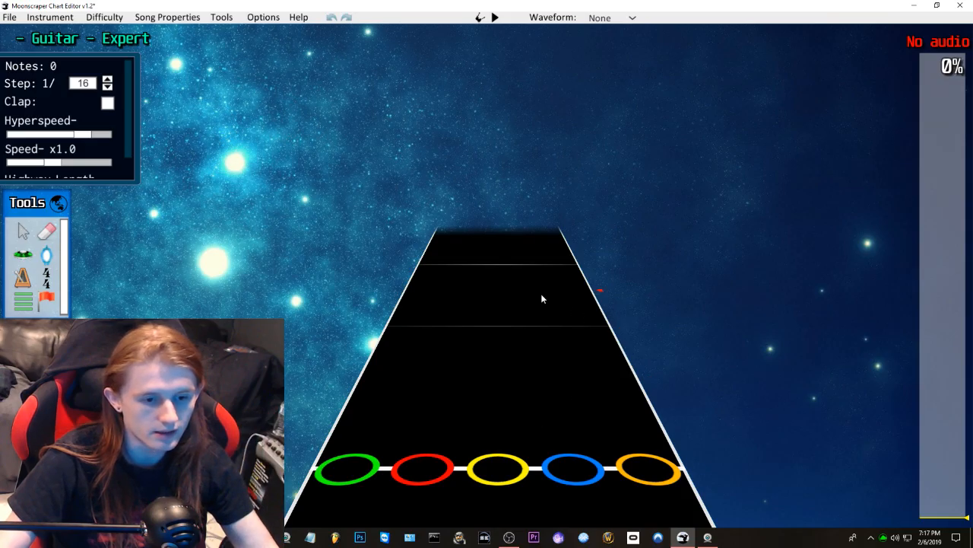
# Step: Start a new chart without saving the current one and open its song properties at the name entry
pyautogui.click(10, 17)
pyautogui.click(14, 30)
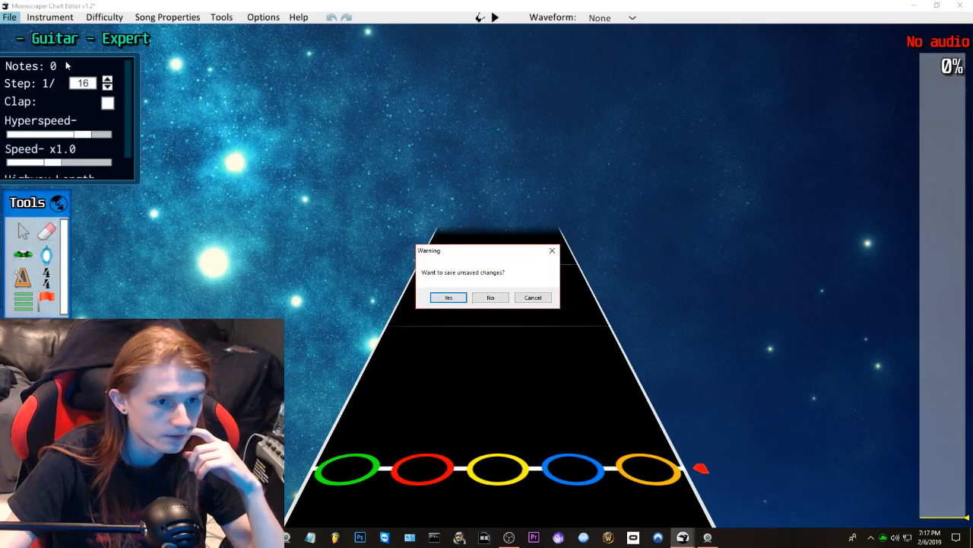
pyautogui.click(490, 298)
pyautogui.click(493, 122)
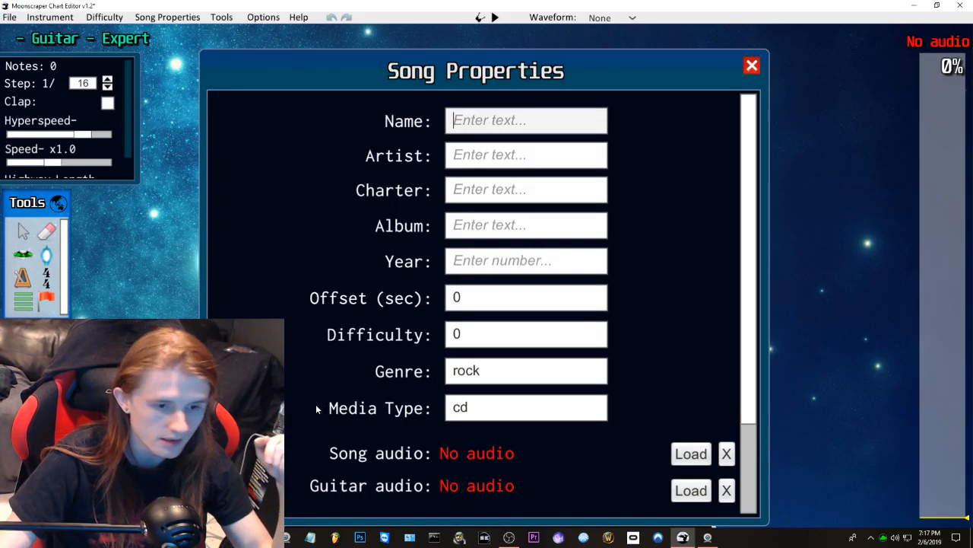
# Step: In File Explorer, open the Rainbow Dragon Eyes folder inside Sample Music, select The Secret Mirror track and move the window out of the way
pyautogui.click(261, 537)
pyautogui.doubleClick(540, 270)
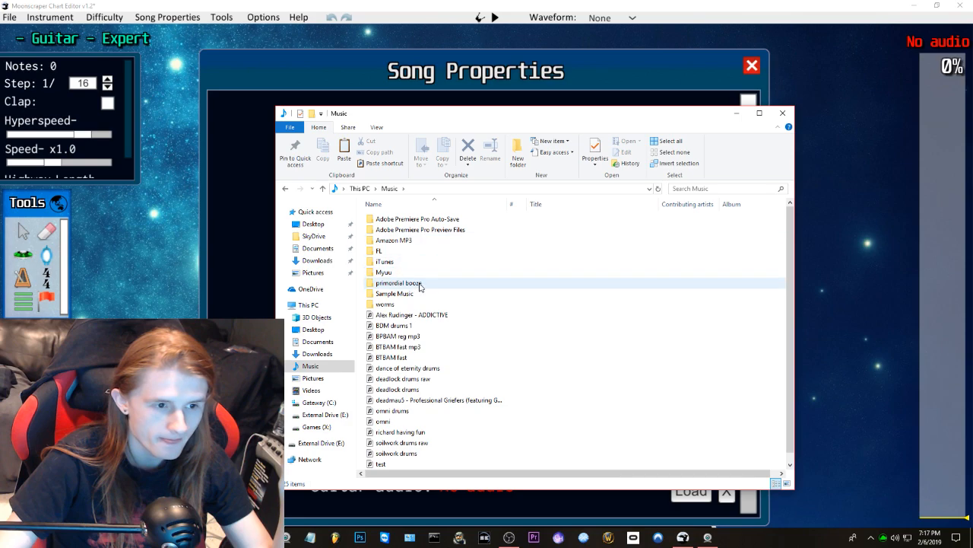
pyautogui.doubleClick(396, 294)
pyautogui.doubleClick(411, 220)
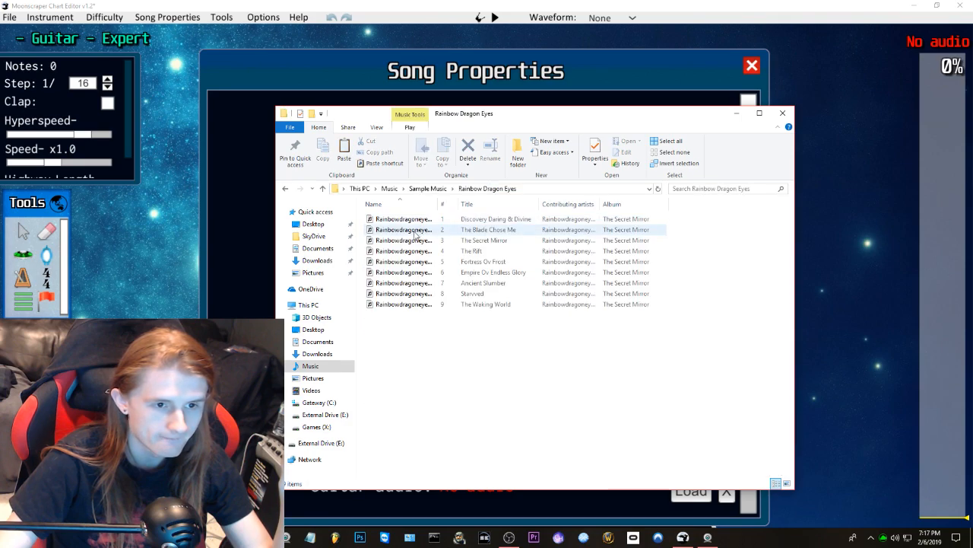
pyautogui.click(415, 240)
pyautogui.moveTo(463, 118); pyautogui.dragTo(972, 154)
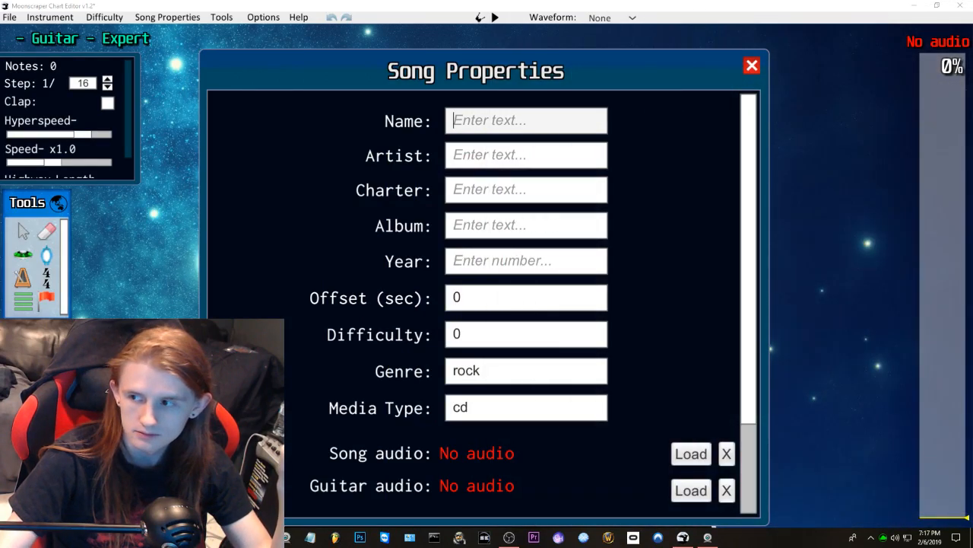
# Step: Set the song name to The Secret Mirror and the artist to Rainbowdragoneyes in the song properties
pyautogui.click(502, 119)
pyautogui.write('The Secret Mirror')
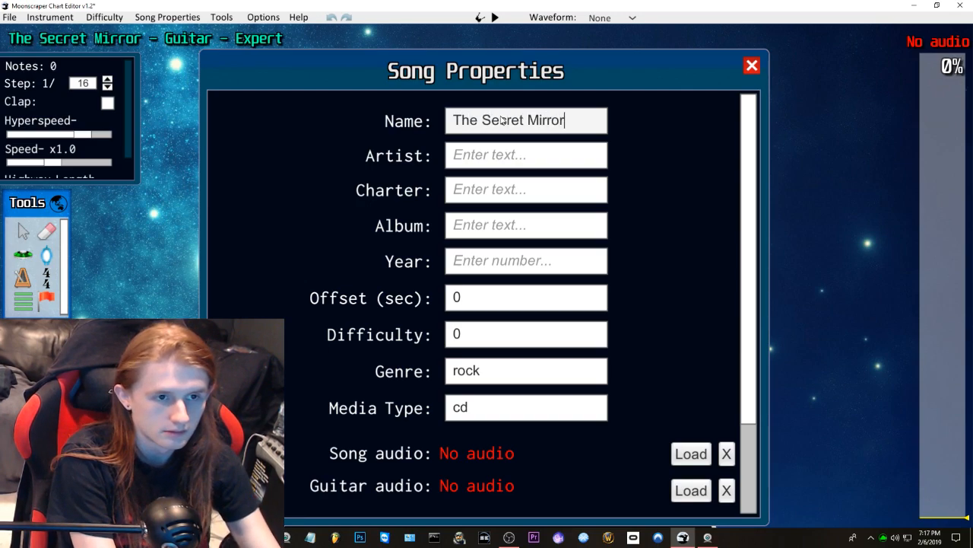
pyautogui.press('Tab')
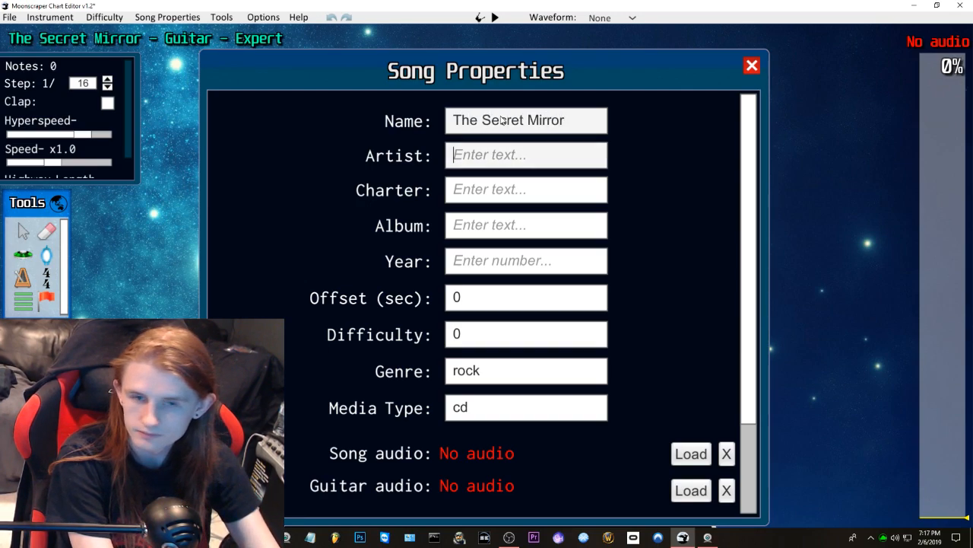
pyautogui.write('Rainbowdragoneyes')
pyautogui.press('Tab')
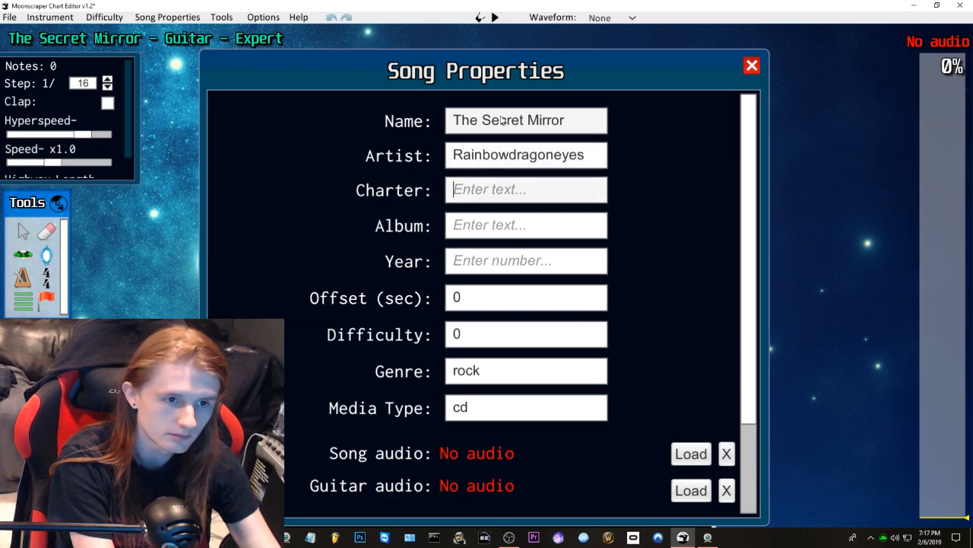
# Step: Enter the charter's name, then set the album to The Secret Mirror and the year to 2014
pyautogui.write('GH Andrew')
pyautogui.press('Tab')
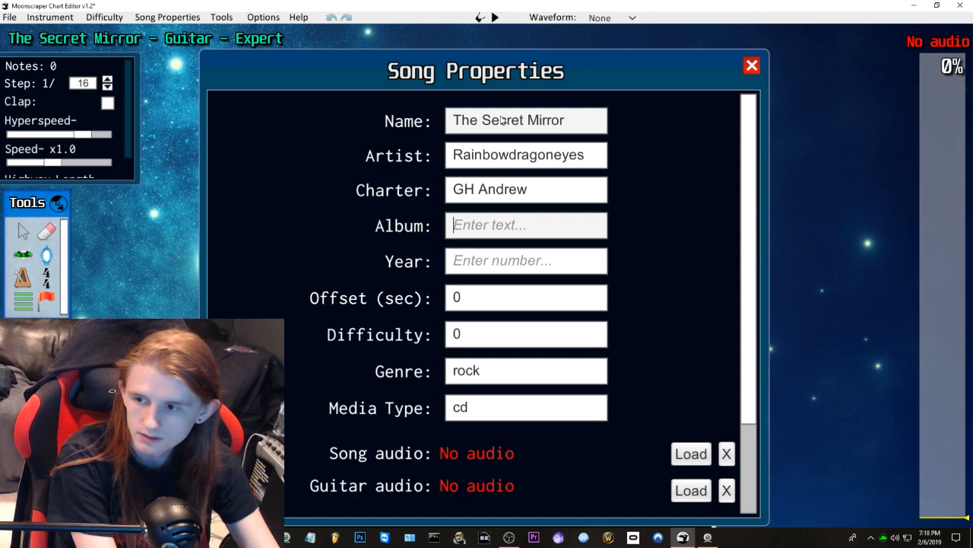
pyautogui.write('The Secret M')
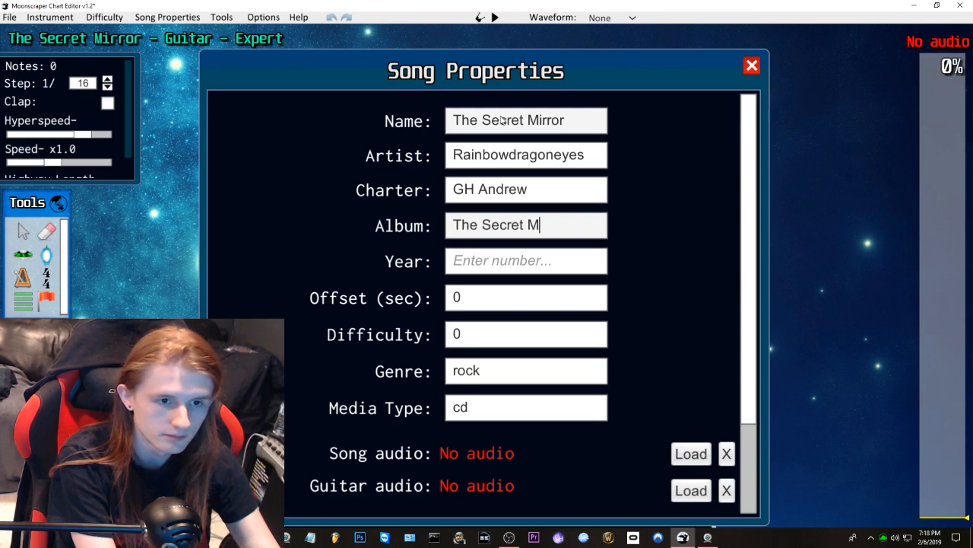
pyautogui.write('irror')
pyautogui.press('Tab')
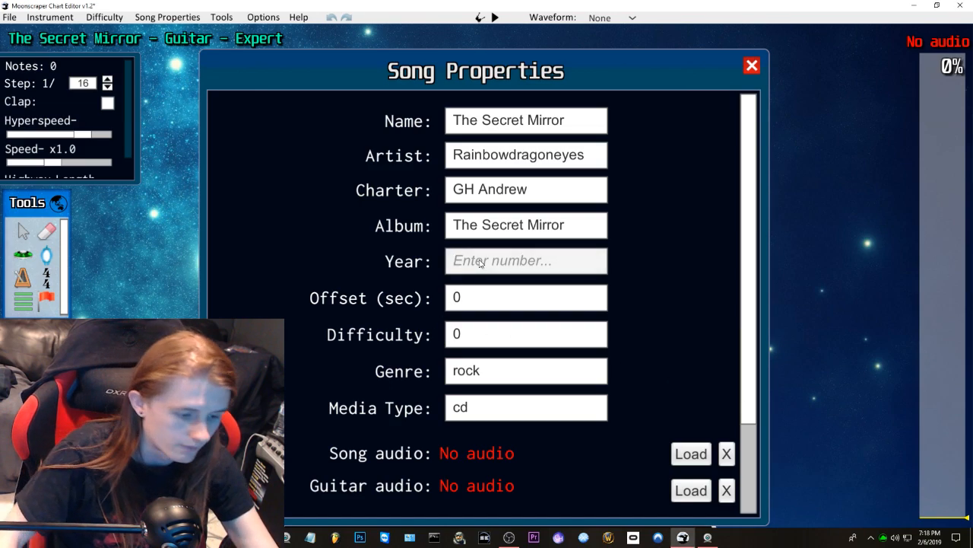
pyautogui.write('2014')
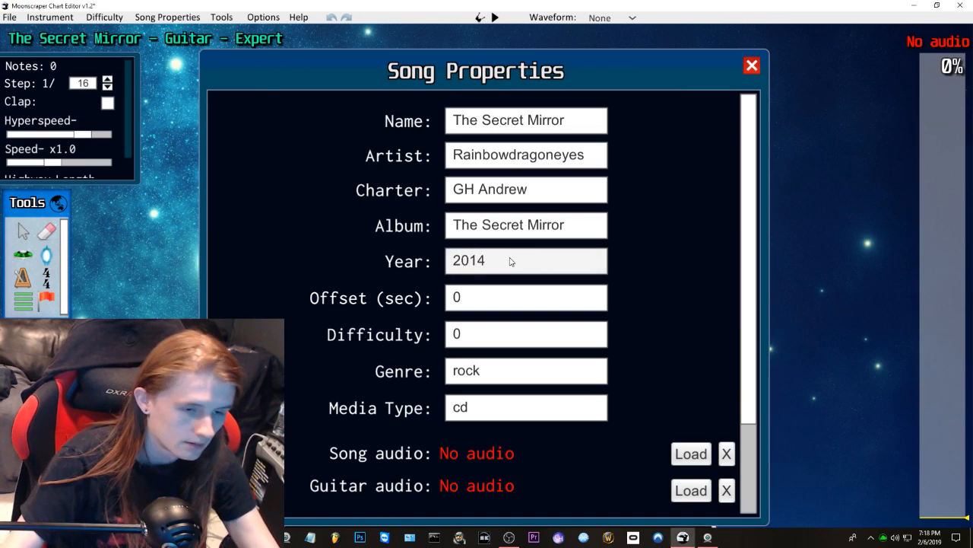
# Step: Replace the song's genre with Chiptune
pyautogui.click(475, 334)
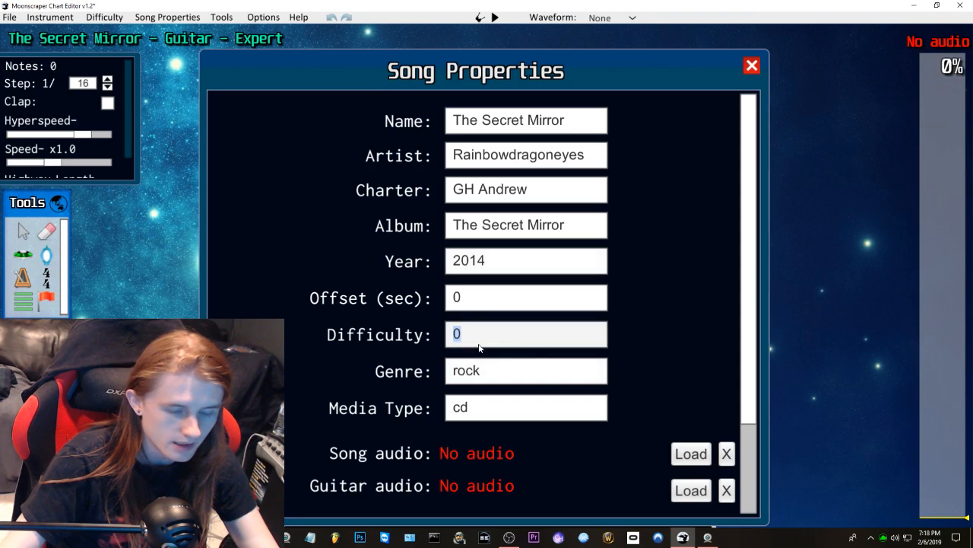
pyautogui.click(503, 376)
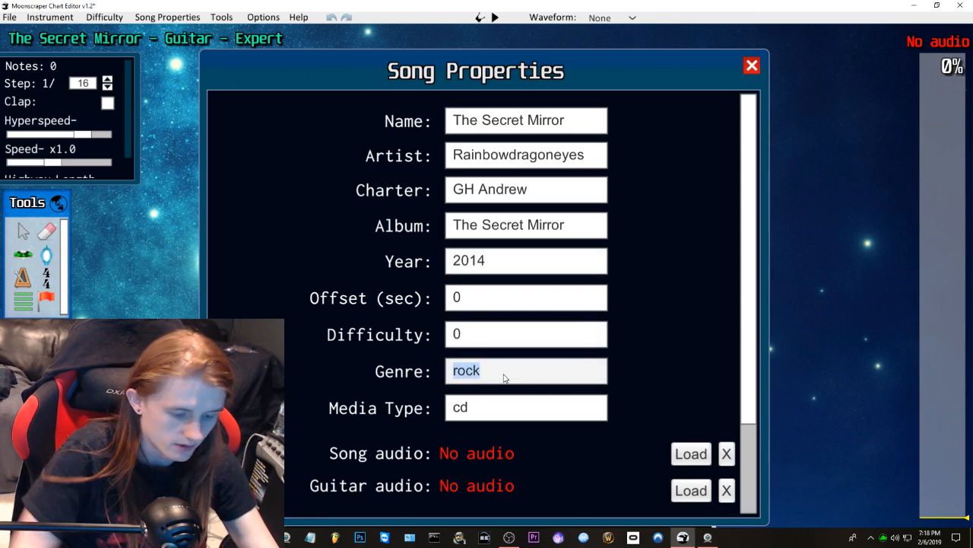
pyautogui.write('Technica')
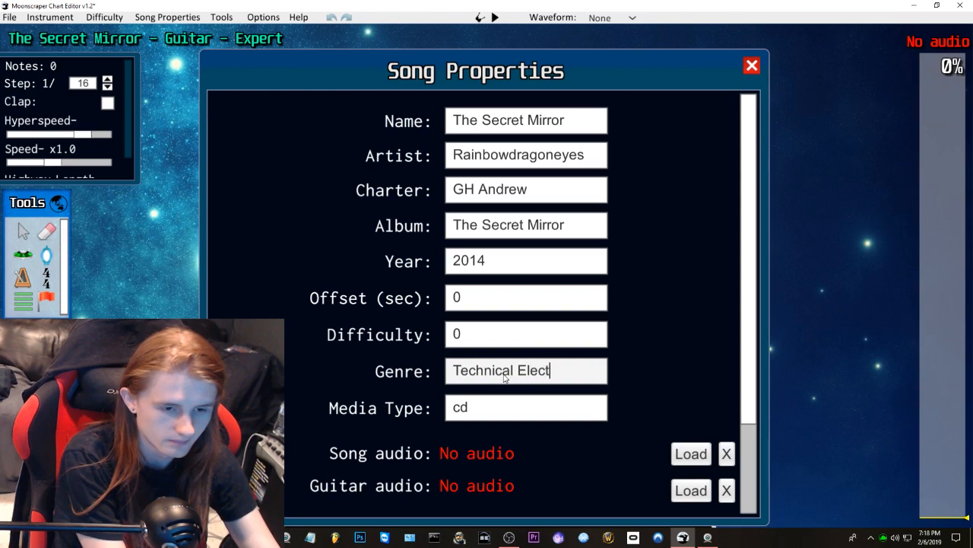
pyautogui.write('l Elec')
pyautogui.press('BackSpace')
pyautogui.press('BackSpace')
pyautogui.press('BackSpace')
pyautogui.press('BackSpace')
pyautogui.press('BackSpace')
pyautogui.press('BackSpace')
pyautogui.press('BackSpace')
pyautogui.press('BackSpace')
pyautogui.press('BackSpace')
pyautogui.press('BackSpace')
pyautogui.press('BackSpace')
pyautogui.press('BackSpace')
pyautogui.press('BackSpace')
pyautogui.press('BackSpace')
pyautogui.write('Chiptune')
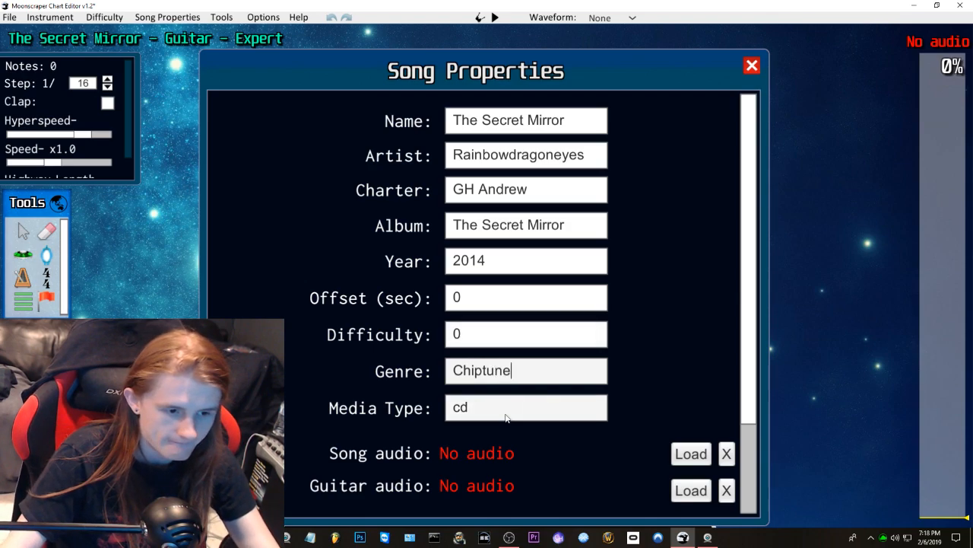
# Step: Load the Rainbowdragoneyes track from Downloads > Clone Hero Charting > The Secret Mirror as the song audio and close the song properties
pyautogui.click(687, 454)
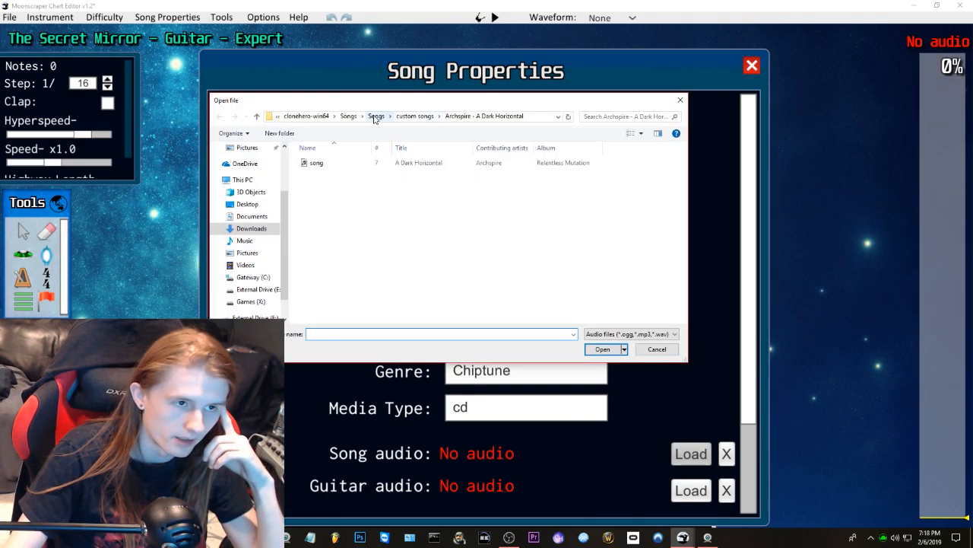
pyautogui.click(318, 116)
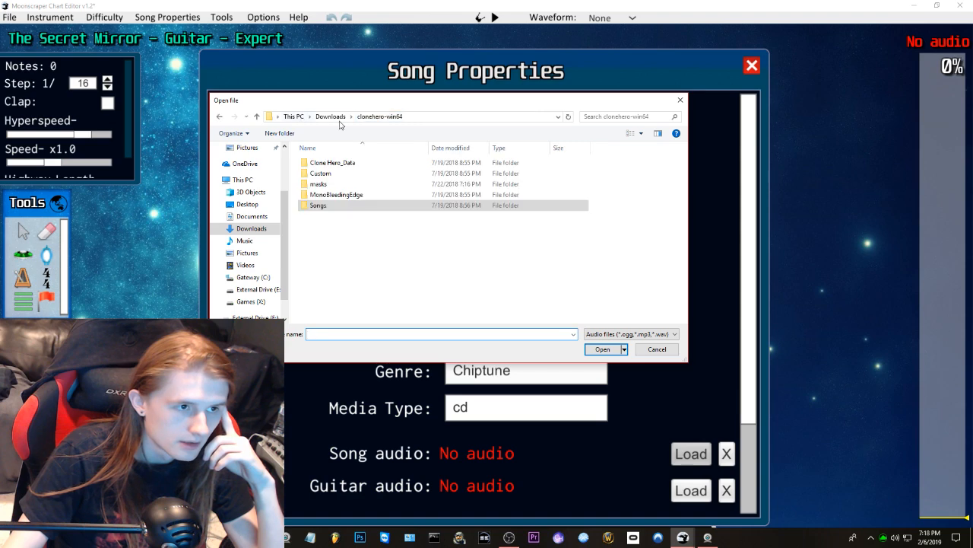
pyautogui.click(335, 120)
pyautogui.doubleClick(356, 269)
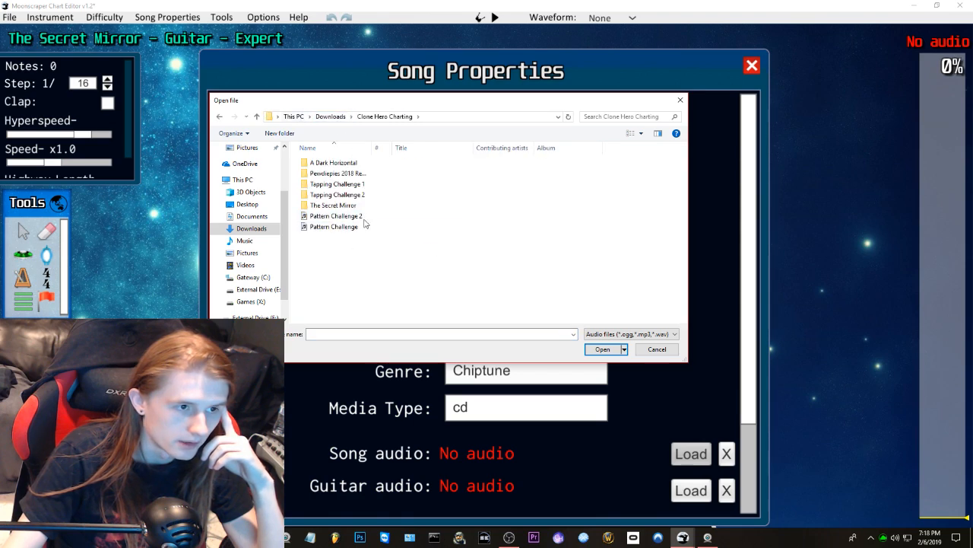
pyautogui.doubleClick(350, 205)
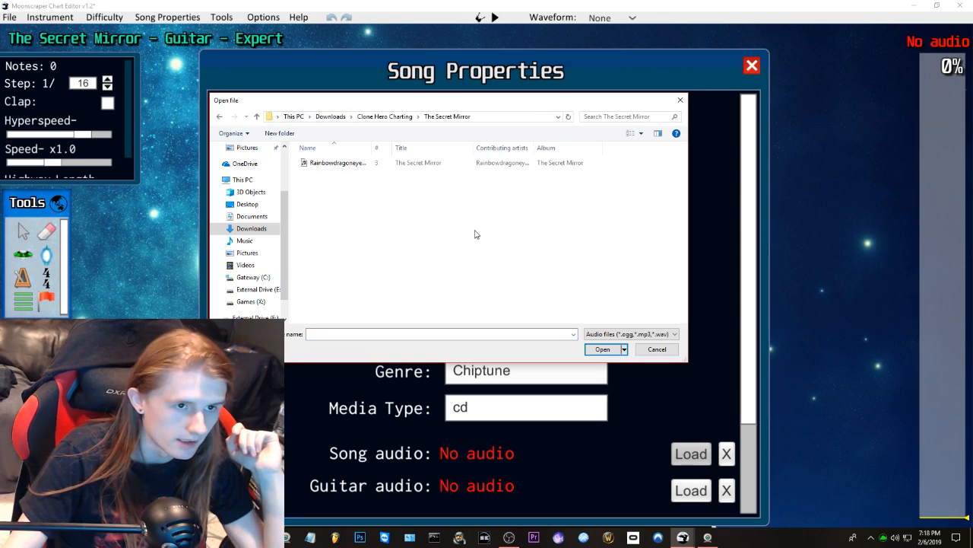
pyautogui.doubleClick(348, 162)
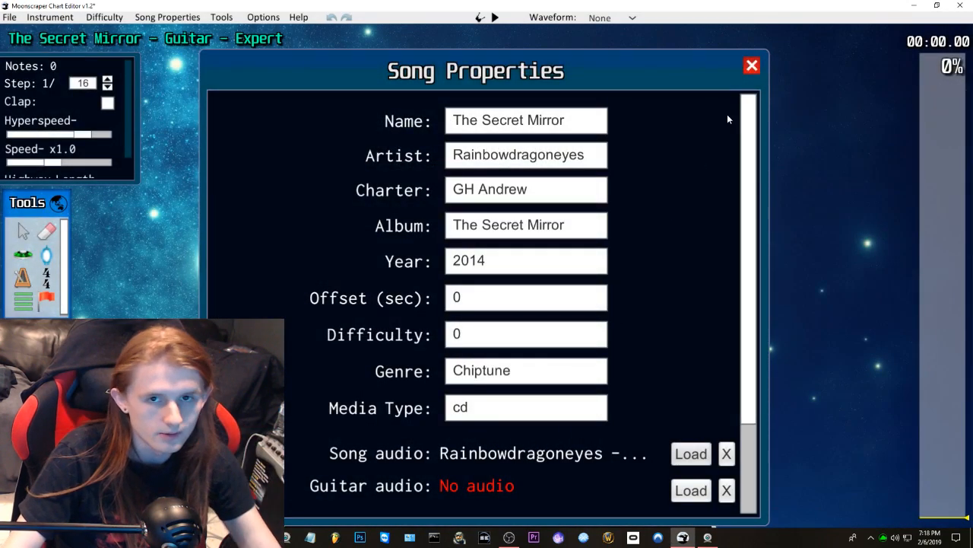
pyautogui.click(752, 66)
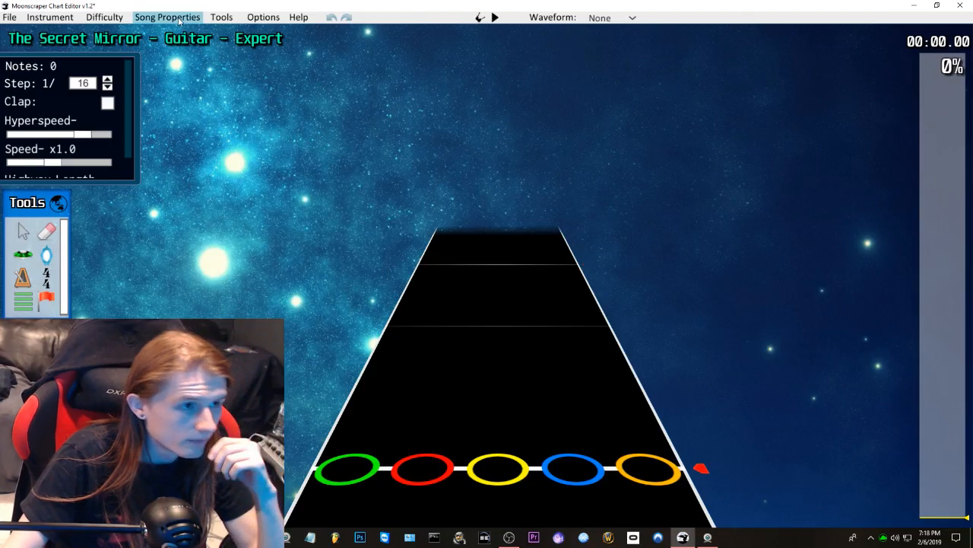
# Step: Open the BPM Calculator and play a brief bit of the song to test playback
pyautogui.click(225, 18)
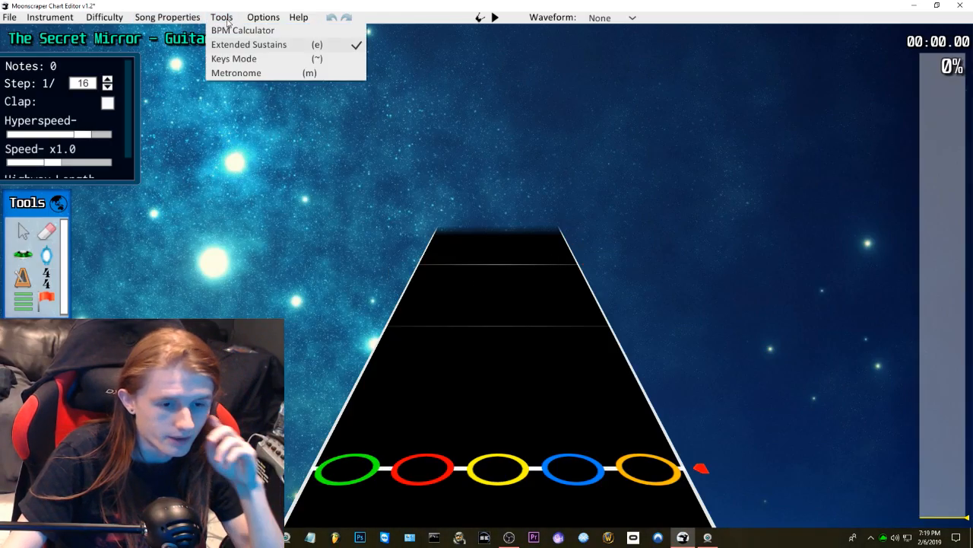
pyautogui.click(233, 31)
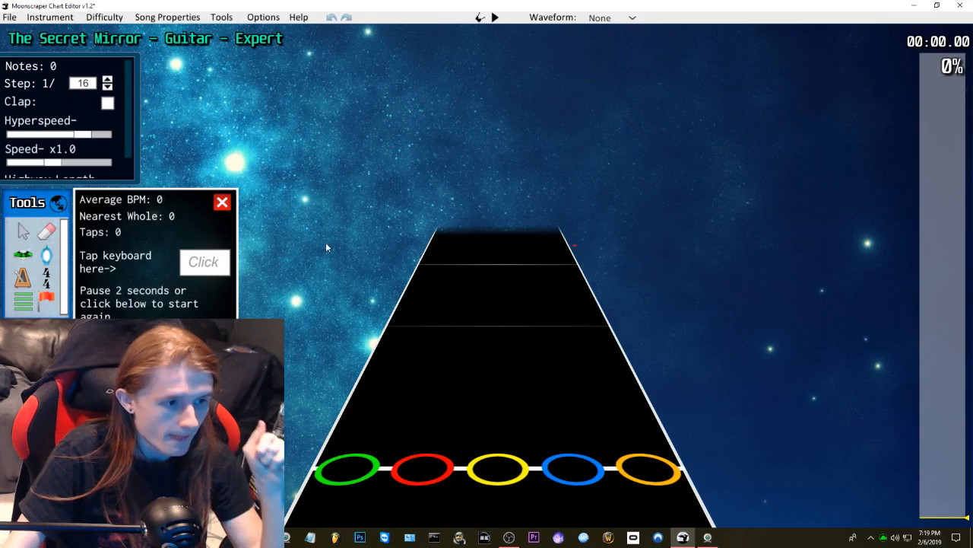
pyautogui.press('space')
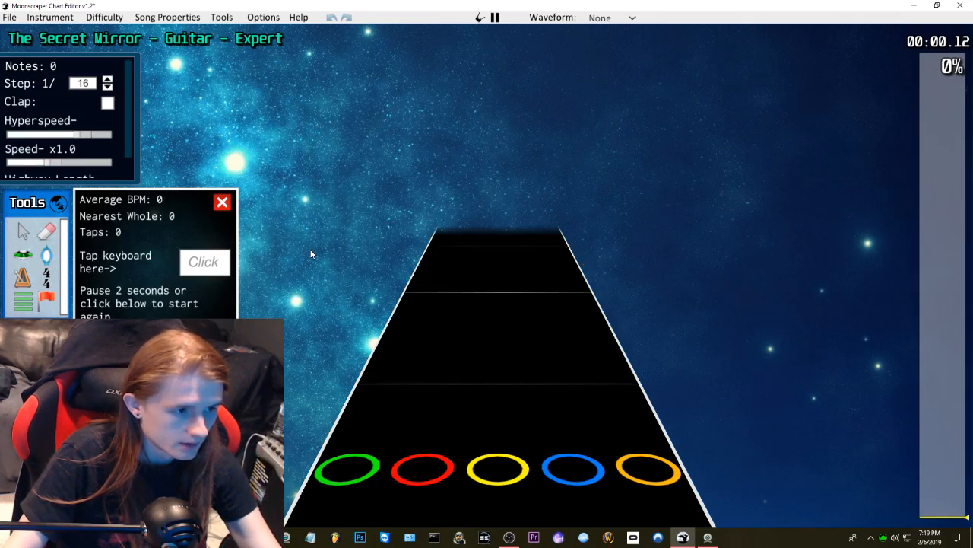
pyautogui.press('space')
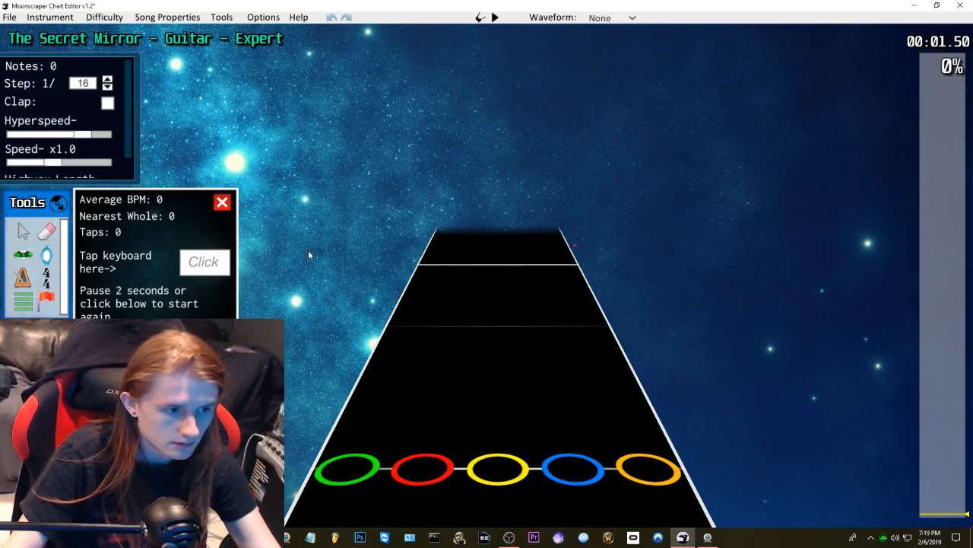
# Step: Play the song and tap along to its beat in the BPM Calculator, stopping and returning to the song's start when done
pyautogui.press('space')
pyautogui.click(219, 262)
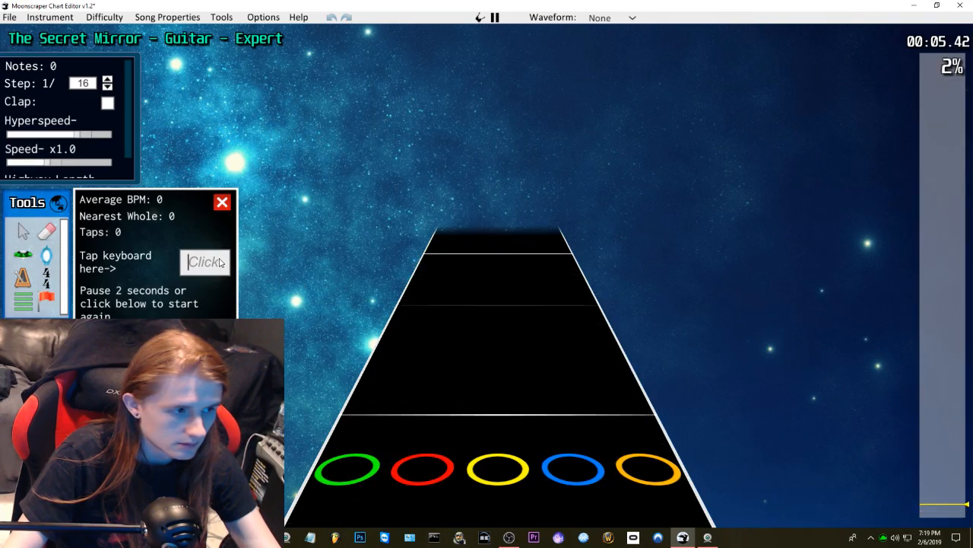
pyautogui.press('space')
pyautogui.press('space')
pyautogui.press('space')
pyautogui.press('space')
pyautogui.press('space')
pyautogui.press('space')
pyautogui.press('space')
pyautogui.press('space')
pyautogui.press('space')
pyautogui.press('space')
pyautogui.press('space')
pyautogui.press('space')
pyautogui.press('space')
pyautogui.press('space')
pyautogui.press('space')
pyautogui.press('space')
pyautogui.press('space')
pyautogui.press('space')
pyautogui.press('space')
pyautogui.press('space')
pyautogui.press('space')
pyautogui.press('space')
pyautogui.press('space')
pyautogui.press('space')
pyautogui.press('space')
pyautogui.press('space')
pyautogui.press('space')
pyautogui.press('space')
pyautogui.press('space')
pyautogui.click(362, 274)
pyautogui.press('space')
pyautogui.scroll(-4, 295, 262)
pyautogui.moveTo(943, 480); pyautogui.dragTo(942, 521)
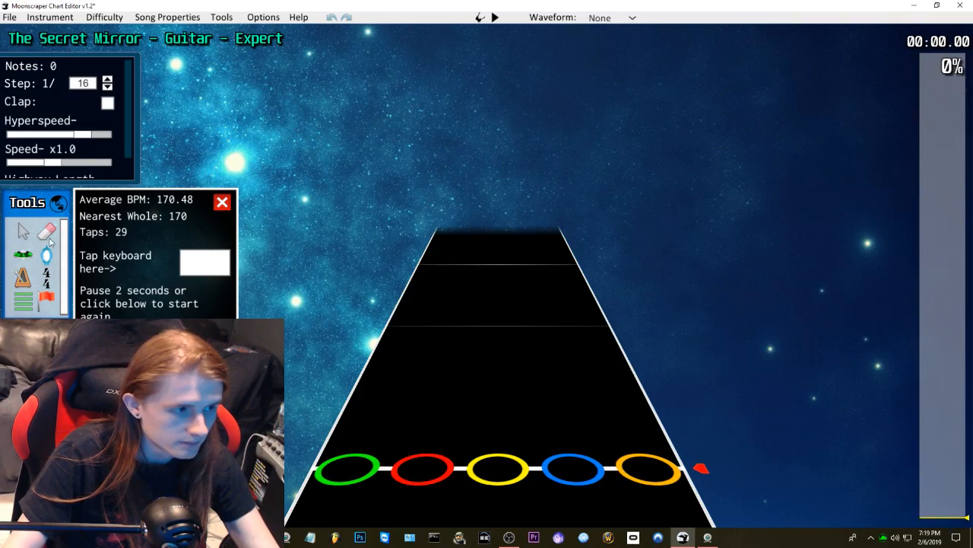
# Step: Set the tempo marker at position 0 to 170 BPM and close the BPM Calculator
pyautogui.click(26, 280)
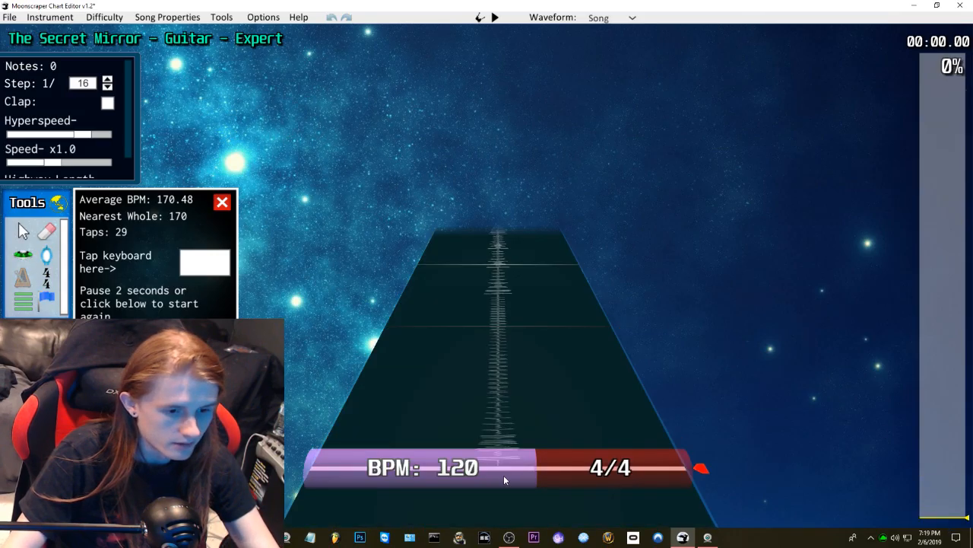
pyautogui.click(504, 474)
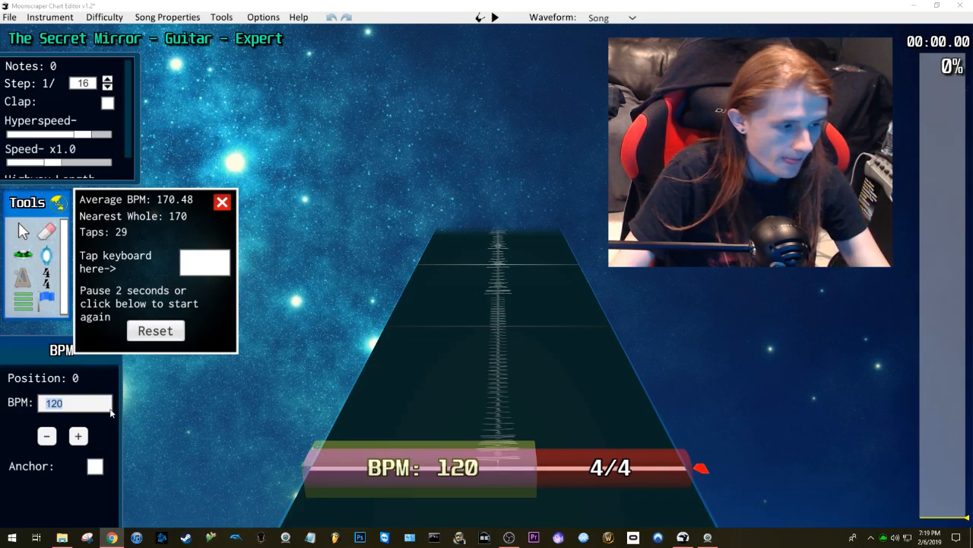
pyautogui.write('170')
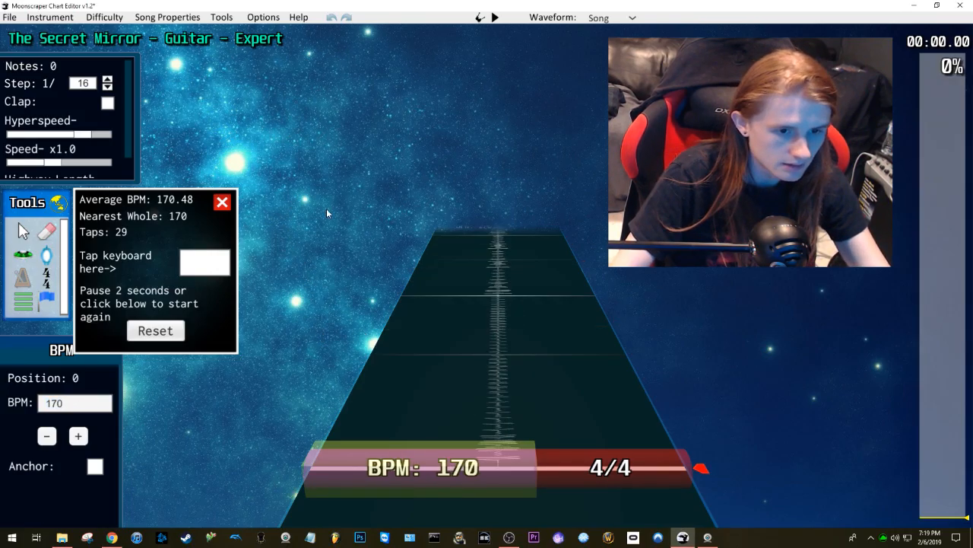
pyautogui.click(222, 202)
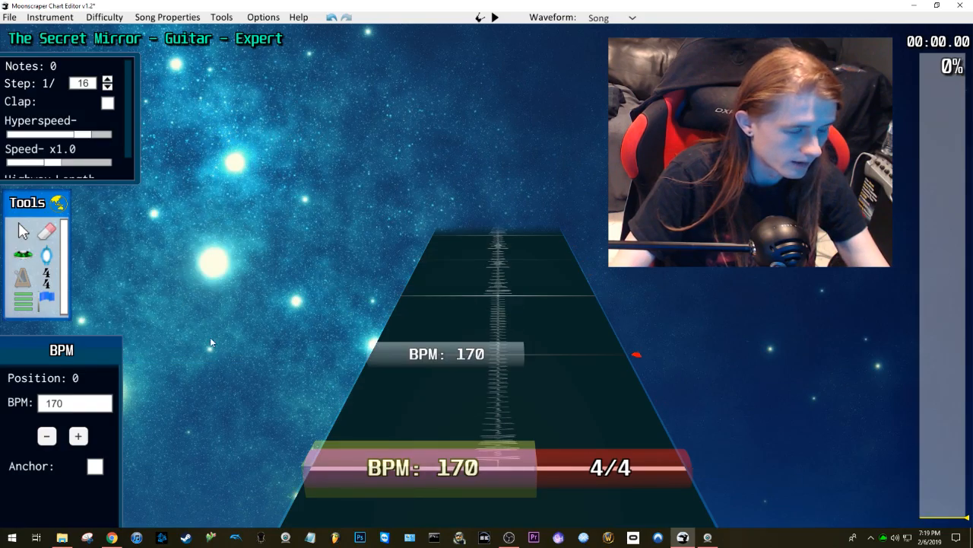
# Step: Play the song from the beginning to check the beat lines against the audio waveform
pyautogui.click(28, 234)
pyautogui.press('space')
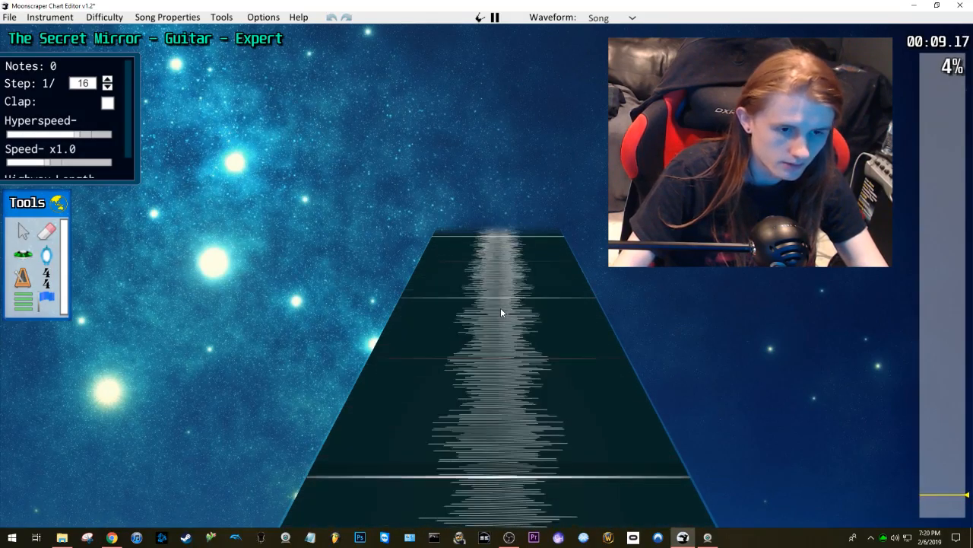
pyautogui.press('space')
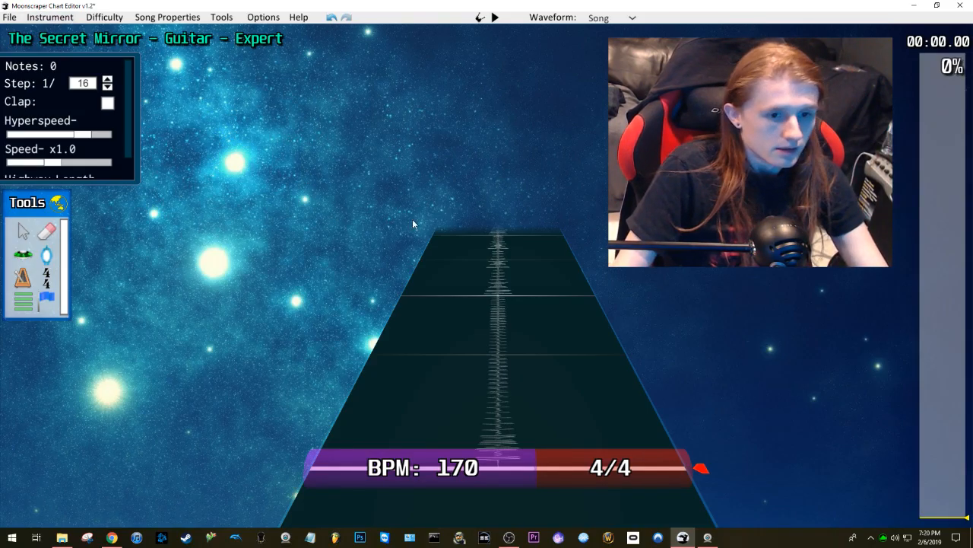
# Step: Switch to placing notes and set the step to 1/32
pyautogui.click(23, 256)
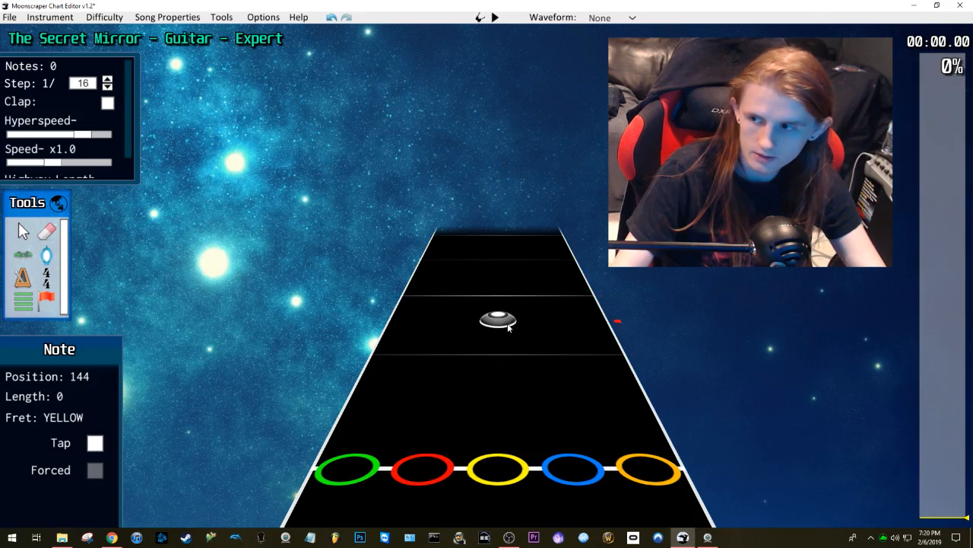
pyautogui.press('j')
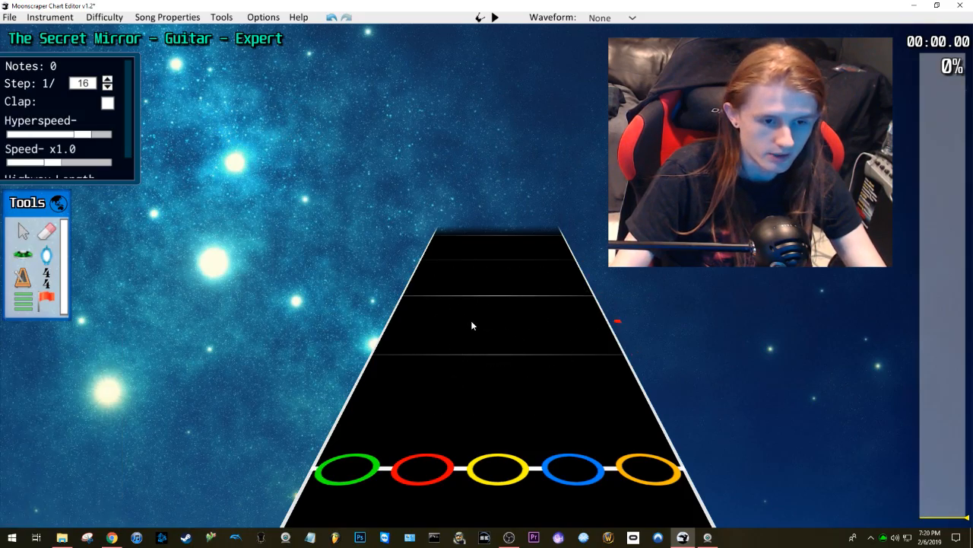
pyautogui.press('y')
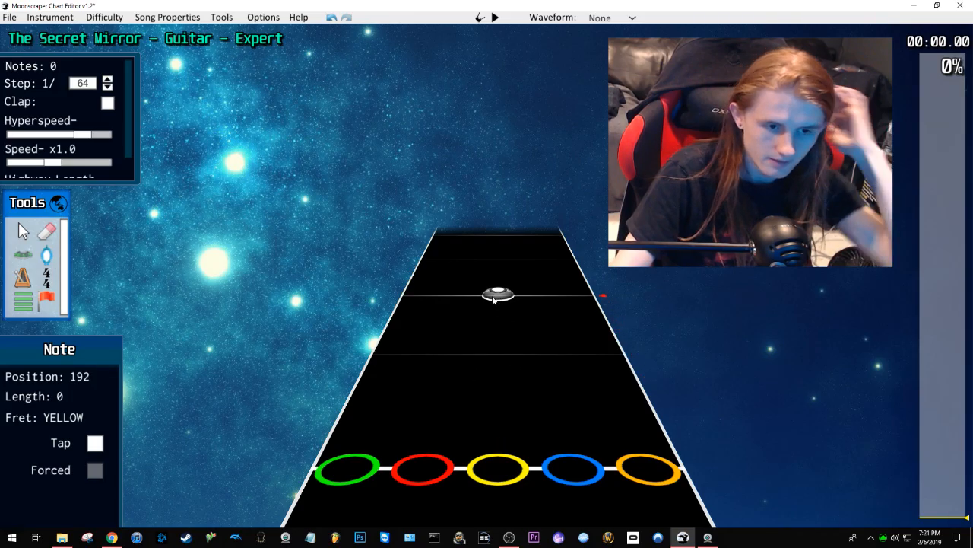
pyautogui.click(108, 80)
pyautogui.click(108, 80)
pyautogui.click(108, 80)
pyautogui.click(108, 80)
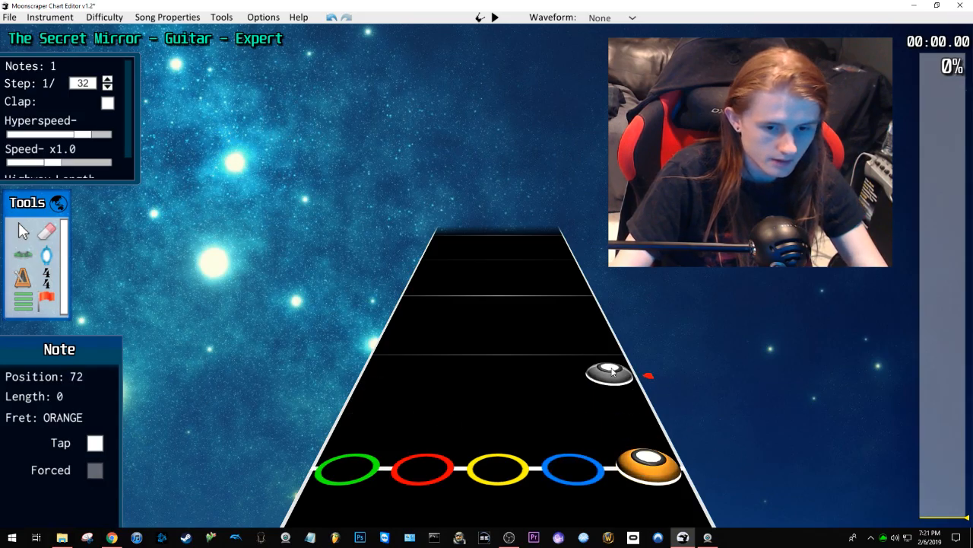
# Step: Undo and redo the orange test note at position 0, and delete it
pyautogui.hotkey('ctrl', 'z')
pyautogui.hotkey('ctrl', 'y')
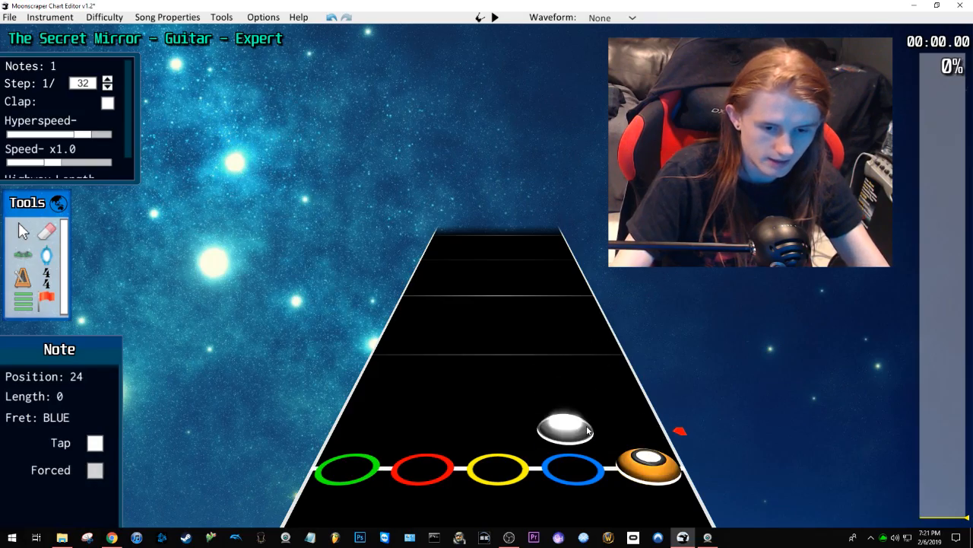
pyautogui.click(645, 461)
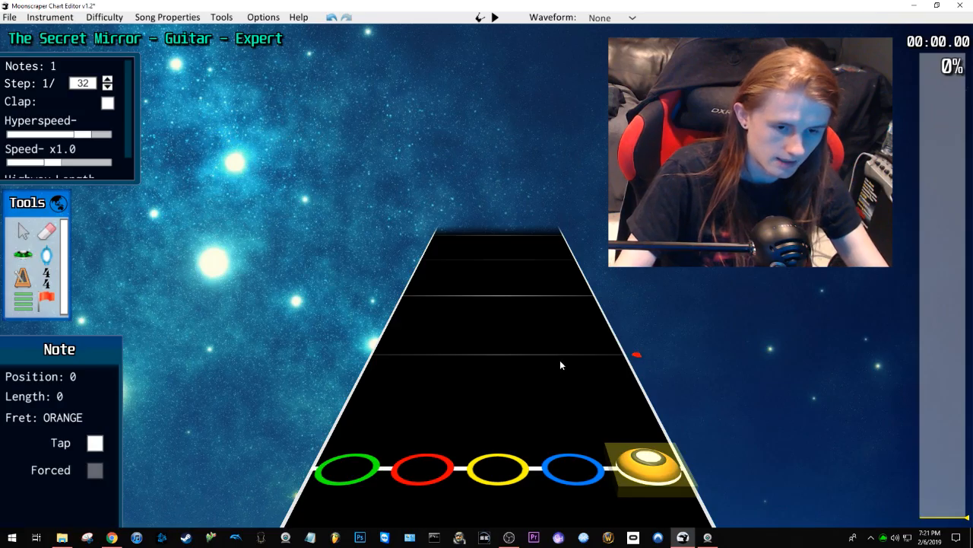
pyautogui.click(509, 315)
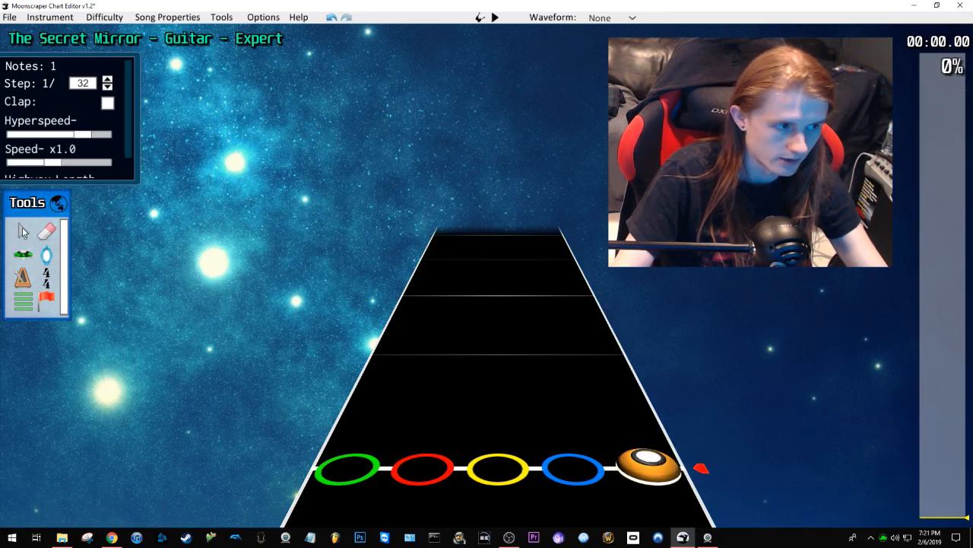
pyautogui.click(646, 463)
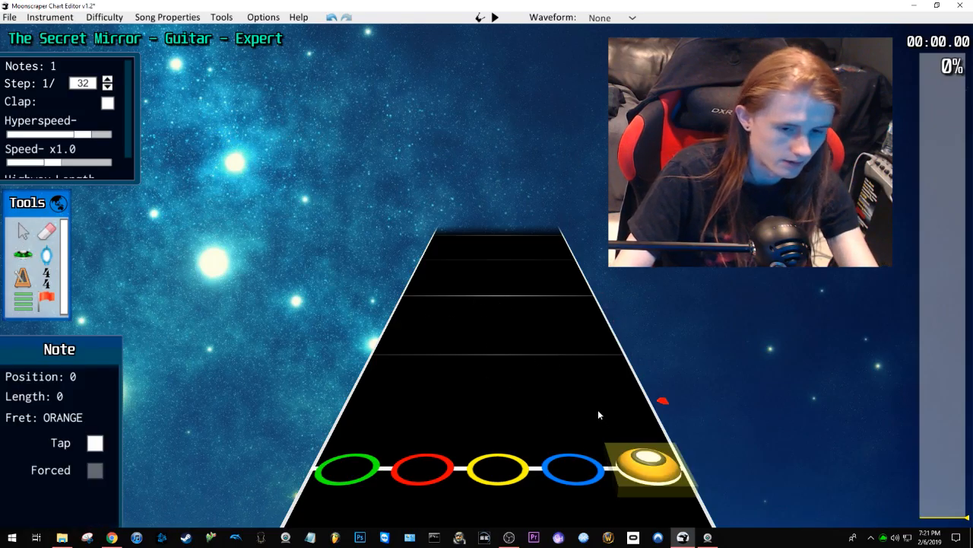
pyautogui.press('Delete')
pyautogui.press('y')
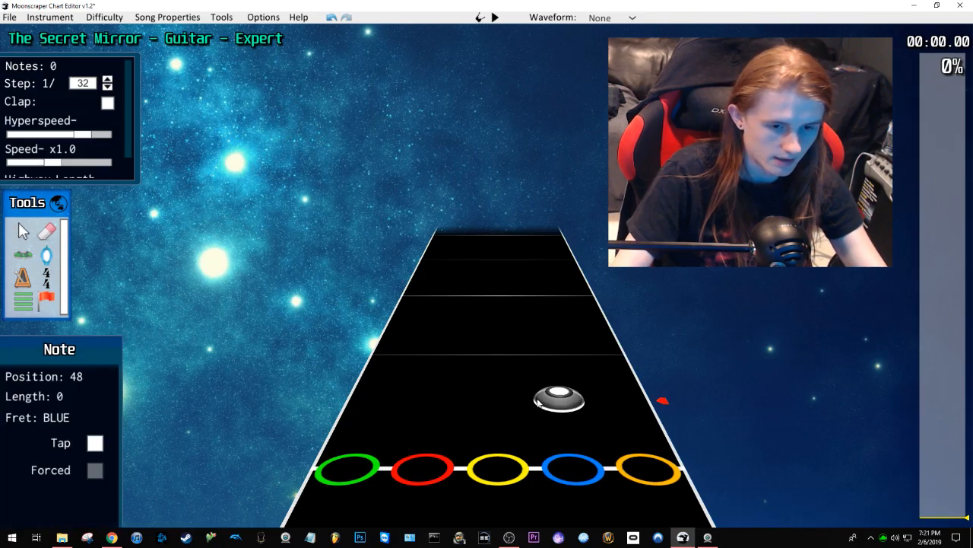
# Step: Paint runs of test notes on the blue, orange and red lanes, starting with blue at position 0
pyautogui.moveTo(570, 464)
pyautogui.mouseDown()
pyautogui.moveTo(572, 410)
pyautogui.moveTo(559, 291)
pyautogui.moveTo(530, 250)
pyautogui.moveTo(469, 230)
pyautogui.moveTo(453, 333)
pyautogui.mouseUp()
pyautogui.scroll(1, 524, 235)
pyautogui.scroll(-1, 515, 335)
pyautogui.scroll(3, 564, 213)
pyautogui.scroll(-3, 510, 260)
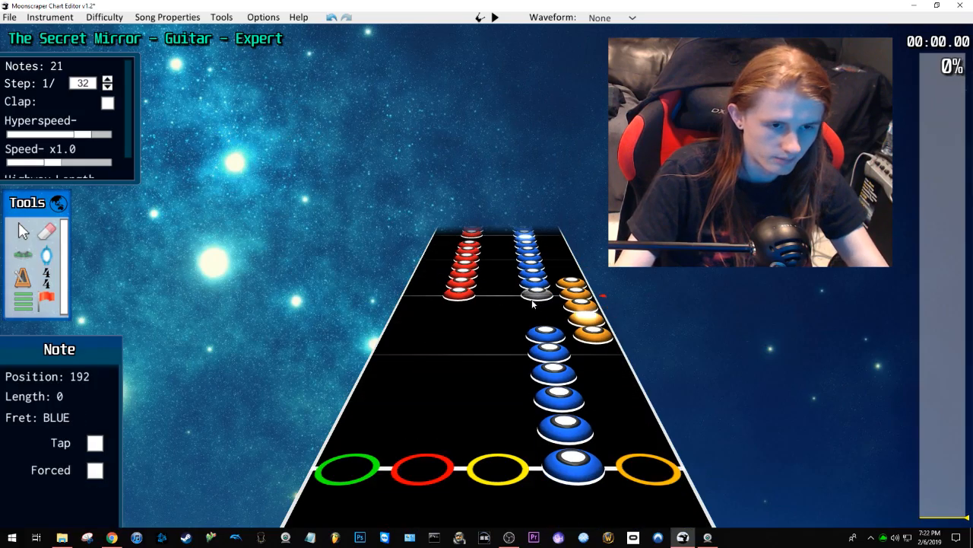
# Step: Select all the painted test notes from position 0 onward and delete them
pyautogui.press('j')
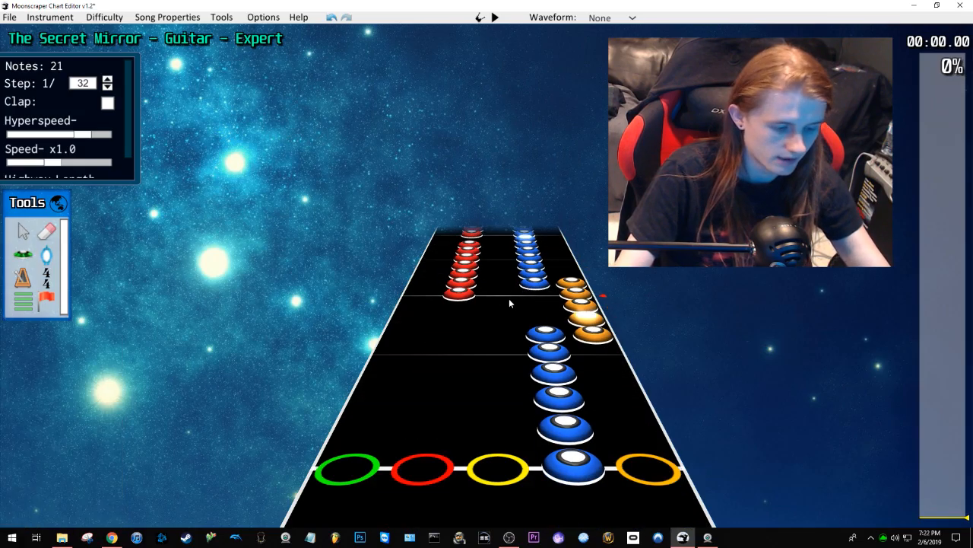
pyautogui.click(572, 460)
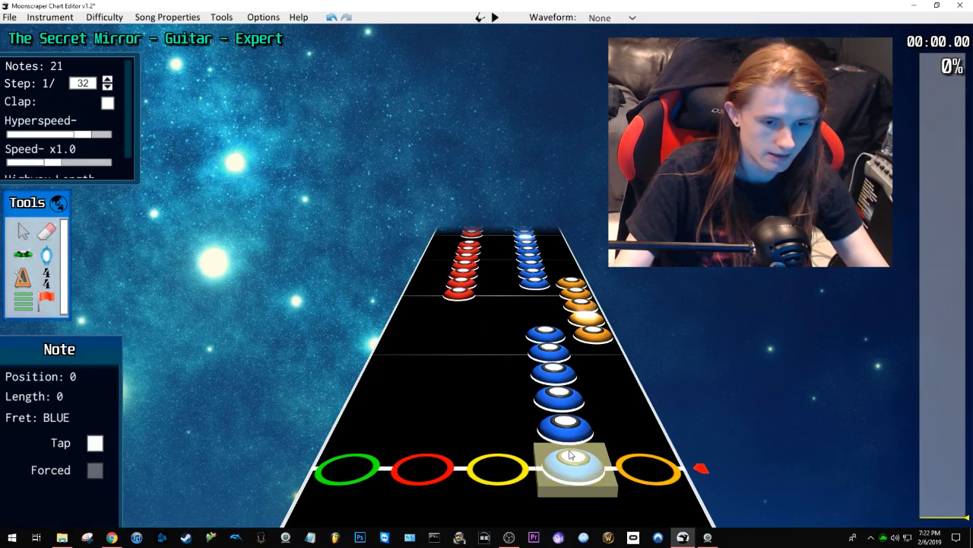
pyautogui.scroll(3, 513, 336)
pyautogui.keyDown('shift'); pyautogui.click(498, 269); pyautogui.keyUp('shift')
pyautogui.scroll(-2, 528, 329)
pyautogui.scroll(-1, 529, 329)
pyautogui.press('Delete')
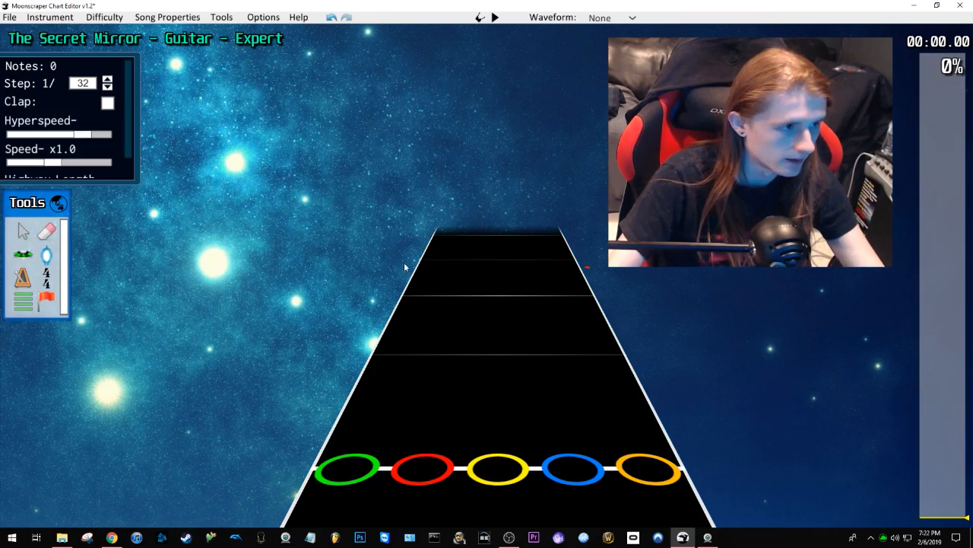
# Step: Place an orange note at position 0 with a sustain reaching position 384 and play it back
pyautogui.click(22, 259)
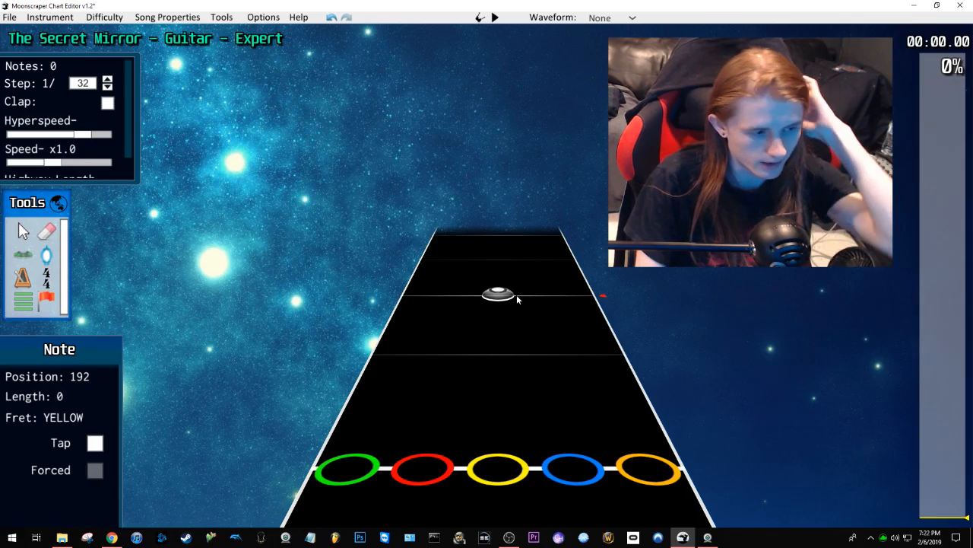
pyautogui.moveTo(516, 294); pyautogui.dragTo(565, 311)
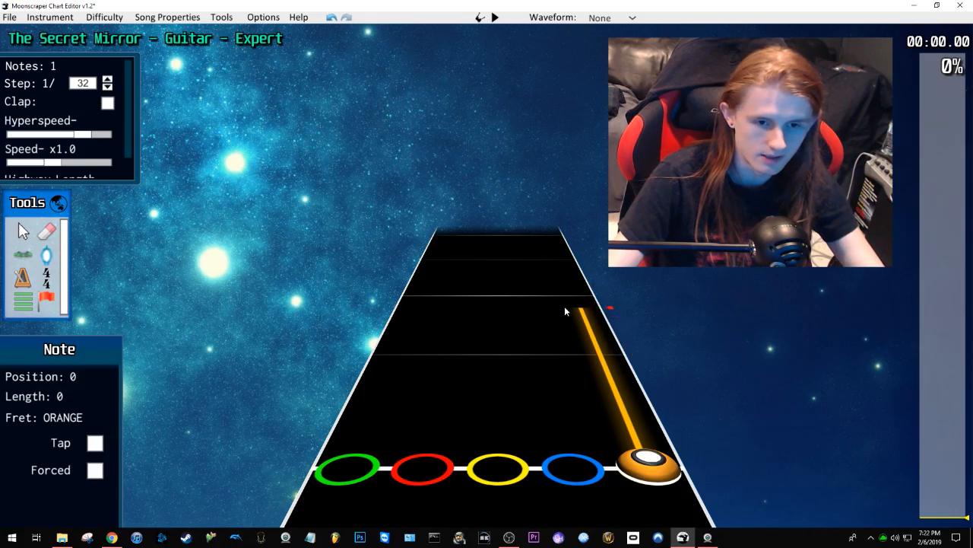
pyautogui.press('space')
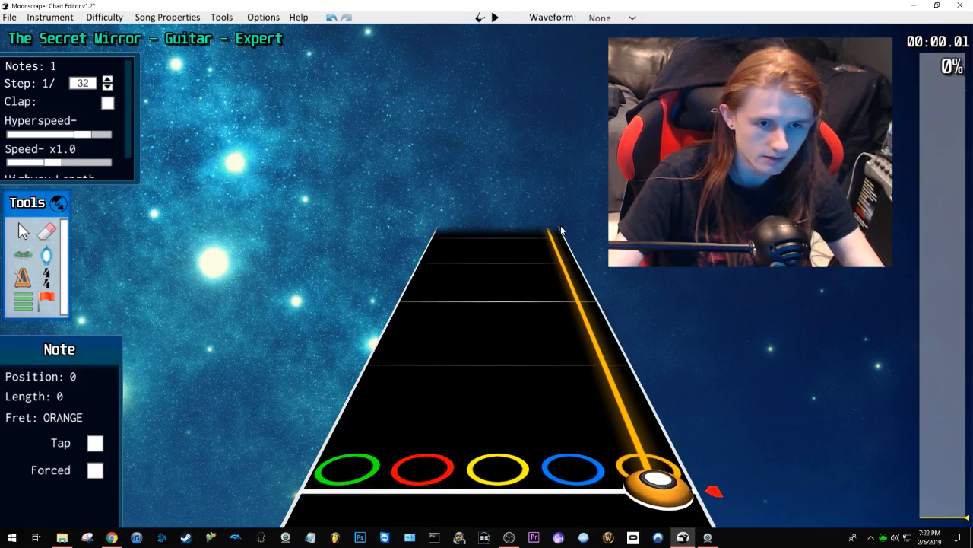
pyautogui.moveTo(563, 257); pyautogui.dragTo(562, 257)
pyautogui.scroll(-1, 534, 321)
pyautogui.press('space')
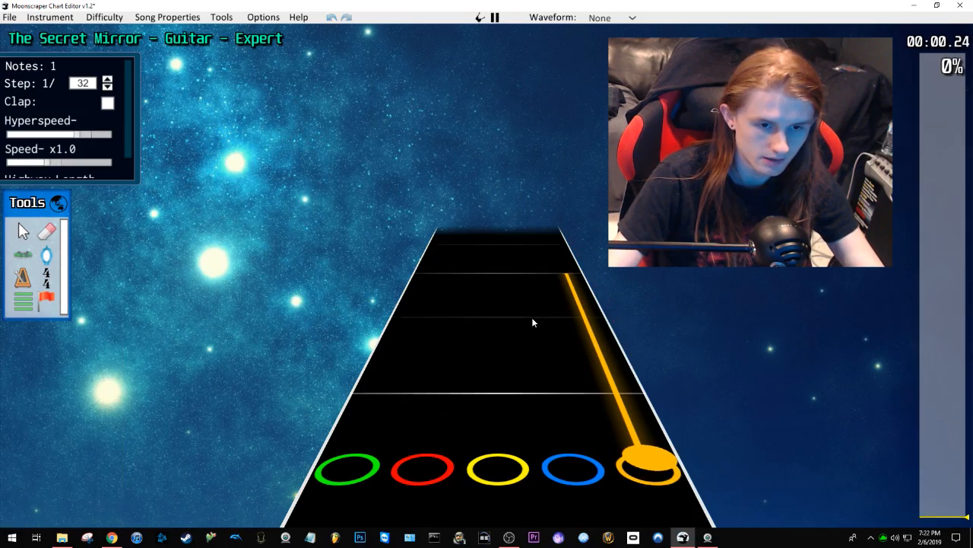
# Step: Shorten the orange note's sustain to end at position 192 and check it against the song
pyautogui.press('space')
pyautogui.scroll(-5, 536, 318)
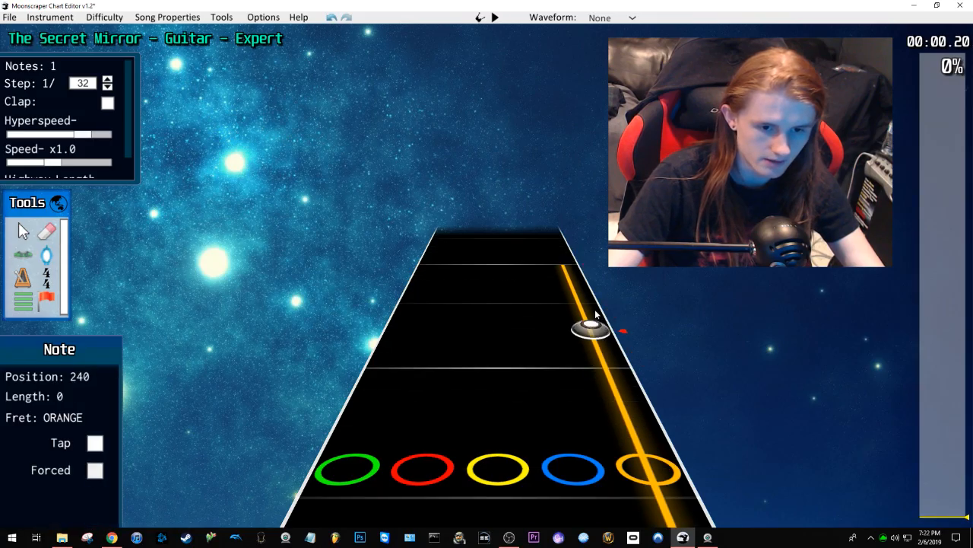
pyautogui.scroll(-2, 586, 372)
pyautogui.scroll(4, 601, 361)
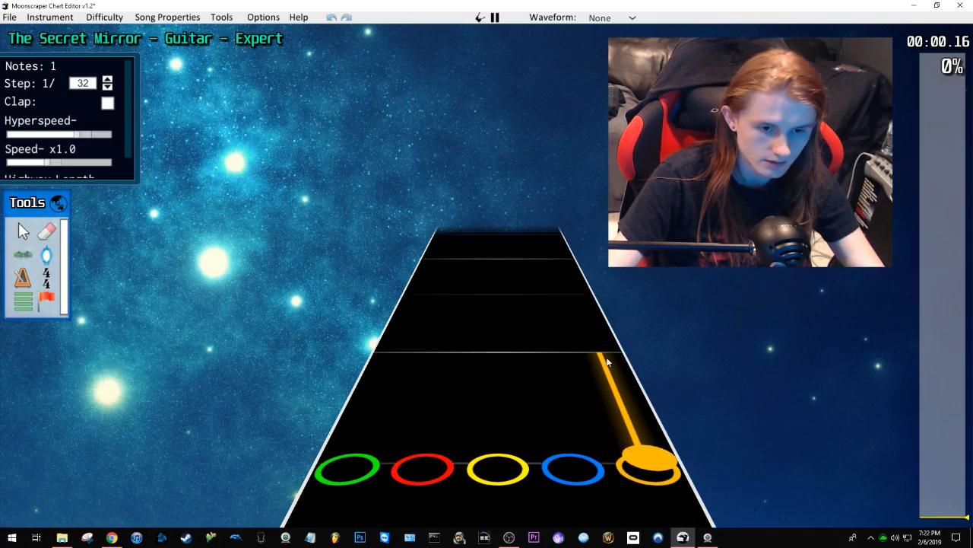
# Step: Place green notes at positions 192, 240 and 288 and play them back from the start
pyautogui.scroll(-2, 543, 367)
pyautogui.click(391, 363)
pyautogui.click(408, 328)
pyautogui.scroll(-2, 591, 347)
pyautogui.press('space')
pyautogui.press('space')
pyautogui.scroll(-4, 485, 338)
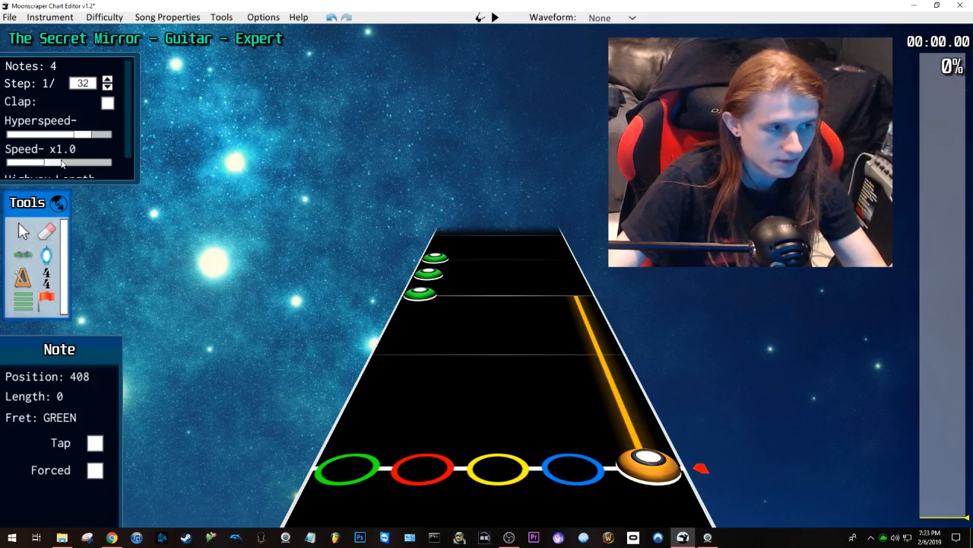
# Step: Set the playback speed to x0.6, reduce the hyperspeed, and play the opening notes to check their timing
pyautogui.moveTo(59, 164); pyautogui.dragTo(40, 166)
pyautogui.moveTo(81, 135); pyautogui.dragTo(51, 142)
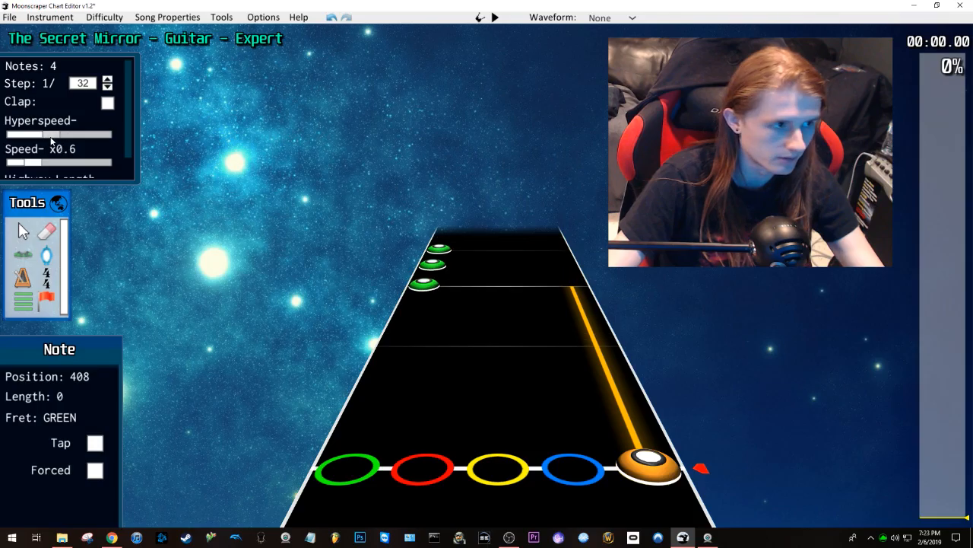
pyautogui.press('space')
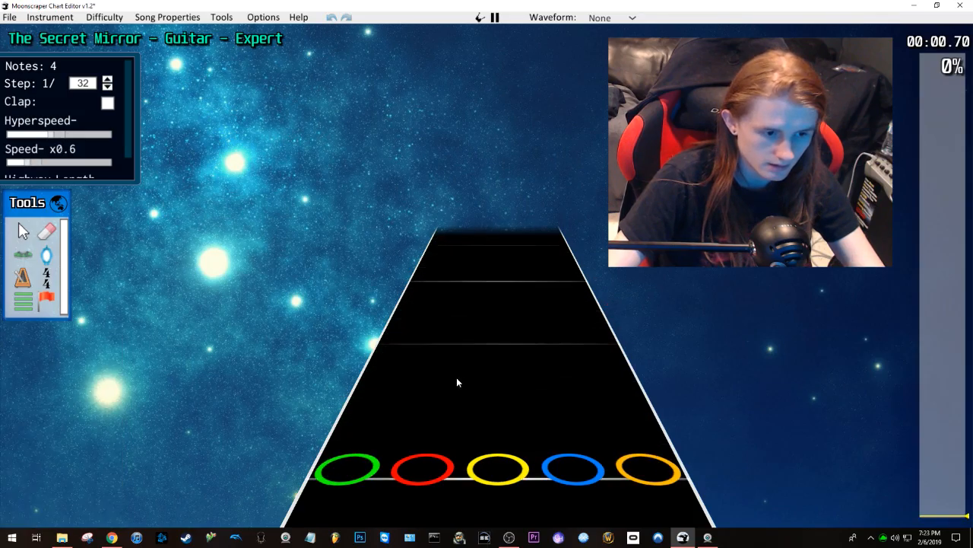
pyautogui.press('space')
pyautogui.press('space')
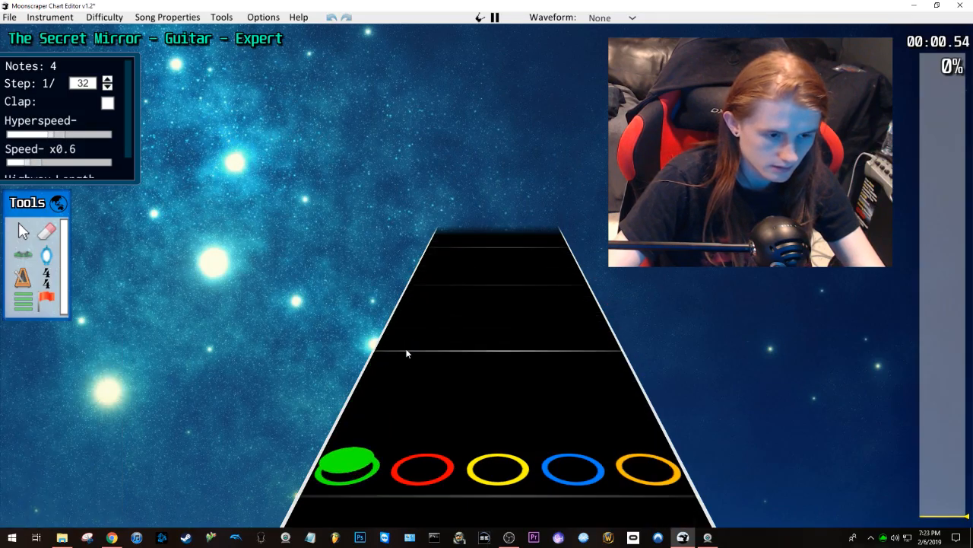
pyautogui.press('space')
pyautogui.scroll(-3, 408, 353)
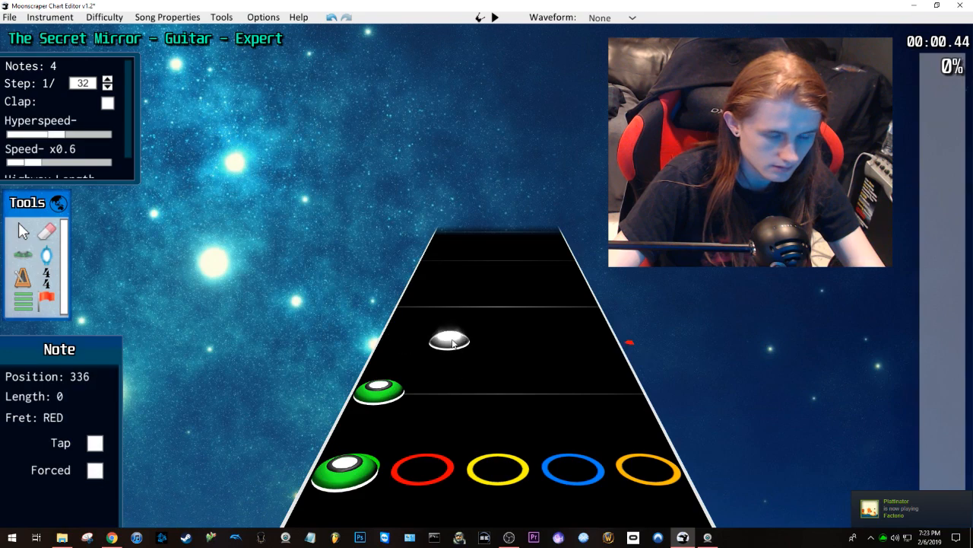
# Step: Try a red note at position 336 with green notes at 384 and 432, and play them back
pyautogui.click(453, 343)
pyautogui.click(414, 303)
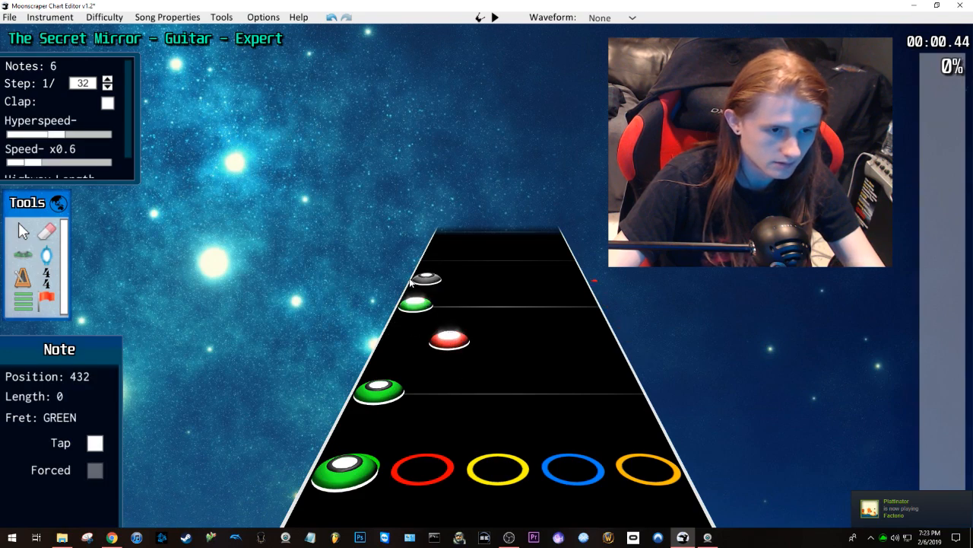
pyautogui.click(411, 283)
pyautogui.scroll(-3, 452, 284)
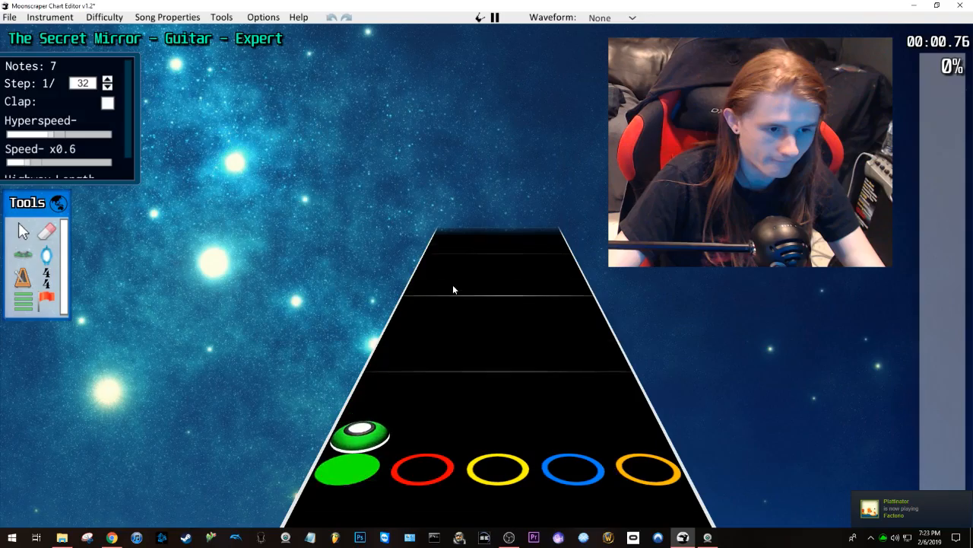
# Step: Undo the red note at position 336 and the green notes at 384 and 432
pyautogui.scroll(3, 453, 288)
pyautogui.hotkey('ctrl', 'z')
pyautogui.hotkey('ctrl', 'z')
pyautogui.hotkey('ctrl', 'z')
pyautogui.hotkey('ctrl', 'z')
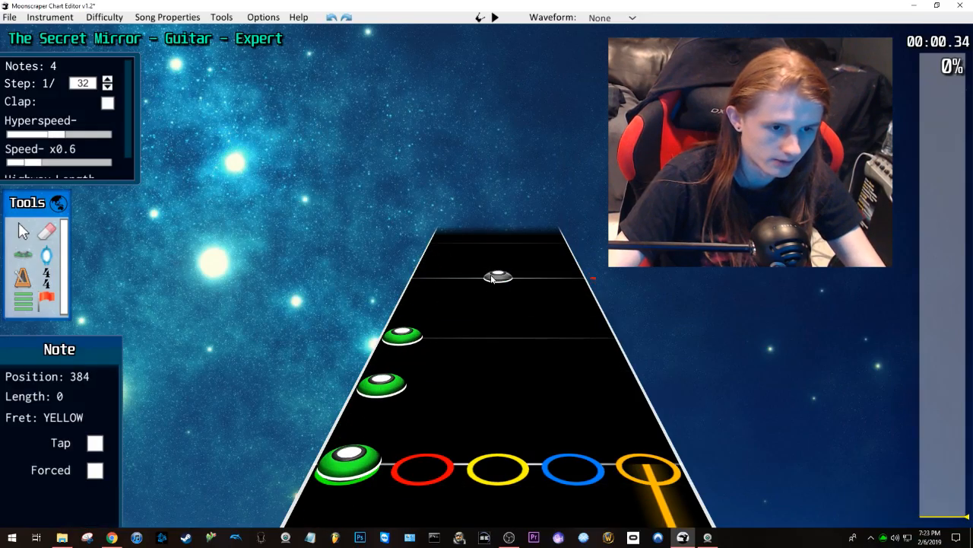
# Step: Replace the green notes at positions 240 and 288 with green notes at 264 and 336, and play them back
pyautogui.click(402, 360)
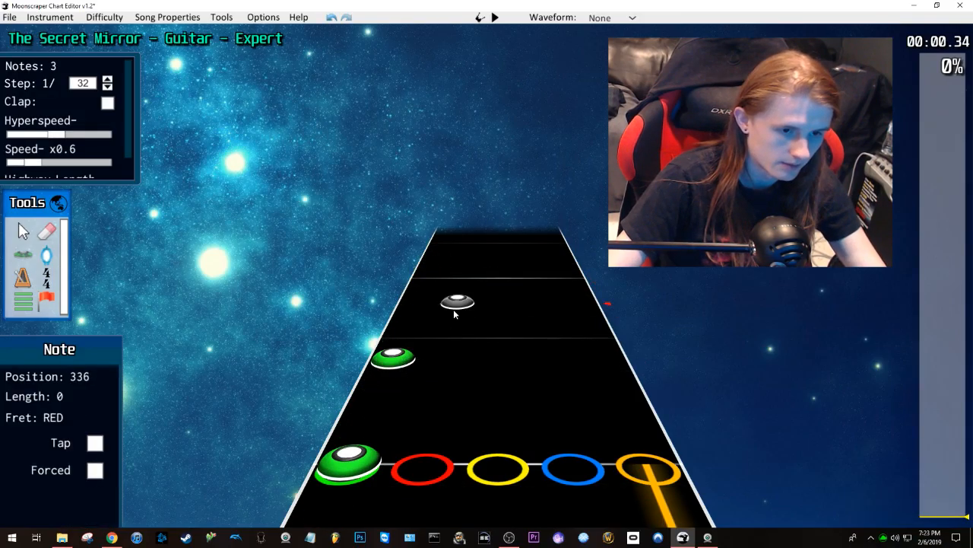
pyautogui.scroll(-2, 456, 310)
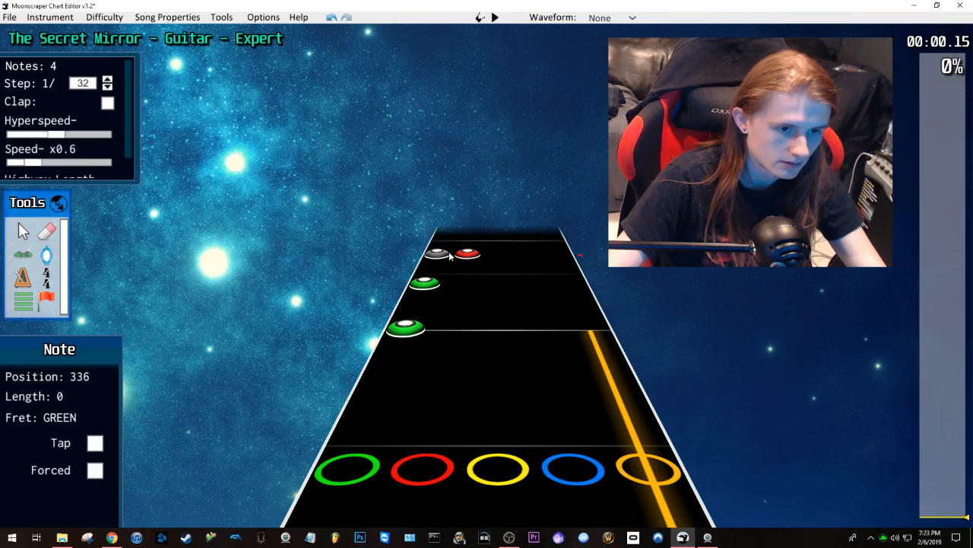
pyautogui.click(447, 255)
pyautogui.press('space')
pyautogui.press('space')
pyautogui.scroll(-2, 457, 307)
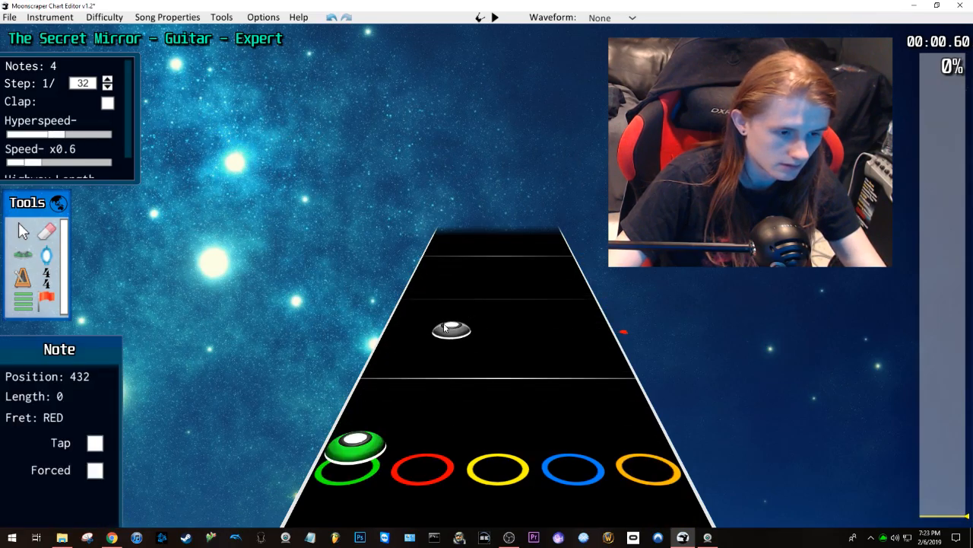
# Step: Play the opening from the start at reduced speed to check the green notes' timing against the song
pyautogui.scroll(-3, 445, 346)
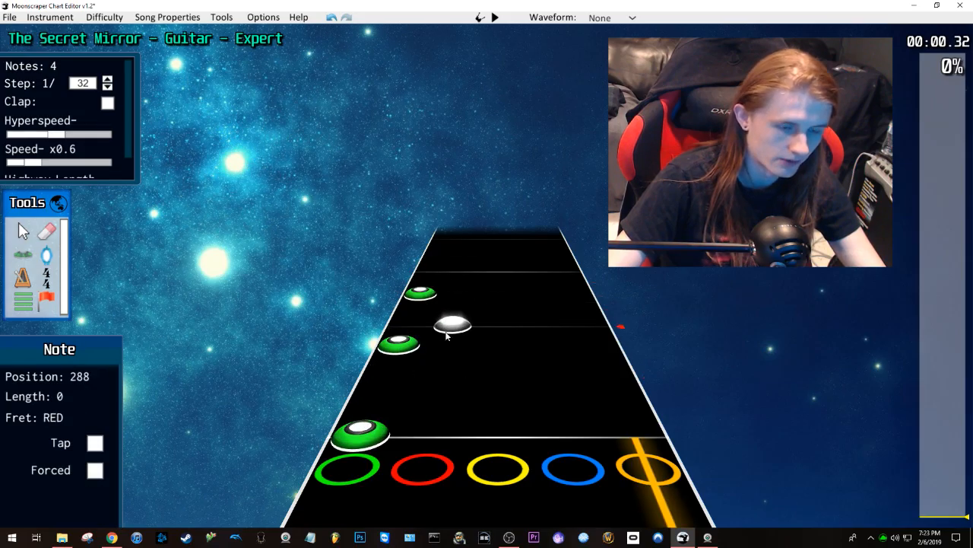
pyautogui.scroll(-2, 445, 321)
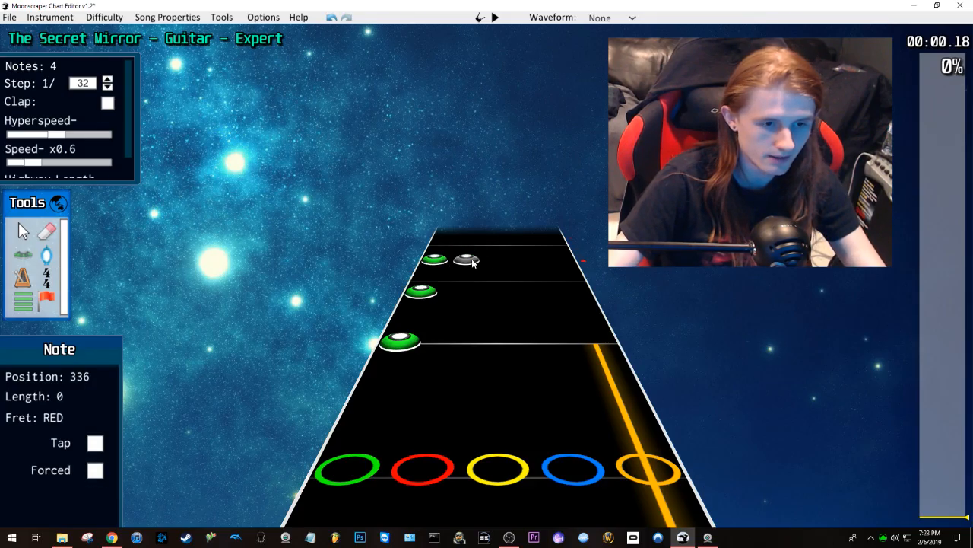
pyautogui.scroll(3, 479, 270)
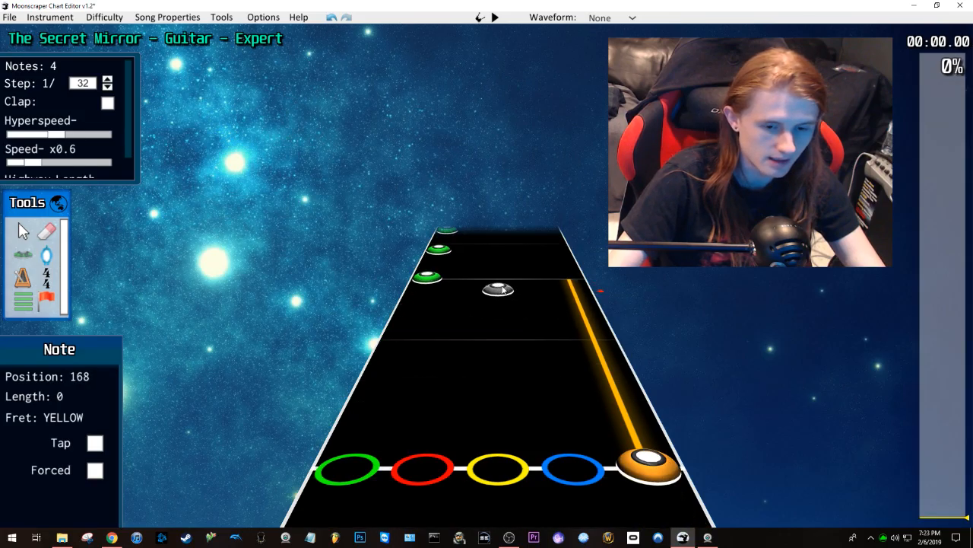
pyautogui.press('space')
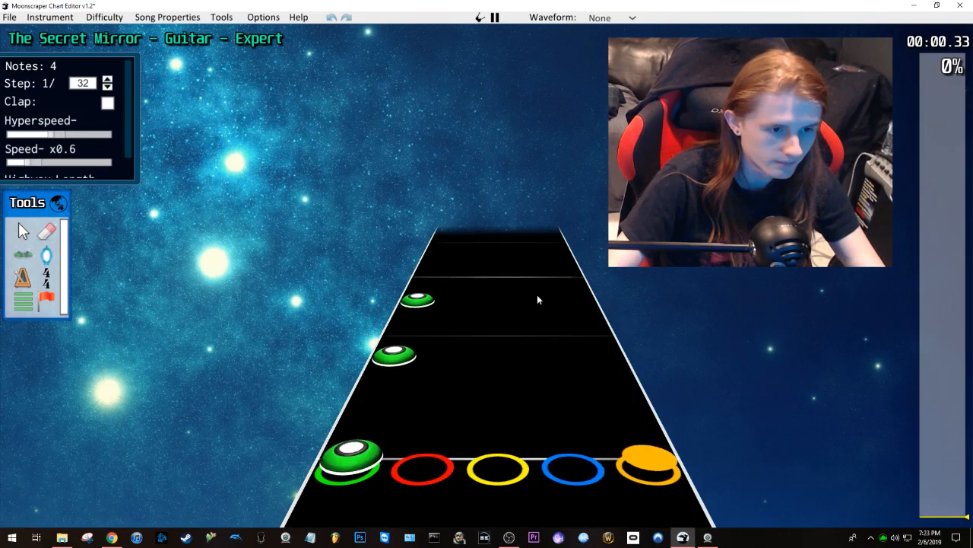
pyautogui.press('space')
pyautogui.scroll(3, 417, 353)
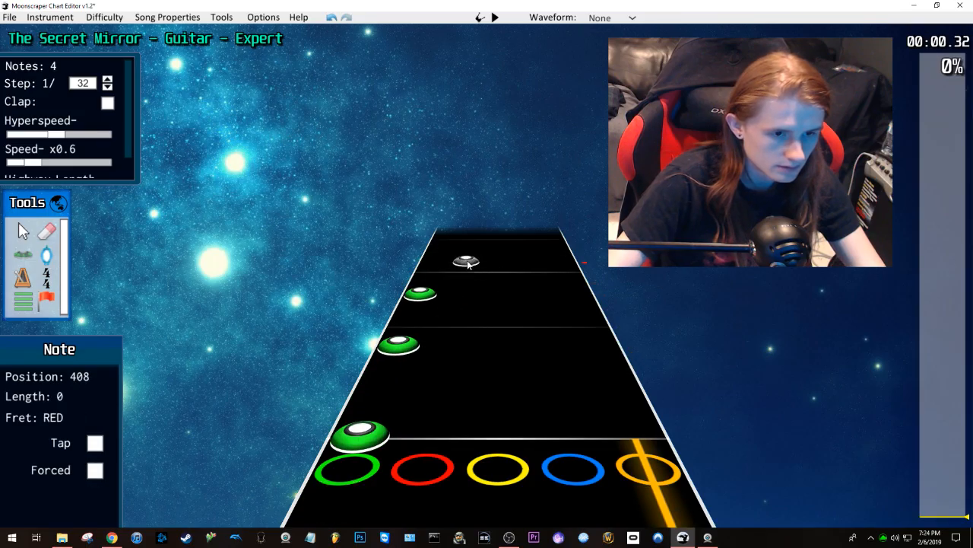
# Step: Try a red note at position 408 followed by a green note, and play them back
pyautogui.click(441, 242)
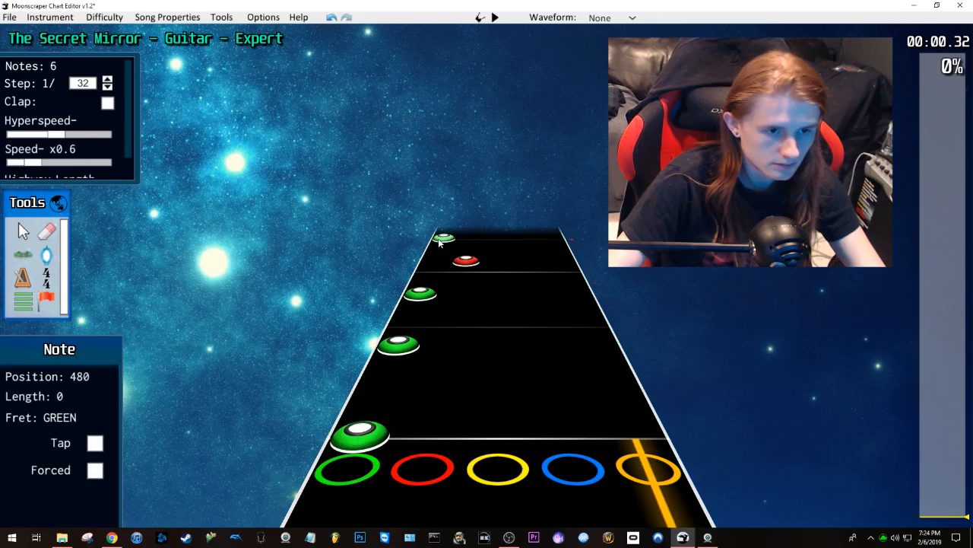
pyautogui.press('space')
pyautogui.press('space')
pyautogui.scroll(7, 501, 291)
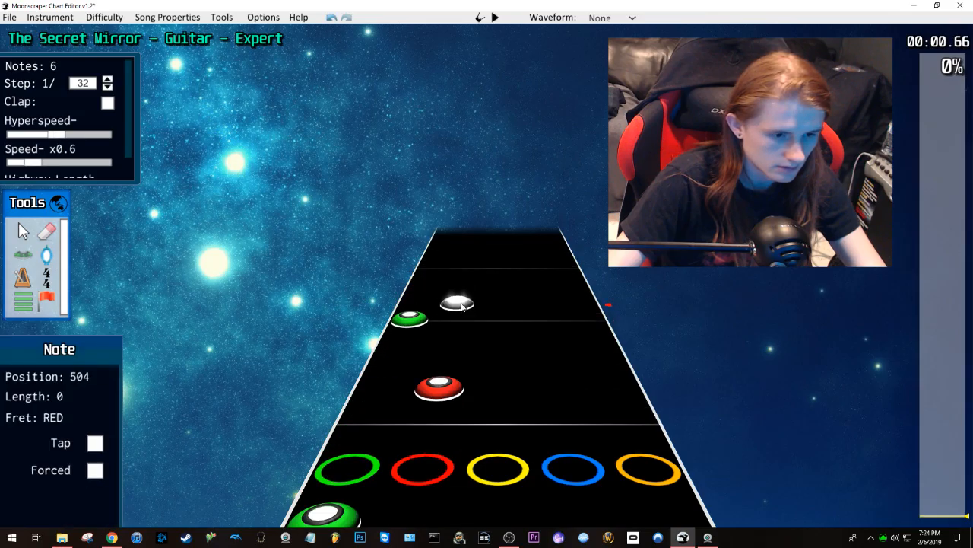
pyautogui.scroll(3, 502, 292)
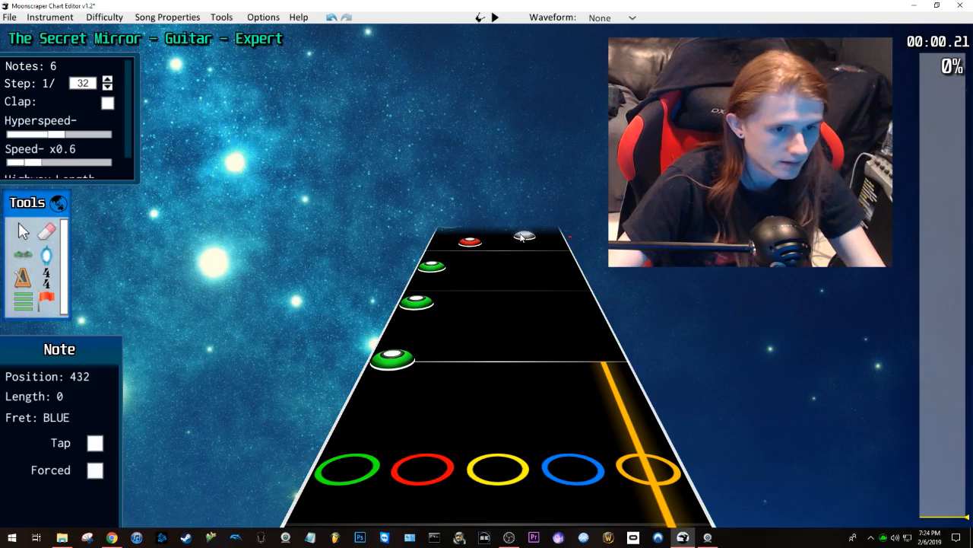
# Step: Set the step to 1/24 and rechart the opening with green notes up to position 320, red at 384 and two greens starting at 448
pyautogui.click(432, 265)
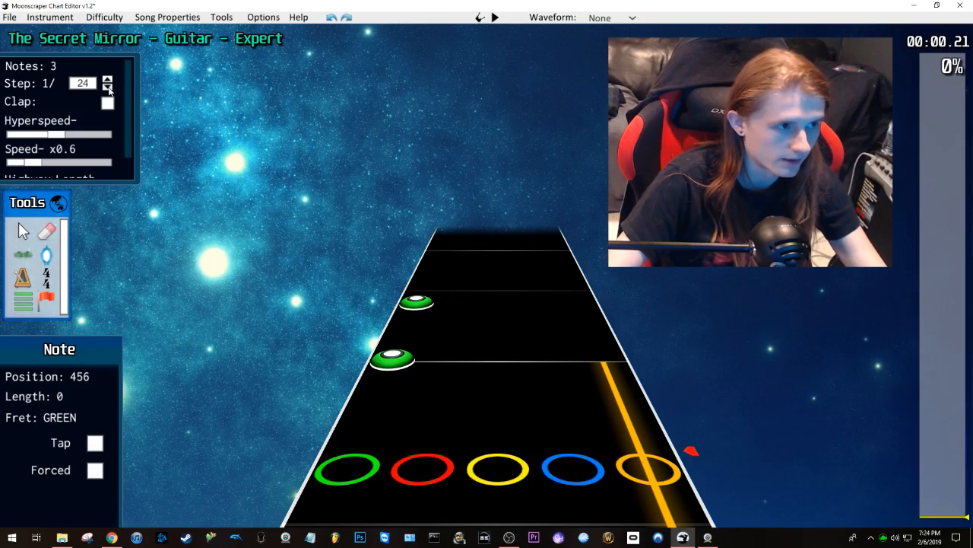
pyautogui.click(418, 290)
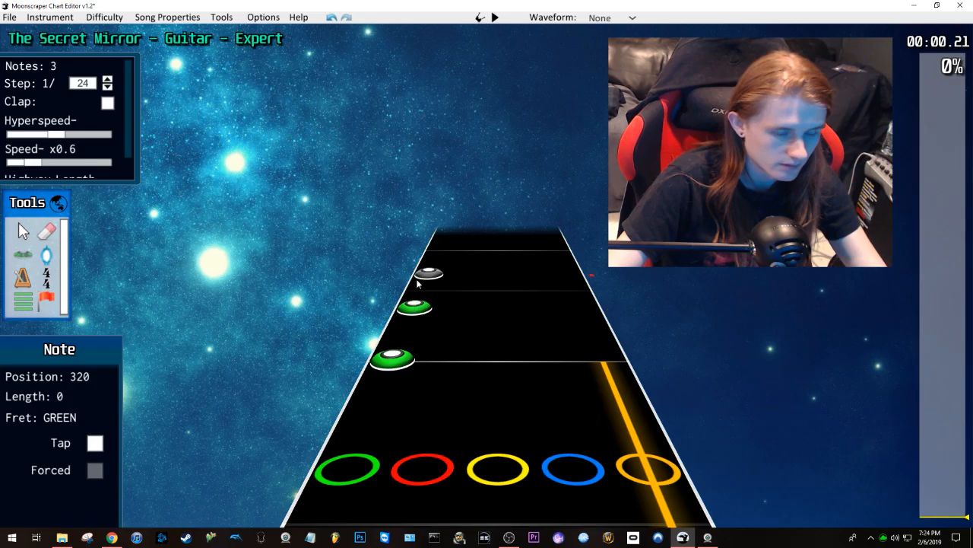
pyautogui.scroll(6, 416, 278)
pyautogui.scroll(-2, 394, 361)
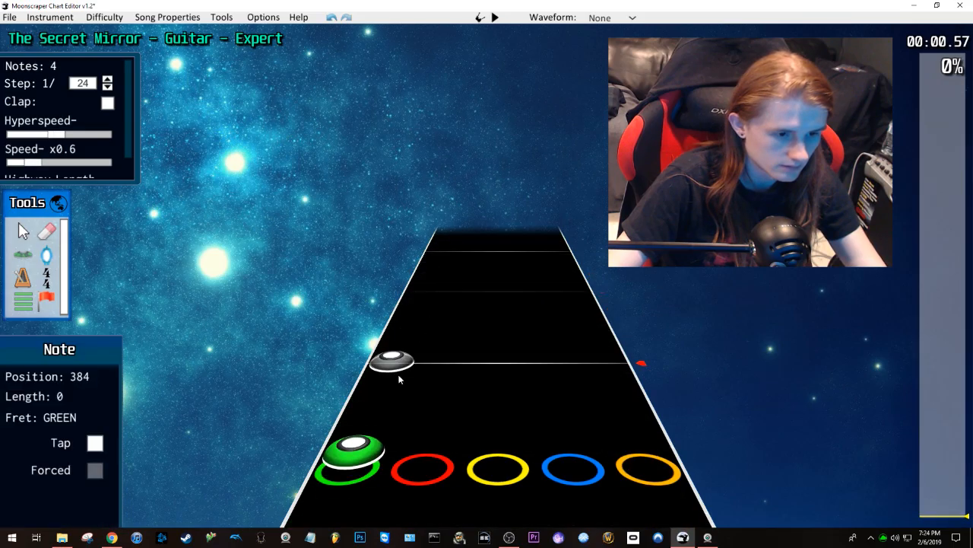
pyautogui.click(463, 366)
pyautogui.click(406, 317)
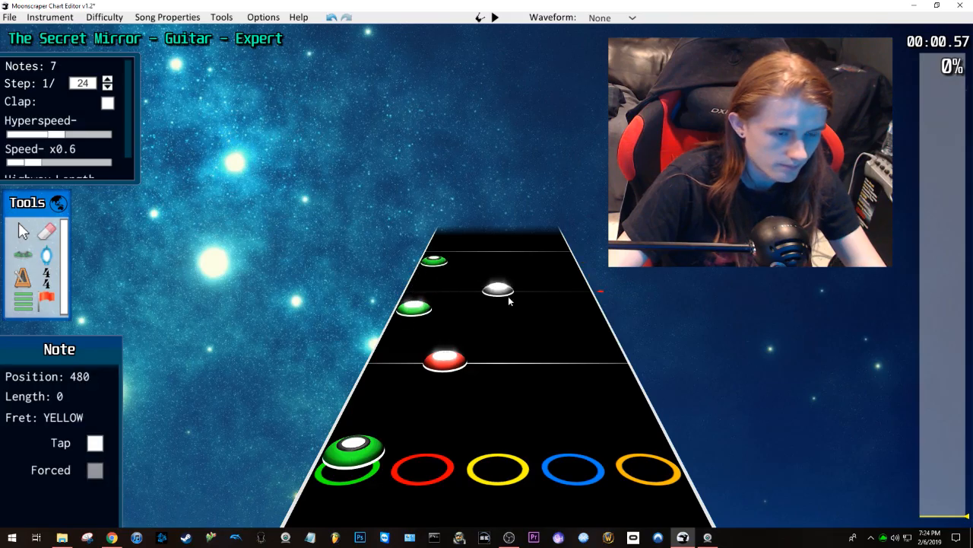
# Step: Play the recharted opening twice from the start to check the notes' timing against the song
pyautogui.scroll(-4, 483, 288)
pyautogui.scroll(-1, 418, 275)
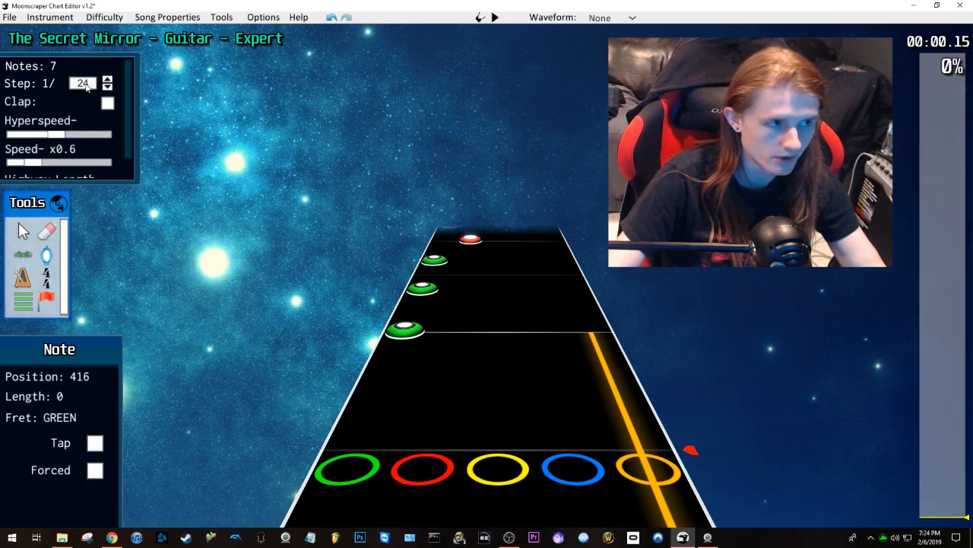
pyautogui.scroll(-1, 470, 322)
pyautogui.press('space')
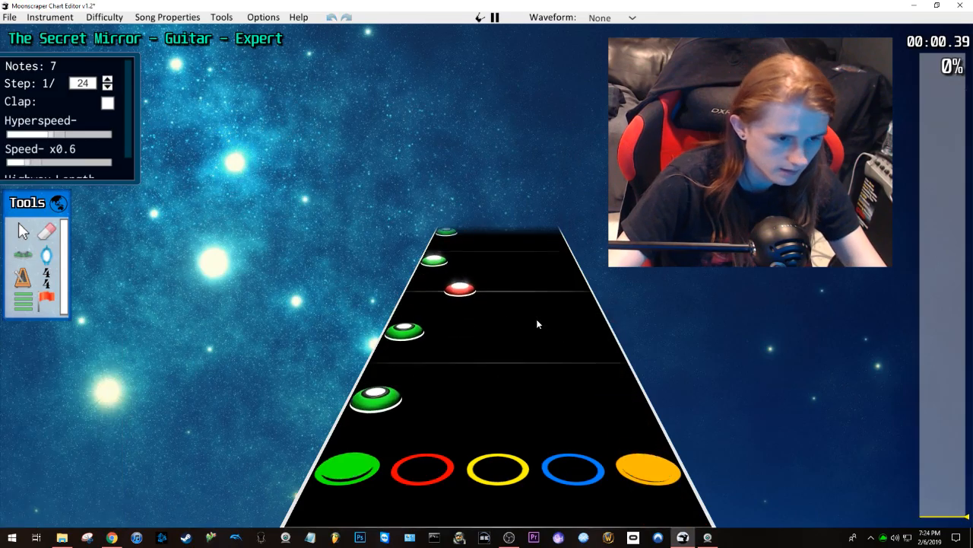
pyautogui.press('space')
pyautogui.moveTo(535, 326); pyautogui.dragTo(408, 351)
pyautogui.scroll(-2, 550, 336)
pyautogui.press('space')
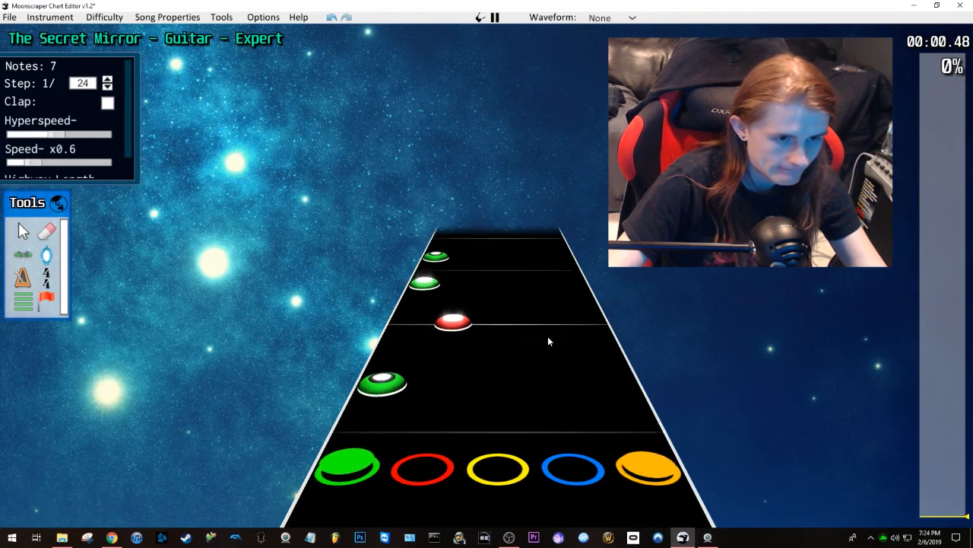
pyautogui.press('space')
# Step: Add a yellow note at position 576 with two green notes after it, and play them back
pyautogui.scroll(-2, 533, 336)
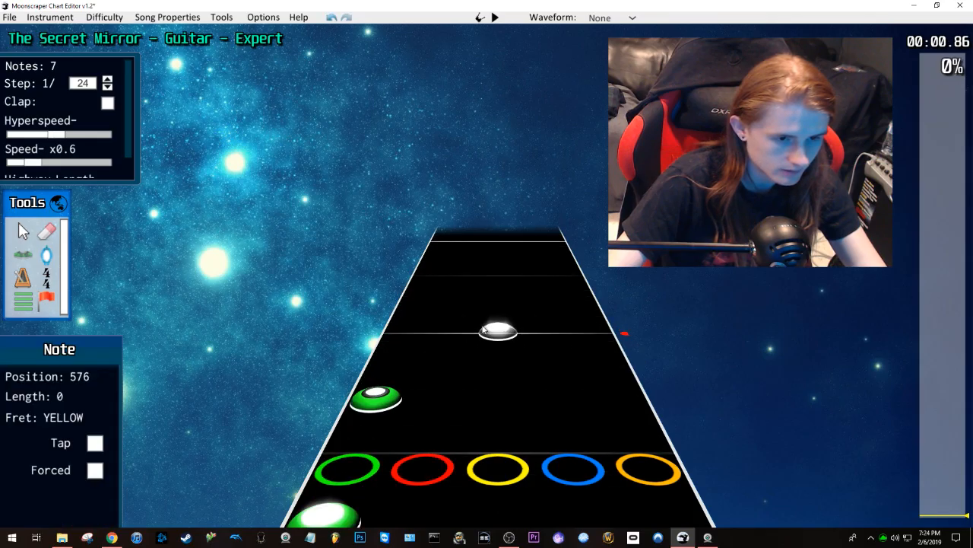
pyautogui.click(498, 332)
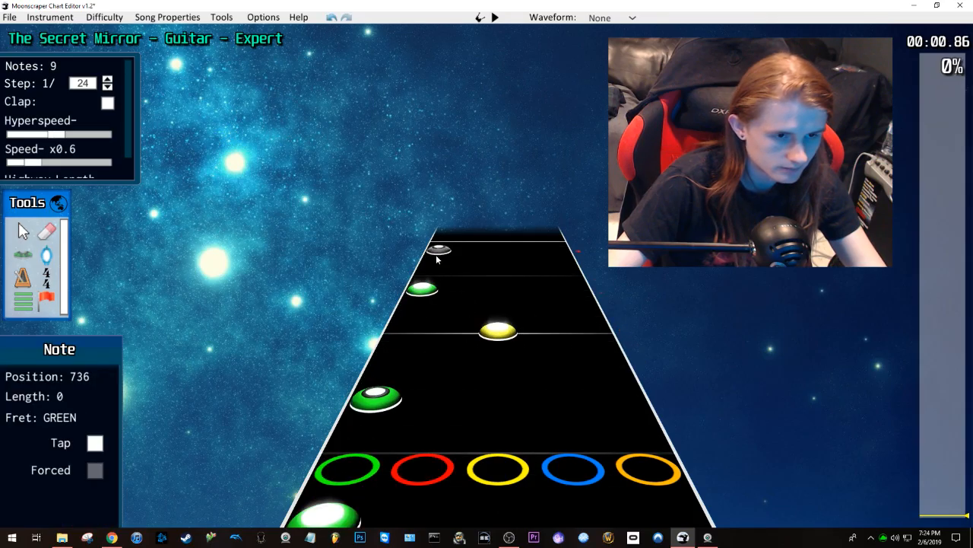
pyautogui.scroll(-5, 456, 297)
pyautogui.press('space')
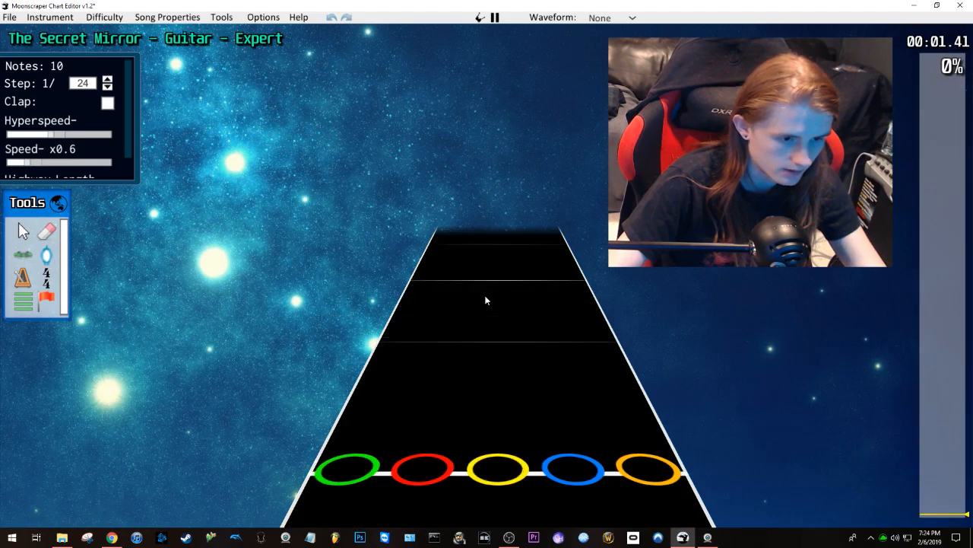
pyautogui.press('space')
# Step: Add an orange note on the next measure line and two green notes after it, the second at position 896, and play them back
pyautogui.click(616, 389)
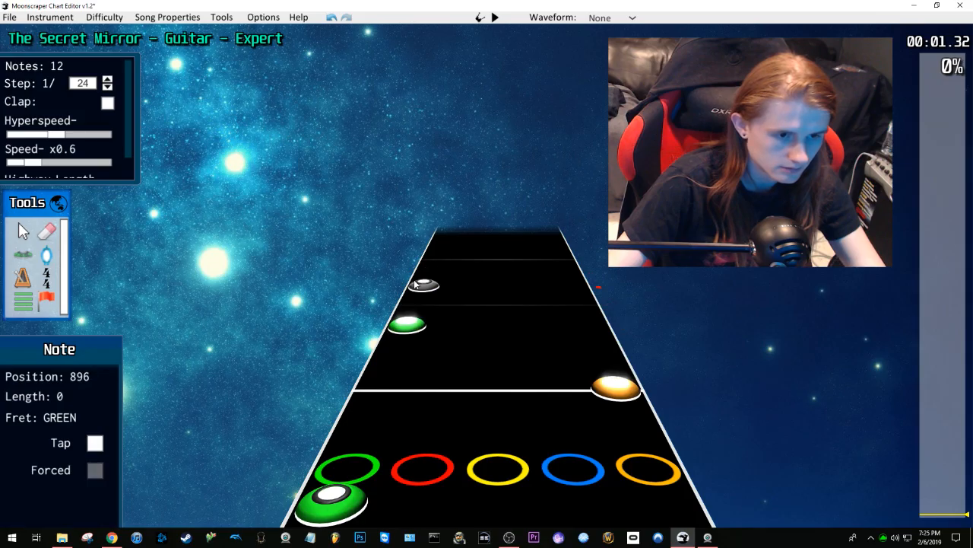
pyautogui.press('space')
pyautogui.press('space')
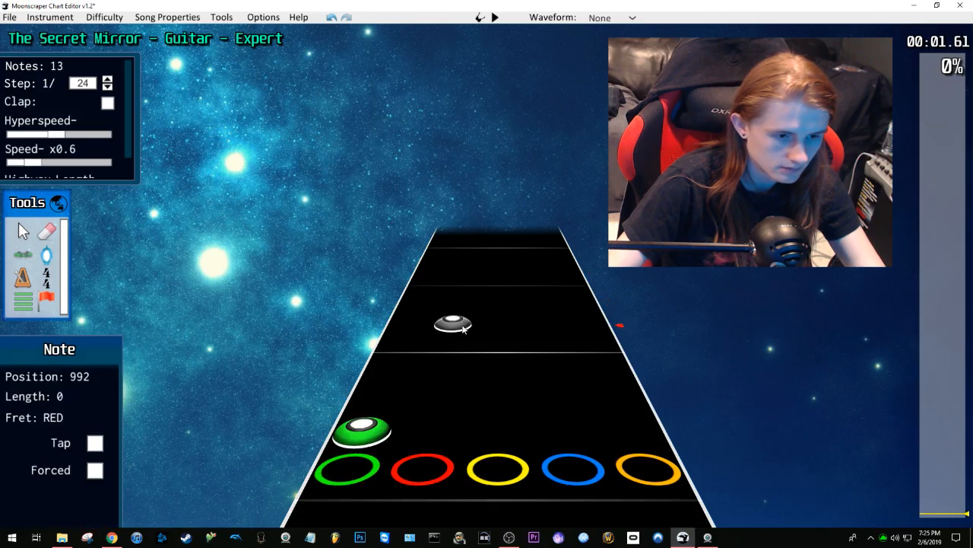
pyautogui.press('space')
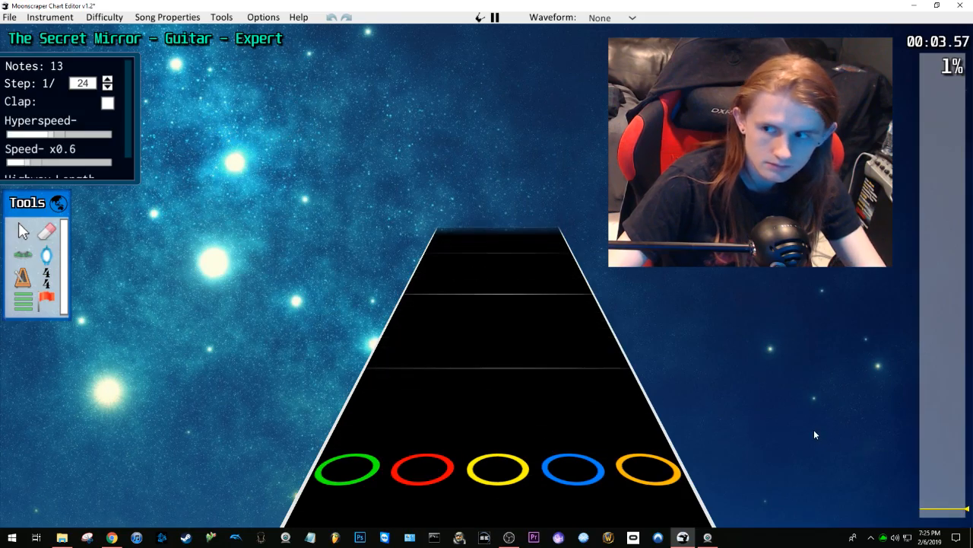
pyautogui.press('space')
pyautogui.scroll(10, 860, 492)
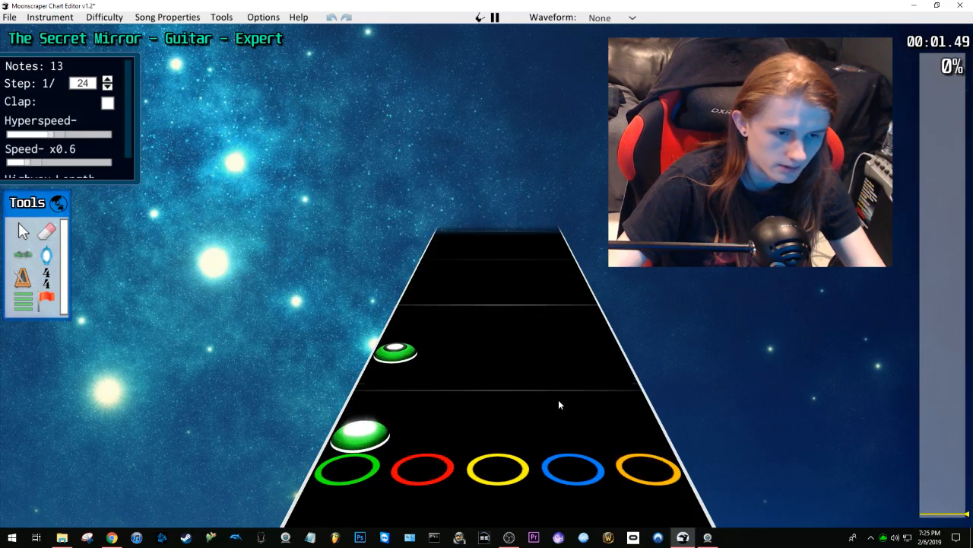
pyautogui.press('space')
pyautogui.click(475, 367)
pyautogui.scroll(-5, 476, 353)
pyautogui.press('f')
pyautogui.scroll(-3, 478, 348)
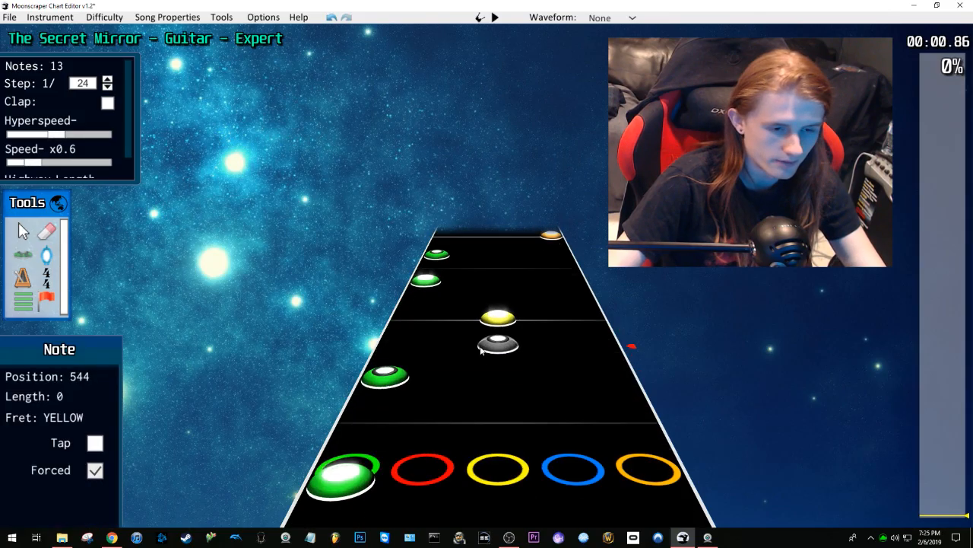
pyautogui.scroll(-3, 540, 371)
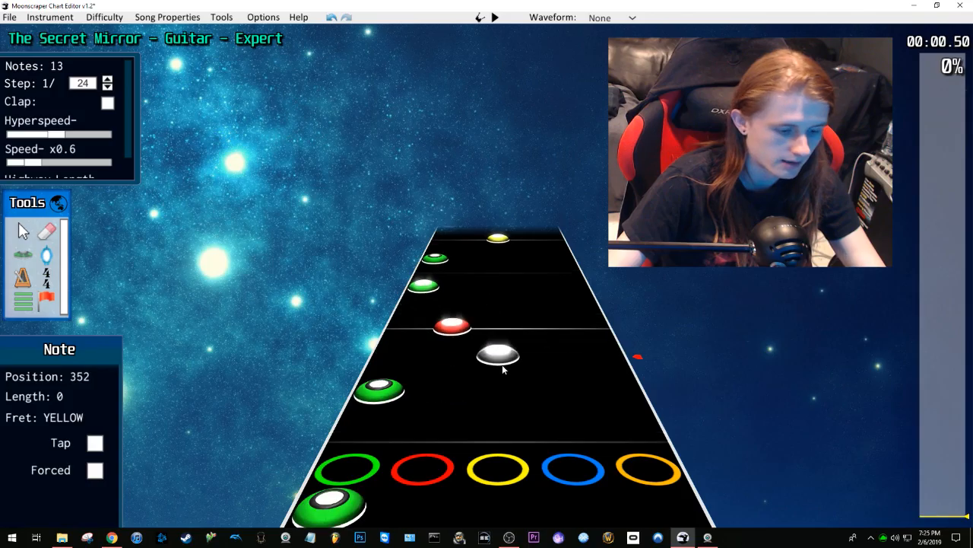
# Step: Switch to the cursor tool and mark the red note at position 384 and the green note at 448 as forced
pyautogui.press('1')
pyautogui.scroll(-3, 511, 351)
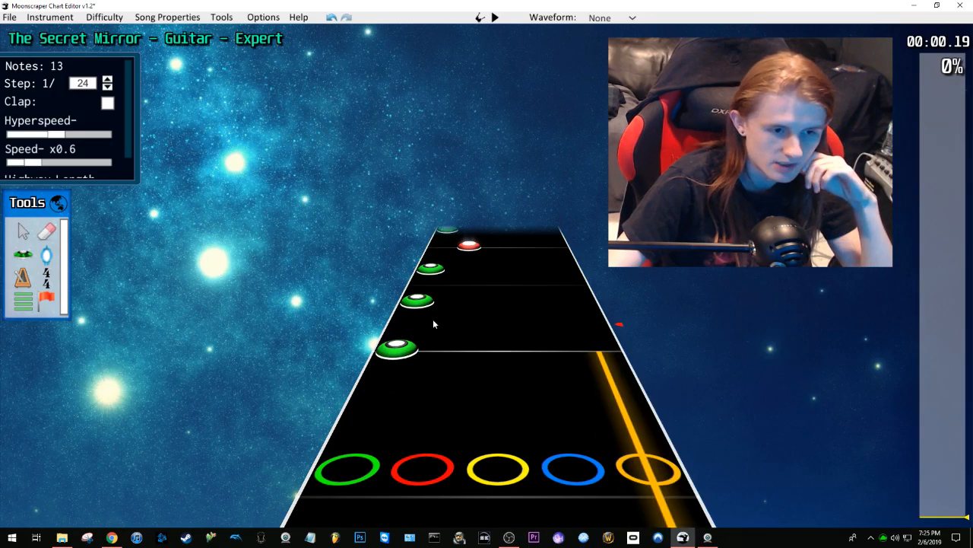
pyautogui.scroll(1, 455, 274)
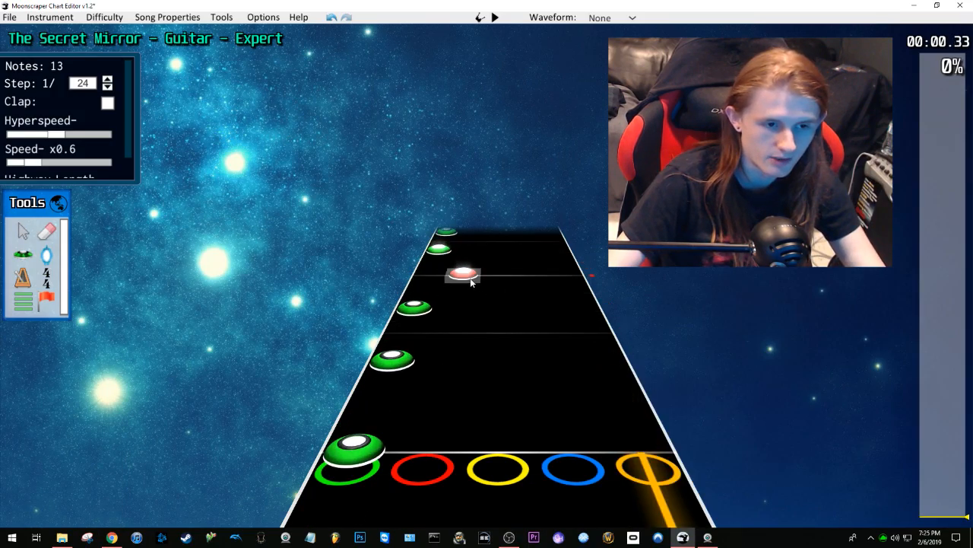
pyautogui.scroll(1, 438, 365)
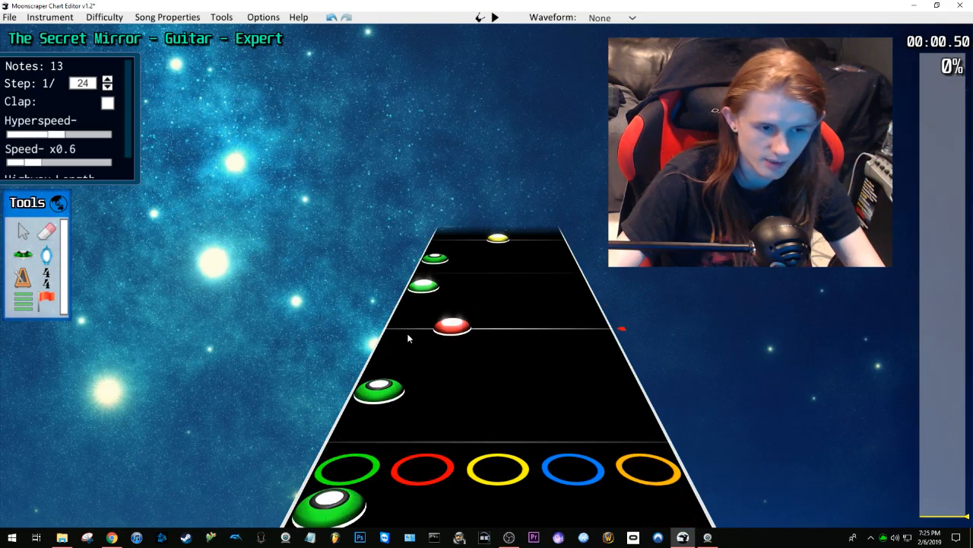
pyautogui.click(448, 332)
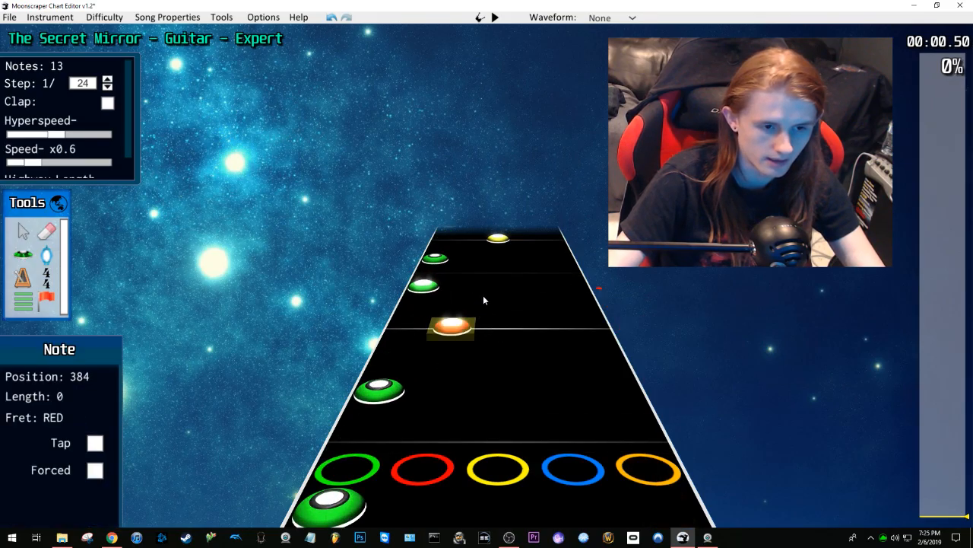
pyautogui.press('f')
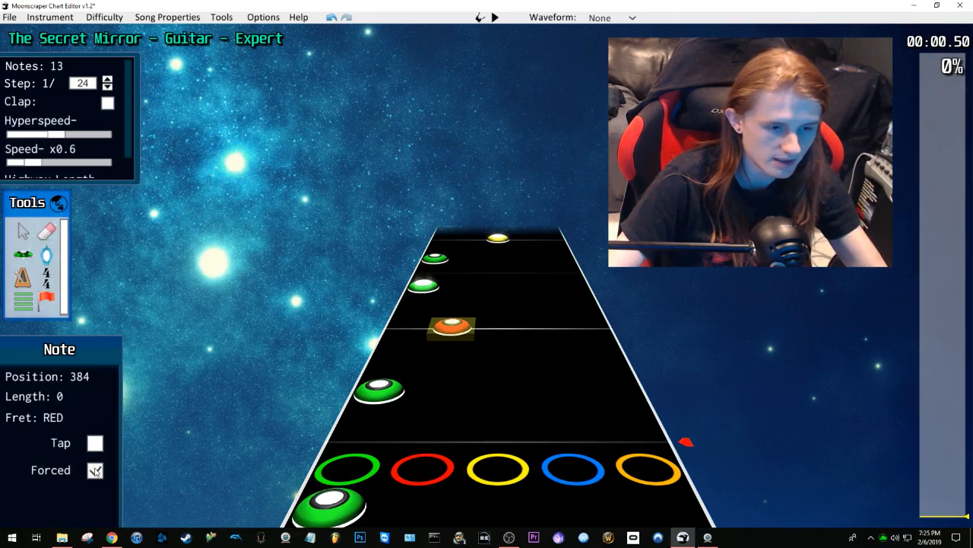
pyautogui.click(369, 349)
pyautogui.click(431, 288)
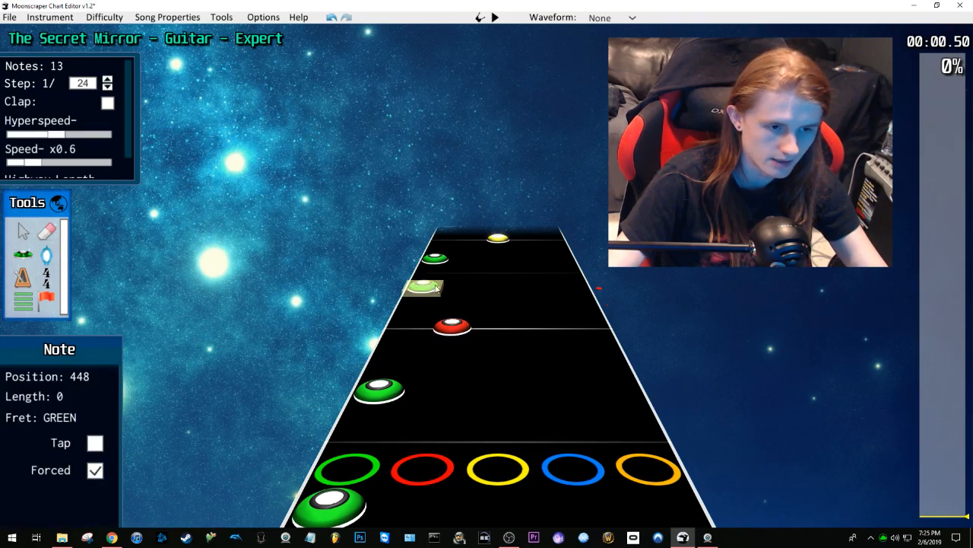
# Step: Toggle the forced state off and on for the red note at position 384 and the green note at 448 to compare their look
pyautogui.click(381, 391)
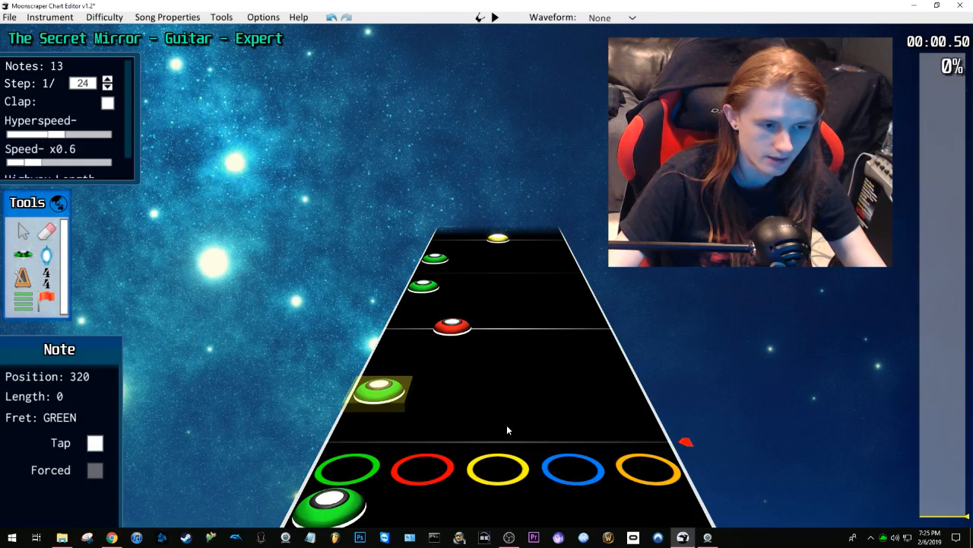
pyautogui.click(487, 408)
pyautogui.scroll(3, 486, 408)
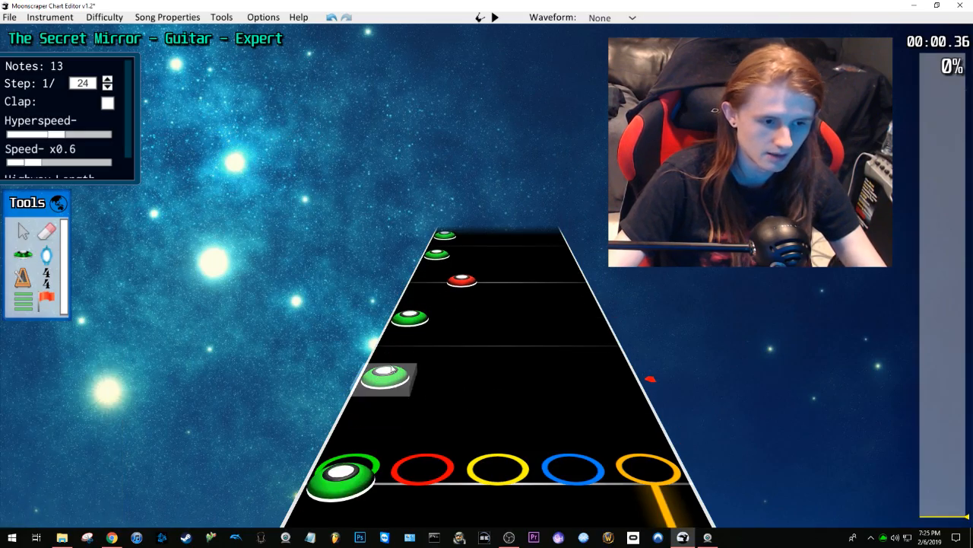
pyautogui.click(461, 282)
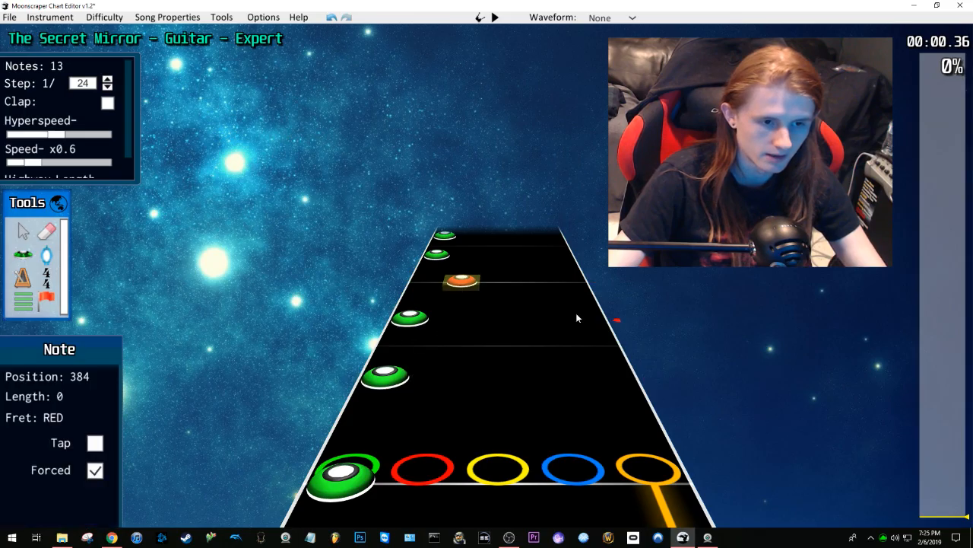
pyautogui.press('f')
pyautogui.press('f')
pyautogui.click(437, 254)
pyautogui.press('f')
pyautogui.press('f')
pyautogui.click(517, 329)
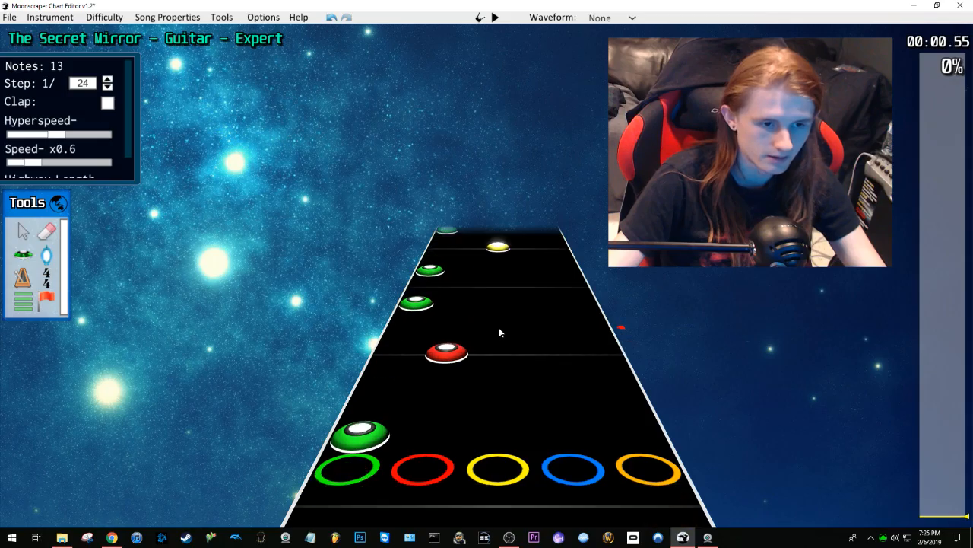
# Step: Play the charted opening back from near the start to check the forced notes
pyautogui.scroll(-5, 501, 326)
pyautogui.press('space')
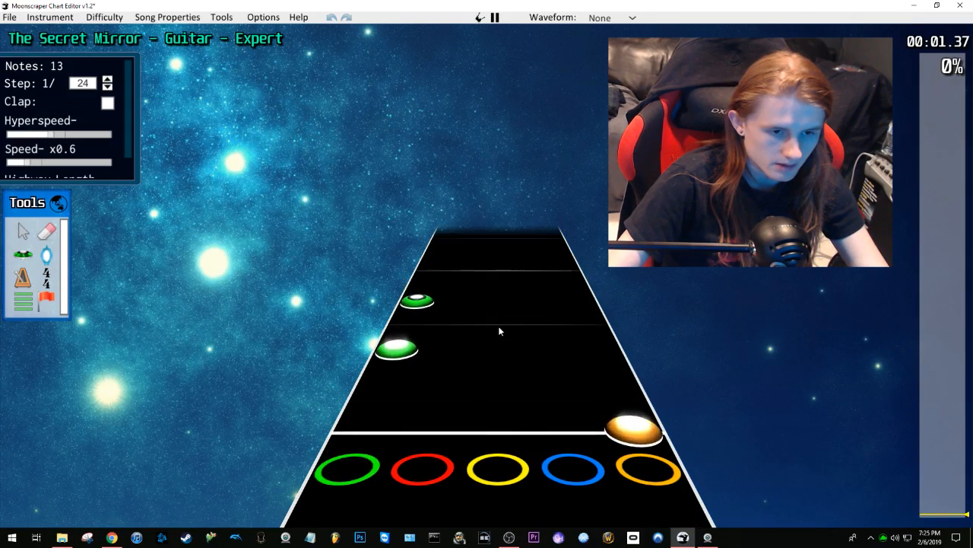
pyautogui.press('space')
# Step: Force the orange note, the green note right after it and the earlier green note following the yellow one, and play the section back
pyautogui.scroll(-5, 463, 332)
pyautogui.click(399, 347)
pyautogui.press('f')
pyautogui.click(633, 423)
pyautogui.press('f')
pyautogui.click(500, 352)
pyautogui.scroll(-6, 500, 353)
pyautogui.click(418, 317)
pyautogui.click(521, 311)
pyautogui.press('space')
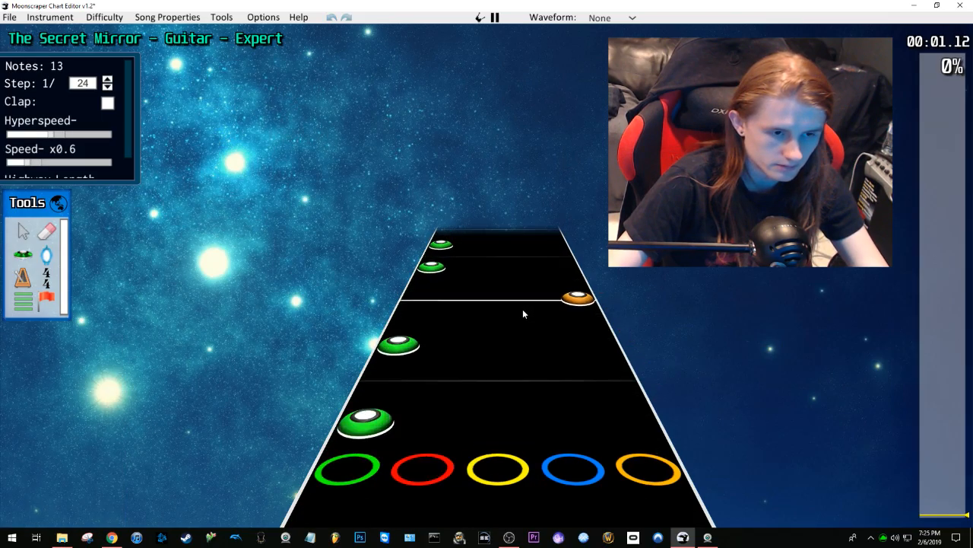
pyautogui.press('space')
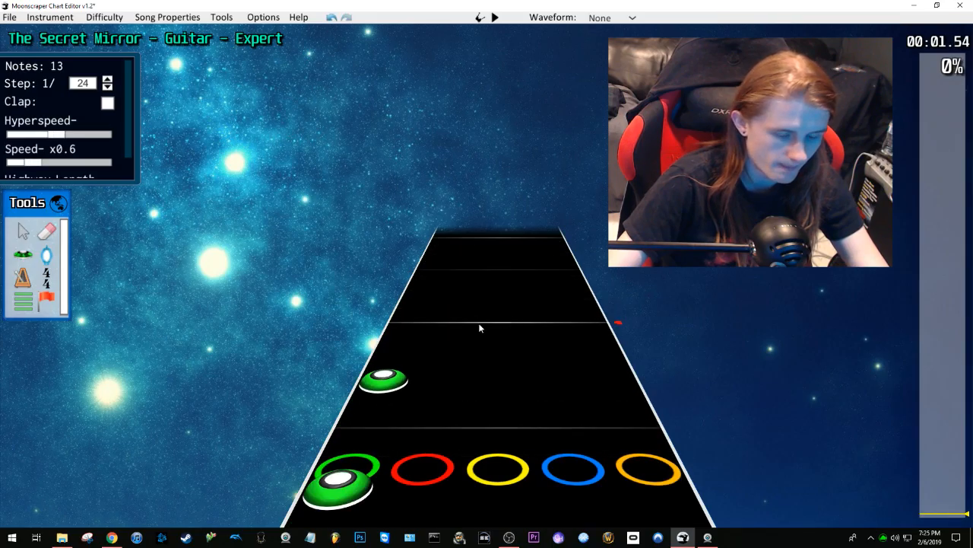
# Step: Switch to the note tool and extend the chart with three more green notes, the last at position 1088
pyautogui.scroll(-2, 479, 323)
pyautogui.press('y')
pyautogui.scroll(2, 459, 315)
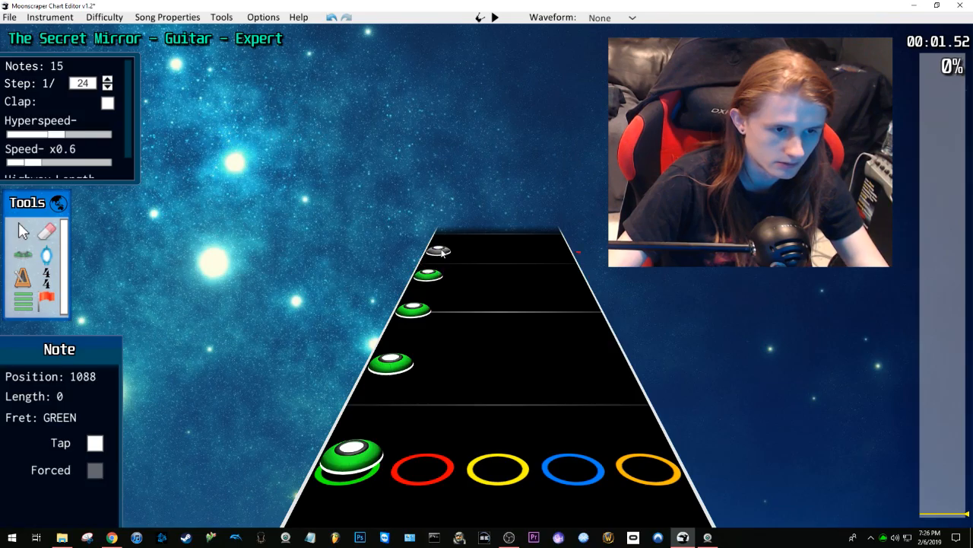
pyautogui.click(441, 253)
# Step: Place an orange note at position 1152 followed by two green notes and a blue note, and start playing them back
pyautogui.scroll(8, 440, 248)
pyautogui.scroll(-2, 607, 377)
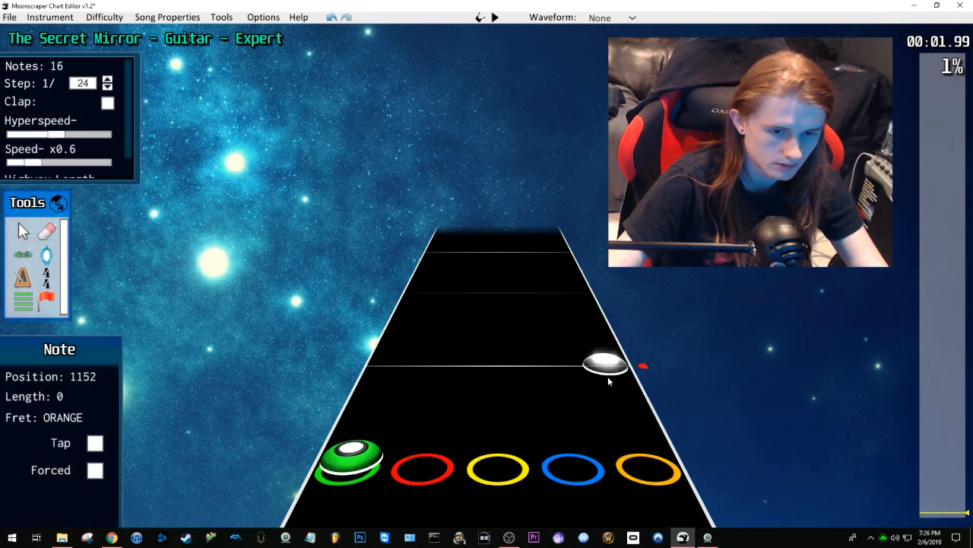
pyautogui.click(410, 318)
pyautogui.click(431, 278)
pyautogui.click(535, 254)
pyautogui.press('space')
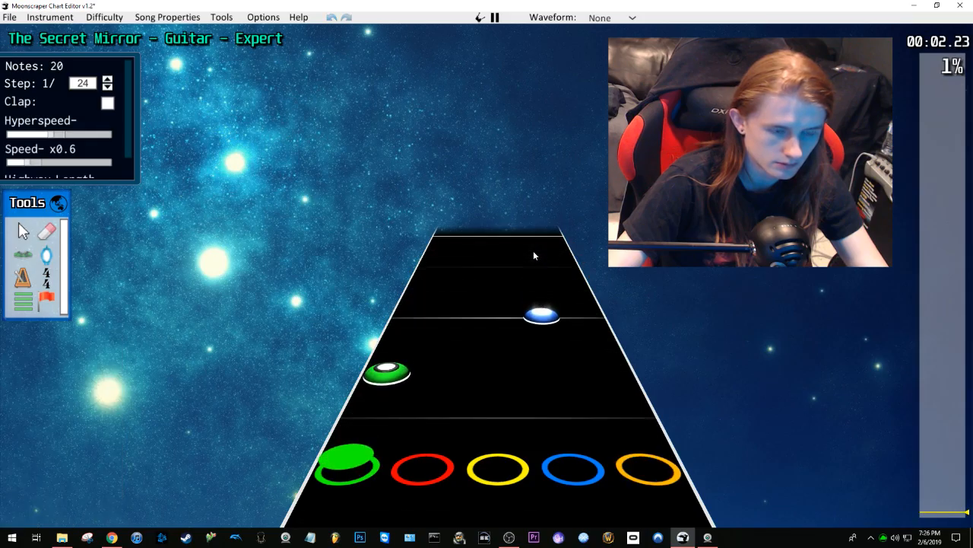
# Step: Place two green notes at positions 1408 and 1472 following the blue note, and play them back
pyautogui.press('space')
pyautogui.click(351, 434)
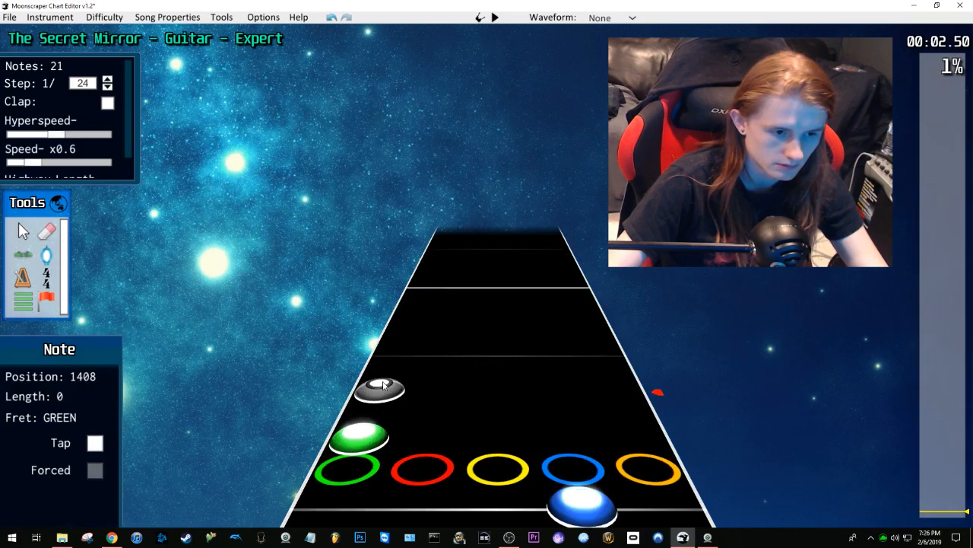
pyautogui.click(380, 391)
pyautogui.click(403, 326)
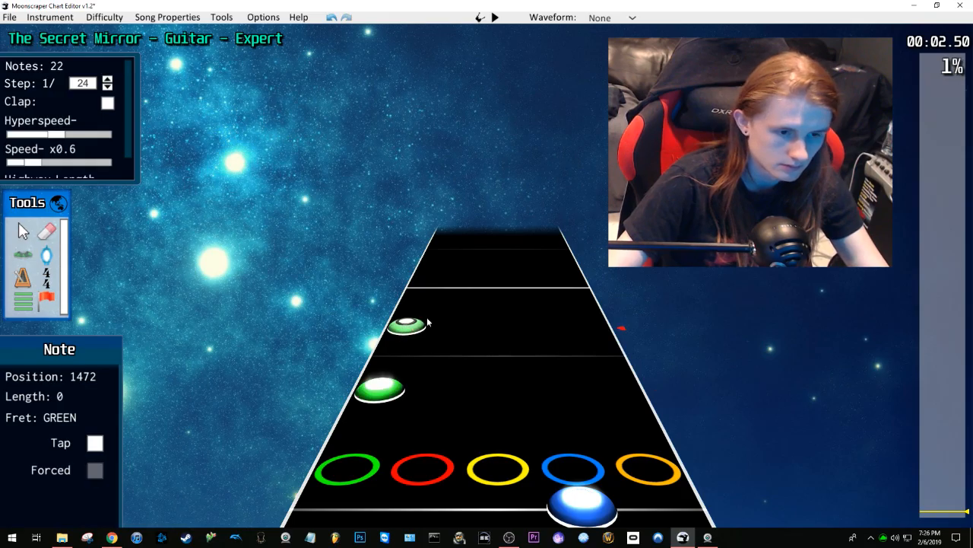
pyautogui.press('space')
pyautogui.press('space')
# Step: Add a sustained yellow note after the green pair, followed by three short yellow notes, the last at position 1856
pyautogui.scroll(-3, 502, 287)
pyautogui.moveTo(498, 403); pyautogui.dragTo(513, 320)
pyautogui.press('space')
pyautogui.press('space')
pyautogui.scroll(-2, 505, 304)
pyautogui.click(502, 366)
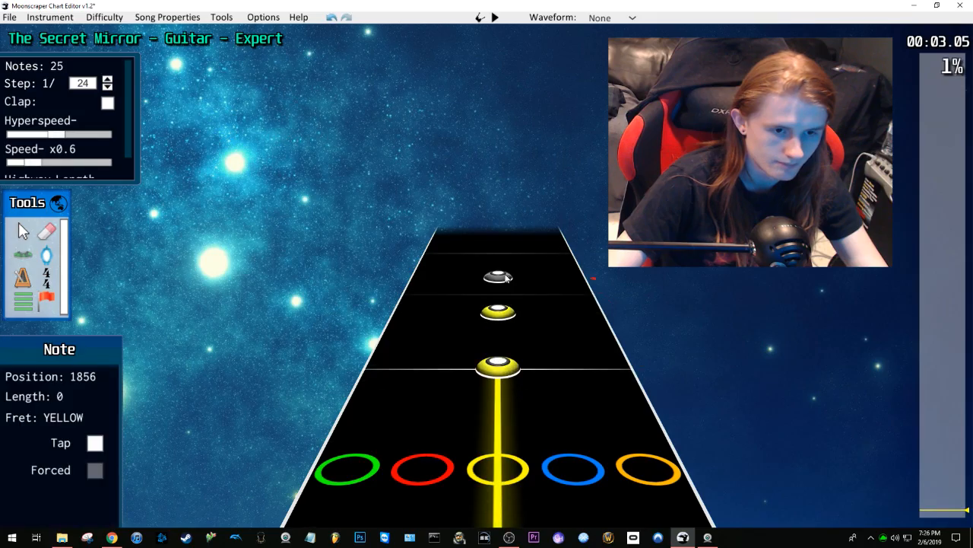
pyautogui.click(502, 276)
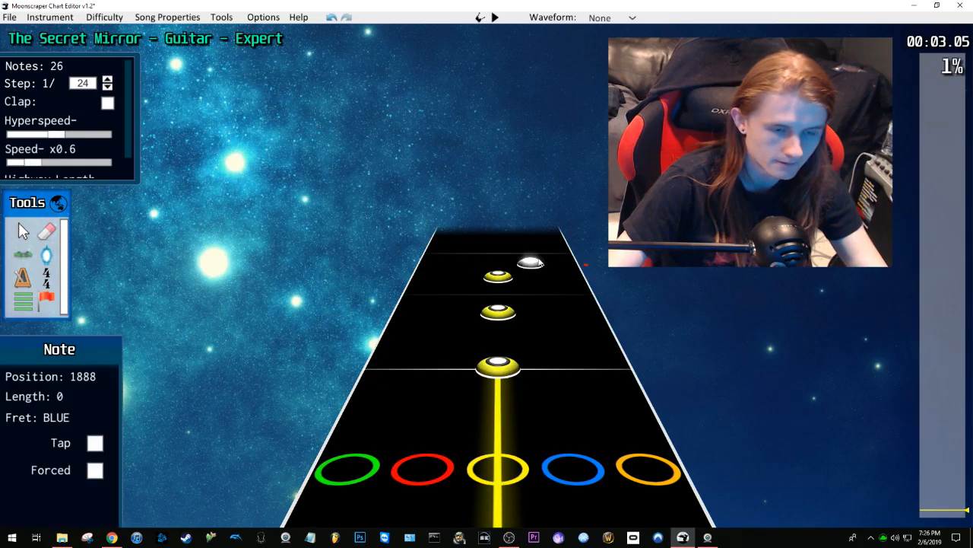
# Step: Continue the chart with three blue notes and three red notes, the first red one at position 2112, and play them back
pyautogui.press('space')
pyautogui.press('space')
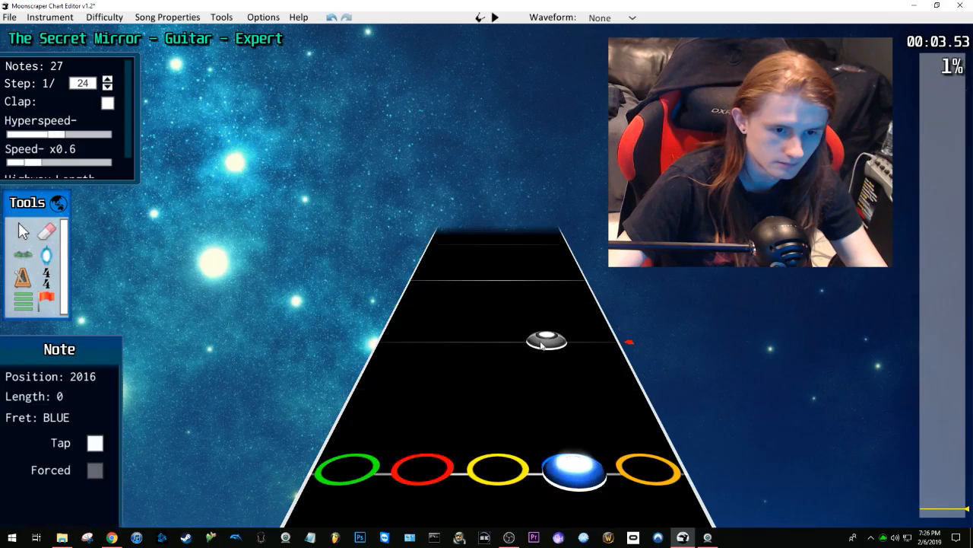
pyautogui.click(552, 373)
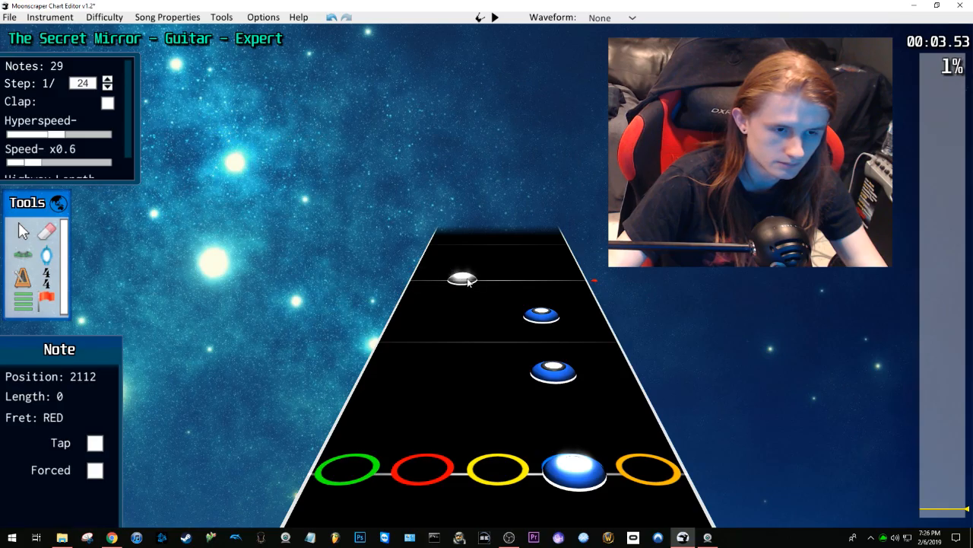
pyautogui.scroll(-3, 473, 238)
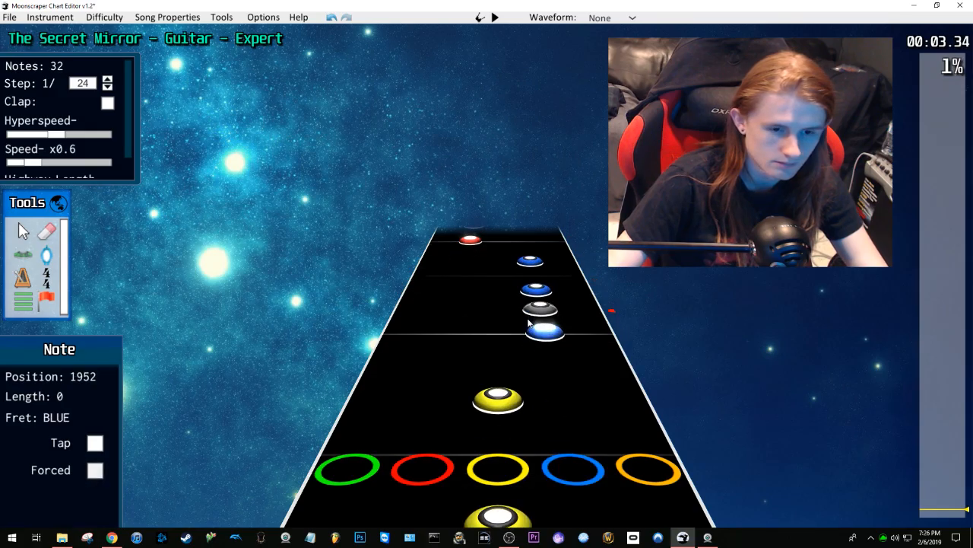
pyautogui.press('space')
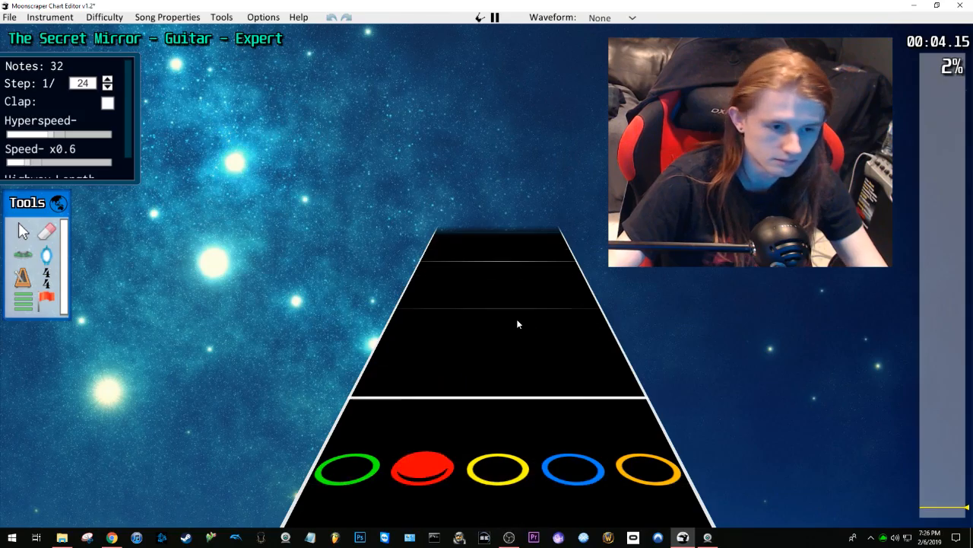
pyautogui.press('space')
# Step: Place a yellow note at position 2304, two green notes and another yellow note at 2496, playing the section back
pyautogui.click(519, 347)
pyautogui.press('space')
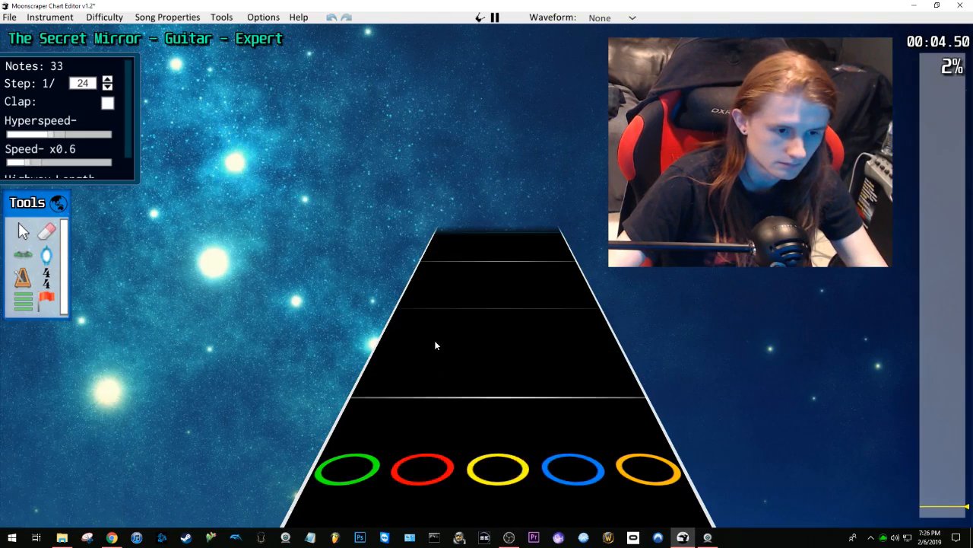
pyautogui.press('space')
pyautogui.scroll(-2, 435, 335)
pyautogui.click(420, 291)
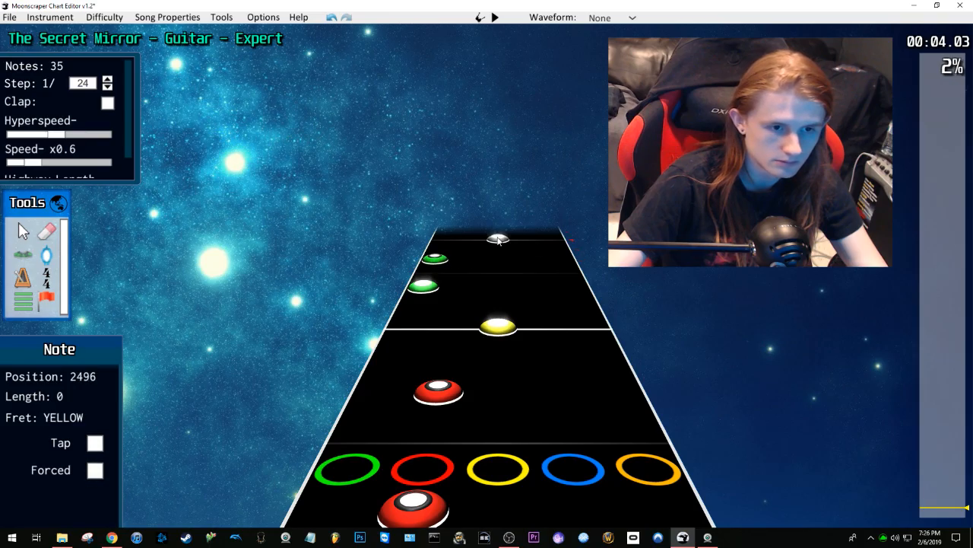
pyautogui.click(498, 240)
pyautogui.scroll(-4, 503, 308)
pyautogui.press('space')
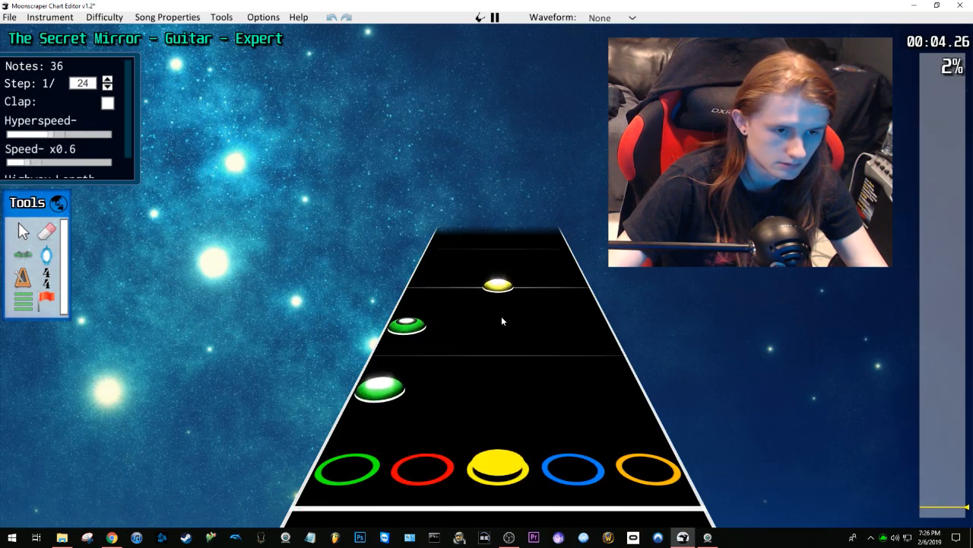
pyautogui.press('space')
# Step: Place two green notes at positions 2560 and 2624 and play them back
pyautogui.scroll(-3, 398, 424)
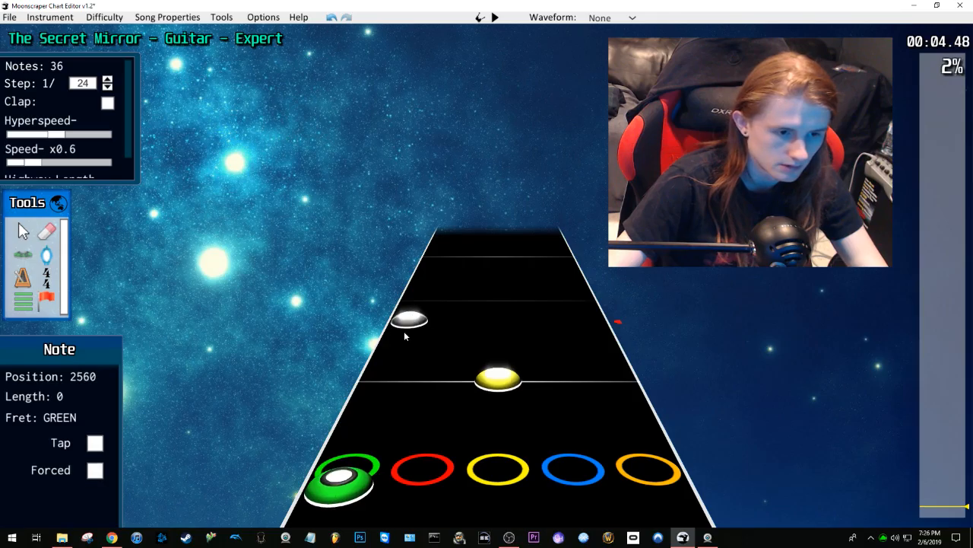
pyautogui.click(405, 335)
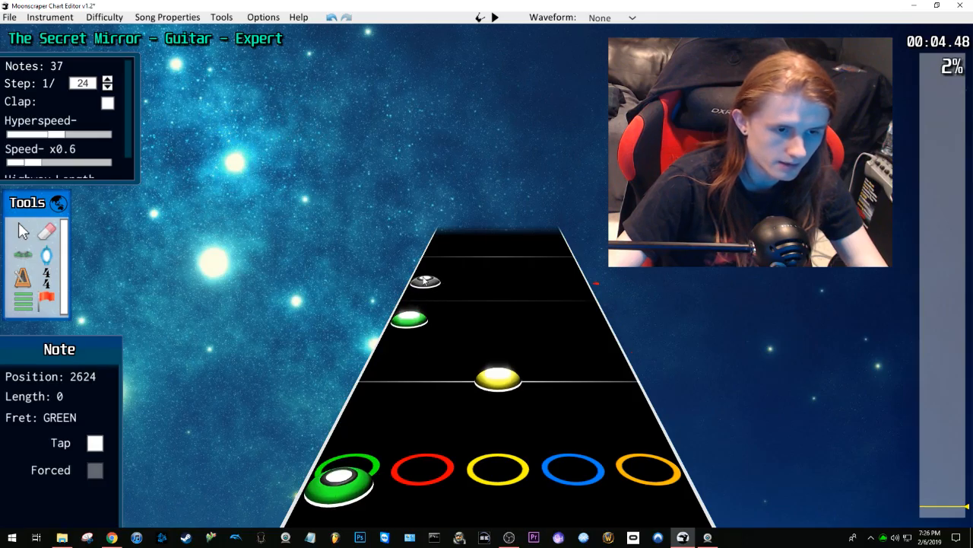
pyautogui.click(425, 281)
pyautogui.press('space')
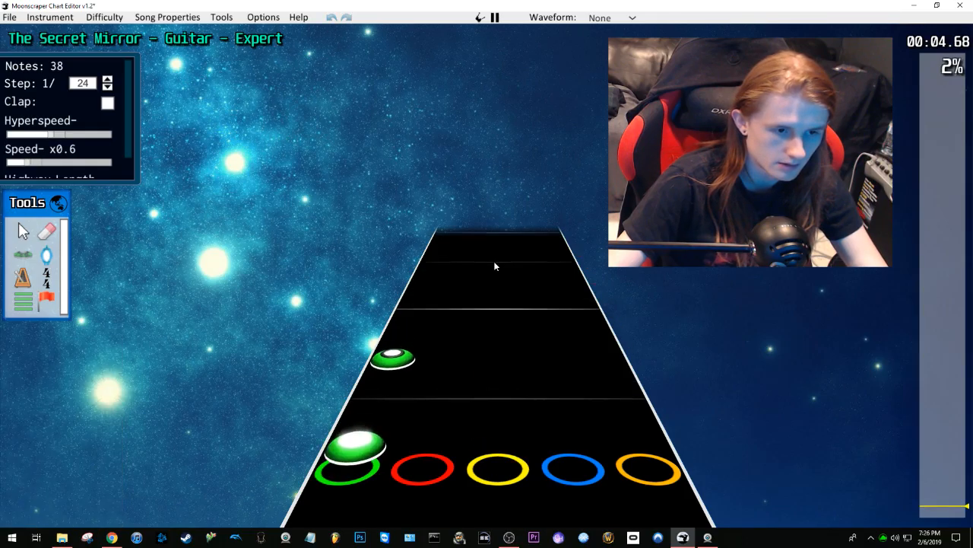
pyautogui.press('space')
# Step: Add a yellow note and a green note at position 2752, and undo the extra note placed after them
pyautogui.scroll(-1, 490, 266)
pyautogui.click(498, 396)
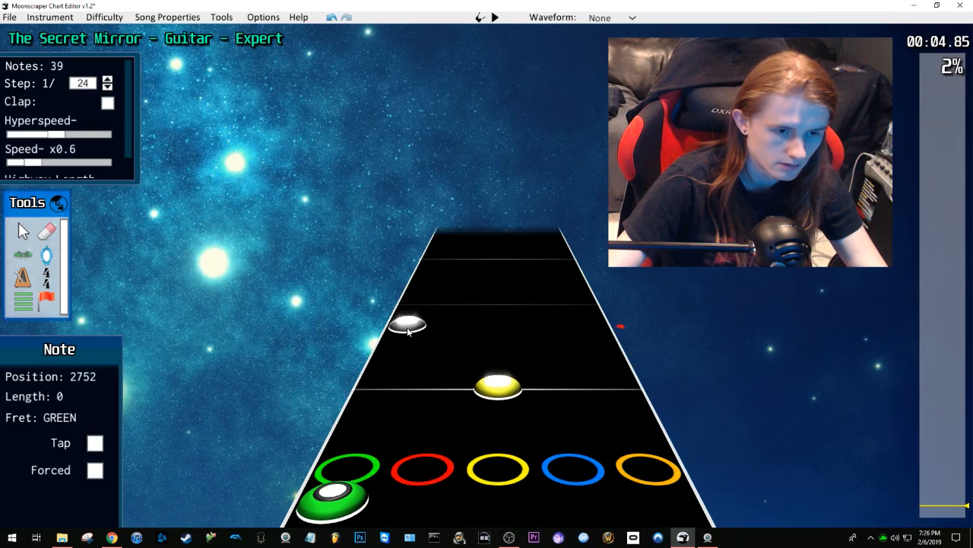
pyautogui.scroll(6, 468, 282)
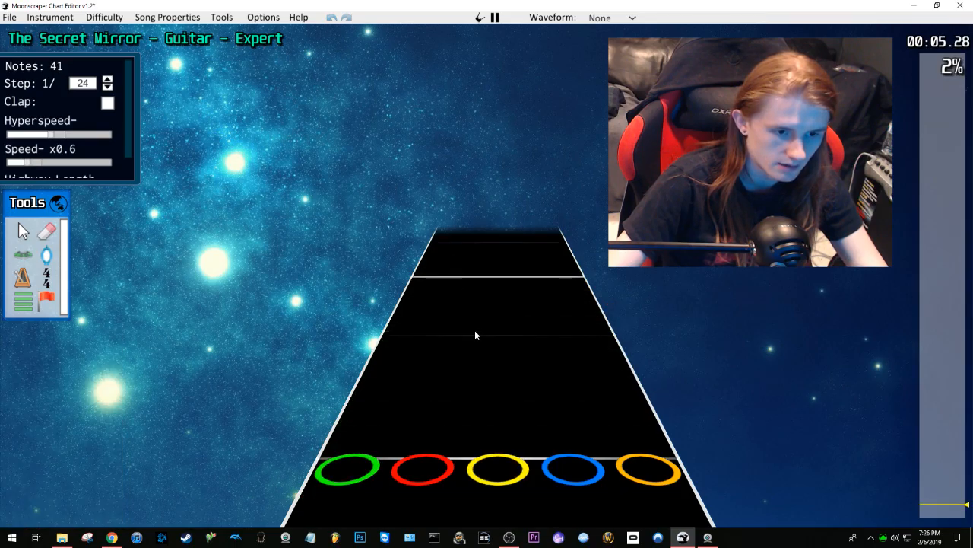
pyautogui.scroll(-5, 475, 331)
pyautogui.hotkey('ctrl', 'z')
# Step: Play the newest yellow and green notes back to check their timing against the song
pyautogui.scroll(-8, 491, 327)
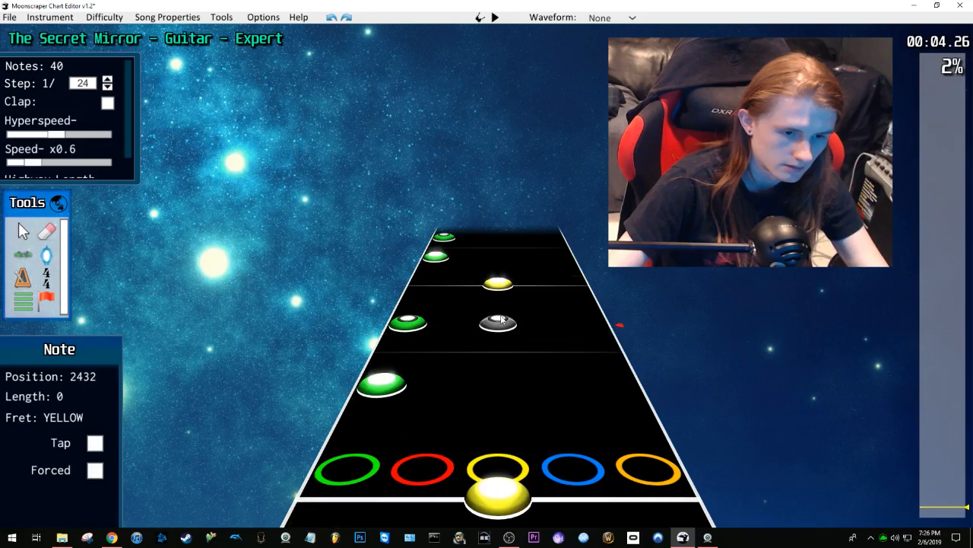
pyautogui.press('space')
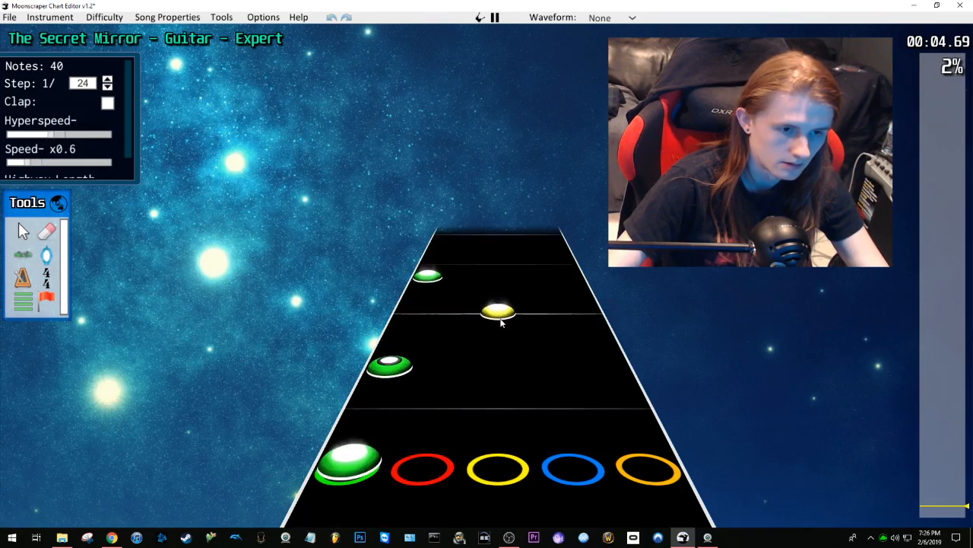
pyautogui.press('space')
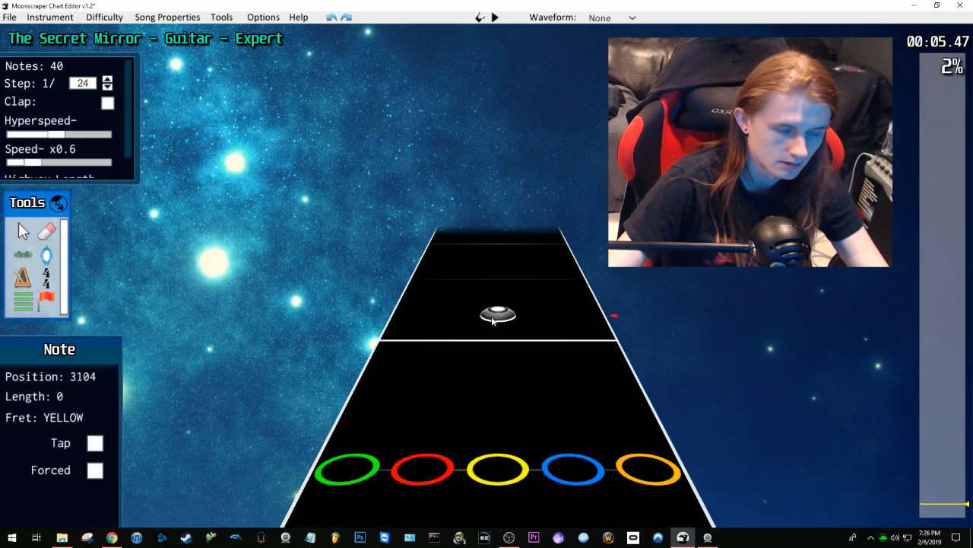
# Step: Extend the chart with a yellow note at position 2816 followed by blue, green, blue and orange notes, checking them by playback
pyautogui.scroll(-4, 494, 325)
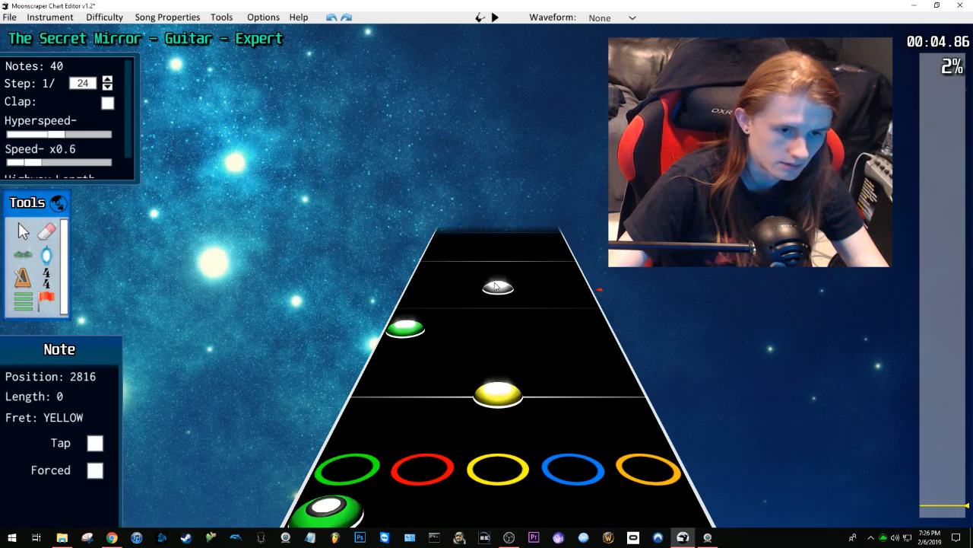
pyautogui.scroll(1, 482, 256)
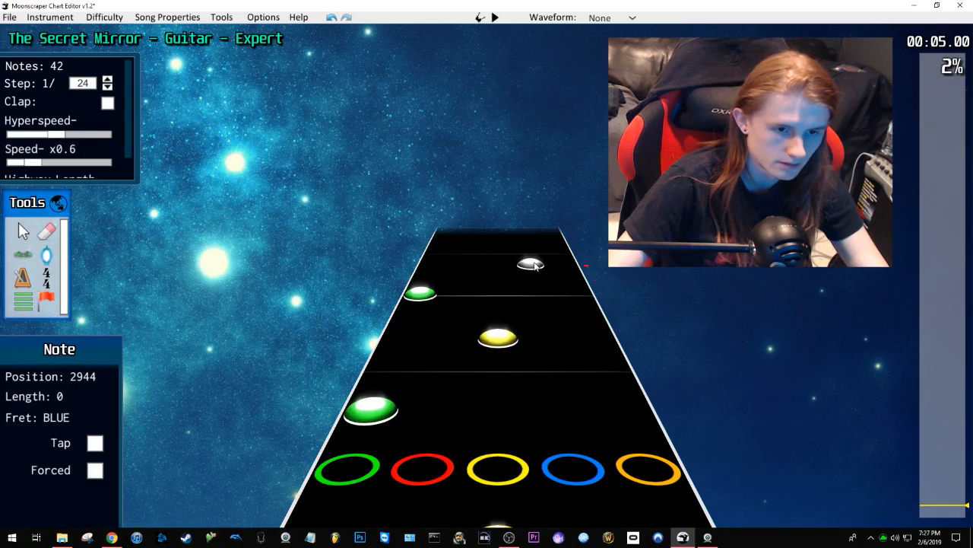
pyautogui.scroll(-1, 532, 265)
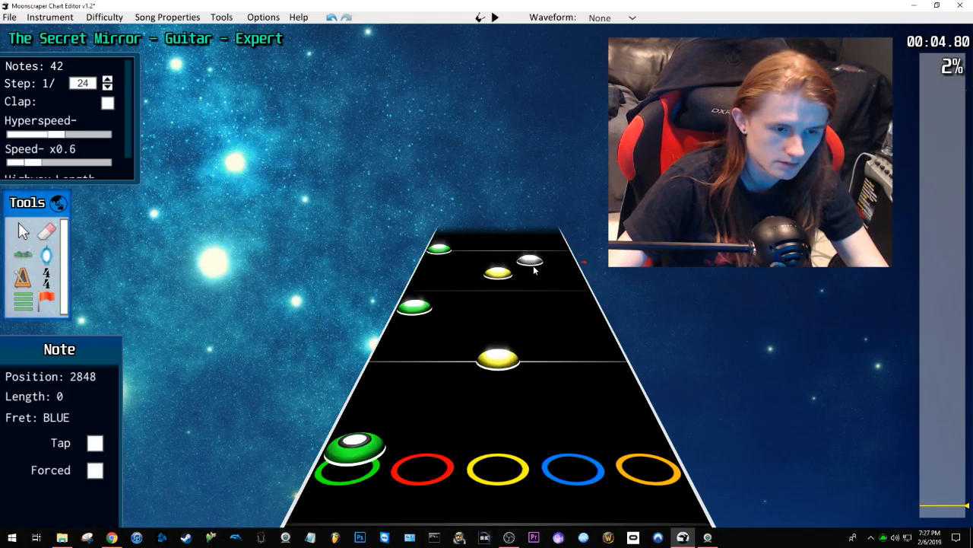
pyautogui.press('space')
pyautogui.press('space')
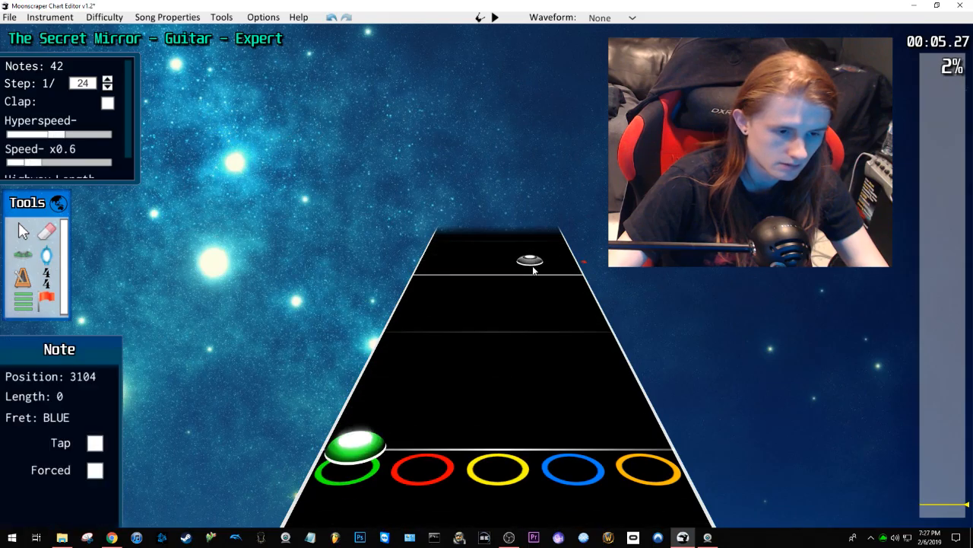
pyautogui.scroll(-2, 532, 266)
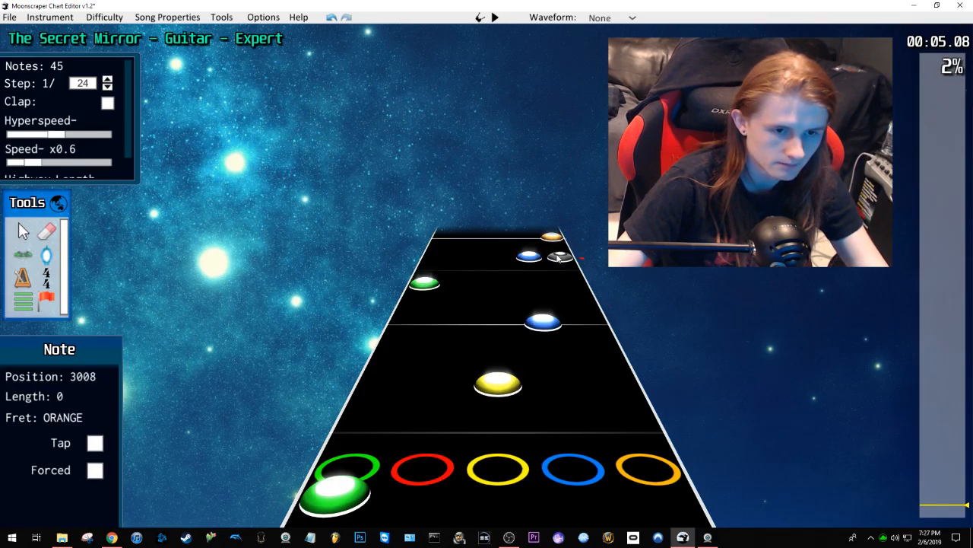
# Step: Switch to the cursor tool and force the sustained yellow note, the green note at position 1408 and the blue note before it
pyautogui.scroll(-10, 550, 285)
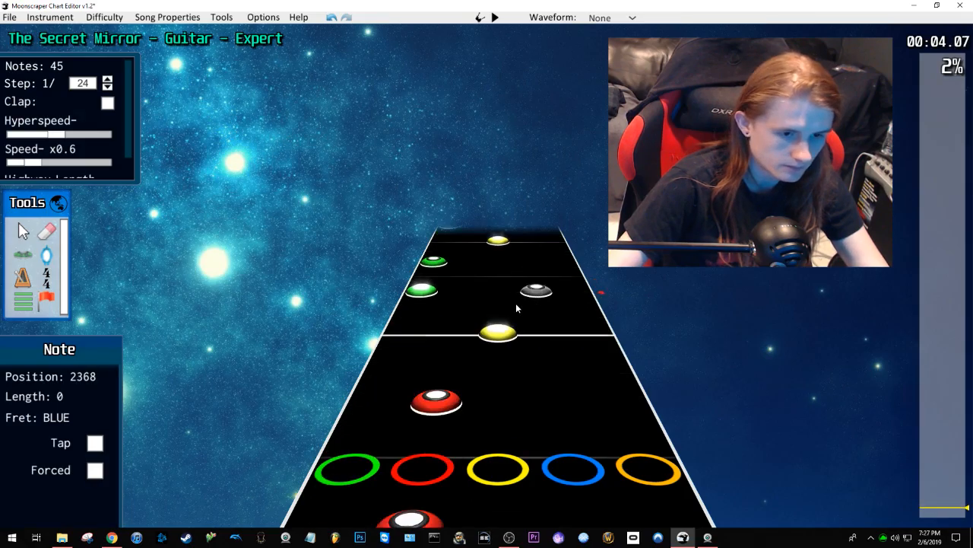
pyautogui.scroll(-15, 524, 308)
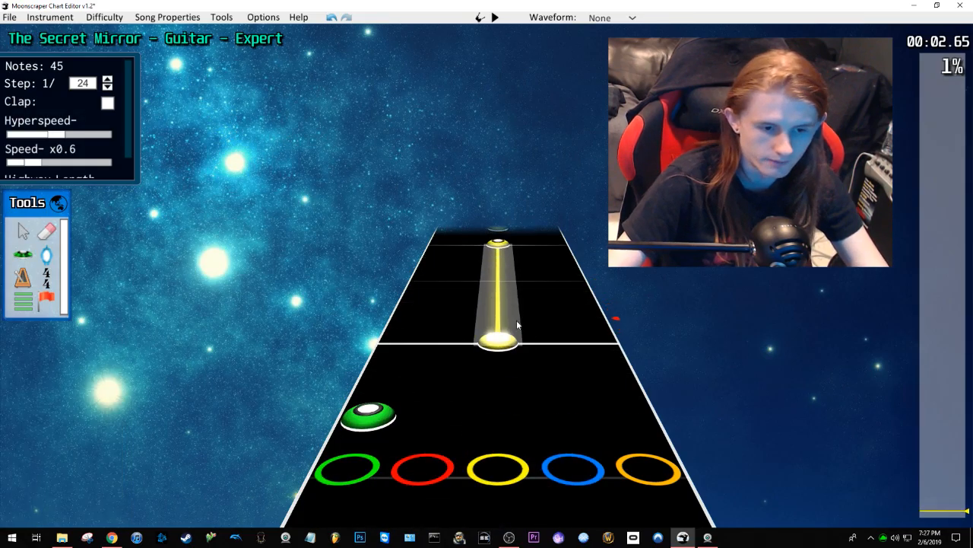
pyautogui.scroll(-2, 503, 312)
pyautogui.click(503, 281)
pyautogui.press('f')
pyautogui.click(392, 362)
pyautogui.press('f')
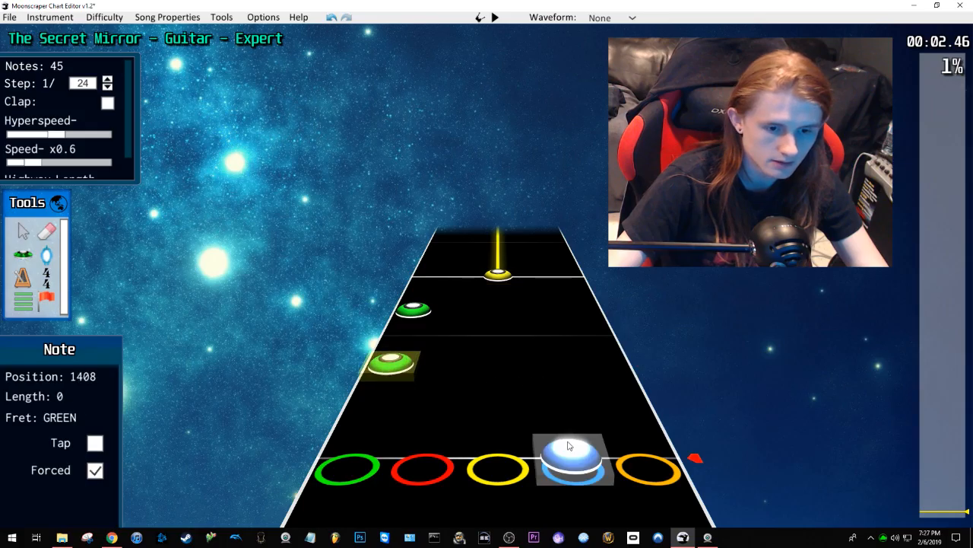
pyautogui.click(568, 446)
pyautogui.click(571, 347)
pyautogui.scroll(-2, 571, 350)
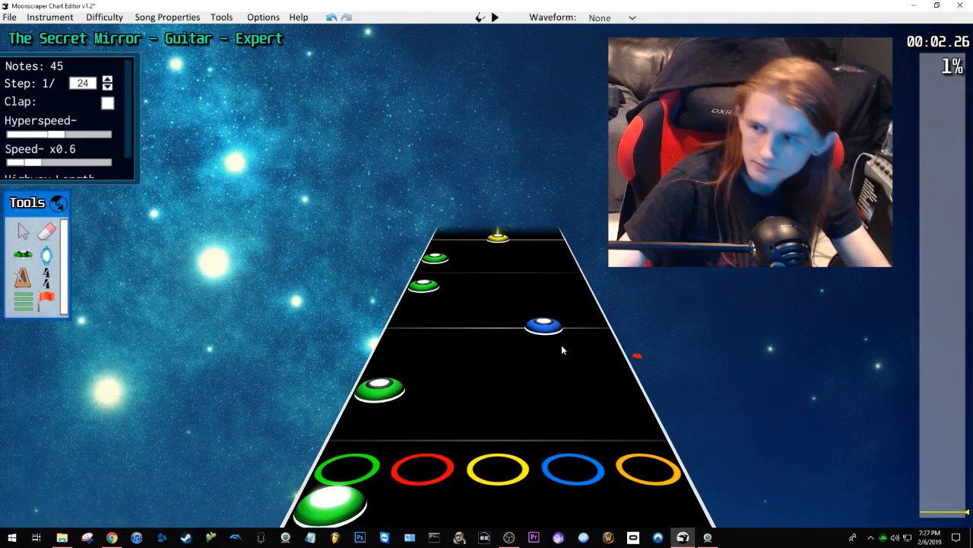
# Step: Force the orange note at position 1152 and the green note right after it
pyautogui.scroll(-2, 560, 355)
pyautogui.scroll(-2, 608, 348)
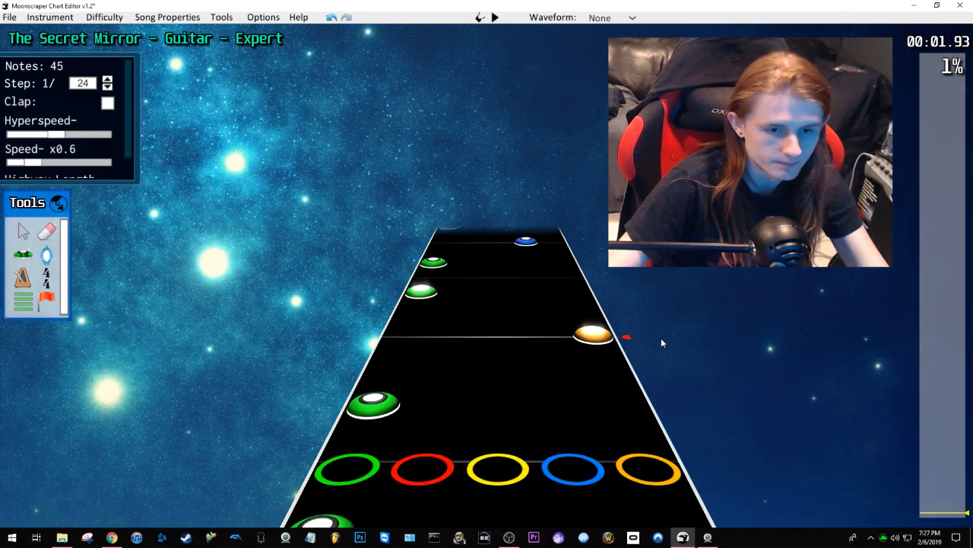
pyautogui.click(593, 334)
pyautogui.press('f')
pyautogui.click(423, 292)
pyautogui.press('f')
pyautogui.click(502, 343)
# Step: Play the charted section back from near the start to check the forced notes
pyautogui.scroll(-4, 507, 353)
pyautogui.scroll(-5, 505, 342)
pyautogui.scroll(-2, 514, 315)
pyautogui.press('space')
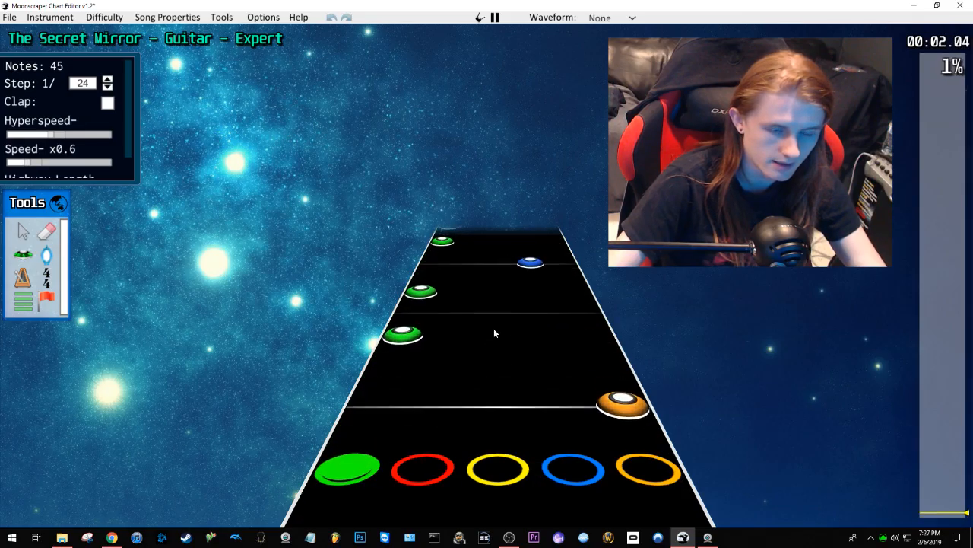
pyautogui.press('space')
# Step: Force the first blue note after the short yellow notes and the first red note at position 2112
pyautogui.click(557, 375)
pyautogui.press('f')
pyautogui.press('space')
pyautogui.press('space')
pyautogui.click(459, 411)
pyautogui.press('f')
# Step: Force the yellow note at position 2304 and play the following section back
pyautogui.click(498, 262)
pyautogui.click(491, 262)
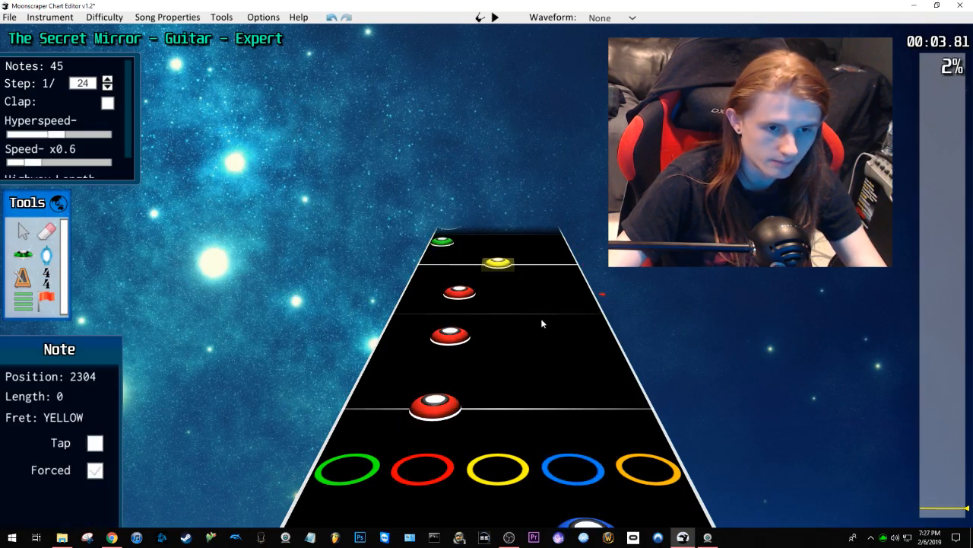
pyautogui.press('f')
pyautogui.scroll(-2, 585, 365)
pyautogui.press('space')
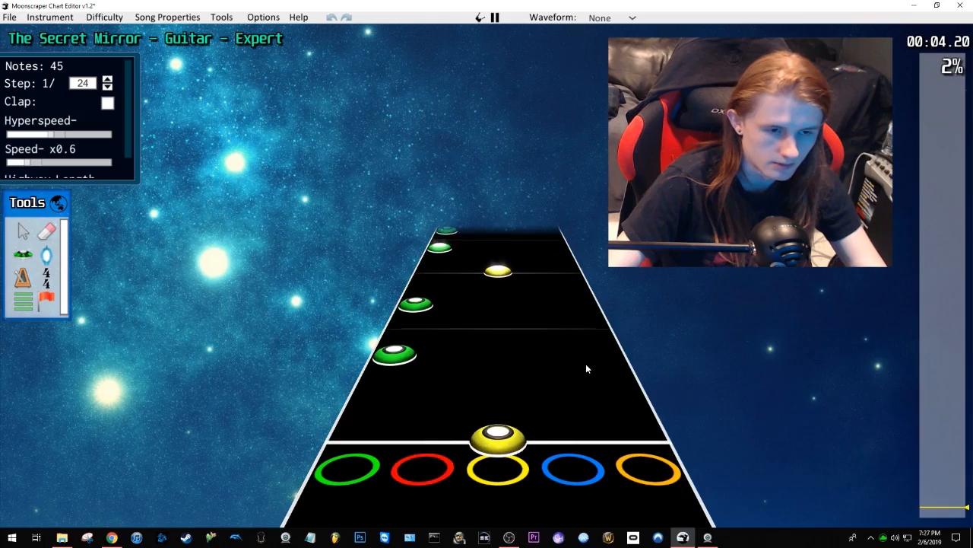
pyautogui.press('space')
# Step: Force the final orange note and the blue note at position 3008 just before it
pyautogui.scroll(-2, 571, 361)
pyautogui.click(547, 305)
pyautogui.click(593, 336)
pyautogui.press('f')
pyautogui.click(540, 405)
pyautogui.scroll(-4, 461, 362)
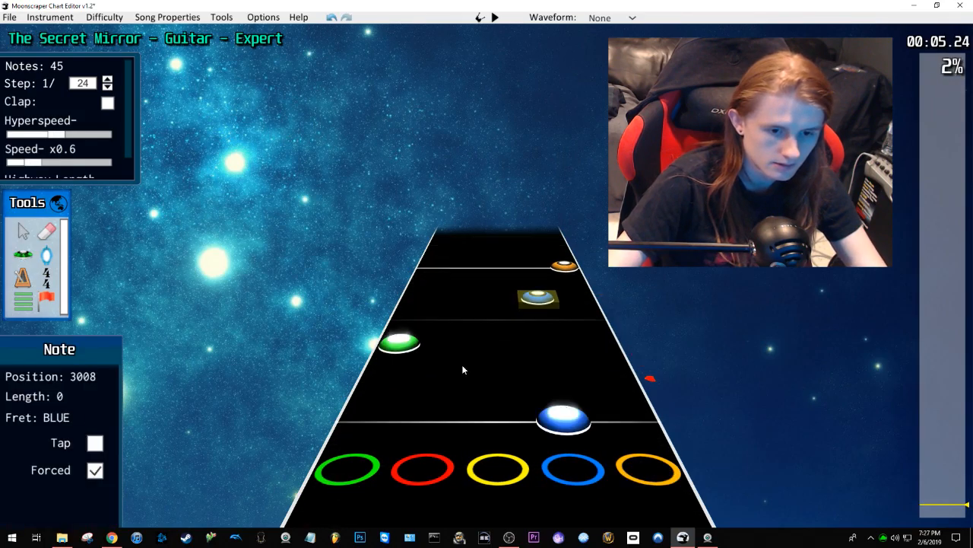
# Step: Force the notes preceding that blue note, back through the yellow note at position 2816
pyautogui.click(538, 312)
pyautogui.press('f')
pyautogui.click(498, 368)
pyautogui.press('f')
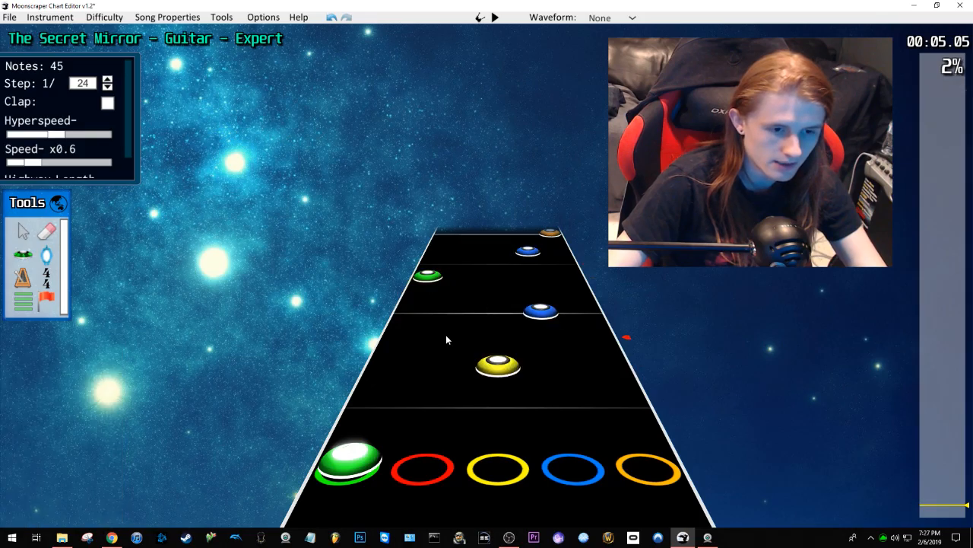
# Step: Force the green note at position 2752 and the yellow note before it
pyautogui.scroll(-2, 446, 337)
pyautogui.click(412, 318)
pyautogui.press('f')
pyautogui.click(497, 379)
pyautogui.click(593, 321)
pyautogui.scroll(-4, 589, 327)
pyautogui.click(430, 306)
# Step: Play the section briefly and force the yellow note at position 2496
pyautogui.press('space')
pyautogui.press('space')
pyautogui.click(498, 384)
pyautogui.press('f')
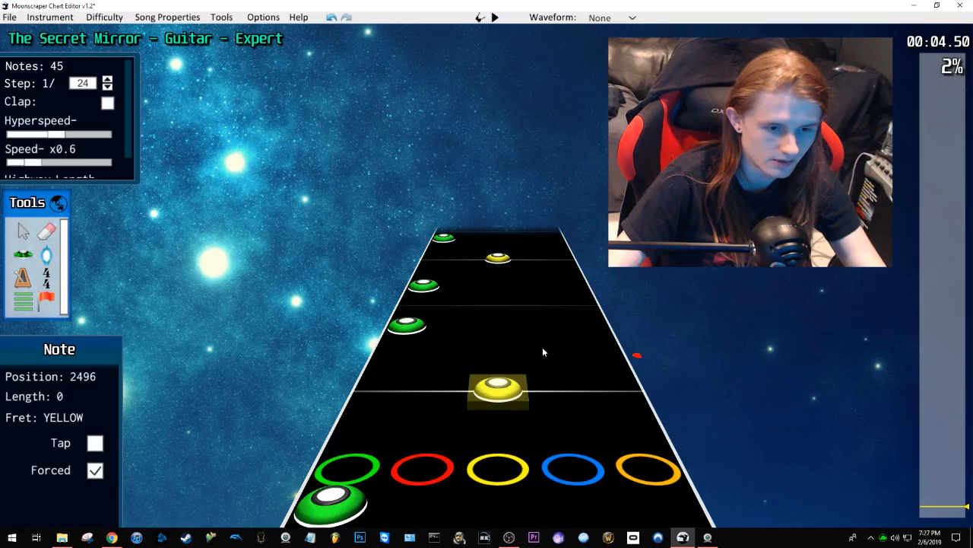
# Step: Play back the end of the intro and extend the final orange note's sustain to the next beat line
pyautogui.click(547, 346)
pyautogui.scroll(-4, 547, 346)
pyautogui.scroll(-3, 541, 330)
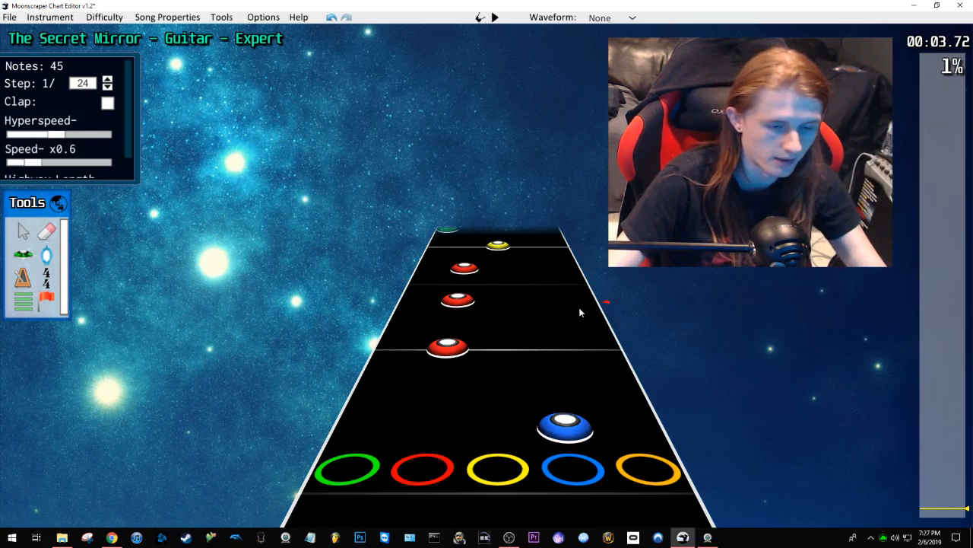
pyautogui.press('space')
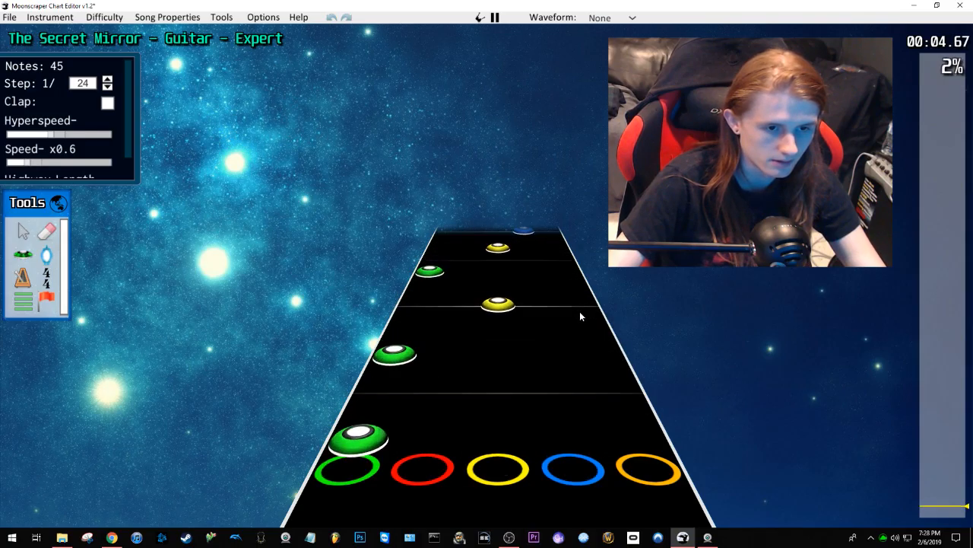
pyautogui.press('space')
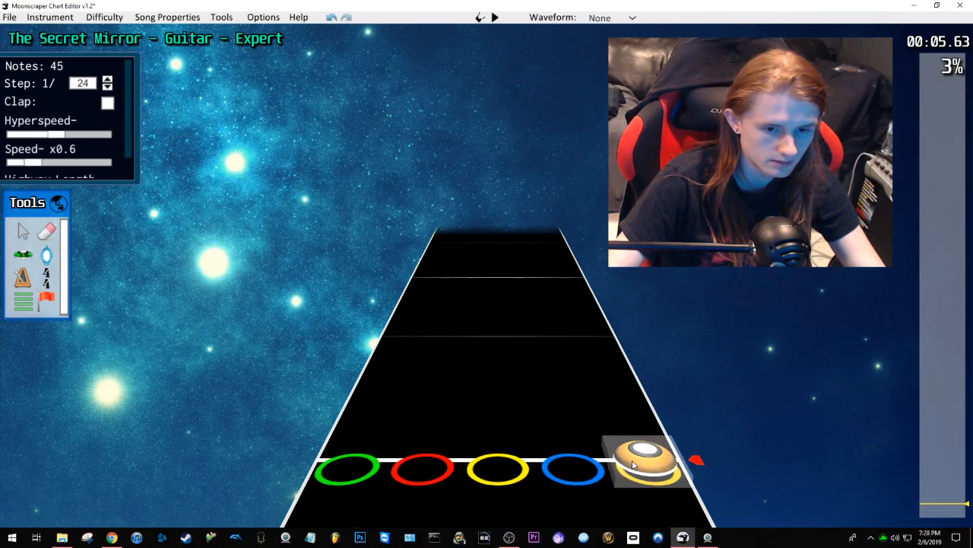
pyautogui.moveTo(634, 465); pyautogui.dragTo(587, 283)
# Step: Play the song on to about 11 seconds to hear the part following the final orange note
pyautogui.press('space')
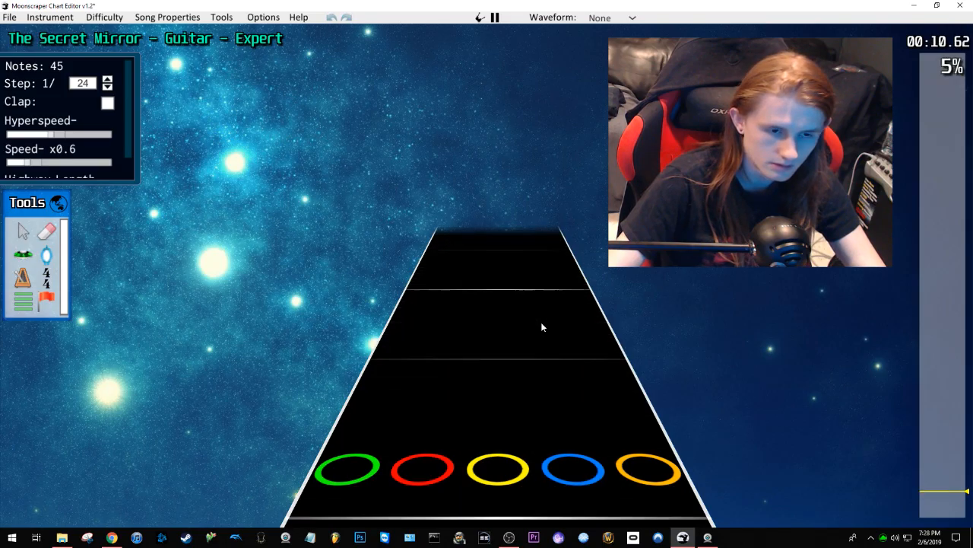
pyautogui.press('space')
pyautogui.scroll(-5, 685, 403)
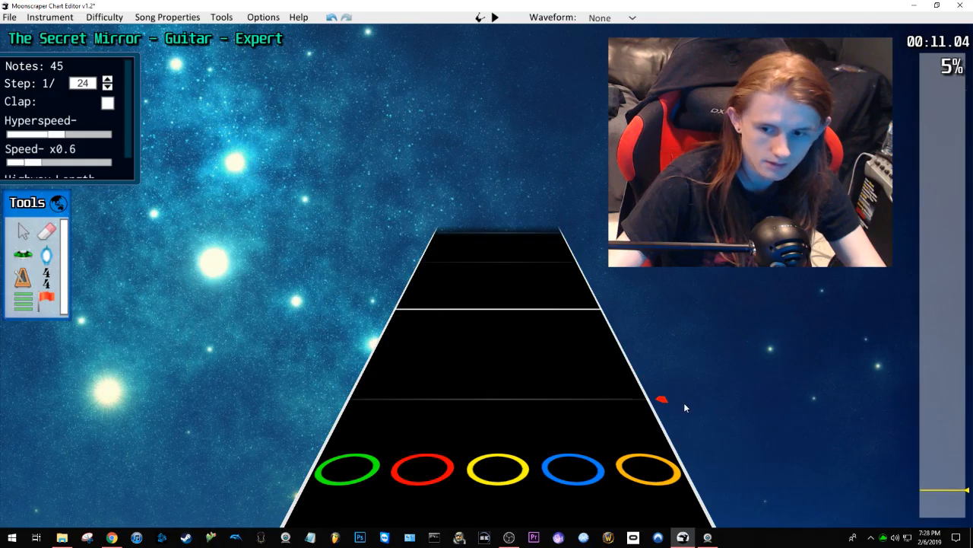
# Step: Select all intro notes from the first green note through the blue note just before the final orange note
pyautogui.moveTo(936, 496); pyautogui.dragTo(937, 518)
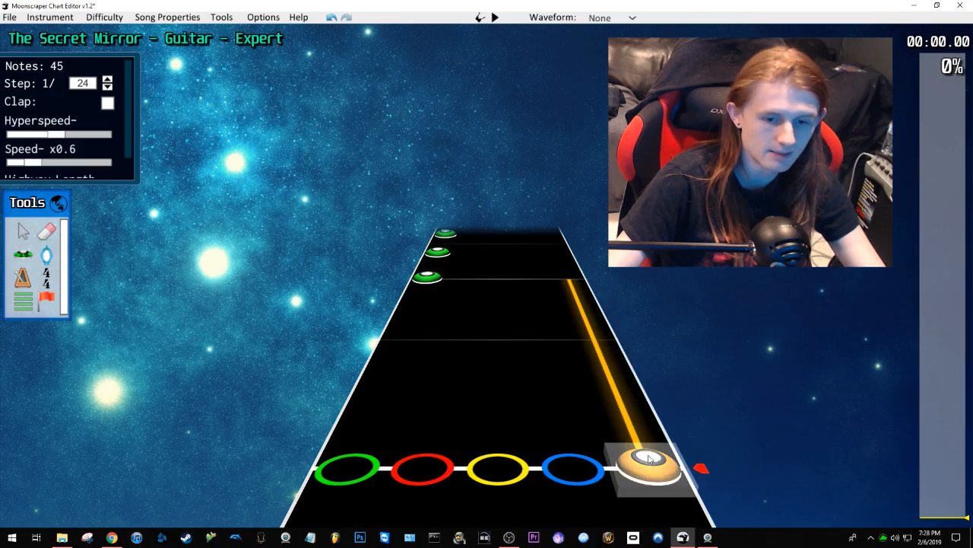
pyautogui.click(428, 277)
pyautogui.press('space')
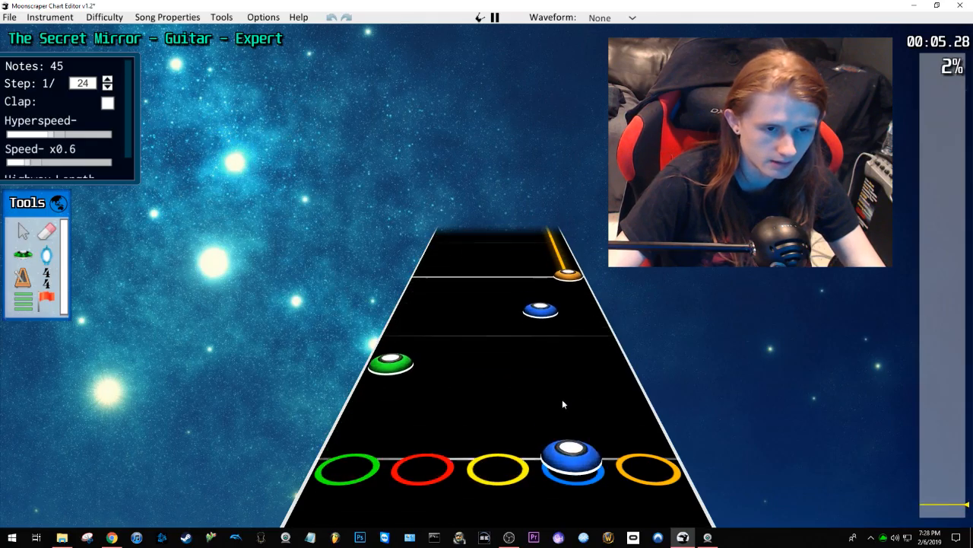
pyautogui.press('space')
pyautogui.scroll(-3, 562, 418)
pyautogui.keyDown('shift'); pyautogui.click(535, 352); pyautogui.keyUp('shift')
pyautogui.scroll(-12, 536, 353)
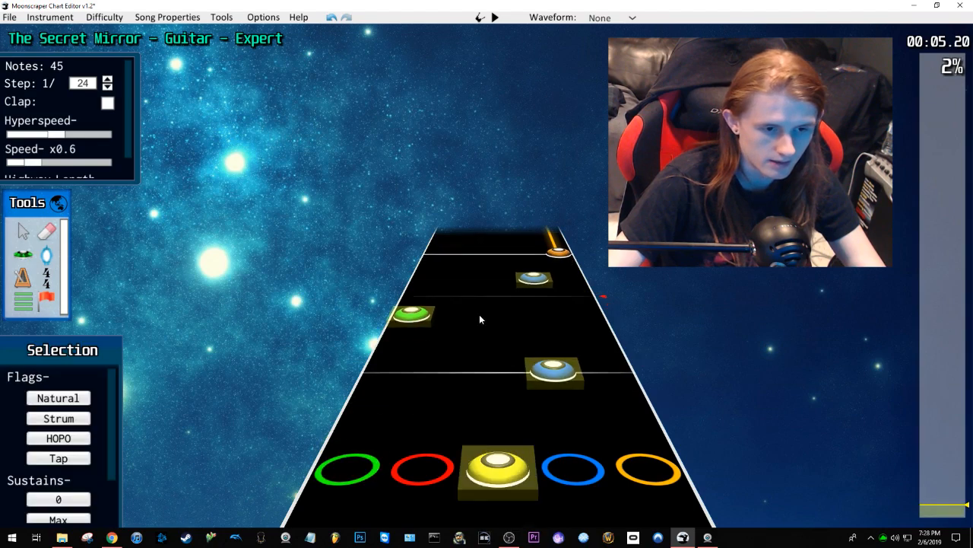
# Step: Copy the selected intro notes and paste them at the end of the final orange note's sustain
pyautogui.scroll(7, 474, 337)
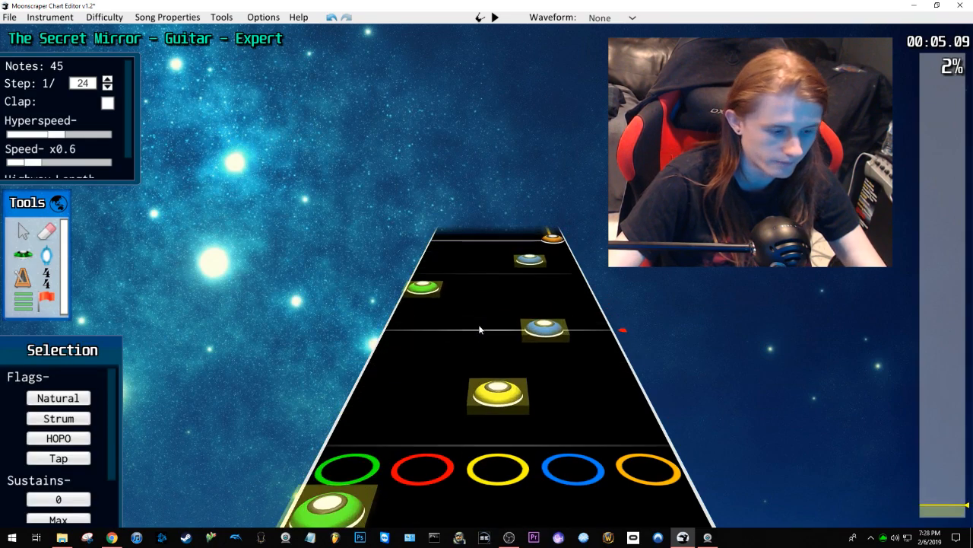
pyautogui.scroll(10, 501, 322)
pyautogui.click(504, 289)
pyautogui.scroll(2, 500, 313)
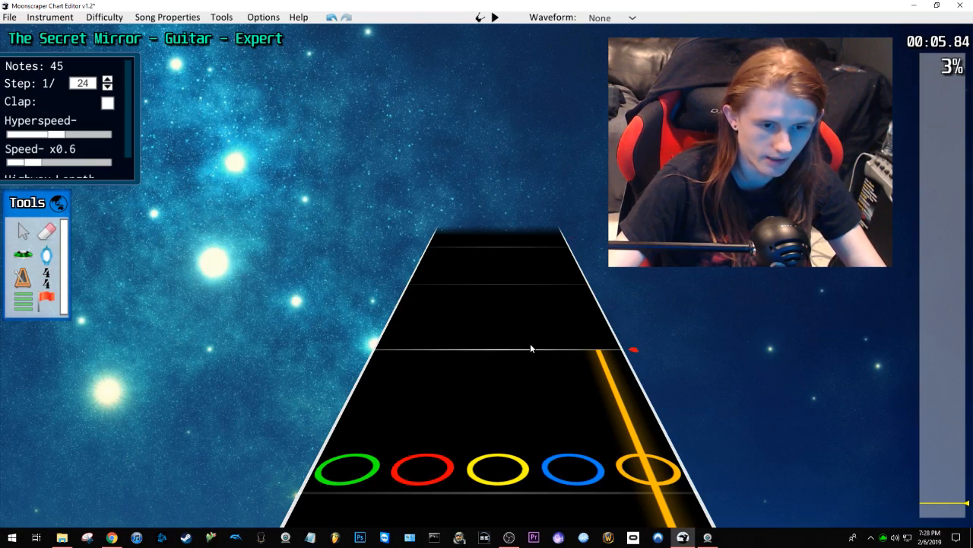
pyautogui.hotkey('ctrl', 'v')
pyautogui.scroll(-9, 530, 343)
# Step: Play through the pasted notes and replay their ending to check the timing
pyautogui.press('space')
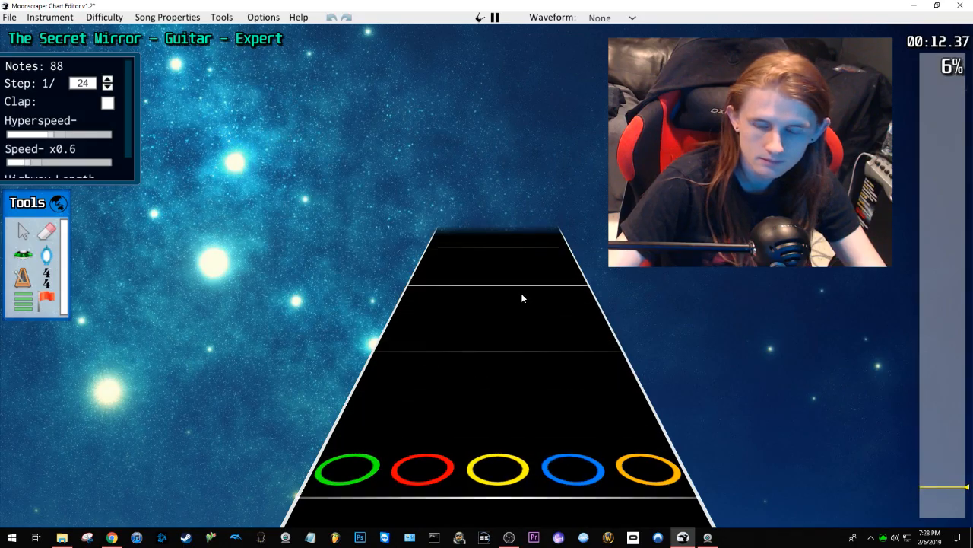
pyautogui.press('space')
pyautogui.scroll(-10, 515, 302)
pyautogui.scroll(-10, 530, 309)
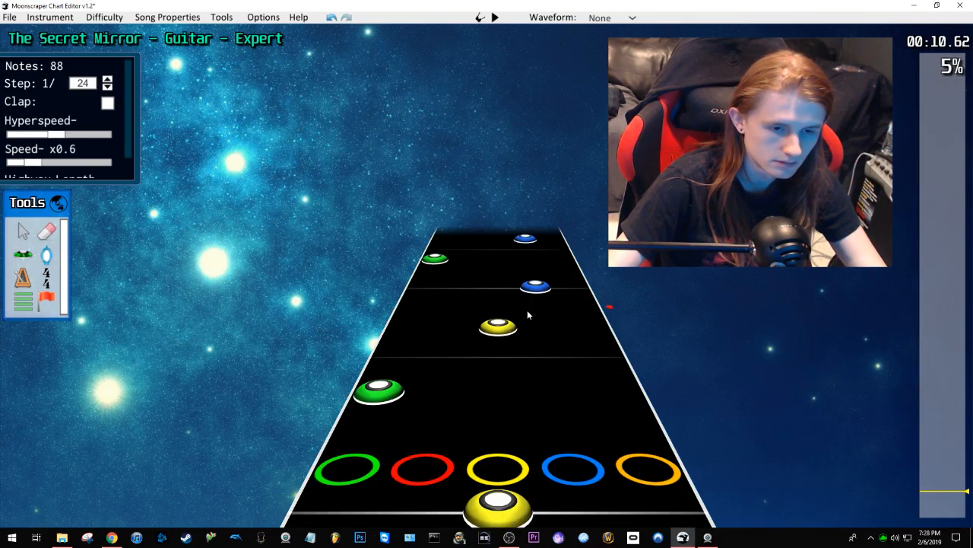
pyautogui.press('space')
pyautogui.press('space')
pyautogui.scroll(-1, 518, 312)
# Step: Set the playback speed to x1 and play the chart from the beginning through the pasted section
pyautogui.moveTo(39, 166); pyautogui.dragTo(55, 172)
pyautogui.click(53, 165)
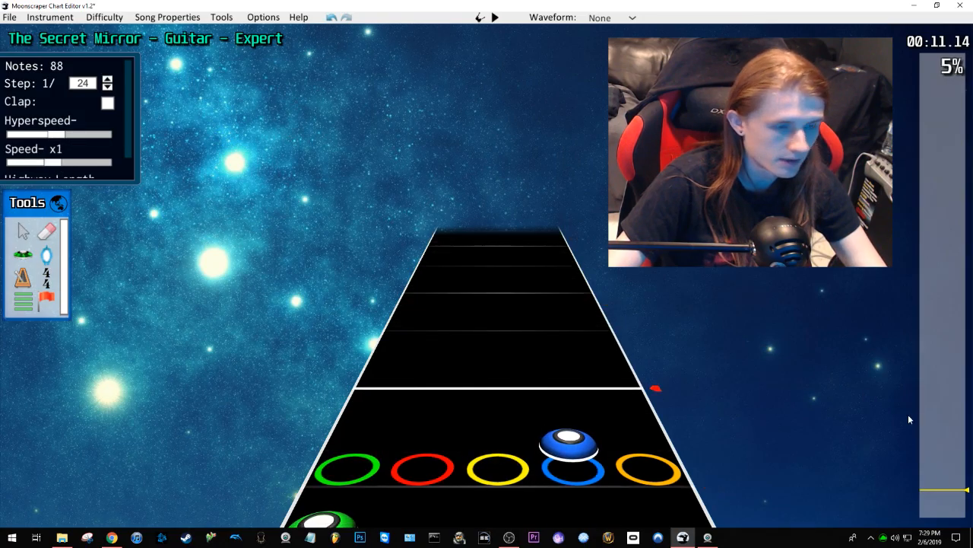
pyautogui.press('Home')
pyautogui.press('space')
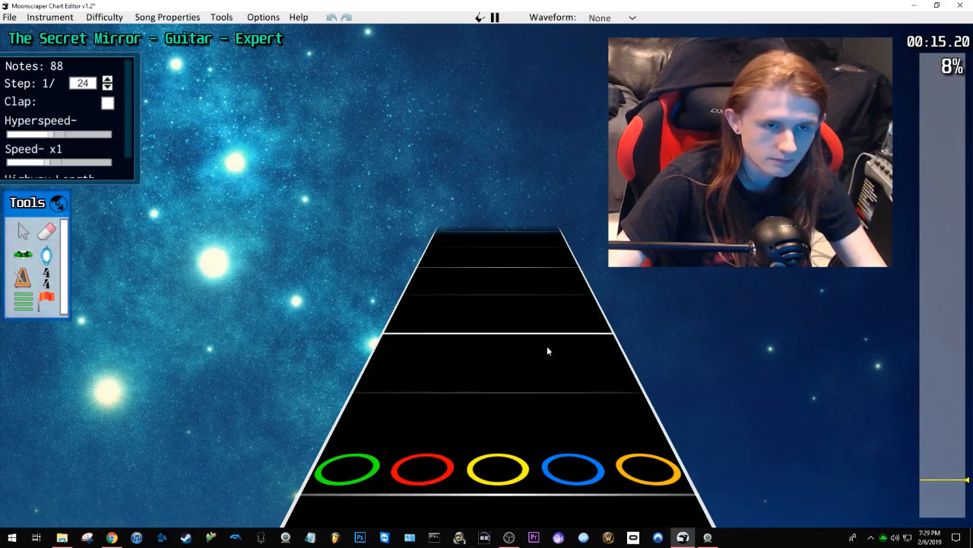
pyautogui.press('space')
# Step: Replay the last pasted notes at about 11 seconds to hear the fast run that follows them
pyautogui.scroll(-1, 547, 348)
pyautogui.moveTo(941, 480); pyautogui.dragTo(943, 490)
pyautogui.press('space')
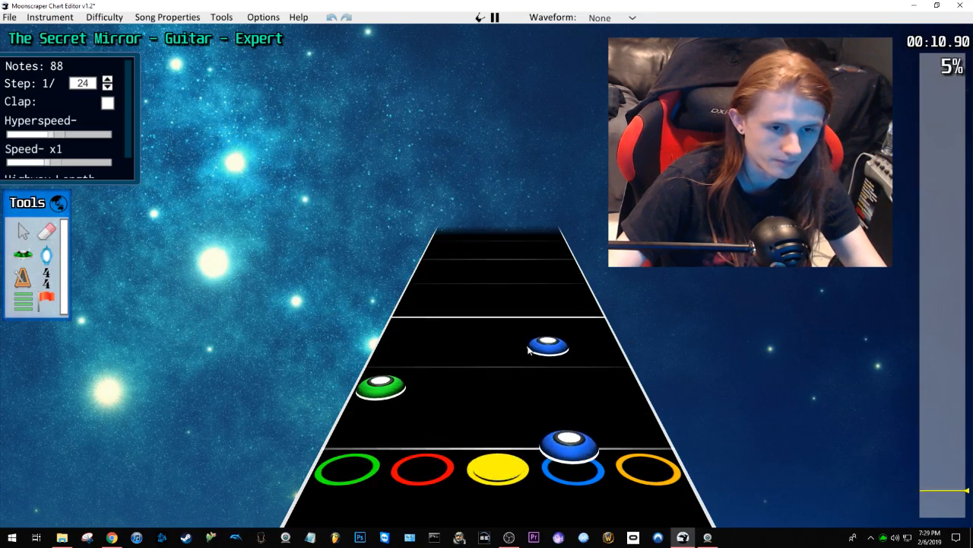
pyautogui.press('space')
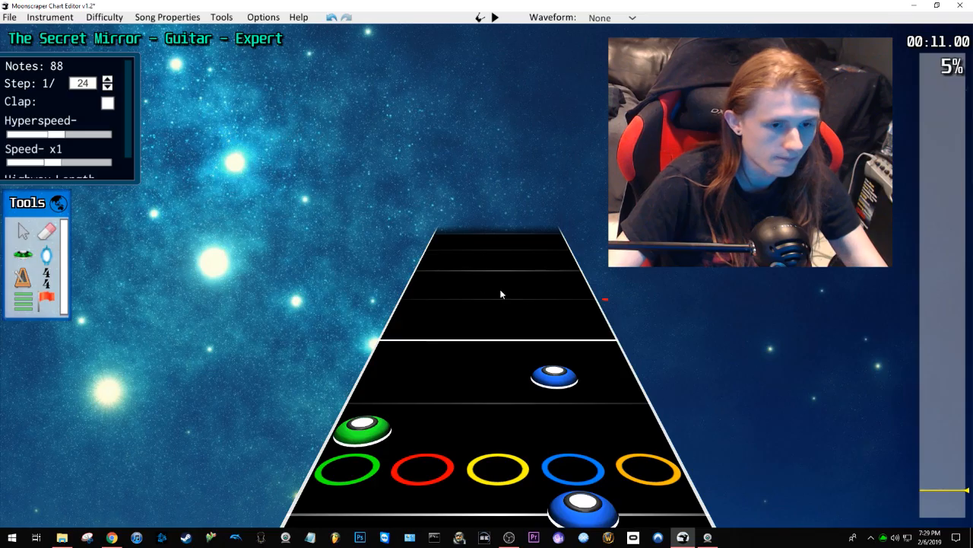
# Step: Get ready to place notes with the Tap flag on and set the playback speed to x0.5
pyautogui.scroll(-2, 525, 331)
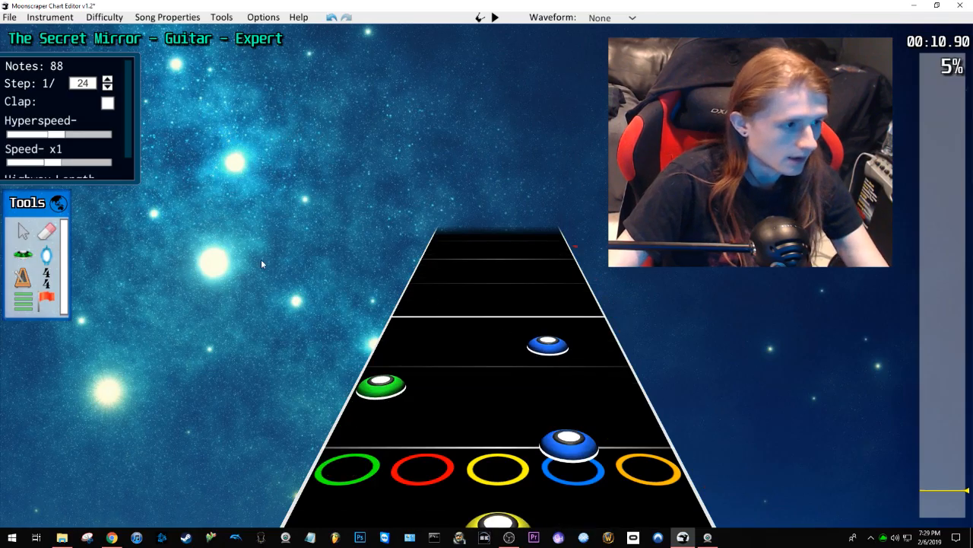
pyautogui.moveTo(472, 298); pyautogui.dragTo(536, 293)
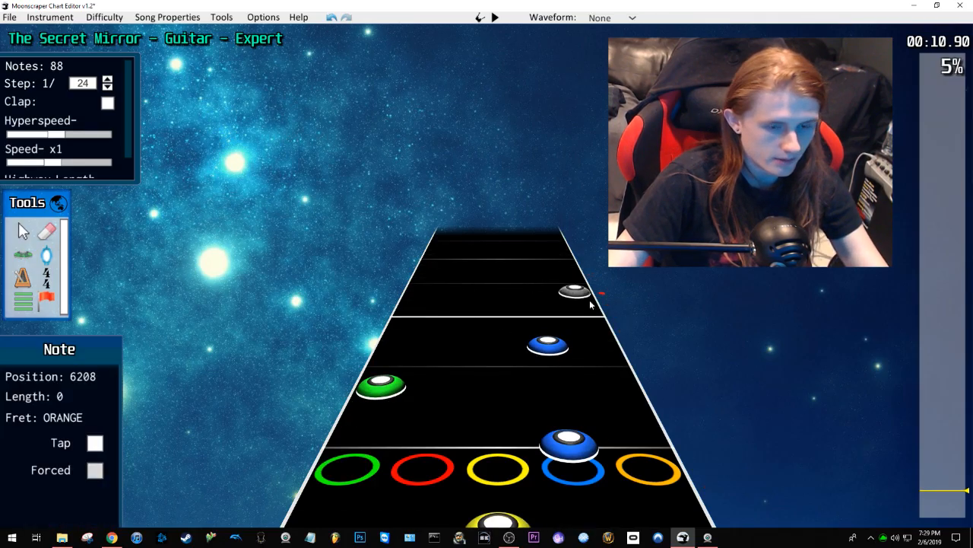
pyautogui.scroll(2, 559, 333)
pyautogui.moveTo(457, 349); pyautogui.dragTo(544, 338)
pyautogui.press('t')
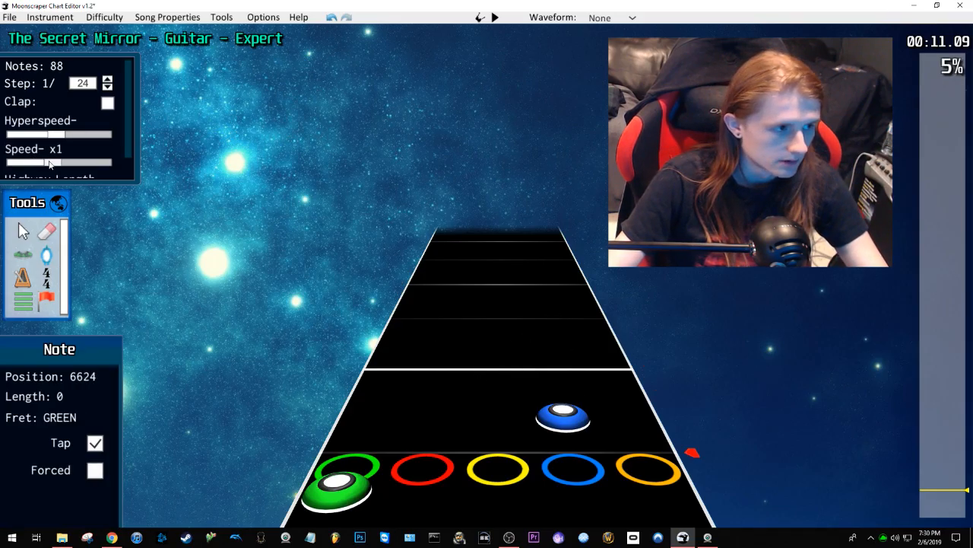
pyautogui.moveTo(50, 163); pyautogui.dragTo(25, 168)
pyautogui.press('space')
pyautogui.scroll(-1, 562, 362)
pyautogui.click(560, 387)
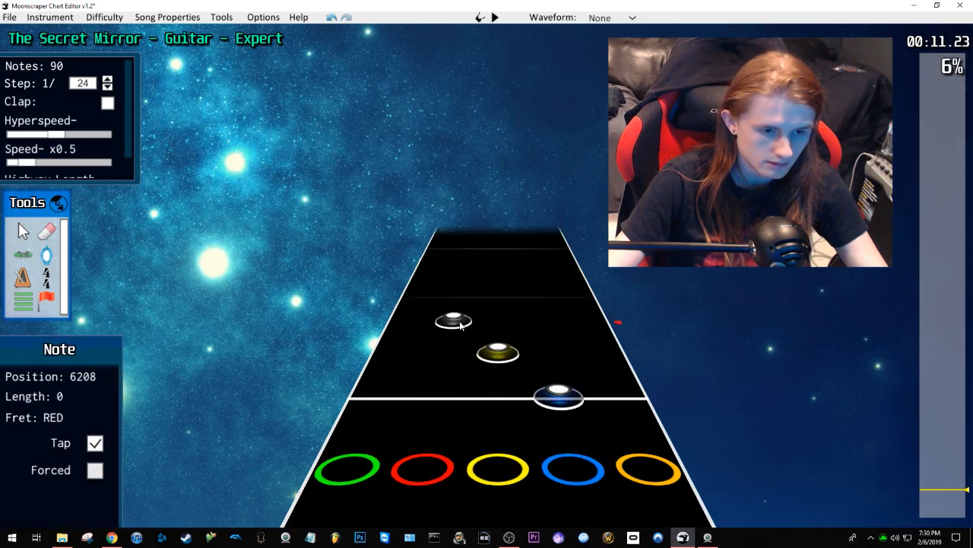
pyautogui.click(419, 293)
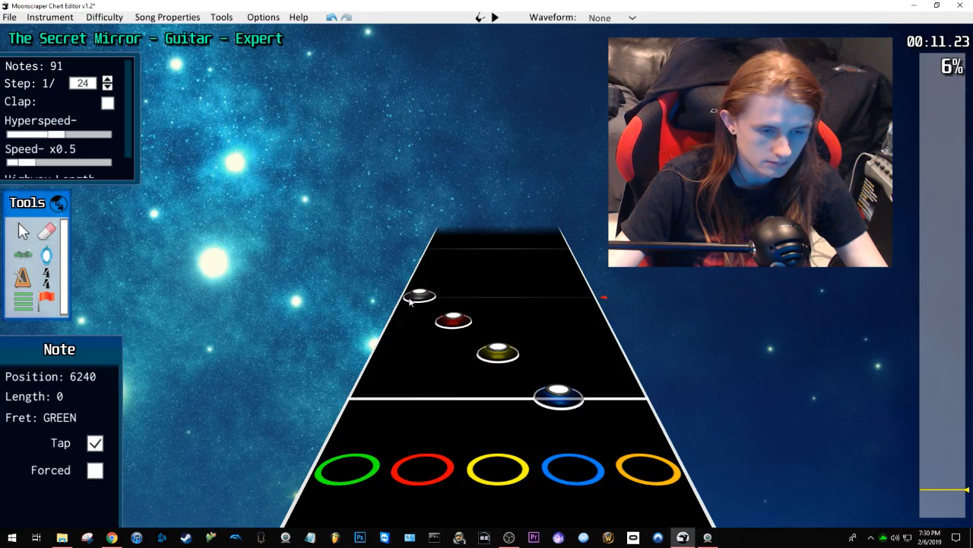
pyautogui.press('space')
pyautogui.press('space')
pyautogui.scroll(10, 457, 312)
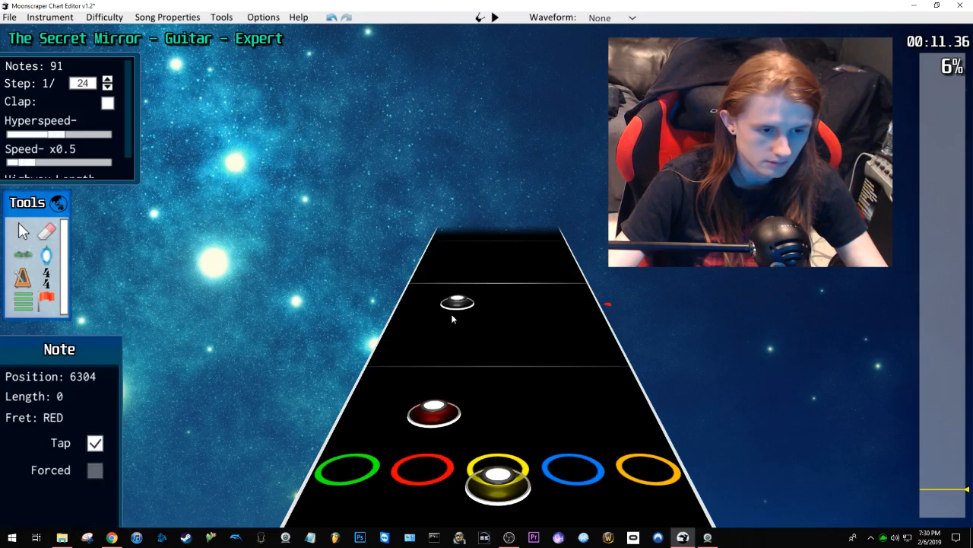
pyautogui.hotkey('ctrl', 'z')
pyautogui.hotkey('ctrl', 'z')
pyautogui.hotkey('ctrl', 'z')
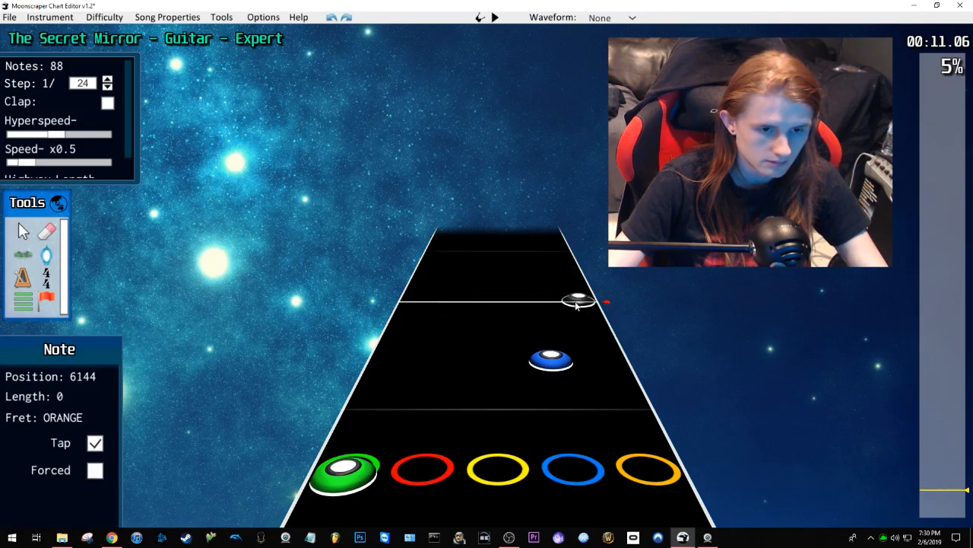
# Step: Place an orange tap note at position 6144 and a blue tap note two grid steps after it, checking against playback
pyautogui.click(581, 304)
pyautogui.click(500, 270)
pyautogui.press('space')
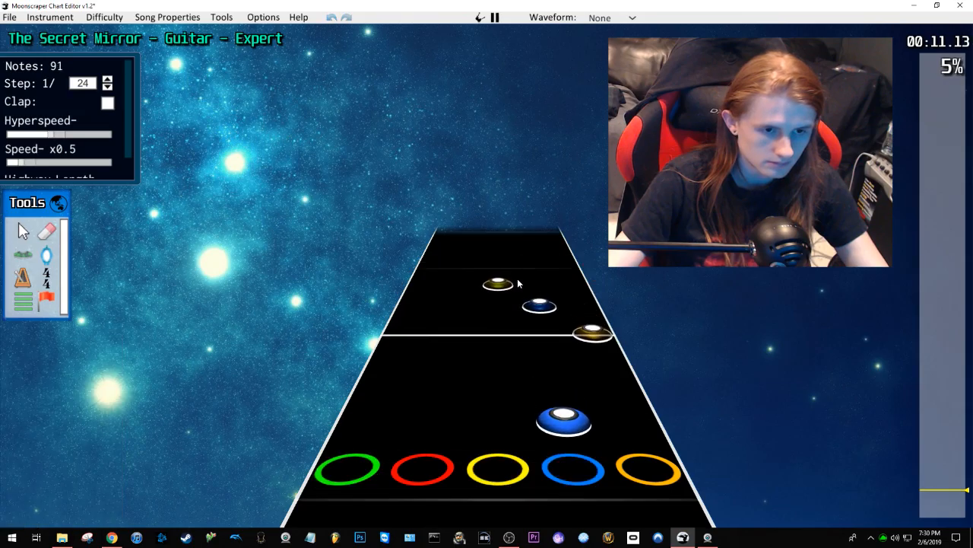
pyautogui.press('space')
pyautogui.scroll(8, 514, 289)
pyautogui.moveTo(513, 303); pyautogui.dragTo(560, 359)
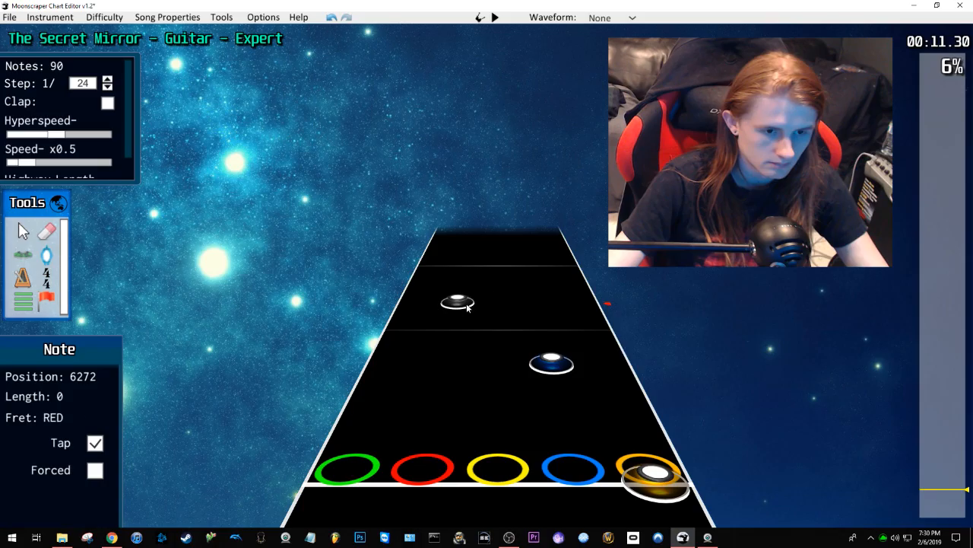
# Step: Place a red tap note at position 6272, check it in playback, and add a green tap note on the next beat line
pyautogui.scroll(-3, 522, 325)
pyautogui.press('space')
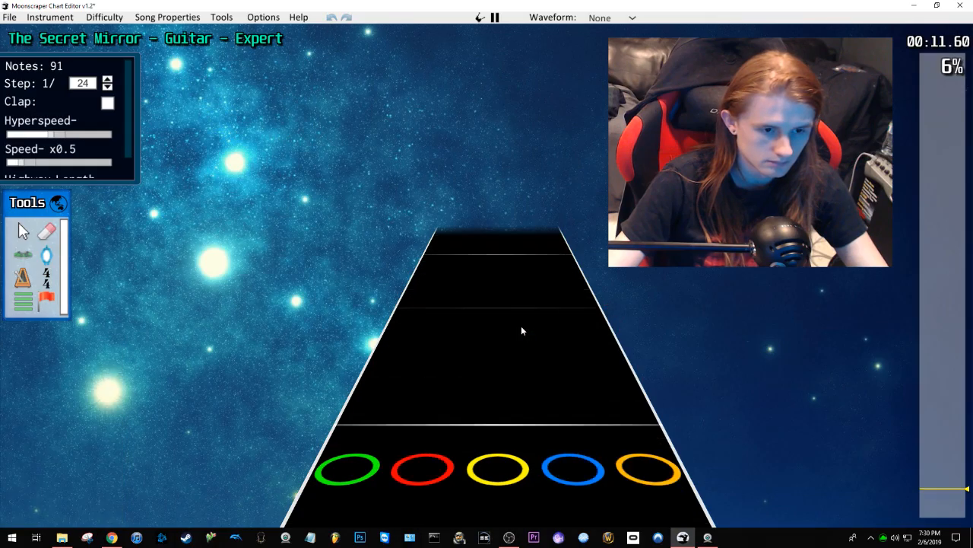
pyautogui.press('space')
pyautogui.scroll(-2, 521, 330)
pyautogui.click(393, 373)
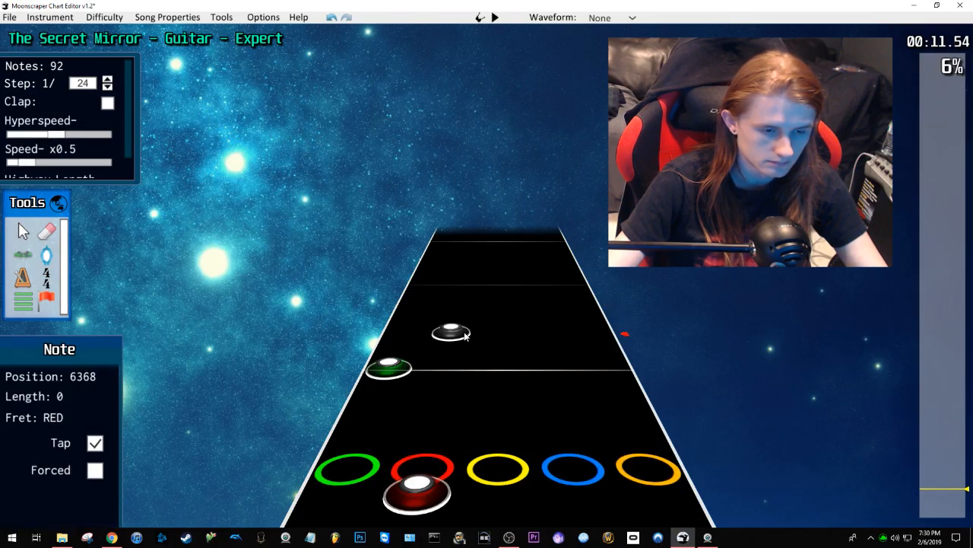
# Step: Add a red tap note two grid steps after the green one, a yellow two steps further, and an orange at position 6528
pyautogui.click(466, 304)
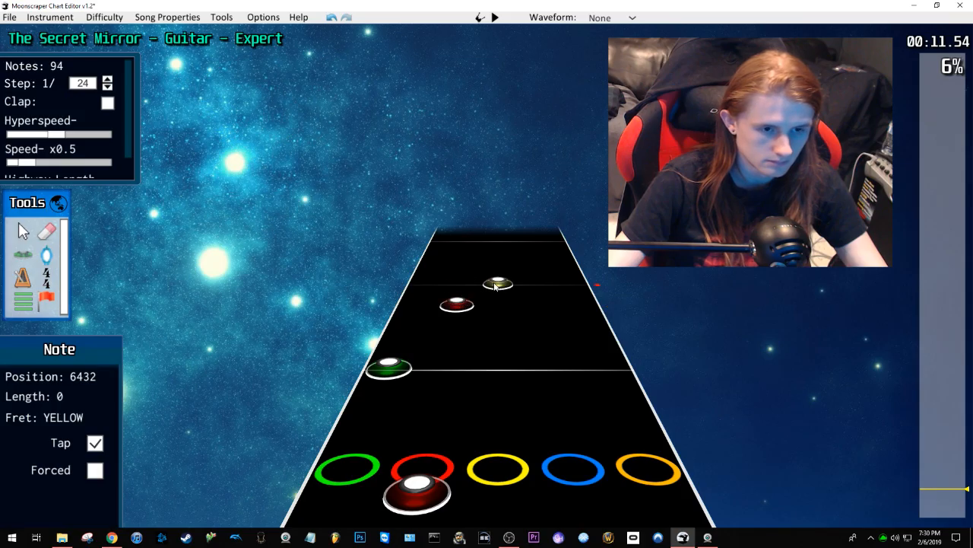
pyautogui.moveTo(507, 294); pyautogui.dragTo(500, 273)
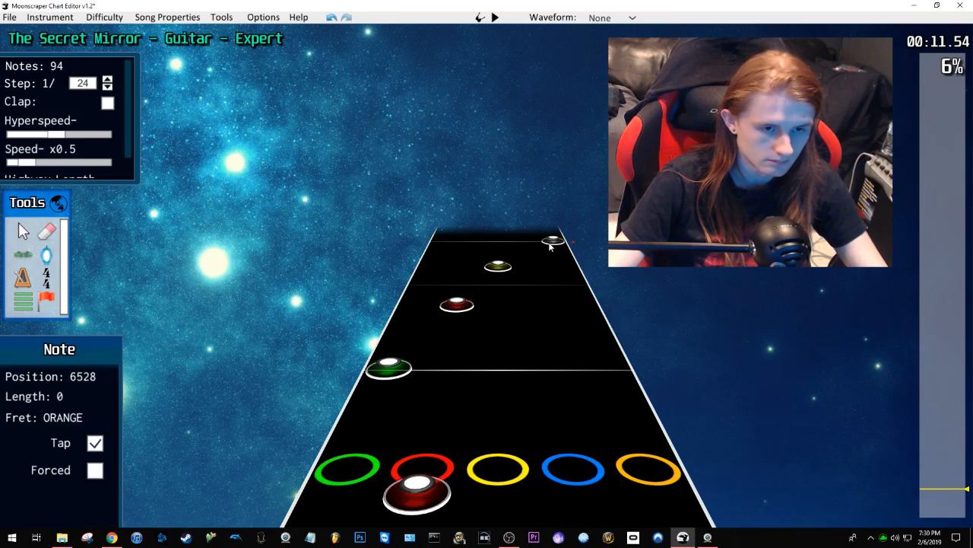
pyautogui.click(551, 246)
# Step: Play back the run, add a green tap note at position 6592 and a blue one at 6656, and play it again
pyautogui.press('space')
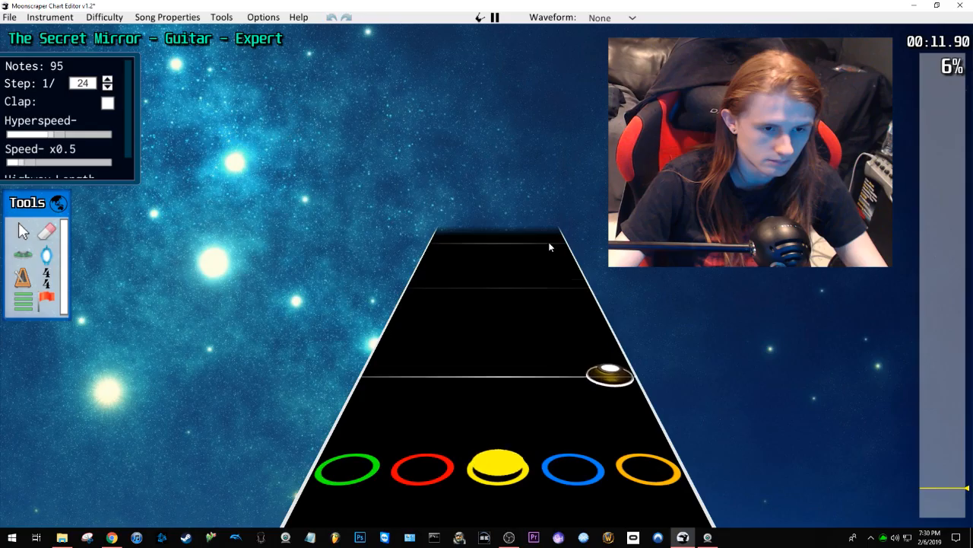
pyautogui.press('space')
pyautogui.scroll(-2, 462, 325)
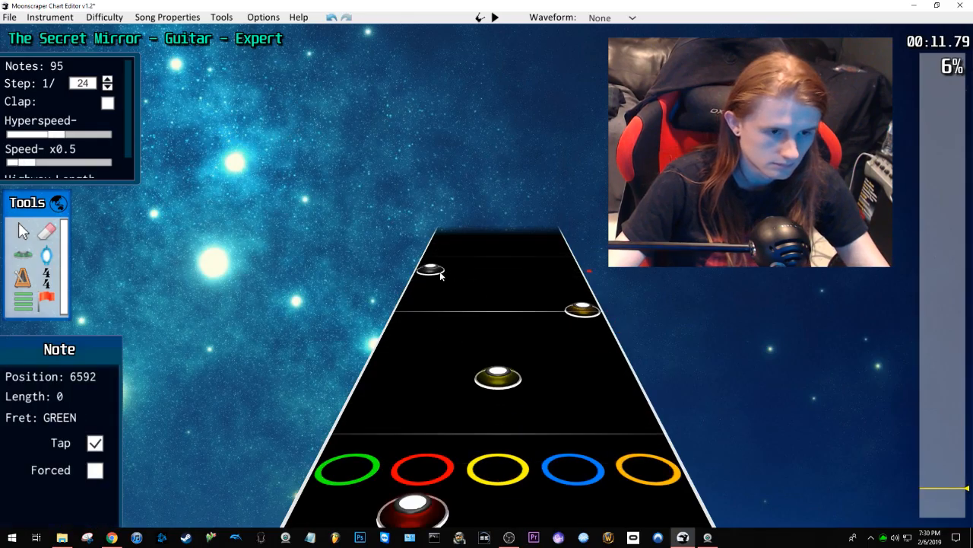
pyautogui.scroll(1, 526, 295)
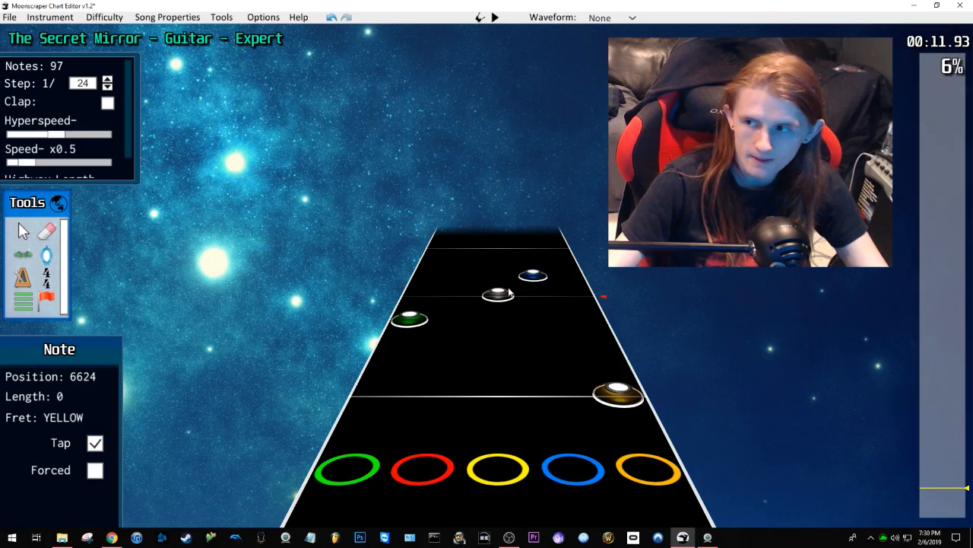
pyautogui.scroll(-1, 457, 271)
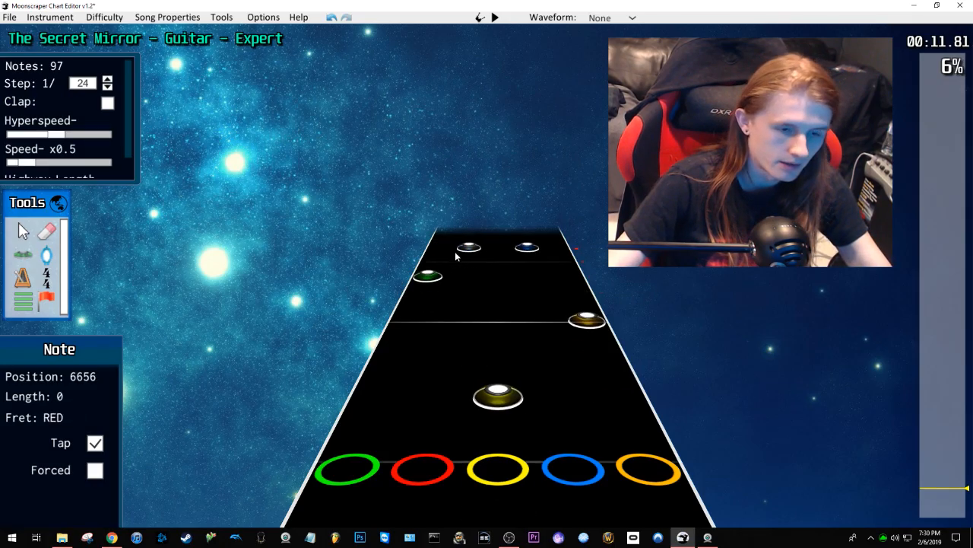
pyautogui.scroll(2, 457, 272)
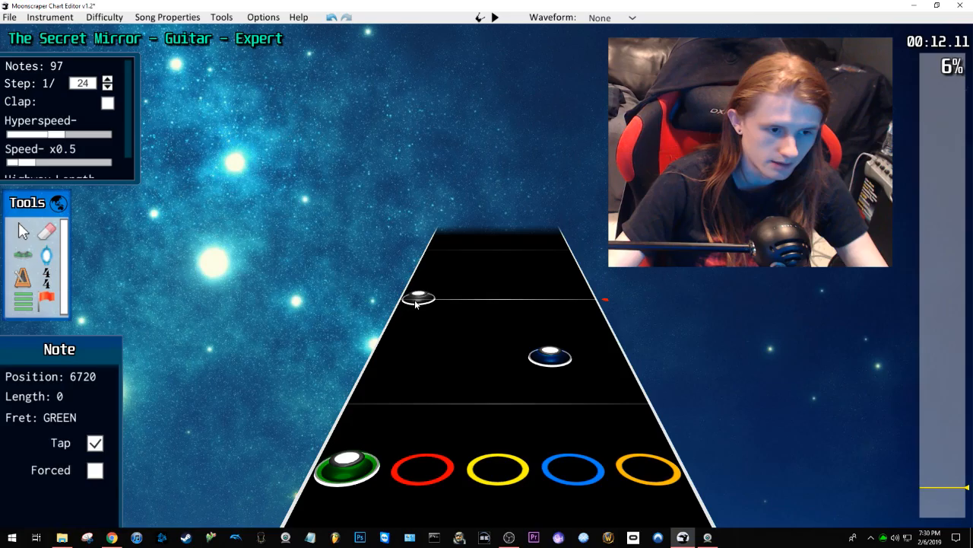
pyautogui.press('space')
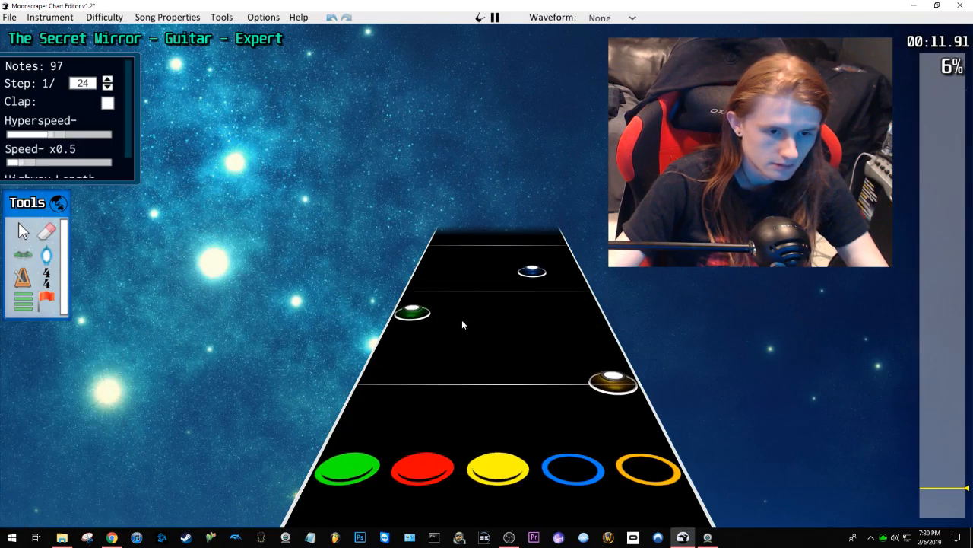
# Step: Pause playback and add a green tap note at position 6720, a yellow one at 6784 and a red one at 6848
pyautogui.press('space')
pyautogui.scroll(-1, 398, 343)
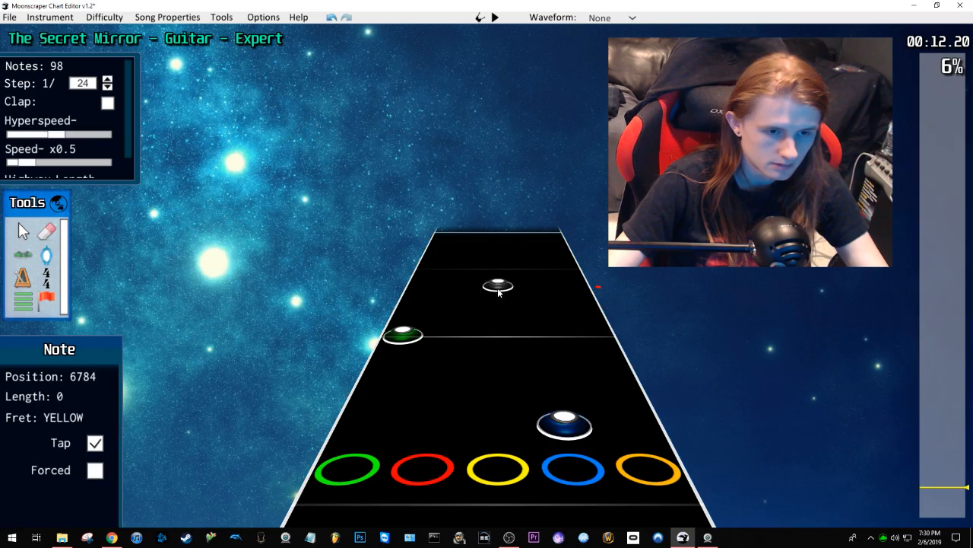
pyautogui.scroll(1, 524, 254)
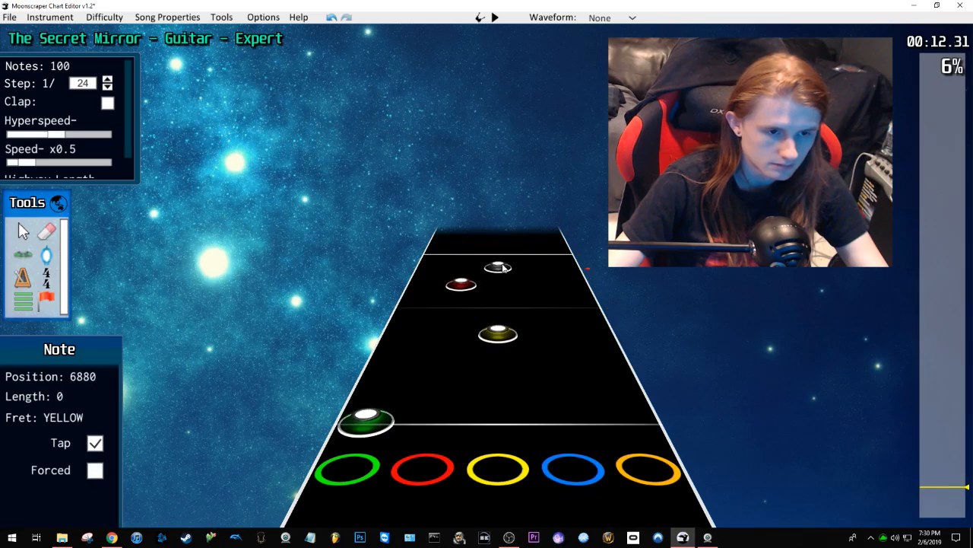
# Step: Try yellow, red and green tap notes at positions 6912, 6976 and 7040, and play back the run
pyautogui.scroll(1, 479, 255)
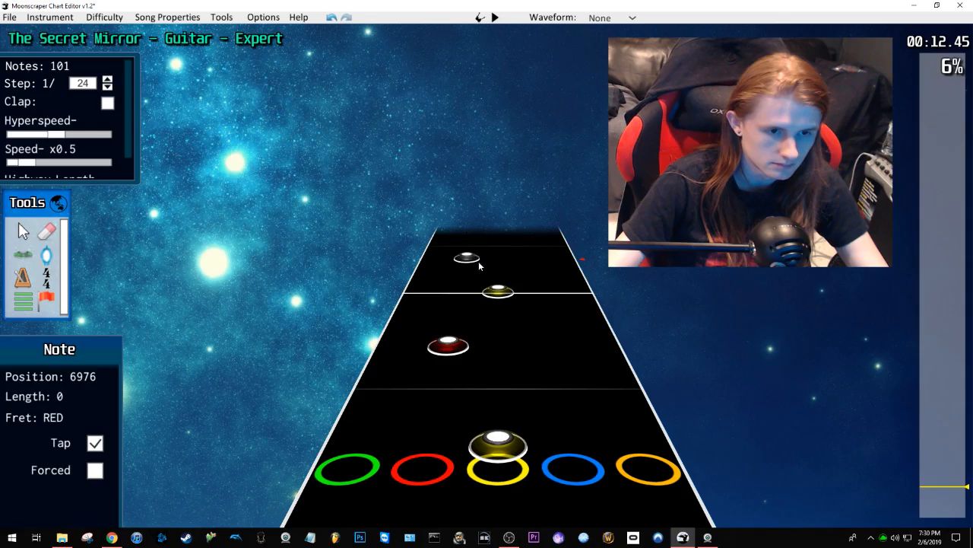
pyautogui.click(470, 263)
pyautogui.scroll(1, 456, 264)
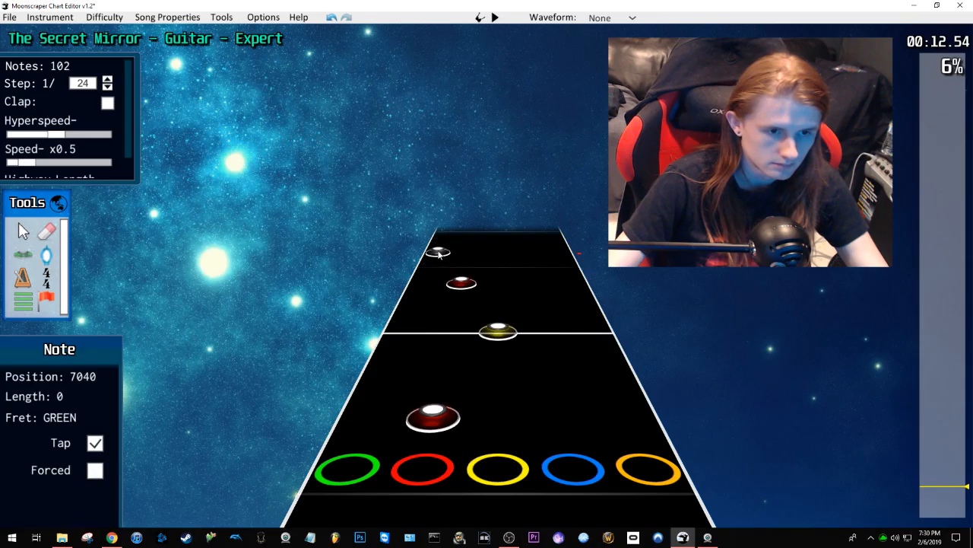
pyautogui.click(439, 253)
pyautogui.scroll(-6, 502, 262)
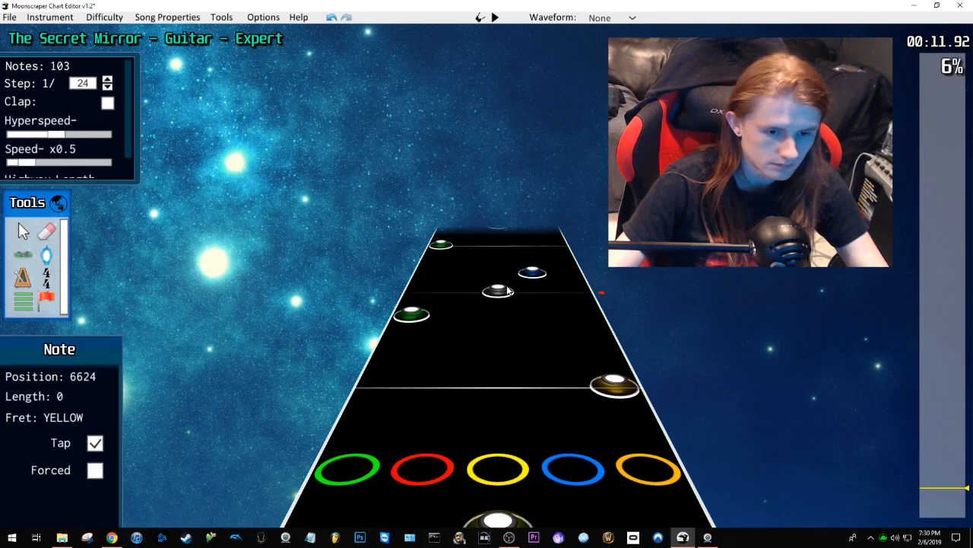
pyautogui.press('space')
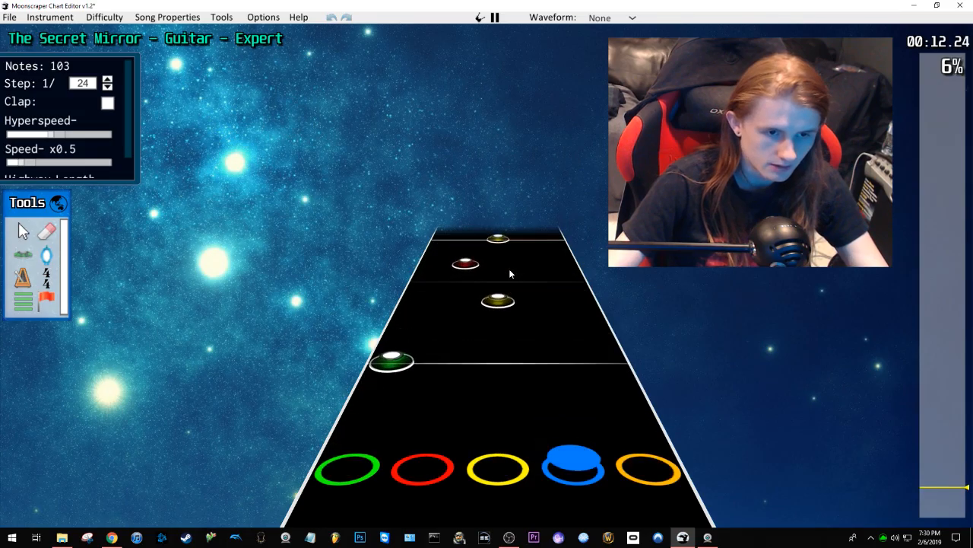
pyautogui.press('space')
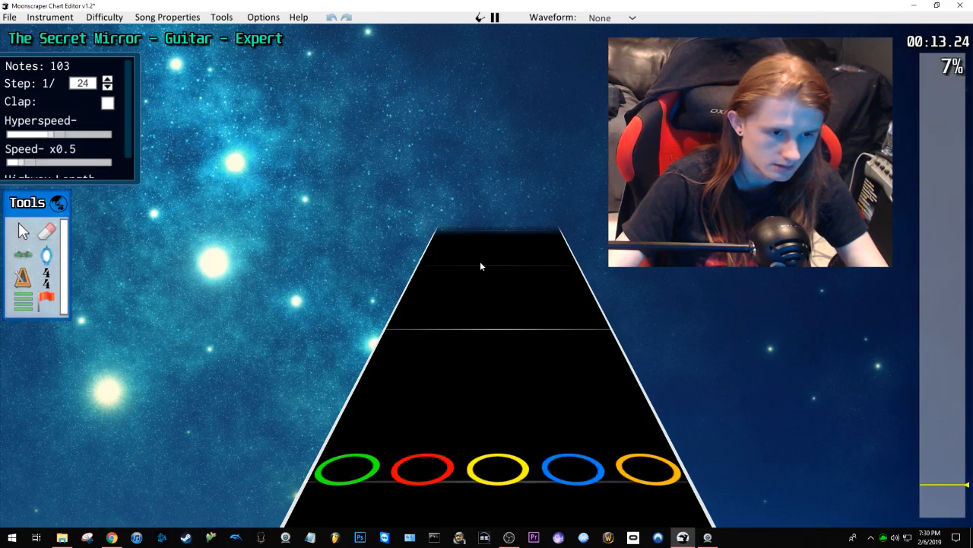
# Step: Recheck the end of the run and undo the yellow, red and green tap notes from position 6912 onward
pyautogui.click(464, 280)
pyautogui.scroll(-11, 487, 281)
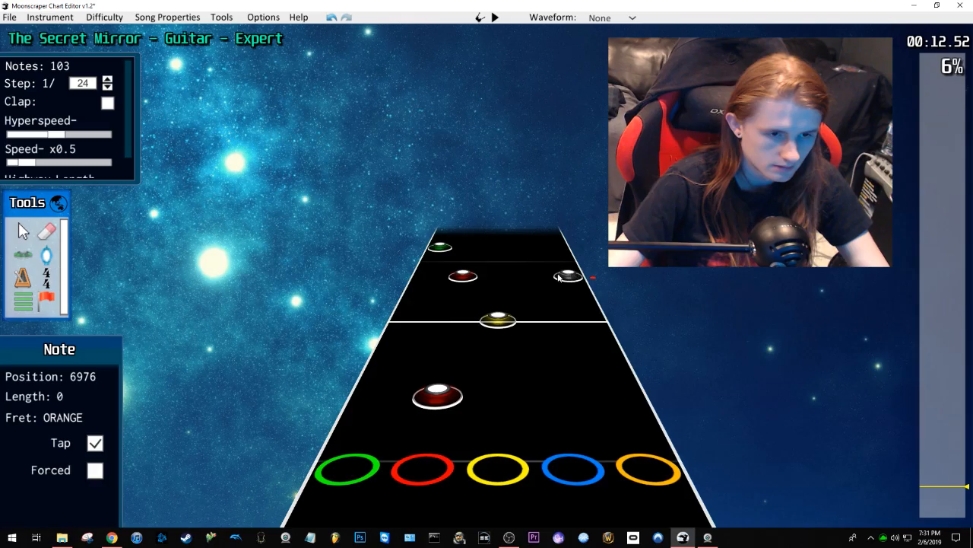
pyautogui.scroll(-1, 531, 277)
pyautogui.scroll(4, 531, 277)
pyautogui.hotkey('ctrl', 'z')
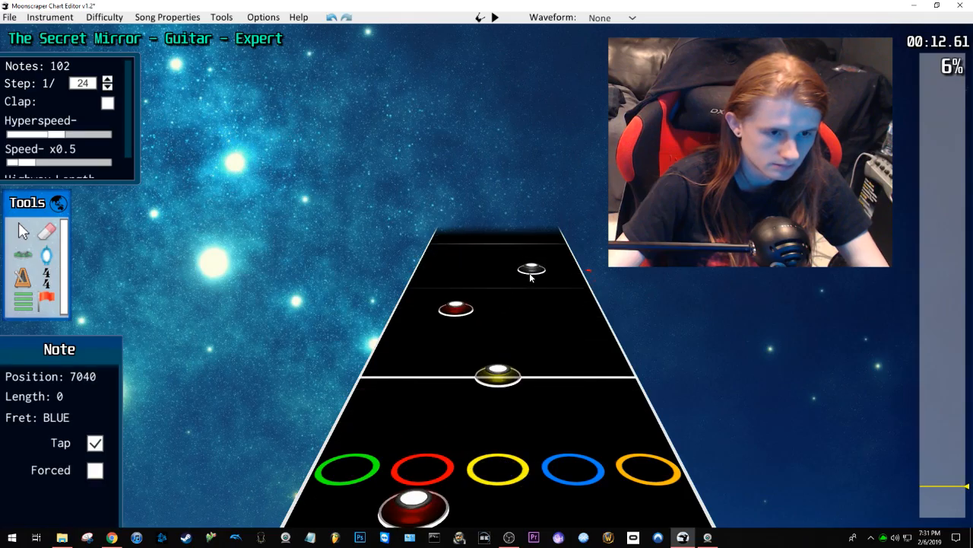
pyautogui.moveTo(530, 277); pyautogui.dragTo(537, 374)
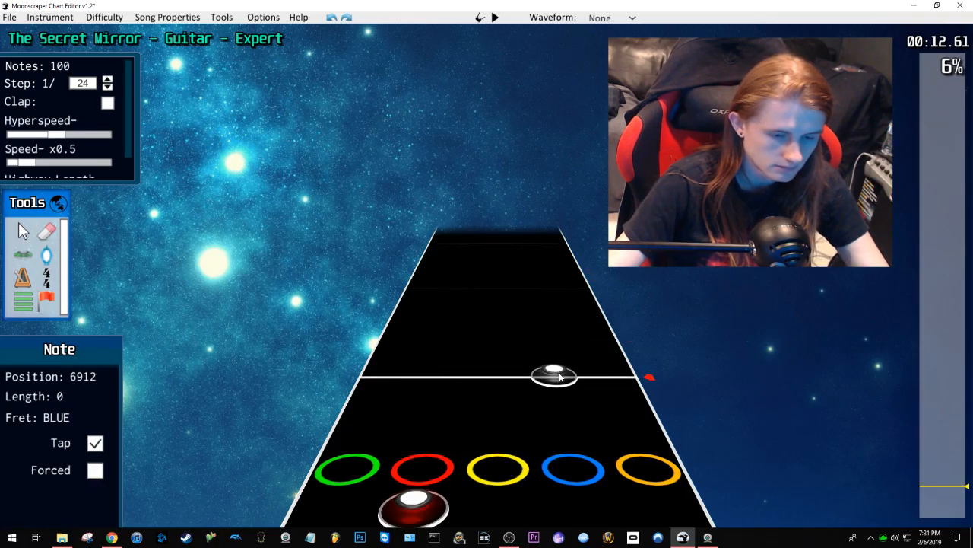
# Step: Add an orange tap note at position 6912, a blue one at 6976 and a yellow one at 7040
pyautogui.scroll(-5, 560, 374)
pyautogui.scroll(3, 559, 366)
pyautogui.click(587, 311)
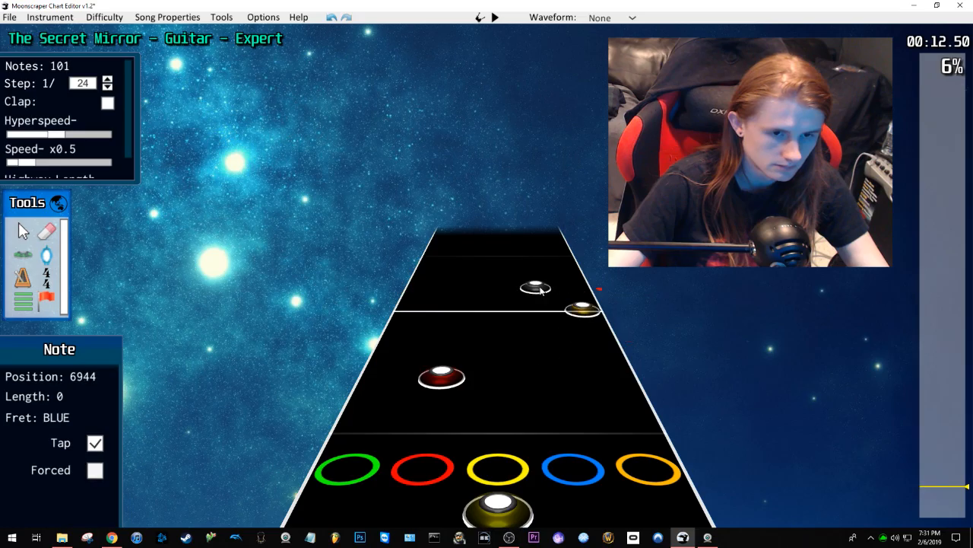
pyautogui.scroll(2, 487, 258)
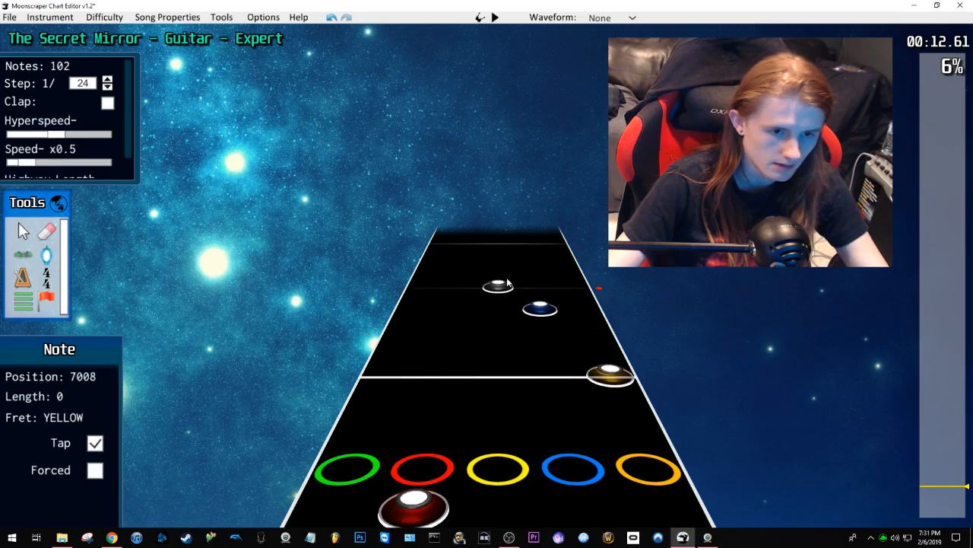
pyautogui.click(596, 313)
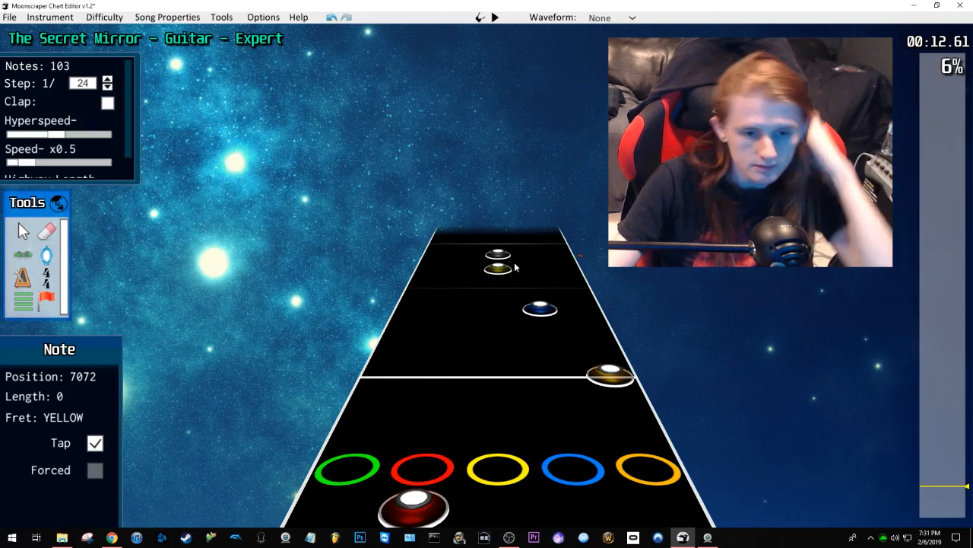
# Step: Play back the run, add green, red and yellow tap notes at positions 7104, 7168 and 7232, and play it again
pyautogui.scroll(-2, 524, 272)
pyautogui.press('space')
pyautogui.press('space')
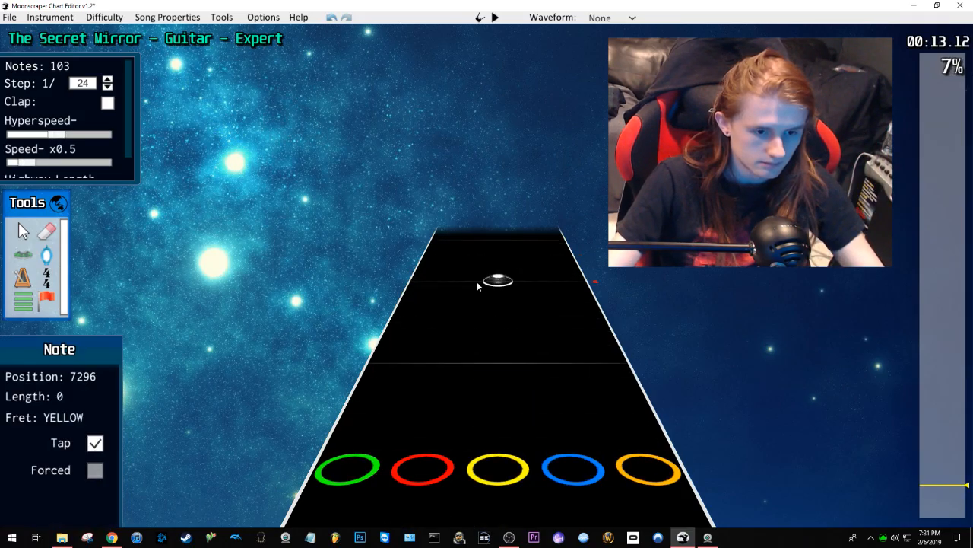
pyautogui.scroll(-3, 484, 283)
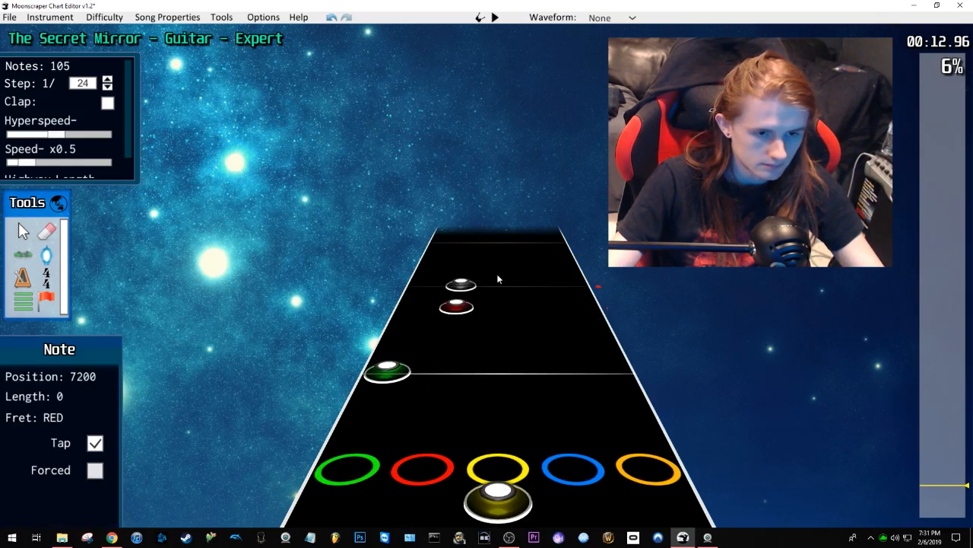
pyautogui.press('space')
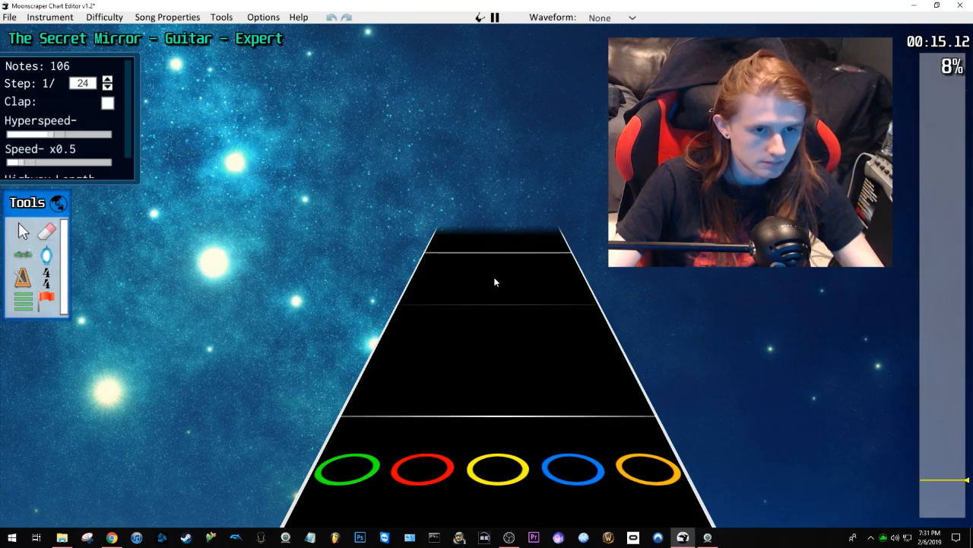
# Step: Replay the run from slightly earlier and replace the yellow tap note at position 7040 with a red one
pyautogui.press('space')
pyautogui.moveTo(928, 479); pyautogui.dragTo(924, 491)
pyautogui.press('space')
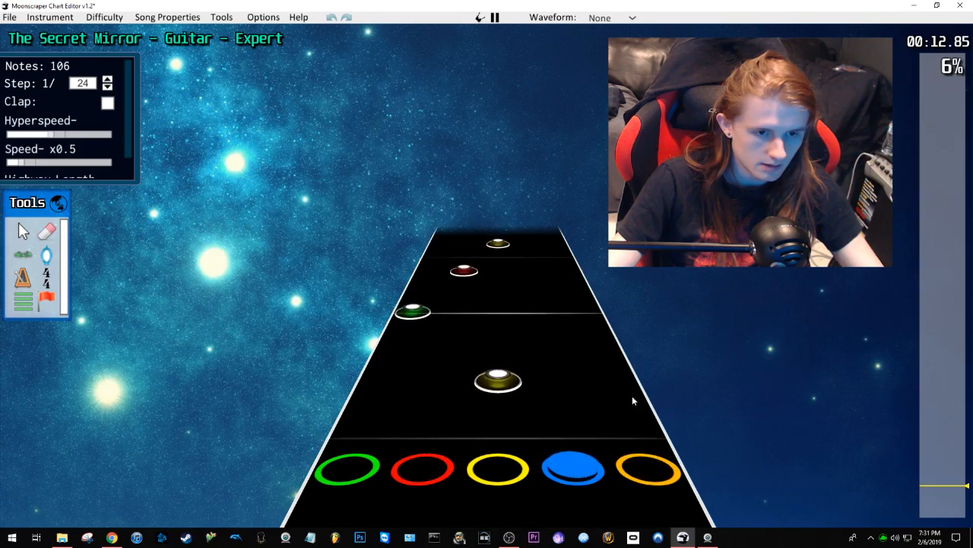
pyautogui.press('space')
pyautogui.scroll(-3, 503, 363)
pyautogui.press('Delete')
pyautogui.press('y')
pyautogui.click(463, 328)
pyautogui.scroll(-12, 518, 310)
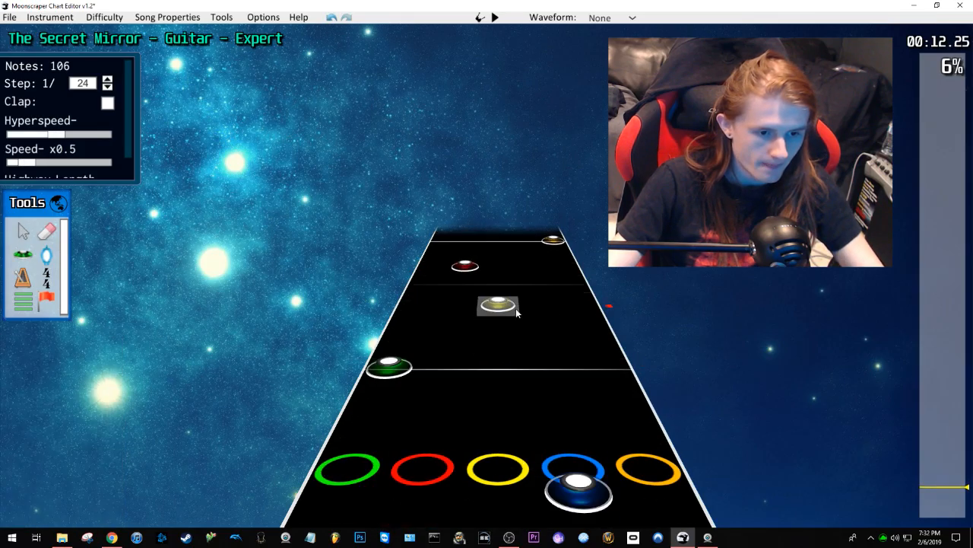
# Step: Play back the run and add orange, green, blue and green tap notes every two grid steps from position 7296
pyautogui.press('space')
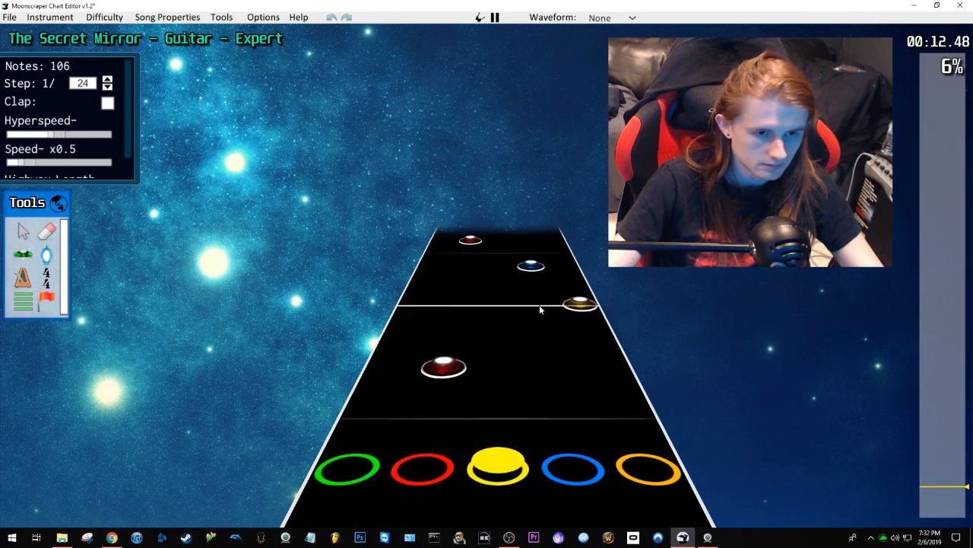
pyautogui.press('space')
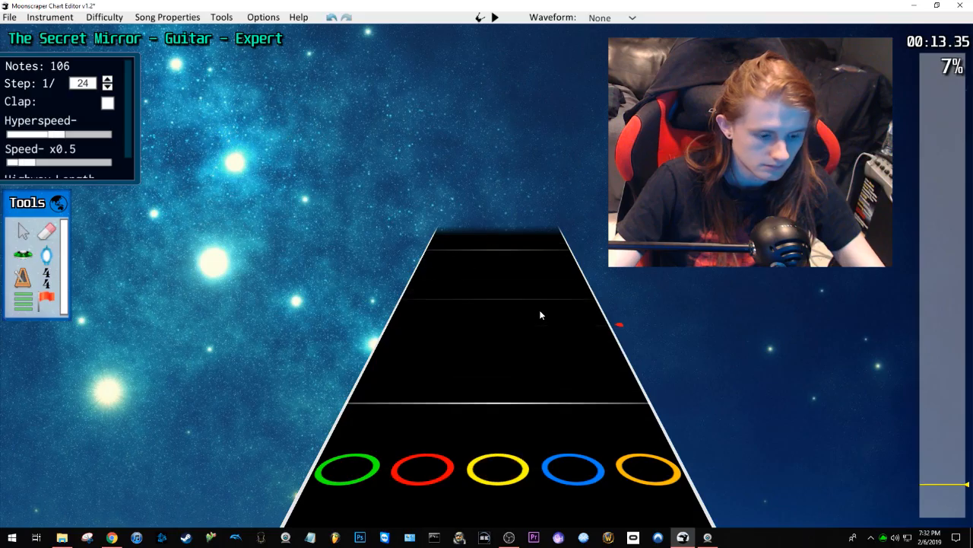
pyautogui.press('y')
pyautogui.click(625, 389)
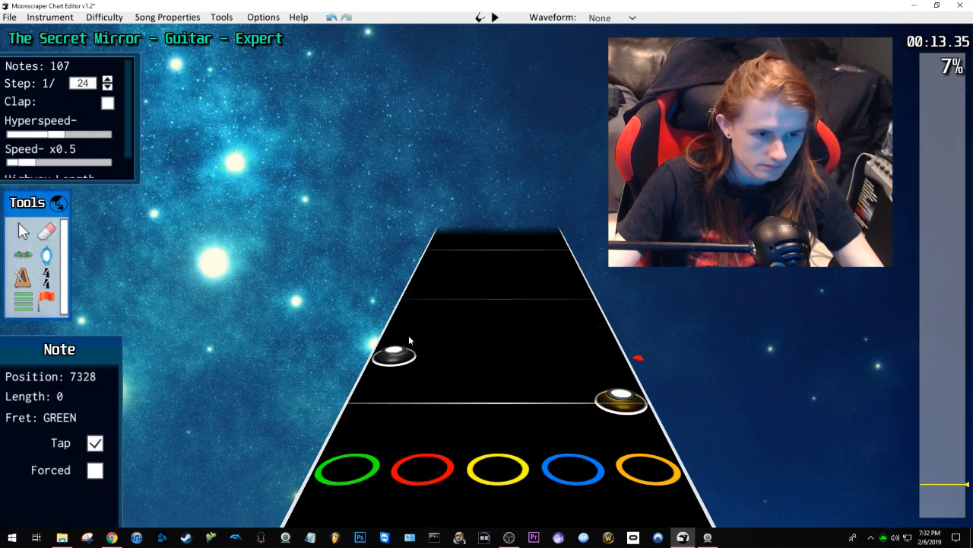
pyautogui.click(412, 315)
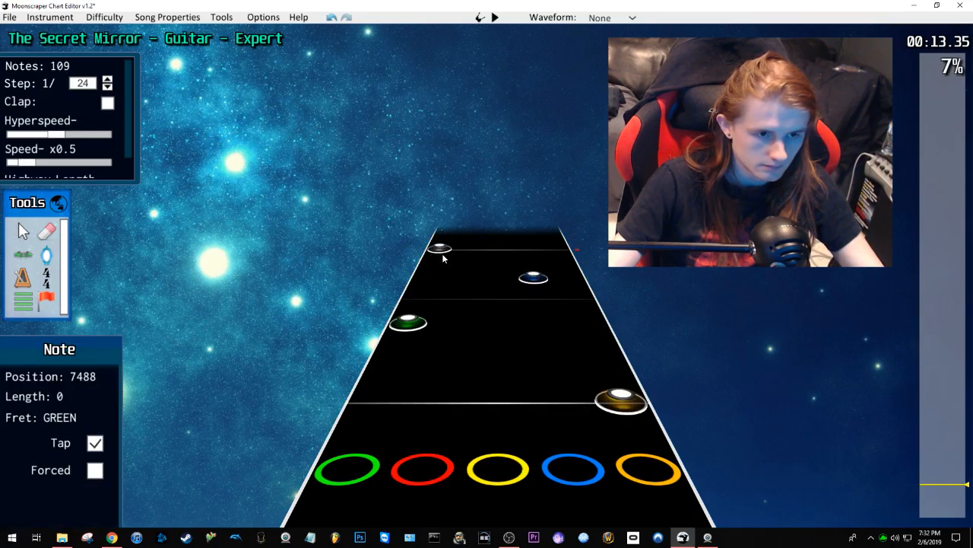
pyautogui.click(442, 258)
# Step: Play back the new notes and add a yellow tap note at position 7552 and a red one at 7616
pyautogui.press('space')
pyautogui.press('space')
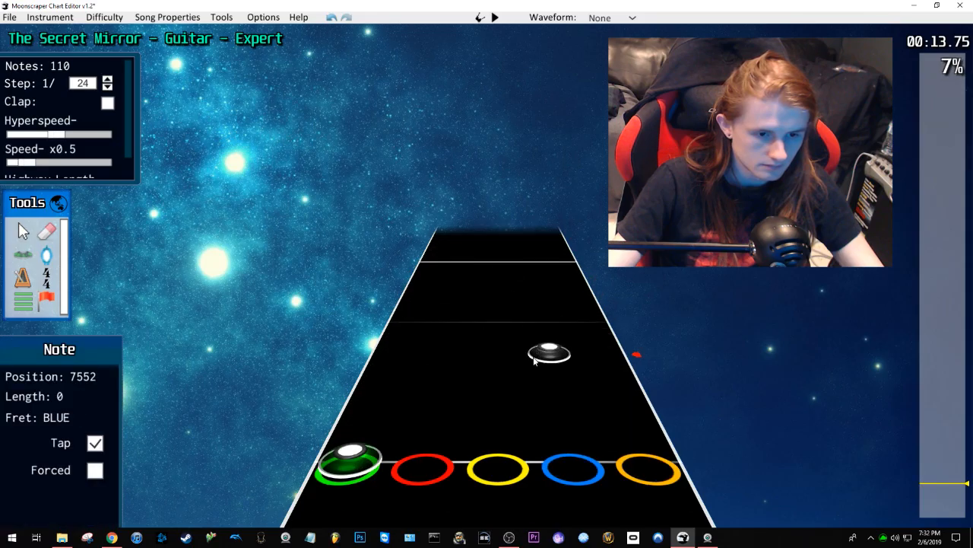
pyautogui.scroll(-2, 495, 296)
pyautogui.click(497, 290)
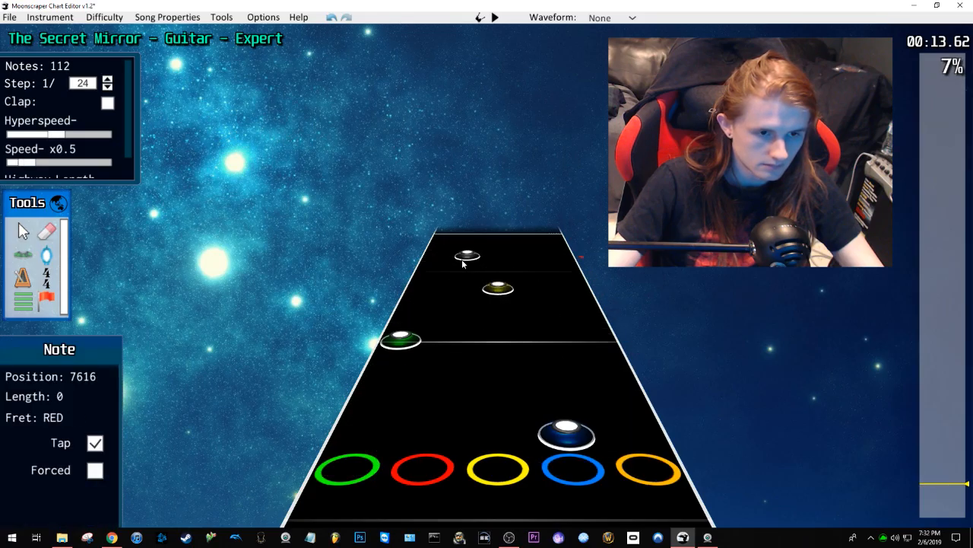
# Step: Try a yellow tap note at position 7680, check it in playback, and undo it
pyautogui.press('space')
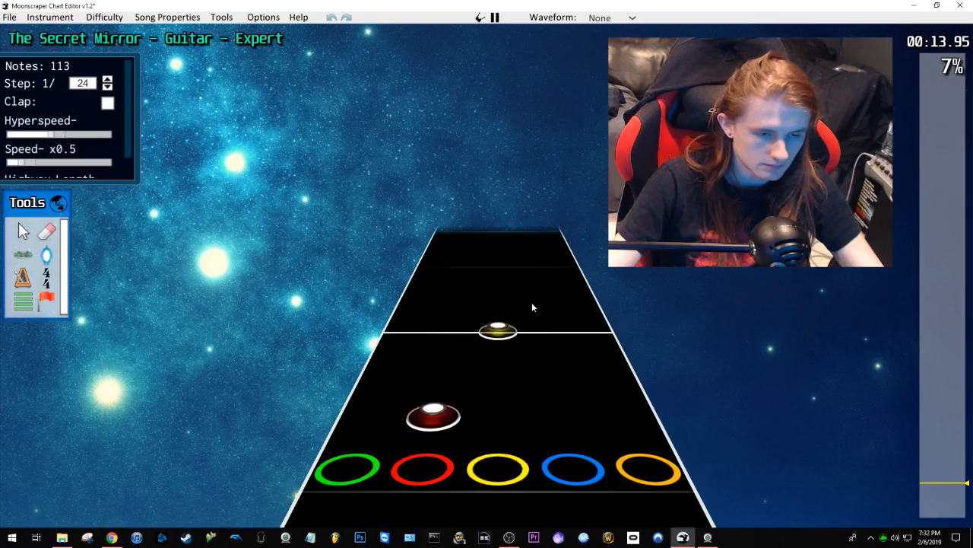
pyautogui.press('space')
pyautogui.moveTo(452, 306); pyautogui.dragTo(448, 378)
pyautogui.click(448, 378)
pyautogui.scroll(-1, 447, 377)
pyautogui.hotkey('ctrl', 'z')
pyautogui.hotkey('ctrl', 'z')
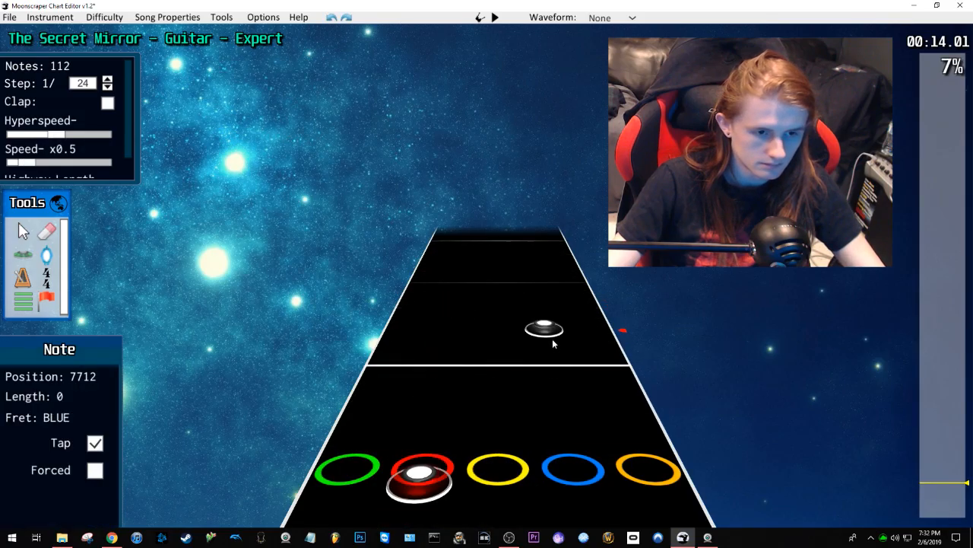
# Step: Add a blue tap note at position 7680, a yellow at 7744 and a red at 7808, and play them back
pyautogui.scroll(-6, 553, 344)
pyautogui.scroll(3, 552, 335)
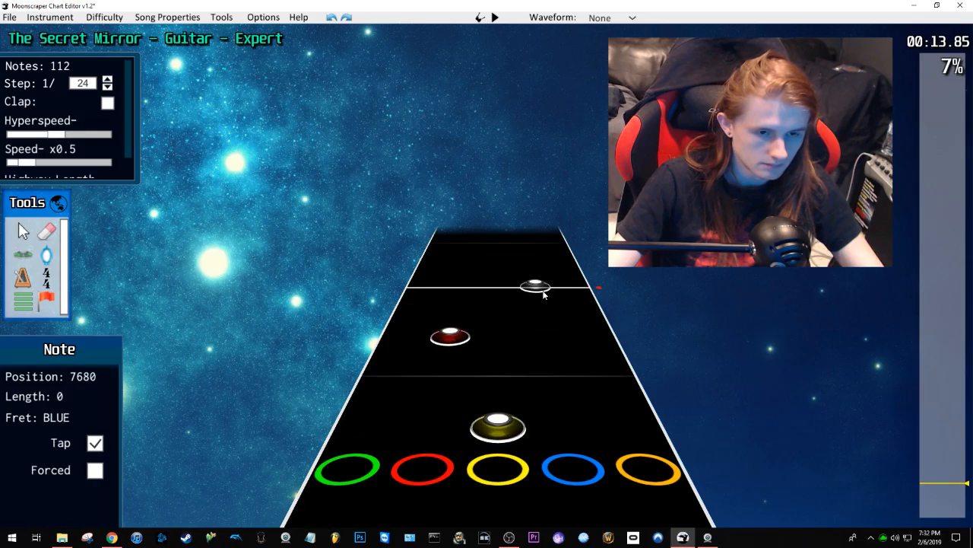
pyautogui.moveTo(525, 271); pyautogui.dragTo(508, 270)
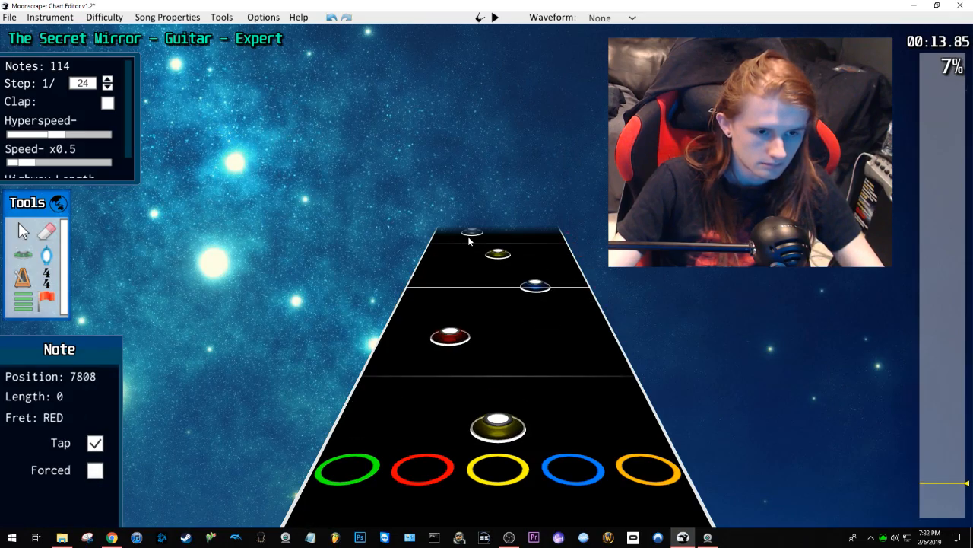
pyautogui.press('space')
pyautogui.press('space')
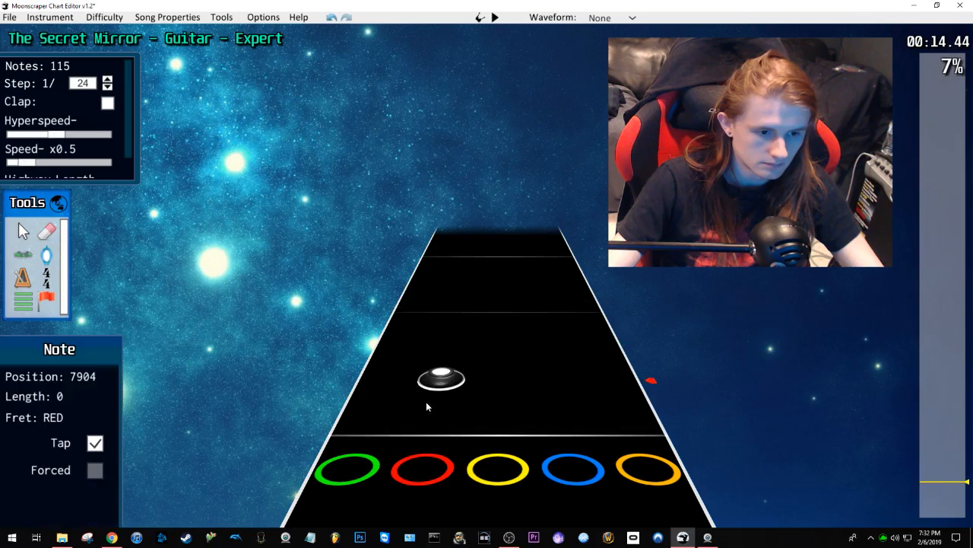
# Step: Add green, red, yellow and orange tap notes at positions 7872, 7936, 8000 and 8064, and check them in playback
pyautogui.click(360, 424)
pyautogui.click(449, 350)
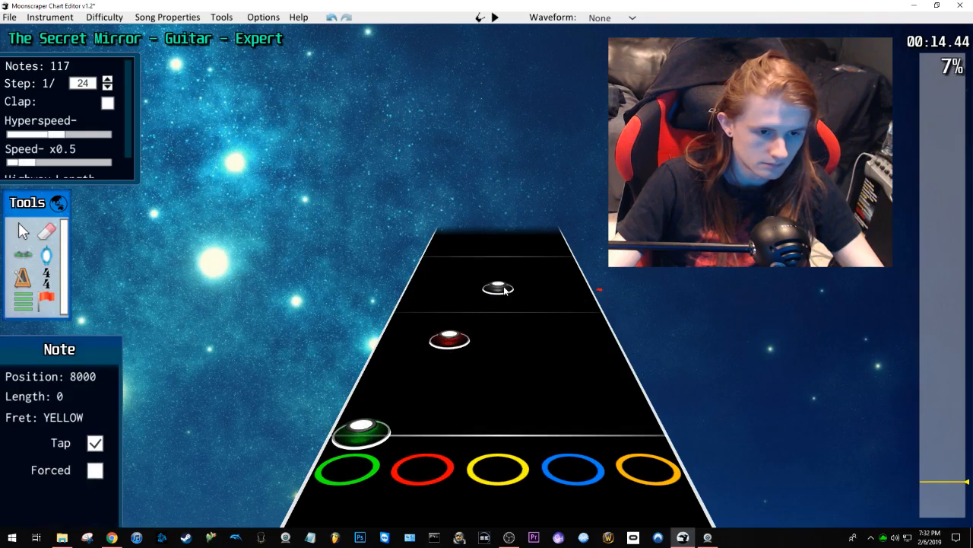
pyautogui.press('space')
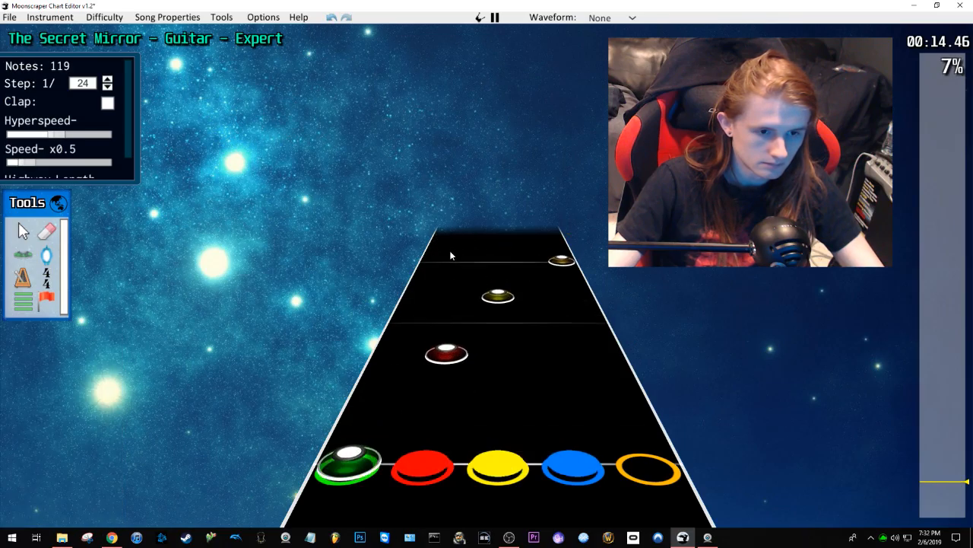
pyautogui.press('space')
pyautogui.scroll(-1, 474, 299)
pyautogui.scroll(-5, 473, 298)
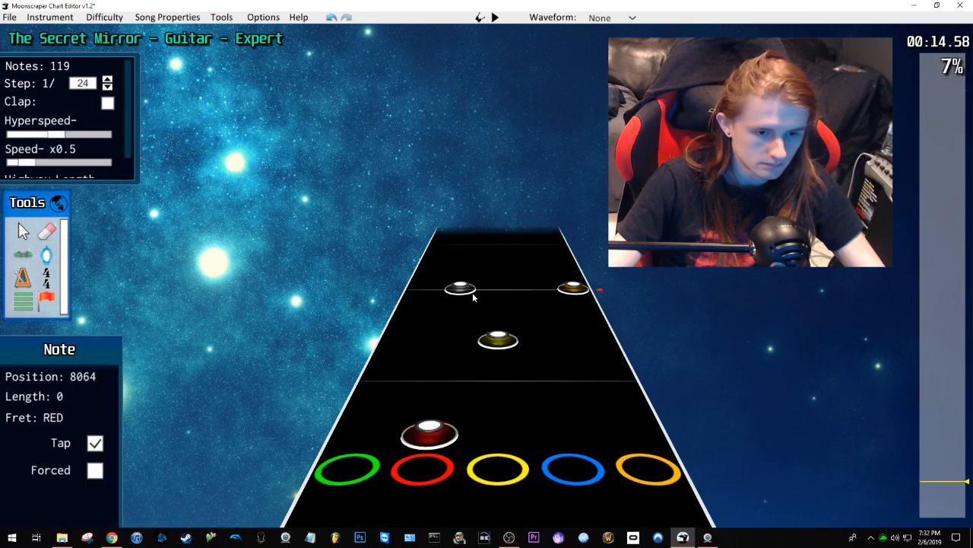
# Step: Undo the last two notes, add a yellow tap note at position 8000 and a blue at 8064, play back, and add a yellow at 8128
pyautogui.hotkey('ctrl', 'z')
pyautogui.hotkey('ctrl', 'z')
pyautogui.click(531, 276)
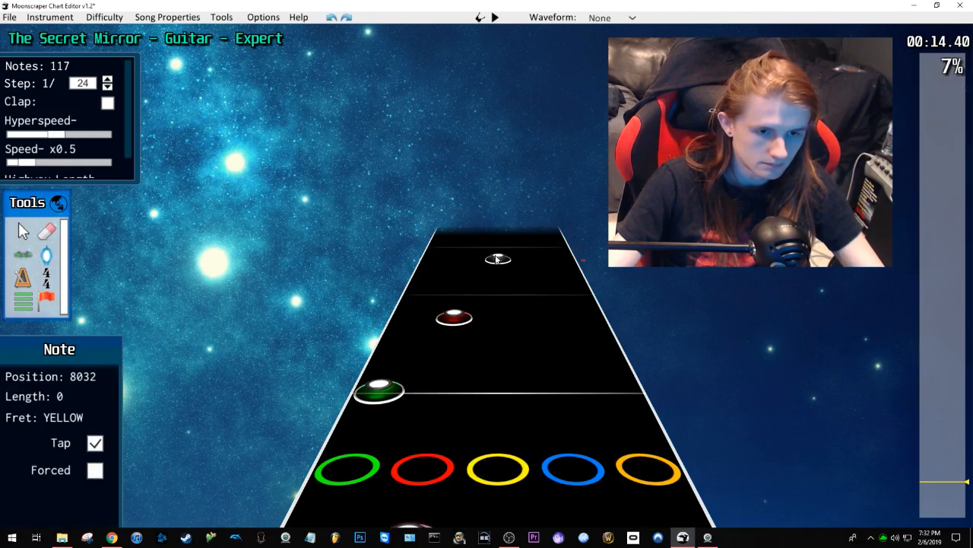
pyautogui.click(493, 283)
pyautogui.click(525, 247)
pyautogui.press('space')
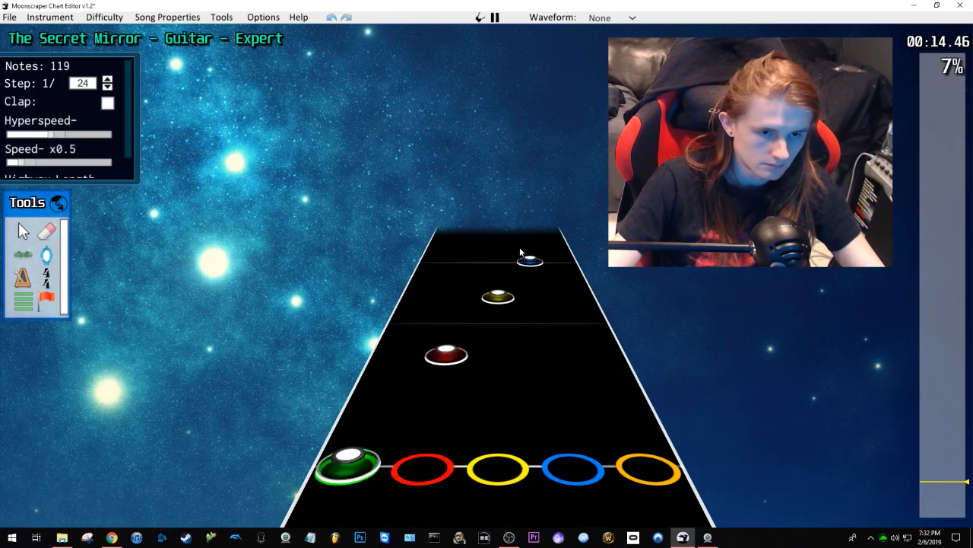
pyautogui.press('space')
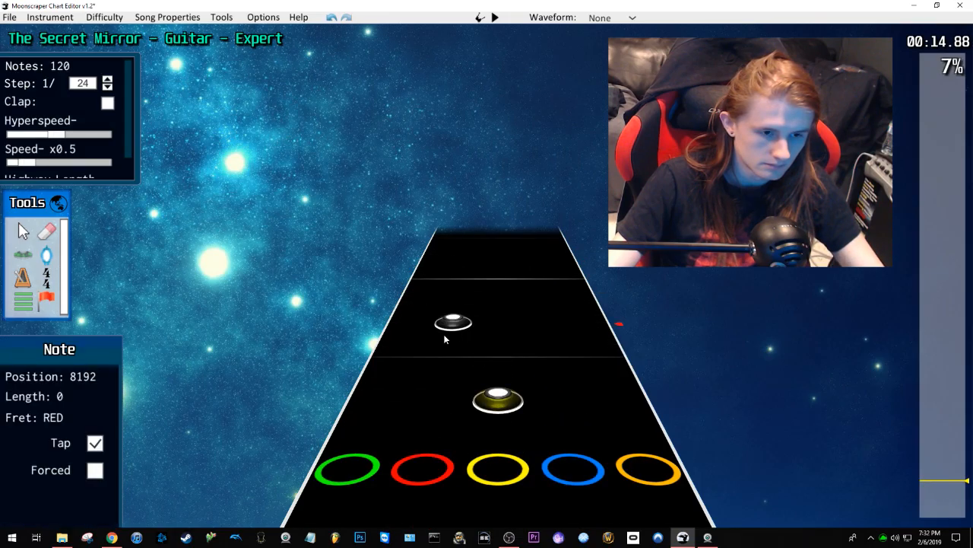
# Step: Add a red tap note at position 8192, a blue at 8256 and a yellow at 8320, and check them in playback
pyautogui.click(443, 336)
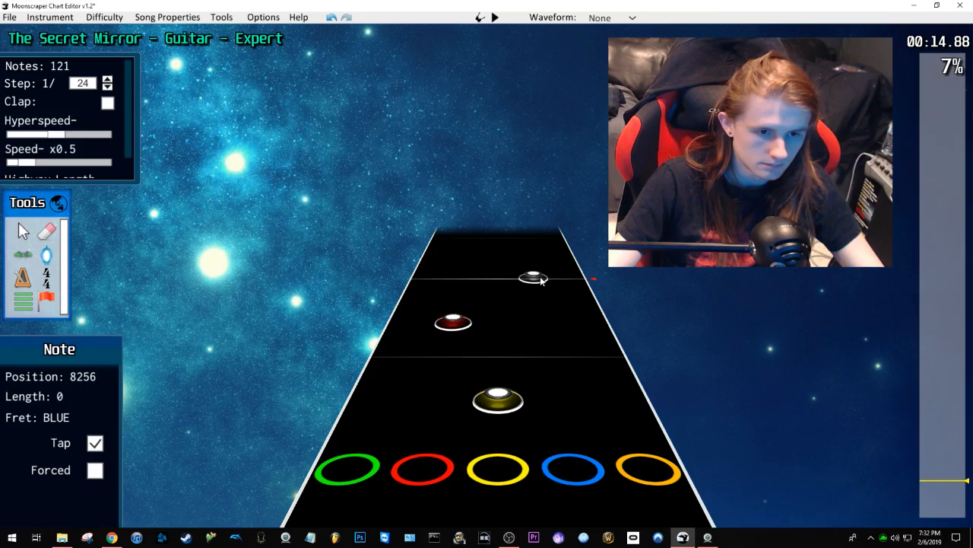
pyautogui.click(501, 254)
pyautogui.press('space')
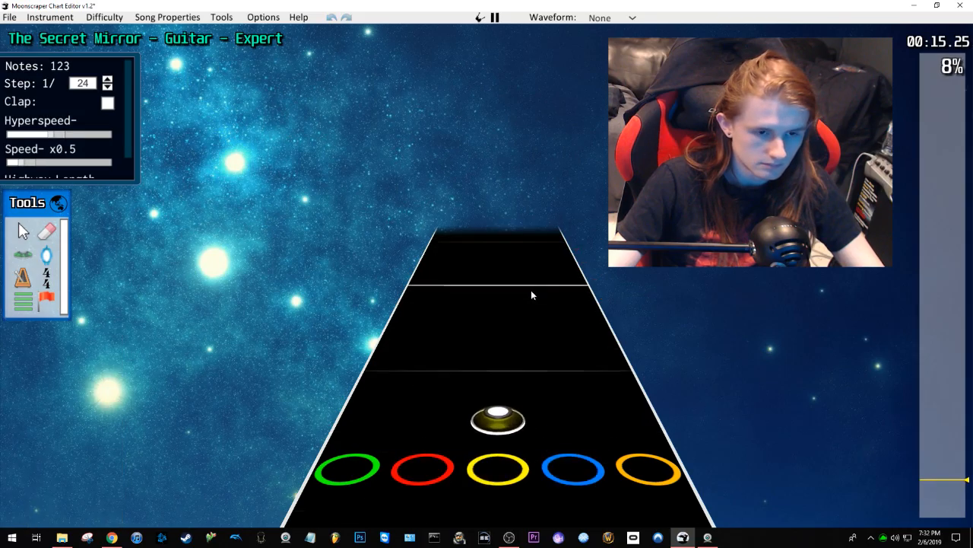
pyautogui.press('space')
# Step: Add orange, blue and yellow tap notes at positions 8384, 8448 and 8512, and play them back
pyautogui.scroll(-1, 586, 325)
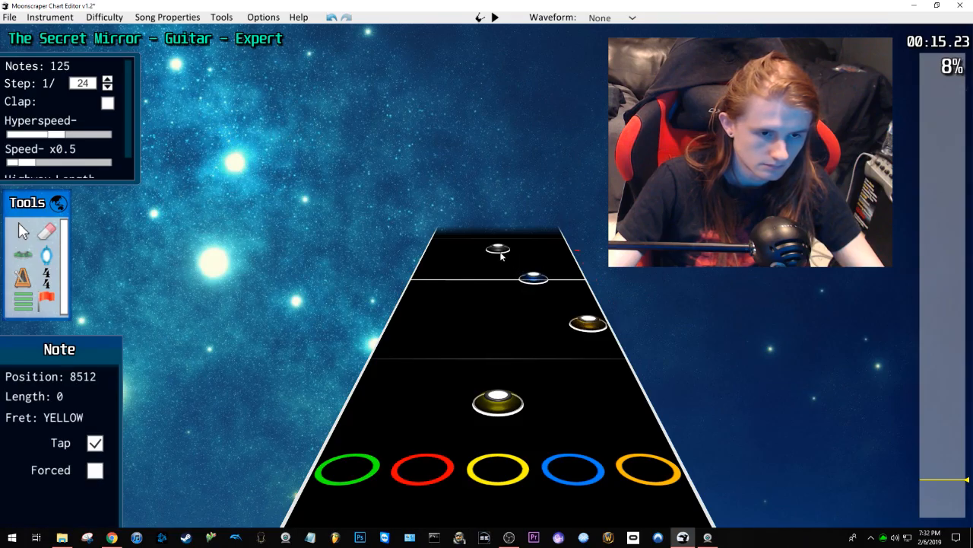
pyautogui.click(501, 256)
pyautogui.press('space')
pyautogui.press('space')
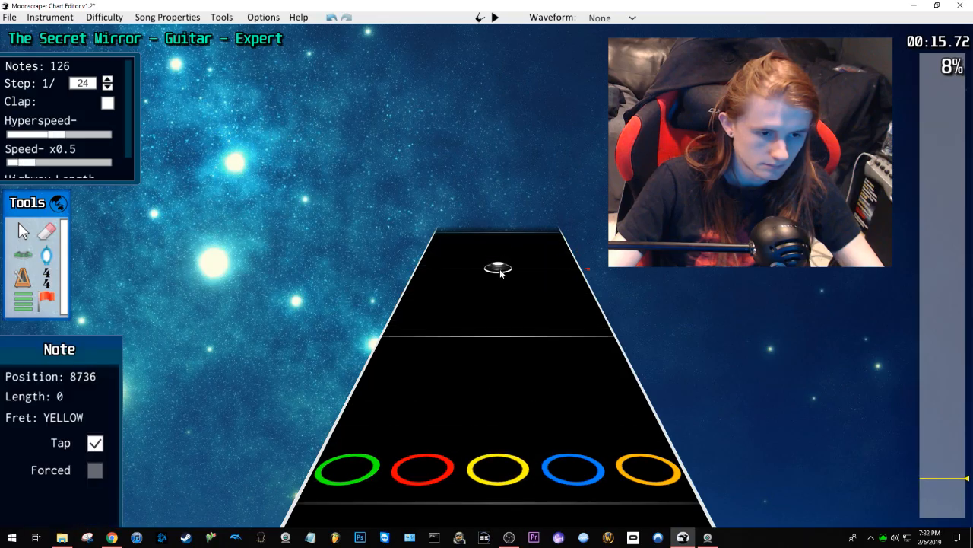
# Step: Add a red tap note at position 8576, try a green at 8640 and a red at 8704 in playback, and undo those two
pyautogui.scroll(-3, 499, 271)
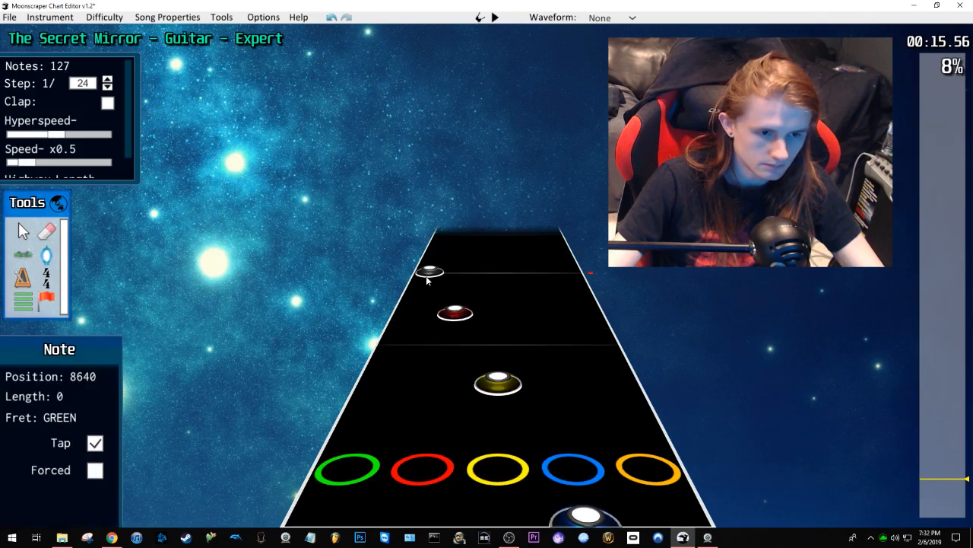
pyautogui.press('space')
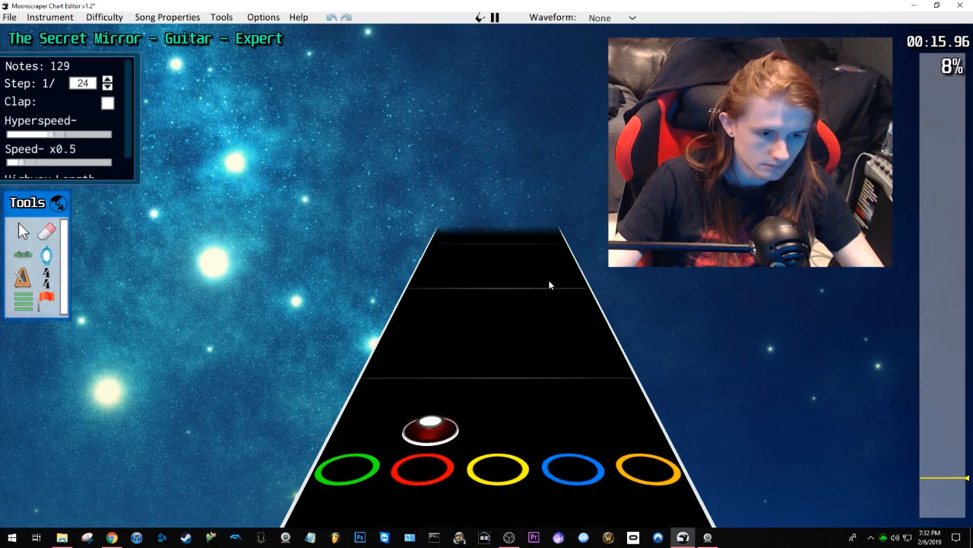
pyautogui.press('space')
pyautogui.scroll(-5, 535, 287)
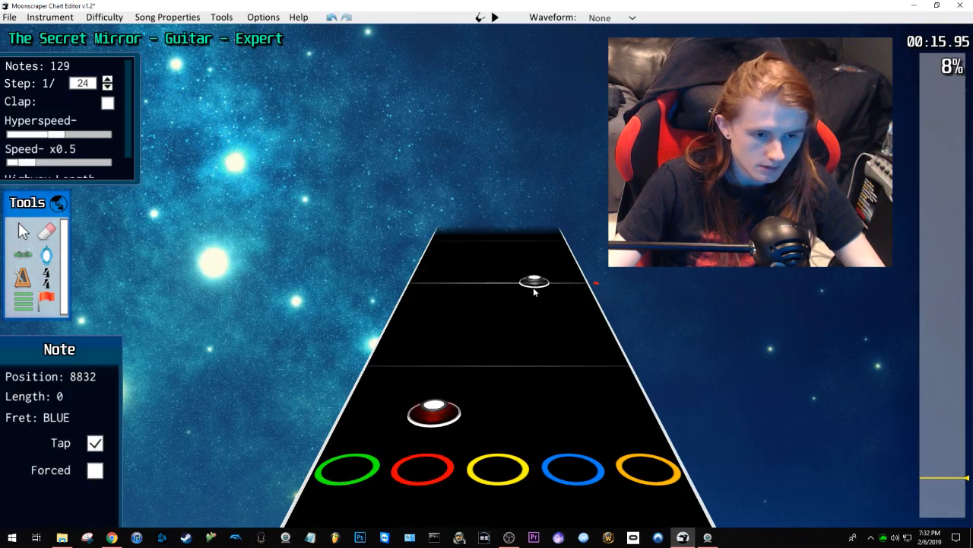
pyautogui.scroll(-2, 535, 289)
# Step: Replay the passage around the red tap note at position 8576 several times to work out the notes that follow it
pyautogui.press('space')
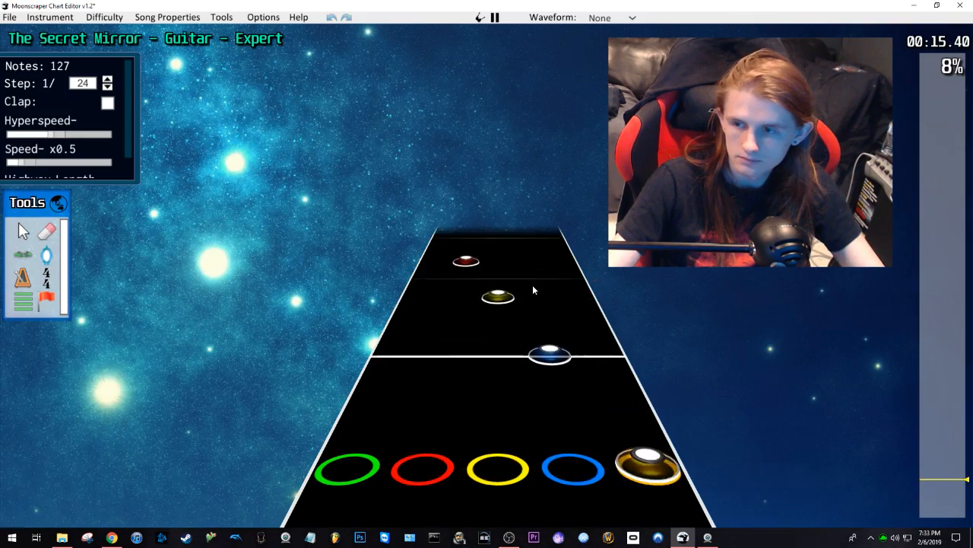
pyautogui.press('space')
pyautogui.scroll(-4, 525, 285)
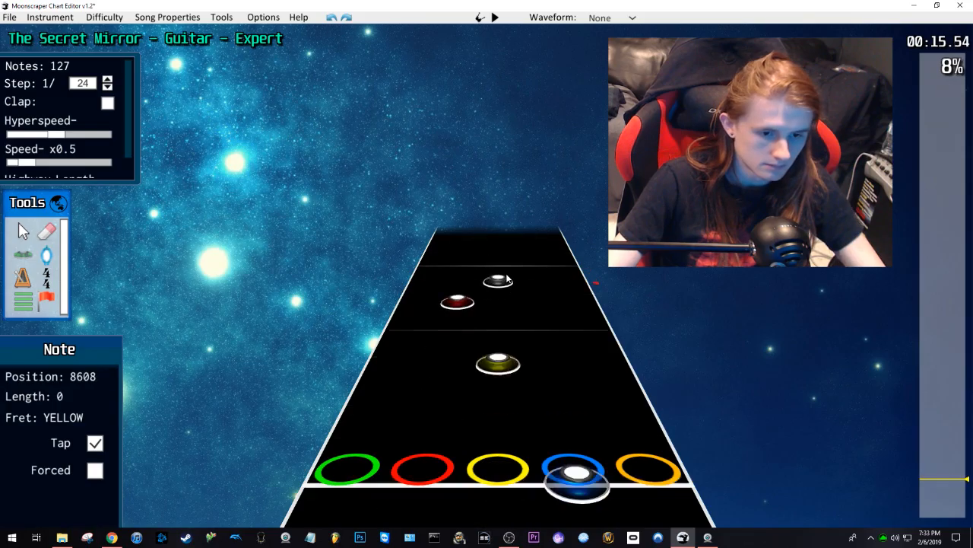
pyautogui.press('space')
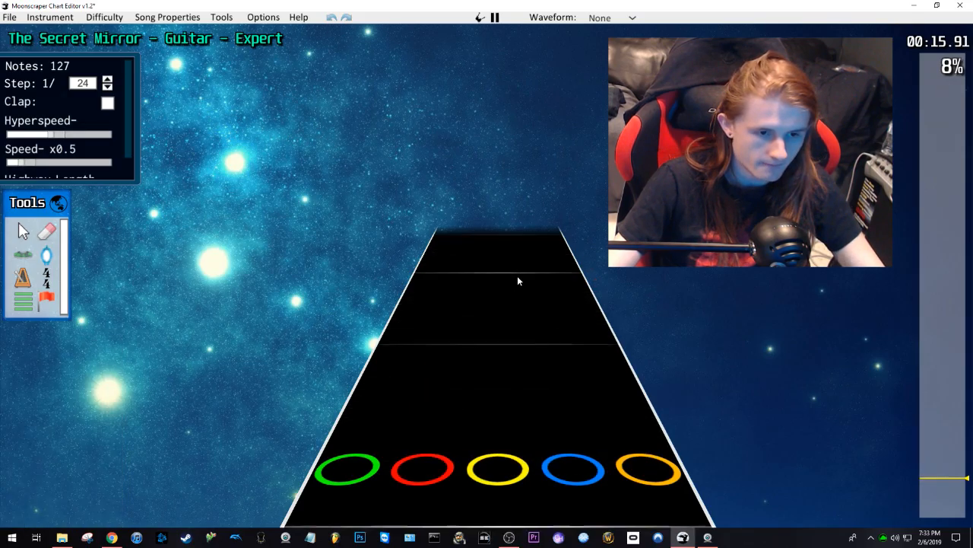
pyautogui.press('space')
pyautogui.scroll(-5, 517, 282)
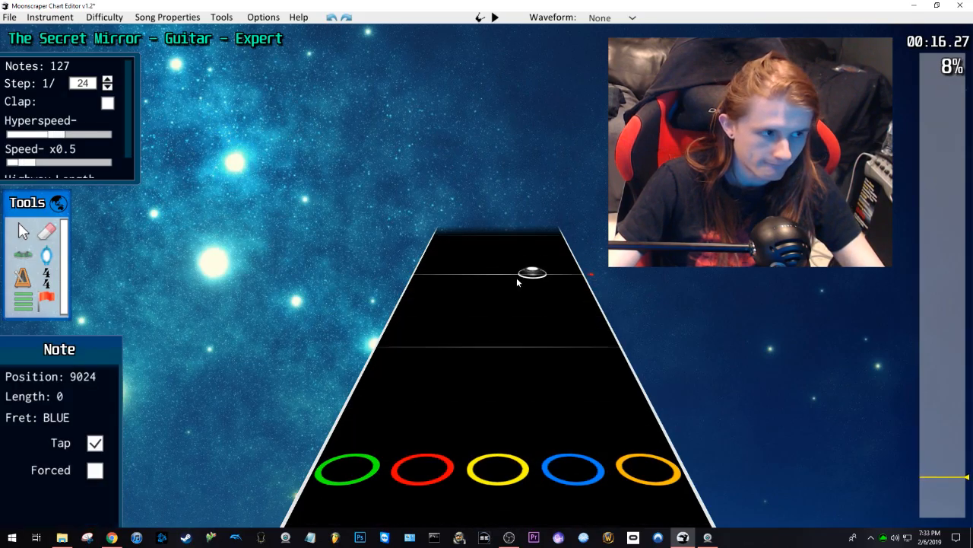
pyautogui.scroll(-3, 513, 286)
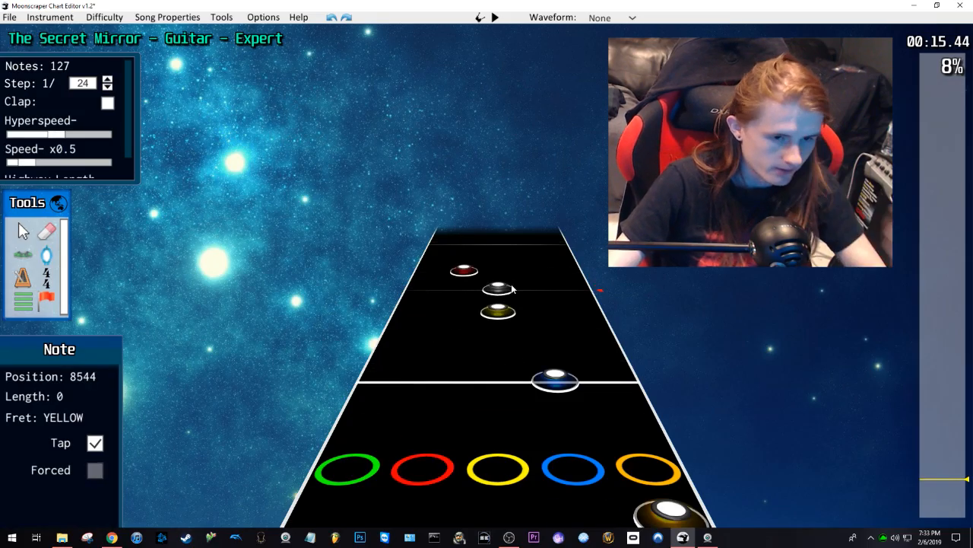
pyautogui.press('space')
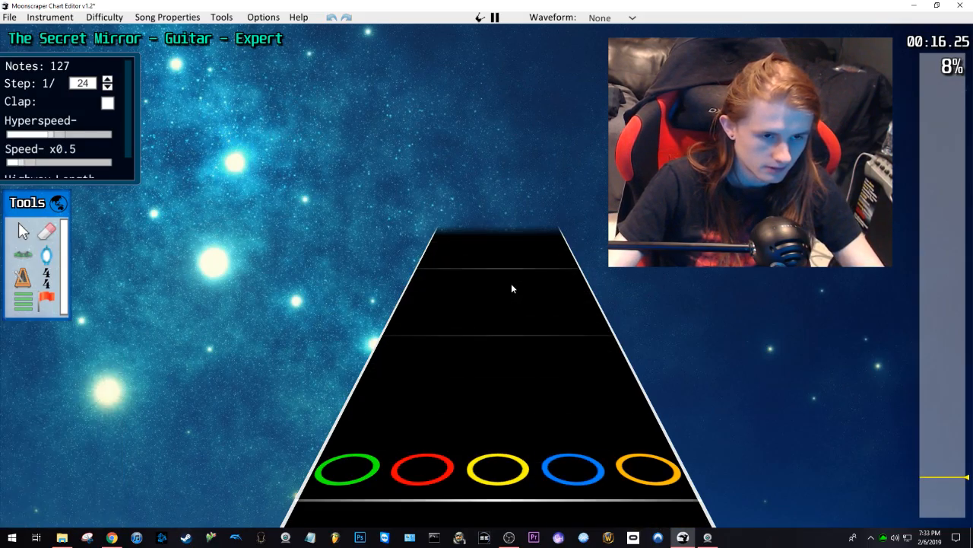
pyautogui.press('space')
pyautogui.scroll(-10, 516, 281)
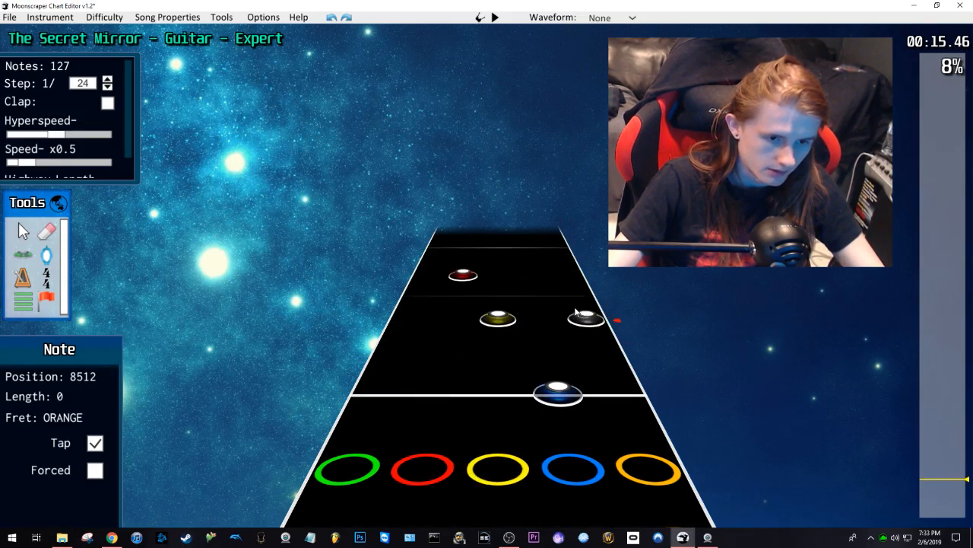
# Step: Add a blue tap note at position 8640 and a yellow at 8704, and check them in playback
pyautogui.scroll(3, 539, 279)
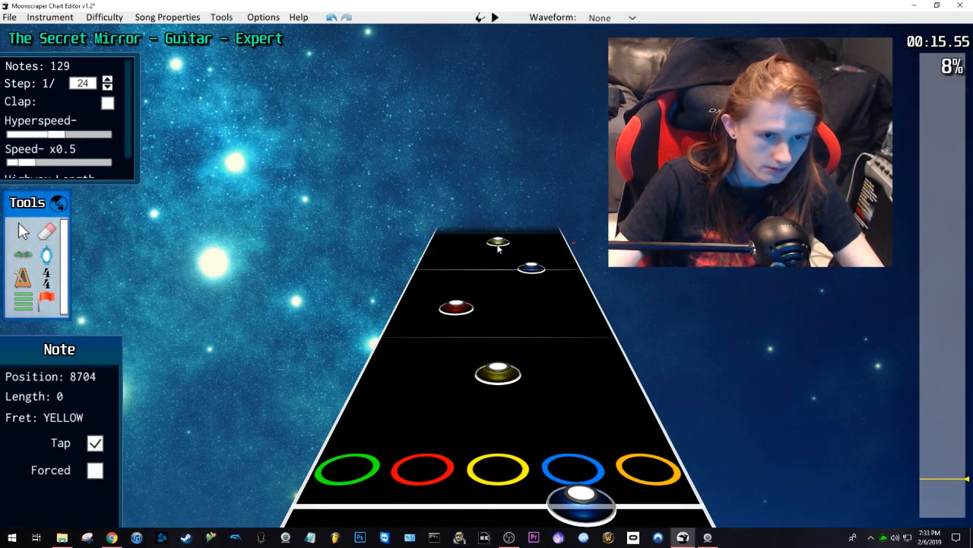
pyautogui.press('space')
pyautogui.press('space')
# Step: Add red, green, red and yellow tap notes at positions 8768, 8832, 8896 and 8960, and play them back
pyautogui.click(444, 390)
pyautogui.click(430, 310)
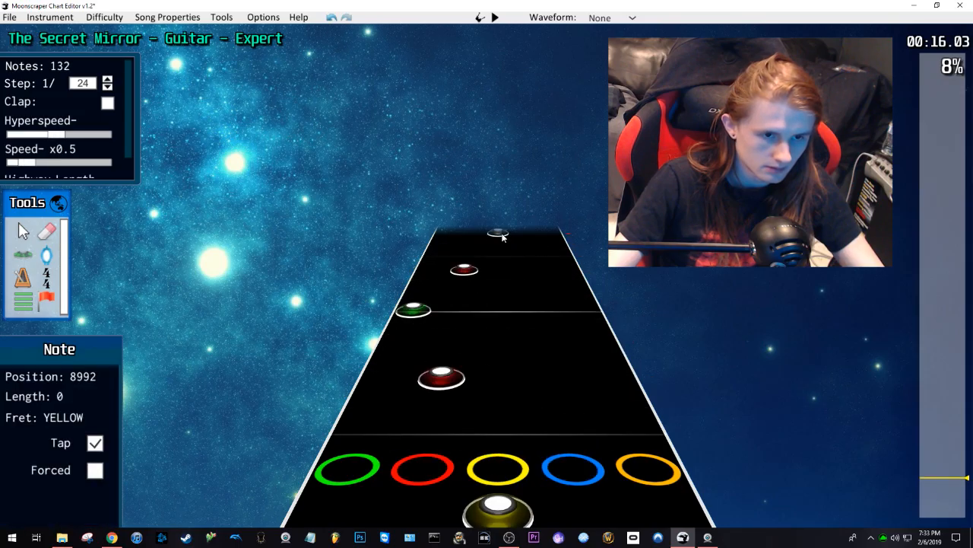
pyautogui.scroll(12, 525, 304)
pyautogui.press('space')
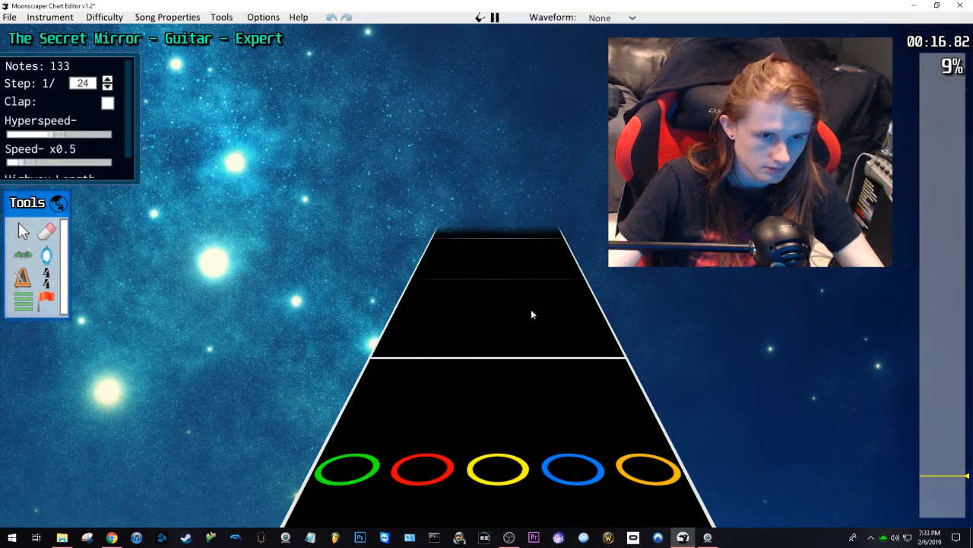
pyautogui.press('space')
# Step: Add a red tap note at position 9024, a yellow at 9088 and a blue at 9152, and play on past the run
pyautogui.click(531, 309)
pyautogui.scroll(4, 531, 314)
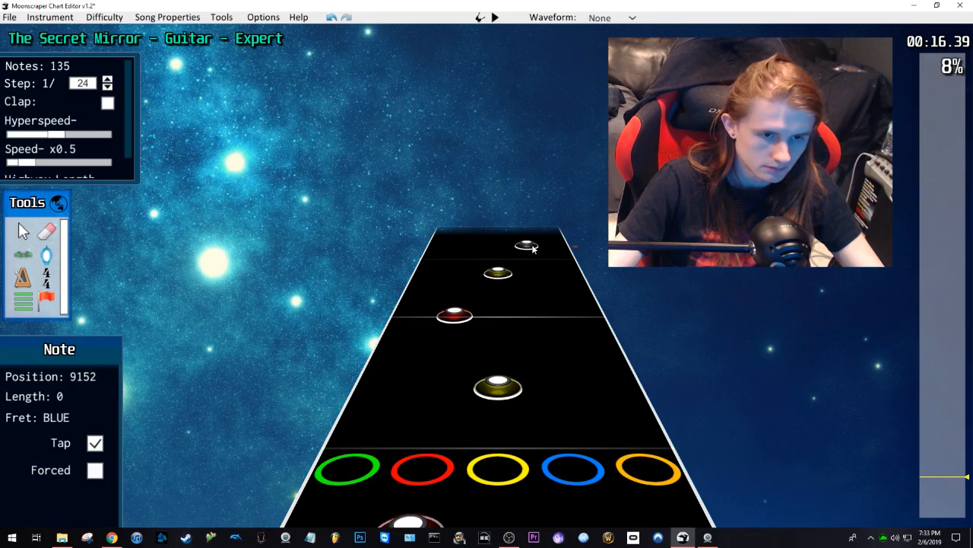
pyautogui.click(533, 248)
pyautogui.press('space')
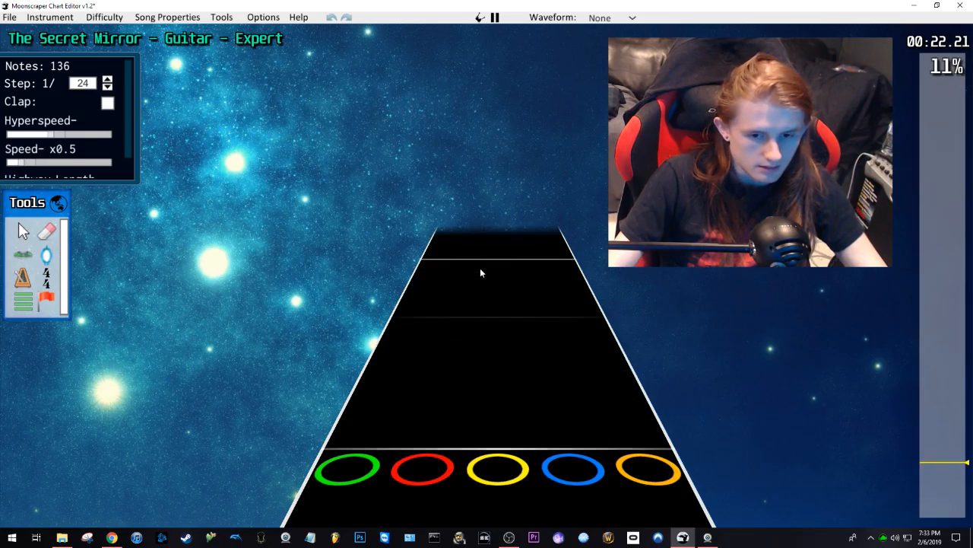
pyautogui.press('space')
# Step: Select and copy the run of tap notes ending with the blue at 9152, paste it from the following bar line, and play it back
pyautogui.scroll(-2, 662, 358)
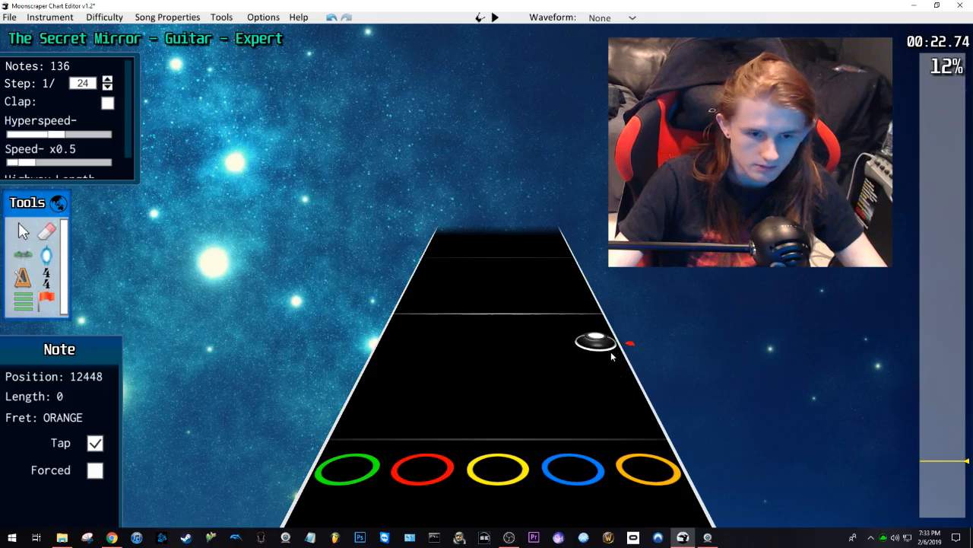
pyautogui.scroll(-5, 600, 350)
pyautogui.press('j')
pyautogui.moveTo(946, 466)
pyautogui.mouseDown()
pyautogui.moveTo(940, 493)
pyautogui.moveTo(935, 478)
pyautogui.mouseUp()
pyautogui.press('space')
pyautogui.press('space')
pyautogui.click(597, 344)
pyautogui.scroll(-3, 600, 386)
pyautogui.keyDown('shift'); pyautogui.click(551, 370); pyautogui.keyUp('shift')
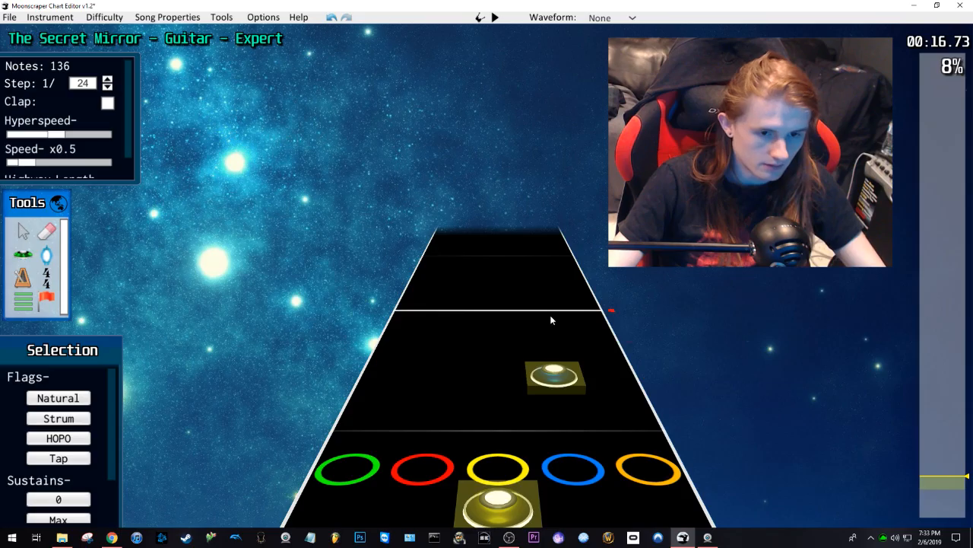
pyautogui.hotkey('ctrl', 'v')
pyautogui.press('space')
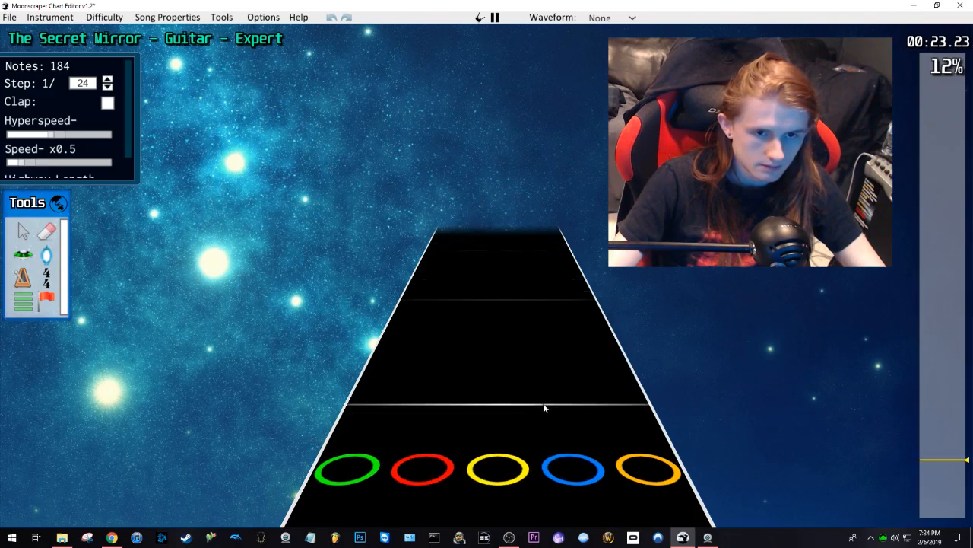
# Step: Set the playback speed to x1 and raise the hyperspeed while checking the chart from the start of the song
pyautogui.moveTo(32, 164); pyautogui.dragTo(57, 166)
pyautogui.moveTo(953, 477); pyautogui.dragTo(950, 527)
pyautogui.press('space')
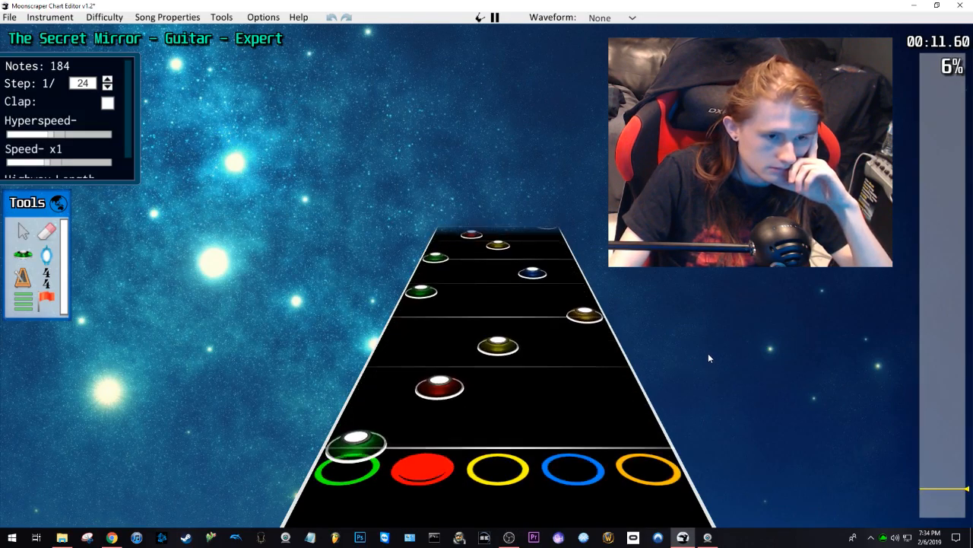
pyautogui.press('space')
pyautogui.moveTo(65, 137); pyautogui.dragTo(79, 136)
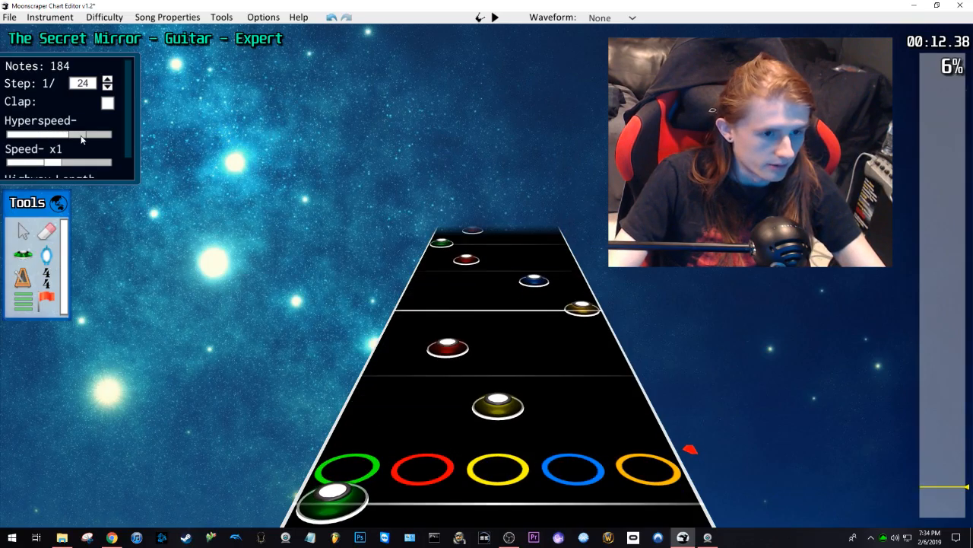
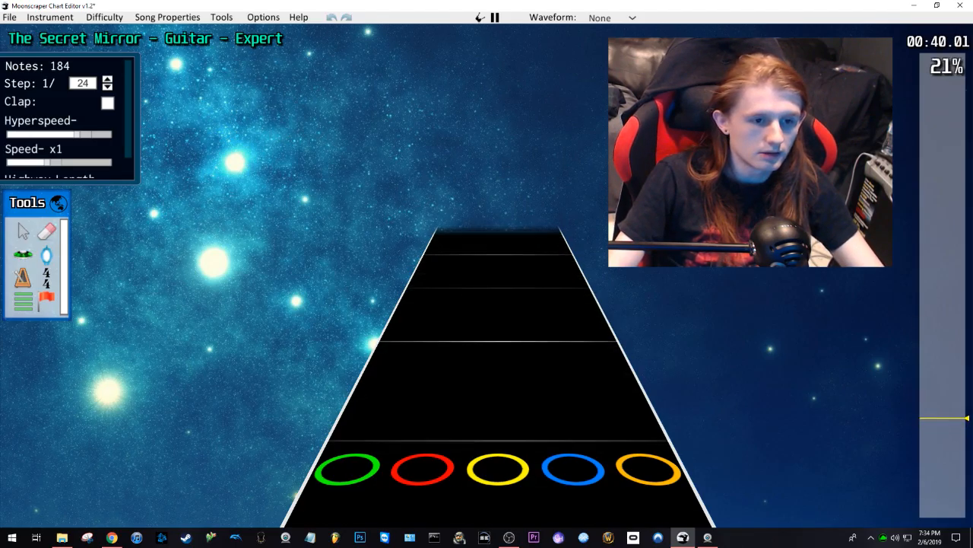
# Step: Play through the song between the end of the pasted run and about 00:44.70 to locate where the next guitar section starts
pyautogui.press('space')
pyautogui.click(939, 423)
pyautogui.moveTo(939, 427); pyautogui.dragTo(944, 453)
pyautogui.scroll(-2, 707, 381)
pyautogui.press('space')
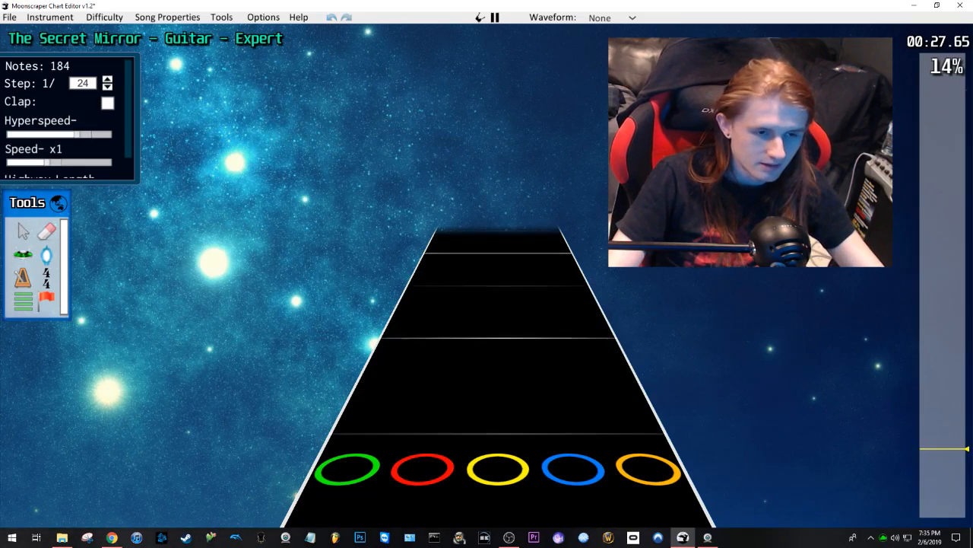
pyautogui.click(938, 410)
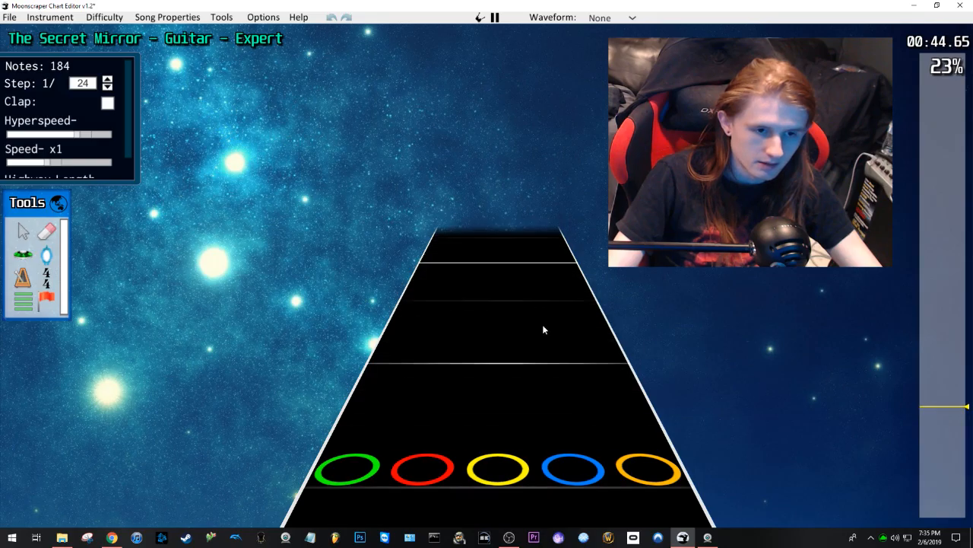
pyautogui.press('space')
pyautogui.scroll(-5, 525, 330)
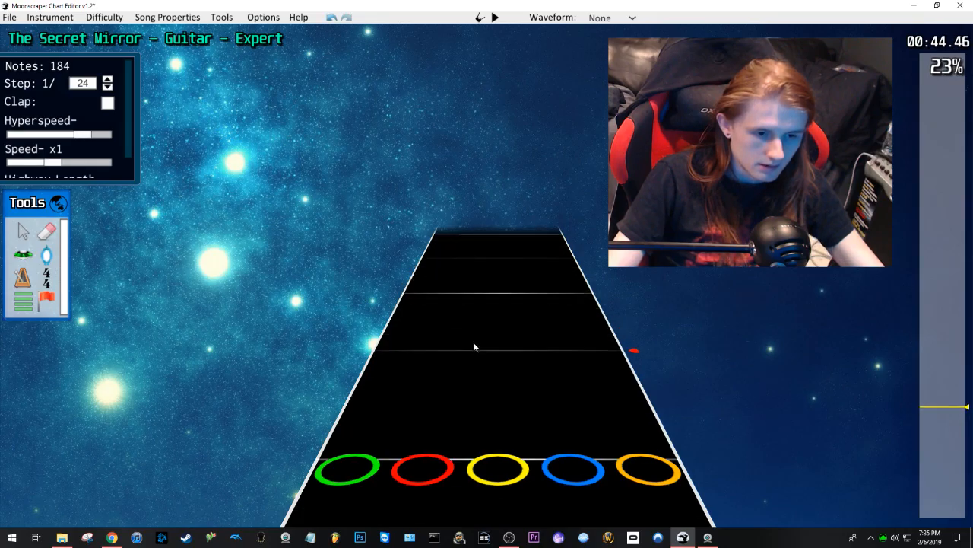
pyautogui.moveTo(943, 431); pyautogui.dragTo(949, 464)
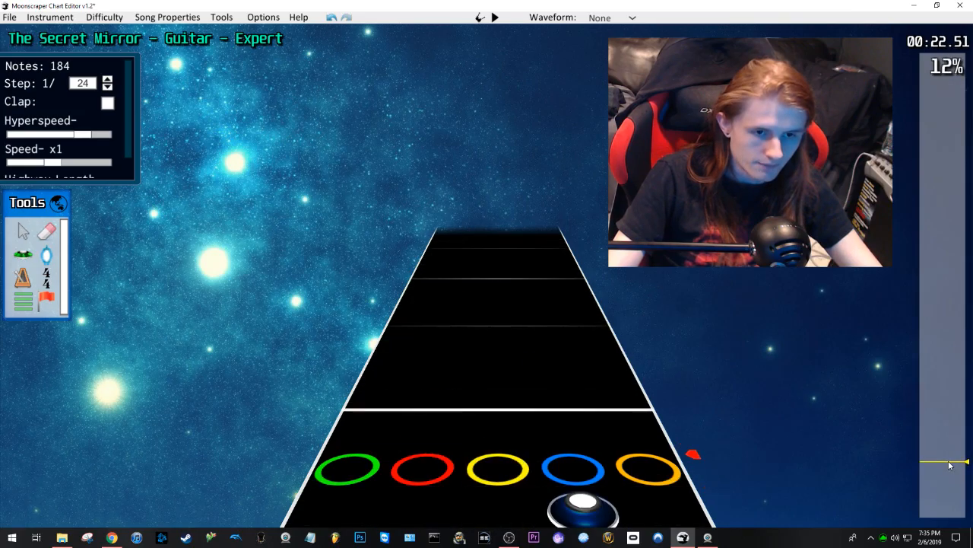
pyautogui.scroll(-2, 556, 322)
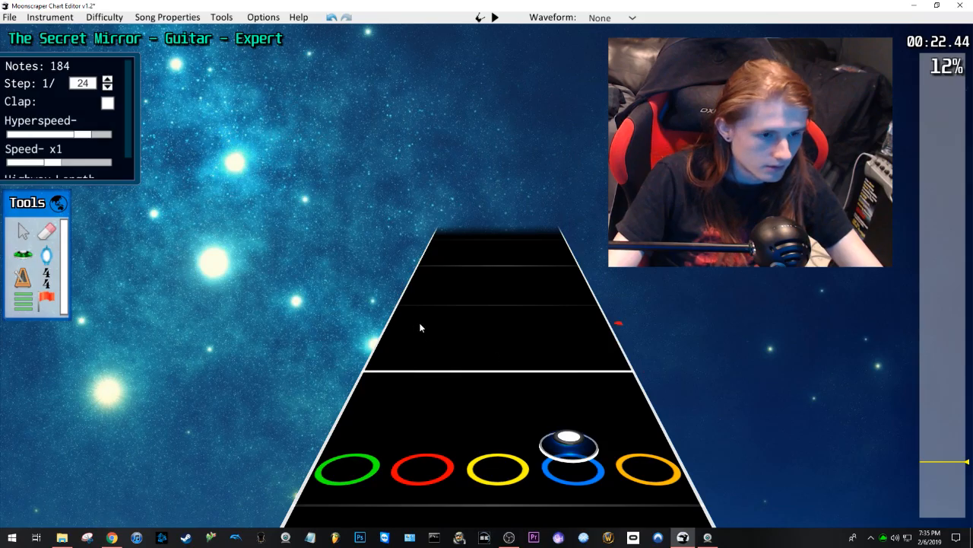
pyautogui.press('space')
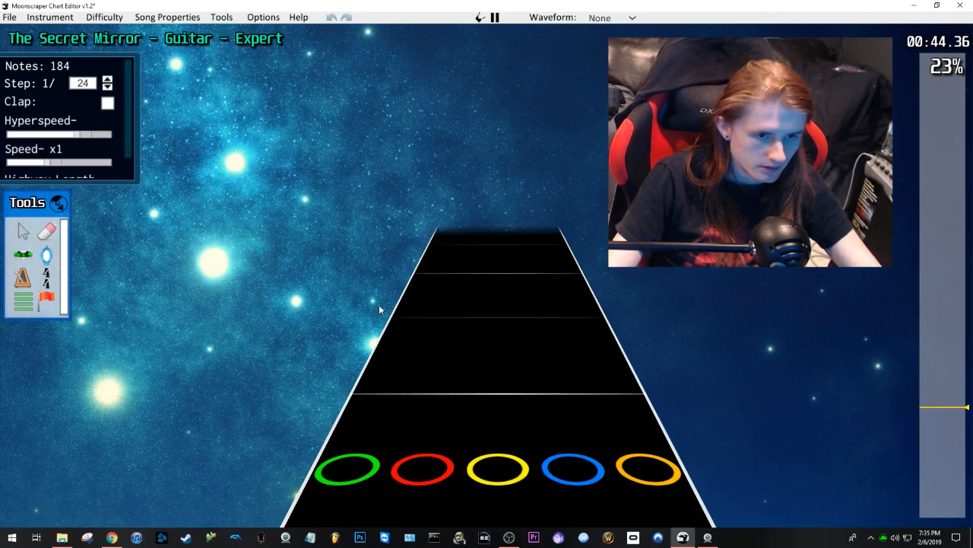
pyautogui.press('space')
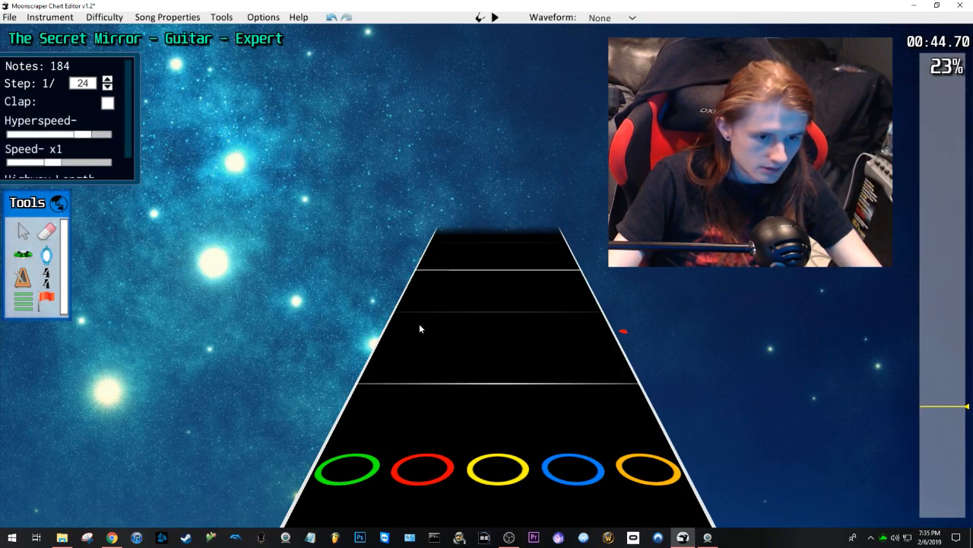
# Step: Add a blue note at position 24384 with Tap turned off, and check its timing in playback
pyautogui.click(567, 387)
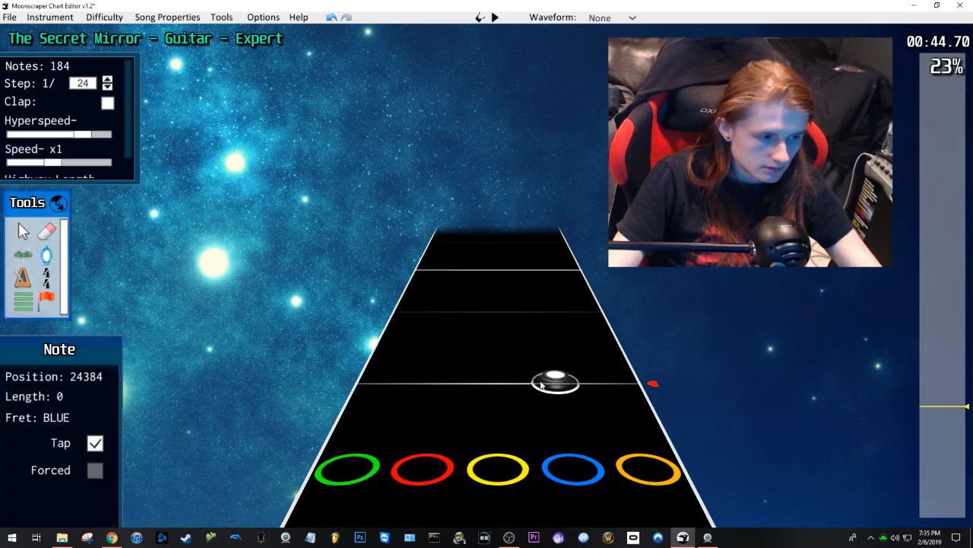
pyautogui.click(541, 384)
pyautogui.scroll(-1, 545, 334)
pyautogui.press('space')
pyautogui.press('space')
pyautogui.scroll(-6, 540, 341)
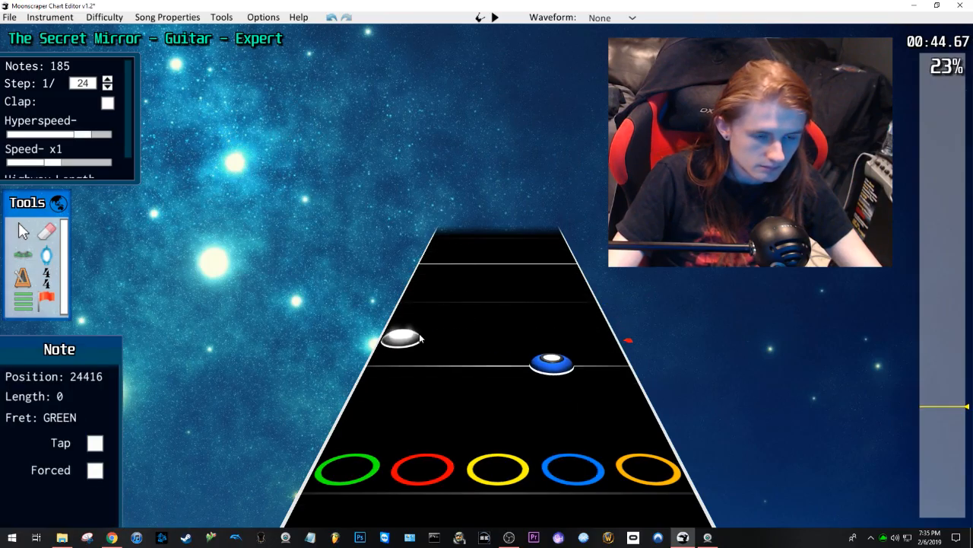
# Step: Play the section after the blue note at 24384 and lower the playback speed to about x0.55
pyautogui.press('space')
pyautogui.press('space')
pyautogui.scroll(-2, 422, 327)
pyautogui.moveTo(56, 163); pyautogui.dragTo(25, 170)
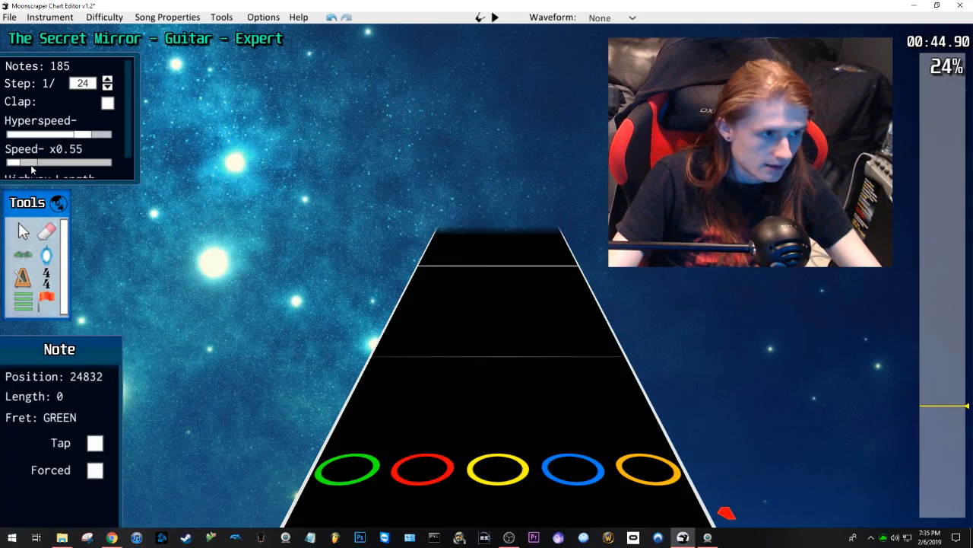
# Step: Slow playback to x0.5, play on from the blue note at 24384, set the step to 1/32 and add a blue note at 24408
pyautogui.scroll(-3, 518, 313)
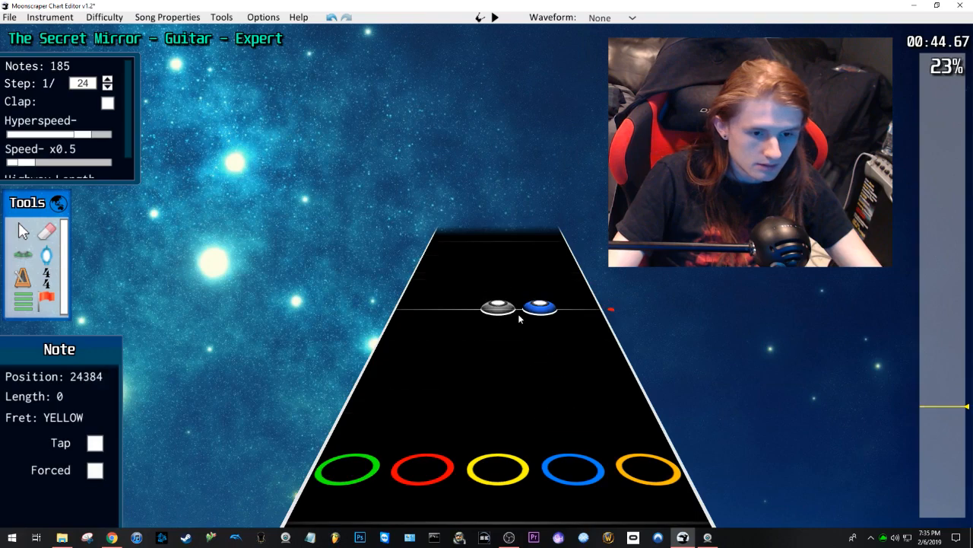
pyautogui.press('space')
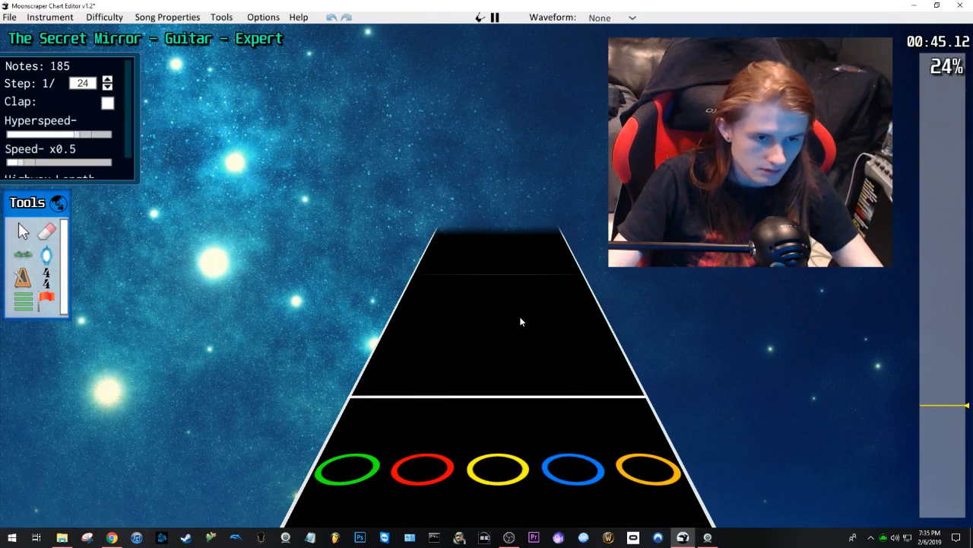
pyautogui.press('space')
pyautogui.scroll(-1, 520, 325)
pyautogui.scroll(-2, 520, 331)
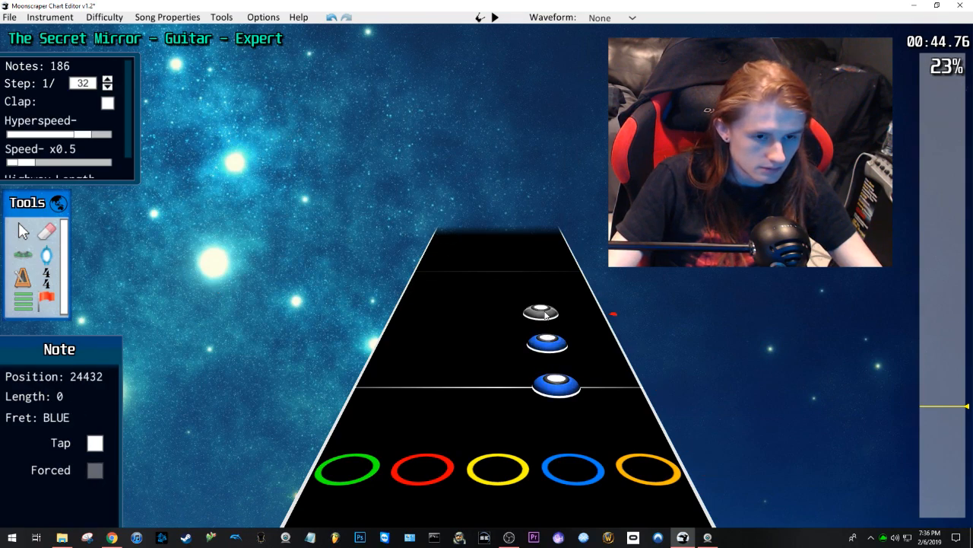
# Step: Replace the blue note at 24408 with blue notes at 24432, 24480 and 24528, checking their timing in playback
pyautogui.press('space')
pyautogui.press('space')
pyautogui.scroll(-1, 538, 310)
pyautogui.hotkey('ctrl', 'z')
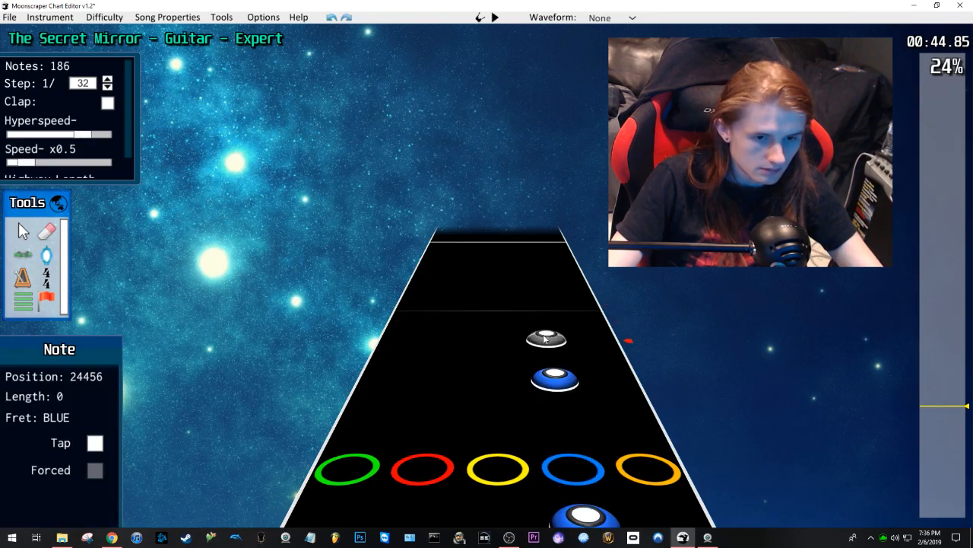
pyautogui.click(528, 272)
pyautogui.scroll(-1, 576, 308)
pyautogui.press('space')
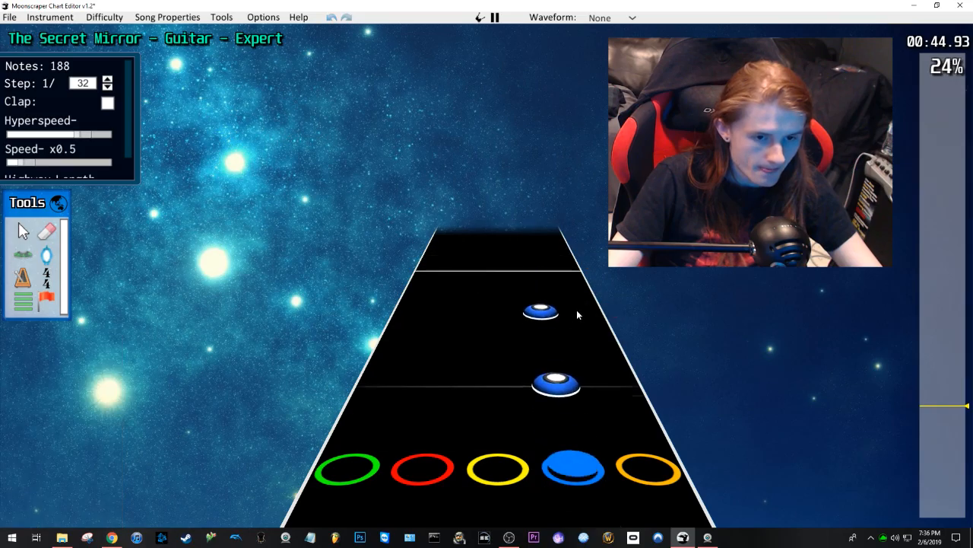
pyautogui.press('space')
# Step: Add green notes at 24576, 24624 and 24672 after the blue notes and check them in playback
pyautogui.scroll(-3, 495, 288)
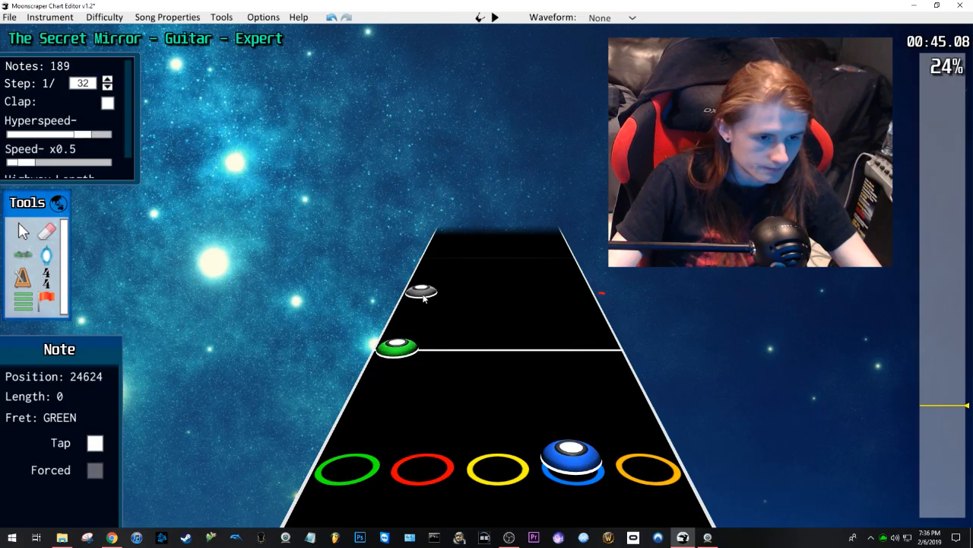
pyautogui.click(436, 257)
pyautogui.press('space')
pyautogui.press('space')
pyautogui.scroll(-3, 429, 278)
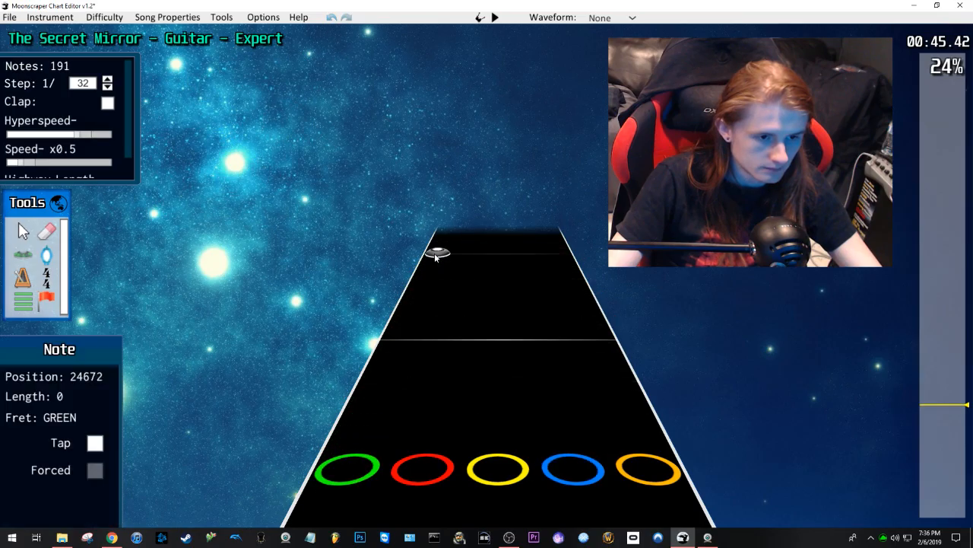
pyautogui.scroll(-2, 499, 302)
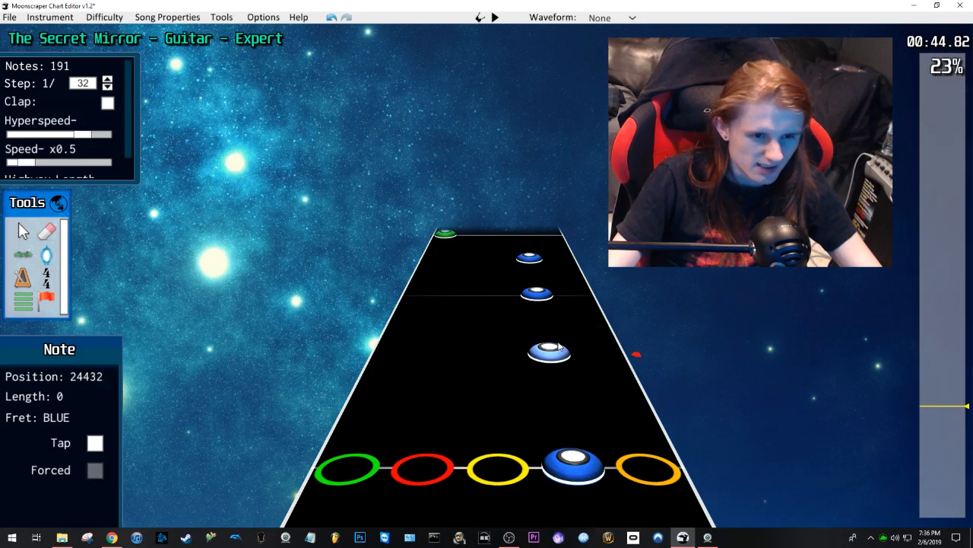
# Step: Raise the playback speed to x0.7 and play through the blue and green notes to check their timing
pyautogui.moveTo(37, 168); pyautogui.dragTo(53, 167)
pyautogui.scroll(-2, 412, 322)
pyautogui.scroll(-1, 412, 327)
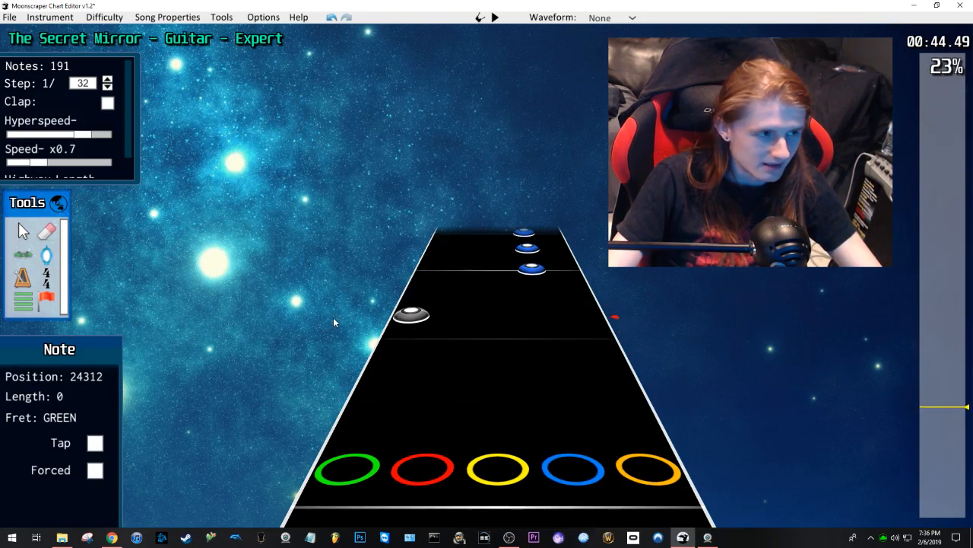
pyautogui.press('space')
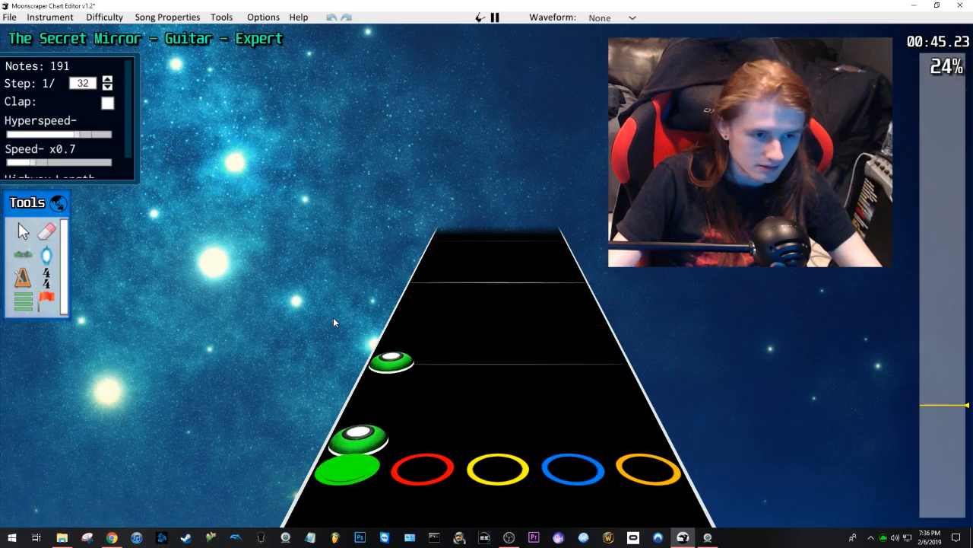
pyautogui.press('space')
pyautogui.scroll(-4, 331, 312)
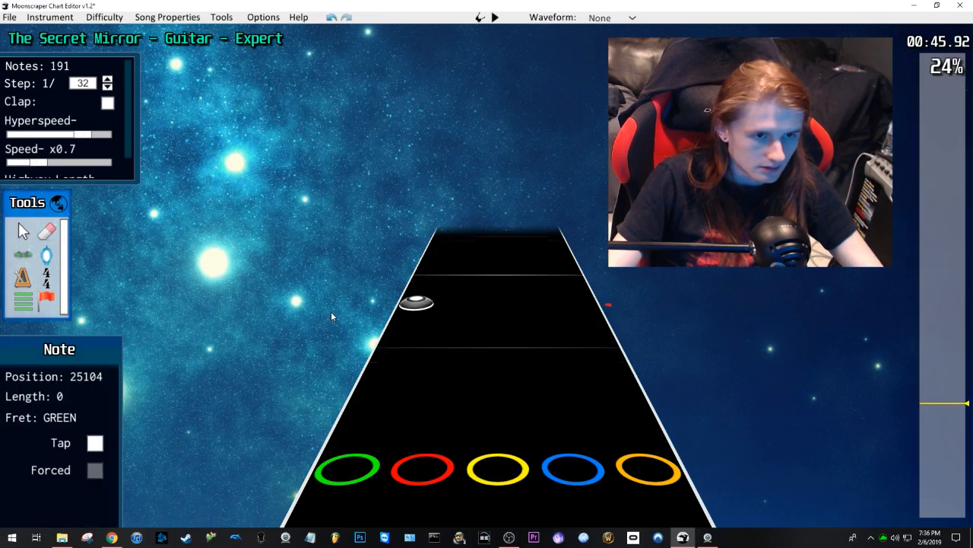
pyautogui.scroll(-5, 332, 303)
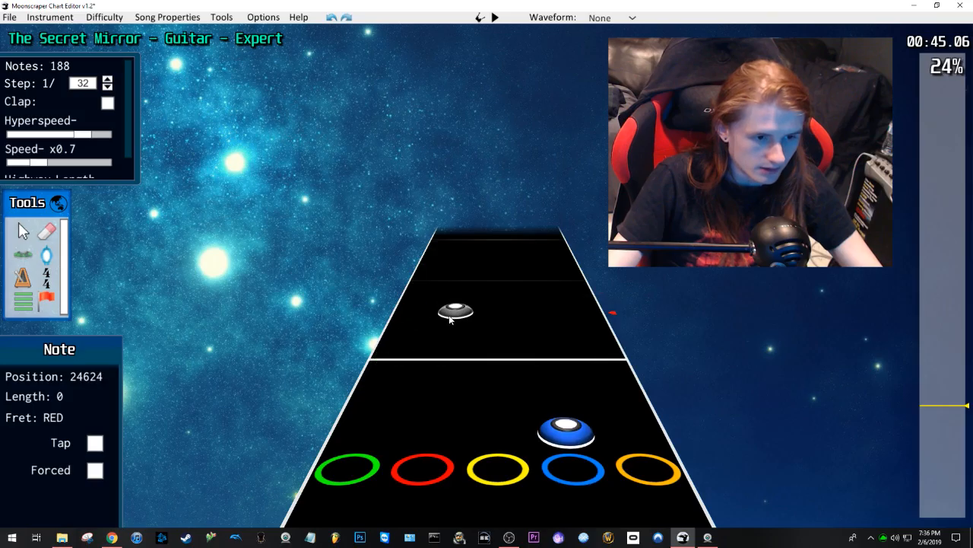
# Step: Undo the green notes and the blue notes placed after 24384, and replay the section
pyautogui.hotkey('ctrl', 'z')
pyautogui.hotkey('ctrl', 'z')
pyautogui.hotkey('ctrl', 'z')
pyautogui.scroll(-3, 450, 316)
pyautogui.press('space')
pyautogui.press('space')
# Step: Set the playback speed to x1 and replay the section from the blue note at 24384 to hear the rhythm
pyautogui.click(50, 162)
pyautogui.moveTo(56, 165); pyautogui.dragTo(60, 163)
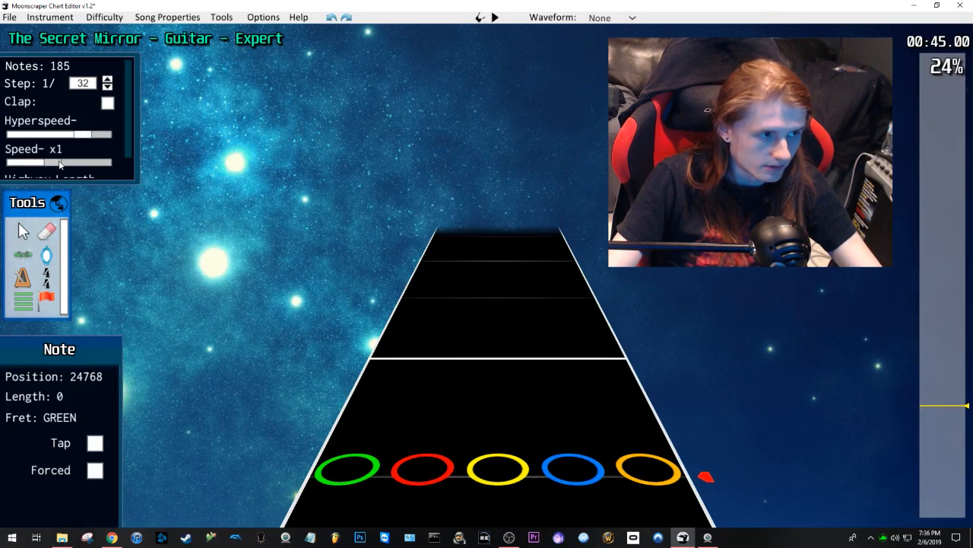
pyautogui.scroll(-5, 532, 325)
pyautogui.press('space')
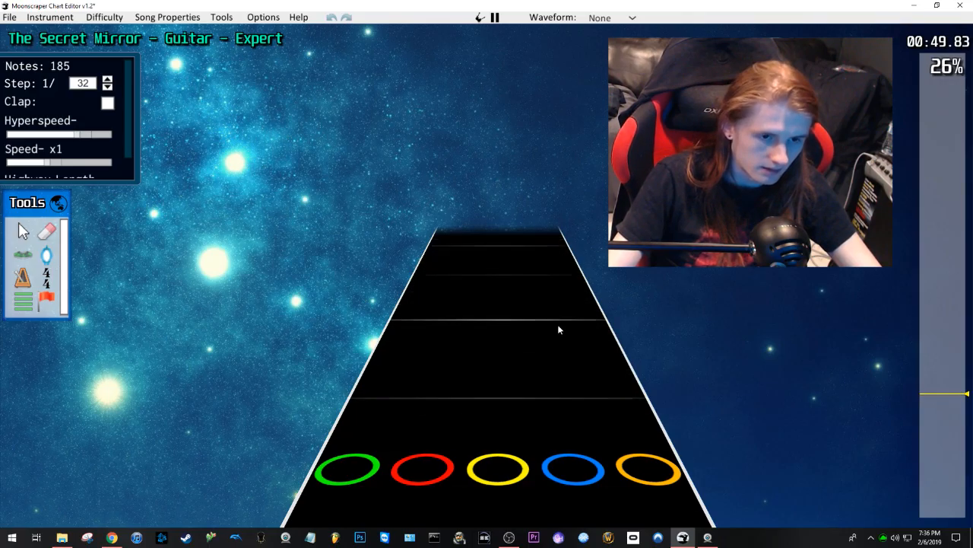
pyautogui.press('space')
pyautogui.click(930, 411)
pyautogui.moveTo(931, 414); pyautogui.dragTo(930, 419)
pyautogui.moveTo(931, 421)
pyautogui.mouseDown()
pyautogui.moveTo(932, 435)
pyautogui.moveTo(936, 408)
pyautogui.mouseUp()
pyautogui.press('space')
pyautogui.press('space')
pyautogui.scroll(-1, 534, 326)
# Step: Add blue notes at 24480, 24528 and 24576 and check their timing in playback
pyautogui.click(555, 373)
pyautogui.click(544, 308)
pyautogui.scroll(-1, 544, 308)
pyautogui.scroll(3, 566, 320)
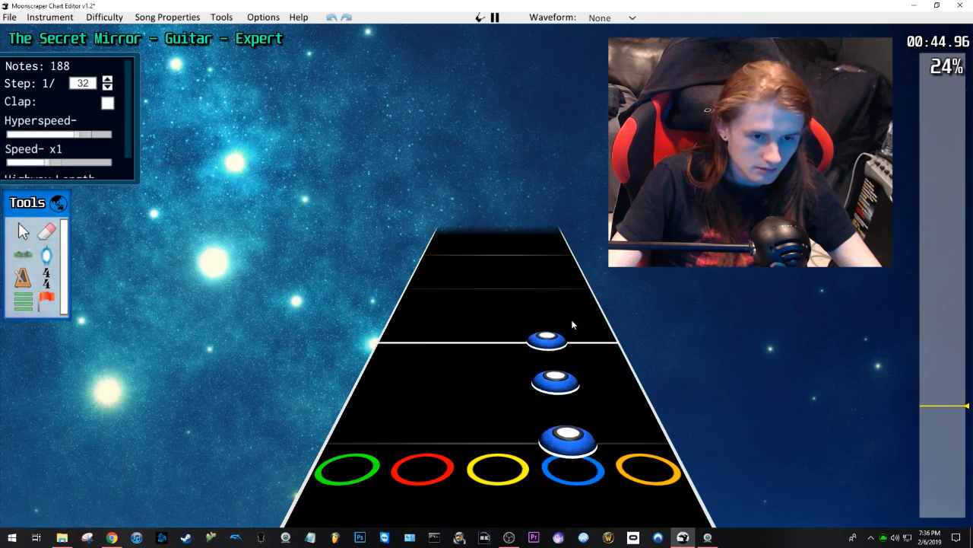
pyautogui.scroll(-2, 566, 324)
pyautogui.press('space')
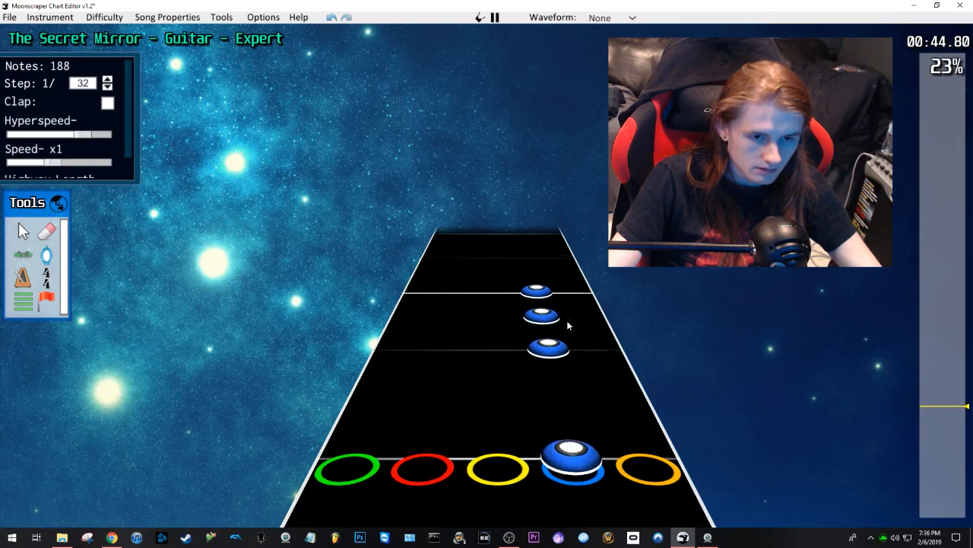
pyautogui.press('space')
# Step: Change the note at 24576 to green, add a red note at 24624 and a yellow note at 24672, and play them back
pyautogui.scroll(-4, 564, 322)
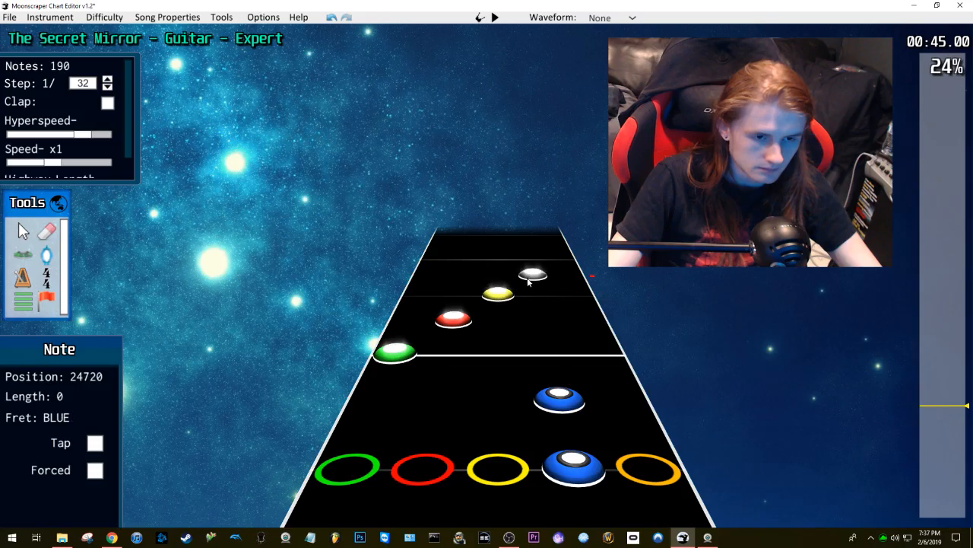
pyautogui.press('space')
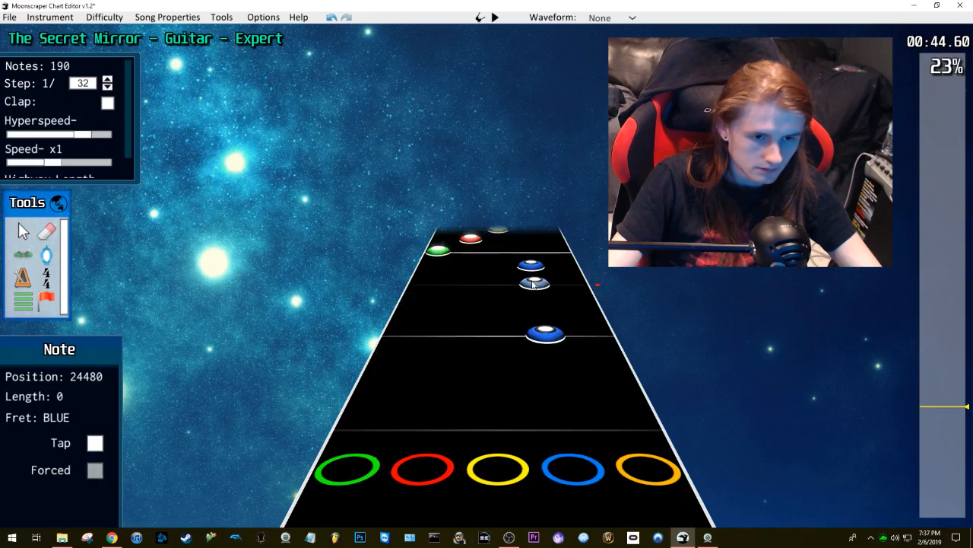
pyautogui.press('space')
# Step: Continue the run with a red note at 24720 and a blue note at 24768
pyautogui.scroll(-20, 532, 281)
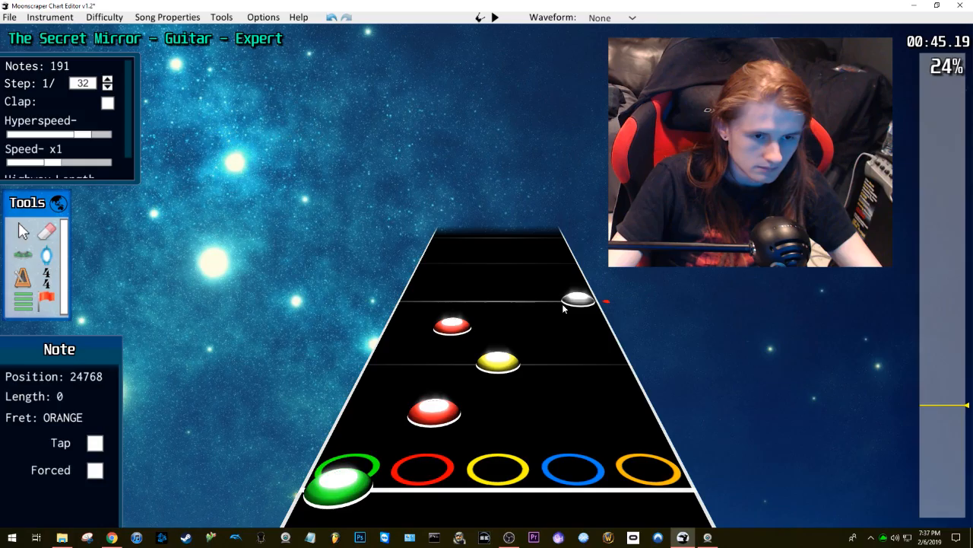
pyautogui.click(541, 301)
pyautogui.scroll(-8, 545, 319)
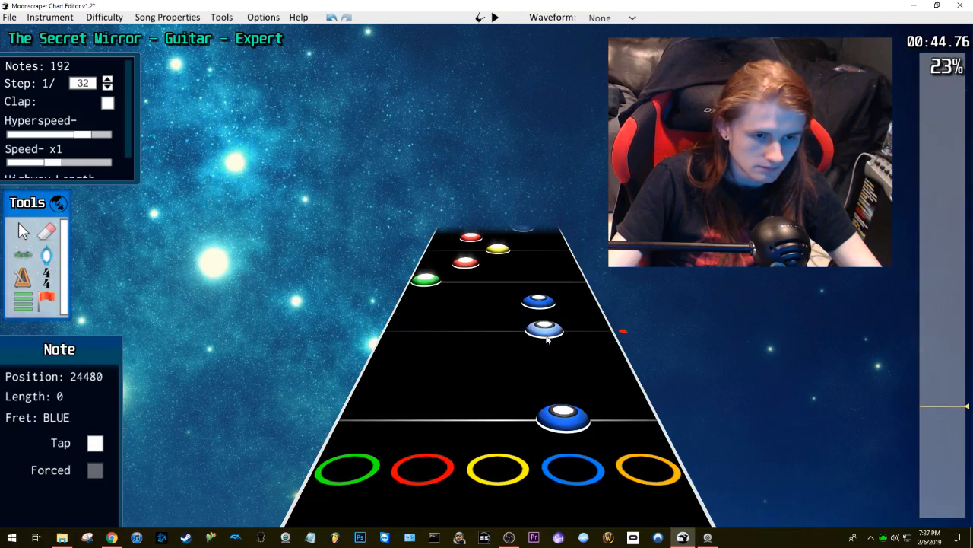
pyautogui.scroll(3, 482, 312)
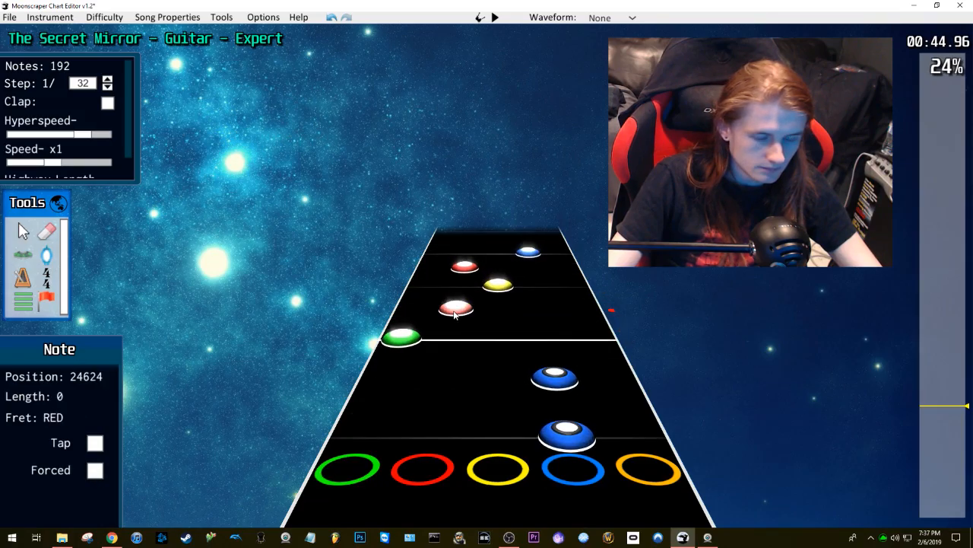
# Step: Repeat the run with blue notes at 24864 and 24912, green at 24960, red at 25008, yellow at 25056, red at 25104 and blue at 25152
pyautogui.scroll(10, 502, 308)
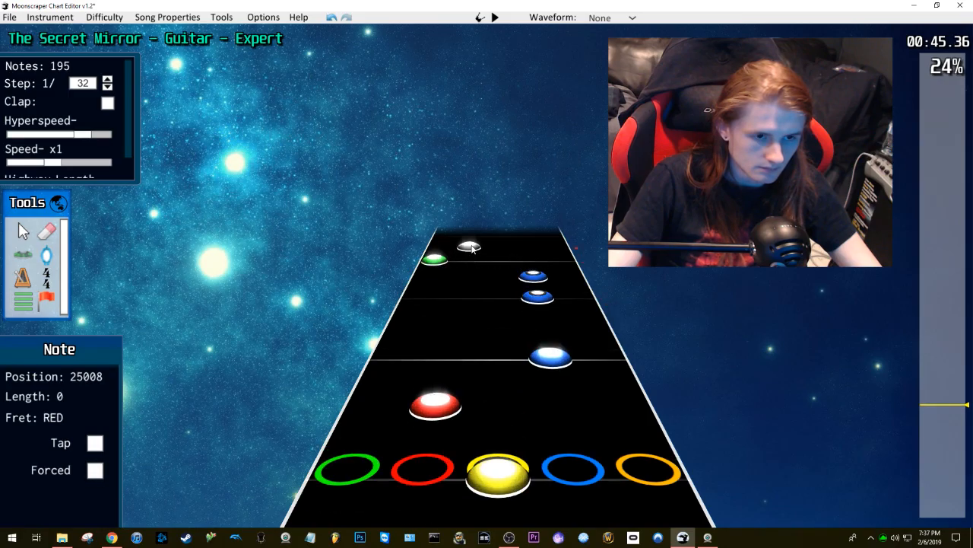
pyautogui.scroll(3, 495, 247)
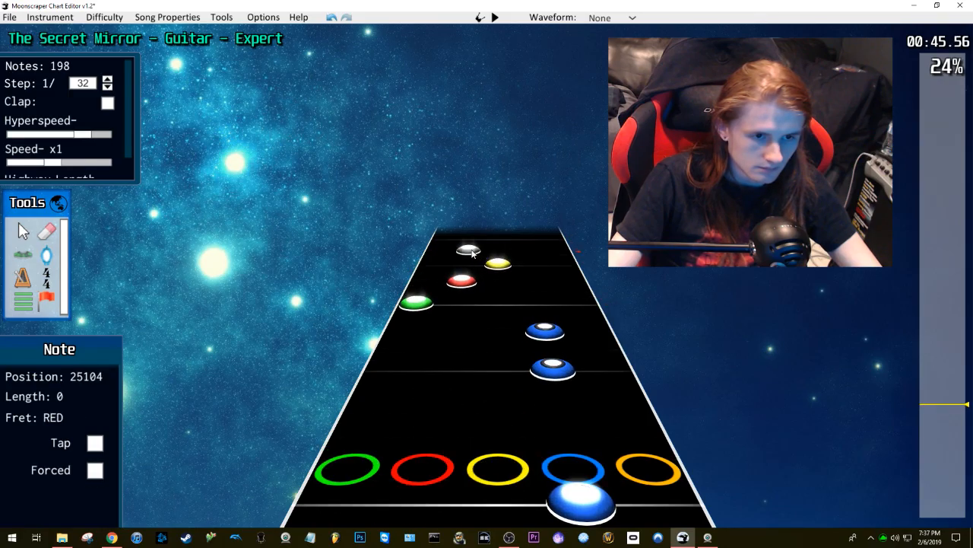
pyautogui.scroll(-15, 515, 349)
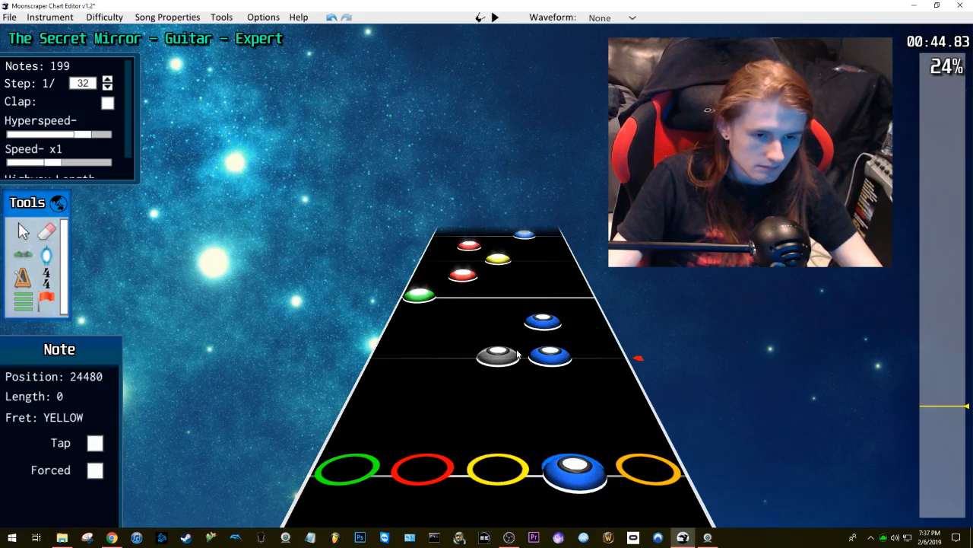
# Step: Play both runs from about 00:44.83 and listen on to about 00:46.95 for the following notes
pyautogui.press('space')
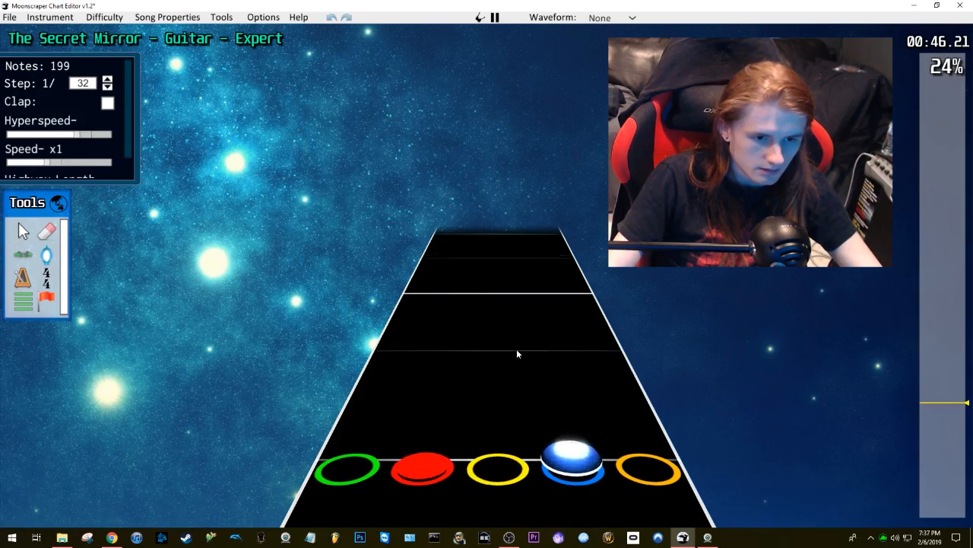
pyautogui.press('space')
pyautogui.scroll(-20, 532, 319)
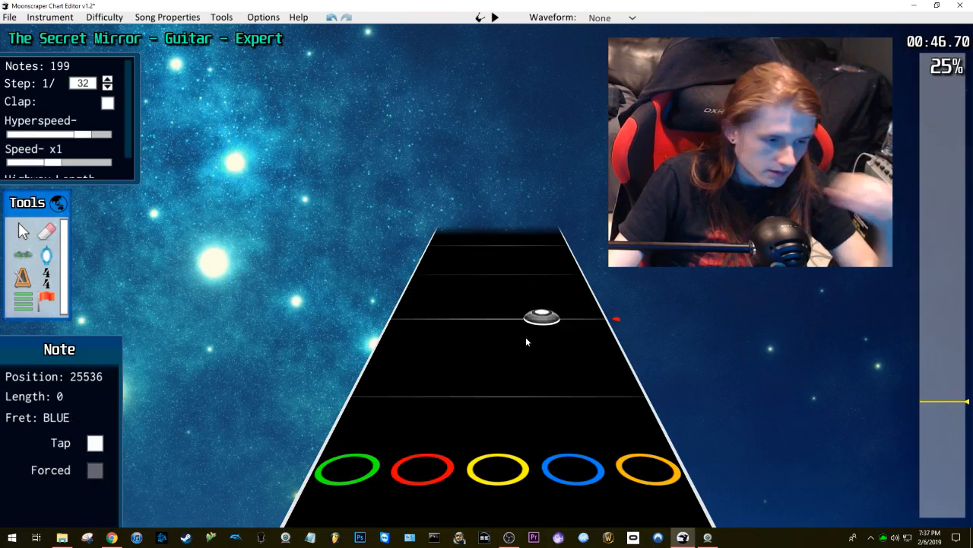
pyautogui.scroll(-20, 564, 290)
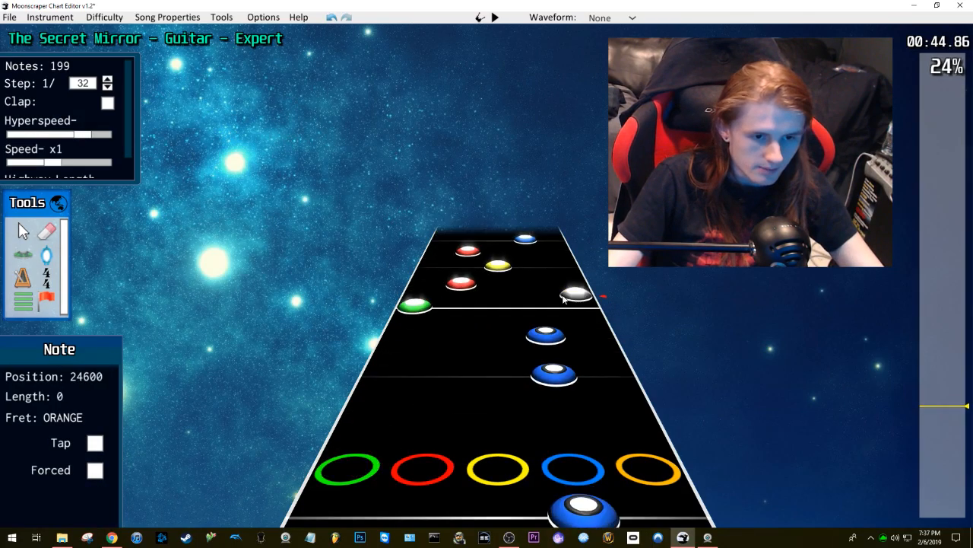
pyautogui.press('space')
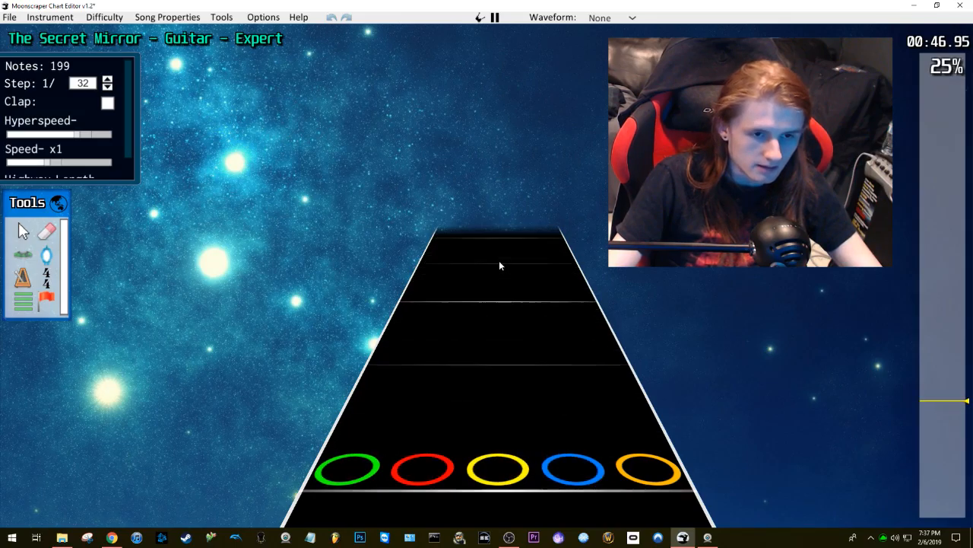
pyautogui.press('space')
# Step: Add blue notes at 25248 and 25296, green at 25344, red at 25392, yellow at 25440 and red at 25488, and play them back
pyautogui.scroll(-19, 545, 298)
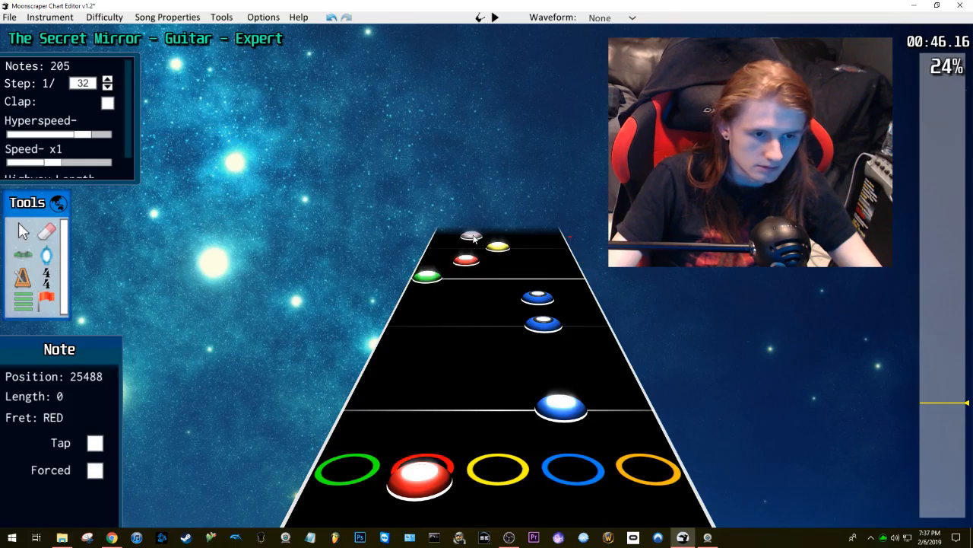
pyautogui.press('space')
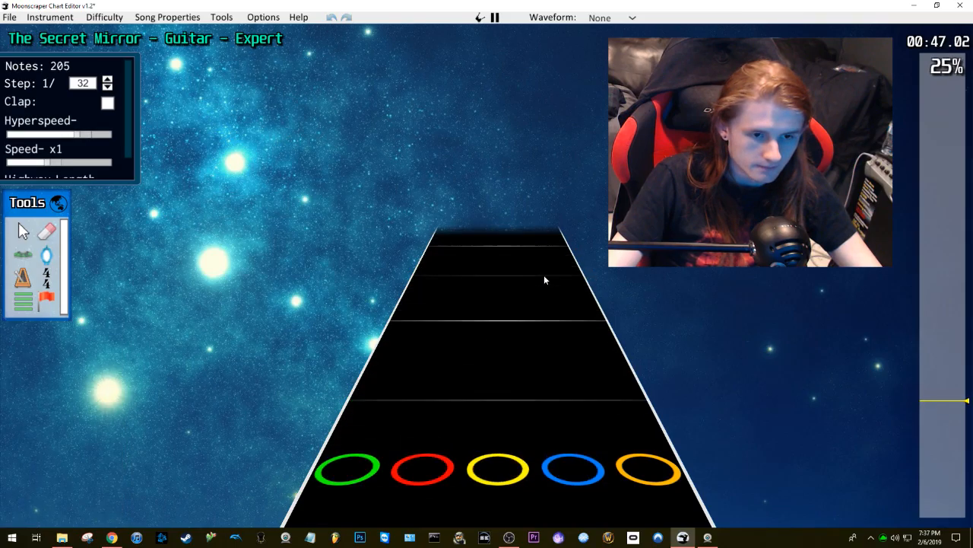
pyautogui.press('space')
# Step: Add an orange note at 25536 and two more at 25632 and 25680, and check the run in playback
pyautogui.scroll(8, 543, 274)
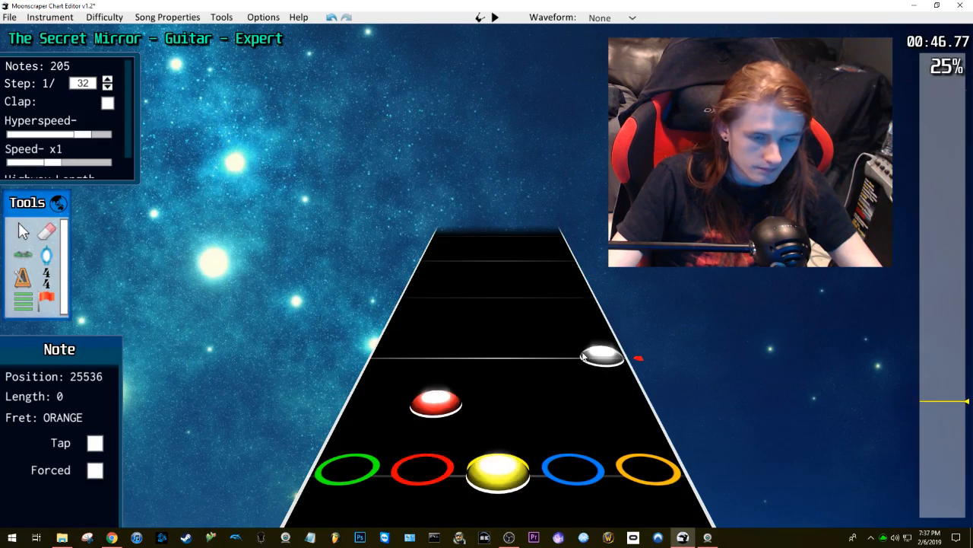
pyautogui.click(573, 279)
pyautogui.scroll(-6, 556, 340)
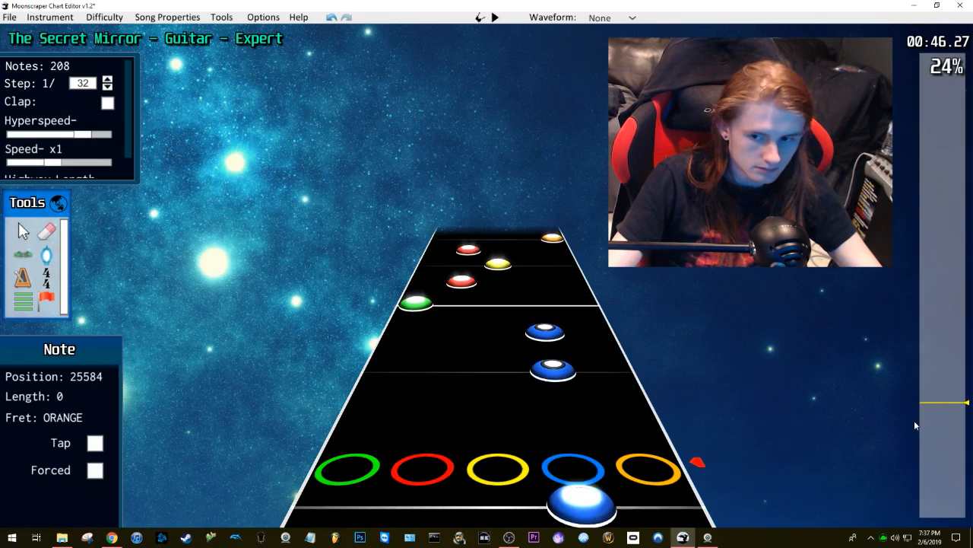
pyautogui.press('space')
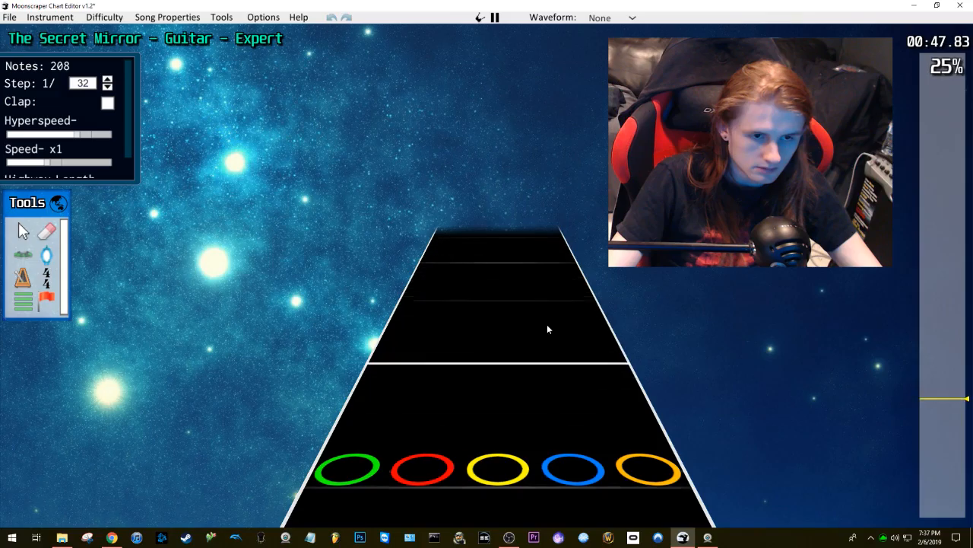
pyautogui.press('space')
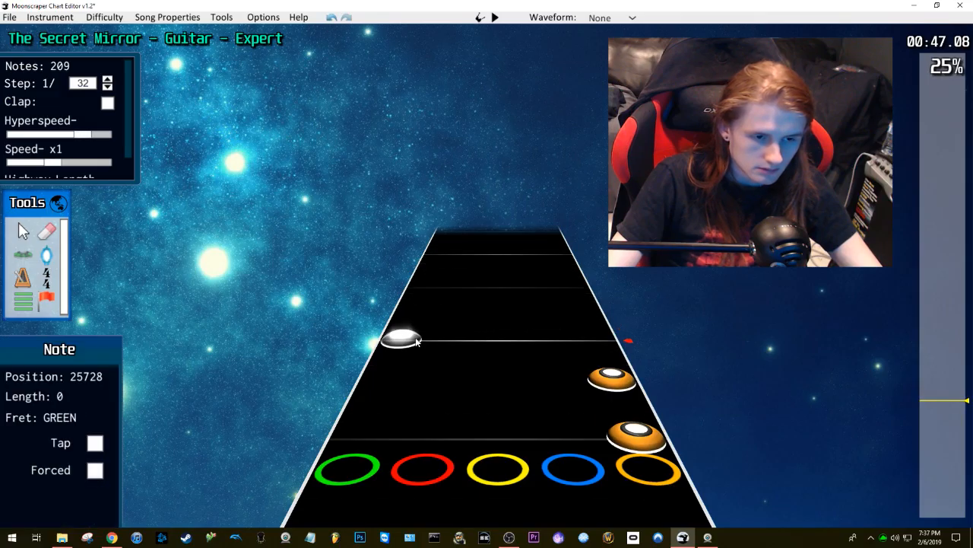
# Step: Start the next run with a green note at 25728, red at 25776, yellow at 25824 and blue at 25872
pyautogui.click(416, 342)
pyautogui.scroll(1, 416, 341)
pyautogui.click(416, 342)
pyautogui.hotkey('ctrl', 'z')
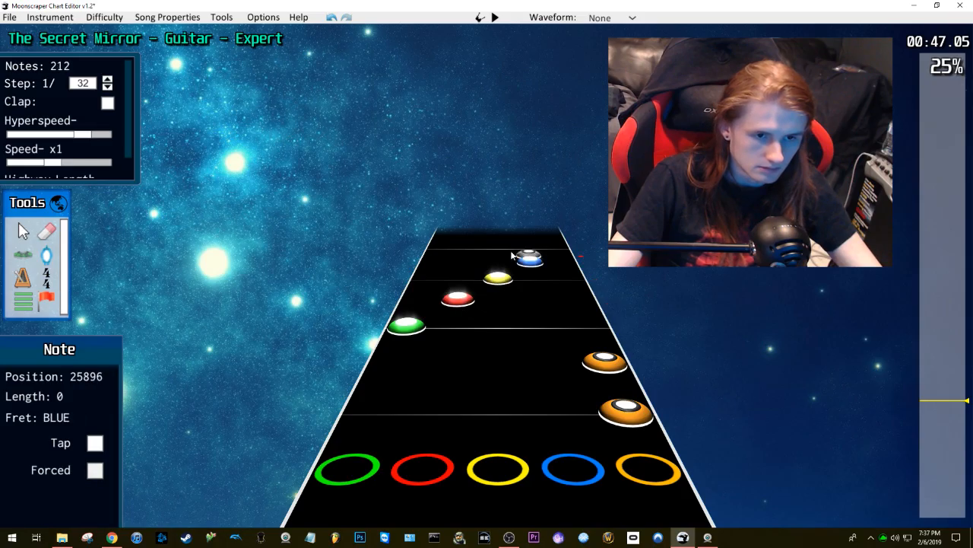
# Step: Add red notes at 25920, 26016, 26064 and 26112, playing the section between placements to check the run
pyautogui.click(467, 254)
pyautogui.press('space')
pyautogui.press('space')
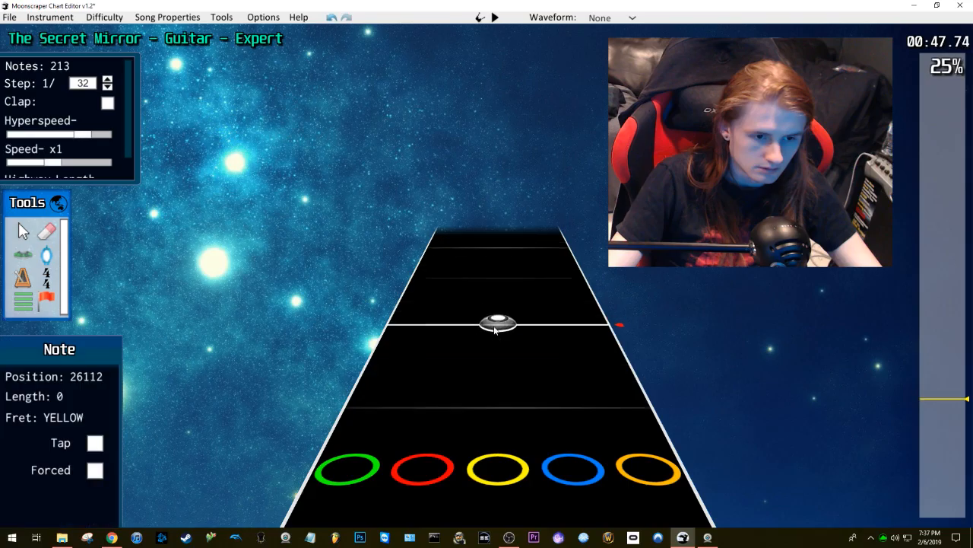
pyautogui.scroll(-6, 494, 329)
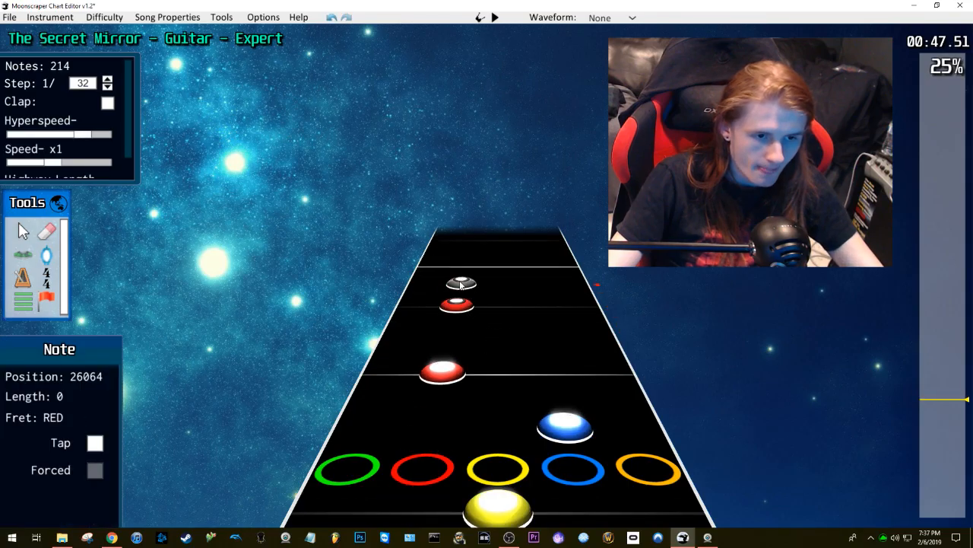
pyautogui.press('space')
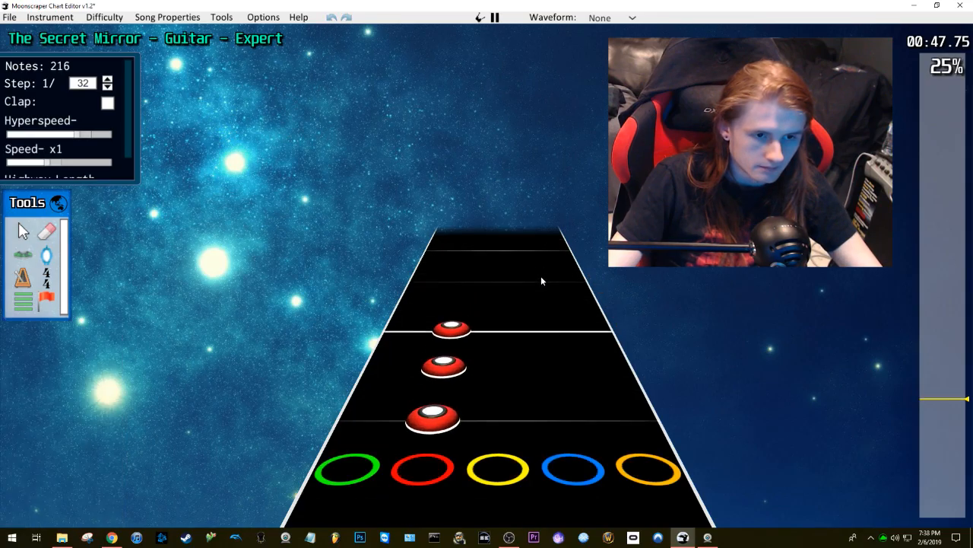
pyautogui.press('space')
pyautogui.scroll(-10, 530, 291)
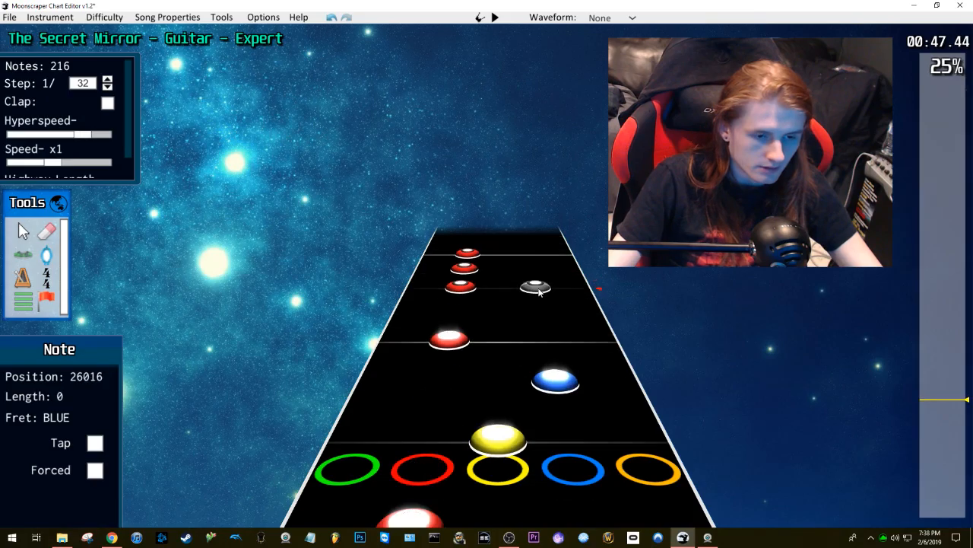
pyautogui.press('space')
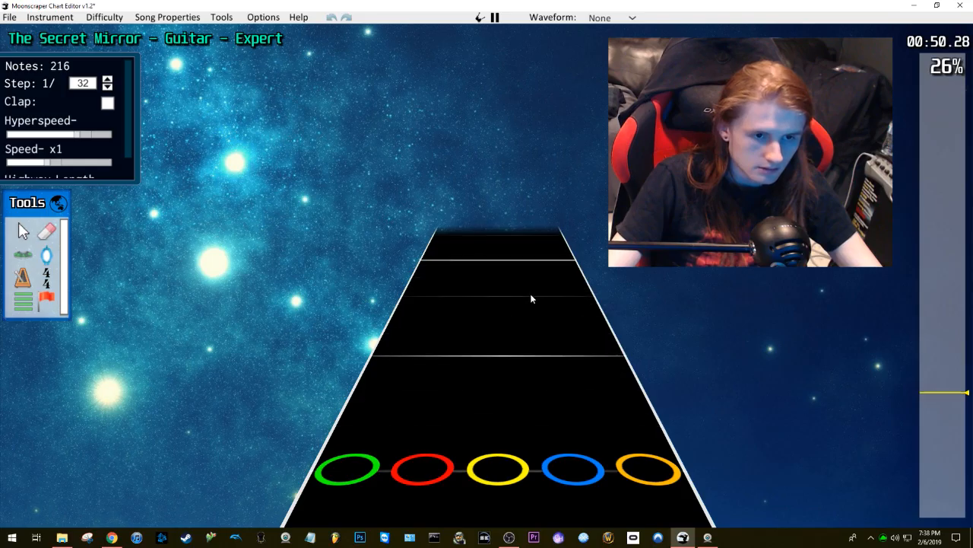
pyautogui.press('space')
# Step: Replay the runs from about 00:45.76 and listen for the notes following the red note at 26112
pyautogui.moveTo(934, 395); pyautogui.dragTo(926, 401)
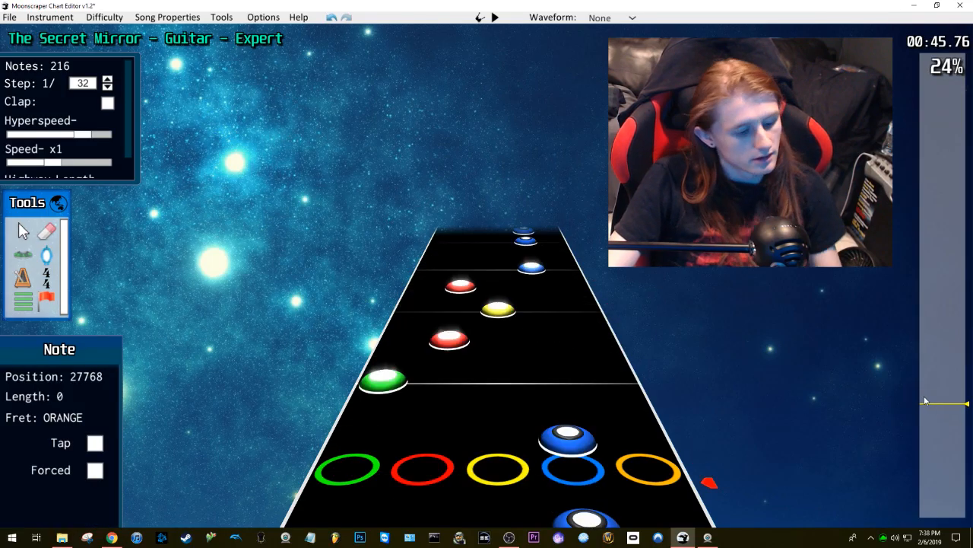
pyautogui.press('space')
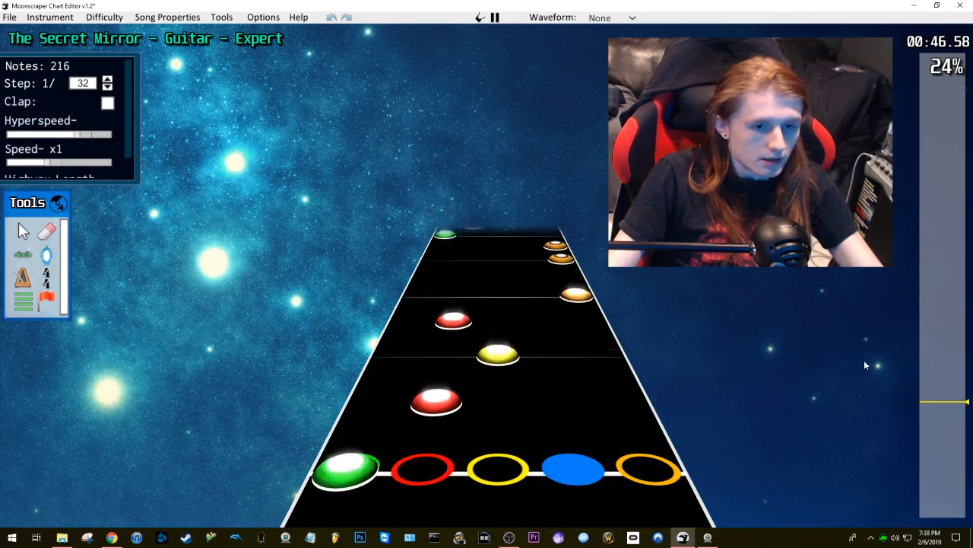
pyautogui.press('space')
pyautogui.scroll(-3, 496, 330)
pyautogui.press('space')
pyautogui.press('space')
pyautogui.scroll(-1, 487, 329)
pyautogui.scroll(2, 483, 329)
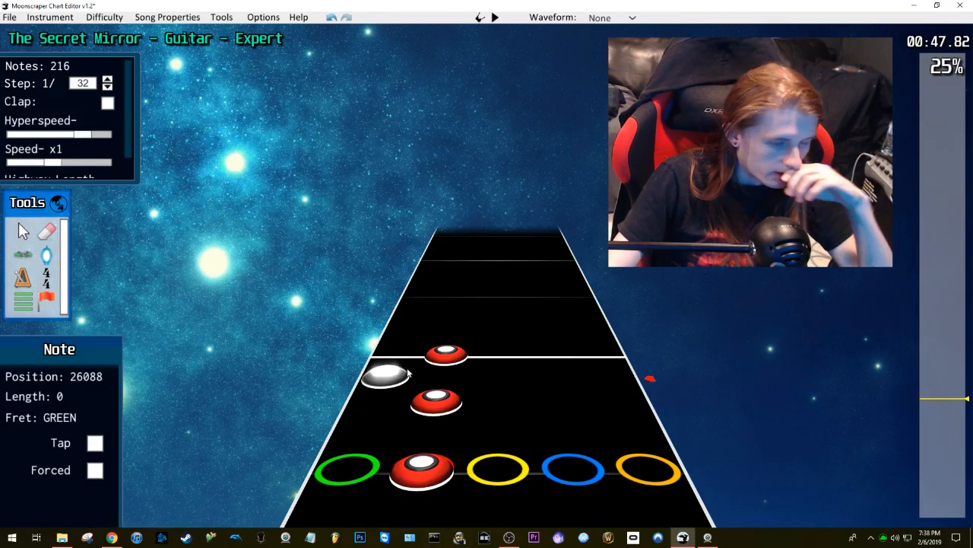
# Step: Add red notes at 26208, 26256 and 26304, and play the red run back
pyautogui.scroll(1, 468, 303)
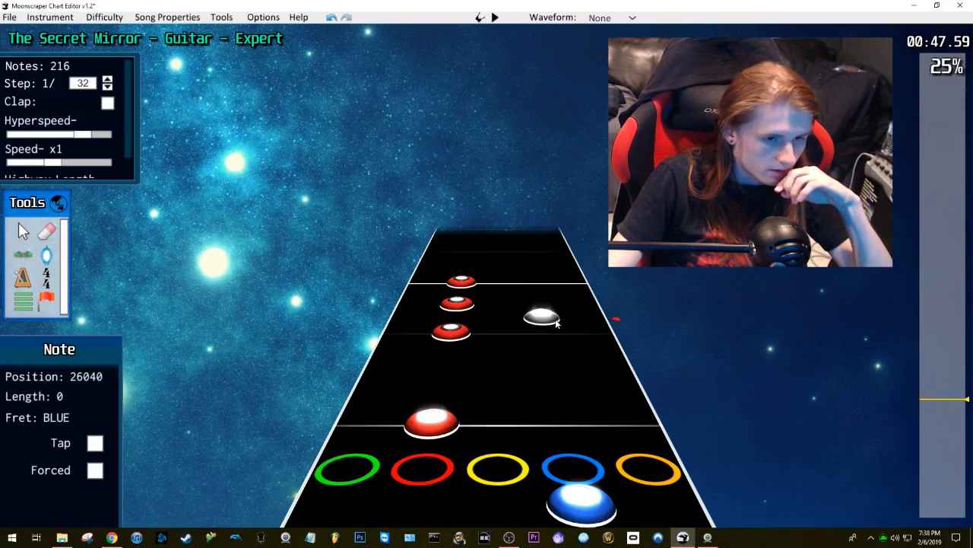
pyautogui.scroll(-1, 481, 299)
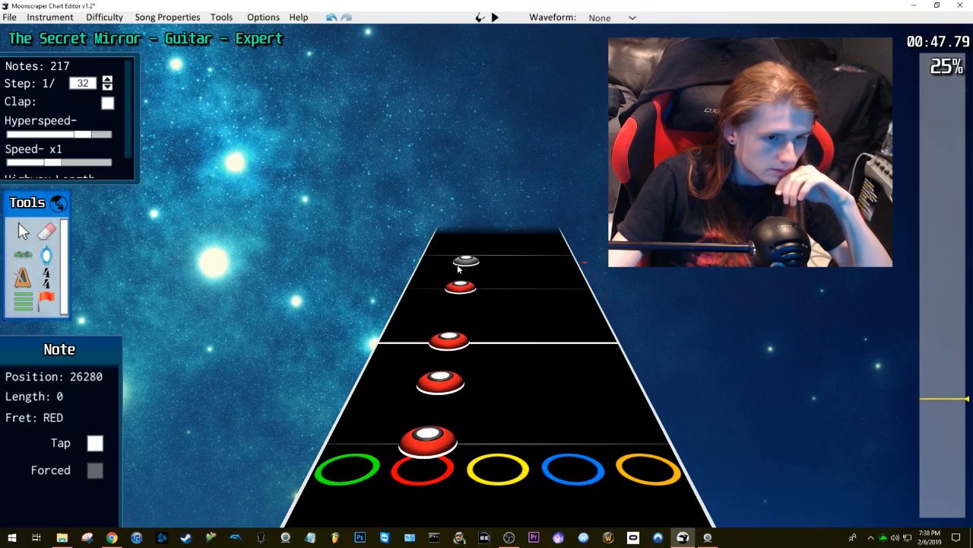
pyautogui.press('space')
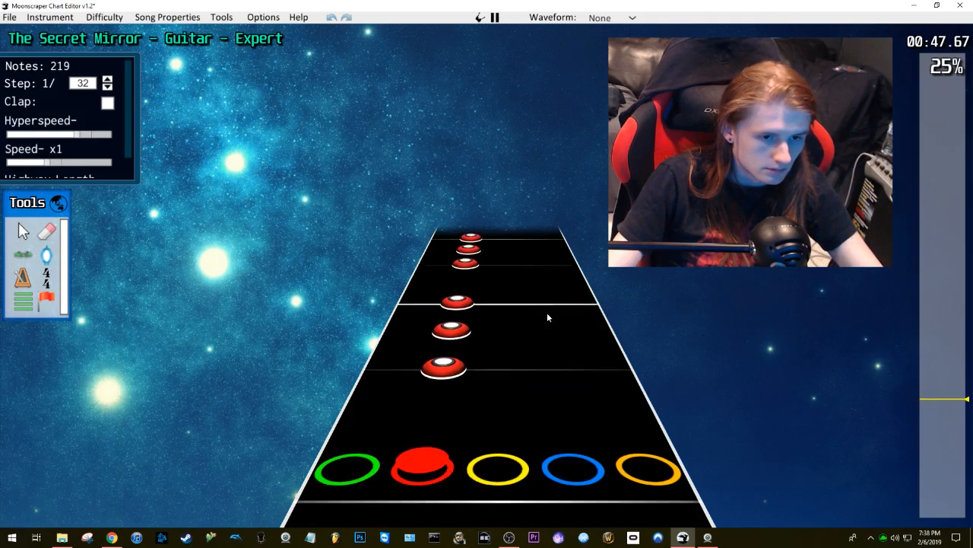
pyautogui.press('space')
# Step: Slow the playback speed to x0.6 and listen to the red run for a missing note around 26160
pyautogui.scroll(4, 533, 312)
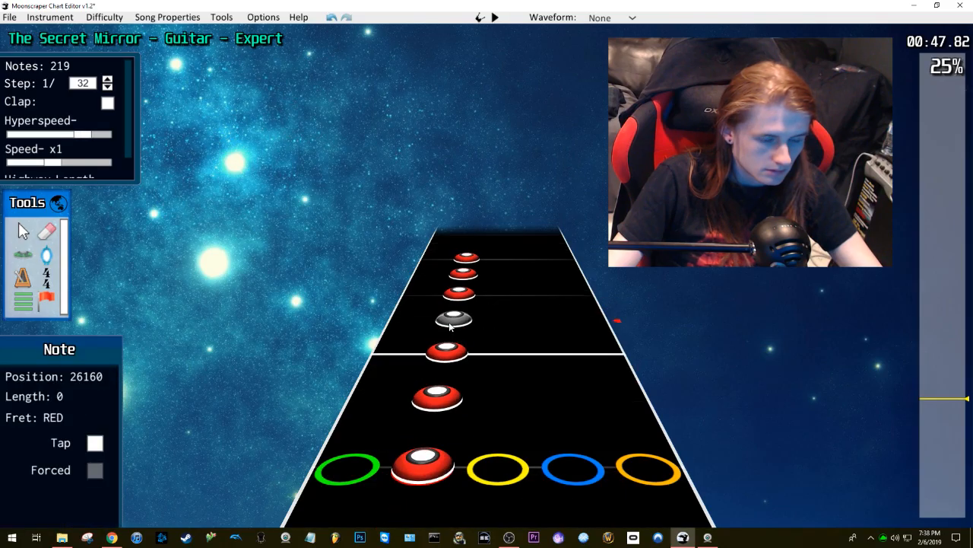
pyautogui.scroll(1, 451, 325)
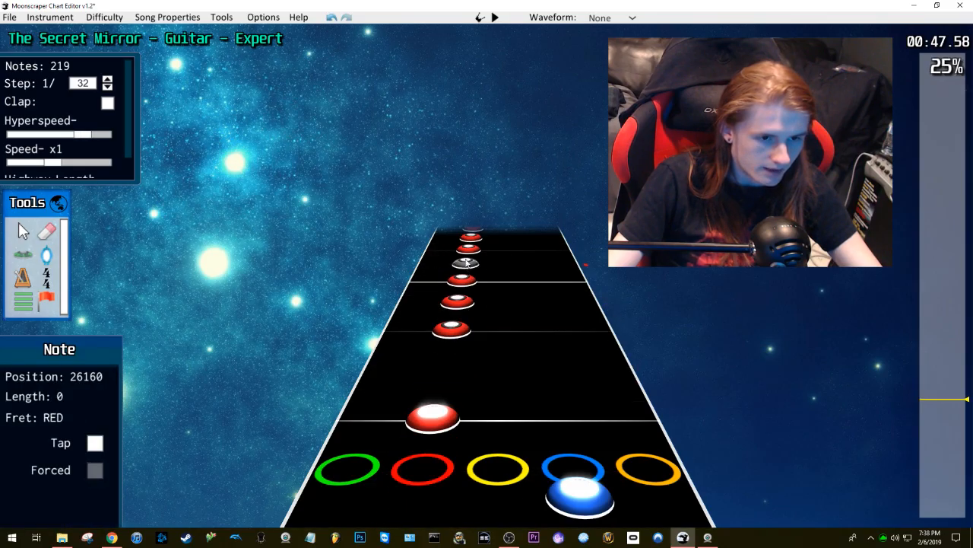
pyautogui.moveTo(31, 160); pyautogui.dragTo(23, 161)
pyautogui.press('space')
pyautogui.press('space')
pyautogui.scroll(2, 473, 303)
pyautogui.scroll(3, 465, 293)
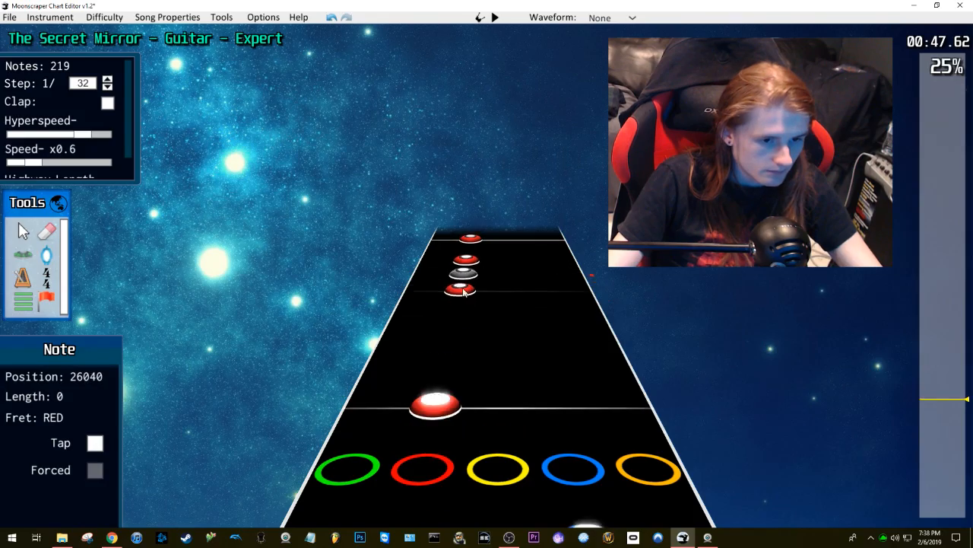
pyautogui.press('space')
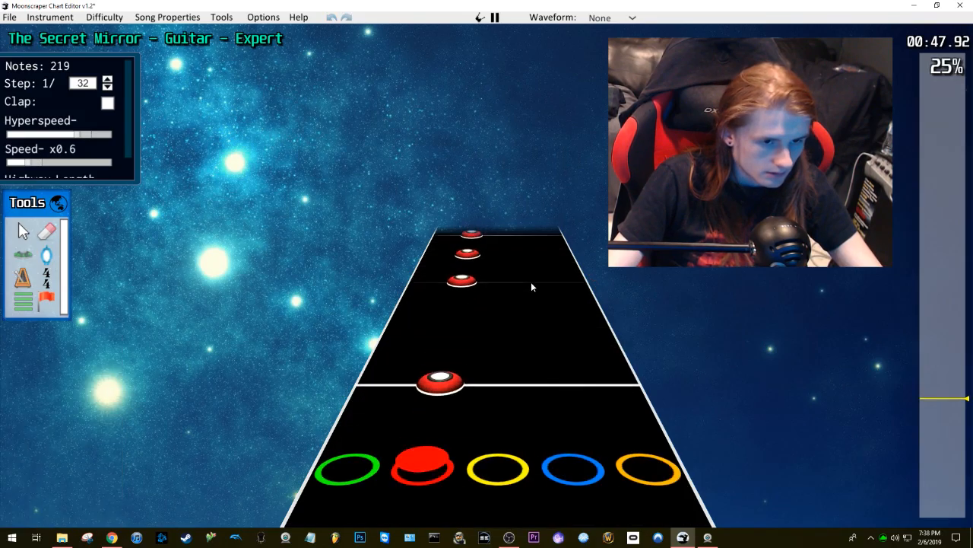
pyautogui.press('space')
pyautogui.scroll(3, 471, 327)
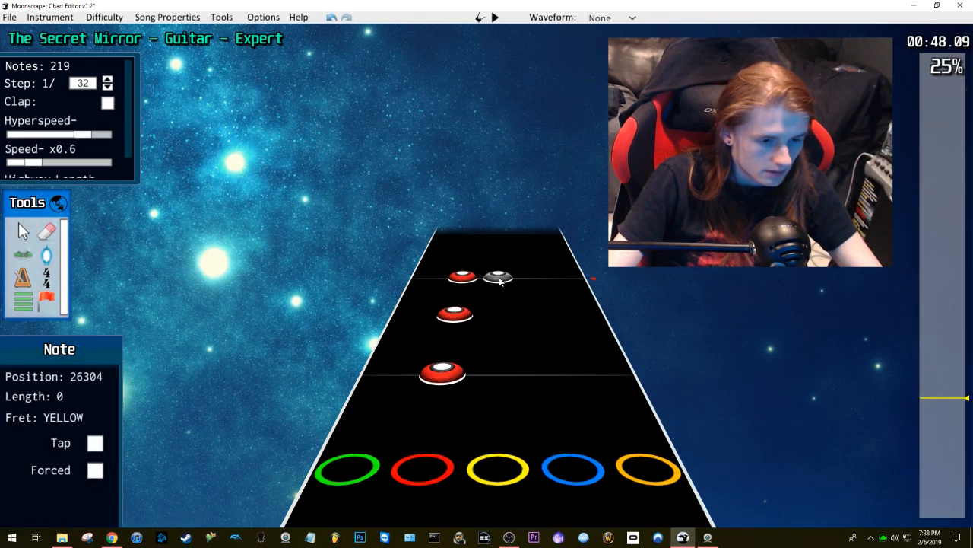
# Step: Add a red note at 26160 and play the run back at the slowed speed
pyautogui.click(447, 356)
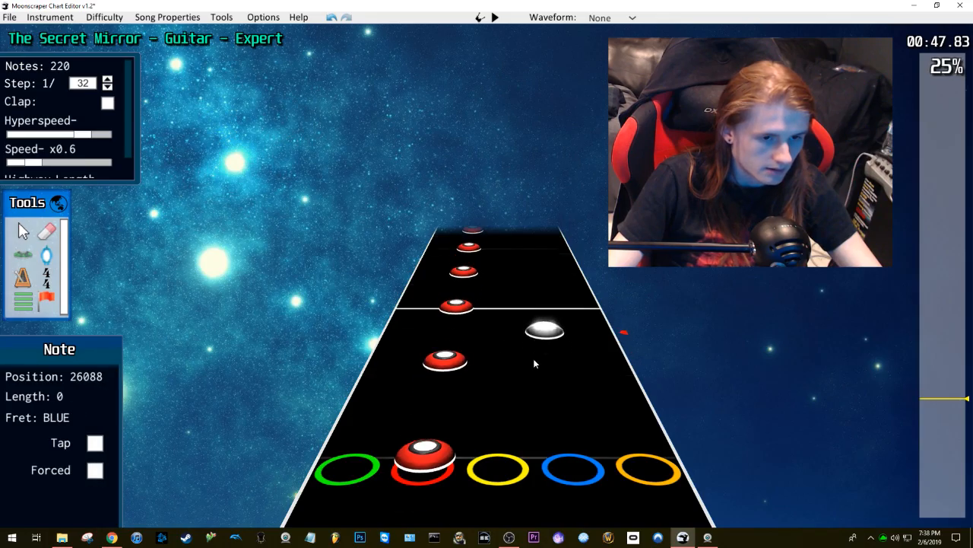
pyautogui.press('space')
pyautogui.press('space')
pyautogui.scroll(3, 518, 342)
# Step: Set the playback speed to x1 and play the red run from about 00:47.72
pyautogui.moveTo(37, 162); pyautogui.dragTo(55, 168)
pyautogui.scroll(1, 480, 287)
pyautogui.scroll(15, 479, 289)
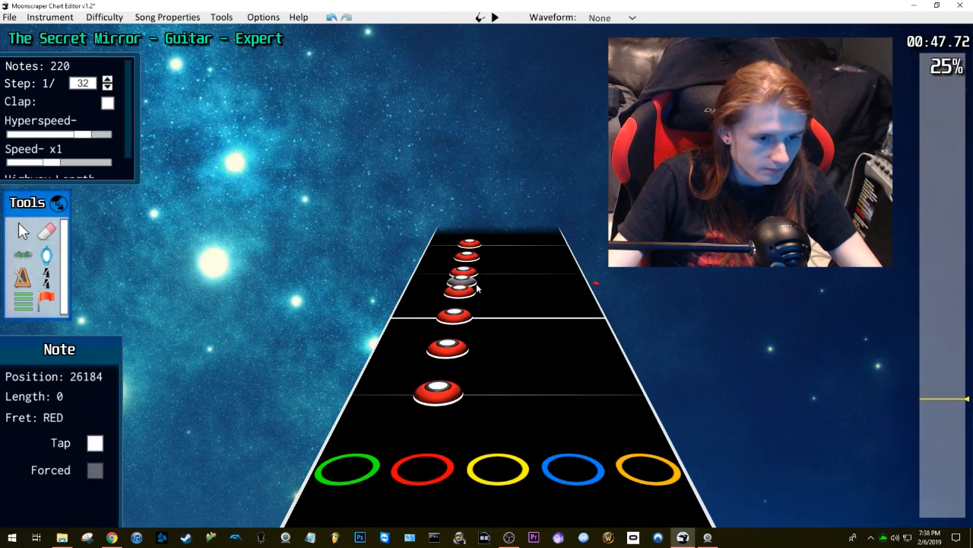
pyautogui.press('space')
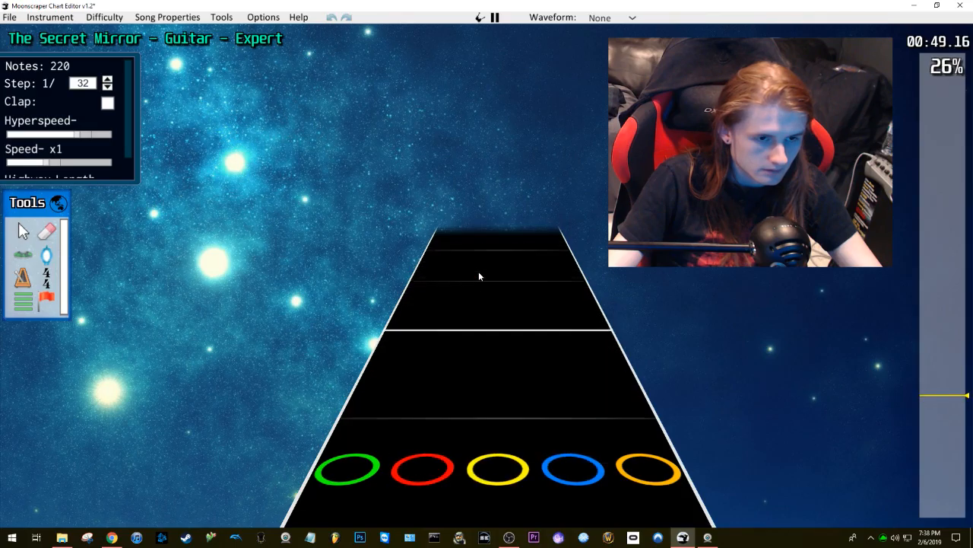
pyautogui.press('space')
# Step: Sustain the blue notes at 24768 and 25152 up to the blue note that follows each
pyautogui.scroll(-4, 479, 272)
pyautogui.click(927, 404)
pyautogui.moveTo(927, 403); pyautogui.dragTo(924, 403)
pyautogui.scroll(5, 549, 341)
pyautogui.scroll(-4, 565, 372)
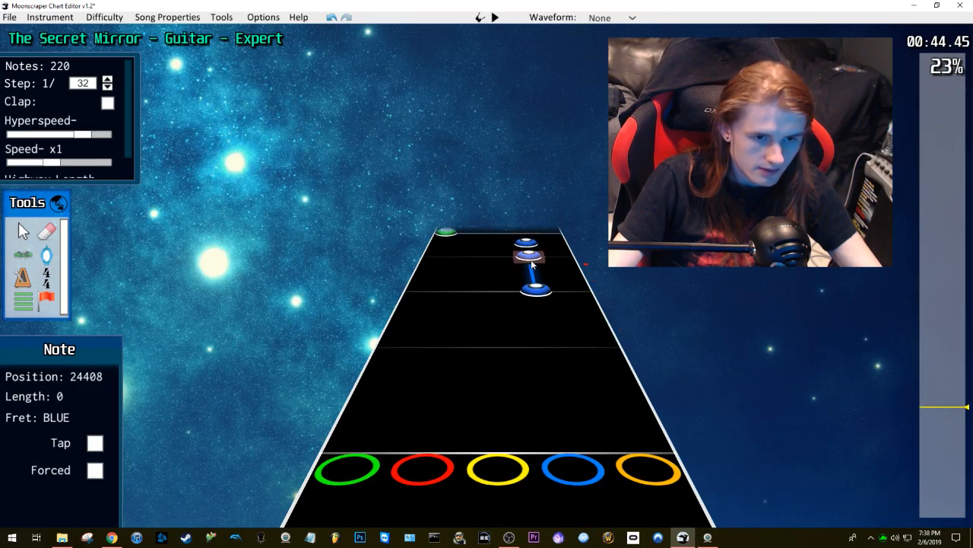
pyautogui.scroll(2, 539, 271)
pyautogui.press('j')
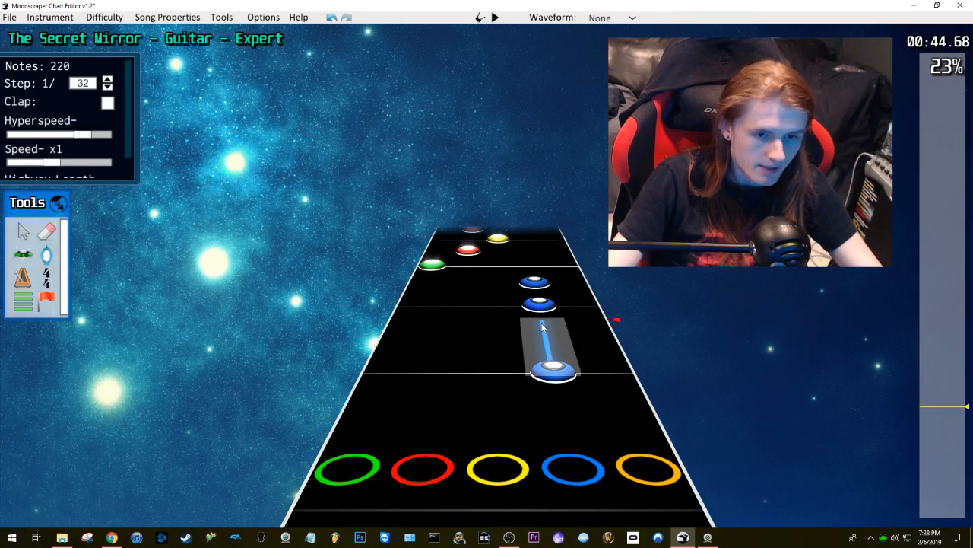
pyautogui.scroll(3, 589, 344)
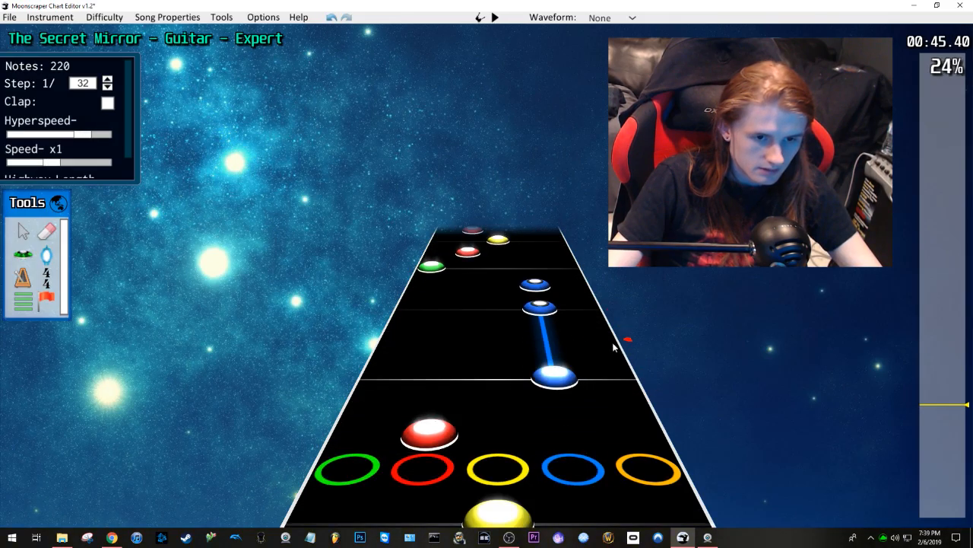
pyautogui.scroll(1, 565, 331)
pyautogui.scroll(2, 545, 321)
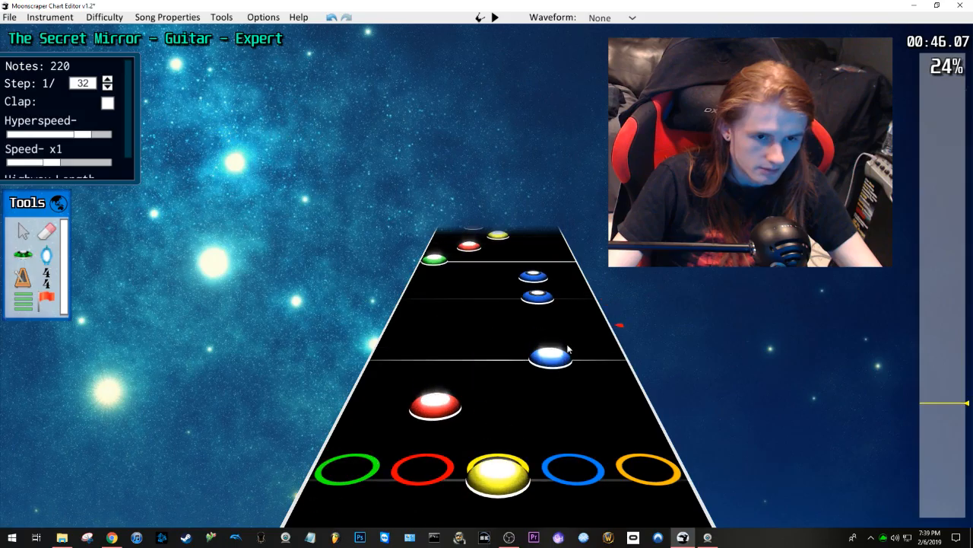
# Step: Play the blue sustains back, extend the orange note at 25536 into a sustain, and listen on through the red run
pyautogui.press('space')
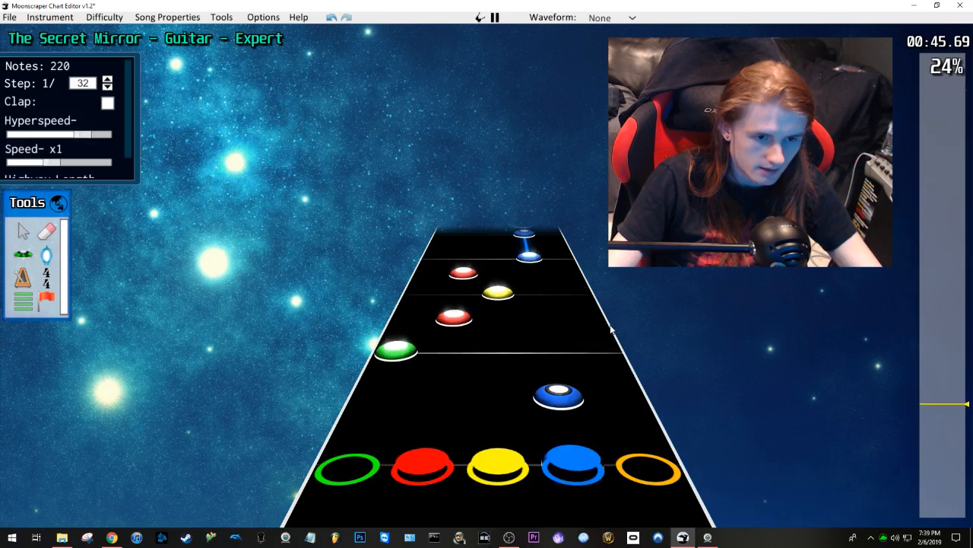
pyautogui.press('space')
pyautogui.scroll(-1, 611, 335)
pyautogui.moveTo(620, 393); pyautogui.dragTo(591, 324)
pyautogui.press('space')
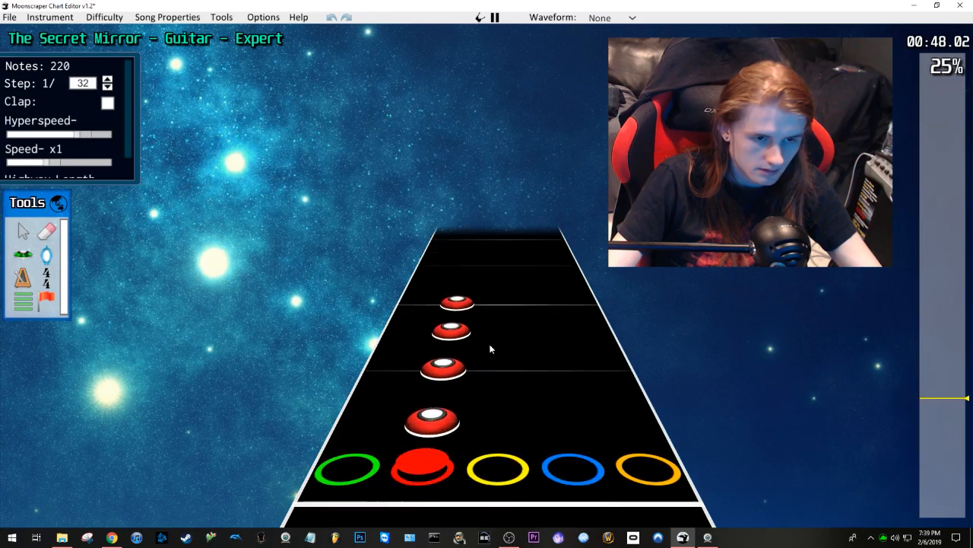
pyautogui.press('space')
# Step: Sustain the red note at 25920 up to the red note at 26016 and check it in playback
pyautogui.scroll(-1, 468, 333)
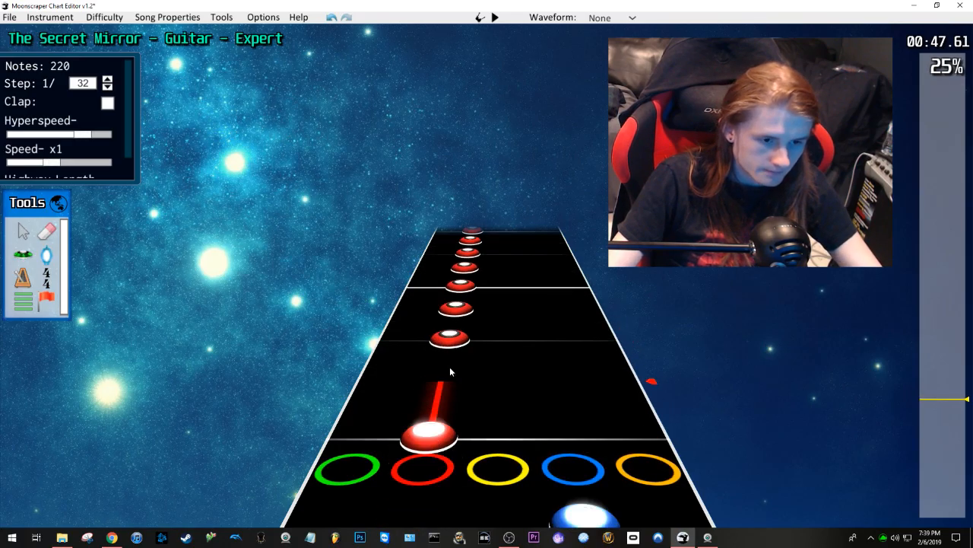
pyautogui.press('space')
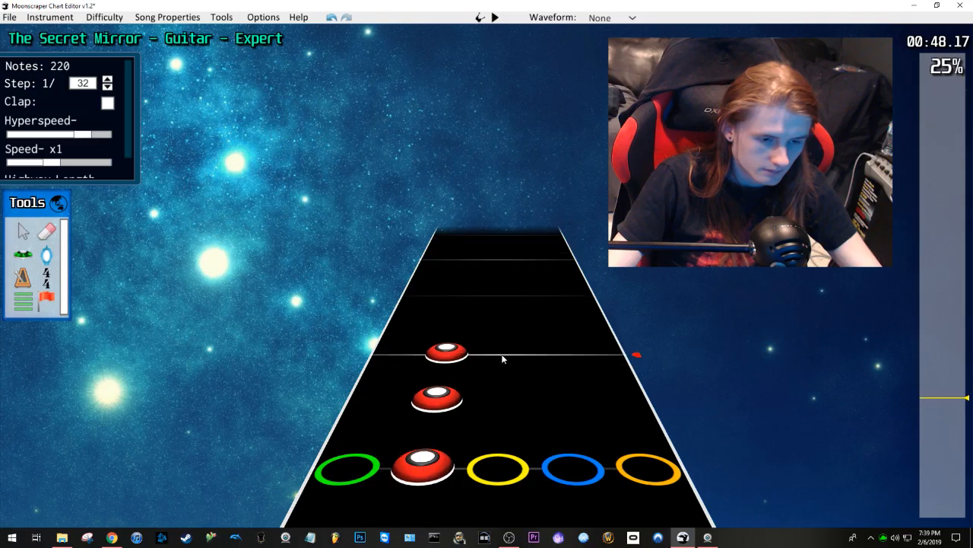
pyautogui.press('space')
pyautogui.scroll(-4, 496, 353)
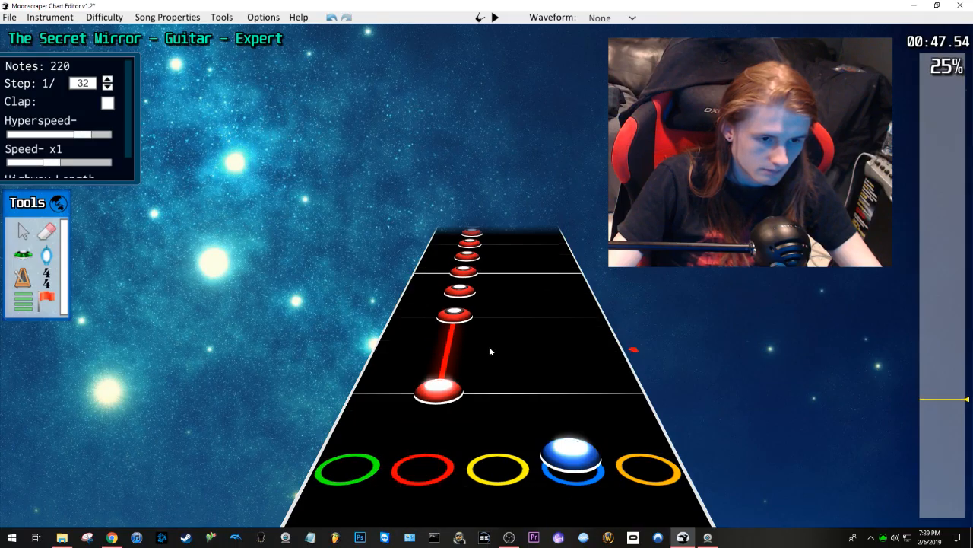
pyautogui.press('space')
pyautogui.press('space')
pyautogui.scroll(-1, 488, 335)
# Step: Sustain the red note at 26304 to 26400 and add red notes at 26400, 26448, 26496, 26544, 26592 and 26640
pyautogui.moveTo(453, 323); pyautogui.dragTo(464, 282)
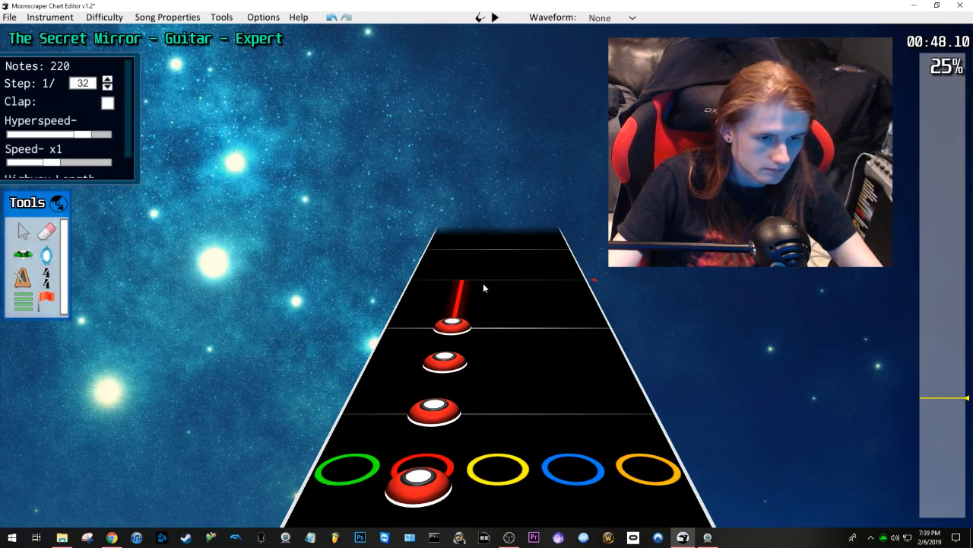
pyautogui.press('space')
pyautogui.press('space')
pyautogui.moveTo(481, 287); pyautogui.dragTo(451, 332)
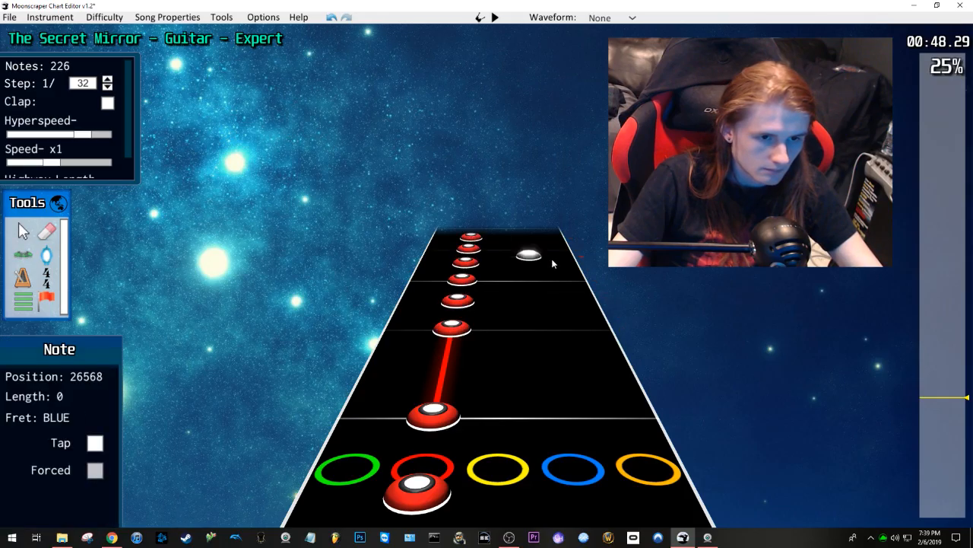
# Step: Add a yellow note at 26688 sustained to 26784, plus yellow notes at 26784 and 26832, and play them back
pyautogui.scroll(4, 504, 261)
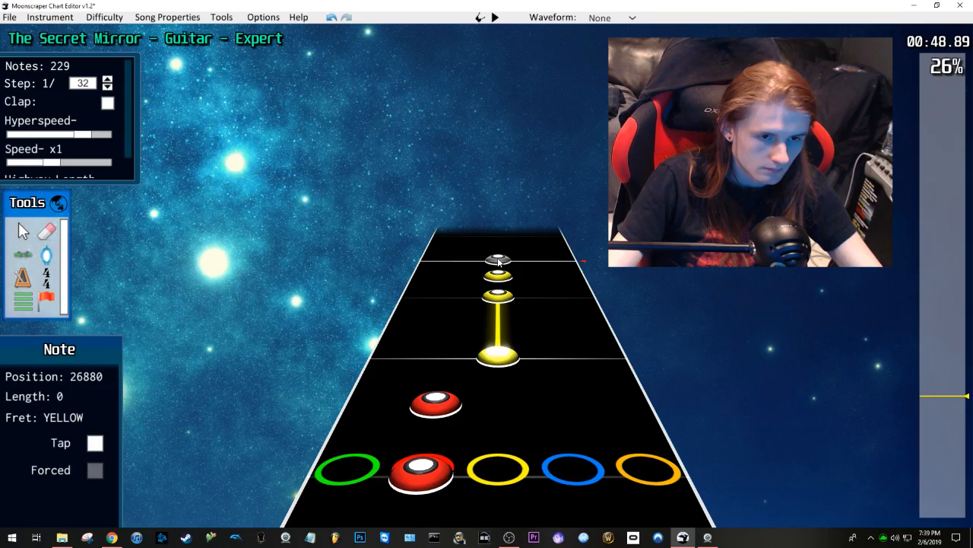
pyautogui.scroll(-8, 569, 286)
pyautogui.press('space')
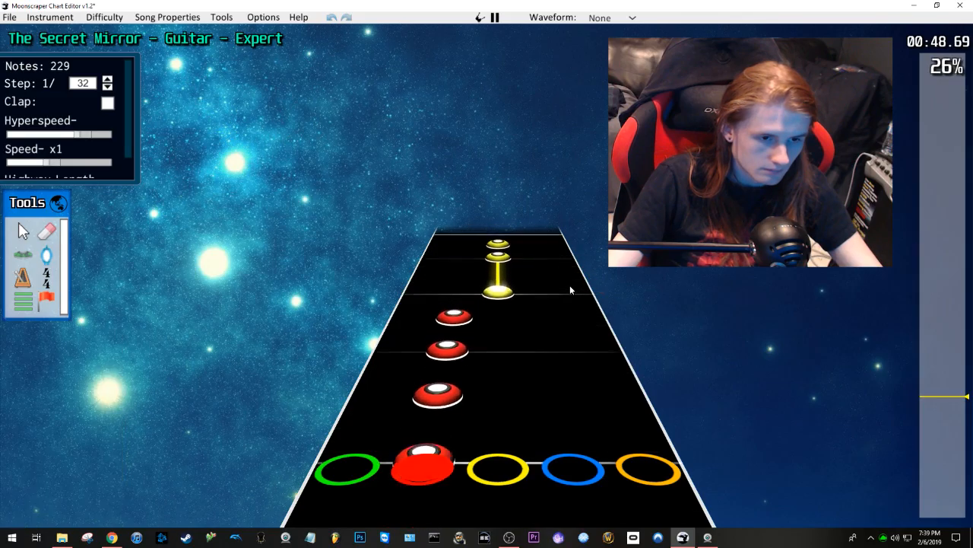
pyautogui.press('space')
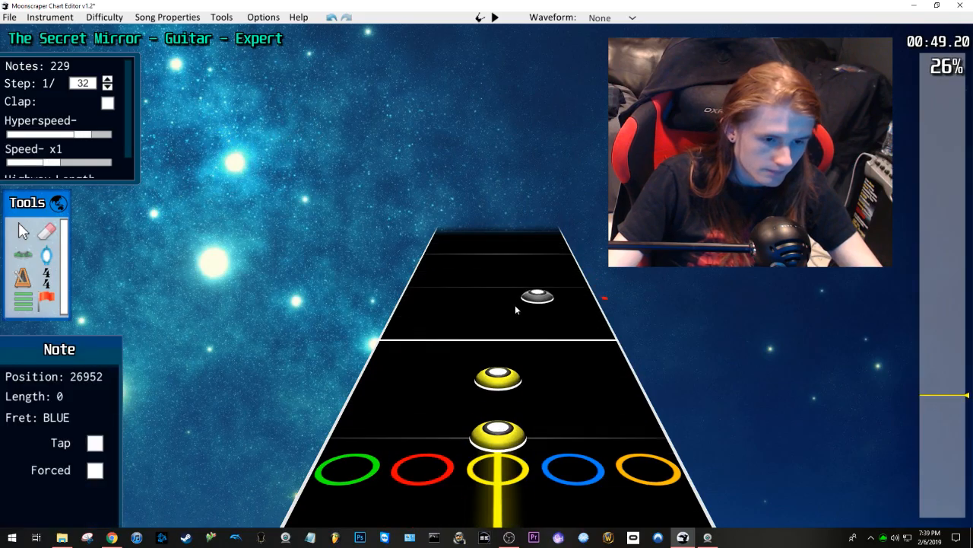
# Step: Add yellow notes at 26880 and 26976, sustaining them to 26976 and 27072
pyautogui.moveTo(499, 318); pyautogui.dragTo(499, 291)
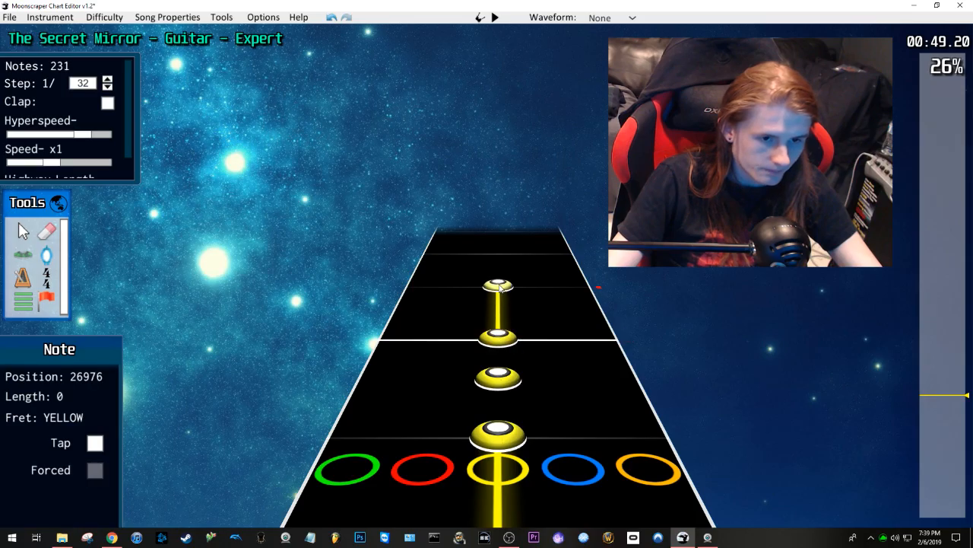
pyautogui.scroll(-5, 500, 260)
pyautogui.scroll(10, 533, 289)
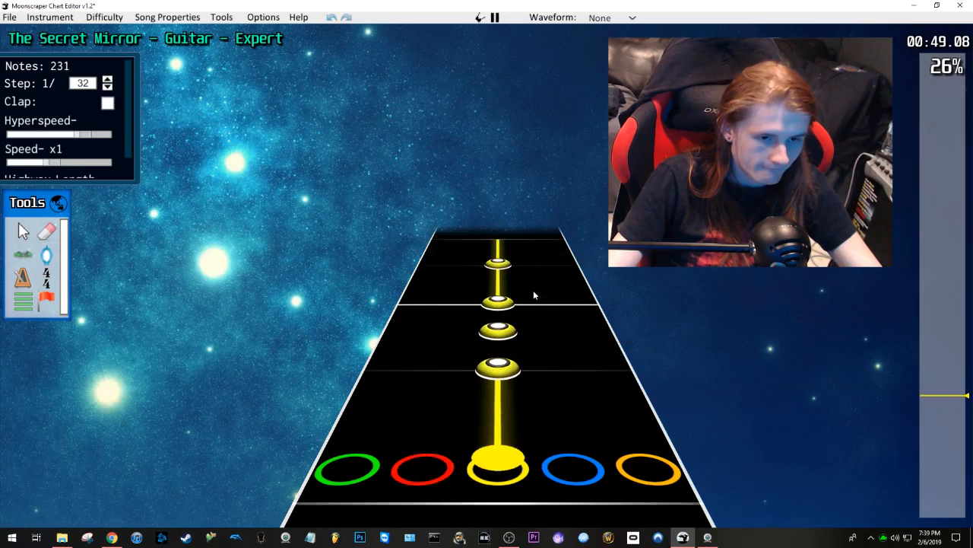
# Step: Add green notes at 27072, 27168, 27216, 27312 and 27360, and play them back from the preceding red and yellow notes
pyautogui.scroll(-3, 535, 294)
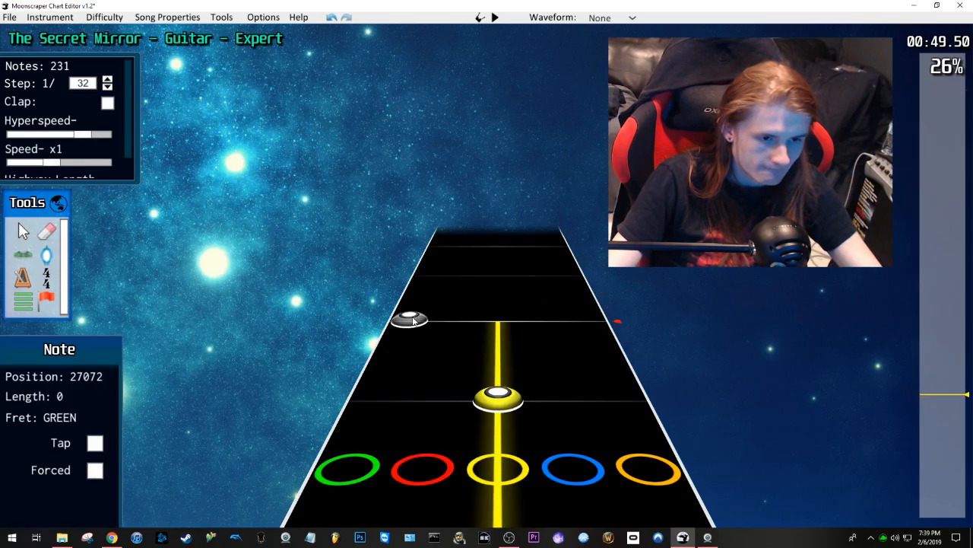
pyautogui.click(434, 259)
pyautogui.scroll(2, 444, 265)
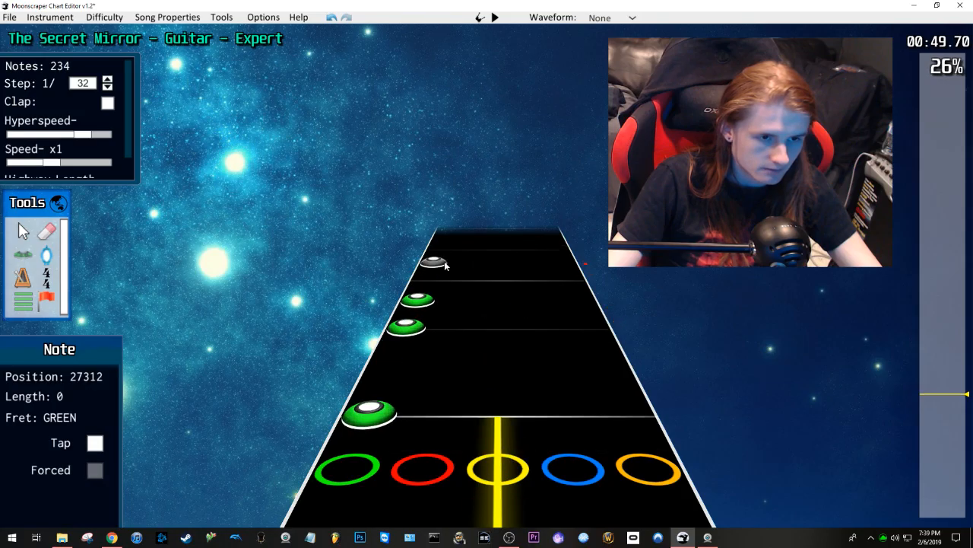
pyautogui.click(439, 255)
pyautogui.scroll(-3, 505, 295)
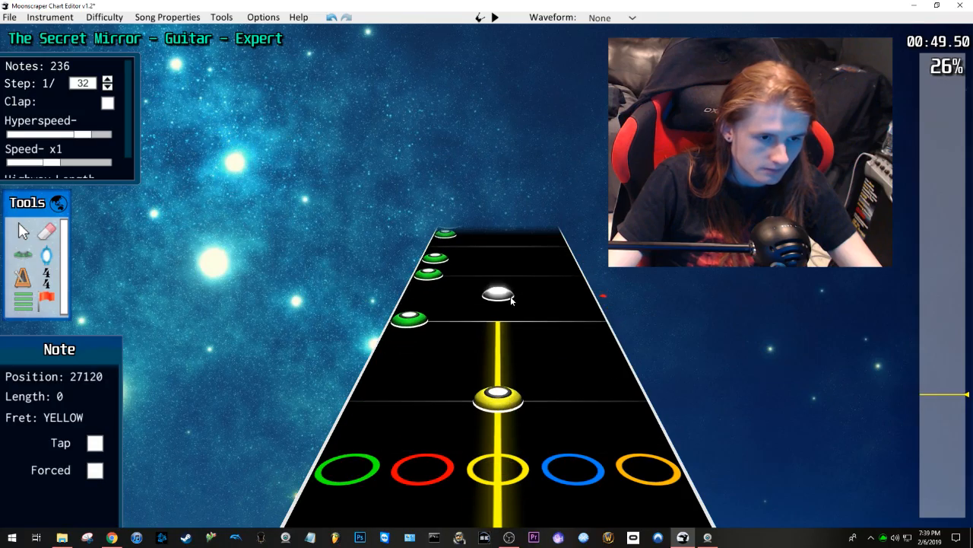
pyautogui.press('space')
pyautogui.press('space')
pyautogui.scroll(-2, 507, 297)
pyautogui.scroll(-20, 508, 301)
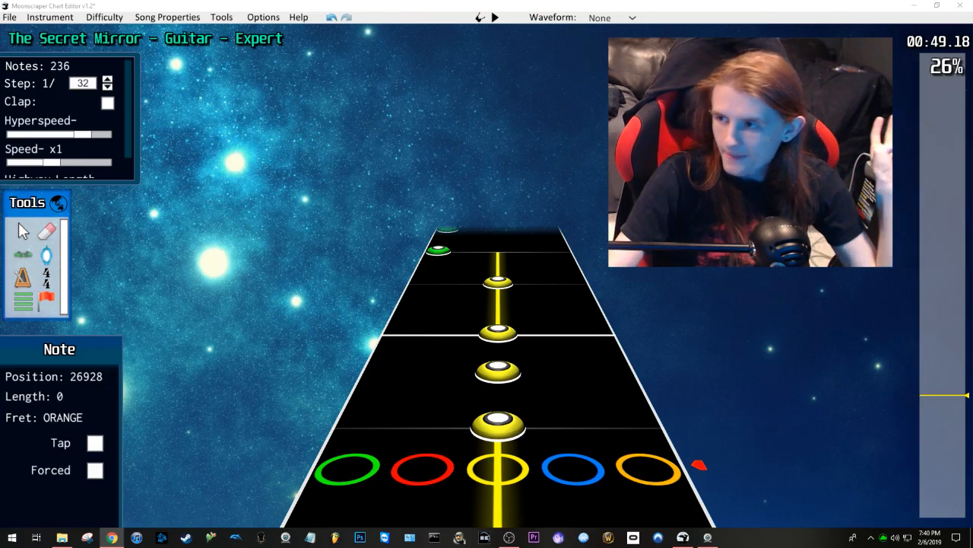
pyautogui.scroll(-3, 675, 279)
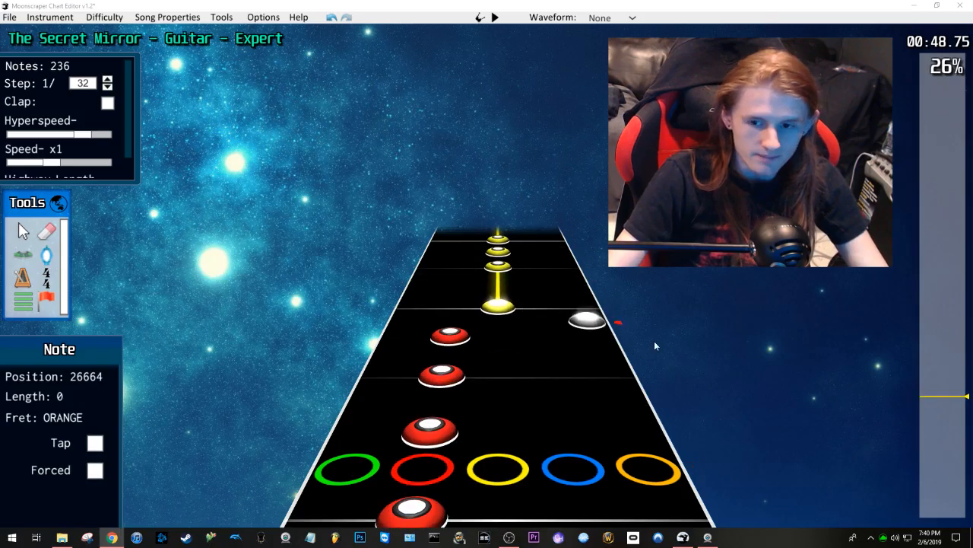
pyautogui.moveTo(955, 406); pyautogui.dragTo(947, 406)
pyautogui.press('space')
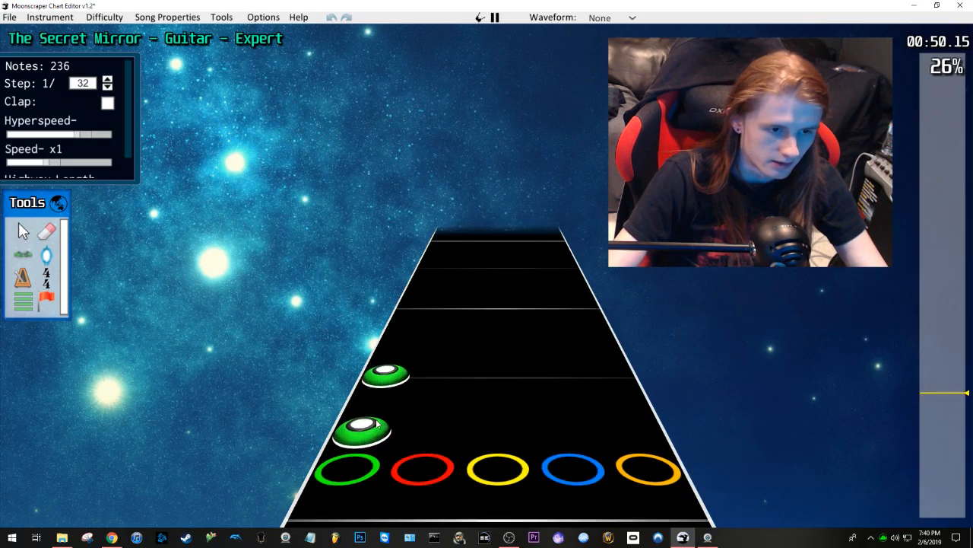
# Step: Sustain the green note at 27216 up to the green note at 27312 and check it in playback
pyautogui.press('space')
pyautogui.click(388, 372)
pyautogui.scroll(-5, 392, 397)
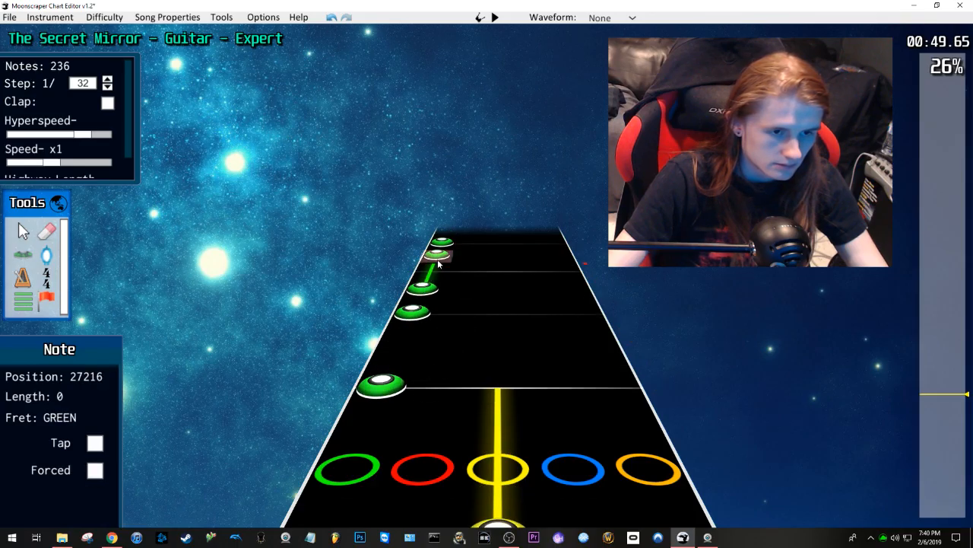
pyautogui.scroll(-1, 485, 330)
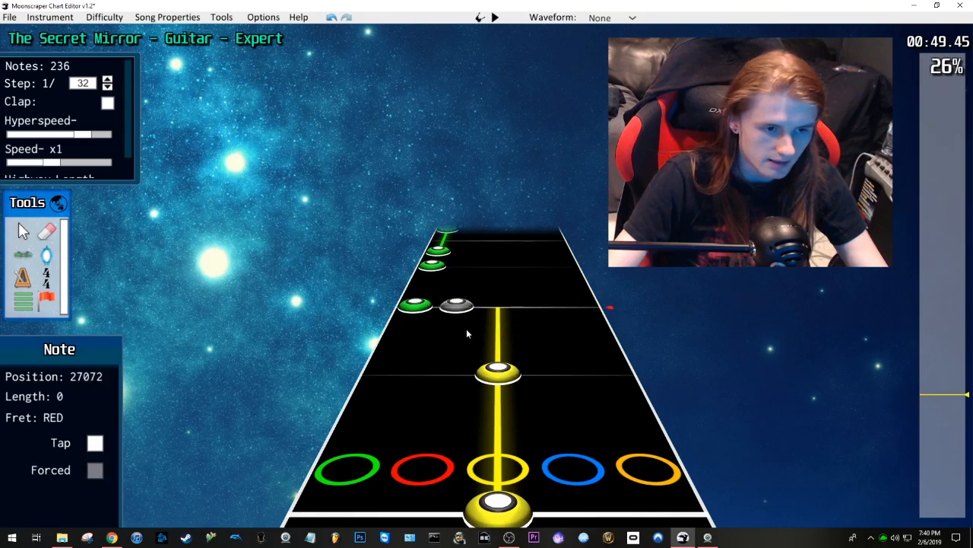
pyautogui.press('space')
pyautogui.press('space')
pyautogui.scroll(-2, 431, 348)
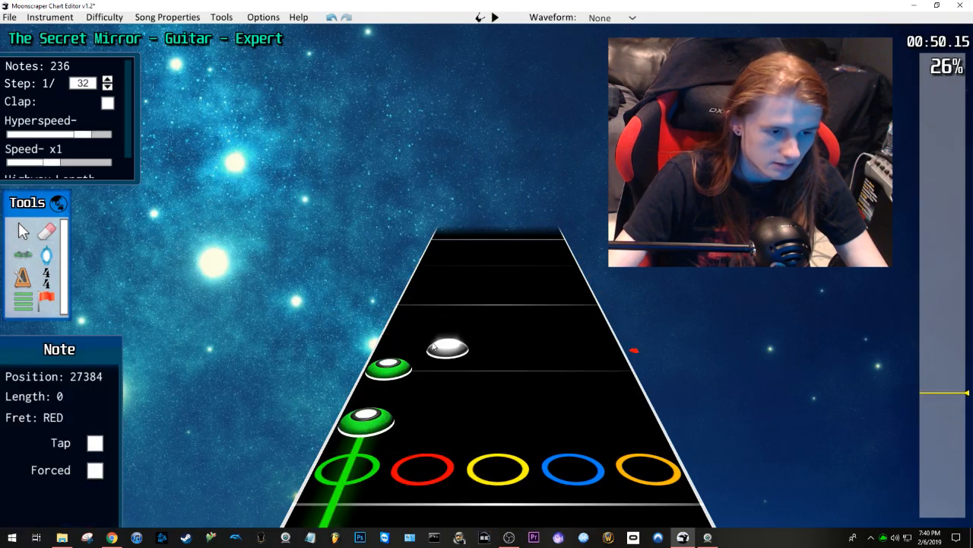
# Step: Sustain the green note at 27360 by 96 and listen to the section that follows it
pyautogui.press('space')
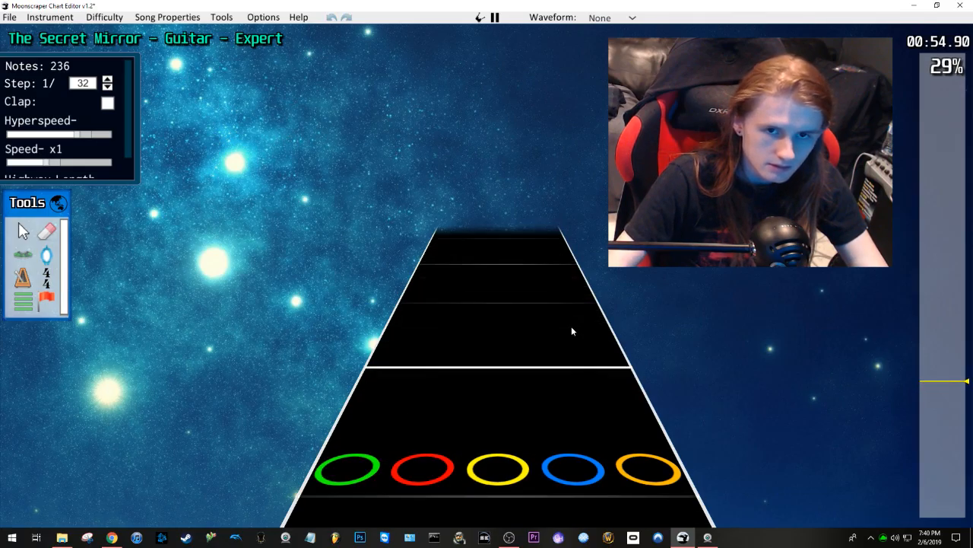
pyautogui.press('space')
pyautogui.scroll(-6, 578, 324)
pyautogui.scroll(-15, 914, 378)
pyautogui.scroll(-6, 422, 350)
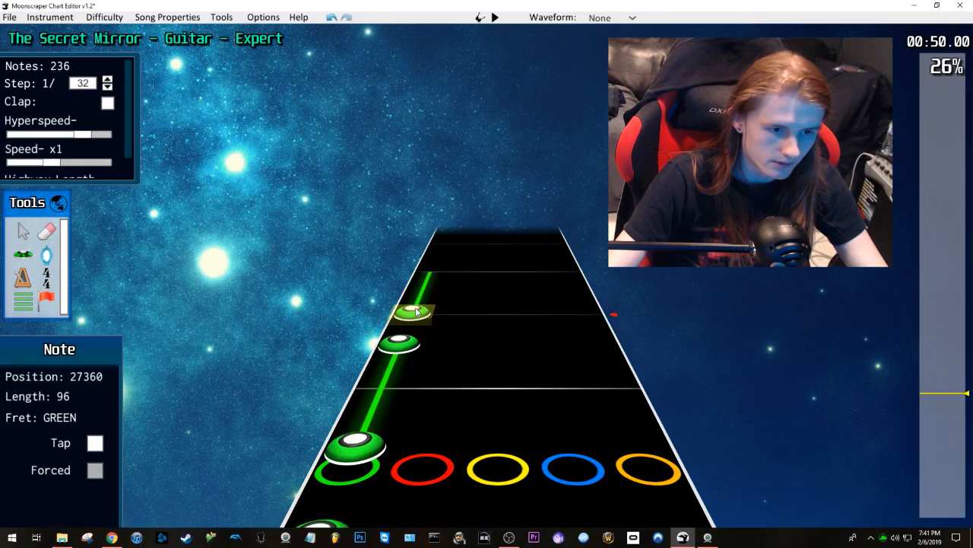
# Step: Copy the notes from the blue note at 24384 through the green note at 27360, paste them at 27456 and play them back
pyautogui.scroll(-15, 953, 397)
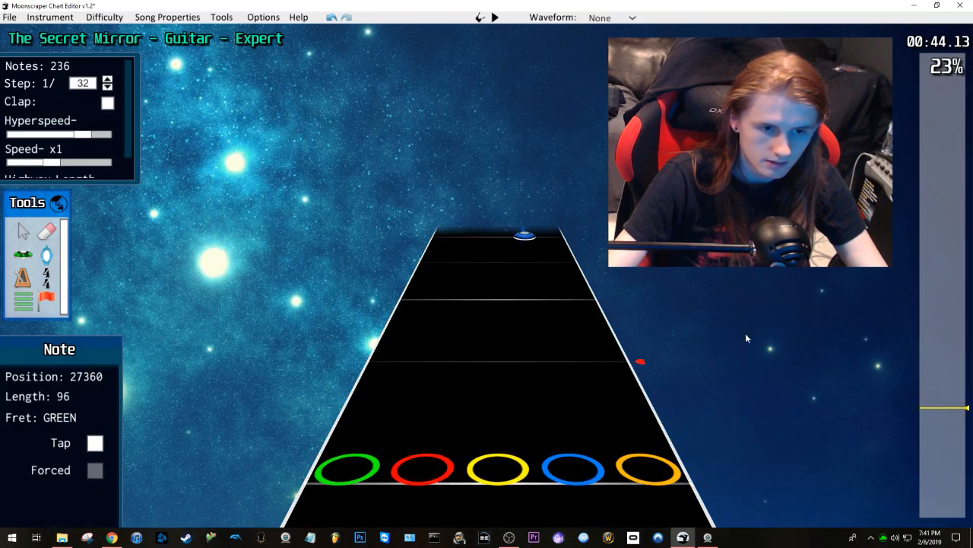
pyautogui.keyDown('shift'); pyautogui.click(532, 238); pyautogui.keyUp('shift')
pyautogui.scroll(15, 922, 417)
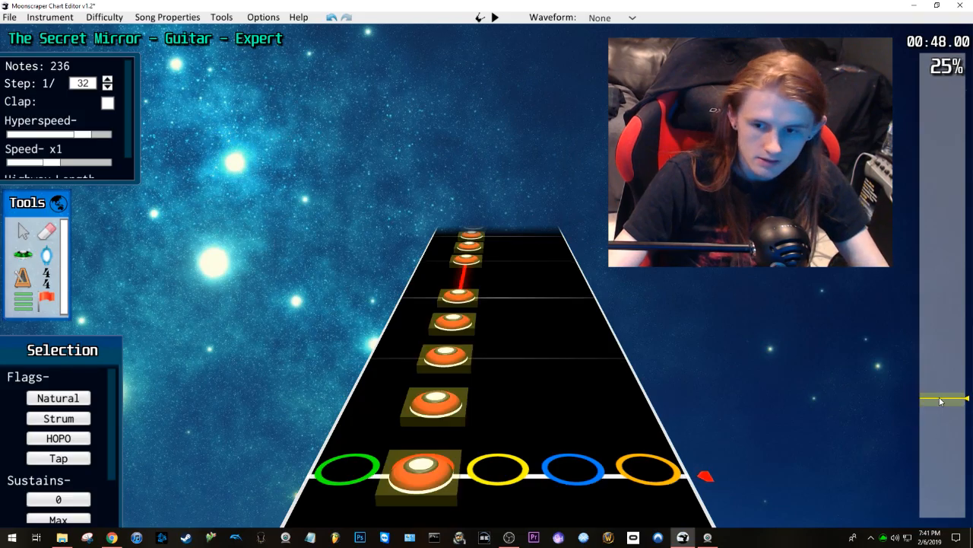
pyautogui.click(508, 363)
pyautogui.scroll(-1, 494, 387)
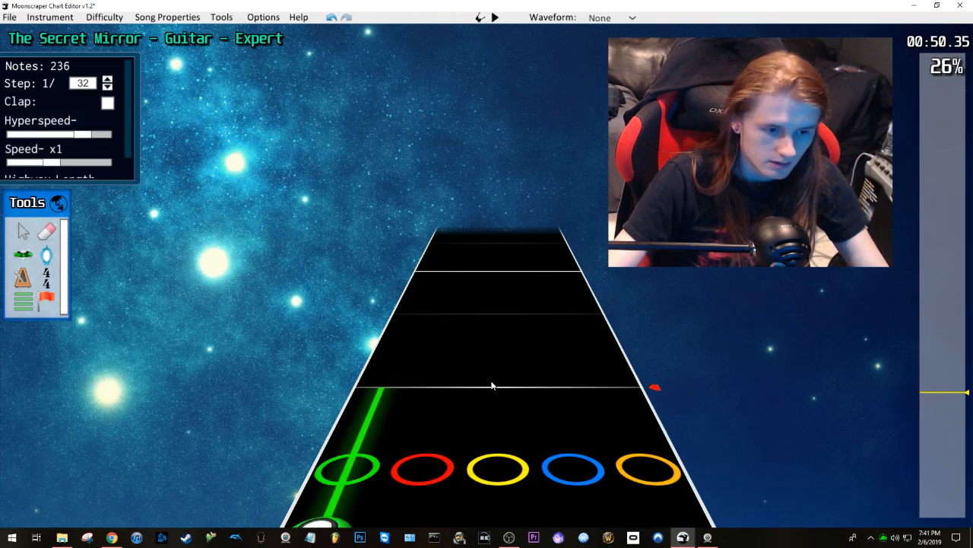
pyautogui.scroll(2, 489, 390)
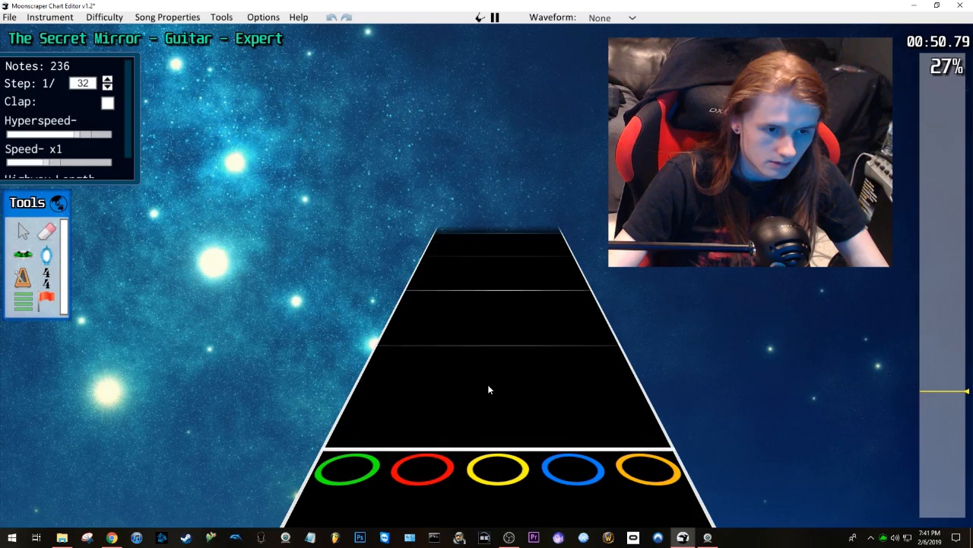
pyautogui.scroll(-3, 524, 358)
pyautogui.hotkey('ctrl', 'v')
pyautogui.press('space')
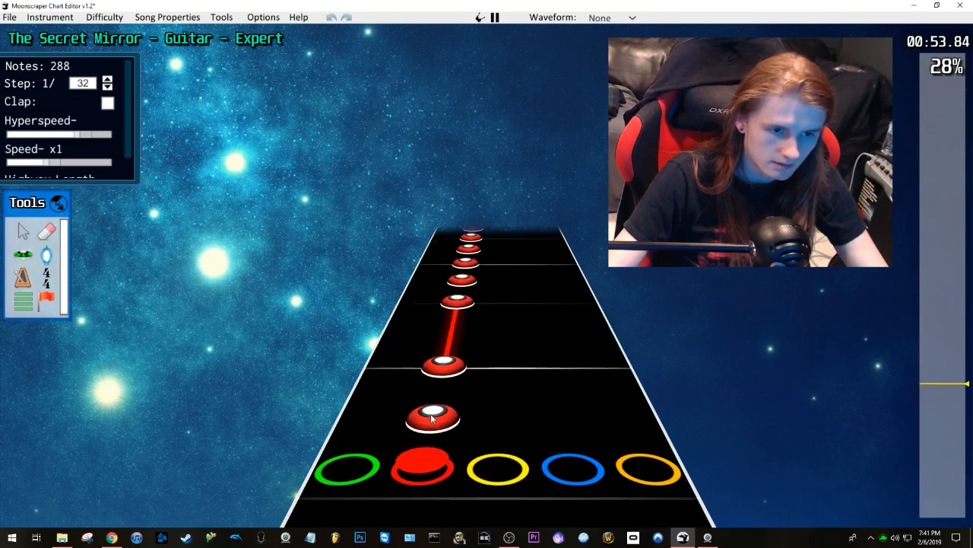
pyautogui.press('space')
# Step: Delete the pasted green notes at 30240, 30288, 30384 and 30432, keeping the one at 30144
pyautogui.scroll(-4, 478, 369)
pyautogui.moveTo(528, 353); pyautogui.dragTo(397, 255)
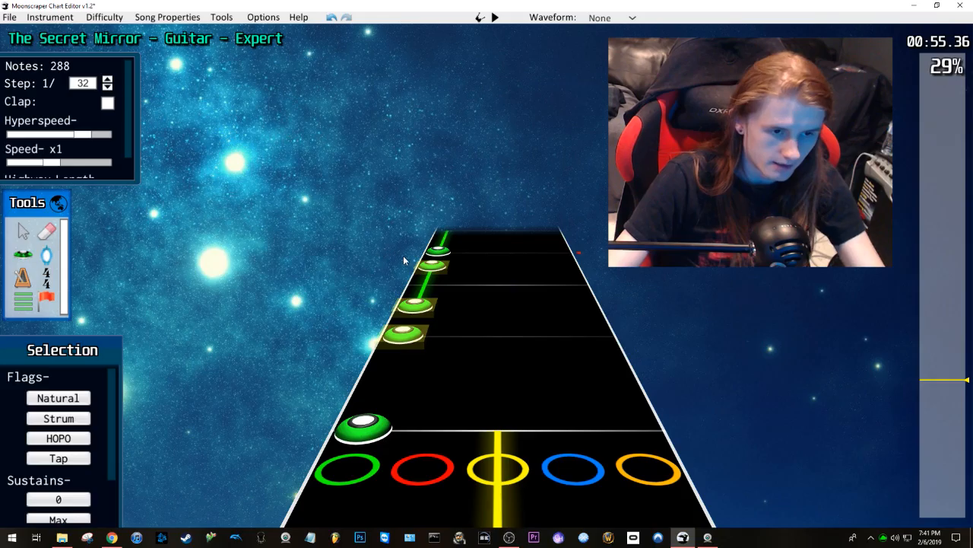
pyautogui.press('Delete')
pyautogui.click(438, 250)
pyautogui.press('Delete')
pyautogui.scroll(-2, 482, 312)
# Step: Add red, yellow and blue notes at 30192, 30240 and 30288, plus red, yellow, blue and orange at 30336, 30384, 30432 and 30480
pyautogui.press('y')
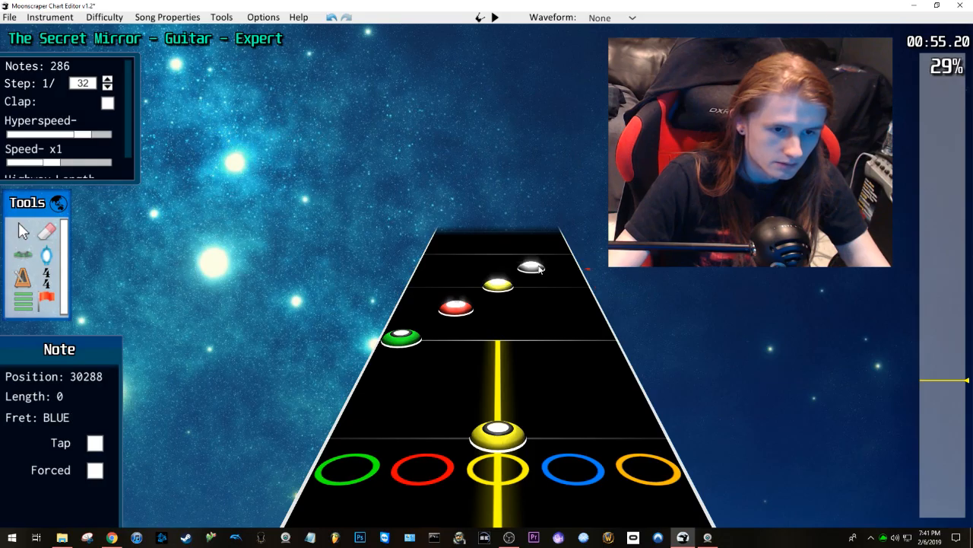
pyautogui.click(452, 263)
pyautogui.scroll(-4, 504, 282)
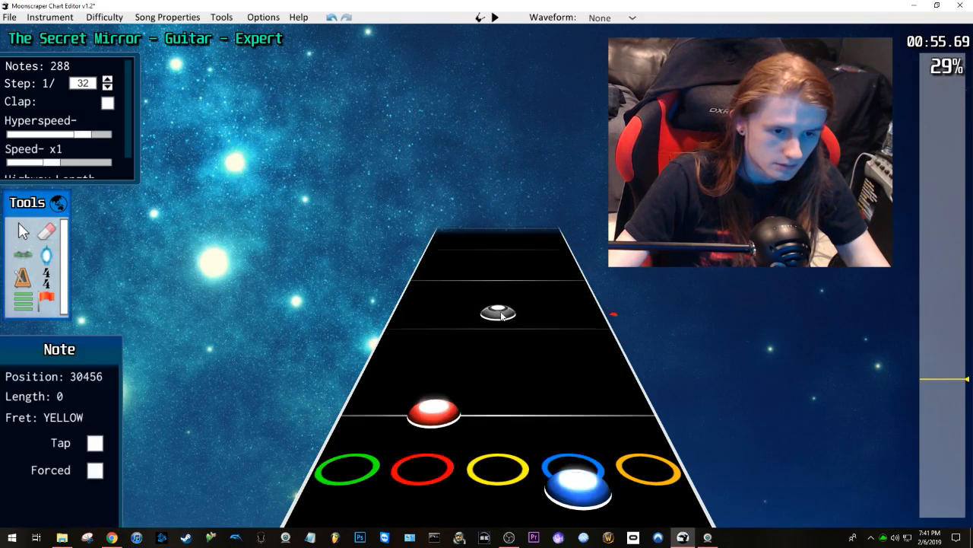
pyautogui.click(498, 364)
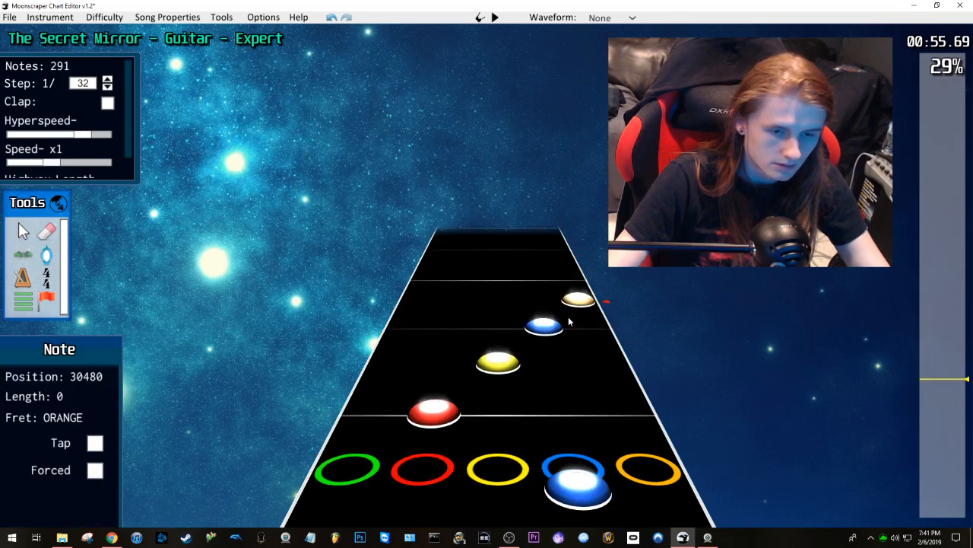
# Step: Play back the ascending run ending at 30480 and listen to the uncharted section after it, returning to the run's end
pyautogui.scroll(2, 563, 319)
pyautogui.press('space')
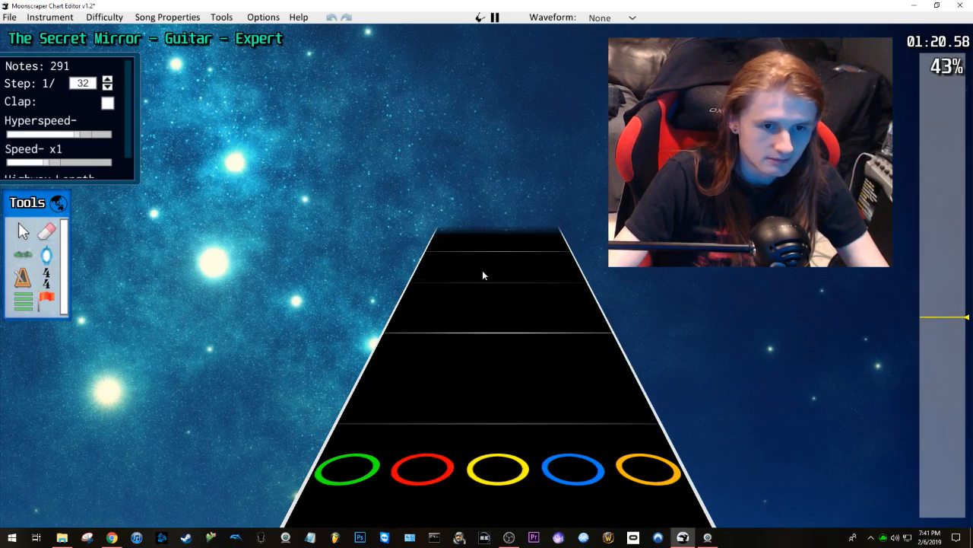
pyautogui.press('space')
pyautogui.moveTo(947, 321); pyautogui.dragTo(927, 381)
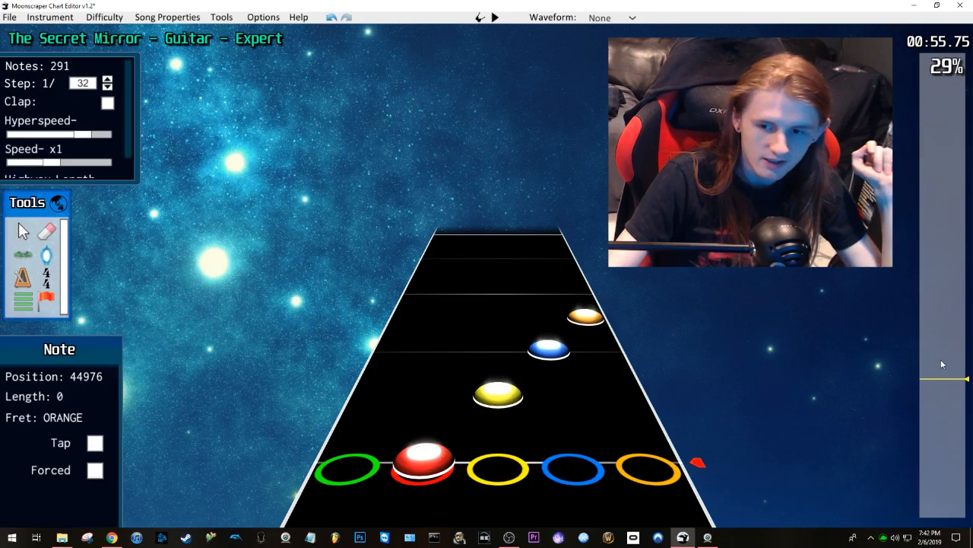
pyautogui.scroll(-5, 584, 315)
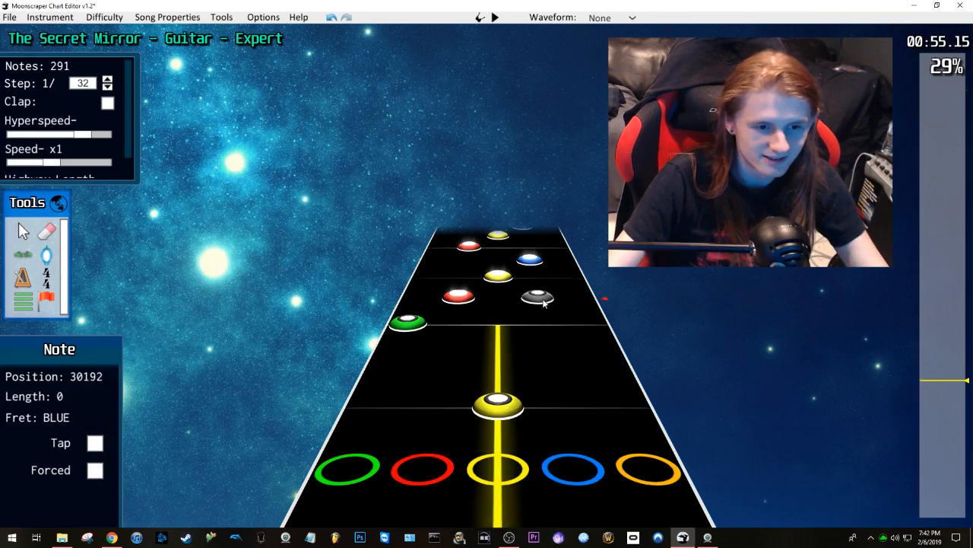
pyautogui.press('space')
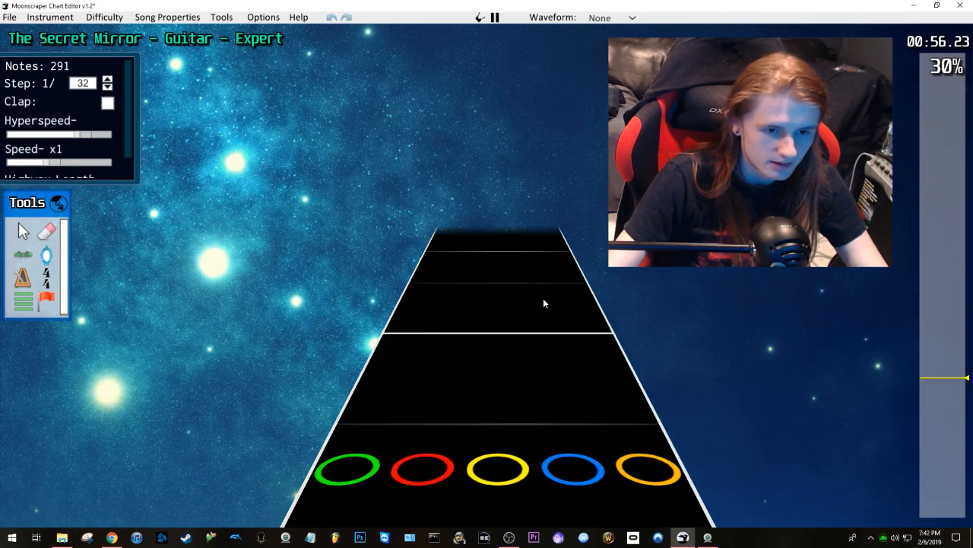
pyautogui.press('space')
pyautogui.scroll(-3, 538, 301)
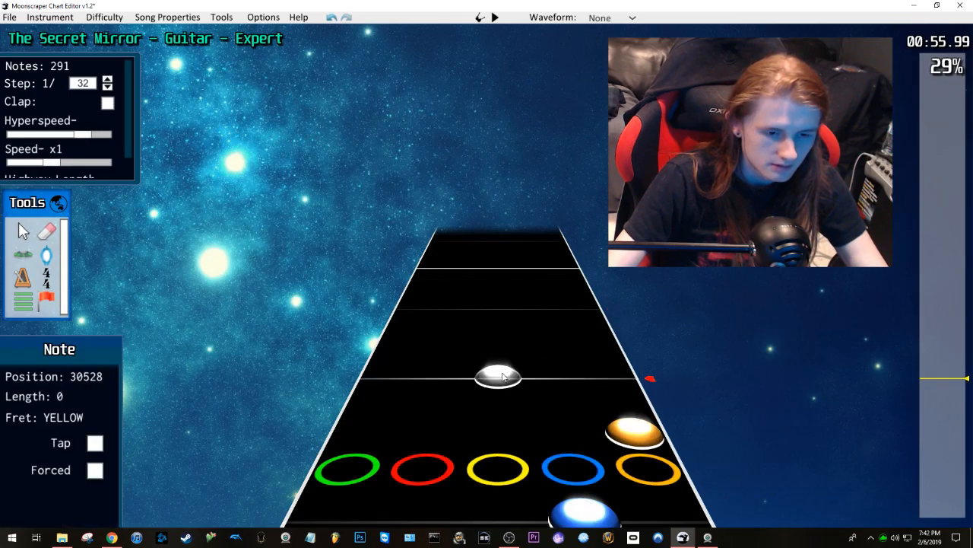
pyautogui.press('space')
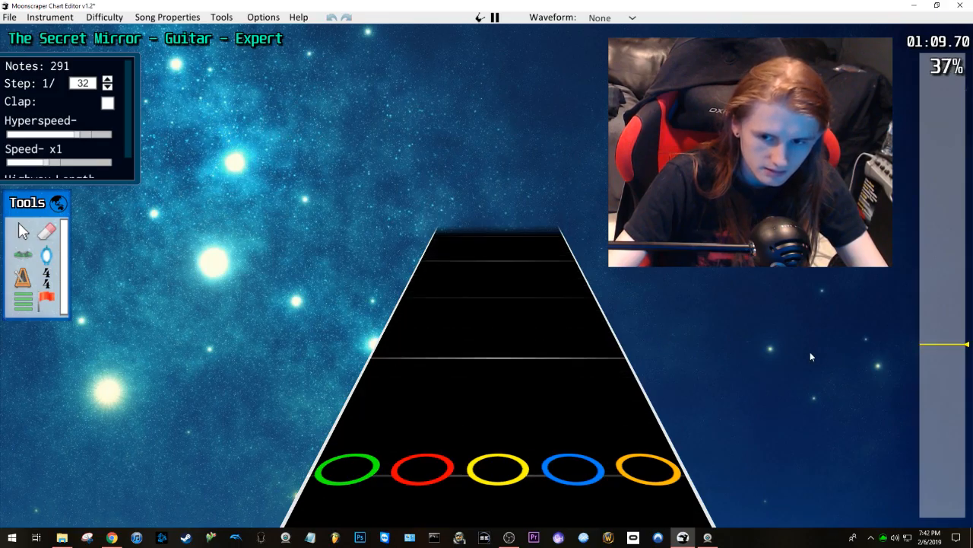
pyautogui.click(937, 370)
pyautogui.moveTo(937, 374); pyautogui.dragTo(941, 379)
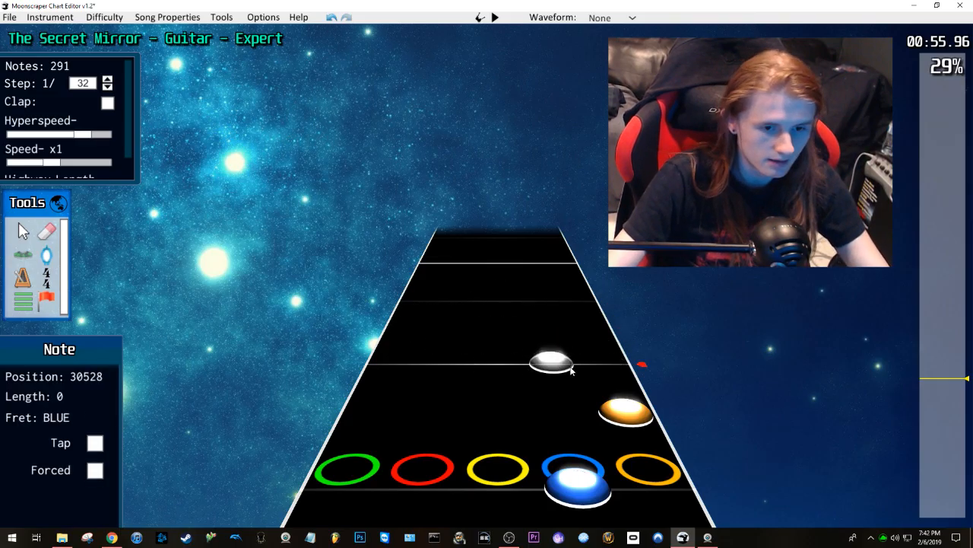
# Step: Try to chart alternating green and orange notes after the blue and orange run near 00:55.96, and play them back
pyautogui.scroll(8, 578, 365)
pyautogui.scroll(-3, 540, 354)
pyautogui.scroll(-6, 409, 346)
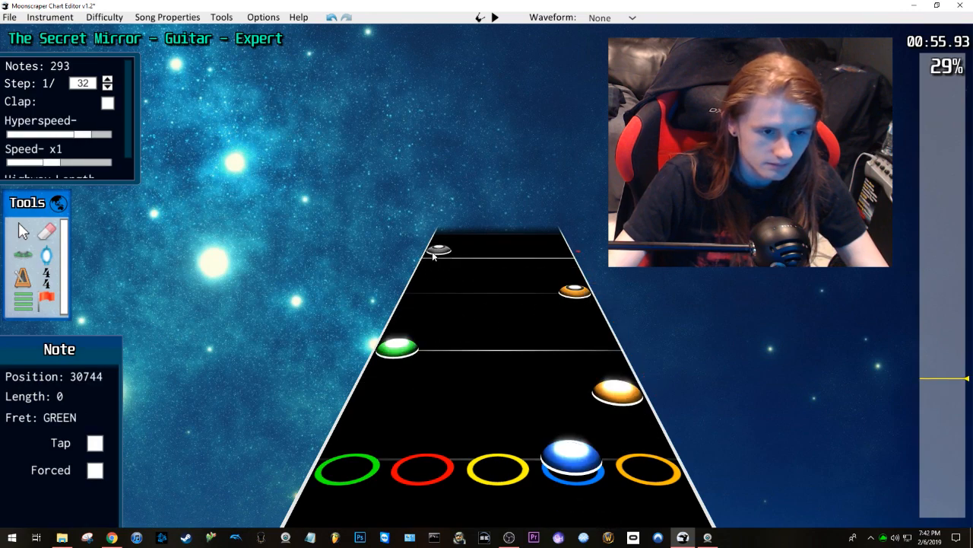
pyautogui.click(563, 238)
pyautogui.press('space')
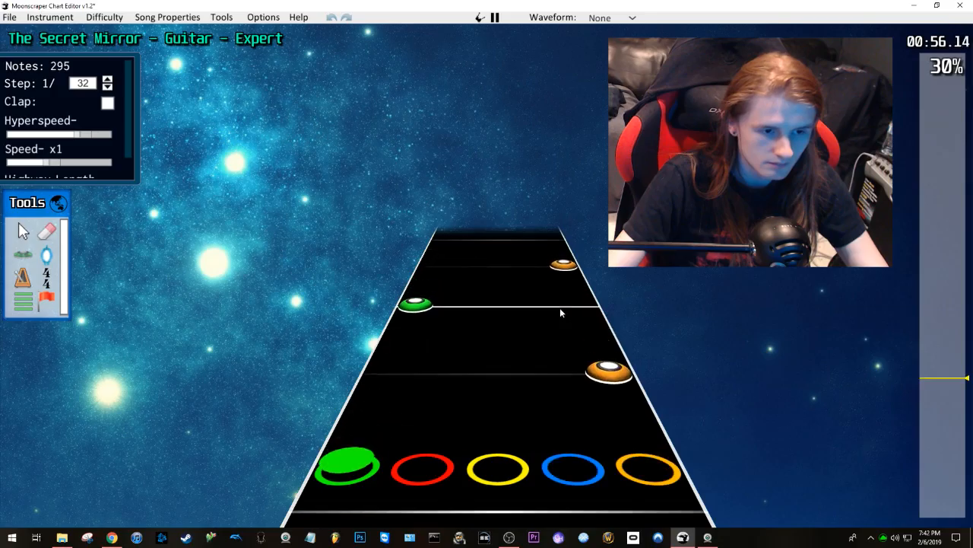
pyautogui.press('space')
# Step: Set the playback speed to x0.5 and play the passage from about 00:56.22
pyautogui.scroll(-3, 536, 311)
pyautogui.scroll(-8, 525, 318)
pyautogui.moveTo(52, 166); pyautogui.dragTo(28, 169)
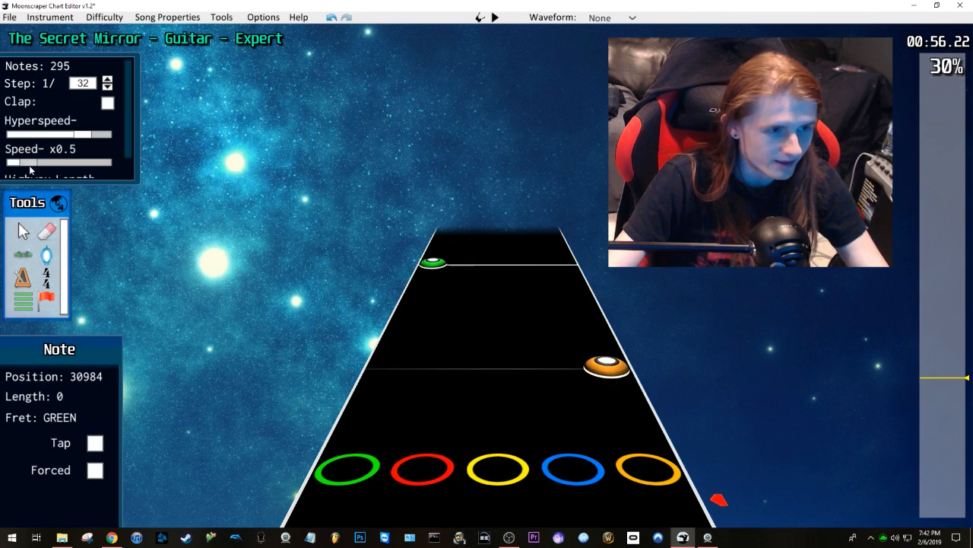
pyautogui.press('space')
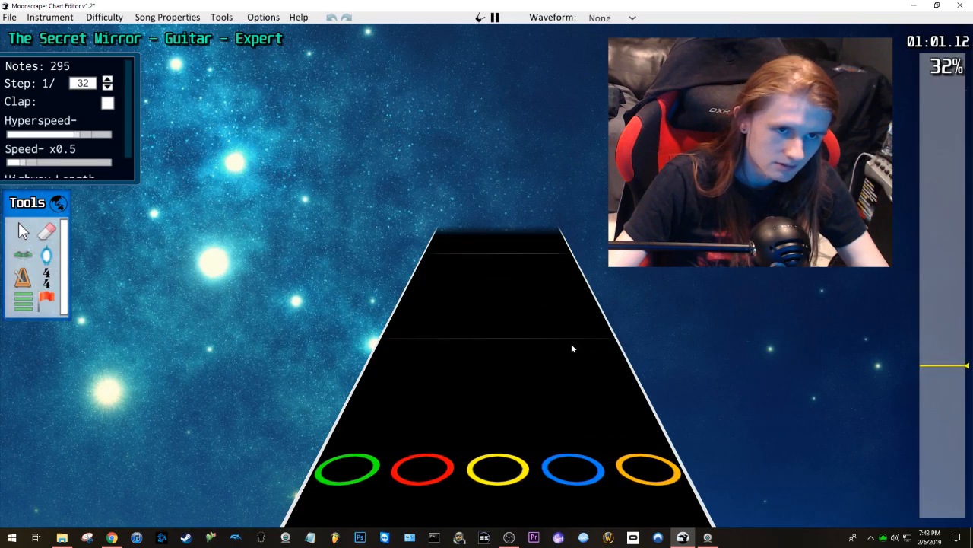
pyautogui.press('space')
# Step: Undo the last added green and orange notes near 00:56
pyautogui.moveTo(927, 368); pyautogui.dragTo(933, 378)
pyautogui.scroll(2, 511, 330)
pyautogui.scroll(-2, 532, 323)
pyautogui.scroll(-1, 539, 322)
pyautogui.hotkey('ctrl', 'z')
pyautogui.hotkey('ctrl', 'z')
pyautogui.hotkey('ctrl', 'z')
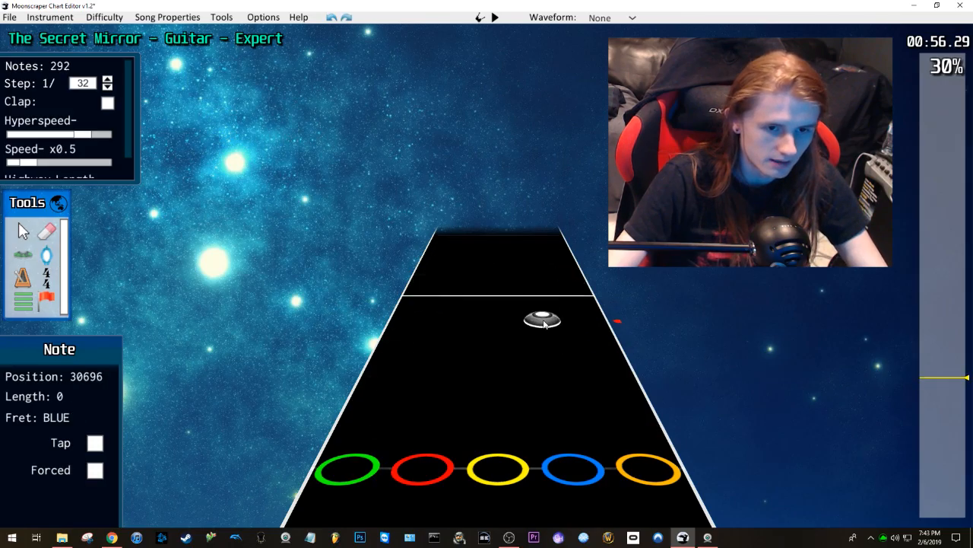
# Step: Replay the passage after the run at half speed and lower the hyperspeed to space the notes closer together
pyautogui.press('space')
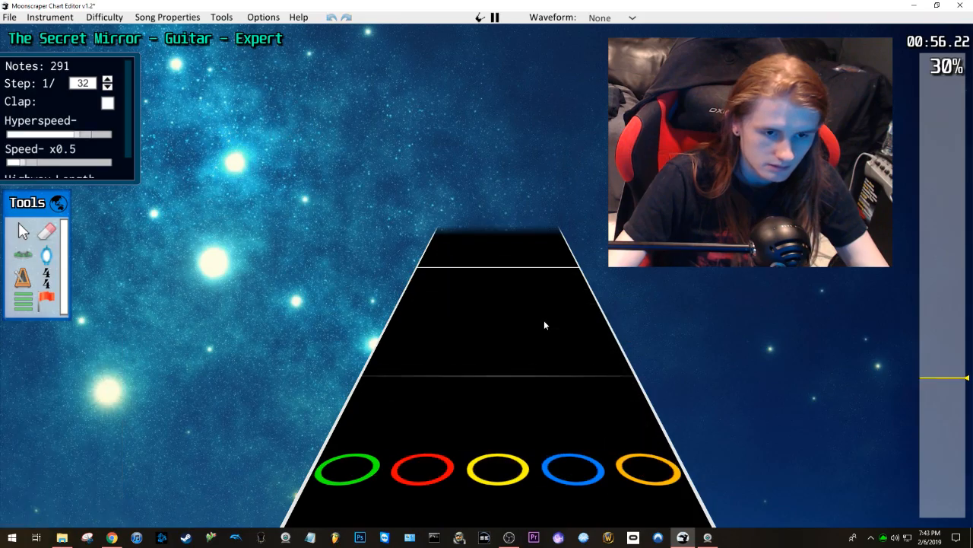
pyautogui.press('space')
pyautogui.scroll(-8, 542, 323)
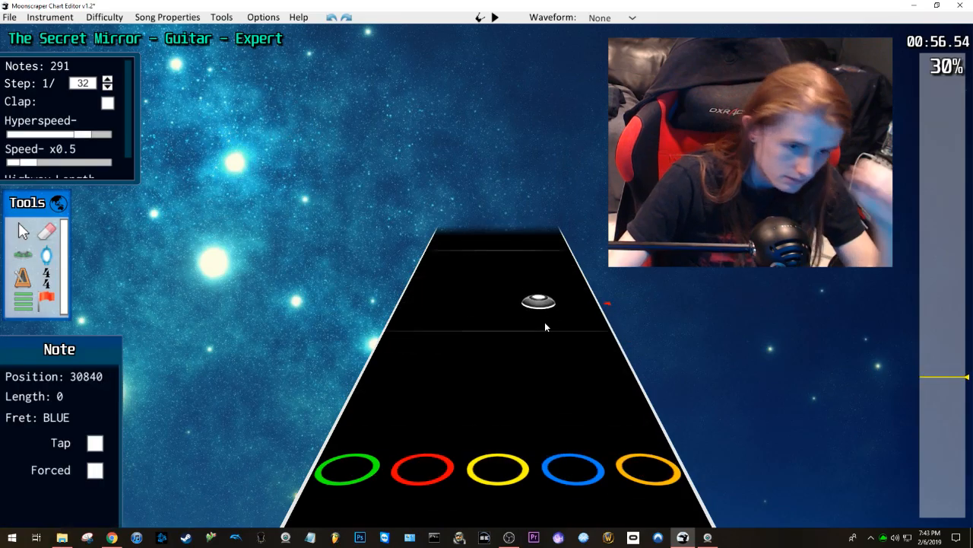
pyautogui.moveTo(84, 141); pyautogui.dragTo(34, 142)
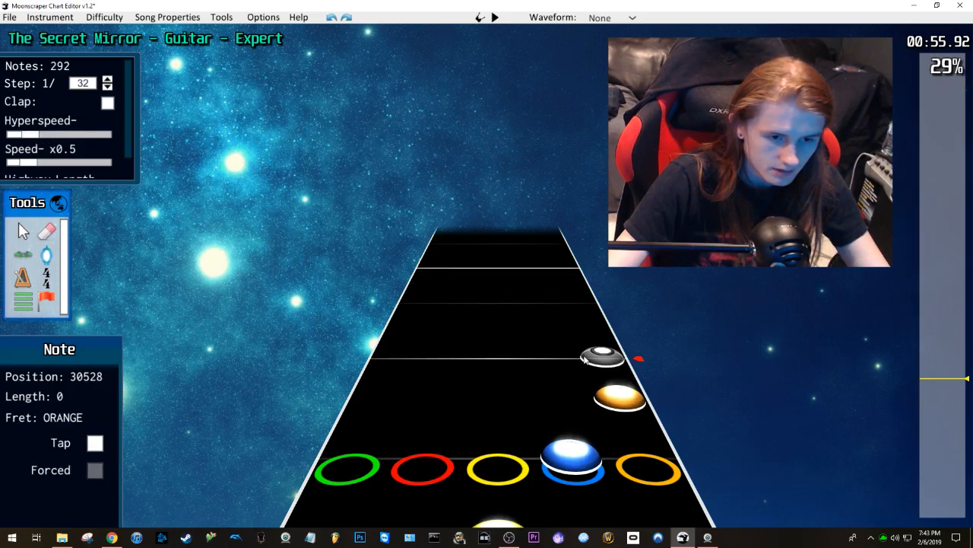
# Step: Place an orange note at position 30528, three green notes and another orange note beyond it, and play the passage back
pyautogui.click(603, 355)
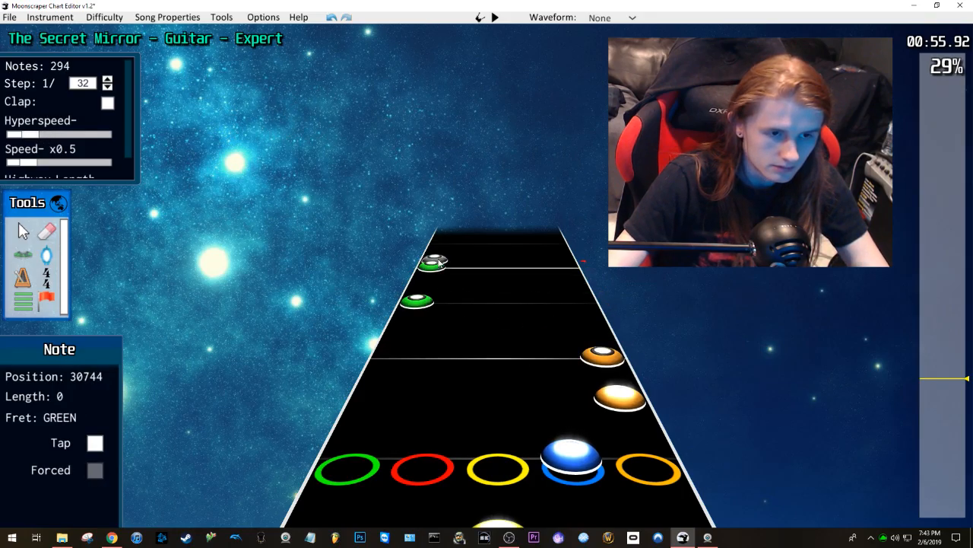
pyautogui.press('space')
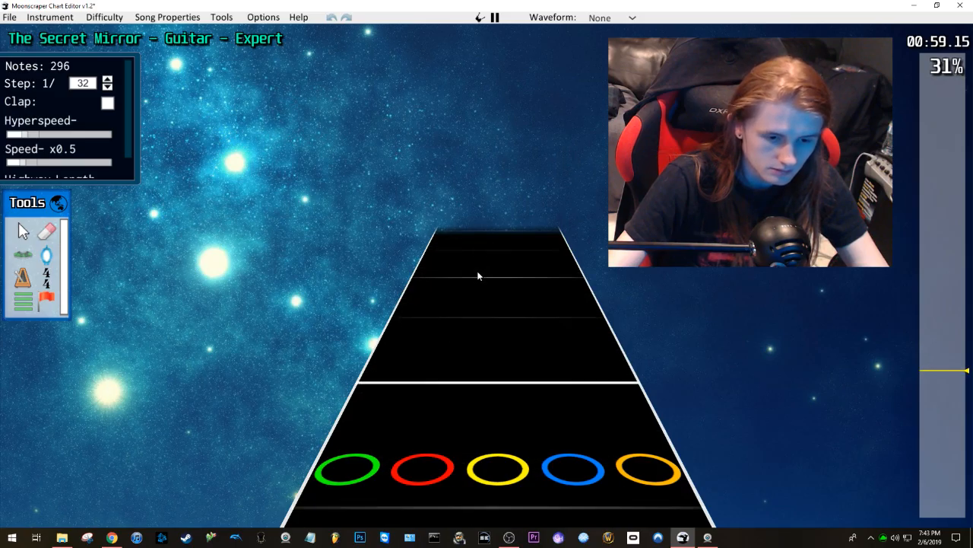
pyautogui.press('space')
pyautogui.scroll(-4, 478, 278)
pyautogui.scroll(-5, 478, 283)
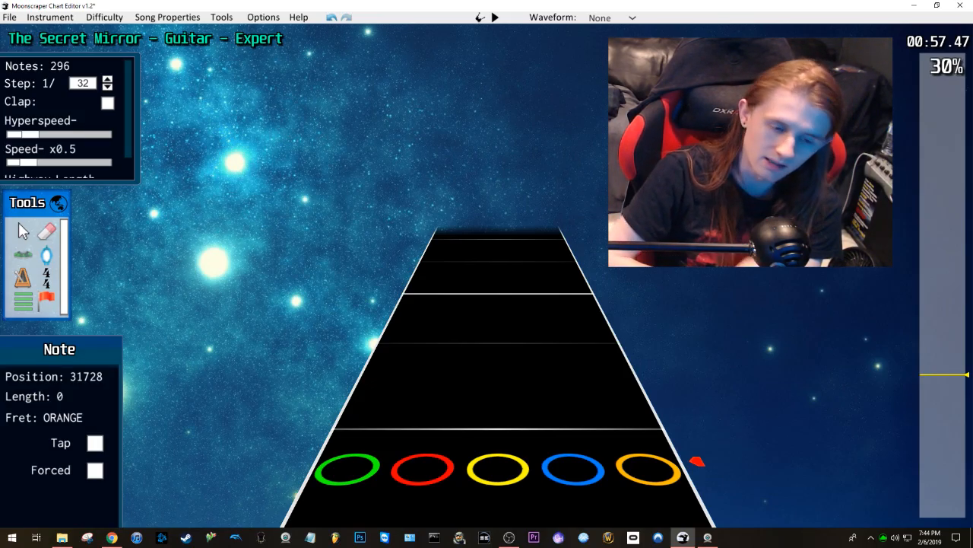
# Step: Examine the charted passage between about 00:54.6 and 00:57.5, including the yellow notes and the coloured runs after them
pyautogui.click(566, 254)
pyautogui.scroll(-3, 551, 335)
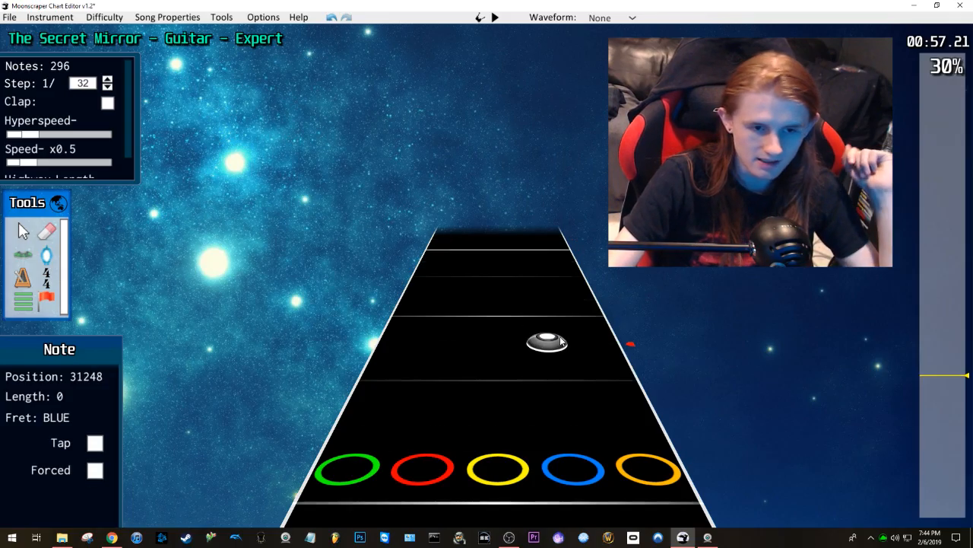
pyautogui.moveTo(937, 377); pyautogui.dragTo(937, 379)
pyautogui.click(937, 382)
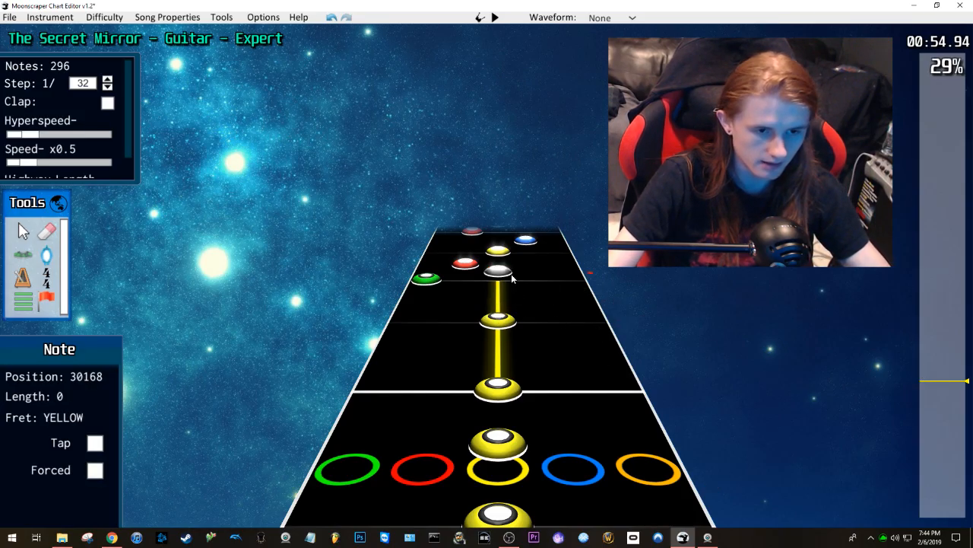
pyautogui.scroll(2, 551, 257)
pyautogui.scroll(4, 550, 258)
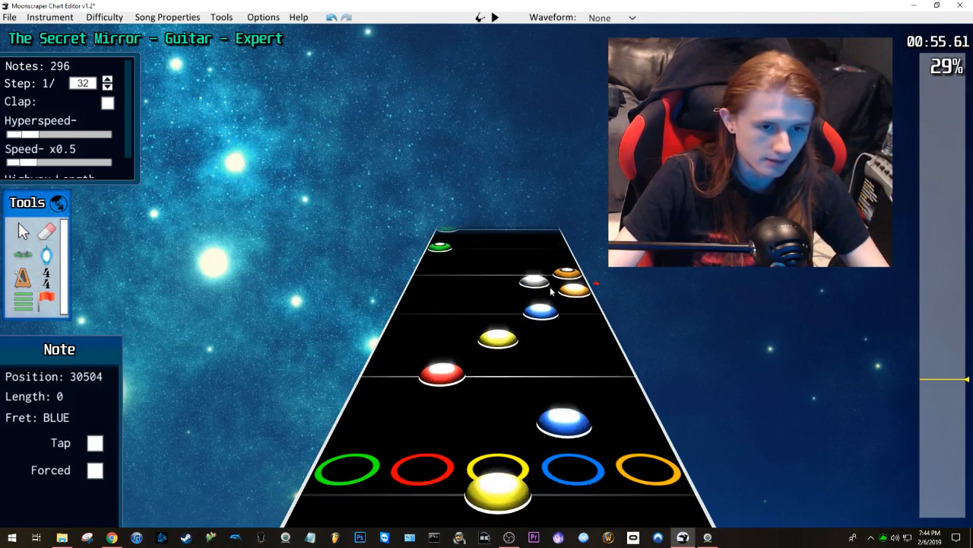
pyautogui.scroll(-2, 550, 293)
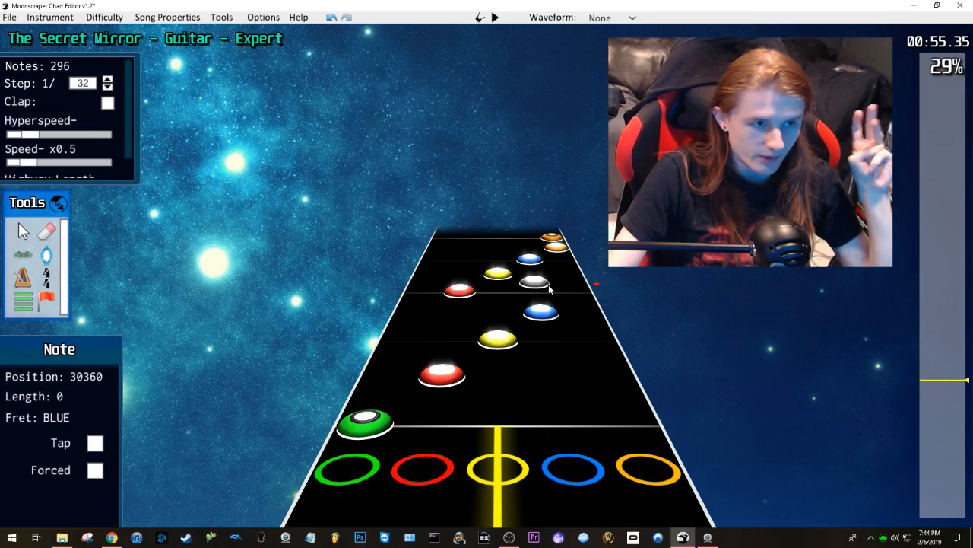
pyautogui.moveTo(550, 288); pyautogui.dragTo(544, 309)
pyautogui.scroll(-3, 543, 307)
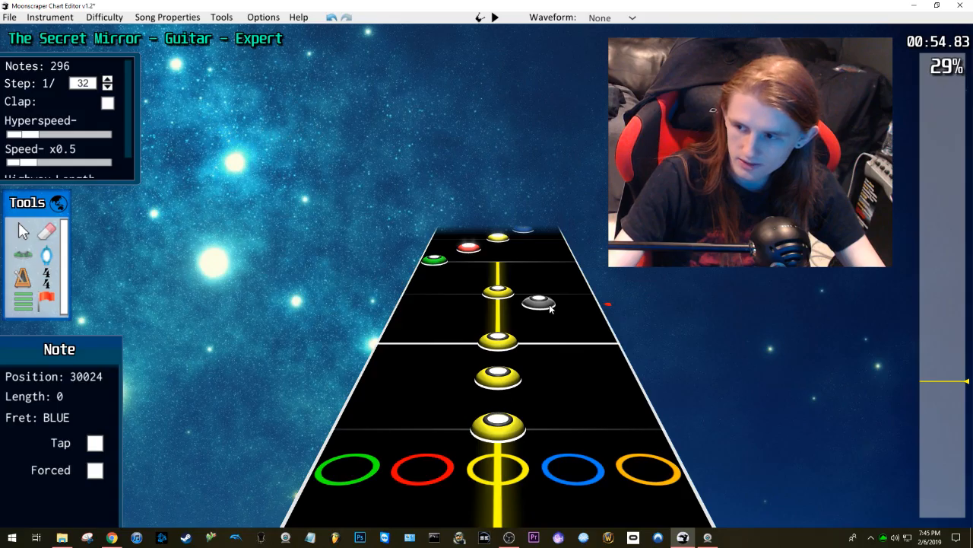
pyautogui.scroll(-2, 550, 305)
pyautogui.scroll(2, 549, 305)
pyautogui.scroll(-2, 550, 304)
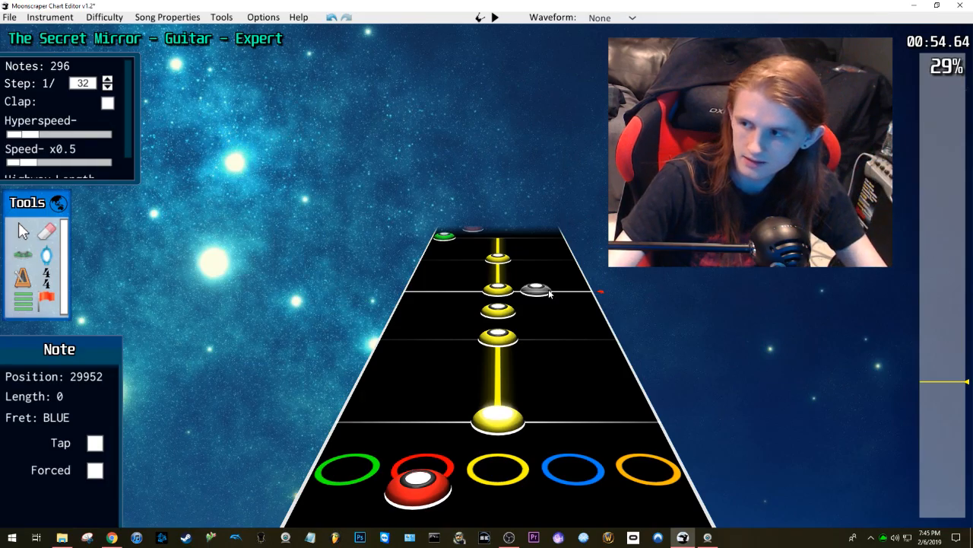
pyautogui.moveTo(549, 293); pyautogui.dragTo(560, 291)
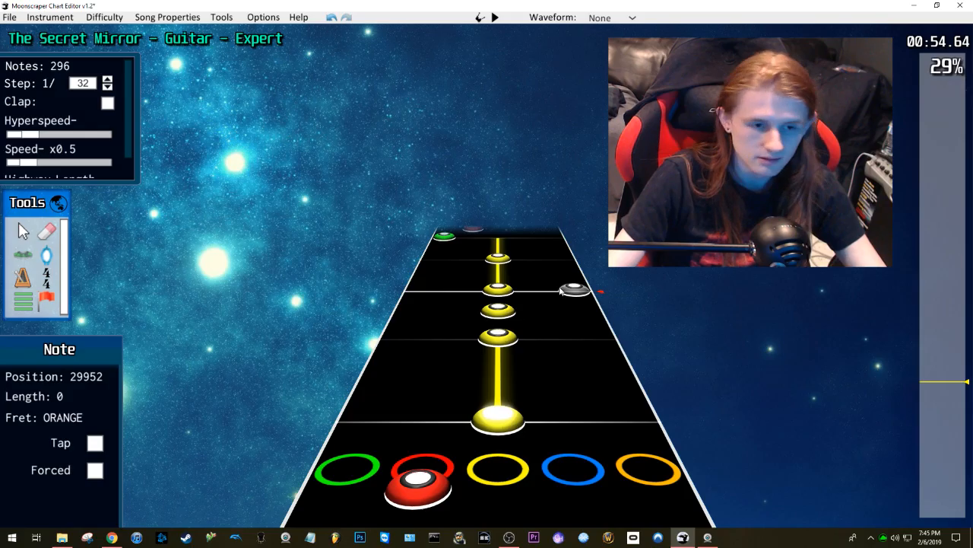
# Step: Play back the red and yellow notes around 00:54 to 00:55 at half speed to check their rhythm
pyautogui.press('space')
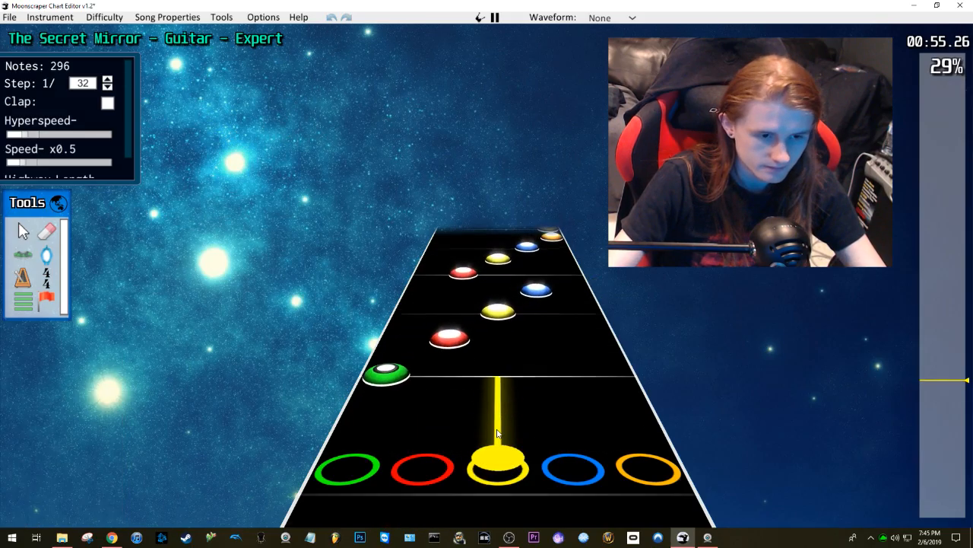
pyautogui.press('space')
pyautogui.scroll(-6, 438, 414)
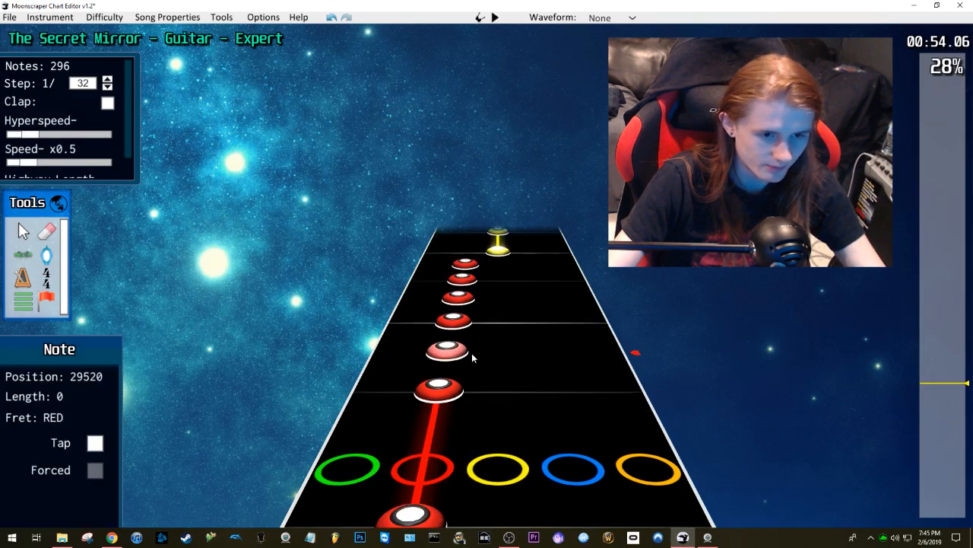
pyautogui.press('space')
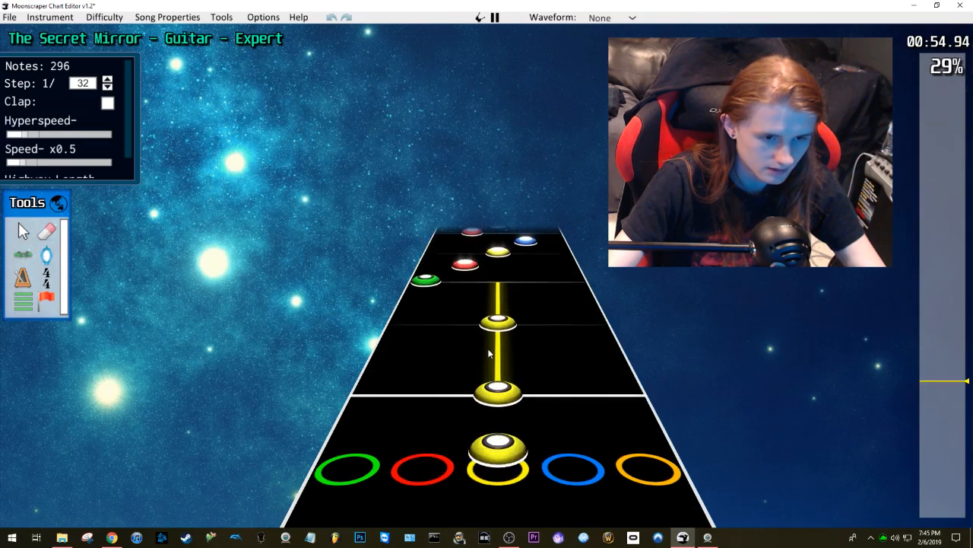
pyautogui.press('space')
pyautogui.scroll(-4, 489, 352)
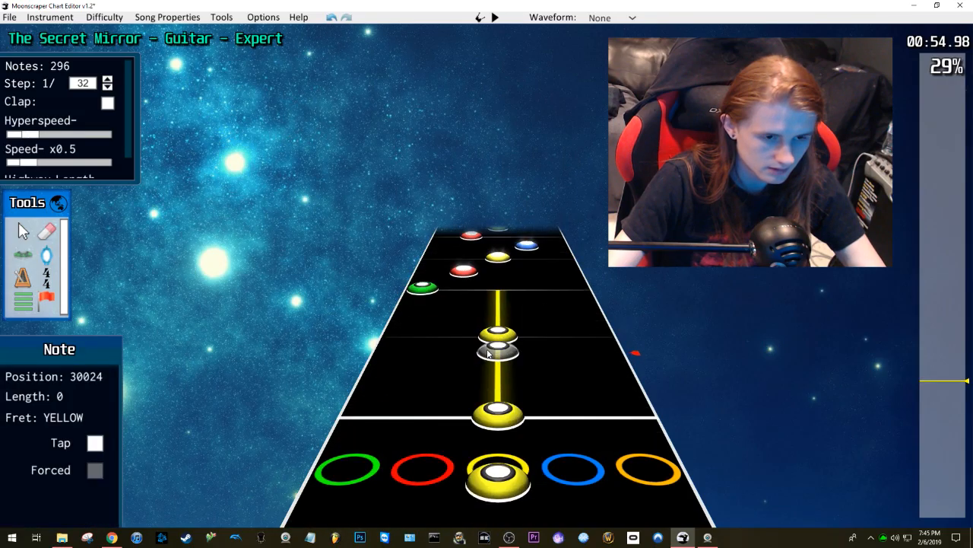
# Step: Delete the two sustained yellow notes between the measure line near 00:55 and the green note
pyautogui.scroll(-2, 626, 372)
pyautogui.press('j')
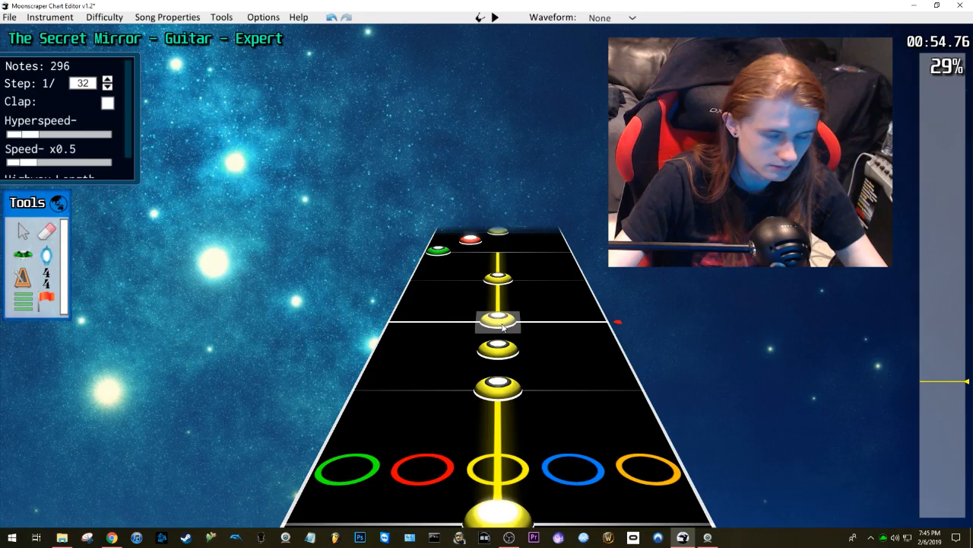
pyautogui.click(502, 278)
pyautogui.press('Delete')
pyautogui.click(502, 320)
pyautogui.press('Delete')
# Step: Place four yellow notes without sustain from the measure line up to the green note, and play the passage back
pyautogui.press('y')
pyautogui.click(501, 321)
pyautogui.click(501, 296)
pyautogui.click(501, 277)
pyautogui.click(500, 272)
pyautogui.press('space')
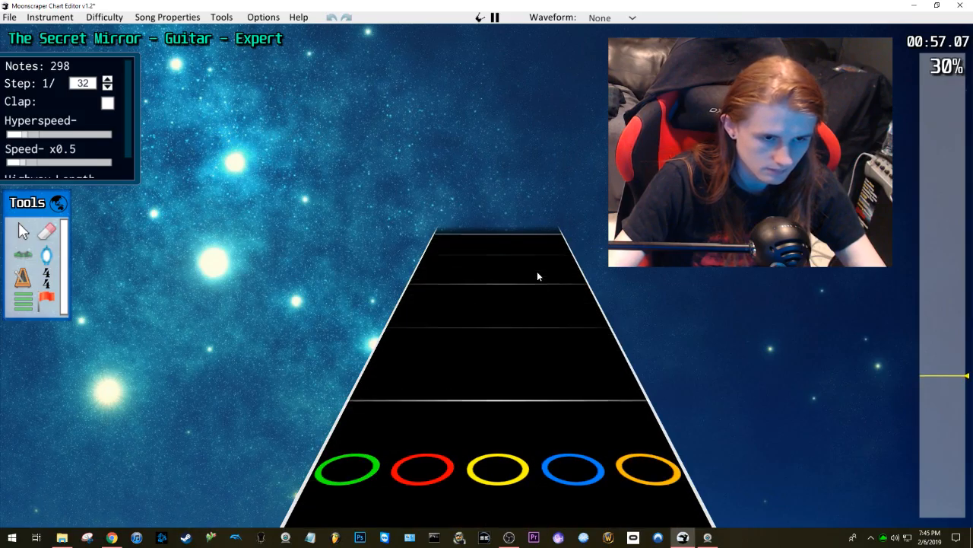
pyautogui.press('space')
pyautogui.scroll(-10, 537, 273)
pyautogui.scroll(-15, 535, 280)
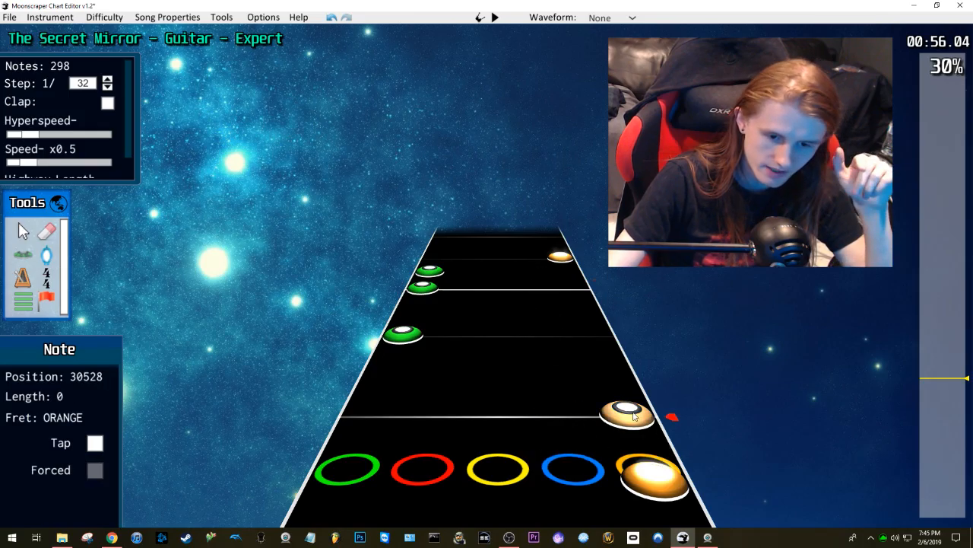
# Step: Examine the fret order and spacing of the notes from the yellow group through the rising runs to the green notes
pyautogui.scroll(-4, 533, 319)
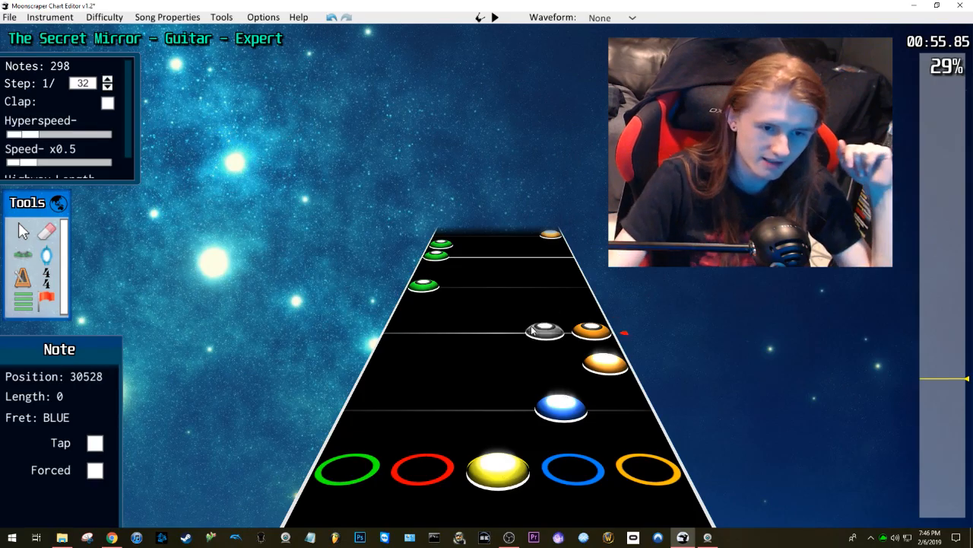
pyautogui.scroll(-1, 522, 331)
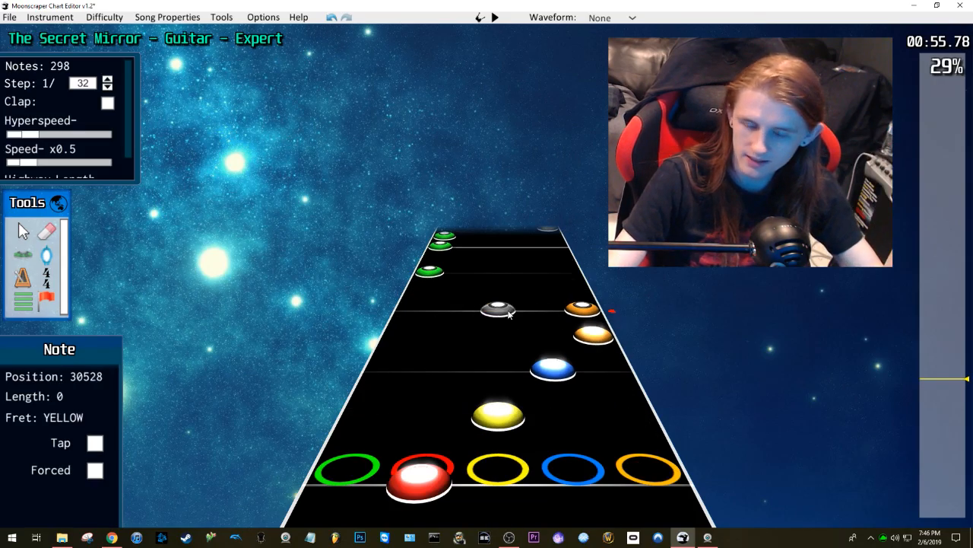
pyautogui.scroll(6, 508, 312)
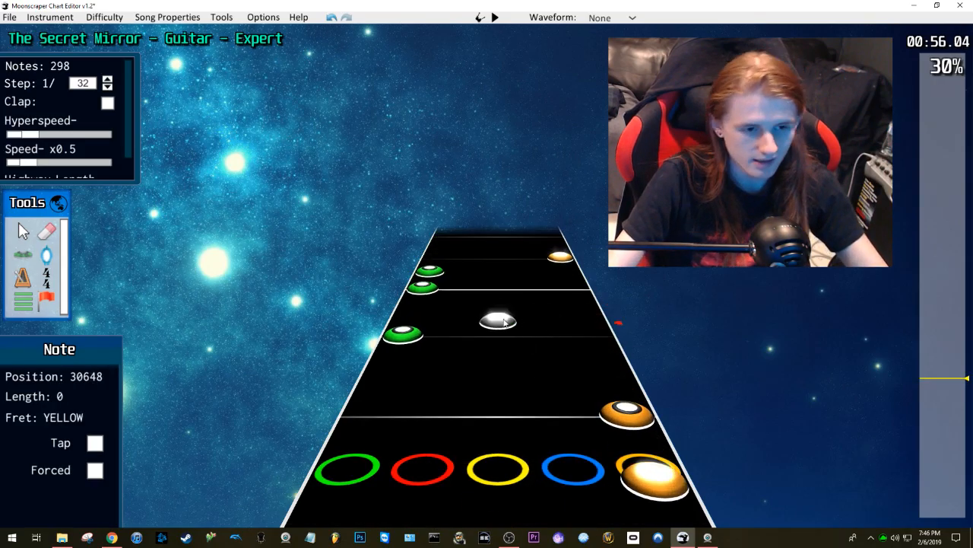
pyautogui.scroll(-11, 494, 307)
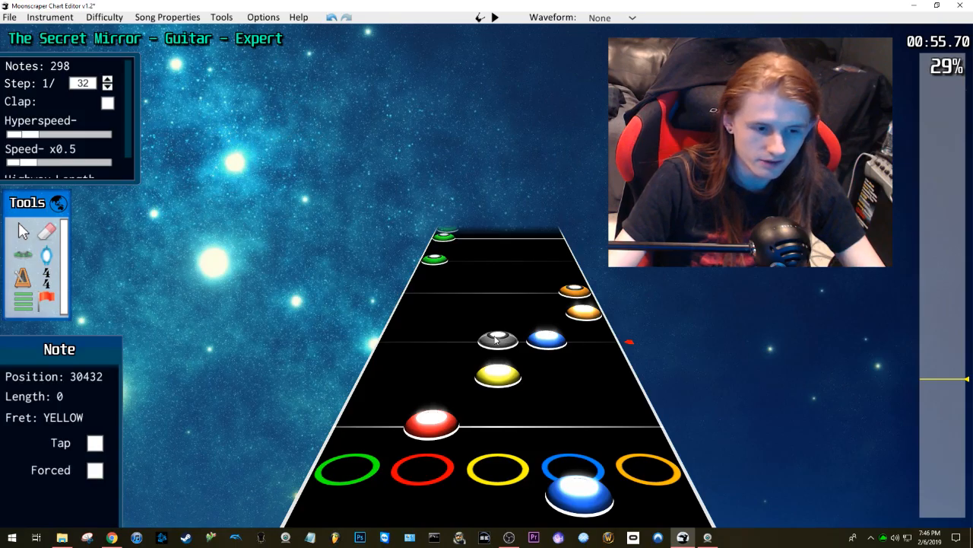
pyautogui.scroll(-2, 494, 340)
pyautogui.scroll(1, 492, 342)
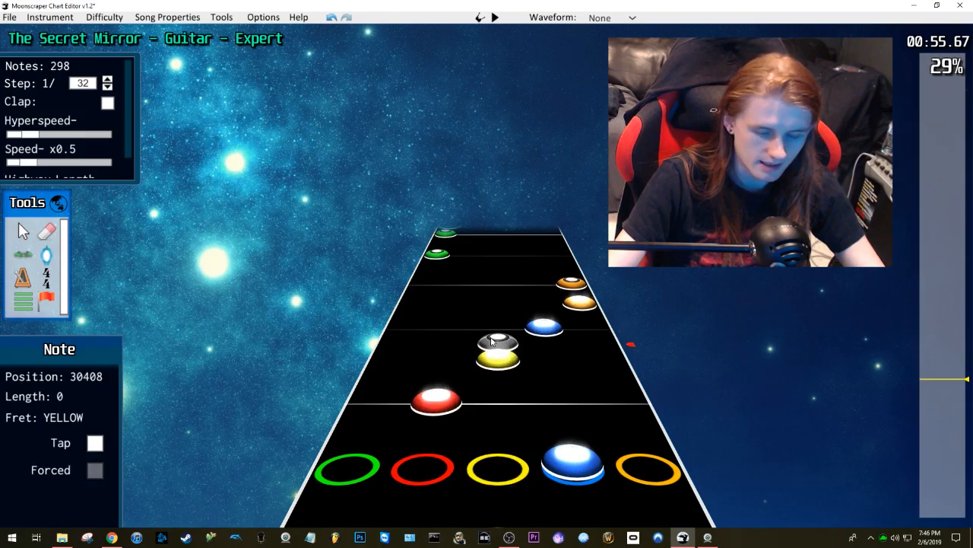
pyautogui.scroll(-3, 494, 342)
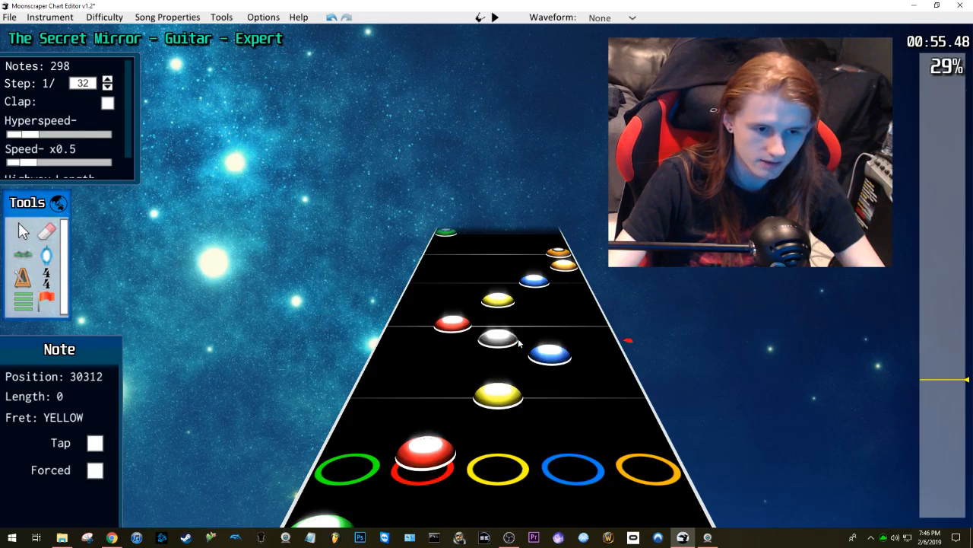
pyautogui.scroll(-2, 620, 358)
pyautogui.scroll(-3, 620, 357)
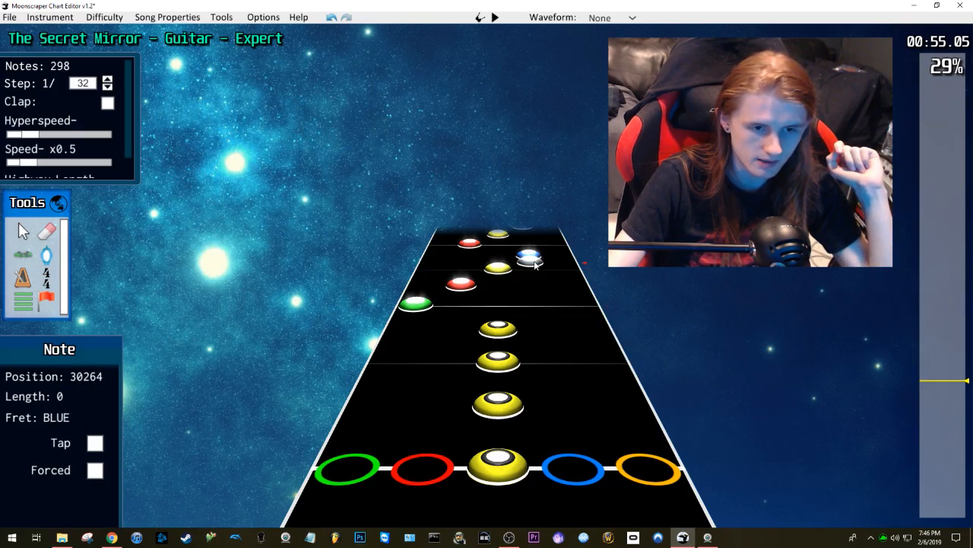
pyautogui.scroll(4, 575, 293)
pyautogui.scroll(-2, 562, 306)
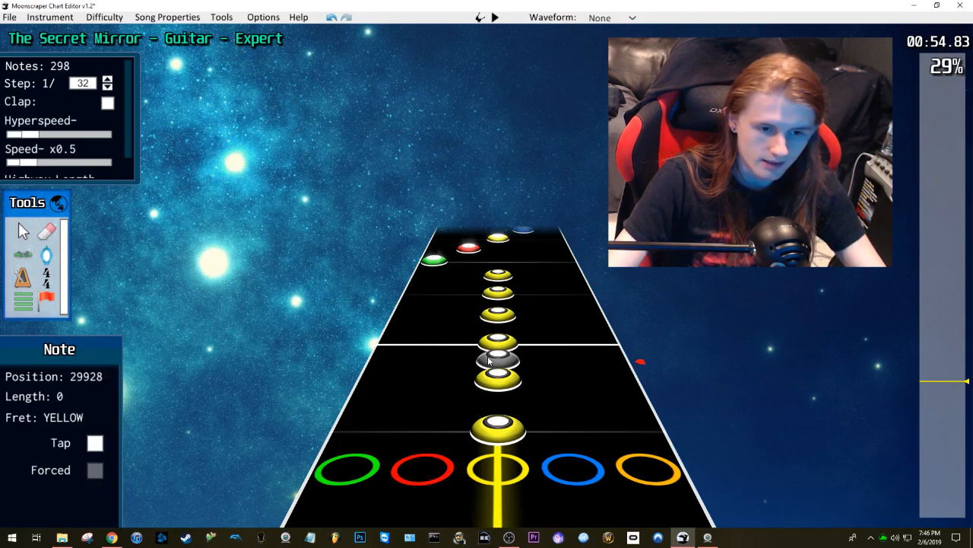
# Step: Play the revised passage from about 00:54.83 at half speed through its last orange note
pyautogui.press('space')
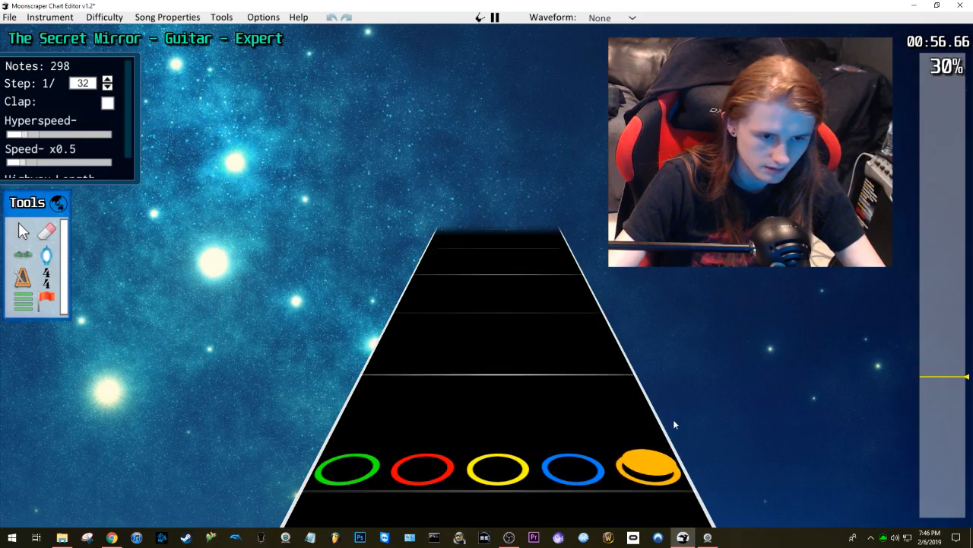
pyautogui.press('space')
pyautogui.scroll(-6, 440, 407)
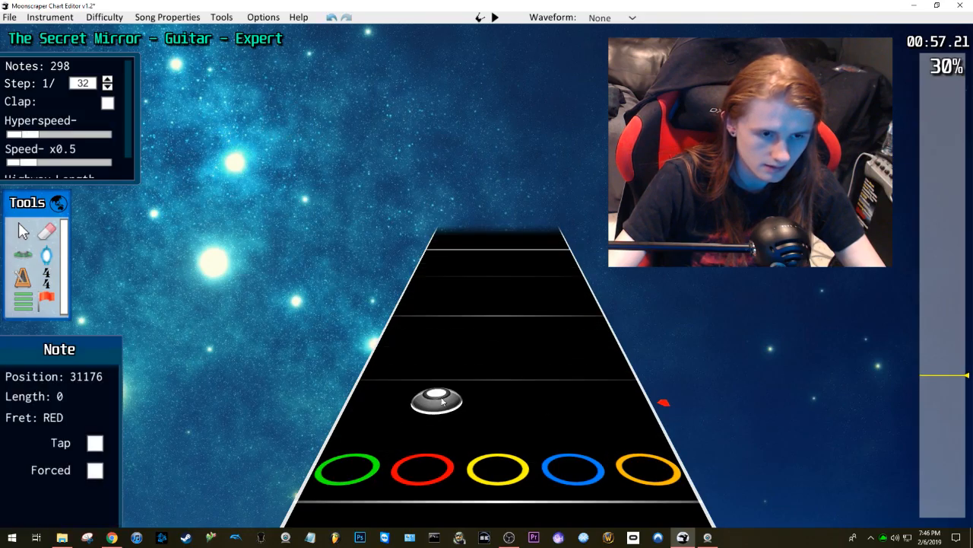
# Step: Play the empty stretch near 00:57 and place a sustained green note at position 30912, half a beat long
pyautogui.press('space')
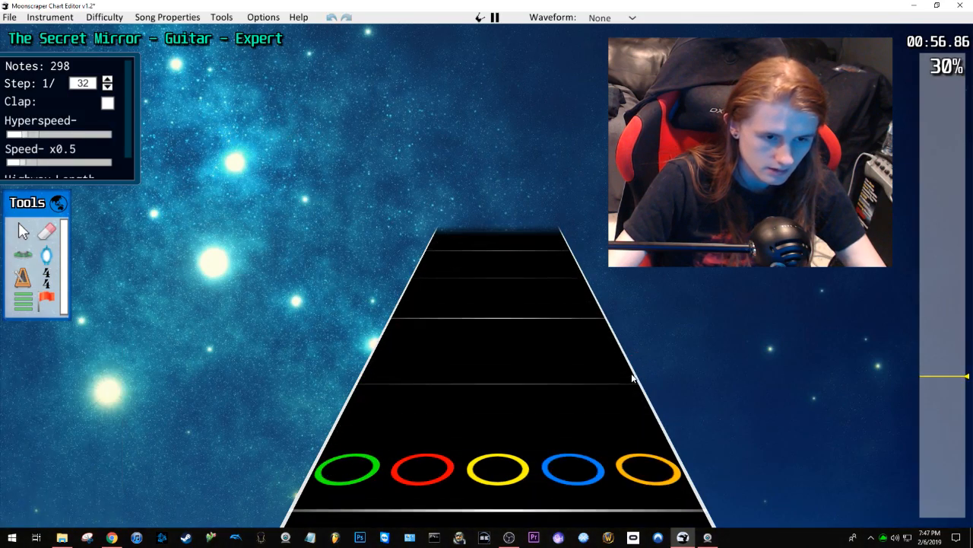
pyautogui.press('space')
pyautogui.scroll(-3, 626, 380)
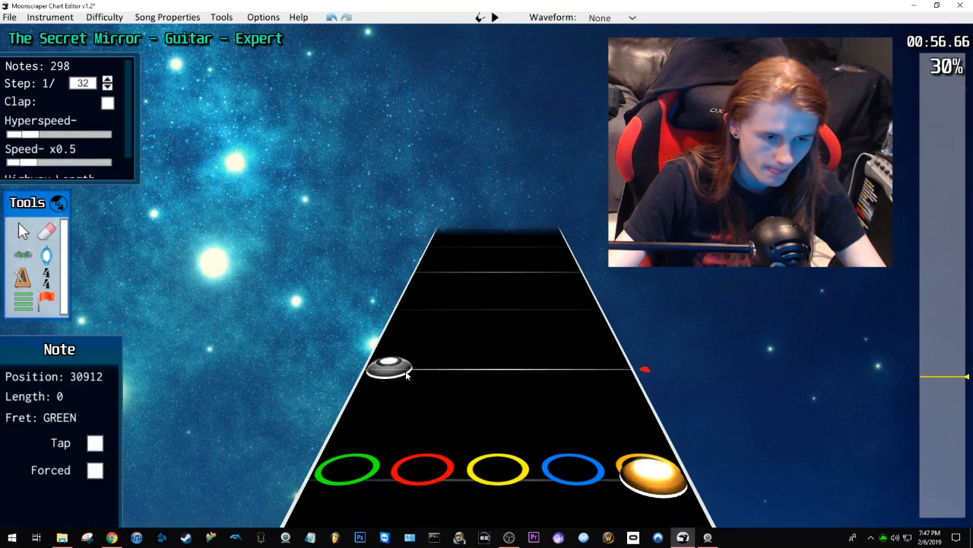
pyautogui.press('space')
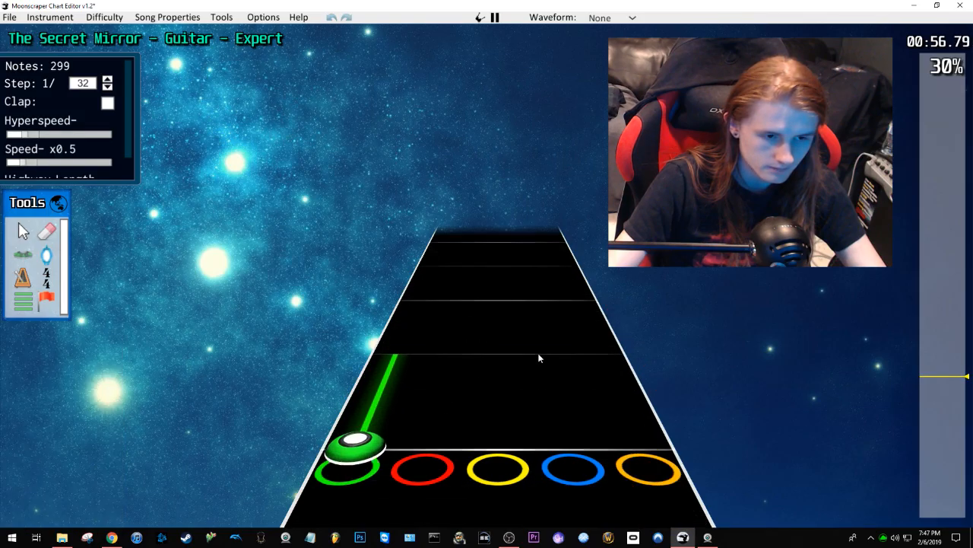
# Step: Place two short orange notes, two short green notes and a sustained orange note at 31200 after the sustained green note
pyautogui.press('space')
pyautogui.scroll(-2, 608, 380)
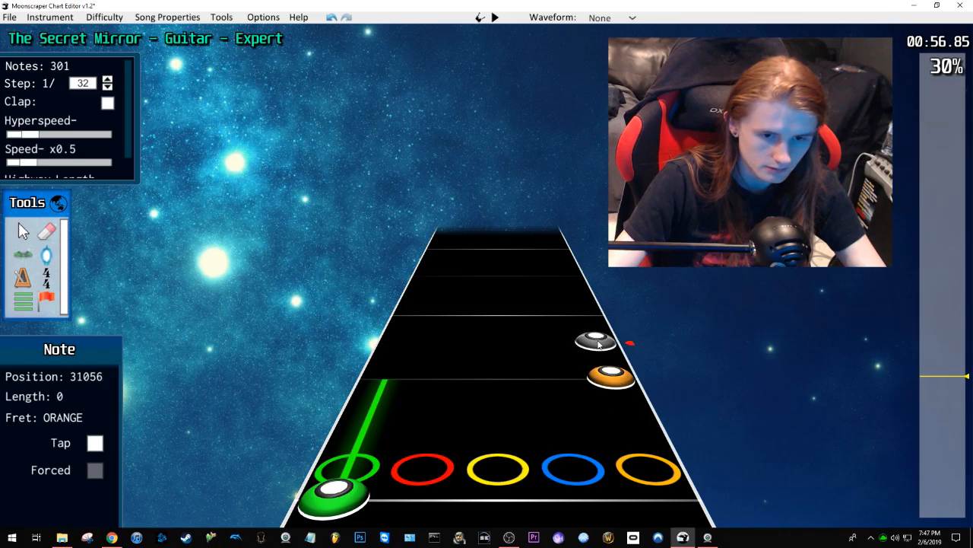
pyautogui.moveTo(582, 327); pyautogui.dragTo(424, 327)
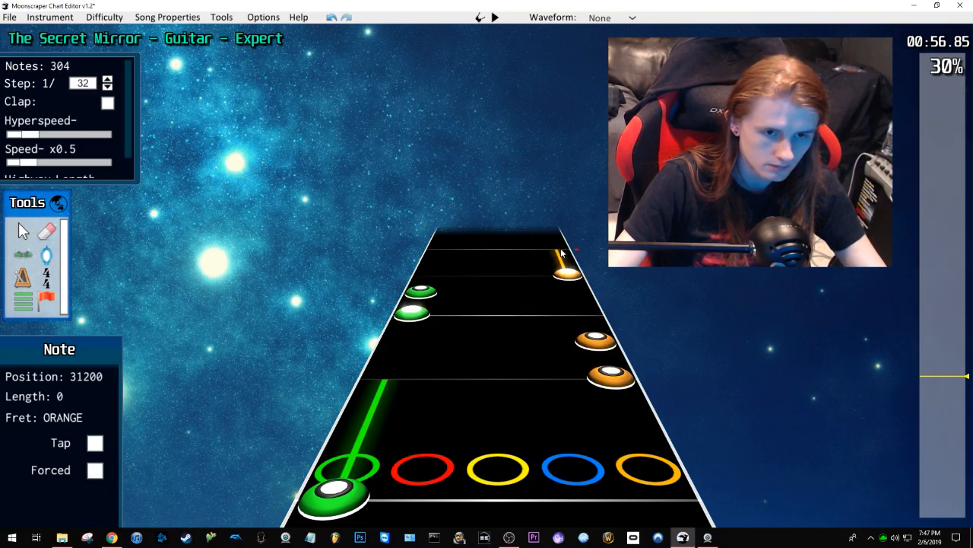
# Step: Play back the new run from the sustained green note through the last sustained orange note
pyautogui.press('space')
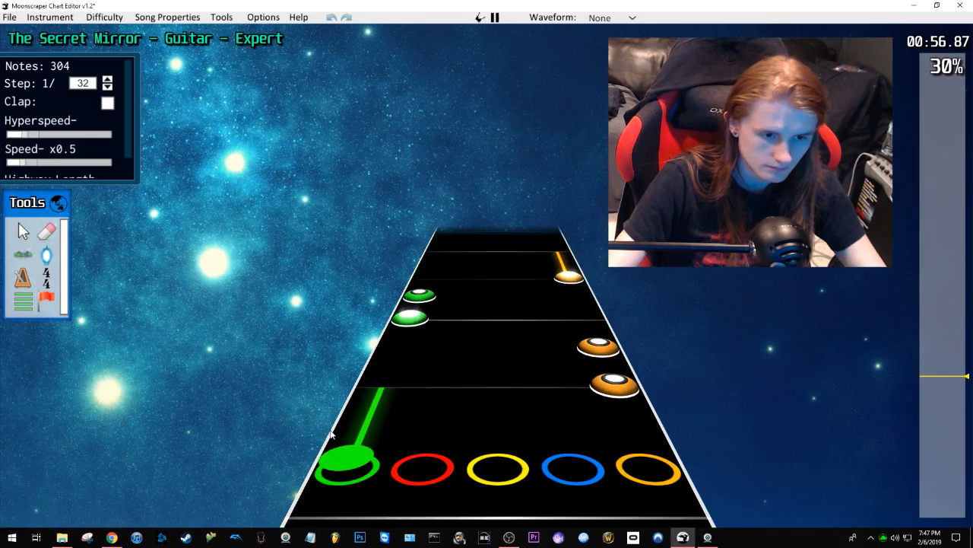
pyautogui.press('space')
pyautogui.click(401, 406)
pyautogui.press('space')
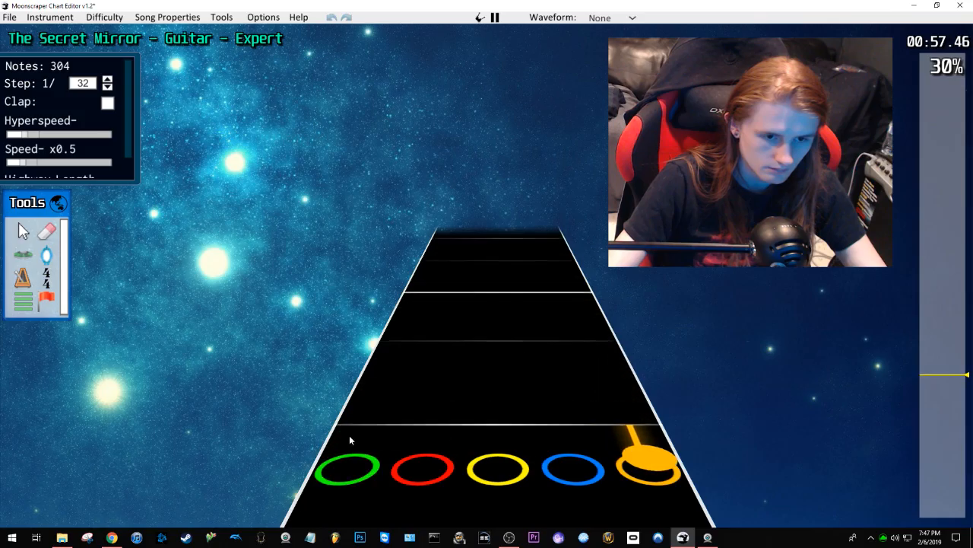
pyautogui.press('space')
pyautogui.scroll(-5, 549, 387)
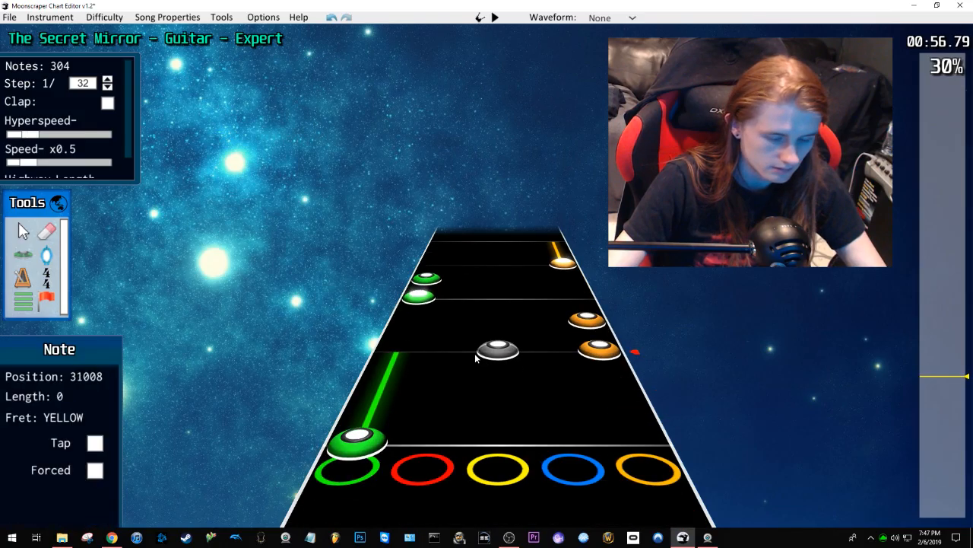
# Step: Move the two short green notes between the short orange pair and the last orange note to the blue lane
pyautogui.press('j')
pyautogui.moveTo(471, 251); pyautogui.dragTo(534, 300)
pyautogui.click(521, 350)
pyautogui.click(536, 299)
pyautogui.click(512, 335)
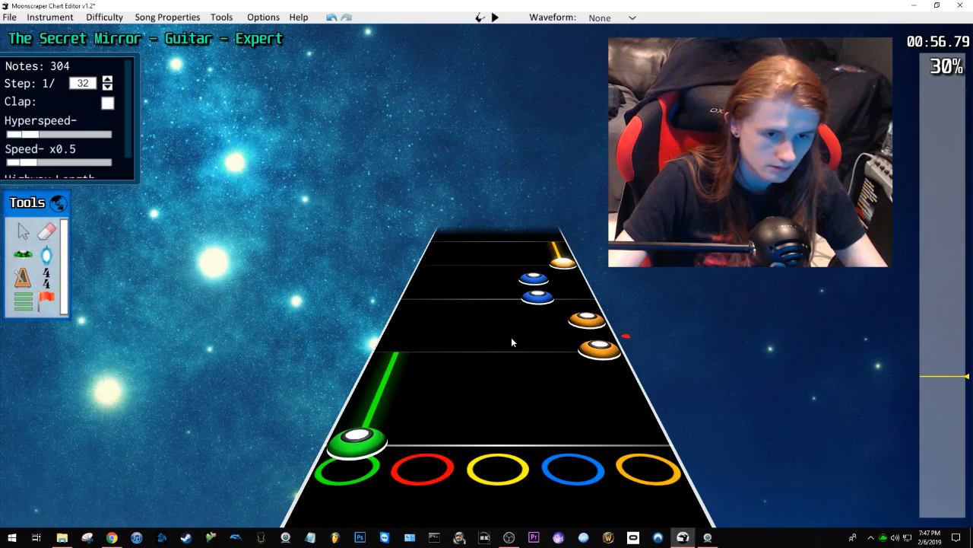
# Step: Add sustains to the orange notes one beat before and half a beat after the measure line near 00:56.5, and play the passage back
pyautogui.scroll(-5, 511, 335)
pyautogui.click(556, 262)
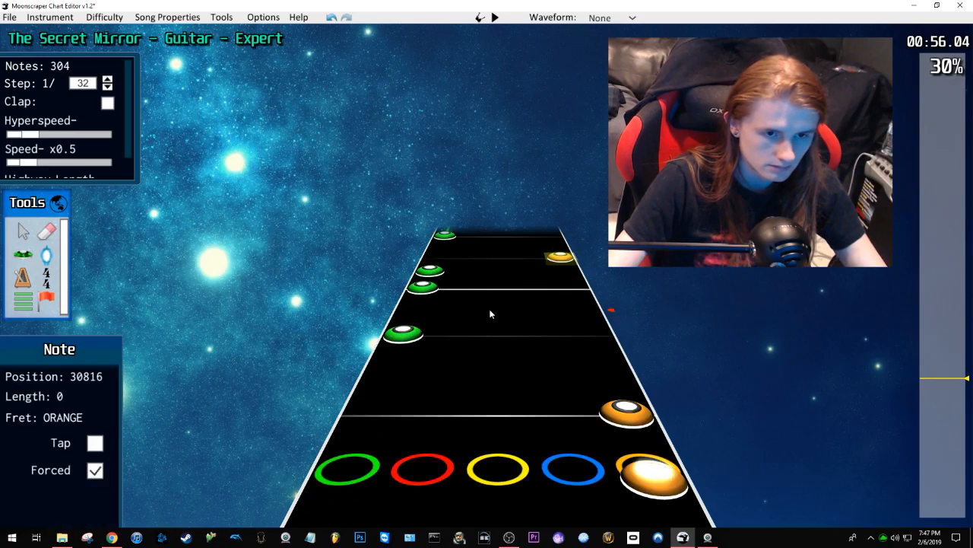
pyautogui.press('space')
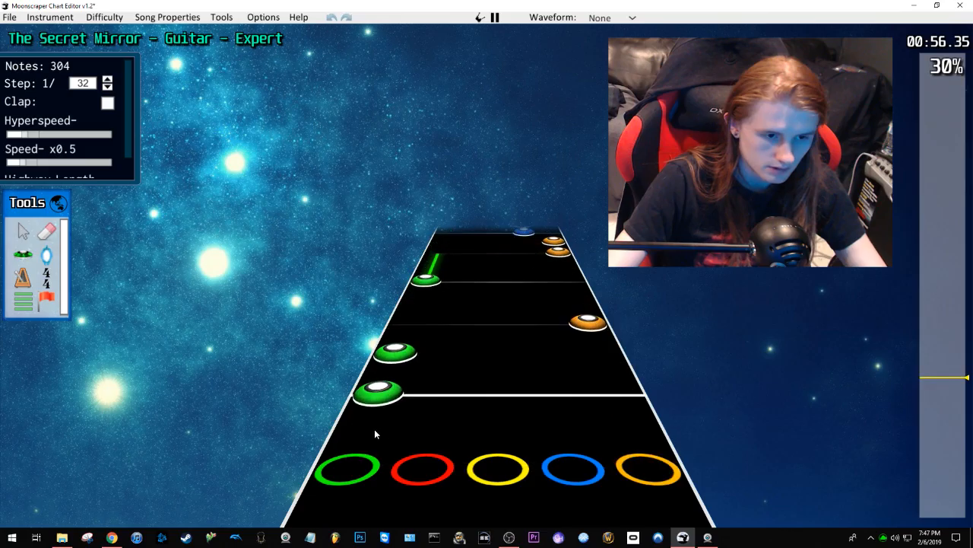
pyautogui.press('space')
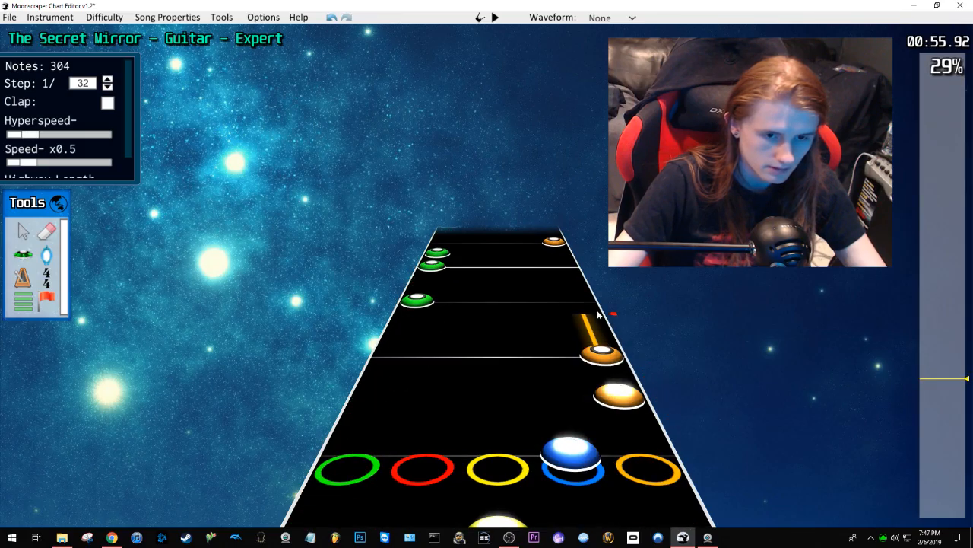
pyautogui.press('space')
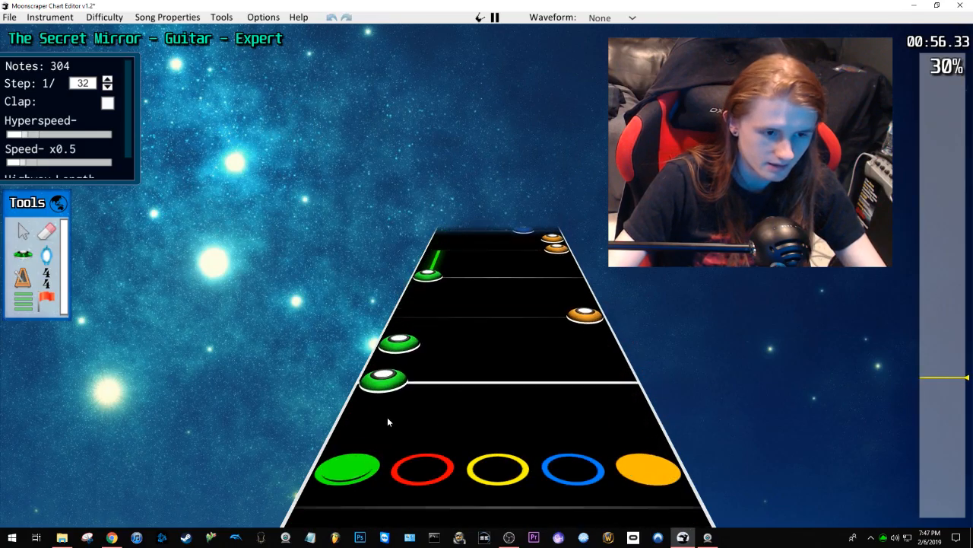
pyautogui.press('space')
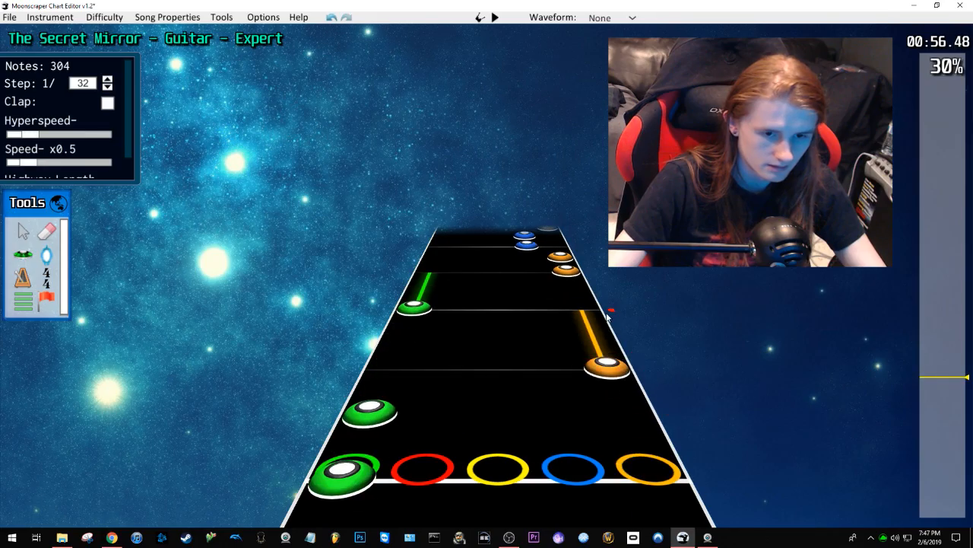
pyautogui.press('space')
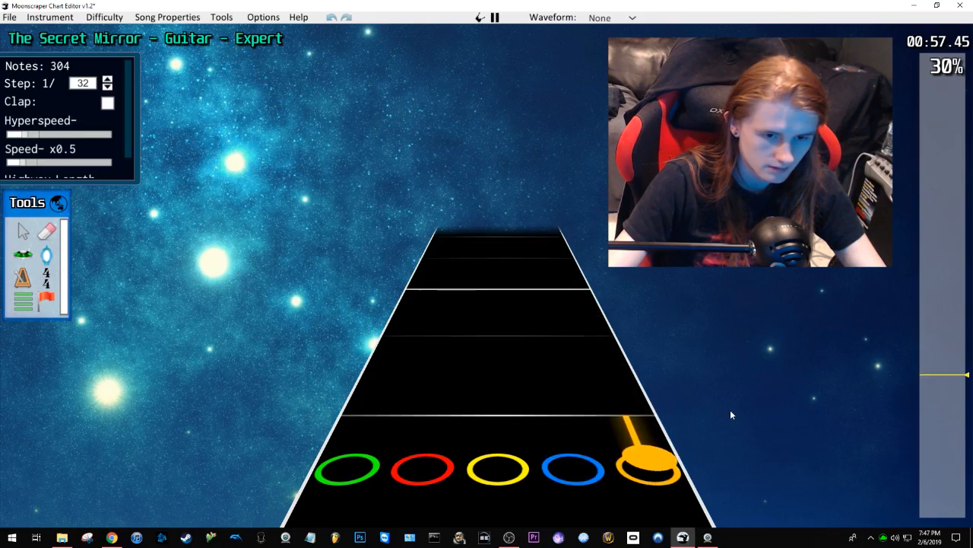
pyautogui.press('space')
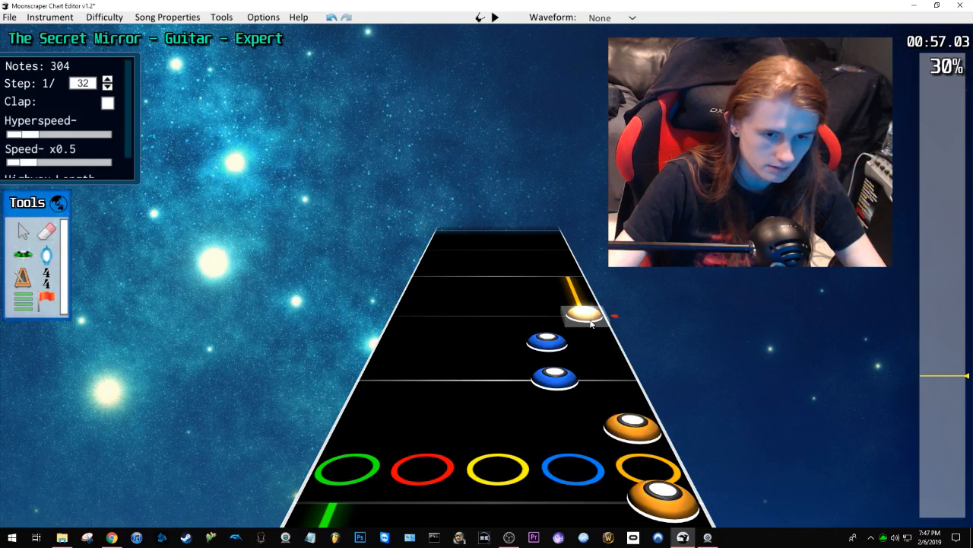
# Step: Move the last sustained orange note after the two blue notes to the yellow lane and play the phrase back
pyautogui.moveTo(592, 323); pyautogui.dragTo(499, 313)
pyautogui.scroll(-2, 532, 342)
pyautogui.press('space')
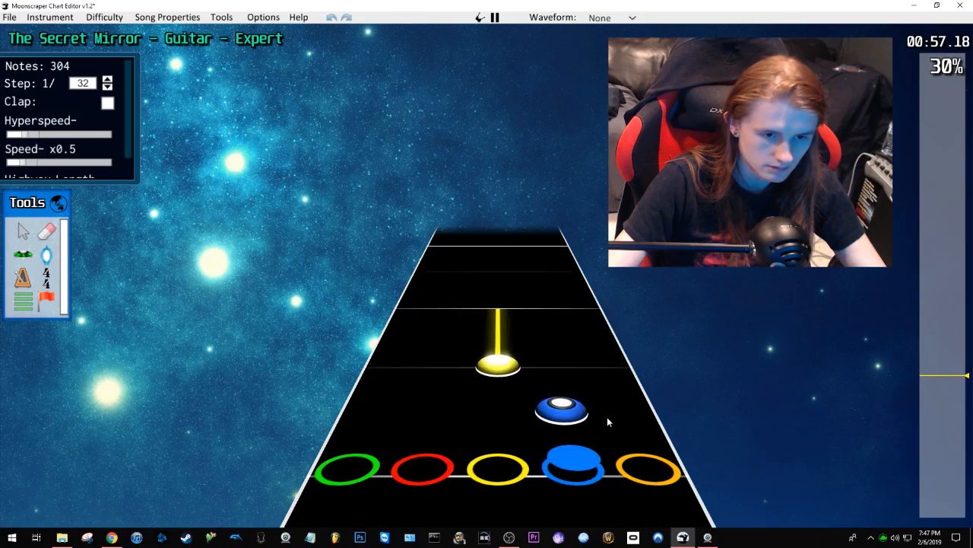
pyautogui.press('space')
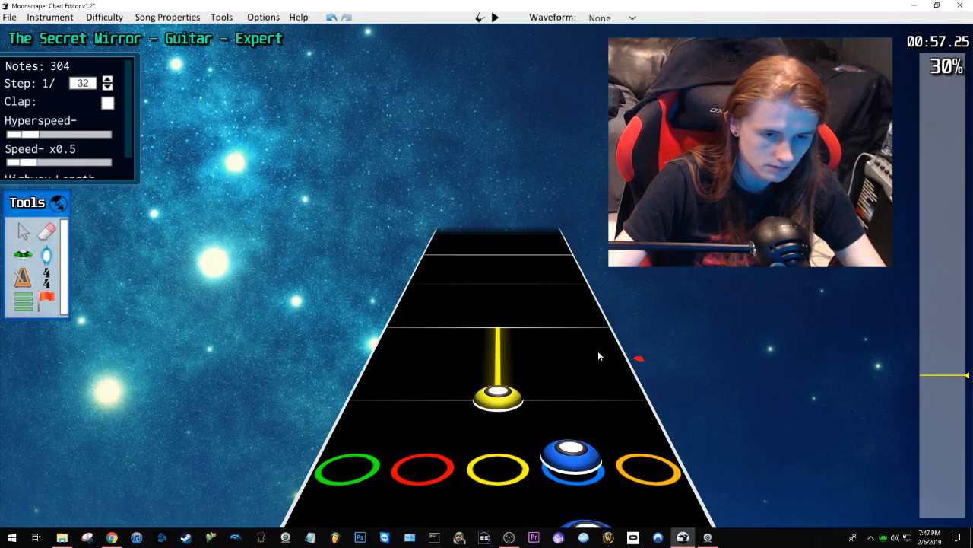
pyautogui.press('space')
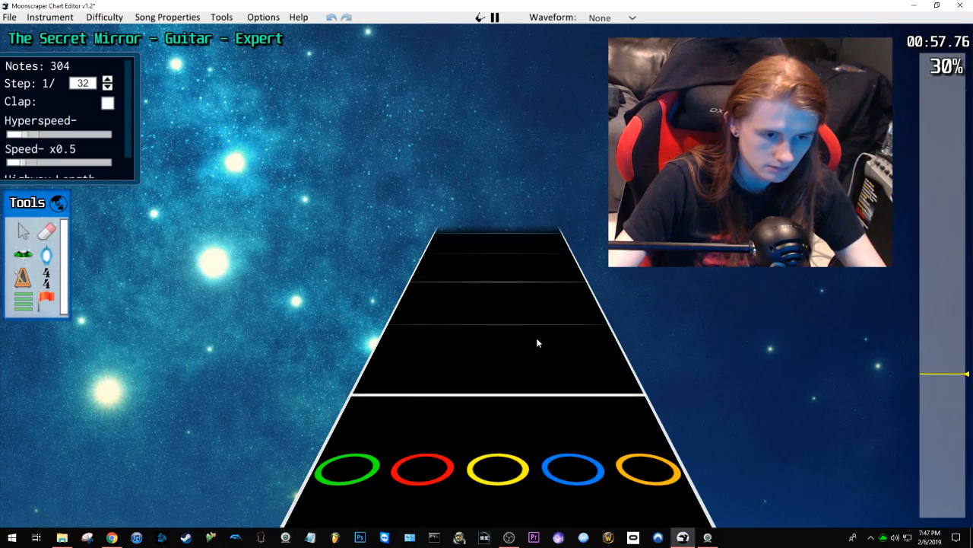
pyautogui.press('space')
pyautogui.scroll(-5, 536, 304)
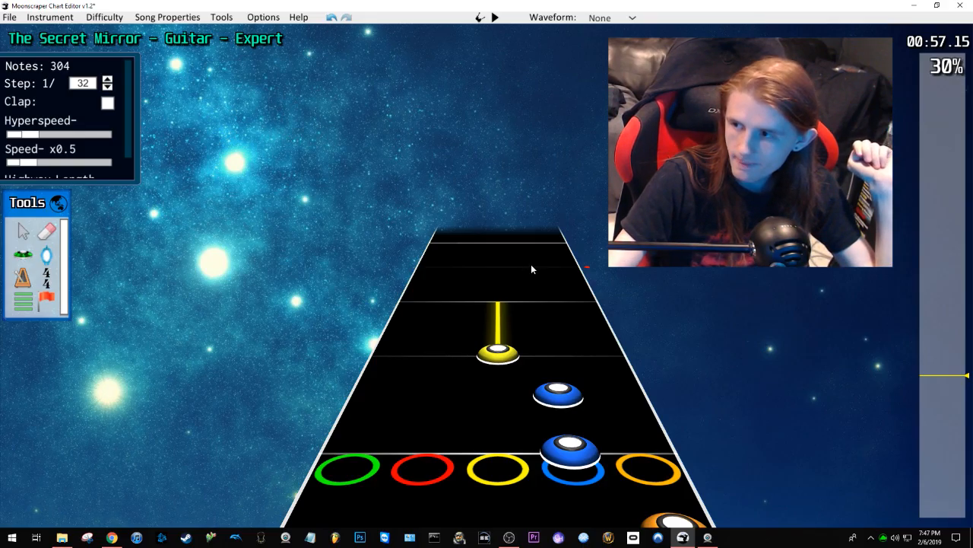
pyautogui.press('space')
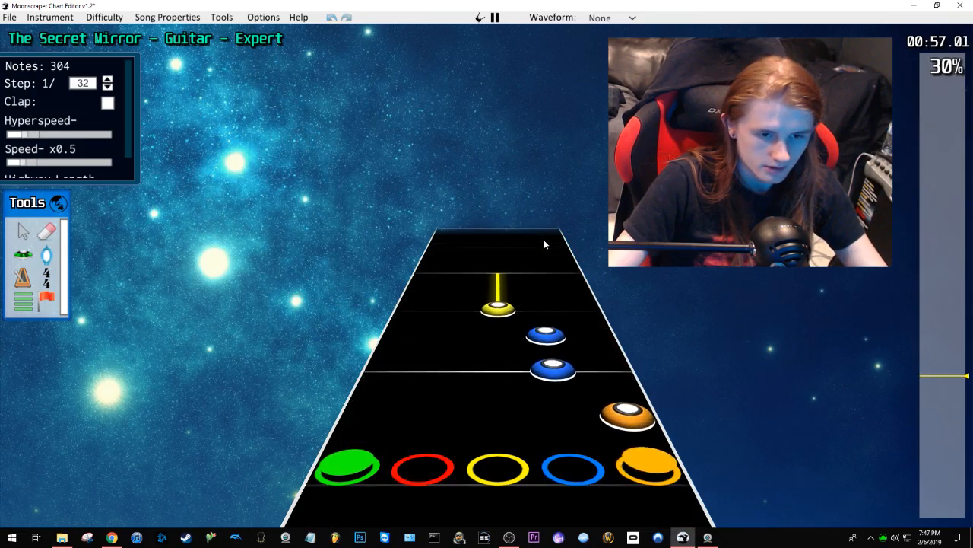
pyautogui.press('space')
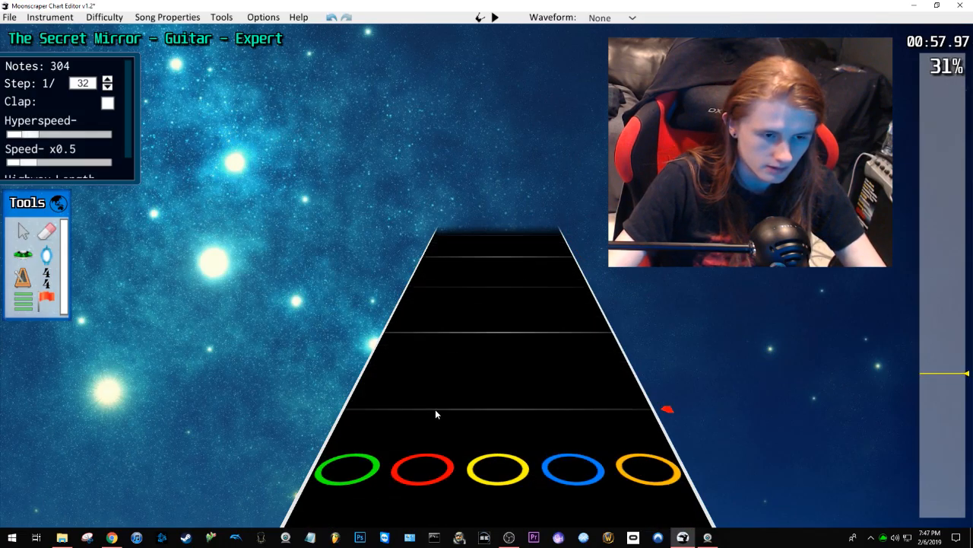
# Step: Place a sustained green note at position 31296 and a sustained yellow note half a beat after it, and play them back
pyautogui.scroll(-2, 436, 414)
pyautogui.press('y')
pyautogui.click(378, 372)
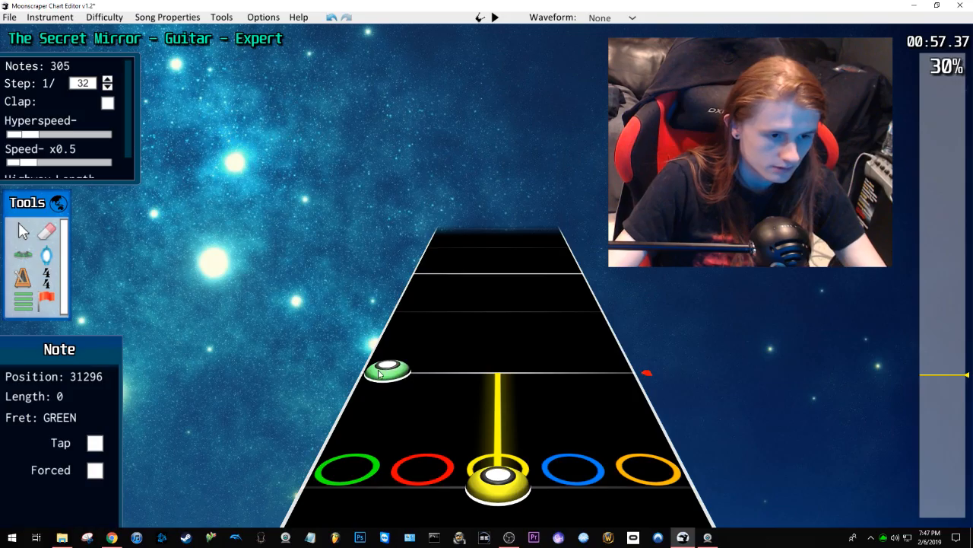
pyautogui.scroll(3, 482, 337)
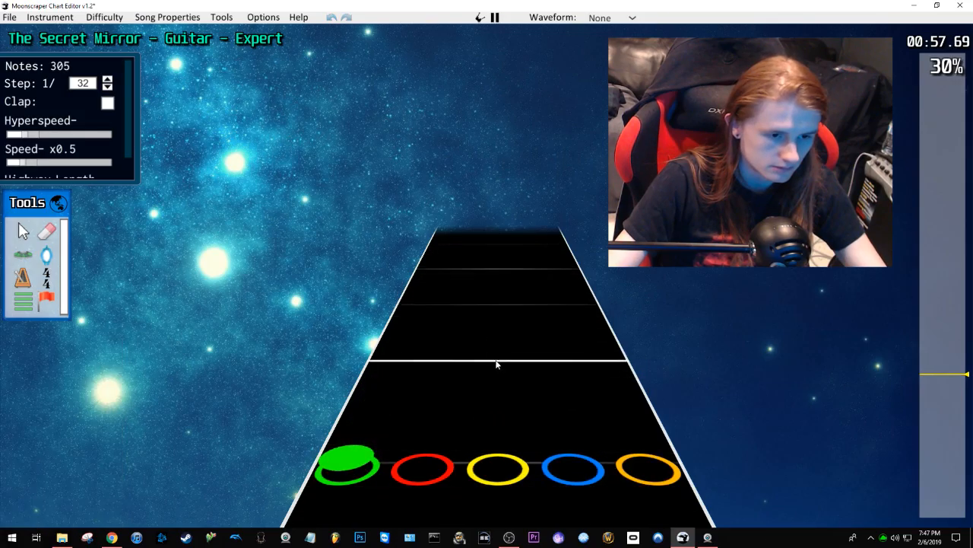
pyautogui.click(490, 367)
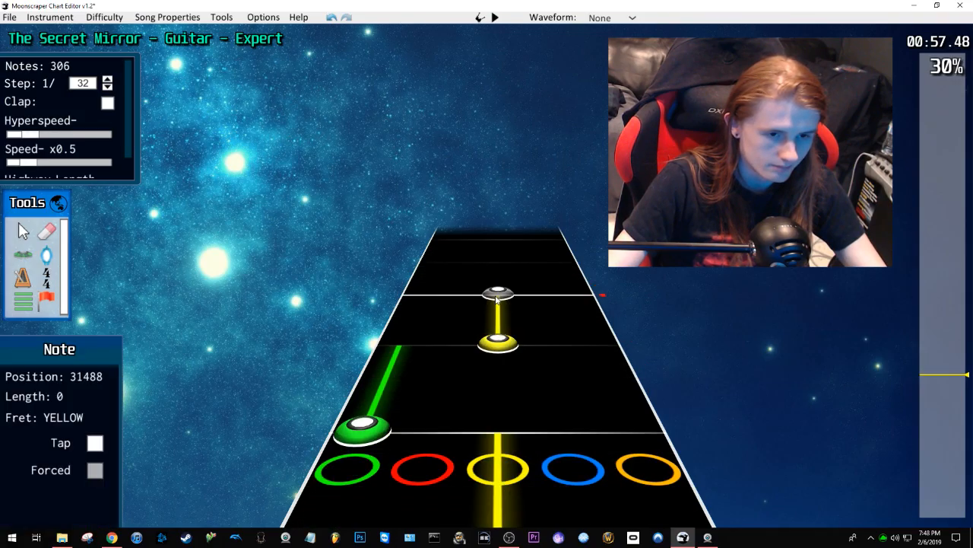
pyautogui.press('space')
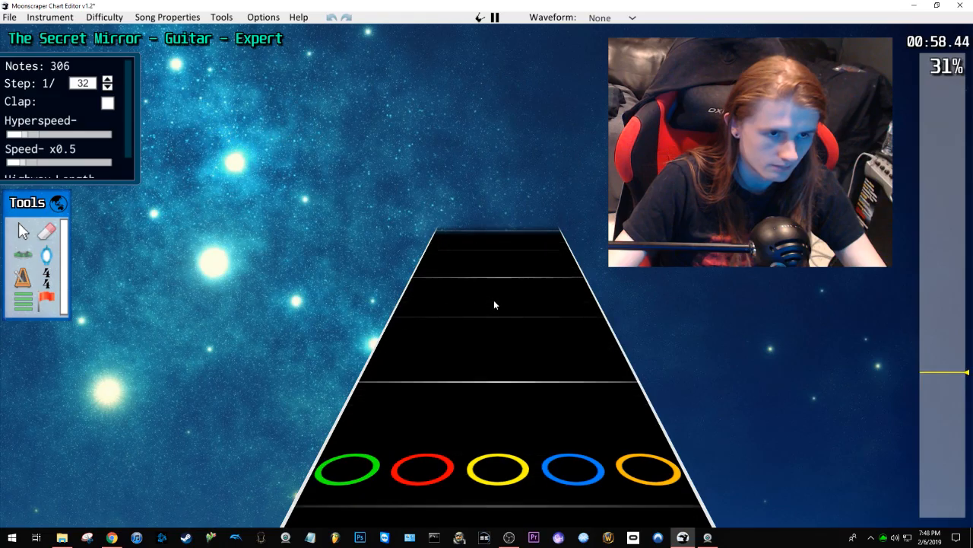
# Step: Move the sustained yellow note after the two blue notes to the orange lane and play the phrase back
pyautogui.press('space')
pyautogui.scroll(-4, 495, 301)
pyautogui.scroll(-4, 485, 308)
pyautogui.moveTo(521, 374); pyautogui.dragTo(642, 384)
pyautogui.scroll(-1, 573, 344)
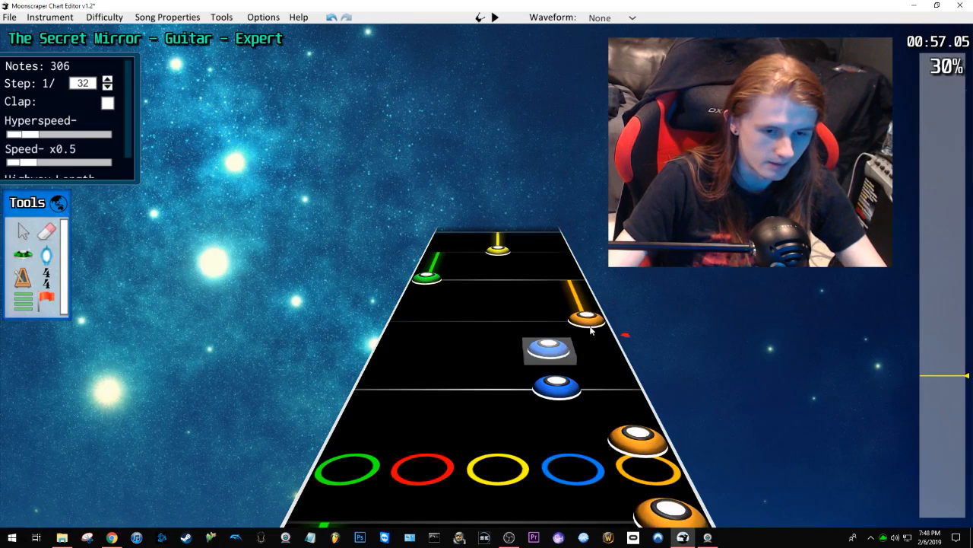
pyautogui.press('space')
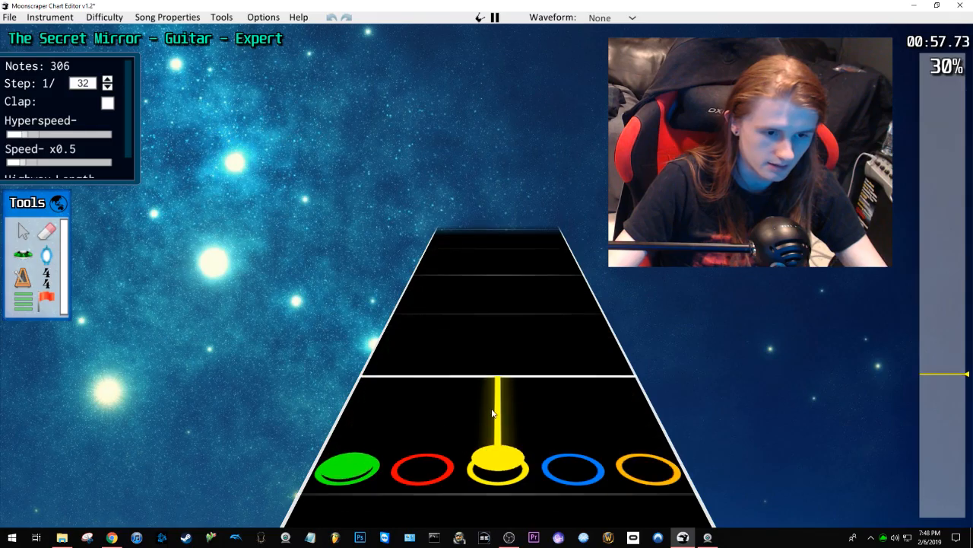
# Step: Place a sustained green note on the measure line near 00:57.8 and a sustained yellow note half a beat after it
pyautogui.press('space')
pyautogui.scroll(-2, 440, 371)
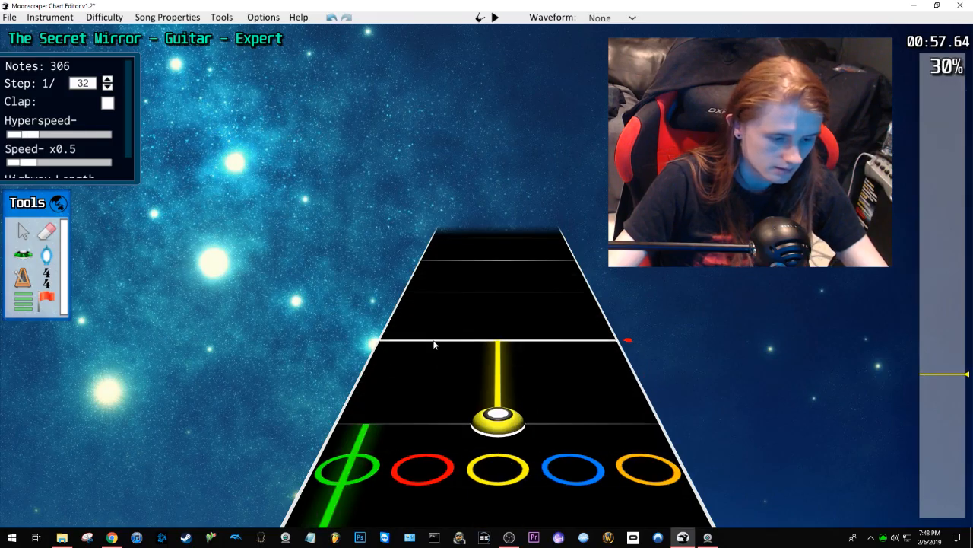
pyautogui.click(410, 353)
pyautogui.press('space')
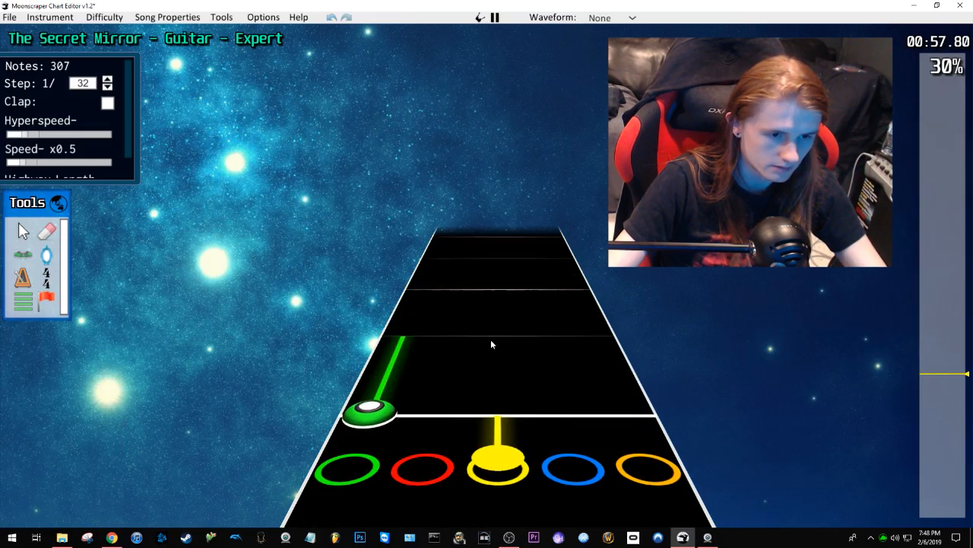
pyautogui.press('space')
pyautogui.scroll(-1, 478, 380)
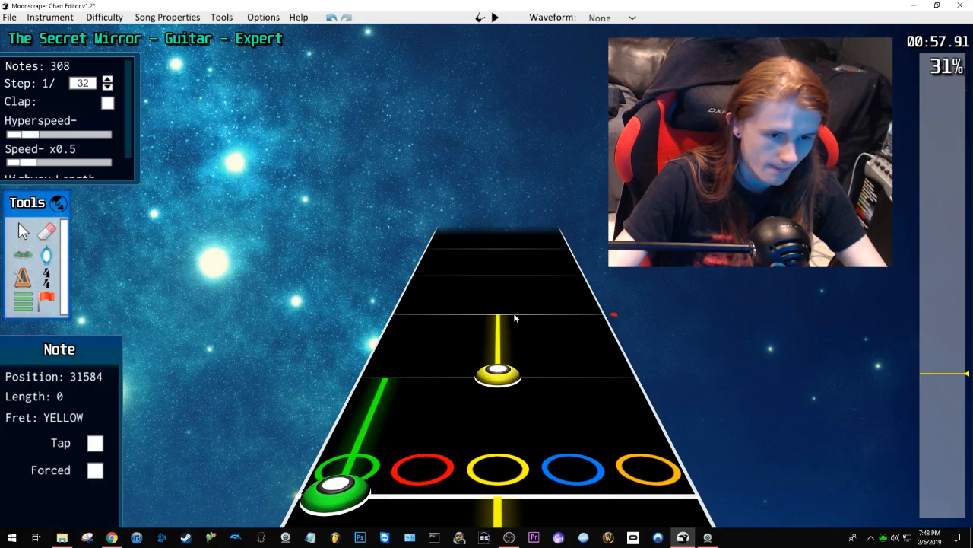
# Step: Continue the phrase with a sustained green note, two short yellow notes and three more notes, and play on to about 01:03
pyautogui.press('space')
pyautogui.press('space')
pyautogui.scroll(-3, 462, 350)
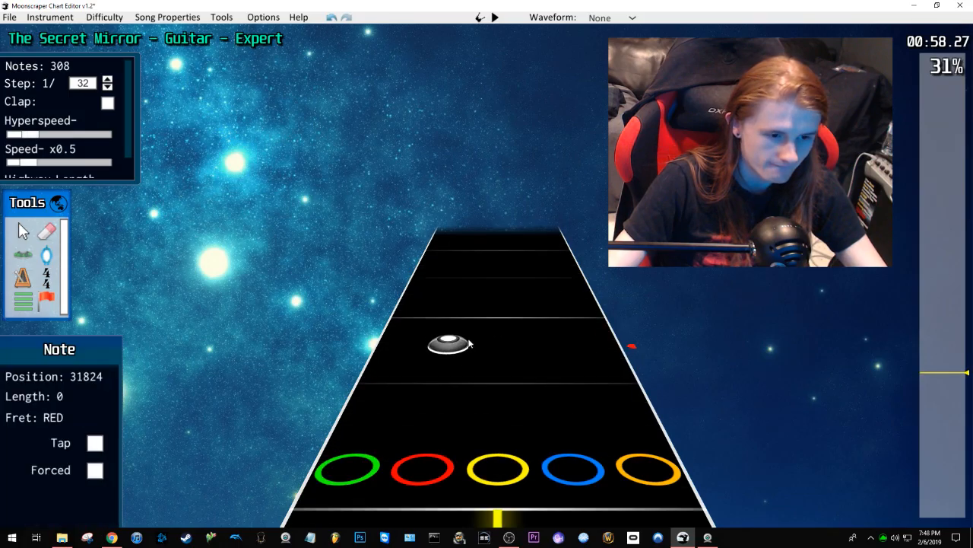
pyautogui.press('space')
pyautogui.press('space')
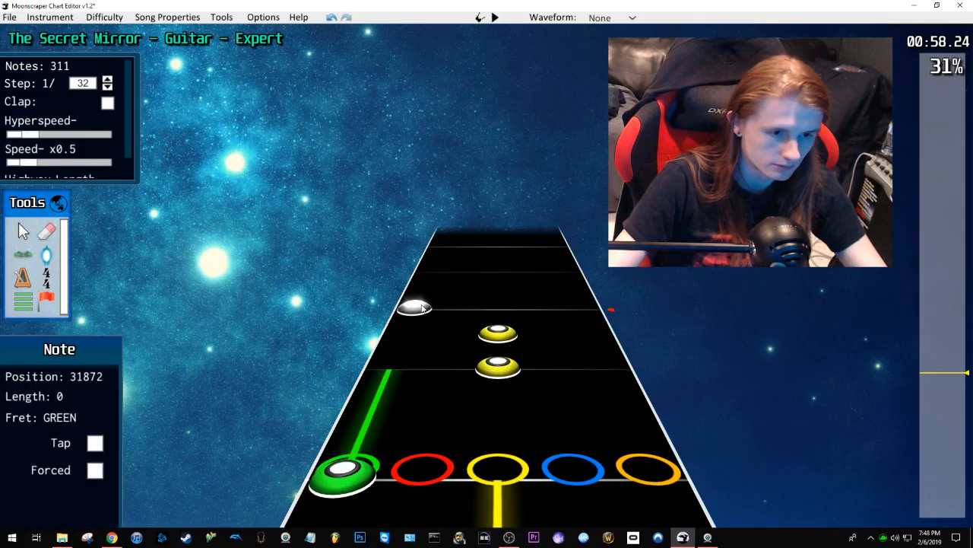
pyautogui.click(534, 283)
pyautogui.press('space')
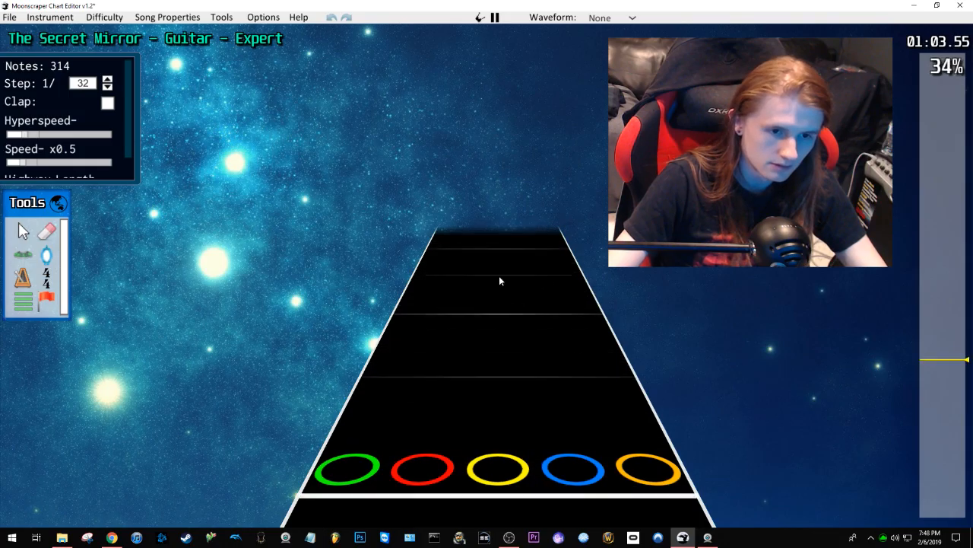
pyautogui.press('space')
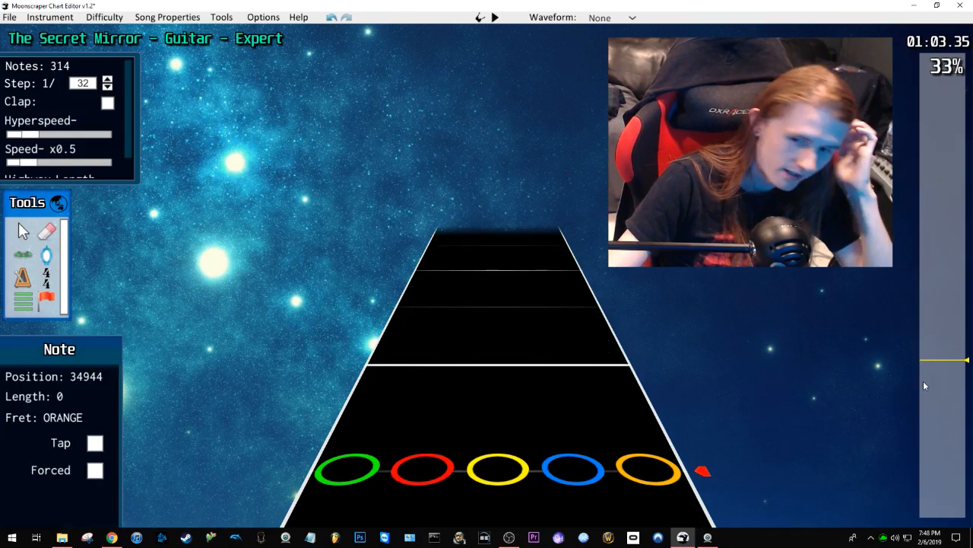
# Step: Return to about 00:57.7 and play the newly charted green and yellow phrase back to about 00:59.6
pyautogui.click(927, 374)
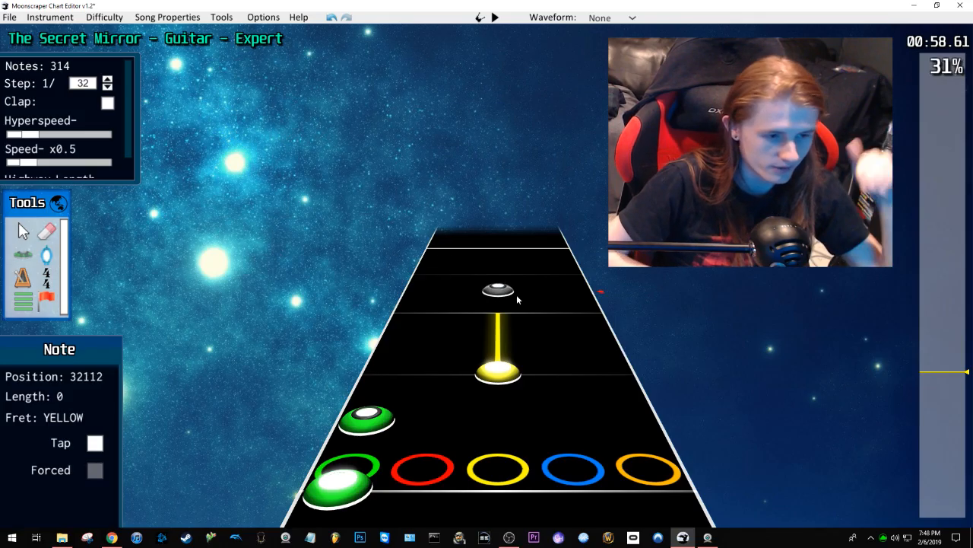
pyautogui.scroll(-10, 516, 295)
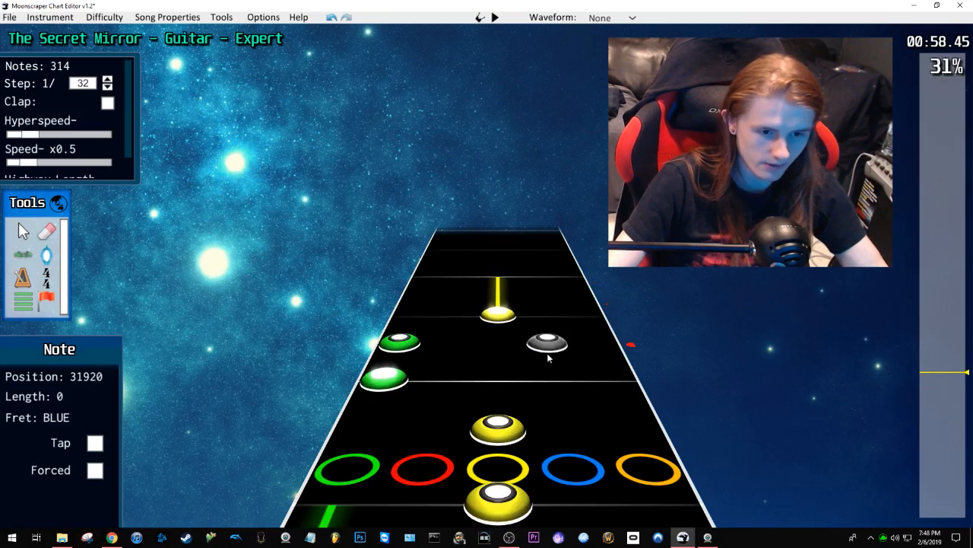
pyautogui.scroll(-6, 561, 368)
pyautogui.scroll(-15, 549, 371)
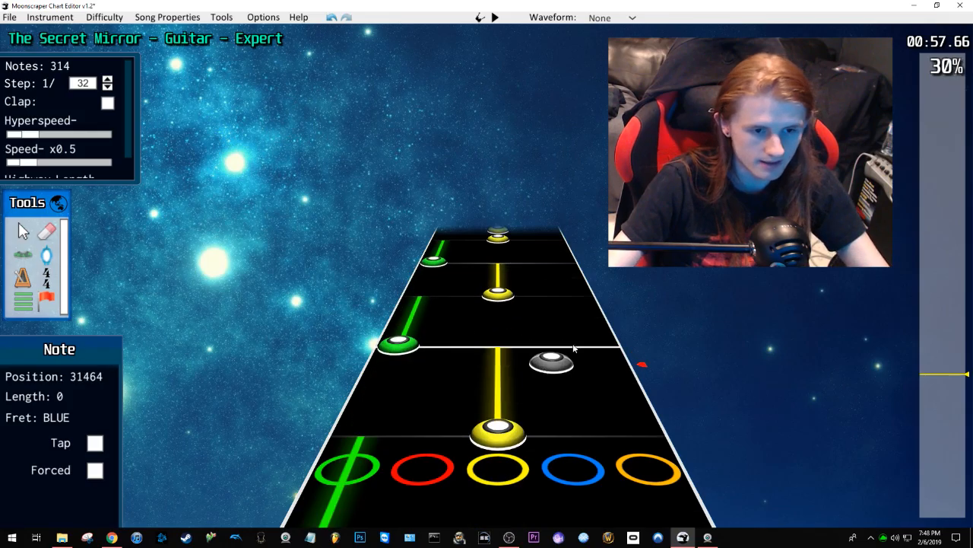
pyautogui.press('space')
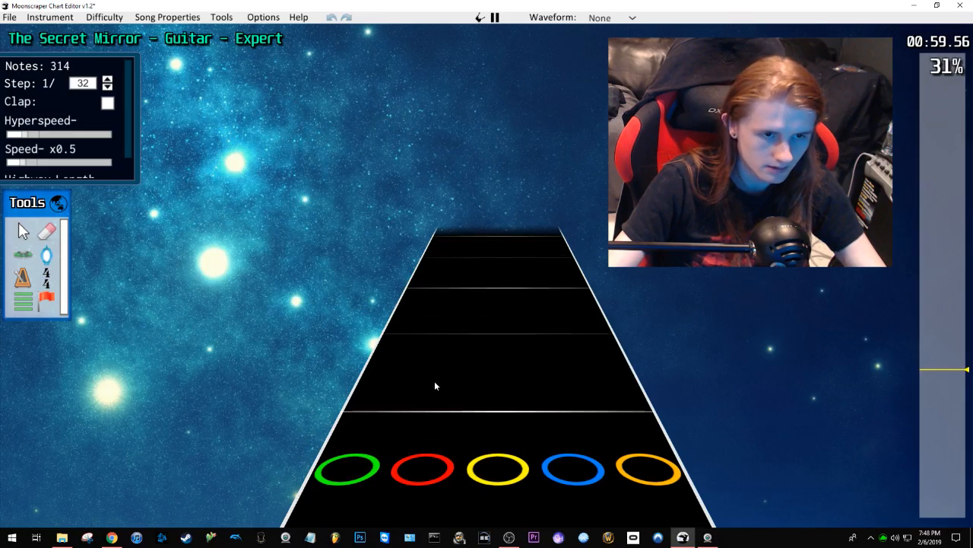
pyautogui.press('space')
# Step: Turn on the Forced option and select the green note on the beat line after the two short yellow notes
pyautogui.scroll(-8, 418, 367)
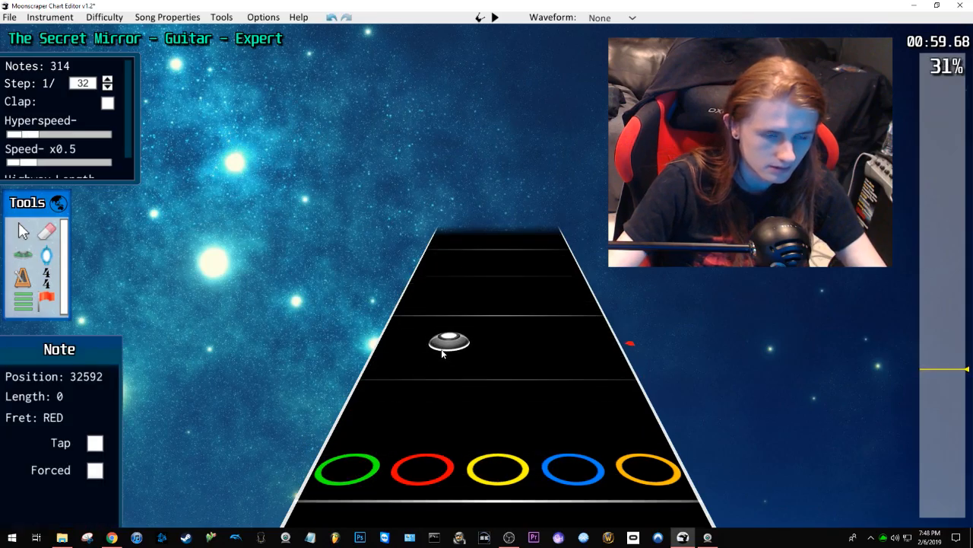
pyautogui.scroll(-1, 450, 308)
pyautogui.press('f')
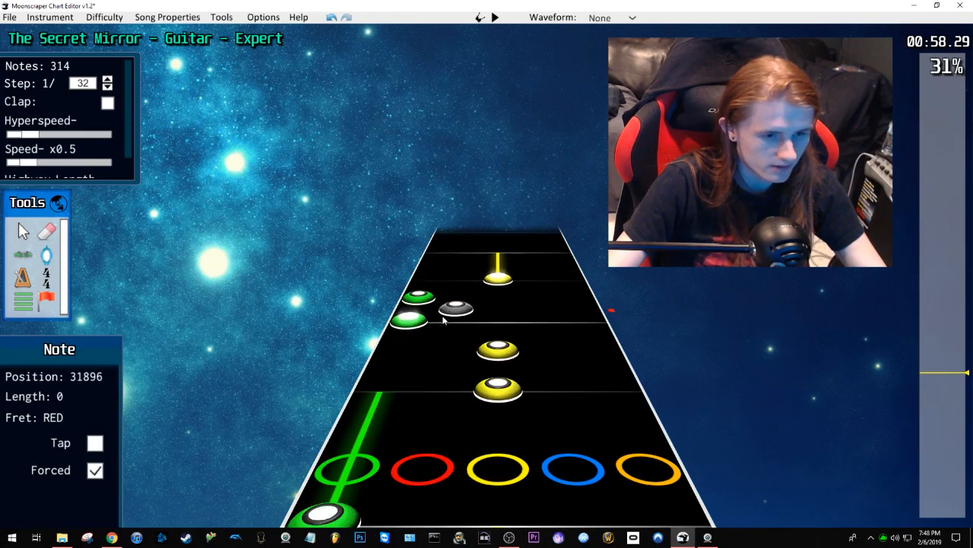
pyautogui.press('u')
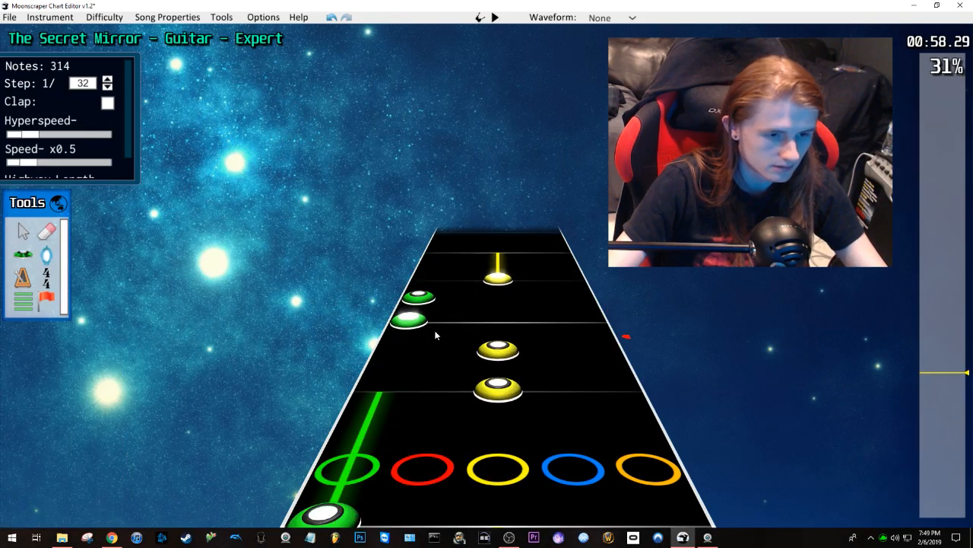
pyautogui.click(421, 328)
pyautogui.click(471, 319)
pyautogui.scroll(-2, 471, 318)
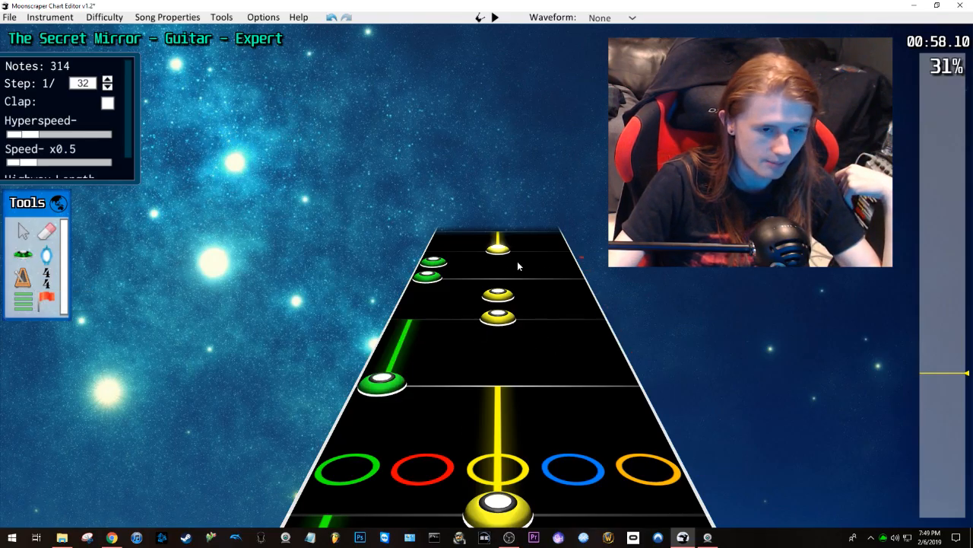
# Step: Place a 170 BPM marker at position 31680 in the global view and delete it again
pyautogui.click(19, 280)
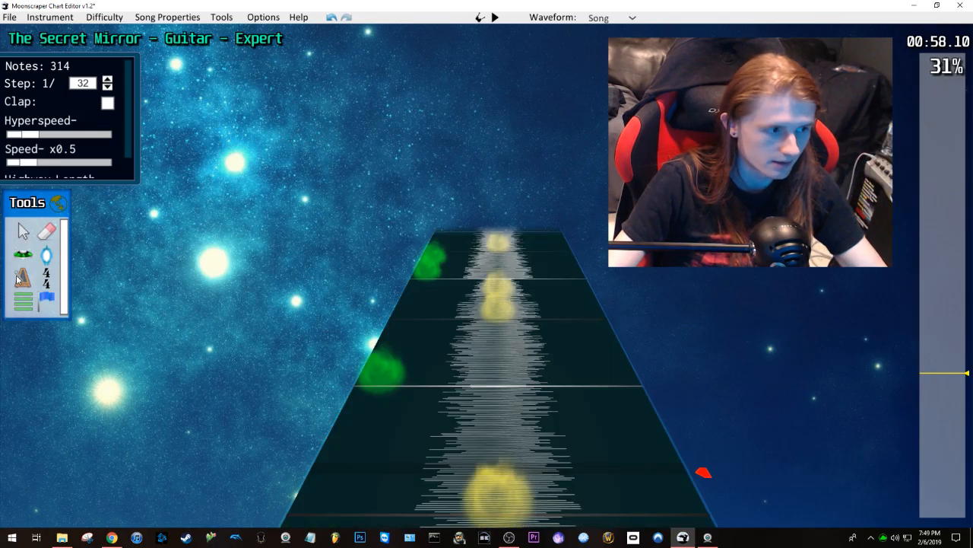
pyautogui.click(489, 386)
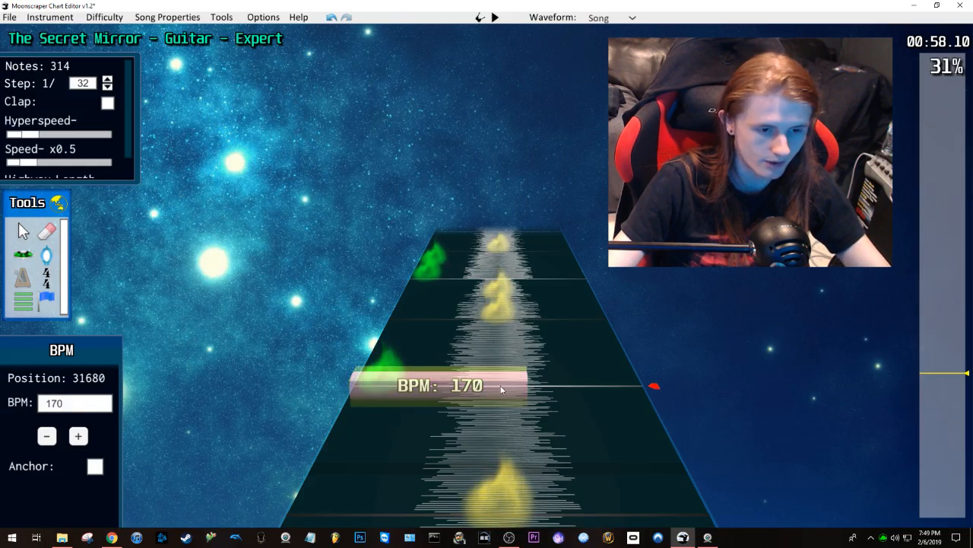
pyautogui.press('Delete')
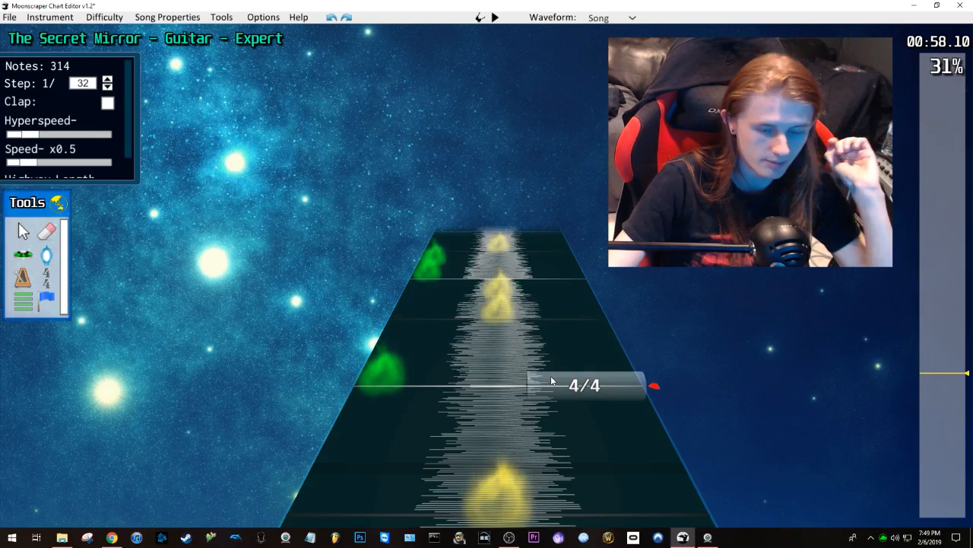
# Step: Try a 7/8 time signature at position 31680 and remove it again
pyautogui.click(552, 385)
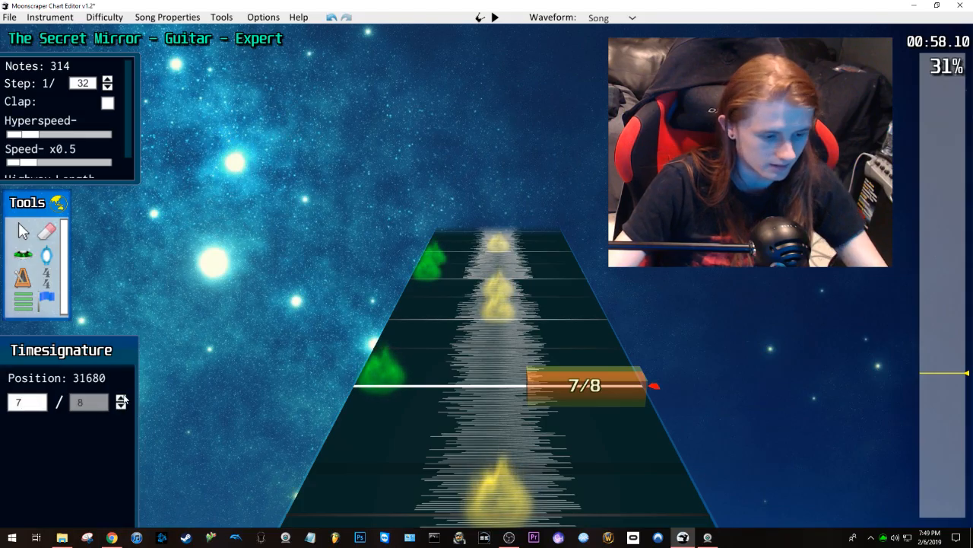
pyautogui.click(122, 402)
pyautogui.hotkey('ctrl', 'z')
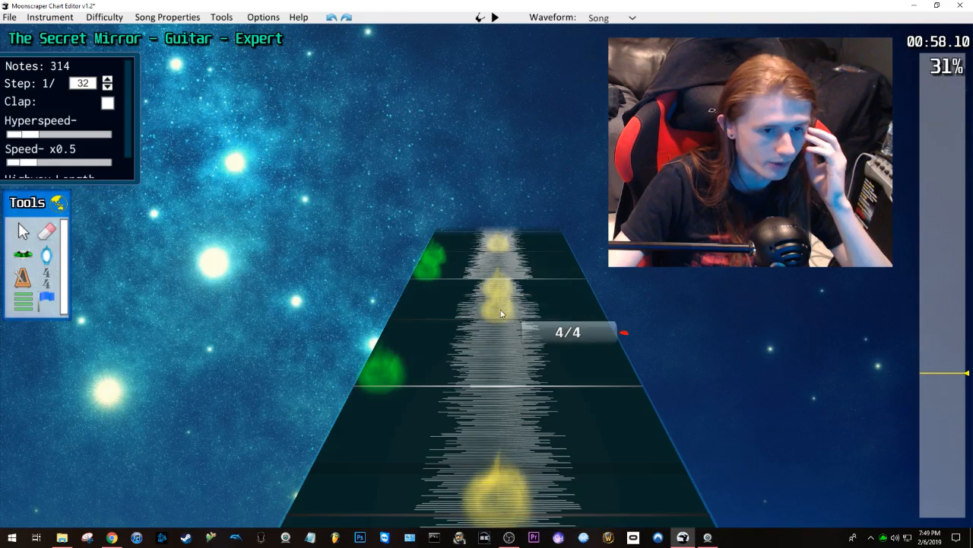
# Step: Add a section marker at the very start of the song, position 0, and name it Intro
pyautogui.click(25, 305)
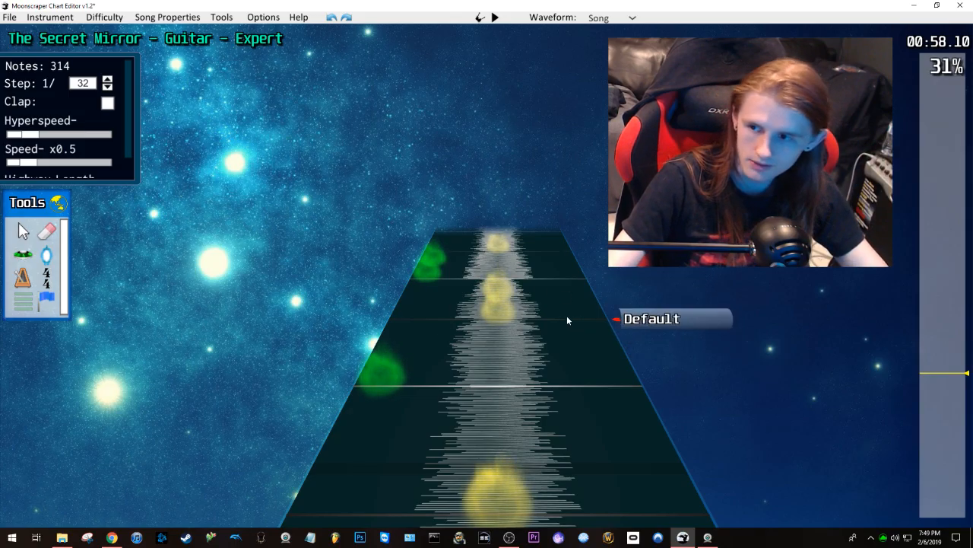
pyautogui.moveTo(951, 424); pyautogui.dragTo(936, 523)
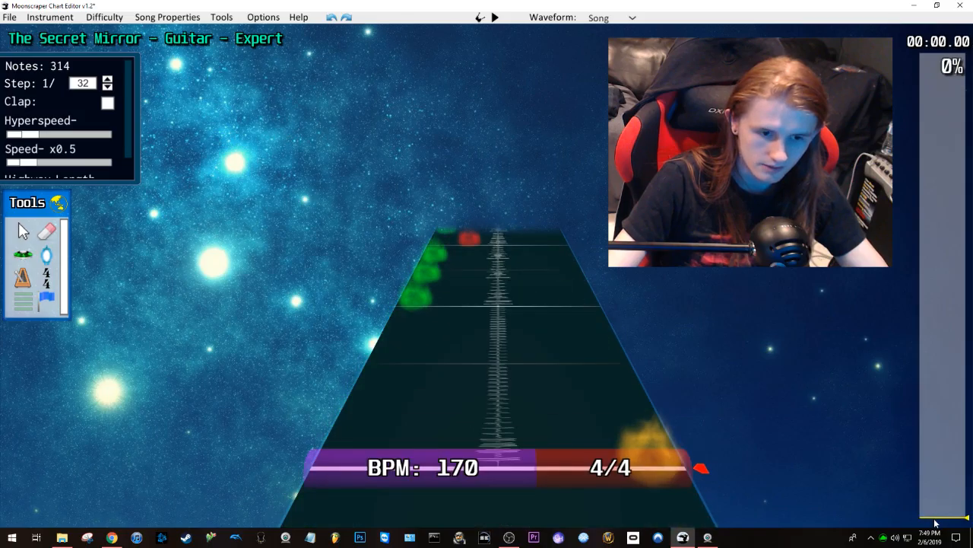
pyautogui.click(667, 466)
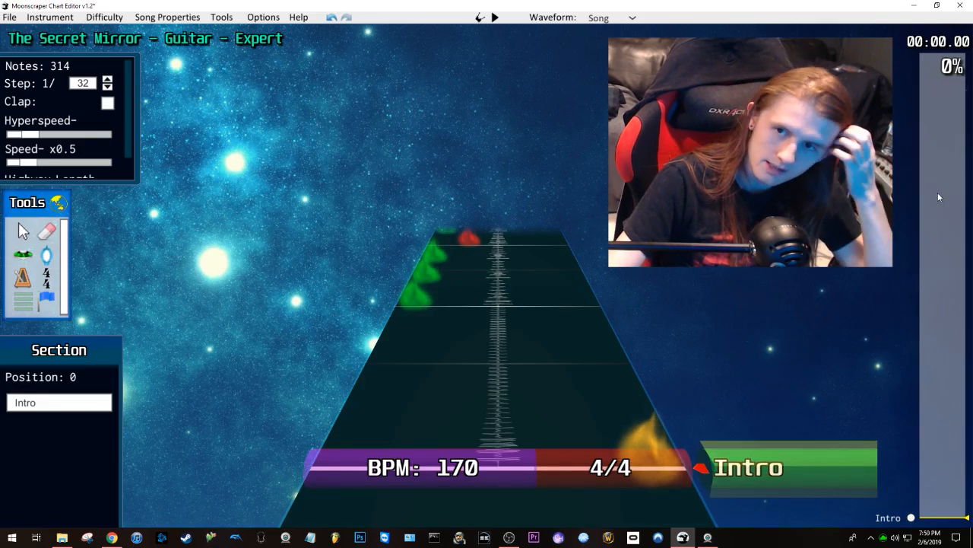
# Step: Set the playback speed to x1 and play the intro to about 00:11
pyautogui.press('space')
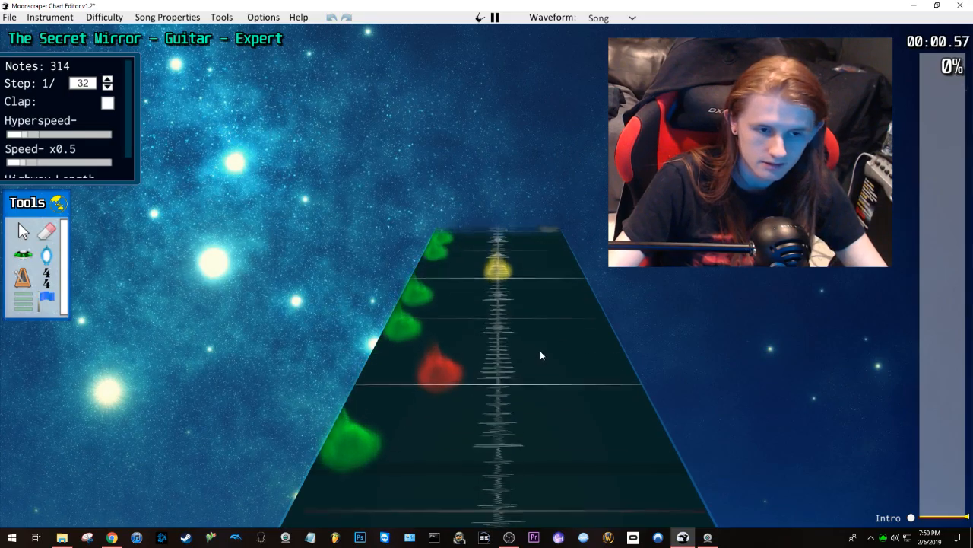
pyautogui.press('space')
pyautogui.click(55, 163)
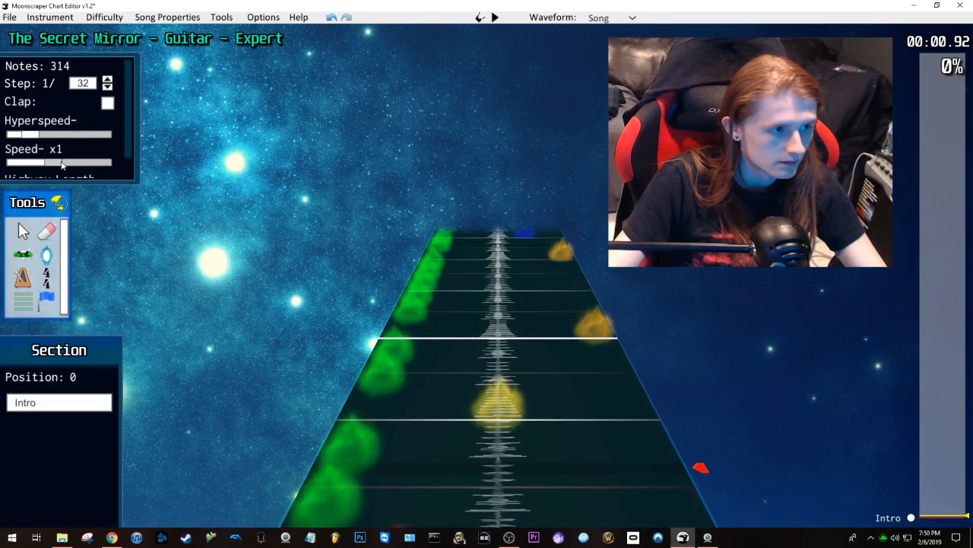
pyautogui.press('space')
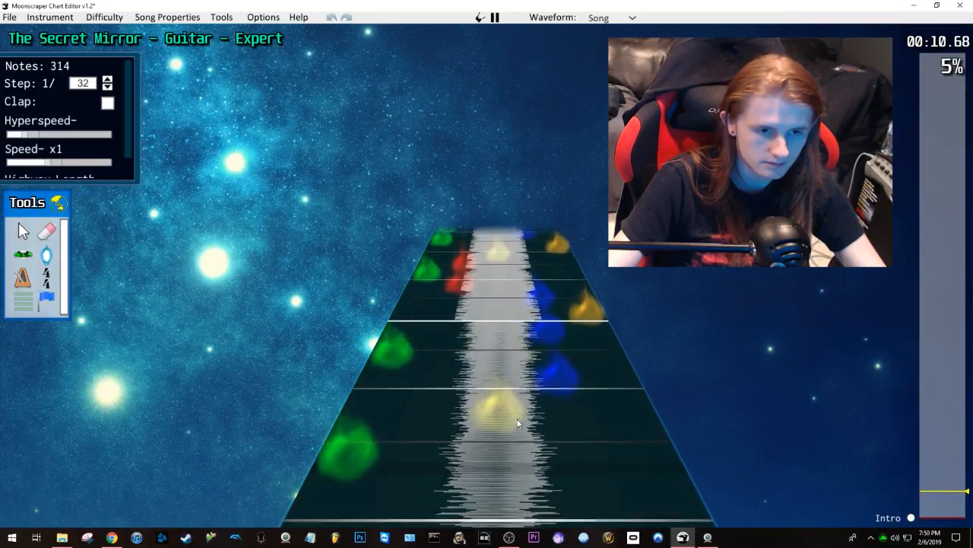
pyautogui.press('space')
# Step: Add a section marker at position 6144 and name it YEEEAAAAAAHHHH
pyautogui.click(609, 390)
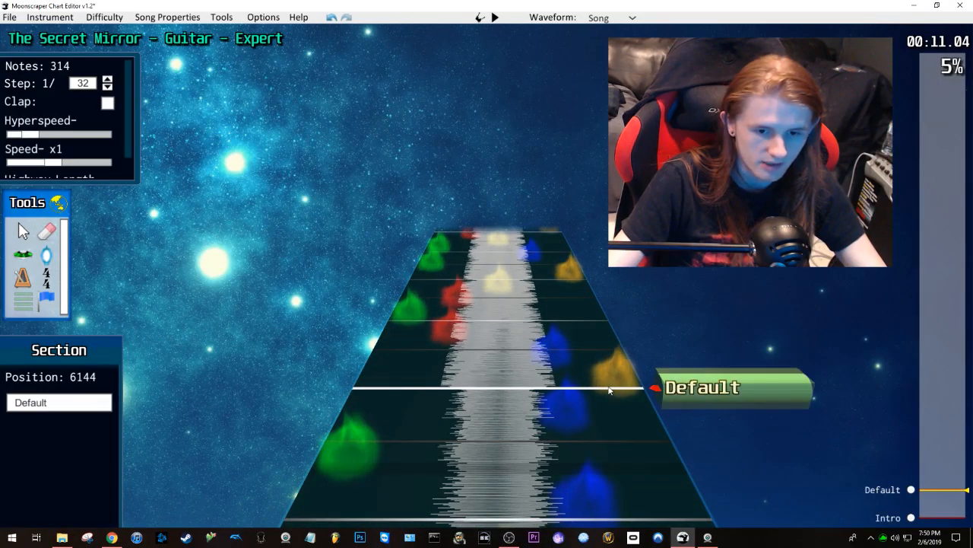
pyautogui.scroll(-2, 583, 365)
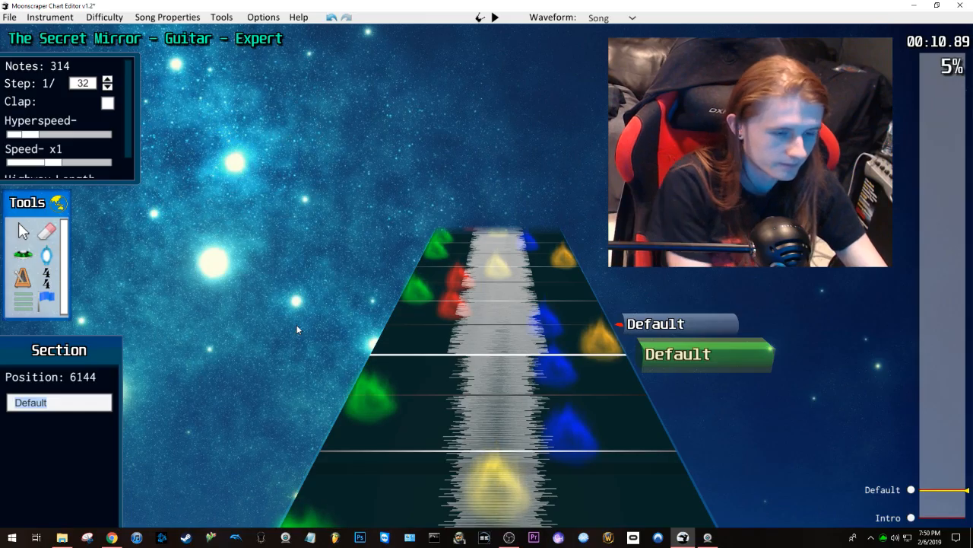
pyautogui.write('YEEEAAAAAAAHHHH')
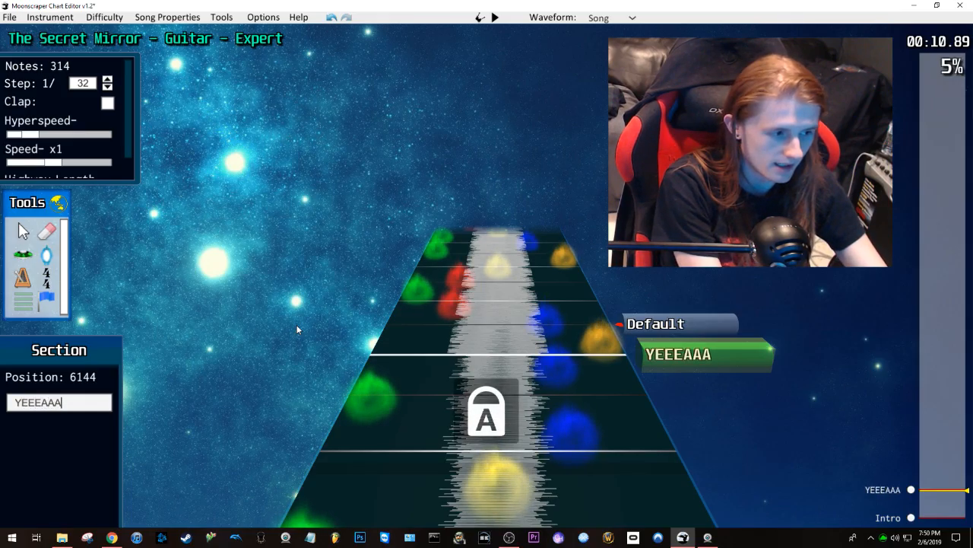
pyautogui.press('Return')
pyautogui.scroll(-4, 641, 340)
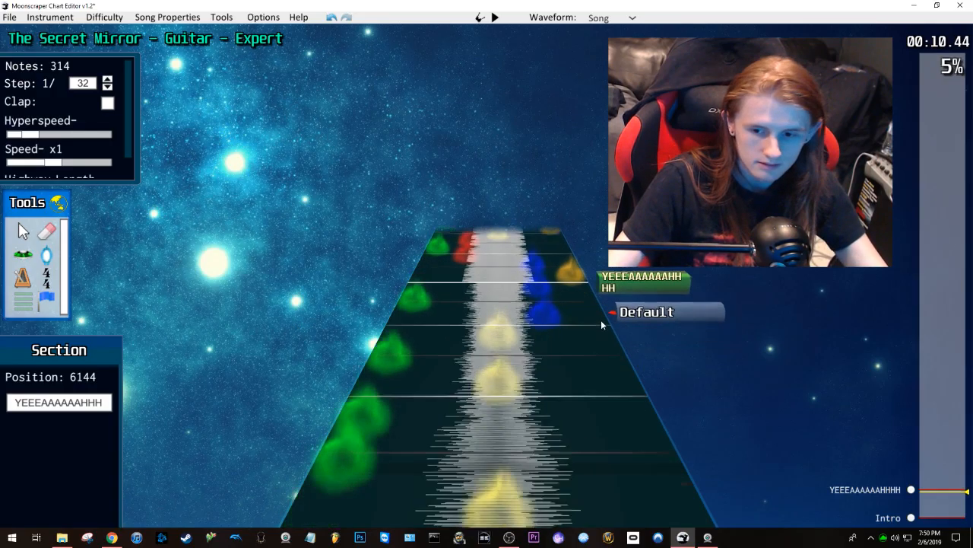
# Step: Play on to about 00:23, add a section marker at position 12288 and name it Break
pyautogui.press('space')
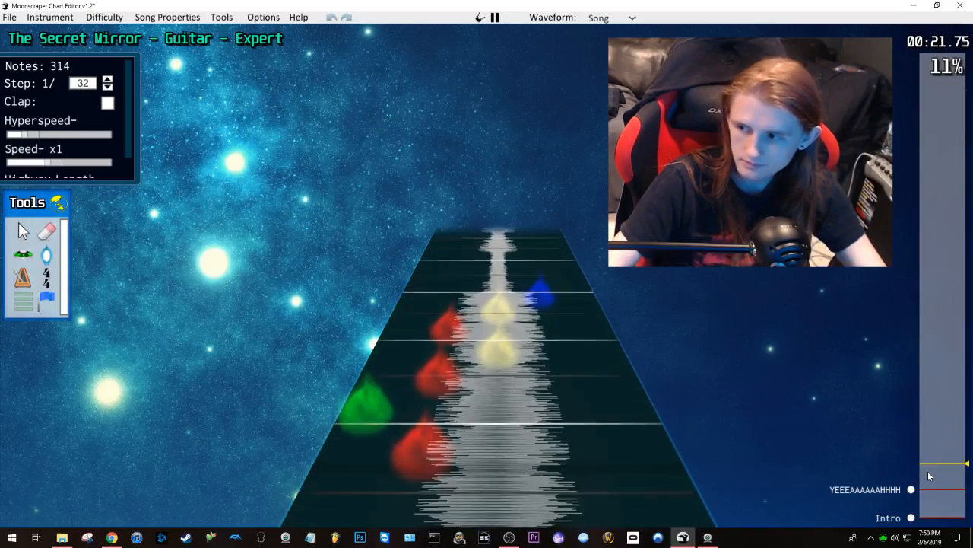
pyautogui.press('space')
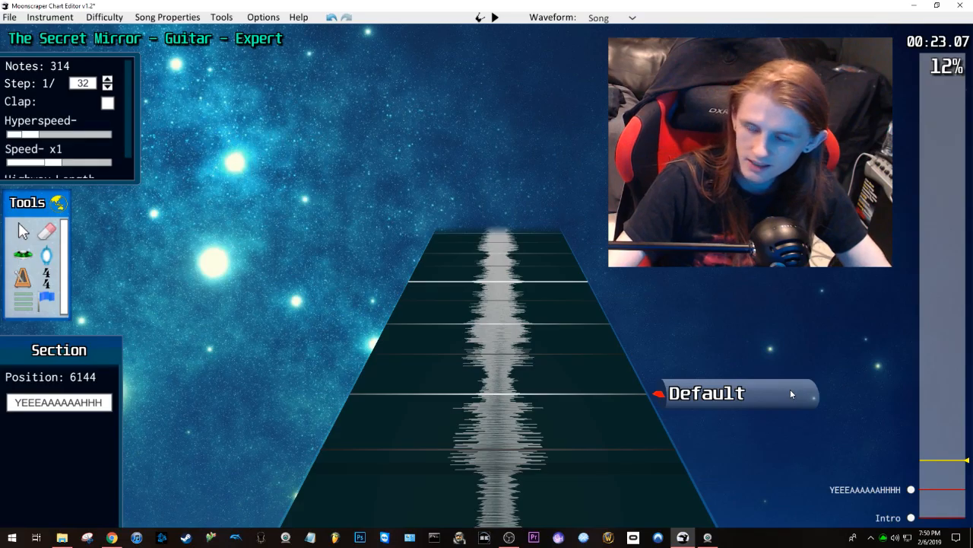
pyautogui.scroll(-5, 790, 393)
pyautogui.click(639, 339)
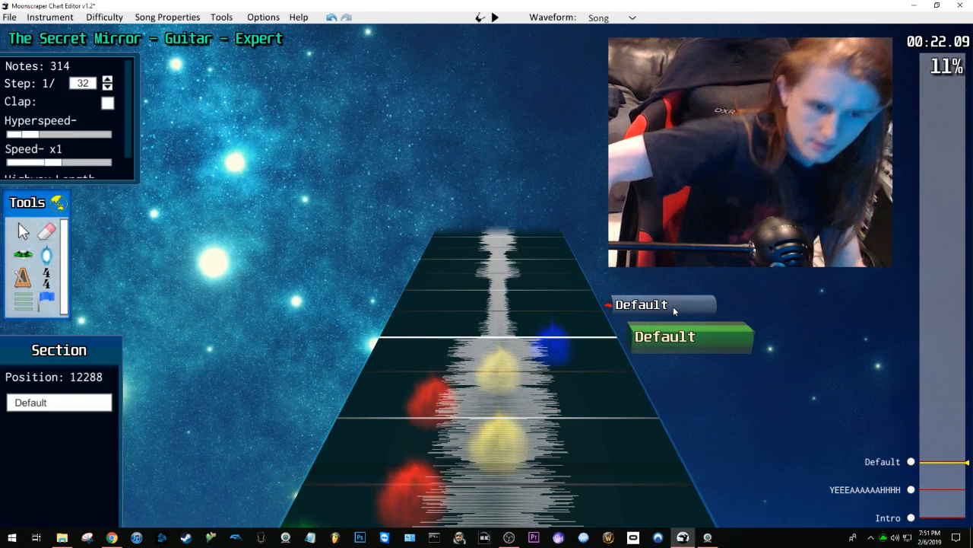
pyautogui.click(387, 341)
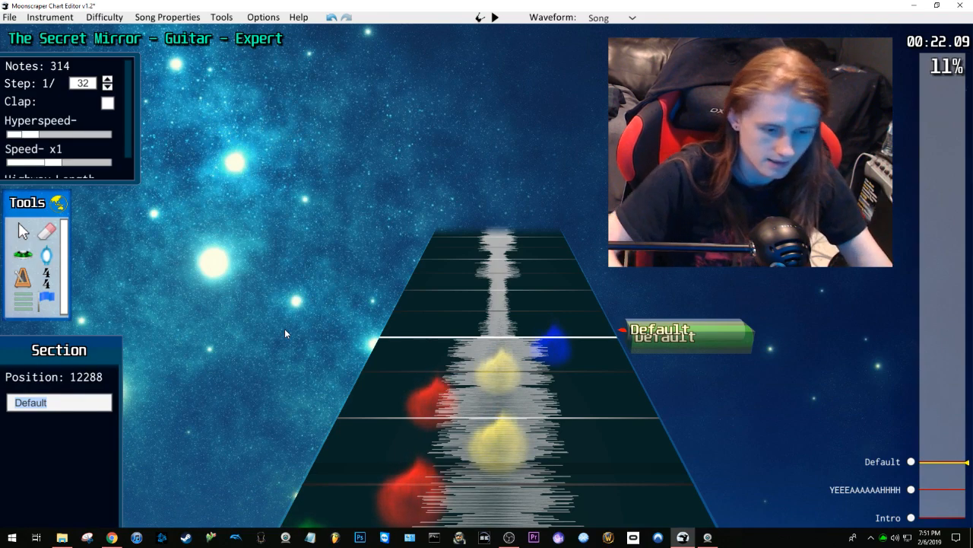
pyautogui.write('BREA')
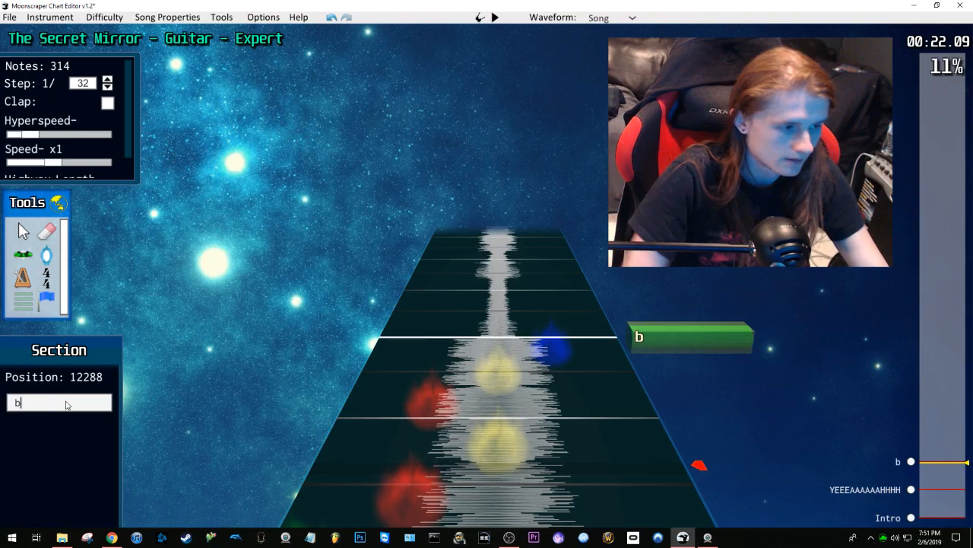
pyautogui.press('BackSpace')
pyautogui.press('BackSpace')
pyautogui.press('capslock')
pyautogui.press('BackSpace')
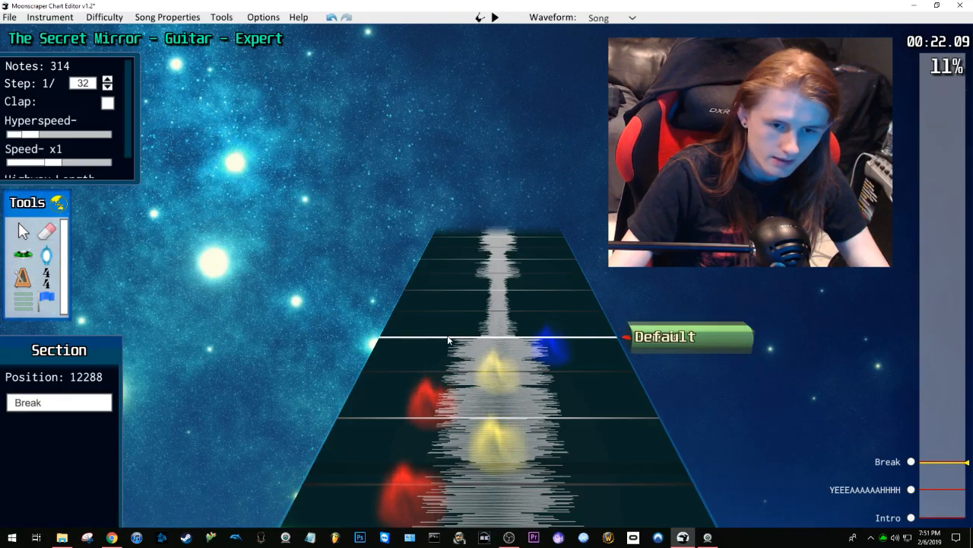
# Step: Play the song through the Break section from about 00:21.6 to just past 00:31
pyautogui.scroll(2, 447, 338)
pyautogui.scroll(-2, 447, 336)
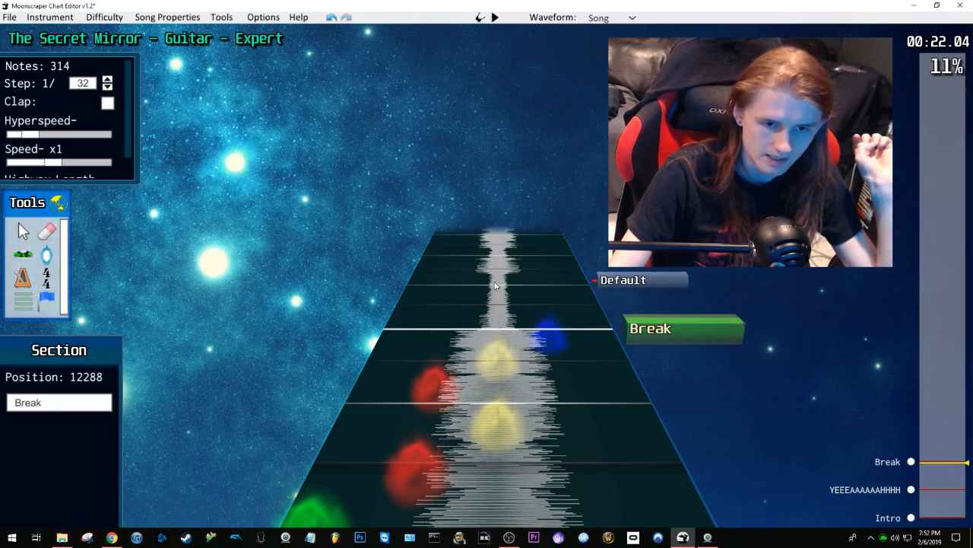
pyautogui.scroll(-3, 503, 248)
pyautogui.scroll(-1, 502, 248)
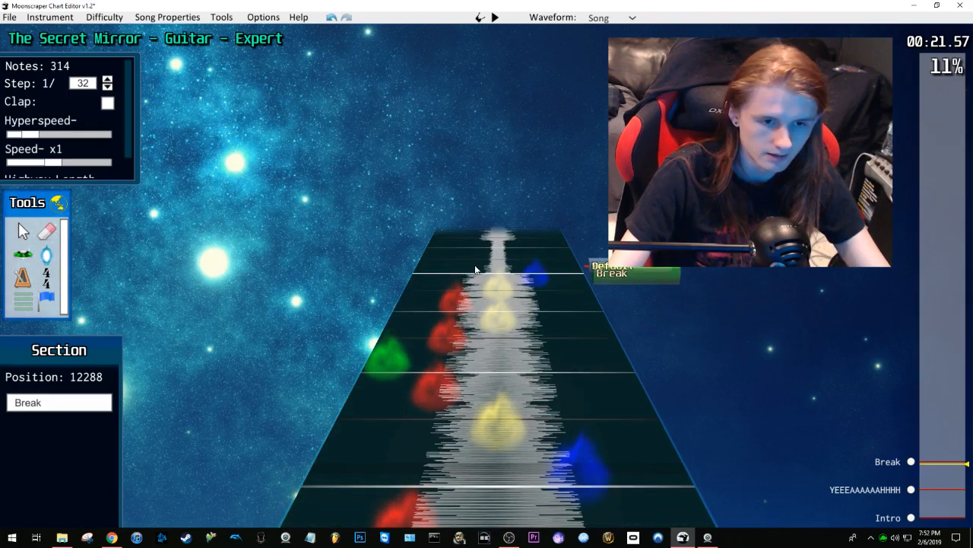
pyautogui.press('space')
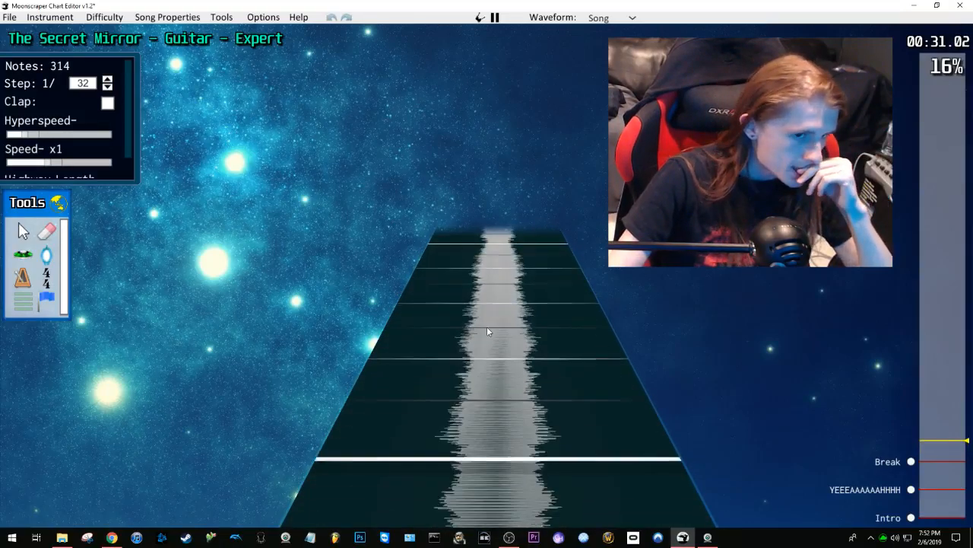
pyautogui.press('space')
# Step: Move the playhead to about 00:45 and try adding a star power phrase over the first green-red-yellow-red and blue notes there
pyautogui.press('g')
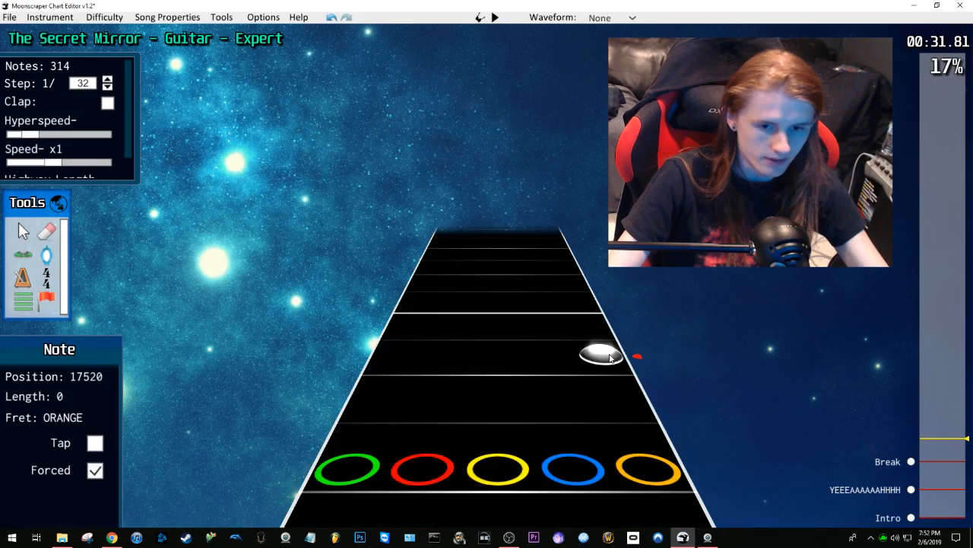
pyautogui.moveTo(936, 439); pyautogui.dragTo(934, 409)
pyautogui.scroll(-2, 602, 353)
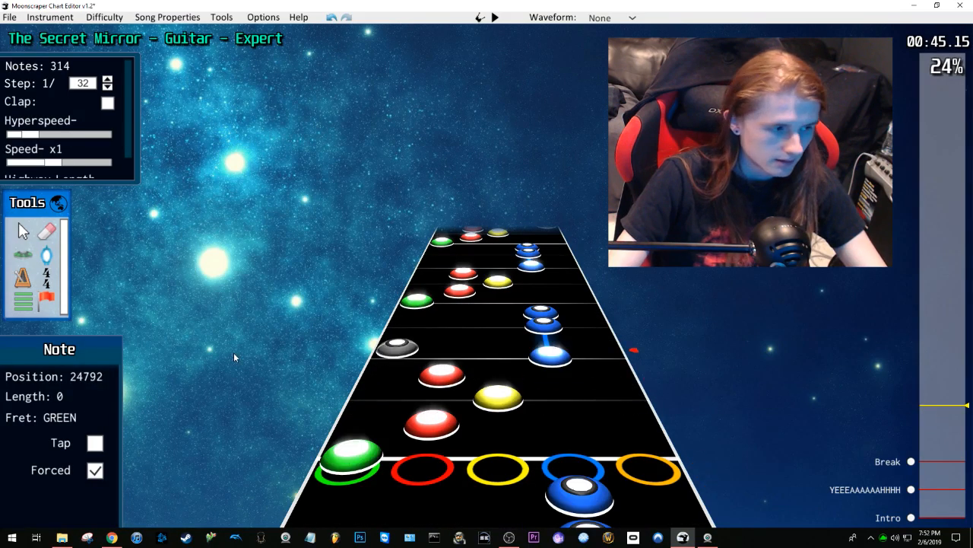
pyautogui.click(47, 256)
pyautogui.scroll(-2, 348, 319)
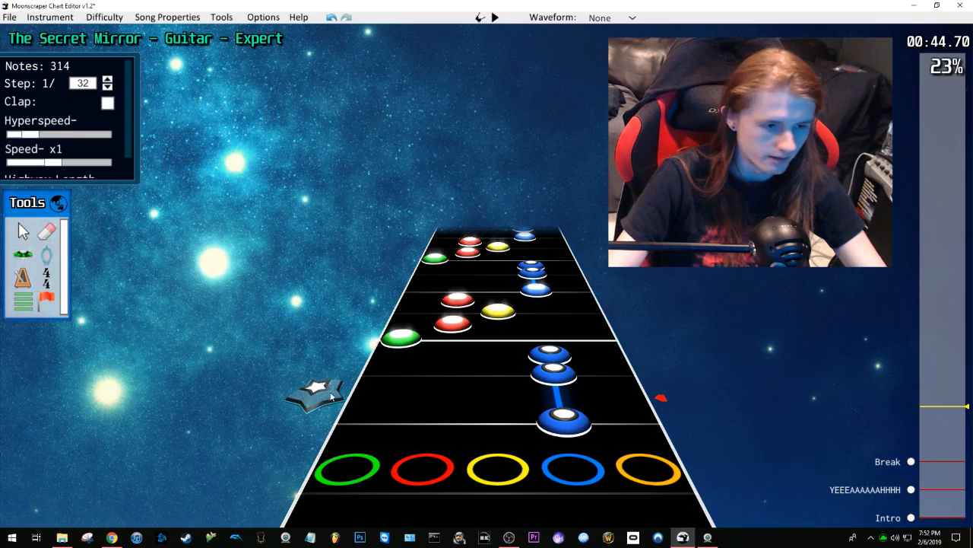
pyautogui.moveTo(354, 342); pyautogui.dragTo(403, 262)
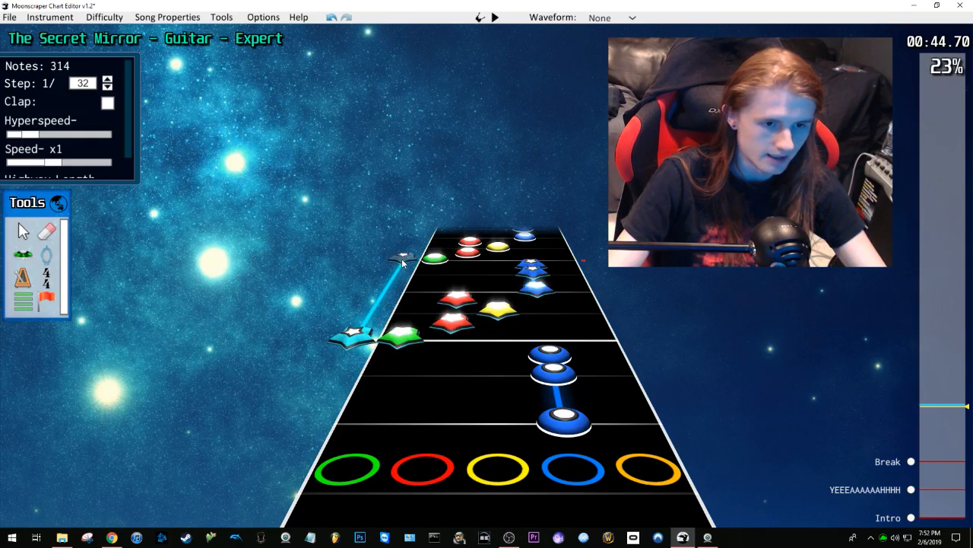
# Step: Try starting the star power earlier, at the sustained blue note near 00:44.8, and extending it into the repeated red notes near 00:48
pyautogui.press('space')
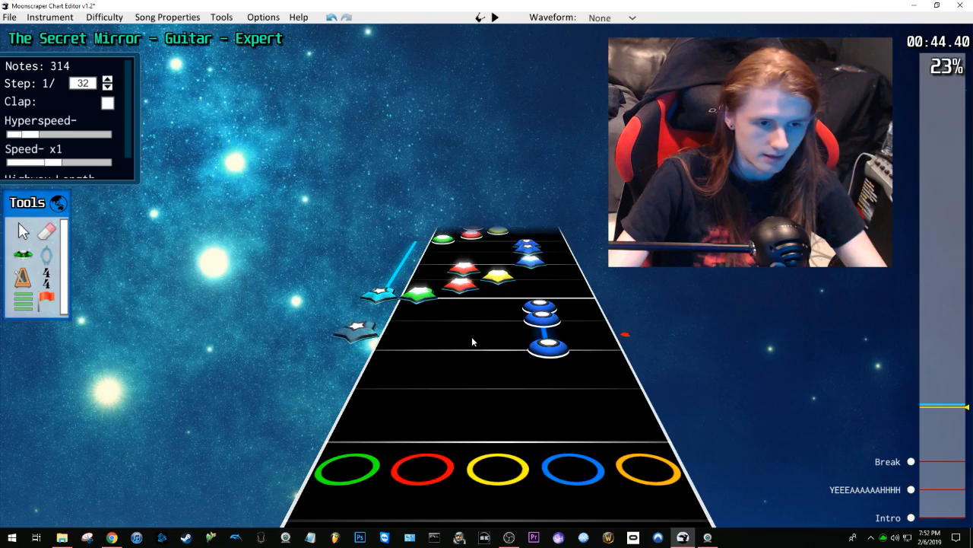
pyautogui.press('space')
pyautogui.scroll(-5, 423, 387)
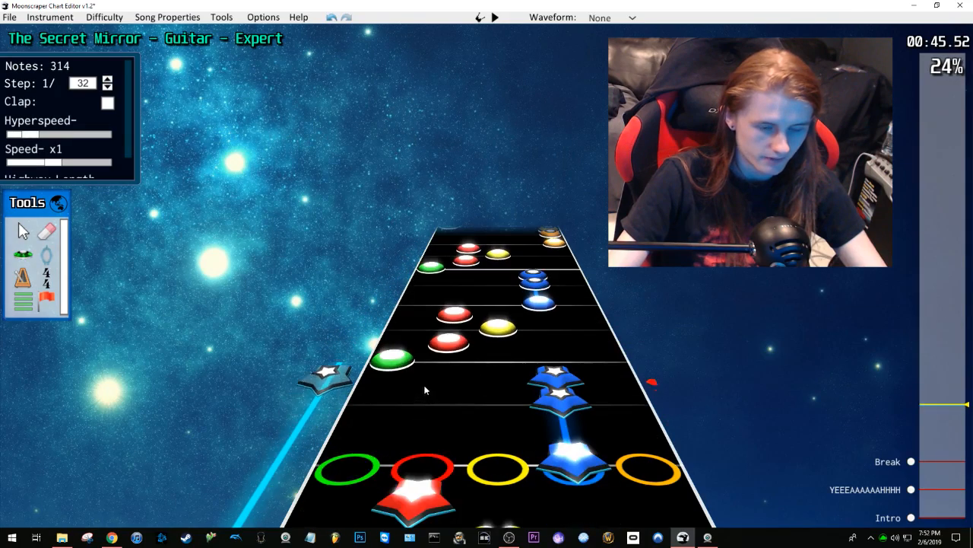
pyautogui.scroll(2, 456, 329)
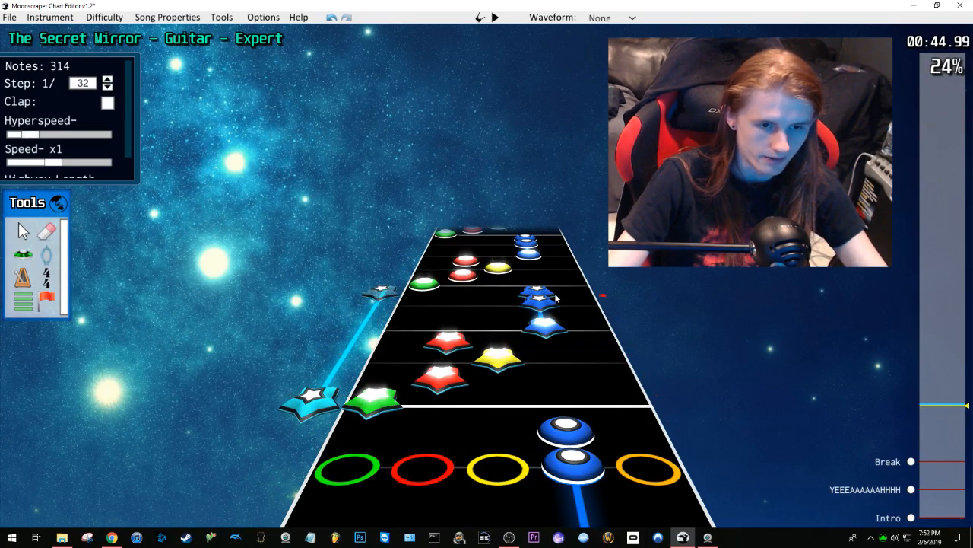
pyautogui.scroll(-2, 494, 294)
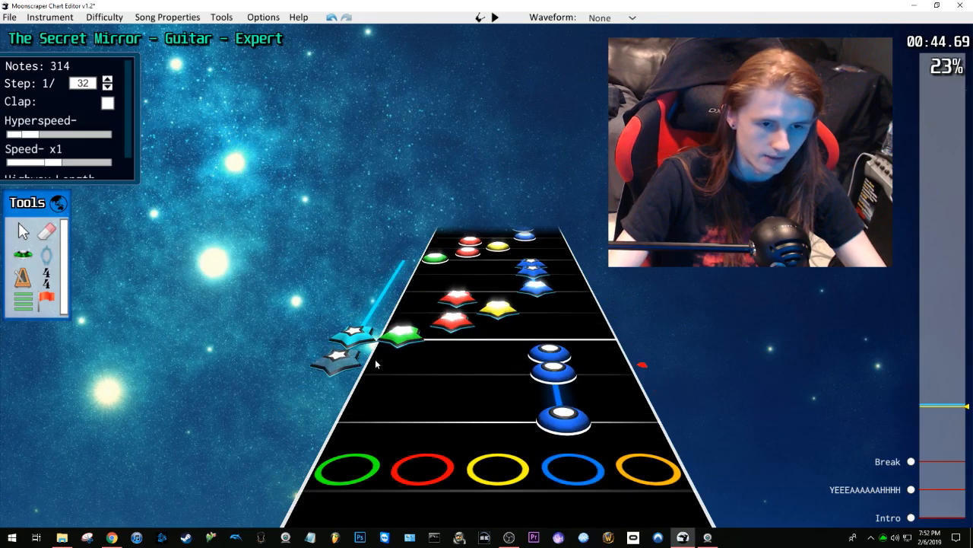
pyautogui.scroll(-2, 940, 400)
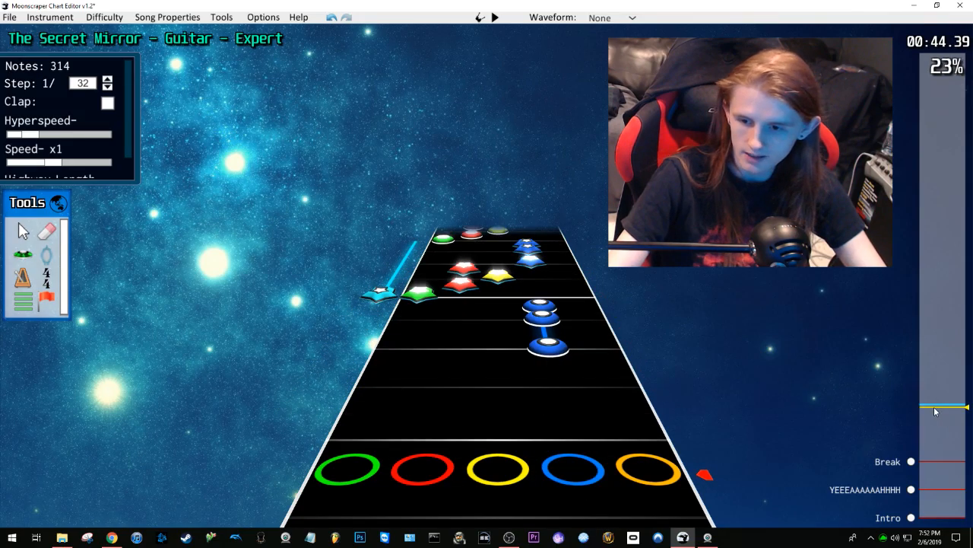
pyautogui.scroll(-3, 631, 381)
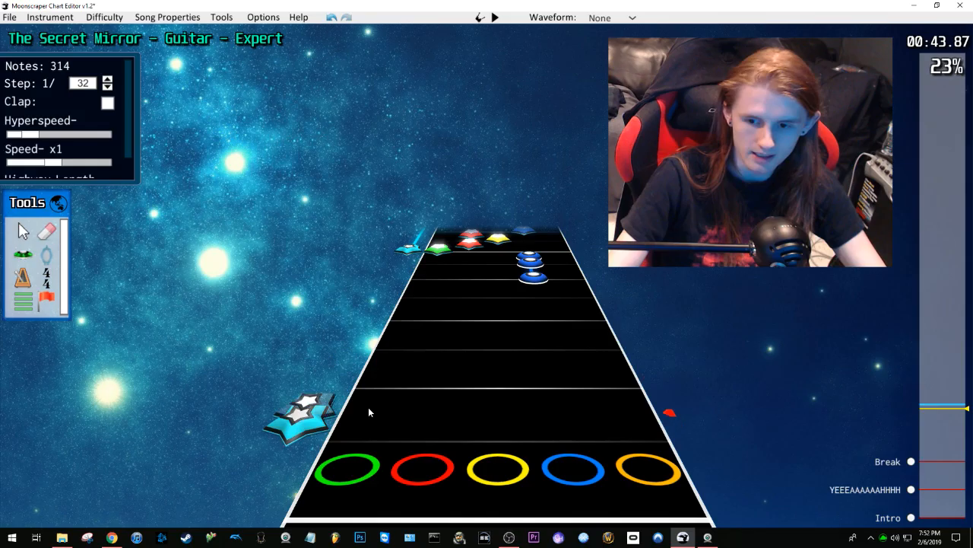
pyautogui.moveTo(367, 419); pyautogui.dragTo(390, 62)
pyautogui.scroll(5, 388, 64)
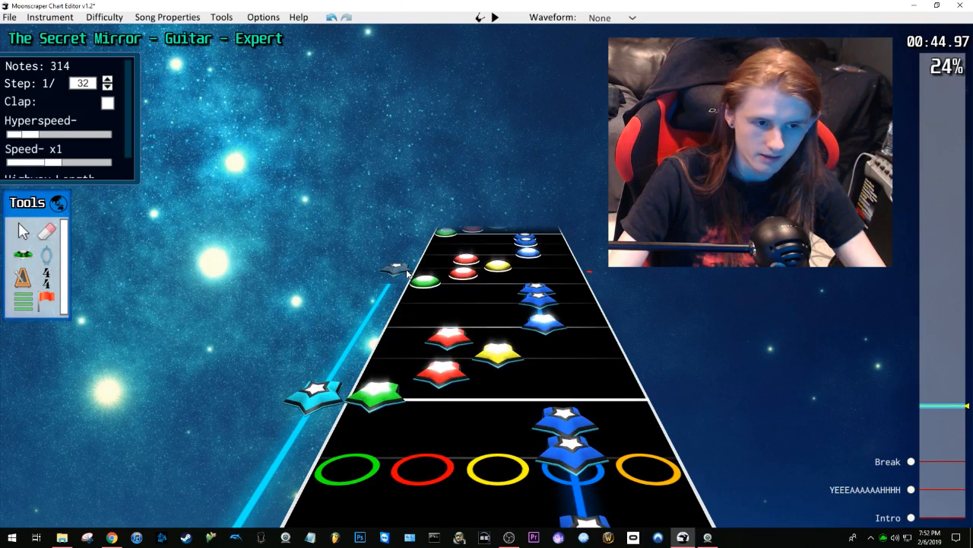
pyautogui.scroll(-7, 390, 326)
pyautogui.scroll(6, 396, 335)
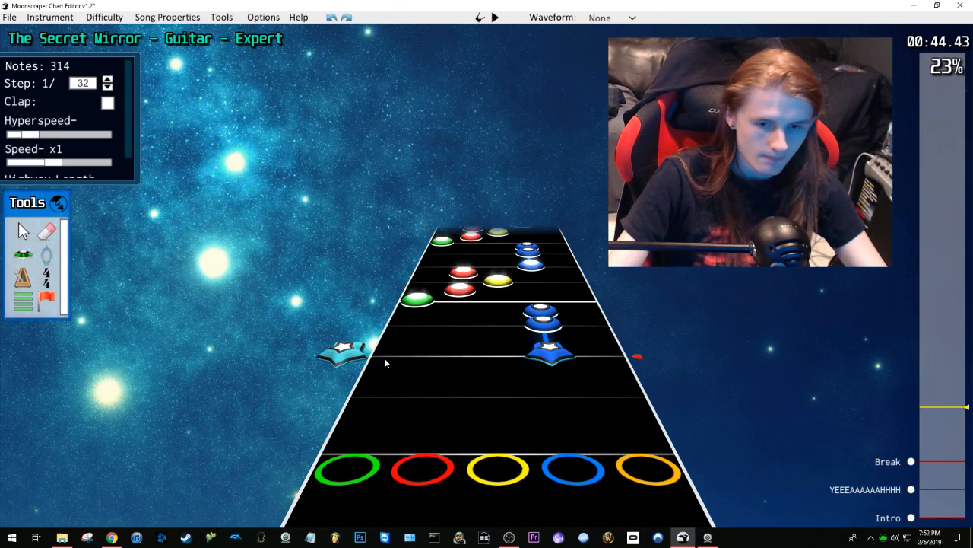
pyautogui.moveTo(430, 114); pyautogui.dragTo(429, 115)
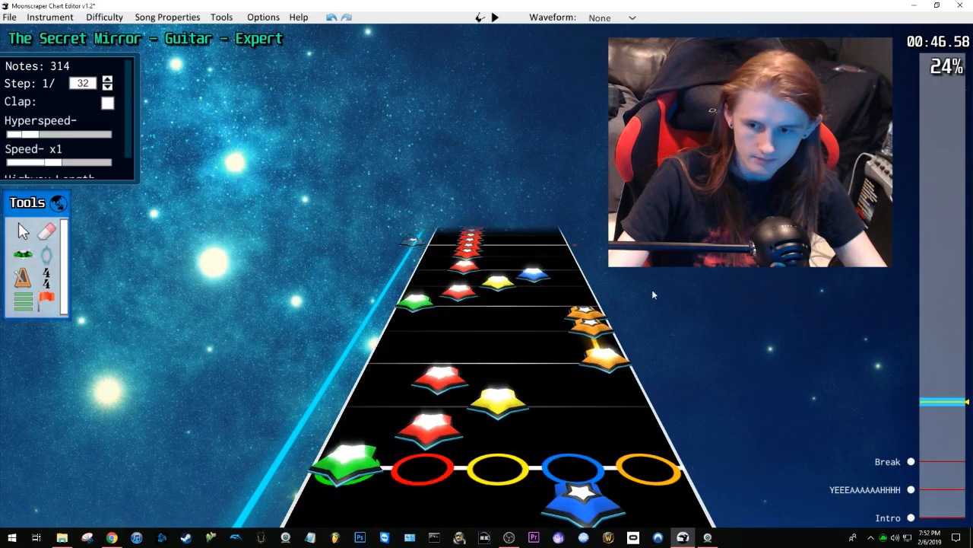
# Step: Remove the trial star power phrase from the notes between about 00:44.8 and 00:48
pyautogui.scroll(7, 941, 403)
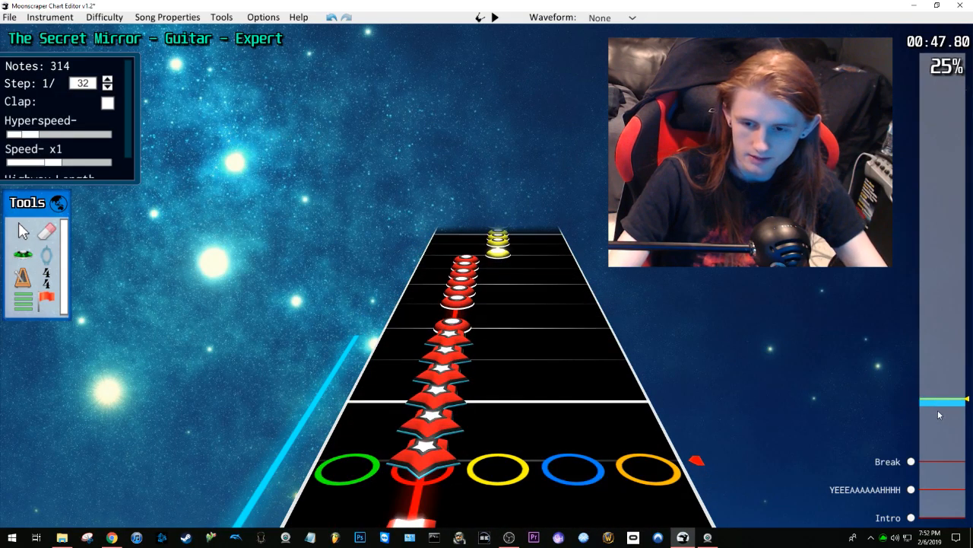
pyautogui.click(940, 409)
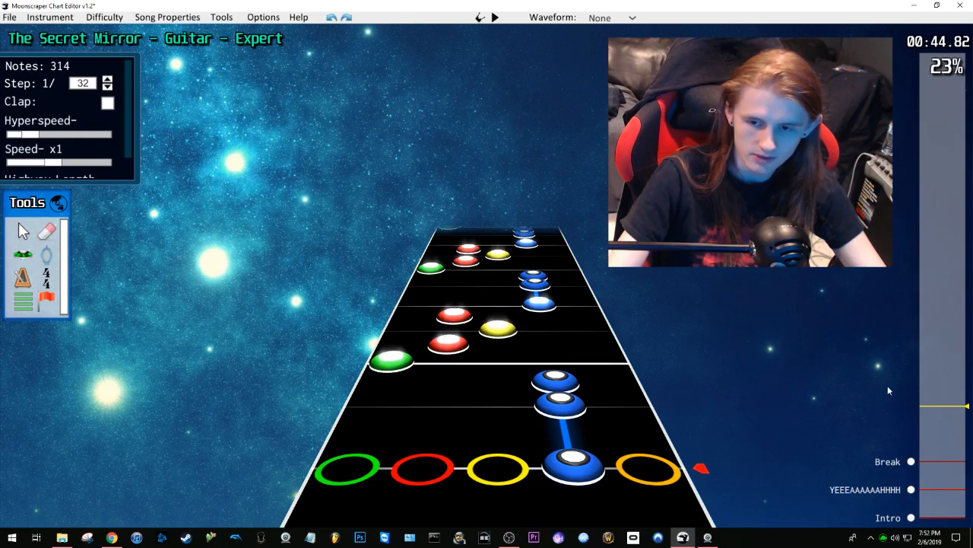
pyautogui.click(935, 404)
# Step: Play the song from about 00:49 to the end of the charted notes near 00:58, and set the playback speed to x0.5
pyautogui.moveTo(936, 404); pyautogui.dragTo(948, 397)
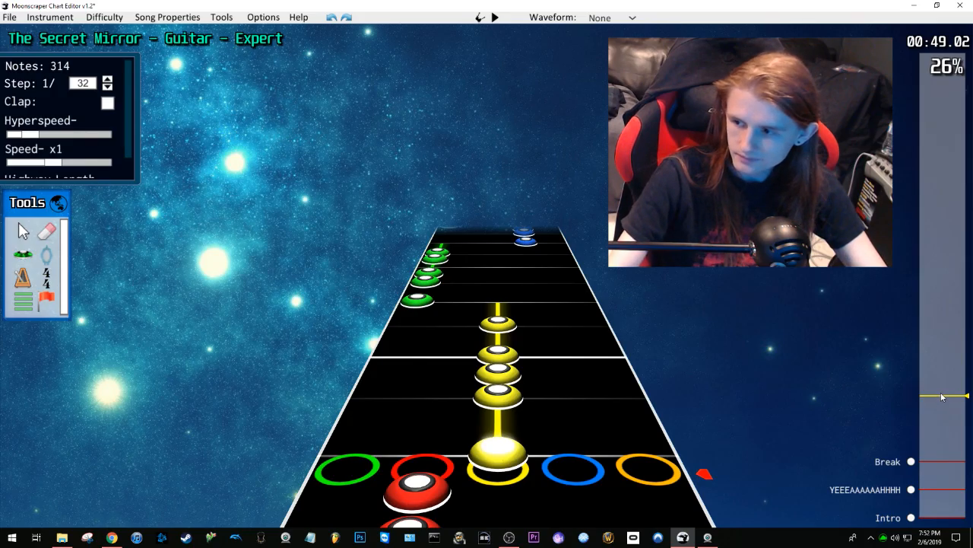
pyautogui.press('space')
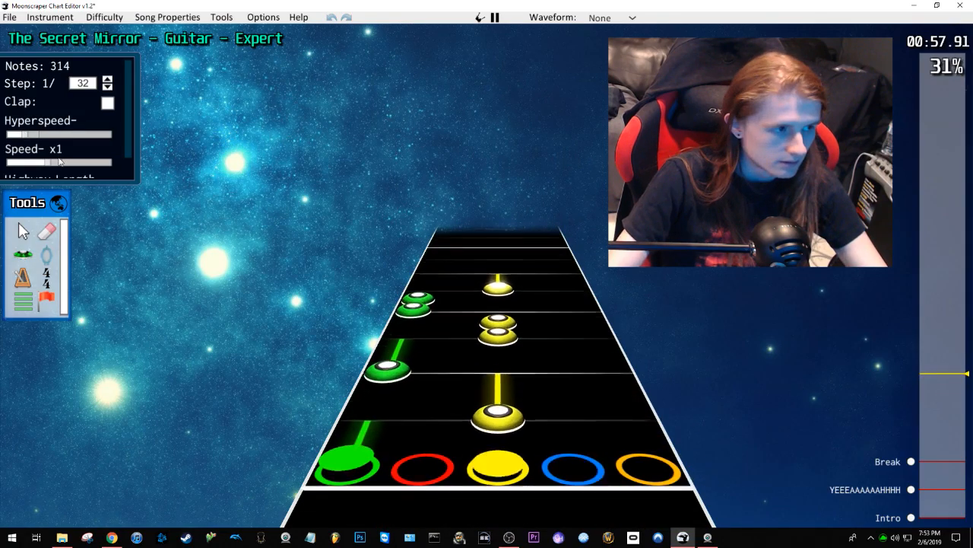
pyautogui.press('space')
pyautogui.moveTo(56, 163); pyautogui.dragTo(33, 166)
pyautogui.scroll(2, 438, 347)
pyautogui.moveTo(415, 331); pyautogui.dragTo(481, 302)
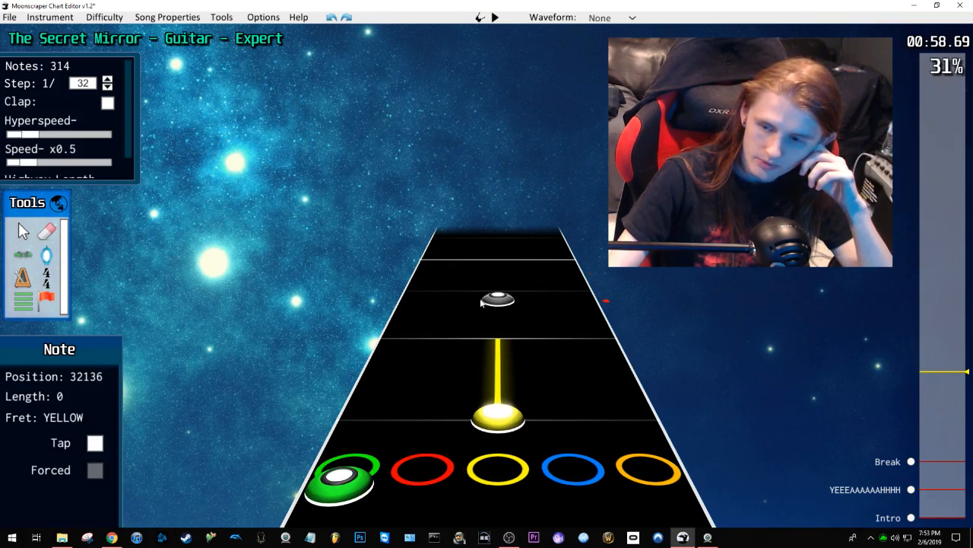
pyautogui.moveTo(481, 303); pyautogui.dragTo(488, 297)
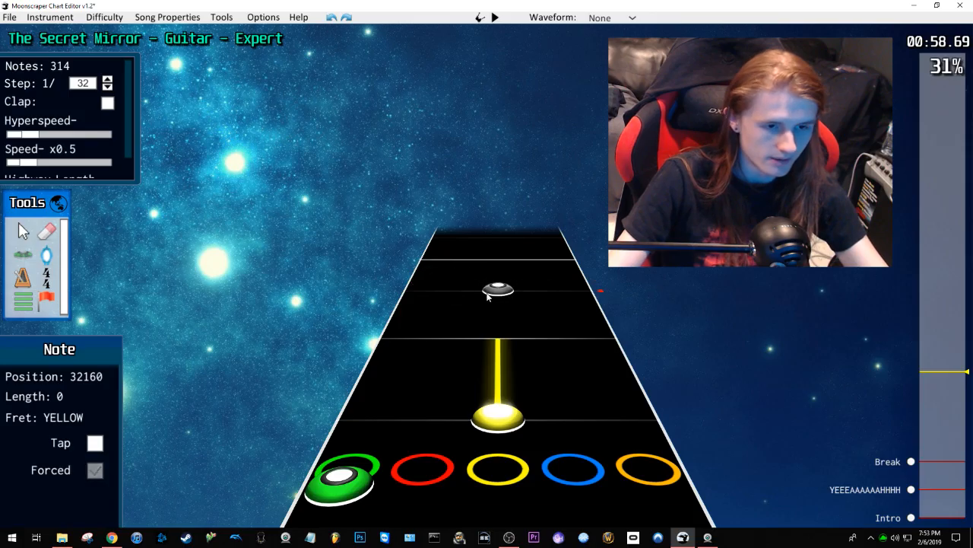
pyautogui.press('1')
pyautogui.press('2')
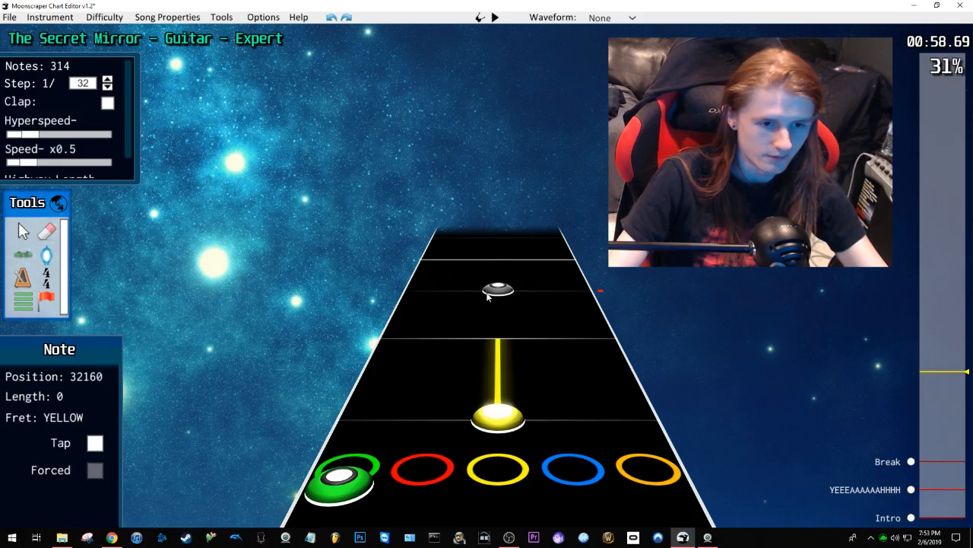
pyautogui.press('1')
pyautogui.press('1')
pyautogui.press('2')
pyautogui.press('4')
pyautogui.press('2')
pyautogui.press('1')
pyautogui.press('3')
pyautogui.press('5')
pyautogui.press('4')
pyautogui.press('3')
pyautogui.press('4')
pyautogui.press('3')
pyautogui.press('5')
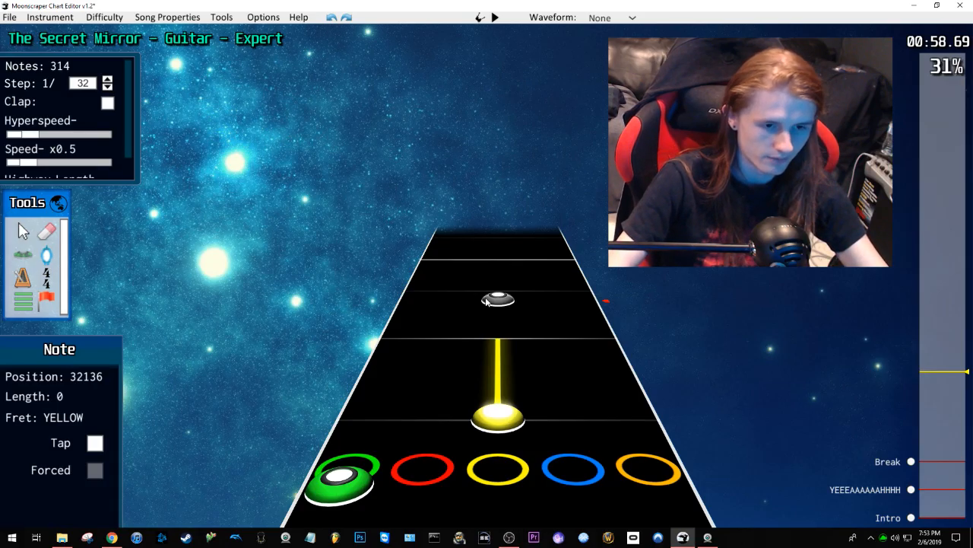
pyautogui.moveTo(487, 302); pyautogui.dragTo(525, 256)
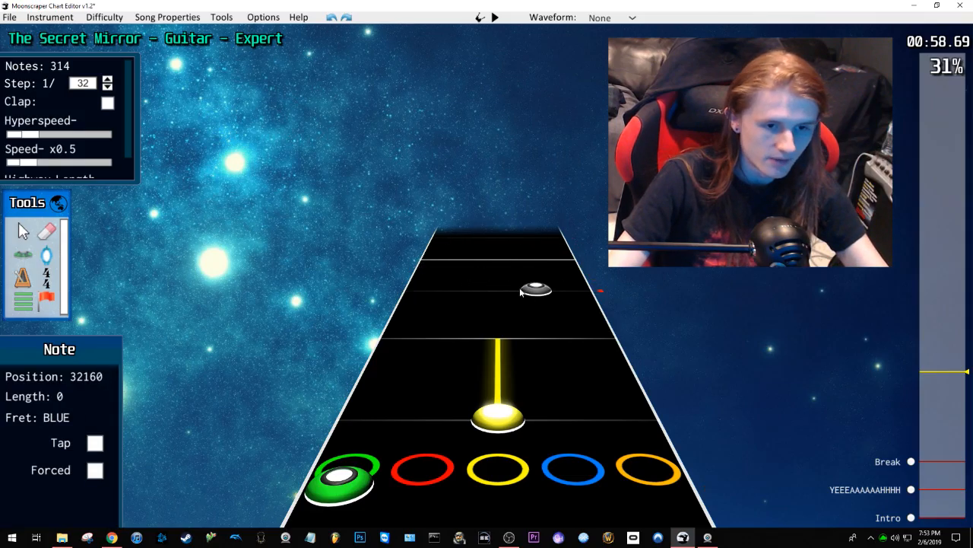
pyautogui.moveTo(519, 292); pyautogui.dragTo(498, 322)
# Step: Replay the passage from about 00:58 and add sustained blue, green and blue notes following the last sustained yellow note
pyautogui.press('space')
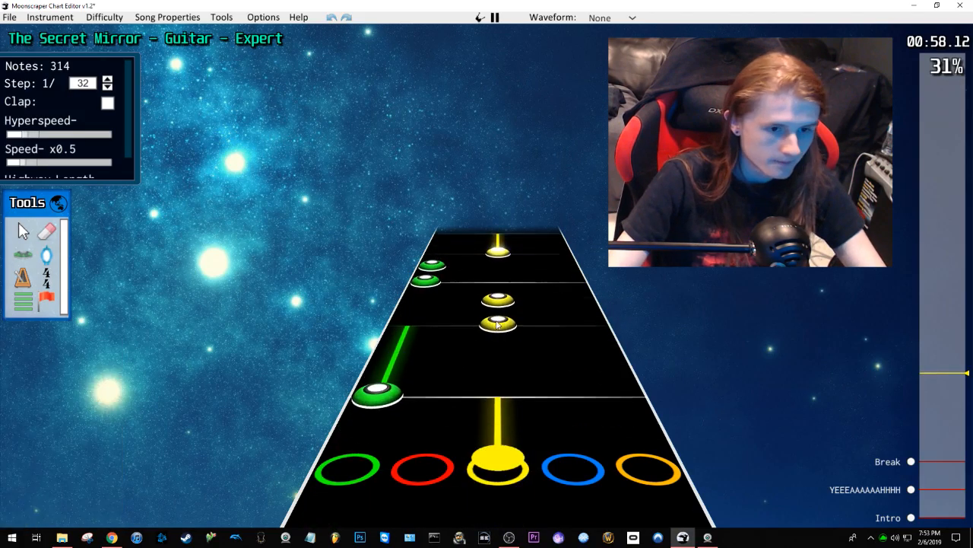
pyautogui.press('space')
pyautogui.click(355, 421)
pyautogui.scroll(-5, 484, 371)
pyautogui.press('space')
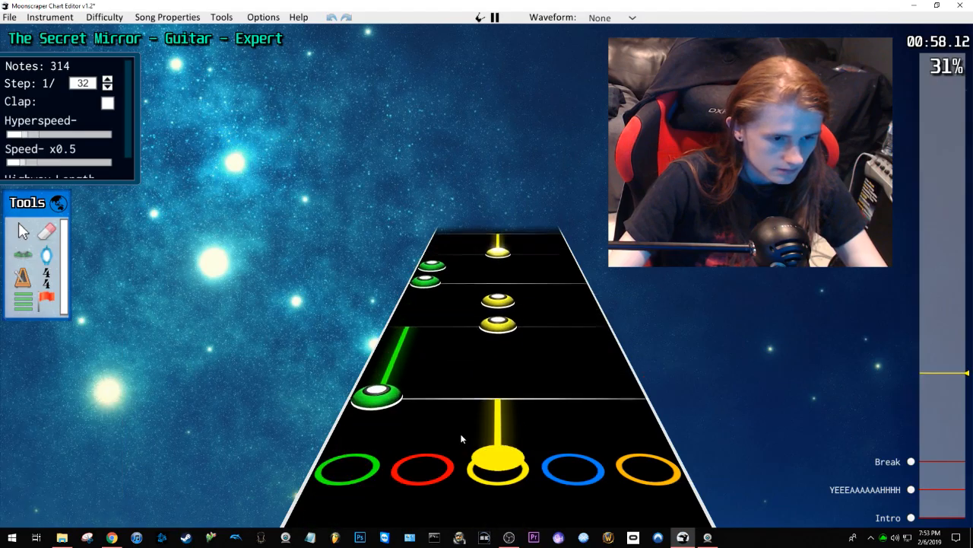
pyautogui.press('space')
pyautogui.click(417, 428)
pyautogui.scroll(-8, 426, 407)
pyautogui.moveTo(417, 430); pyautogui.dragTo(528, 238)
pyautogui.click(543, 316)
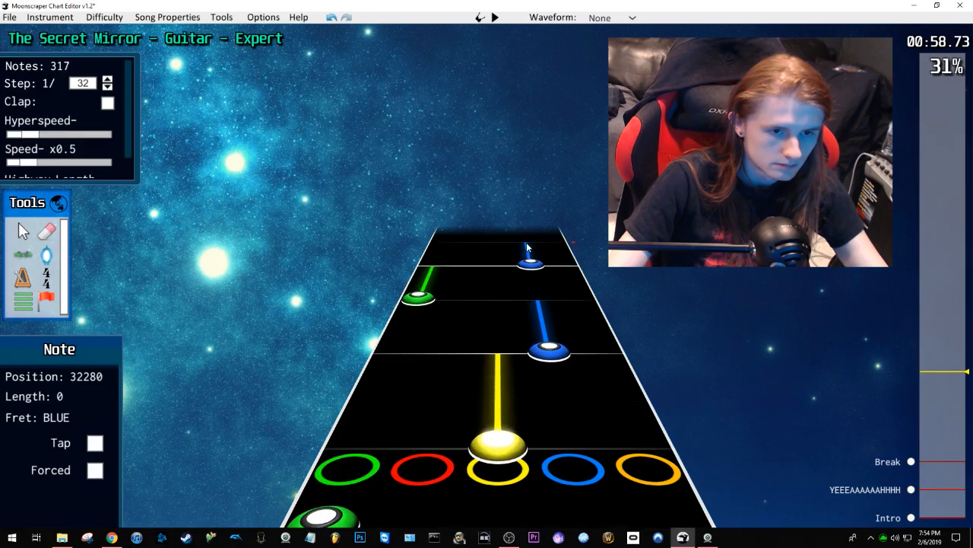
# Step: Listen on past 00:59 and add a sustained green note, four short green notes and a red note following the last sustained blue
pyautogui.press('space')
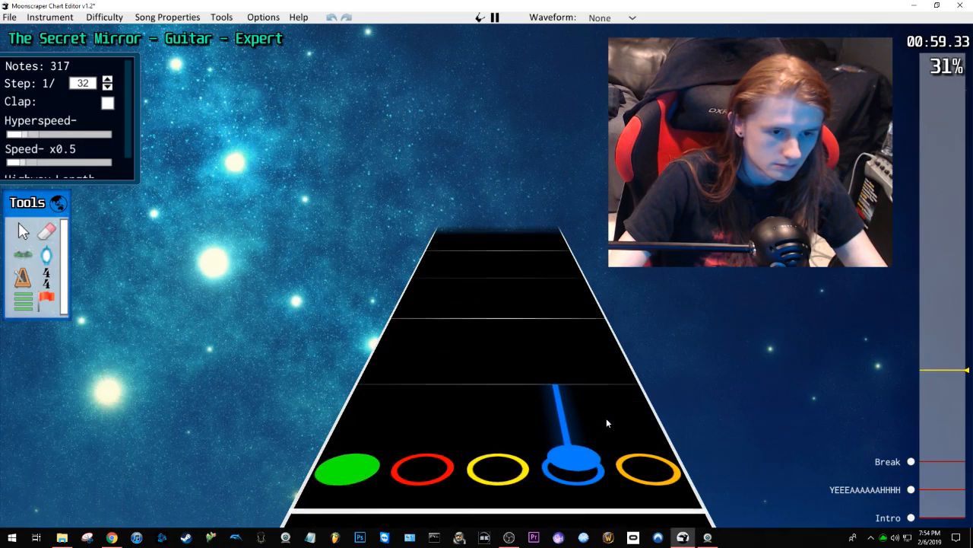
pyautogui.press('space')
pyautogui.scroll(-2, 396, 408)
pyautogui.moveTo(376, 395); pyautogui.dragTo(393, 348)
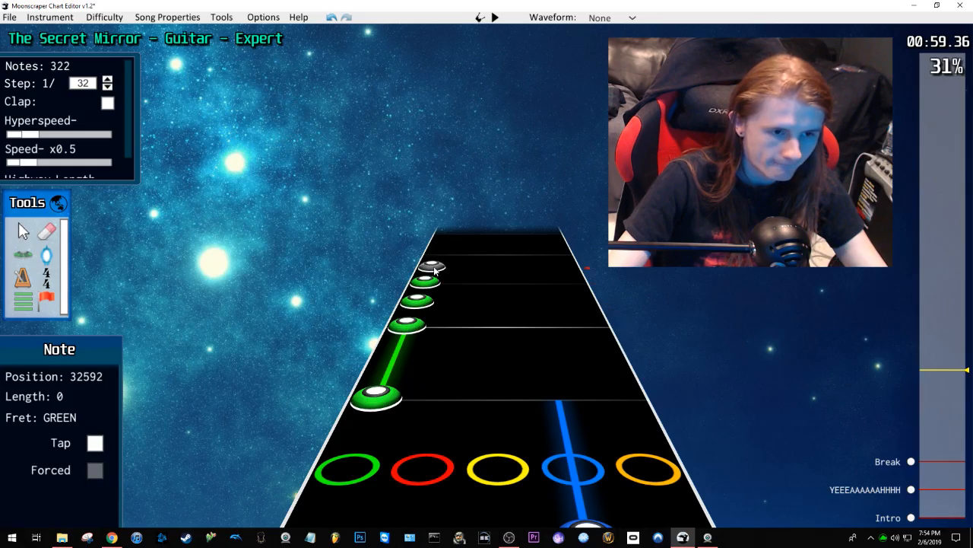
pyautogui.click(459, 259)
# Step: Replay the green run, remove its first two short greens and the red note, lengthen the green sustain, and add one green at position 32640
pyautogui.scroll(-5, 514, 303)
pyautogui.press('space')
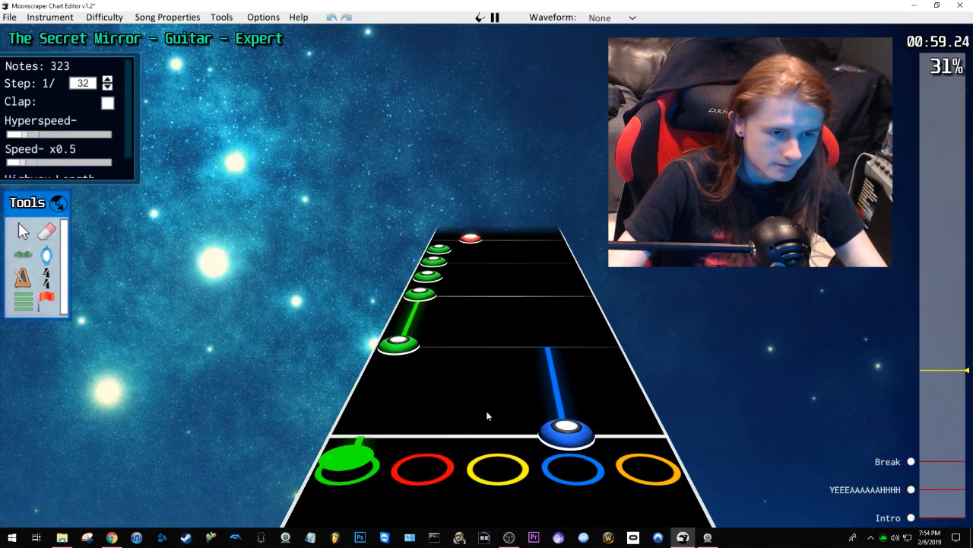
pyautogui.press('space')
pyautogui.scroll(-5, 459, 352)
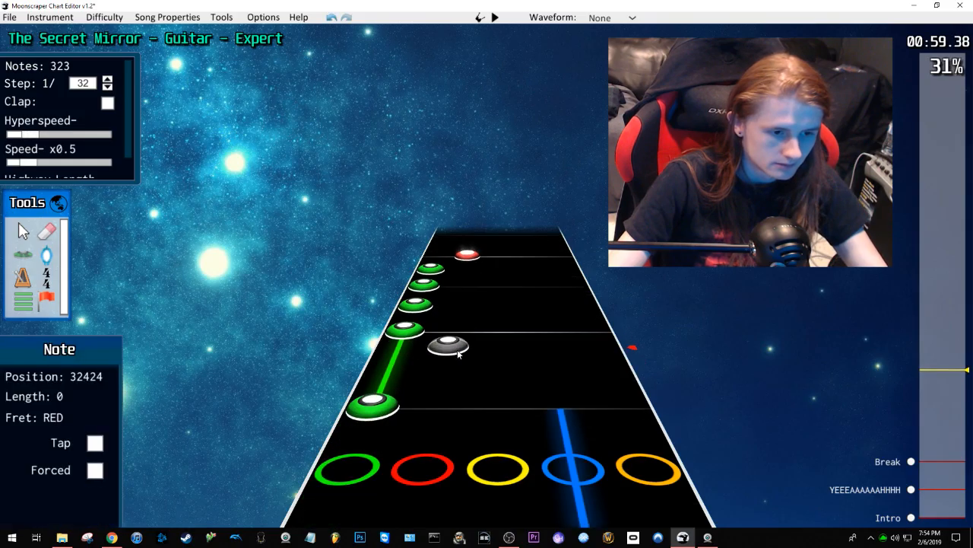
pyautogui.moveTo(411, 328); pyautogui.dragTo(419, 296)
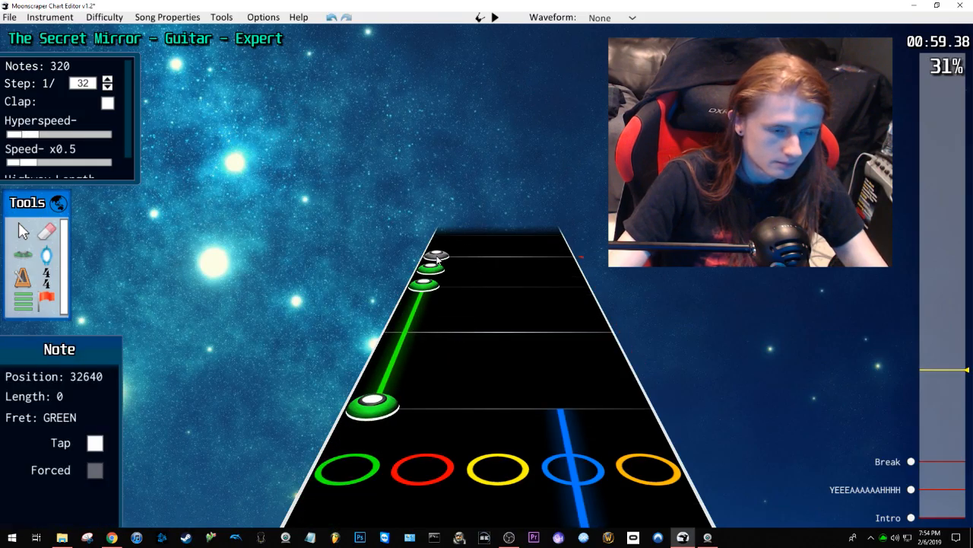
pyautogui.click(438, 258)
# Step: Replay past 01:00 and replace the short green notes with yellow, blue, yellow and yellow notes, followed by a sustained red note
pyautogui.press('space')
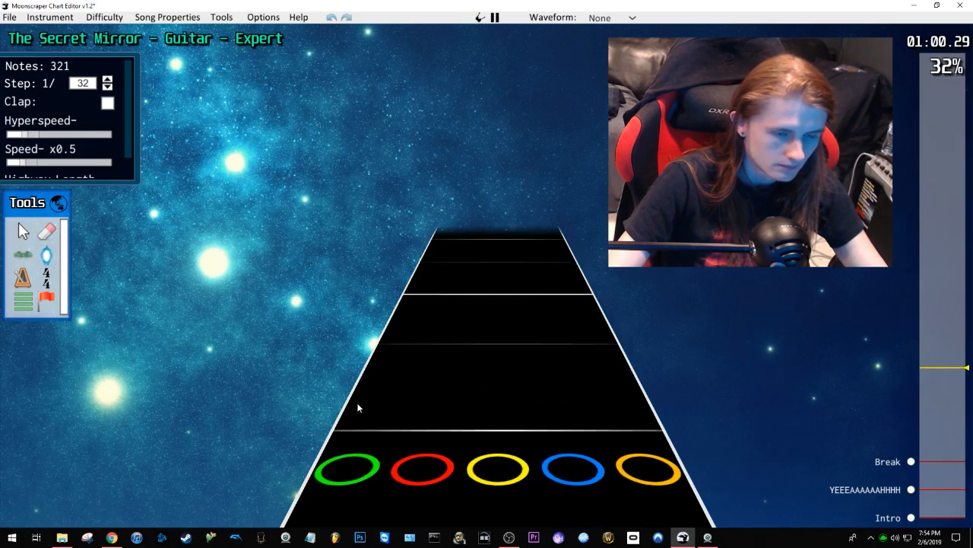
pyautogui.press('space')
pyautogui.scroll(-5, 456, 373)
pyautogui.moveTo(495, 363)
pyautogui.mouseDown()
pyautogui.moveTo(499, 305)
pyautogui.moveTo(491, 354)
pyautogui.mouseUp()
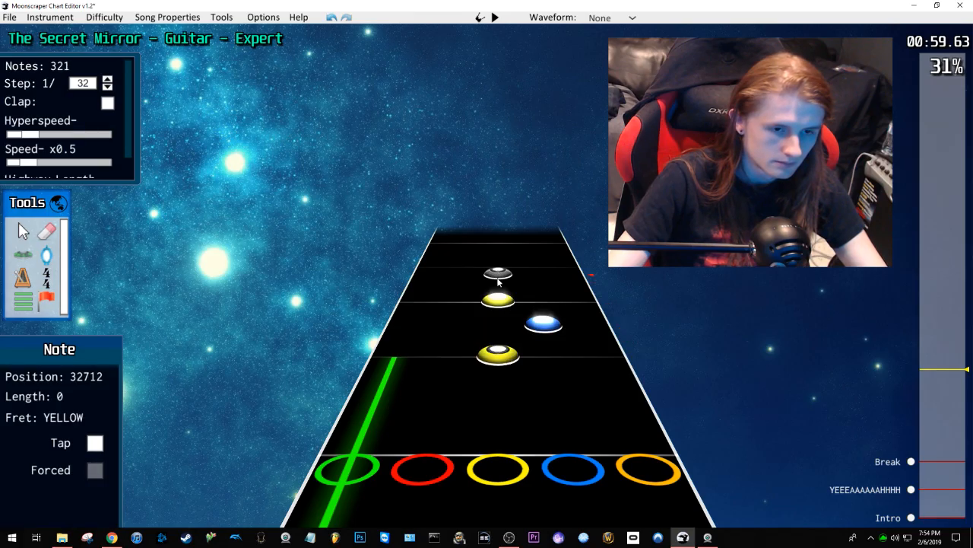
# Step: Play the newly charted notes past 01:00 and check the yellow, blue and red notes around 00:59.7 to 01:00
pyautogui.press('space')
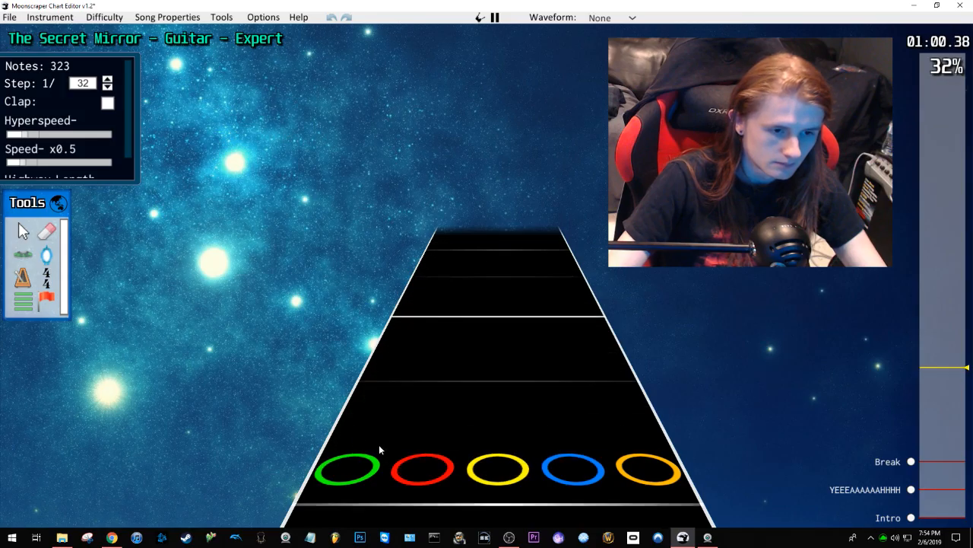
pyautogui.press('space')
pyautogui.scroll(-4, 380, 422)
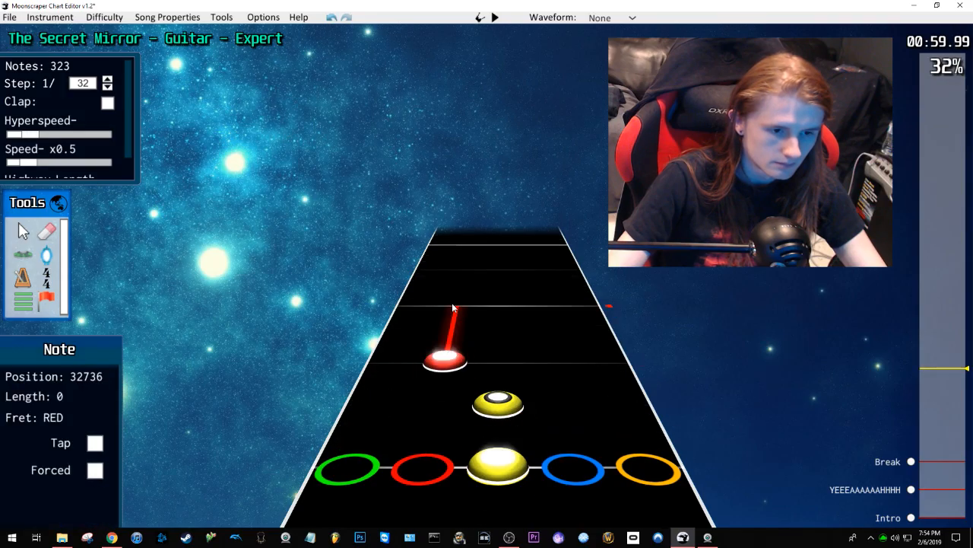
pyautogui.scroll(-5, 472, 311)
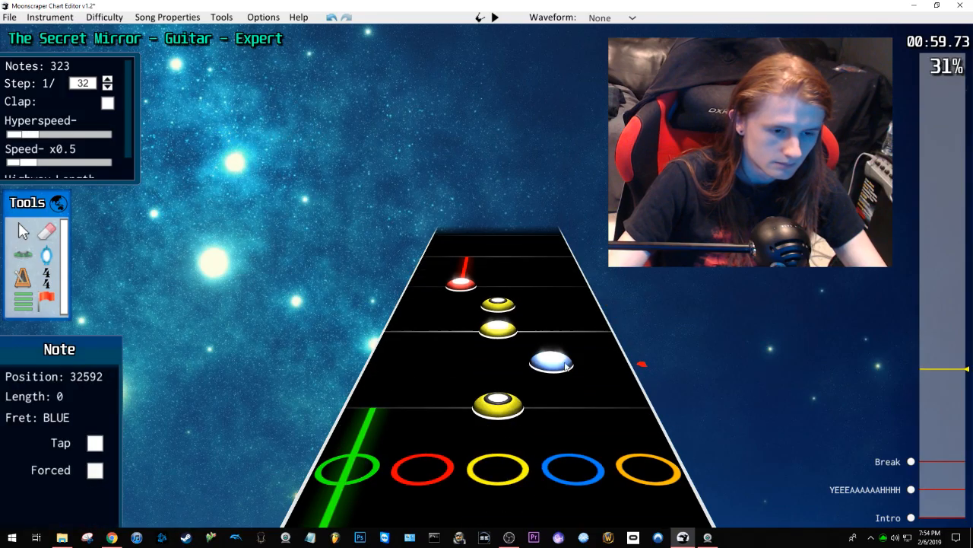
# Step: Go back over the charted notes from about 00:58 and replay them past 01:00 to check the yellow and red notes
pyautogui.click(499, 305)
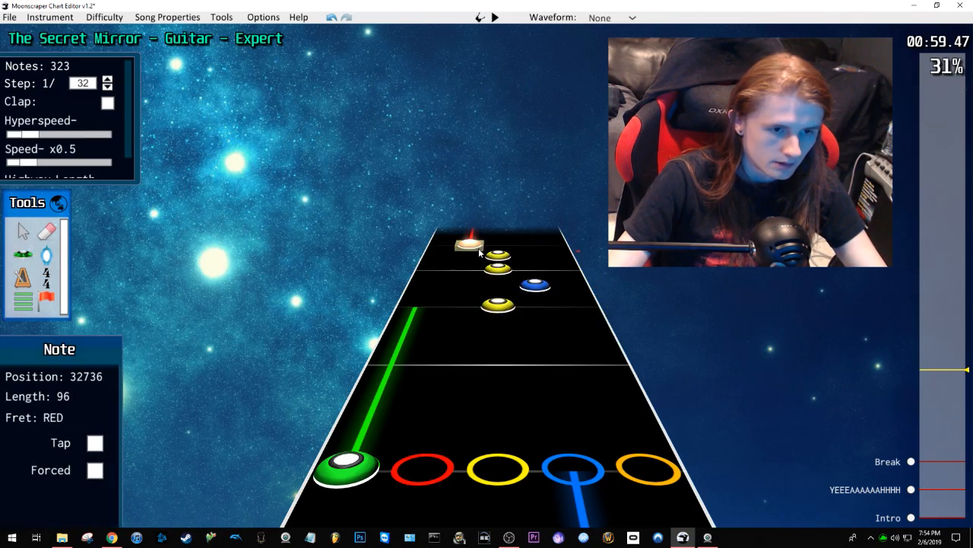
pyautogui.scroll(-7, 473, 349)
pyautogui.scroll(-3, 478, 353)
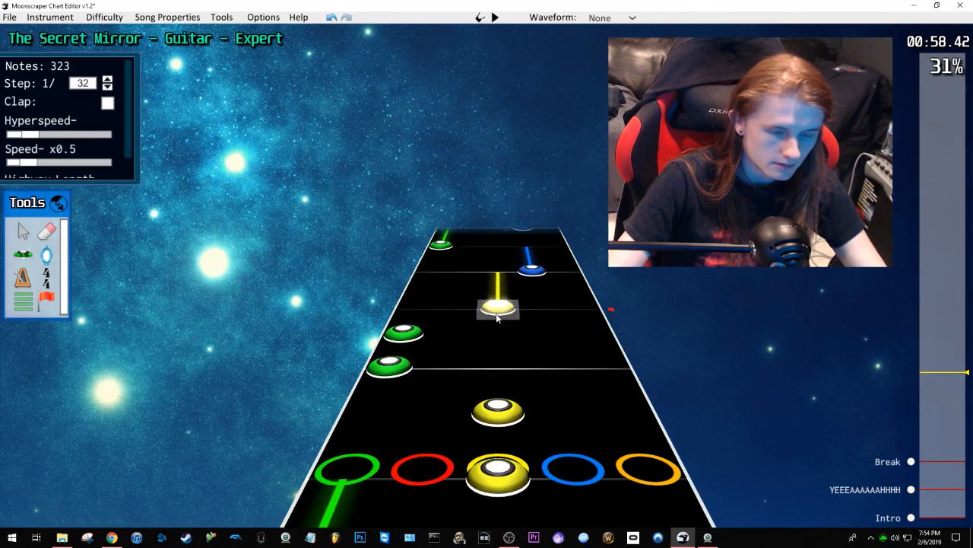
pyautogui.click(498, 317)
pyautogui.scroll(-3, 550, 319)
pyautogui.click(945, 393)
pyautogui.moveTo(945, 392); pyautogui.dragTo(944, 389)
pyautogui.press('space')
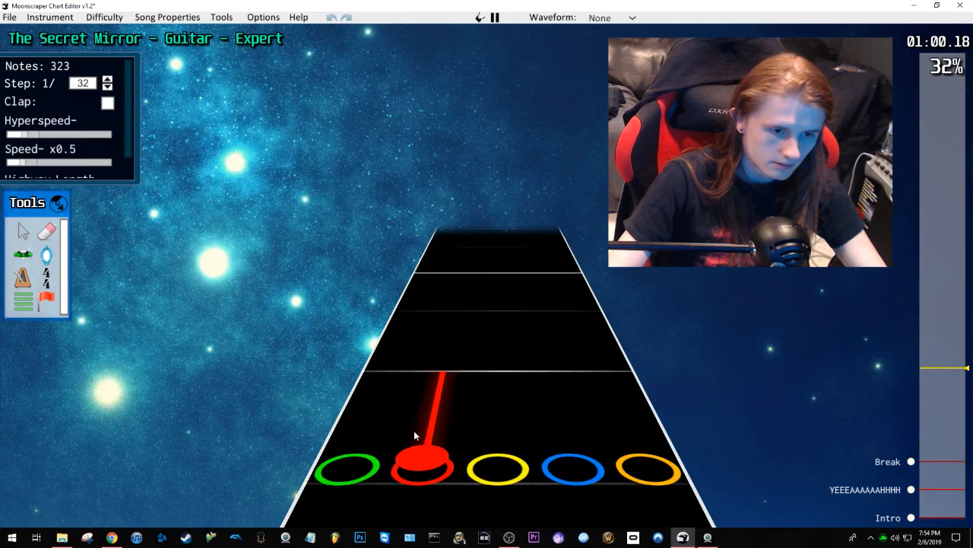
pyautogui.press('space')
pyautogui.scroll(3, 448, 422)
pyautogui.scroll(-4, 444, 423)
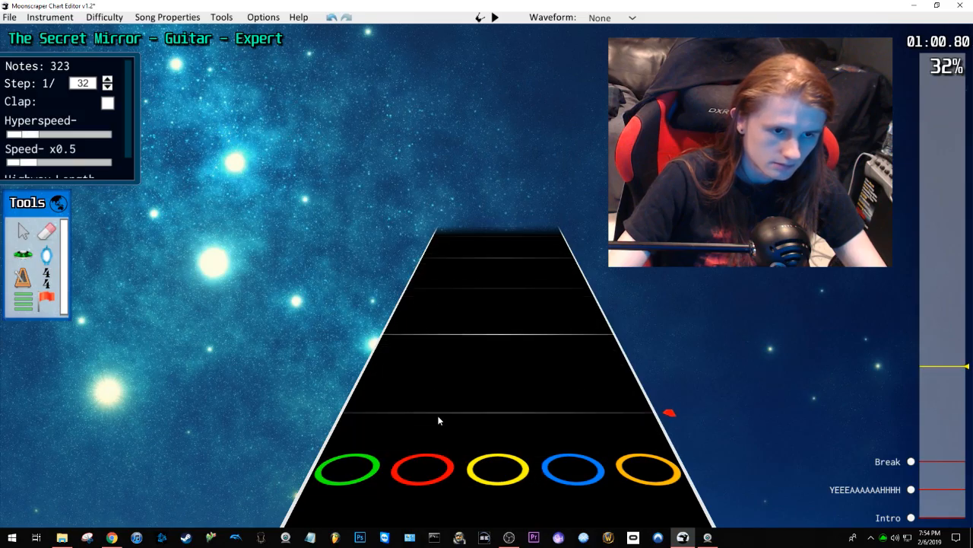
# Step: Add a sustained red note directly after the sustained red at 01:00, followed by a sustained green note
pyautogui.press('y')
pyautogui.scroll(-5, 444, 412)
pyautogui.click(458, 311)
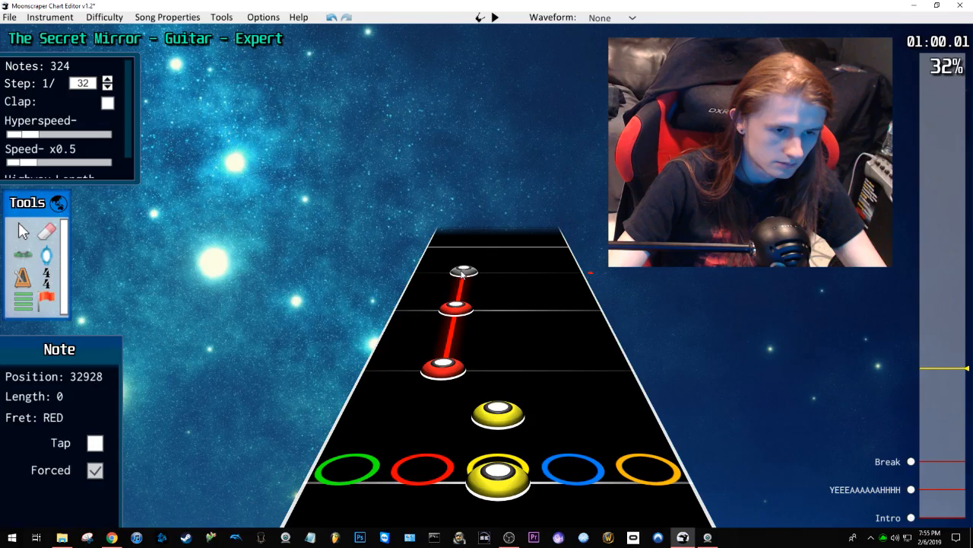
pyautogui.press('space')
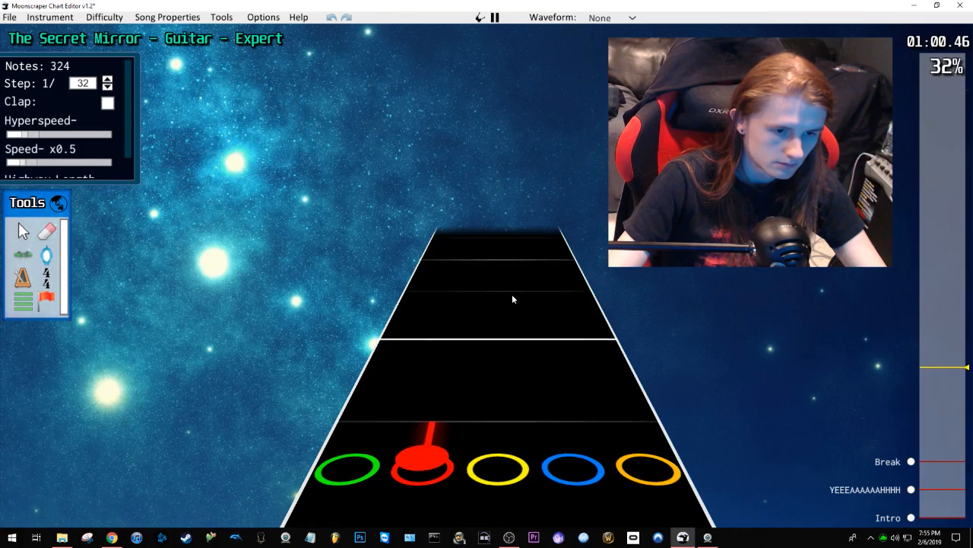
pyautogui.press('space')
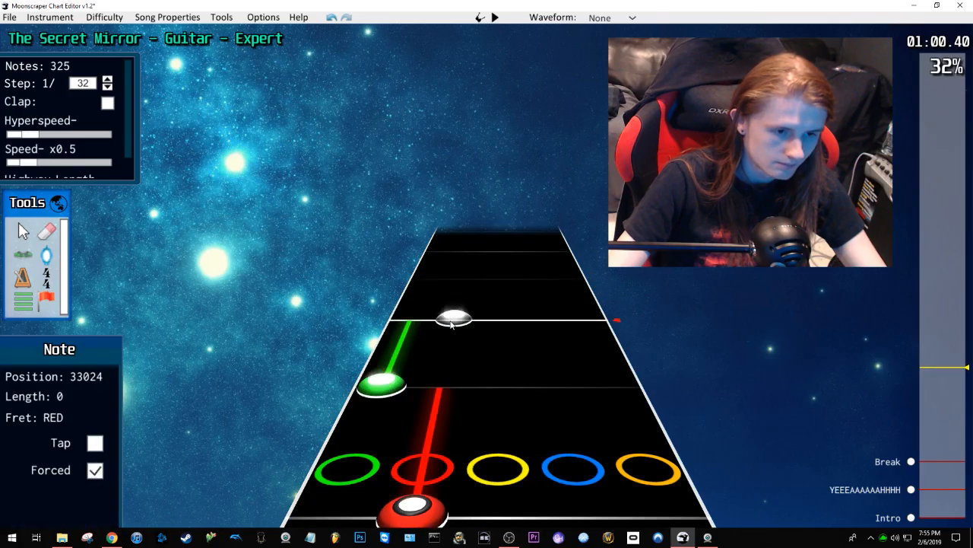
# Step: Add a sustained red note at position 33024 and a sustained green note directly after it
pyautogui.hotkey('ctrl', 'z')
pyautogui.click(451, 322)
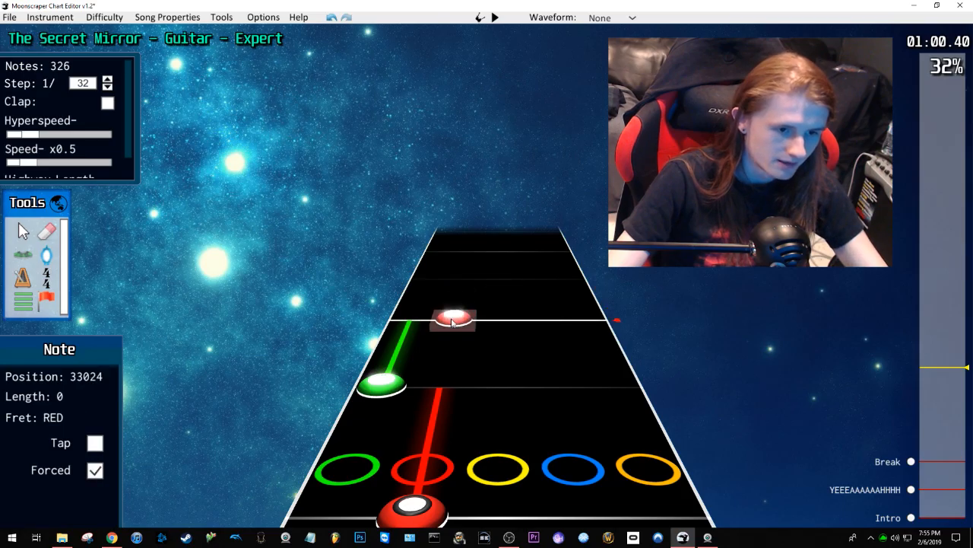
pyautogui.moveTo(498, 414); pyautogui.dragTo(499, 249)
pyautogui.hotkey('ctrl', 'z')
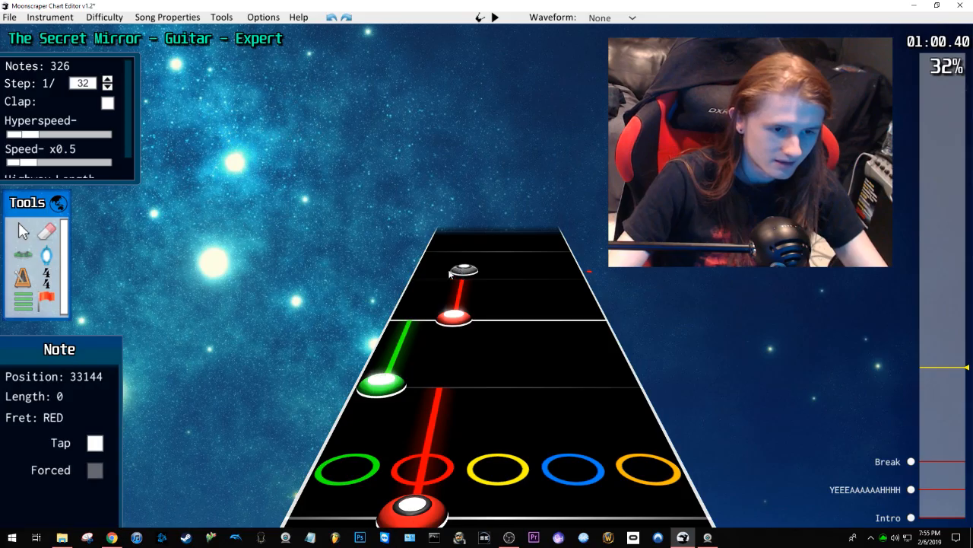
pyautogui.scroll(-4, 449, 266)
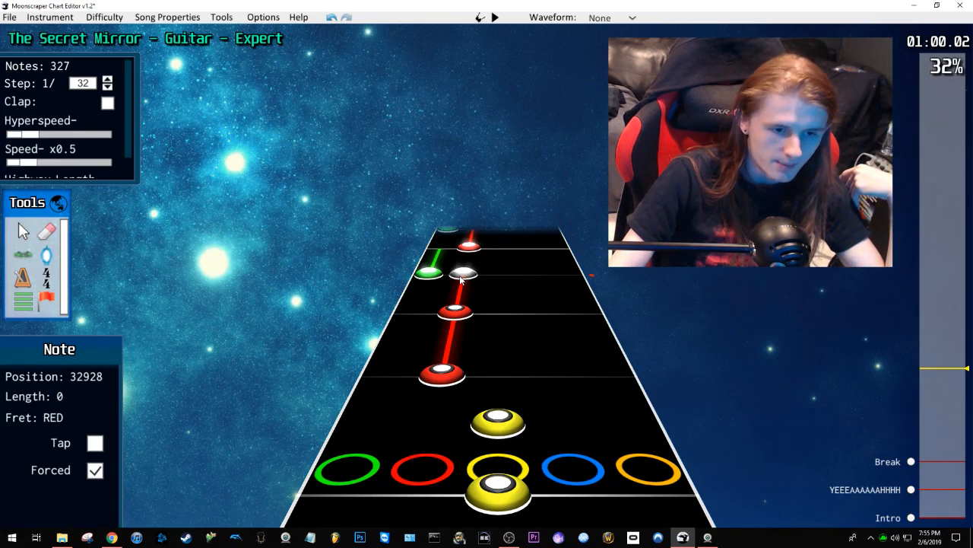
# Step: Revisit the earlier passages around 00:18, 00:21 and 00:44 and examine how their note runs are charted
pyautogui.moveTo(460, 280); pyautogui.dragTo(821, 383)
pyautogui.moveTo(927, 394); pyautogui.dragTo(955, 470)
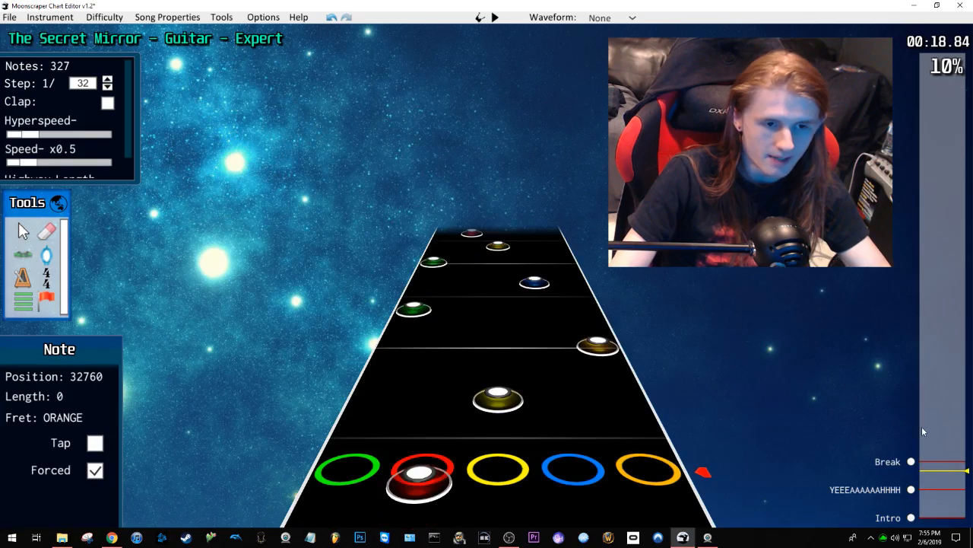
pyautogui.scroll(-3, 570, 304)
pyautogui.press('space')
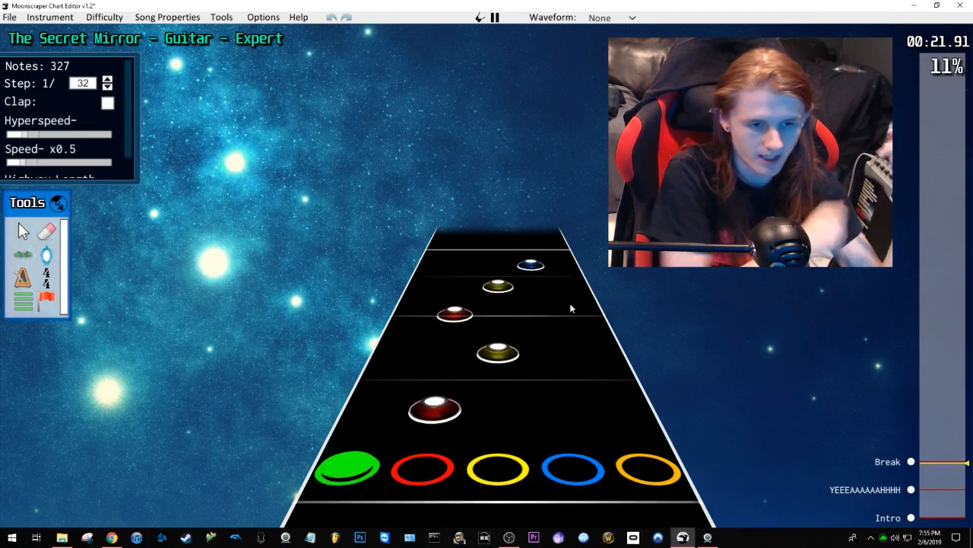
pyautogui.press('space')
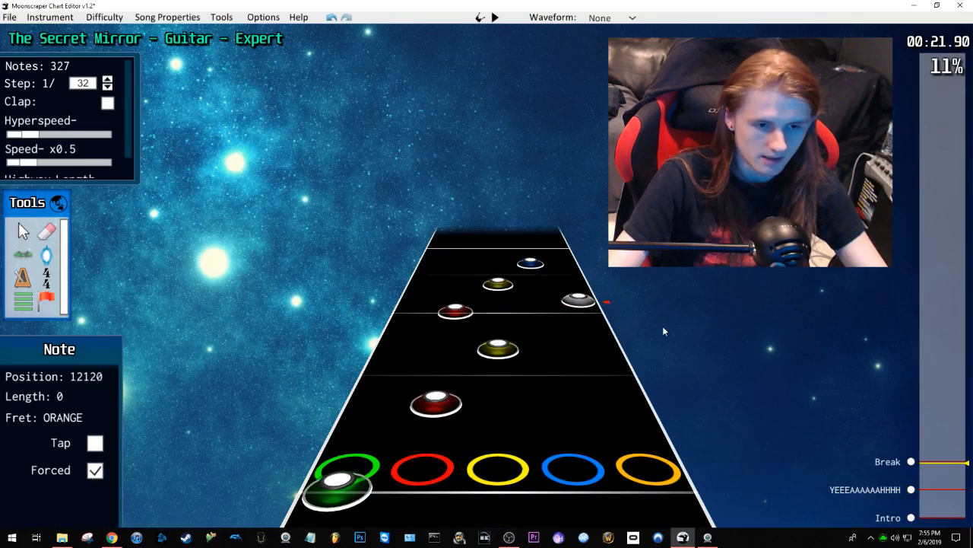
pyautogui.moveTo(954, 478)
pyautogui.mouseDown()
pyautogui.moveTo(943, 502)
pyautogui.moveTo(947, 408)
pyautogui.mouseUp()
pyautogui.click(504, 336)
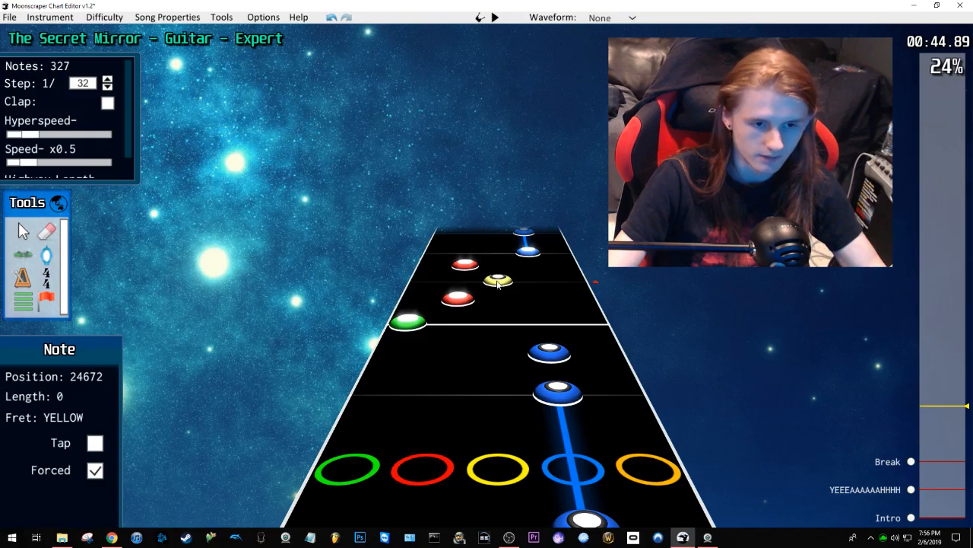
pyautogui.scroll(4, 466, 268)
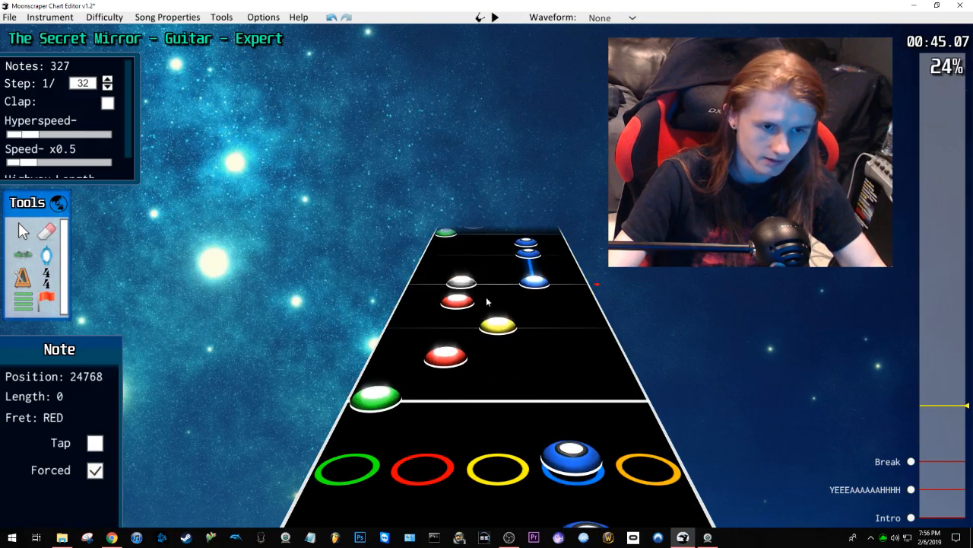
pyautogui.scroll(-5, 508, 328)
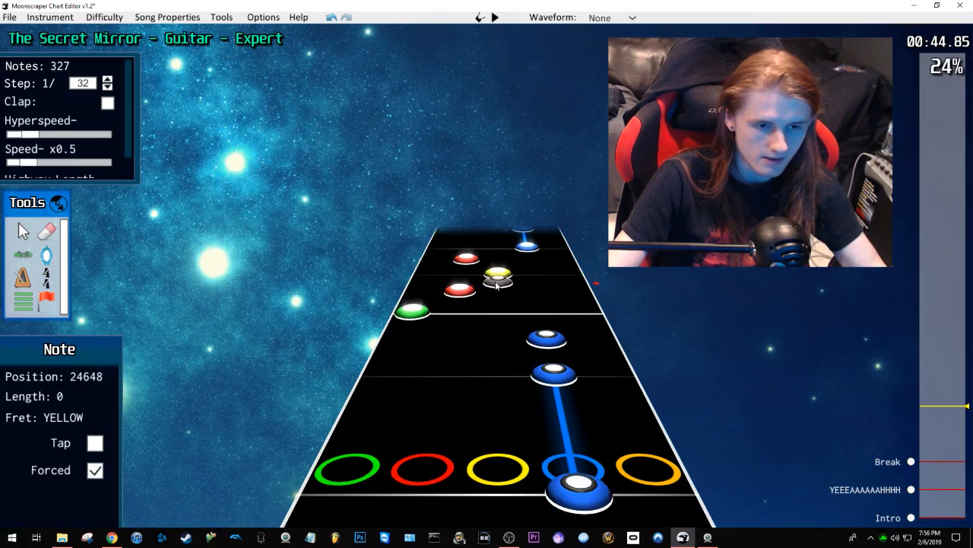
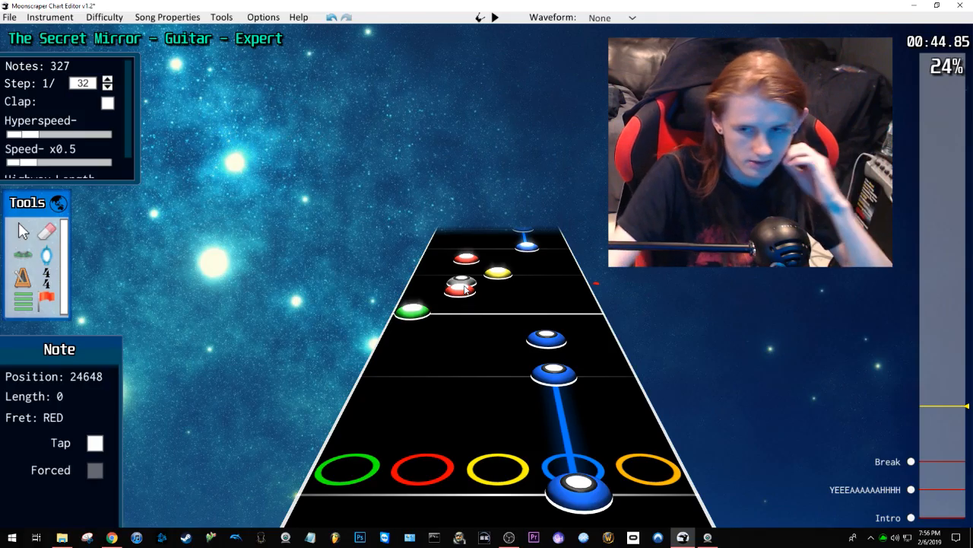
# Step: Play from 00:44.85 to about 00:49 and set the sustained yellow note following the short reds on its beat line
pyautogui.press('space')
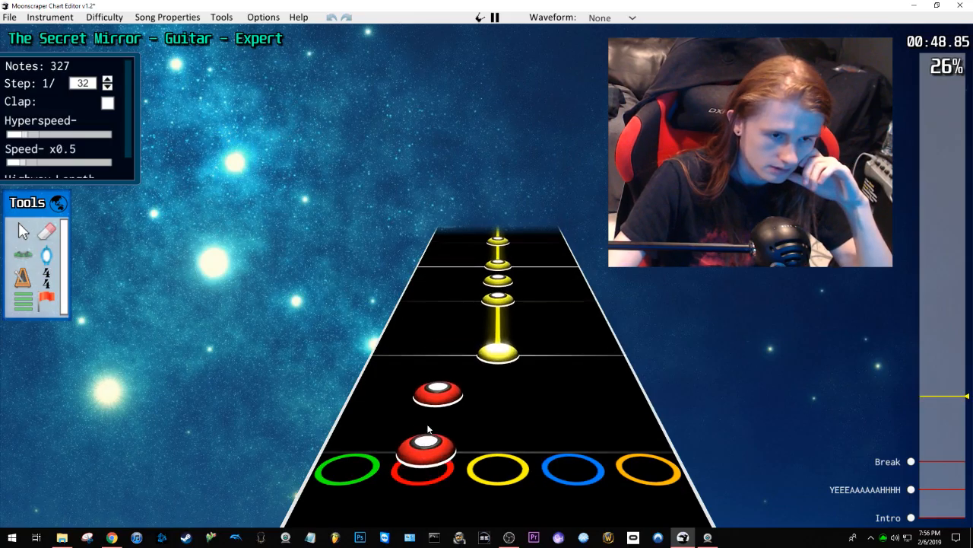
pyautogui.press('space')
pyautogui.scroll(-5, 489, 402)
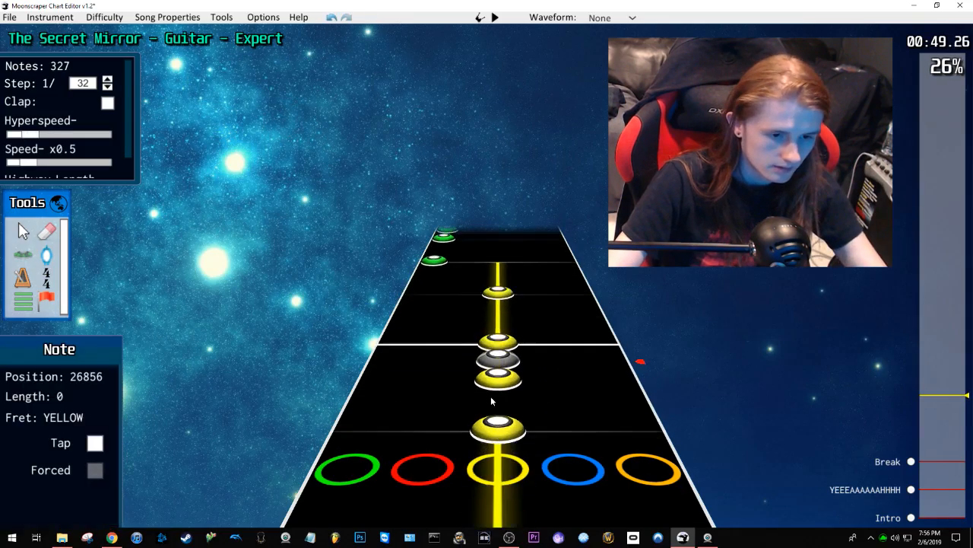
pyautogui.press('1')
pyautogui.click(504, 347)
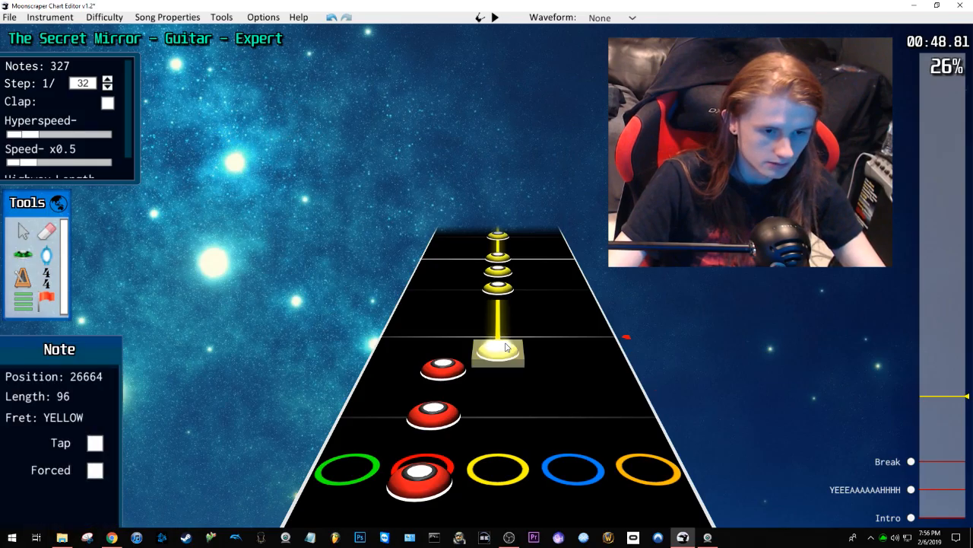
pyautogui.click(573, 323)
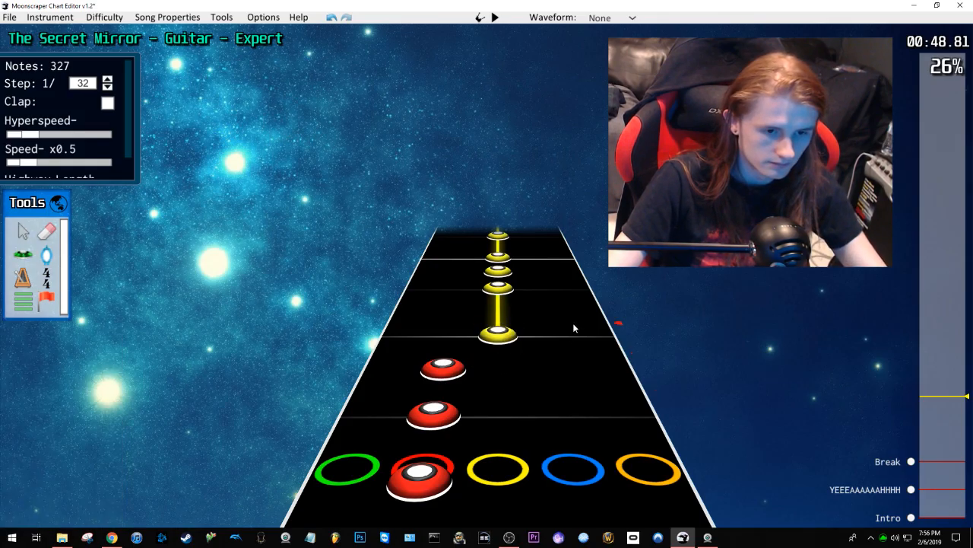
# Step: Play on past 00:51 and change the last red note of the green, red, yellow, red run to orange
pyautogui.scroll(-1, 567, 344)
pyautogui.press('space')
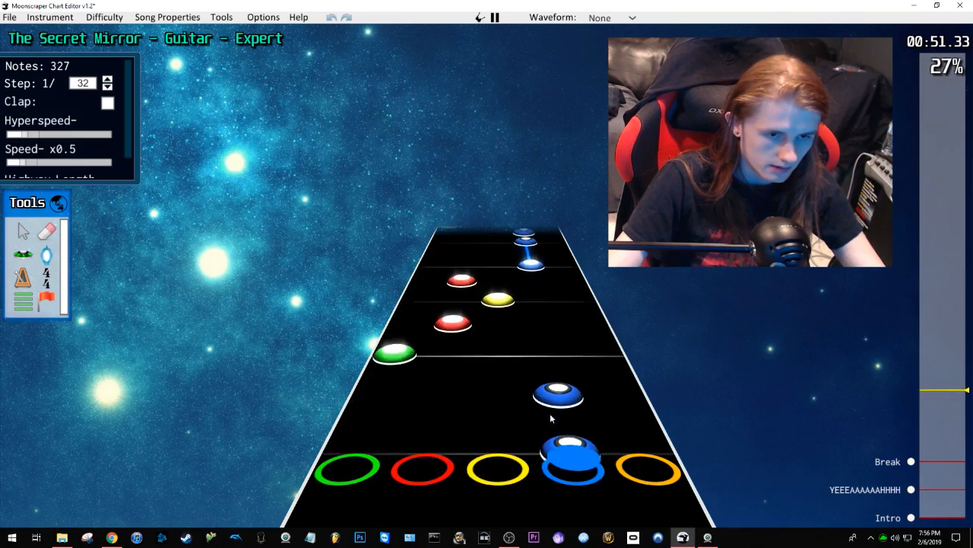
pyautogui.press('space')
pyautogui.scroll(-3, 423, 401)
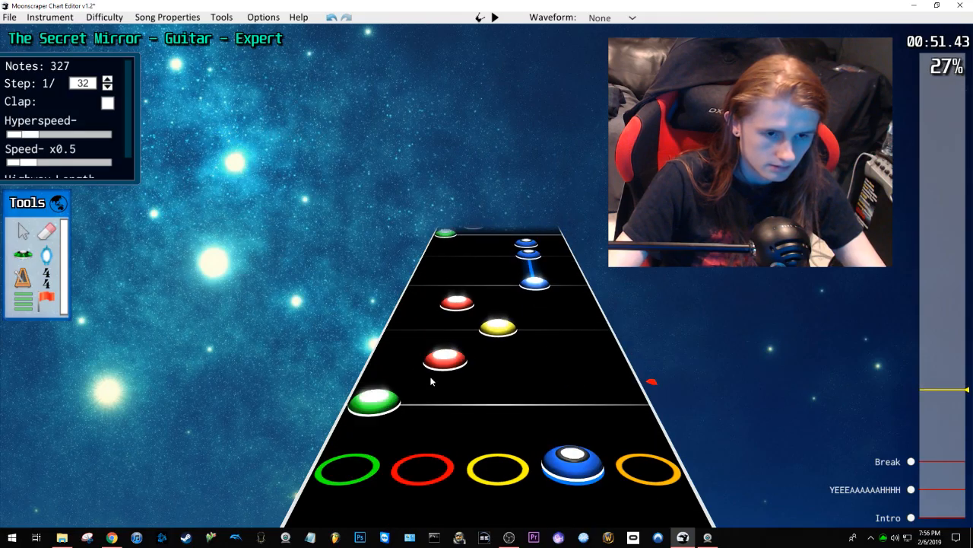
pyautogui.click(599, 311)
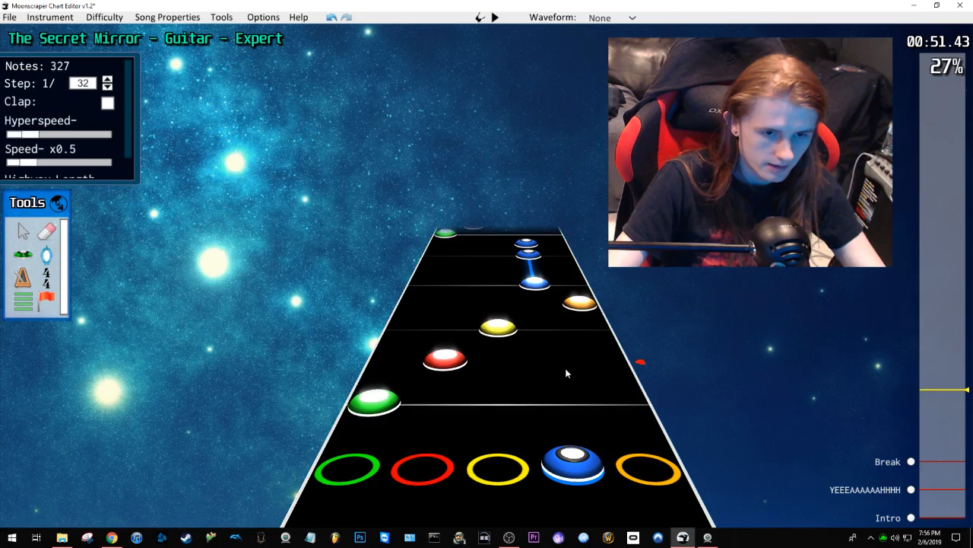
# Step: Return to the matching run at about 00:45 and move its last red note, at position 24720, to orange
pyautogui.scroll(-2, 566, 368)
pyautogui.press('space')
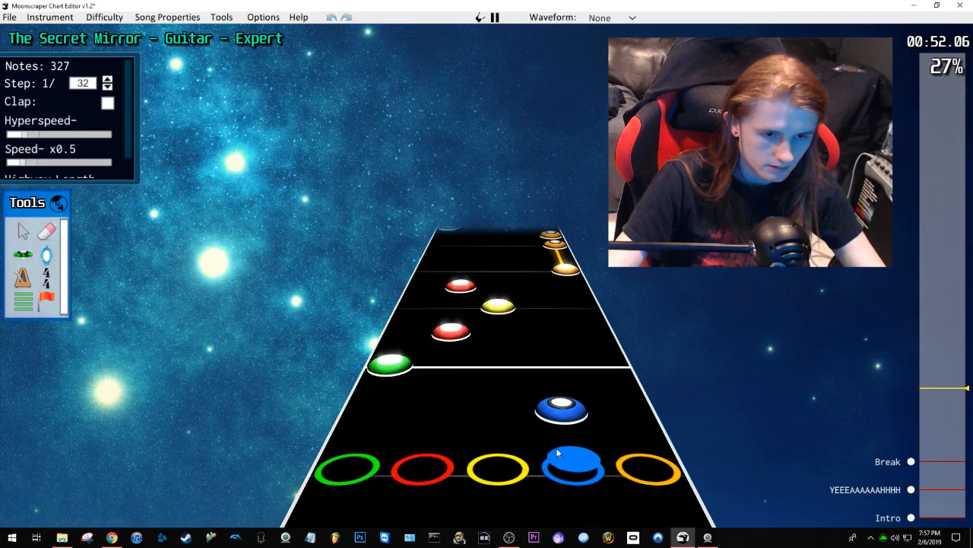
pyautogui.press('space')
pyautogui.moveTo(935, 414); pyautogui.dragTo(934, 410)
pyautogui.press('space')
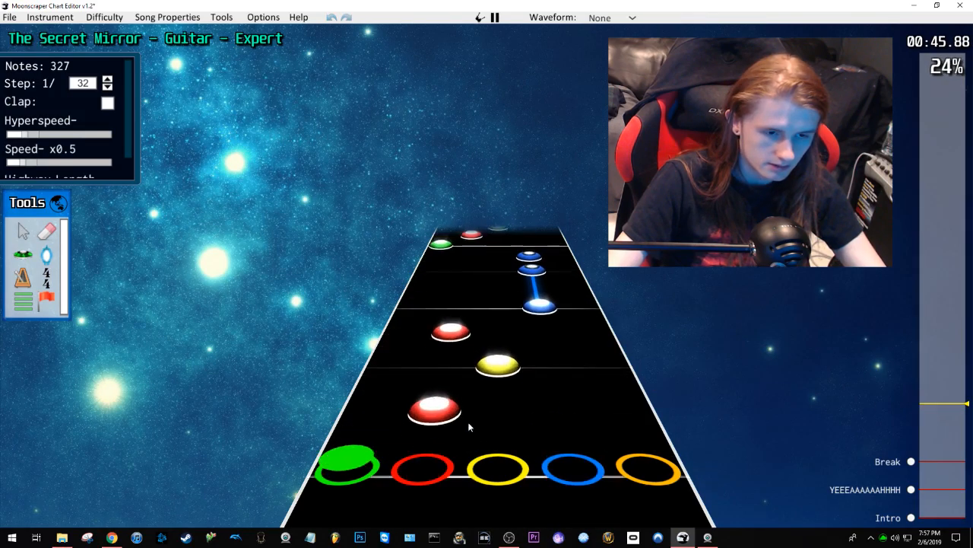
pyautogui.press('space')
pyautogui.moveTo(518, 393); pyautogui.dragTo(518, 393)
pyautogui.moveTo(456, 353); pyautogui.dragTo(599, 351)
pyautogui.press('space')
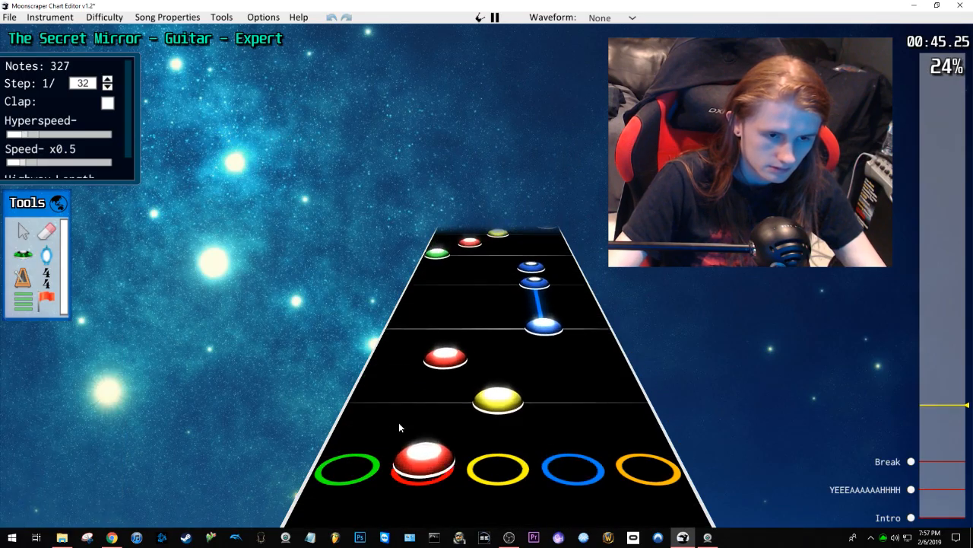
pyautogui.press('space')
pyautogui.click(454, 397)
pyautogui.moveTo(454, 396); pyautogui.dragTo(608, 397)
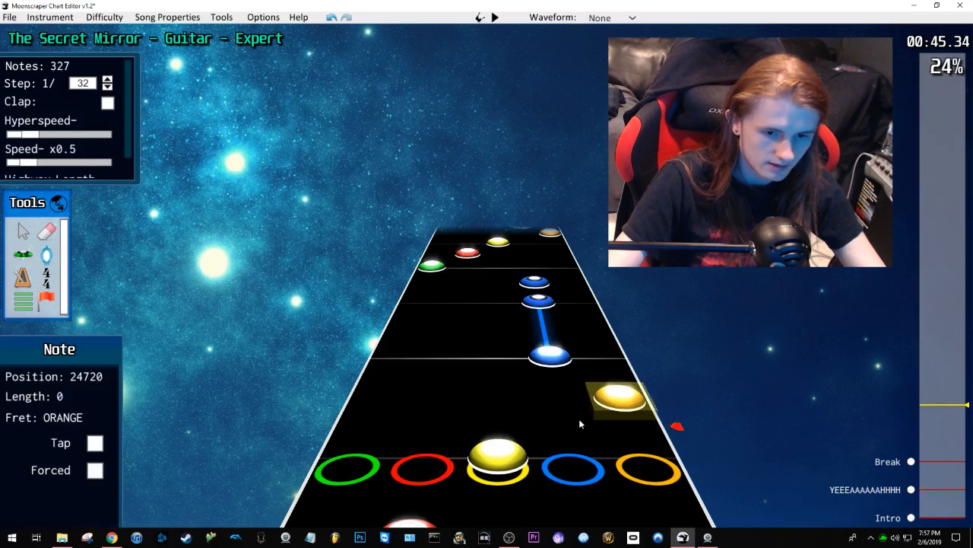
# Step: Play on past 00:46 and replace the red note just before the sustained orange with a blue note
pyautogui.press('space')
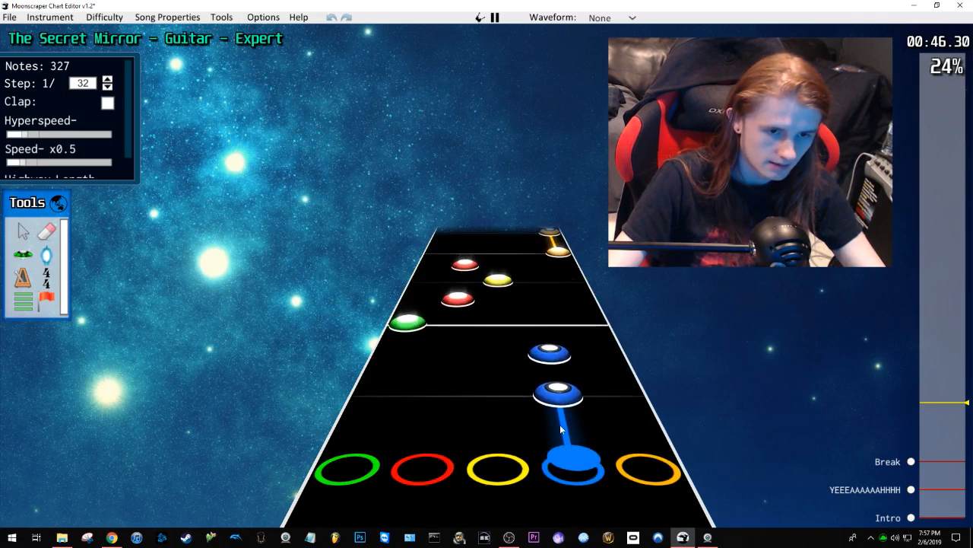
pyautogui.press('space')
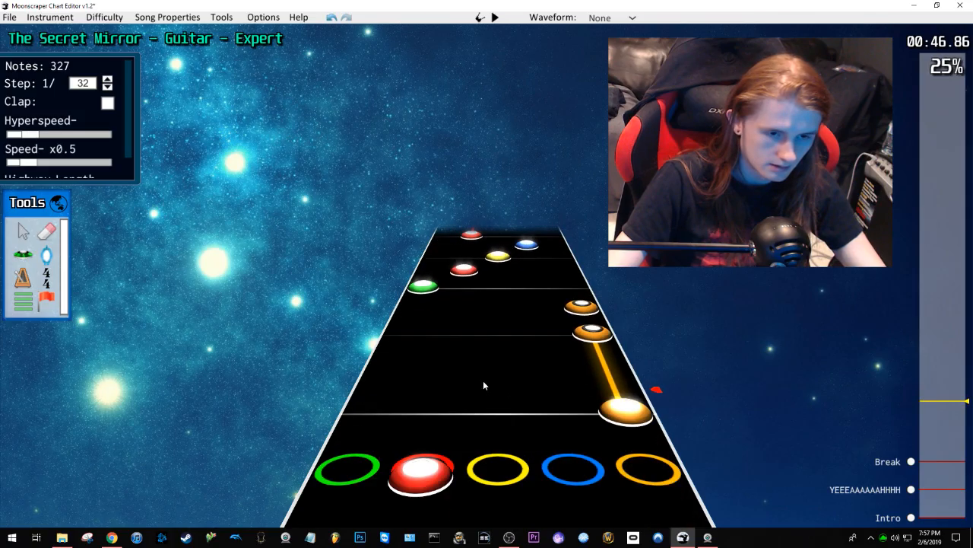
pyautogui.scroll(3, 481, 383)
pyautogui.click(450, 335)
pyautogui.press('Delete')
pyautogui.click(572, 332)
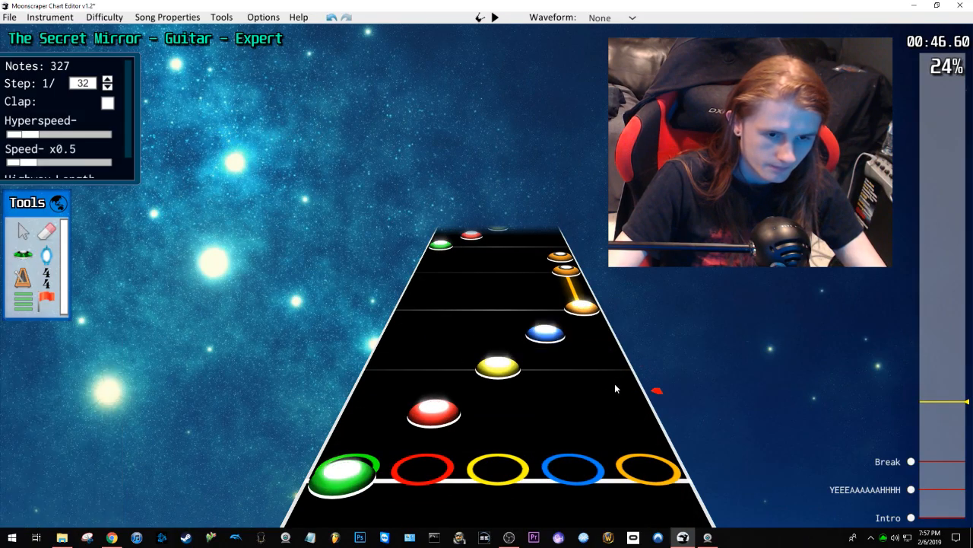
# Step: Play on past 00:50 and move the closing red note of the next run across to orange
pyautogui.scroll(-2, 578, 403)
pyautogui.press('space')
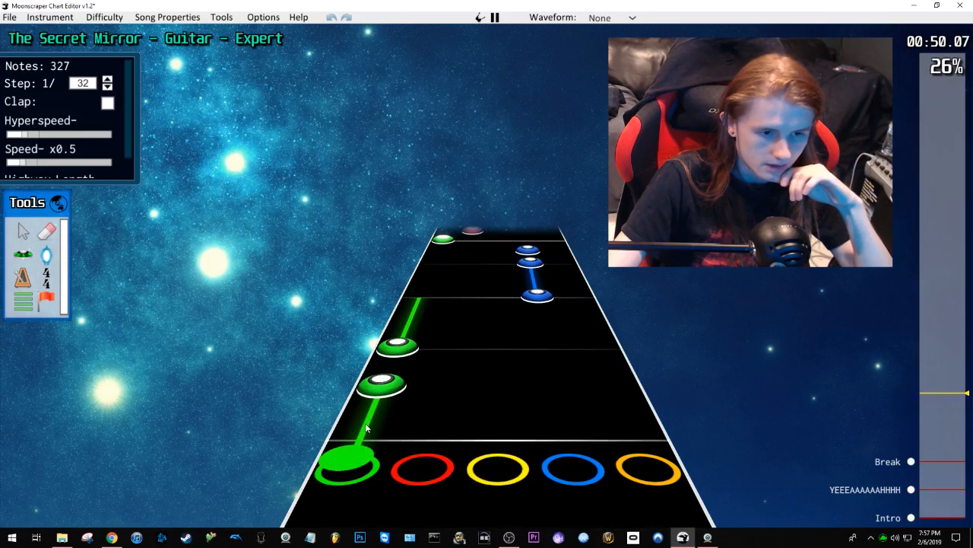
pyautogui.press('space')
pyautogui.moveTo(439, 398); pyautogui.dragTo(620, 399)
pyautogui.click(556, 405)
pyautogui.scroll(-2, 556, 404)
# Step: Play past 00:52 and move the red note just before the sustained orange to blue
pyautogui.press('space')
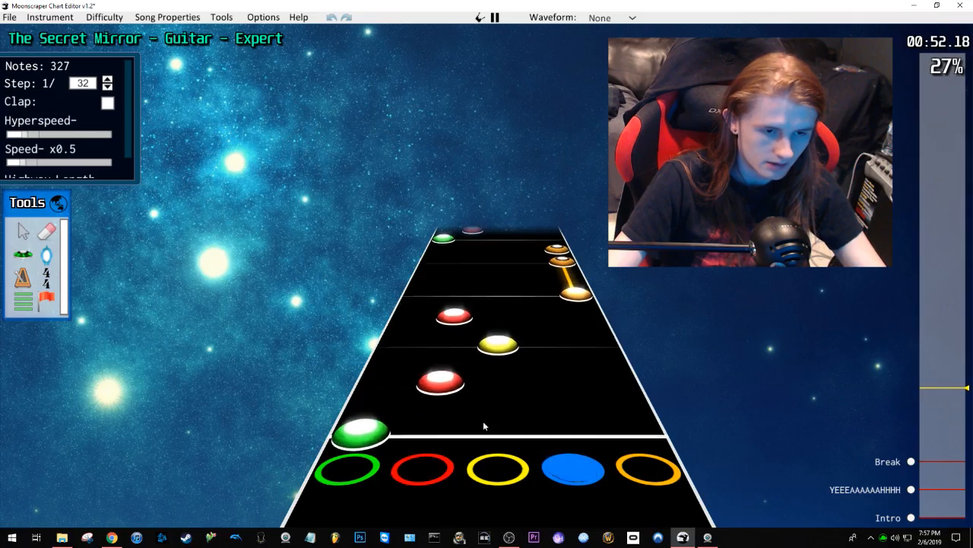
pyautogui.press('space')
pyautogui.moveTo(434, 417); pyautogui.dragTo(559, 418)
pyautogui.scroll(-2, 487, 400)
# Step: Play on to about 01:00.4 and listen to the alternating sustained red and green notes
pyautogui.press('space')
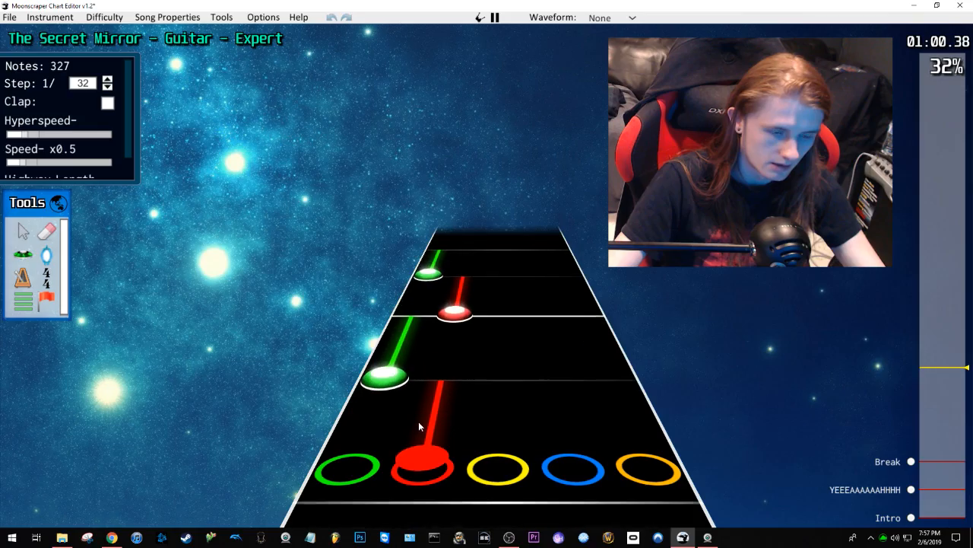
pyautogui.press('space')
pyautogui.scroll(-2, 440, 375)
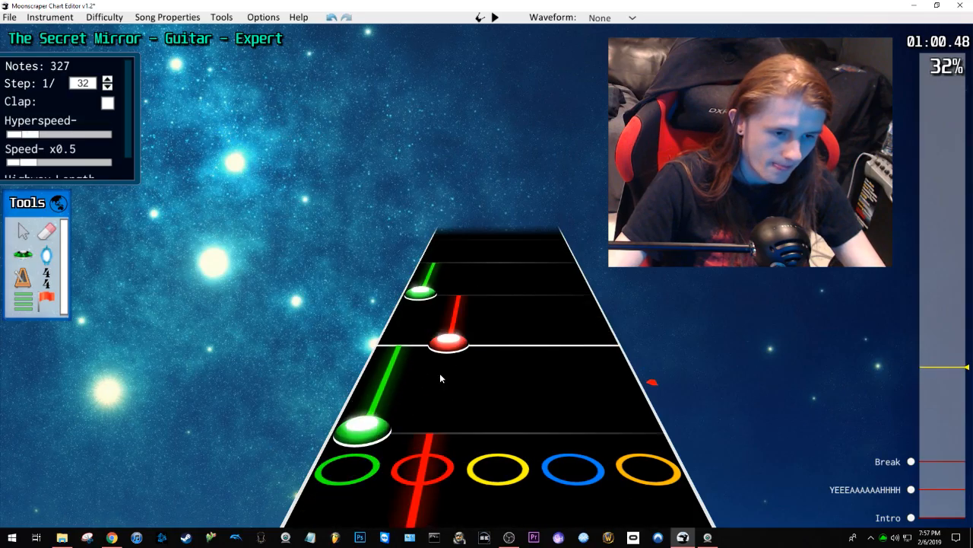
# Step: Toggle the forced flag on the sustained green and red notes just after 01:00.5 and play on past 01:01
pyautogui.click(369, 424)
pyautogui.press('f')
pyautogui.click(446, 345)
pyautogui.press('f')
pyautogui.press('space')
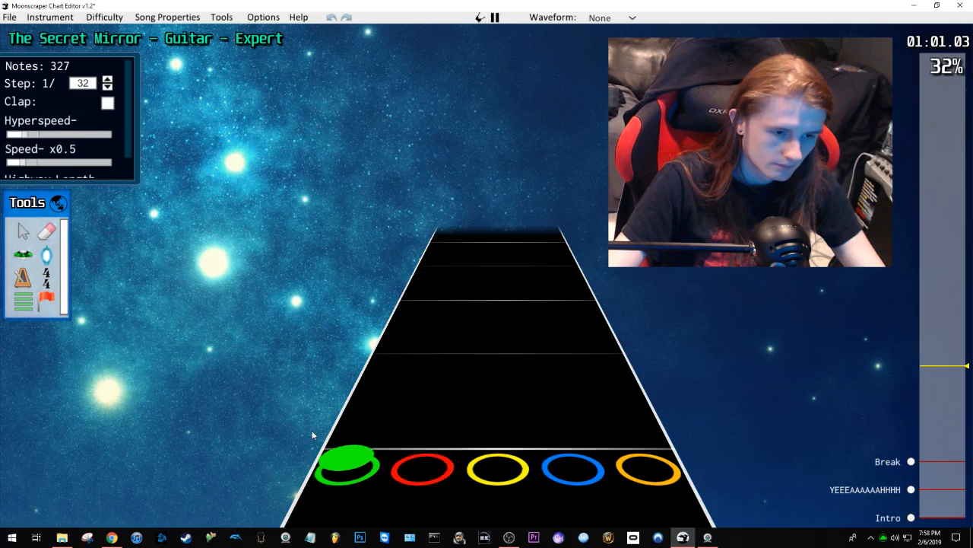
pyautogui.press('space')
pyautogui.scroll(-4, 447, 374)
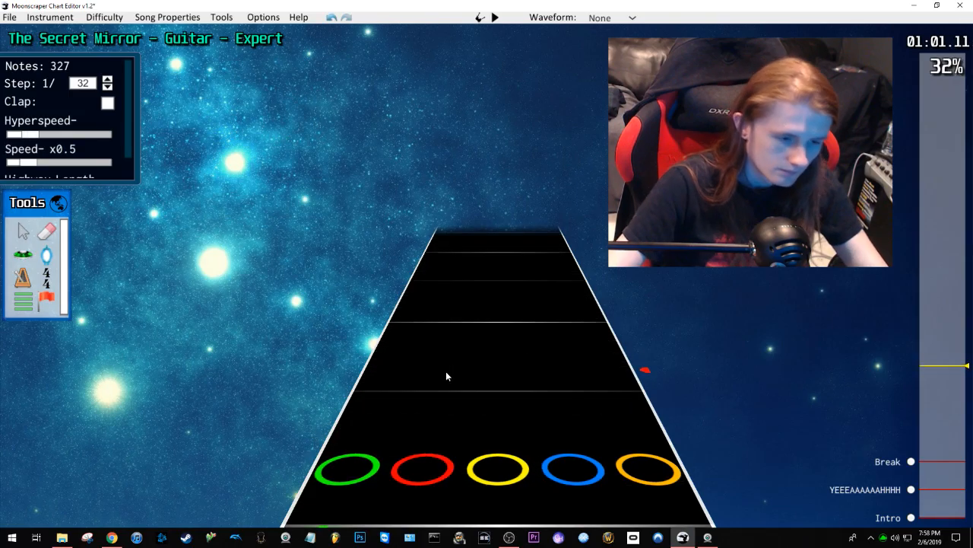
pyautogui.press('space')
pyautogui.press('space')
pyautogui.scroll(-3, 404, 384)
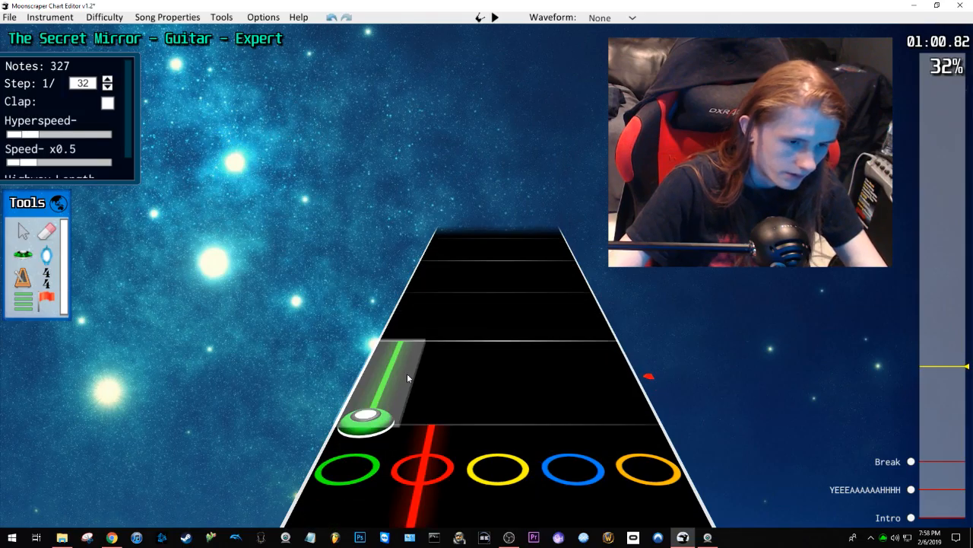
# Step: Place a run of green, red, yellow, green, red, blue, orange and green notes right after the last sustained green
pyautogui.click(418, 342)
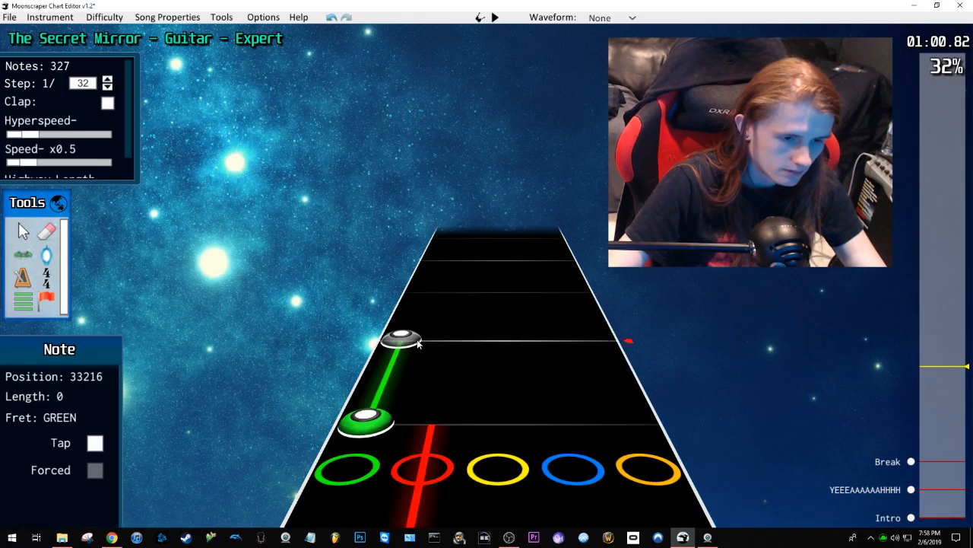
pyautogui.click(466, 320)
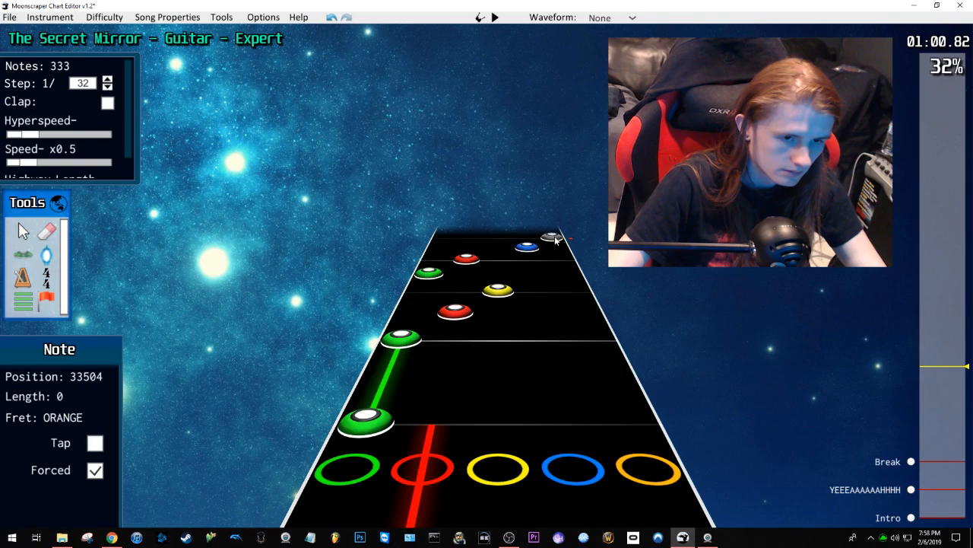
pyautogui.scroll(2, 525, 286)
pyautogui.click(441, 258)
pyautogui.scroll(-3, 512, 327)
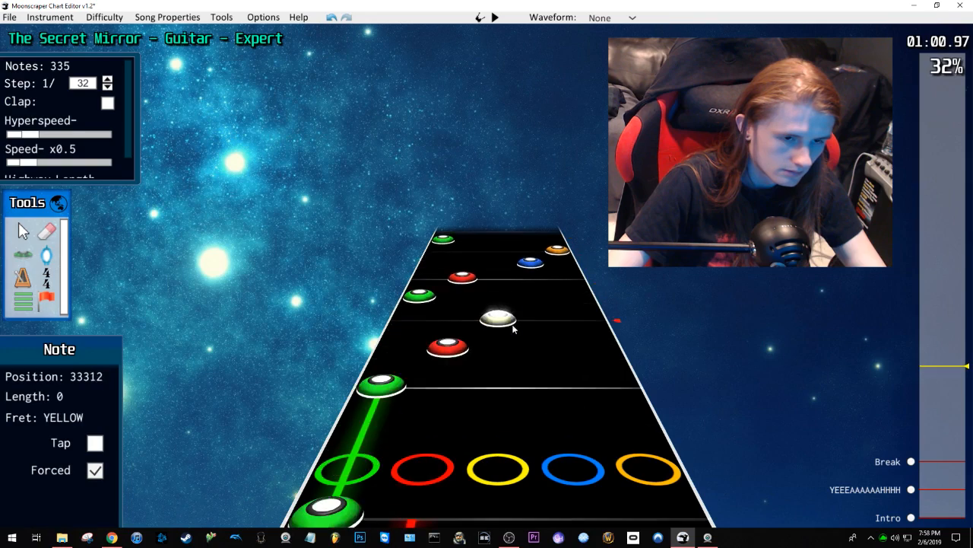
# Step: Play through the new run and undo its last four notes, keeping only green, red, yellow and green
pyautogui.press('space')
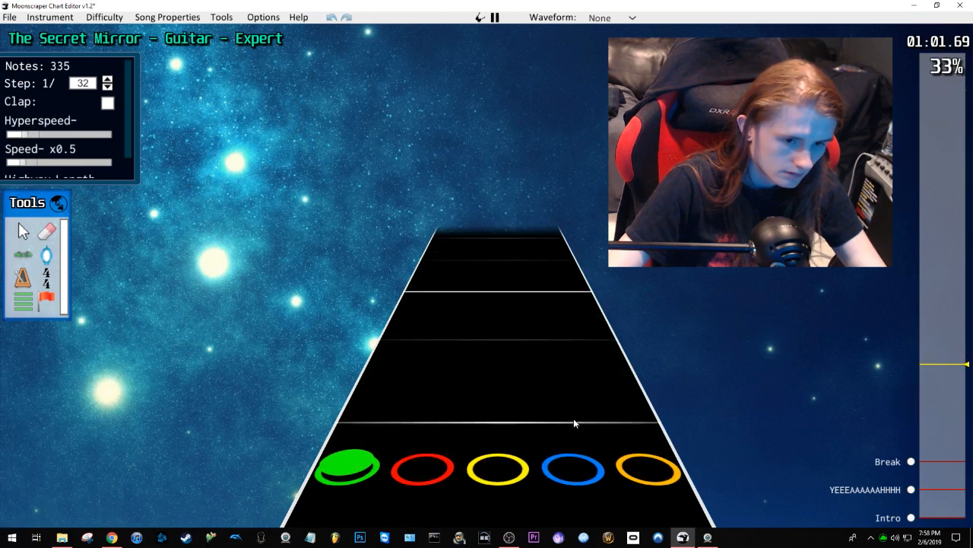
pyautogui.press('space')
pyautogui.click(498, 411)
pyautogui.scroll(-2, 508, 395)
pyautogui.hotkey('ctrl', 'z')
pyautogui.hotkey('ctrl', 'z')
pyautogui.hotkey('ctrl', 'z')
pyautogui.hotkey('ctrl', 'z')
pyautogui.scroll(-2, 516, 375)
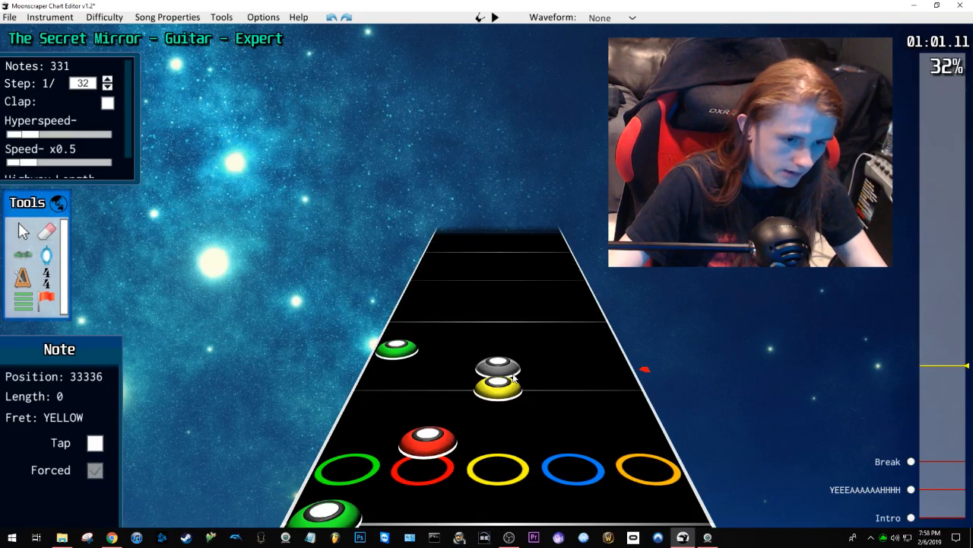
# Step: Listen again from about 01:00.5 and extend the run with green, blue, red and yellow notes
pyautogui.press('space')
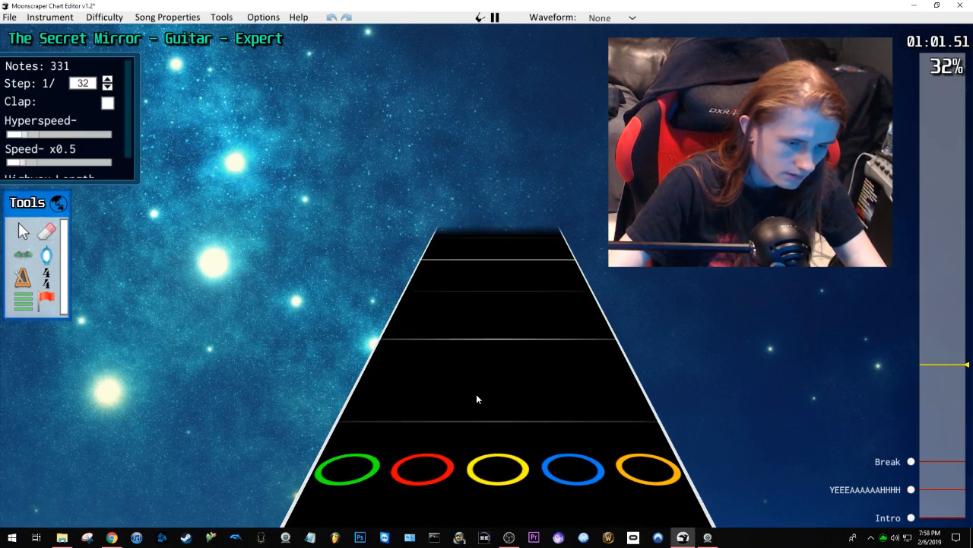
pyautogui.press('space')
pyautogui.scroll(-5, 431, 381)
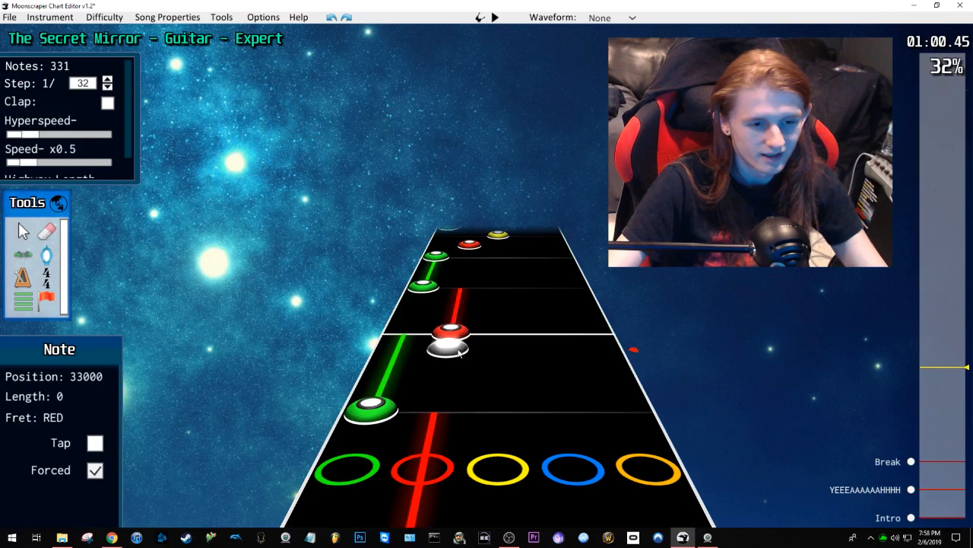
pyautogui.press('space')
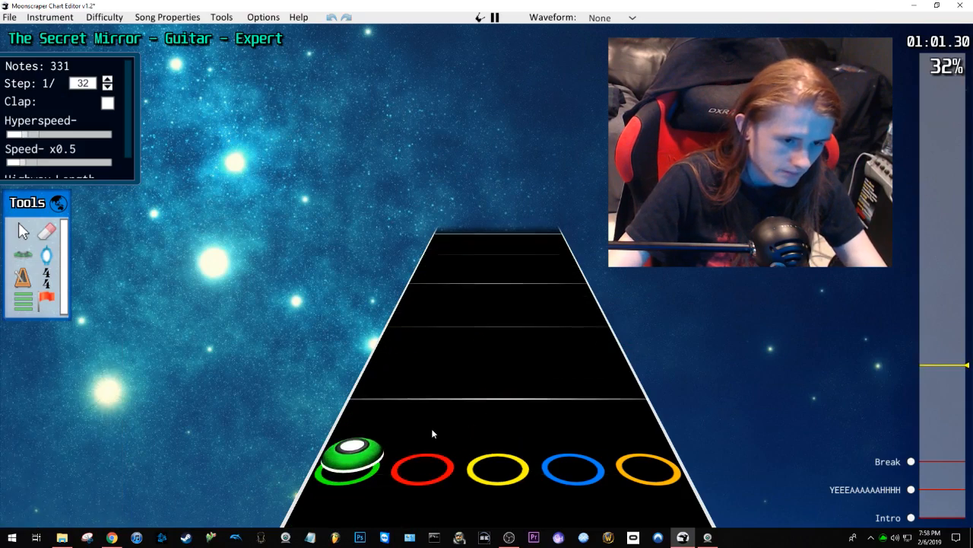
pyautogui.press('space')
pyautogui.scroll(-3, 447, 312)
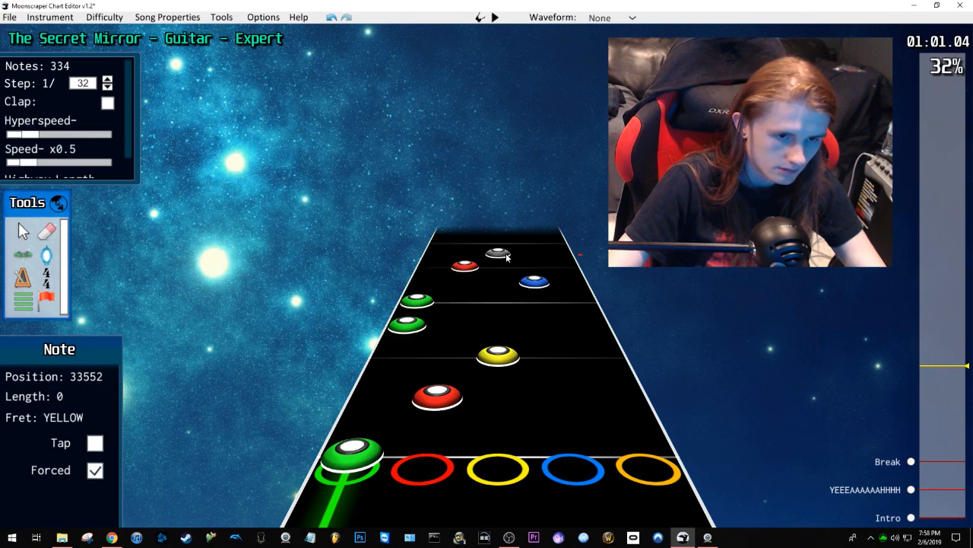
# Step: Play past 01:01 and rework the run's notes after its first yellow to red, green, orange, green and yellow
pyautogui.press('space')
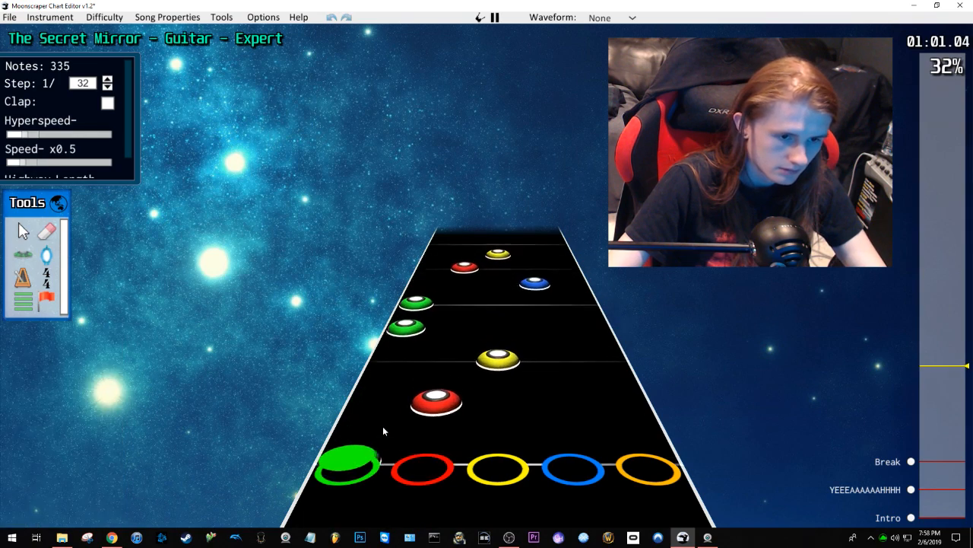
pyautogui.press('space')
pyautogui.scroll(-3, 466, 381)
pyautogui.press('space')
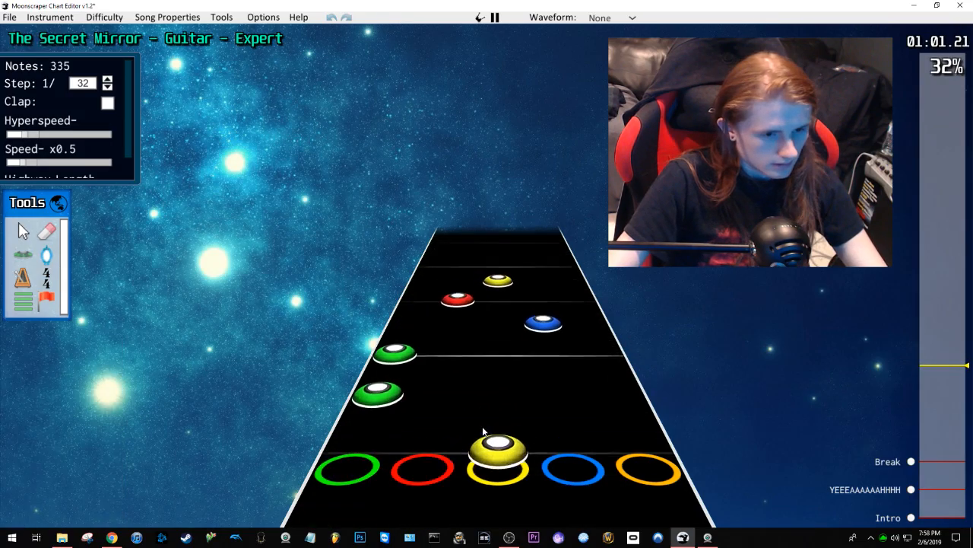
pyautogui.press('space')
pyautogui.scroll(-2, 427, 408)
pyautogui.moveTo(434, 371); pyautogui.dragTo(498, 372)
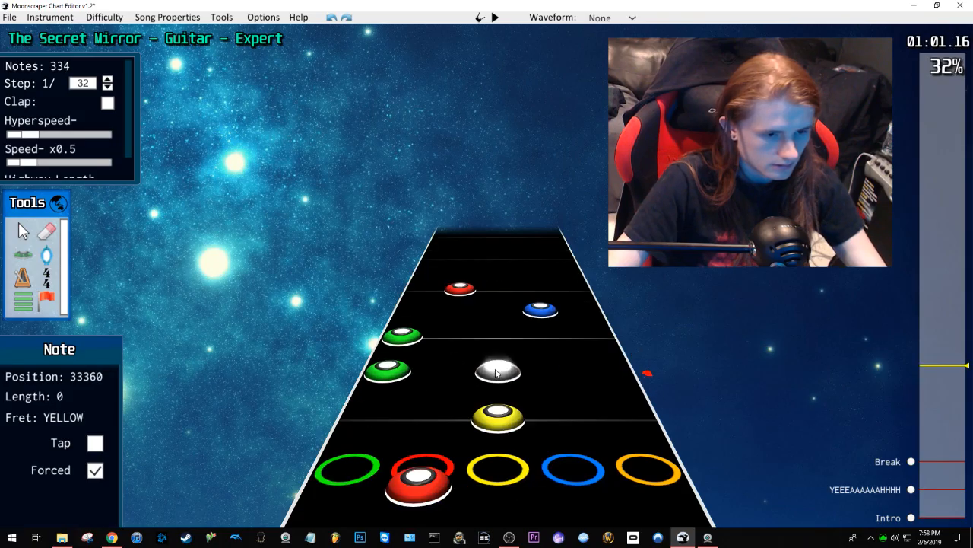
pyautogui.hotkey('ctrl', 'z')
pyautogui.click(445, 380)
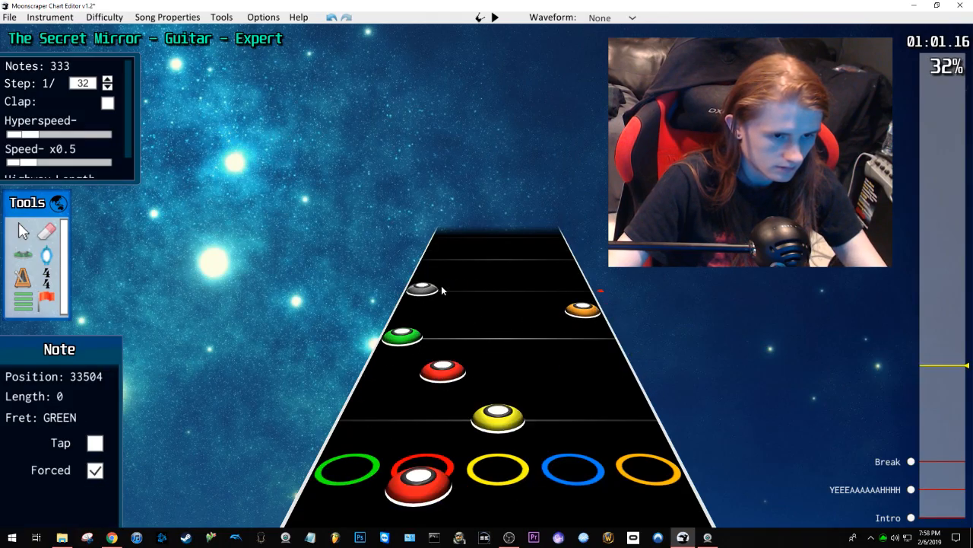
pyautogui.click(515, 273)
pyautogui.scroll(3, 517, 320)
# Step: Play the reworked run, and set its notes from the first red to the closing yellow to Natural
pyautogui.press('space')
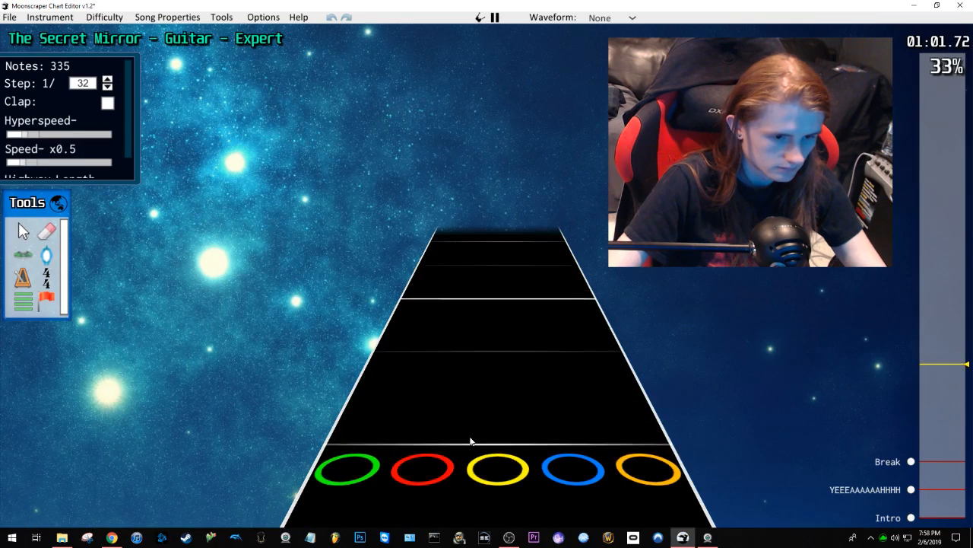
pyautogui.press('space')
pyautogui.click(484, 413)
pyautogui.scroll(-2, 463, 368)
pyautogui.click(493, 350)
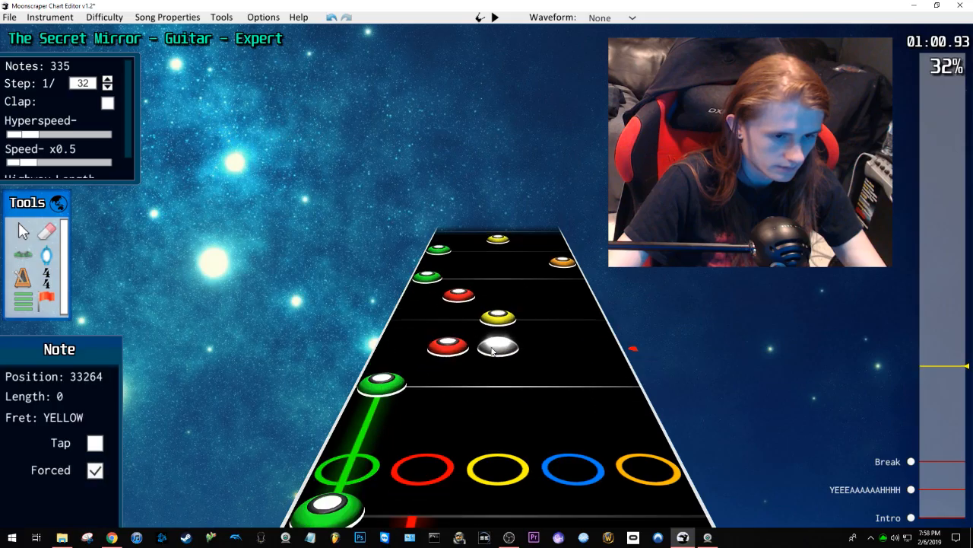
pyautogui.press('j')
pyautogui.click(499, 241)
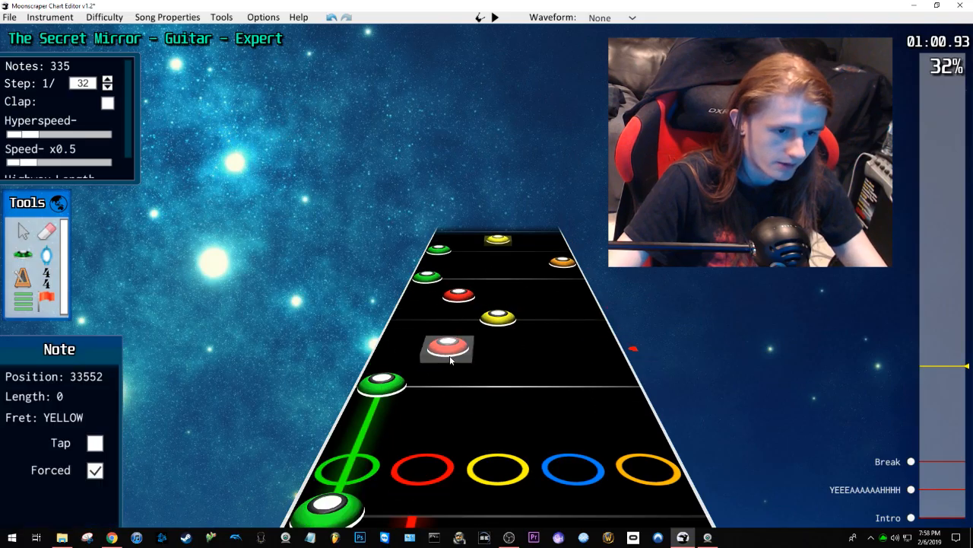
pyautogui.keyDown('shift'); pyautogui.click(454, 353); pyautogui.keyUp('shift')
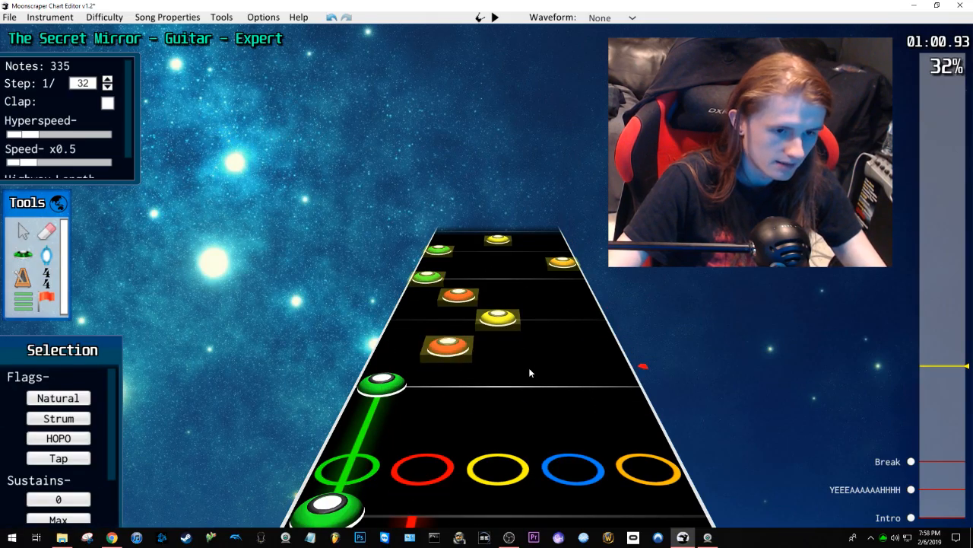
pyautogui.click(73, 404)
pyautogui.click(567, 348)
pyautogui.scroll(-1, 489, 377)
pyautogui.scroll(1, 486, 243)
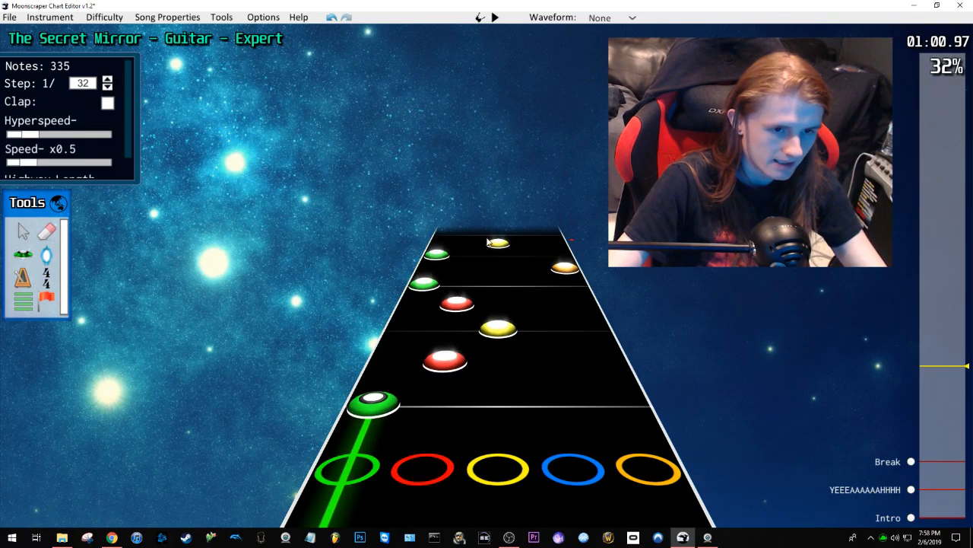
# Step: Select the whole run again and its first yellow note alone to inspect their note flags
pyautogui.click(498, 245)
pyautogui.keyDown('shift'); pyautogui.click(445, 360); pyautogui.keyUp('shift')
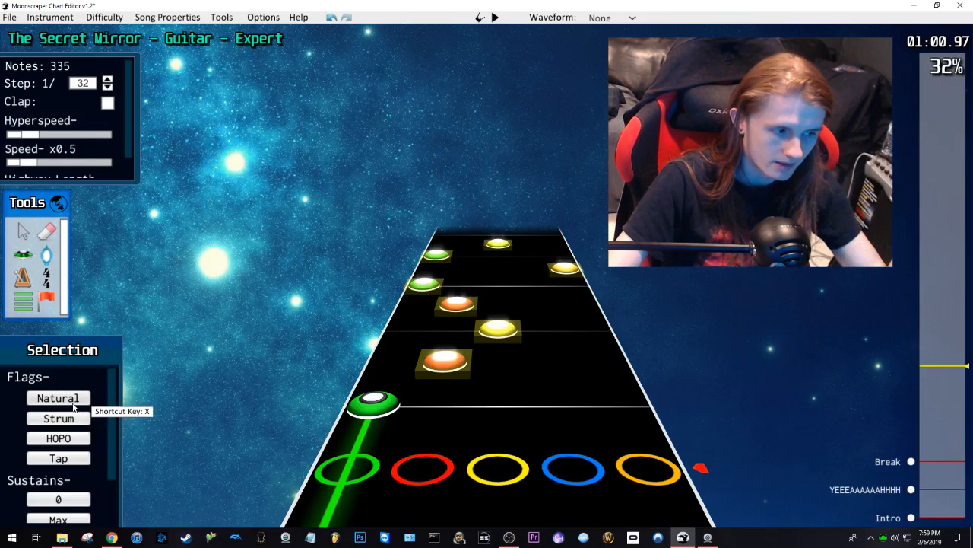
pyautogui.click(480, 380)
pyautogui.click(490, 332)
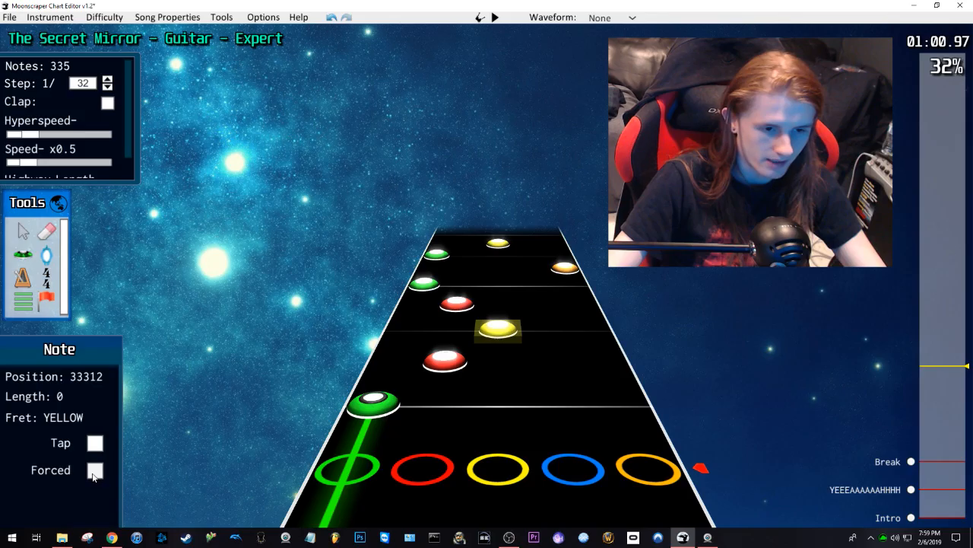
pyautogui.click(543, 365)
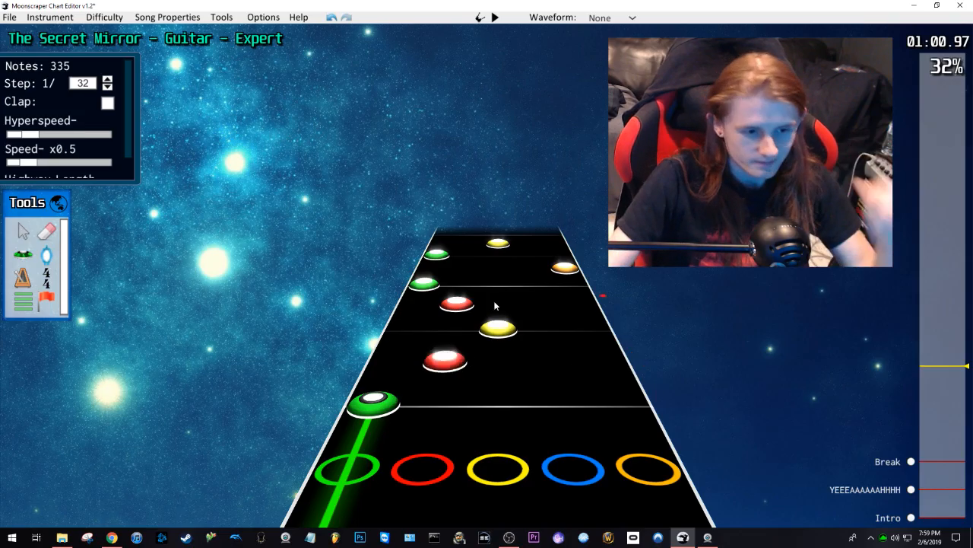
# Step: Play on to about 01:02.8, and add a sustained green and a sustained orange note after the run's closing yellow
pyautogui.scroll(-3, 539, 306)
pyautogui.press('space')
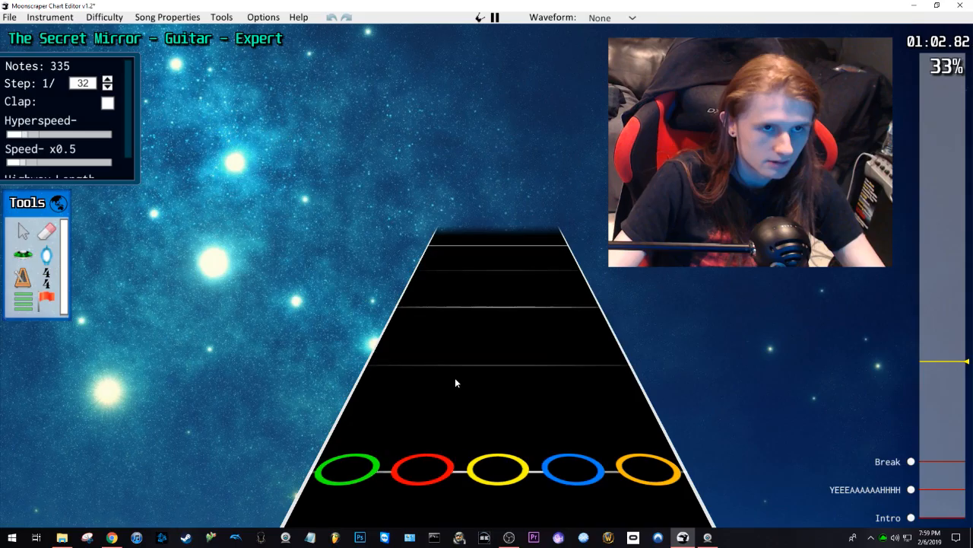
pyautogui.press('space')
pyautogui.scroll(-7, 461, 377)
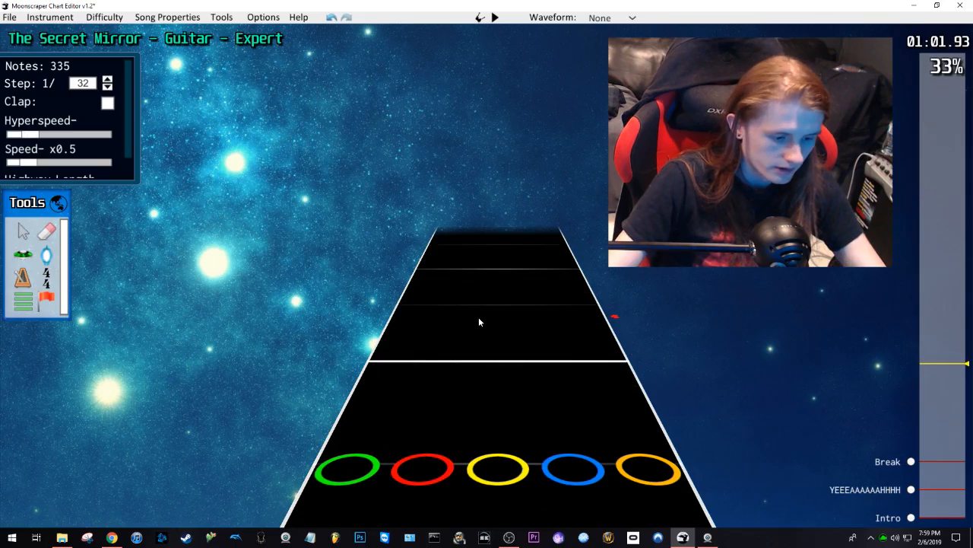
pyautogui.press('y')
pyautogui.scroll(-1, 475, 321)
pyautogui.click(430, 301)
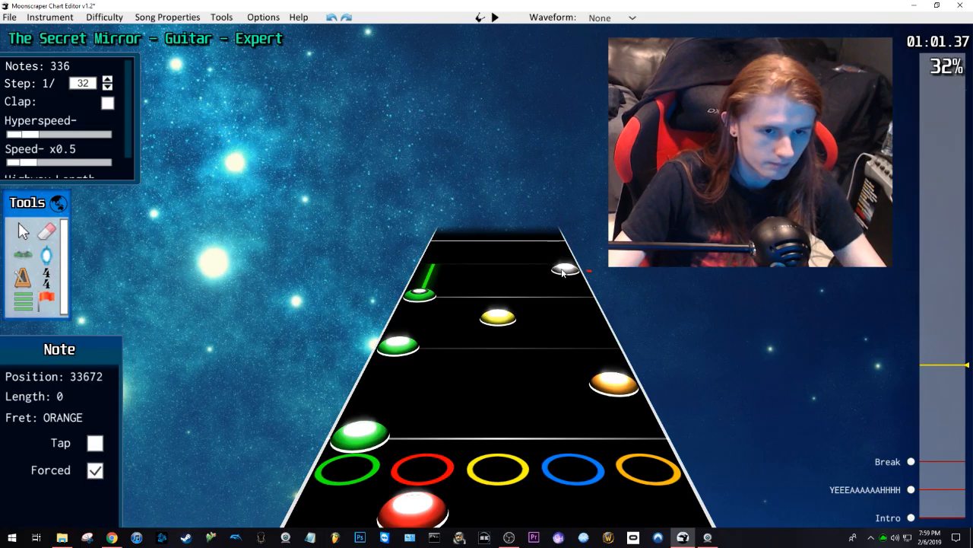
pyautogui.click(563, 265)
pyautogui.scroll(1, 563, 264)
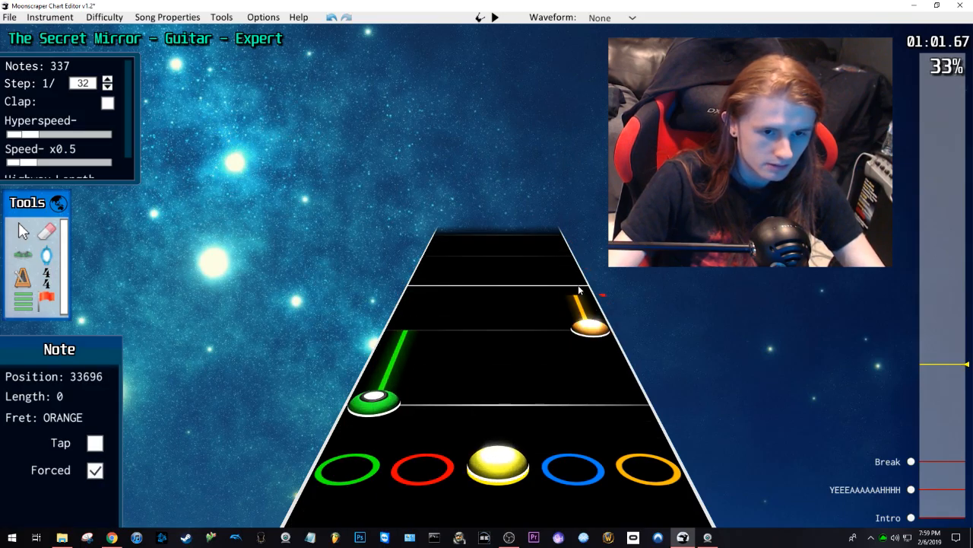
# Step: Play past 01:02 and add another sustained green and sustained orange note from the next measure line
pyautogui.scroll(-1, 581, 293)
pyautogui.press('space')
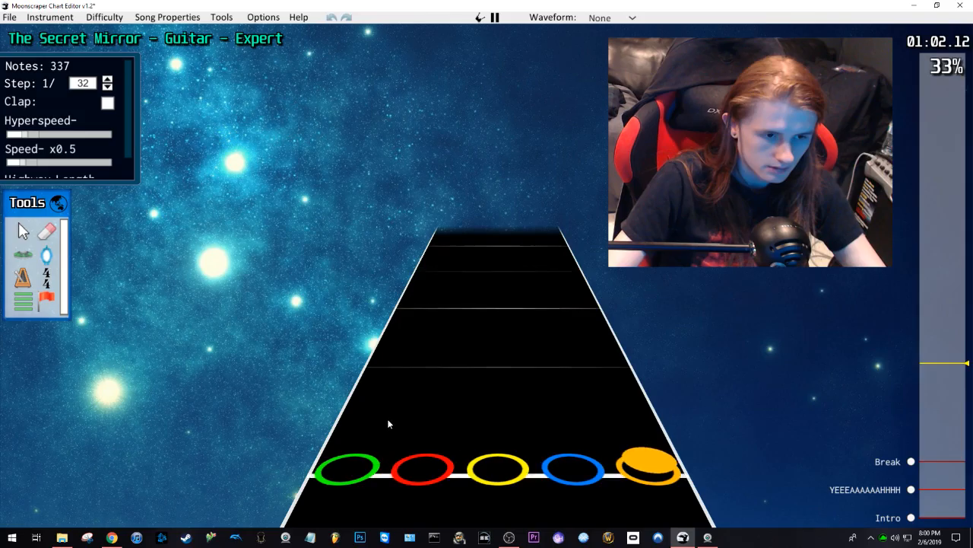
pyautogui.press('space')
pyautogui.moveTo(407, 347); pyautogui.dragTo(412, 320)
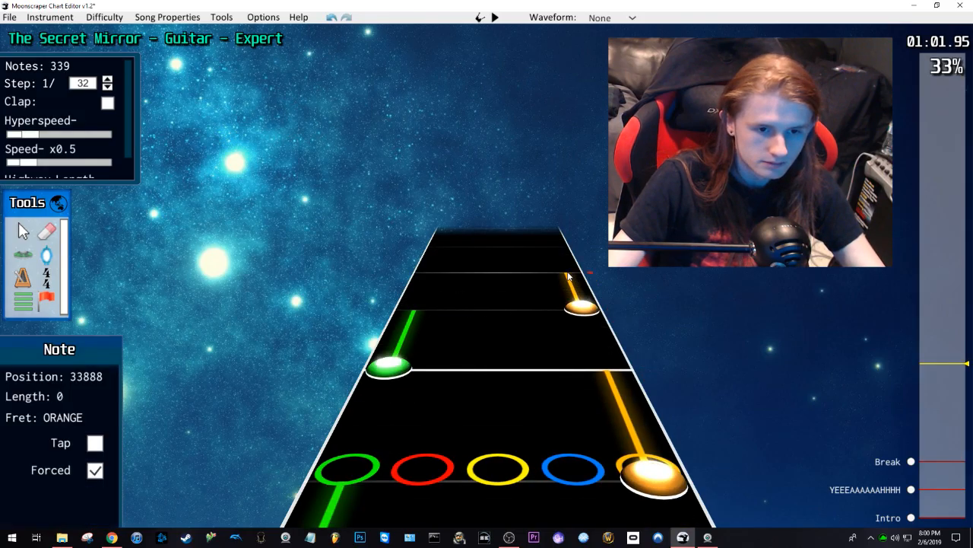
# Step: Play on to 01:03 and add a sustained green note followed by yellow, blue, orange, blue and yellow notes
pyautogui.scroll(-2, 564, 296)
pyautogui.press('space')
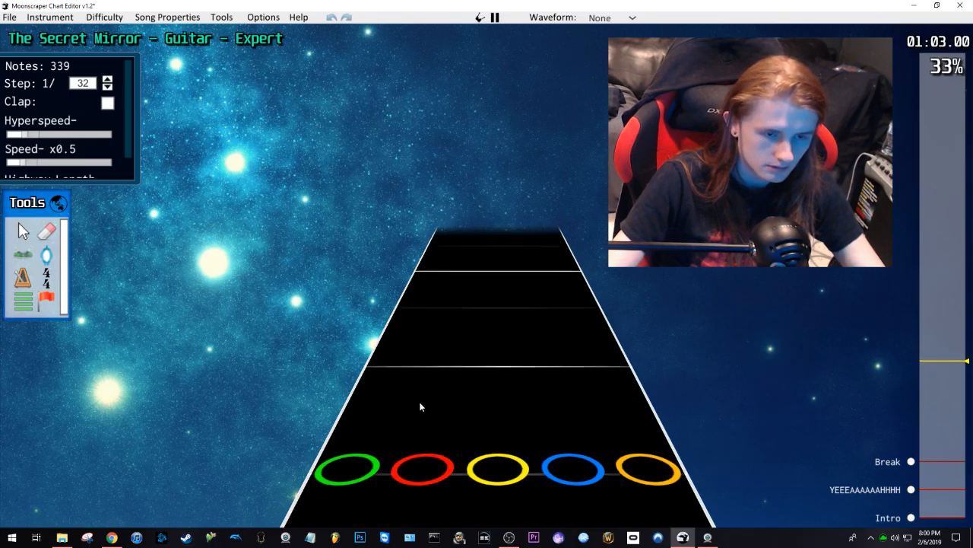
pyautogui.press('space')
pyautogui.scroll(-5, 431, 392)
pyautogui.moveTo(384, 346); pyautogui.dragTo(426, 314)
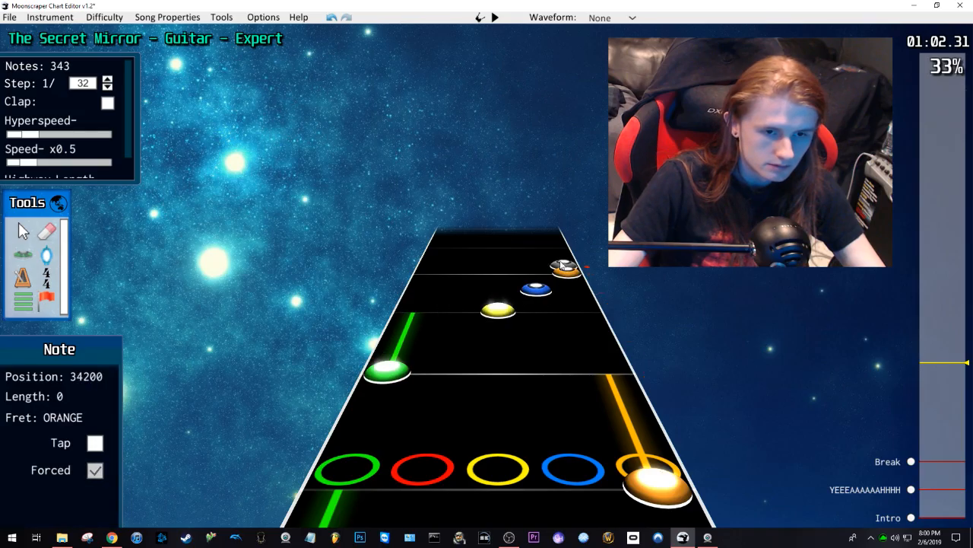
pyautogui.click(502, 251)
# Step: Go back to the start of the run at about 01:00.8 to review the newly charted notes
pyautogui.scroll(-2, 571, 335)
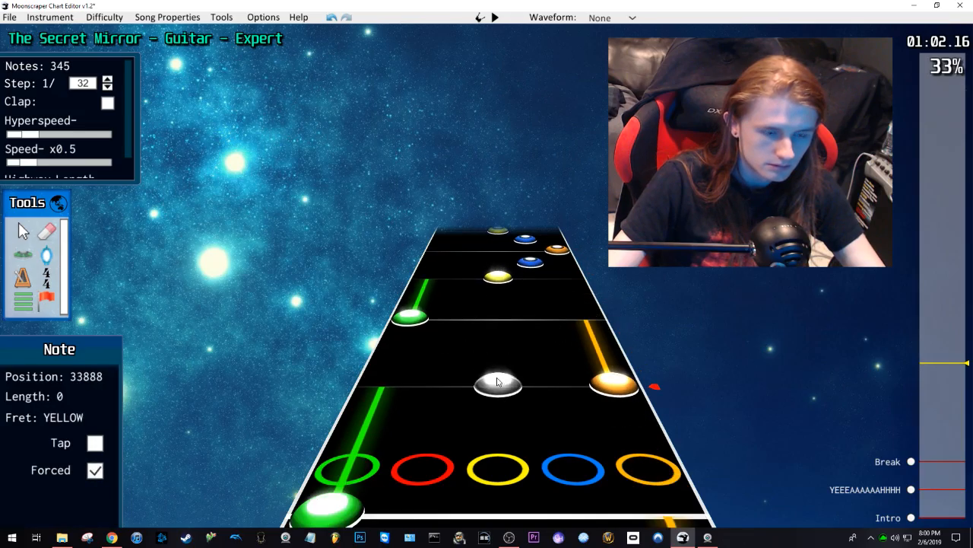
pyautogui.moveTo(477, 375); pyautogui.dragTo(499, 288)
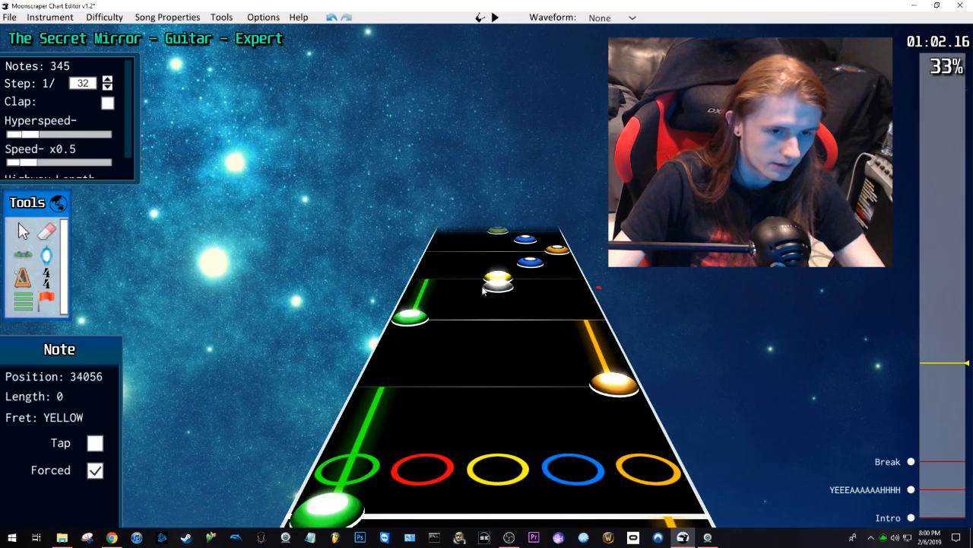
pyautogui.scroll(-13, 484, 290)
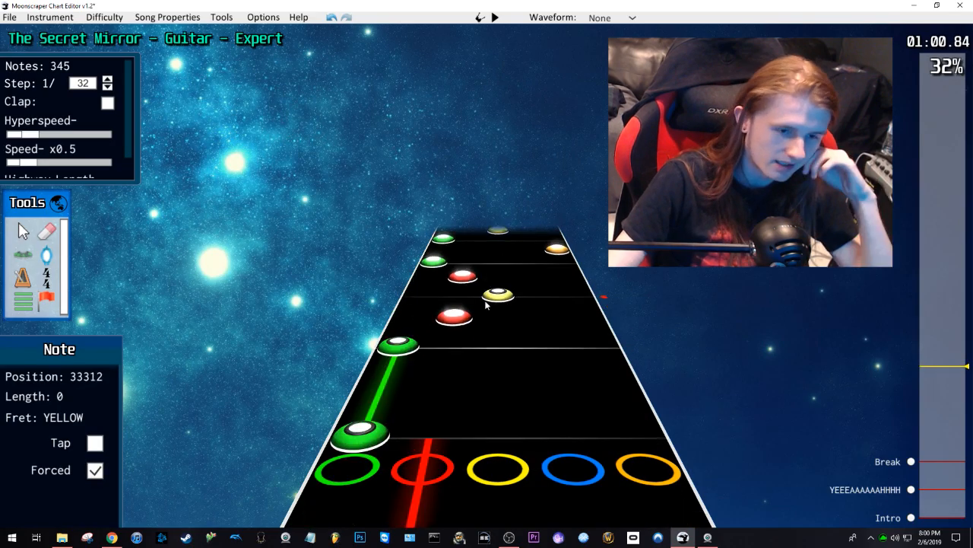
# Step: Replay the run from about 01:00.1, and add alternating sustained green and red notes from about 01:03, two of each
pyautogui.scroll(-2, 553, 350)
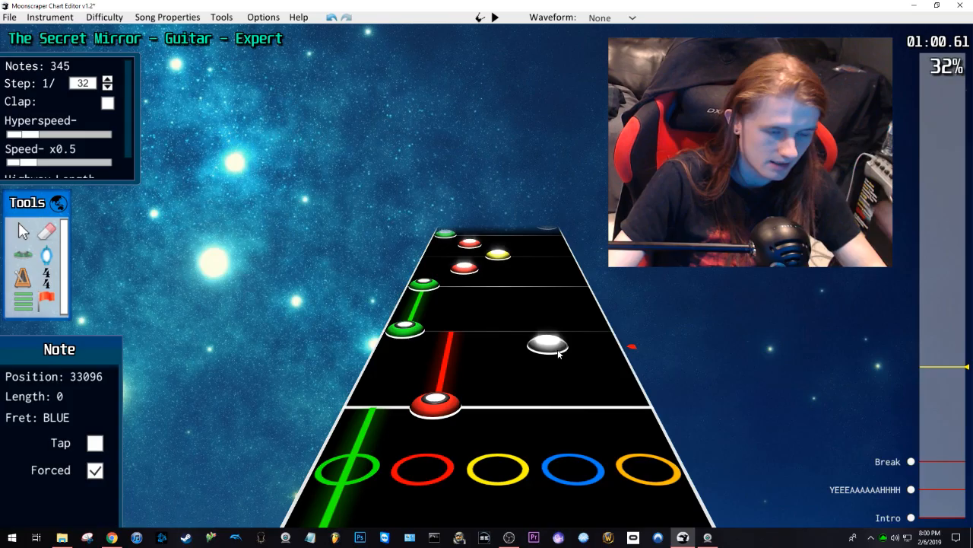
pyautogui.scroll(-2, 508, 327)
pyautogui.scroll(-3, 547, 380)
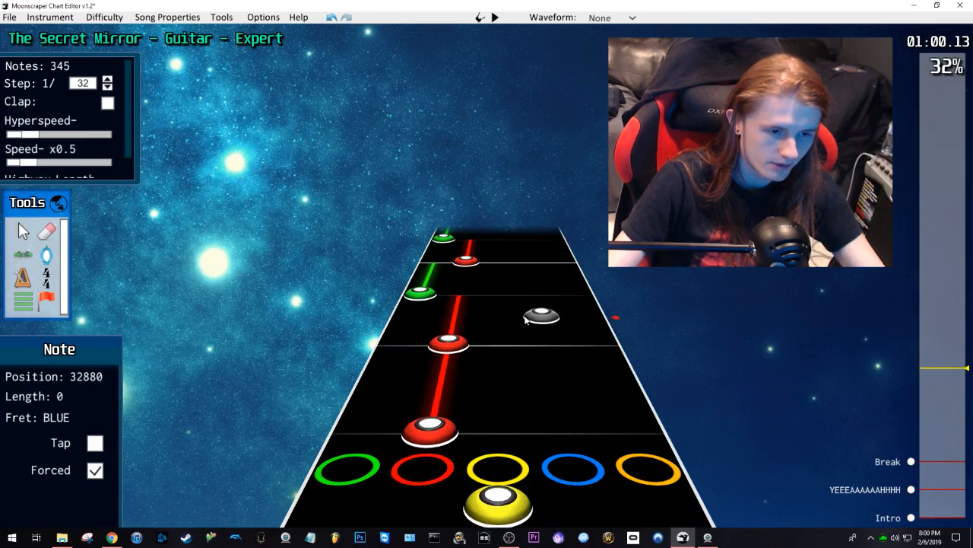
pyautogui.press('space')
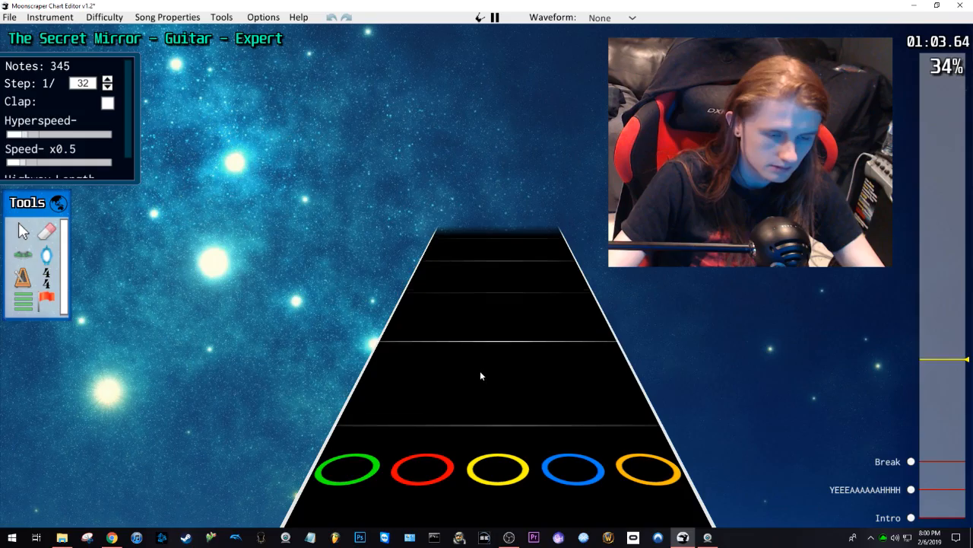
pyautogui.press('space')
pyautogui.scroll(-3, 473, 367)
pyautogui.scroll(-20, 471, 362)
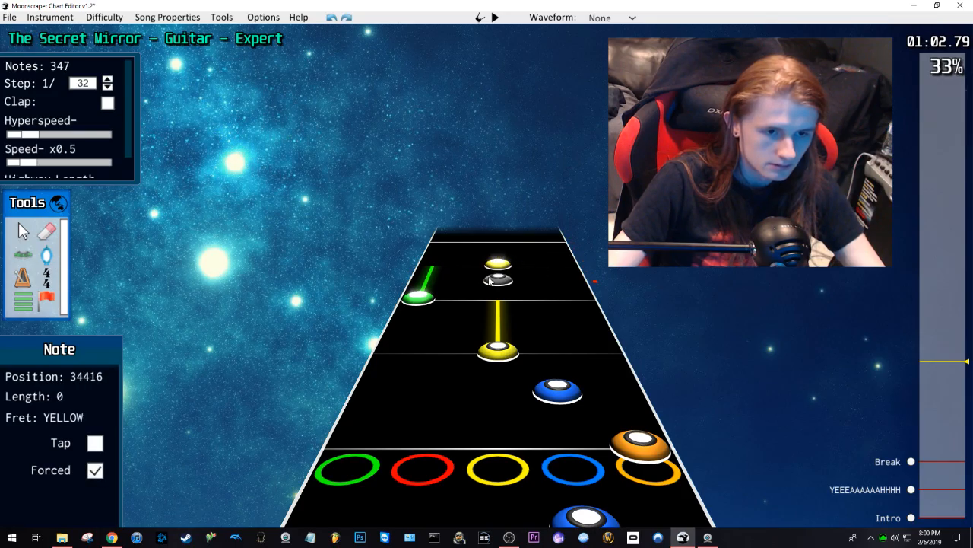
pyautogui.scroll(5, 486, 289)
pyautogui.click(479, 312)
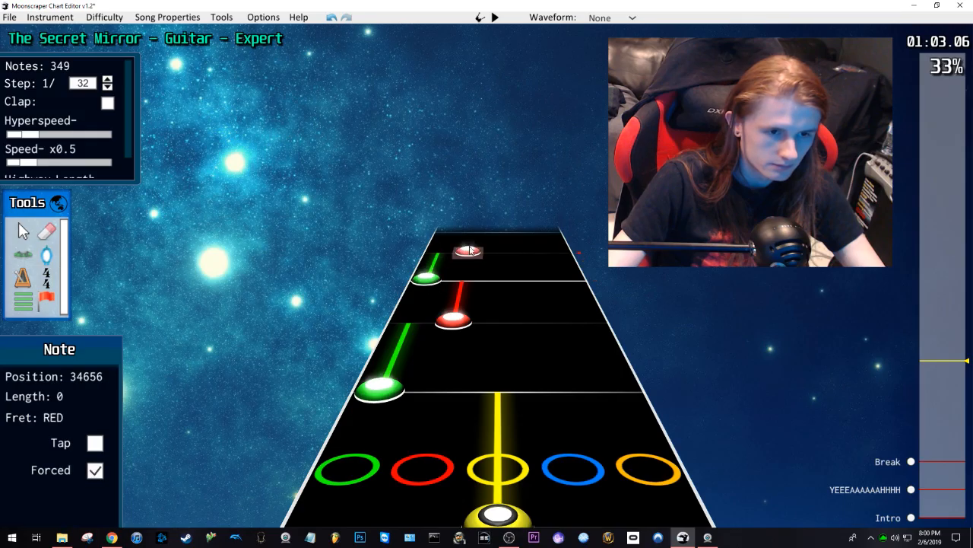
# Step: Play on to about 01:04, and add a sustained green note, then red, yellow, blue and yellow notes and a sustained red note
pyautogui.scroll(-5, 533, 301)
pyautogui.press('space')
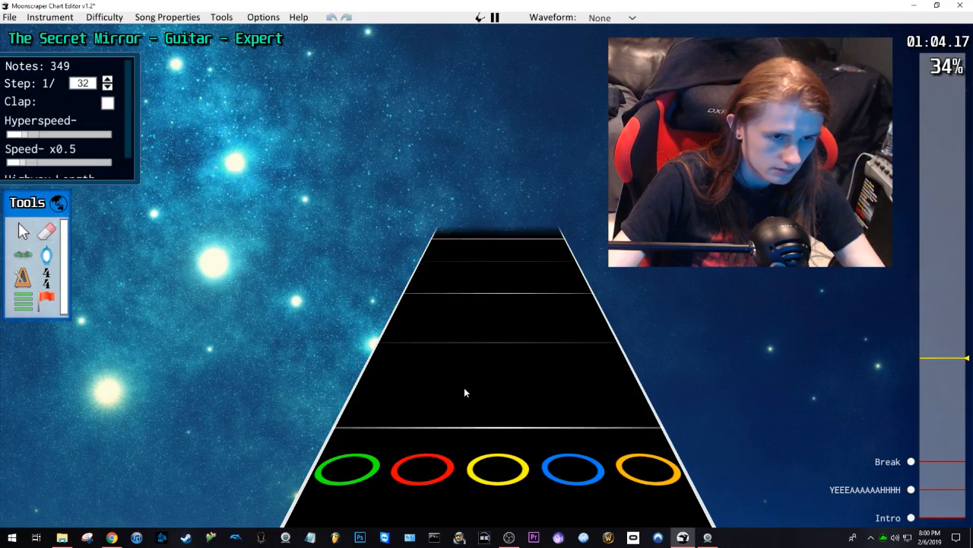
pyautogui.press('space')
pyautogui.scroll(-10, 445, 380)
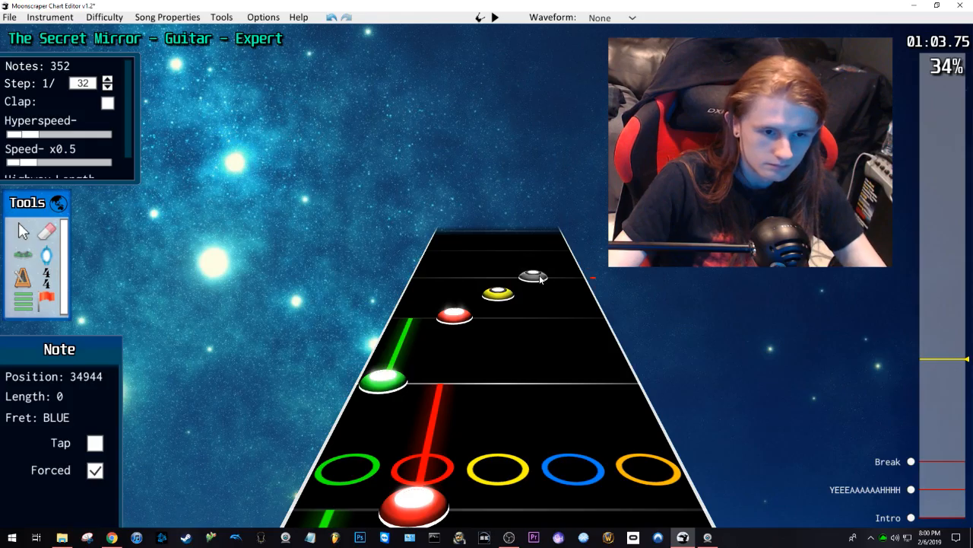
# Step: Play past the end of the charted notes to about 01:21, and go back to about 00:47
pyautogui.press('space')
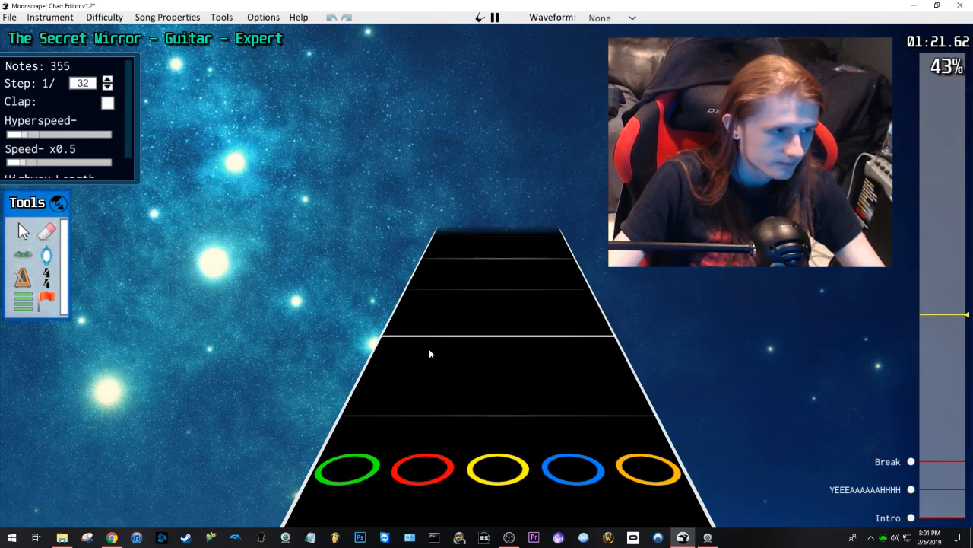
pyautogui.moveTo(944, 312); pyautogui.dragTo(945, 350)
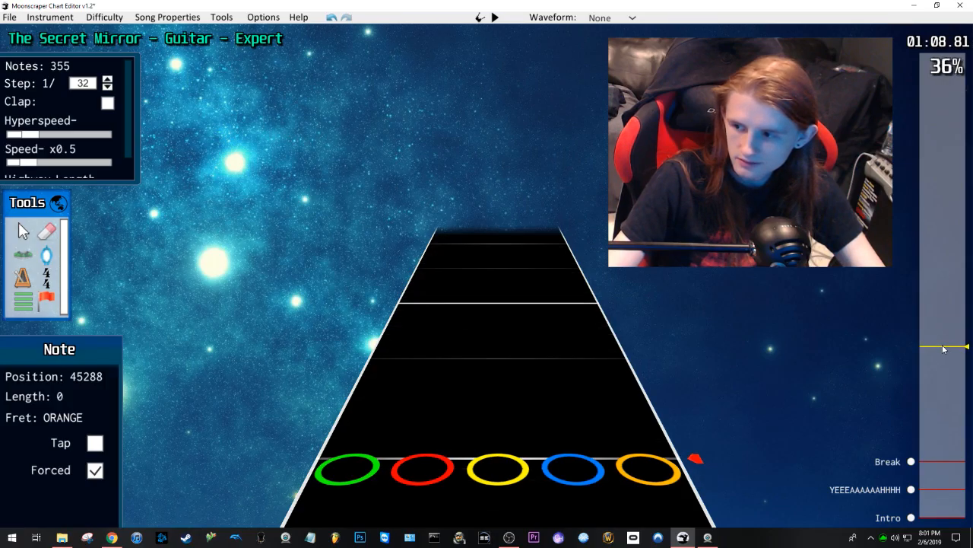
pyautogui.moveTo(944, 349); pyautogui.dragTo(937, 379)
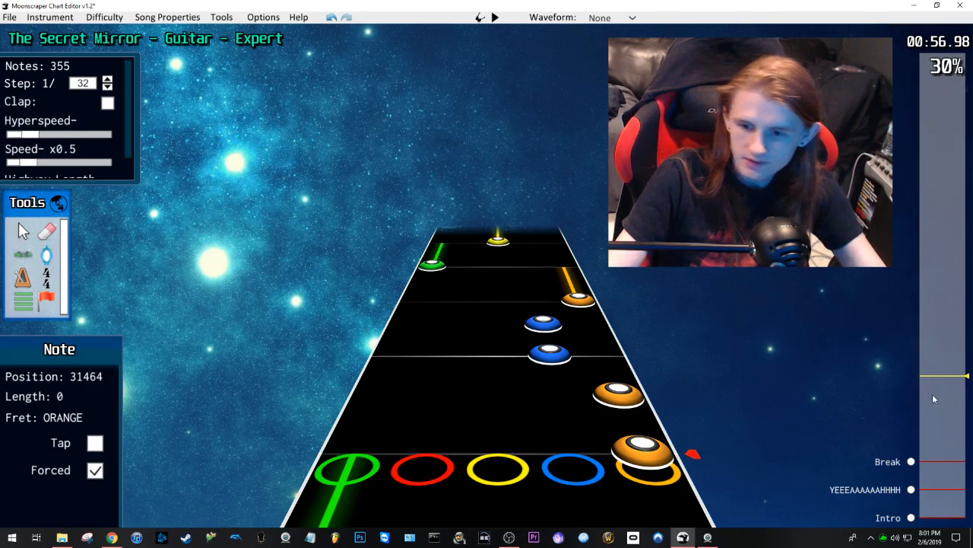
pyautogui.moveTo(933, 397); pyautogui.dragTo(934, 403)
# Step: Set the playback speed to x1 and play the charted section from just before its first notes at about 00:44
pyautogui.moveTo(30, 172); pyautogui.dragTo(56, 166)
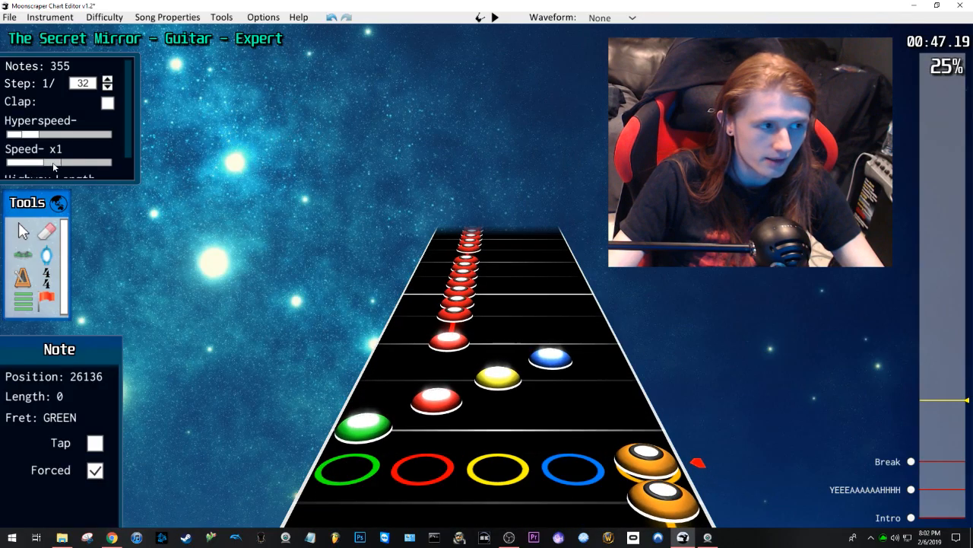
pyautogui.scroll(8, 594, 256)
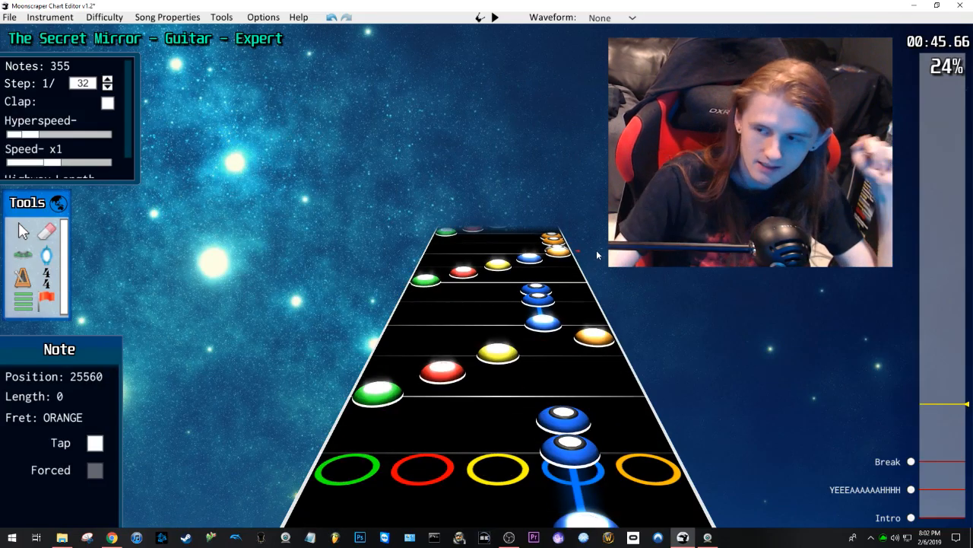
pyautogui.click(938, 419)
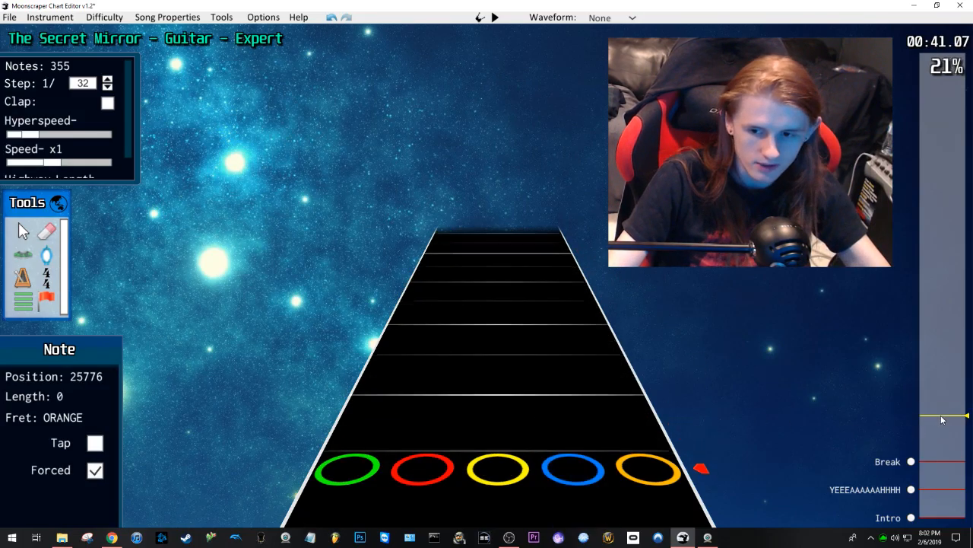
pyautogui.moveTo(937, 420); pyautogui.dragTo(934, 411)
pyautogui.press('space')
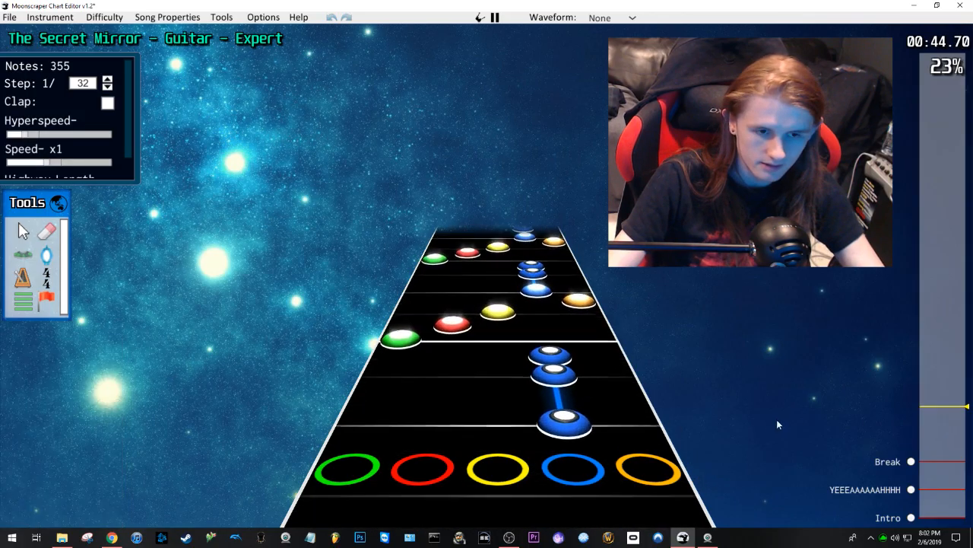
# Step: Raise the hyperspeed and play the chart from about 00:46 through to about 01:13
pyautogui.press('space')
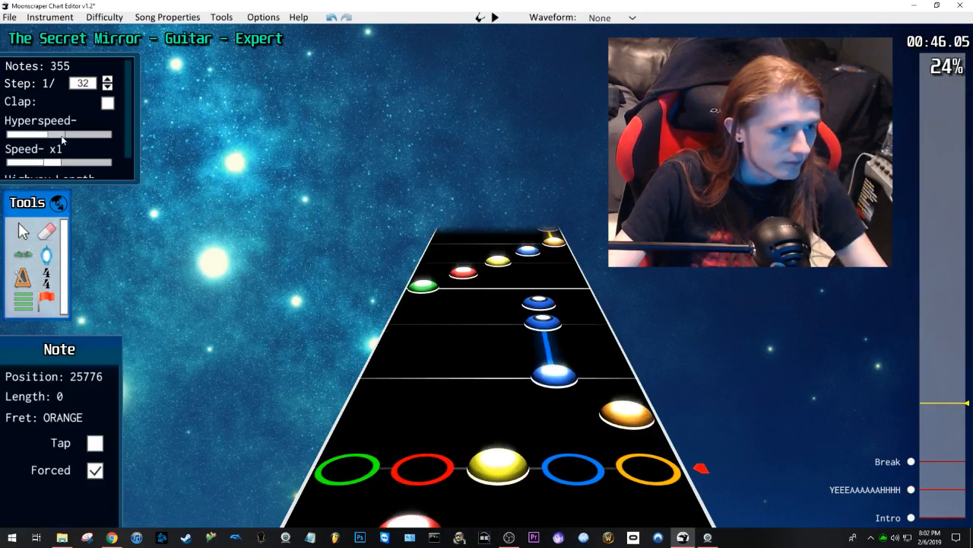
pyautogui.press('space')
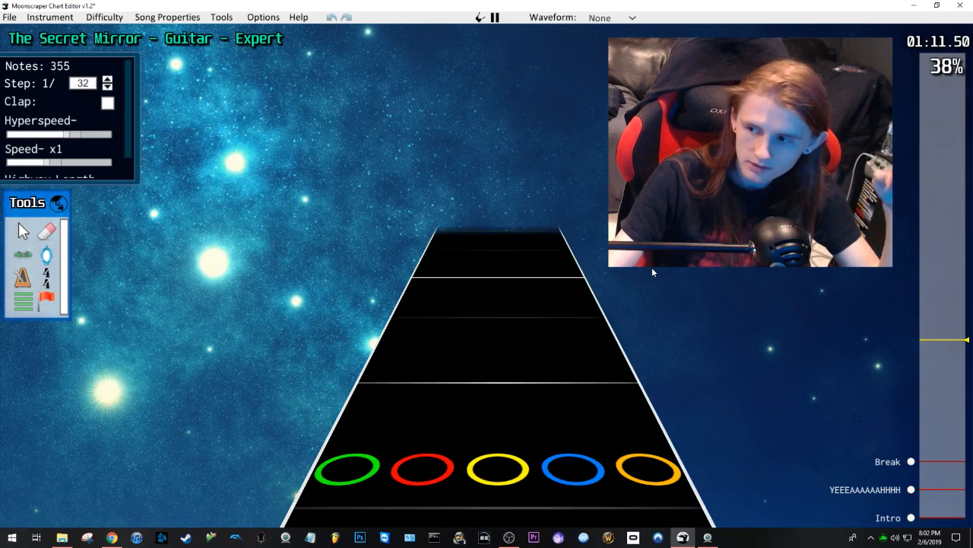
pyautogui.press('space')
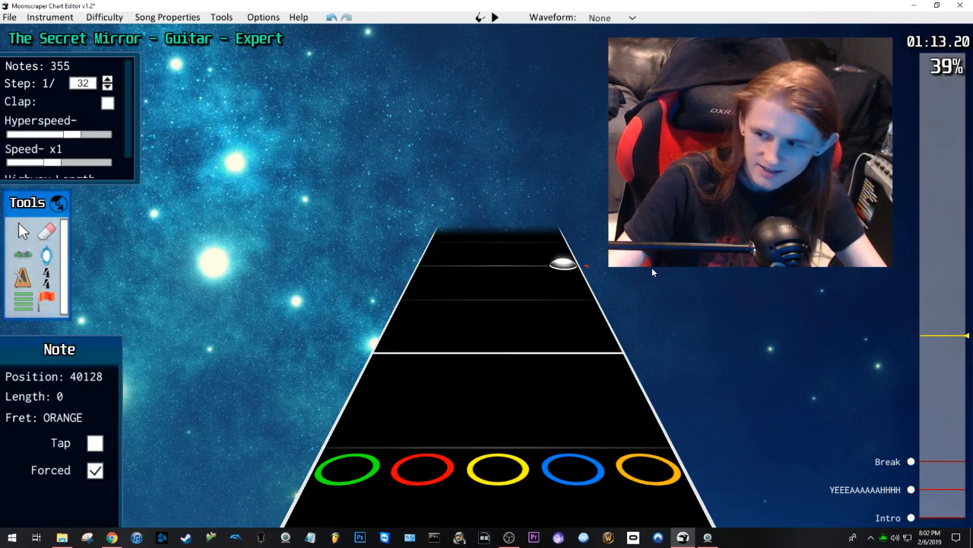
pyautogui.scroll(-2, 489, 301)
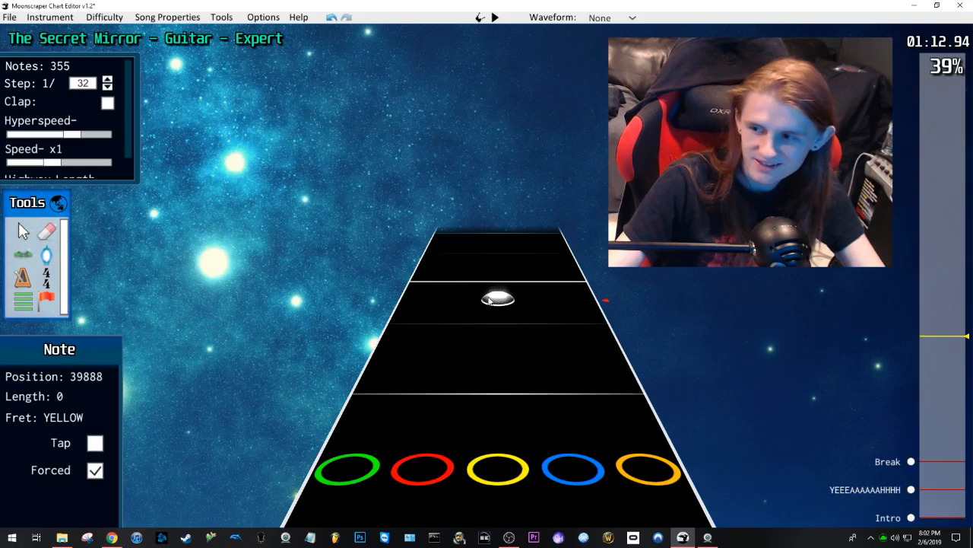
pyautogui.scroll(-2, 489, 301)
# Step: Set the playback speed to x0.5 and replay the notes from about 01:00.6 to the closing sustained red note
pyautogui.moveTo(51, 163); pyautogui.dragTo(30, 165)
pyautogui.moveTo(936, 346); pyautogui.dragTo(938, 369)
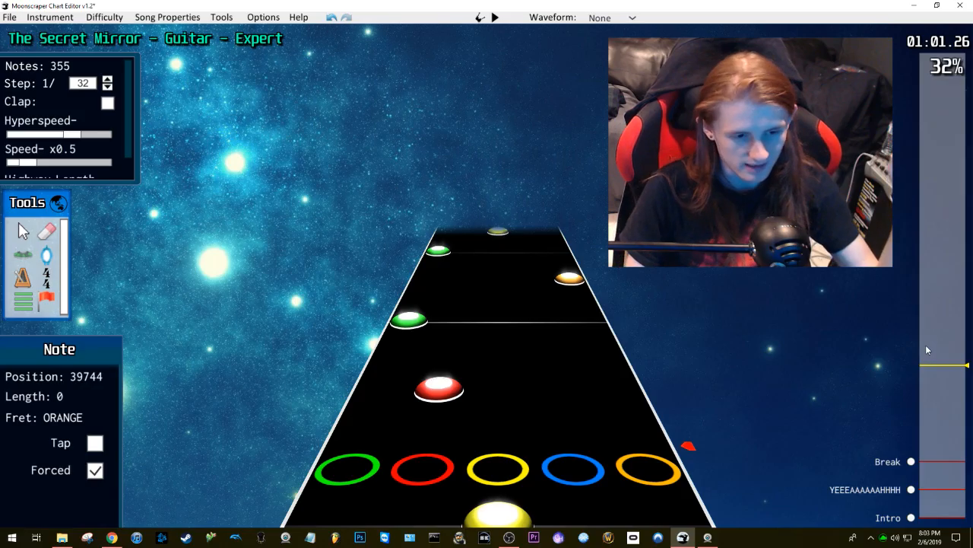
pyautogui.scroll(-3, 752, 320)
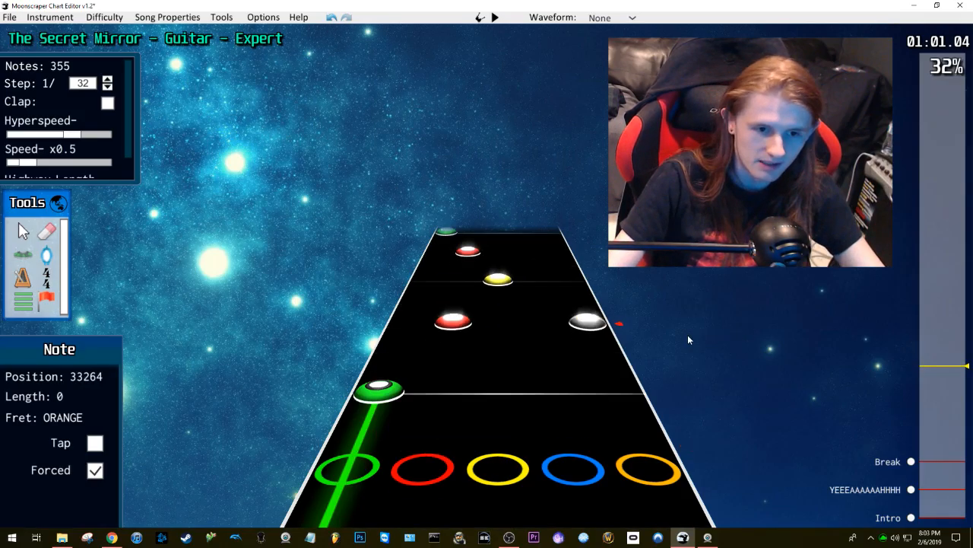
pyautogui.scroll(-8, 569, 318)
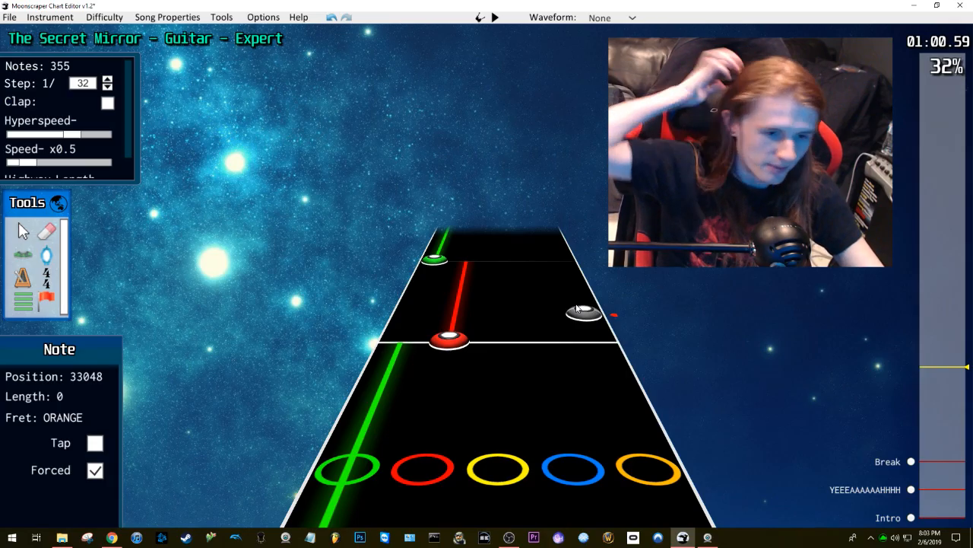
pyautogui.press('space')
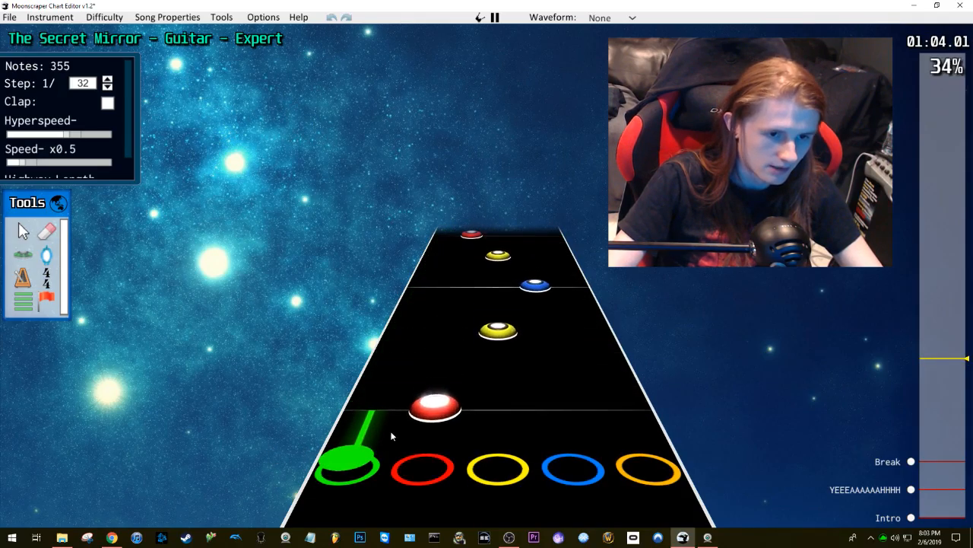
pyautogui.press('space')
pyautogui.scroll(-6, 416, 397)
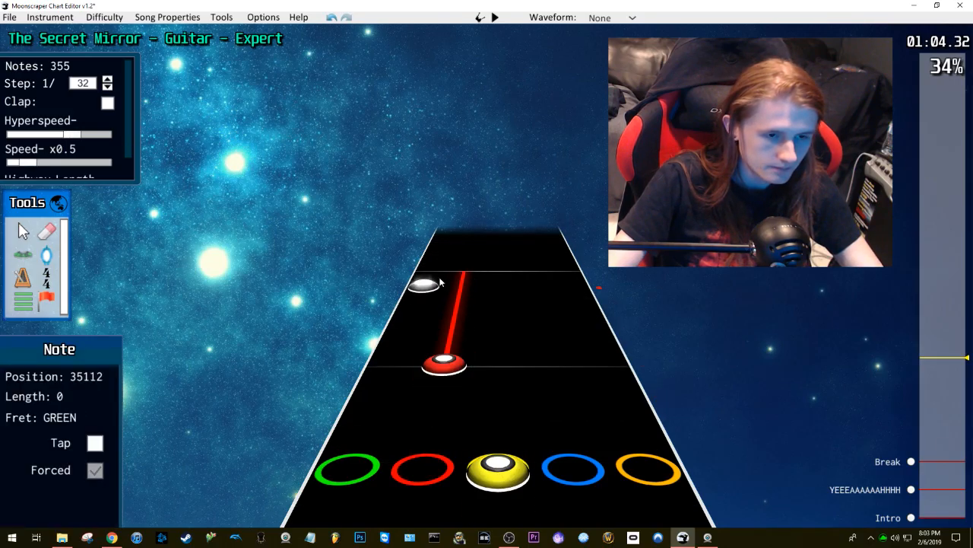
pyautogui.press('space')
pyautogui.press('space')
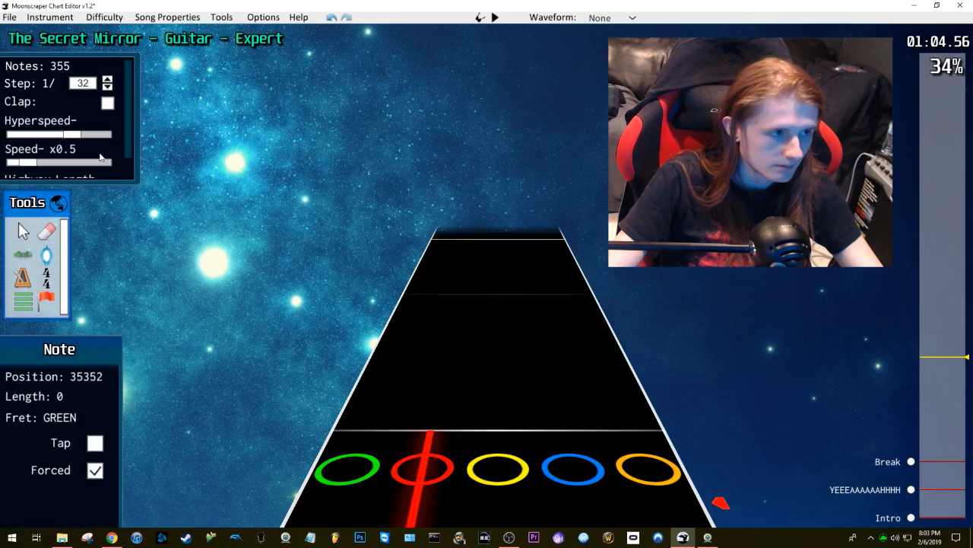
# Step: Lower the hyperspeed, return to about 00:59 and set the playback speed to x1
pyautogui.moveTo(74, 139); pyautogui.dragTo(43, 143)
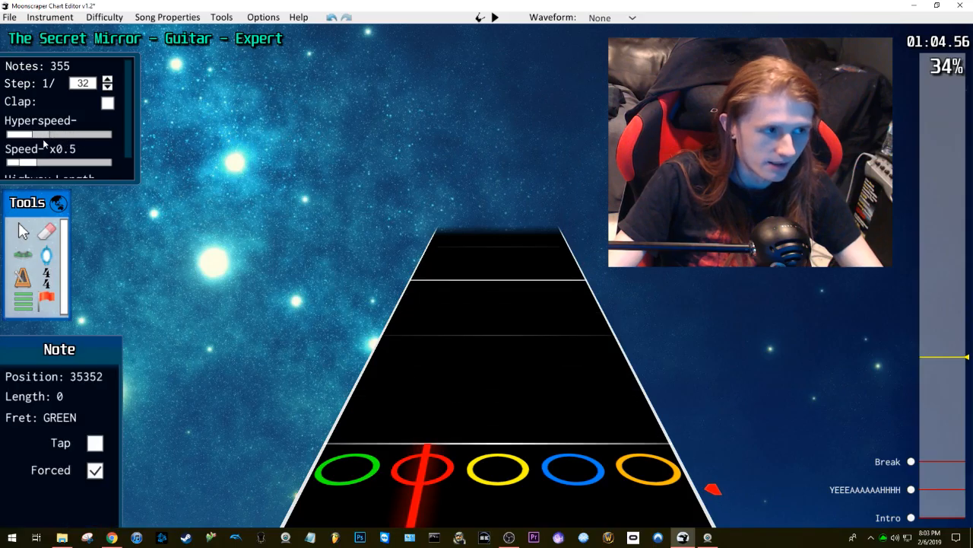
pyautogui.click(925, 371)
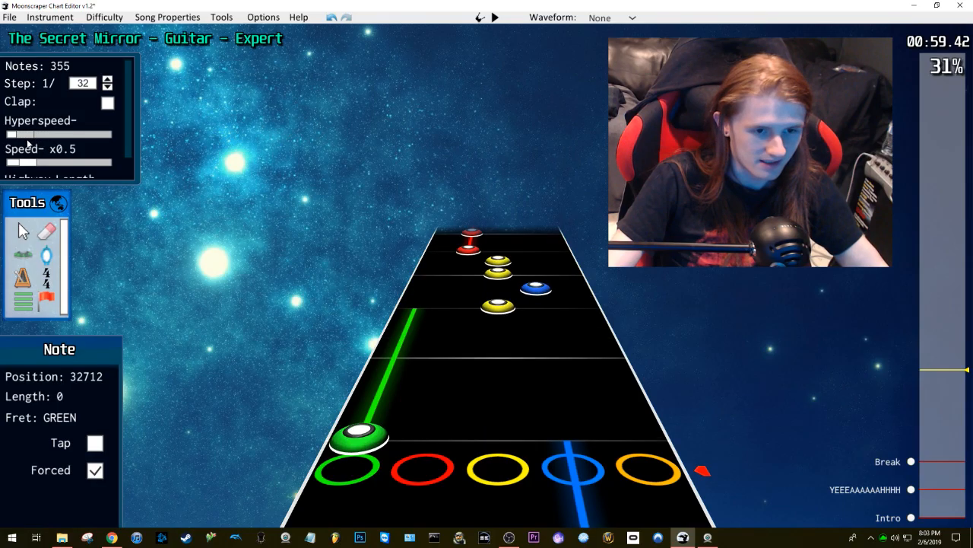
pyautogui.press('space')
pyautogui.press('space')
pyautogui.moveTo(21, 165); pyautogui.dragTo(54, 166)
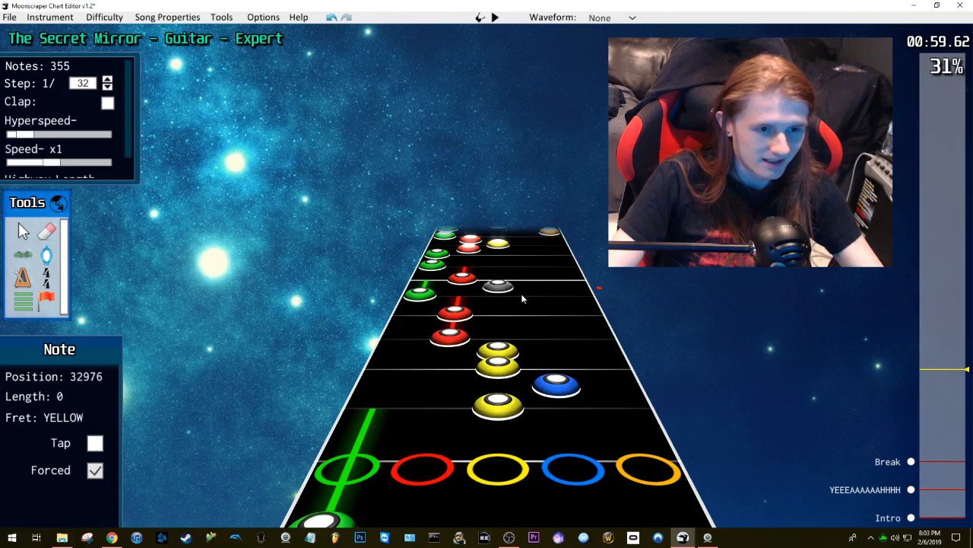
# Step: Go back to just before 00:59, raise the hyperspeed, and play the charted notes through to about 01:03.4
pyautogui.scroll(-3, 508, 294)
pyautogui.click(936, 376)
pyautogui.press('space')
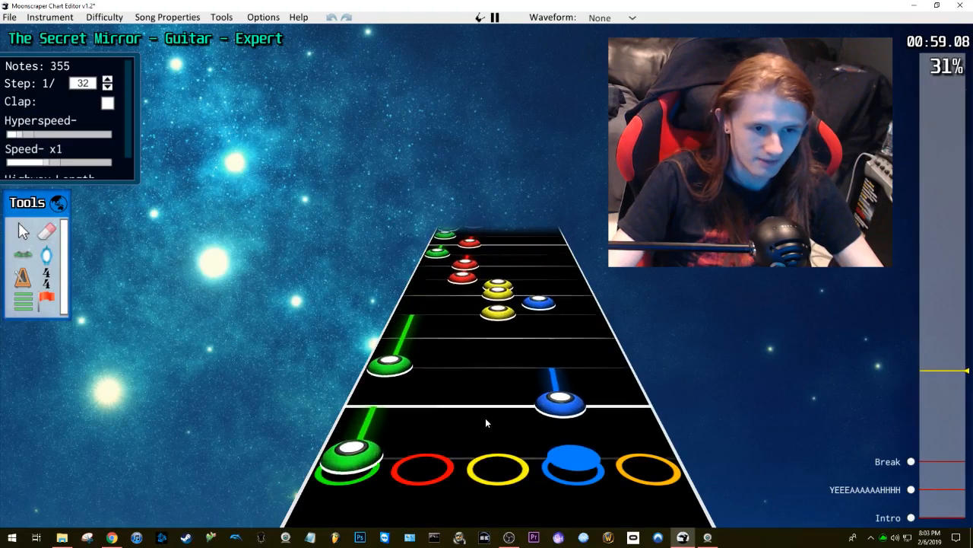
pyautogui.press('space')
pyautogui.moveTo(25, 137); pyautogui.dragTo(67, 136)
pyautogui.scroll(2, 494, 365)
pyautogui.press('space')
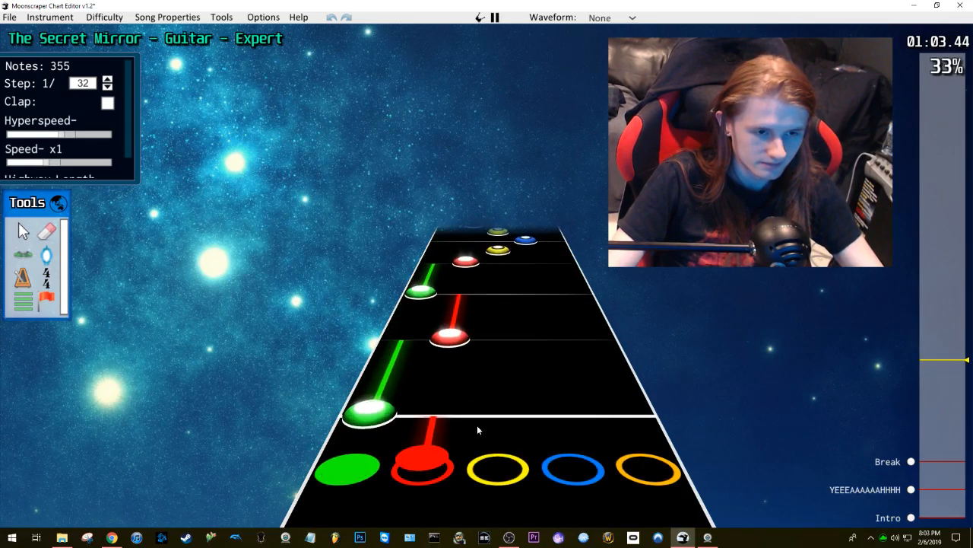
pyautogui.press('space')
# Step: Lower the hyperspeed and go back to the alternating sustained green and red notes at about 01:03.1
pyautogui.moveTo(68, 136); pyautogui.dragTo(38, 139)
pyautogui.scroll(-2, 498, 266)
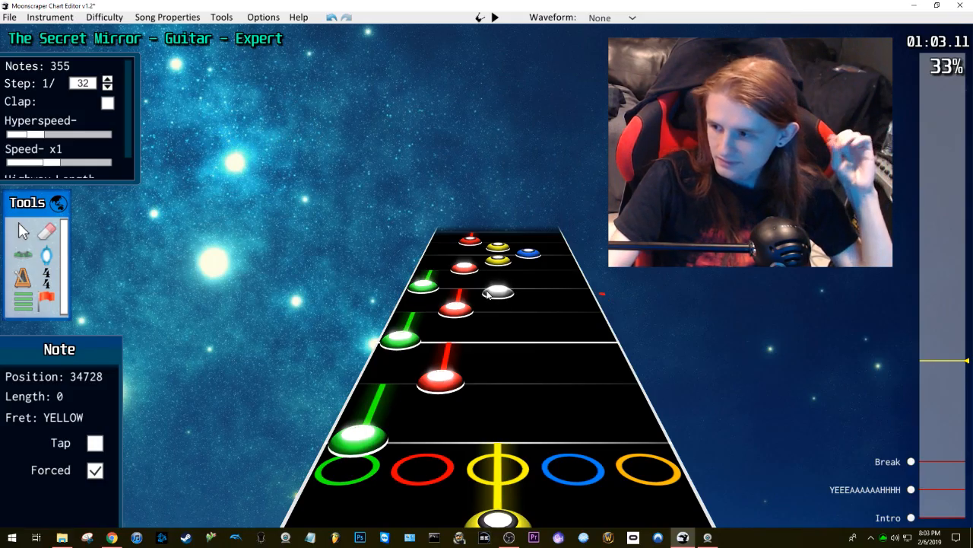
pyautogui.moveTo(488, 295); pyautogui.dragTo(485, 292)
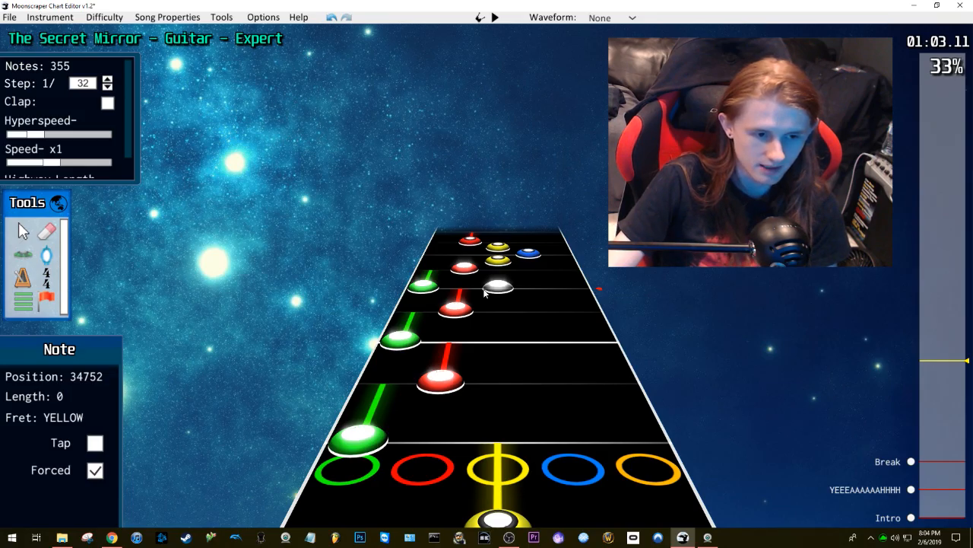
pyautogui.moveTo(484, 292); pyautogui.dragTo(560, 344)
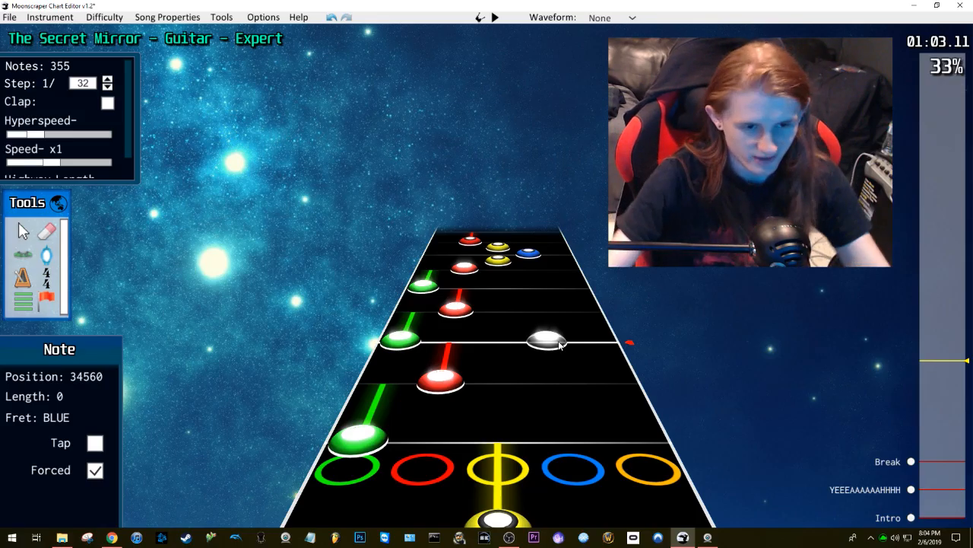
# Step: Return to the start of the run at about 01:00.6, and replay it at x1 speed past its last note at about 01:04.6
pyautogui.scroll(-8, 517, 301)
pyautogui.scroll(-5, 527, 278)
pyautogui.scroll(3, 527, 278)
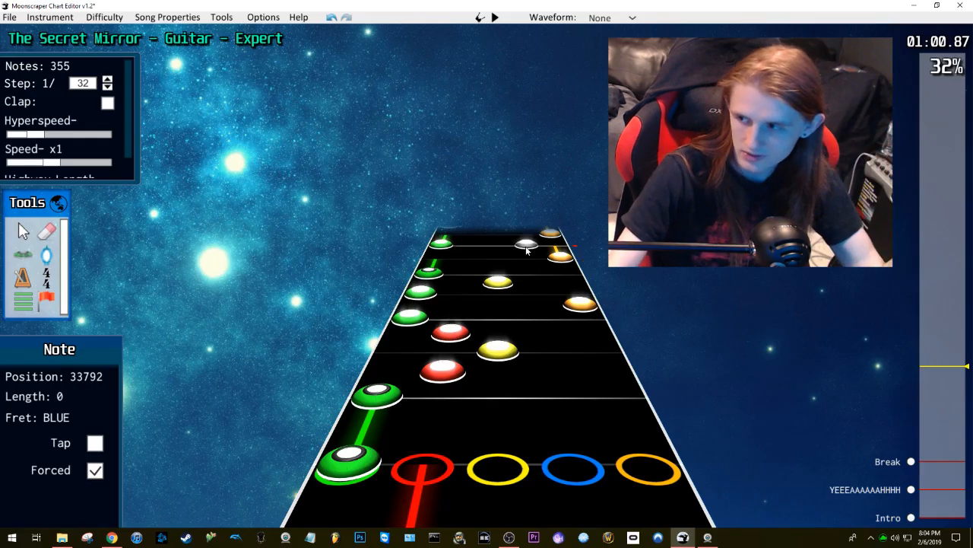
pyautogui.scroll(-2, 526, 250)
pyautogui.scroll(3, 528, 252)
pyautogui.scroll(-5, 531, 252)
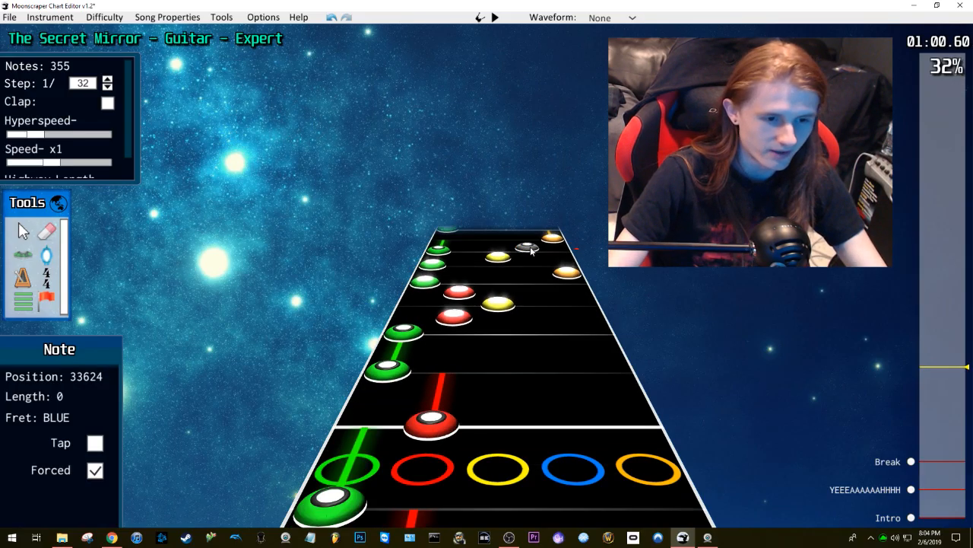
pyautogui.scroll(3, 529, 258)
pyautogui.press('space')
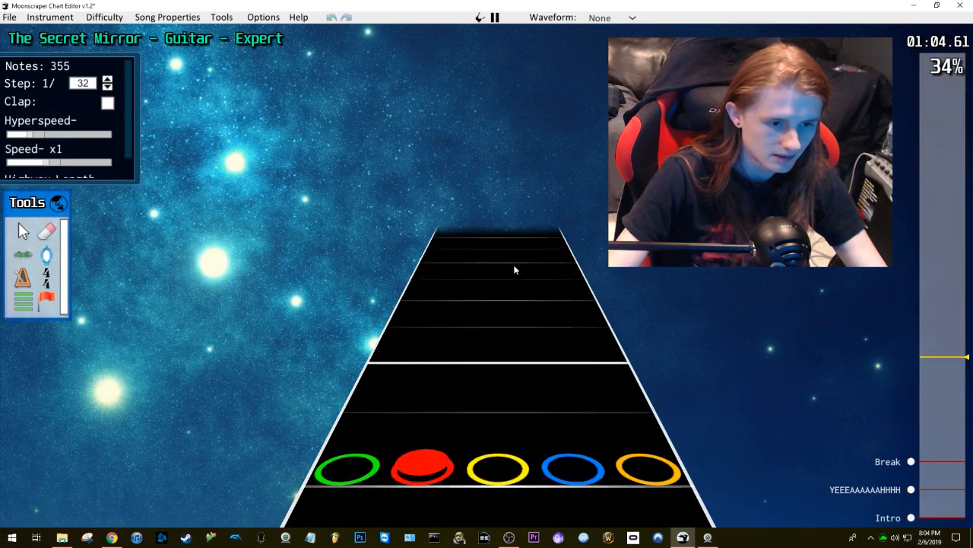
# Step: Add a sustained green note and a red note at position 35232 to the end of the run
pyautogui.press('space')
pyautogui.scroll(6, 515, 268)
pyautogui.scroll(1, 477, 277)
pyautogui.click(399, 343)
pyautogui.click(460, 322)
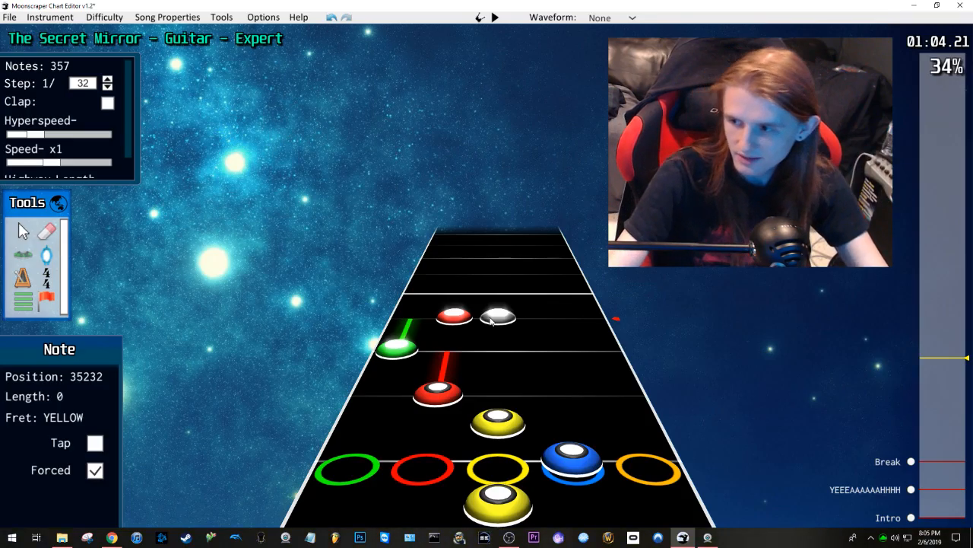
pyautogui.moveTo(486, 318); pyautogui.dragTo(523, 290)
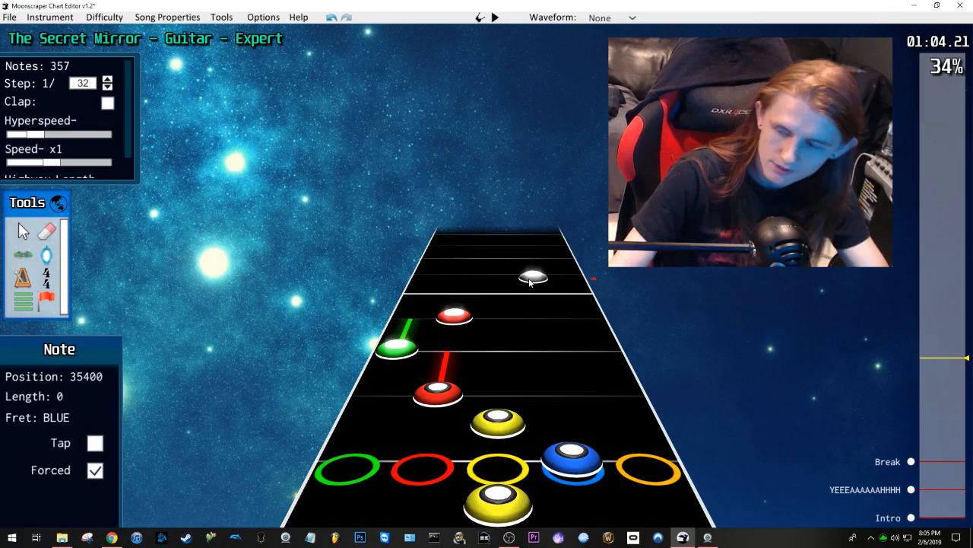
pyautogui.scroll(-2, 532, 274)
pyautogui.scroll(2, 531, 270)
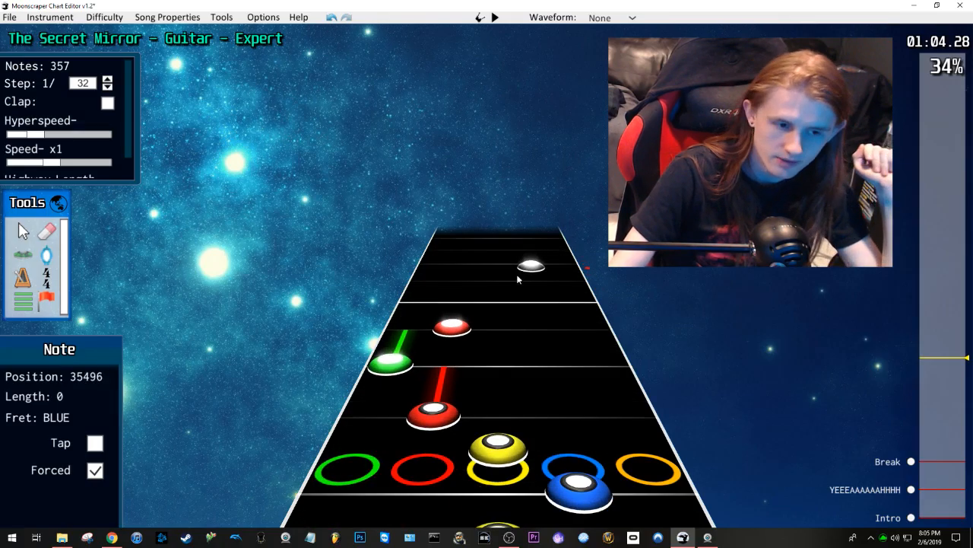
pyautogui.scroll(-1, 523, 281)
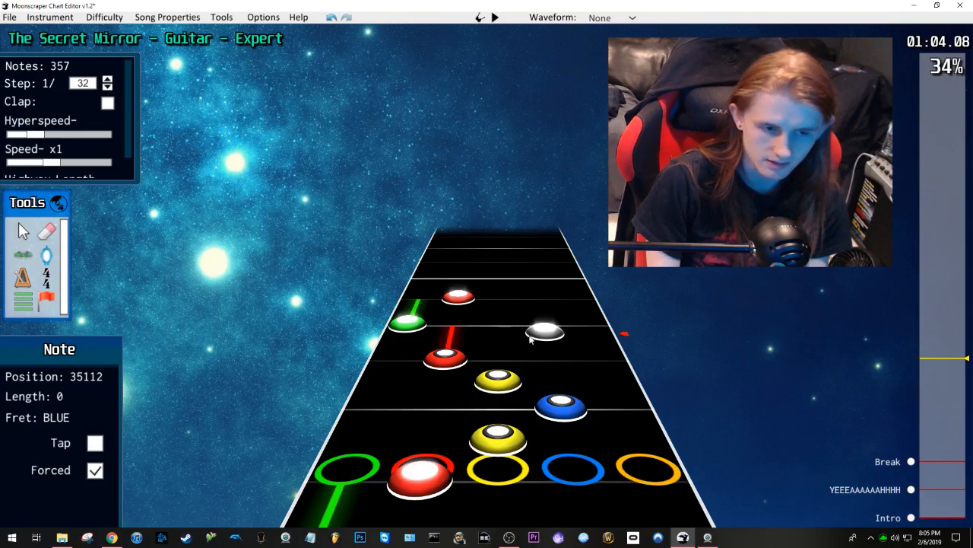
pyautogui.scroll(-3, 502, 331)
pyautogui.click(487, 321)
pyautogui.moveTo(487, 323); pyautogui.dragTo(493, 303)
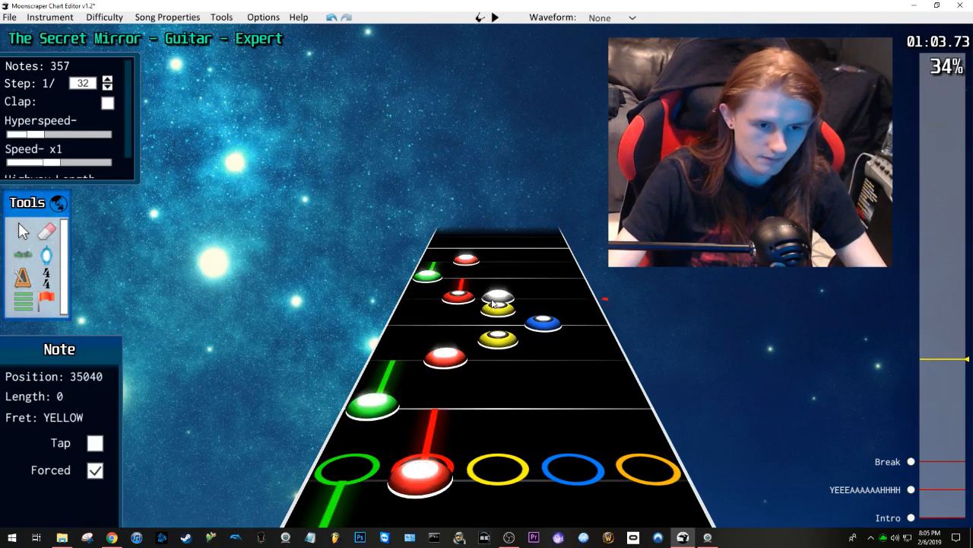
# Step: Switch to the cursor tool and replay the run from about 00:58 to about 01:01.2
pyautogui.scroll(-3, 546, 308)
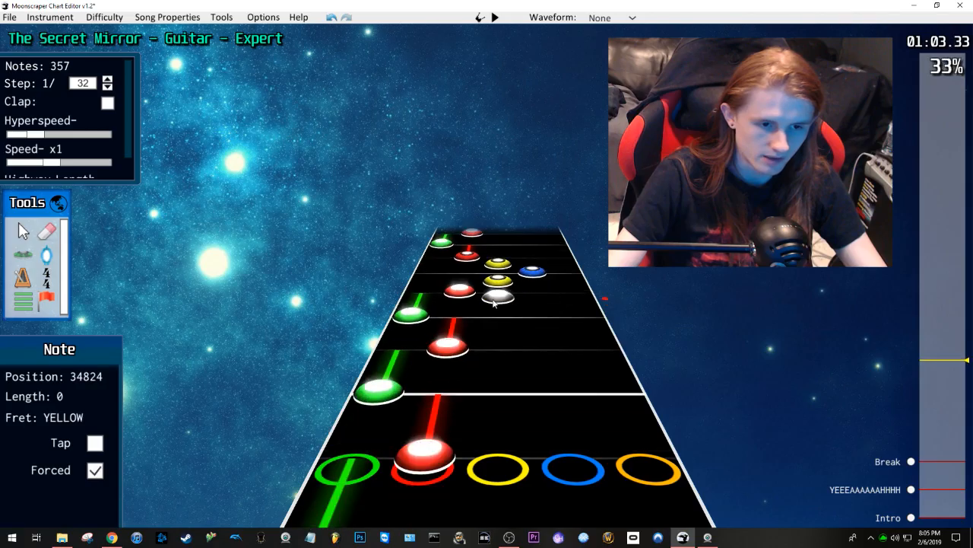
pyautogui.scroll(-3, 492, 304)
pyautogui.scroll(-15, 492, 304)
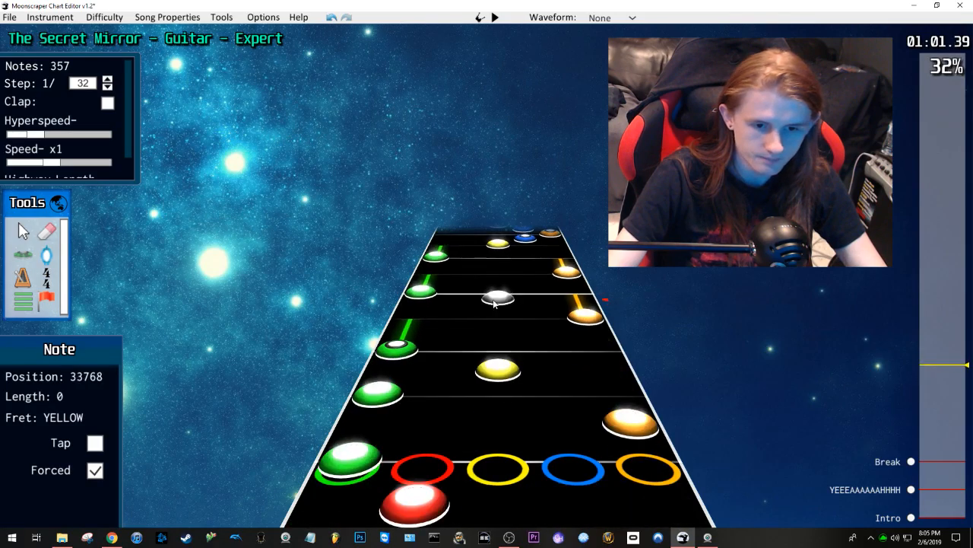
pyautogui.scroll(-7, 496, 301)
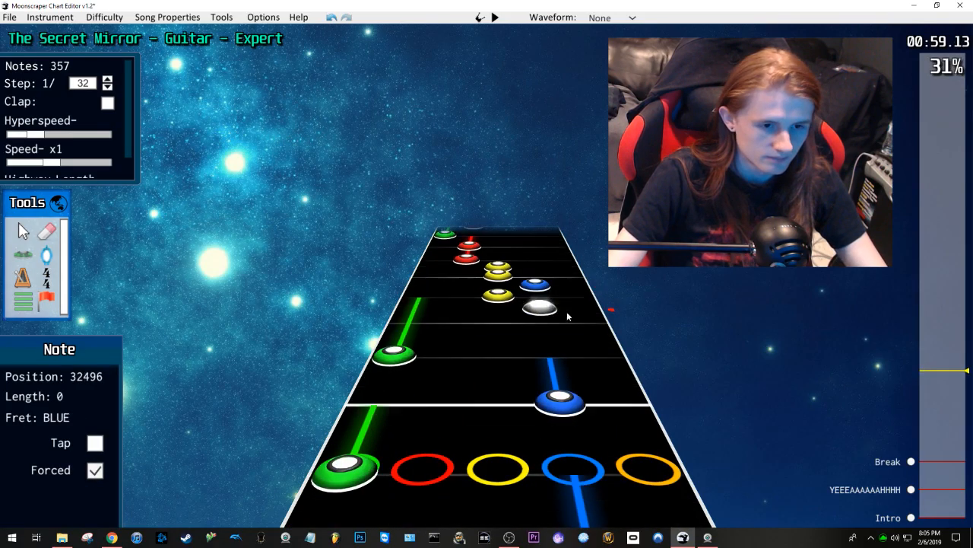
pyautogui.scroll(-13, 514, 302)
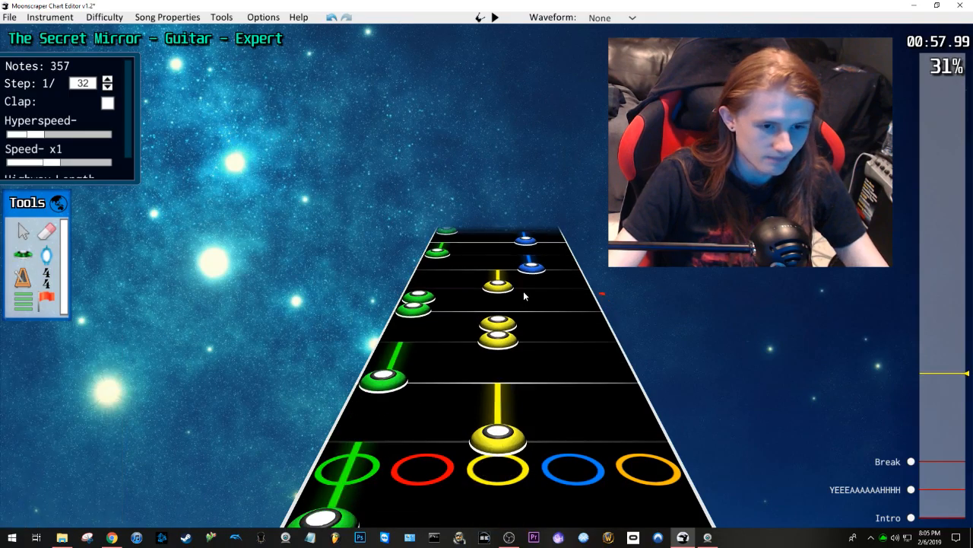
pyautogui.press('space')
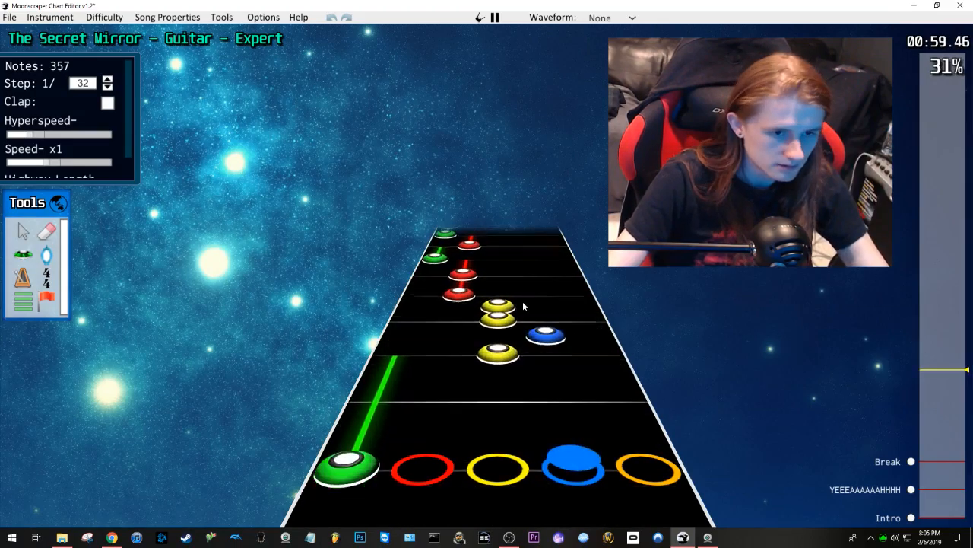
pyautogui.press('space')
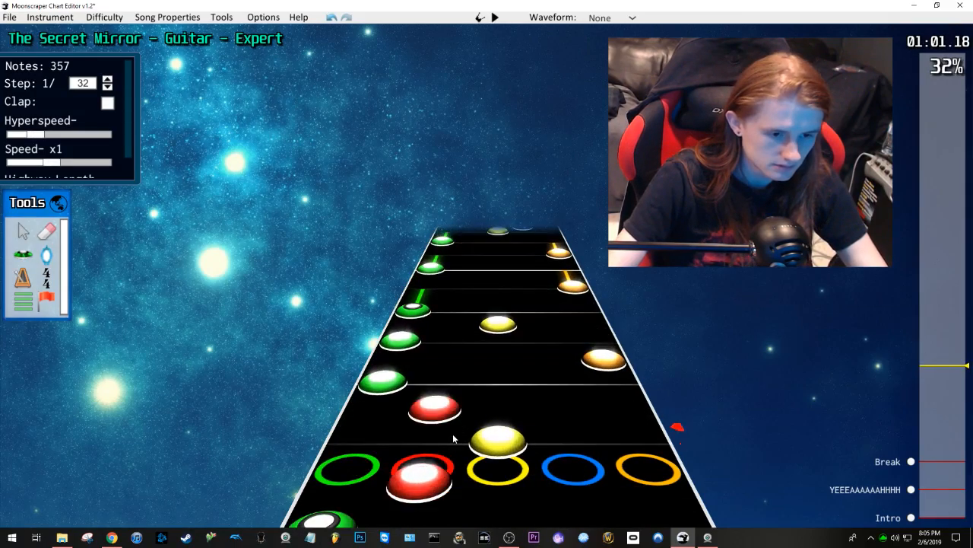
# Step: Set the notes from the red one at about 01:01.1 through the yellow one at about 01:01.7 to strum
pyautogui.scroll(-1, 452, 433)
pyautogui.click(439, 383)
pyautogui.keyDown('shift'); pyautogui.click(498, 287); pyautogui.keyUp('shift')
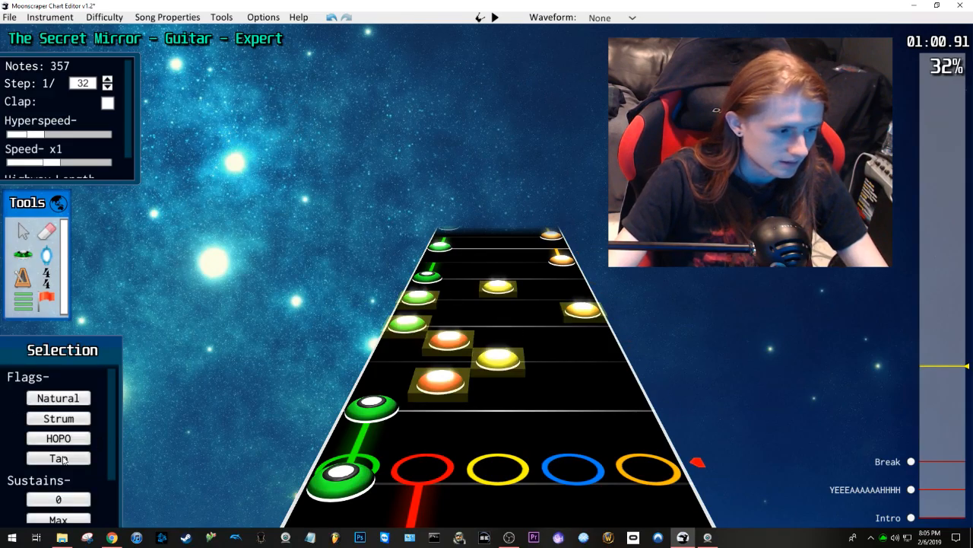
pyautogui.click(58, 418)
# Step: Set the notes from the sustained orange one at about 01:01.9 through the yellow one at about 01:02.6 to strum
pyautogui.press('space')
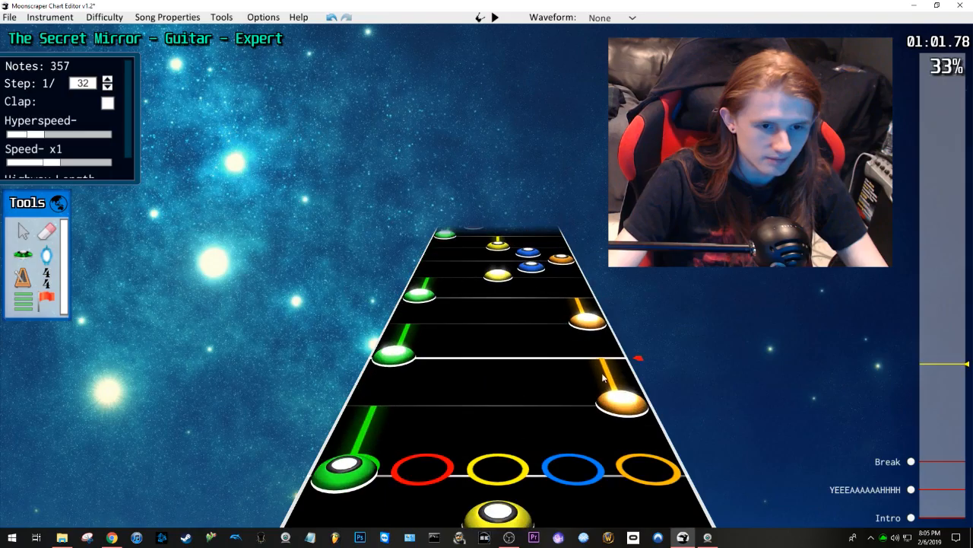
pyautogui.click(601, 373)
pyautogui.keyDown('shift'); pyautogui.click(495, 275); pyautogui.keyUp('shift')
pyautogui.click(61, 422)
pyautogui.click(505, 335)
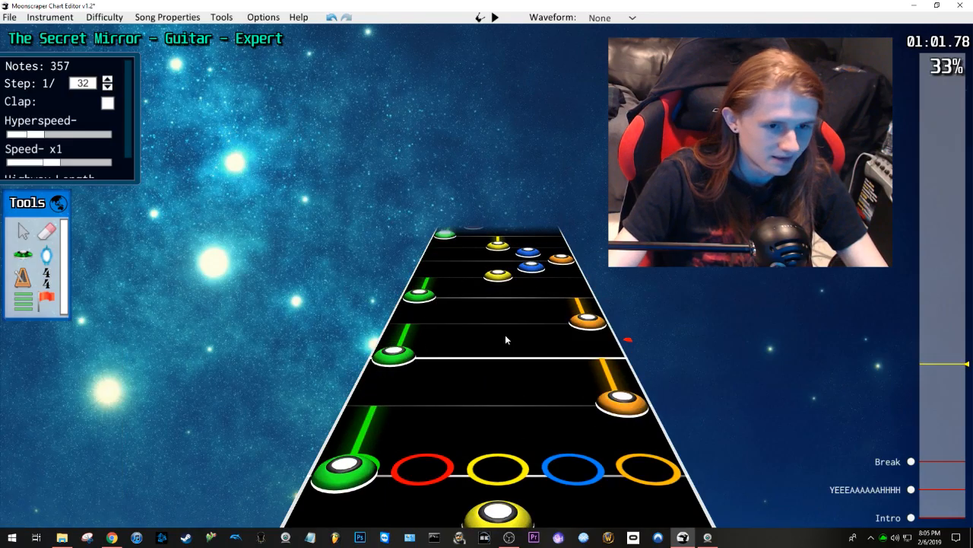
# Step: Set the notes from the sustained green one at position 34368 through the short red one at about 01:04.1 to strum
pyautogui.scroll(3, 502, 331)
pyautogui.click(423, 299)
pyautogui.scroll(3, 491, 298)
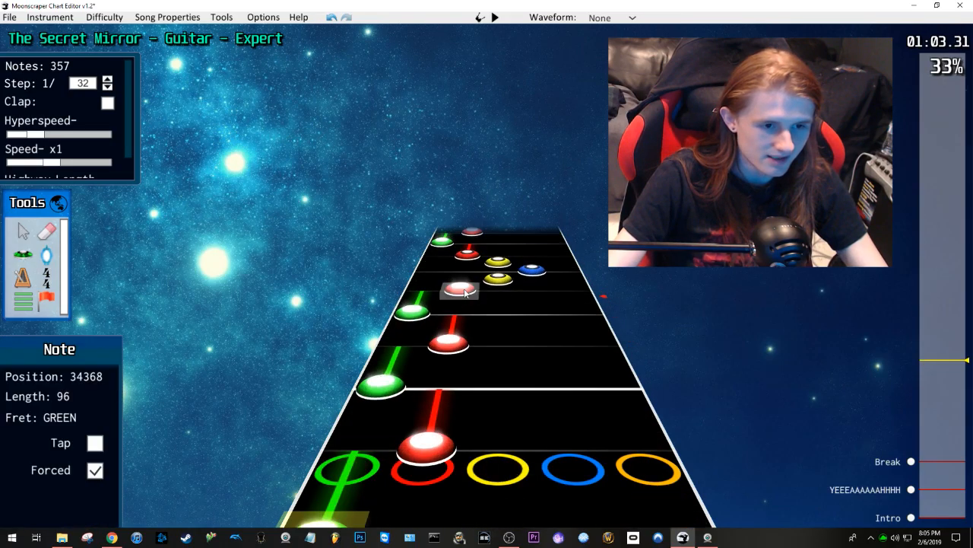
pyautogui.keyDown('shift'); pyautogui.click(465, 296); pyautogui.keyUp('shift')
pyautogui.click(63, 423)
pyautogui.click(458, 370)
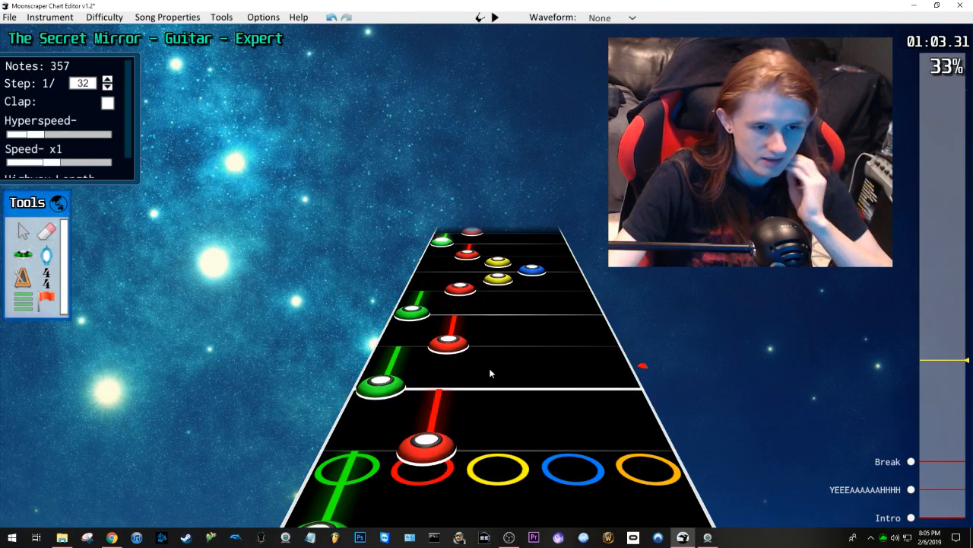
# Step: Set the last green and red notes at the end of the run to strum
pyautogui.scroll(-3, 492, 373)
pyautogui.scroll(2, 524, 321)
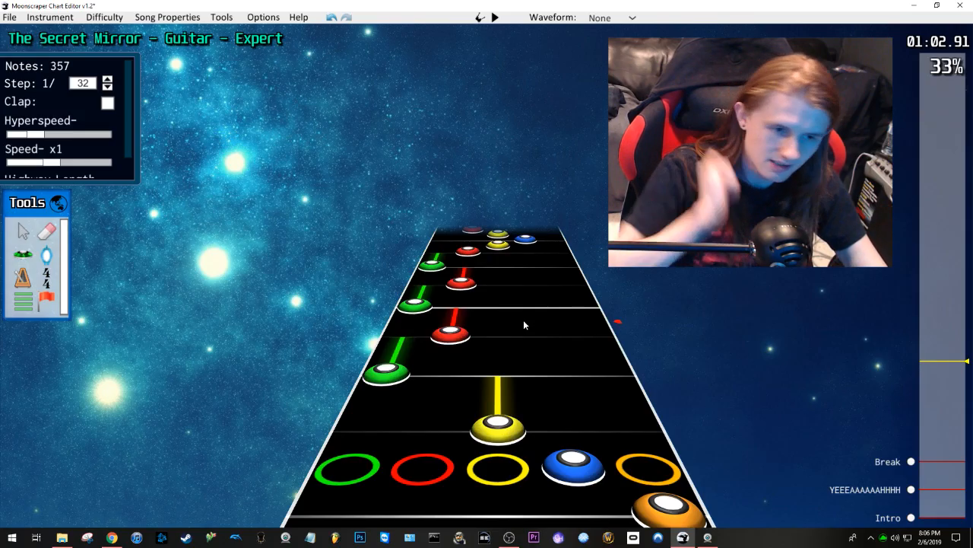
pyautogui.scroll(4, 524, 325)
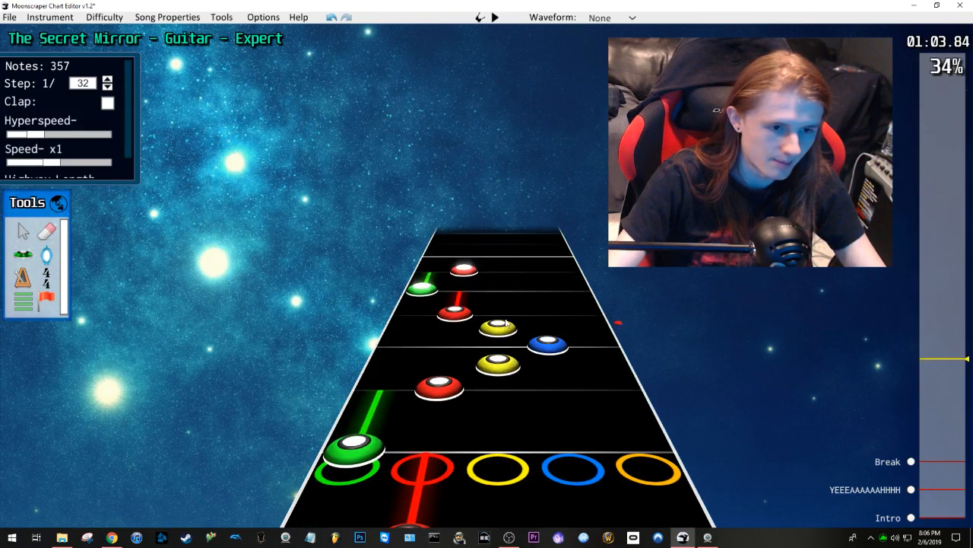
pyautogui.click(422, 288)
pyautogui.click(464, 270)
# Step: Play the end of the run to about 01:04.5, and replay it from about 01:03.4
pyautogui.press('space')
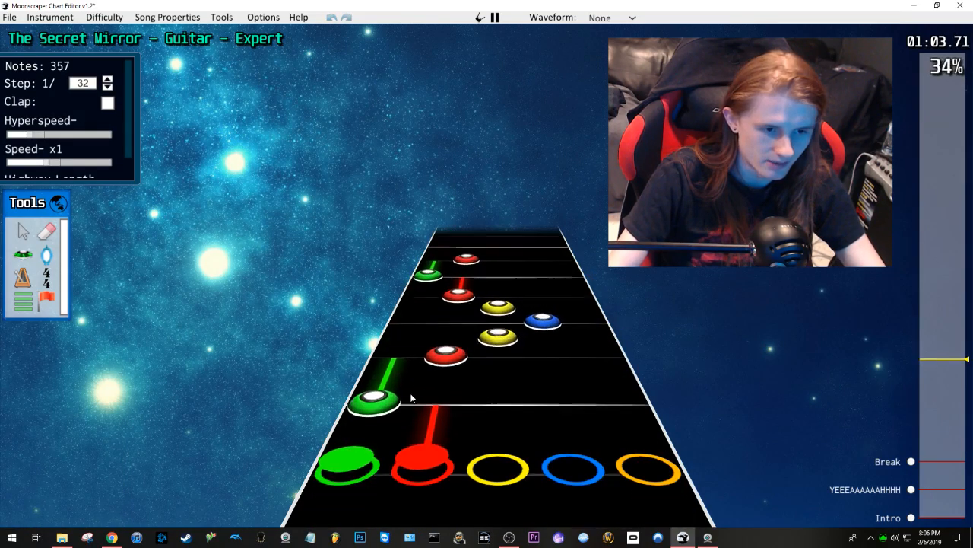
pyautogui.press('space')
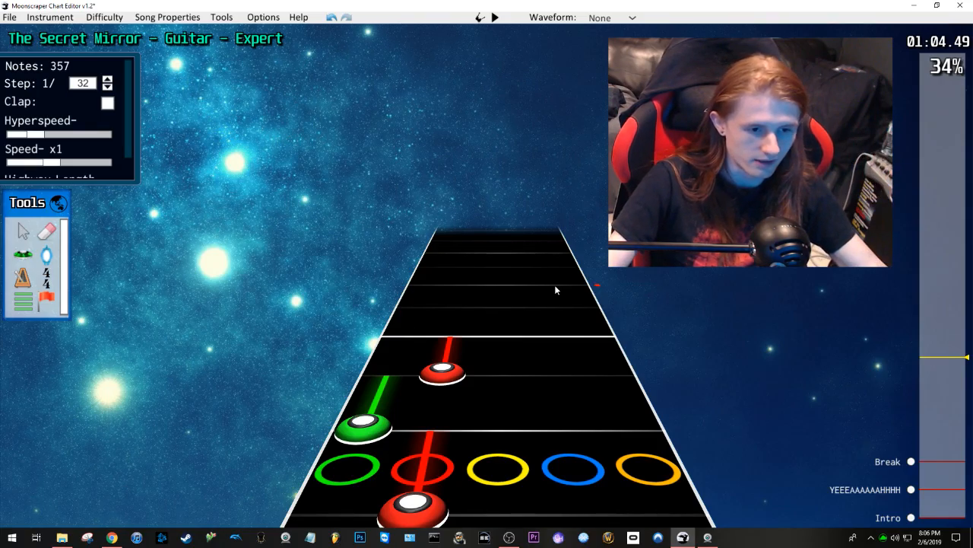
pyautogui.scroll(-15, 553, 296)
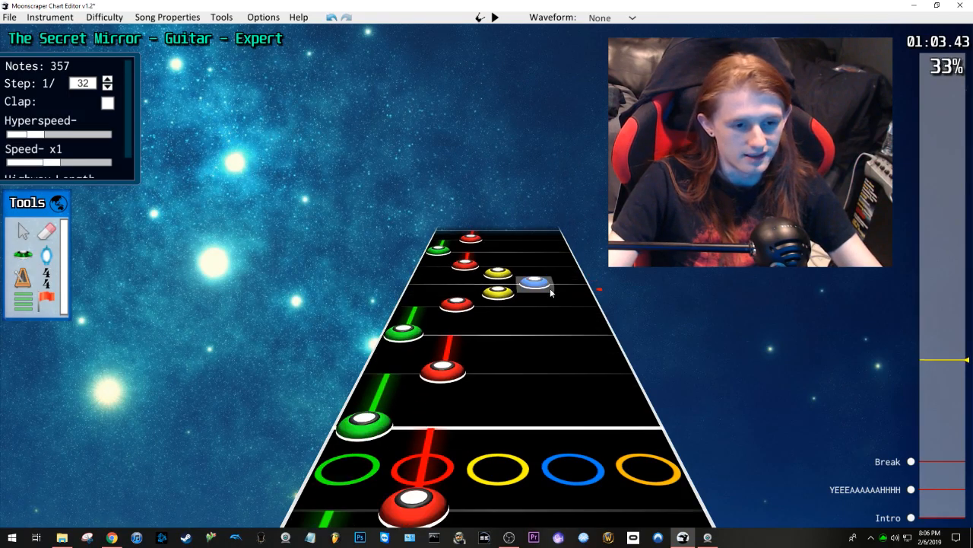
pyautogui.press('space')
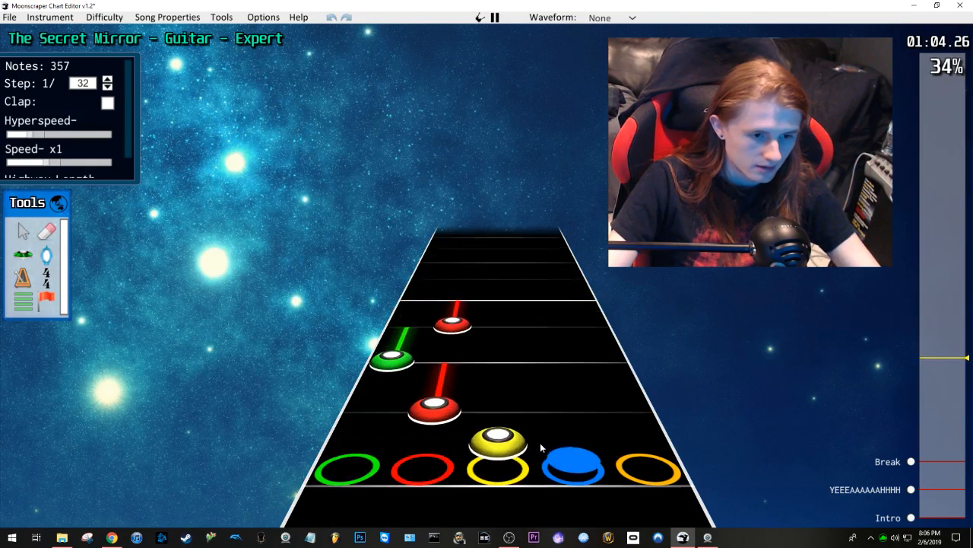
pyautogui.press('space')
pyautogui.scroll(-20, 473, 388)
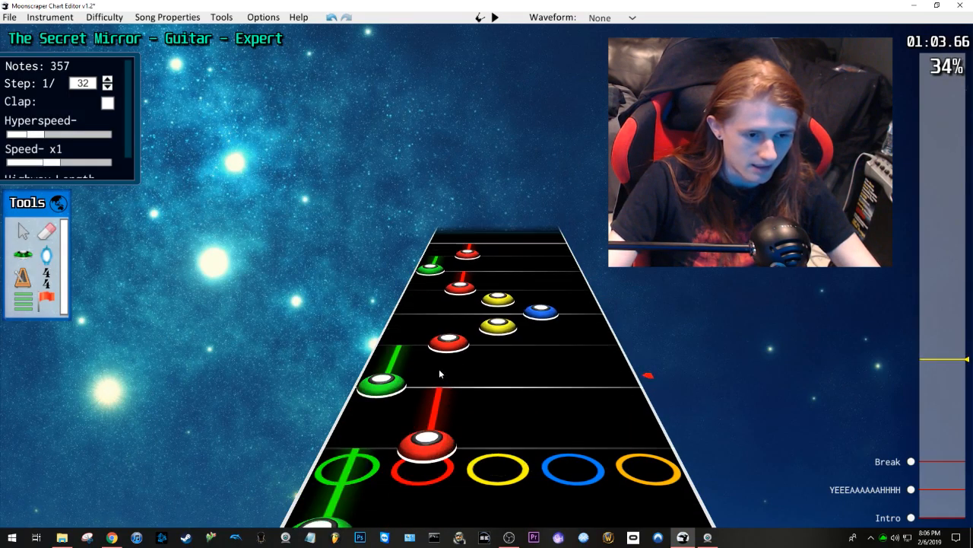
# Step: Go back to about 01:02.1 and play the run past its last note to about 01:05.3
pyautogui.scroll(4, 397, 335)
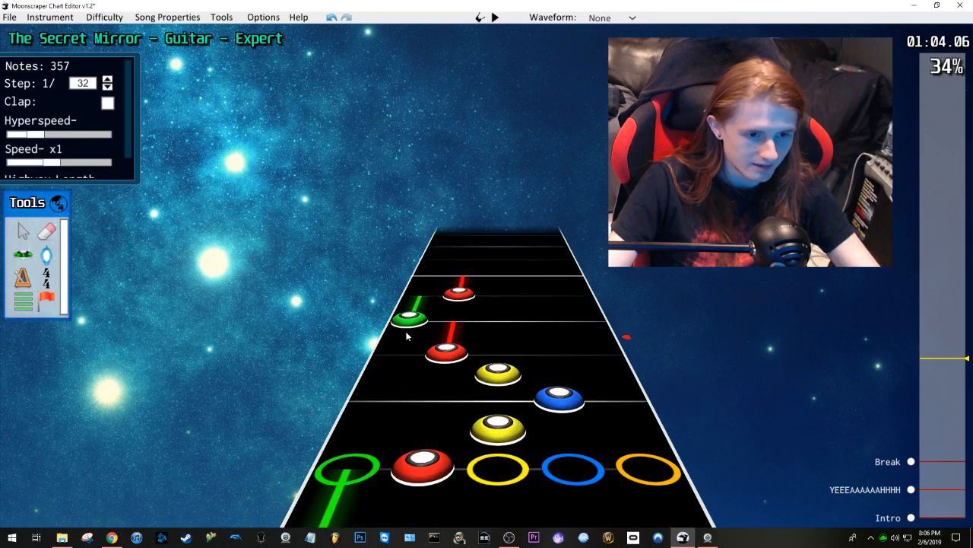
pyautogui.scroll(4, 487, 320)
pyautogui.scroll(-2, 488, 321)
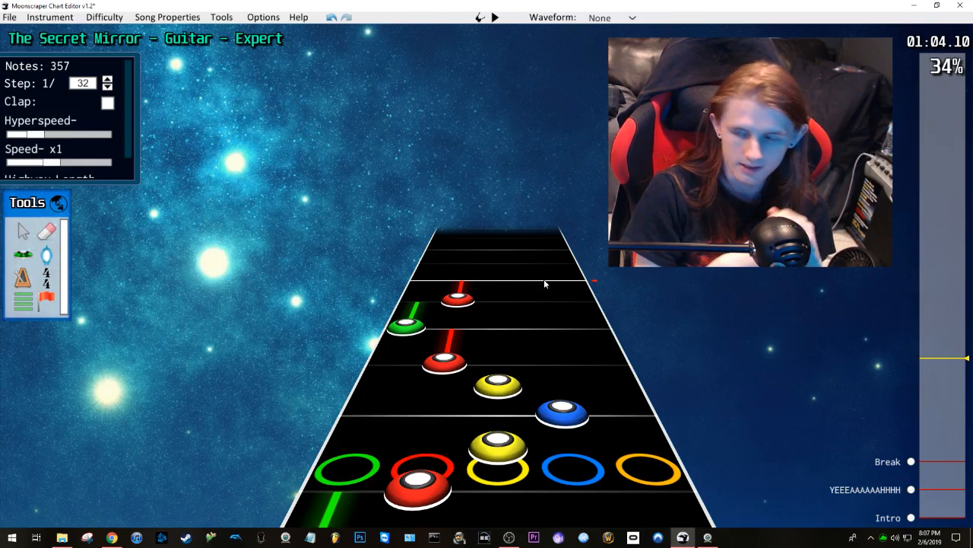
pyautogui.scroll(-3, 525, 283)
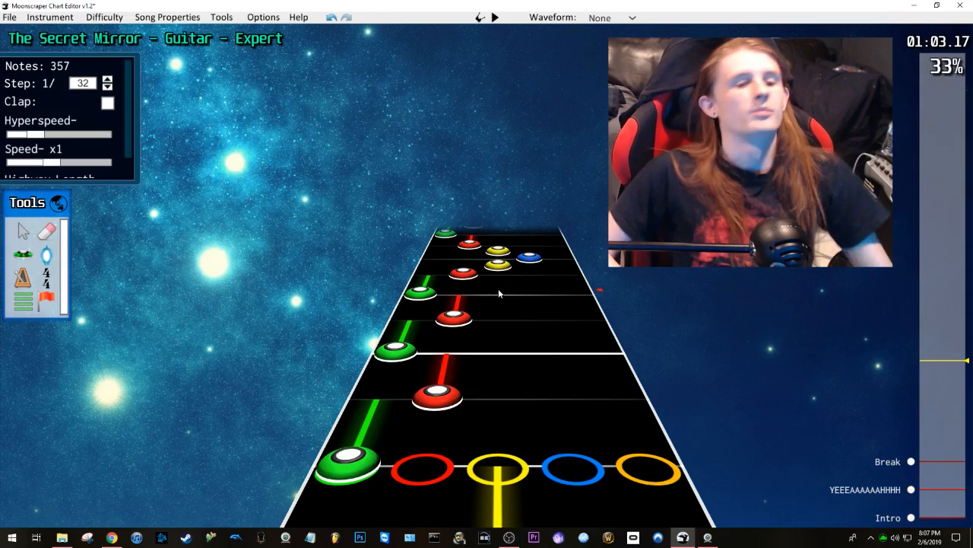
pyautogui.scroll(-3, 498, 288)
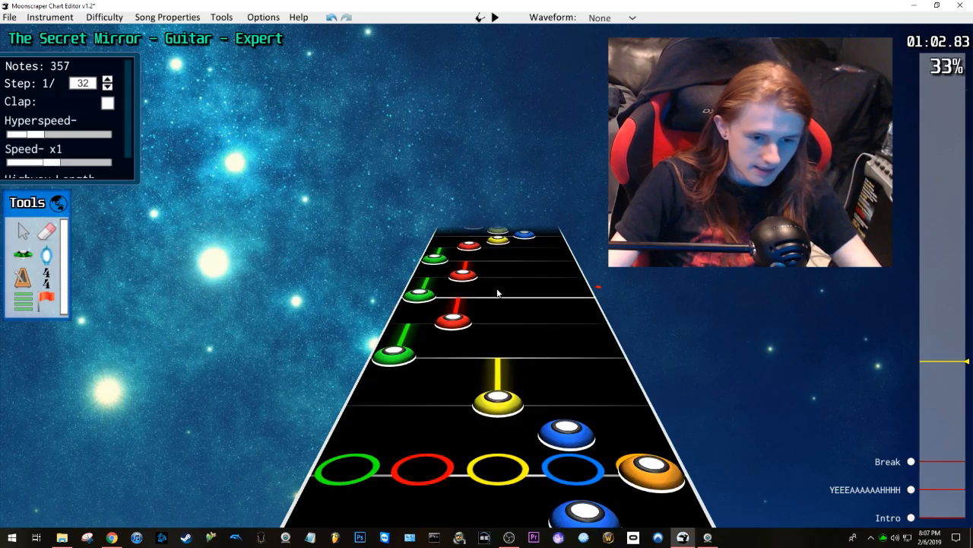
pyautogui.scroll(-2, 498, 292)
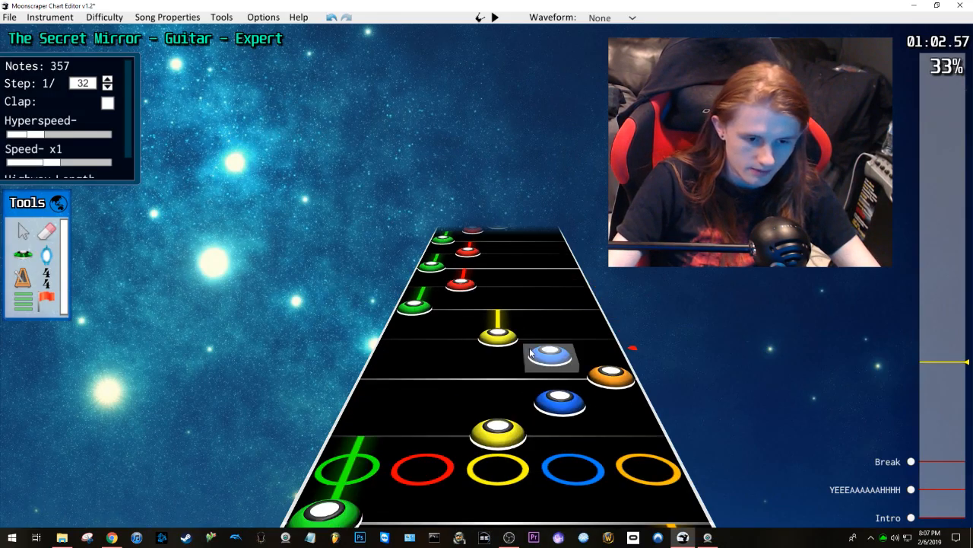
pyautogui.scroll(-3, 530, 354)
pyautogui.scroll(-1, 530, 354)
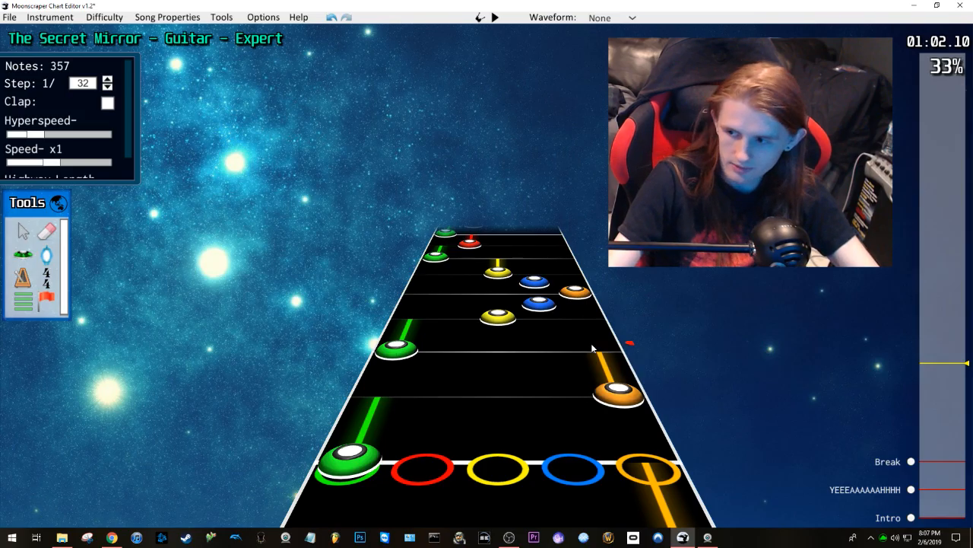
pyautogui.press('space')
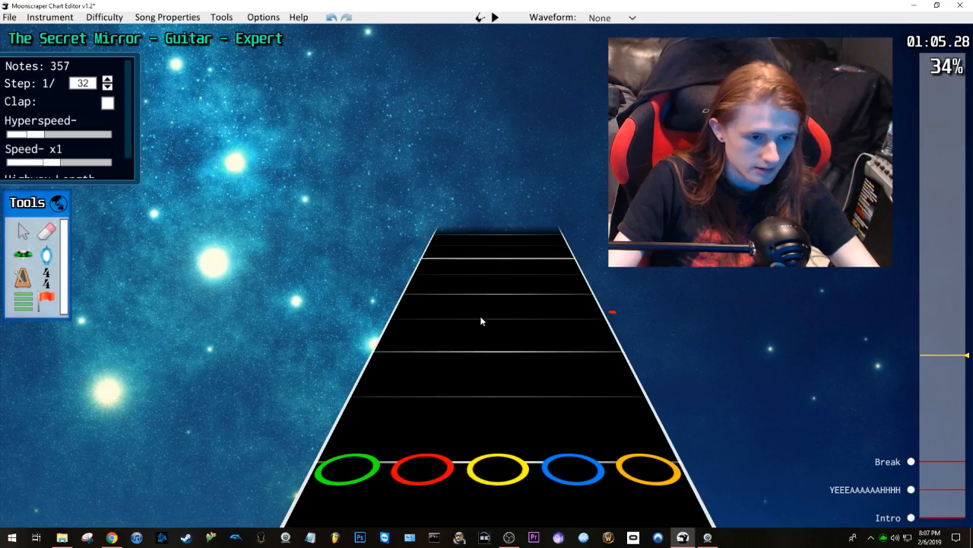
# Step: Set the playback speed to x0.5 and play the end of the run around 01:04.3
pyautogui.press('space')
pyautogui.moveTo(64, 163); pyautogui.dragTo(29, 166)
pyautogui.press('space')
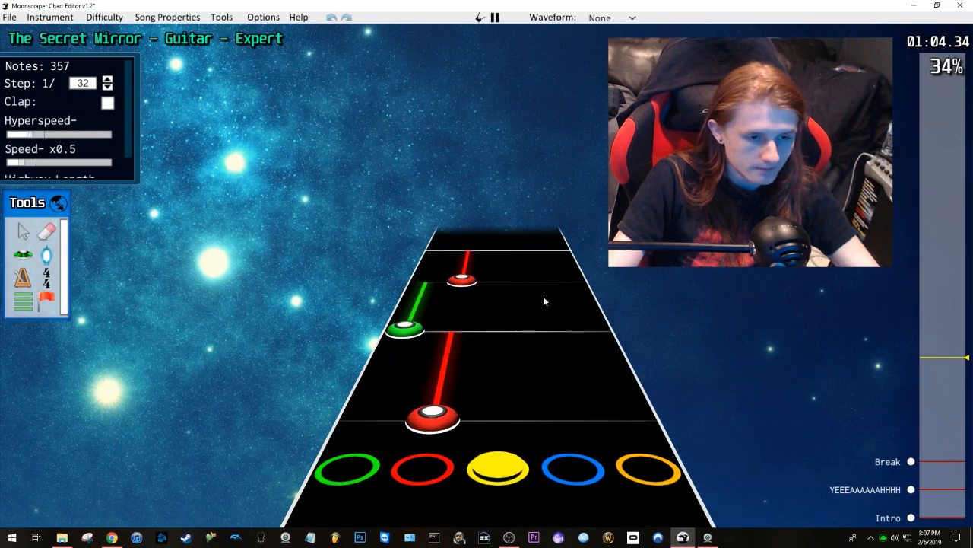
pyautogui.press('space')
# Step: Add a sustained green note at position 35328 and a sustained red note directly after it
pyautogui.scroll(-5, 485, 299)
pyautogui.press('y')
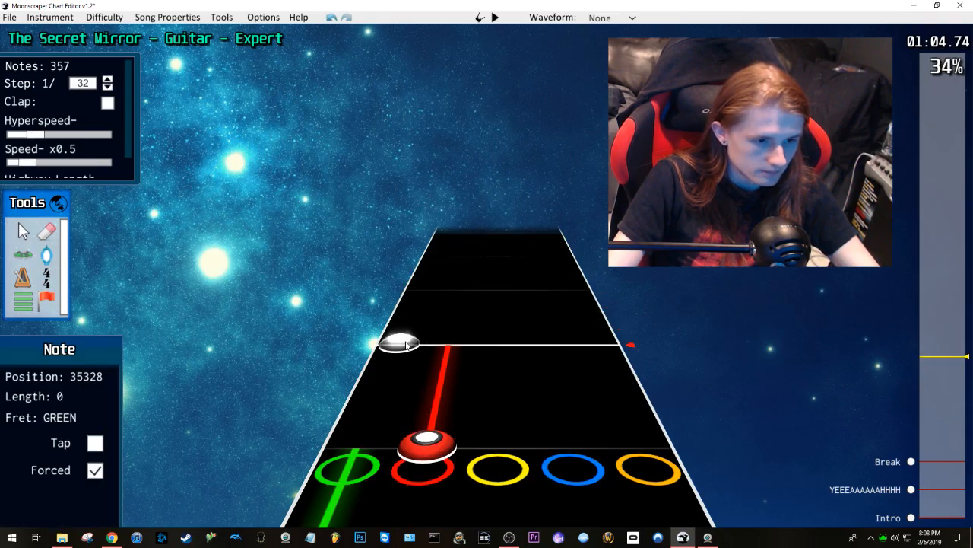
pyautogui.click(398, 342)
pyautogui.moveTo(462, 289); pyautogui.dragTo(462, 278)
pyautogui.hotkey('ctrl', 'z')
pyautogui.click(461, 288)
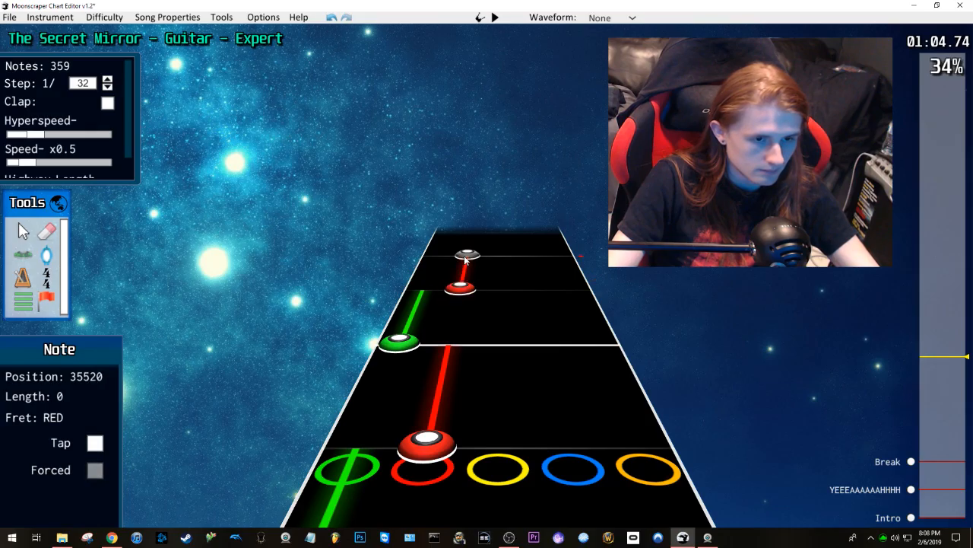
# Step: Play on to about 01:05.6, and add a sustained green note directly after the last sustained red note
pyautogui.press('space')
pyautogui.press('space')
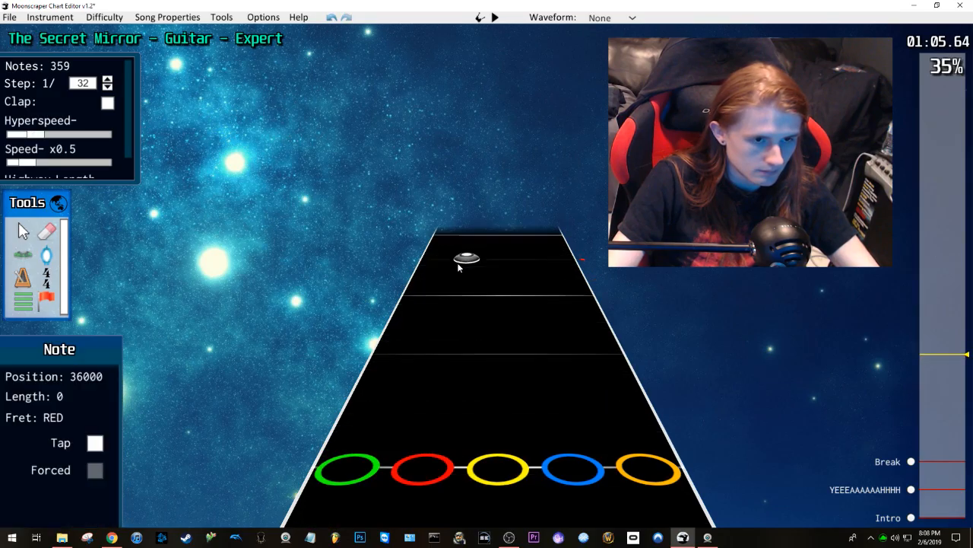
pyautogui.scroll(-6, 464, 266)
pyautogui.click(391, 364)
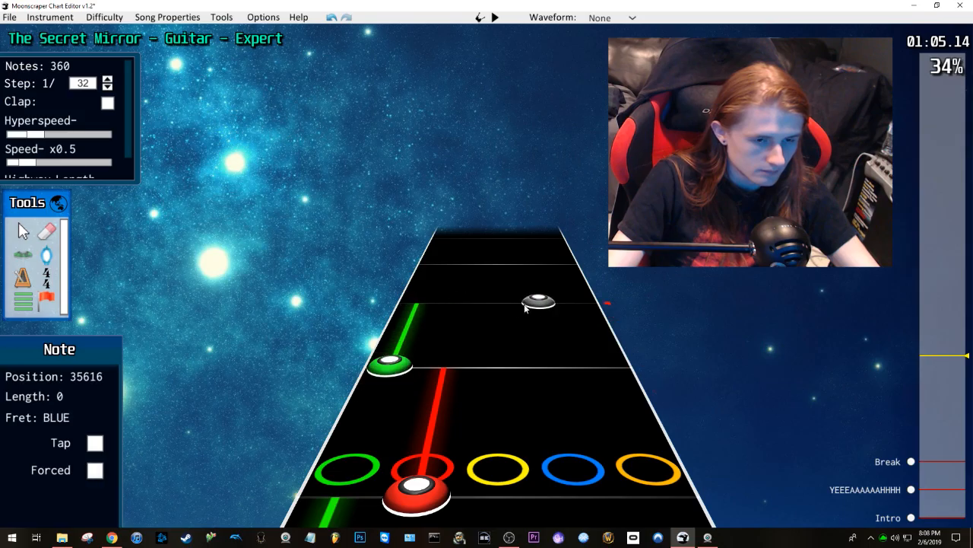
# Step: Add a run of yellow, blue, orange, blue and yellow notes from position 35616, with the notes after the first forced to strum
pyautogui.click(498, 301)
pyautogui.click(534, 279)
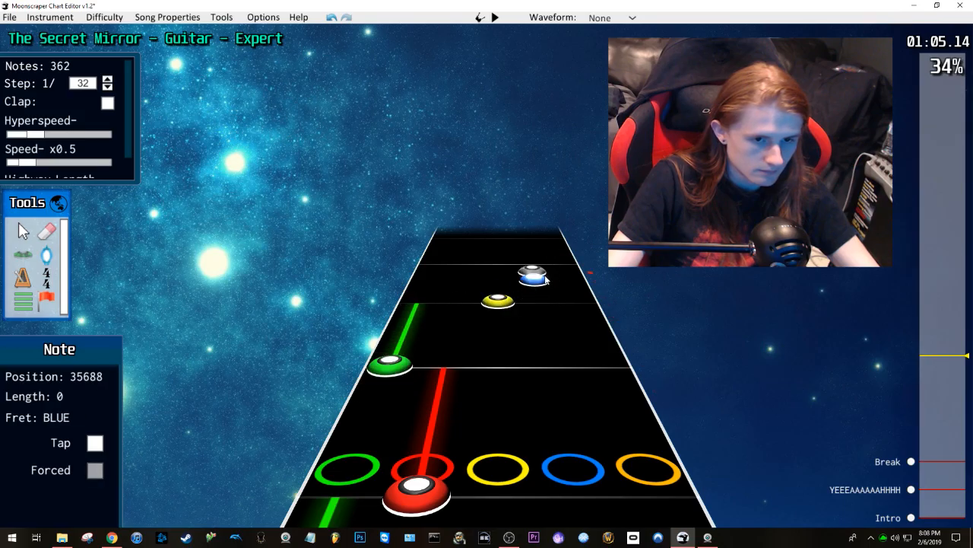
pyautogui.hotkey('ctrl', 'z')
pyautogui.press('f')
pyautogui.click(536, 282)
pyautogui.click(562, 264)
pyautogui.click(527, 250)
pyautogui.click(499, 236)
# Step: Play back the new yellow, blue and orange run from about 01:05.1 to about 01:06.1
pyautogui.press('space')
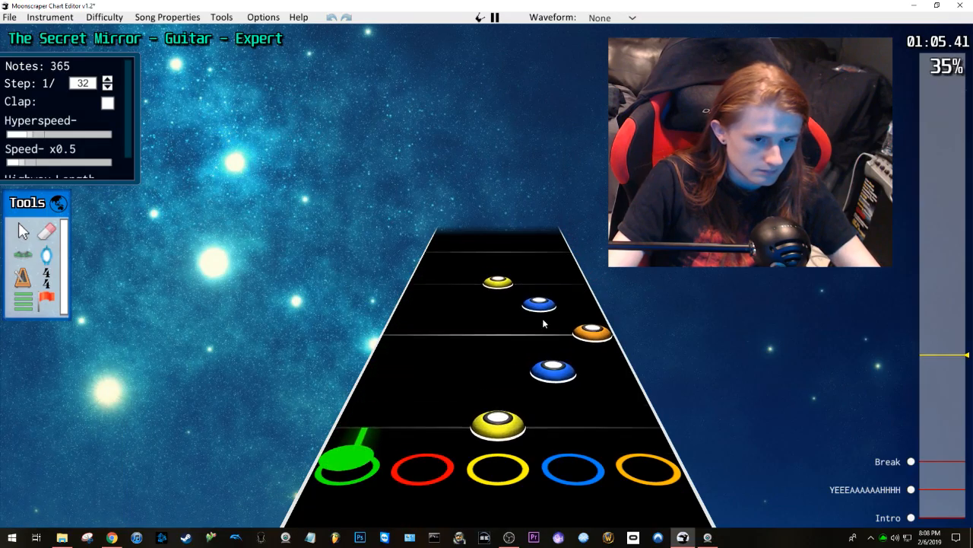
pyautogui.press('space')
pyautogui.moveTo(504, 391); pyautogui.dragTo(501, 316)
pyautogui.press('space')
pyautogui.press('space')
pyautogui.scroll(-4, 501, 316)
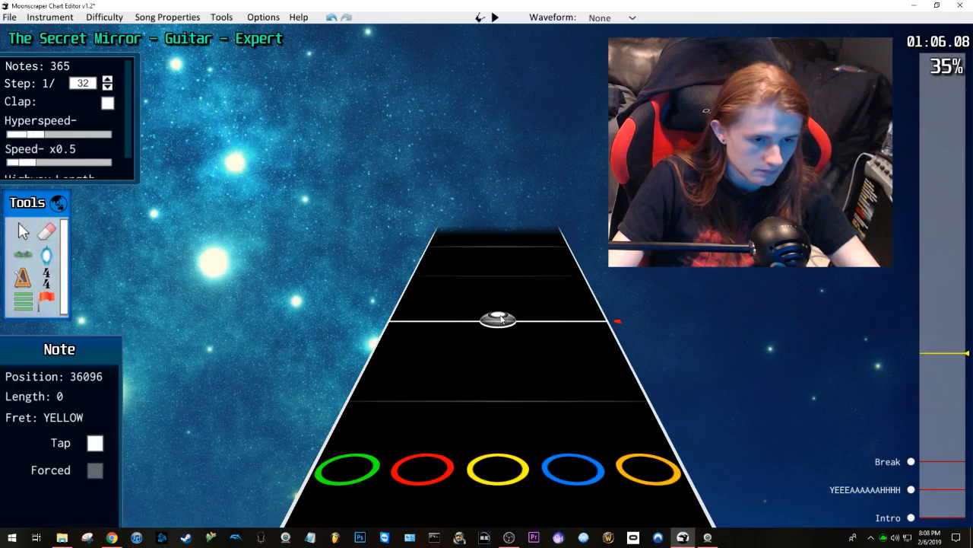
pyautogui.hotkey('ctrl', 'z')
pyautogui.scroll(-2, 531, 309)
pyautogui.press('space')
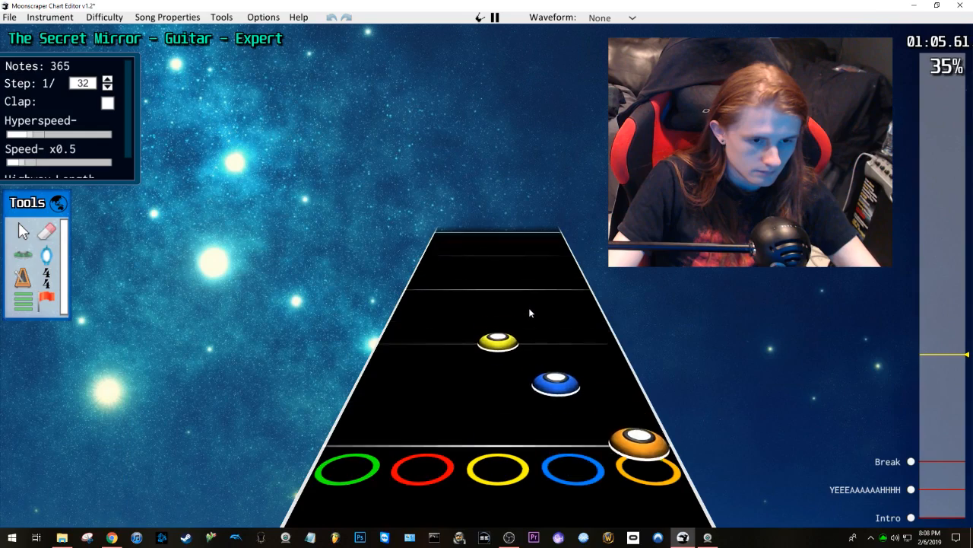
pyautogui.press('space')
# Step: Add a forced red note at position 35856, followed by a sustained orange note and a sustained green note
pyautogui.scroll(-2, 496, 314)
pyautogui.moveTo(496, 314); pyautogui.dragTo(462, 321)
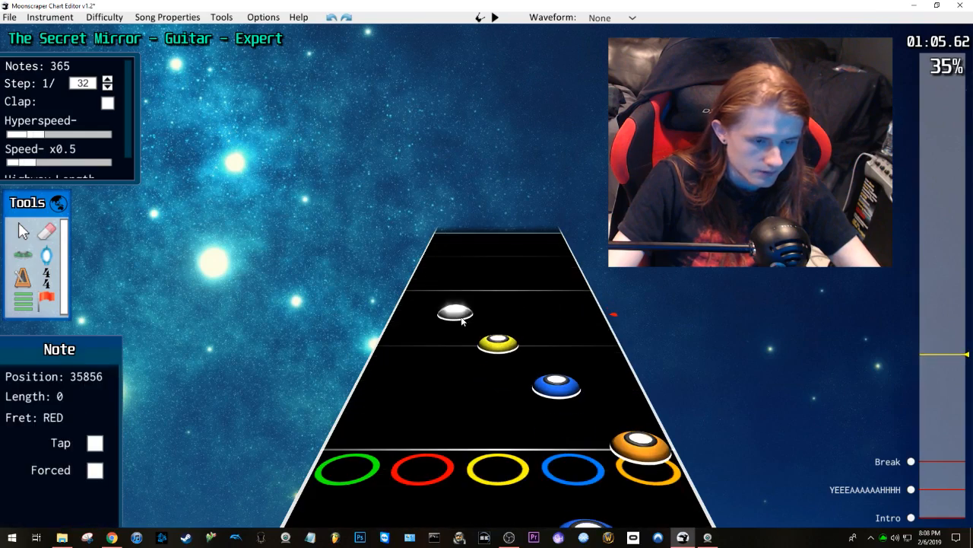
pyautogui.press('f')
pyautogui.moveTo(535, 304); pyautogui.dragTo(560, 258)
pyautogui.click(563, 294)
pyautogui.click(444, 251)
pyautogui.hotkey('ctrl', 'z')
pyautogui.click(444, 257)
pyautogui.click(445, 257)
pyautogui.click(444, 257)
pyautogui.moveTo(444, 256); pyautogui.dragTo(445, 237)
# Step: Check the notes by playback and replace the last sustained green note with sustained yellow, green and orange notes, the green one at position 36096
pyautogui.press('space')
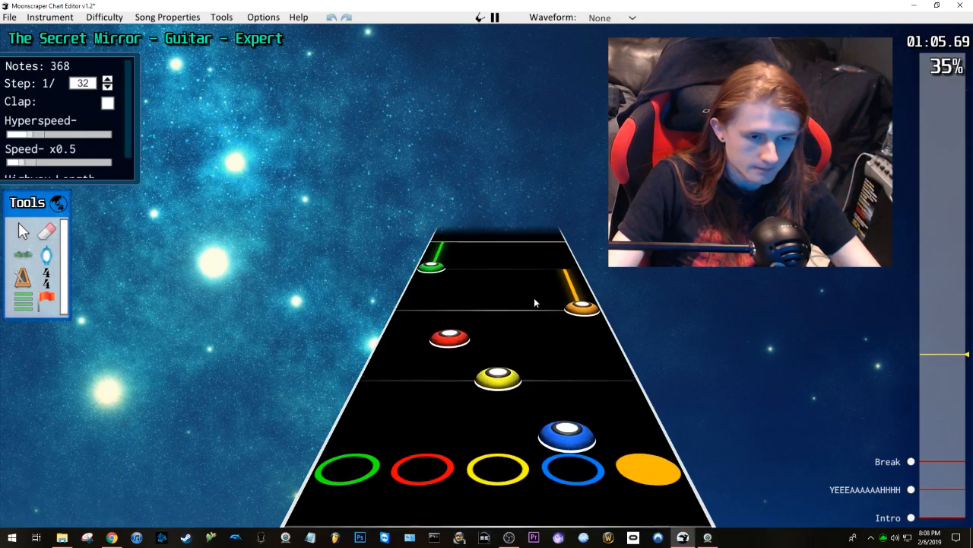
pyautogui.press('space')
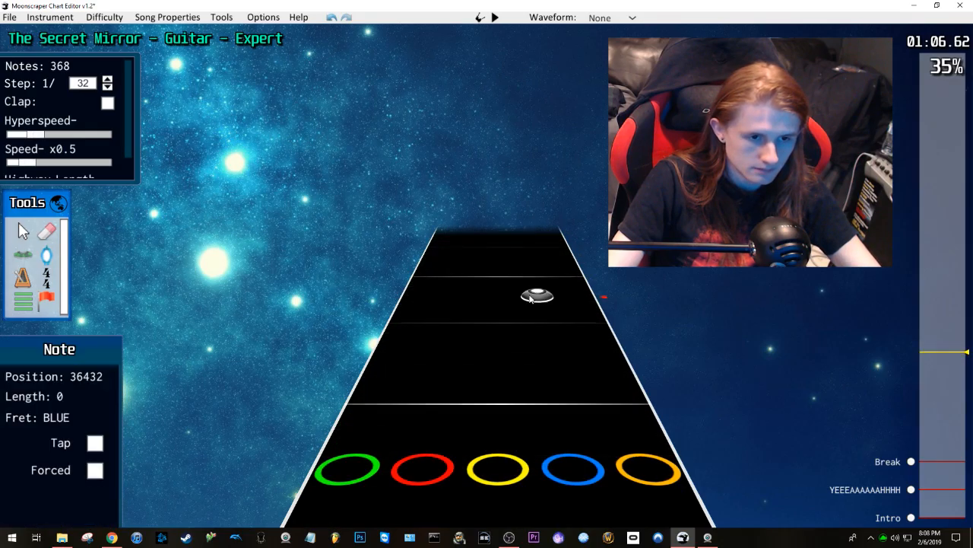
pyautogui.hotkey('ctrl', 'z')
pyautogui.scroll(-1, 520, 380)
pyautogui.click(502, 380)
pyautogui.moveTo(502, 378); pyautogui.dragTo(506, 320)
pyautogui.click(423, 309)
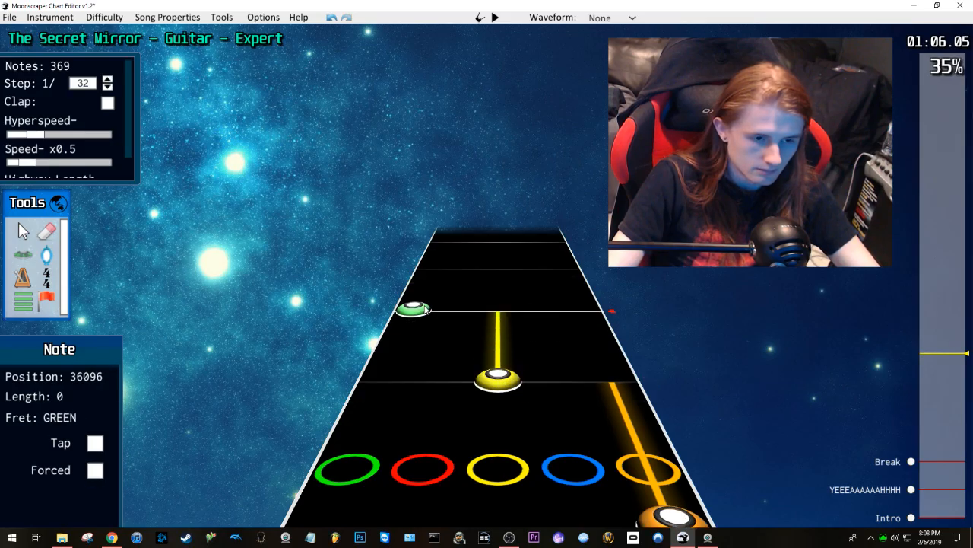
pyautogui.moveTo(422, 289); pyautogui.dragTo(428, 268)
pyautogui.moveTo(563, 264); pyautogui.dragTo(566, 238)
# Step: Play on to about 01:06.9, and add pairs of green, yellow, orange and yellow notes after the last sustained orange note
pyautogui.press('space')
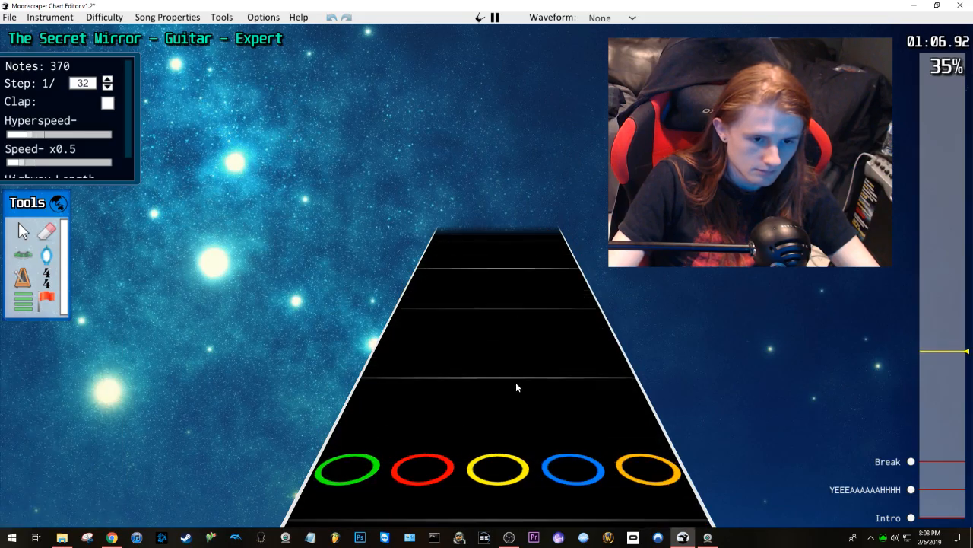
pyautogui.press('space')
pyautogui.scroll(-5, 456, 335)
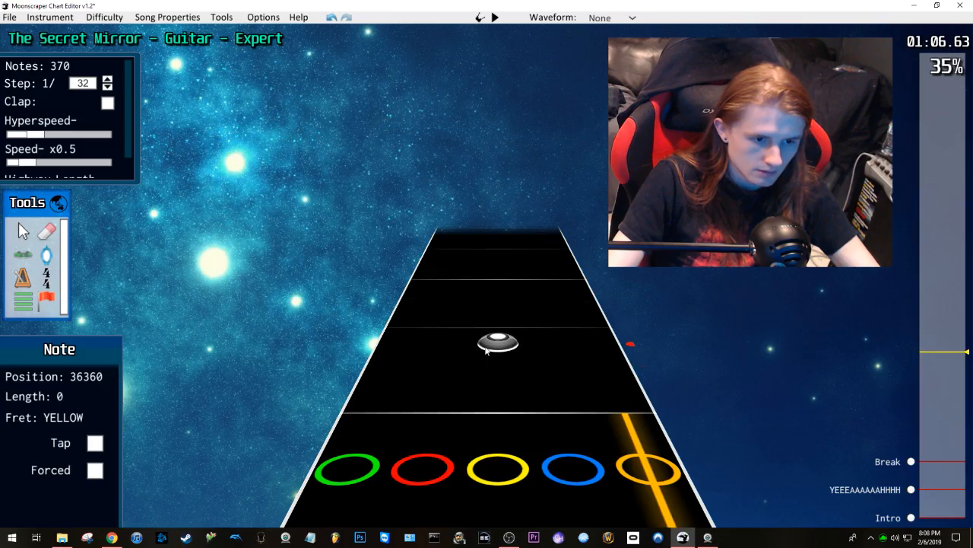
pyautogui.click(432, 298)
pyautogui.click(431, 279)
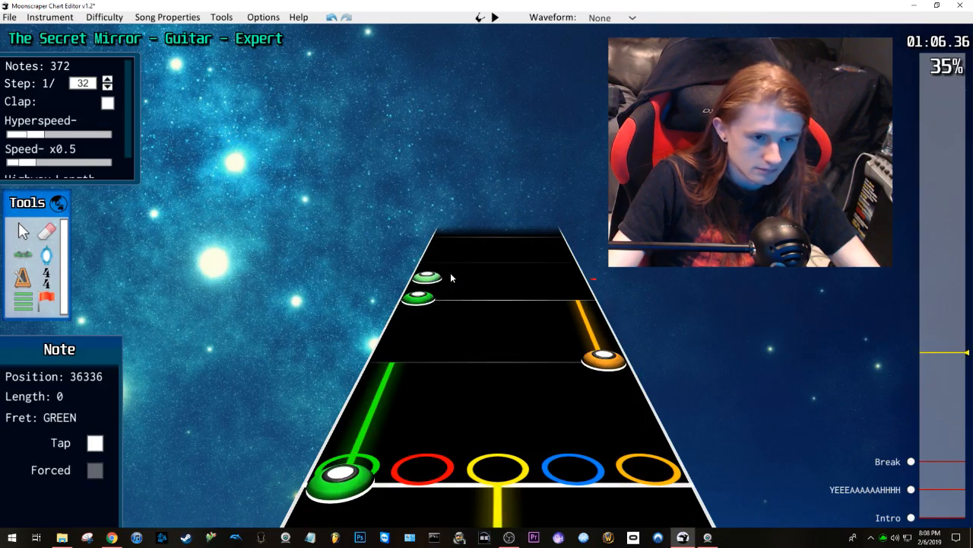
pyautogui.click(493, 266)
pyautogui.click(495, 251)
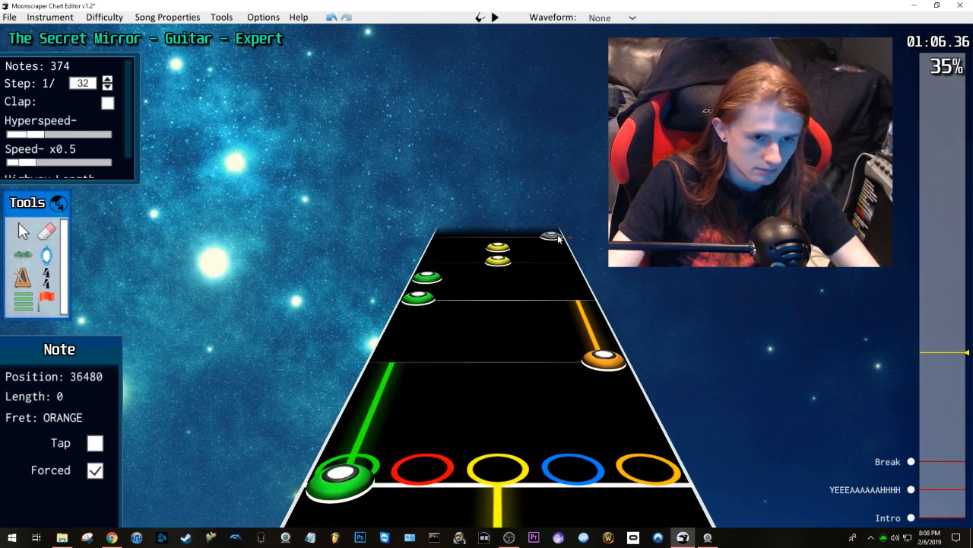
pyautogui.click(558, 238)
pyautogui.scroll(1, 544, 254)
pyautogui.click(561, 251)
pyautogui.click(506, 239)
pyautogui.scroll(1, 506, 240)
# Step: Play back the new pairs of notes and look on along the highway to about 01:09
pyautogui.press('space')
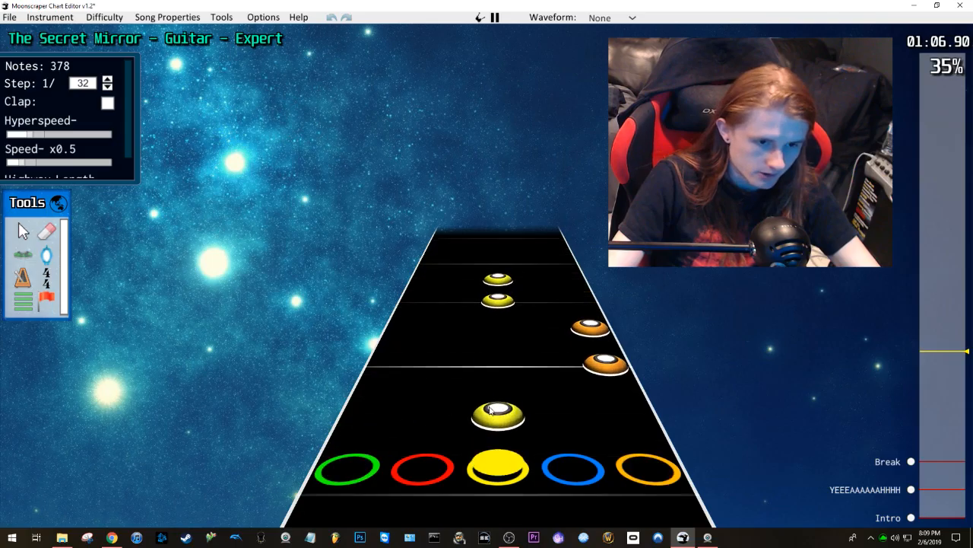
pyautogui.press('space')
pyautogui.click(410, 383)
pyautogui.scroll(-8, 411, 380)
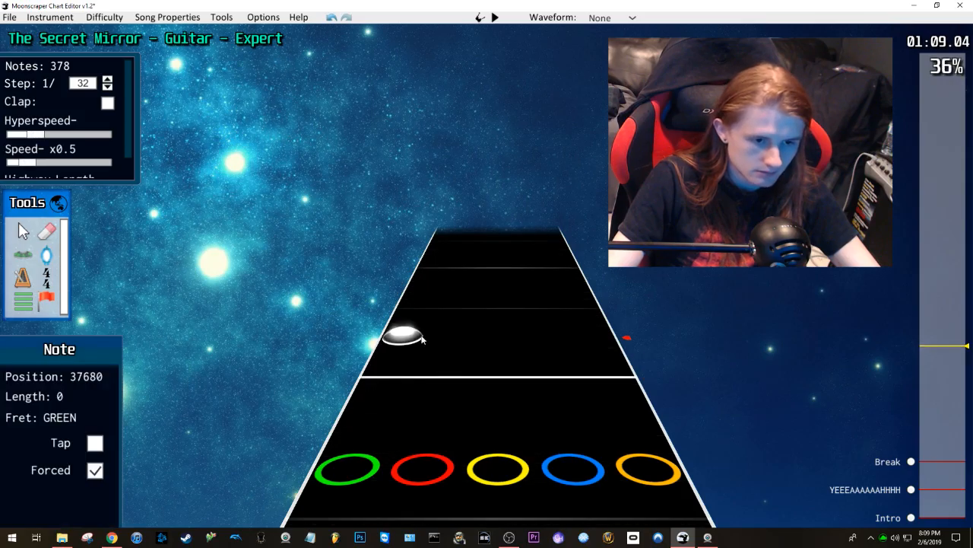
# Step: Go back through the charted notes to about 01:03.8 and play the section up to the green and yellow pairs around 01:06.6
pyautogui.scroll(-1, 430, 332)
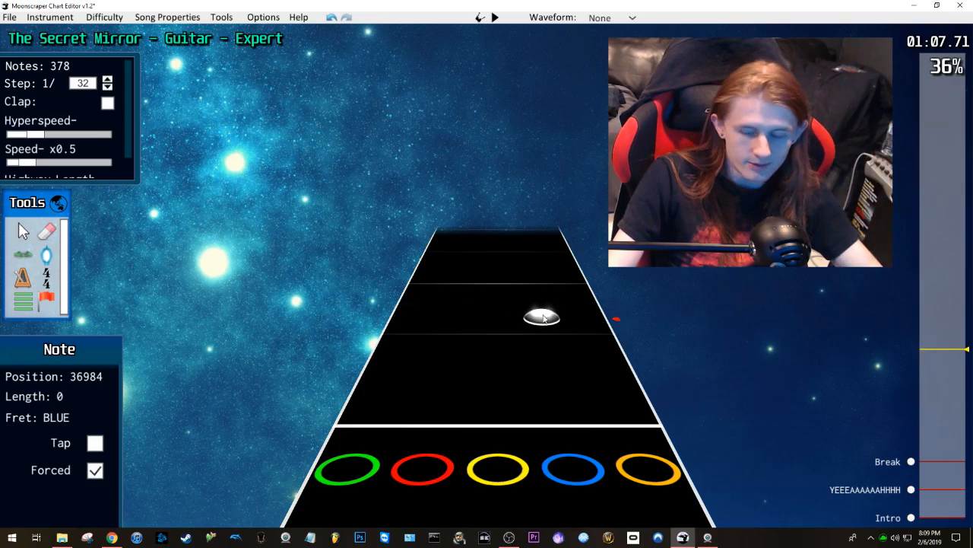
pyautogui.scroll(-5, 541, 308)
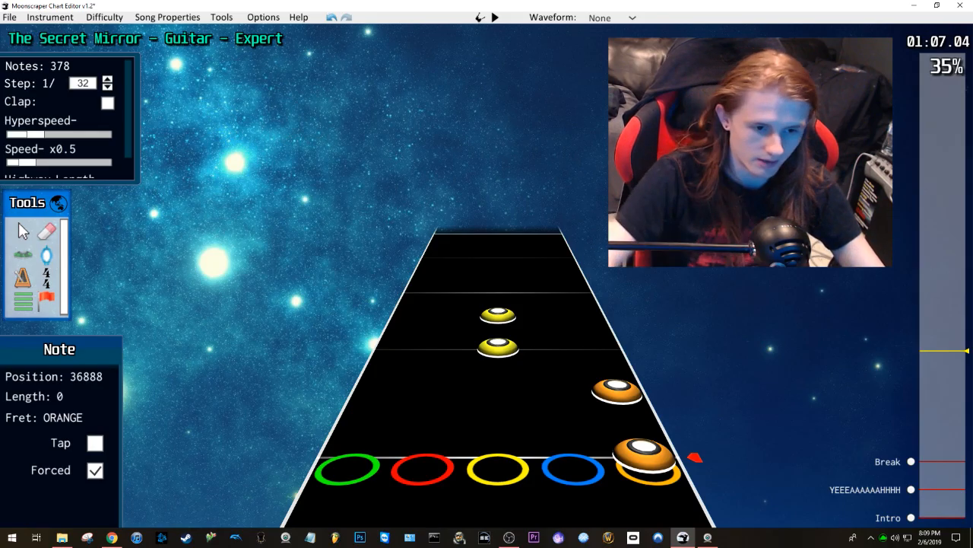
pyautogui.scroll(-5, 613, 298)
pyautogui.scroll(-20, 613, 297)
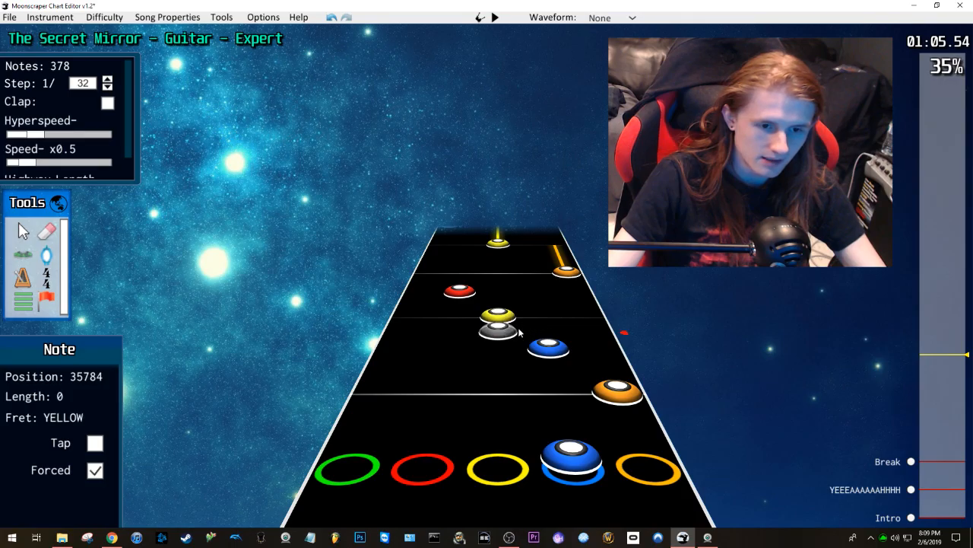
pyautogui.scroll(-6, 449, 331)
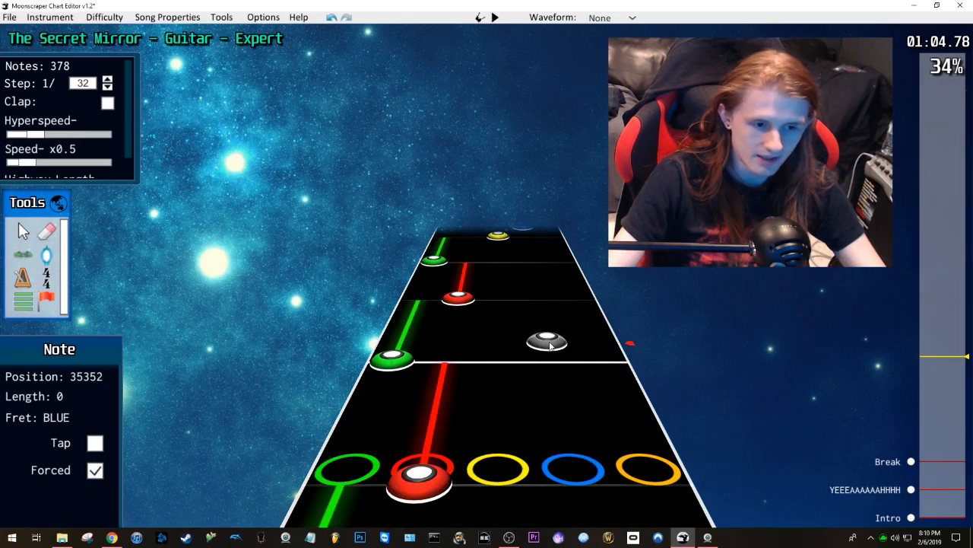
pyautogui.scroll(-5, 551, 346)
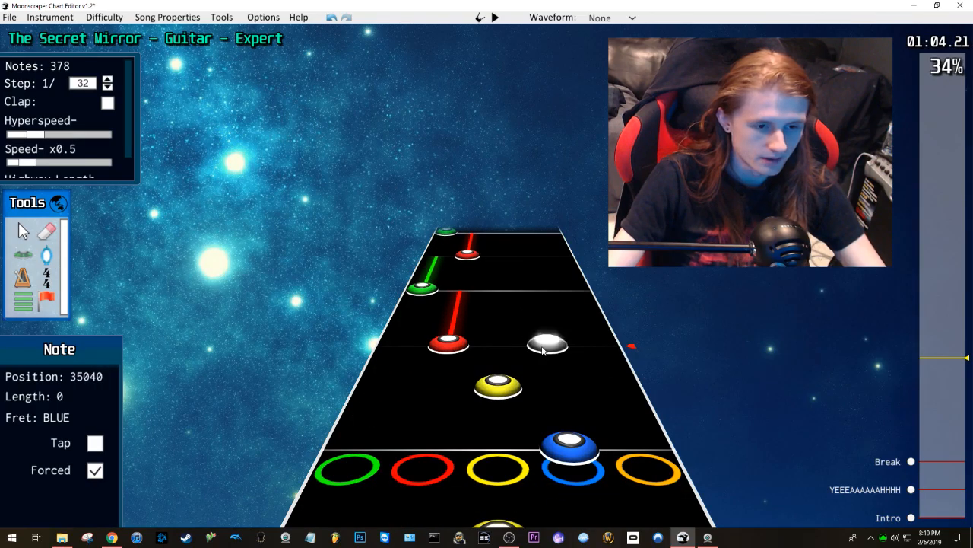
pyautogui.scroll(-3, 543, 346)
pyautogui.scroll(5, 589, 333)
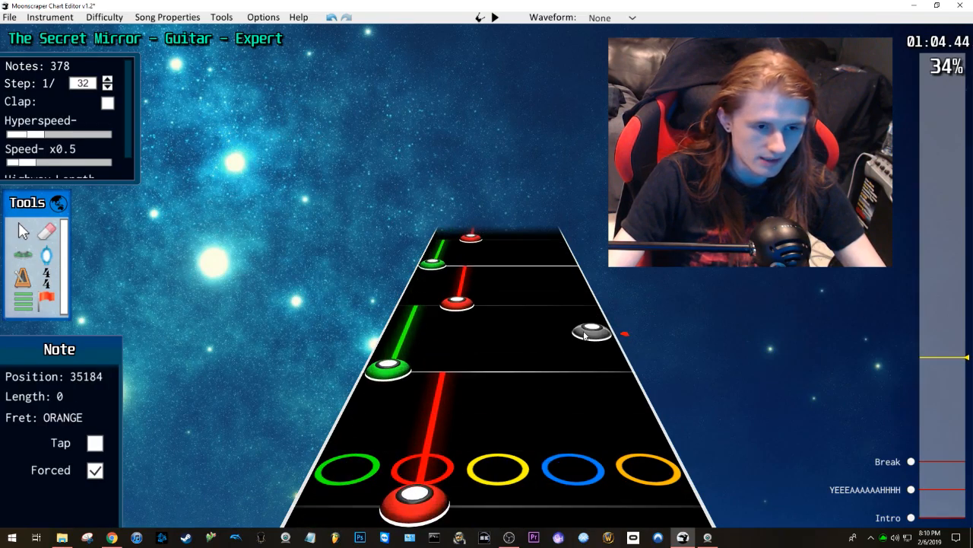
pyautogui.scroll(-4, 586, 334)
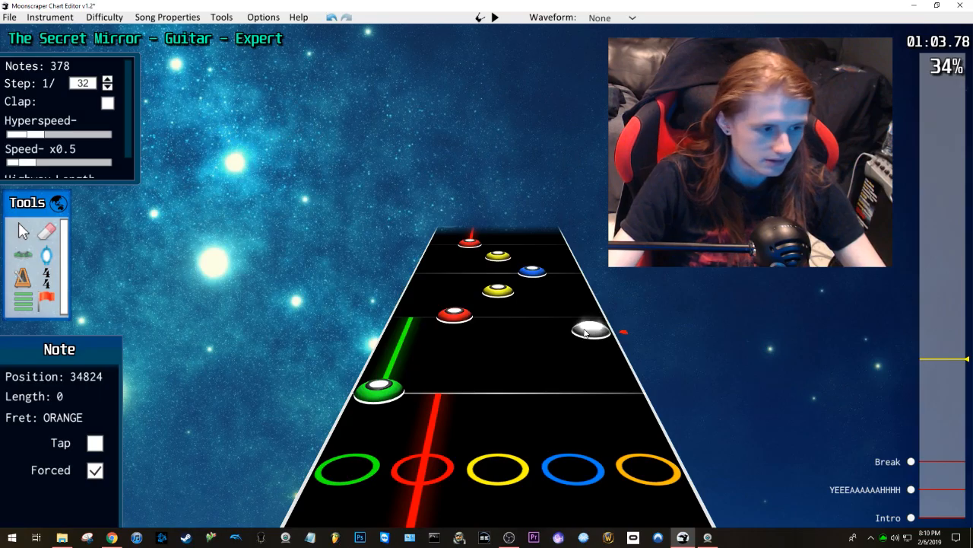
pyautogui.press('space')
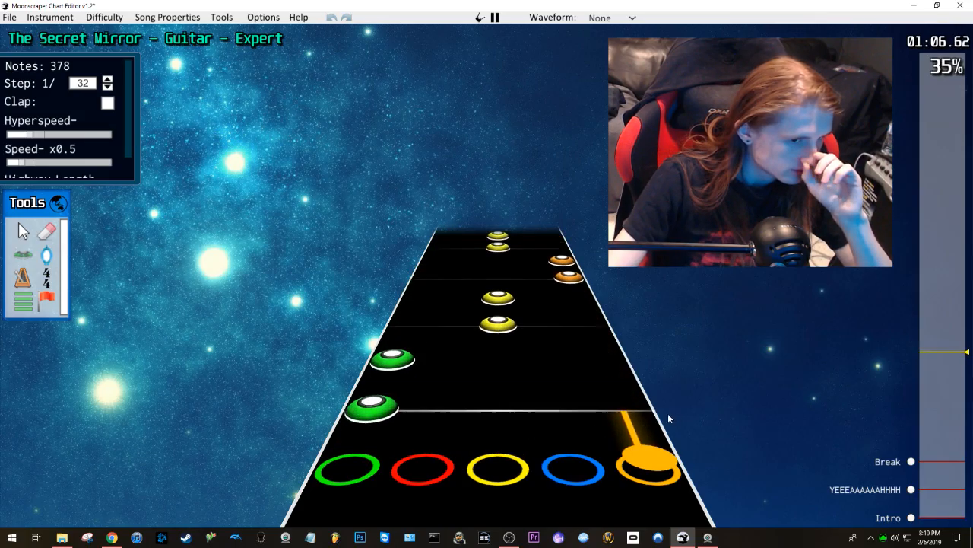
pyautogui.press('space')
# Step: Move both pairs of yellow notes around the orange pair to the blue fret
pyautogui.click(440, 375)
pyautogui.scroll(-3, 440, 376)
pyautogui.press('j')
pyautogui.moveTo(528, 234); pyautogui.dragTo(567, 398)
pyautogui.click(631, 394)
pyautogui.scroll(-4, 631, 391)
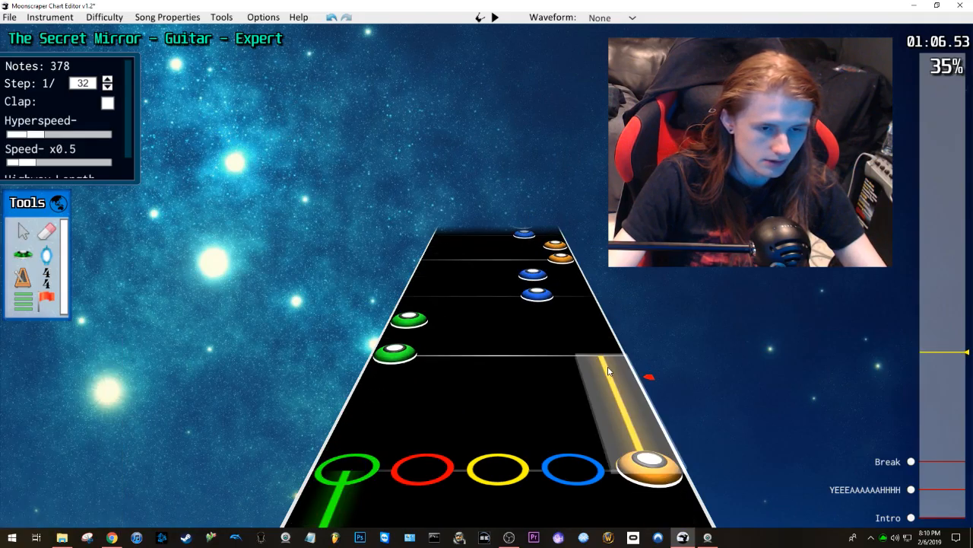
# Step: Go back to about 01:01.1 and play the chart past the last blue pair to about 01:07.8
pyautogui.moveTo(944, 361); pyautogui.dragTo(940, 366)
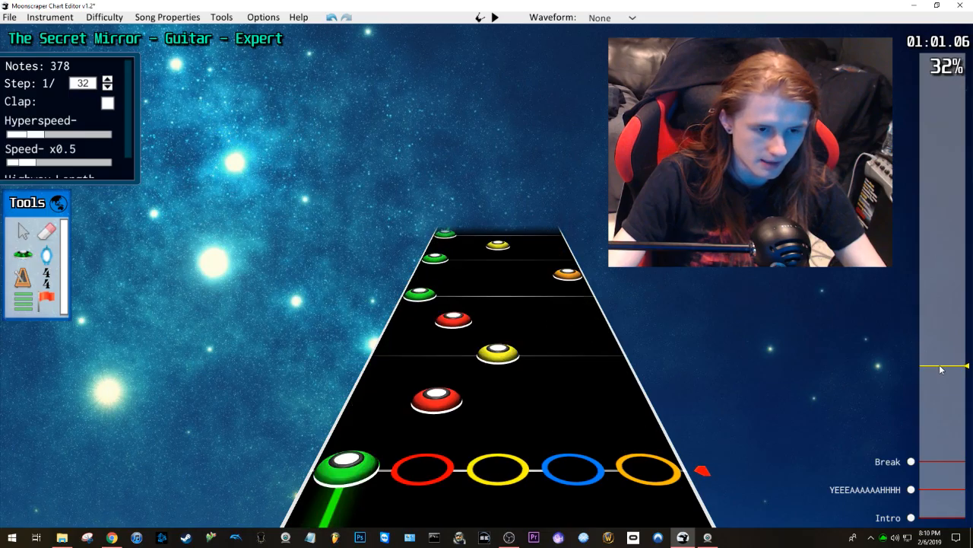
pyautogui.press('space')
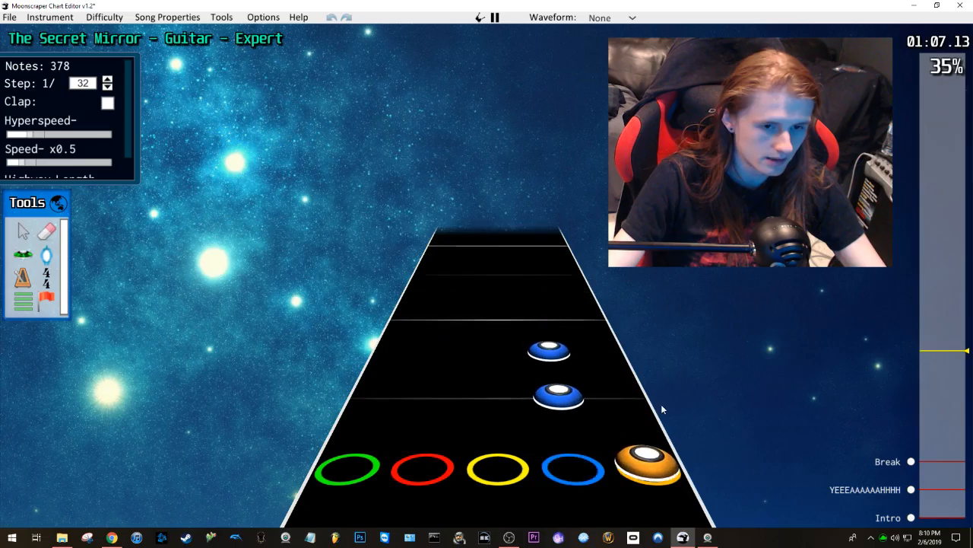
pyautogui.press('space')
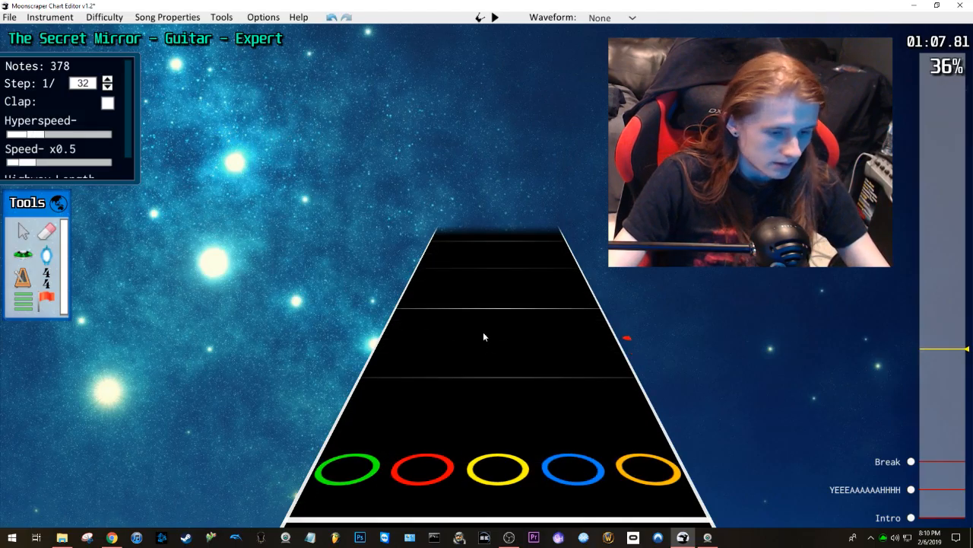
# Step: Add four sustained notes after the last blue pair, alternating green and yellow and ending with yellow at position 36960
pyautogui.scroll(-12, 482, 332)
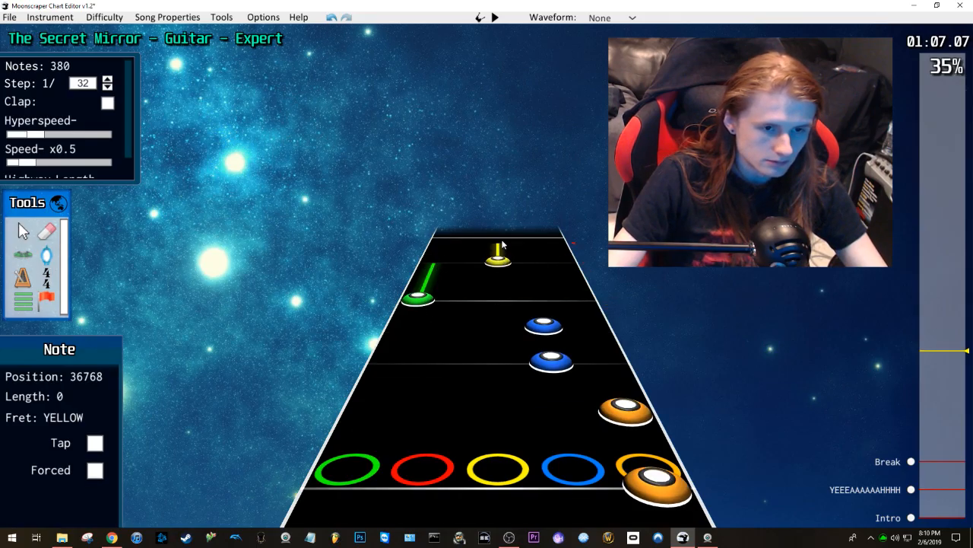
pyautogui.scroll(9, 502, 245)
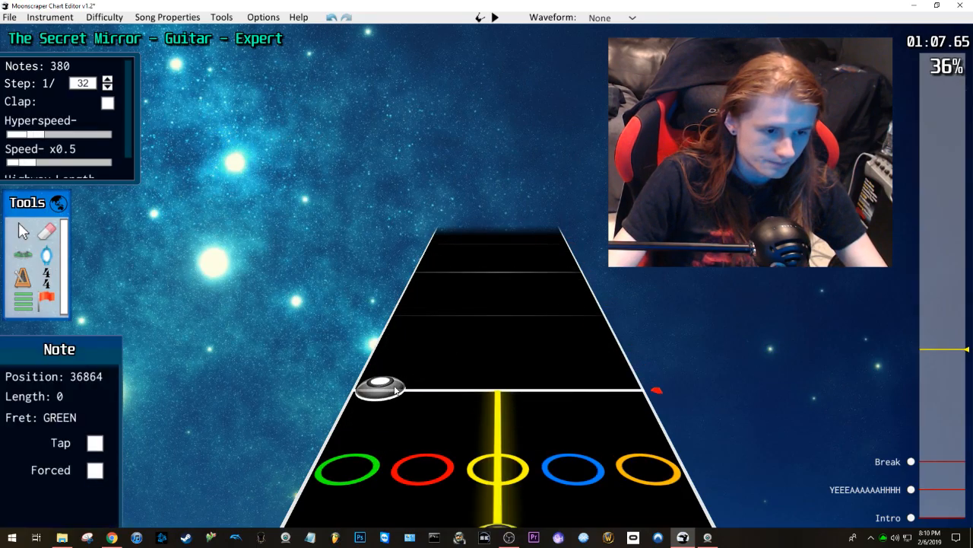
pyautogui.moveTo(395, 389); pyautogui.dragTo(421, 323)
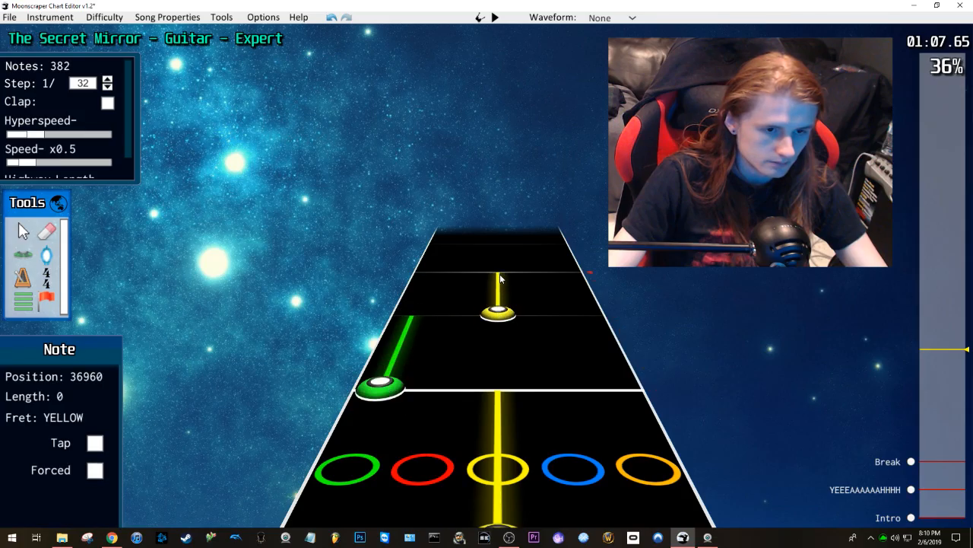
# Step: Add a sustained green note after the last sustained yellow one, followed by yellow, blue, orange, blue and yellow notes from position 37152
pyautogui.scroll(5, 500, 289)
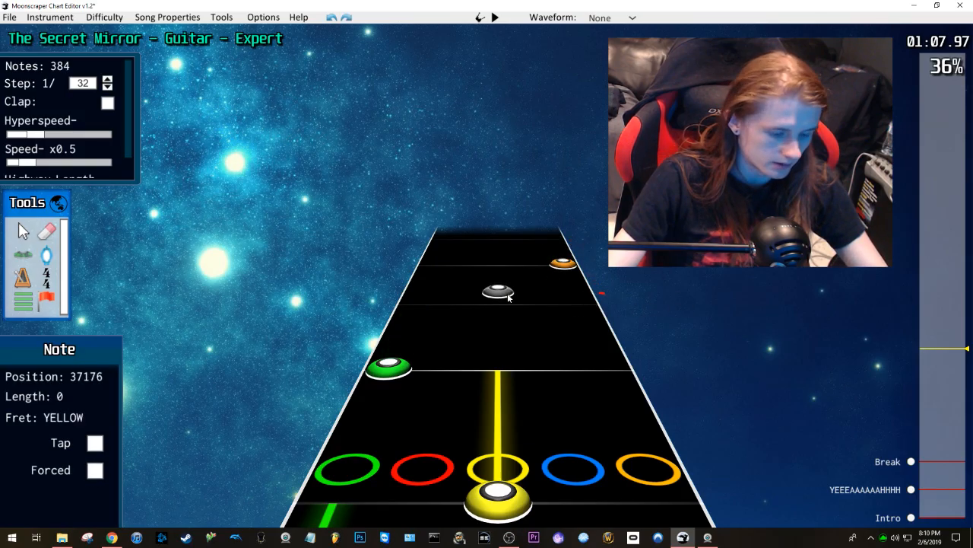
pyautogui.click(563, 263)
pyautogui.press('Delete')
pyautogui.moveTo(396, 365); pyautogui.dragTo(418, 308)
pyautogui.press('y')
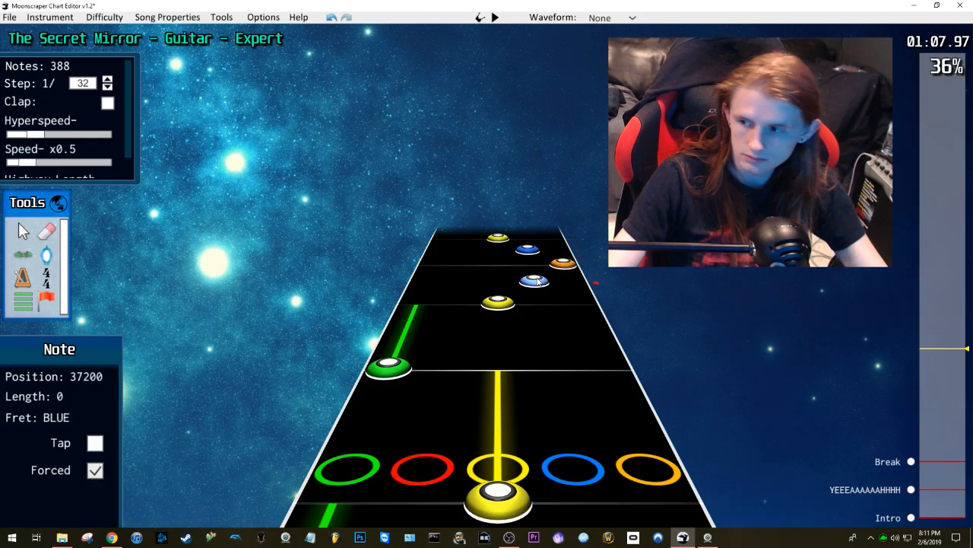
pyautogui.scroll(-2, 538, 281)
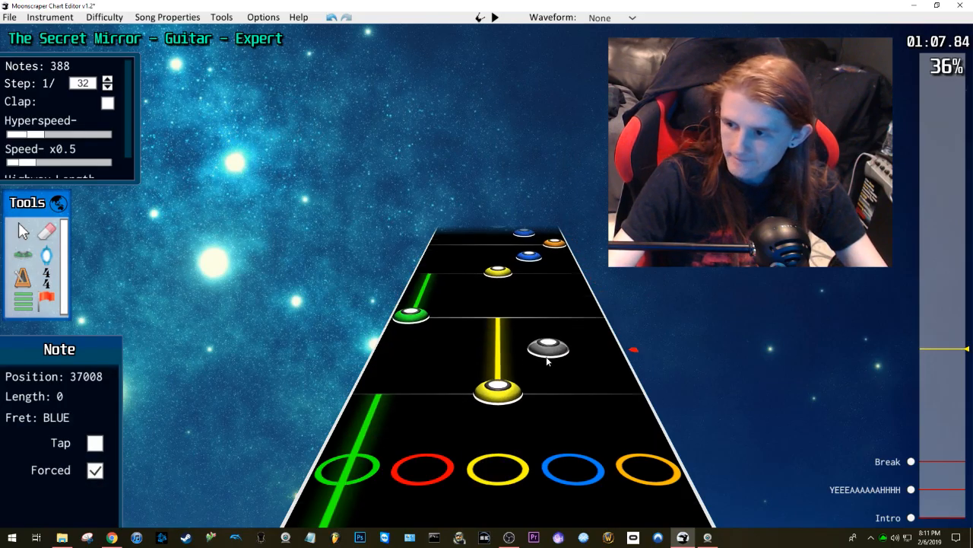
pyautogui.press('0')
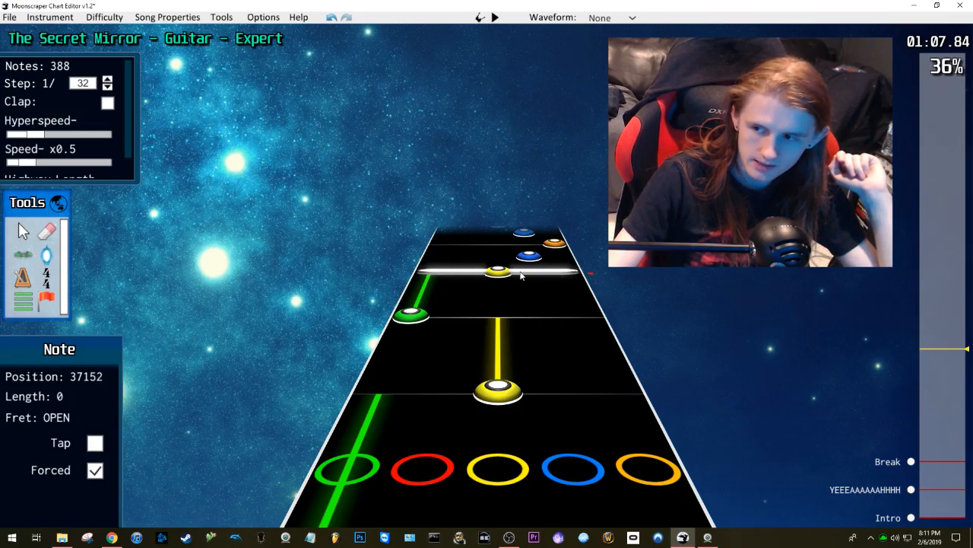
pyautogui.press('0')
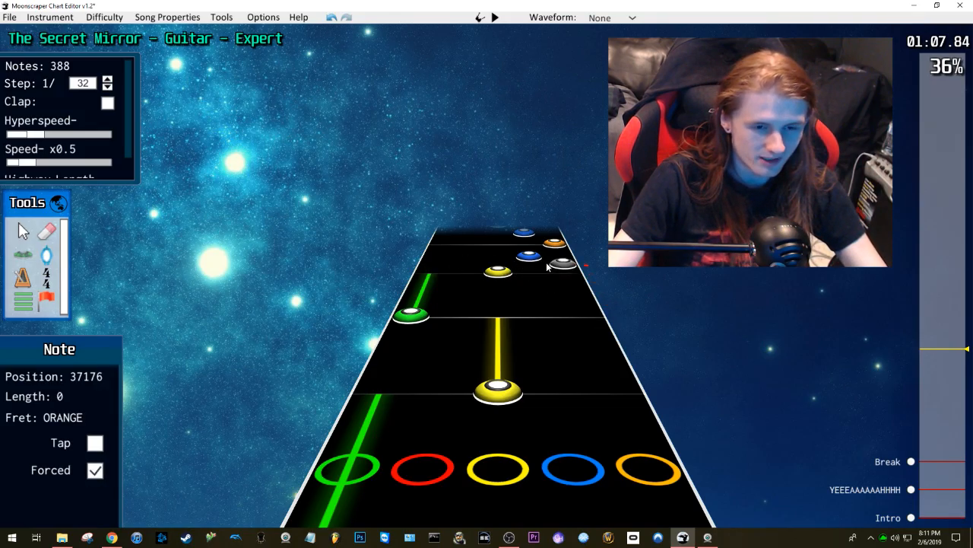
pyautogui.scroll(6, 515, 269)
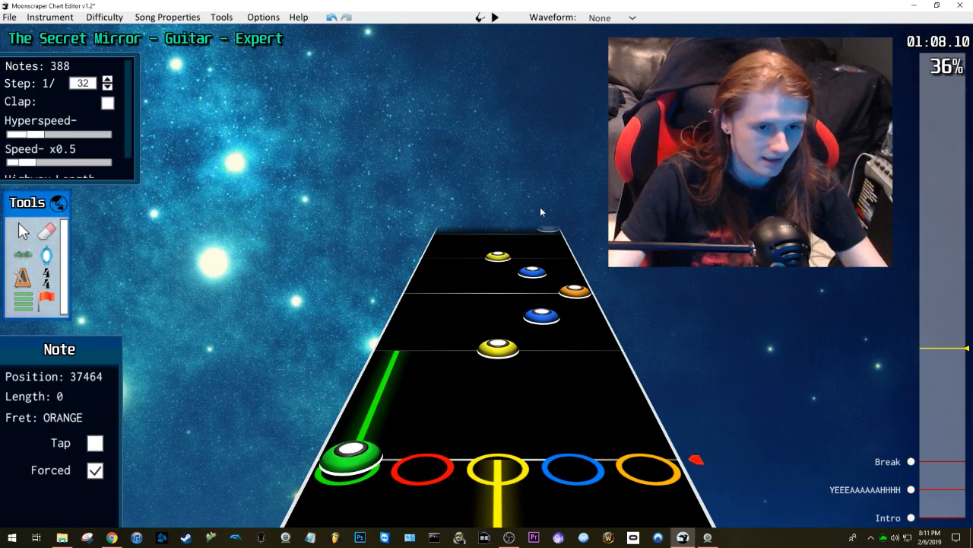
# Step: Review the newly added notes around 01:07.6 to 01:08.3 and play the chart at half speed on to about 01:16.5
pyautogui.scroll(-18, 489, 269)
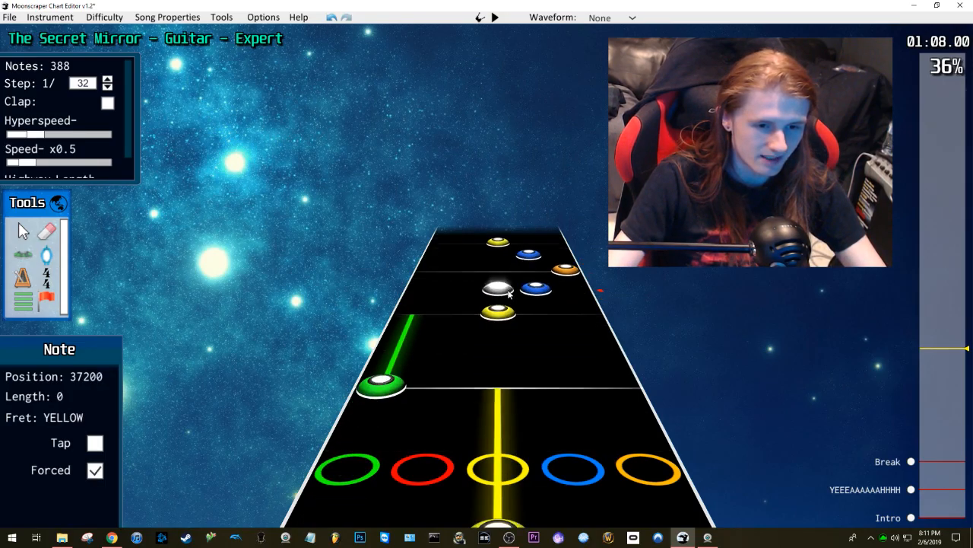
pyautogui.scroll(5, 509, 295)
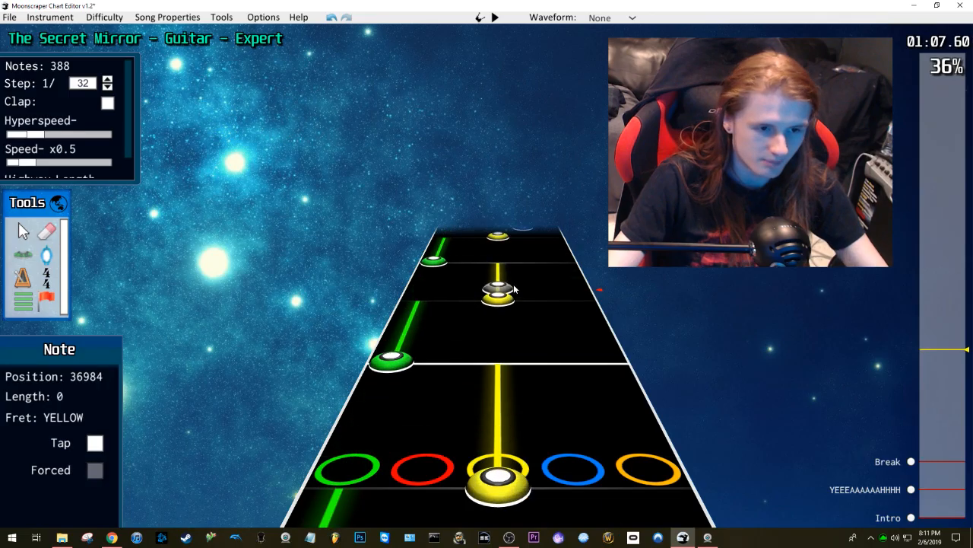
pyautogui.scroll(3, 510, 292)
pyautogui.scroll(18, 508, 293)
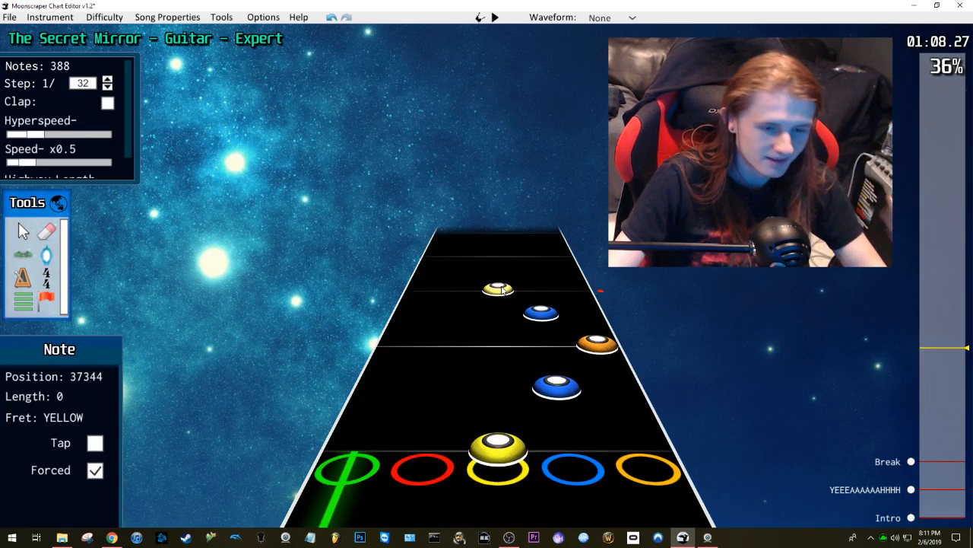
pyautogui.scroll(-13, 499, 308)
pyautogui.press('space')
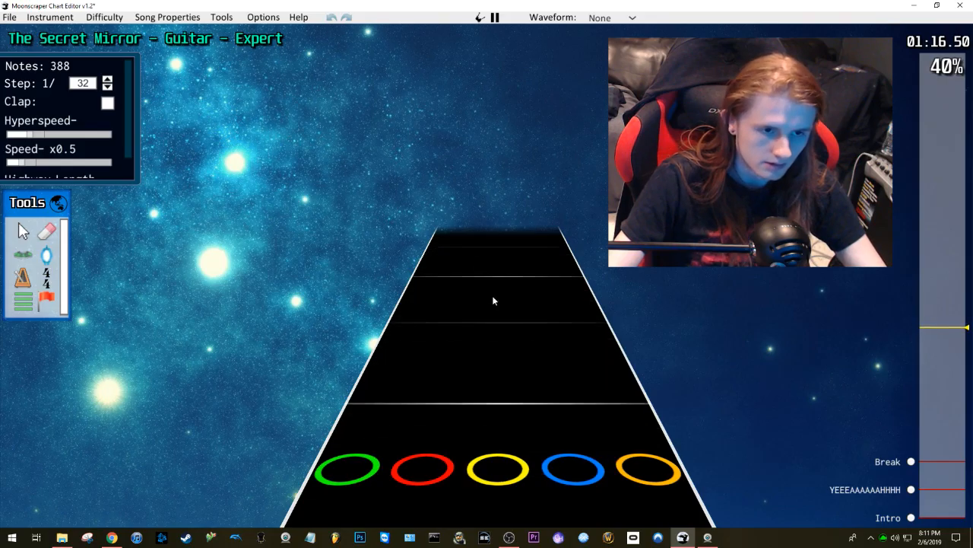
pyautogui.press('space')
# Step: Return to the song's start, set the speed to x1, raise the hyperspeed and playtest the chart to about 01:09.9
pyautogui.moveTo(925, 335)
pyautogui.mouseDown()
pyautogui.moveTo(935, 355)
pyautogui.moveTo(936, 528)
pyautogui.mouseUp()
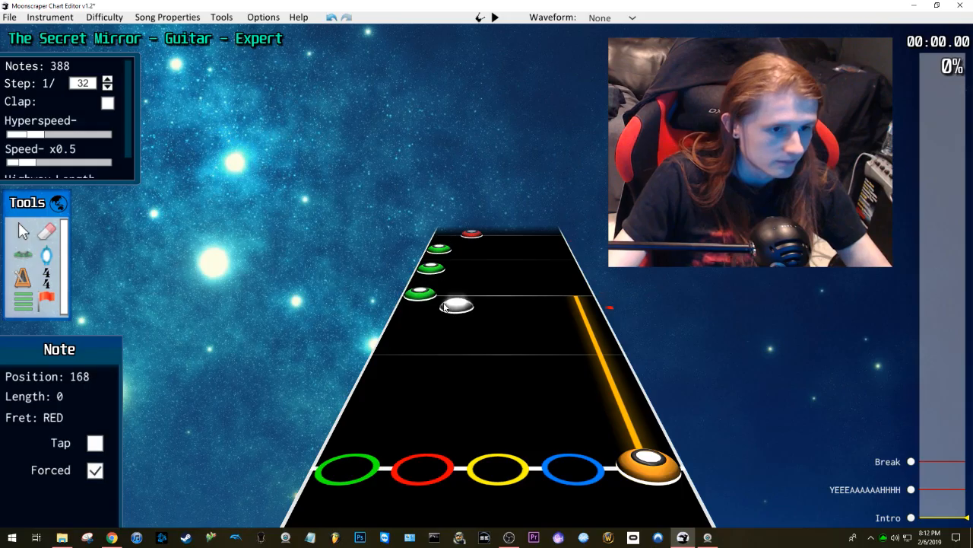
pyautogui.press('Delete')
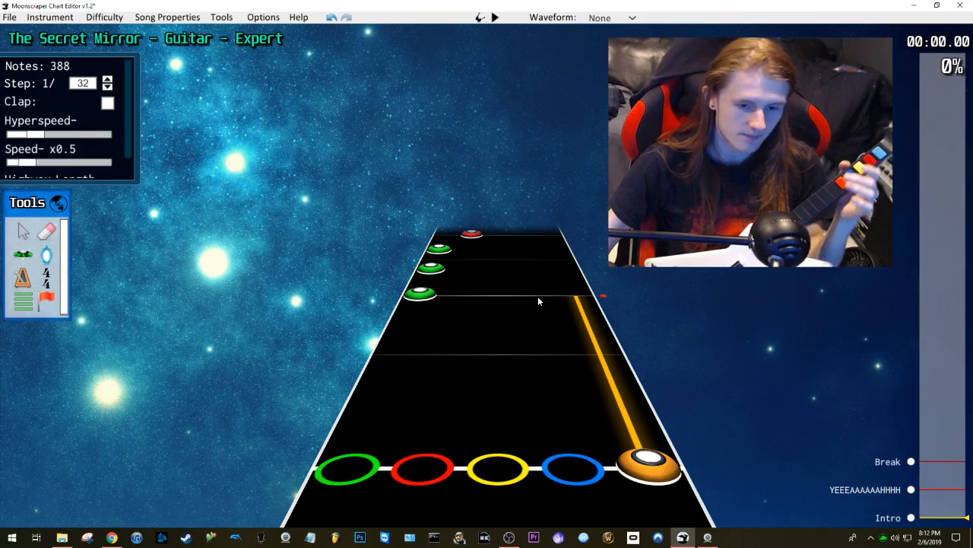
pyautogui.moveTo(36, 165); pyautogui.dragTo(80, 135)
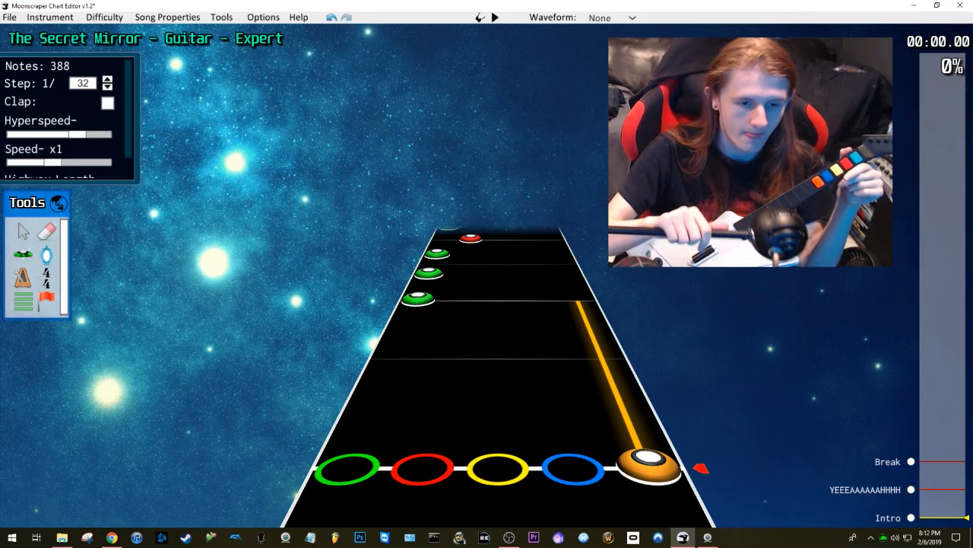
pyautogui.press('space')
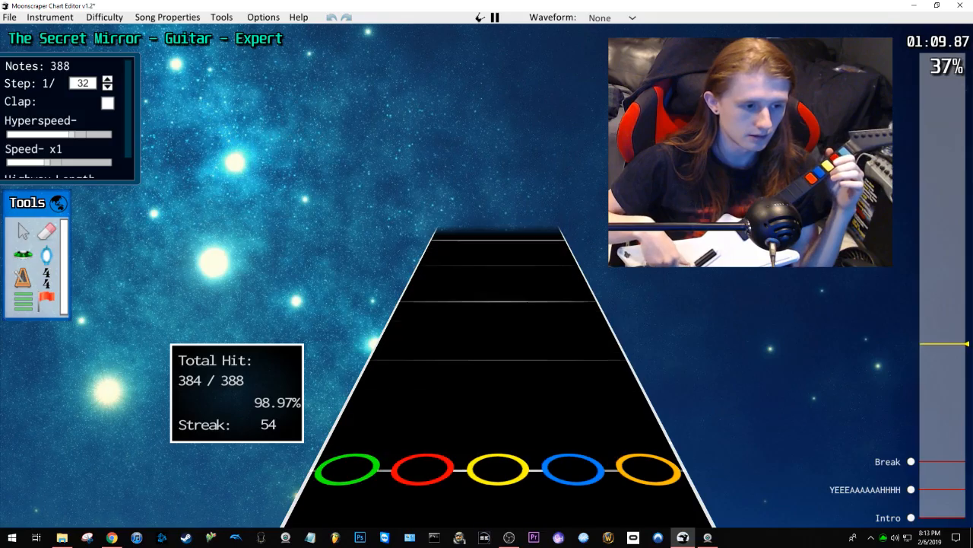
pyautogui.press('space')
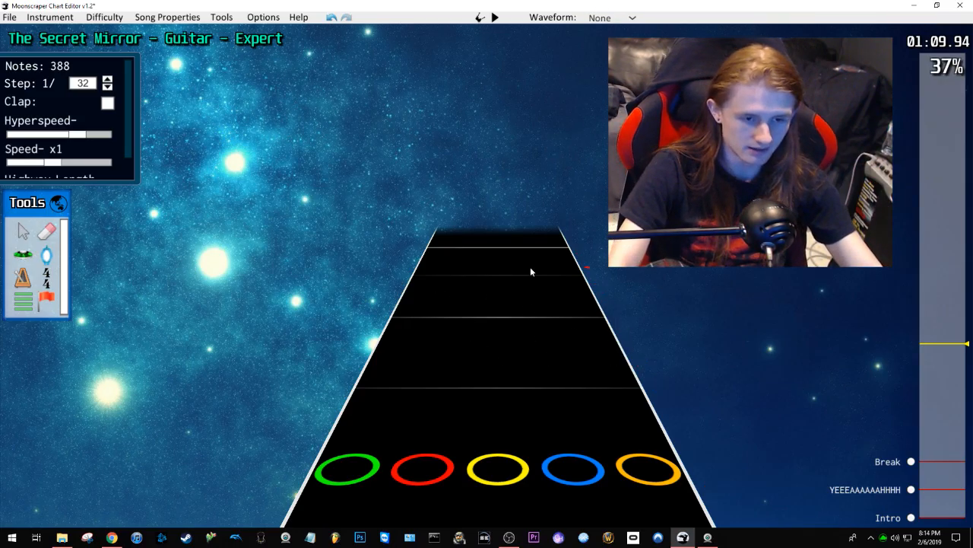
# Step: Go back to about 01:04.1 and play the chart at full speed to about 01:07
pyautogui.scroll(4, 463, 312)
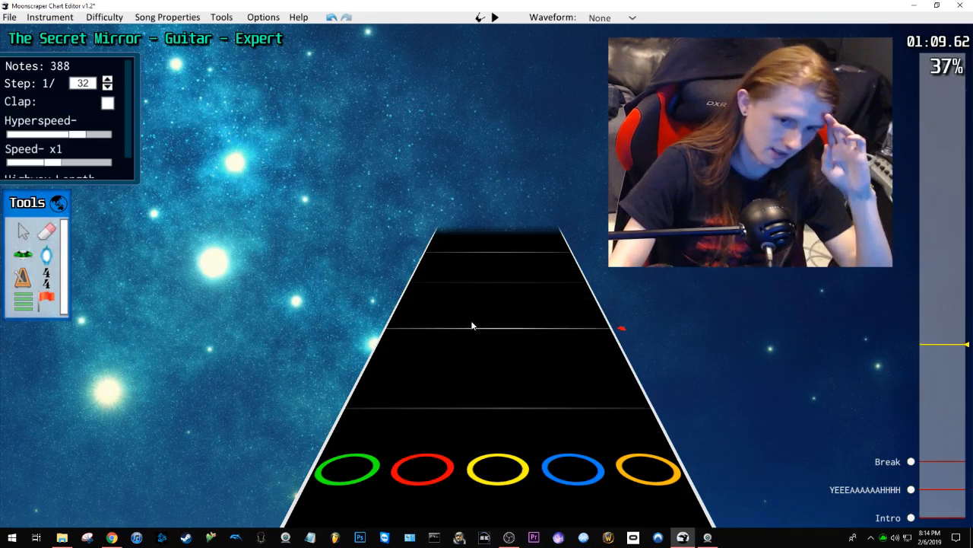
pyautogui.scroll(4, 472, 320)
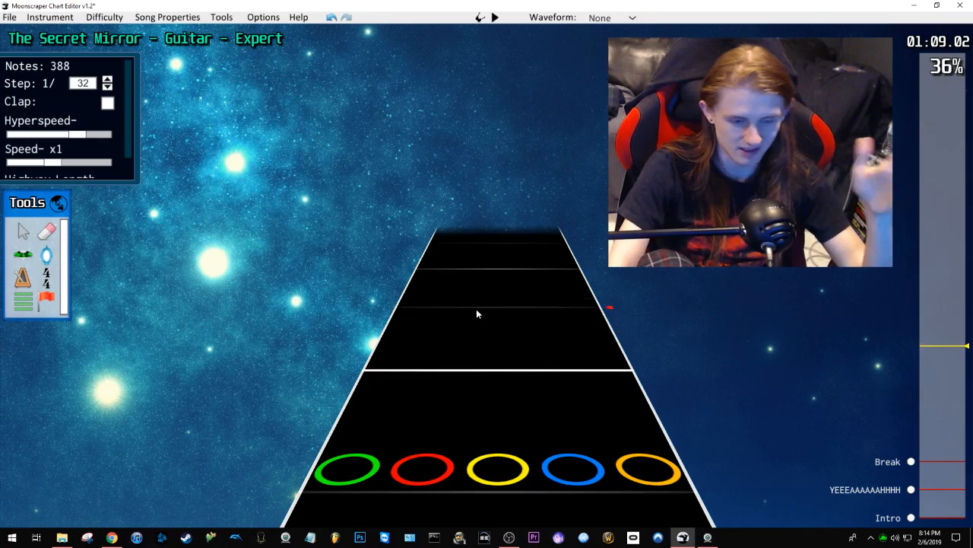
pyautogui.moveTo(943, 349); pyautogui.dragTo(940, 357)
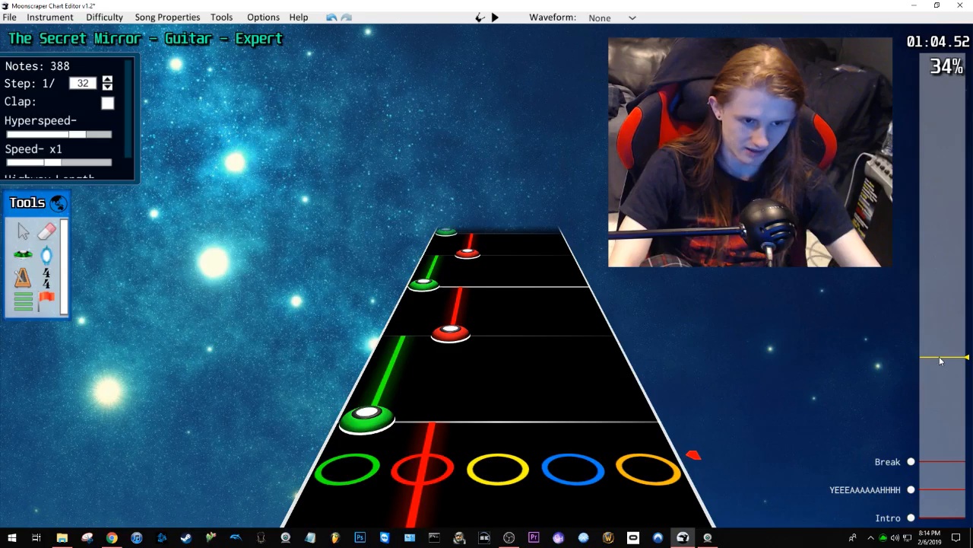
pyautogui.scroll(4, 489, 352)
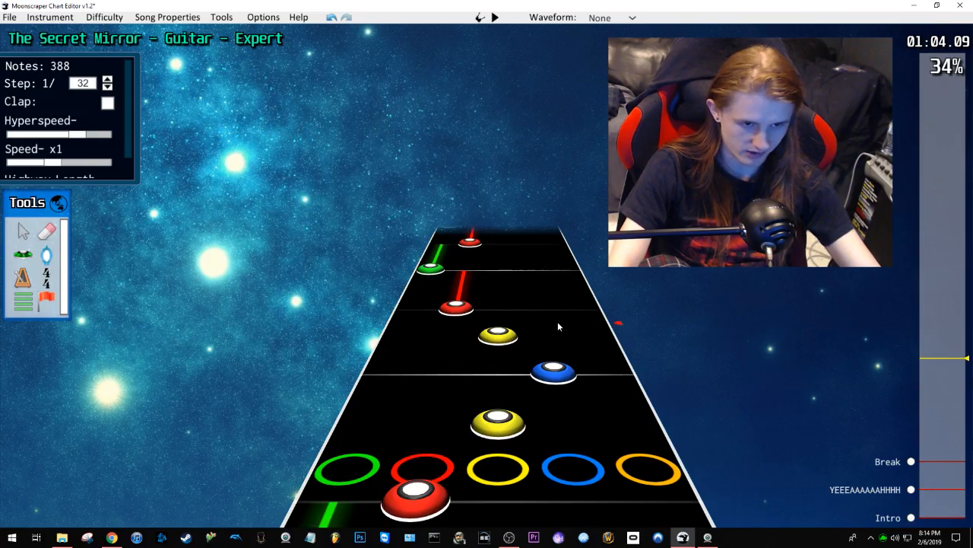
pyautogui.press('space')
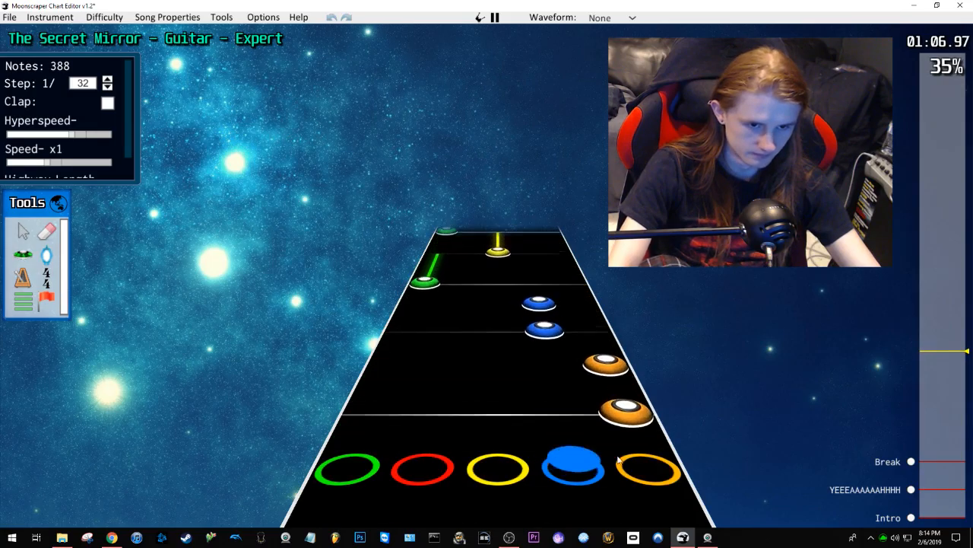
pyautogui.press('space')
# Step: Replay the short passage with the green, blue and orange note pairs around 01:06.6
pyautogui.scroll(10, 509, 429)
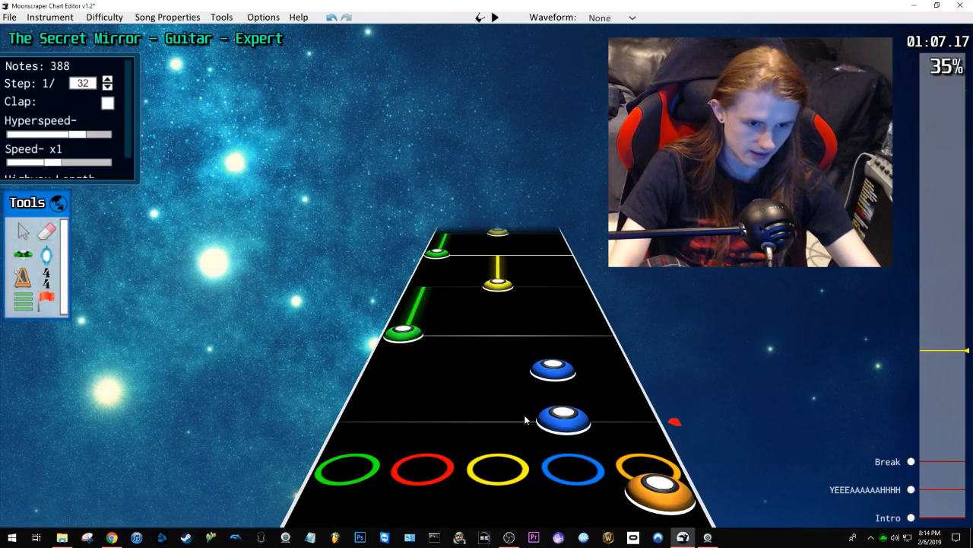
pyautogui.press('space')
pyautogui.press('space')
pyautogui.press('space')
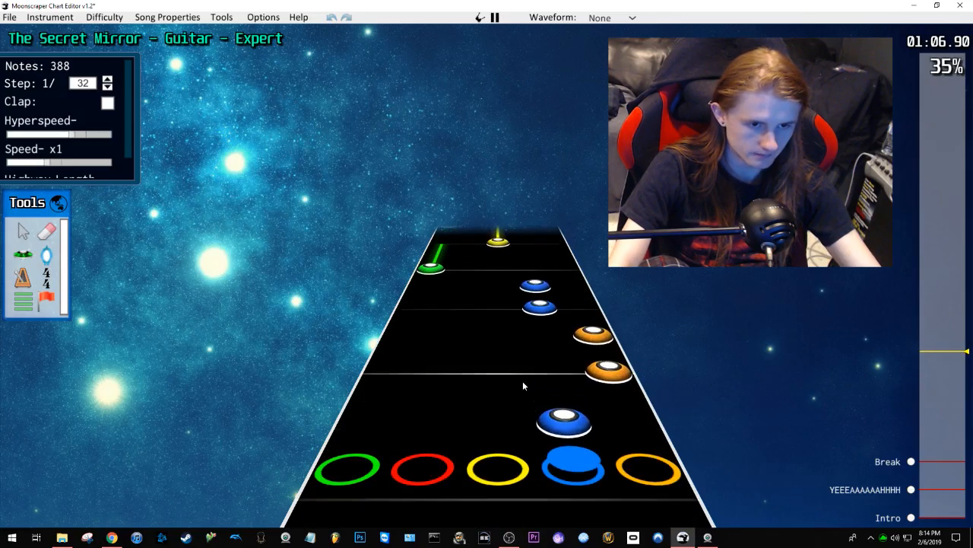
pyautogui.press('space')
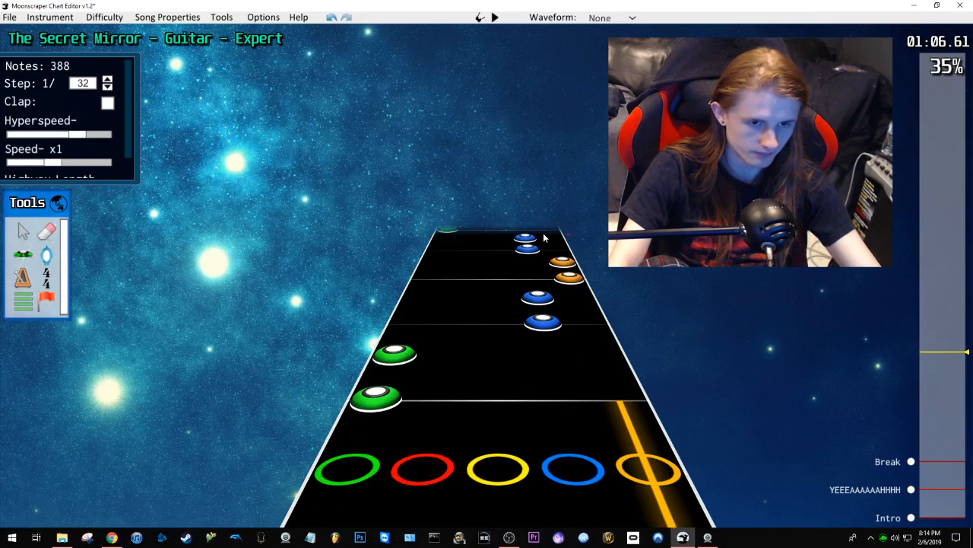
# Step: Move the green pair after 01:06.6 to the blue fret and both blue pairs around the orange pair to the green fret
pyautogui.moveTo(443, 331); pyautogui.dragTo(348, 435)
pyautogui.moveTo(375, 397); pyautogui.dragTo(558, 397)
pyautogui.click(558, 335)
pyautogui.moveTo(542, 281); pyautogui.dragTo(525, 329)
pyautogui.moveTo(534, 234); pyautogui.dragTo(407, 326)
pyautogui.click(487, 357)
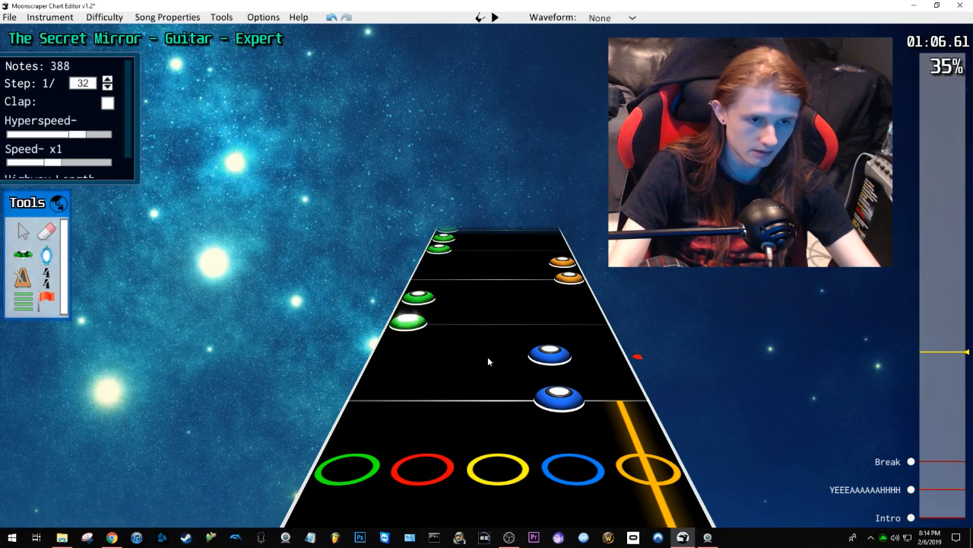
# Step: Play the revised note pairs and the following sustained notes to about 01:09.3
pyautogui.scroll(-4, 484, 370)
pyautogui.press('space')
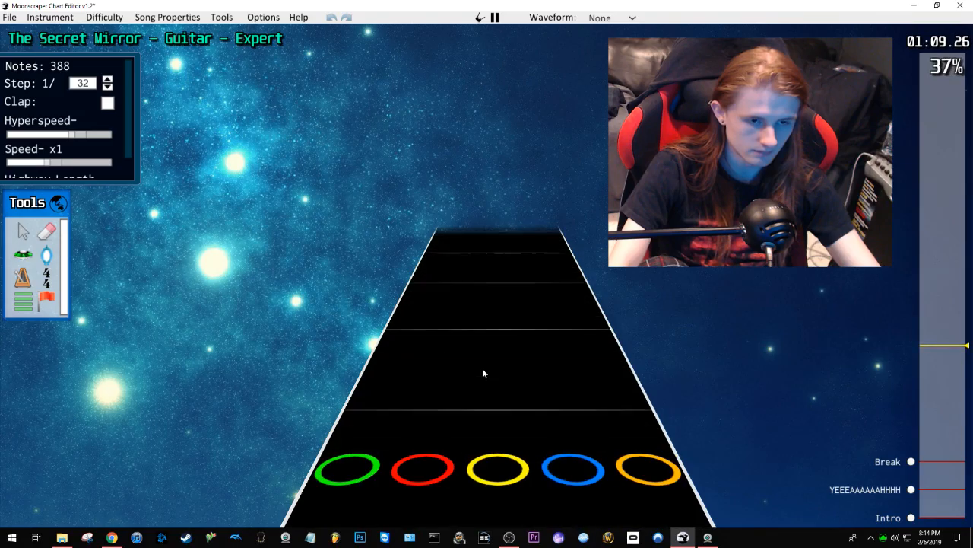
pyautogui.press('space')
pyautogui.scroll(5, 513, 361)
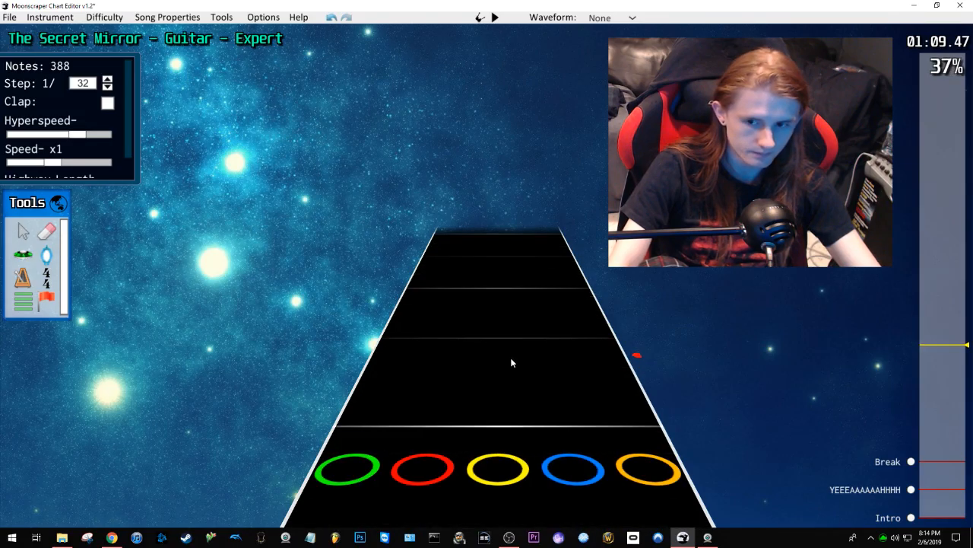
pyautogui.scroll(4, 566, 345)
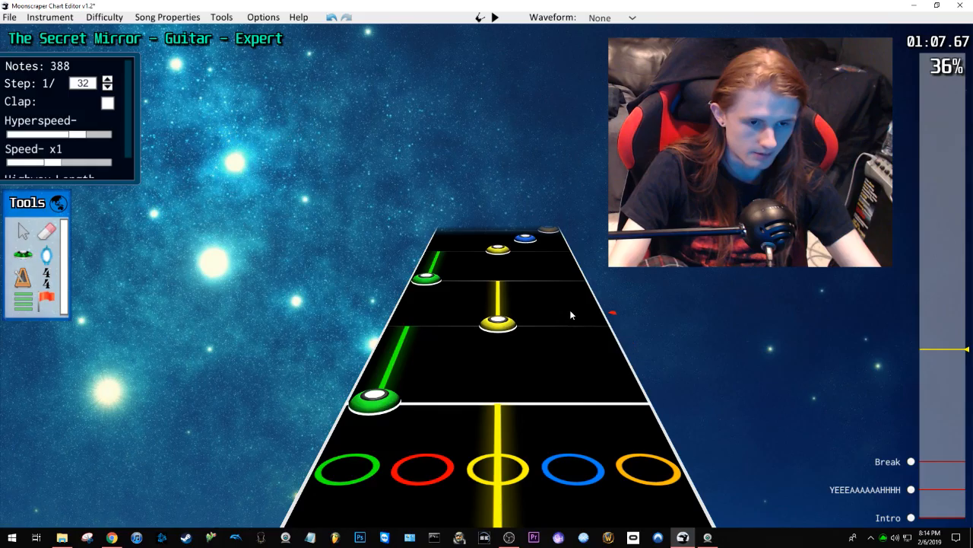
# Step: Replay the closing notes to about 01:08.7 and extend the last yellow note into a sustain reaching the next beat line
pyautogui.moveTo(569, 251); pyautogui.dragTo(606, 367)
pyautogui.click(553, 384)
pyautogui.scroll(-1, 553, 383)
pyautogui.press('space')
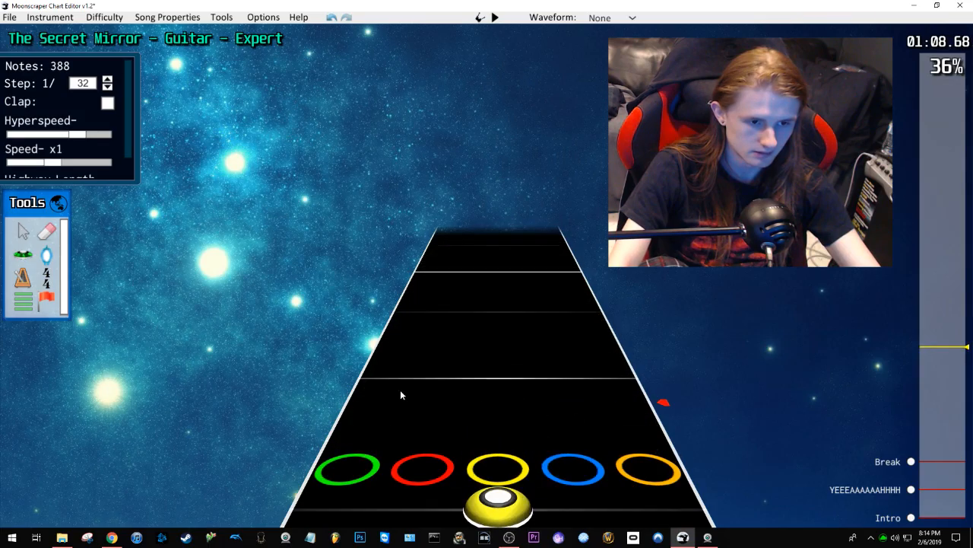
pyautogui.press('space')
pyautogui.moveTo(502, 336); pyautogui.dragTo(498, 303)
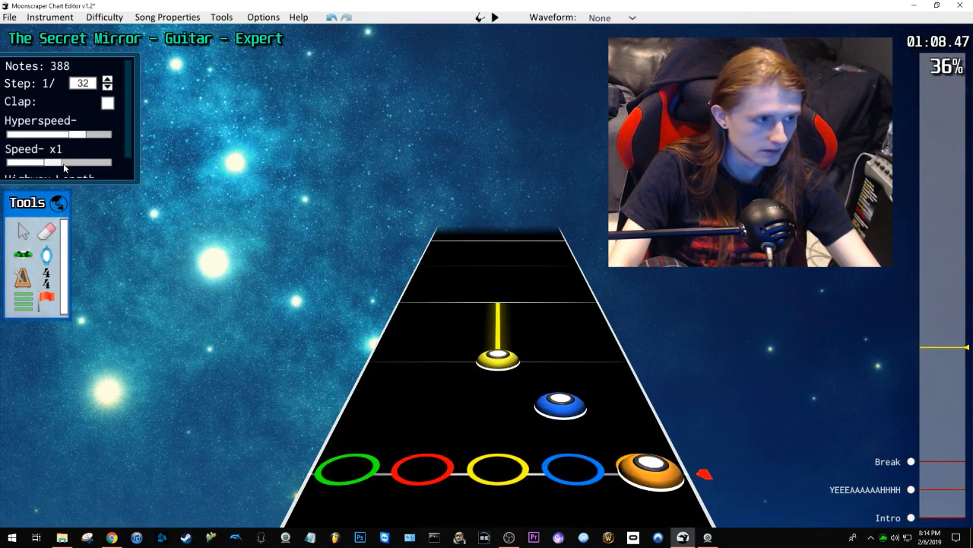
# Step: Set the playback speed to x0.5, lower the hyperspeed and jump back to the start of the YEEEAAAAAAHHHH section
pyautogui.moveTo(52, 163); pyautogui.dragTo(26, 166)
pyautogui.moveTo(78, 136); pyautogui.dragTo(40, 147)
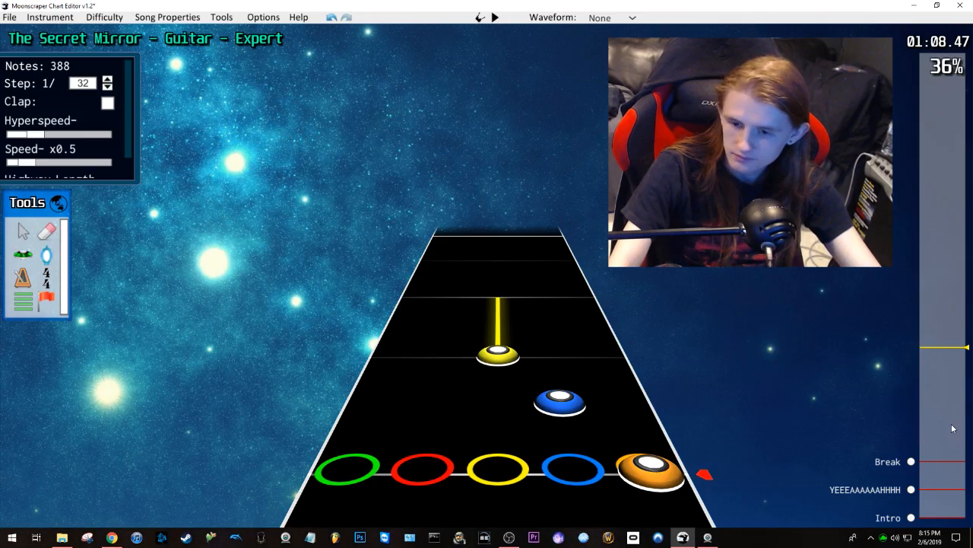
pyautogui.click(937, 472)
pyautogui.moveTo(938, 473); pyautogui.dragTo(933, 492)
# Step: Examine the tap notes of the YEEEAAAAAAHHHH section from about 00:11.3 to 00:18.5, starting with the orange note at position 6144
pyautogui.scroll(2, 565, 371)
pyautogui.scroll(5, 563, 372)
pyautogui.click(595, 341)
pyautogui.scroll(4, 475, 345)
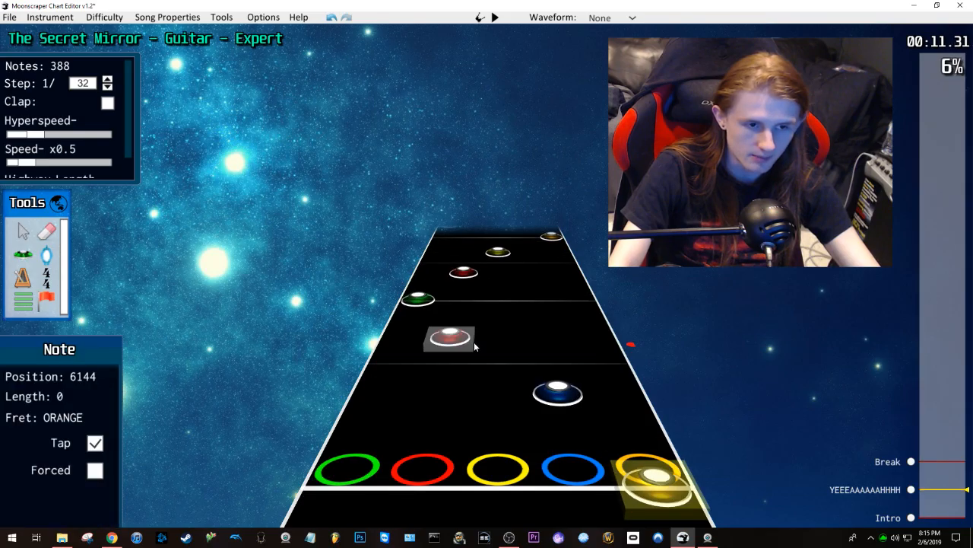
pyautogui.scroll(8, 490, 359)
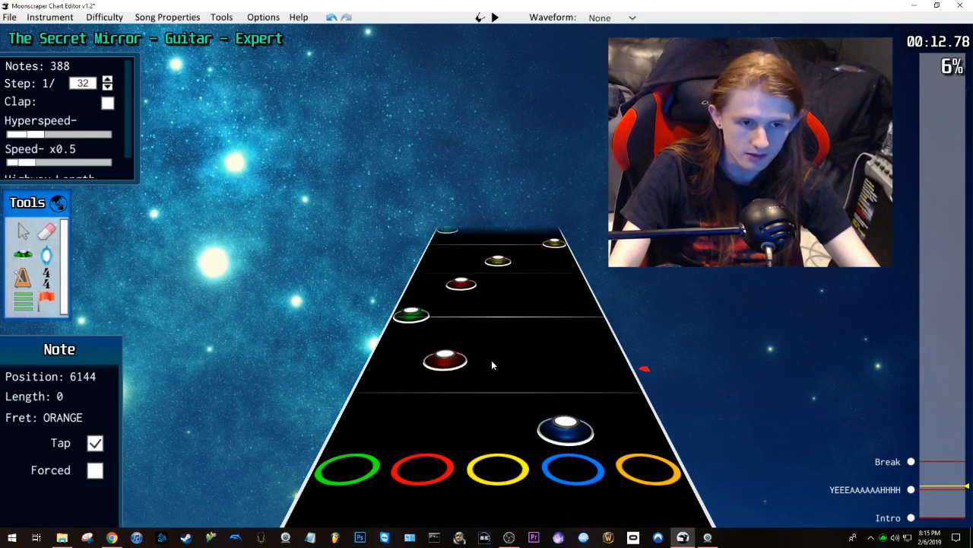
pyautogui.scroll(8, 504, 337)
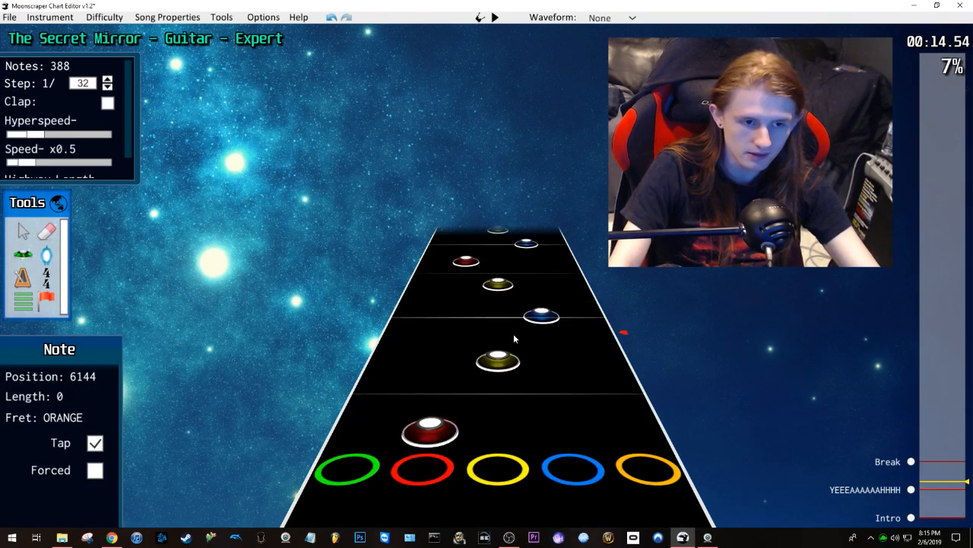
pyautogui.scroll(8, 513, 339)
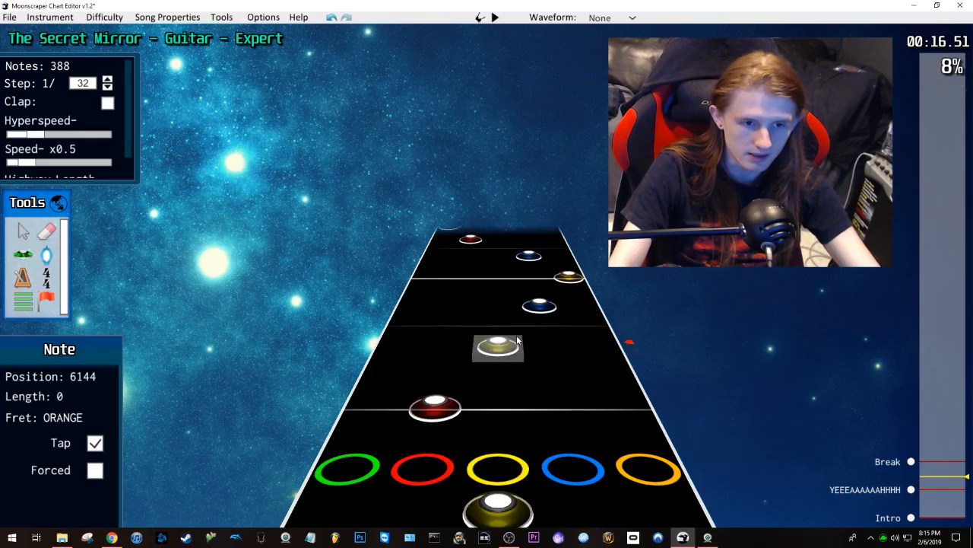
pyautogui.scroll(8, 516, 340)
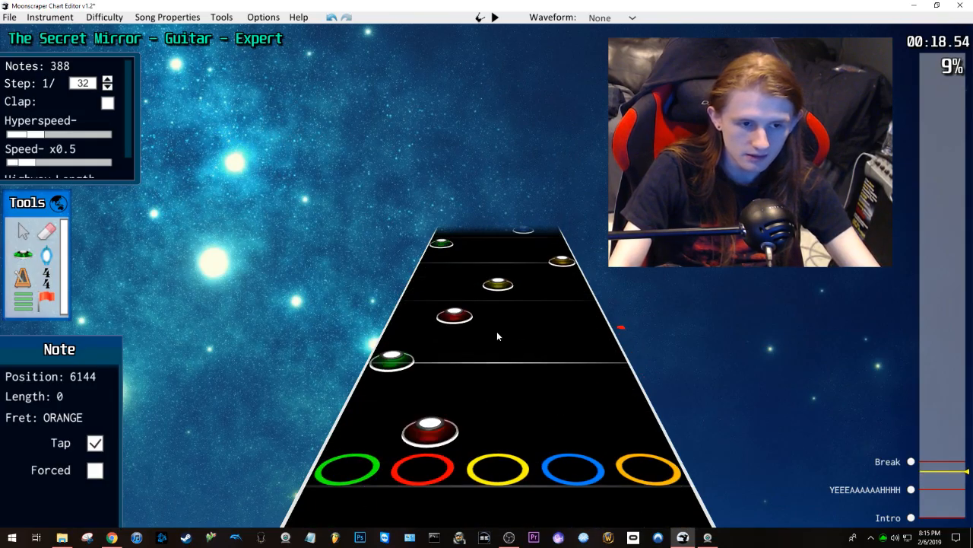
# Step: Select all notes between the YEEEAAAAAAHHHH and Break sections and flag them as HOPO
pyautogui.scroll(8, 498, 333)
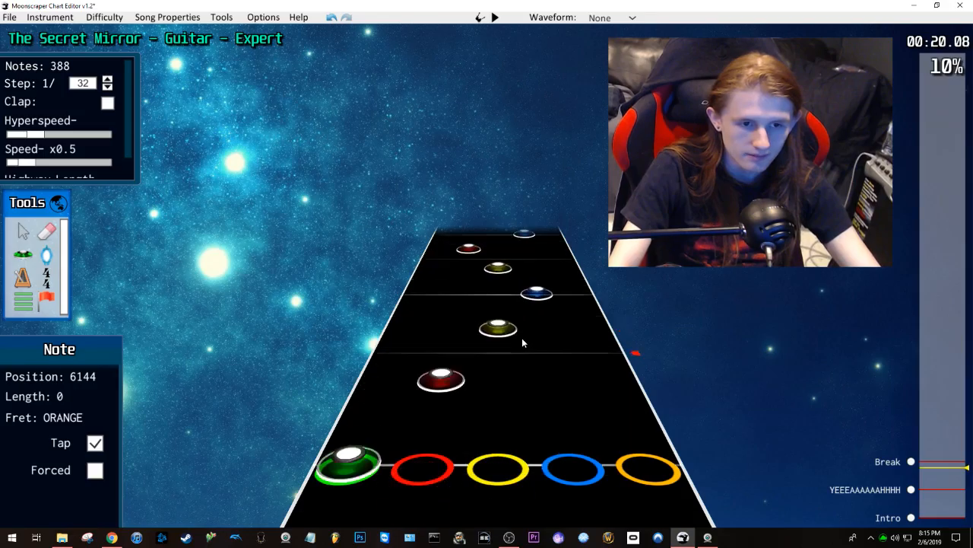
pyautogui.scroll(8, 523, 338)
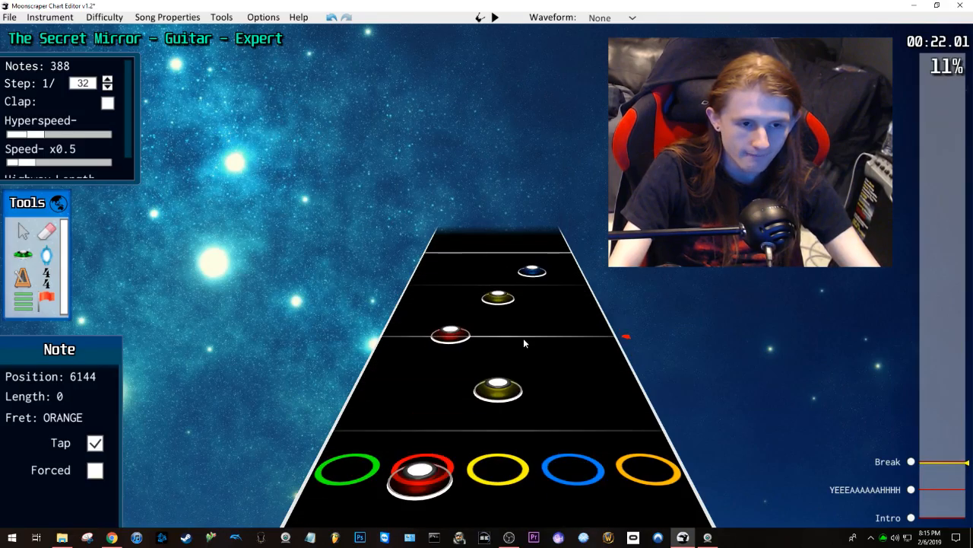
pyautogui.hotkey('ctrl', 'a')
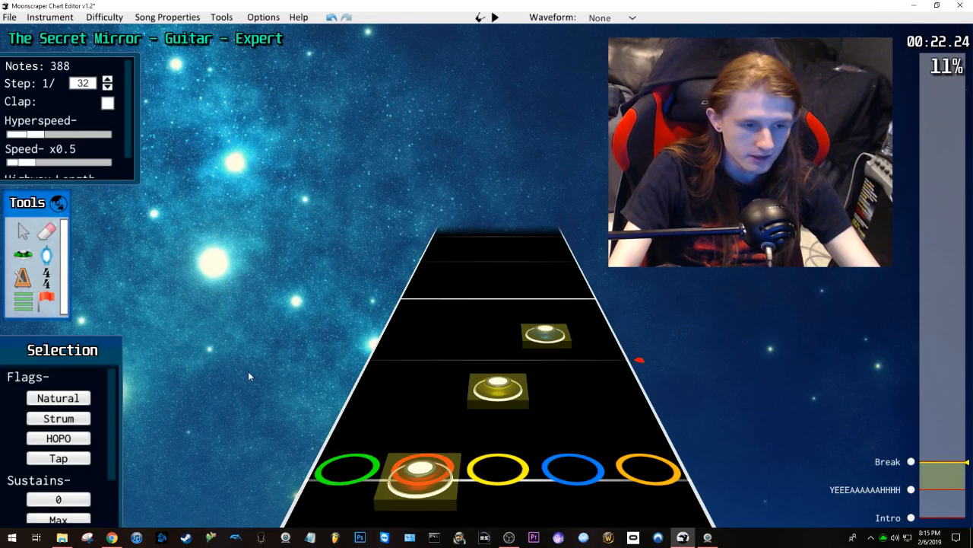
pyautogui.click(75, 441)
pyautogui.click(388, 358)
pyautogui.click(545, 337)
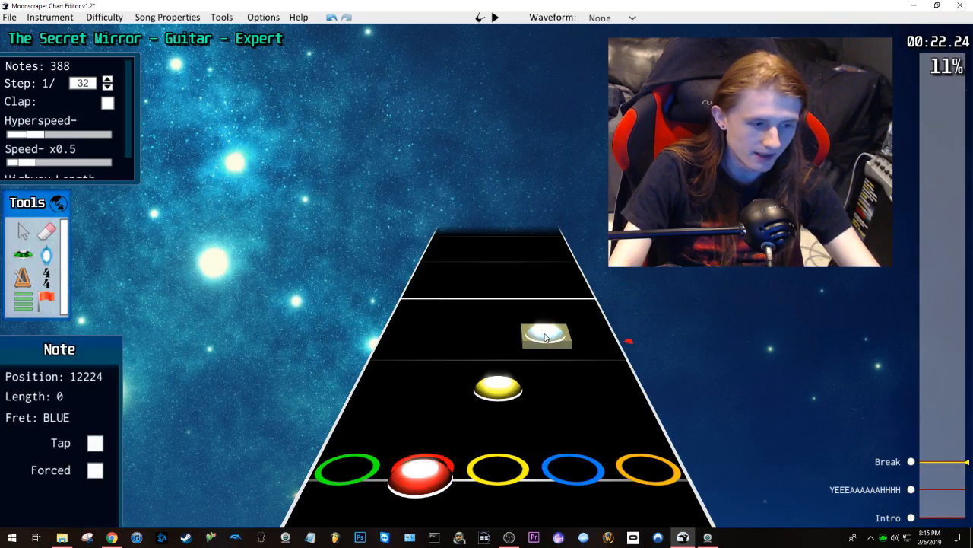
pyautogui.click(450, 314)
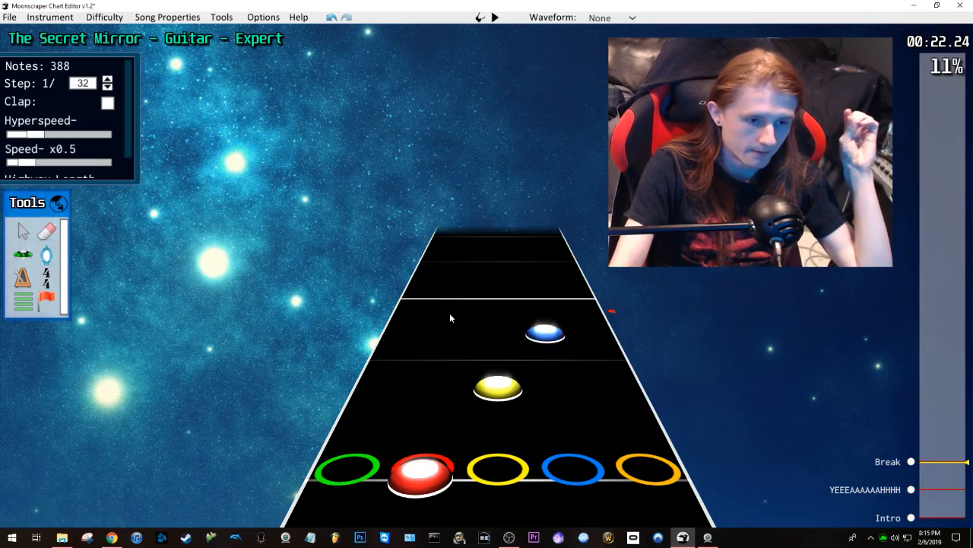
# Step: Review the notes leading into the Break section and locate the charted guitar passage at about 00:53
pyautogui.scroll(-3, 494, 346)
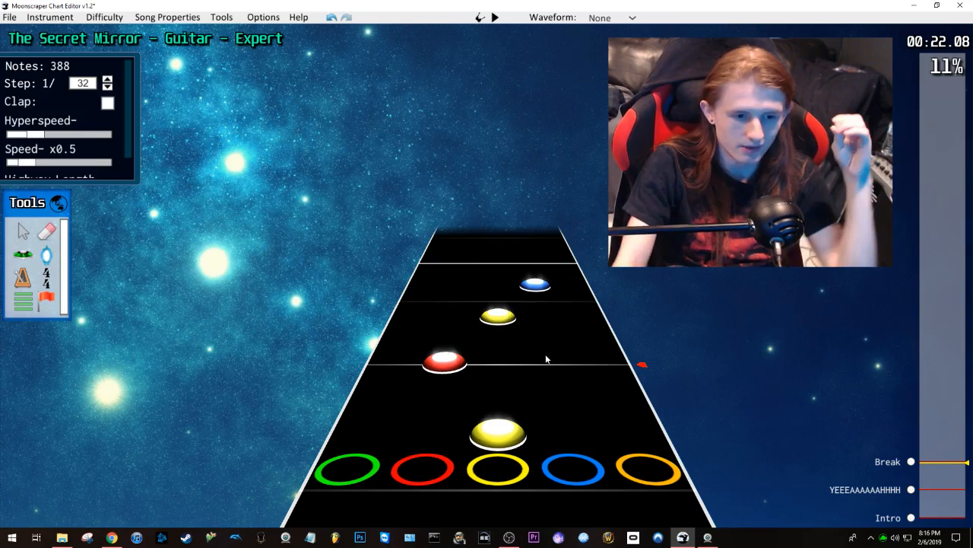
pyautogui.scroll(-2, 562, 323)
pyautogui.scroll(-2, 561, 329)
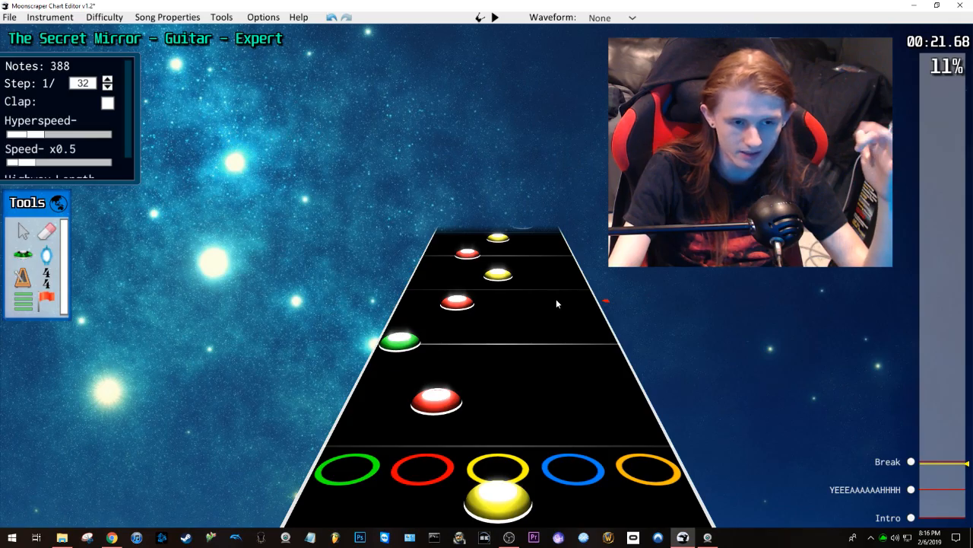
pyautogui.press('space')
pyautogui.click(931, 419)
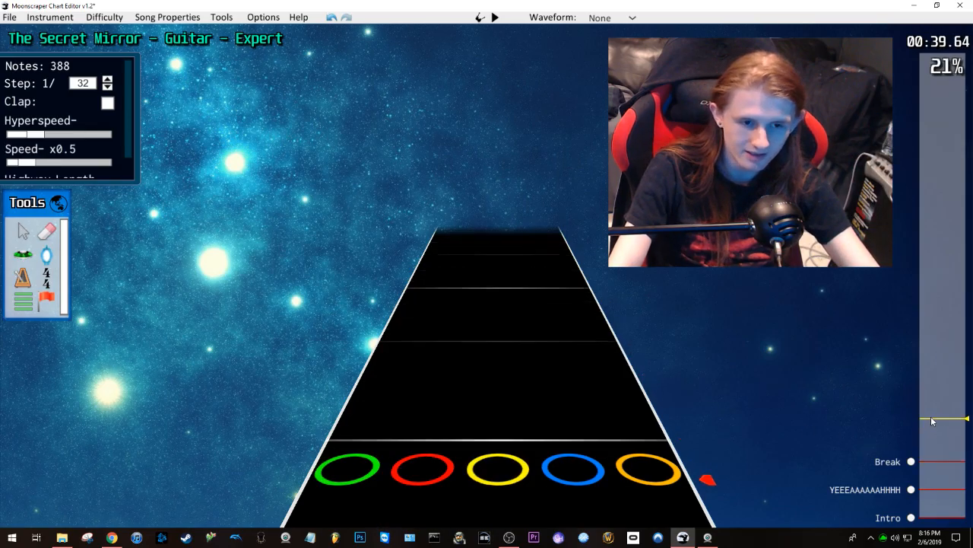
pyautogui.click(930, 392)
pyautogui.moveTo(929, 387); pyautogui.dragTo(929, 385)
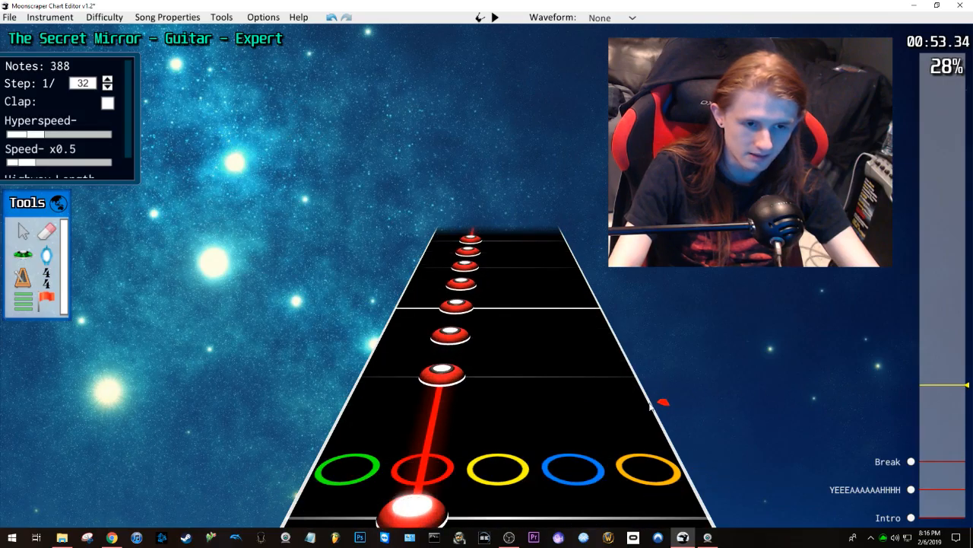
# Step: Play back the charted guitar passage between about 01:02 and 01:06, replaying its sustained note patterns
pyautogui.press('space')
pyautogui.moveTo(928, 381); pyautogui.dragTo(933, 378)
pyautogui.press('space')
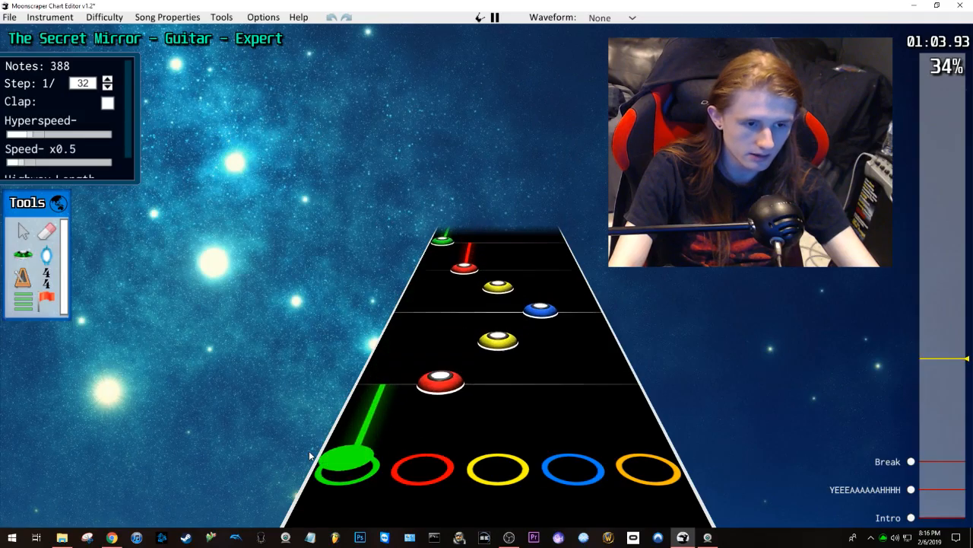
pyautogui.press('space')
pyautogui.scroll(-5, 462, 404)
pyautogui.scroll(-3, 472, 395)
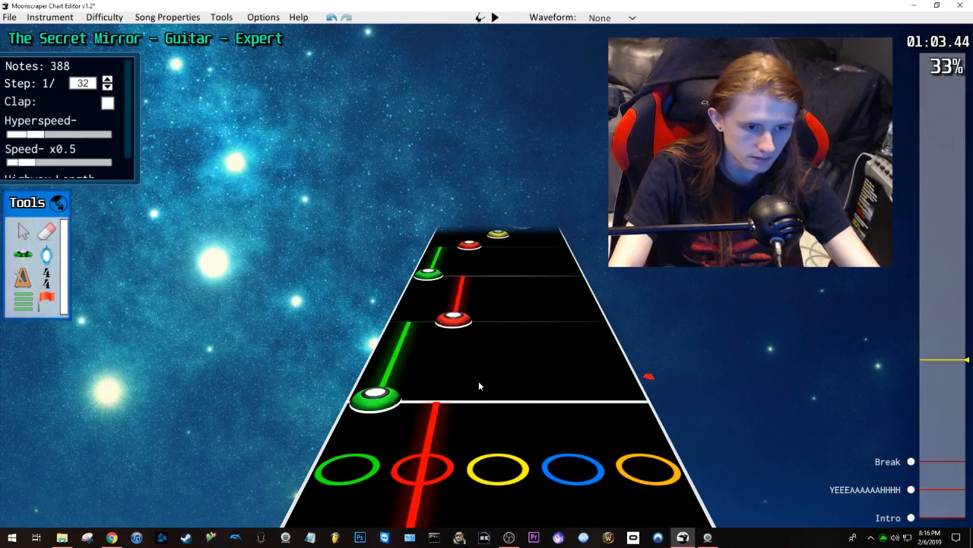
pyautogui.press('space')
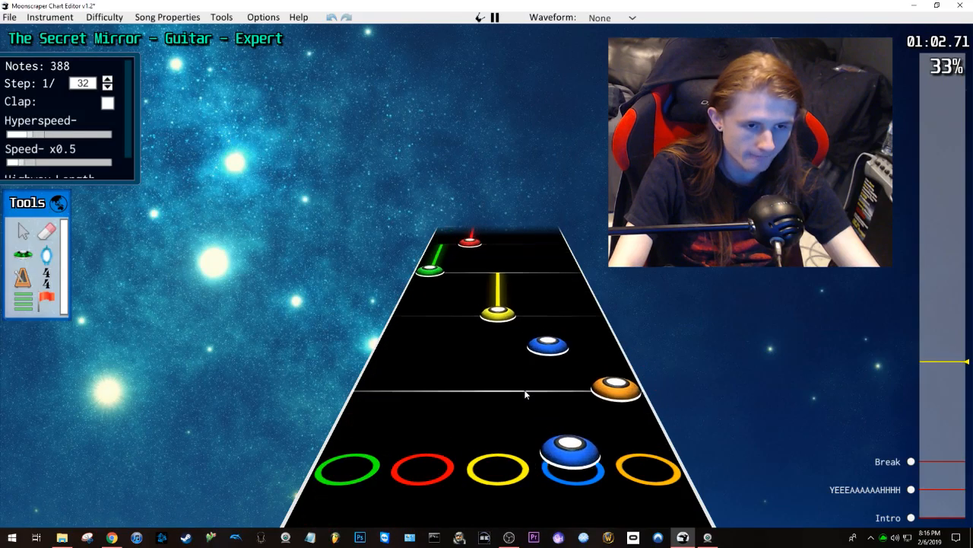
pyautogui.press('space')
pyautogui.moveTo(513, 437); pyautogui.dragTo(547, 289)
pyautogui.press('space')
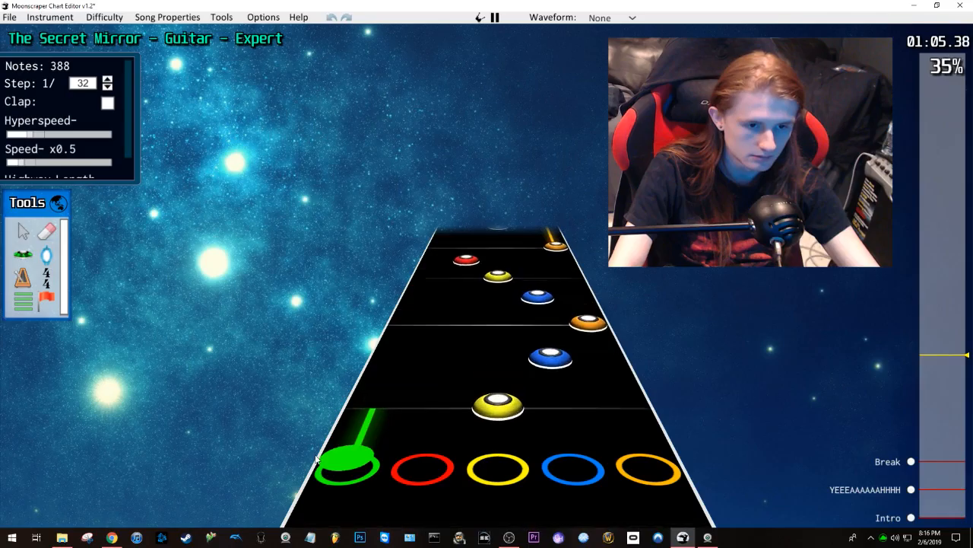
pyautogui.press('space')
pyautogui.scroll(-8, 459, 412)
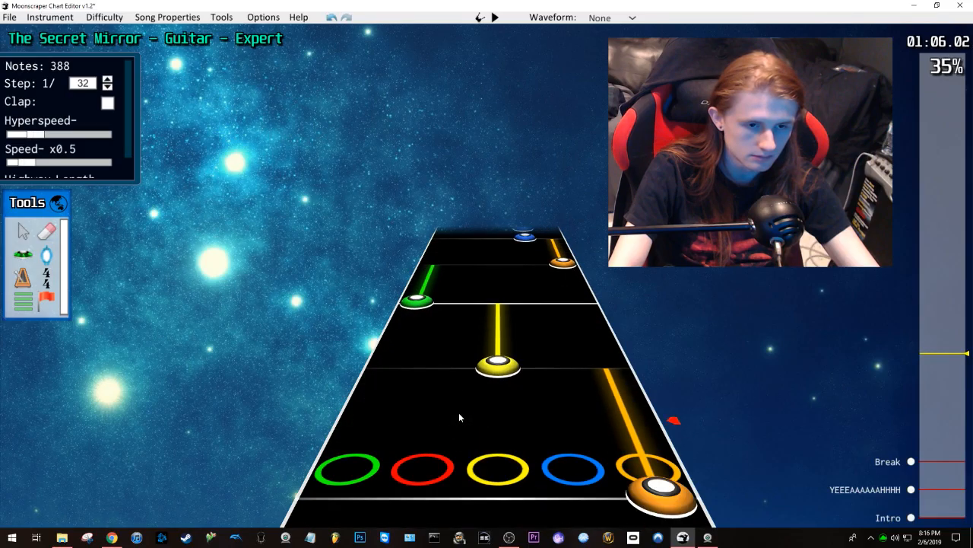
pyautogui.scroll(-2, 480, 356)
# Step: Examine the alternating sustained notes and single-note runs around 01:04, selecting the sustained yellow notes to inspect them
pyautogui.moveTo(535, 250); pyautogui.dragTo(447, 378)
pyautogui.click(495, 364)
pyautogui.scroll(-1, 511, 362)
pyautogui.scroll(-3, 512, 365)
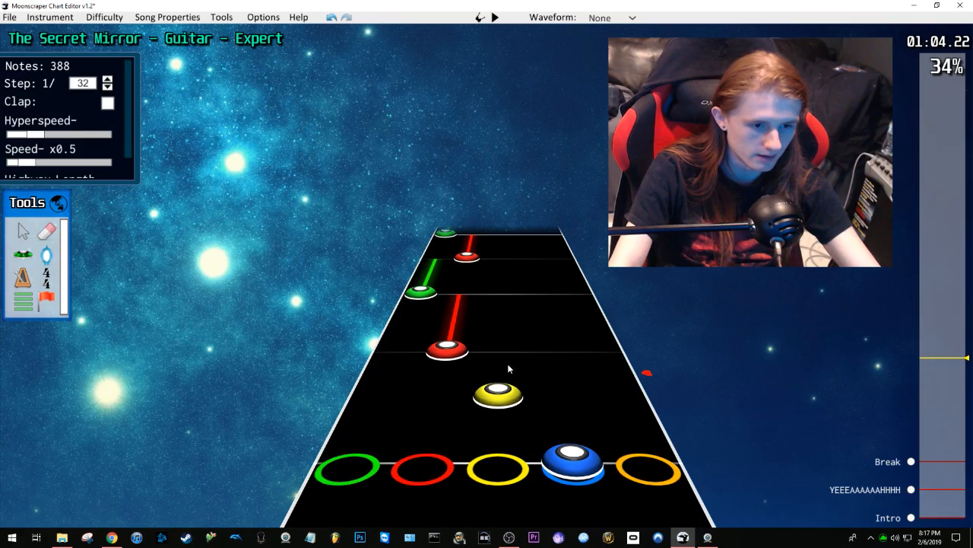
pyautogui.scroll(4, 471, 346)
pyautogui.moveTo(520, 403); pyautogui.dragTo(503, 268)
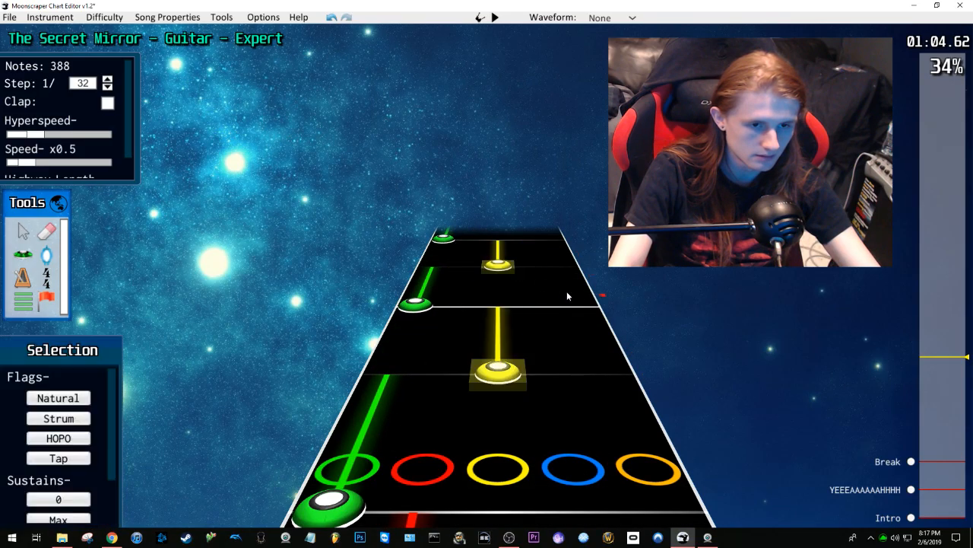
pyautogui.click(562, 292)
pyautogui.scroll(-6, 550, 349)
pyautogui.scroll(-2, 542, 362)
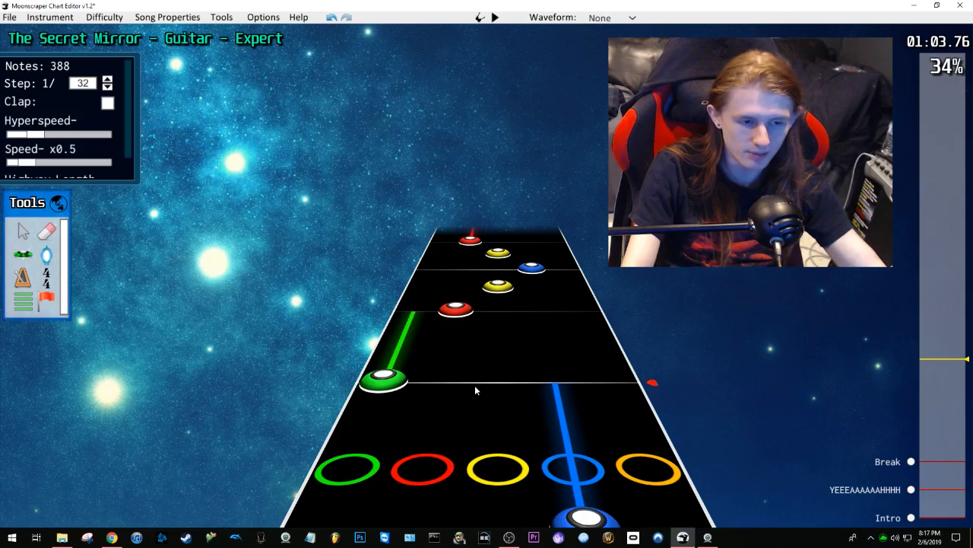
pyautogui.scroll(-5, 504, 401)
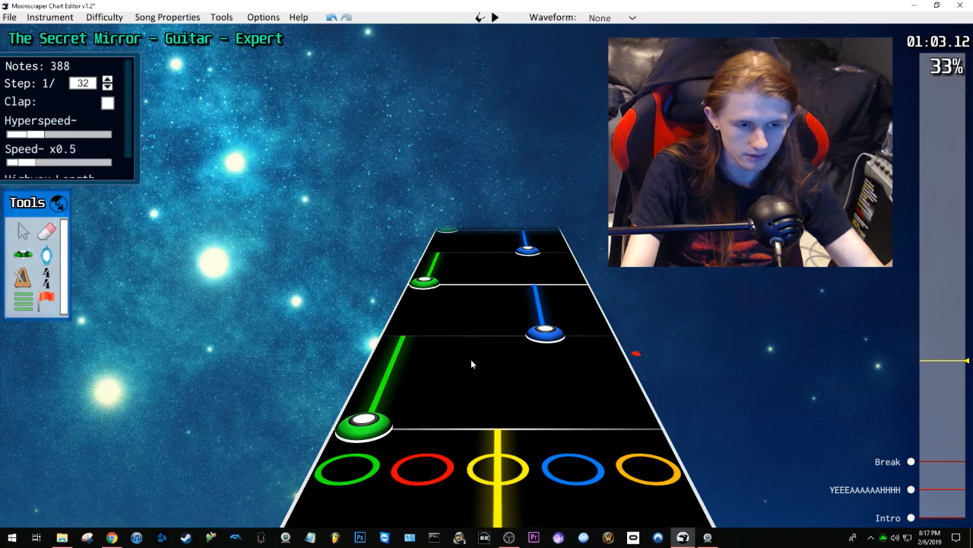
pyautogui.scroll(1, 614, 409)
# Step: Try staggered green, red and yellow notes with overlapping sustains in the empty part at about 01:12
pyautogui.click(953, 340)
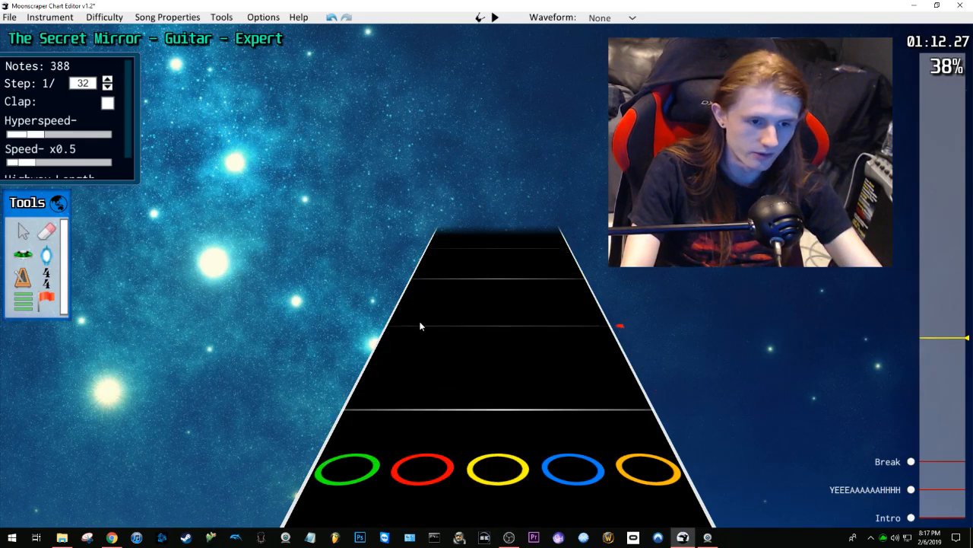
pyautogui.press('3')
pyautogui.click(372, 406)
pyautogui.click(441, 380)
pyautogui.click(518, 359)
pyautogui.moveTo(374, 406); pyautogui.dragTo(435, 305)
pyautogui.moveTo(442, 379); pyautogui.dragTo(458, 302)
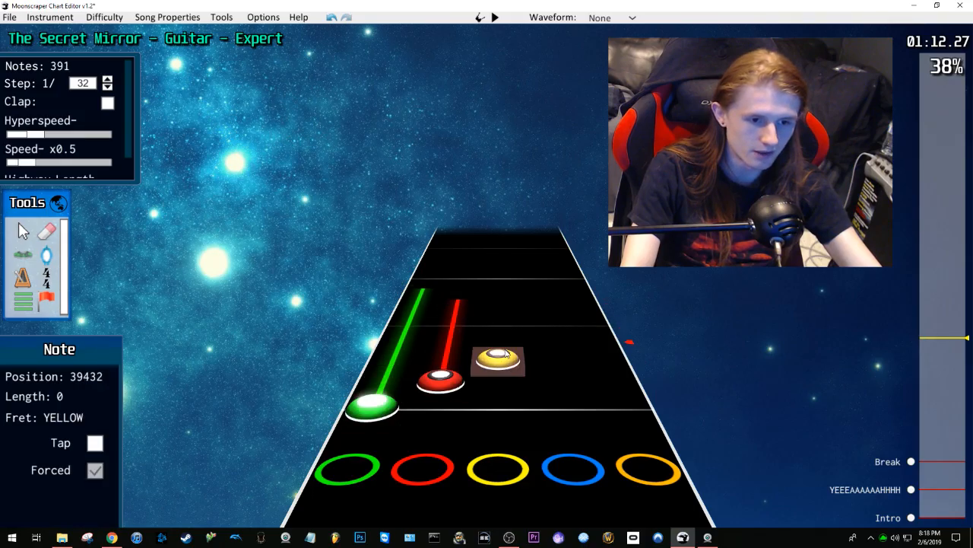
pyautogui.moveTo(506, 353); pyautogui.dragTo(500, 304)
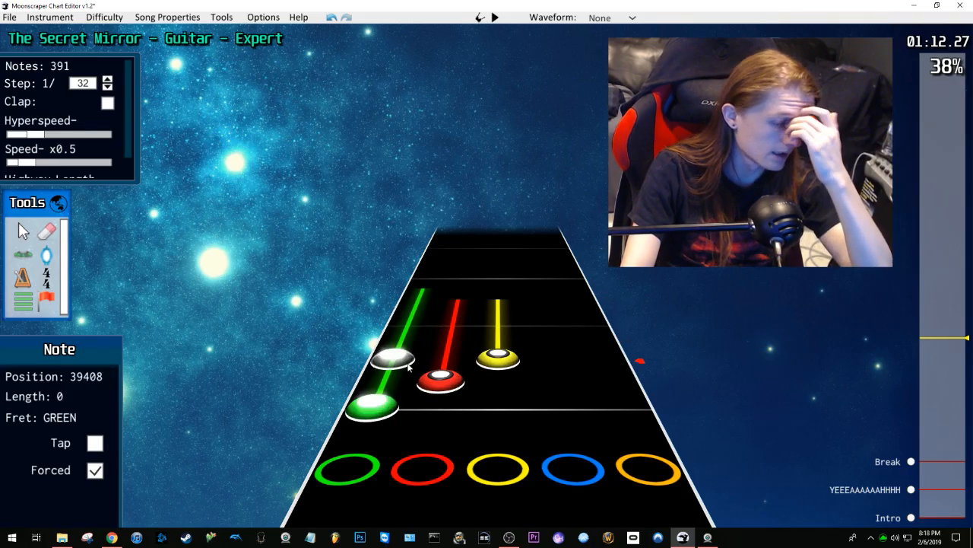
# Step: Remove the yellow note's sustain and undo the trial notes back to a plain green note
pyautogui.rightClick(500, 366)
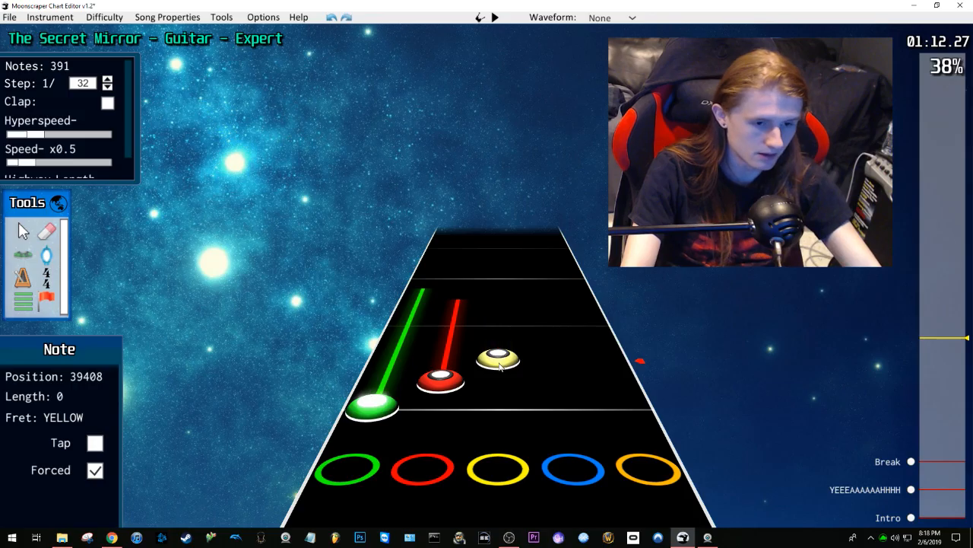
pyautogui.hotkey('ctrl', 'z')
pyautogui.hotkey('ctrl', 'z')
pyautogui.hotkey('ctrl', 'z')
pyautogui.hotkey('ctrl', 'z')
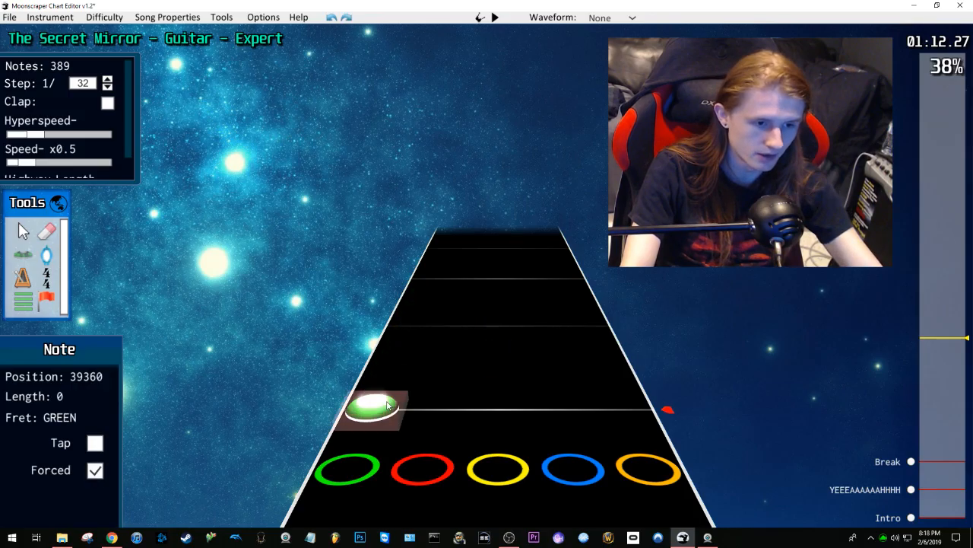
# Step: Try a sustained green note with short yellow, orange and red notes placed during its sustain
pyautogui.moveTo(387, 405); pyautogui.dragTo(433, 281)
pyautogui.click(498, 358)
pyautogui.click(577, 296)
pyautogui.click(444, 312)
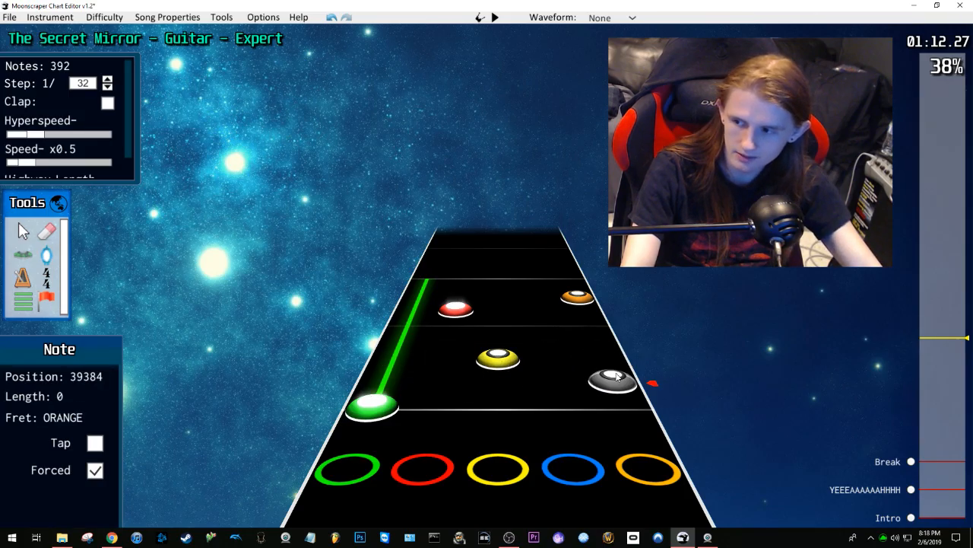
# Step: Undo the short trial notes and the sustained green note
pyautogui.hotkey('ctrl', 'z')
pyautogui.hotkey('ctrl', 'z')
pyautogui.hotkey('ctrl', 'z')
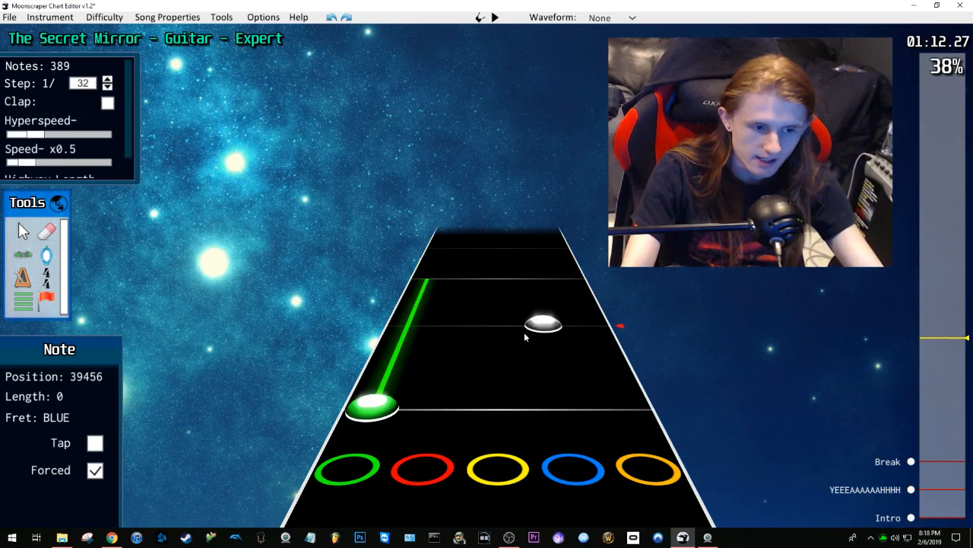
pyautogui.hotkey('ctrl', 'z')
# Step: Return to the end of the charted passage and play back its last notes around 01:08
pyautogui.scroll(-2, 532, 340)
pyautogui.scroll(-5, 538, 347)
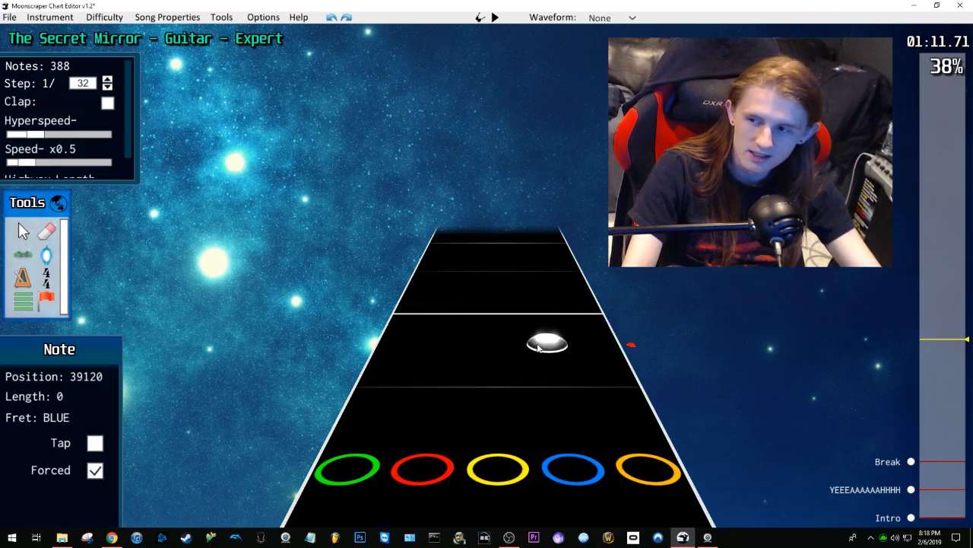
pyautogui.scroll(-4, 539, 348)
pyautogui.scroll(-6, 540, 350)
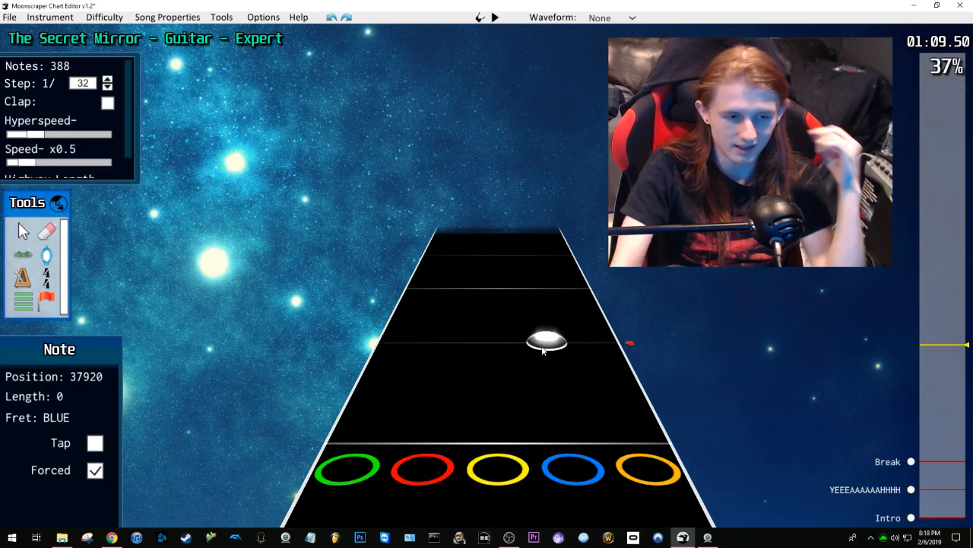
pyautogui.scroll(-5, 556, 353)
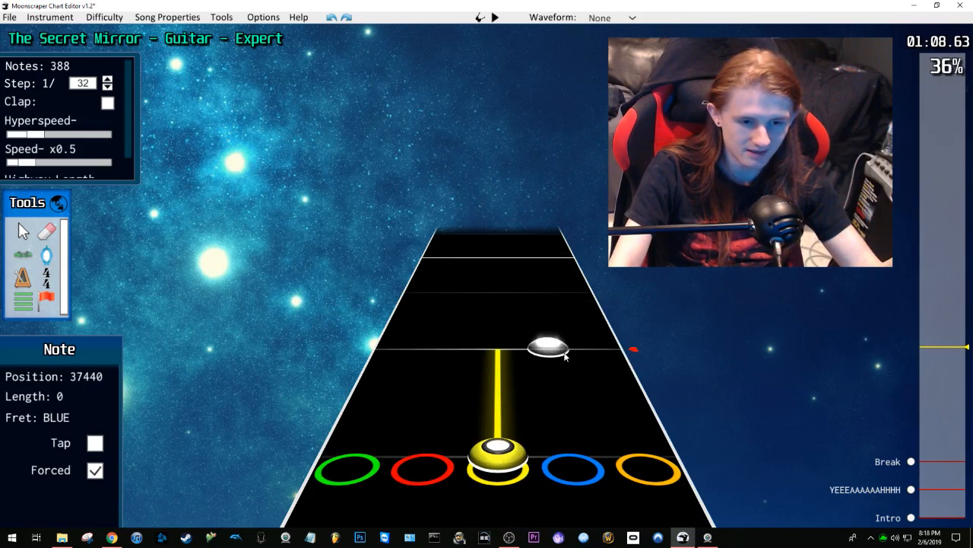
pyautogui.click(561, 352)
pyautogui.scroll(-1, 561, 352)
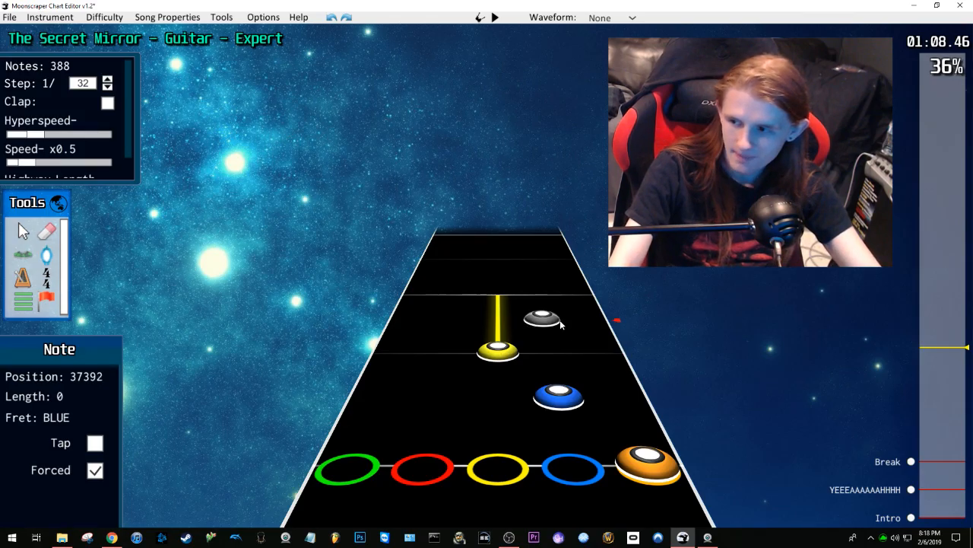
pyautogui.press('space')
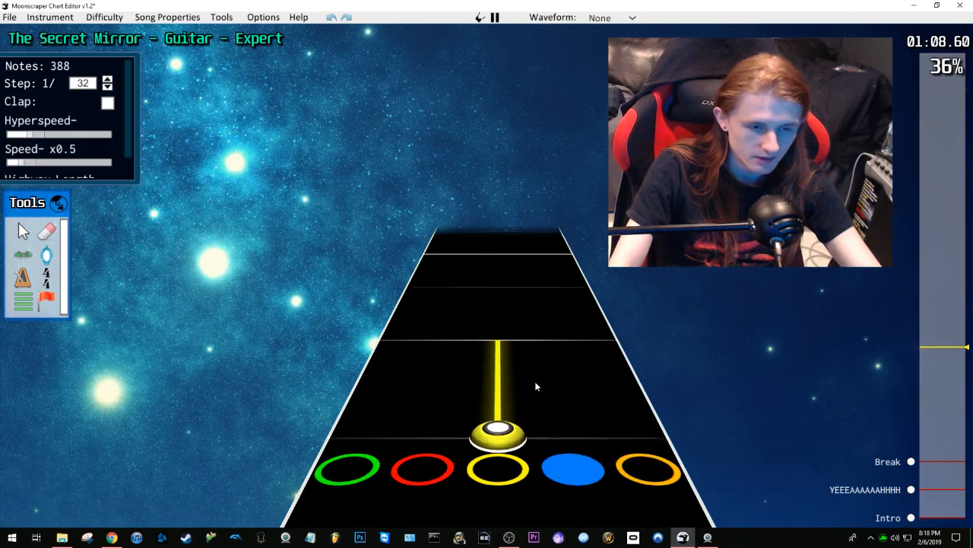
pyautogui.press('space')
pyautogui.scroll(-5, 493, 369)
pyautogui.press('space')
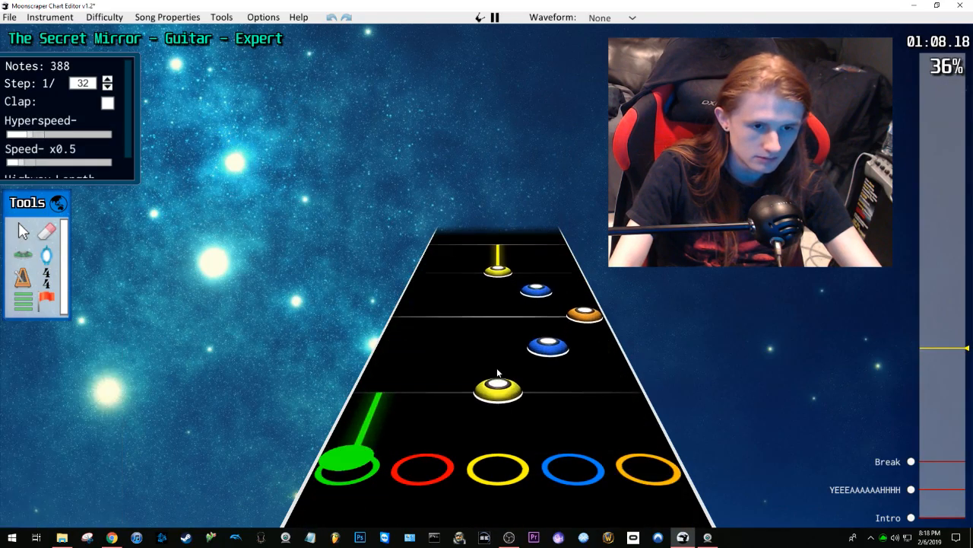
# Step: Add four alternating green and blue sustained notes directly after the last yellow sustain, at about 01:08
pyautogui.press('space')
pyautogui.click(373, 415)
pyautogui.scroll(1, 379, 403)
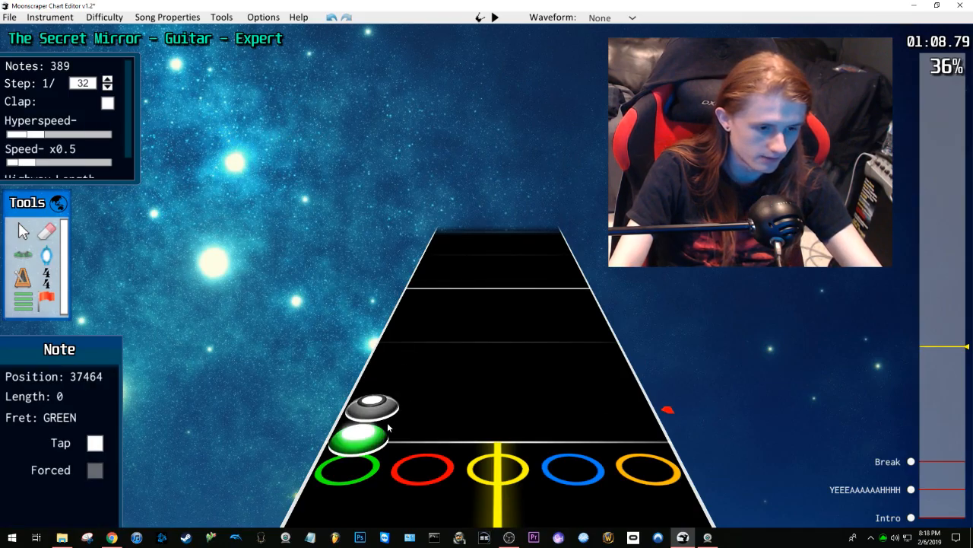
pyautogui.hotkey('ctrl', 'z')
pyautogui.moveTo(359, 435); pyautogui.dragTo(401, 342)
pyautogui.moveTo(548, 340); pyautogui.dragTo(536, 289)
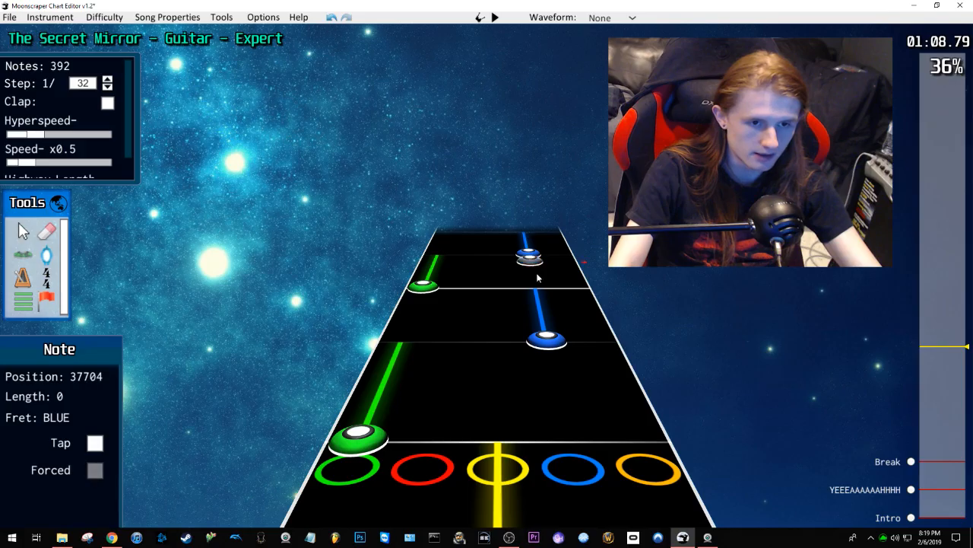
# Step: Play back the new alternating green and blue sustained notes and stop where they end
pyautogui.scroll(-5, 542, 304)
pyautogui.press('space')
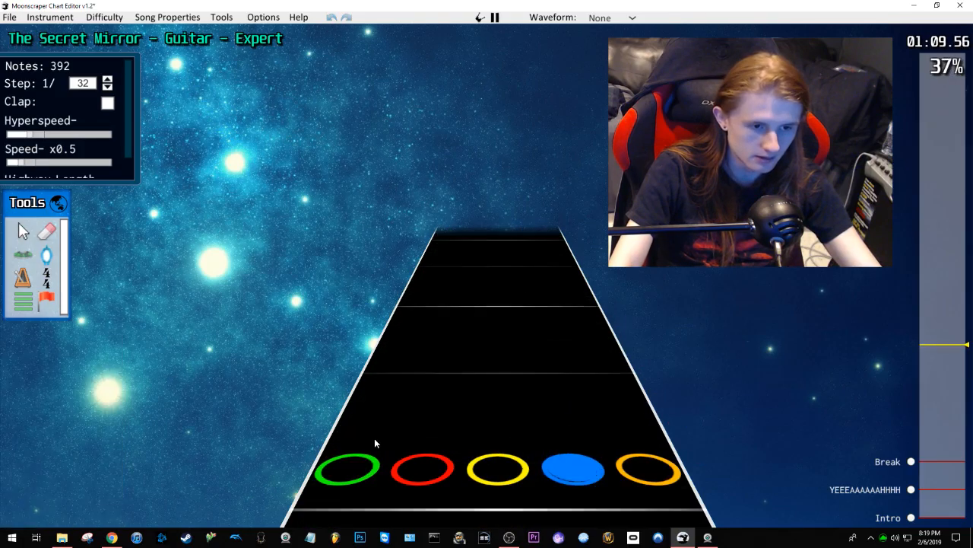
pyautogui.press('space')
pyautogui.scroll(-2, 420, 396)
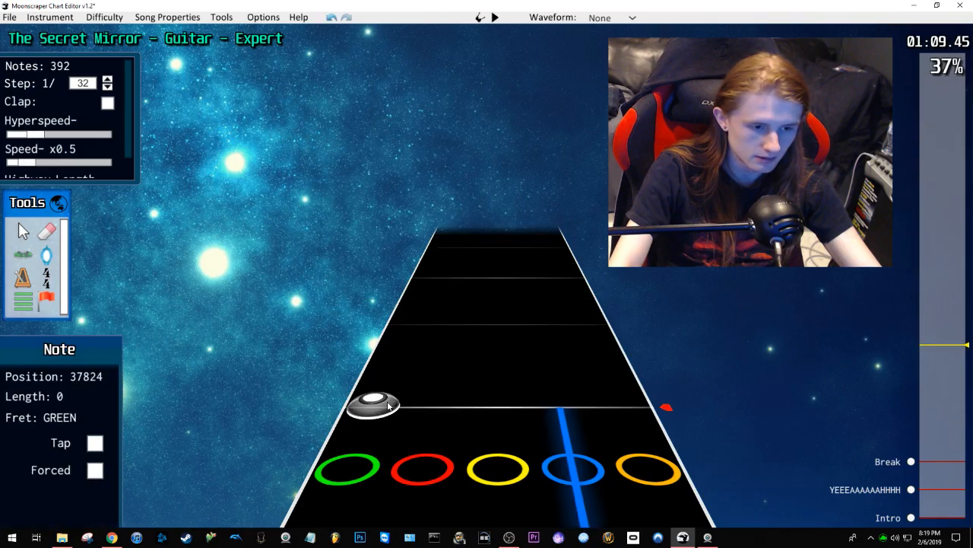
# Step: Chart a green sustain, single red, yellow, blue and yellow notes, and a red sustain from about 01:09, and play them back
pyautogui.moveTo(389, 406); pyautogui.dragTo(408, 325)
pyautogui.click(453, 322)
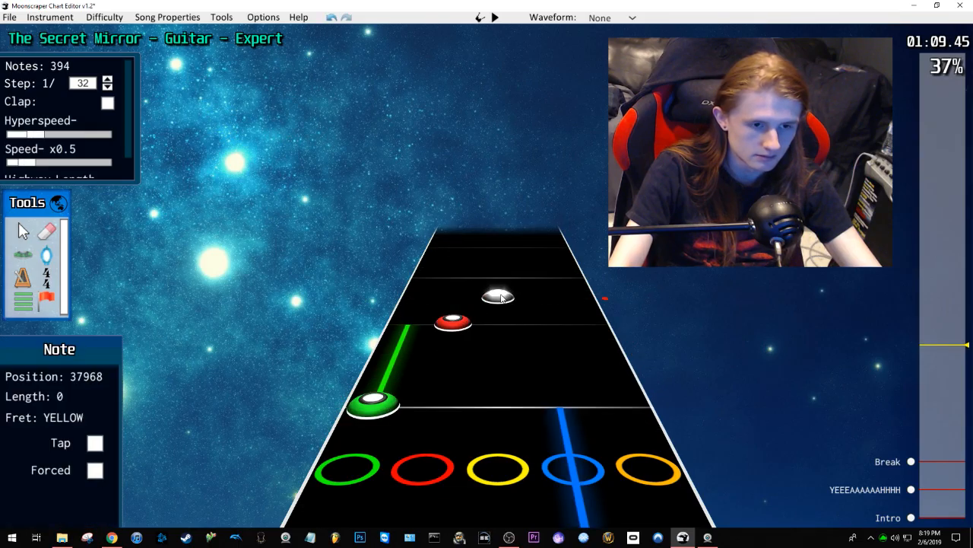
pyautogui.click(533, 277)
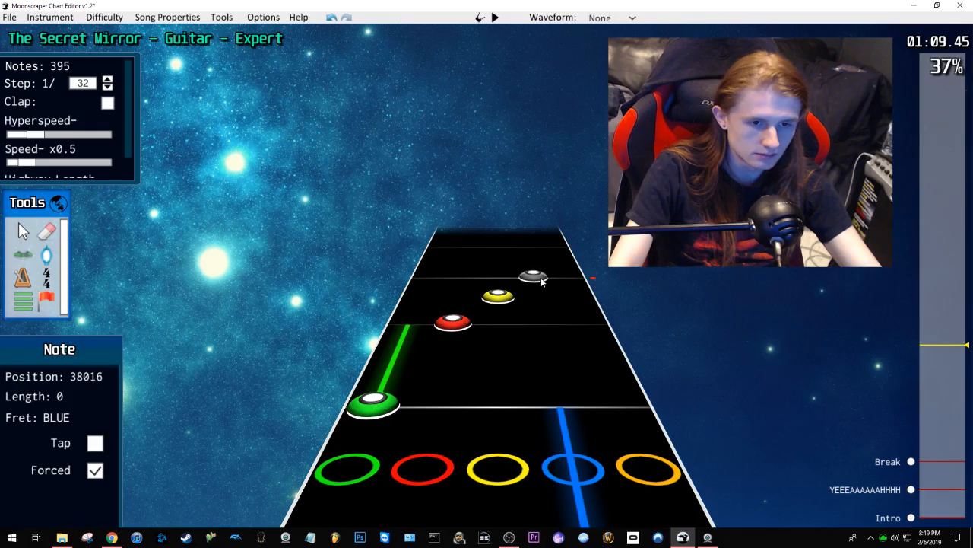
pyautogui.moveTo(474, 249); pyautogui.dragTo(470, 247)
pyautogui.scroll(-1, 470, 247)
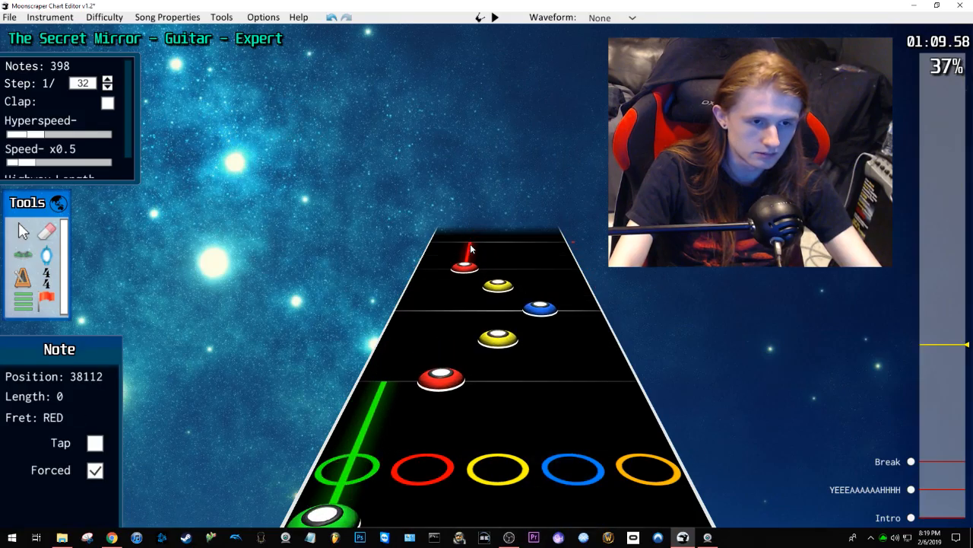
pyautogui.press('space')
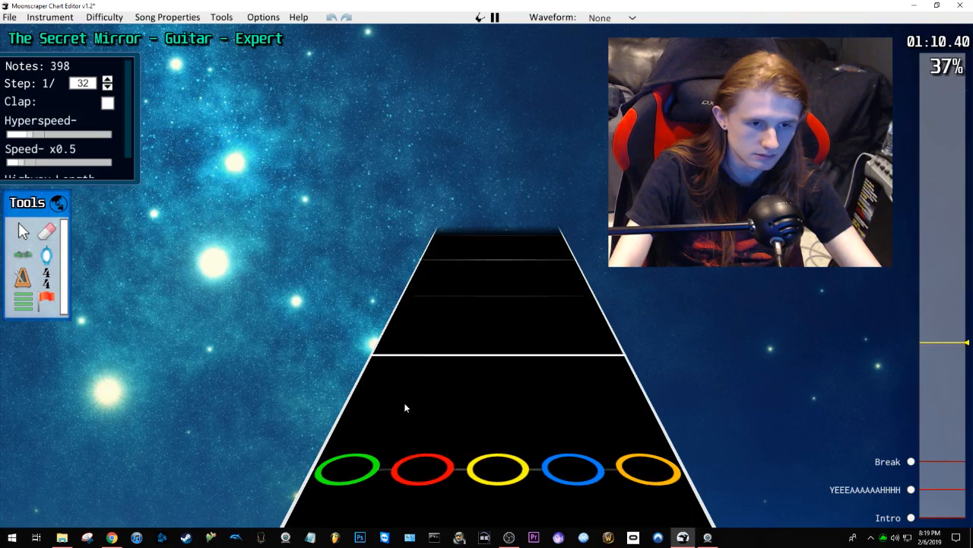
pyautogui.press('space')
# Step: Add four alternating green and yellow sustained notes directly after the red sustain, at about 01:10, and play them back
pyautogui.scroll(-3, 406, 405)
pyautogui.moveTo(380, 392); pyautogui.dragTo(437, 245)
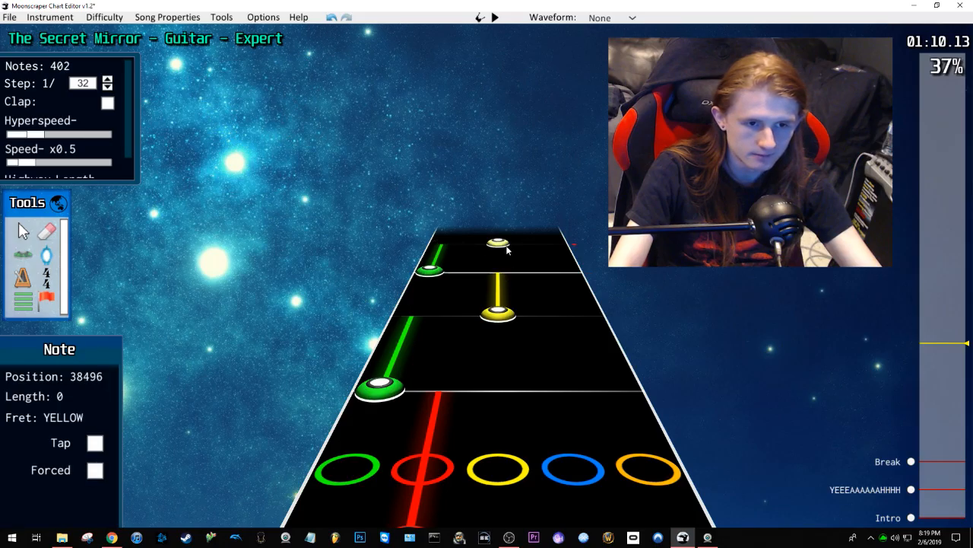
pyautogui.scroll(1, 508, 267)
pyautogui.scroll(-2, 505, 255)
pyautogui.press('space')
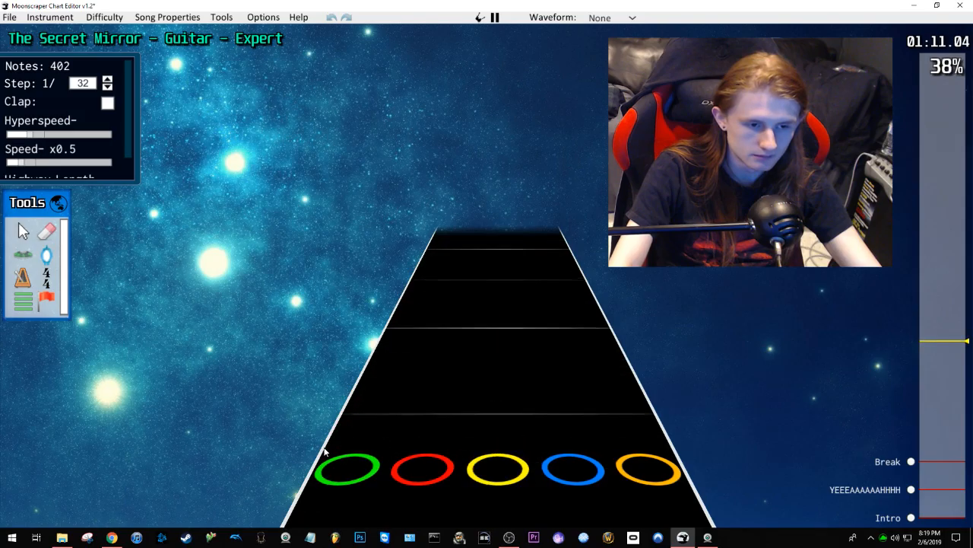
pyautogui.press('space')
# Step: Add a green sustain followed by yellow, blue, orange, blue and red notes from about 01:11, and play them back
pyautogui.scroll(-3, 431, 396)
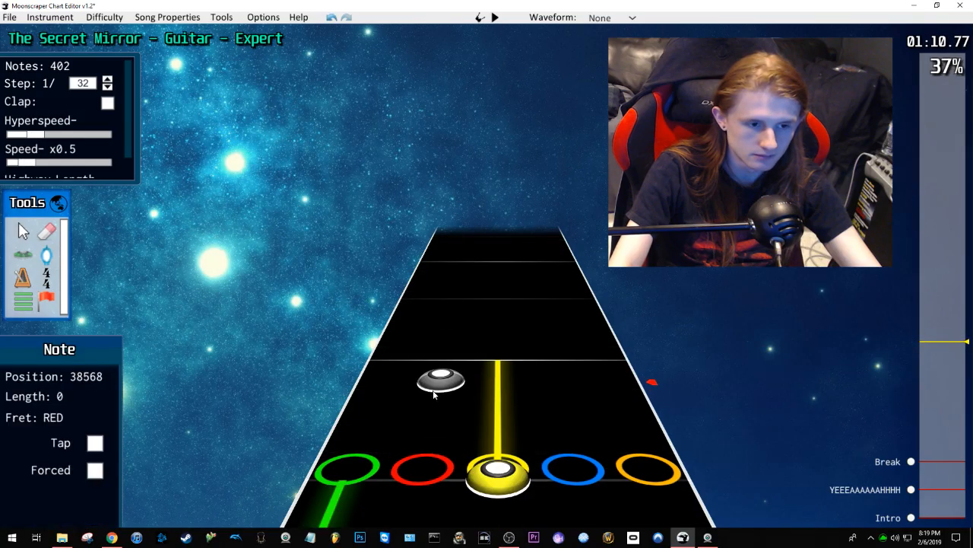
pyautogui.moveTo(411, 362); pyautogui.dragTo(424, 304)
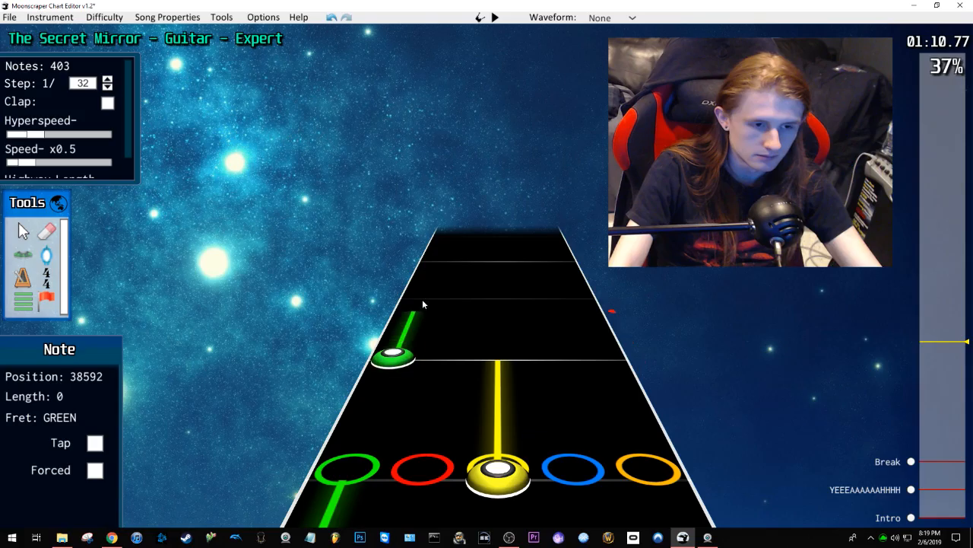
pyautogui.click(495, 302)
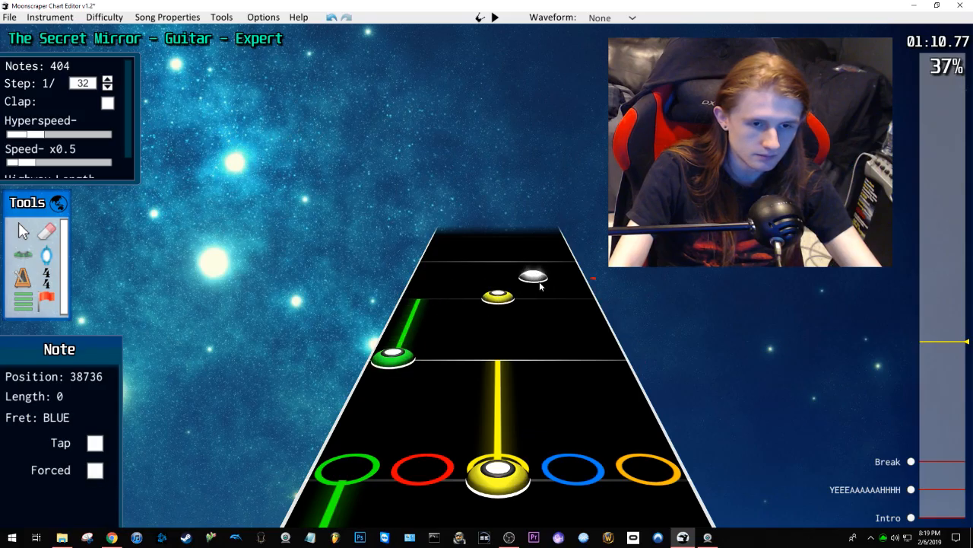
pyautogui.click(561, 260)
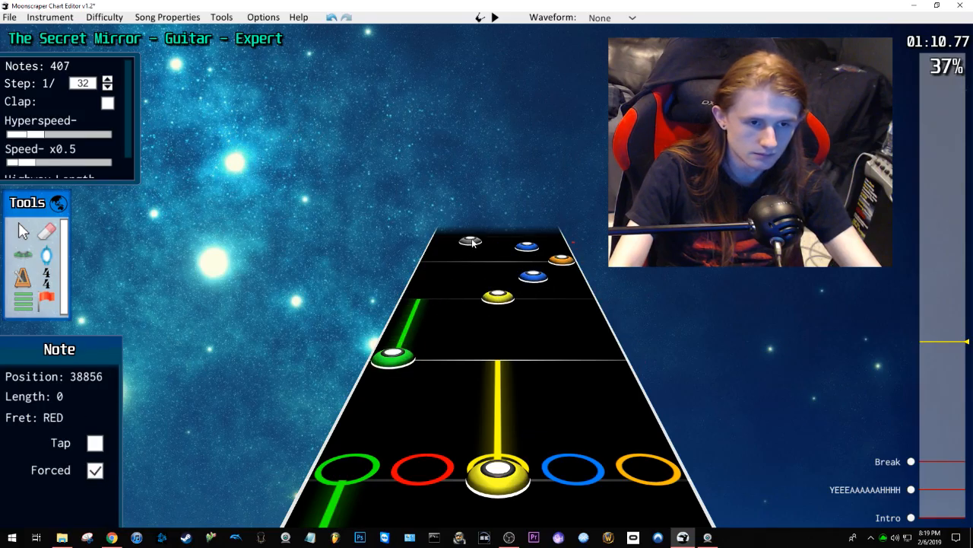
pyautogui.press('space')
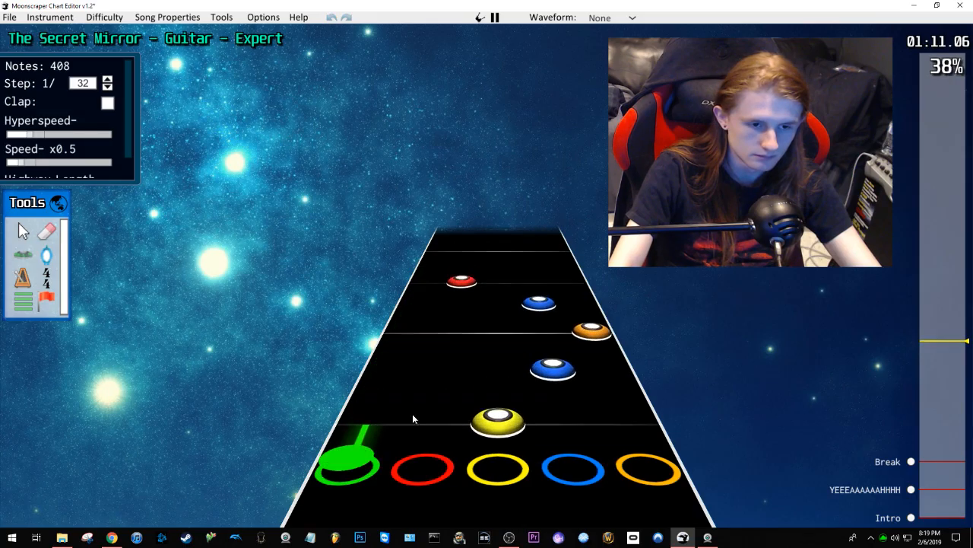
pyautogui.press('space')
# Step: Continue after the last red note with a green and a red sustained note at about 01:11, and play past them
pyautogui.scroll(-3, 430, 398)
pyautogui.scroll(-2, 443, 385)
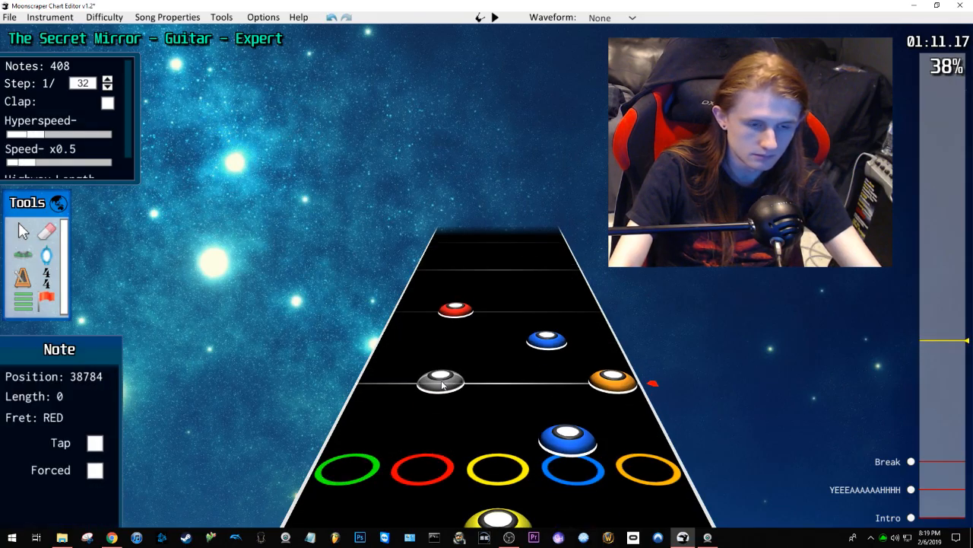
pyautogui.press('space')
pyautogui.press('space')
pyautogui.click(376, 417)
pyautogui.moveTo(376, 417); pyautogui.dragTo(458, 288)
pyautogui.click(452, 332)
pyautogui.scroll(-2, 456, 317)
pyautogui.press('space')
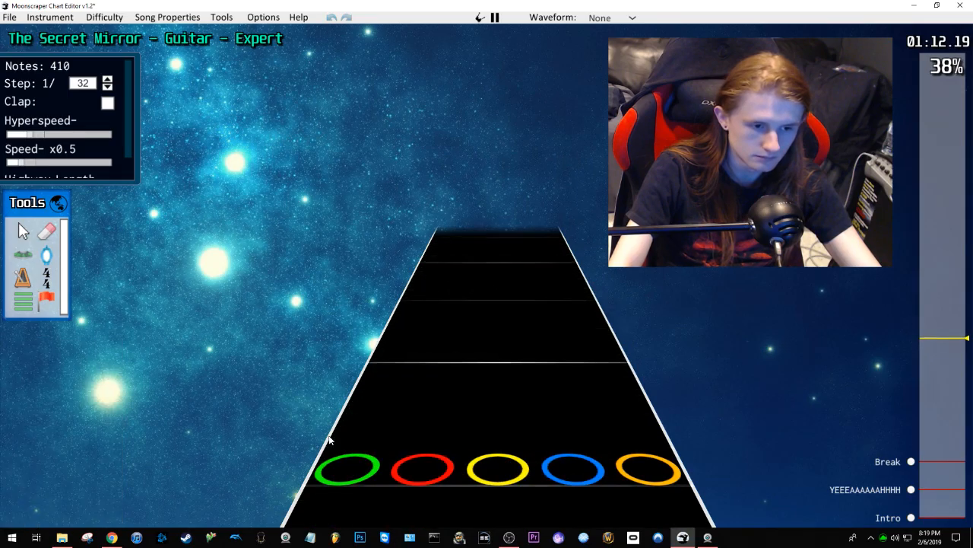
pyautogui.press('space')
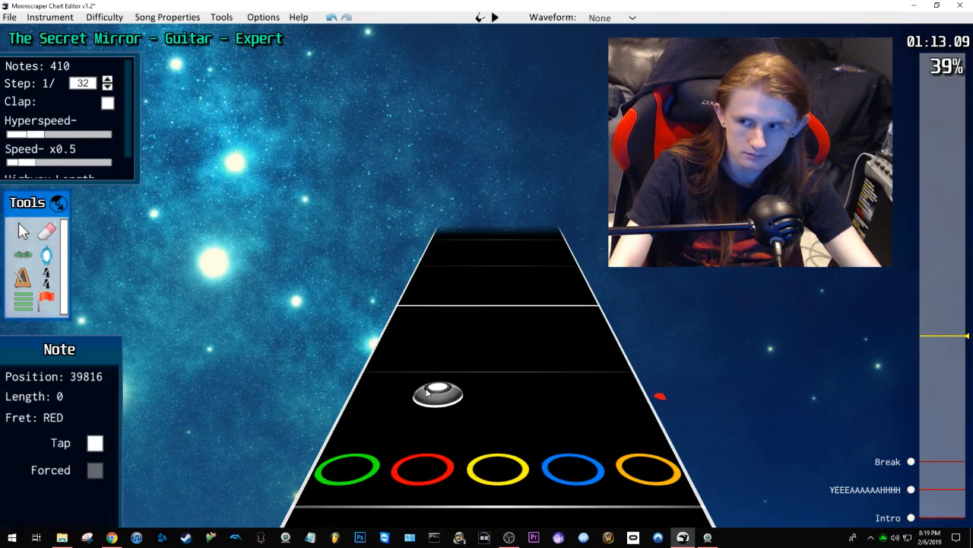
# Step: Set the playback speed to x2 and briefly play the chart from the start of the song
pyautogui.scroll(-1, 426, 392)
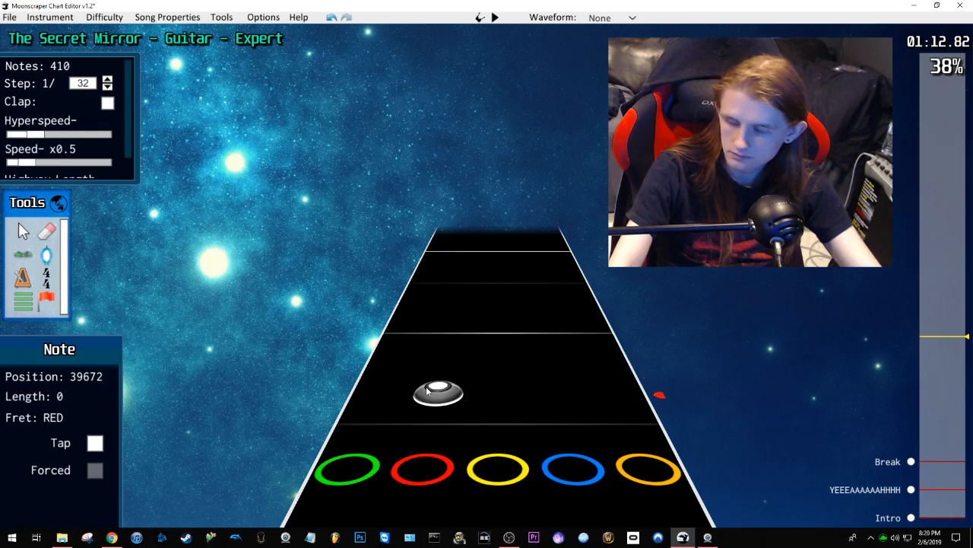
pyautogui.scroll(-5, 427, 391)
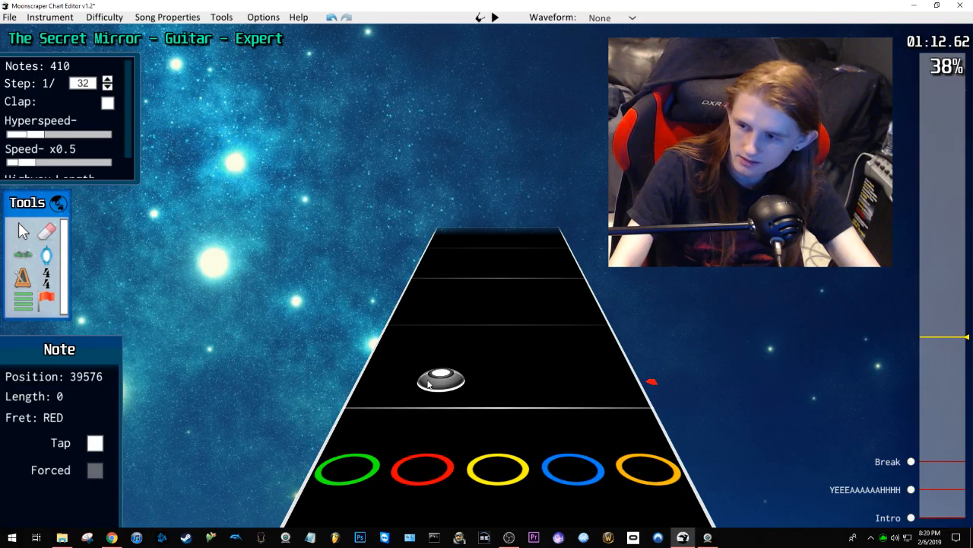
pyautogui.scroll(-3, 469, 379)
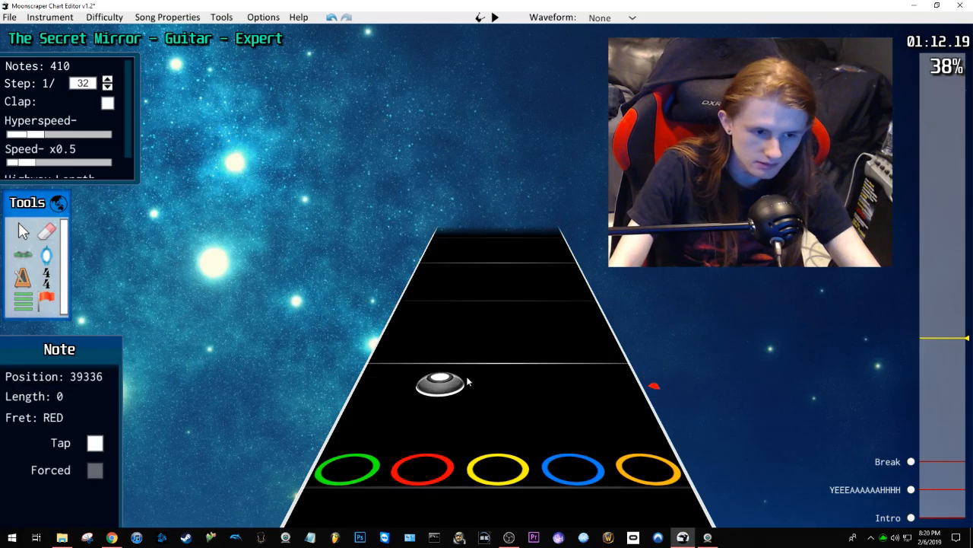
pyautogui.click(940, 347)
pyautogui.click(940, 348)
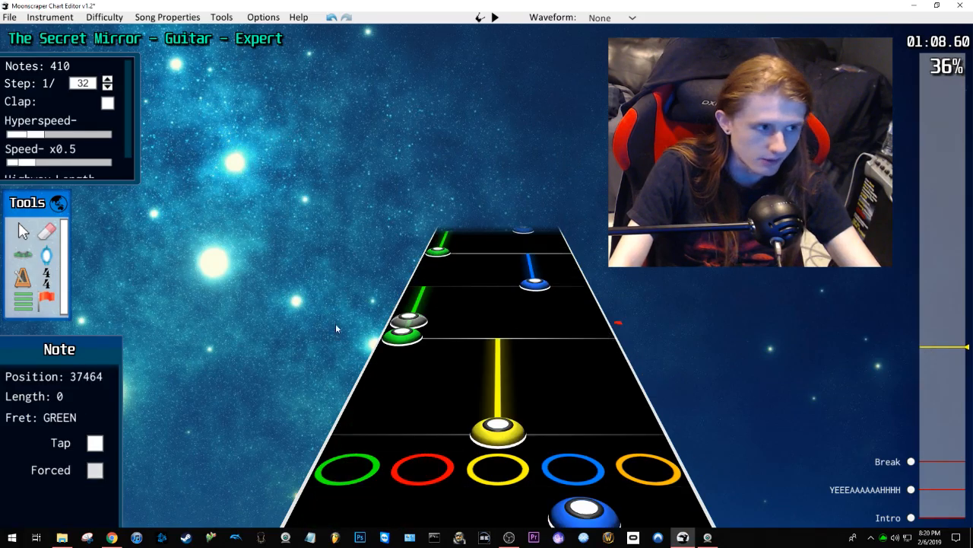
pyautogui.moveTo(27, 162); pyautogui.dragTo(114, 169)
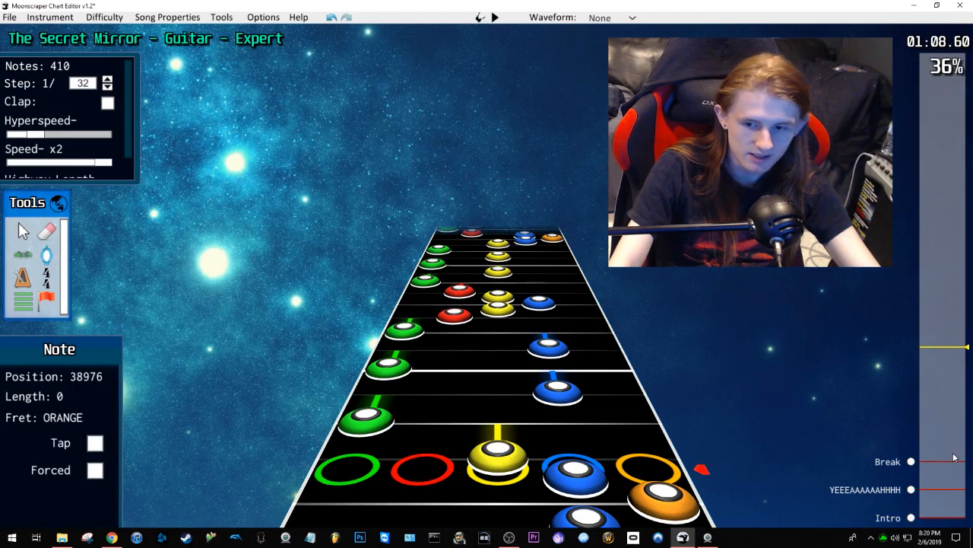
pyautogui.click(948, 519)
pyautogui.press('space')
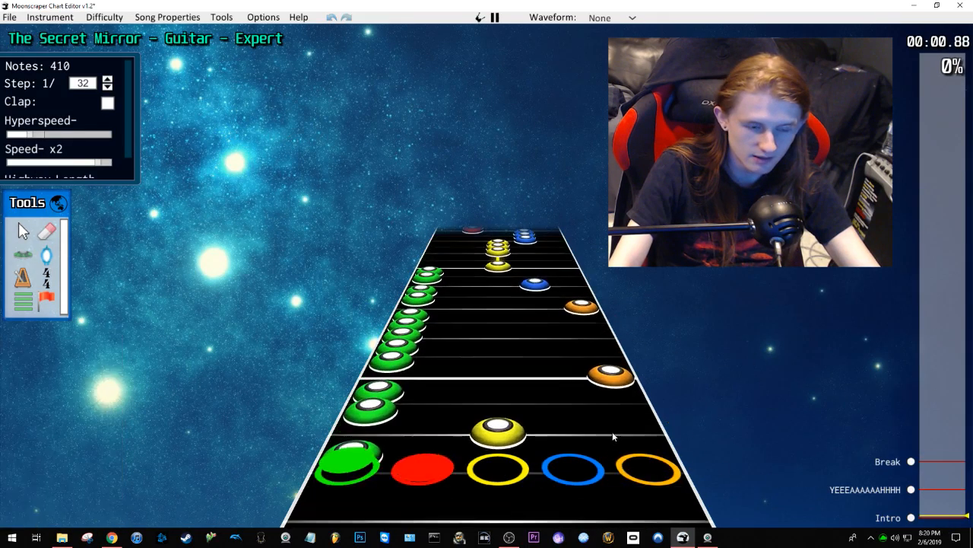
pyautogui.press('space')
# Step: Lower the playback speed to x1.5 and review the opening of the chart up to about 00:18
pyautogui.moveTo(97, 165); pyautogui.dragTo(72, 167)
pyautogui.press('space')
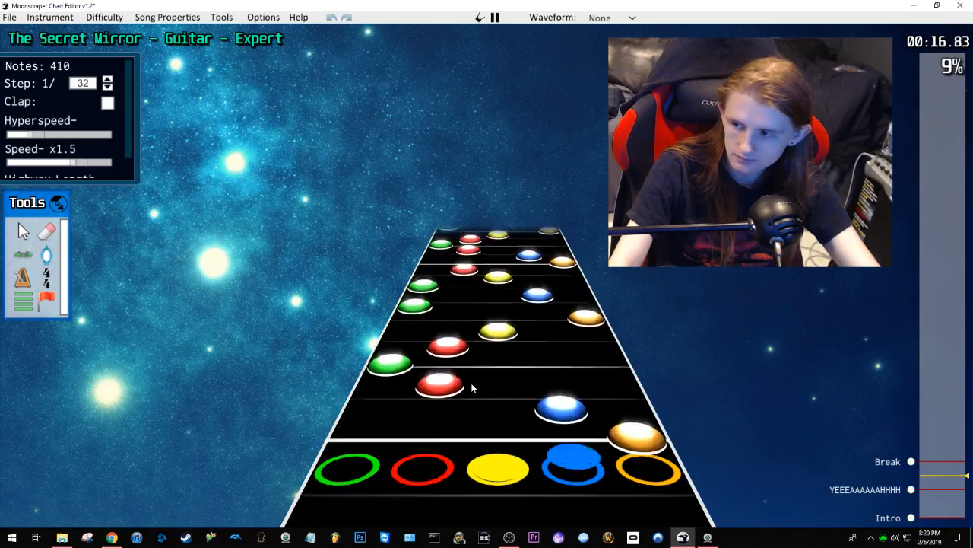
pyautogui.press('space')
pyautogui.moveTo(470, 383); pyautogui.dragTo(620, 375)
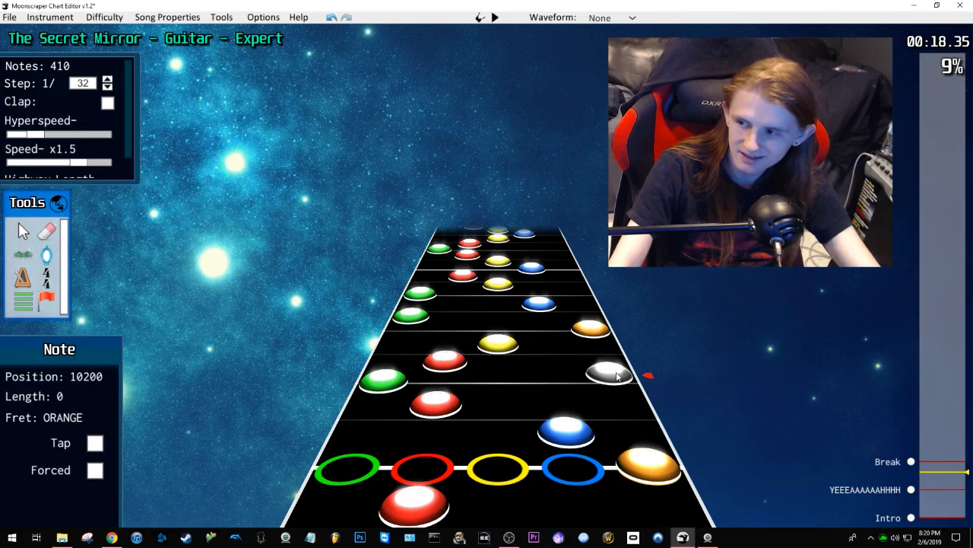
# Step: Set the playback speed to x1 and play the most recently charted passage through to its end
pyautogui.moveTo(618, 375); pyautogui.dragTo(746, 335)
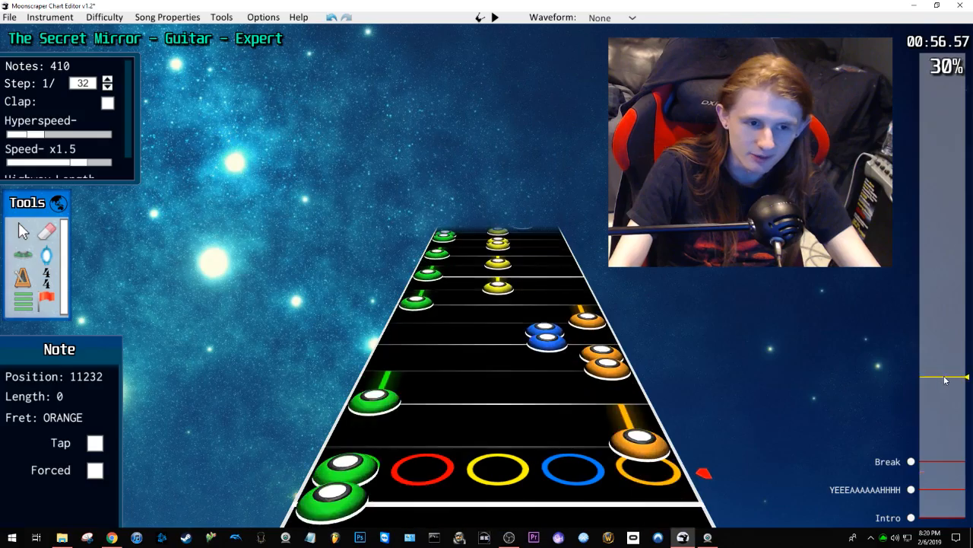
pyautogui.moveTo(78, 166); pyautogui.dragTo(54, 168)
pyautogui.moveTo(950, 378); pyautogui.dragTo(951, 343)
pyautogui.press('space')
pyautogui.press('space')
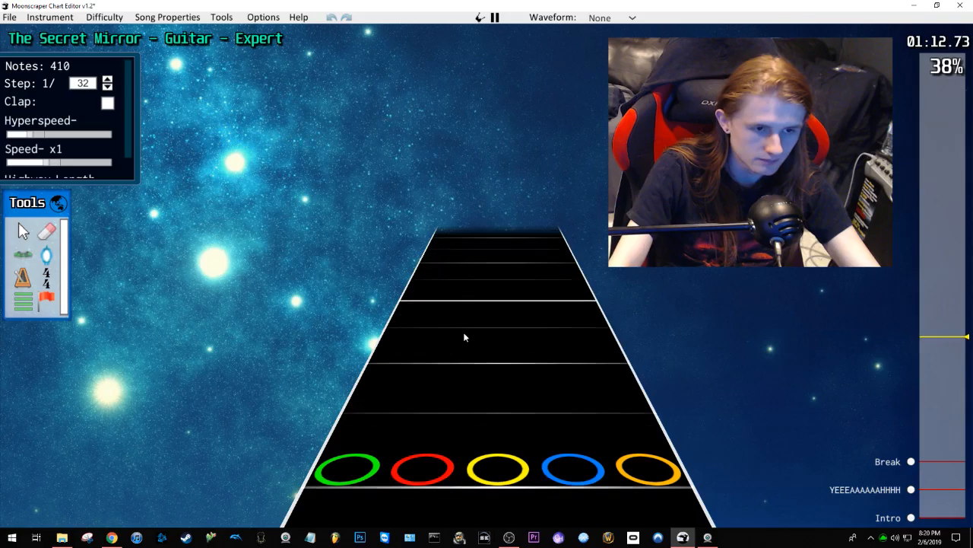
pyautogui.press('space')
# Step: Add a green note after the last red sustain and play the passage back at x0.5 speed
pyautogui.scroll(-5, 420, 299)
pyautogui.click(421, 299)
pyautogui.scroll(-2, 420, 299)
pyautogui.click(31, 162)
pyautogui.moveTo(31, 164); pyautogui.dragTo(26, 166)
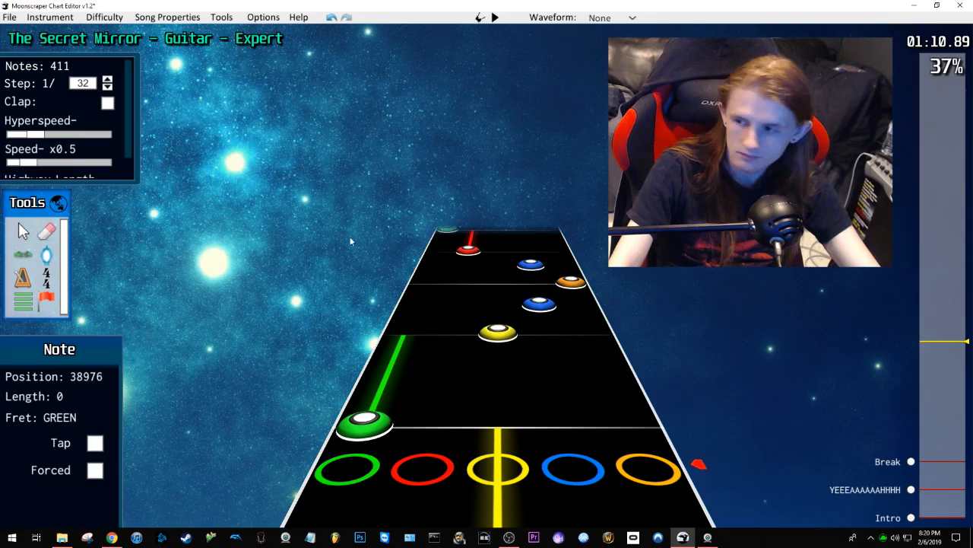
pyautogui.click(571, 283)
pyautogui.press('space')
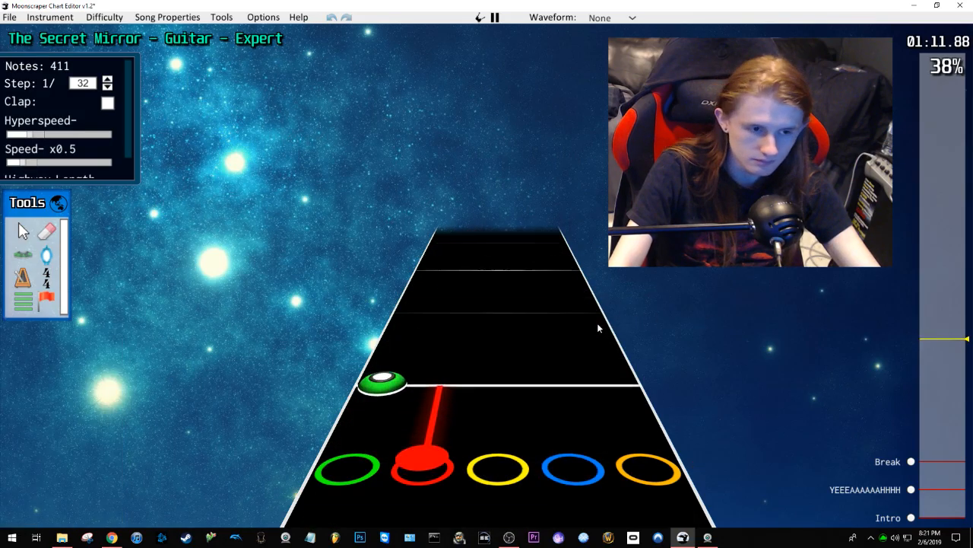
pyautogui.press('space')
# Step: Extend the last green note into a sustain, add a red sustained note directly after it, and play both back
pyautogui.moveTo(481, 328)
pyautogui.mouseDown()
pyautogui.moveTo(493, 324)
pyautogui.moveTo(489, 335)
pyautogui.mouseUp()
pyautogui.scroll(-2, 487, 333)
pyautogui.moveTo(404, 343); pyautogui.dragTo(468, 261)
pyautogui.click(465, 290)
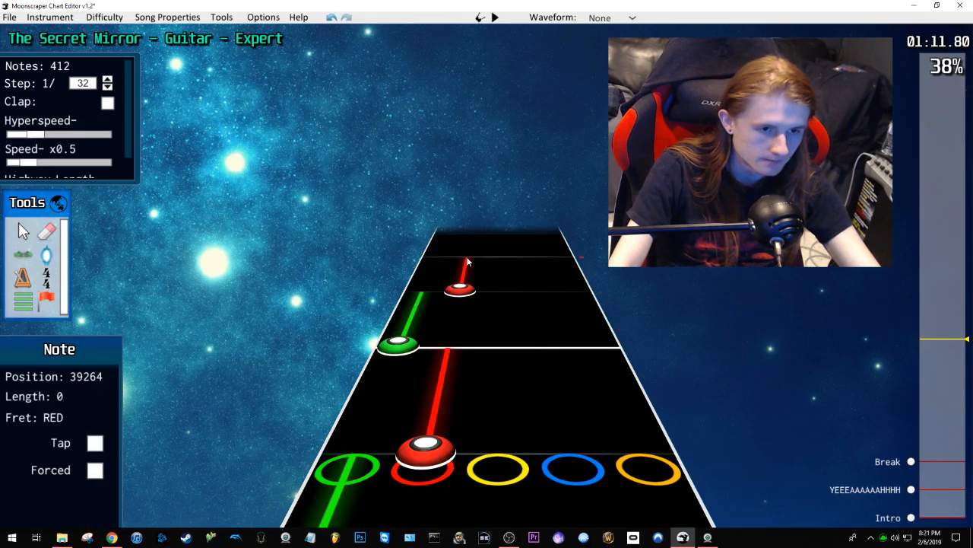
pyautogui.press('space')
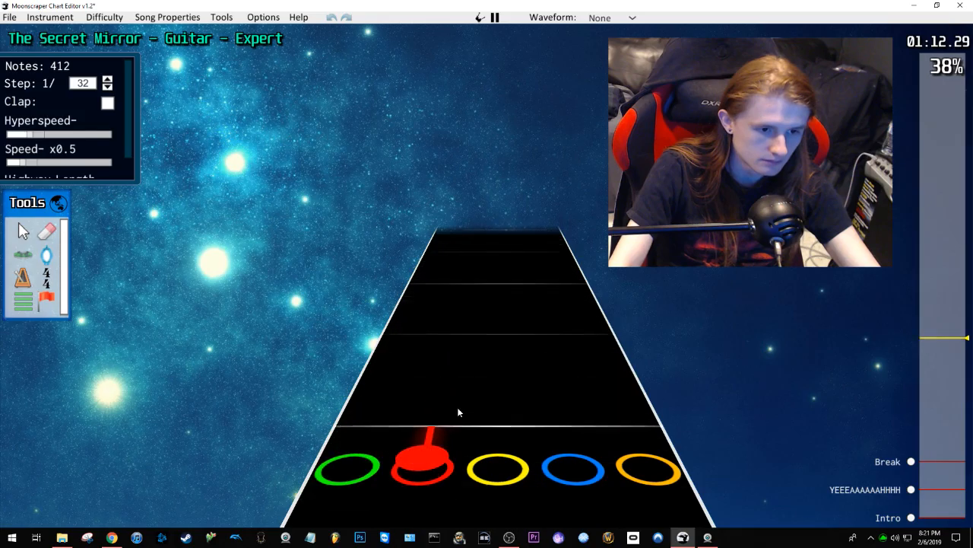
pyautogui.press('space')
# Step: Add single yellow, blue, orange, red and yellow notes from the end of the last red sustain, at about 01:12, and play them back
pyautogui.click(445, 377)
pyautogui.scroll(-3, 446, 380)
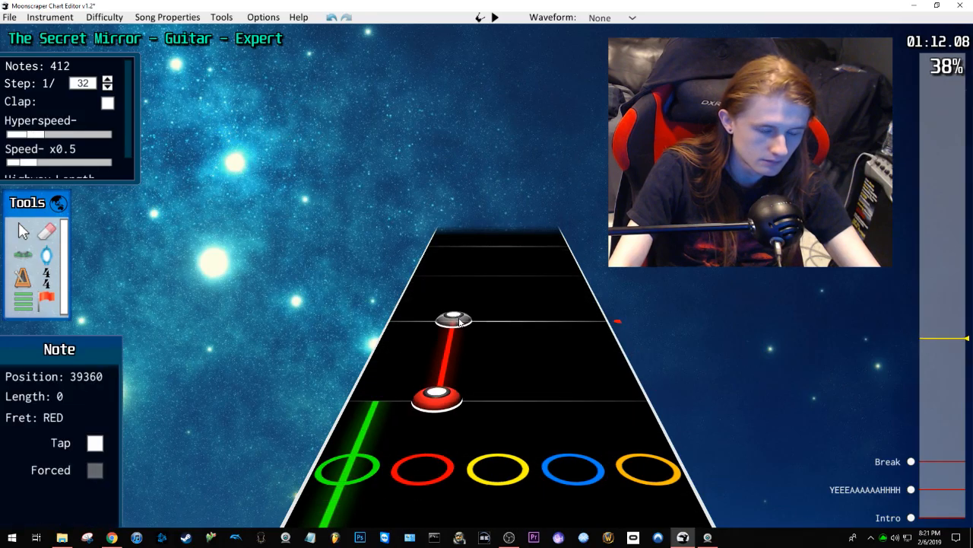
pyautogui.click(498, 319)
pyautogui.click(536, 292)
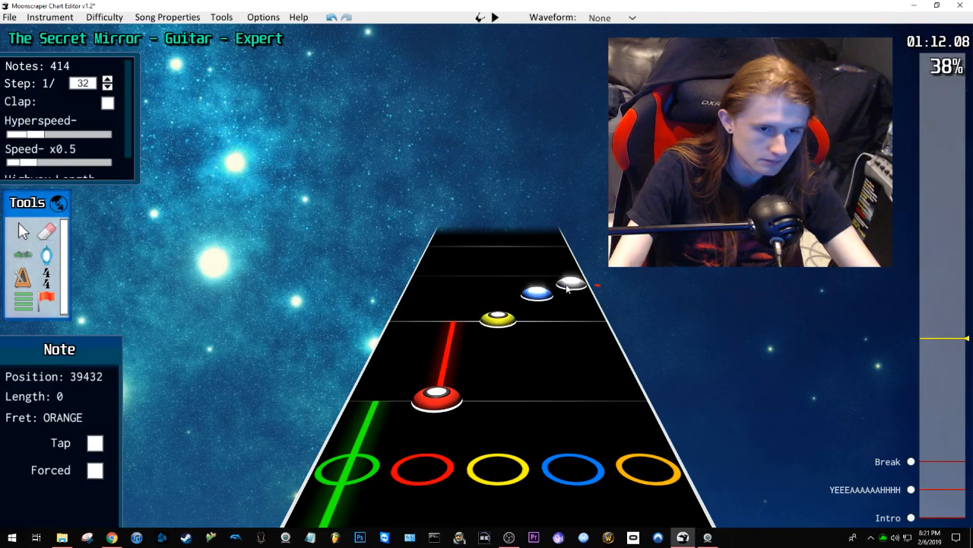
pyautogui.click(568, 285)
pyautogui.click(569, 275)
pyautogui.click(479, 275)
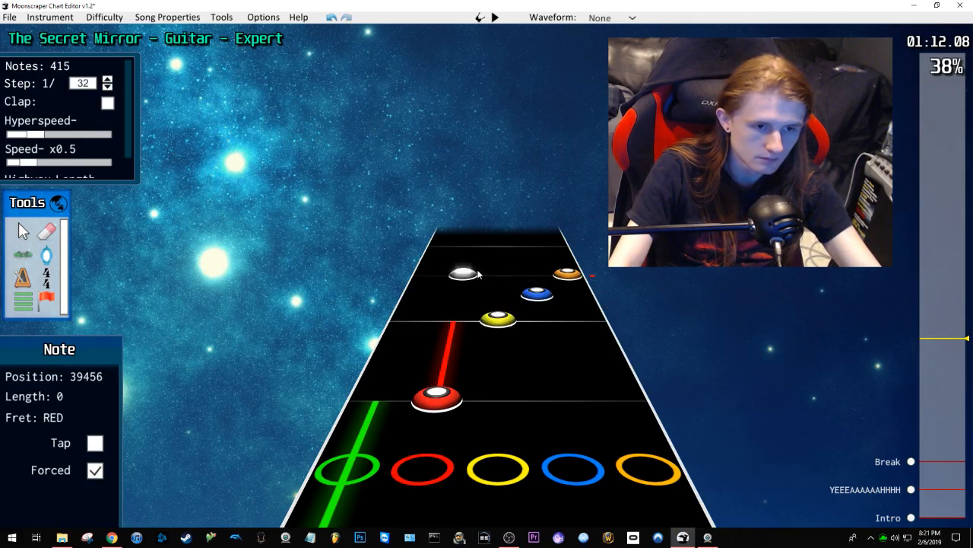
pyautogui.click(468, 261)
pyautogui.click(503, 247)
pyautogui.press('space')
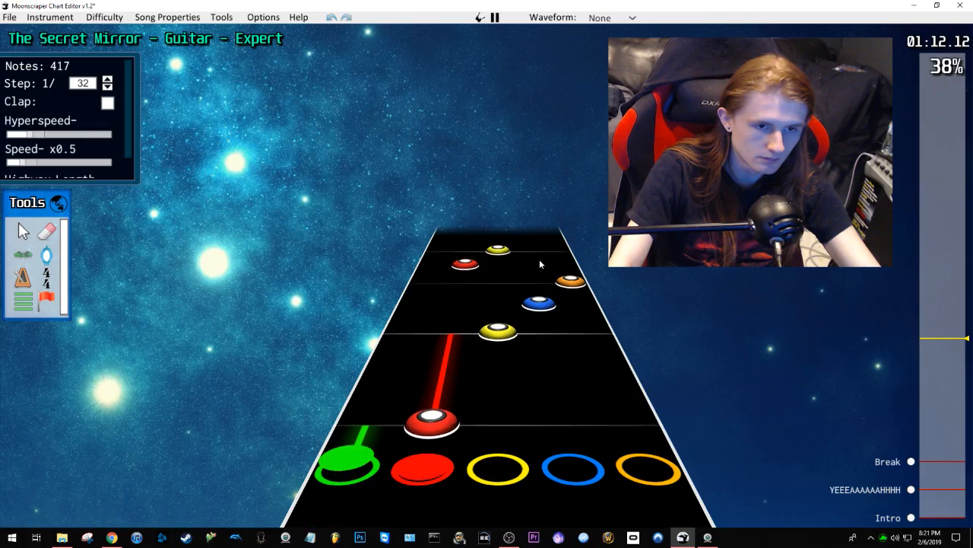
pyautogui.press('space')
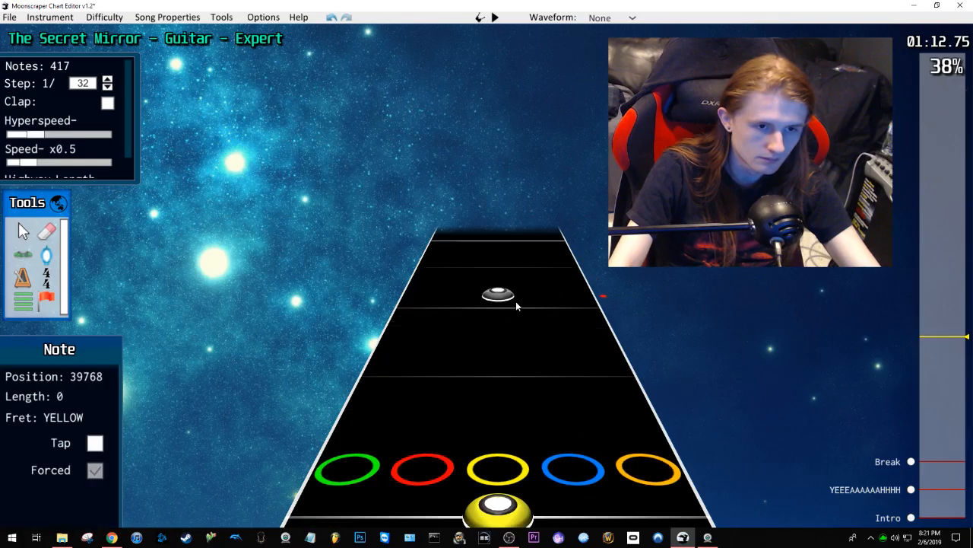
# Step: Continue the run after the last yellow note with blue, green and red notes, and play it back
pyautogui.scroll(-2, 528, 313)
pyautogui.click(545, 326)
pyautogui.click(417, 298)
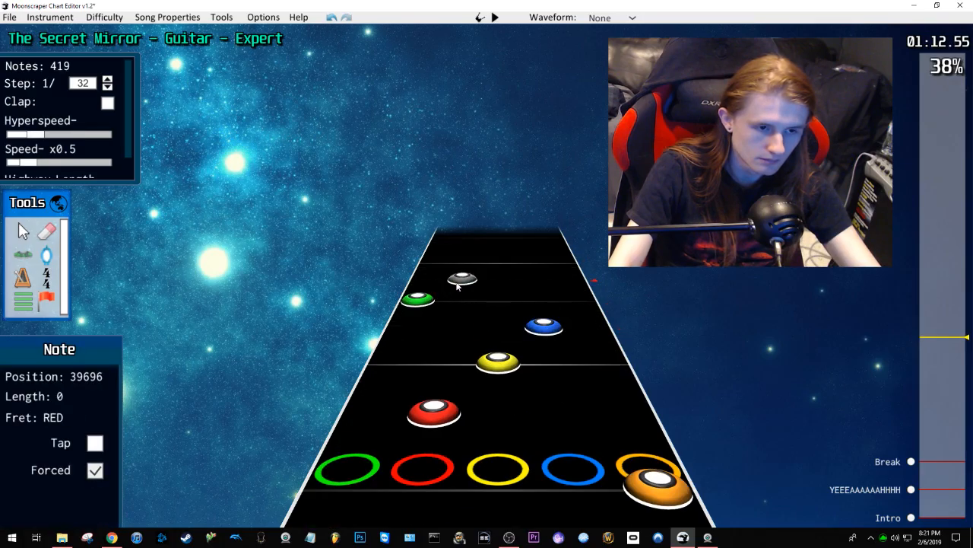
pyautogui.press('space')
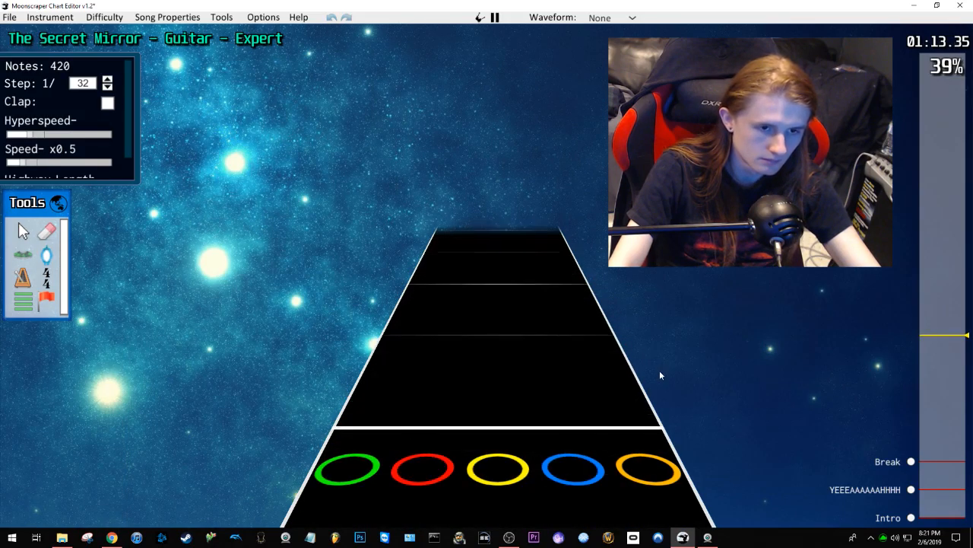
# Step: Add a sustained green note after the last short green and red notes, followed directly by a sustained orange note
pyautogui.press('space')
pyautogui.click(487, 374)
pyautogui.scroll(-4, 477, 381)
pyautogui.click(399, 334)
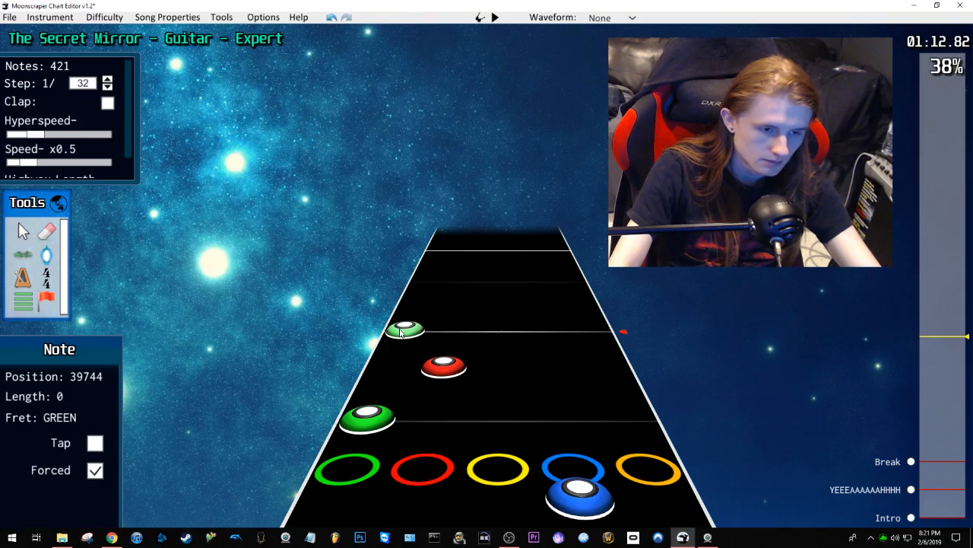
pyautogui.moveTo(401, 332); pyautogui.dragTo(430, 285)
pyautogui.click(572, 282)
pyautogui.moveTo(571, 282); pyautogui.dragTo(561, 252)
pyautogui.hotkey('ctrl', 'z')
pyautogui.hotkey('ctrl', 'z')
pyautogui.click(572, 282)
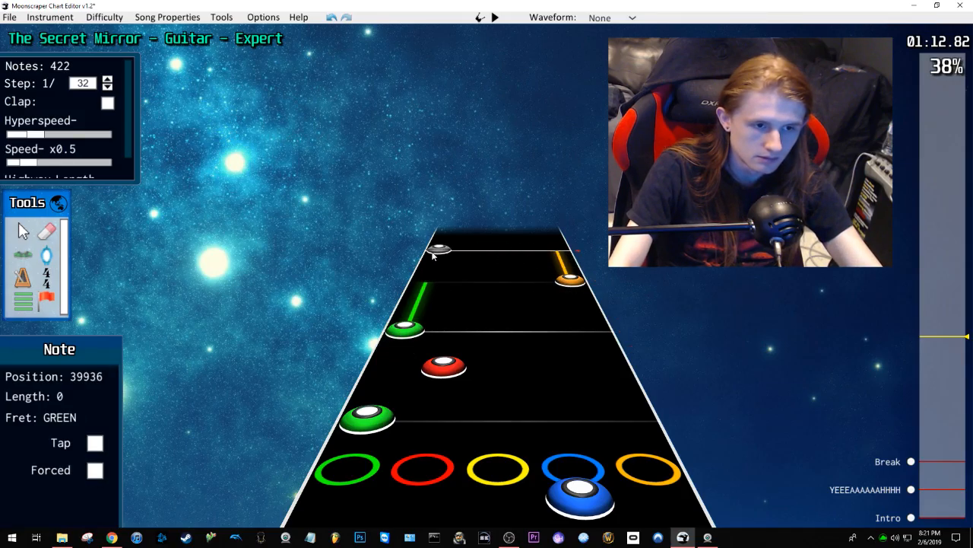
# Step: Repeat the sustained green and orange pair directly after the first orange sustain and play the passage back
pyautogui.scroll(3, 434, 257)
pyautogui.moveTo(403, 330); pyautogui.dragTo(423, 287)
pyautogui.click(566, 295)
pyautogui.moveTo(569, 283); pyautogui.dragTo(561, 260)
pyautogui.press('space')
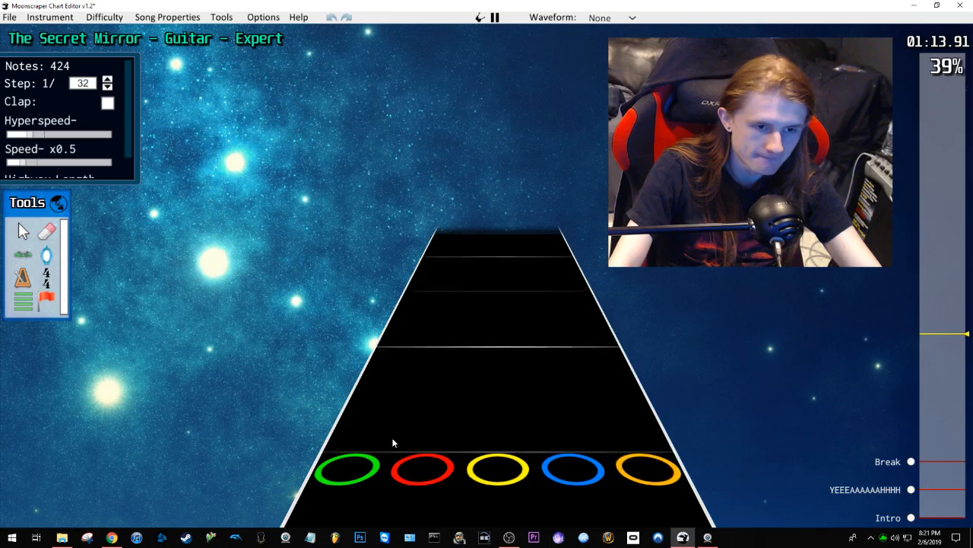
# Step: Add a third sustained green note at the end of the second orange sustain
pyautogui.press('space')
pyautogui.scroll(4, 496, 395)
pyautogui.moveTo(385, 374); pyautogui.dragTo(414, 312)
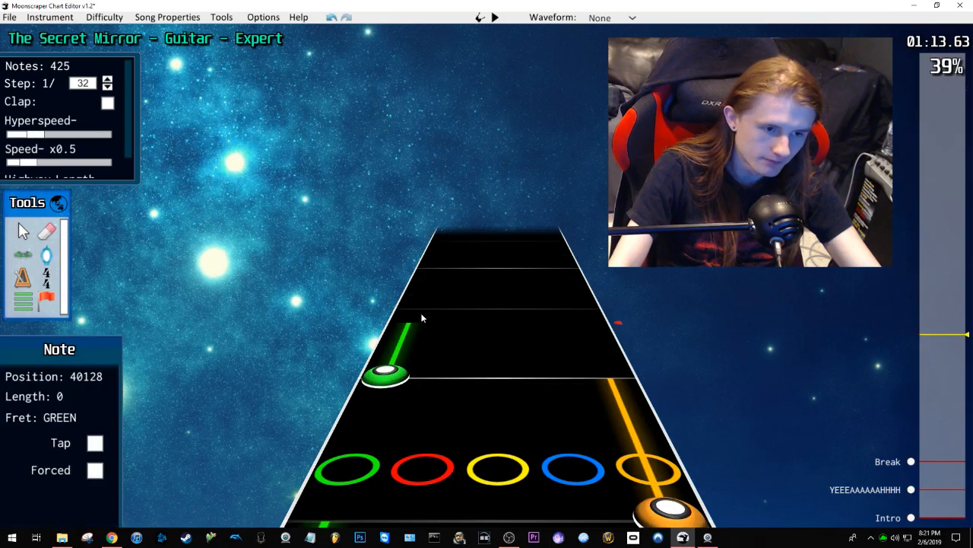
# Step: Add single yellow, blue, orange, blue and yellow notes from the end of the third green sustain and play them back
pyautogui.click(492, 309)
pyautogui.click(547, 288)
pyautogui.hotkey('ctrl', 'z')
pyautogui.click(546, 289)
pyautogui.click(566, 271)
pyautogui.click(528, 256)
pyautogui.hotkey('ctrl', 'z')
pyautogui.click(528, 256)
pyautogui.click(500, 245)
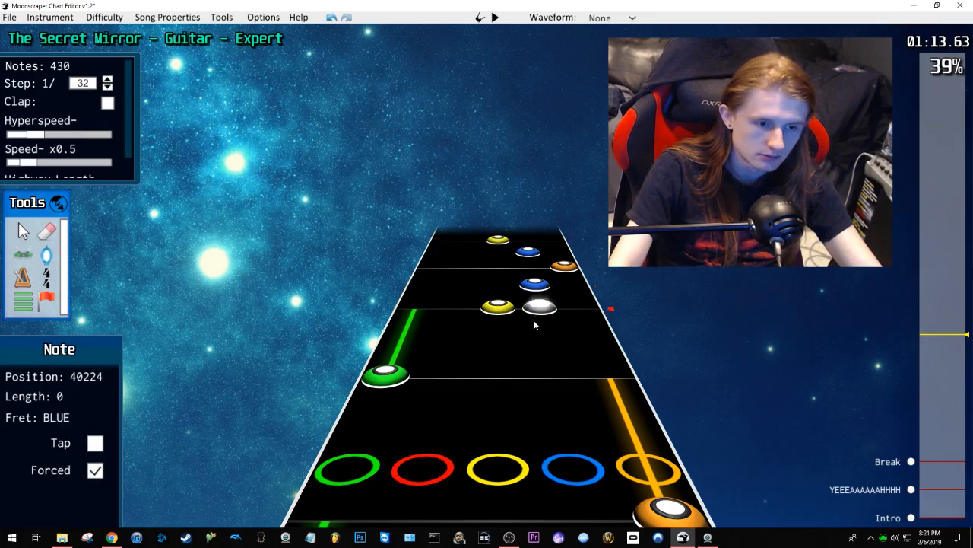
pyautogui.scroll(-2, 524, 358)
pyautogui.press('space')
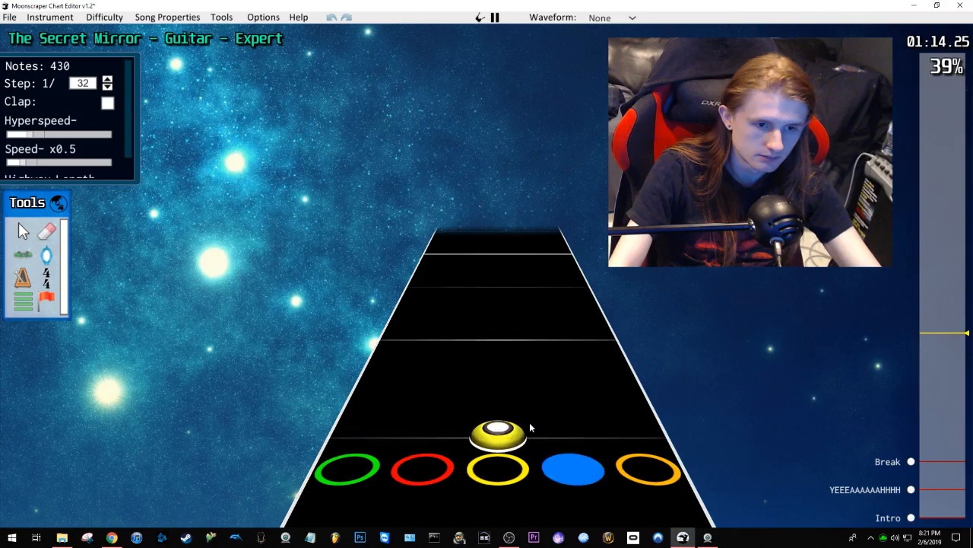
# Step: Extend the last yellow note of the run into a sustain and play it back
pyautogui.press('space')
pyautogui.moveTo(508, 415); pyautogui.dragTo(502, 322)
pyautogui.press('space')
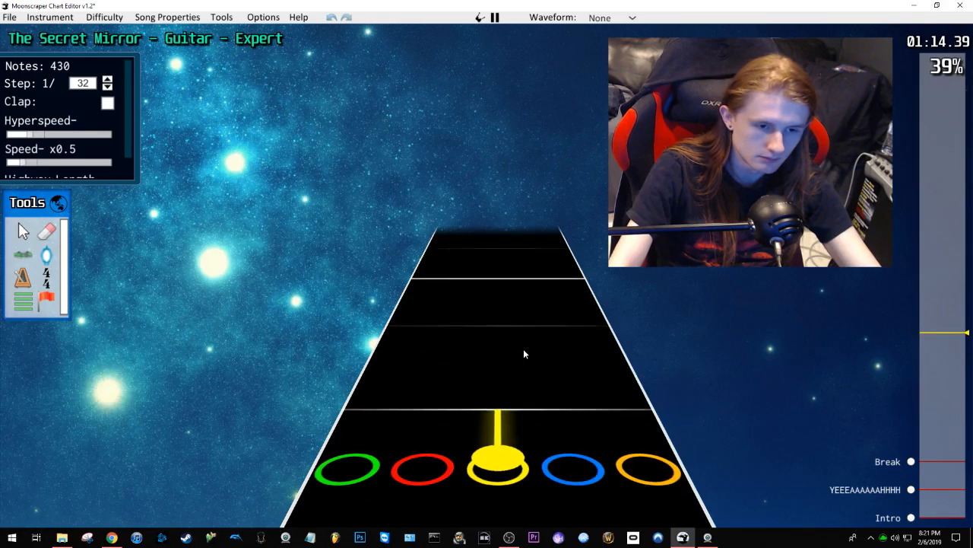
# Step: Add a sustained green note at the end of the yellow sustain and a sustained blue note directly after it
pyautogui.press('space')
pyautogui.moveTo(365, 413); pyautogui.dragTo(408, 333)
pyautogui.click(558, 337)
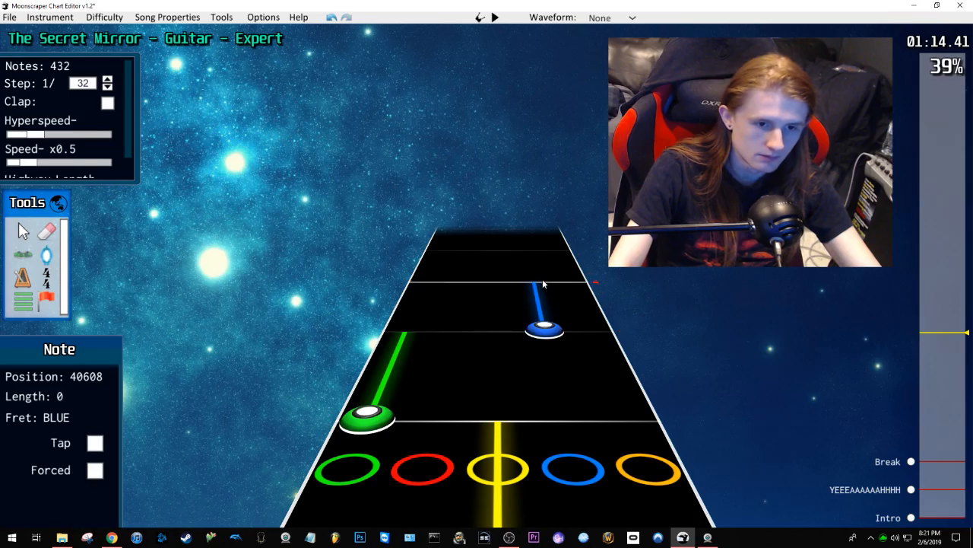
pyautogui.click(543, 283)
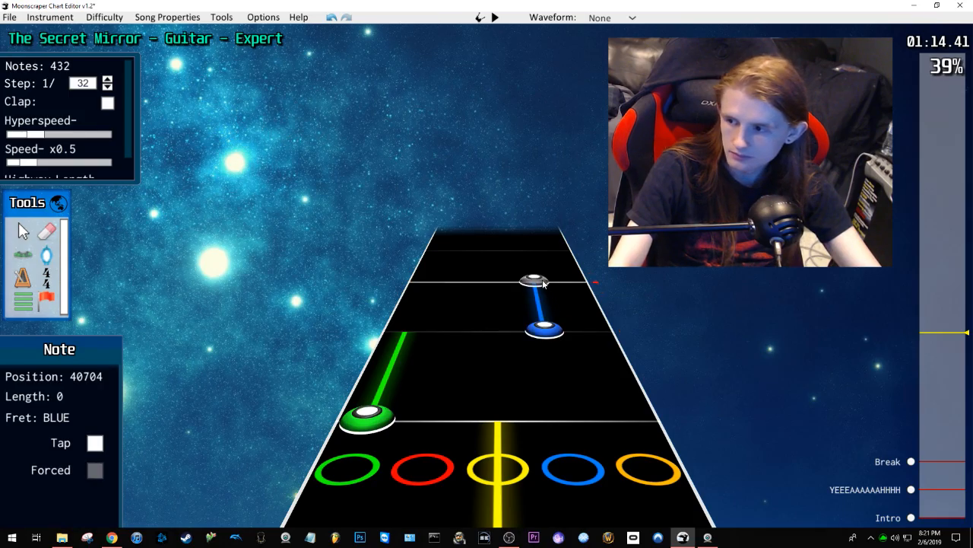
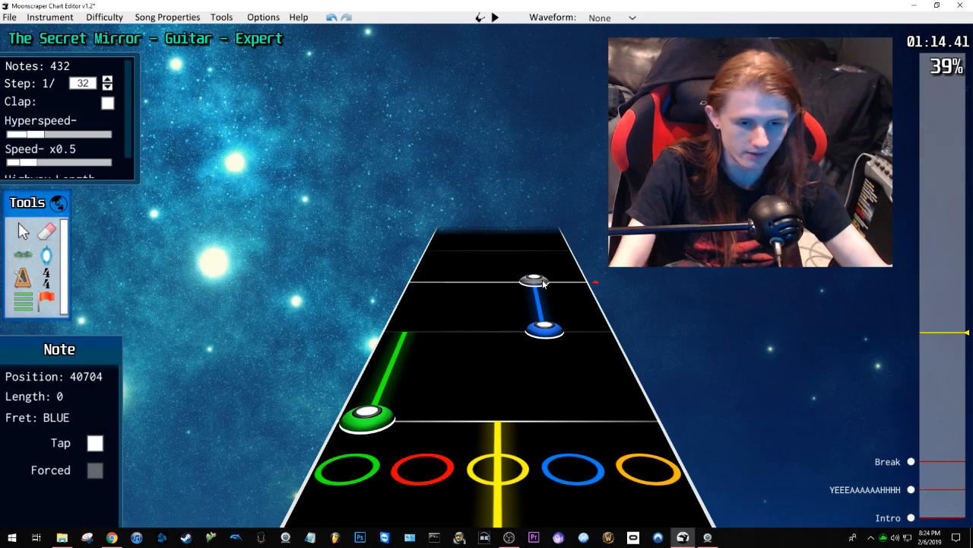
# Step: Review the charted notes between about 01:13 and 01:14 and play the passage back through the last blue sustain
pyautogui.scroll(-1, 541, 284)
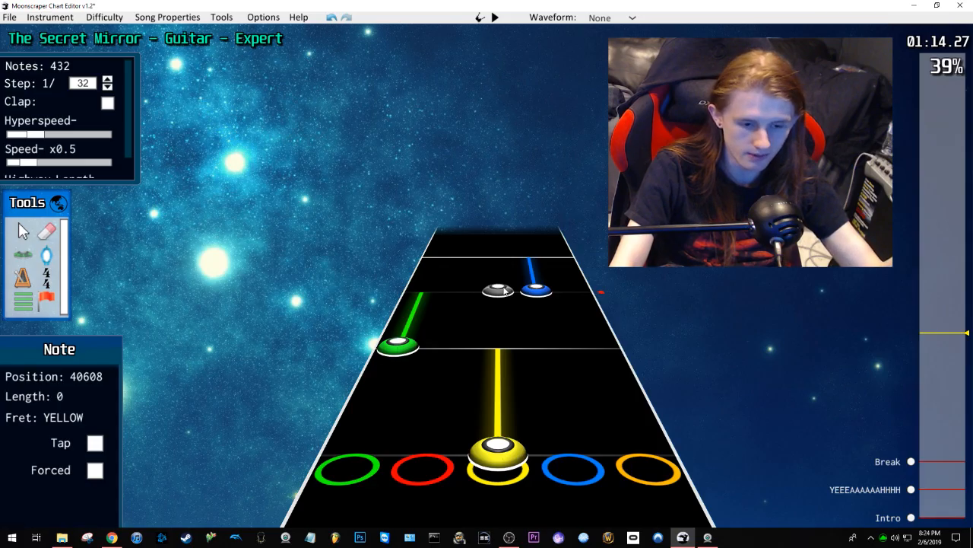
pyautogui.scroll(-7, 504, 290)
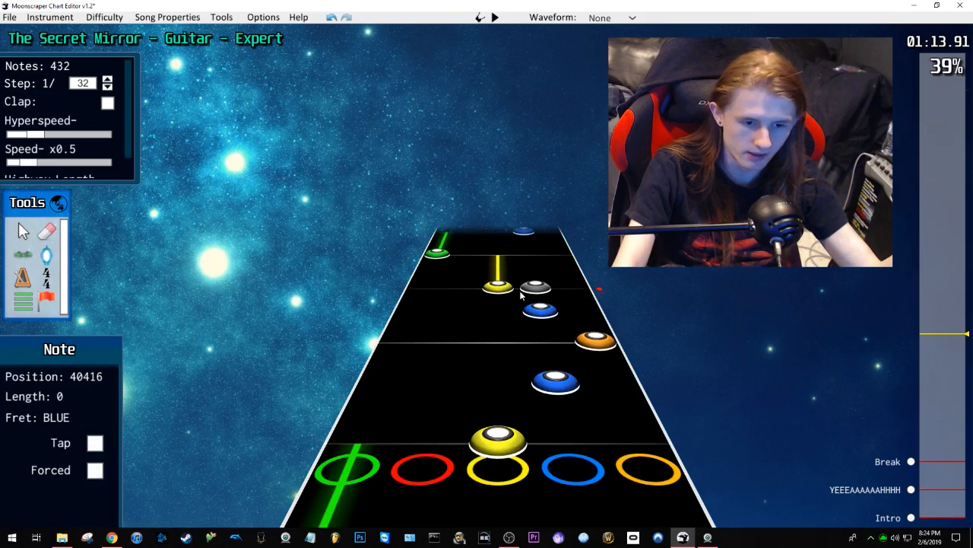
pyautogui.scroll(-1, 525, 299)
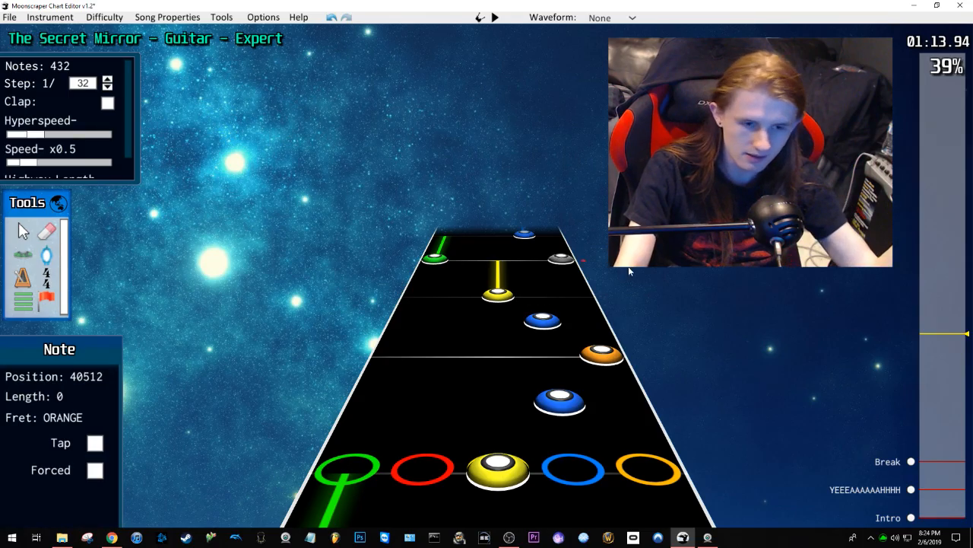
pyautogui.scroll(4, 582, 300)
pyautogui.scroll(-1, 582, 301)
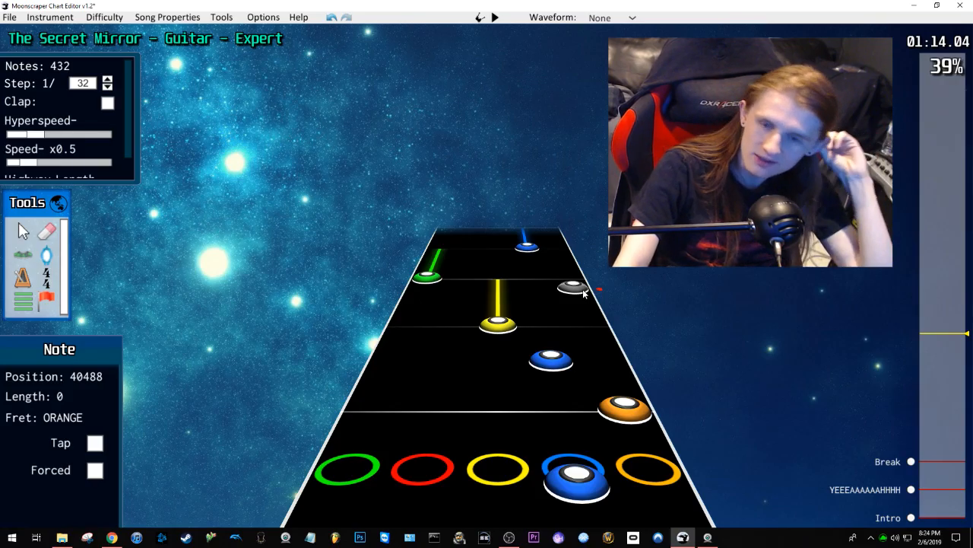
pyautogui.scroll(-5, 584, 293)
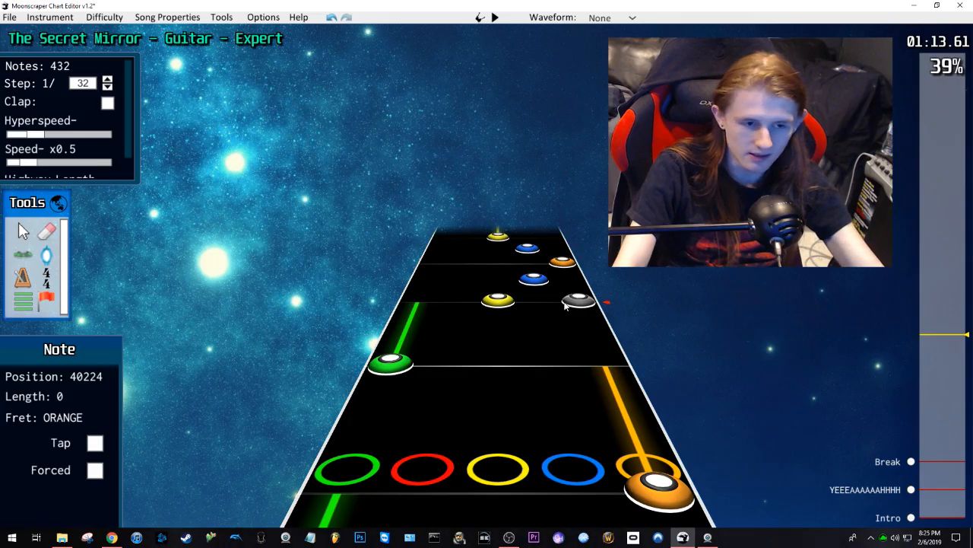
pyautogui.scroll(-3, 573, 315)
pyautogui.scroll(6, 570, 338)
pyautogui.scroll(-2, 567, 350)
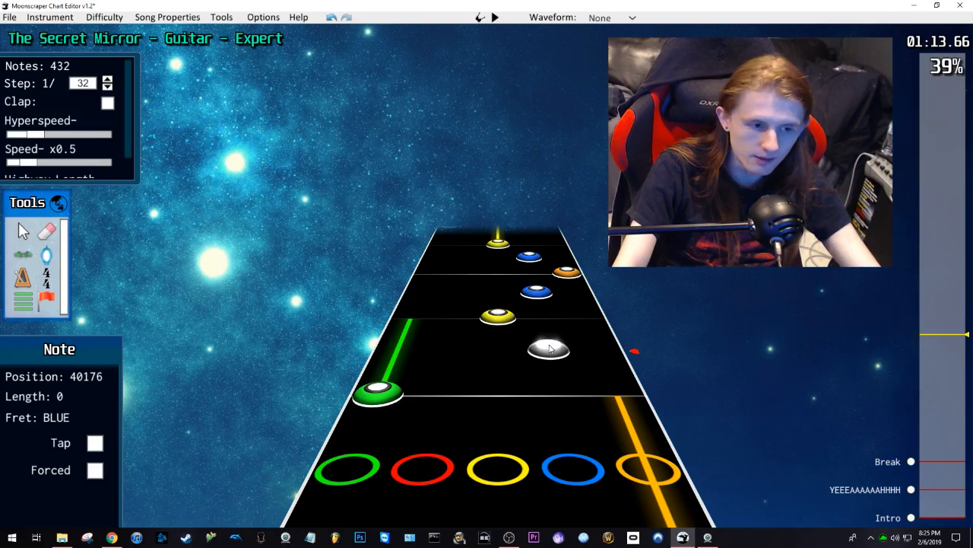
pyautogui.scroll(2, 549, 350)
pyautogui.scroll(-3, 544, 357)
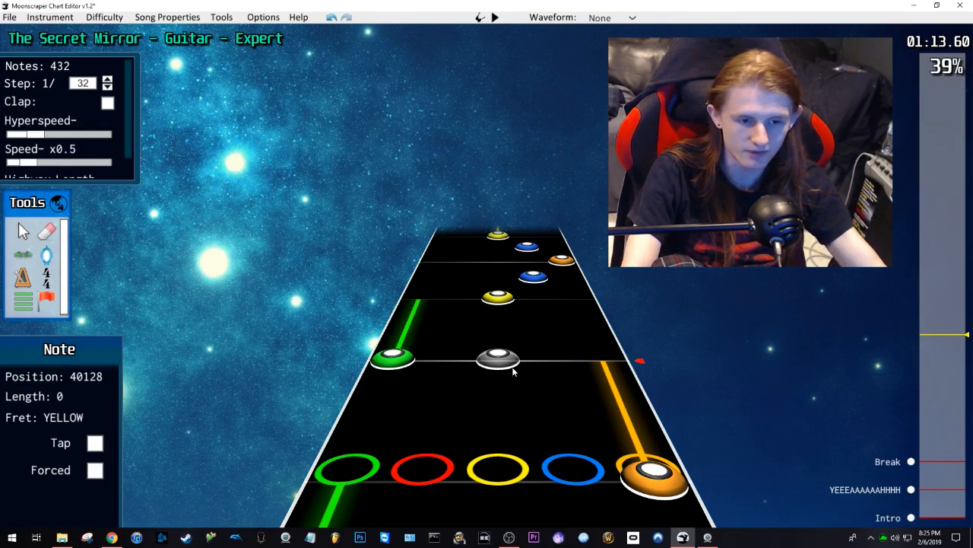
pyautogui.scroll(-3, 514, 372)
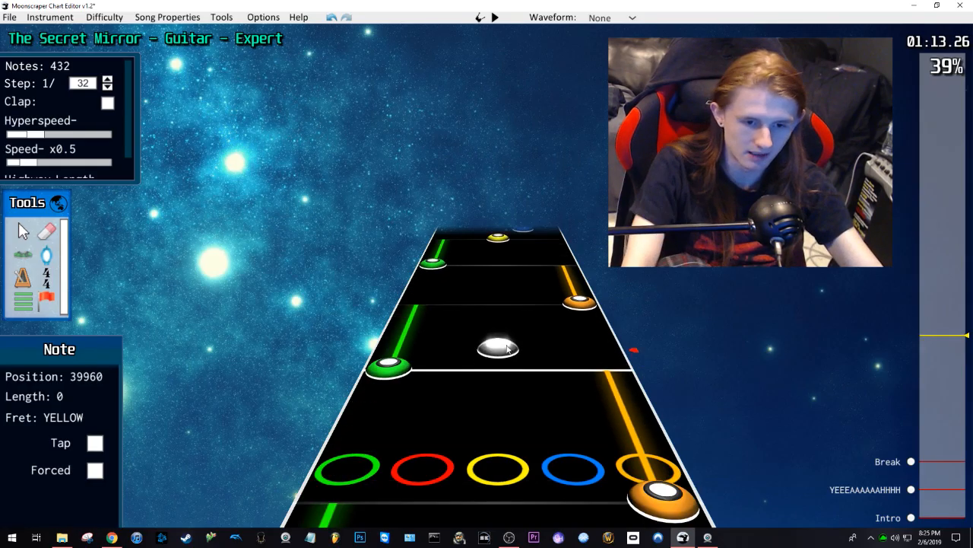
pyautogui.press('space')
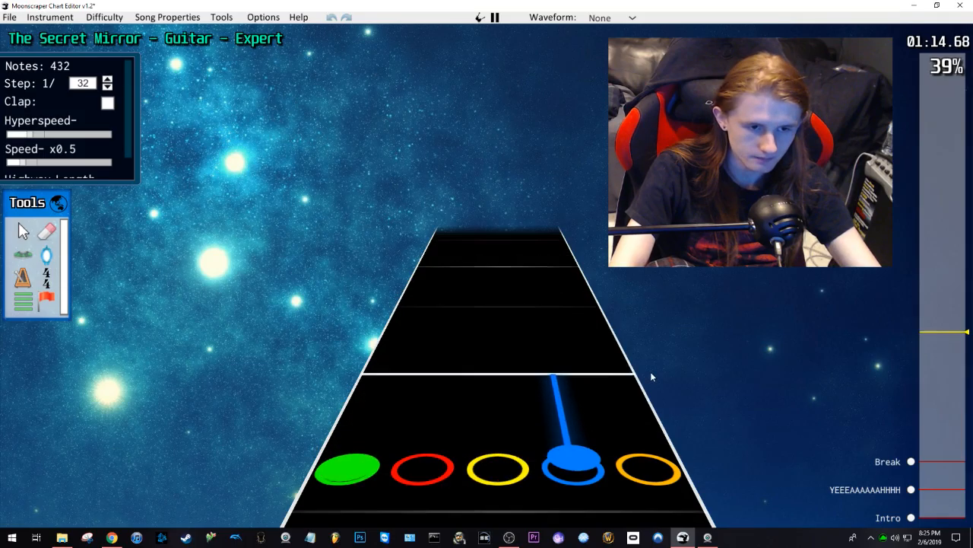
# Step: Add sustained green, blue and green notes one after another from the end of the last blue sustain and play back
pyautogui.press('space')
pyautogui.click(373, 445)
pyautogui.moveTo(374, 448); pyautogui.dragTo(397, 346)
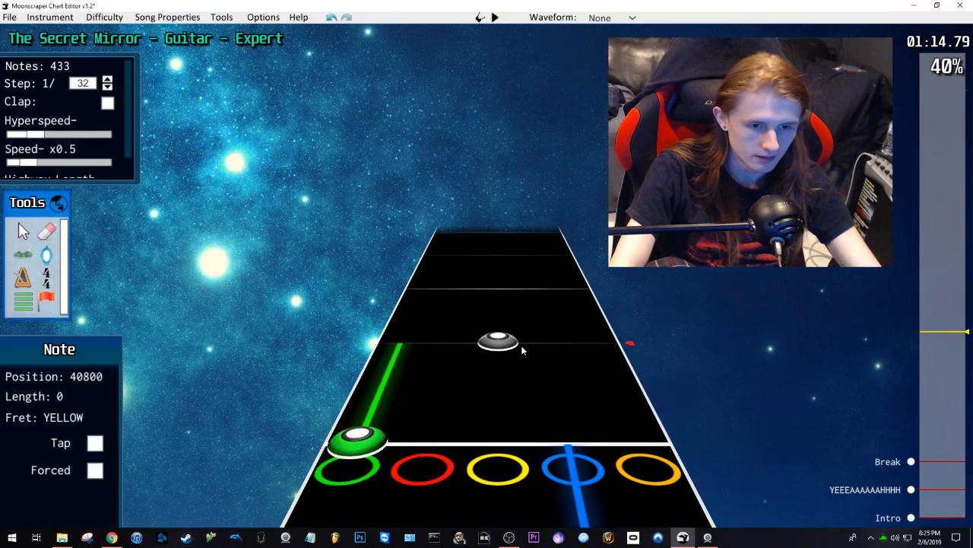
pyautogui.click(544, 332)
pyautogui.moveTo(544, 305); pyautogui.dragTo(542, 290)
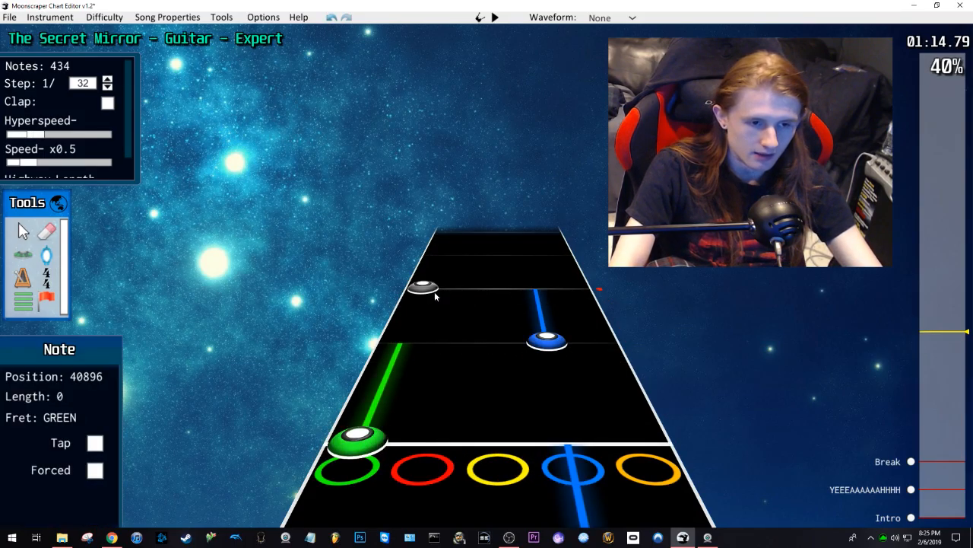
pyautogui.click(423, 286)
pyautogui.moveTo(425, 287); pyautogui.dragTo(437, 256)
pyautogui.press('space')
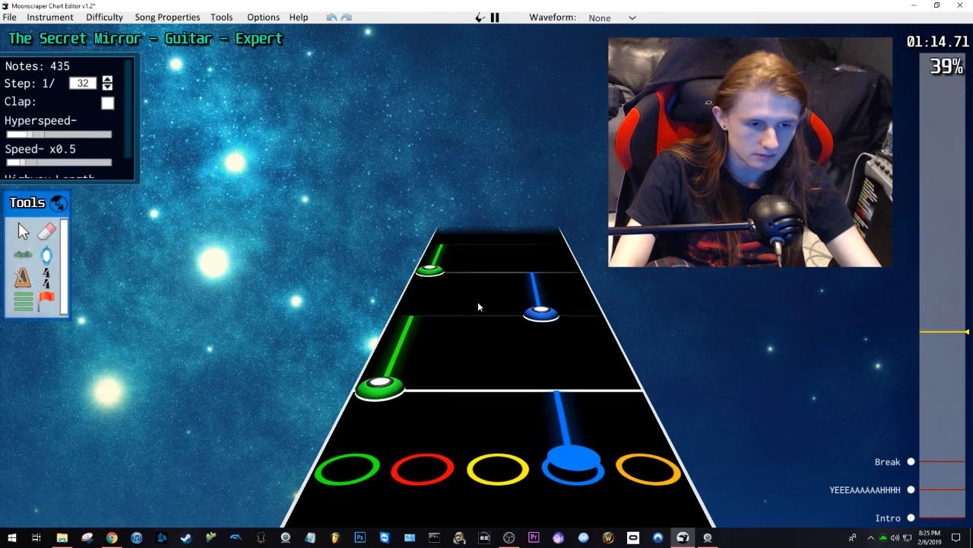
# Step: Add single red, yellow, blue and yellow notes and a sustained red note from about 01:15, and play them back
pyautogui.press('space')
pyautogui.scroll(-3, 452, 334)
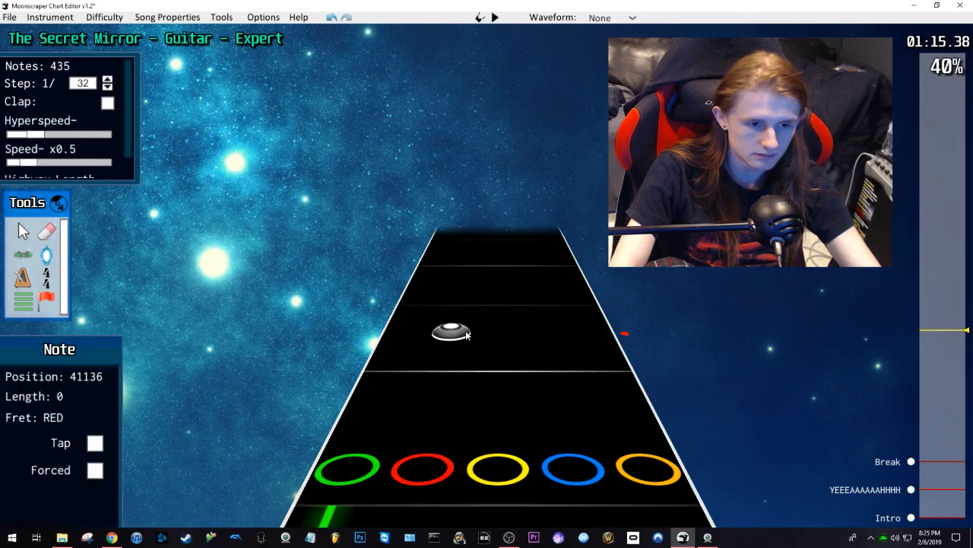
pyautogui.click(446, 360)
pyautogui.press('f')
pyautogui.click(515, 329)
pyautogui.click(540, 300)
pyautogui.click(502, 278)
pyautogui.click(467, 261)
pyautogui.press('space')
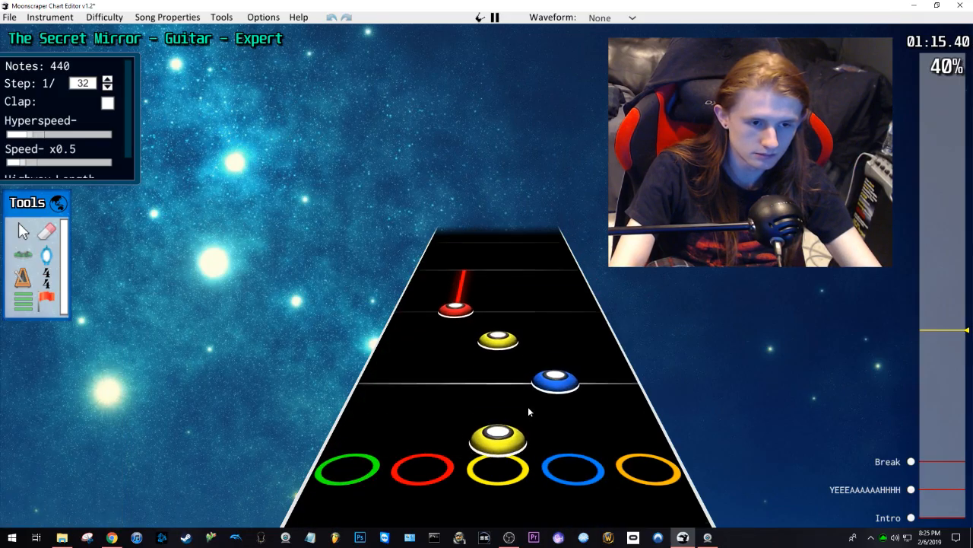
# Step: Add a sustained green note at the end of the last red sustain and a sustained yellow note directly after it
pyautogui.press('space')
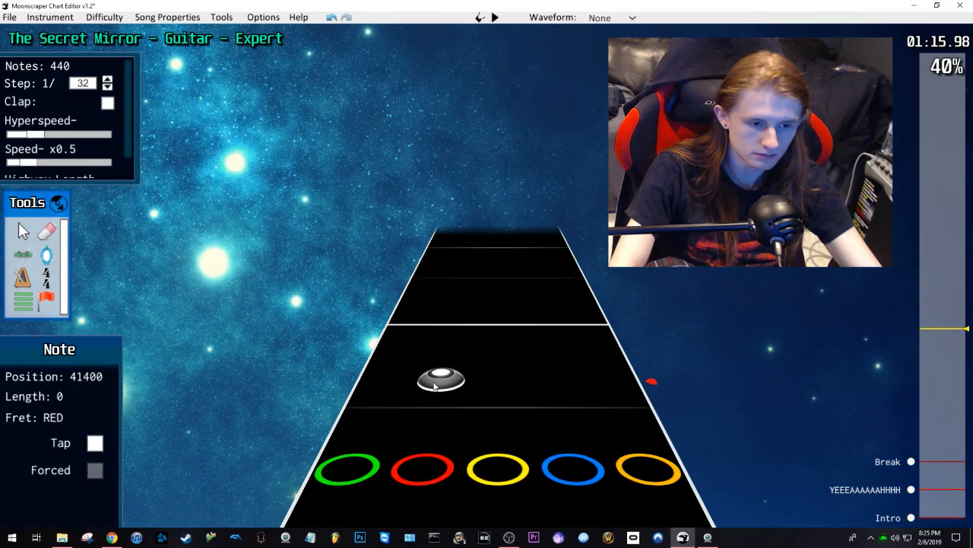
pyautogui.scroll(2, 411, 382)
pyautogui.click(387, 374)
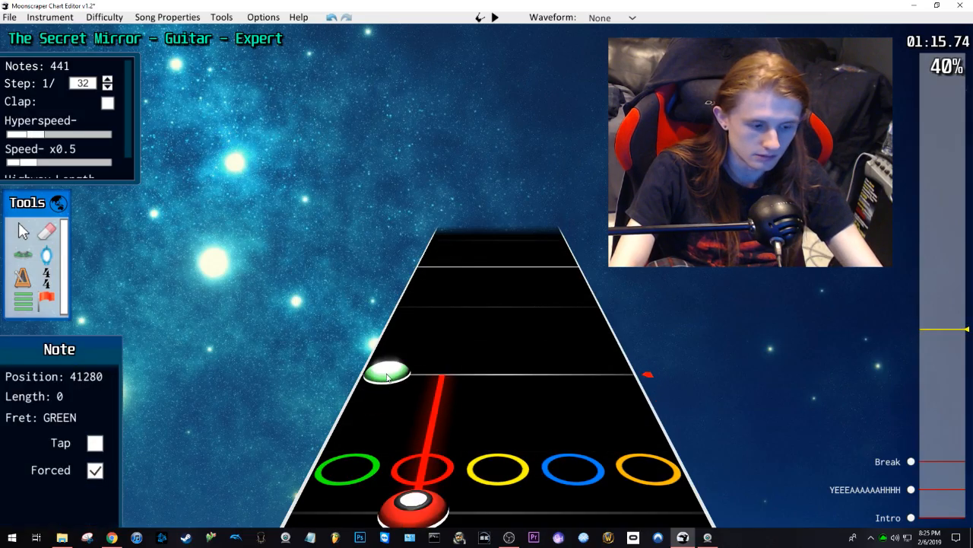
pyautogui.hotkey('ctrl', 'z')
pyautogui.press('f')
pyautogui.click(387, 375)
pyautogui.moveTo(387, 375); pyautogui.dragTo(420, 310)
pyautogui.click(482, 311)
pyautogui.moveTo(483, 311); pyautogui.dragTo(496, 263)
# Step: Repeat the sustained green and yellow pair directly after the first yellow sustain and play the section back
pyautogui.scroll(3, 473, 309)
pyautogui.click(406, 359)
pyautogui.moveTo(405, 359); pyautogui.dragTo(420, 304)
pyautogui.click(498, 297)
pyautogui.moveTo(497, 297); pyautogui.dragTo(498, 264)
pyautogui.scroll(-1, 532, 285)
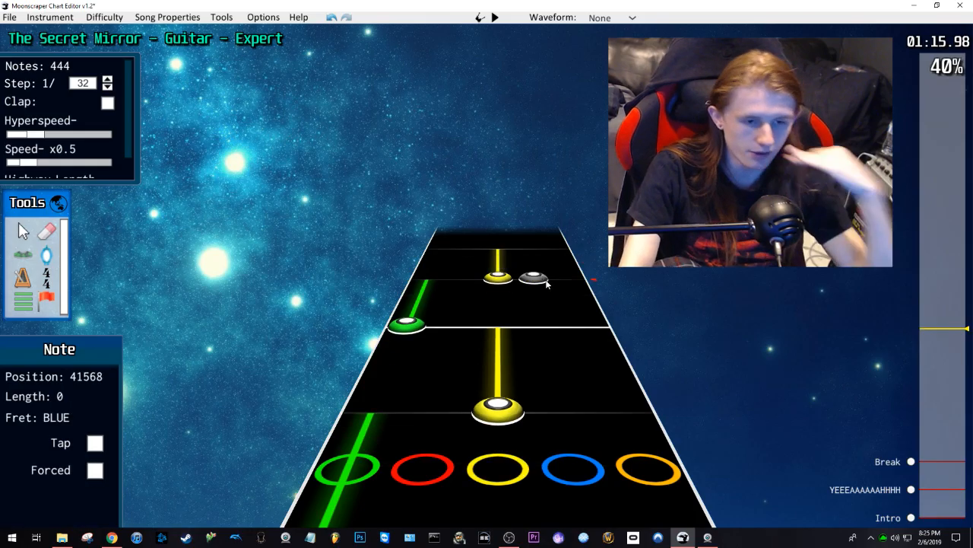
pyautogui.press('space')
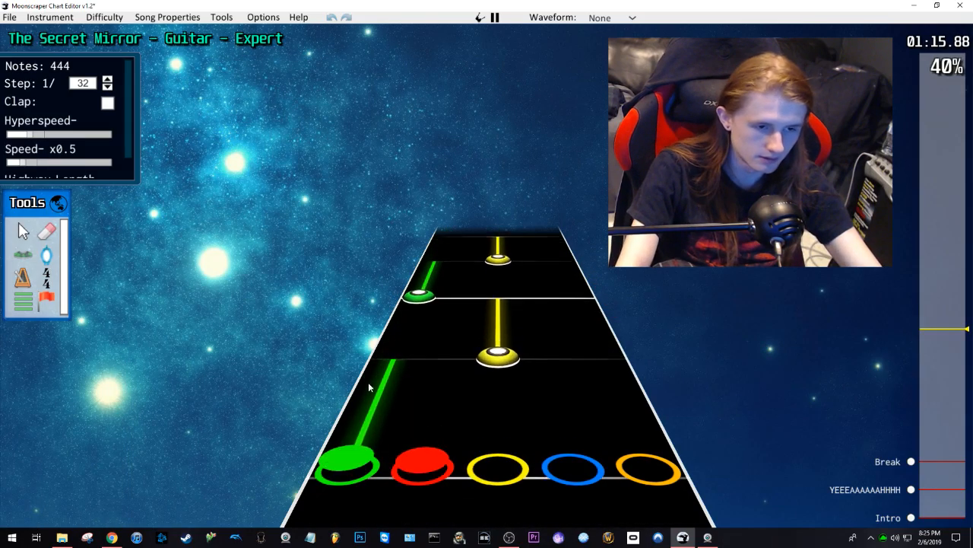
# Step: Add a third sustained green note at the end of the second yellow sustain
pyautogui.press('space')
pyautogui.scroll(-2, 406, 393)
pyautogui.moveTo(406, 391); pyautogui.dragTo(419, 311)
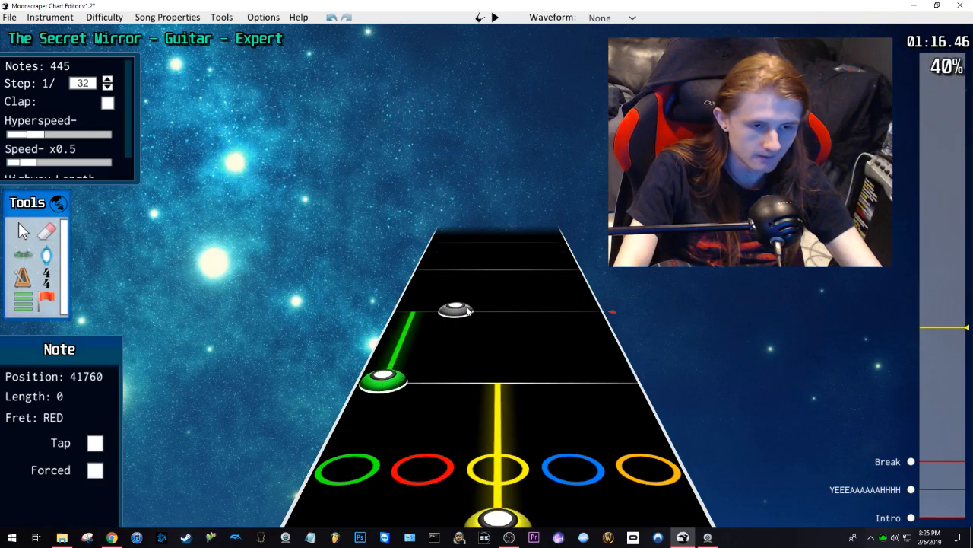
# Step: Add single yellow, blue, orange, blue and red notes after the last green sustain and play the run back twice
pyautogui.click(500, 309)
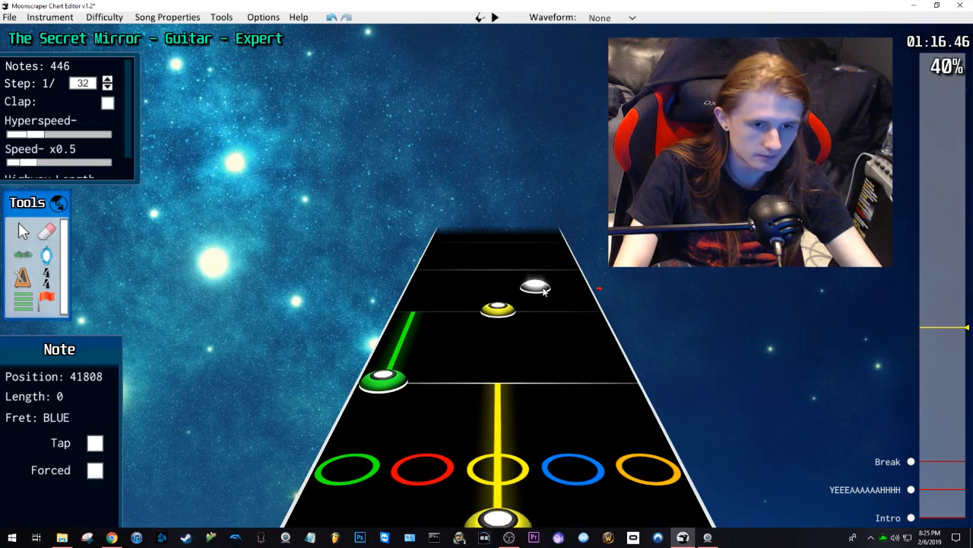
pyautogui.click(543, 290)
pyautogui.click(567, 270)
pyautogui.click(532, 255)
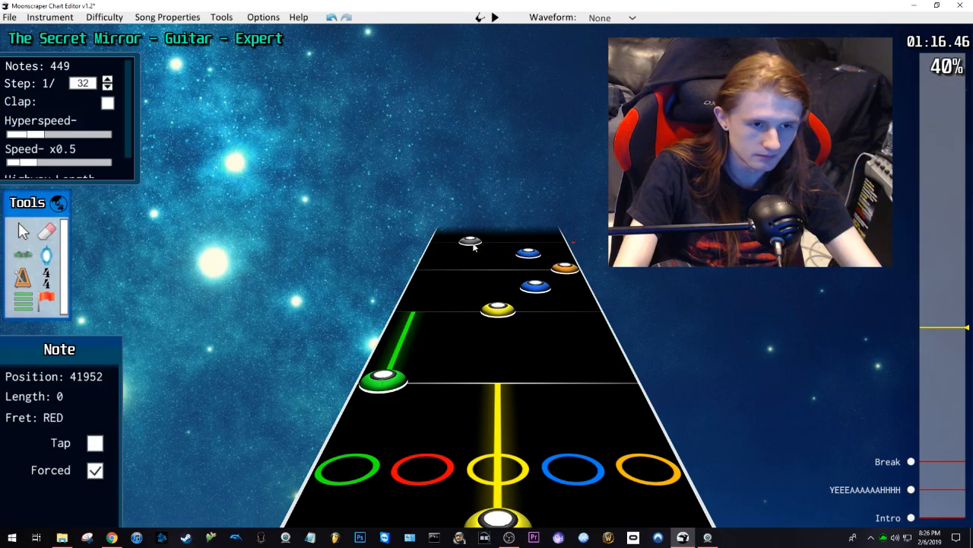
pyautogui.click(473, 246)
pyautogui.press('space')
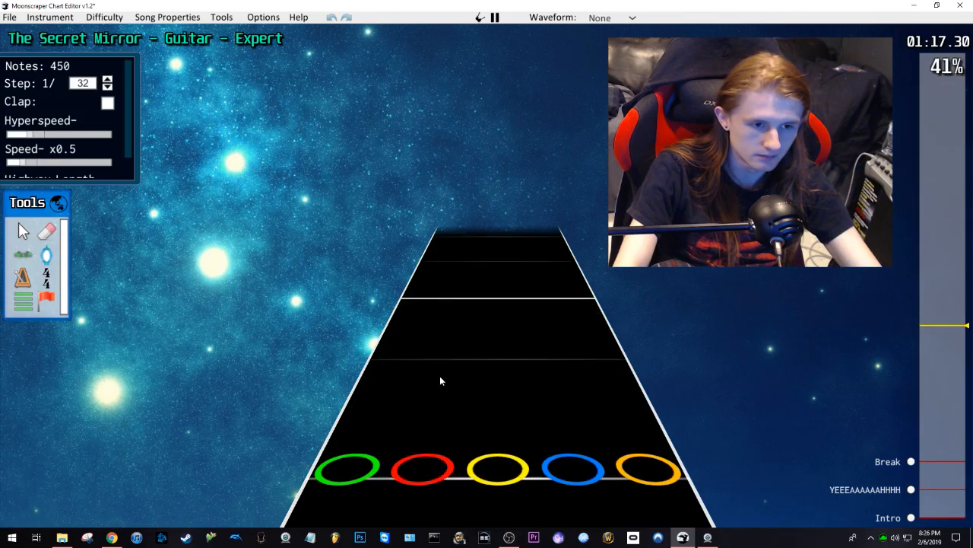
pyautogui.press('space')
pyautogui.scroll(-4, 441, 377)
pyautogui.press('space')
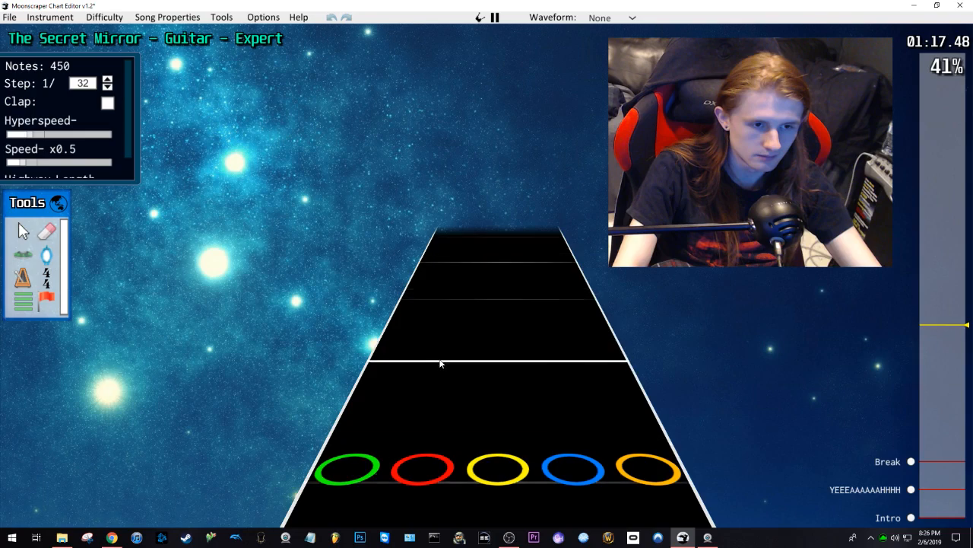
# Step: Add a second red note after the run's last red note, then a sustained orange note, and play them back
pyautogui.press('space')
pyautogui.scroll(-3, 440, 359)
pyautogui.click(447, 362)
pyautogui.click(605, 329)
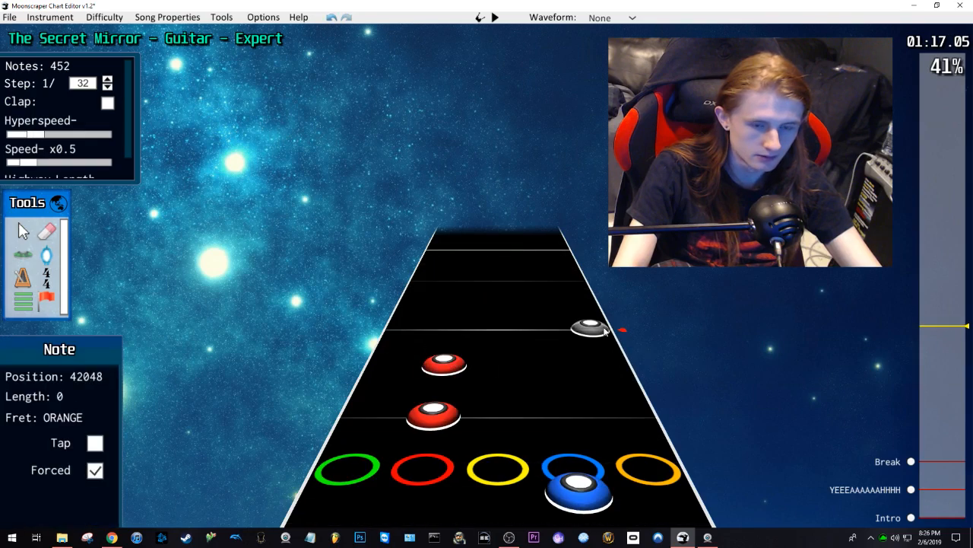
pyautogui.moveTo(592, 323); pyautogui.dragTo(599, 284)
pyautogui.press('space')
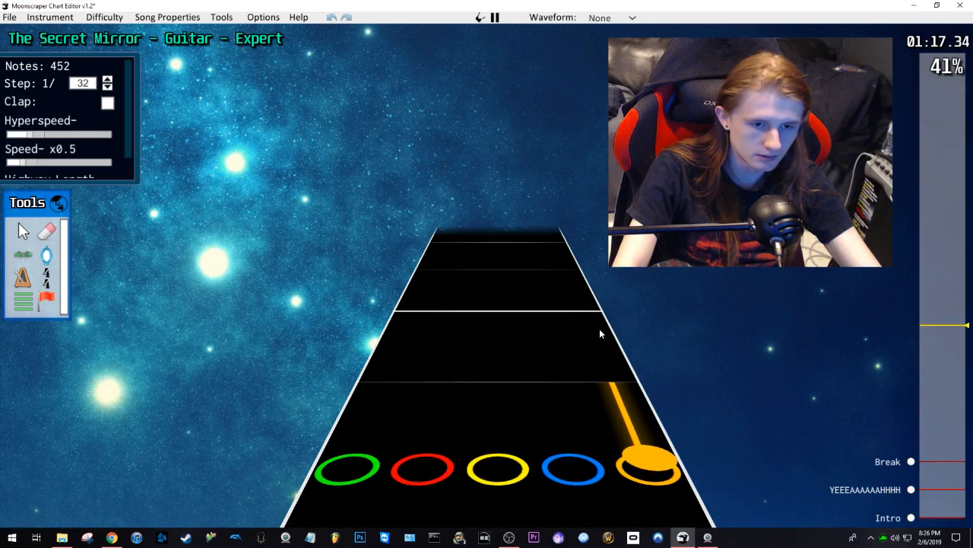
# Step: Add a sustained yellow note and a sustained green note after the orange sustain, and play them back
pyautogui.press('space')
pyautogui.scroll(-8, 426, 357)
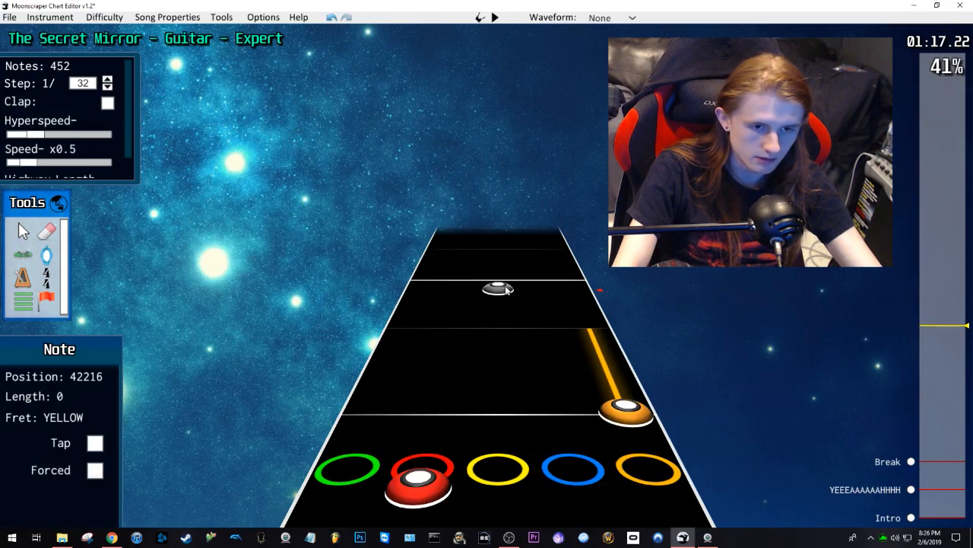
pyautogui.moveTo(499, 326); pyautogui.dragTo(512, 280)
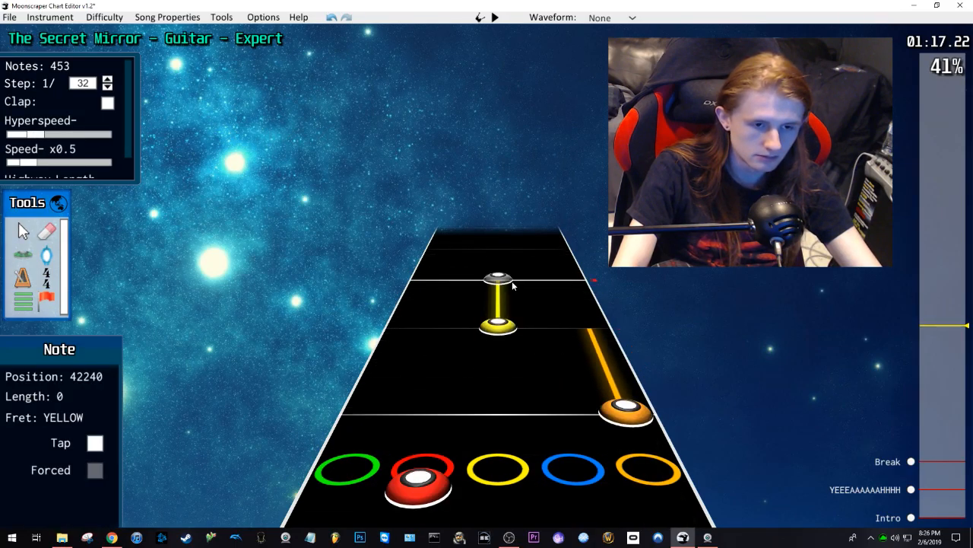
pyautogui.scroll(-1, 512, 280)
pyautogui.click(429, 273)
pyautogui.moveTo(429, 272); pyautogui.dragTo(447, 245)
pyautogui.scroll(-4, 476, 281)
pyautogui.press('space')
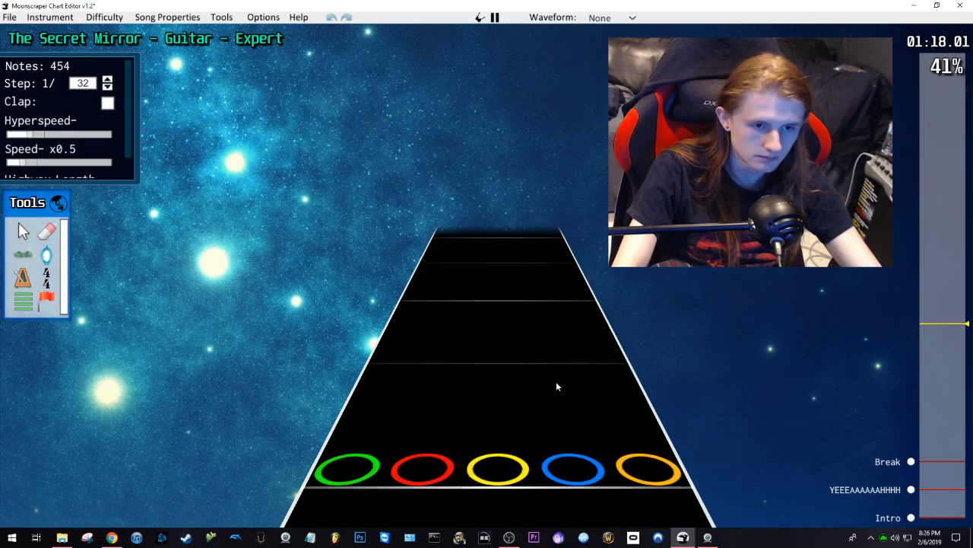
pyautogui.press('space')
# Step: Add another sustained yellow note directly after the green sustain and play the section back
pyautogui.scroll(-3, 461, 361)
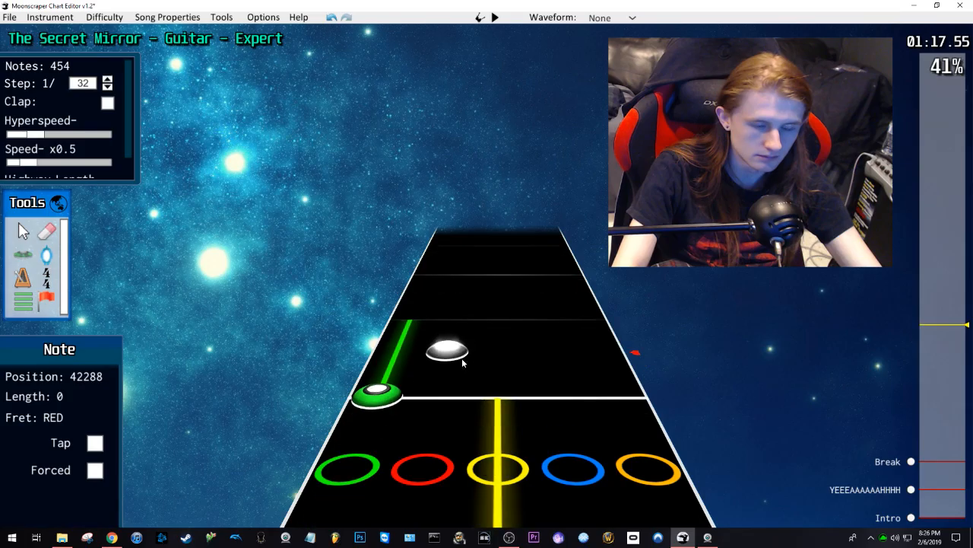
pyautogui.moveTo(495, 318); pyautogui.dragTo(507, 274)
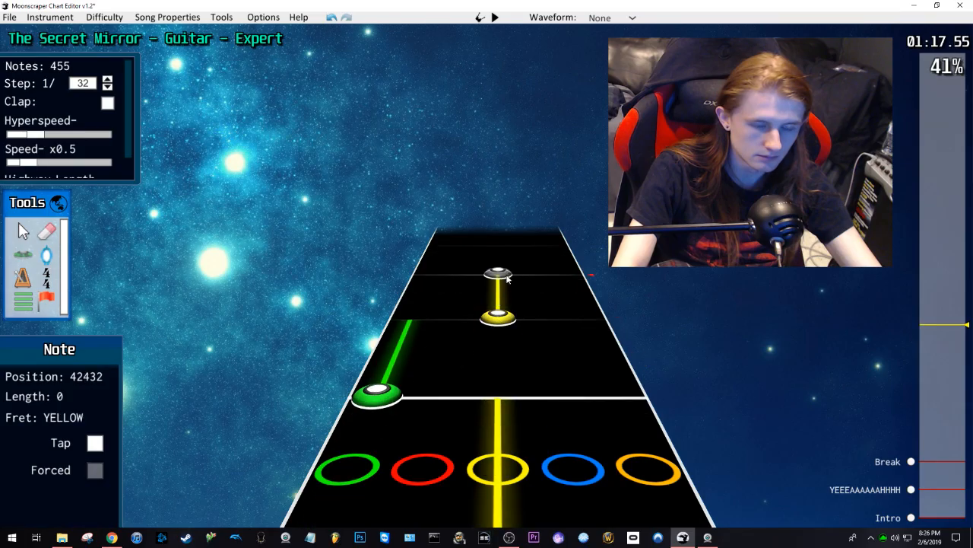
pyautogui.press('space')
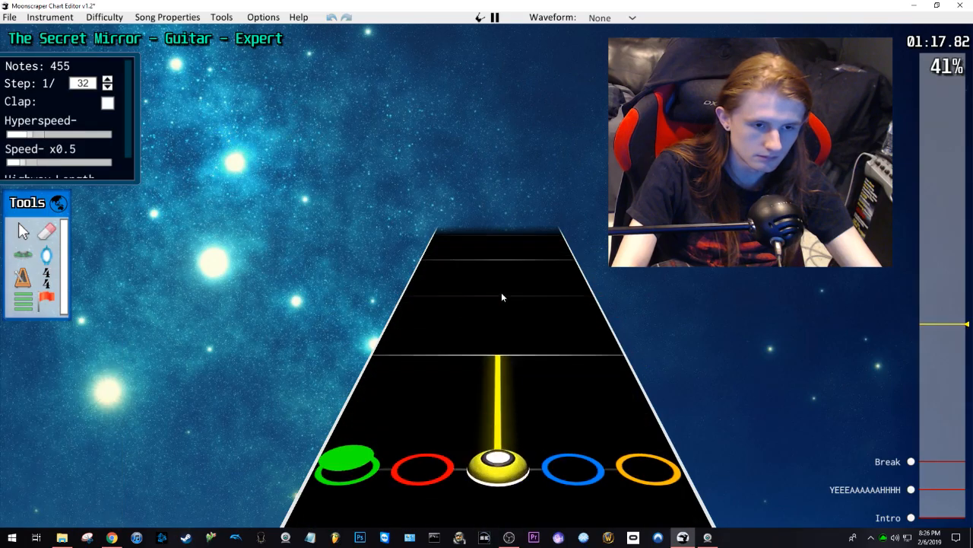
pyautogui.press('space')
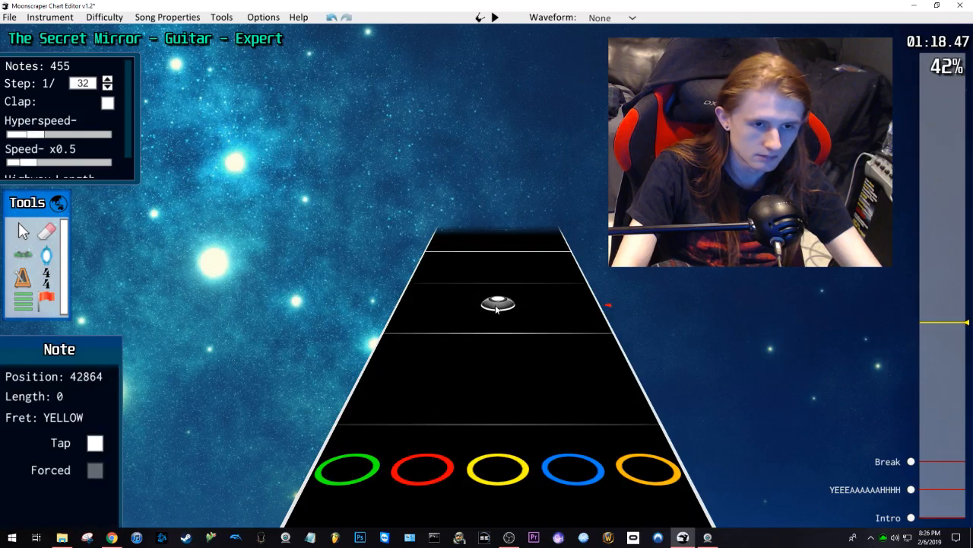
# Step: Review the passage from the two red notes through the last yellow sustain, replaying it to check the frets
pyautogui.scroll(-20, 496, 308)
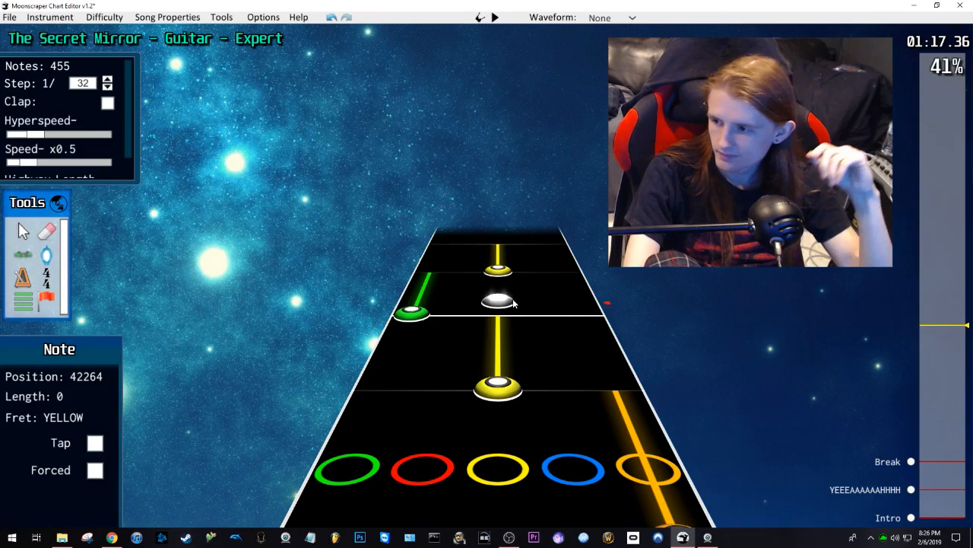
pyautogui.moveTo(513, 303); pyautogui.dragTo(506, 291)
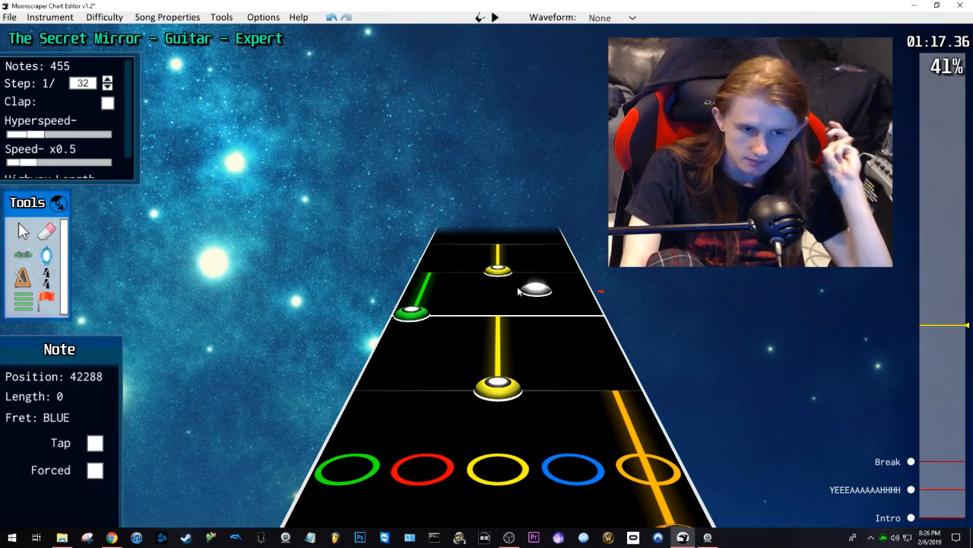
pyautogui.scroll(-2, 512, 288)
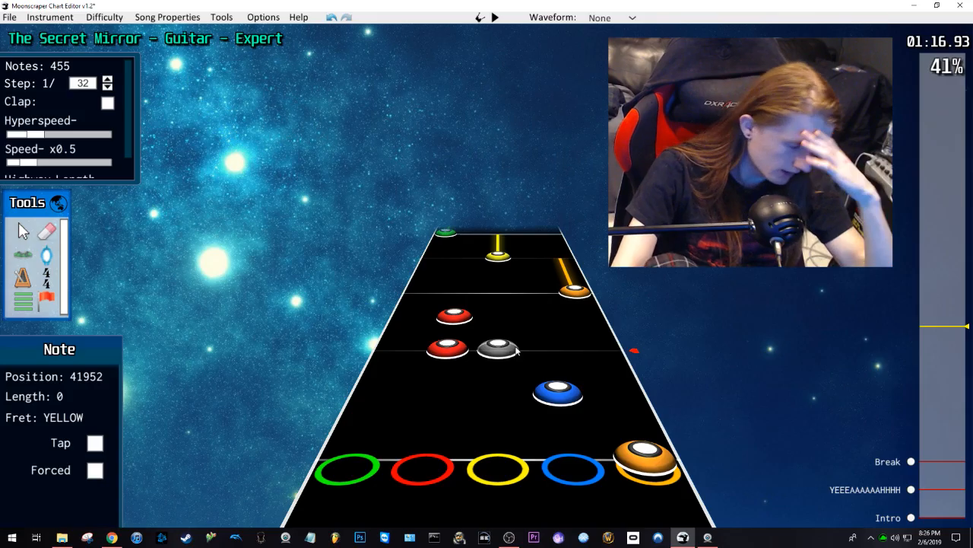
pyautogui.moveTo(516, 350); pyautogui.dragTo(407, 297)
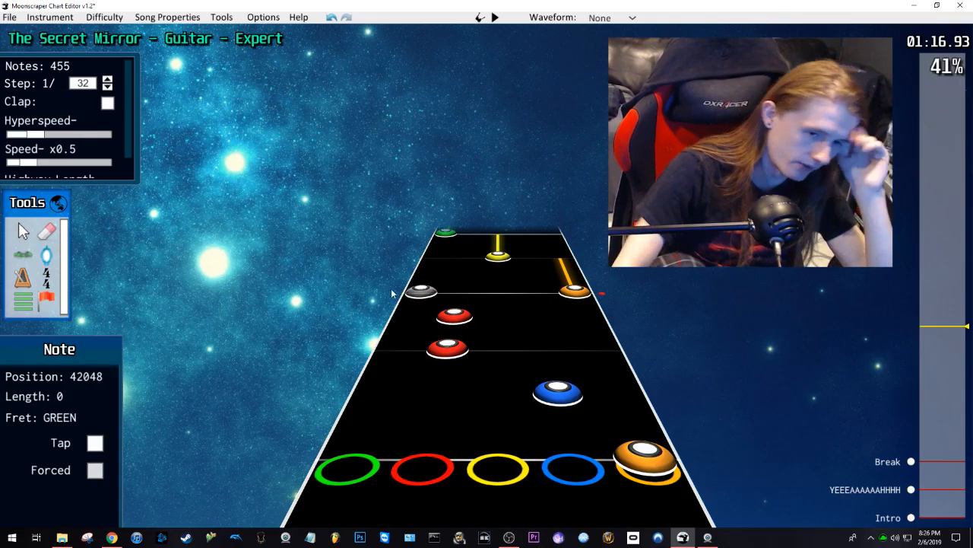
pyautogui.scroll(1, 502, 357)
pyautogui.scroll(-1, 508, 368)
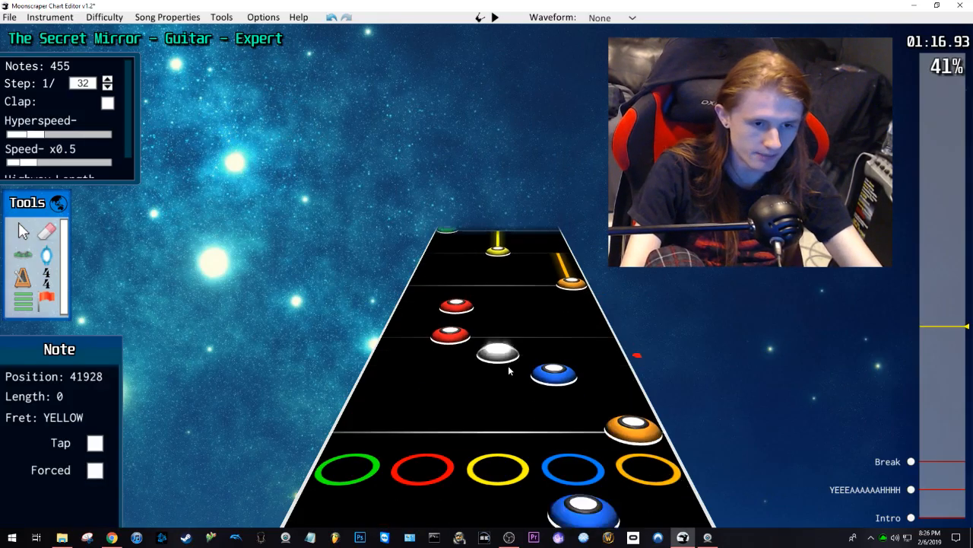
pyautogui.scroll(-1, 509, 370)
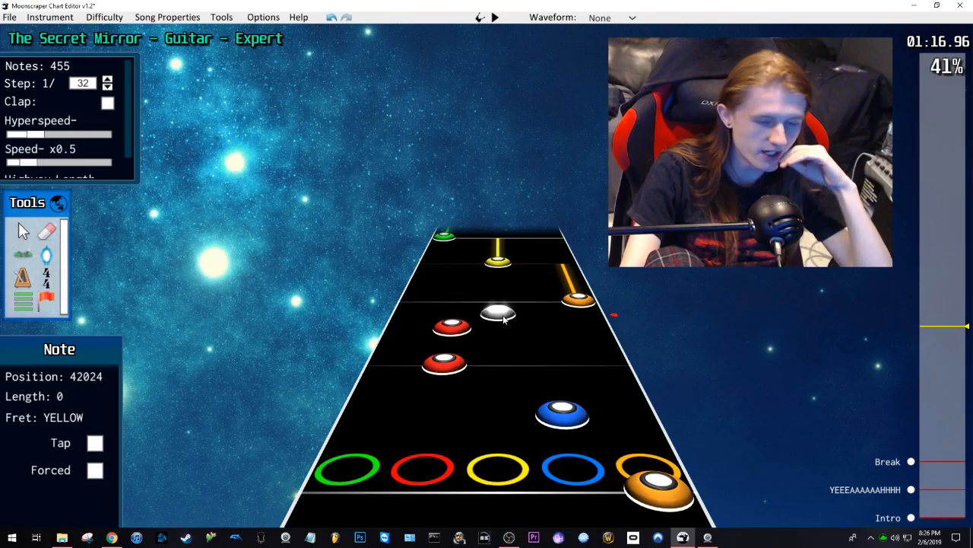
pyautogui.scroll(3, 502, 320)
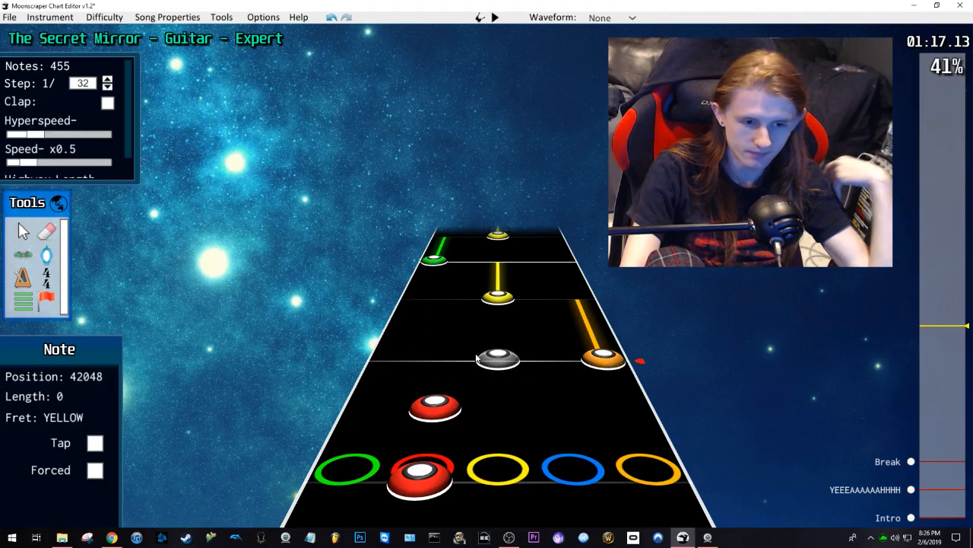
pyautogui.press('space')
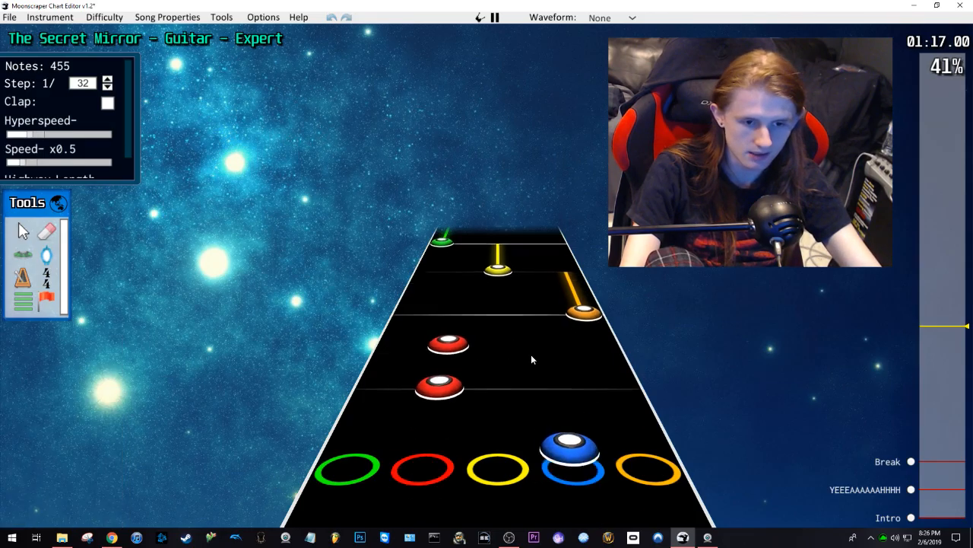
pyautogui.press('space')
pyautogui.scroll(-4, 368, 426)
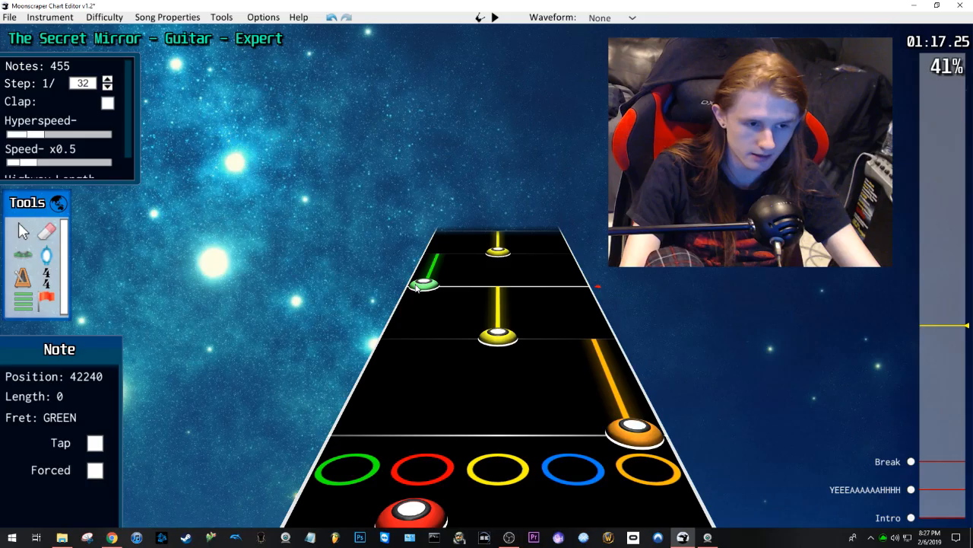
pyautogui.scroll(-3, 428, 306)
pyautogui.scroll(2, 580, 367)
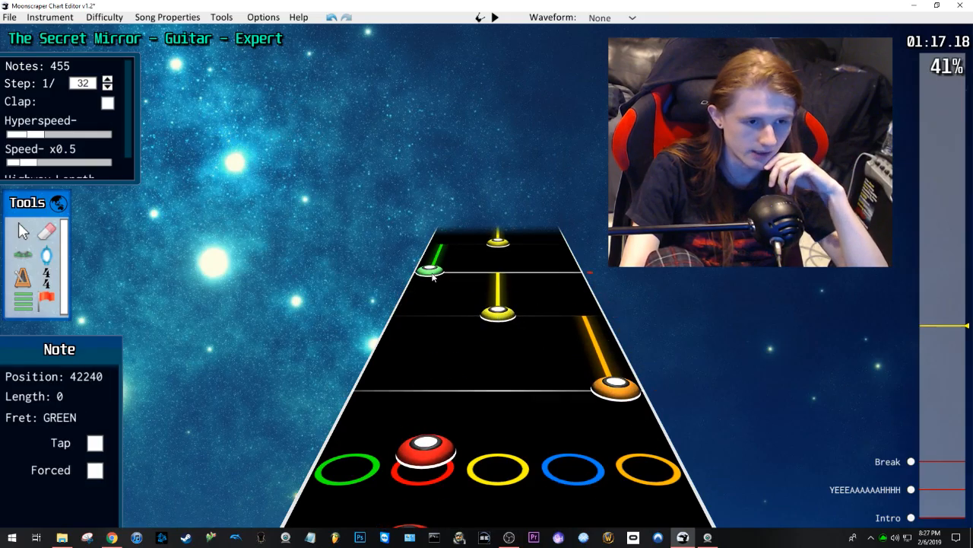
pyautogui.scroll(-3, 432, 278)
pyautogui.scroll(3, 526, 325)
pyautogui.press('space')
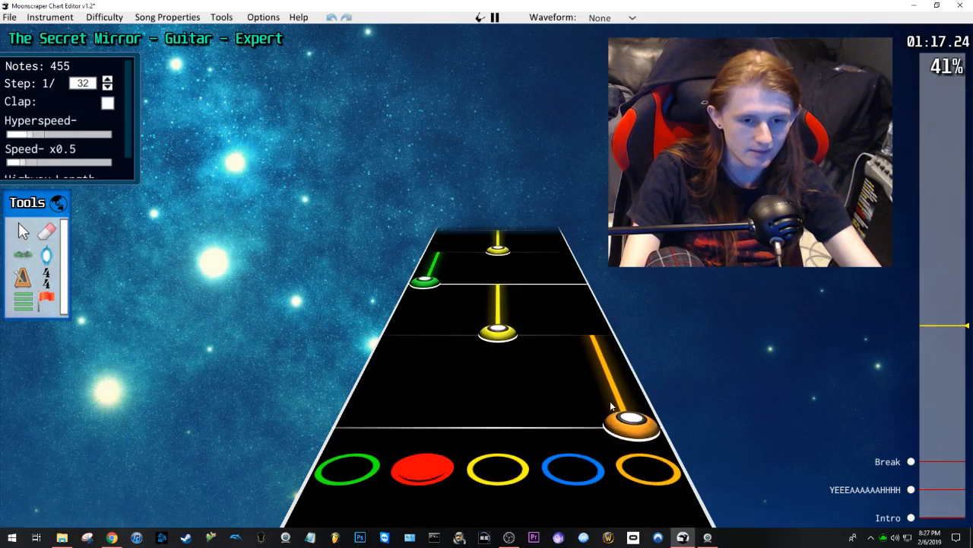
pyautogui.press('space')
pyautogui.scroll(-6, 517, 410)
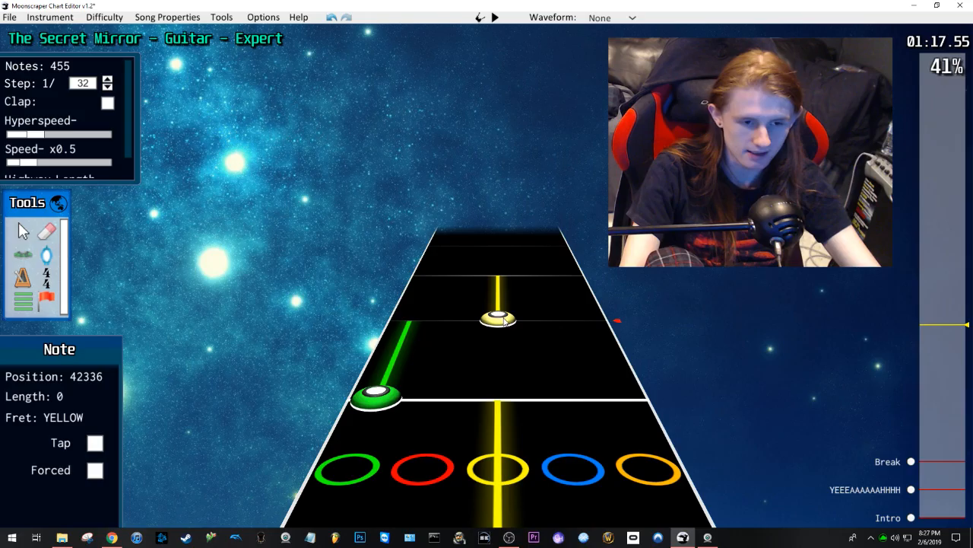
# Step: Move the last sustained yellow note to the orange lane and play the passage back
pyautogui.scroll(-5, 502, 321)
pyautogui.scroll(3, 498, 340)
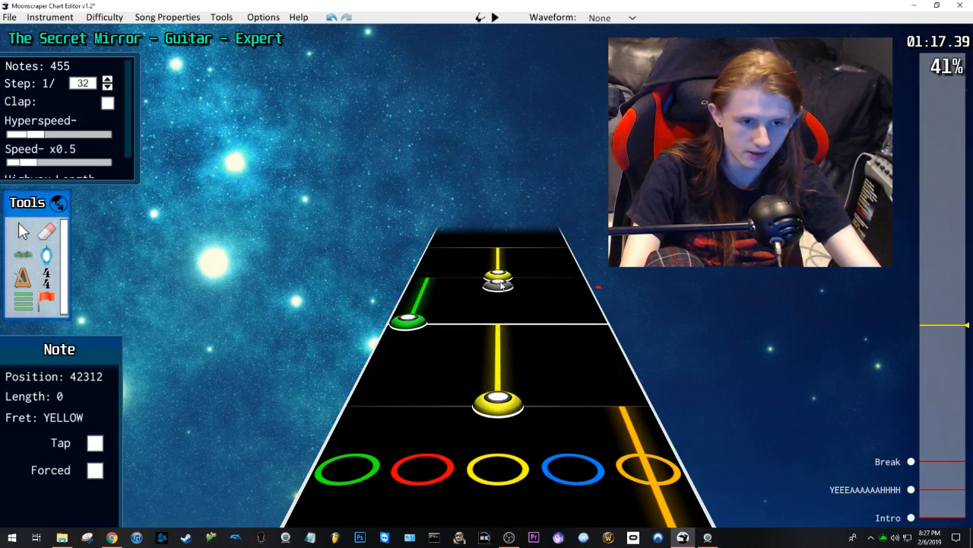
pyautogui.press('y')
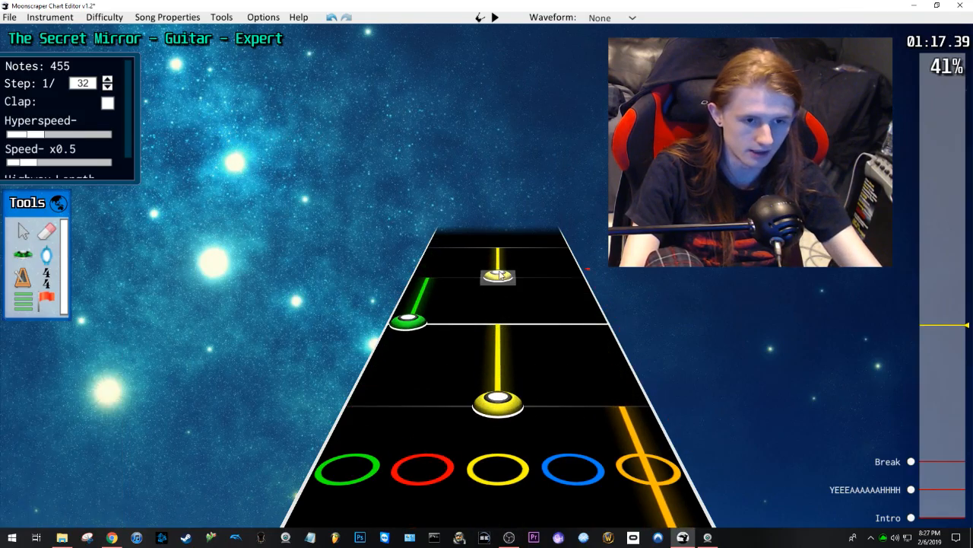
pyautogui.click(588, 283)
pyautogui.press('space')
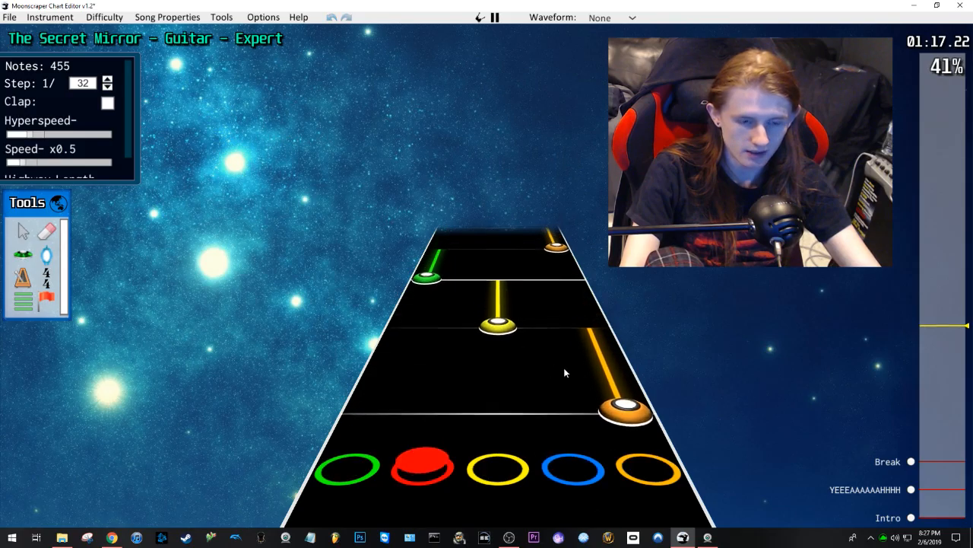
pyautogui.press('space')
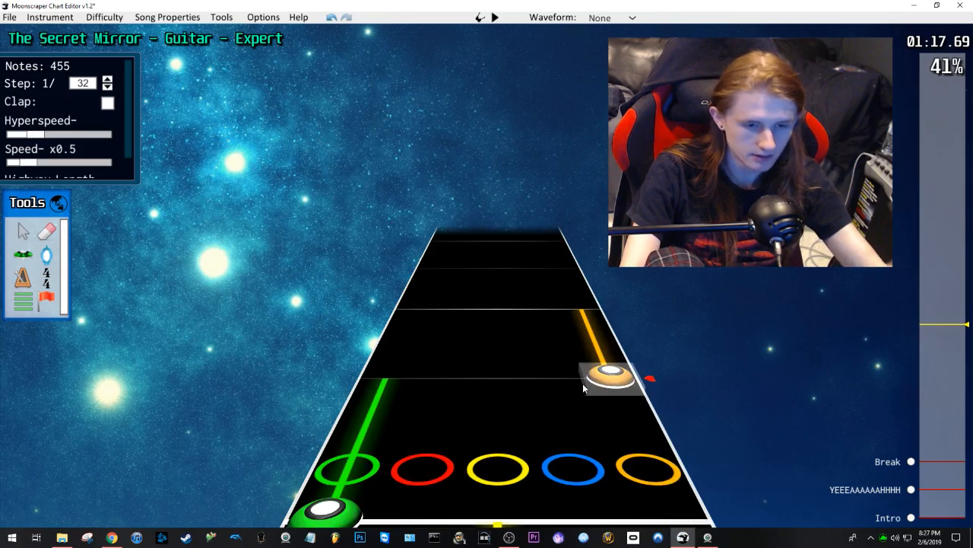
pyautogui.press('space')
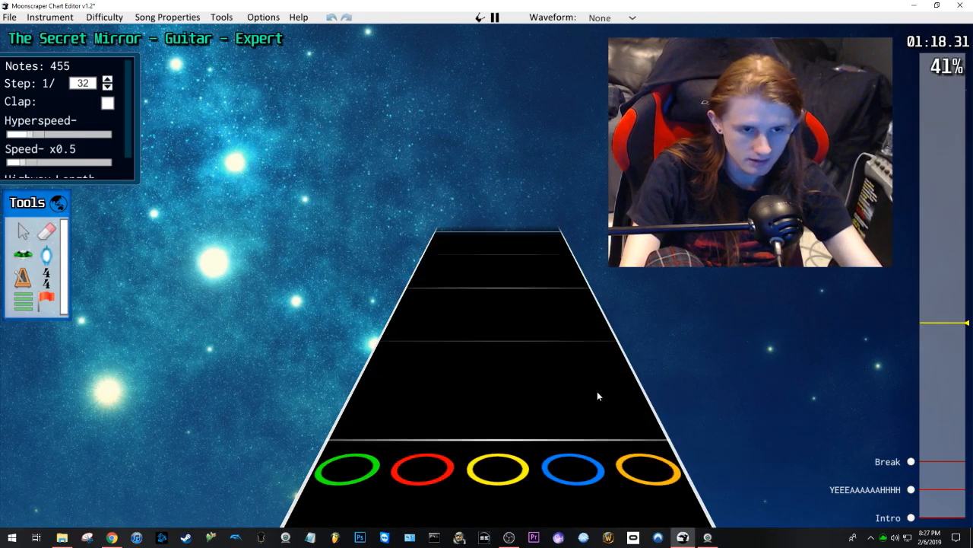
pyautogui.press('space')
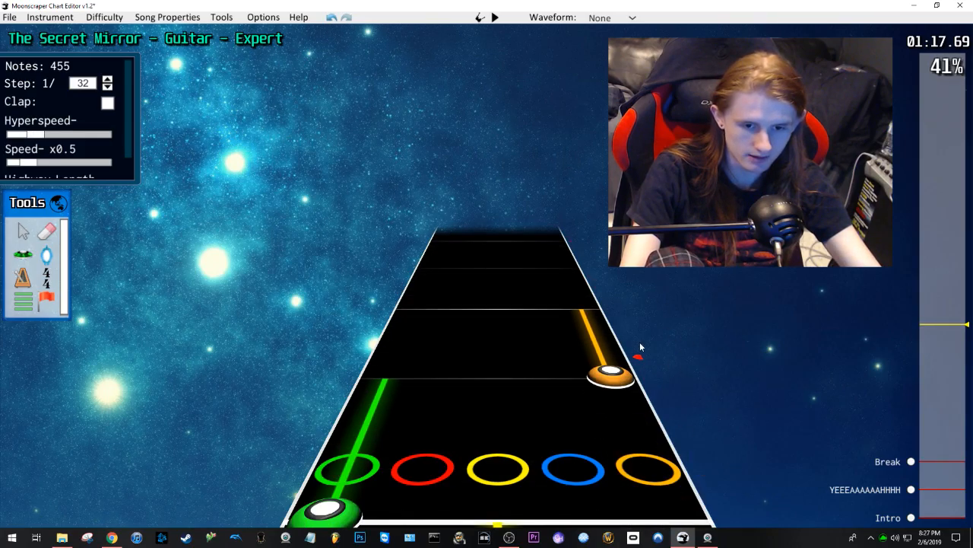
# Step: Move both sustained orange notes, before the yellow sustain and after the green one, to the blue lane and play them back
pyautogui.scroll(-3, 650, 295)
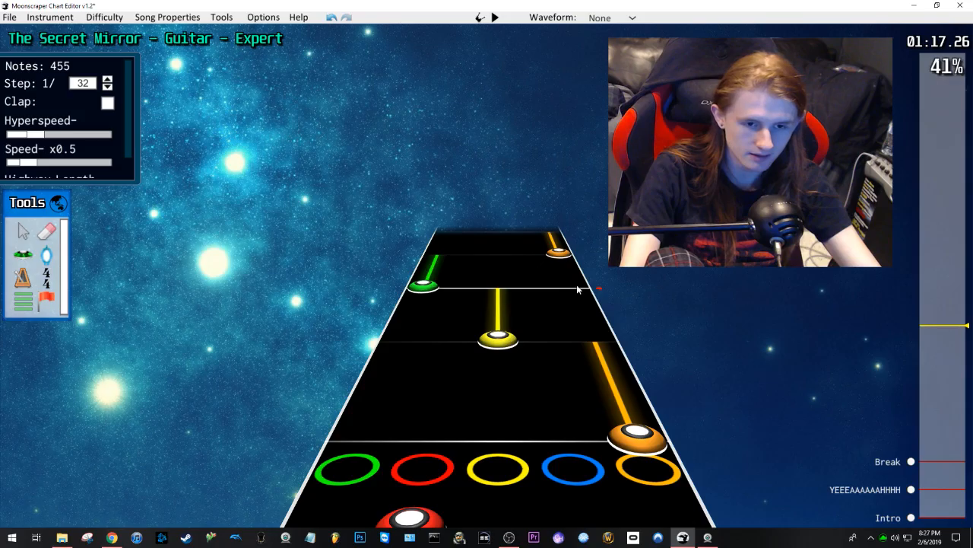
pyautogui.scroll(-1, 563, 293)
pyautogui.scroll(-1, 535, 320)
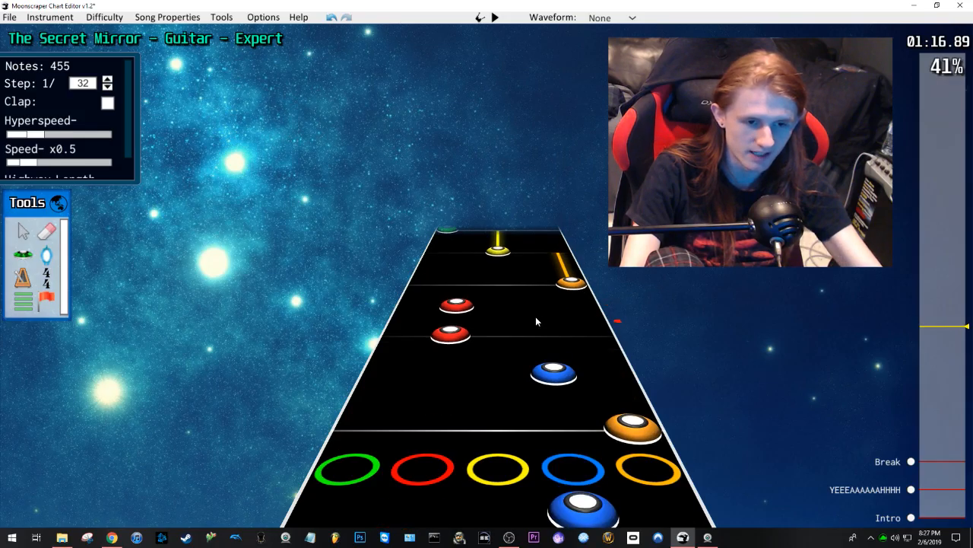
pyautogui.scroll(2, 536, 314)
pyautogui.scroll(1, 530, 318)
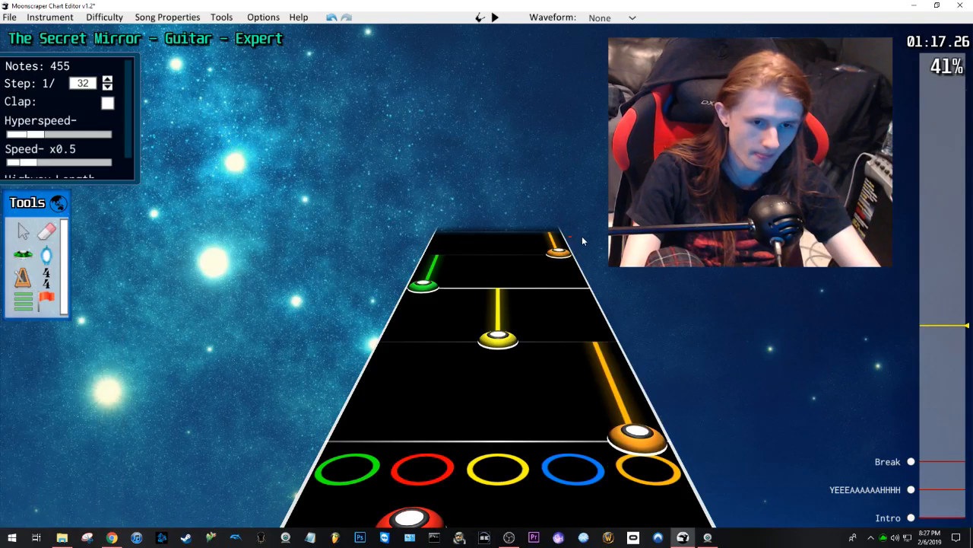
pyautogui.moveTo(577, 294); pyautogui.dragTo(606, 470)
pyautogui.moveTo(631, 438); pyautogui.dragTo(570, 440)
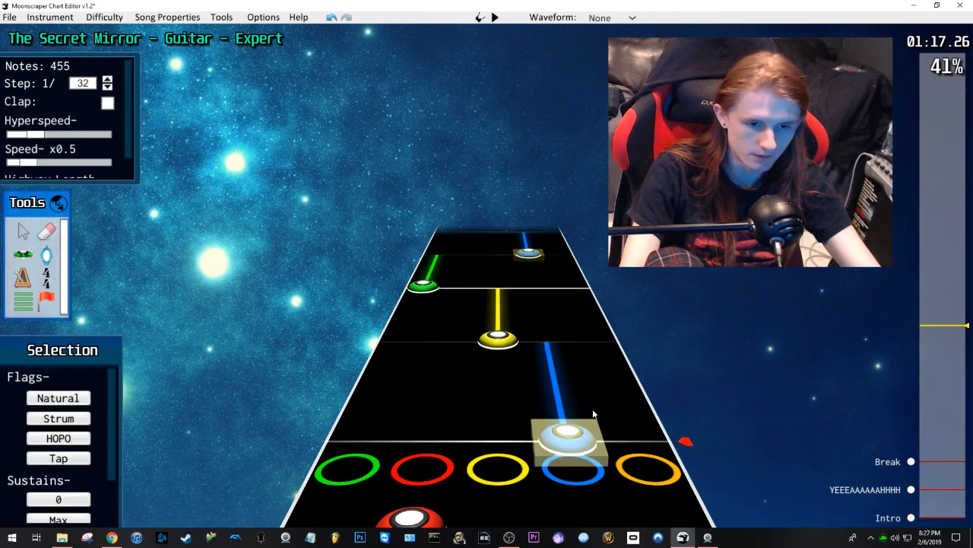
pyautogui.click(605, 382)
pyautogui.press('space')
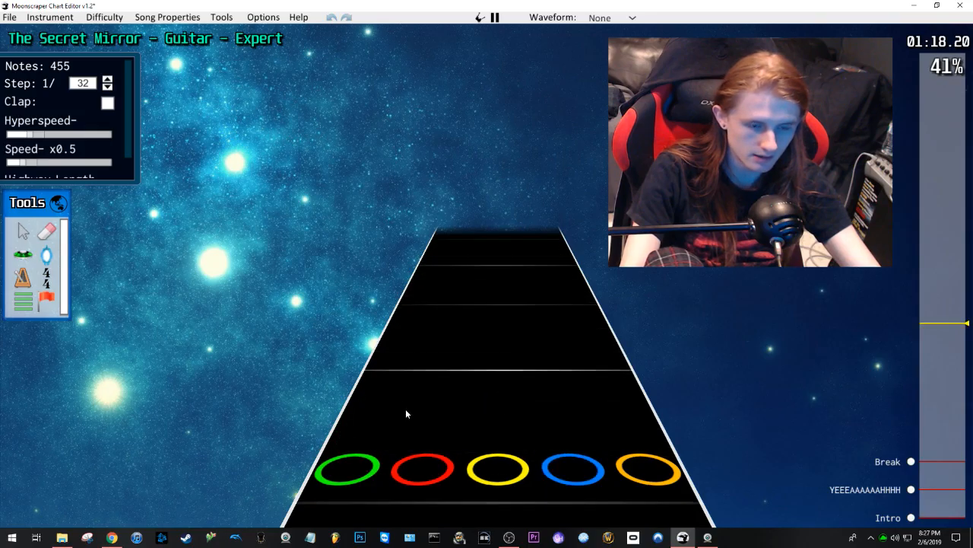
pyautogui.press('space')
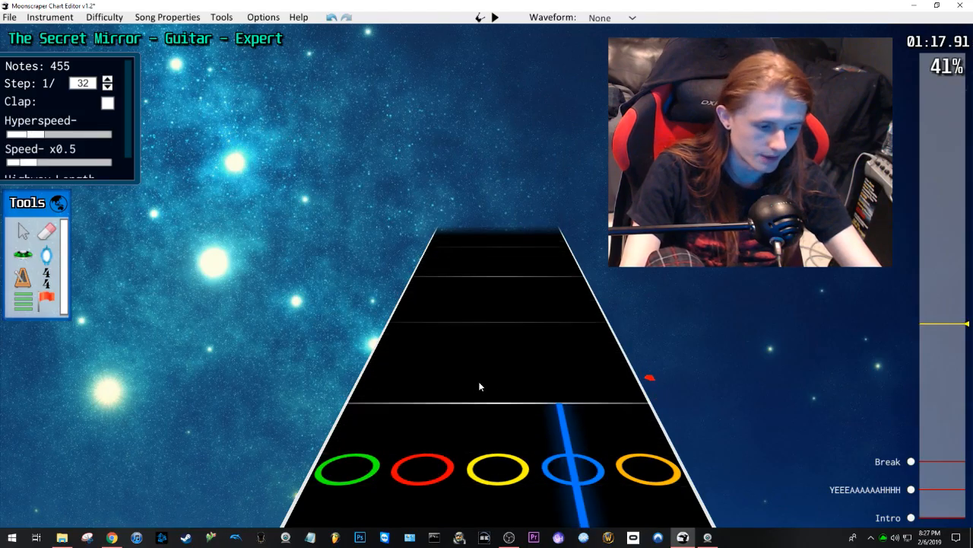
# Step: Add two single orange notes and two single yellow notes after the last blue sustain, and play them back
pyautogui.click(587, 332)
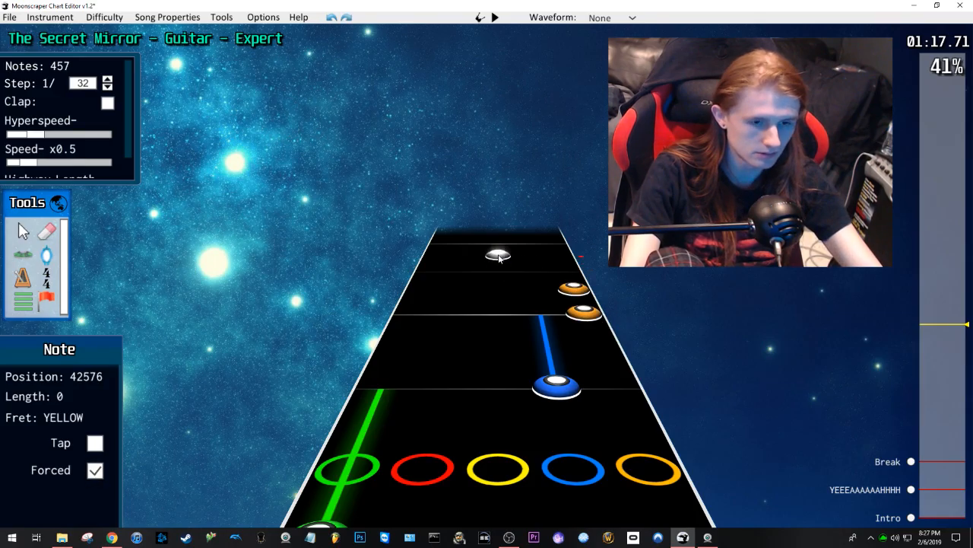
pyautogui.press('space')
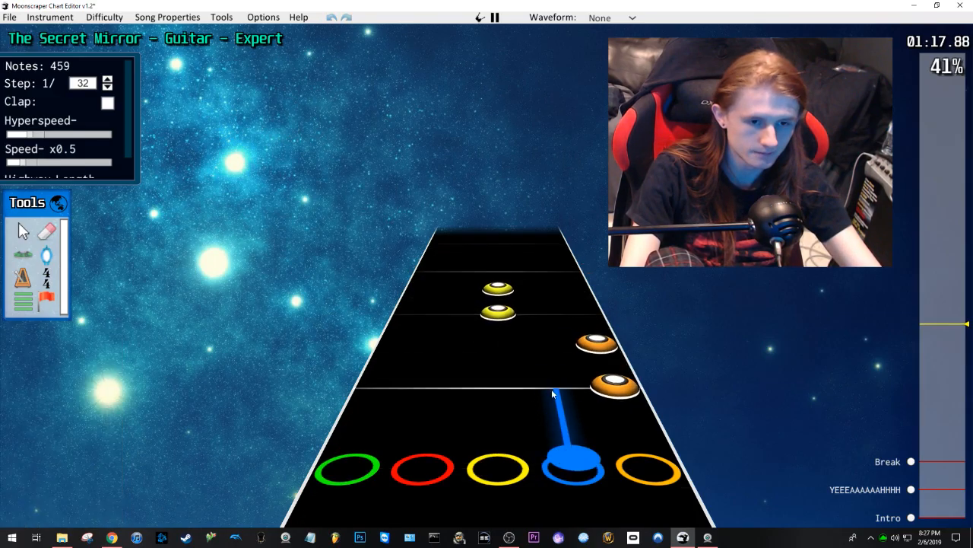
pyautogui.press('space')
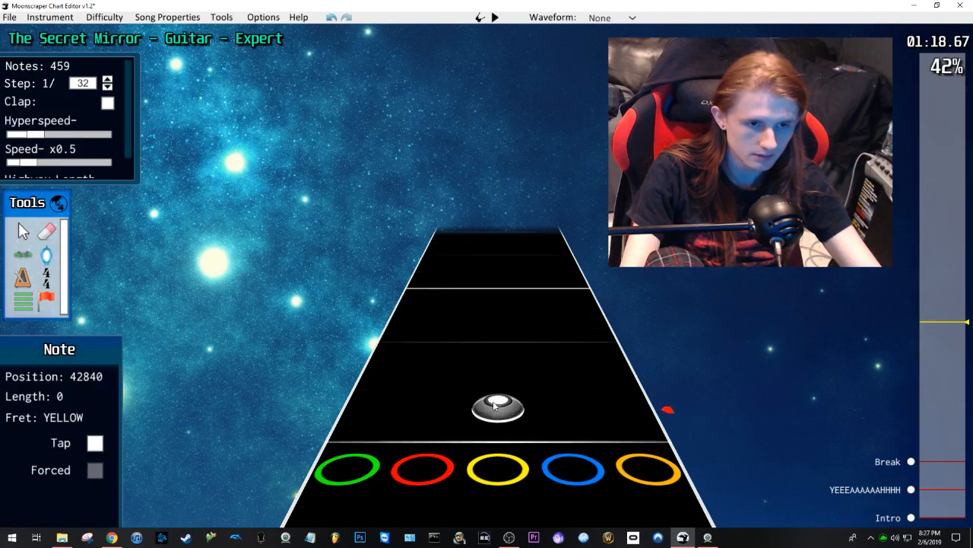
# Step: Continue the run after the two single yellow notes with two single red notes followed by yellow
pyautogui.scroll(-3, 502, 402)
pyautogui.click(440, 316)
pyautogui.click(456, 290)
pyautogui.click(499, 257)
pyautogui.scroll(-2, 548, 304)
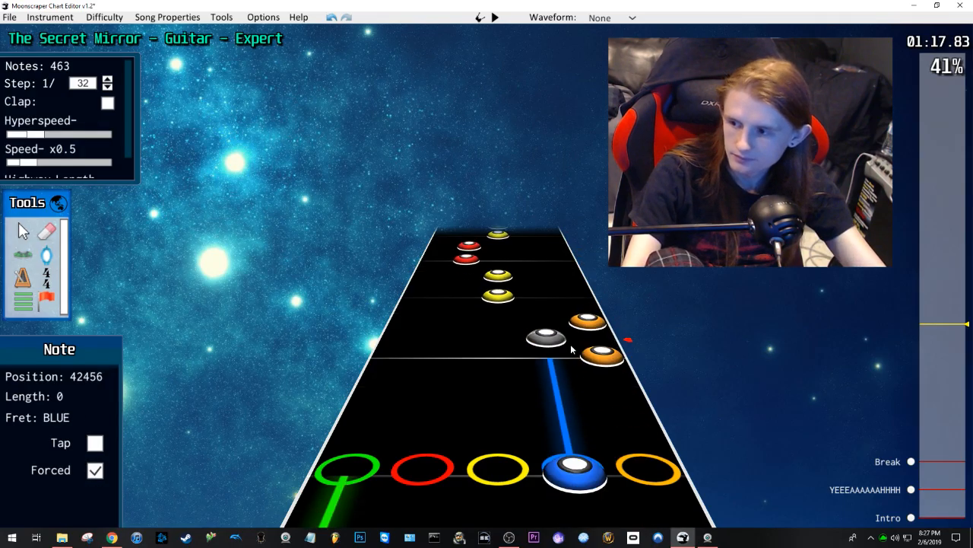
# Step: Add a sustained green note after the run's last two yellow notes, mark it as forced, and play the passage back
pyautogui.press('space')
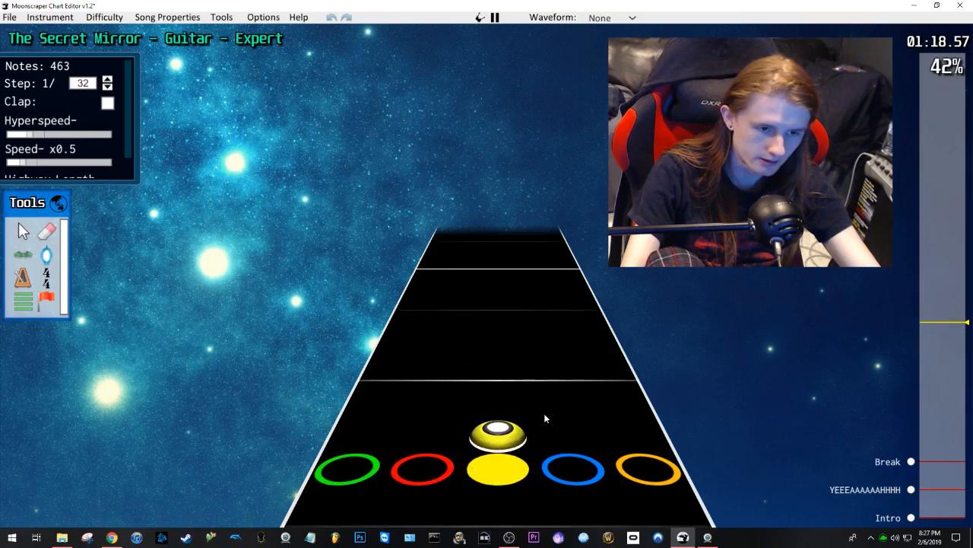
pyautogui.press('space')
pyautogui.scroll(-6, 488, 373)
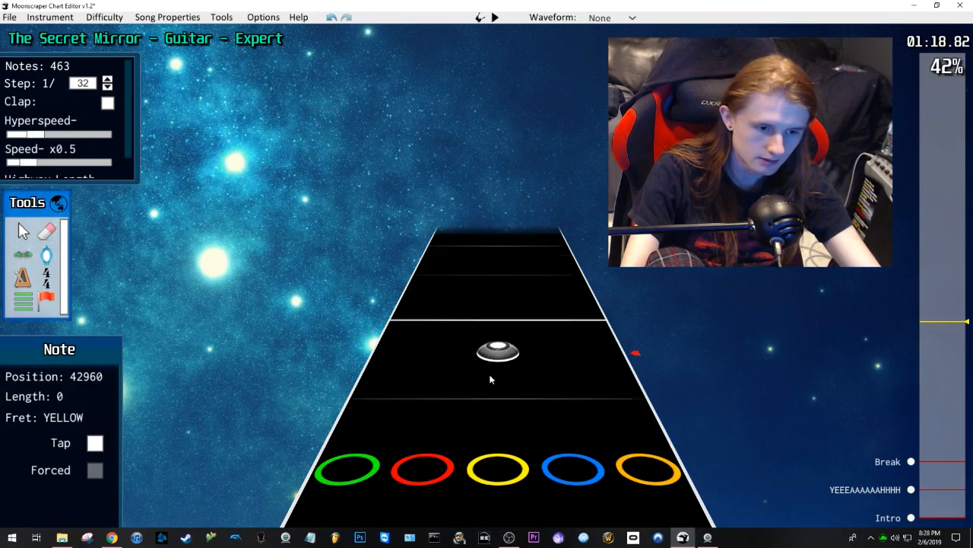
pyautogui.moveTo(426, 325); pyautogui.dragTo(450, 244)
pyautogui.scroll(-8, 516, 314)
pyautogui.press('space')
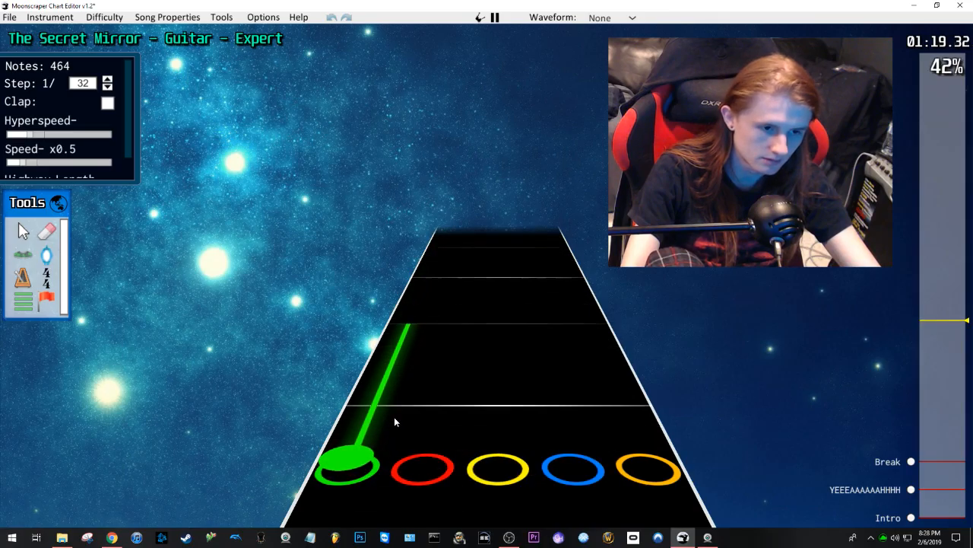
pyautogui.press('space')
pyautogui.press('f')
pyautogui.press('space')
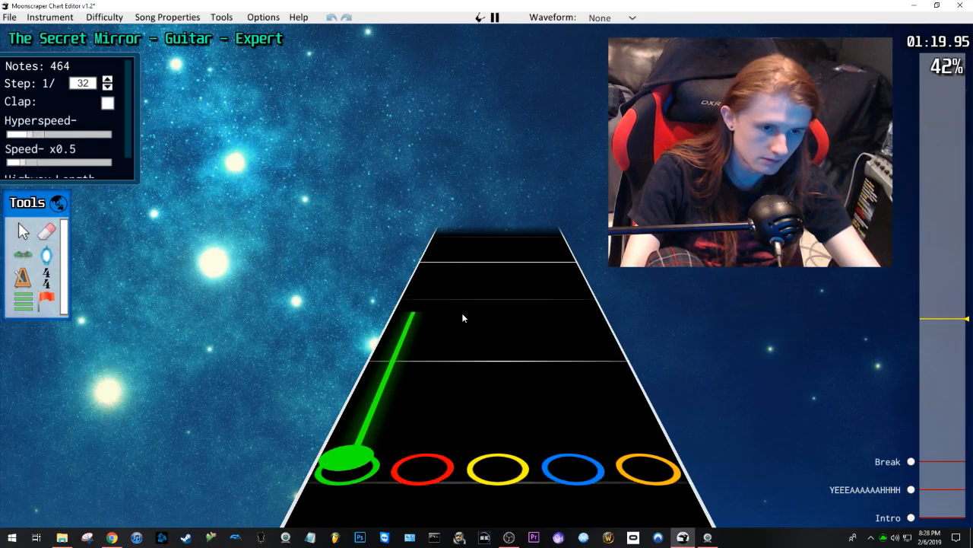
pyautogui.press('space')
pyautogui.press('space')
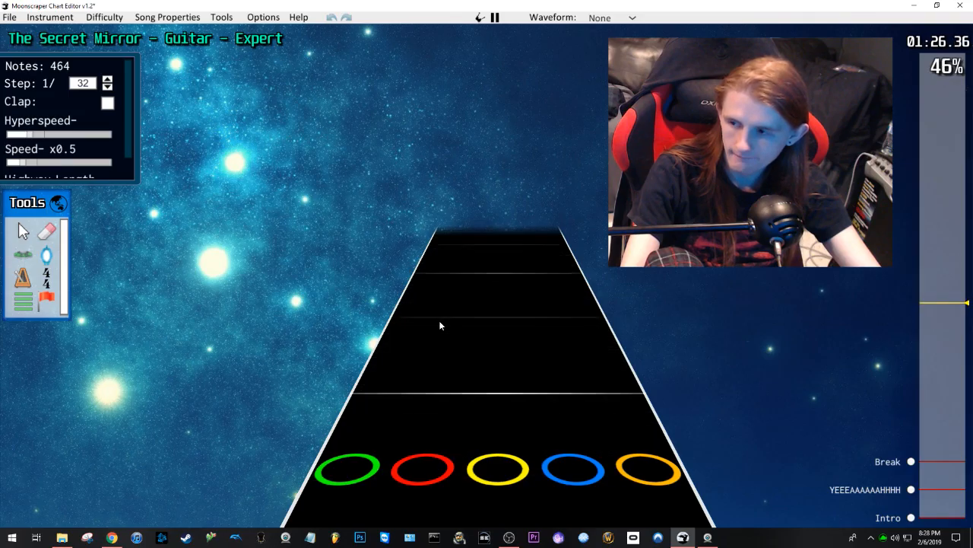
# Step: Review the run from the last blue sustain and replay it through the green sustain at half speed
pyautogui.press('space')
pyautogui.scroll(3, 440, 319)
pyautogui.scroll(-2, 442, 314)
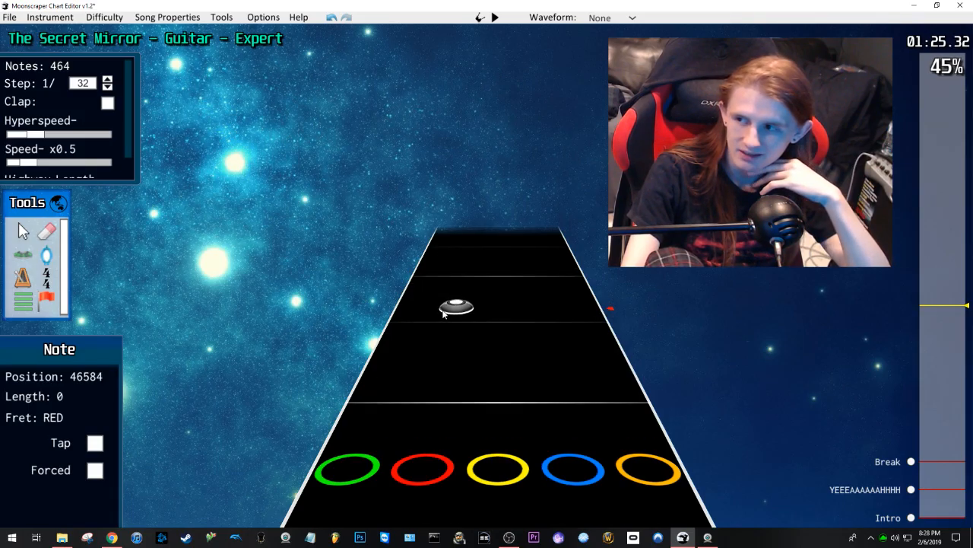
pyautogui.scroll(-1, 444, 314)
pyautogui.moveTo(930, 315); pyautogui.dragTo(931, 326)
pyautogui.scroll(3, 456, 303)
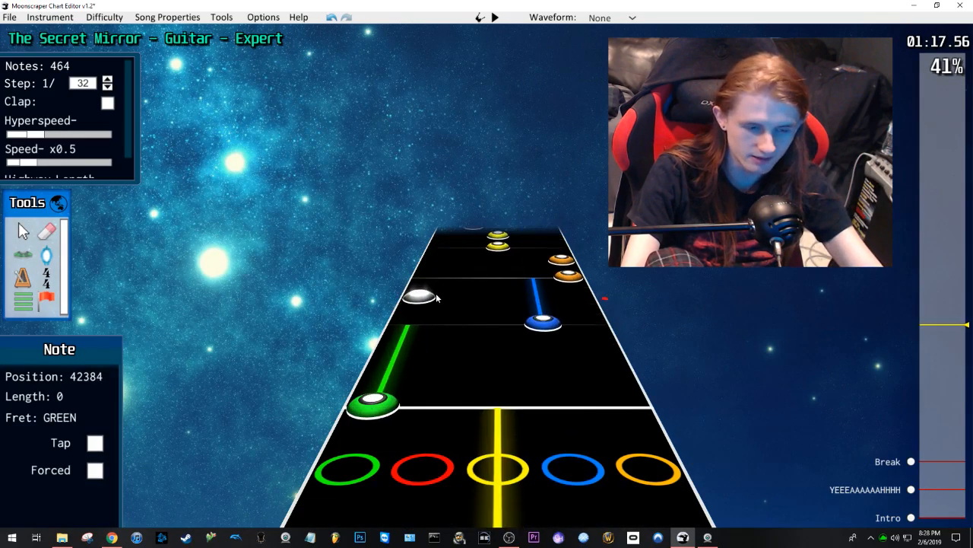
pyautogui.scroll(4, 444, 301)
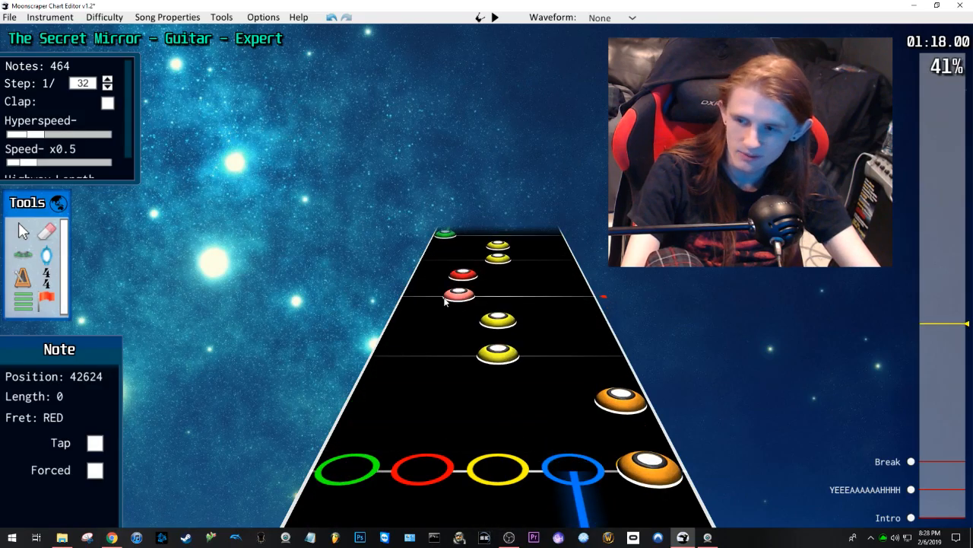
pyautogui.press('space')
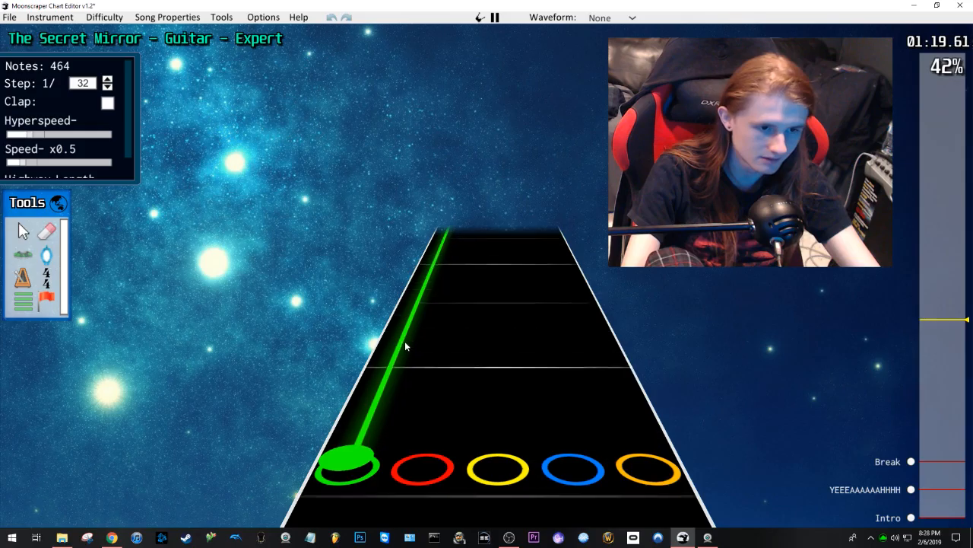
pyautogui.press('space')
pyautogui.press('space')
pyautogui.press('space')
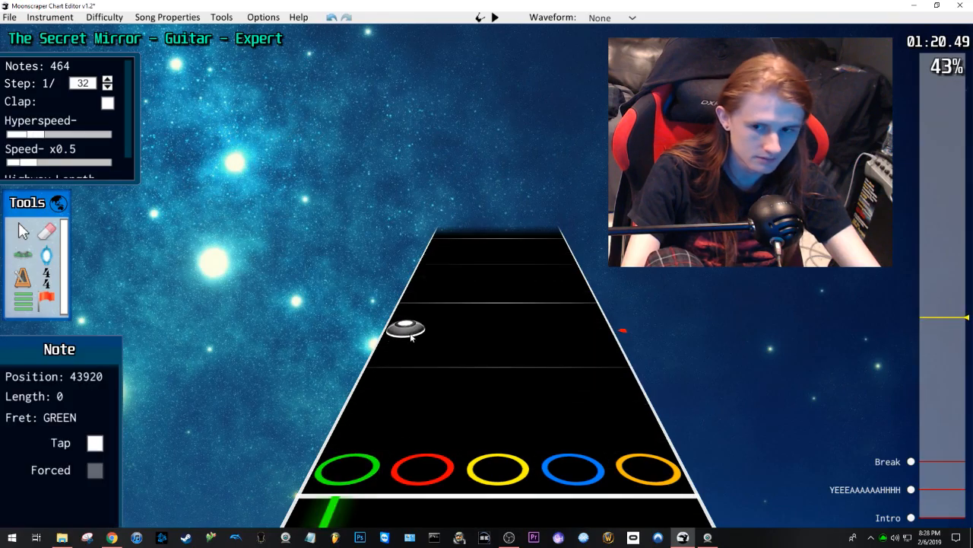
# Step: Set the playback speed to x1 and replay the song from just before 1:10 to past the end of the green sustain
pyautogui.click(939, 346)
pyautogui.moveTo(29, 162); pyautogui.dragTo(52, 162)
pyautogui.press('space')
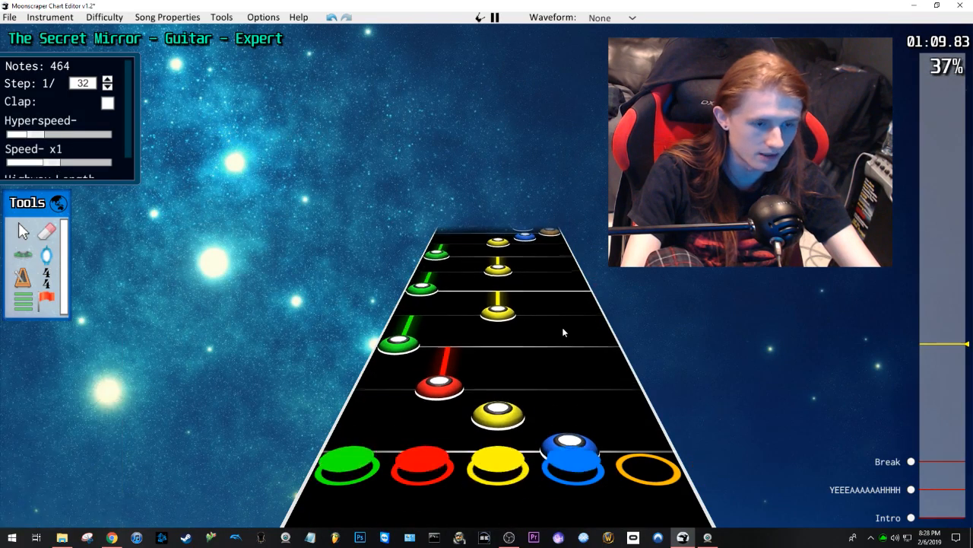
pyautogui.press('space')
pyautogui.press('space')
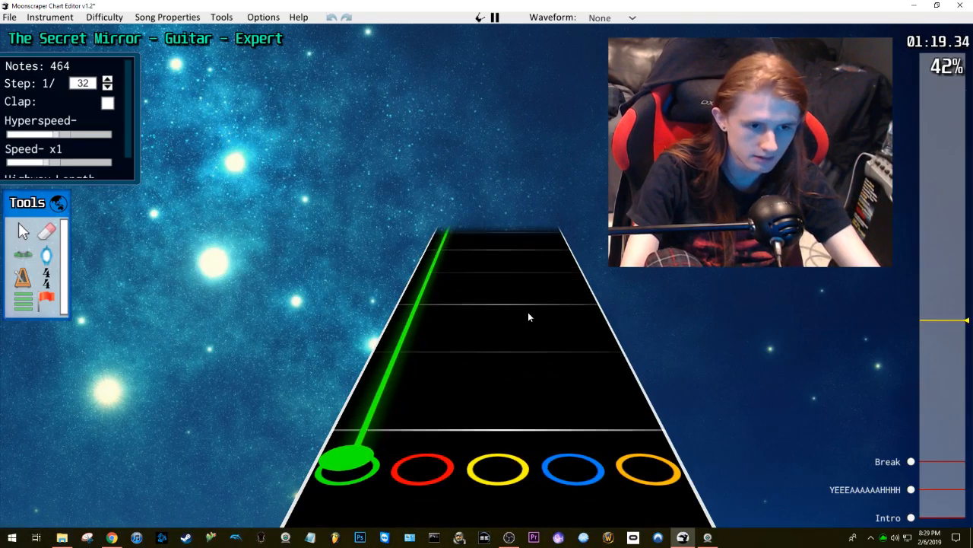
pyautogui.press('space')
pyautogui.scroll(-4, 506, 319)
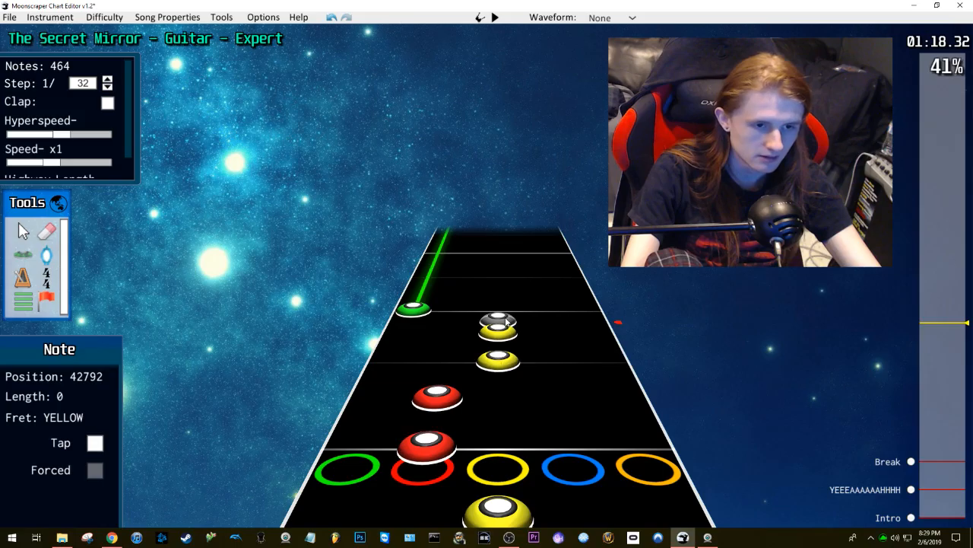
pyautogui.press('space')
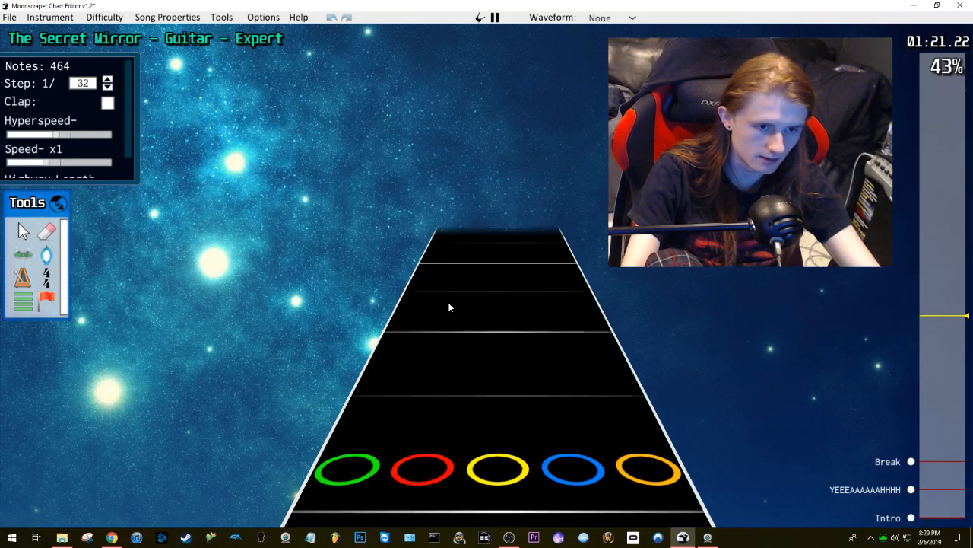
pyautogui.press('space')
pyautogui.scroll(-3, 448, 307)
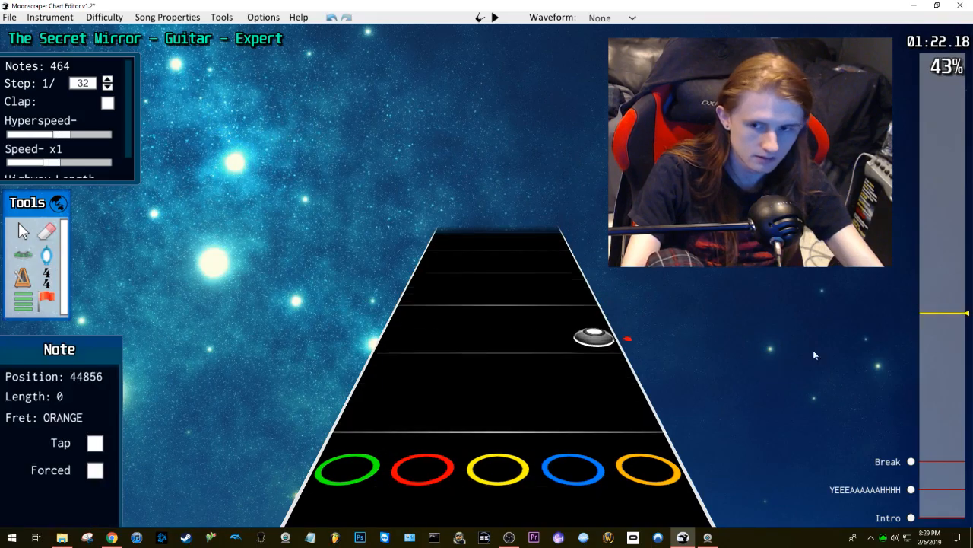
# Step: Delete the sustained green note that follows the run's last two yellow notes
pyautogui.scroll(-15, 449, 342)
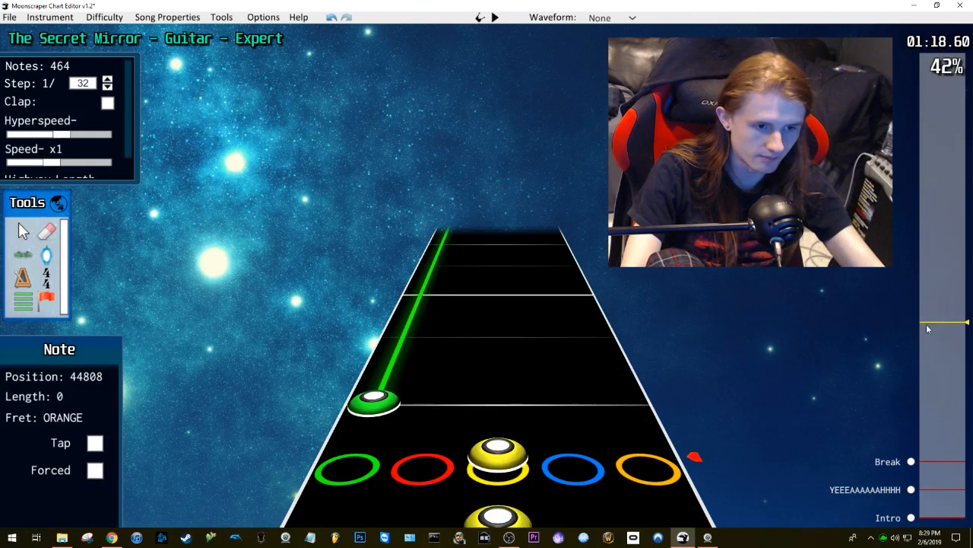
pyautogui.click(409, 326)
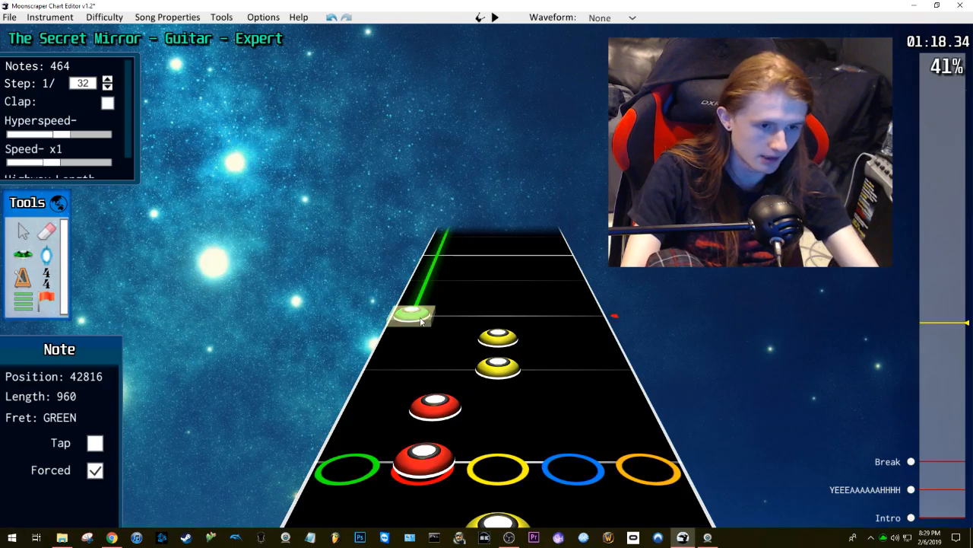
pyautogui.press('Delete')
# Step: Copy the opening riff, from the first orange sustain to the last blue note before the orange sustain at about 5 seconds
pyautogui.moveTo(963, 473); pyautogui.dragTo(961, 522)
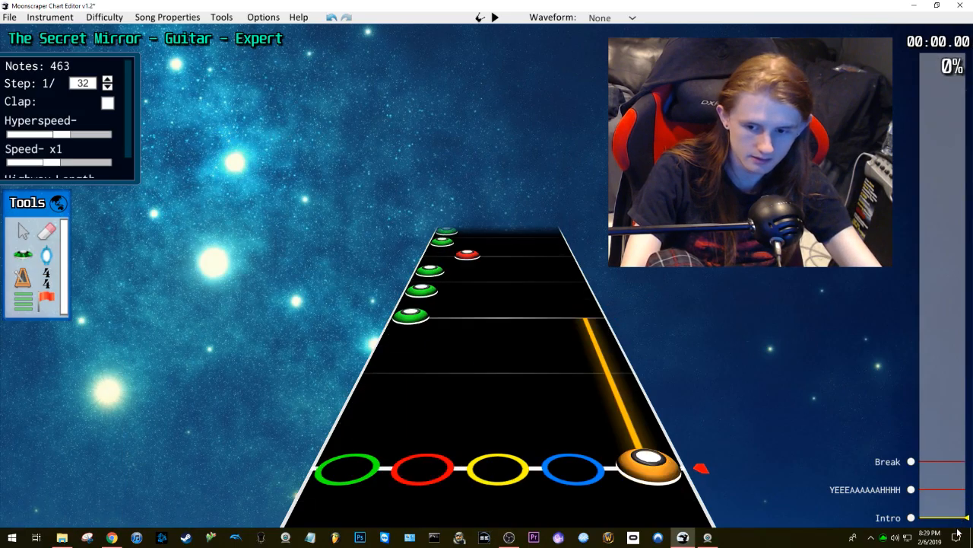
pyautogui.click(648, 457)
pyautogui.press('space')
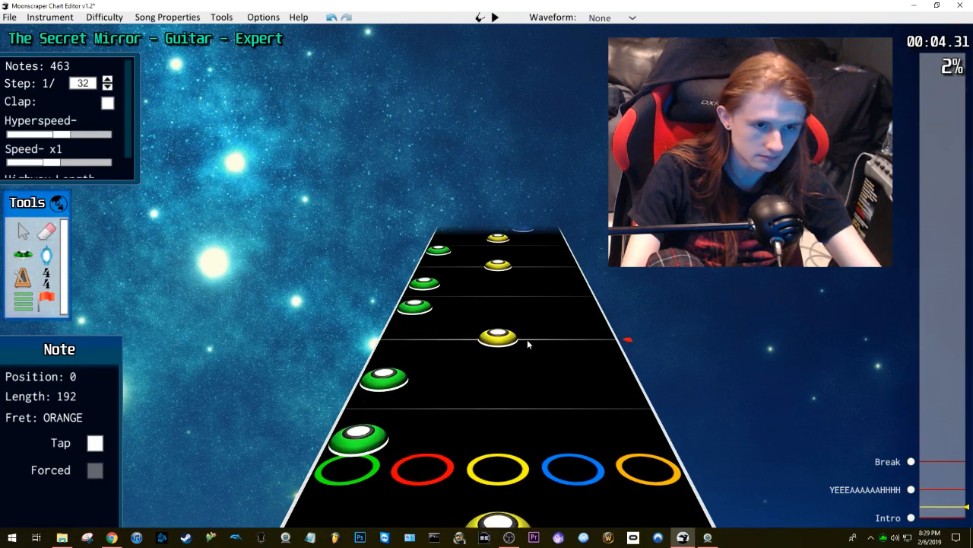
pyautogui.press('space')
pyautogui.keyDown('shift'); pyautogui.click(543, 311); pyautogui.keyUp('shift')
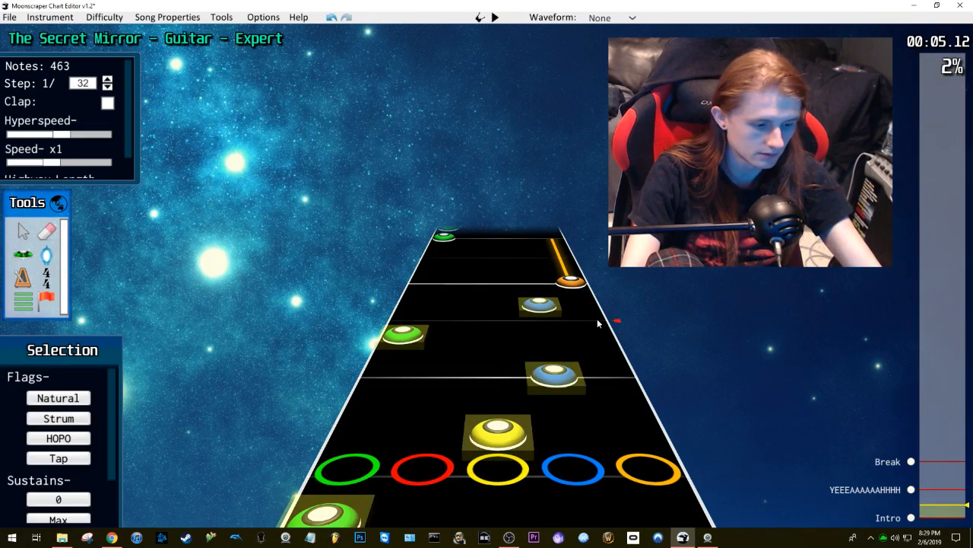
# Step: Paste the copied opening riff after the two yellow notes near 1:18 and play it back to its end
pyautogui.moveTo(946, 341); pyautogui.dragTo(949, 326)
pyautogui.click(603, 292)
pyautogui.scroll(2, 593, 306)
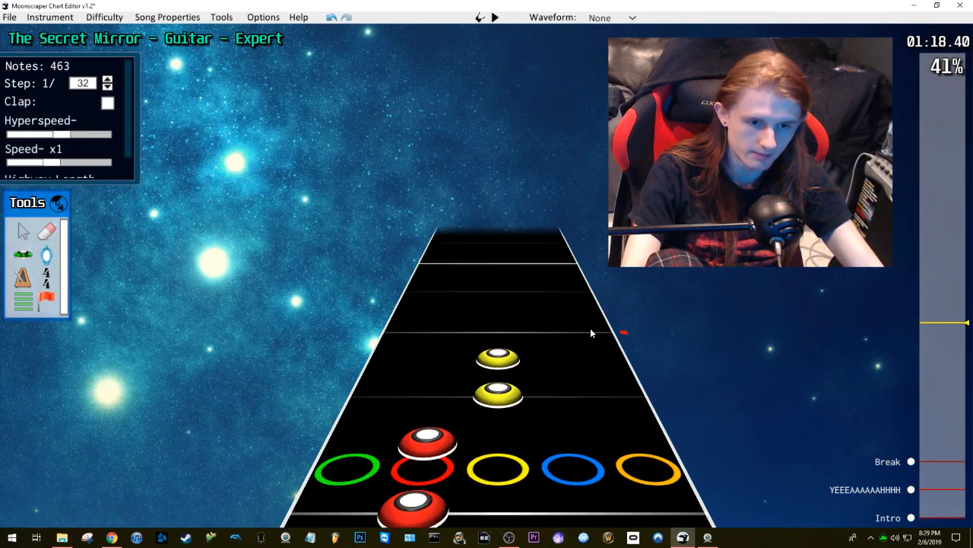
pyautogui.hotkey('ctrl', 'v')
pyautogui.press('space')
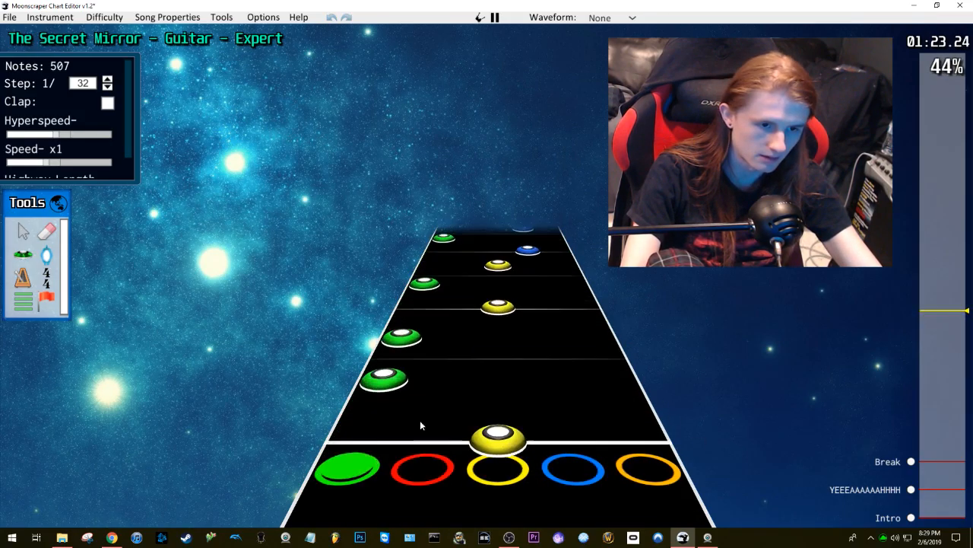
pyautogui.press('space')
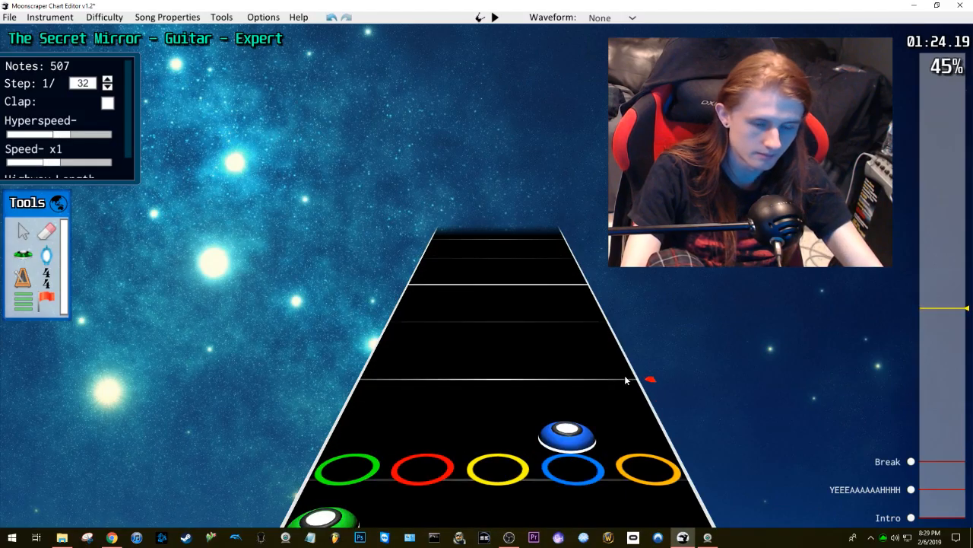
pyautogui.scroll(-4, 581, 373)
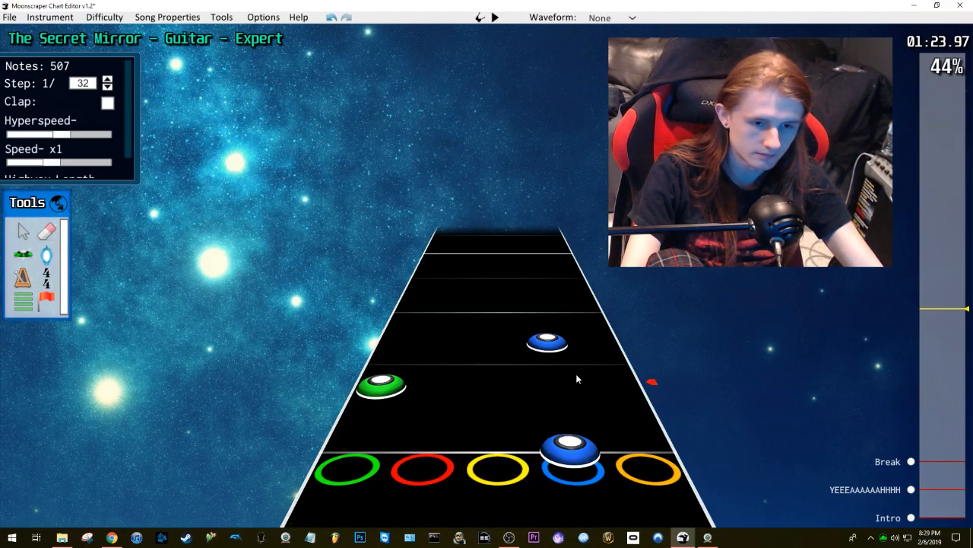
pyautogui.press('space')
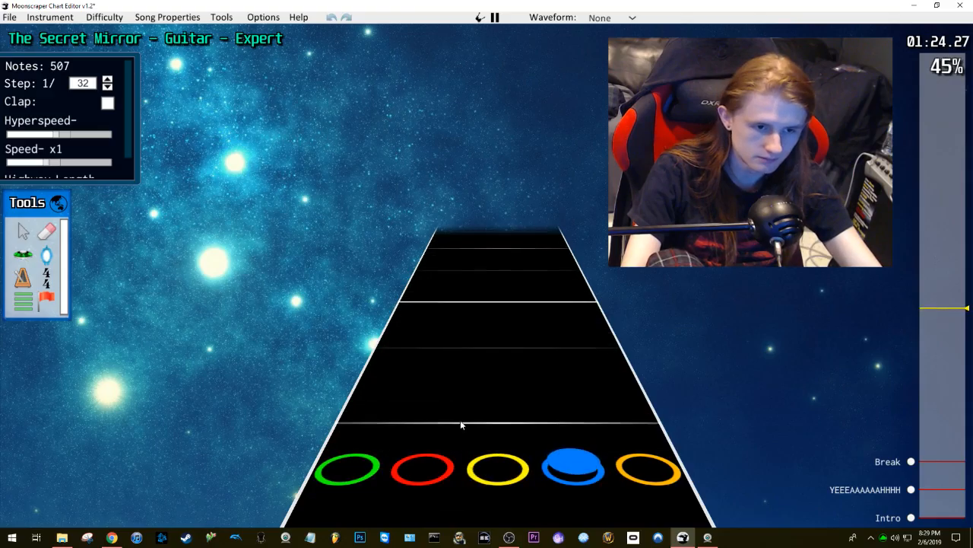
pyautogui.press('space')
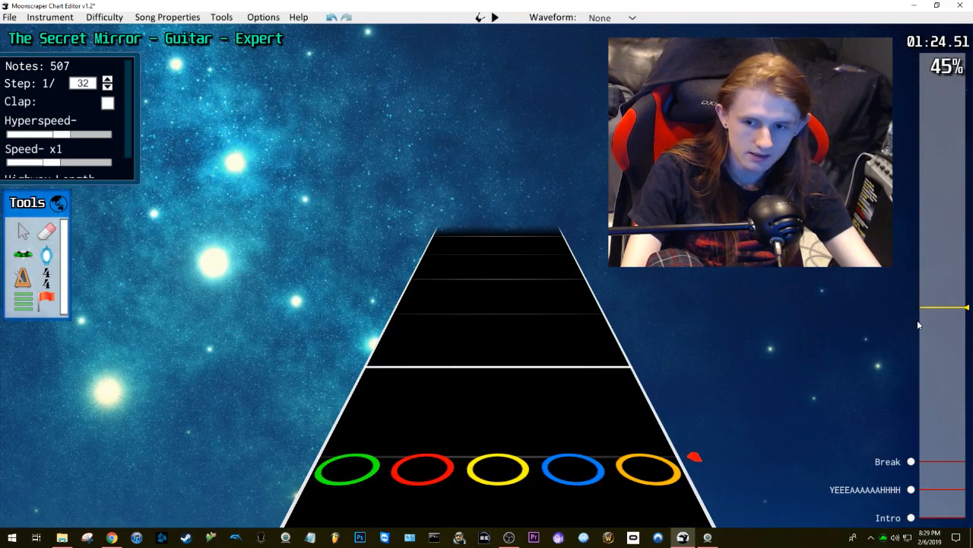
# Step: Review the charted passage around 0:44, playing back the blue sustain that leads into the green-to-orange run
pyautogui.moveTo(931, 309)
pyautogui.mouseDown()
pyautogui.moveTo(948, 372)
pyautogui.moveTo(947, 470)
pyautogui.moveTo(940, 409)
pyautogui.mouseUp()
pyautogui.scroll(2, 578, 298)
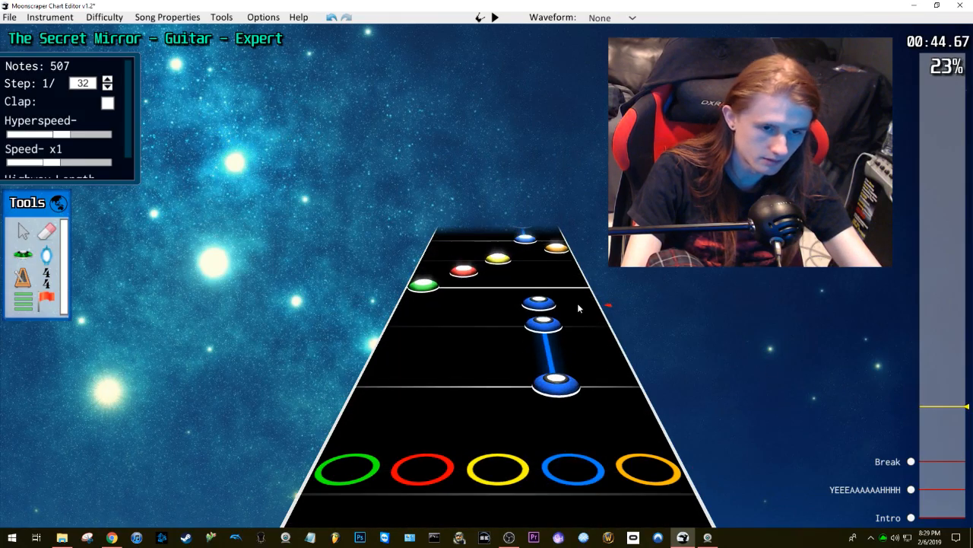
pyautogui.scroll(2, 574, 299)
pyautogui.scroll(-4, 570, 312)
pyautogui.press('space')
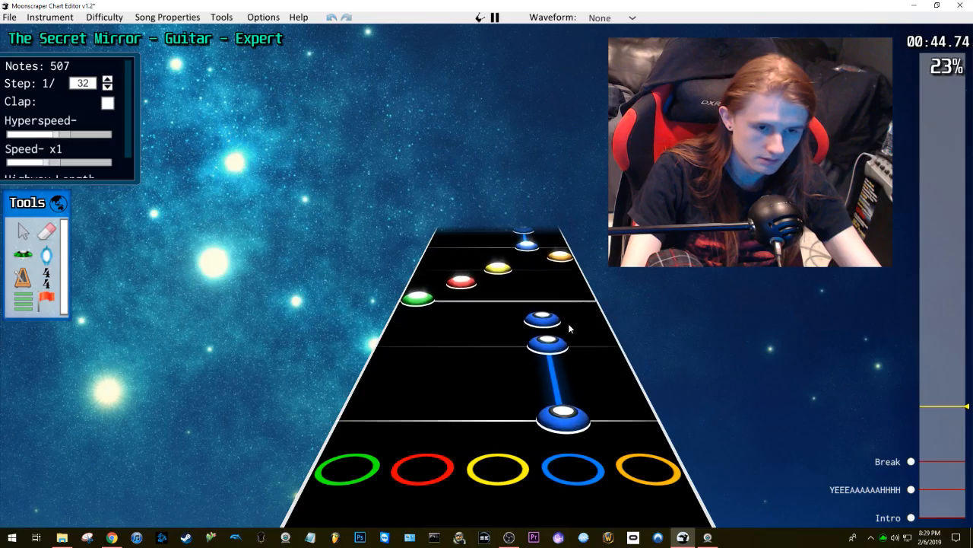
pyautogui.press('space')
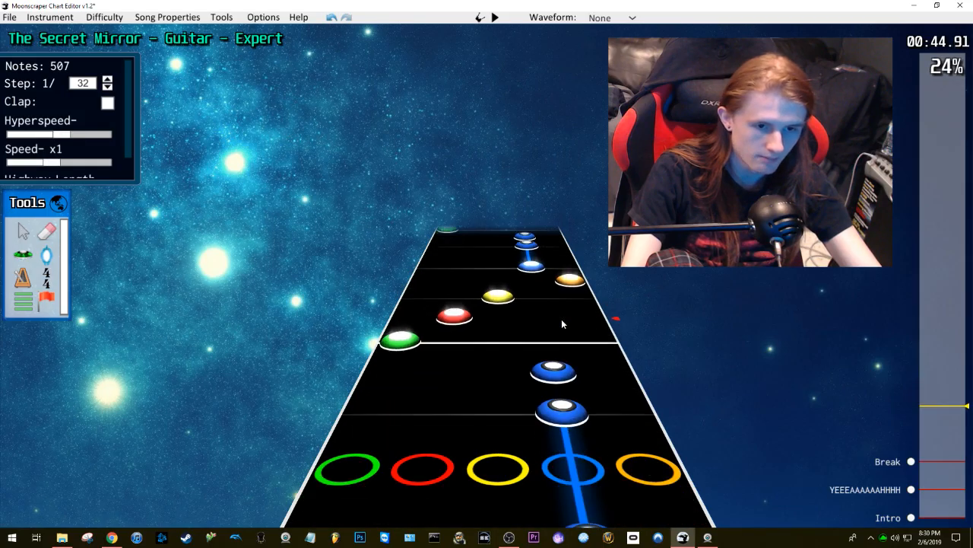
pyautogui.scroll(-2, 574, 334)
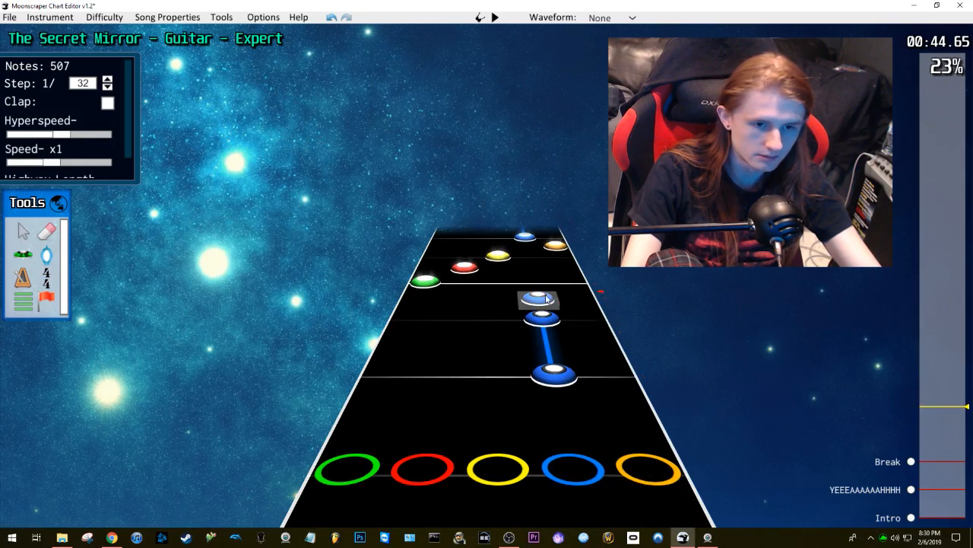
pyautogui.scroll(-6, 502, 312)
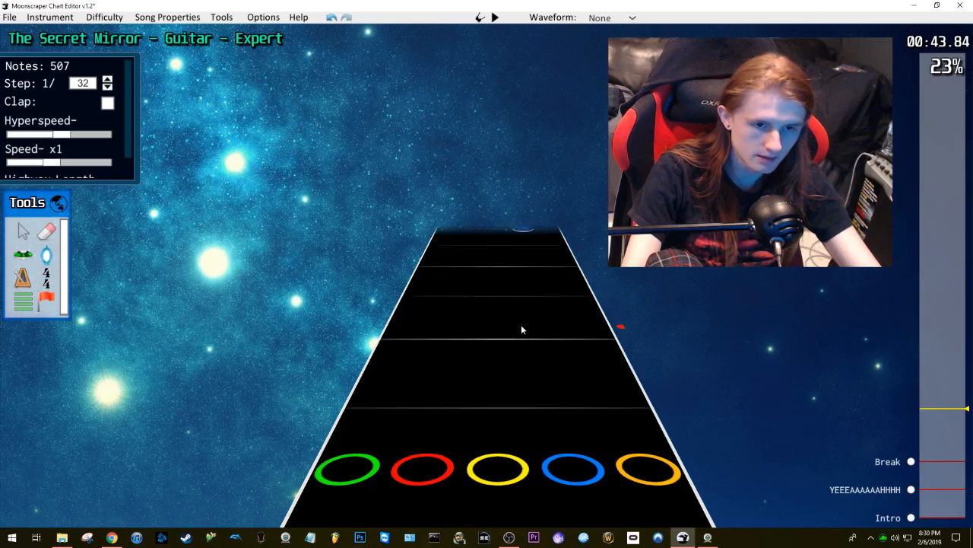
# Step: Add a time signature at the Break section marker and set it to 3/4
pyautogui.moveTo(939, 426); pyautogui.dragTo(939, 435)
pyautogui.moveTo(943, 454); pyautogui.dragTo(940, 460)
pyautogui.scroll(-5, 525, 361)
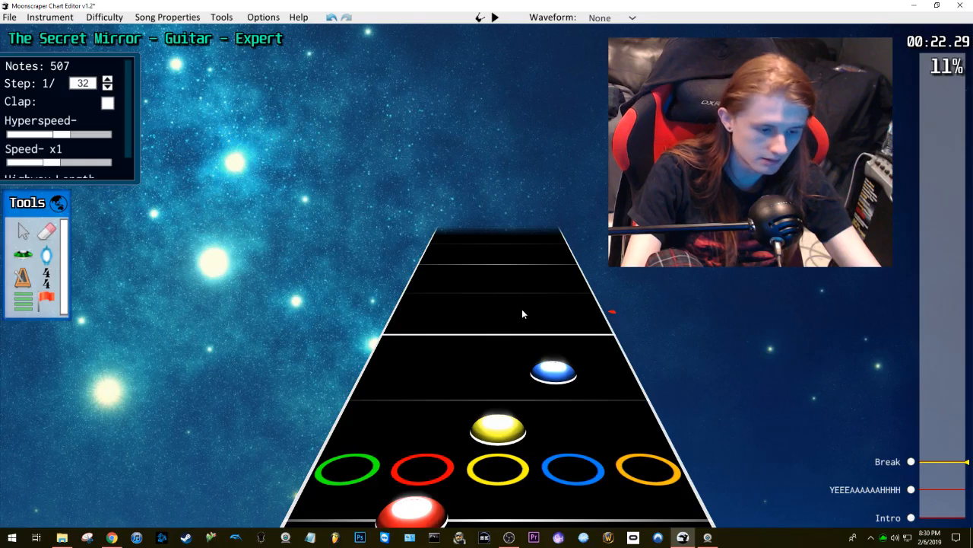
pyautogui.click(46, 278)
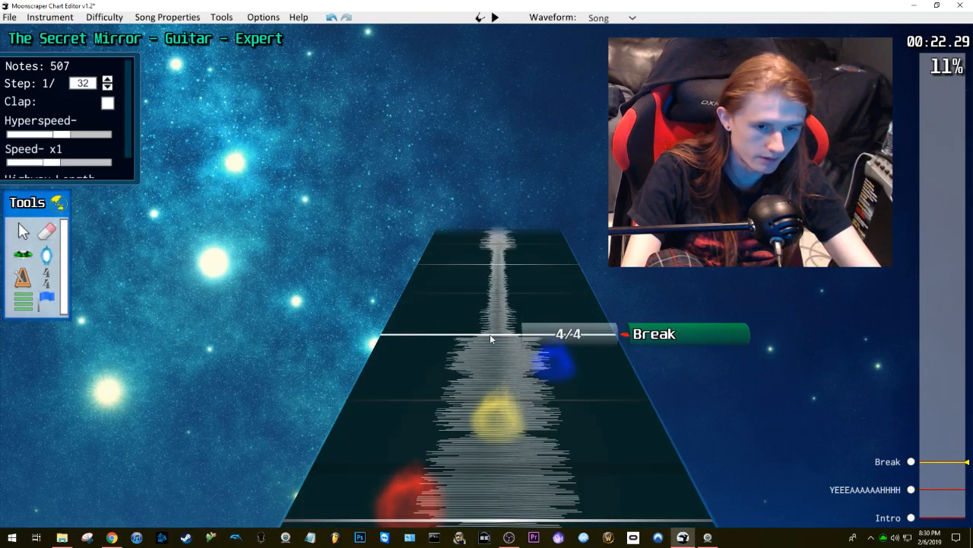
pyautogui.click(491, 336)
pyautogui.click(15, 407)
pyautogui.write('3')
pyautogui.scroll(3, 526, 274)
pyautogui.scroll(1, 537, 278)
pyautogui.scroll(-2, 532, 305)
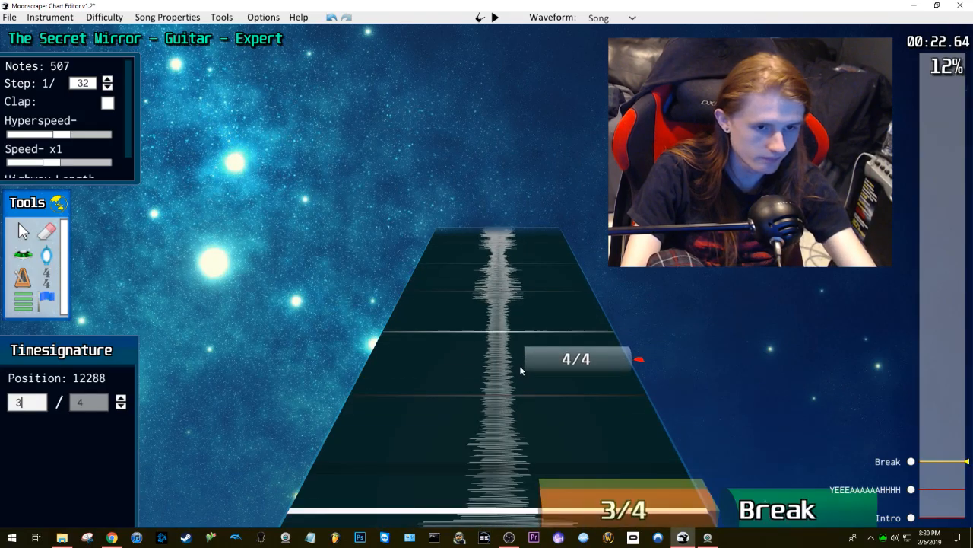
pyautogui.scroll(-1, 521, 361)
pyautogui.scroll(1, 523, 329)
pyautogui.scroll(-3, 533, 327)
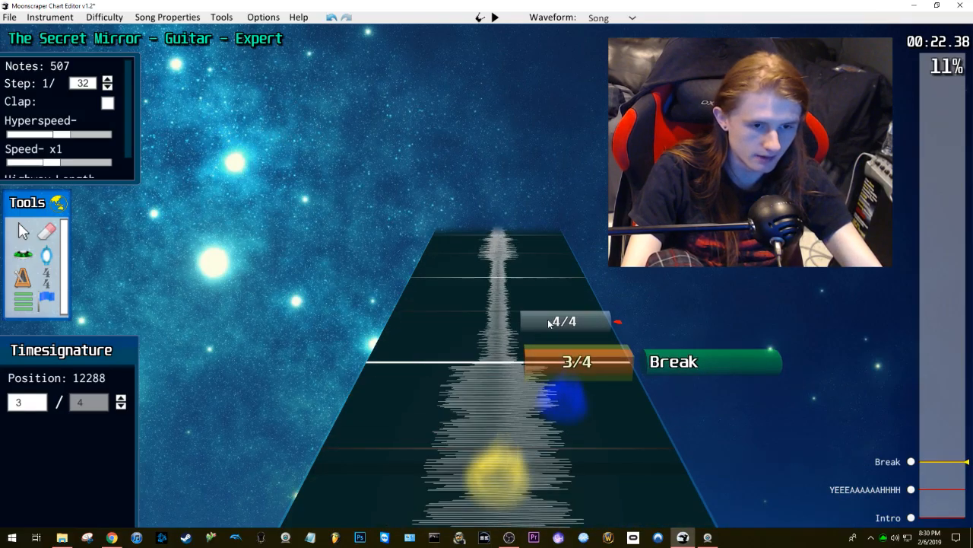
# Step: Add a 4/4 time signature one measure after the Break section's 3/4 and play back the transition from about 0:19
pyautogui.scroll(4, 539, 312)
pyautogui.click(546, 305)
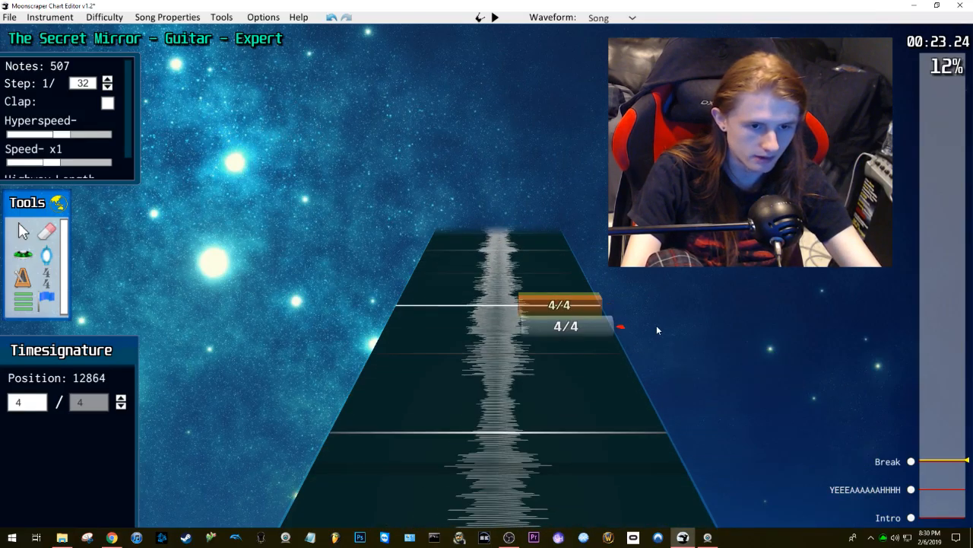
pyautogui.scroll(-6, 485, 314)
pyautogui.click(947, 471)
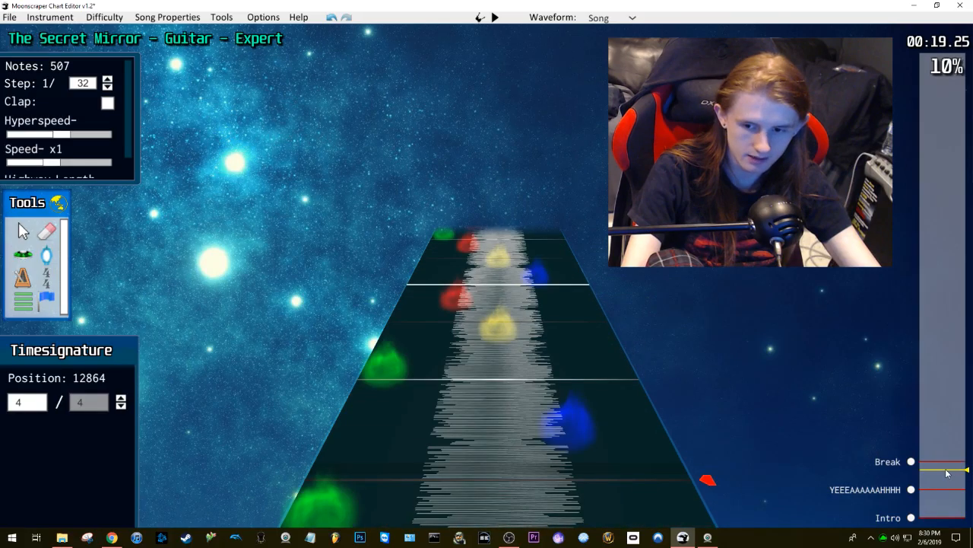
pyautogui.press('space')
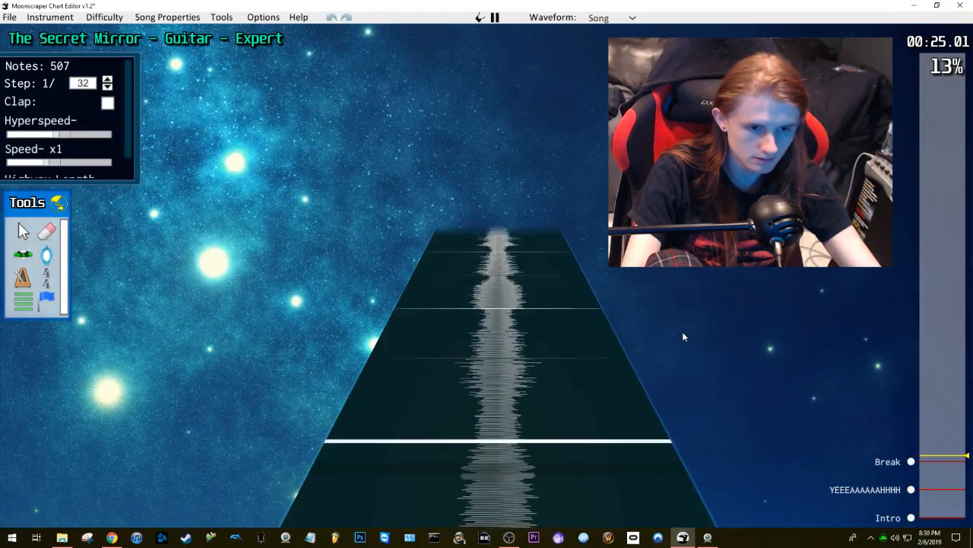
# Step: Play back the charted passage from about 0:44 to the repeated red notes at about 0:48
pyautogui.click(930, 430)
pyautogui.moveTo(930, 431); pyautogui.dragTo(935, 416)
pyautogui.press('space')
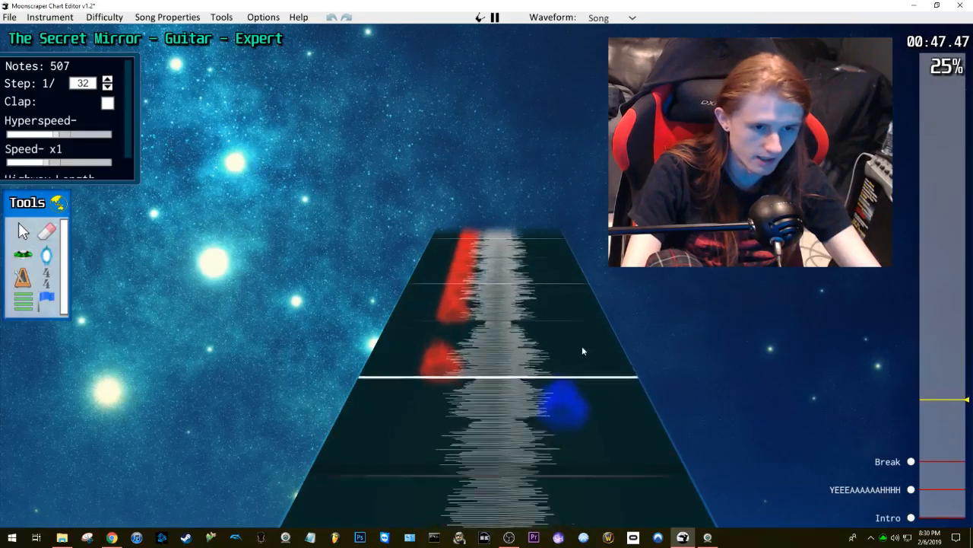
pyautogui.press('space')
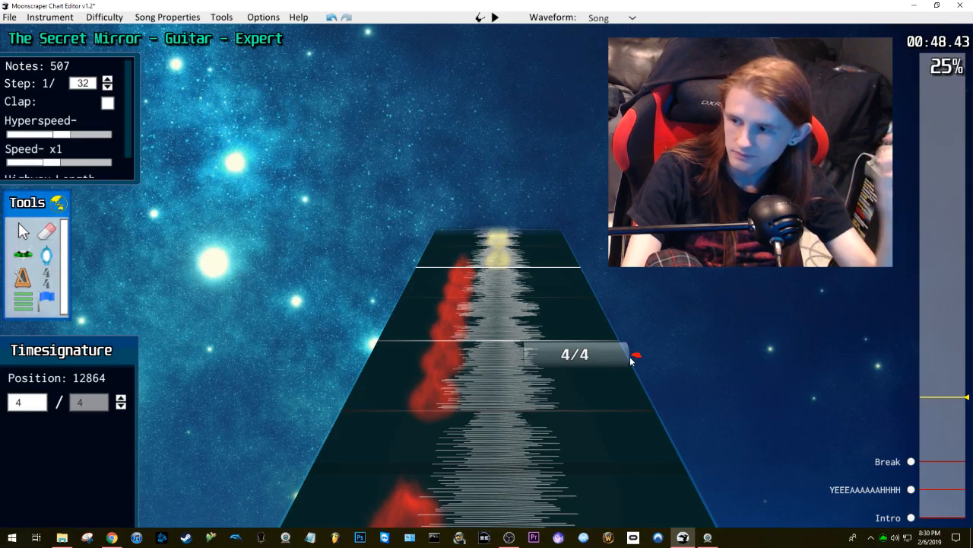
pyautogui.scroll(-2, 424, 342)
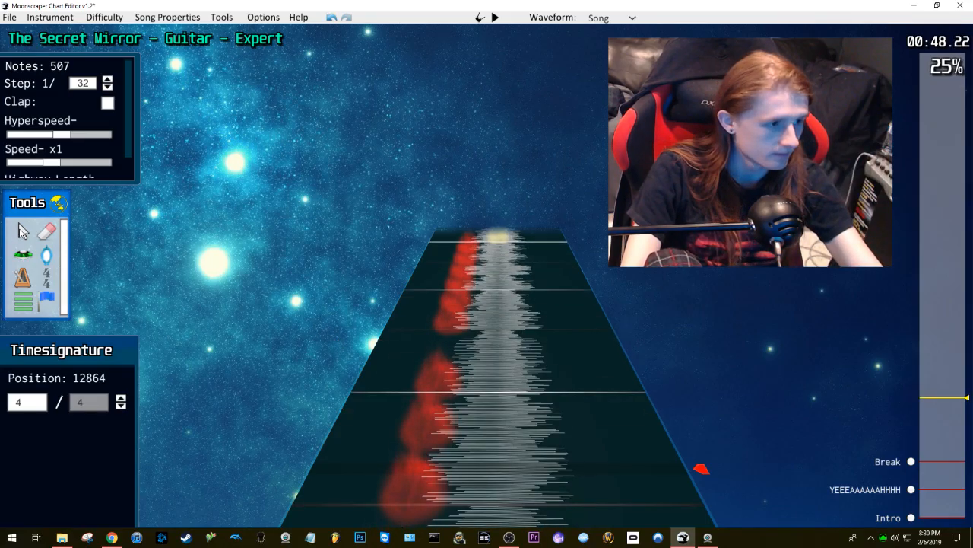
# Step: Return to the note view with the waveform off and examine the blue sustain and green-to-orange run near 0:44
pyautogui.click(21, 231)
pyautogui.click(30, 252)
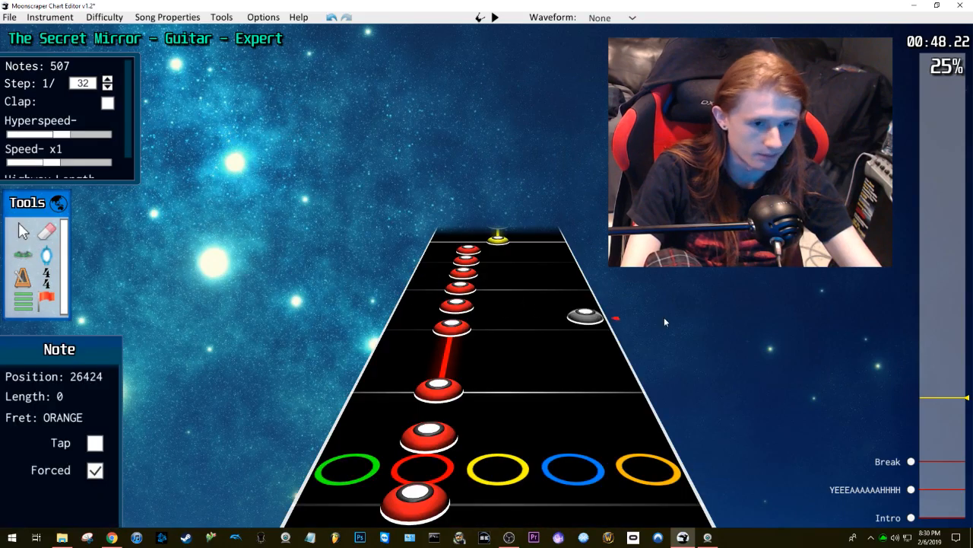
pyautogui.moveTo(953, 413); pyautogui.dragTo(943, 411)
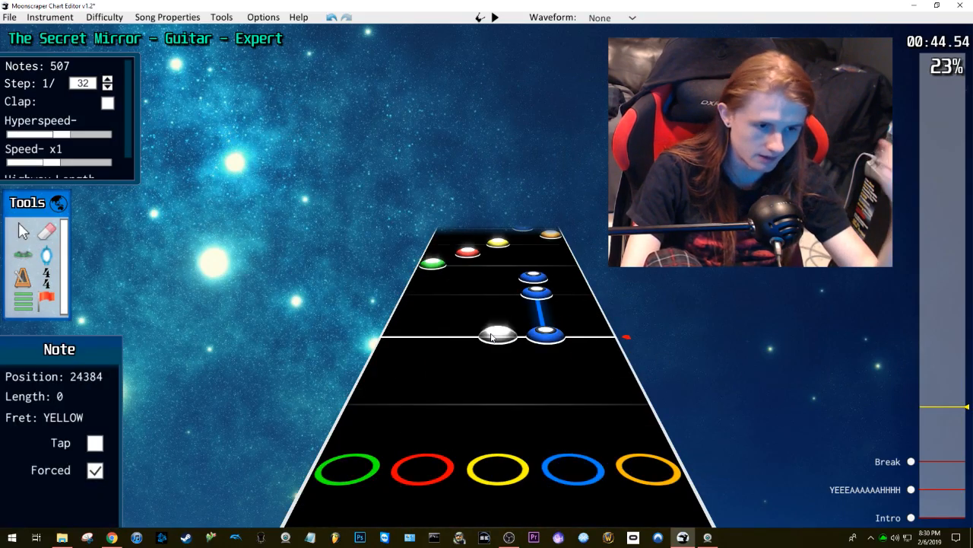
pyautogui.scroll(-2, 492, 337)
pyautogui.scroll(3, 525, 340)
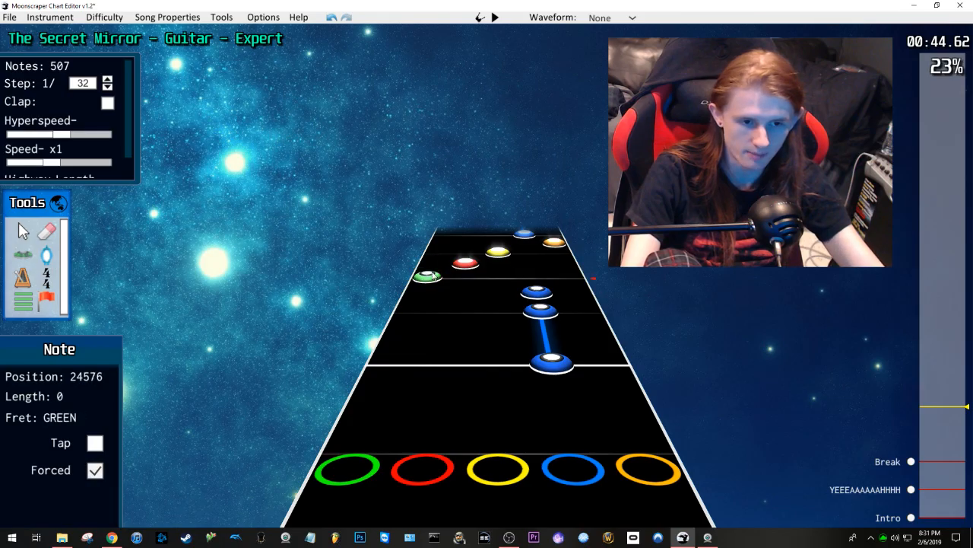
pyautogui.scroll(-6, 500, 288)
pyautogui.scroll(4, 542, 300)
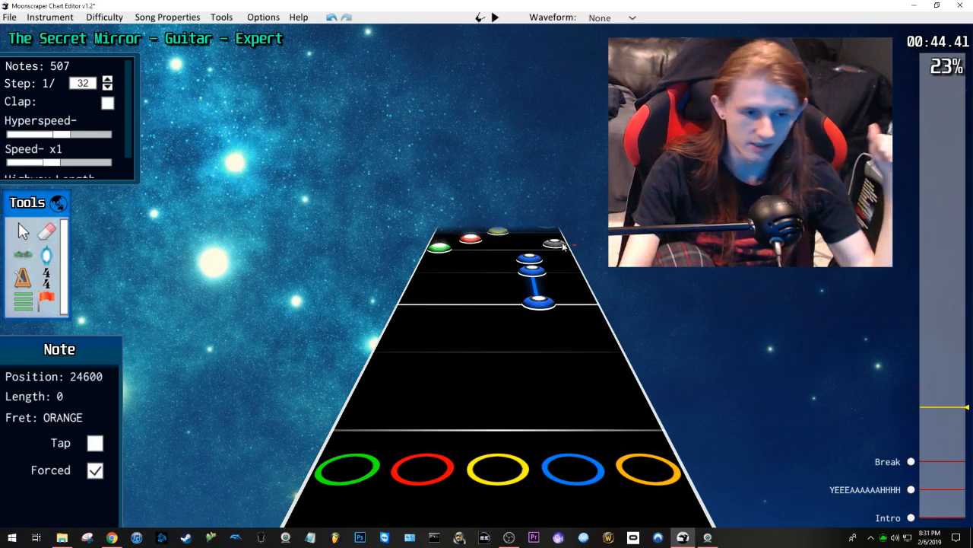
pyautogui.scroll(-8, 533, 255)
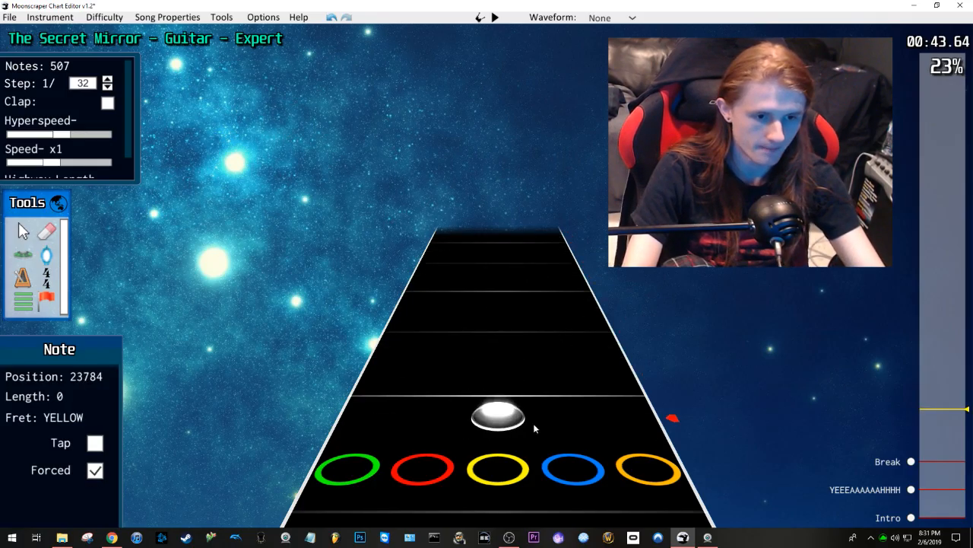
pyautogui.scroll(3, 520, 425)
# Step: Lower the hyperspeed and compare the measure spacing of the repeated runs following 0:43
pyautogui.moveTo(61, 137); pyautogui.dragTo(20, 139)
pyautogui.scroll(-7, 565, 349)
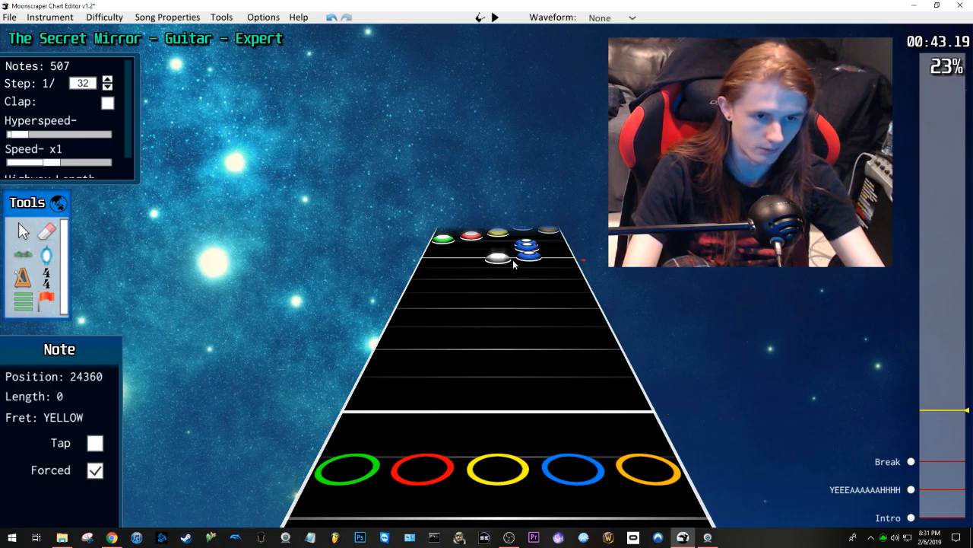
pyautogui.scroll(9, 512, 258)
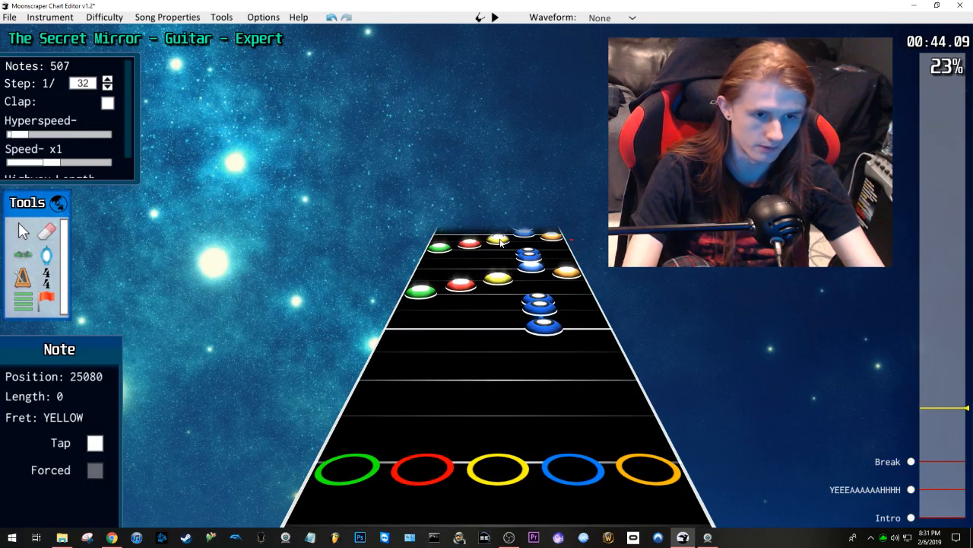
pyautogui.scroll(-11, 500, 242)
pyautogui.scroll(13, 520, 368)
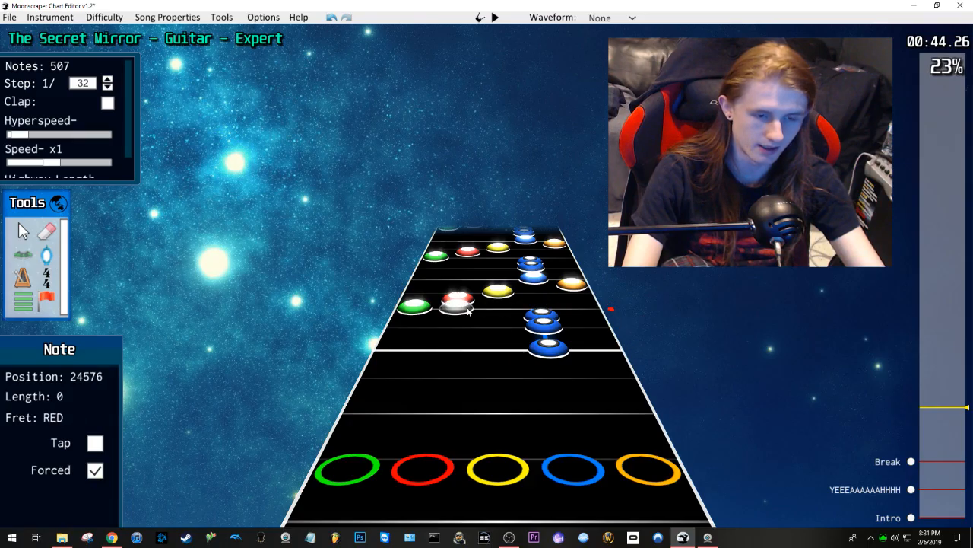
pyautogui.scroll(-13, 495, 316)
pyautogui.scroll(-20, 509, 302)
# Step: Examine the measure lines around the start of the Break section near 0:22
pyautogui.moveTo(934, 455); pyautogui.dragTo(934, 464)
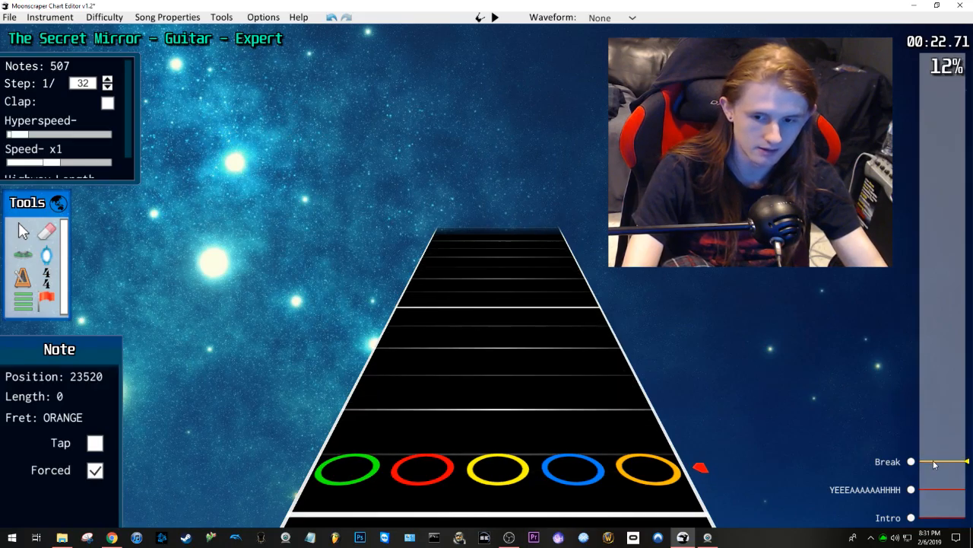
pyautogui.scroll(-9, 571, 357)
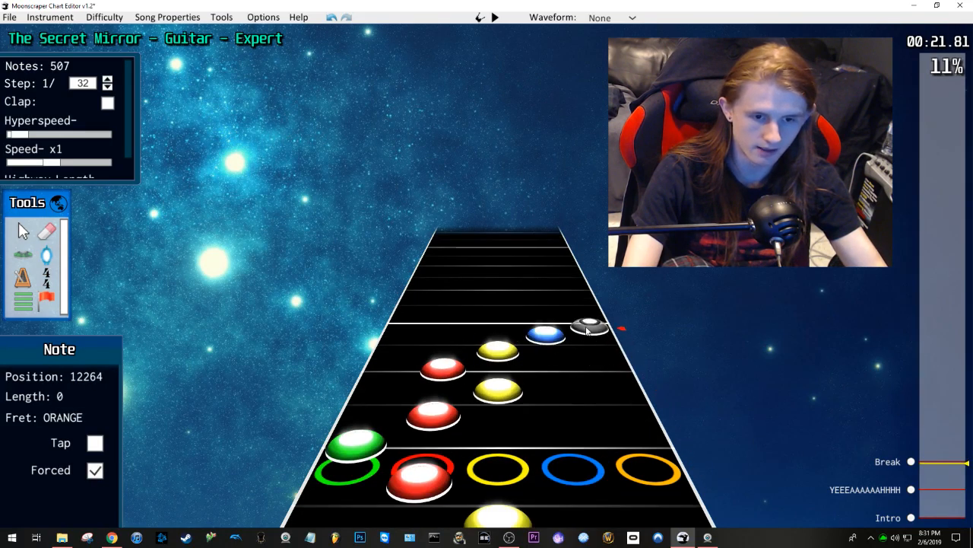
pyautogui.scroll(6, 521, 304)
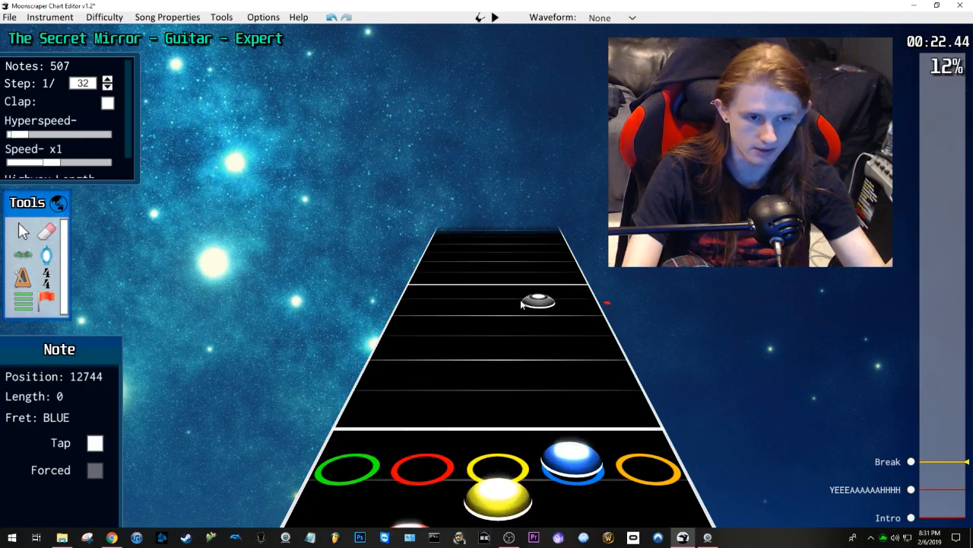
pyautogui.scroll(5, 498, 323)
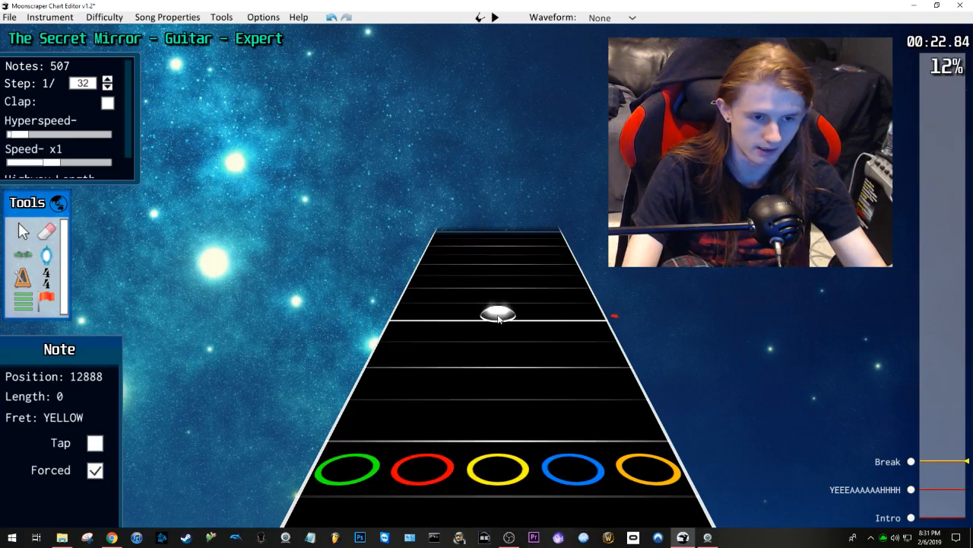
# Step: Raise the hyperspeed again and play back the passage from about 0:44 to 0:52
pyautogui.moveTo(947, 461); pyautogui.dragTo(947, 411)
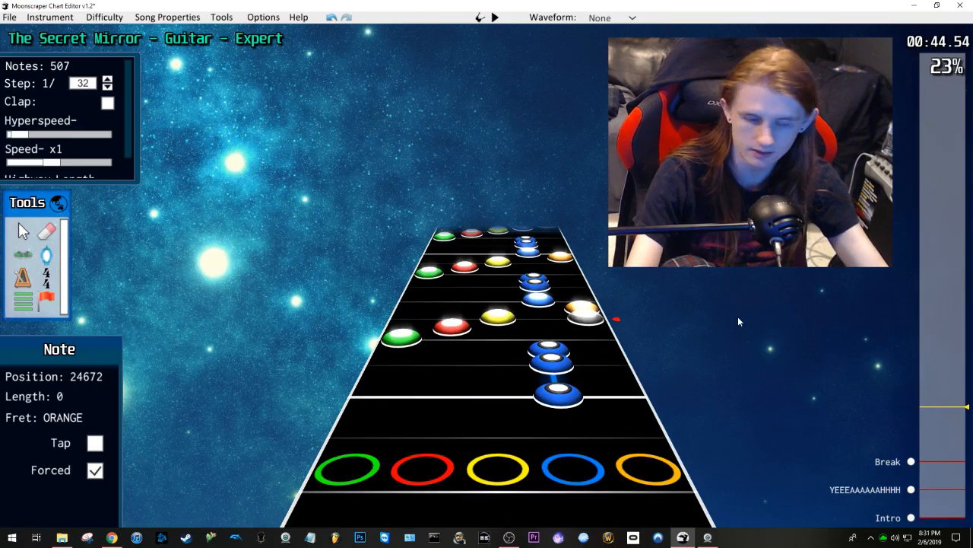
pyautogui.scroll(-4, 125, 212)
pyautogui.moveTo(25, 137); pyautogui.dragTo(64, 135)
pyautogui.press('space')
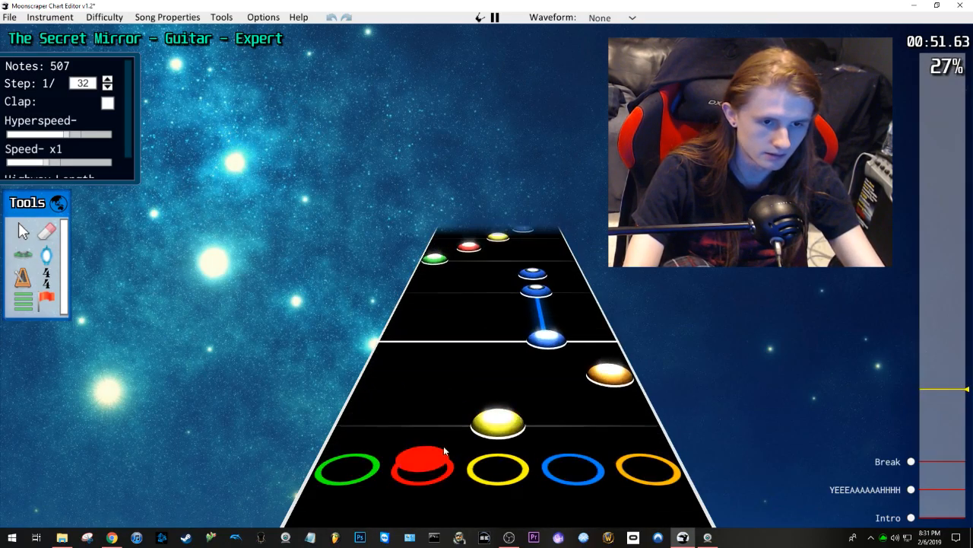
pyautogui.press('space')
# Step: Mark as forced the red sustain at position 28992 and the orange sustain at position 28608, each following a fast run
pyautogui.click(502, 401)
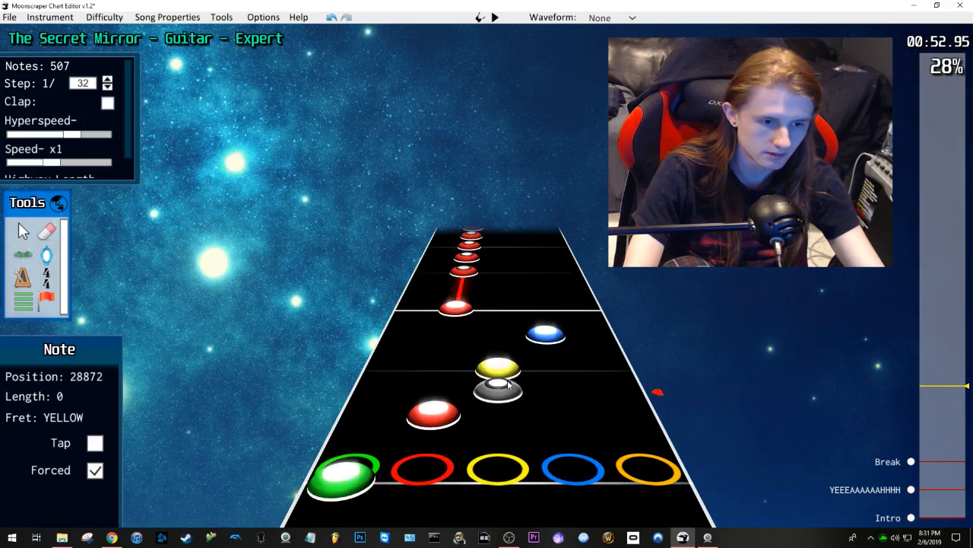
pyautogui.press('j')
pyautogui.click(467, 265)
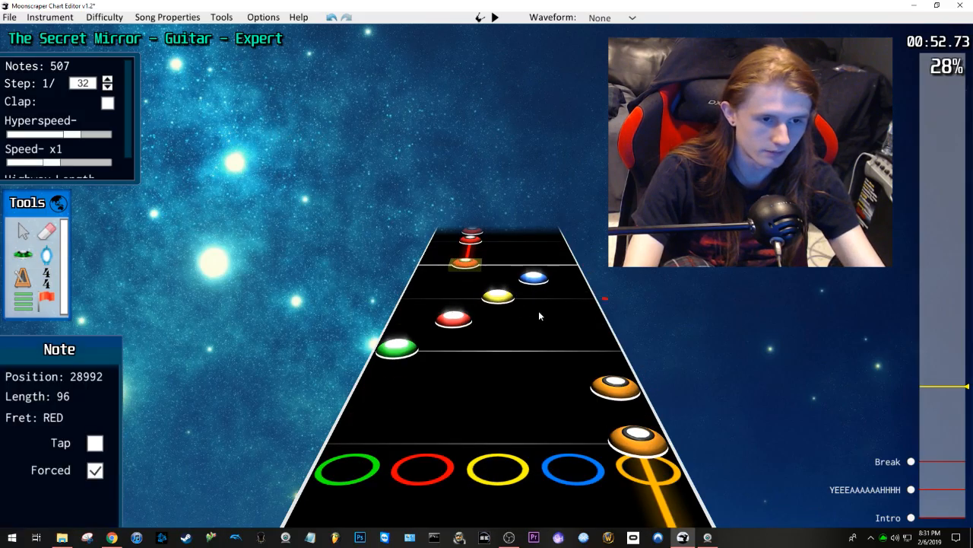
pyautogui.scroll(-2, 525, 306)
pyautogui.click(494, 306)
pyautogui.scroll(-2, 498, 309)
pyautogui.click(585, 313)
pyautogui.press('f')
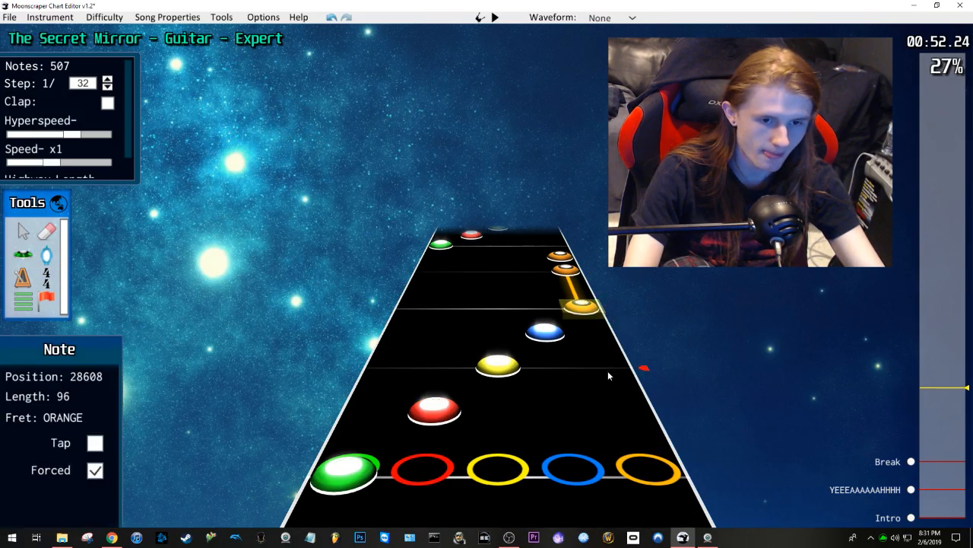
# Step: Mark as forced the two blue sustains that follow the fast runs at positions 28224 and 27840
pyautogui.scroll(-2, 597, 346)
pyautogui.click(584, 321)
pyautogui.scroll(-4, 581, 323)
pyautogui.click(549, 318)
pyautogui.press('f')
pyautogui.scroll(-5, 563, 346)
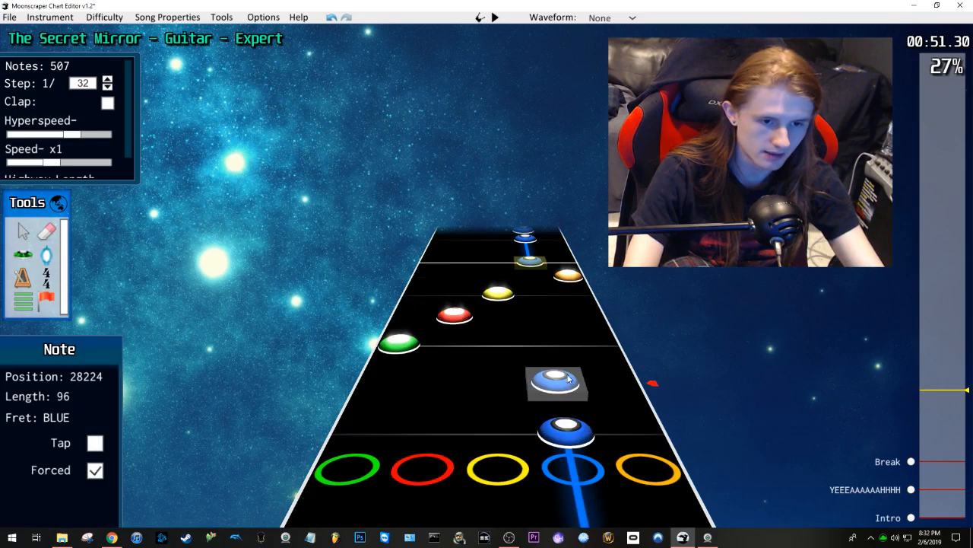
pyautogui.press('f')
pyautogui.scroll(-9, 562, 346)
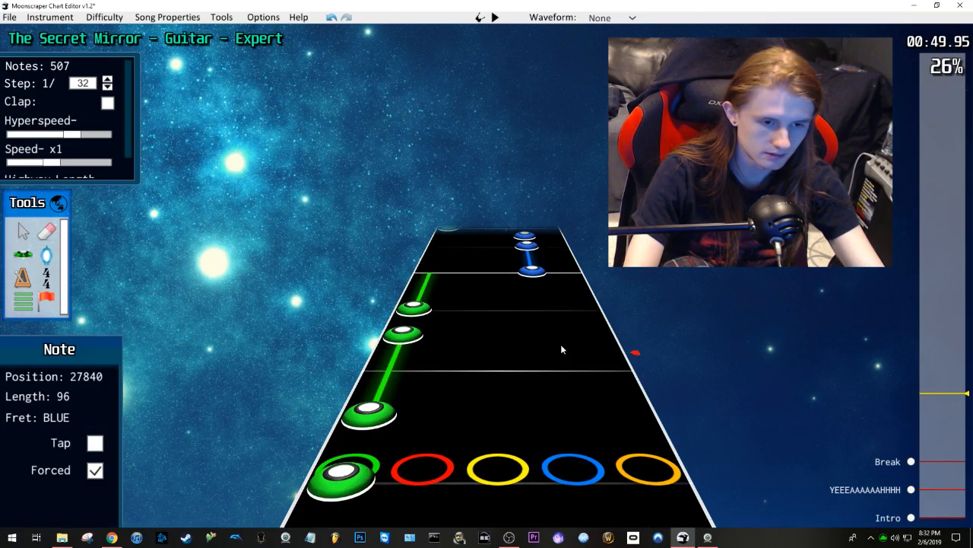
pyautogui.scroll(-9, 548, 341)
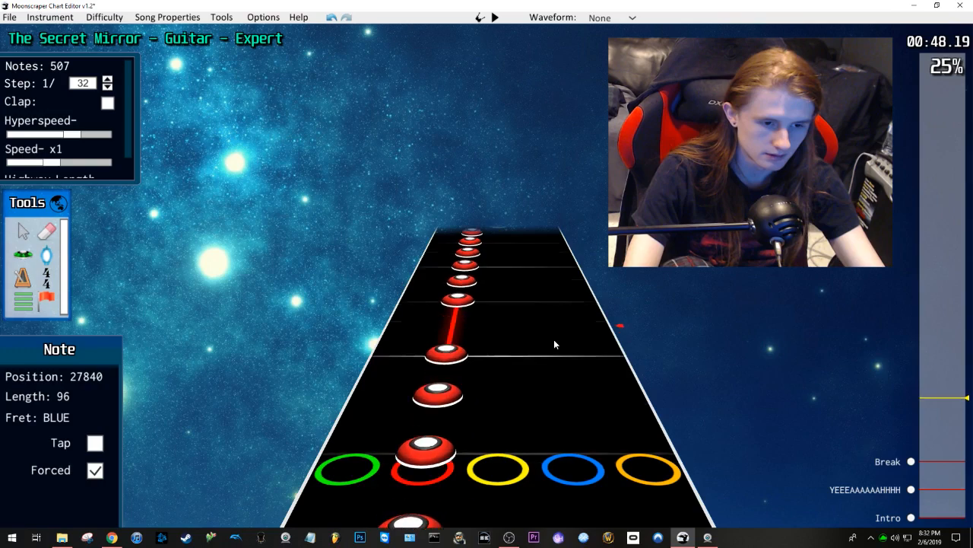
# Step: Mark as forced the red and orange sustains that follow the fast runs between about 0:46 and 0:48
pyautogui.click(555, 331)
pyautogui.scroll(-3, 566, 340)
pyautogui.click(467, 255)
pyautogui.press('f')
pyautogui.click(524, 365)
pyautogui.scroll(-3, 525, 365)
pyautogui.click(576, 297)
pyautogui.press('f')
pyautogui.click(619, 352)
# Step: Mark as forced the two blue sustains that follow the fast runs near 0:45 and 0:46, then play the passage back
pyautogui.scroll(-2, 578, 364)
pyautogui.scroll(-1, 537, 372)
pyautogui.click(546, 349)
pyautogui.press('f')
pyautogui.click(391, 332)
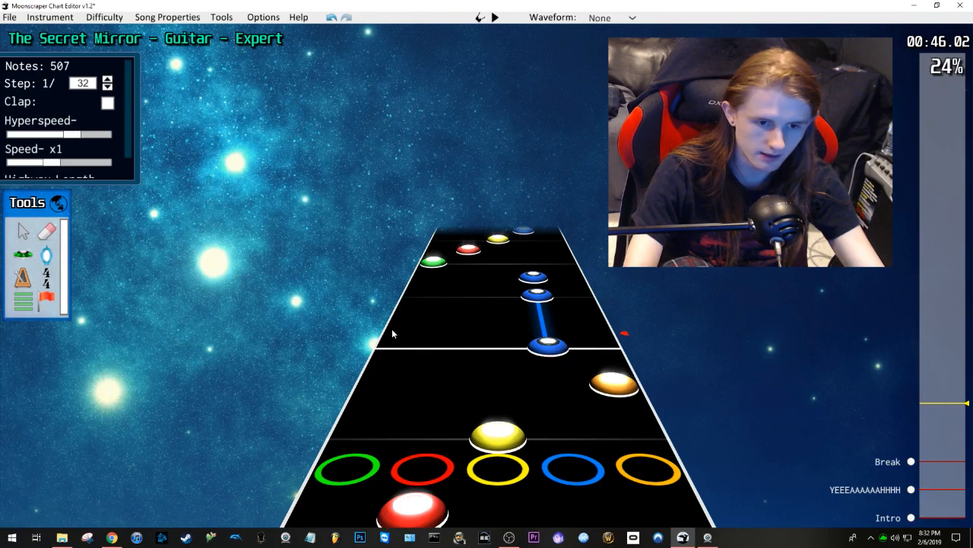
pyautogui.scroll(-4, 414, 343)
pyautogui.click(537, 330)
pyautogui.press('f')
pyautogui.scroll(-5, 559, 369)
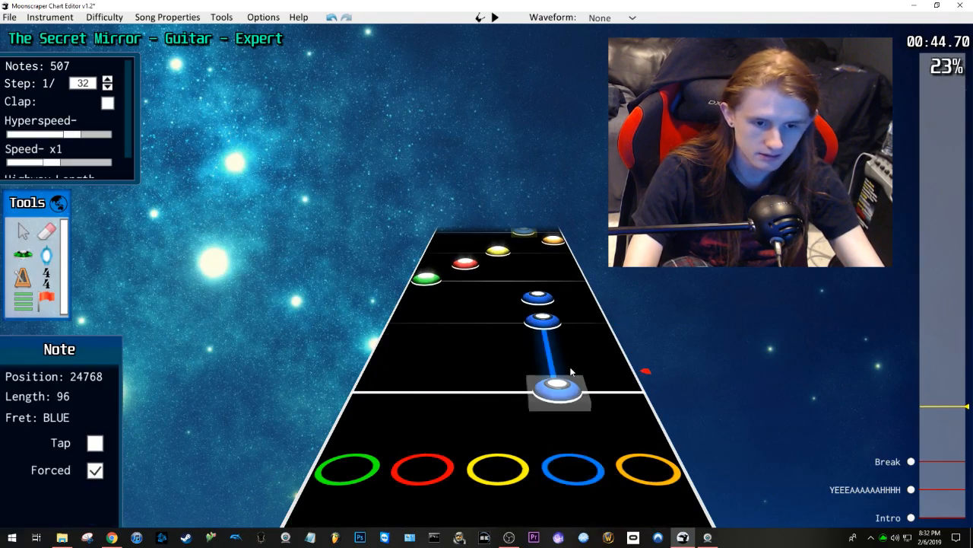
pyautogui.click(555, 349)
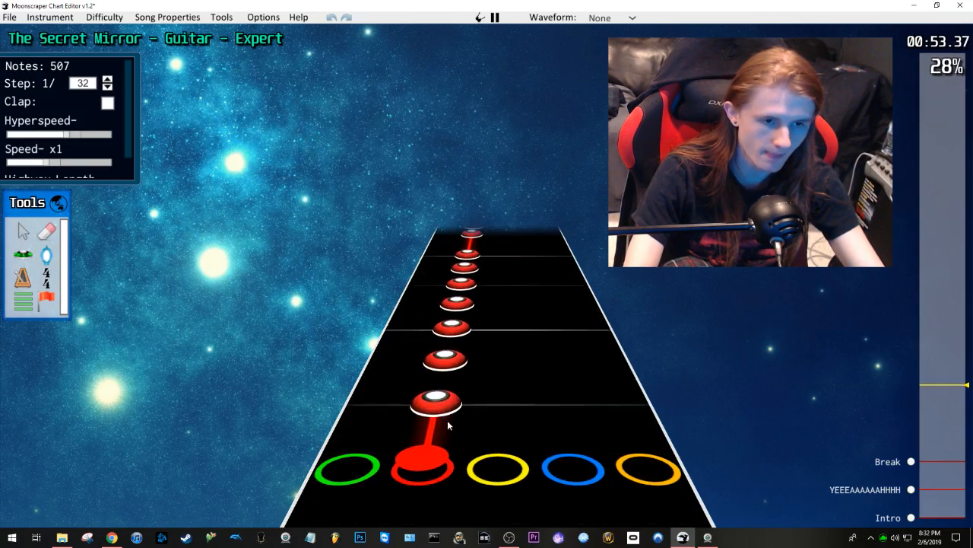
# Step: Mark the yellow sustain at position 29760 as forced and play the chart back to about 1:17
pyautogui.press('space')
pyautogui.click(497, 366)
pyautogui.press('f')
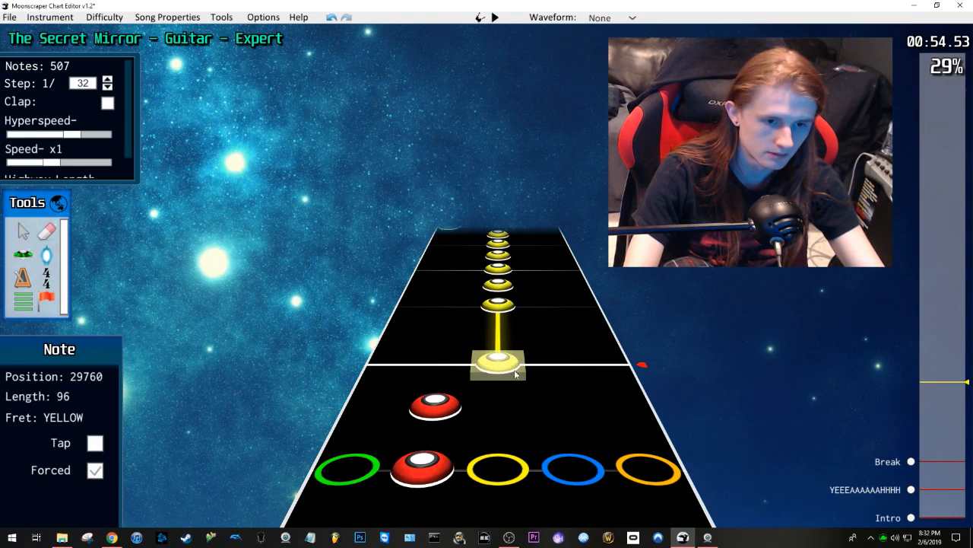
pyautogui.click(561, 384)
pyautogui.scroll(-2, 562, 385)
pyautogui.press('space')
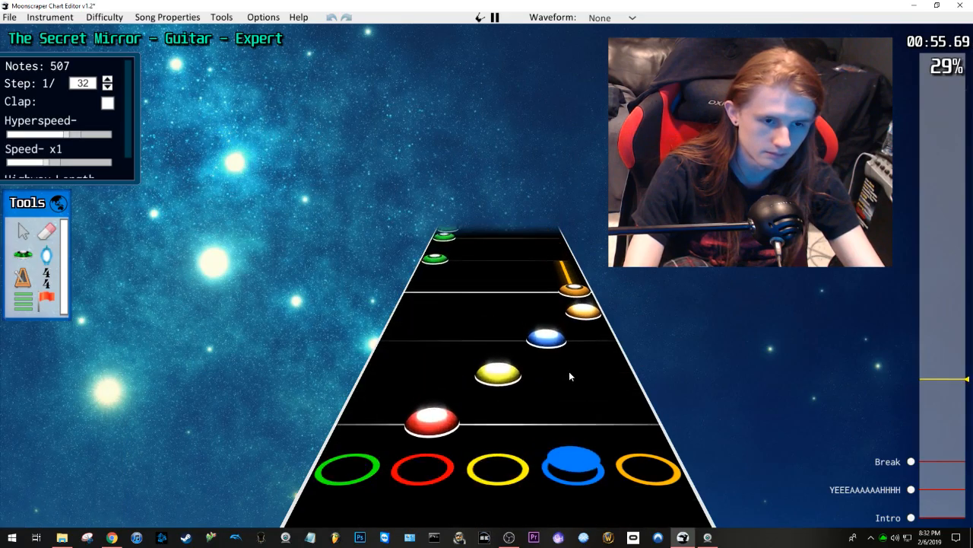
pyautogui.press('space')
pyautogui.press('space')
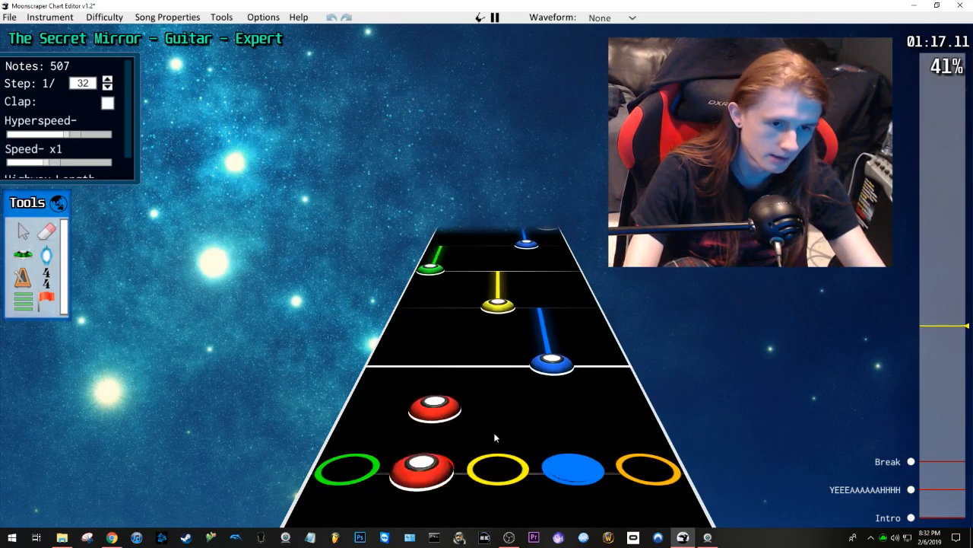
# Step: Toggle the forced flag on the orange sustain after the two yellow notes near 1:18 and review the notes around it
pyautogui.press('space')
pyautogui.scroll(-2, 541, 396)
pyautogui.click(637, 444)
pyautogui.press('f')
pyautogui.click(529, 396)
pyautogui.scroll(-2, 532, 390)
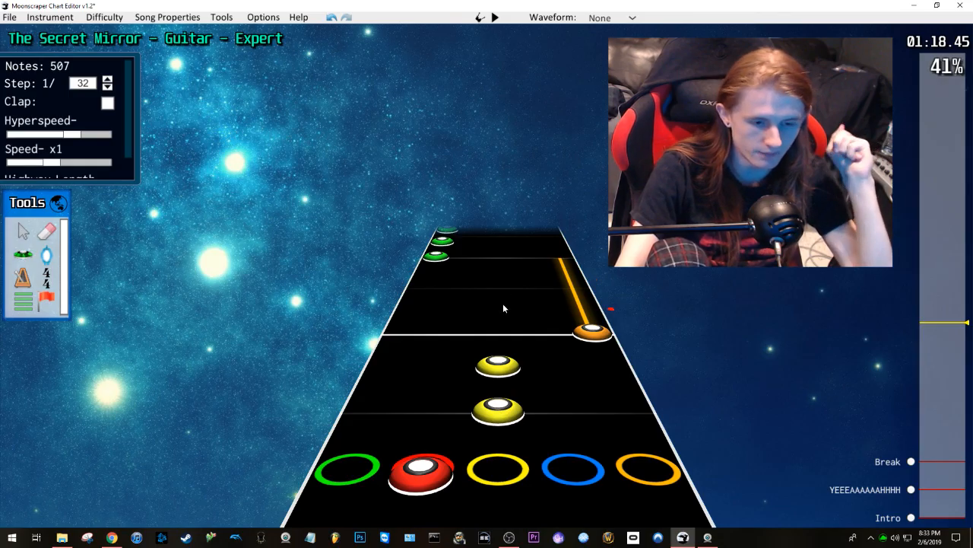
pyautogui.scroll(2, 508, 308)
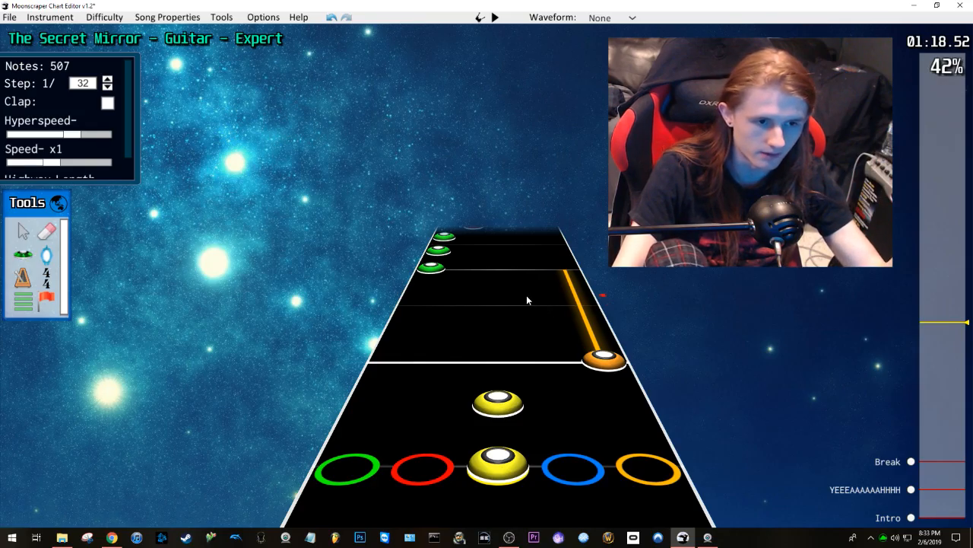
pyautogui.scroll(-3, 526, 299)
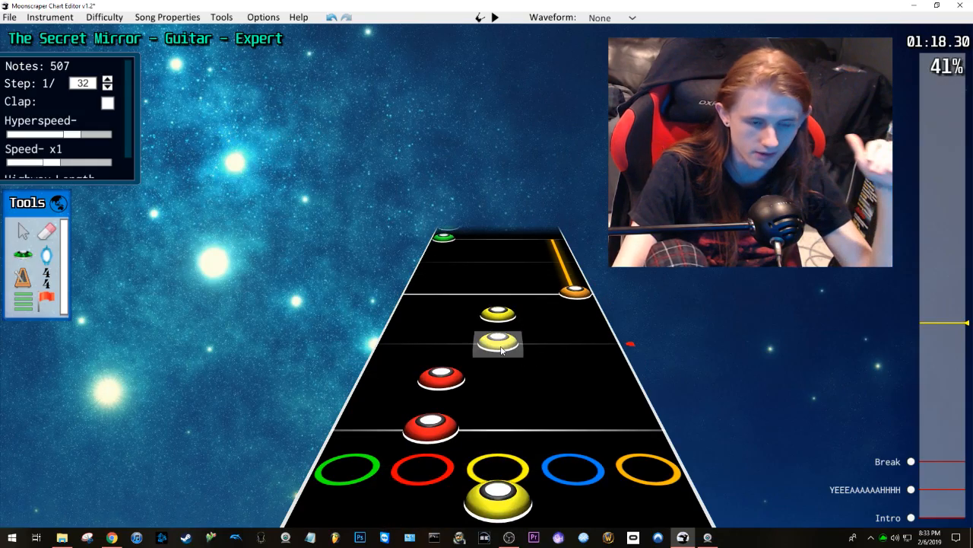
# Step: Review the charted notes backwards from about 1:18 to 1:12, checking the sustains and fast runs
pyautogui.scroll(-4, 507, 380)
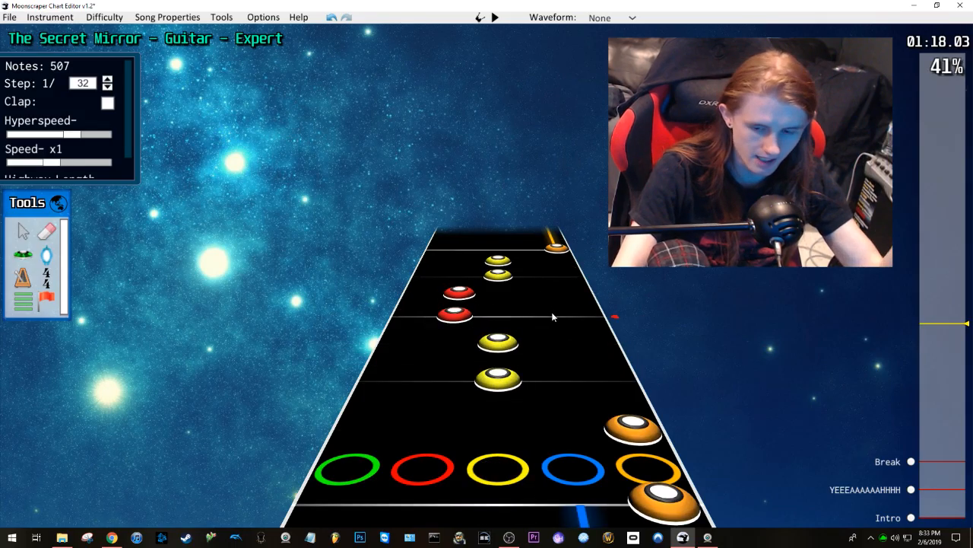
pyautogui.scroll(-3, 550, 311)
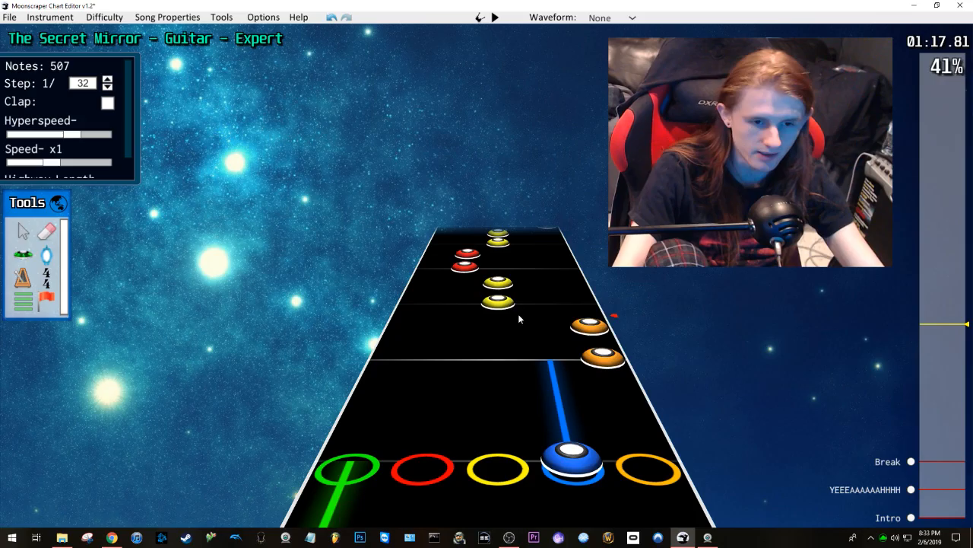
pyautogui.scroll(-2, 547, 314)
pyautogui.scroll(-3, 484, 374)
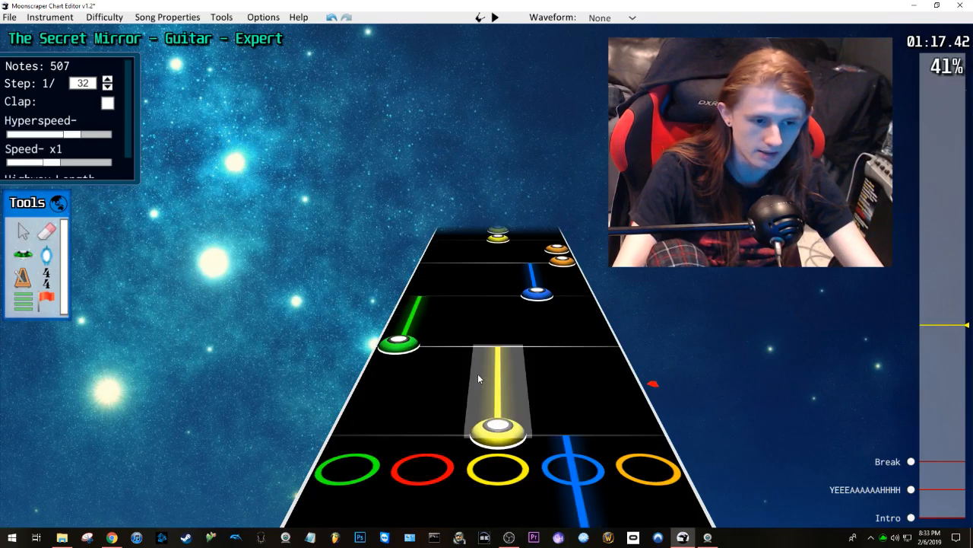
pyautogui.scroll(-3, 398, 436)
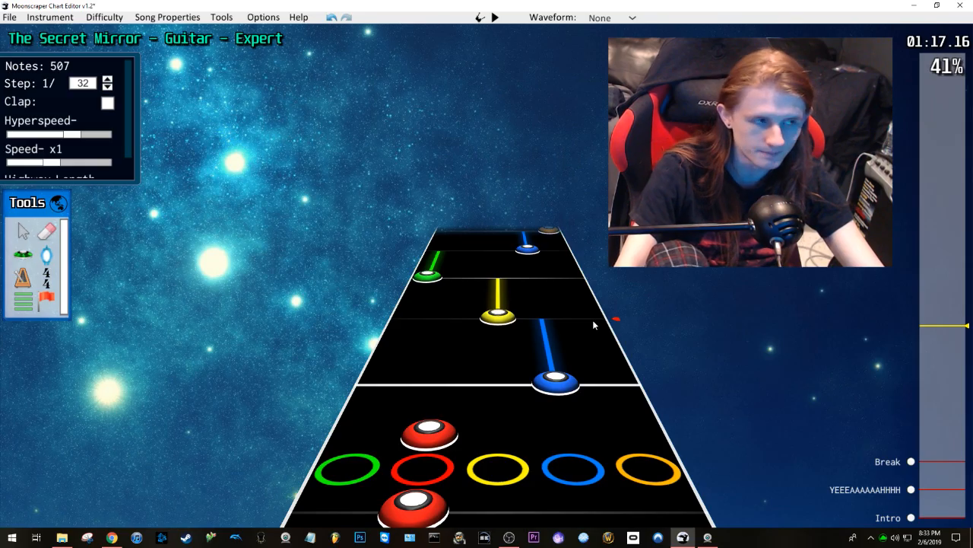
pyautogui.scroll(-3, 589, 324)
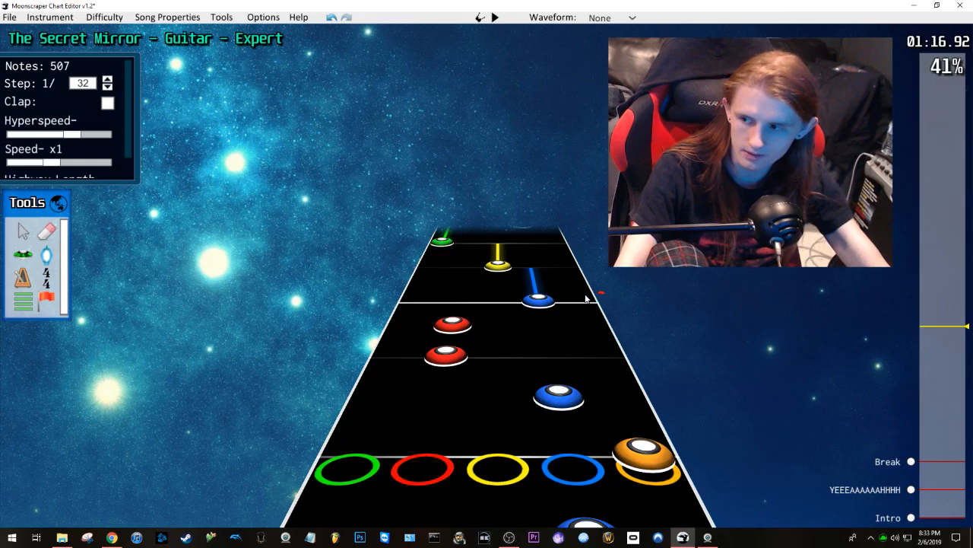
pyautogui.scroll(-2, 536, 293)
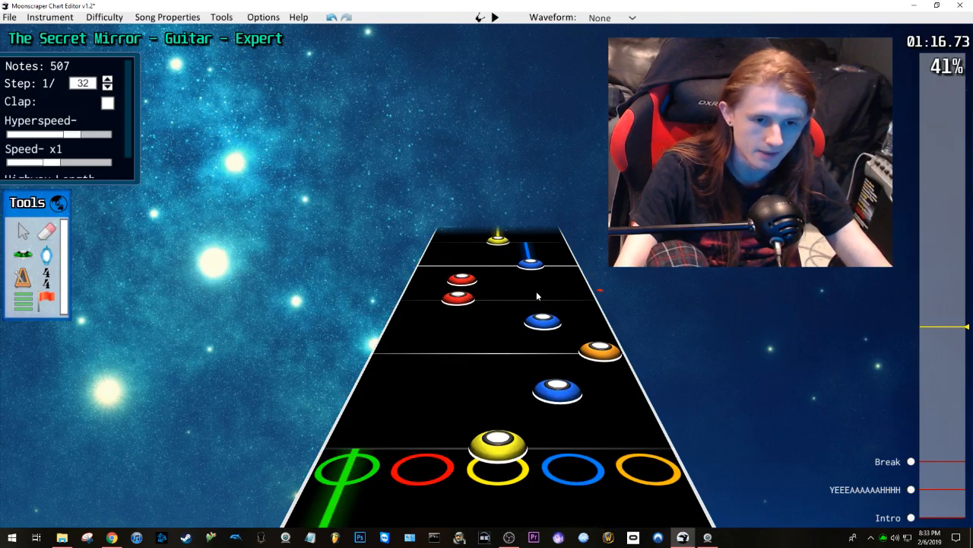
pyautogui.scroll(1, 511, 291)
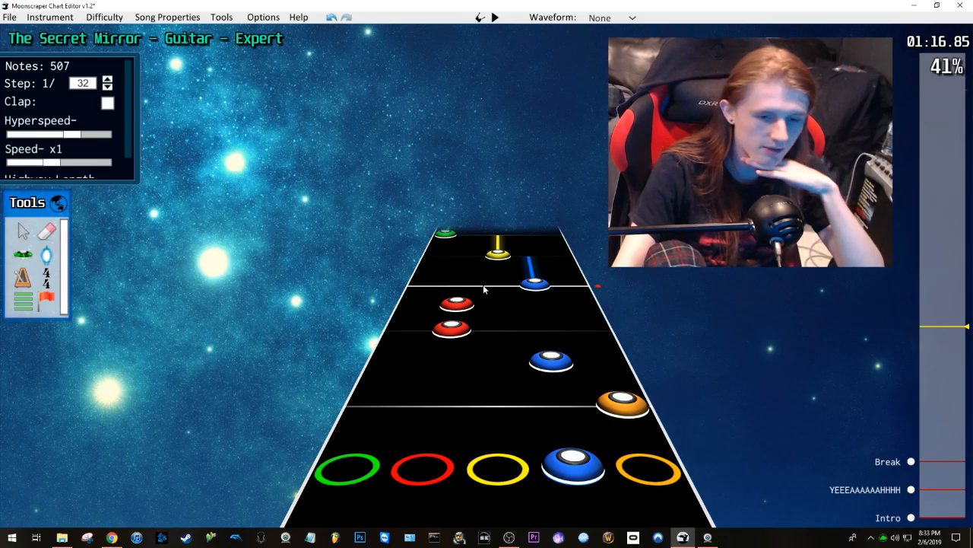
pyautogui.scroll(-2, 485, 286)
pyautogui.scroll(1, 513, 318)
pyautogui.scroll(-1, 514, 318)
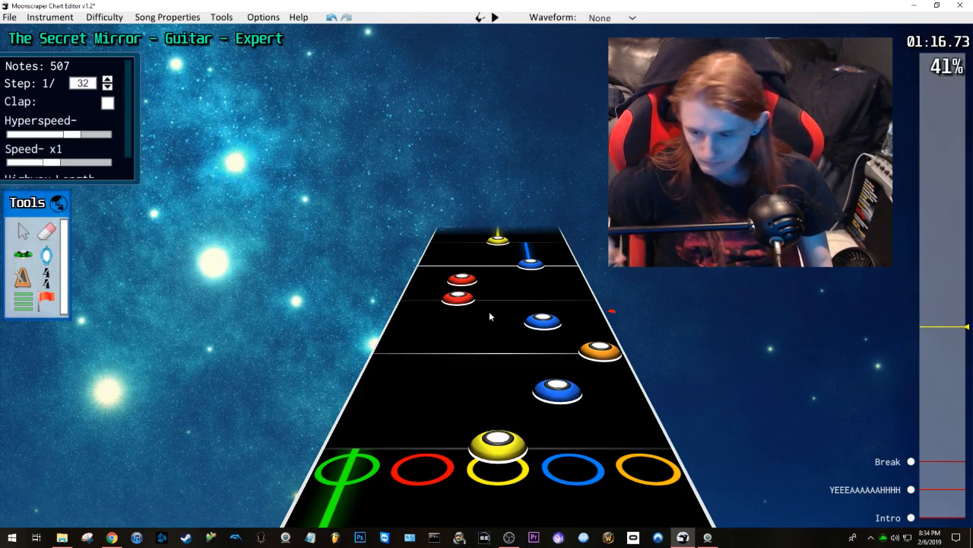
pyautogui.scroll(-3, 505, 274)
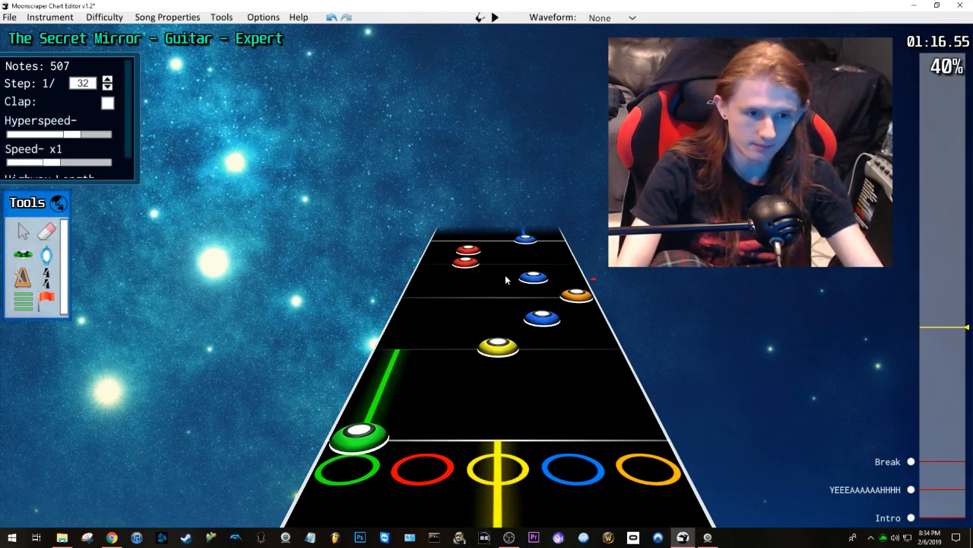
pyautogui.scroll(-8, 585, 301)
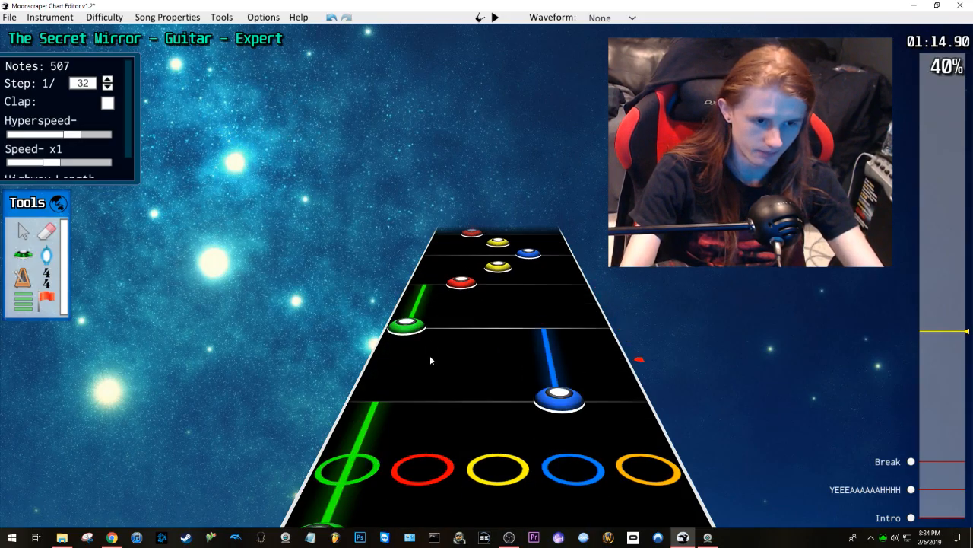
pyautogui.scroll(-6, 438, 444)
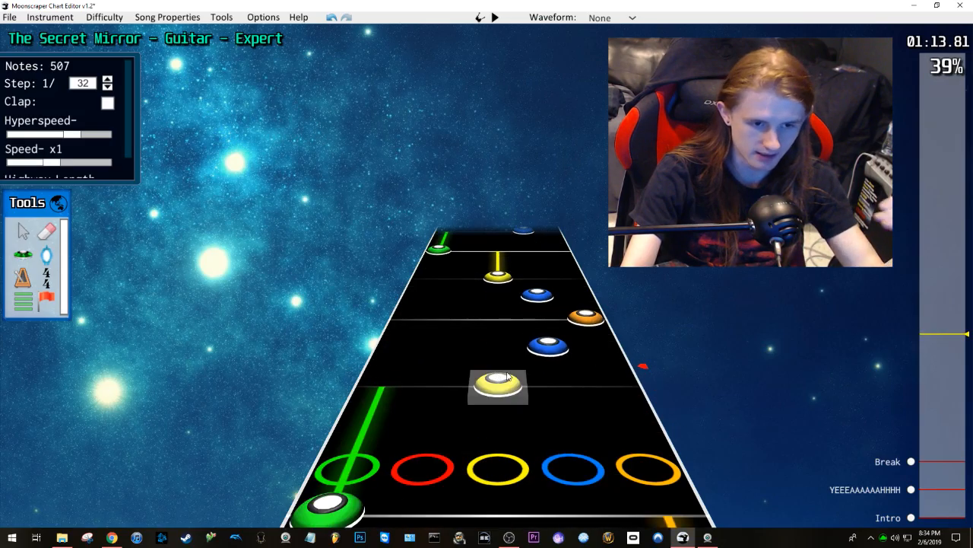
pyautogui.scroll(-5, 565, 270)
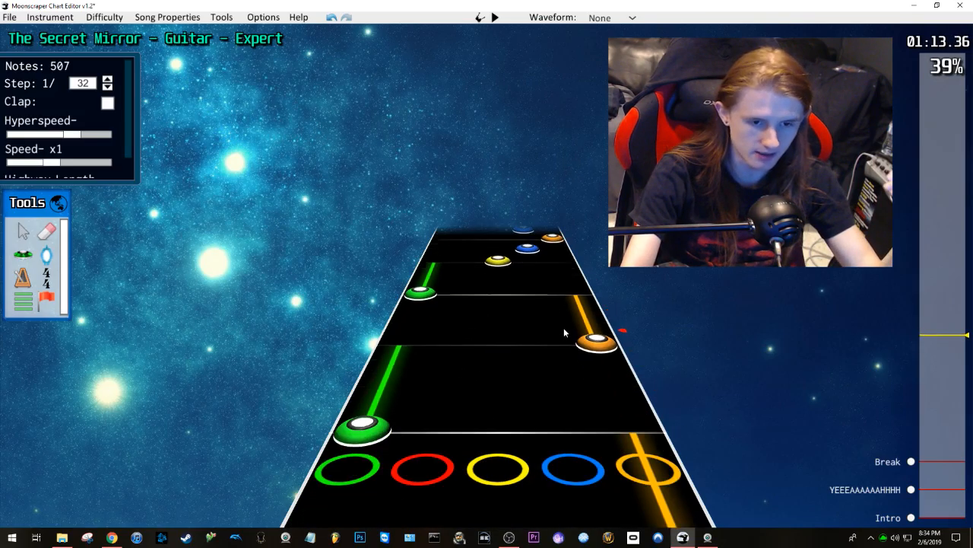
pyautogui.scroll(-1, 494, 304)
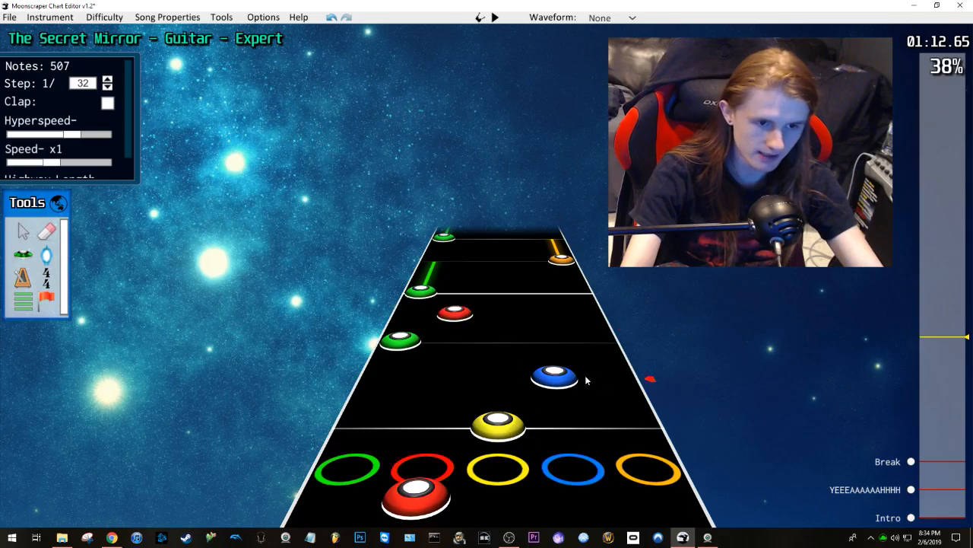
# Step: Play the chart back from about 1:12 and find the last charted note near 1:24
pyautogui.press('space')
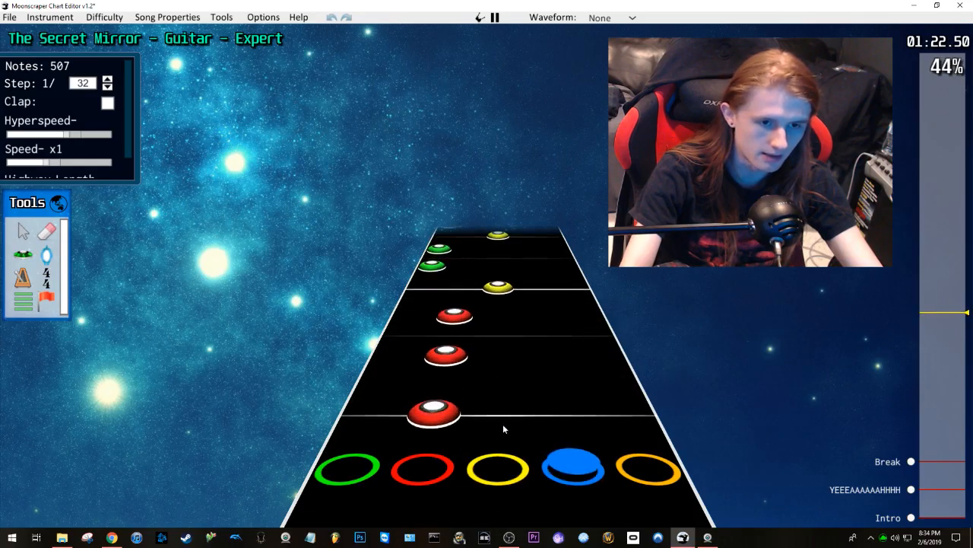
pyautogui.press('space')
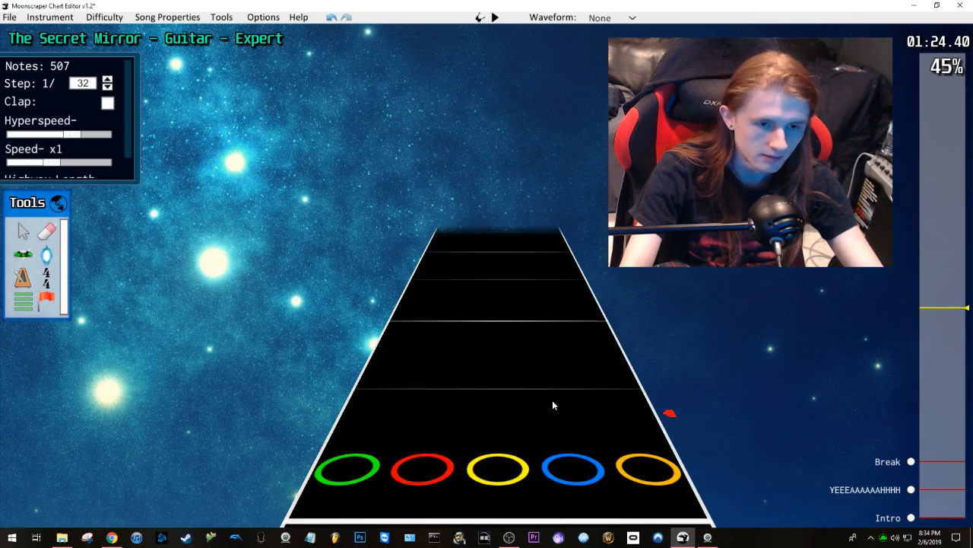
pyautogui.scroll(-2, 553, 405)
pyautogui.scroll(1, 540, 367)
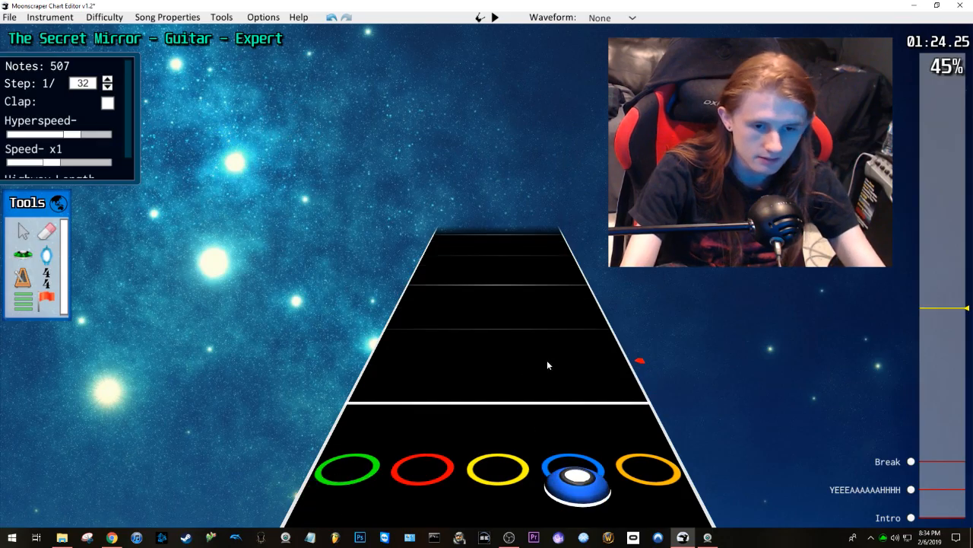
pyautogui.scroll(-2, 552, 358)
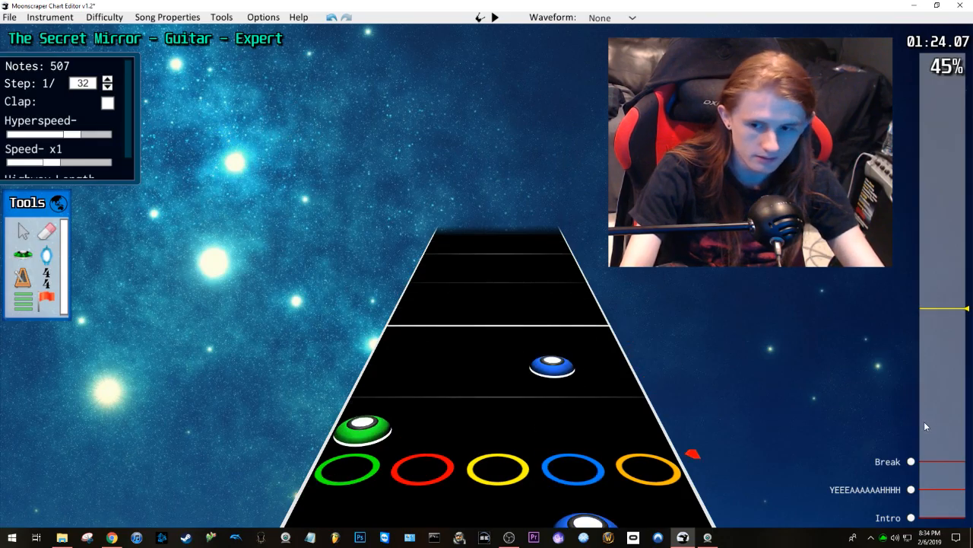
# Step: Select the earlier run of notes from the orange note just after 0:11 through the blue note at position 9152
pyautogui.click(947, 496)
pyautogui.press('space')
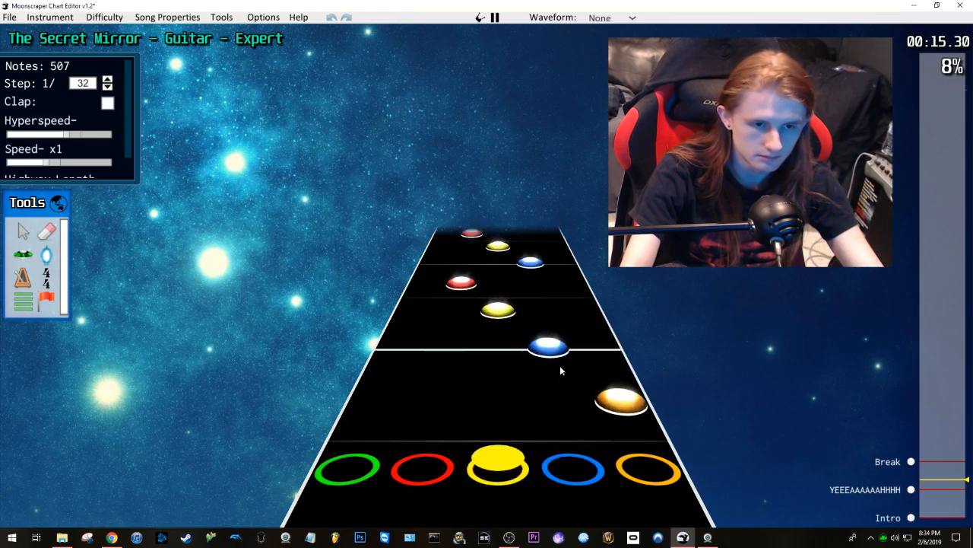
pyautogui.press('space')
pyautogui.click(560, 365)
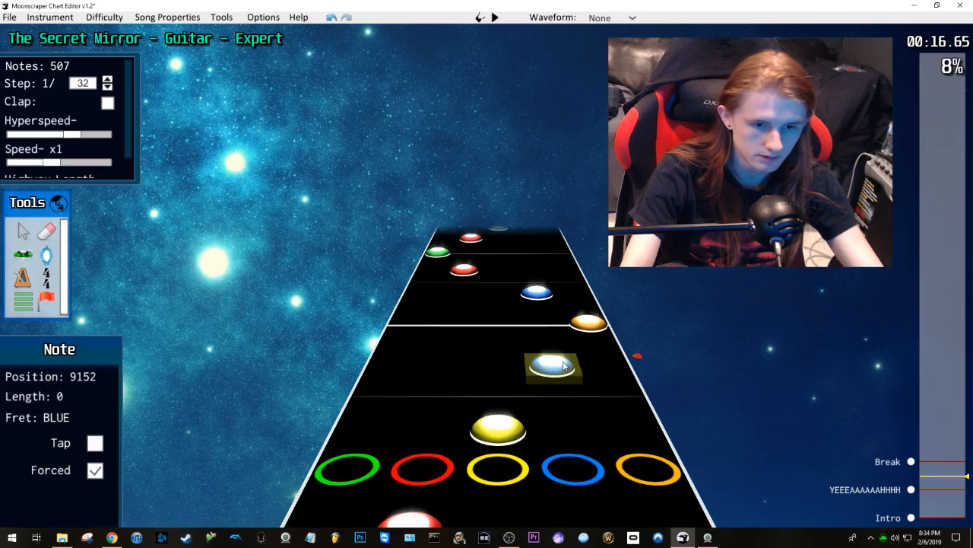
pyautogui.click(936, 484)
pyautogui.scroll(-12, 936, 486)
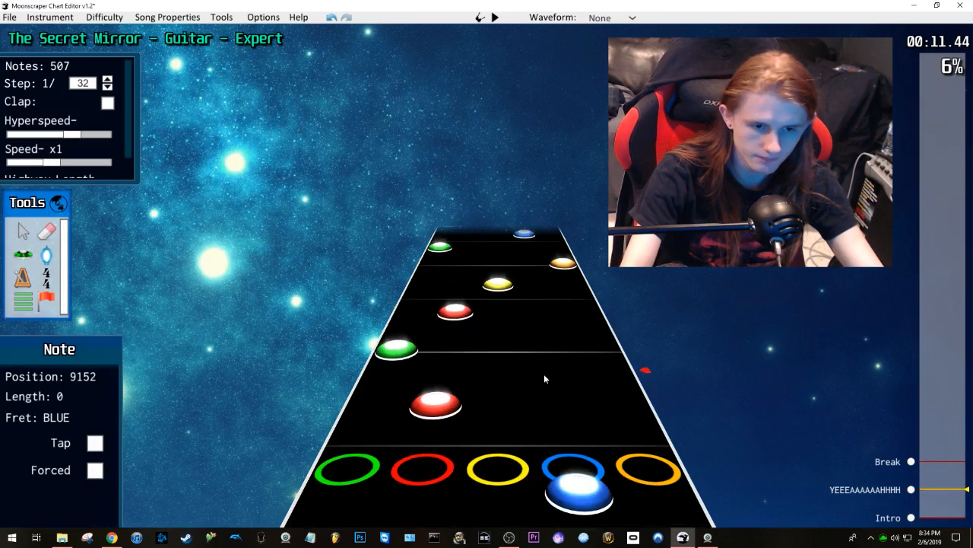
pyautogui.keyDown('shift'); pyautogui.click(592, 328); pyautogui.keyUp('shift')
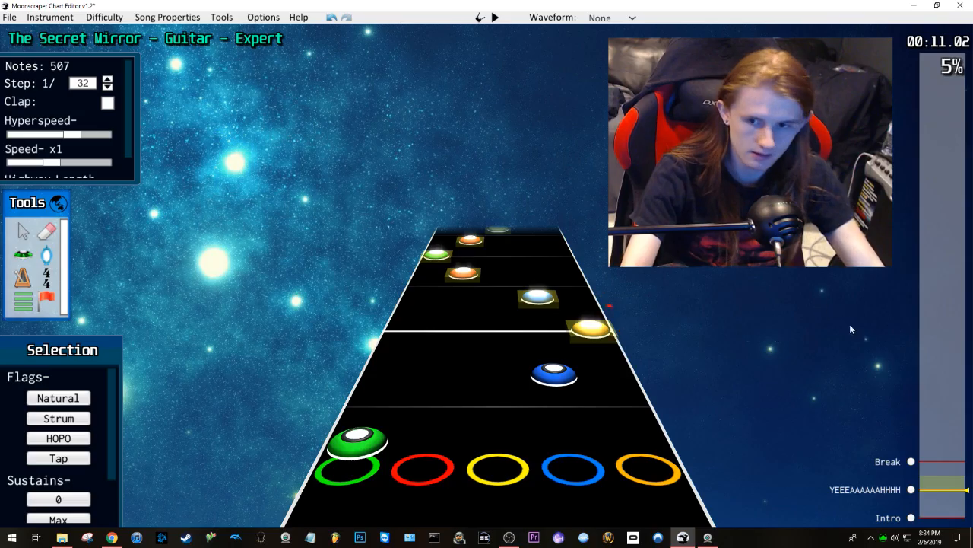
# Step: Paste a copy of the selected run at the measure line just after 1:24 and play it back
pyautogui.click(940, 363)
pyautogui.moveTo(940, 365)
pyautogui.mouseDown()
pyautogui.moveTo(951, 350)
pyautogui.moveTo(945, 309)
pyautogui.mouseUp()
pyautogui.click(584, 286)
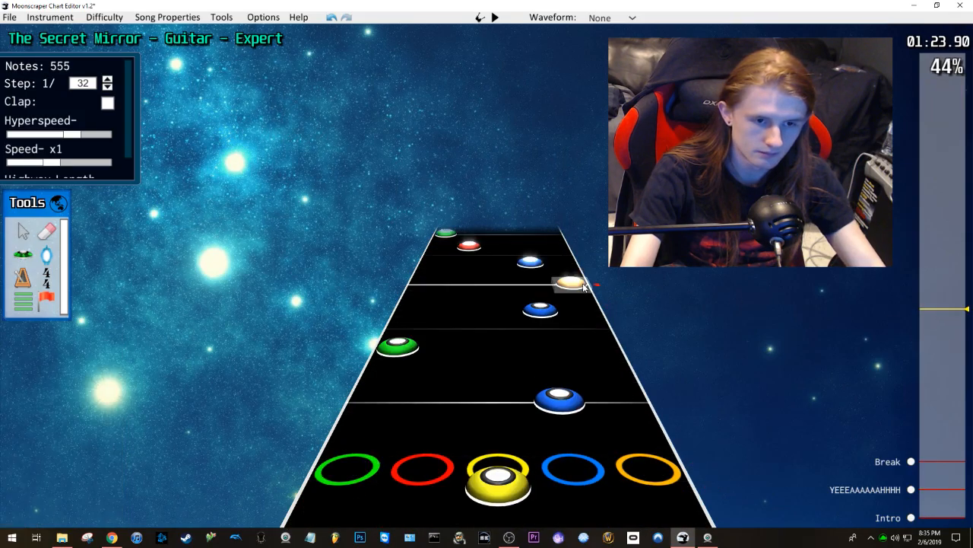
pyautogui.press('space')
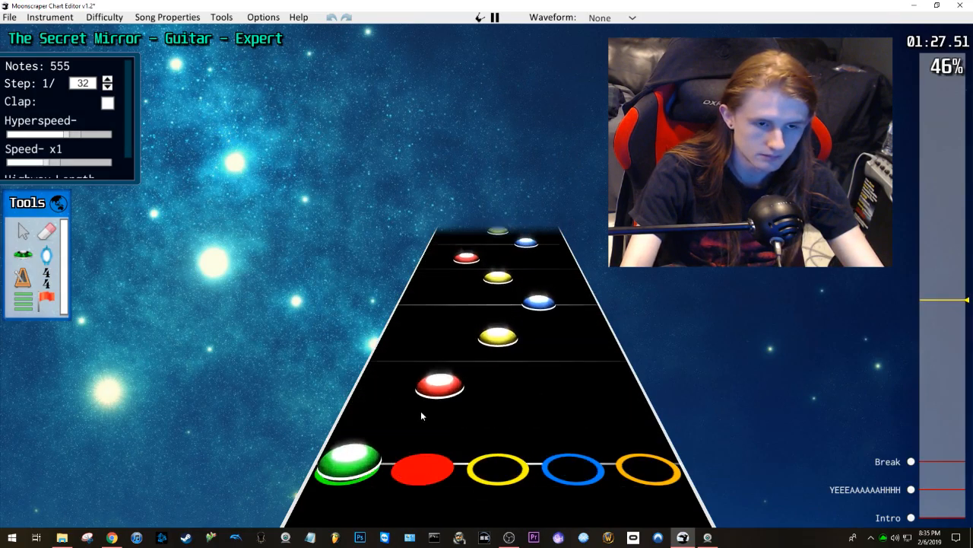
# Step: Paste a second copy of the run directly after the first and play it back to about 1:35
pyautogui.press('space')
pyautogui.press('space')
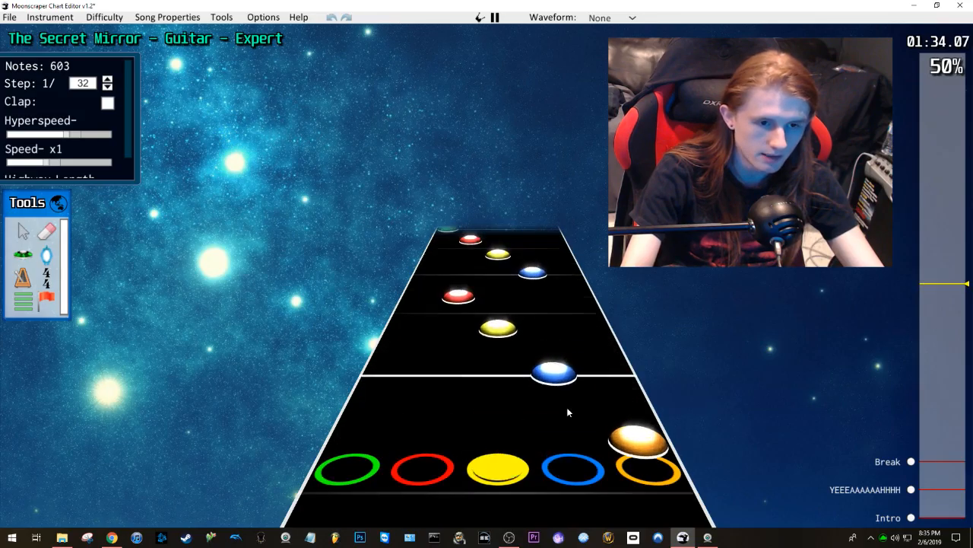
pyautogui.press('space')
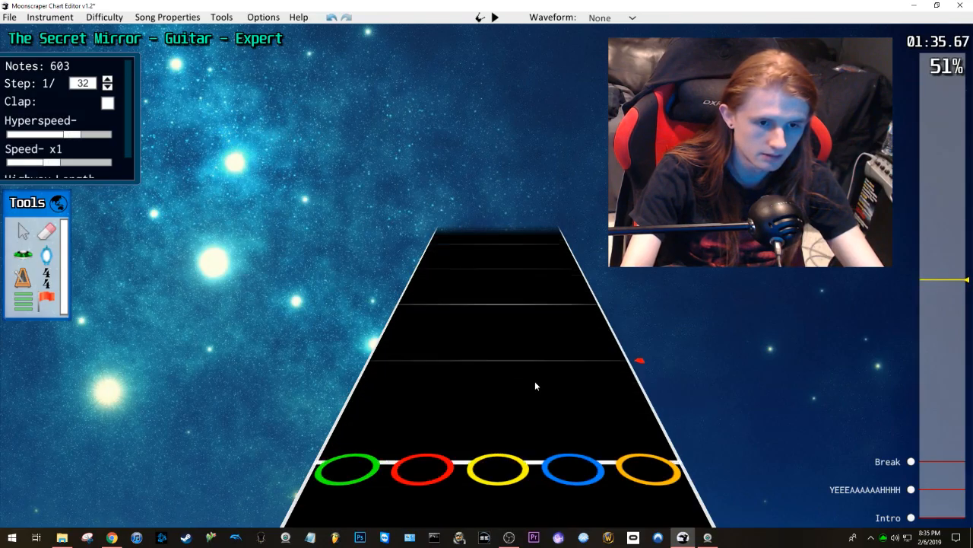
# Step: Paste a third copy of the run at the measure line near 1:35 and play it back to about 1:41
pyautogui.scroll(-1, 559, 411)
pyautogui.hotkey('ctrl', 'v')
pyautogui.press('space')
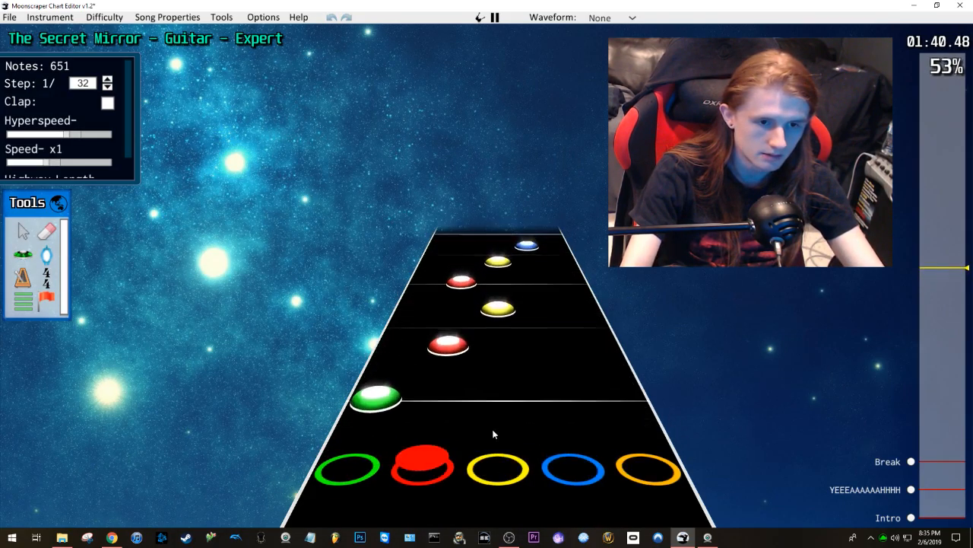
pyautogui.press('space')
# Step: Review the third copy of the run backwards from about 1:41 to 1:36, then play it back again
pyautogui.scroll(-5, 477, 389)
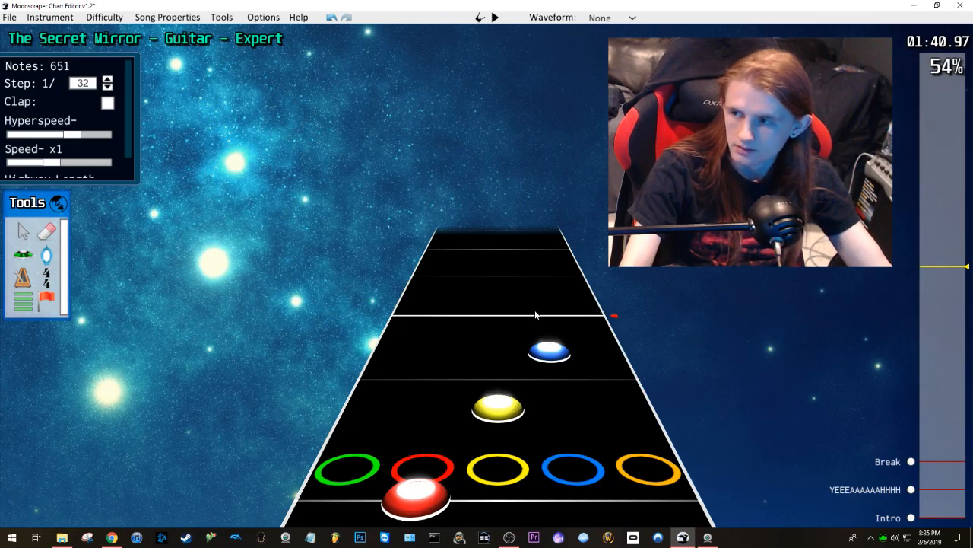
pyautogui.scroll(-6, 530, 308)
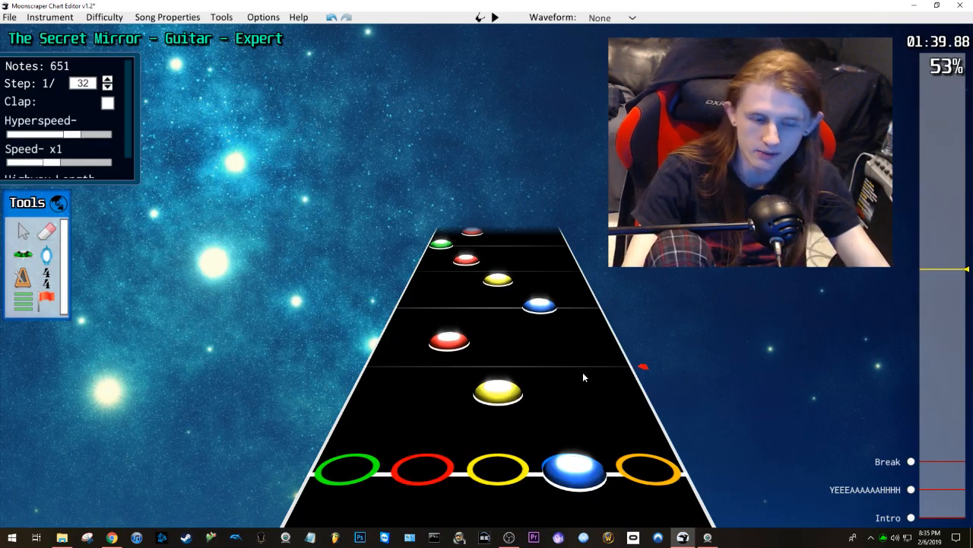
pyautogui.scroll(-1, 582, 371)
pyautogui.scroll(-4, 576, 292)
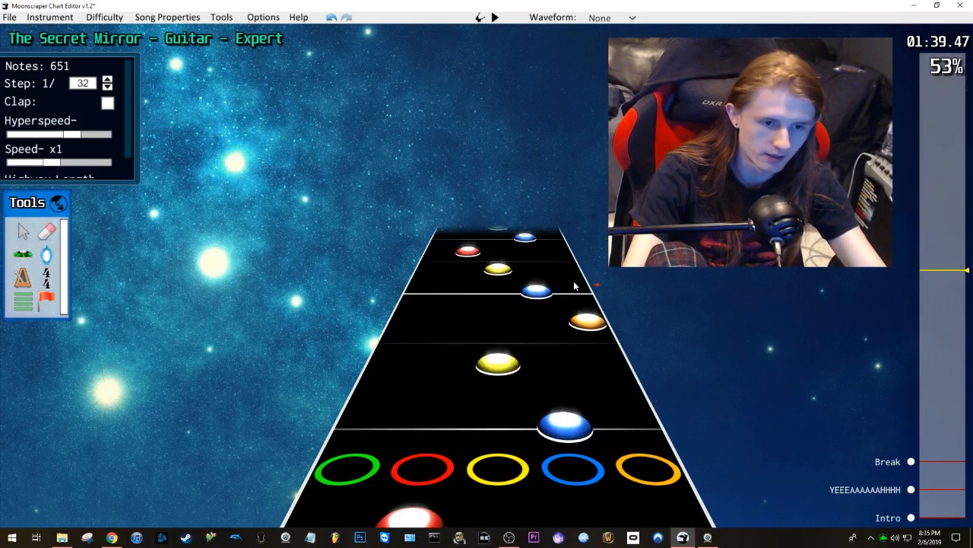
pyautogui.scroll(-5, 563, 260)
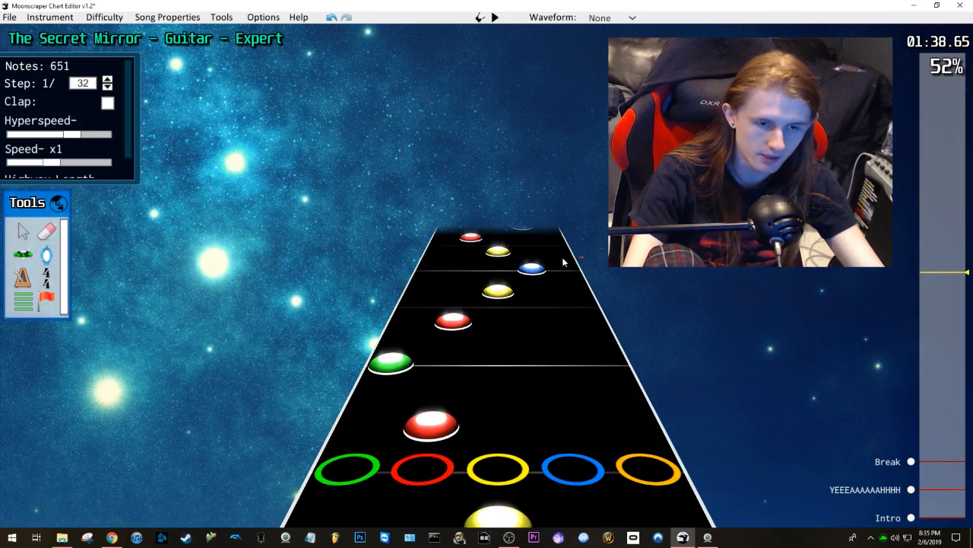
pyautogui.scroll(-2, 562, 265)
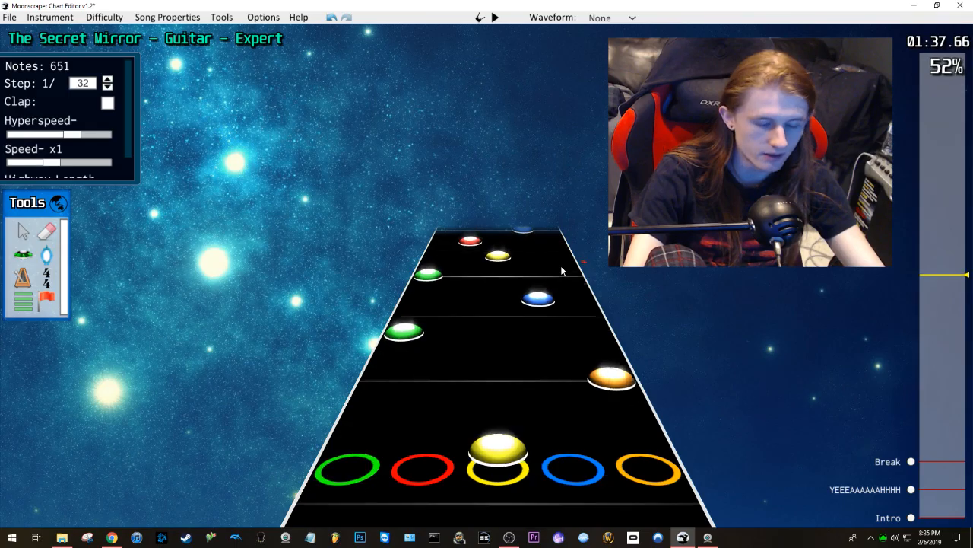
pyautogui.scroll(-1, 572, 267)
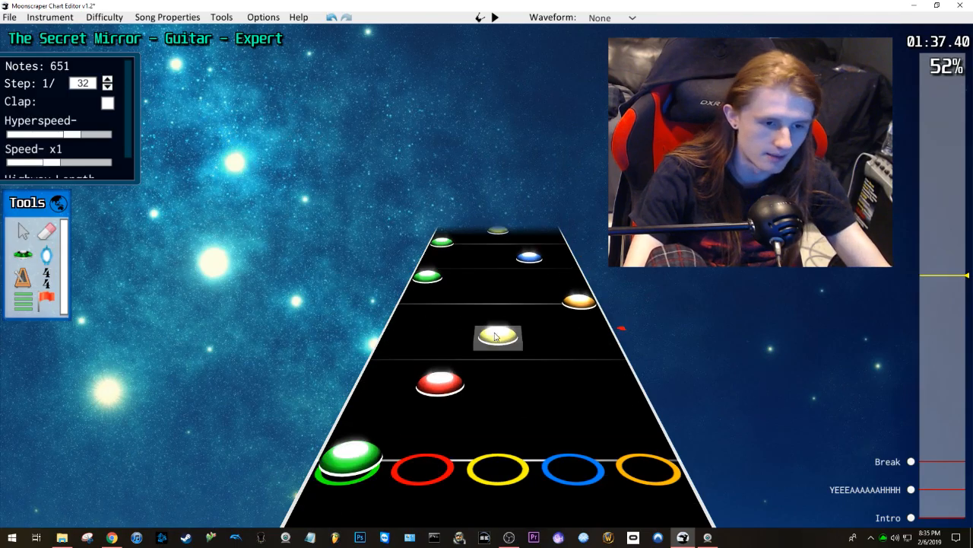
pyautogui.scroll(-2, 511, 352)
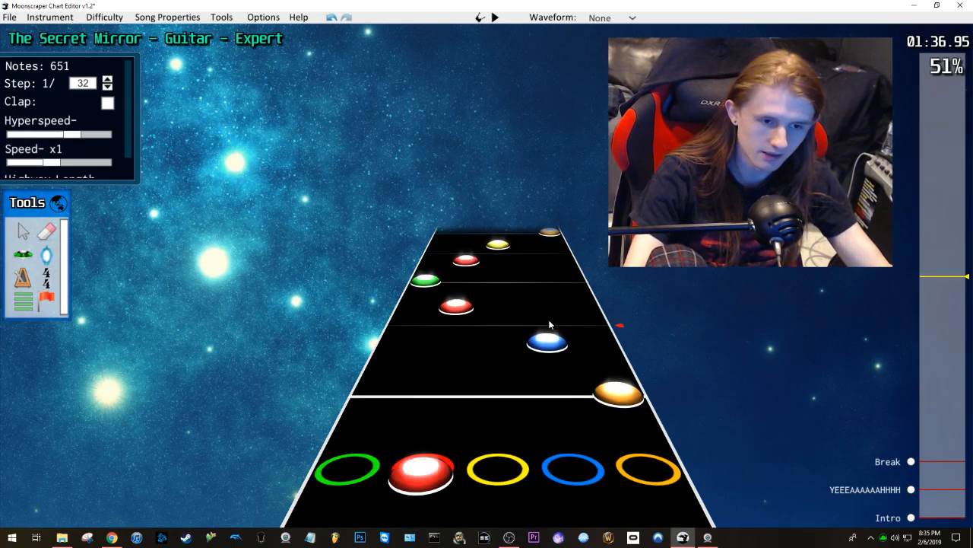
pyautogui.scroll(-4, 549, 307)
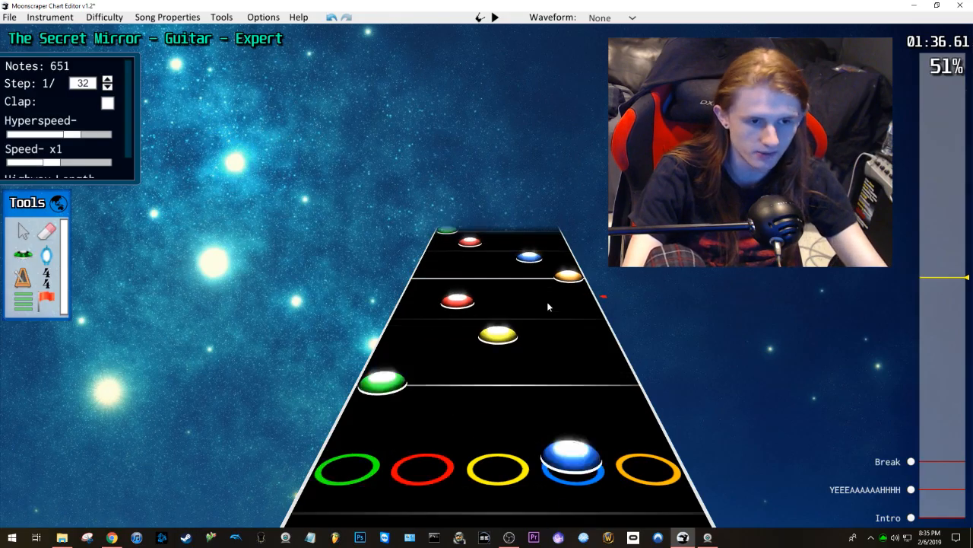
pyautogui.press('space')
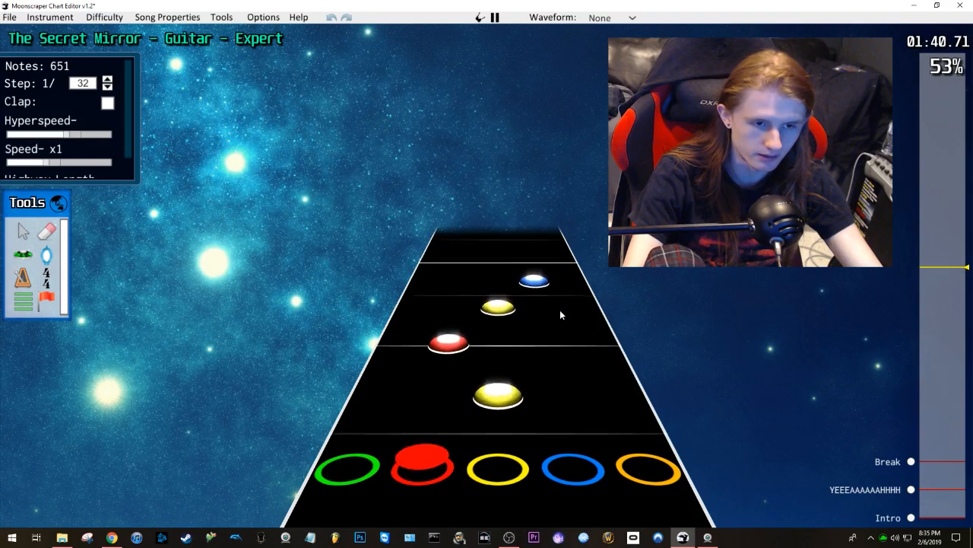
# Step: Step back to about 1:40 in the third copy of the run and play on to about 1:45
pyautogui.press('space')
pyautogui.scroll(-1, 559, 311)
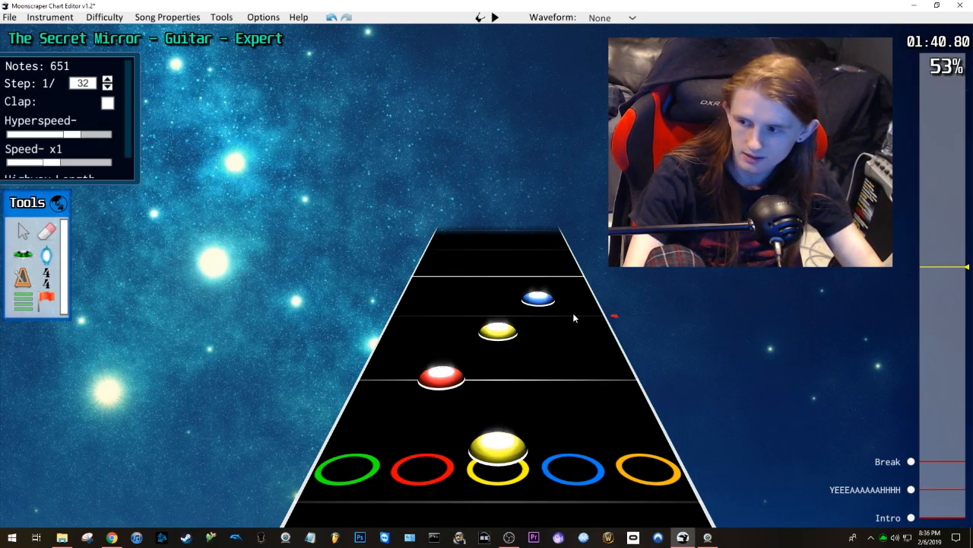
pyautogui.scroll(-1, 574, 312)
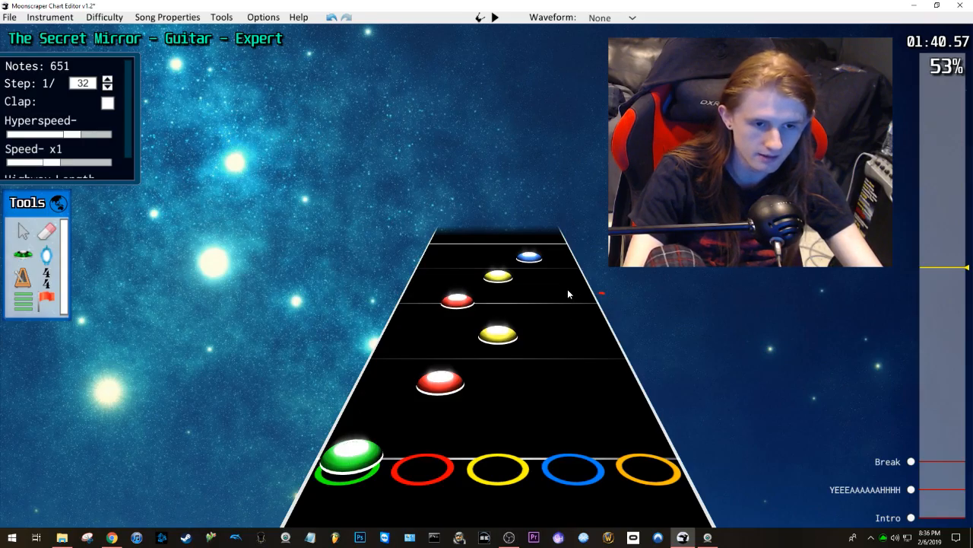
pyautogui.press('space')
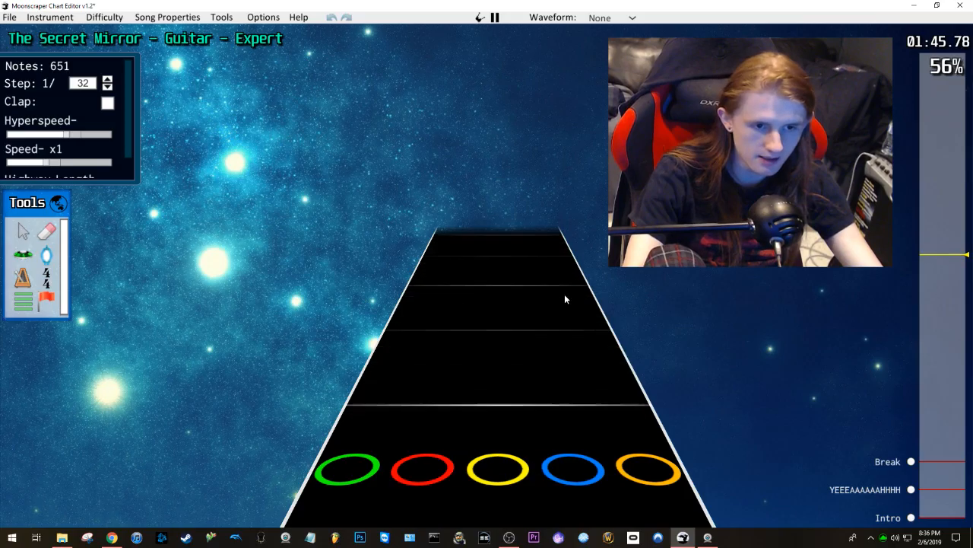
pyautogui.press('space')
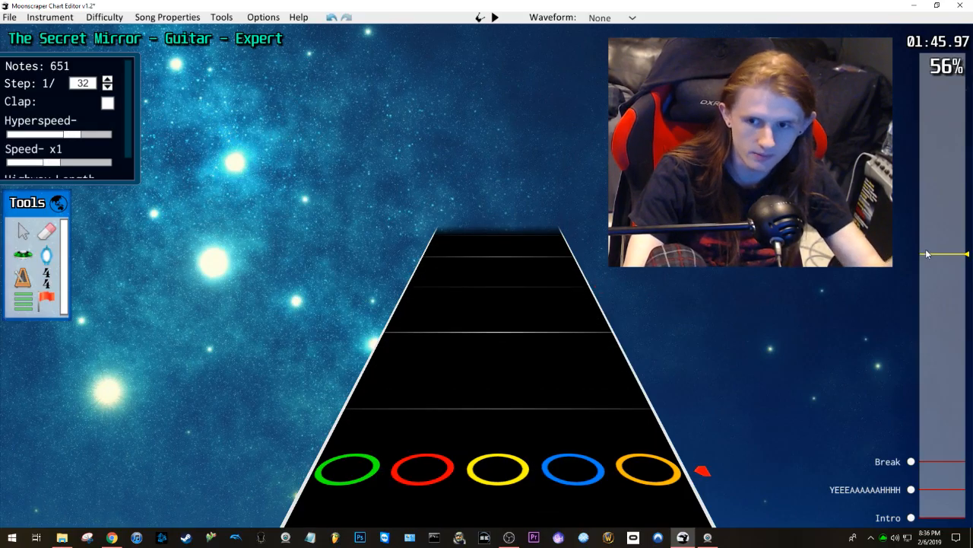
# Step: Review the end of the third copy backwards from about 1:41 to 1:39, then play it through its last note
pyautogui.click(945, 265)
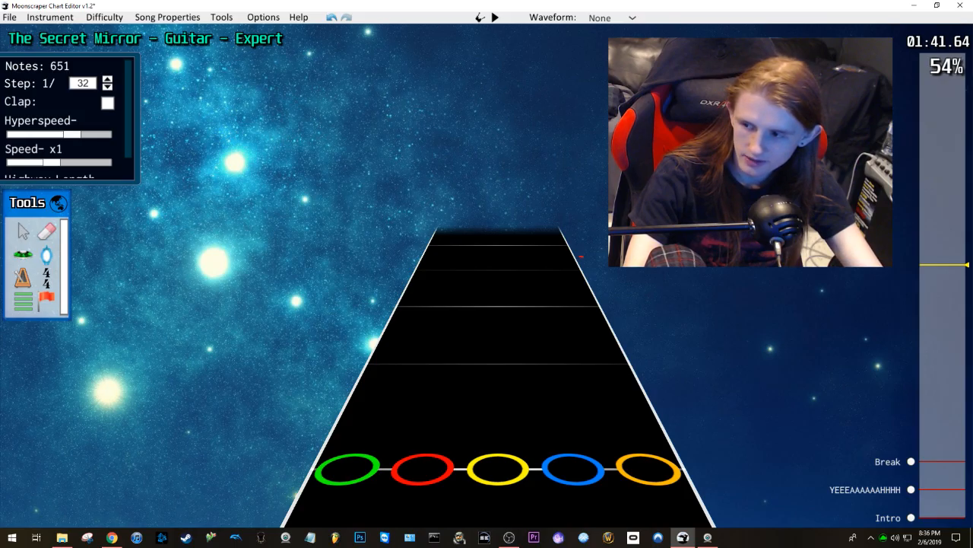
pyautogui.scroll(-2, 579, 325)
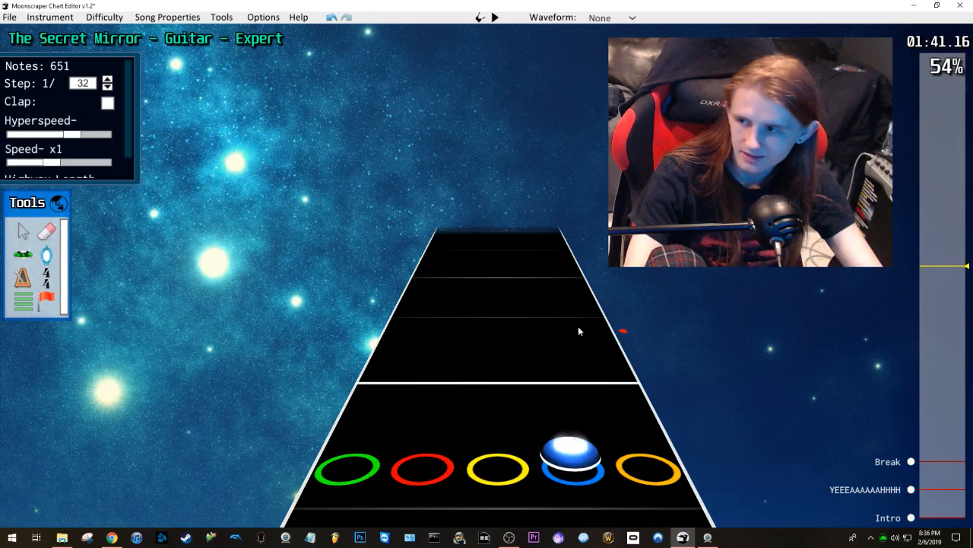
pyautogui.scroll(-2, 570, 319)
pyautogui.scroll(-1, 570, 292)
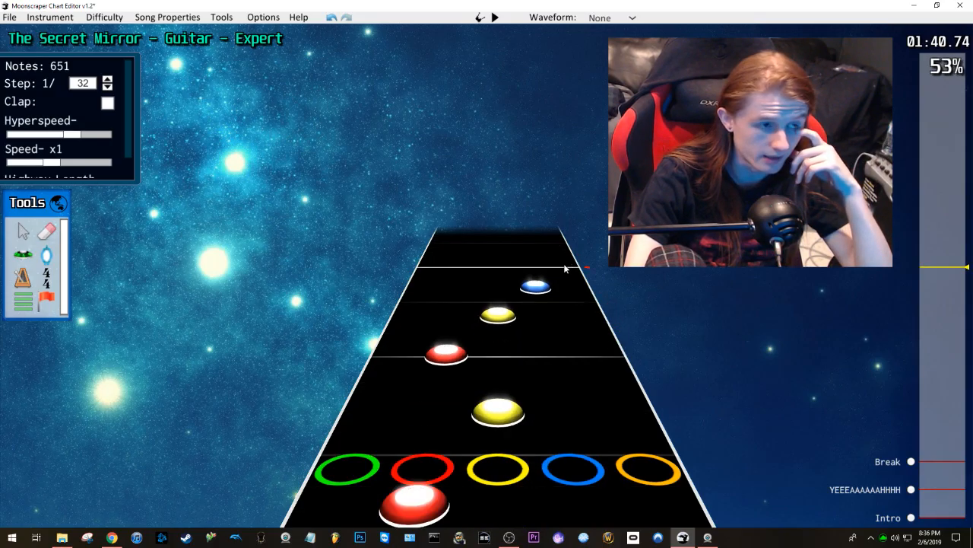
pyautogui.scroll(-1, 559, 270)
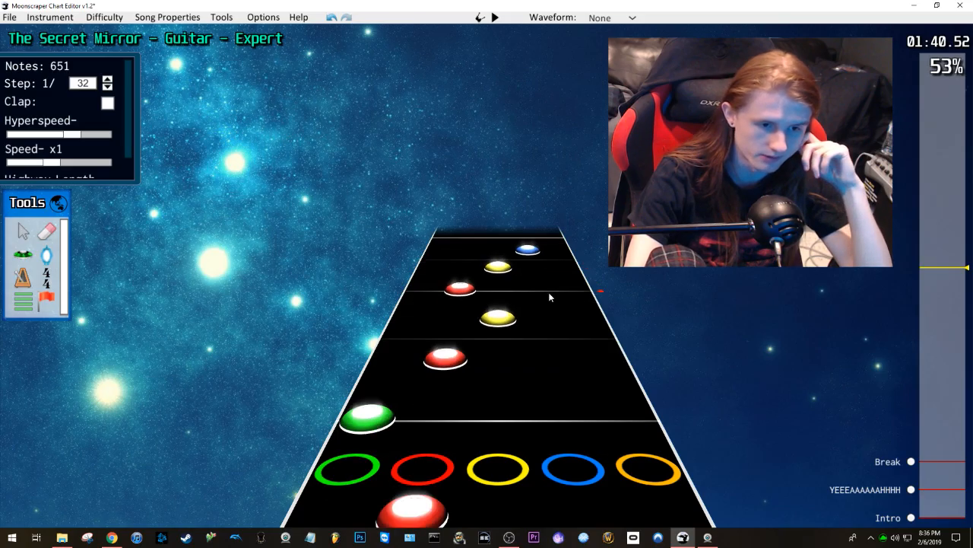
pyautogui.scroll(-4, 573, 292)
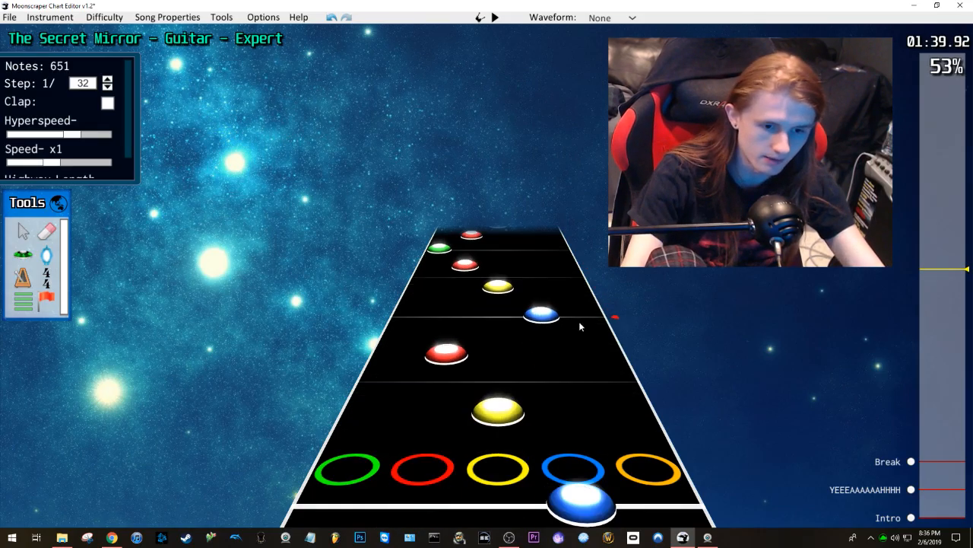
pyautogui.press('space')
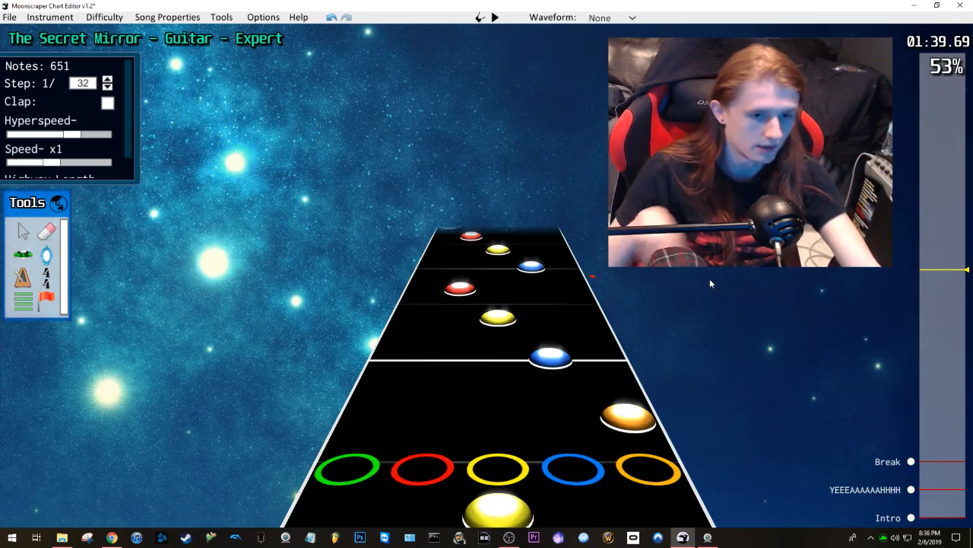
pyautogui.press('space')
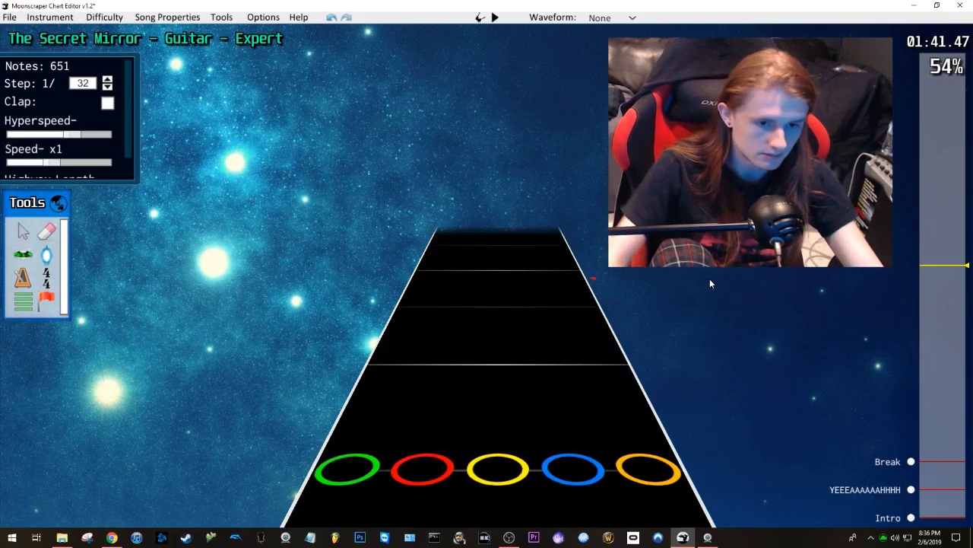
# Step: Try an orange note at position 55104 on the measure line near 1:41, then undo it
pyautogui.scroll(-2, 671, 305)
pyautogui.press('y')
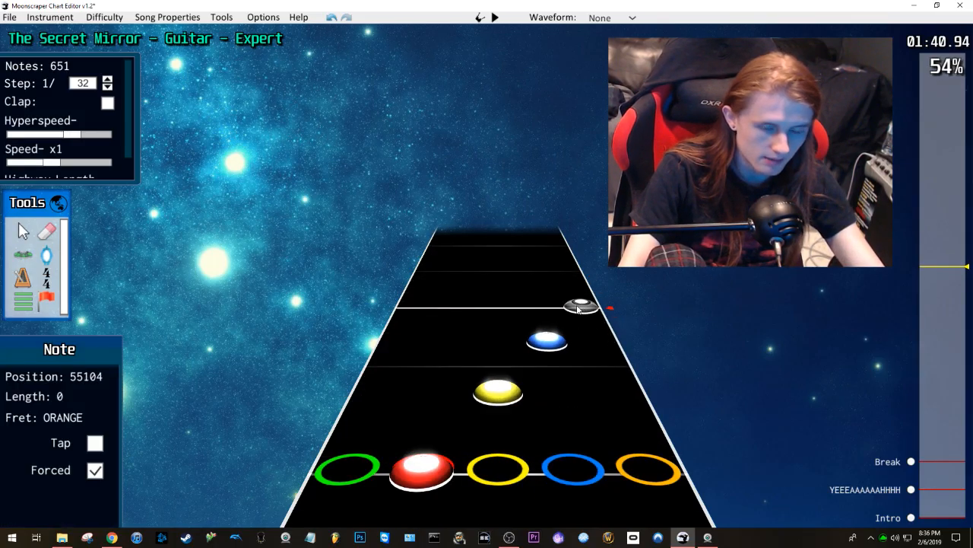
pyautogui.click(580, 307)
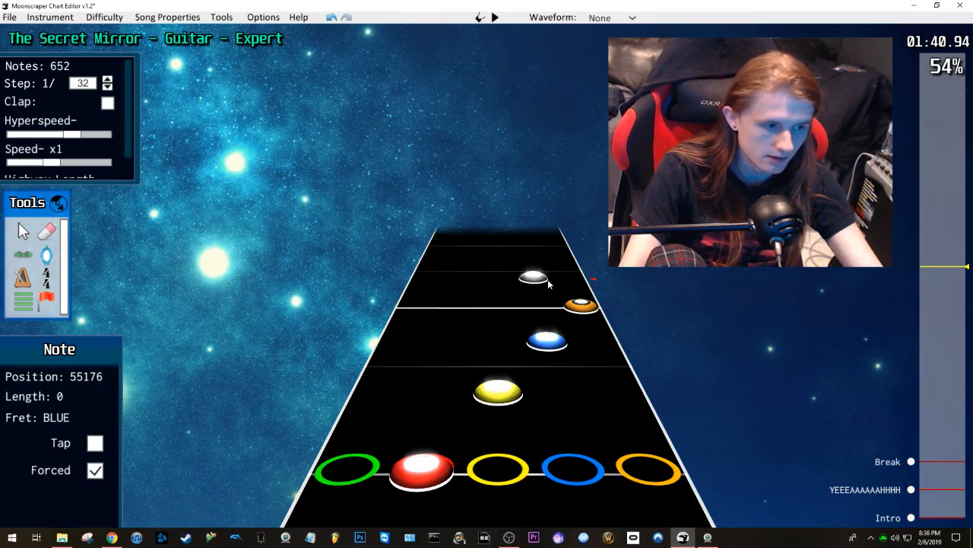
pyautogui.scroll(2, 548, 284)
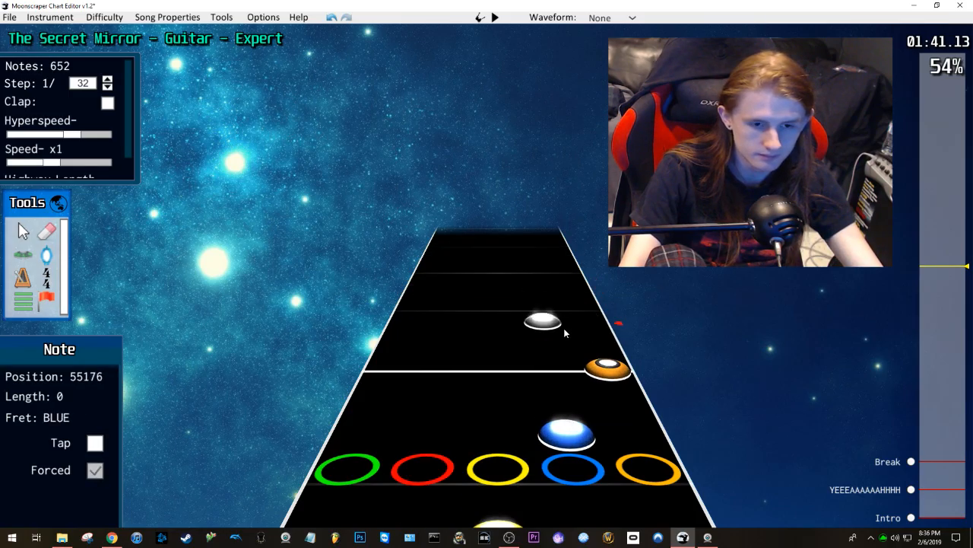
pyautogui.scroll(-2, 563, 339)
pyautogui.hotkey('ctrl', 'z')
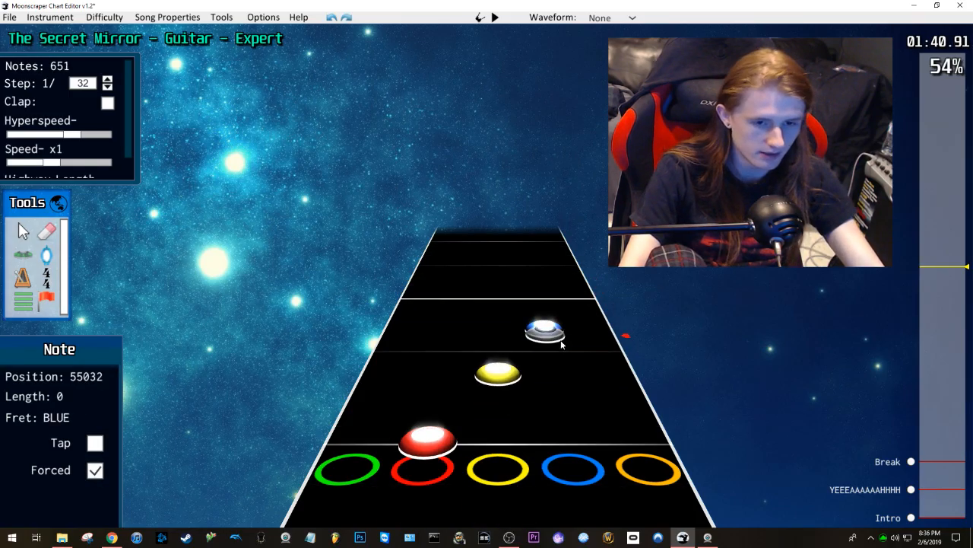
# Step: Paste a fourth copy of the run at the measure line near 1:41 and check the join by playback
pyautogui.hotkey('ctrl', 'v')
pyautogui.scroll(3, 573, 302)
pyautogui.scroll(1, 573, 303)
pyautogui.scroll(-2, 499, 334)
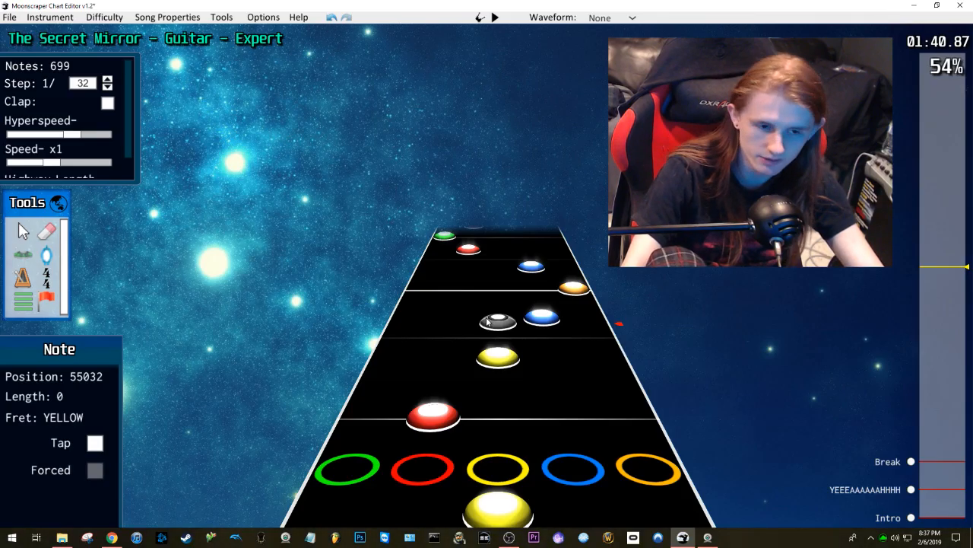
pyautogui.press('space')
pyautogui.press('space')
pyautogui.scroll(-10, 490, 312)
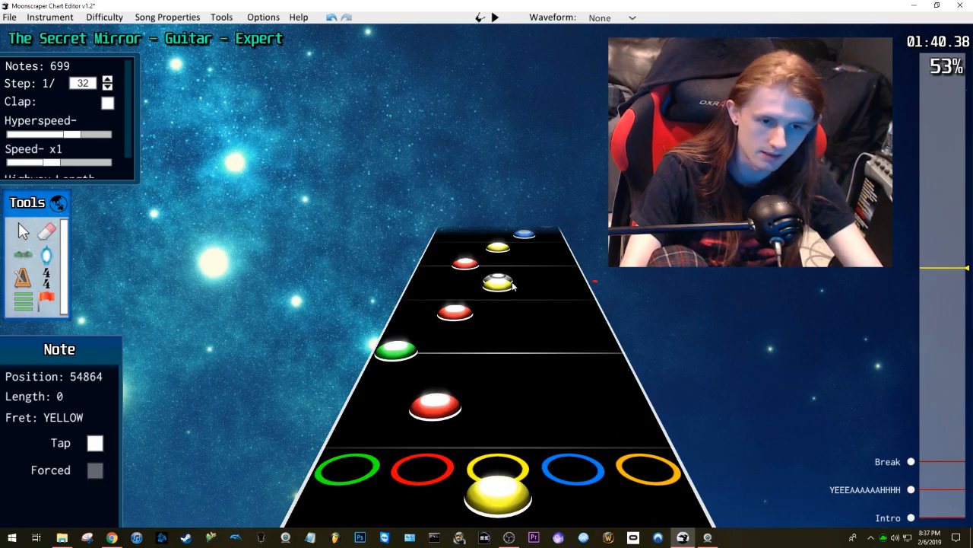
# Step: Place a red note near 1:52 and try red, yellow, blue and orange notes after it, undoing all but the first
pyautogui.click(530, 351)
pyautogui.scroll(15, 487, 358)
pyautogui.click(422, 365)
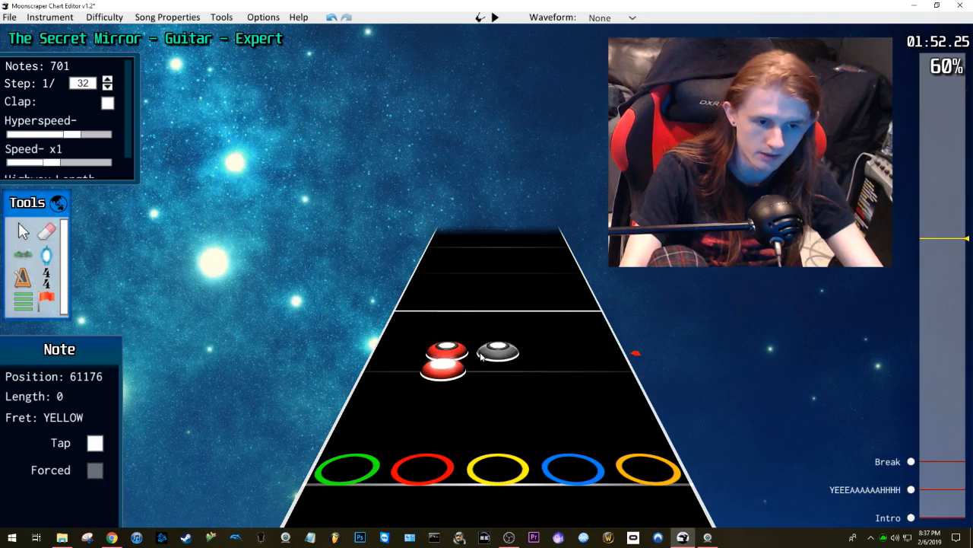
pyautogui.click(487, 352)
pyautogui.click(559, 337)
pyautogui.click(589, 320)
pyautogui.hotkey('ctrl', 'z')
pyautogui.hotkey('ctrl', 'z')
pyautogui.hotkey('ctrl', 'z')
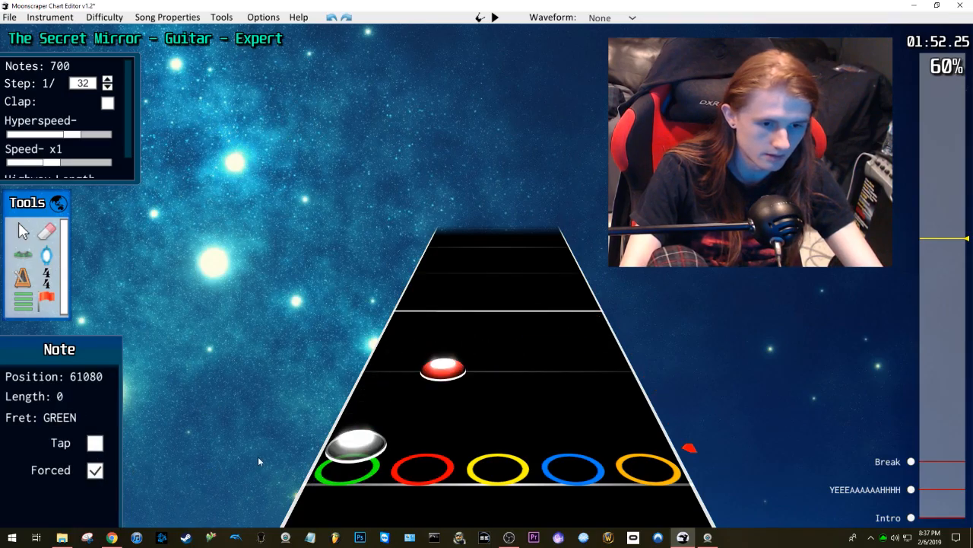
# Step: Try an unforced run of yellow, blue, orange, blue, yellow, red and green notes after the red note near 1:52
pyautogui.click(498, 350)
pyautogui.click(569, 339)
pyautogui.click(594, 324)
pyautogui.click(556, 308)
pyautogui.click(508, 298)
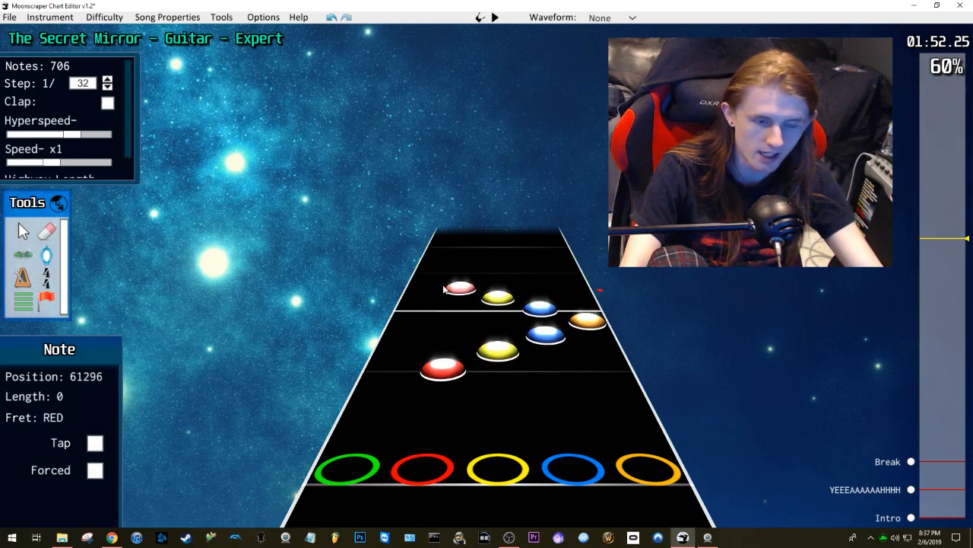
pyautogui.click(440, 284)
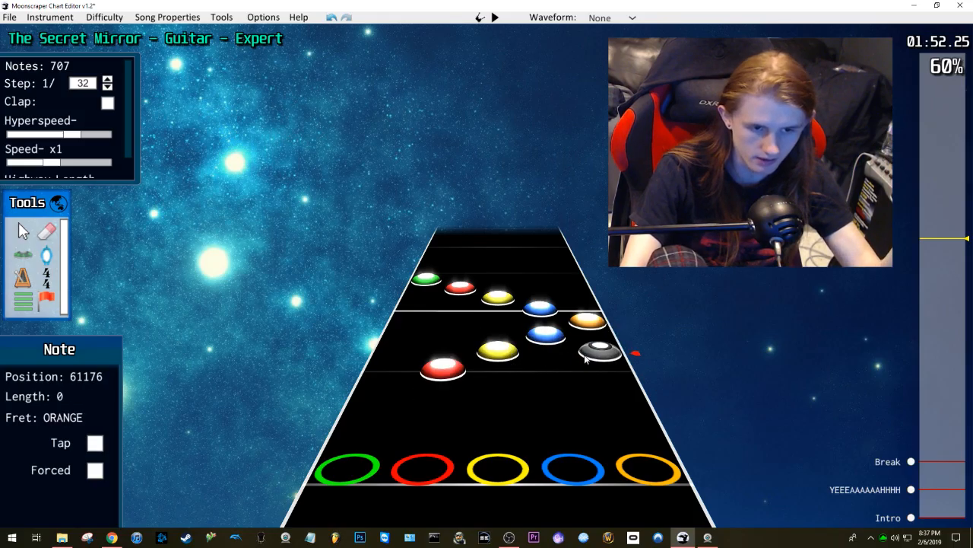
# Step: Undo the unforced run near 1:52 back to its opening red note
pyautogui.hotkey('ctrl', 'z')
pyautogui.hotkey('ctrl', 'z')
pyautogui.hotkey('ctrl', 'z')
pyautogui.hotkey('ctrl', 'z')
pyautogui.hotkey('ctrl', 'z')
pyautogui.hotkey('ctrl', 'z')
pyautogui.hotkey('ctrl', 'z')
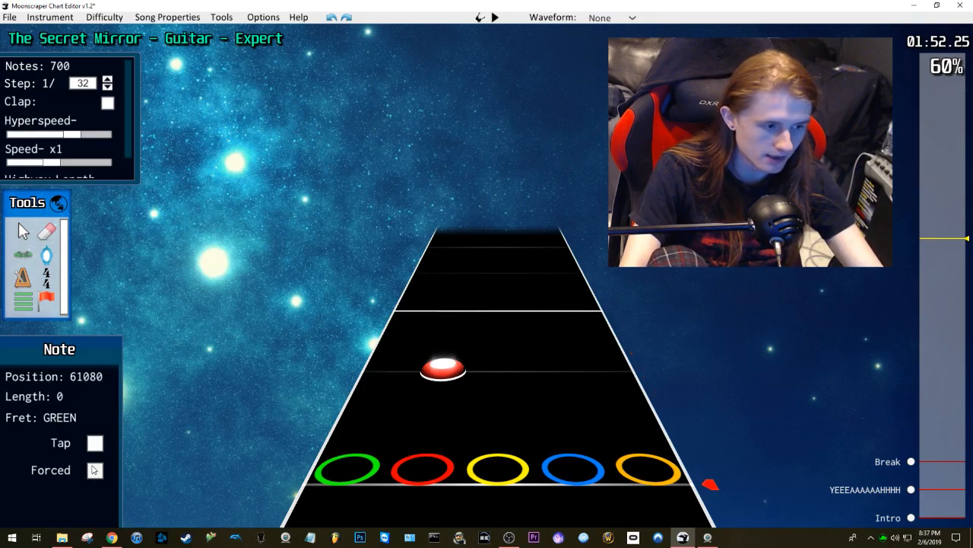
# Step: Try the same up-and-down run from yellow to orange and back to green as forced notes after the red note
pyautogui.click(498, 349)
pyautogui.click(545, 334)
pyautogui.click(586, 321)
pyautogui.click(540, 308)
pyautogui.click(498, 297)
pyautogui.click(460, 288)
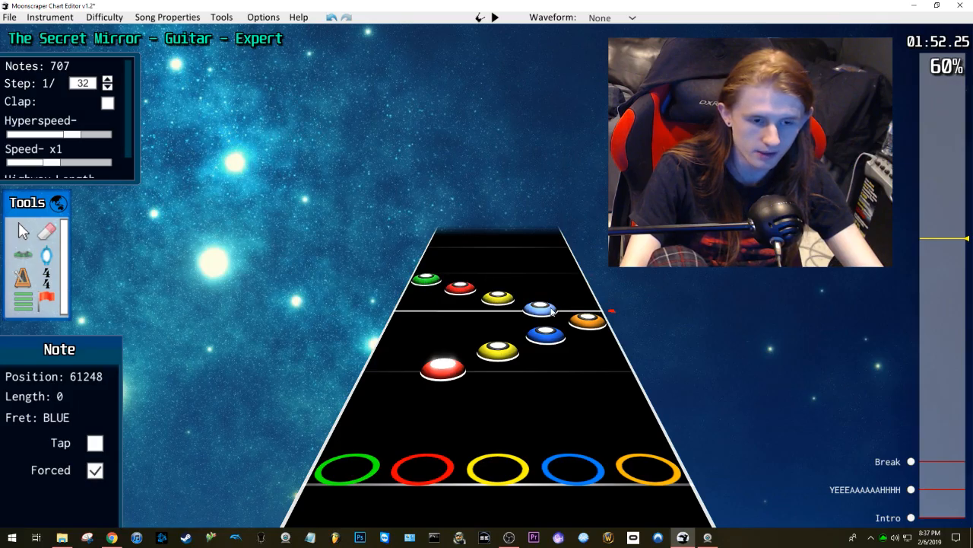
# Step: Undo the whole forced run near 1:52, including its opening red note
pyautogui.hotkey('ctrl', 'z')
pyautogui.hotkey('ctrl', 'z')
pyautogui.hotkey('ctrl', 'z')
pyautogui.hotkey('ctrl', 'z')
pyautogui.hotkey('ctrl', 'z')
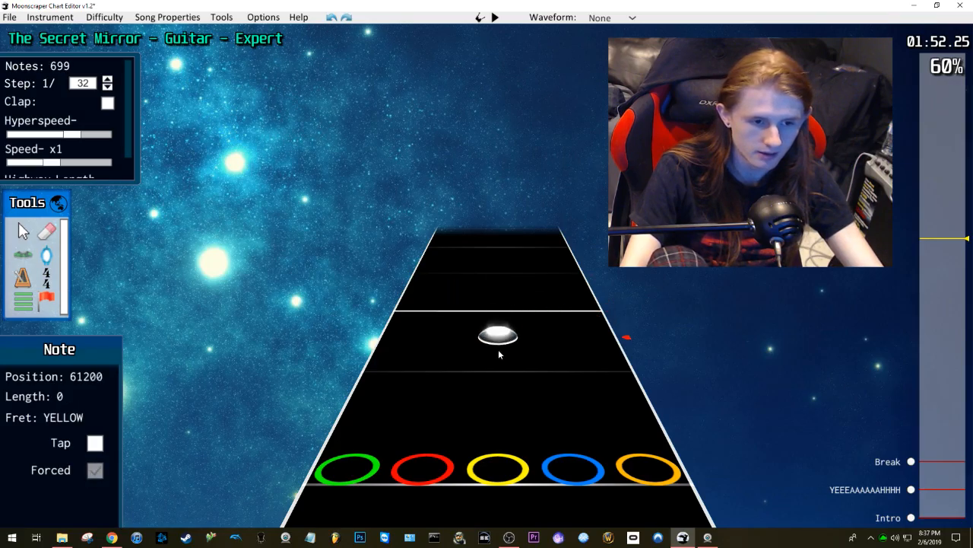
# Step: Try widely spaced yellow, green and blue notes near 1:52 and play them back to about 1:53
pyautogui.click(499, 416)
pyautogui.click(428, 273)
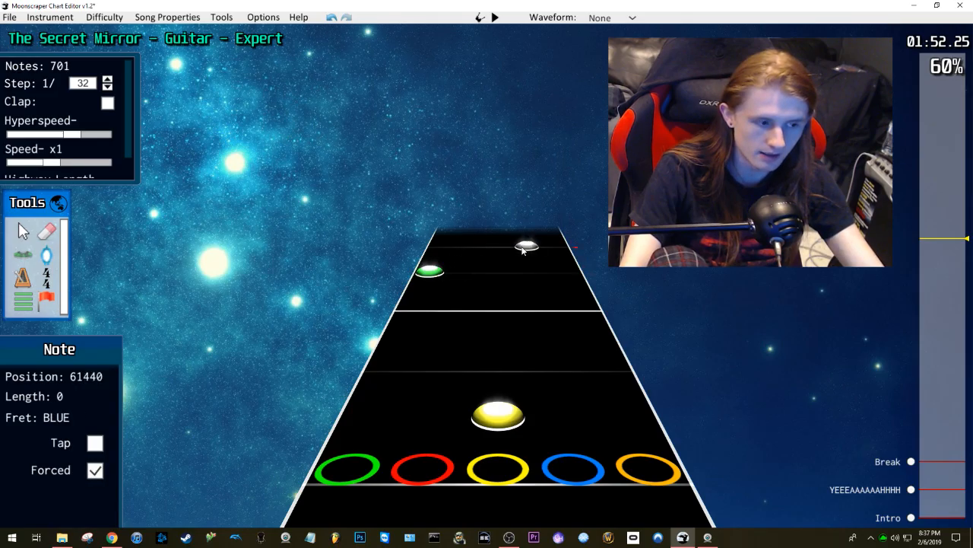
pyautogui.scroll(1, 523, 252)
pyautogui.click(522, 255)
pyautogui.scroll(-2, 577, 310)
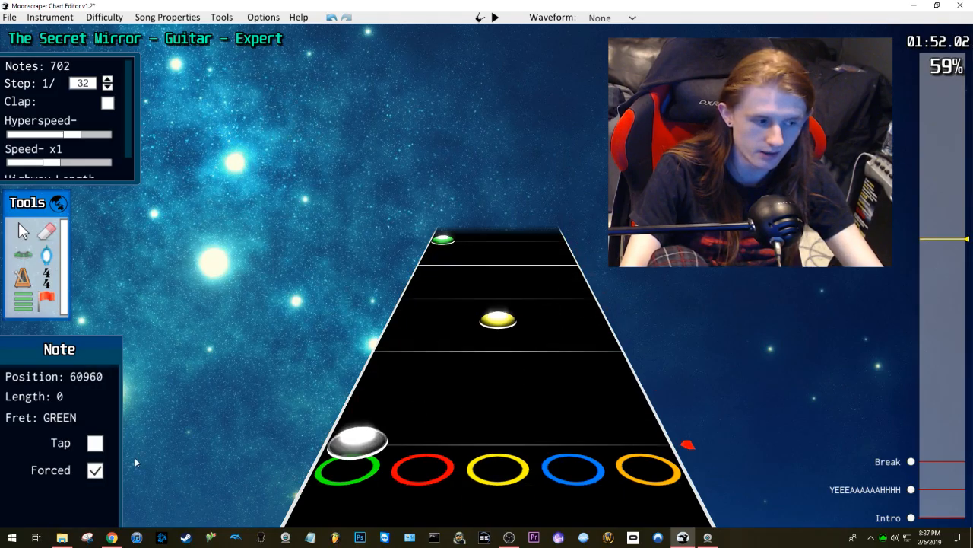
pyautogui.press('space')
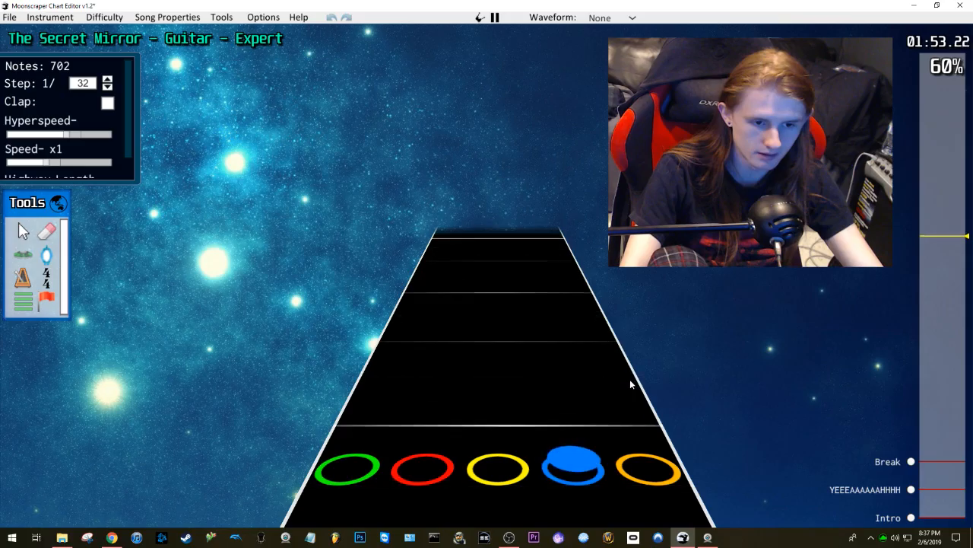
pyautogui.press('space')
# Step: Undo the spaced yellow, green and blue notes near 1:52
pyautogui.scroll(-6, 551, 358)
pyautogui.hotkey('ctrl', 'z')
pyautogui.hotkey('ctrl', 'z')
pyautogui.hotkey('ctrl', 'z')
pyautogui.scroll(-1, 570, 297)
# Step: Go back to about 1:46 and examine the last notes of the fourth copy around the measure line
pyautogui.moveTo(925, 242); pyautogui.dragTo(934, 254)
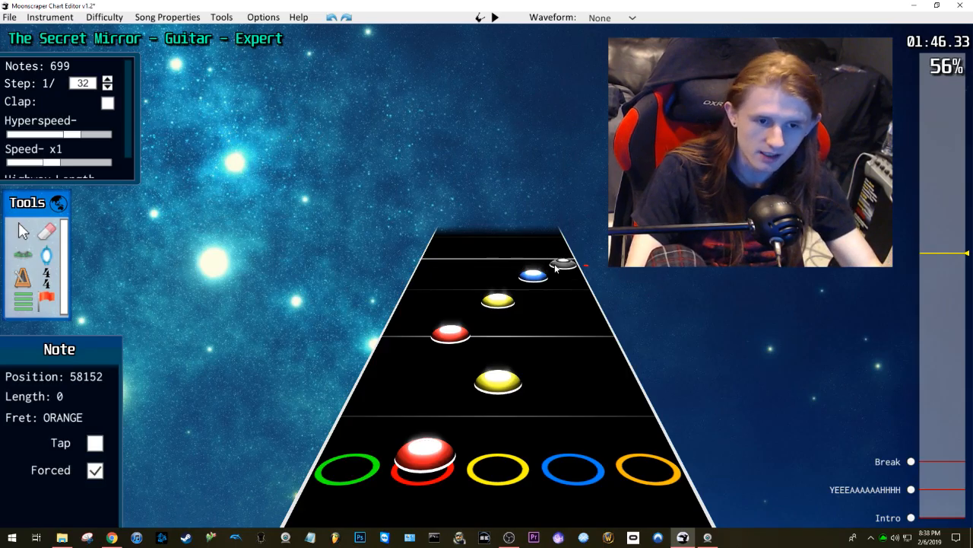
pyautogui.scroll(6, 558, 261)
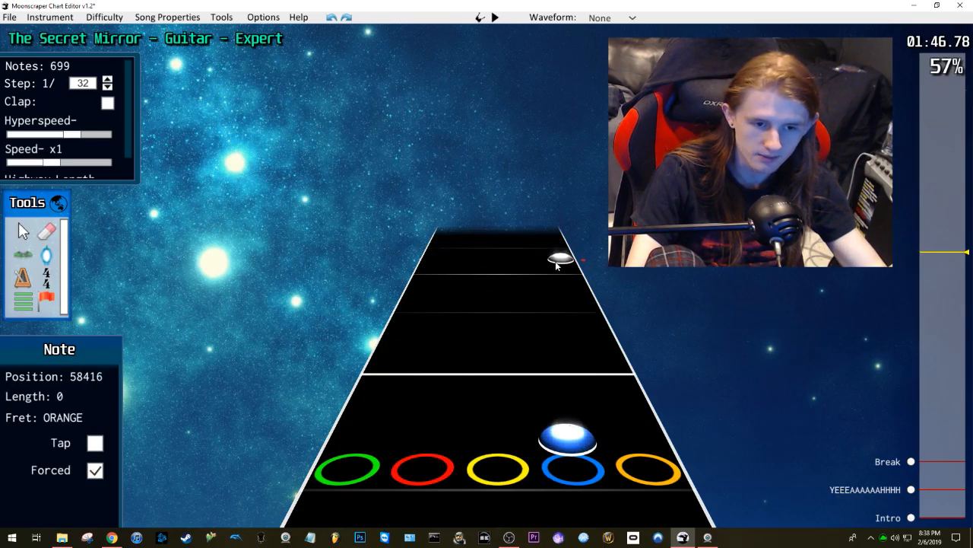
pyautogui.scroll(-3, 558, 261)
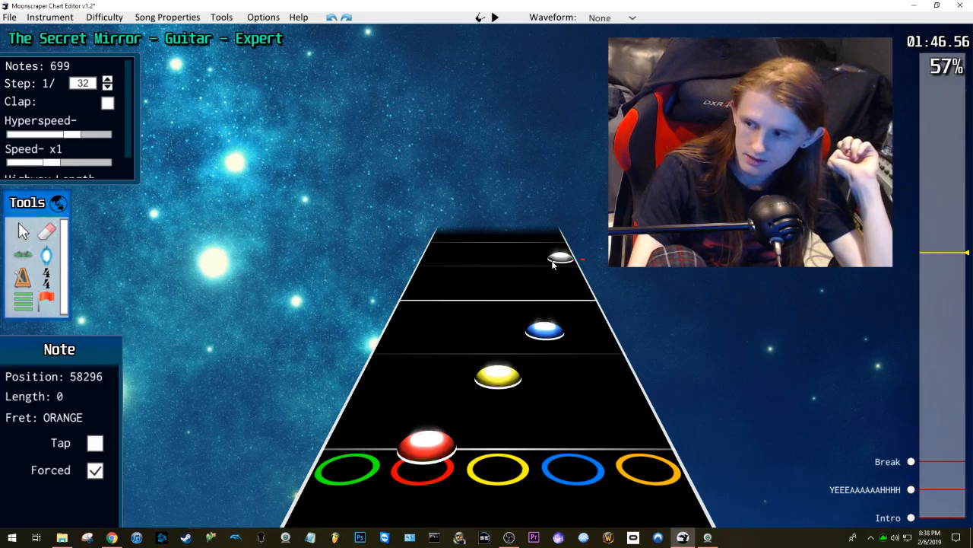
pyautogui.moveTo(552, 263); pyautogui.dragTo(545, 314)
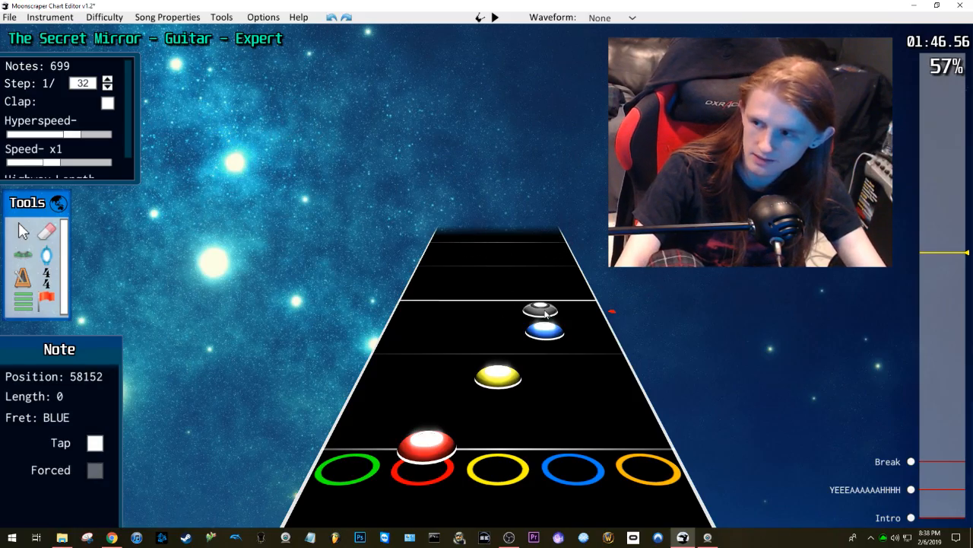
pyautogui.scroll(2, 569, 336)
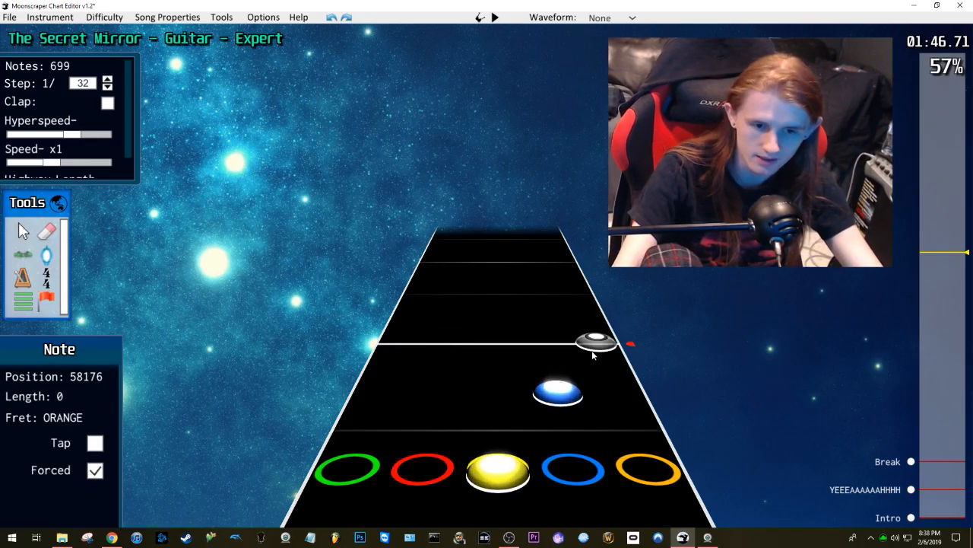
pyautogui.scroll(-6, 578, 359)
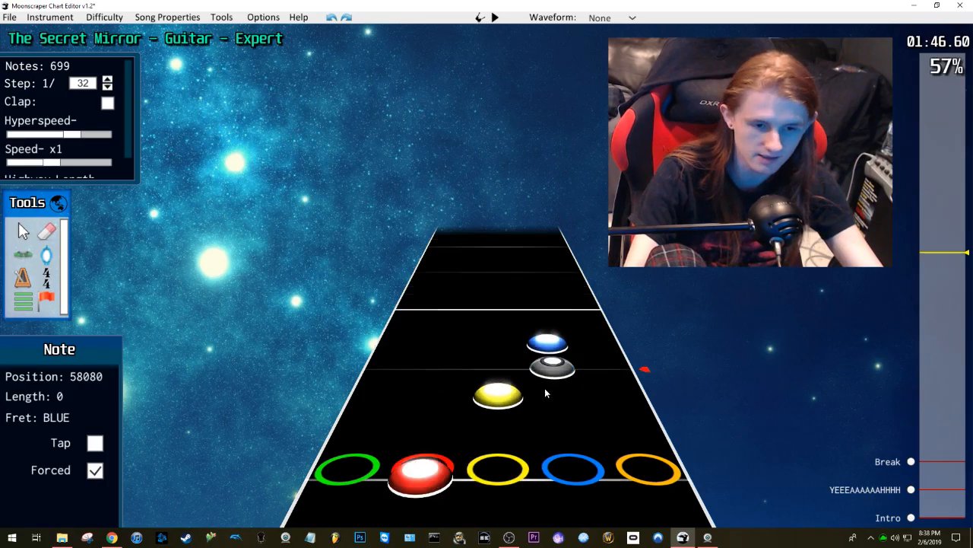
# Step: Play the end of the fourth copy, then go back and play the join between the third and fourth copies near 1:41
pyautogui.press('space')
pyautogui.press('space')
pyautogui.press('space')
pyautogui.moveTo(949, 261); pyautogui.dragTo(952, 280)
pyautogui.press('space')
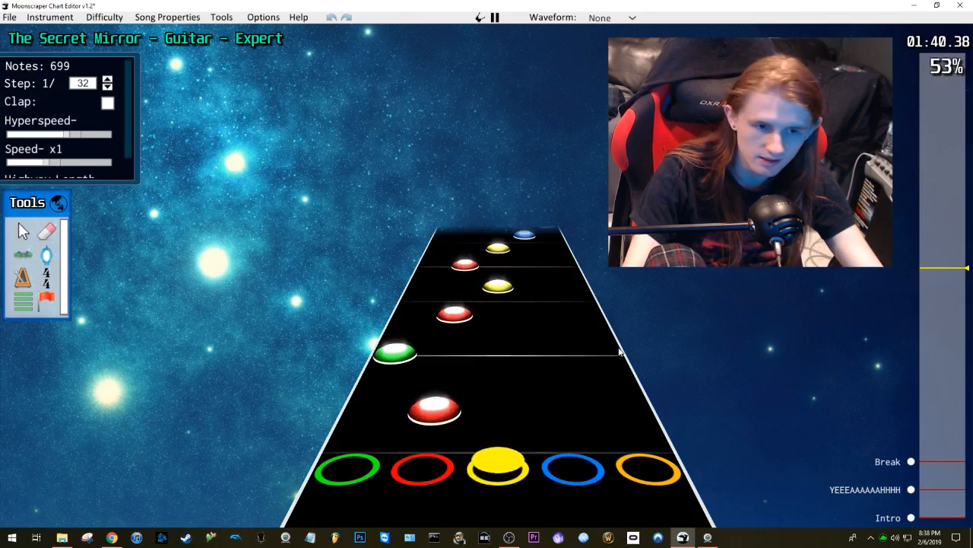
pyautogui.press('space')
pyautogui.click(535, 362)
pyautogui.scroll(-2, 537, 365)
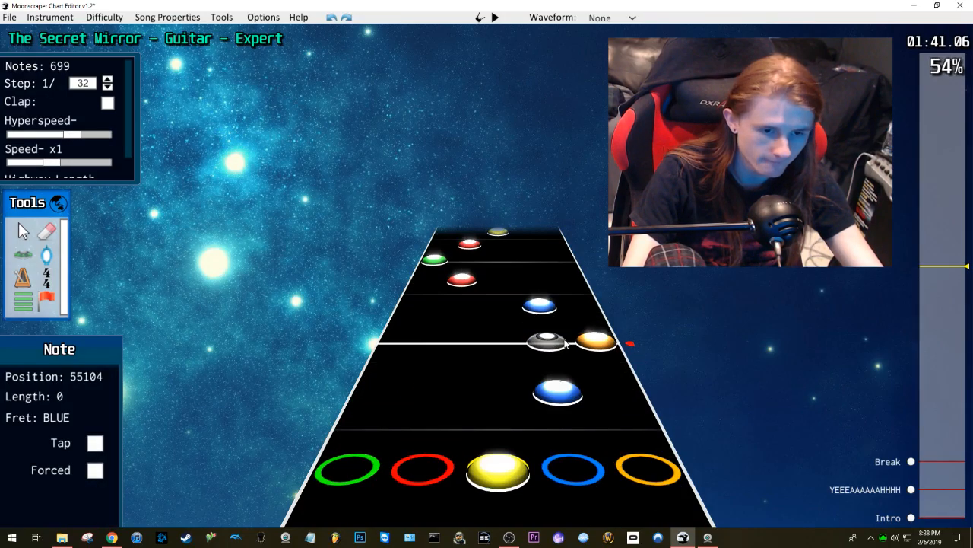
# Step: Mark the orange note on the measure line near 1:41.2 and the blue note after it as forced
pyautogui.press('j')
pyautogui.click(593, 338)
pyautogui.press('f')
pyautogui.click(548, 314)
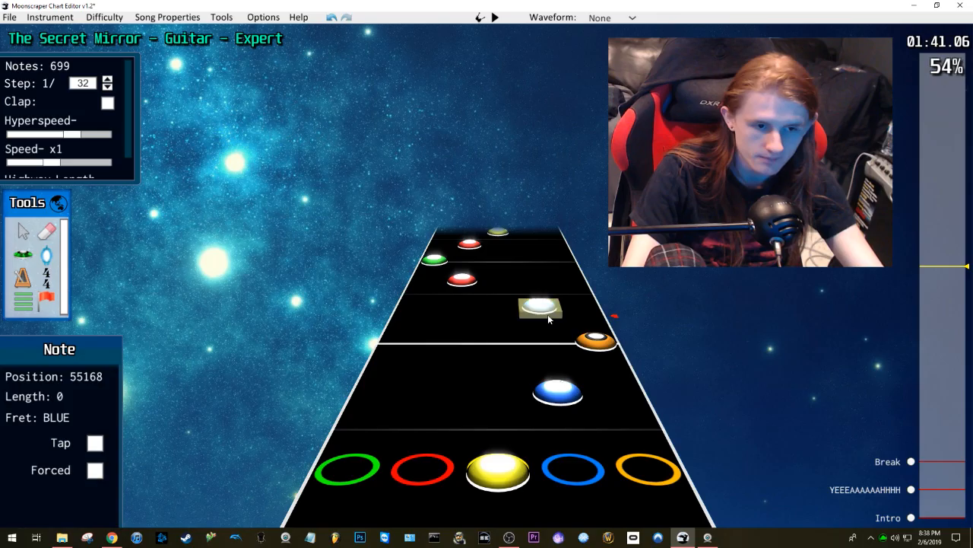
pyautogui.press('f')
# Step: Mark the following red, green, red and yellow notes near 1:41.5 as forced and play on to about 1:42
pyautogui.press('space')
pyautogui.press('space')
pyautogui.moveTo(438, 416); pyautogui.dragTo(493, 298)
pyautogui.click(495, 290)
pyautogui.press('space')
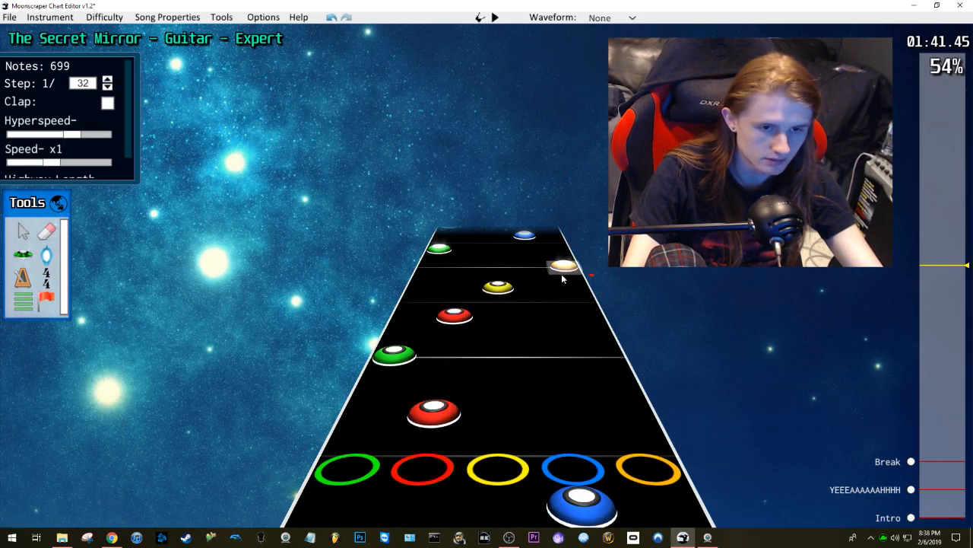
pyautogui.press('space')
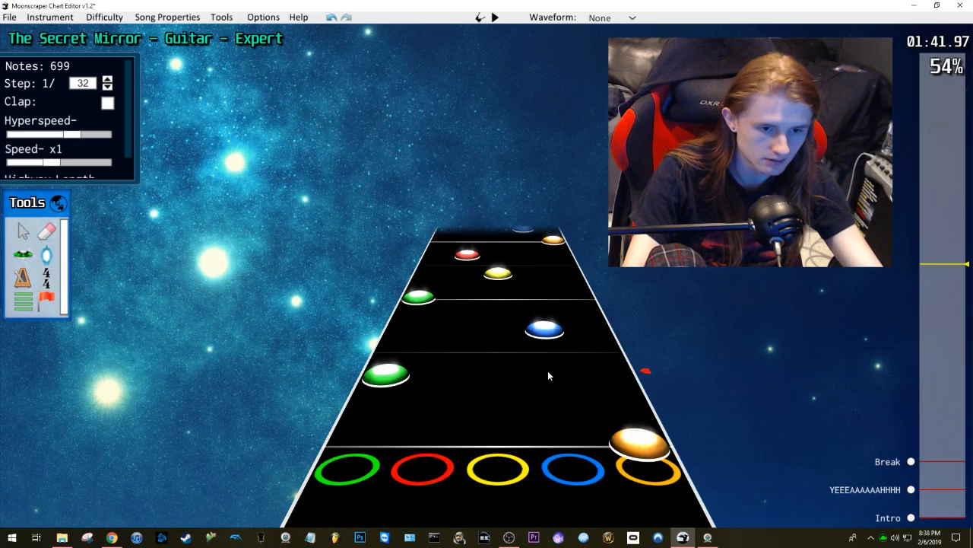
# Step: Delete the two green notes on either side of the blue note just after 1:42 and play the passage back
pyautogui.click(386, 373)
pyautogui.press('Delete')
pyautogui.click(419, 296)
pyautogui.press('Delete')
pyautogui.scroll(-3, 559, 342)
pyautogui.press('space')
pyautogui.press('space')
pyautogui.scroll(-5, 559, 373)
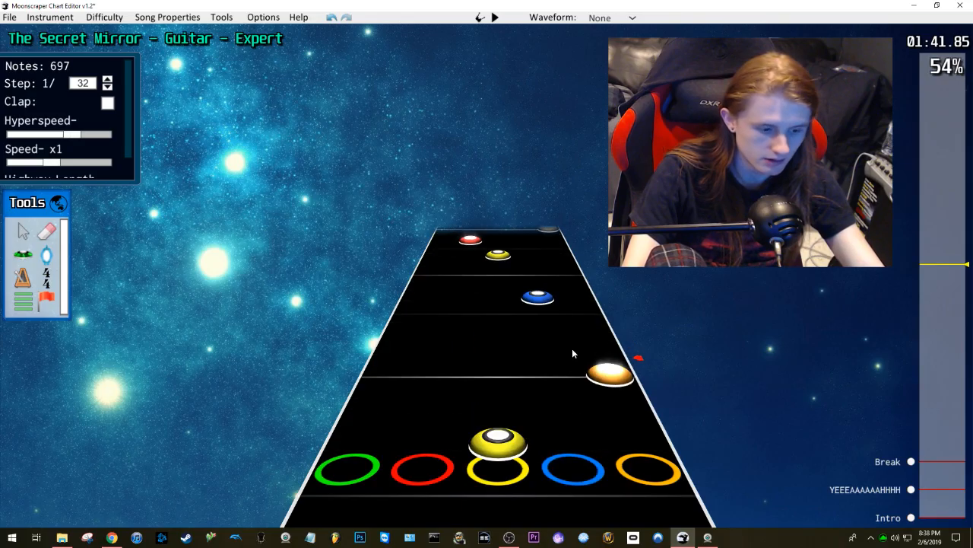
# Step: Add two blue notes between the orange note near 1:42 and the existing blue note
pyautogui.click(547, 341)
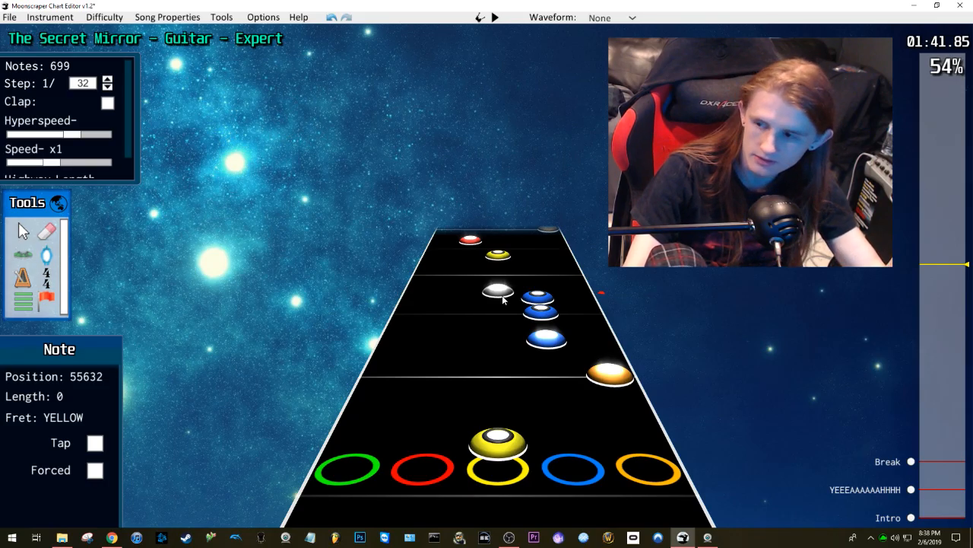
pyautogui.moveTo(503, 299); pyautogui.dragTo(566, 319)
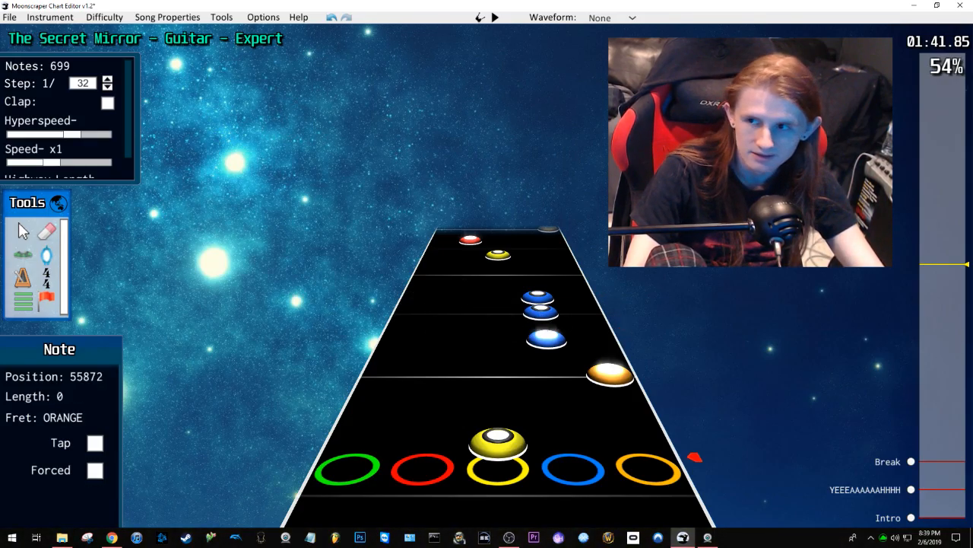
# Step: Open maps.google.com in the browser and view the map of the United States
pyautogui.write('maps.google.com')
pyautogui.press('Return')
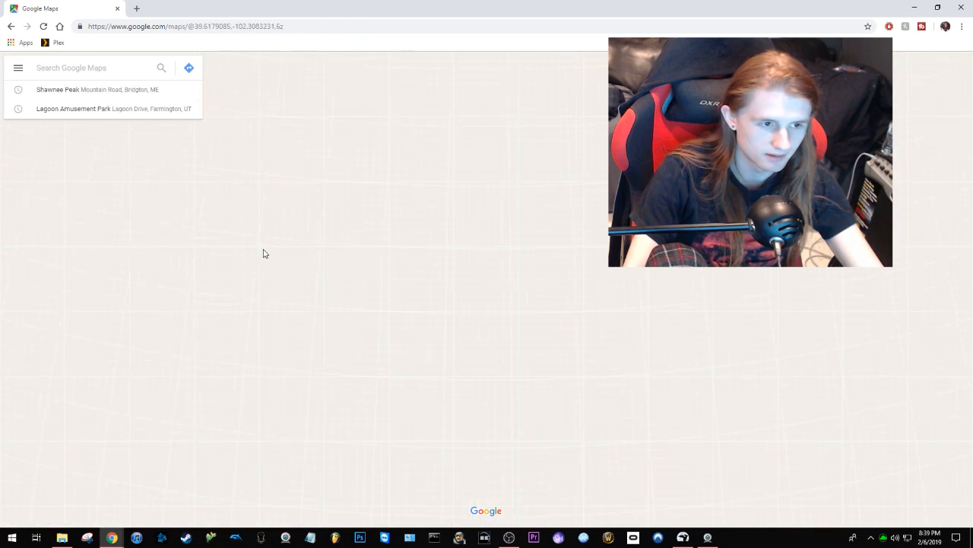
pyautogui.scroll(-1, 283, 288)
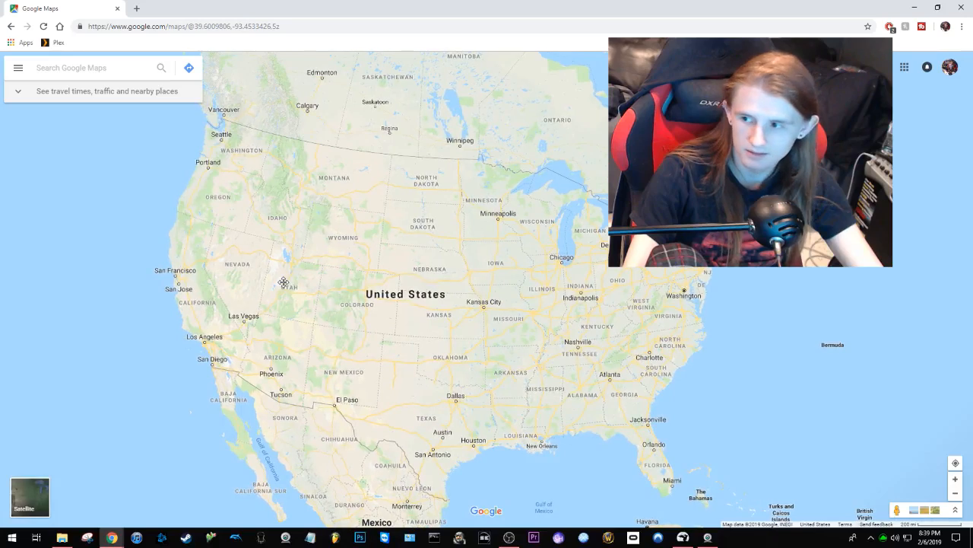
pyautogui.moveTo(283, 282); pyautogui.dragTo(293, 299)
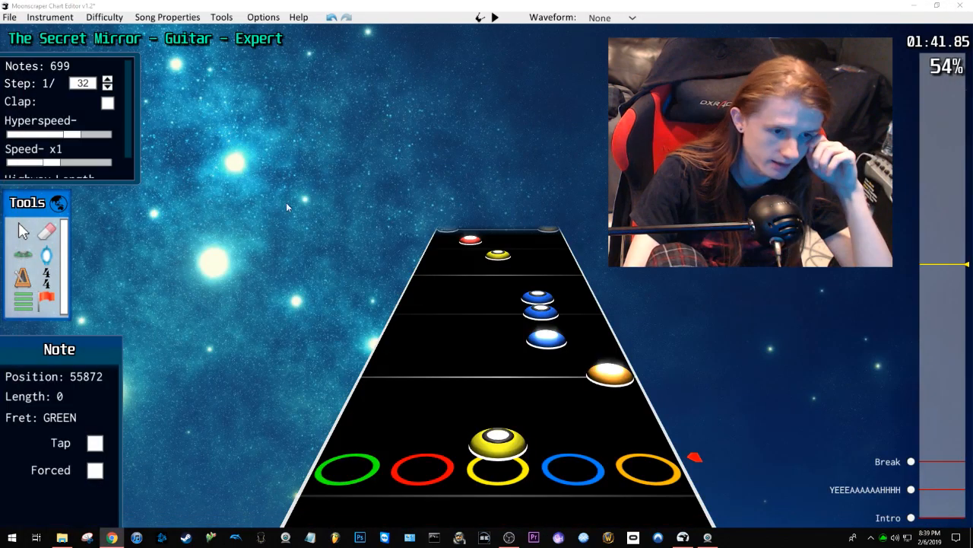
# Step: Return to Moonscraper and examine the run into the three blue notes between about 1:41.5 and 1:42.2, playing it back
pyautogui.click(498, 300)
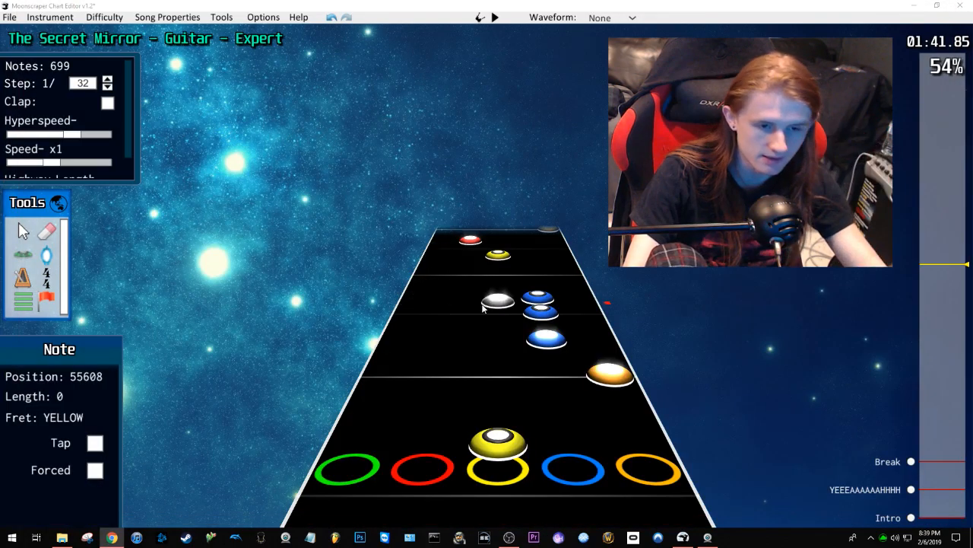
pyautogui.click(487, 286)
pyautogui.scroll(2, 491, 279)
pyautogui.scroll(-2, 496, 280)
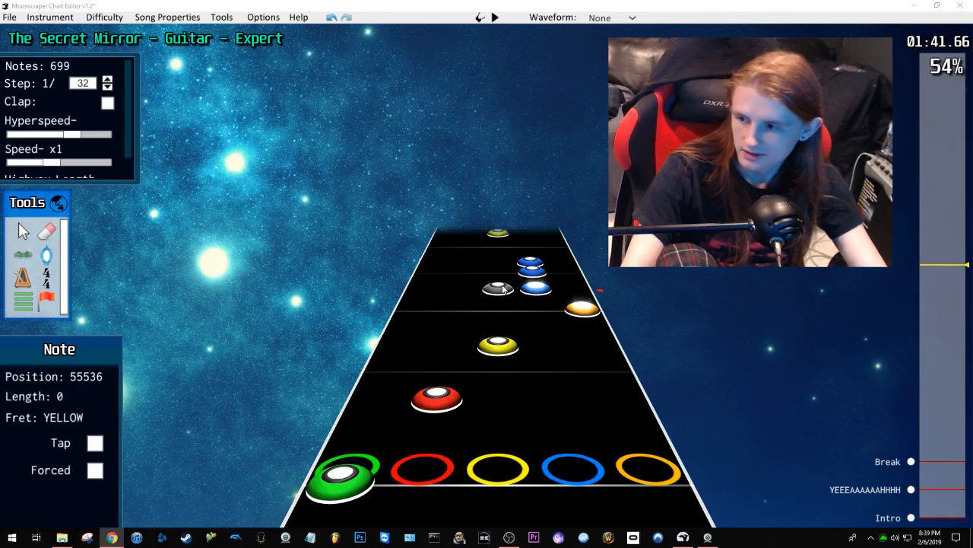
pyautogui.moveTo(502, 289); pyautogui.dragTo(559, 291)
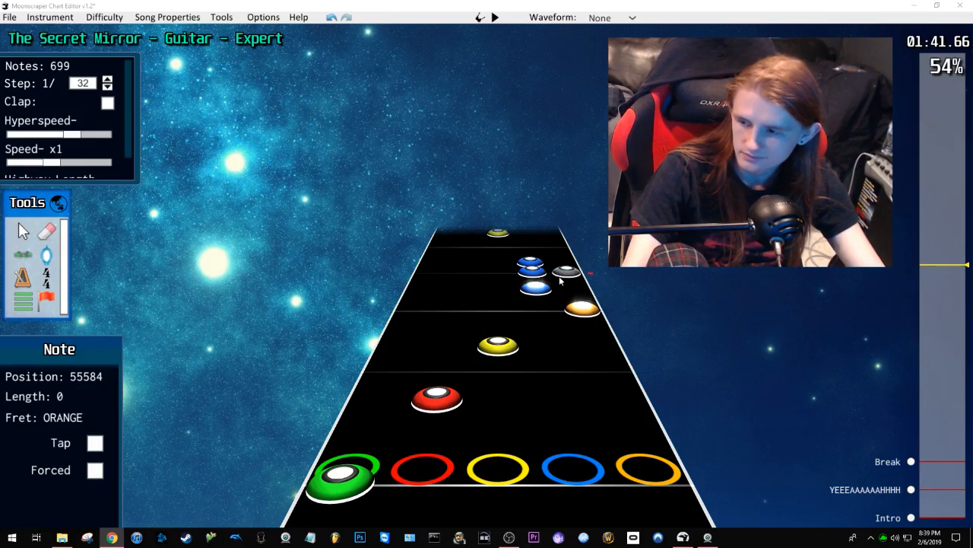
pyautogui.scroll(-2, 569, 308)
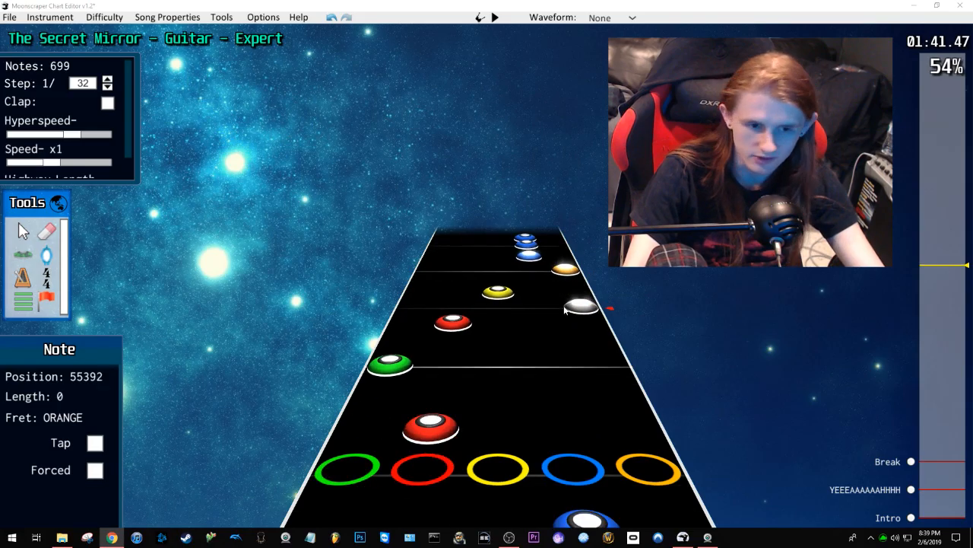
pyautogui.scroll(1, 559, 301)
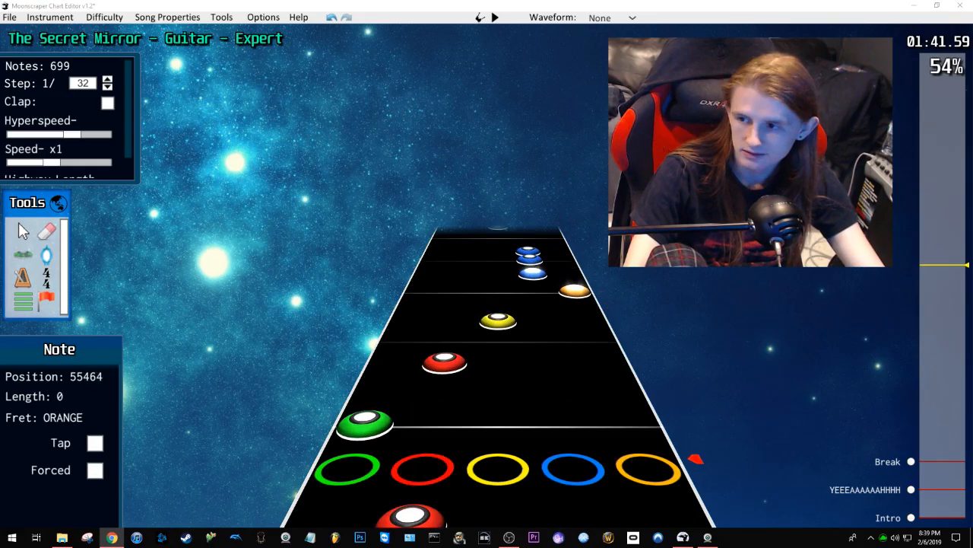
pyautogui.scroll(4, 575, 300)
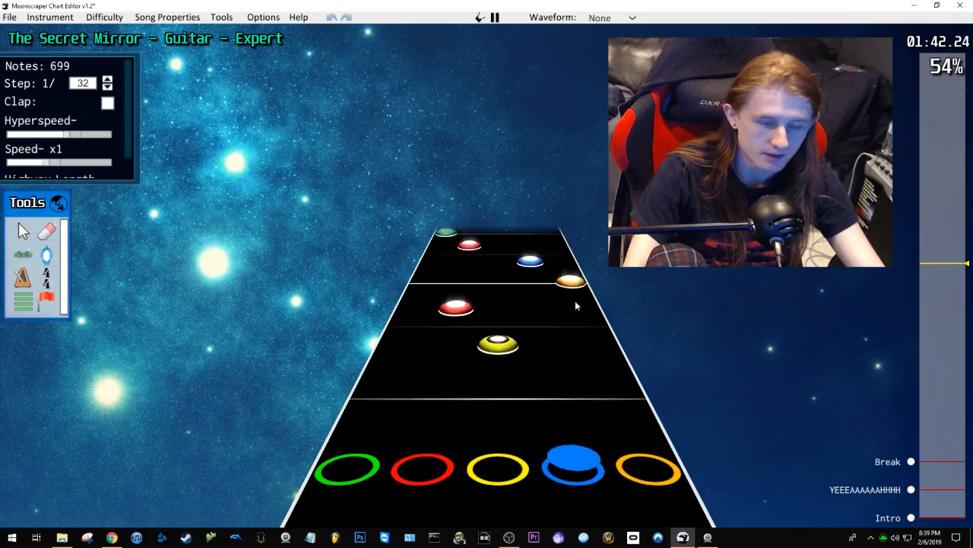
# Step: Slow the playback speed to x0.5 and delete the three blue notes after the orange note near 1:42
pyautogui.scroll(-2, 535, 306)
pyautogui.moveTo(50, 162); pyautogui.dragTo(26, 165)
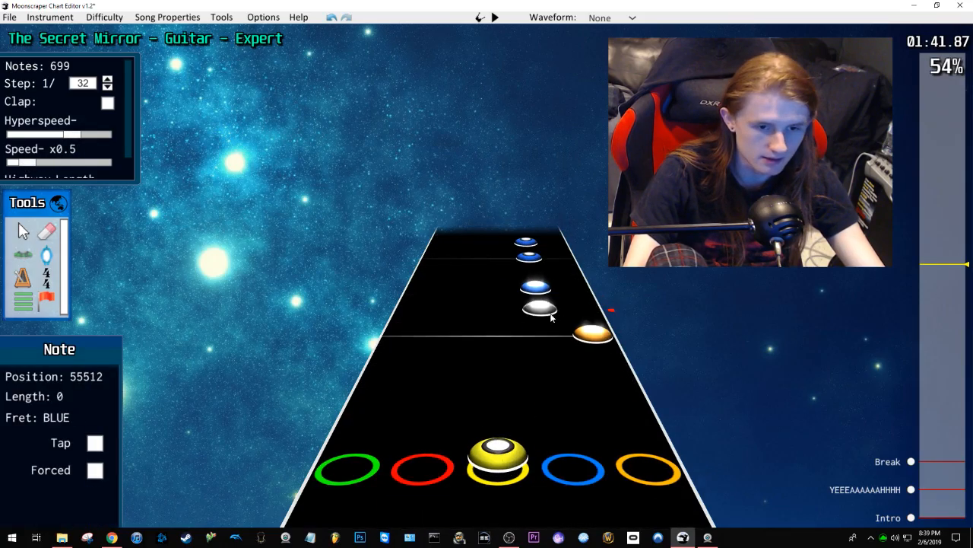
pyautogui.scroll(2, 550, 316)
pyautogui.press('j')
pyautogui.click(547, 329)
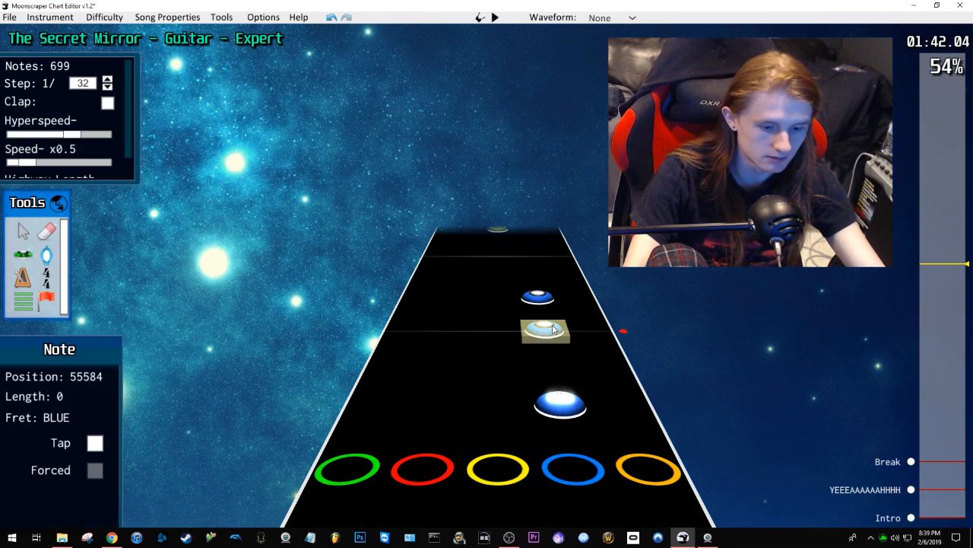
pyautogui.press('Delete')
pyautogui.moveTo(545, 296); pyautogui.dragTo(546, 287)
pyautogui.press('Delete')
# Step: Play the emptied gap near 1:42 at half speed, going back to about 1:41.6 to hear it again
pyautogui.press('space')
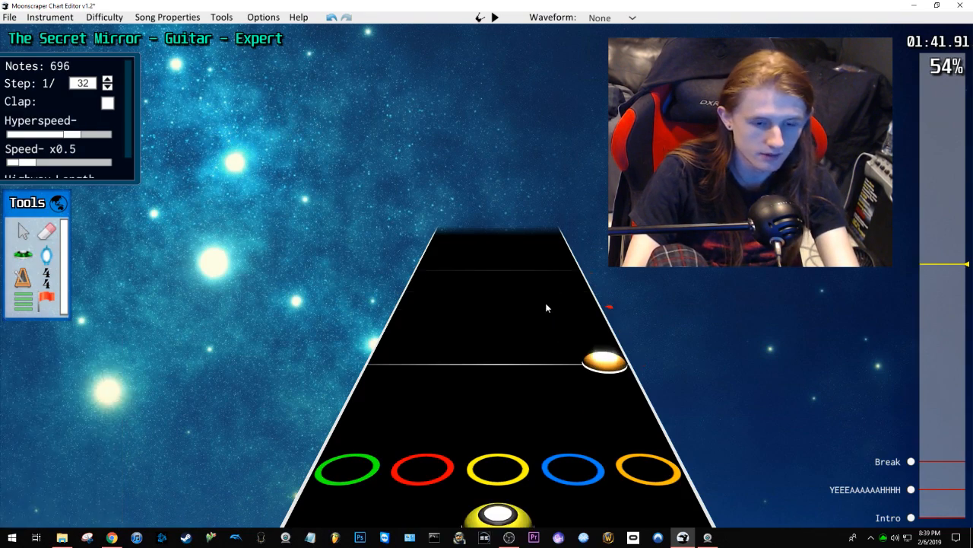
pyautogui.press('space')
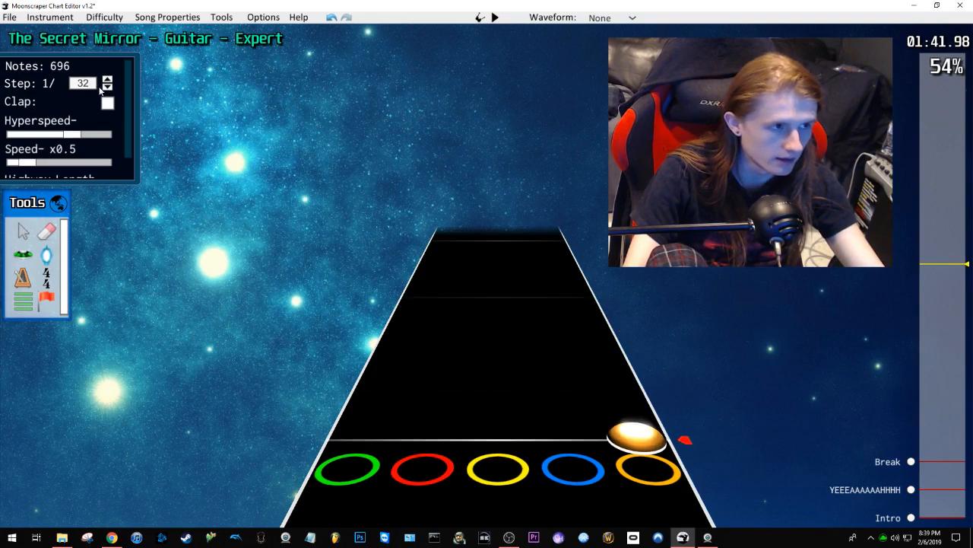
pyautogui.click(947, 501)
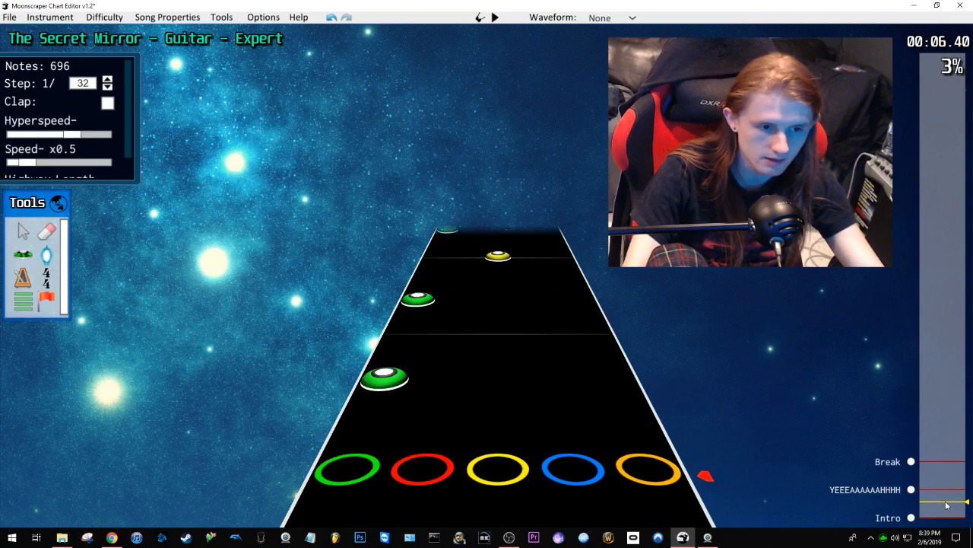
pyautogui.moveTo(947, 505)
pyautogui.mouseDown()
pyautogui.moveTo(946, 257)
pyautogui.moveTo(948, 266)
pyautogui.mouseUp()
pyautogui.press('space')
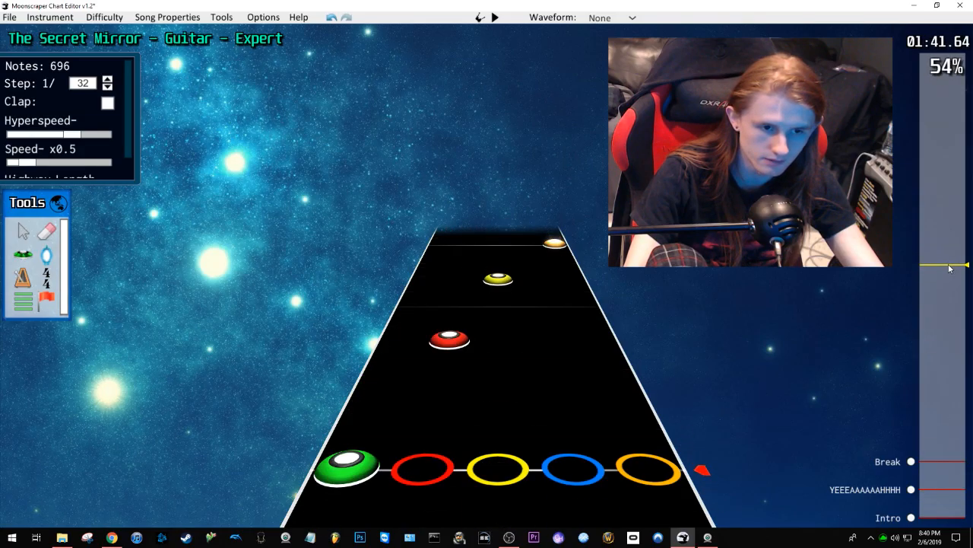
pyautogui.press('space')
pyautogui.scroll(-3, 569, 285)
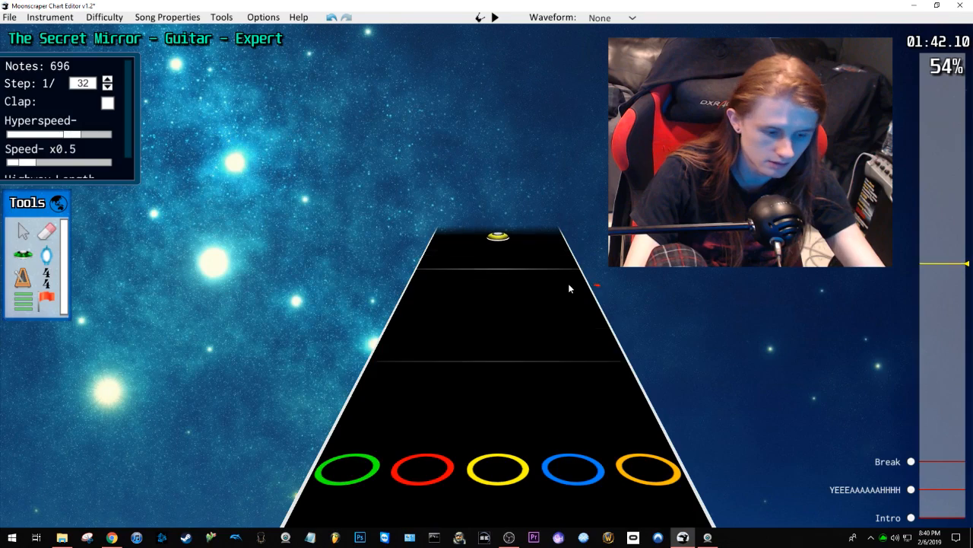
# Step: Place a blue note with a sustain of 128 after the orange note near 1:42 and set the step to 1/24
pyautogui.press('y')
pyautogui.click(108, 89)
pyautogui.scroll(-1, 596, 294)
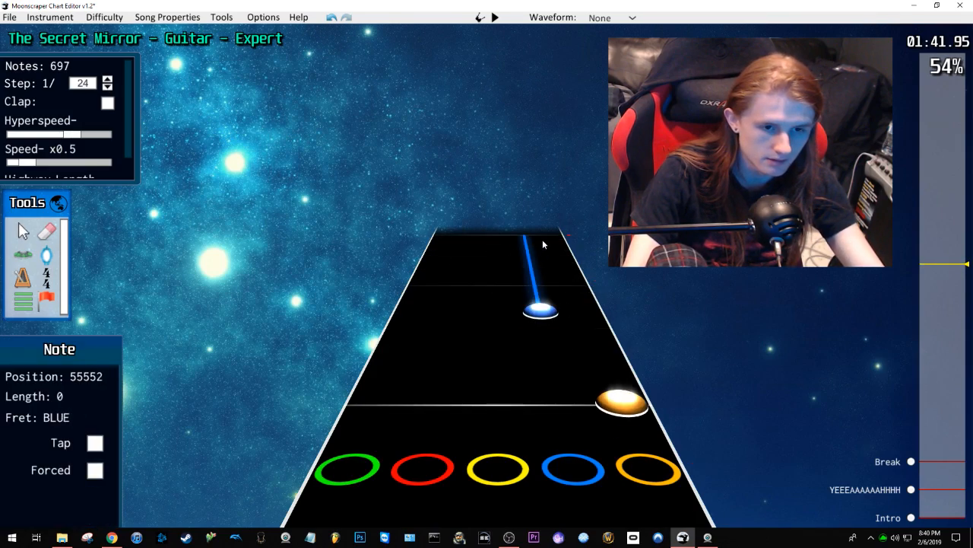
# Step: Play the sustained blue note and the notes after it up to about 1:42.5, repeating the passage
pyautogui.scroll(-1, 553, 365)
pyautogui.press('space')
pyautogui.press('space')
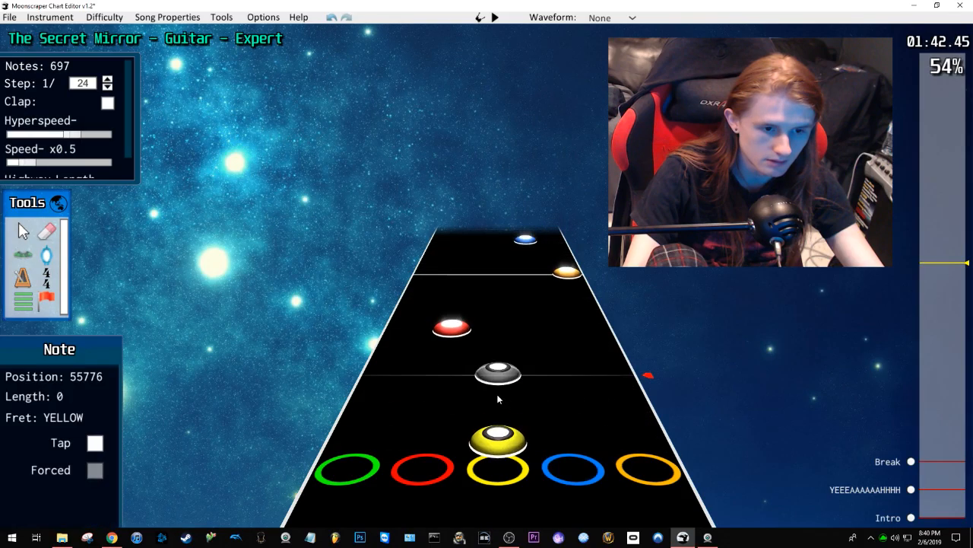
pyautogui.scroll(-2, 550, 370)
pyautogui.press('space')
pyautogui.press('space')
pyautogui.scroll(-2, 456, 313)
pyautogui.scroll(-8, 461, 308)
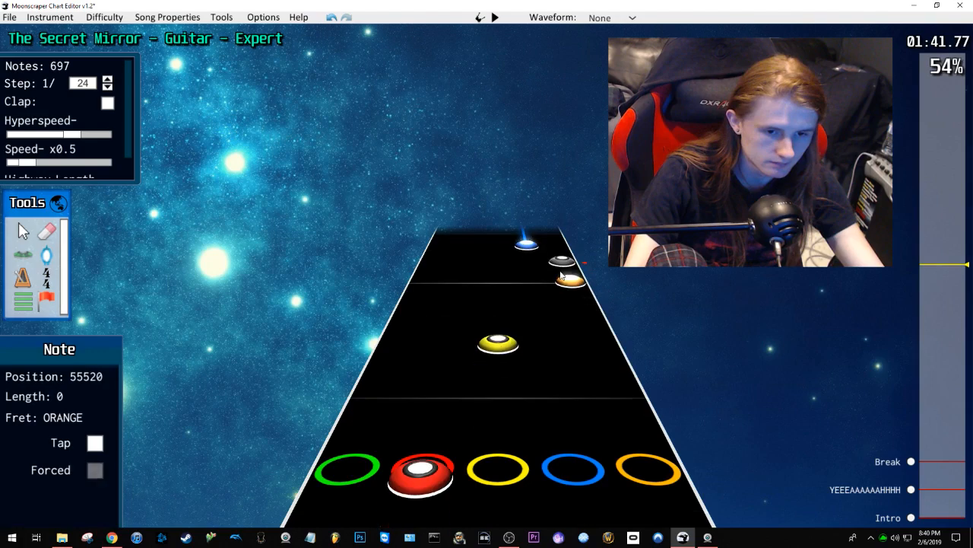
# Step: Mark the orange note near 1:42 and the sustained blue note after it as forced, and play them back
pyautogui.scroll(1, 557, 277)
pyautogui.press('j')
pyautogui.click(563, 288)
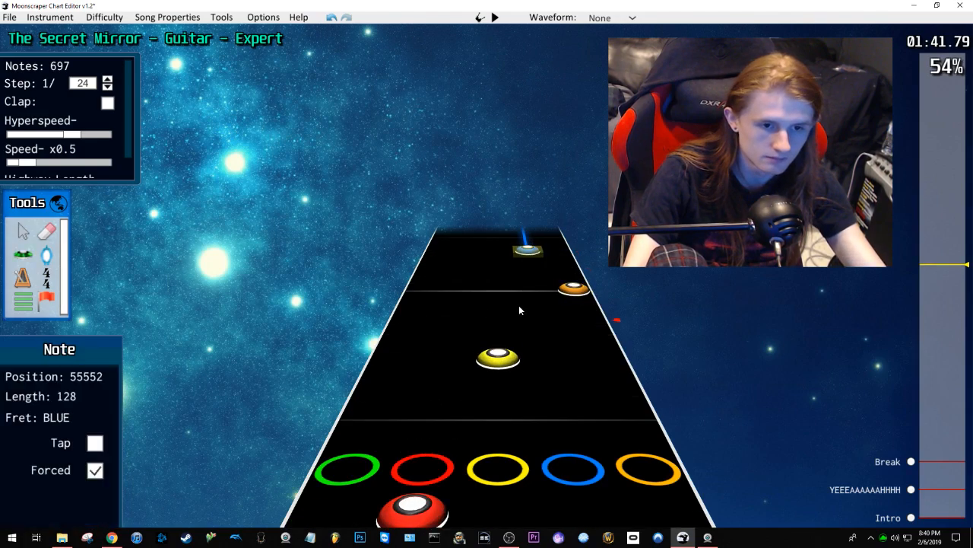
pyautogui.press('space')
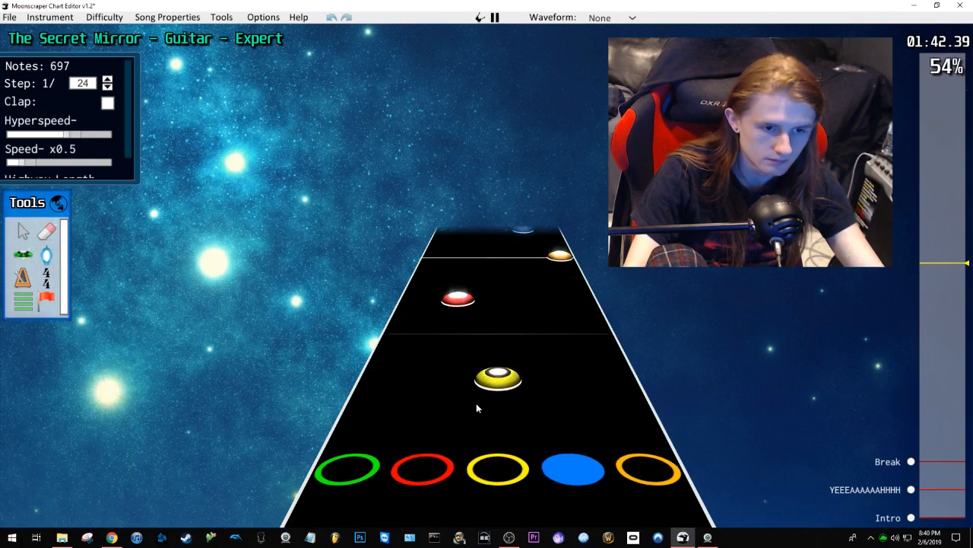
pyautogui.press('space')
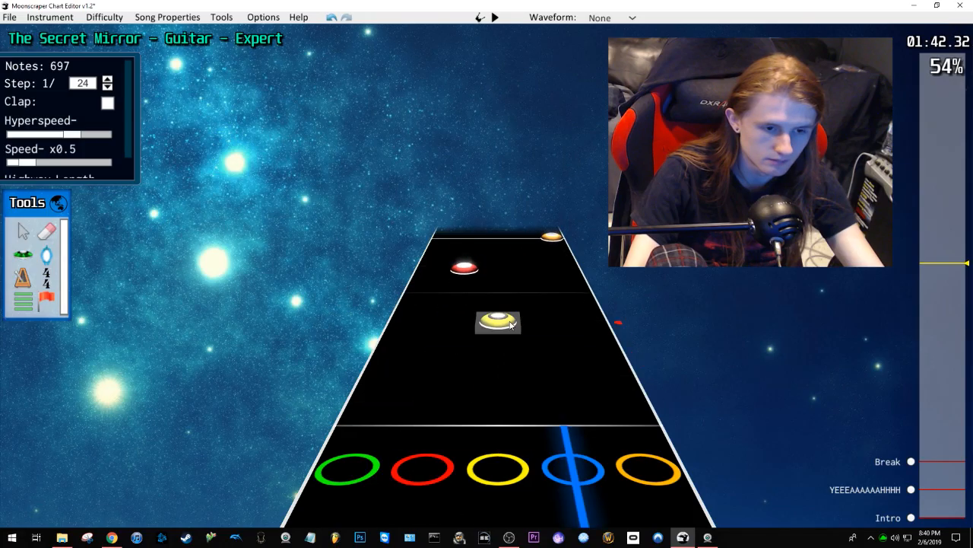
# Step: Rework the notes after the blue sustain near 1:42.4 into an evenly spaced green, red and blue run
pyautogui.click(494, 326)
pyautogui.moveTo(495, 325); pyautogui.dragTo(363, 418)
pyautogui.moveTo(464, 268); pyautogui.dragTo(464, 335)
pyautogui.press('y')
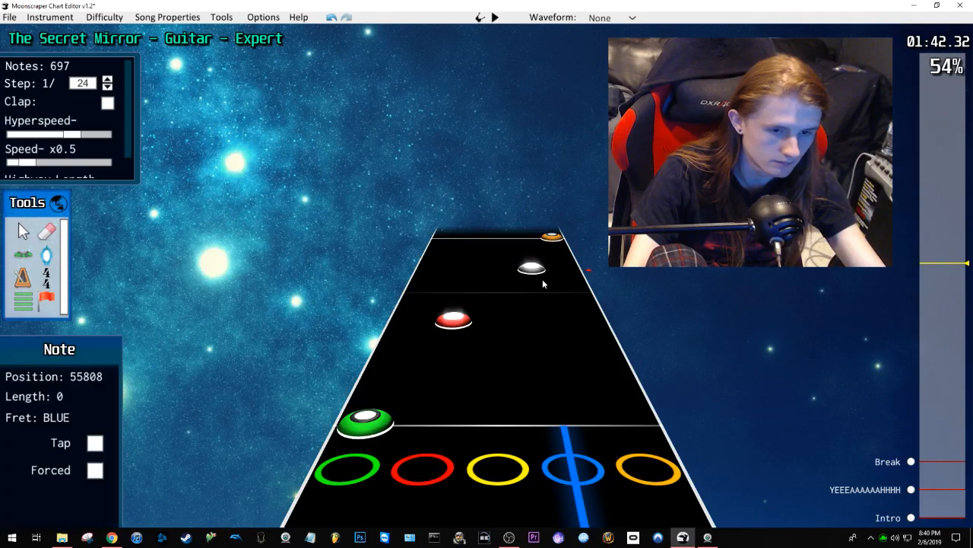
# Step: Mark the red and blue notes of the new run and the orange note on the next measure line as forced
pyautogui.scroll(-2, 559, 279)
pyautogui.press('j')
pyautogui.click(460, 293)
pyautogui.press('space')
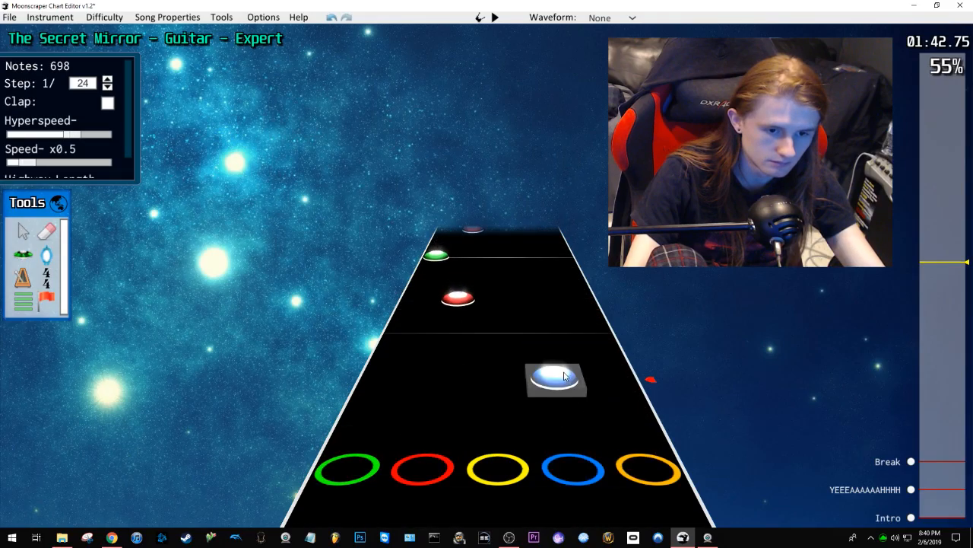
pyautogui.press('space')
pyautogui.moveTo(592, 350); pyautogui.dragTo(562, 350)
pyautogui.click(594, 356)
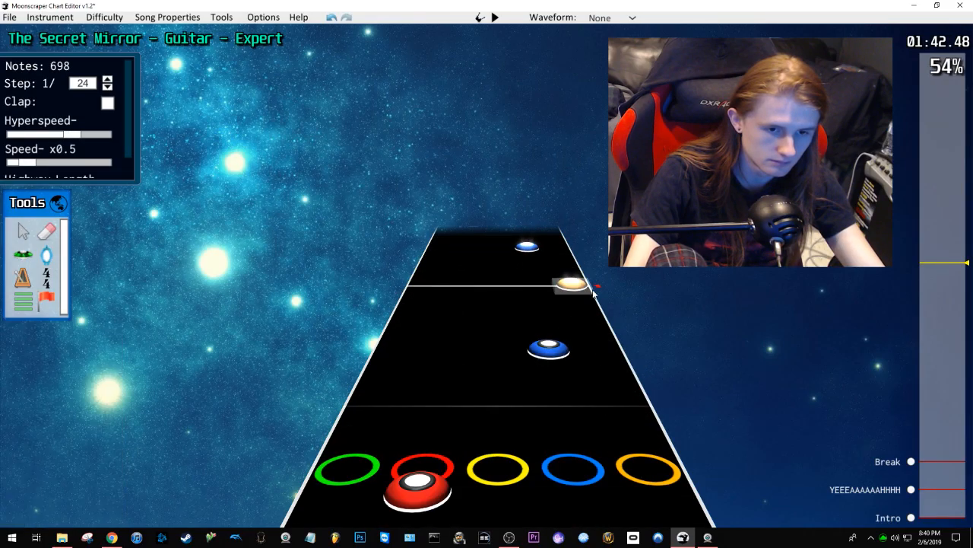
pyautogui.click(582, 286)
pyautogui.click(535, 290)
# Step: Play the reworked run to about 1:43.4, then replay from about 1:42.5 past the charted notes to 1:48
pyautogui.scroll(-3, 531, 297)
pyautogui.press('space')
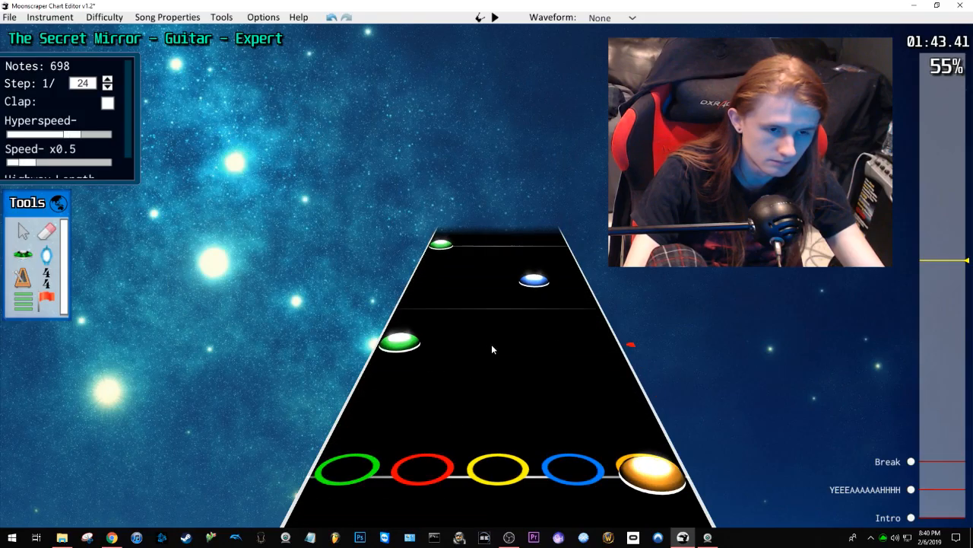
pyautogui.press('space')
pyautogui.scroll(-10, 493, 350)
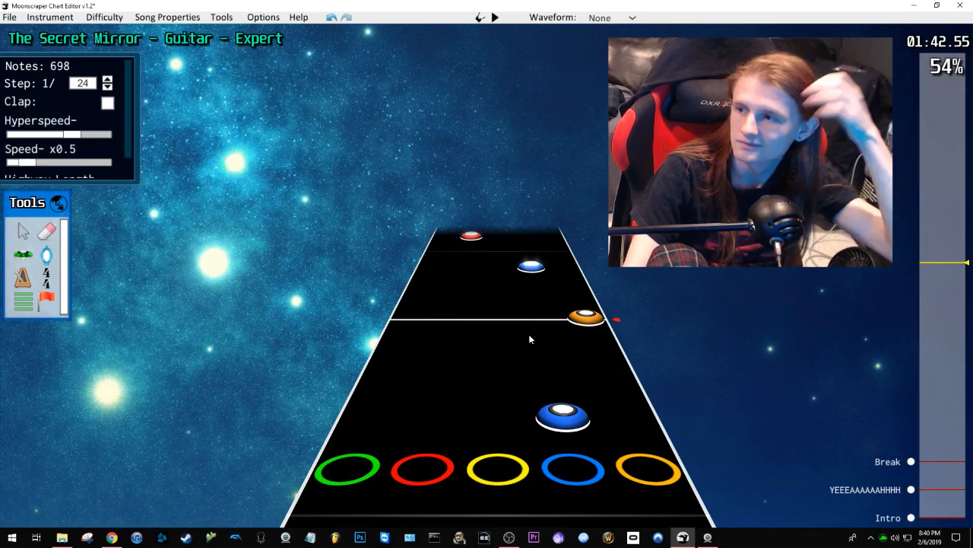
pyautogui.press('space')
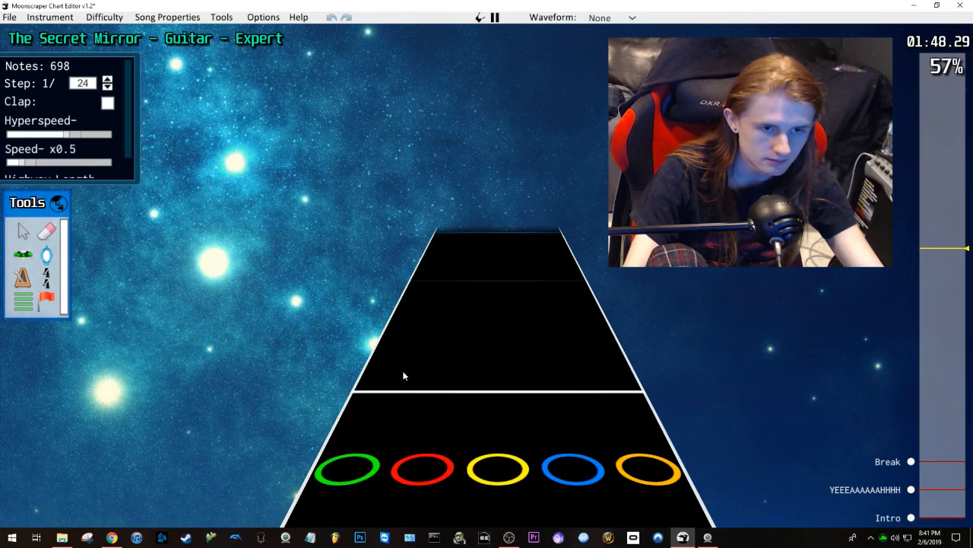
pyautogui.press('space')
# Step: Replay the charted guitar part from about 1:31.65 to 1:42.5
pyautogui.scroll(-1, 549, 377)
pyautogui.moveTo(938, 283)
pyautogui.mouseDown()
pyautogui.moveTo(941, 305)
pyautogui.moveTo(941, 297)
pyautogui.mouseUp()
pyautogui.press('space')
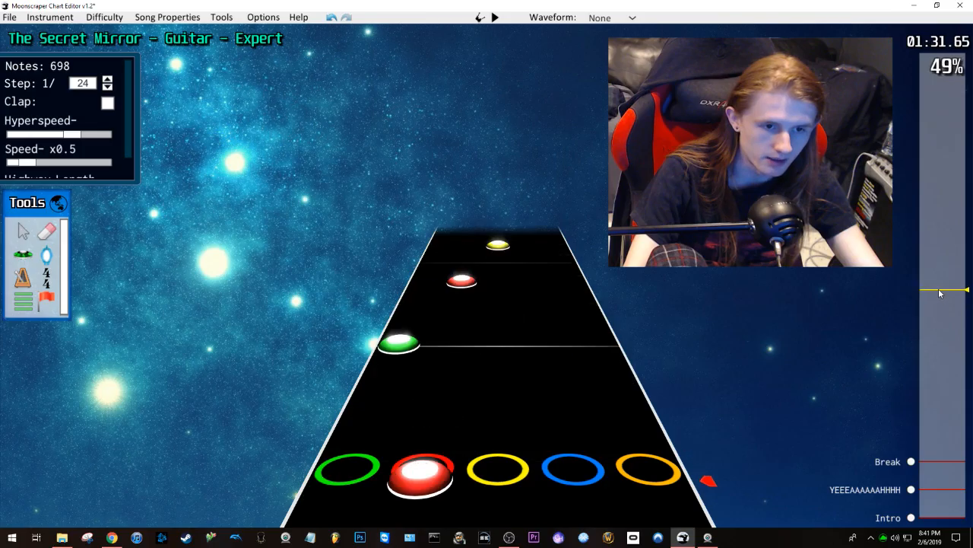
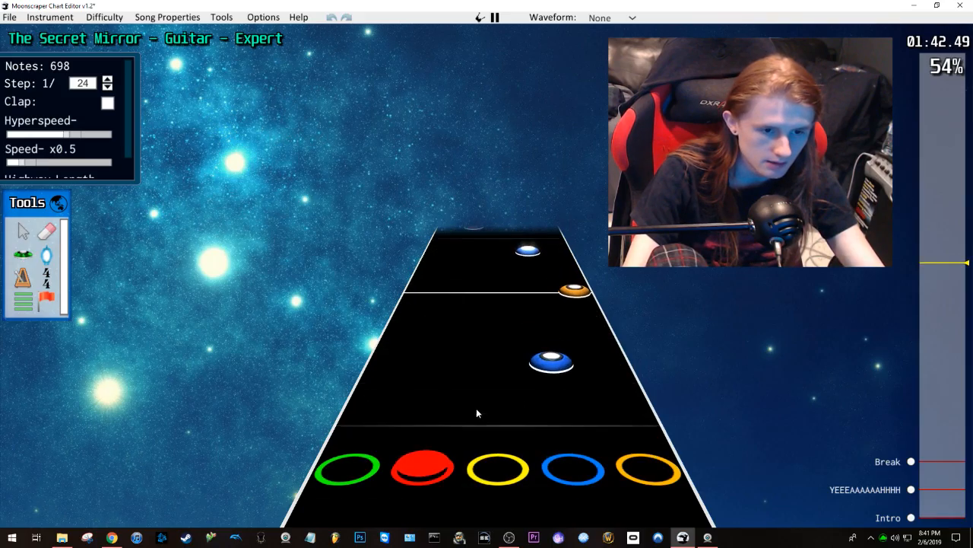
pyautogui.press('space')
# Step: Delete all the charted notes from the blue note just after the 1:42.7 measure line through the blue note near 1:46.9
pyautogui.scroll(-1, 556, 341)
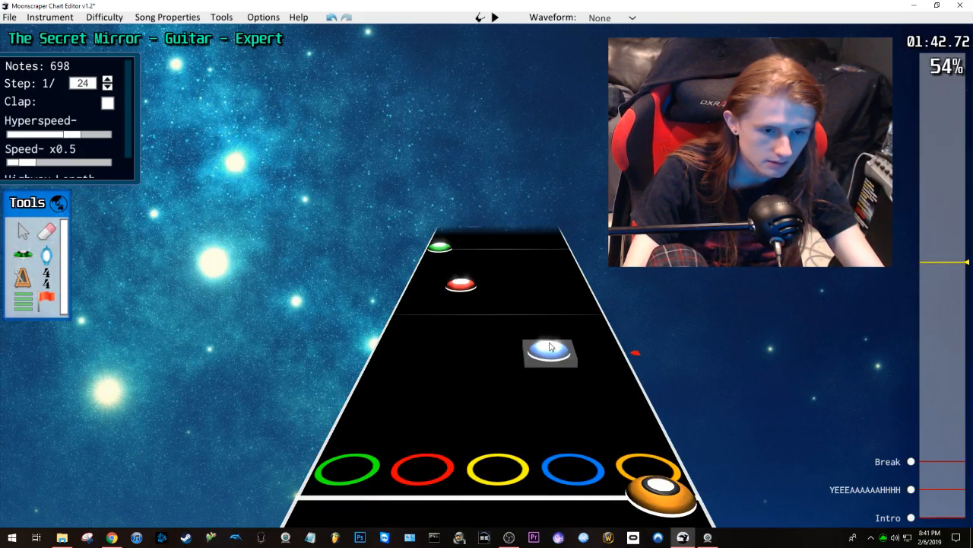
pyautogui.click(546, 348)
pyautogui.scroll(4, 537, 317)
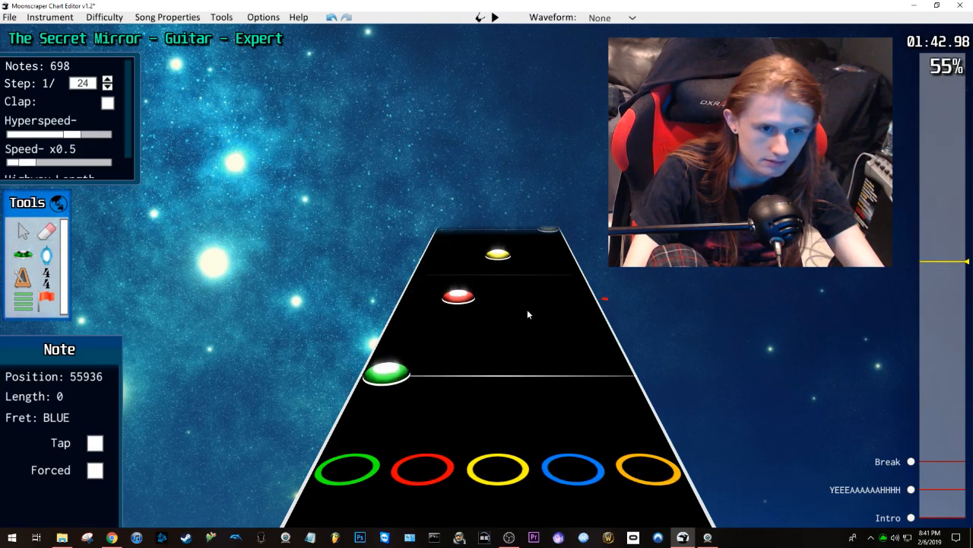
pyautogui.click(930, 246)
pyautogui.scroll(-9, 537, 291)
pyautogui.keyDown('shift'); pyautogui.click(552, 362); pyautogui.keyUp('shift')
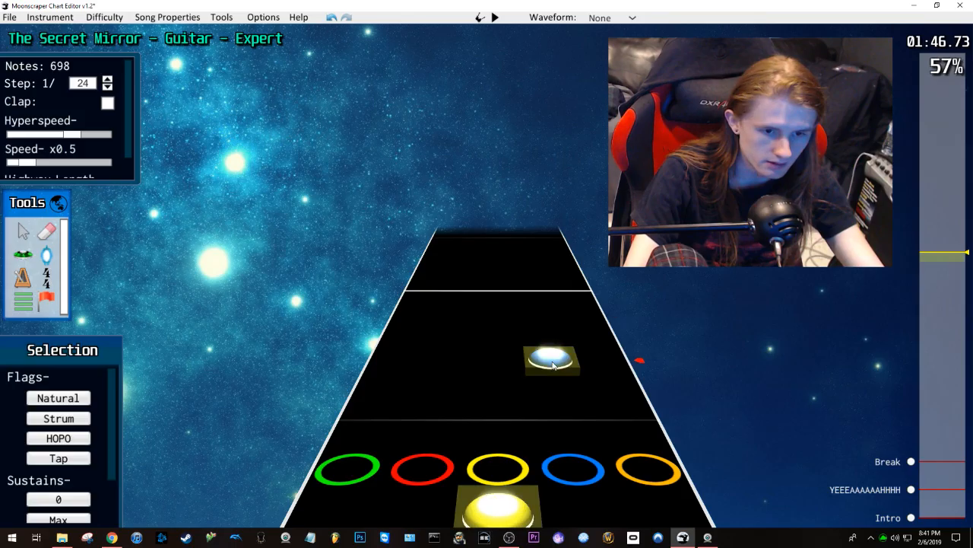
pyautogui.press('Delete')
# Step: Copy the reworked run ending on the blue note near 1:42.6 and paste it from the orange note on the next measure line
pyautogui.click(935, 264)
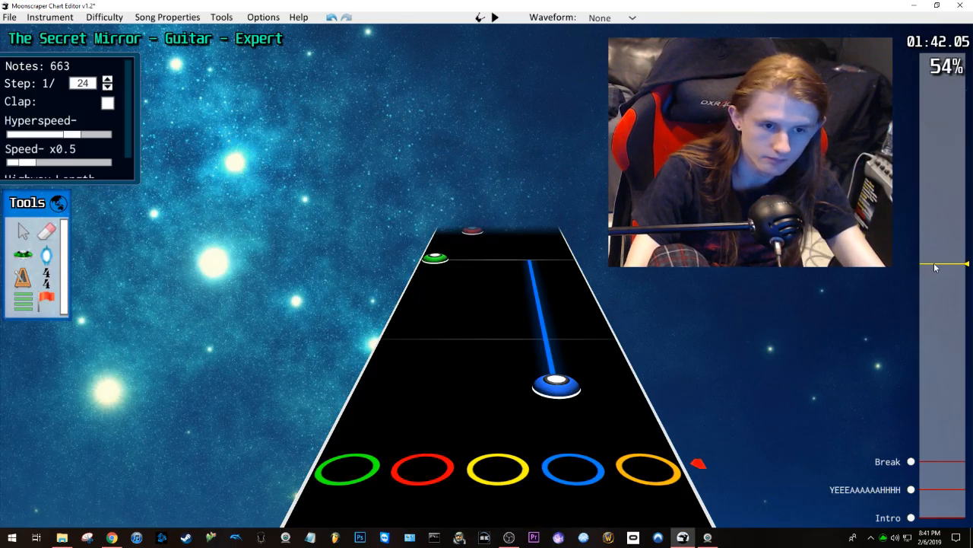
pyautogui.press('space')
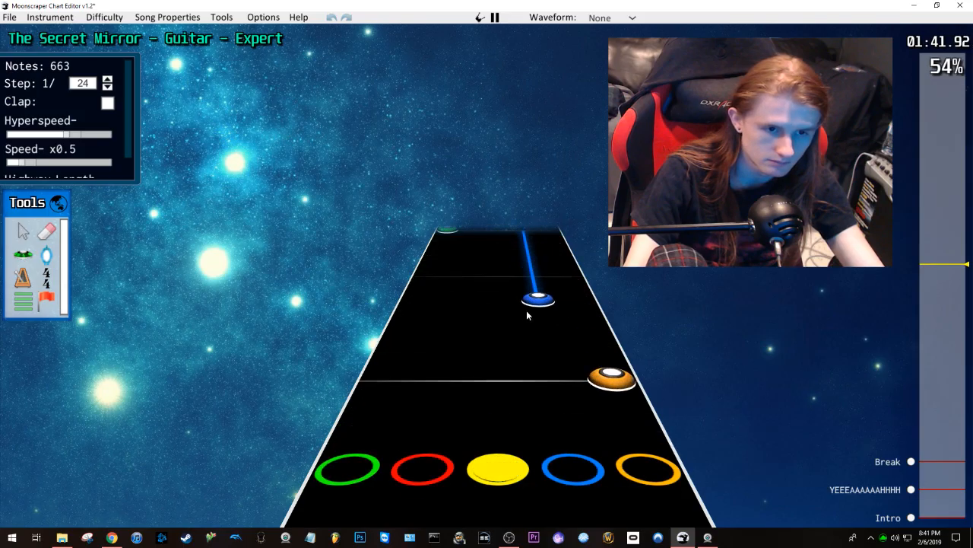
pyautogui.press('space')
pyautogui.scroll(-1, 532, 326)
pyautogui.keyDown('shift'); pyautogui.click(544, 359); pyautogui.keyUp('shift')
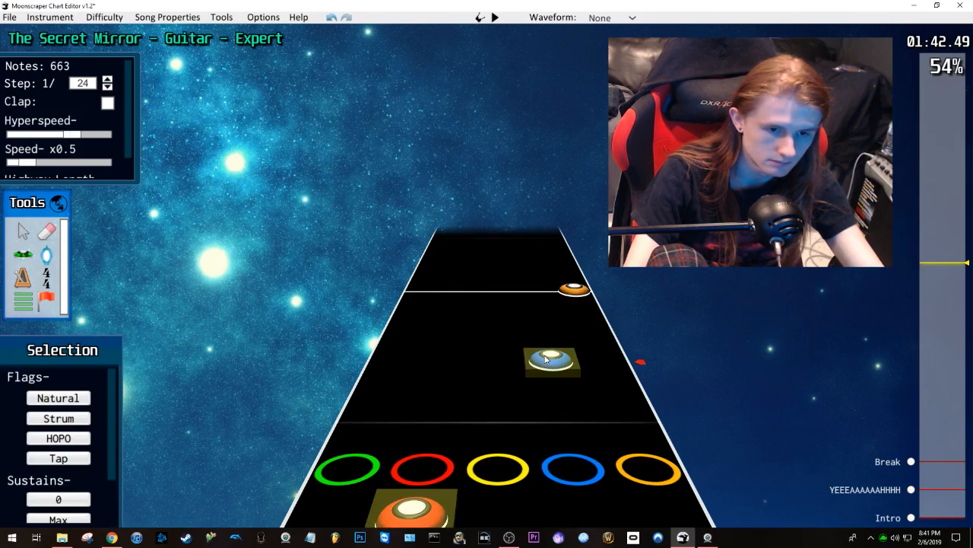
pyautogui.scroll(1, 543, 327)
pyautogui.click(595, 343)
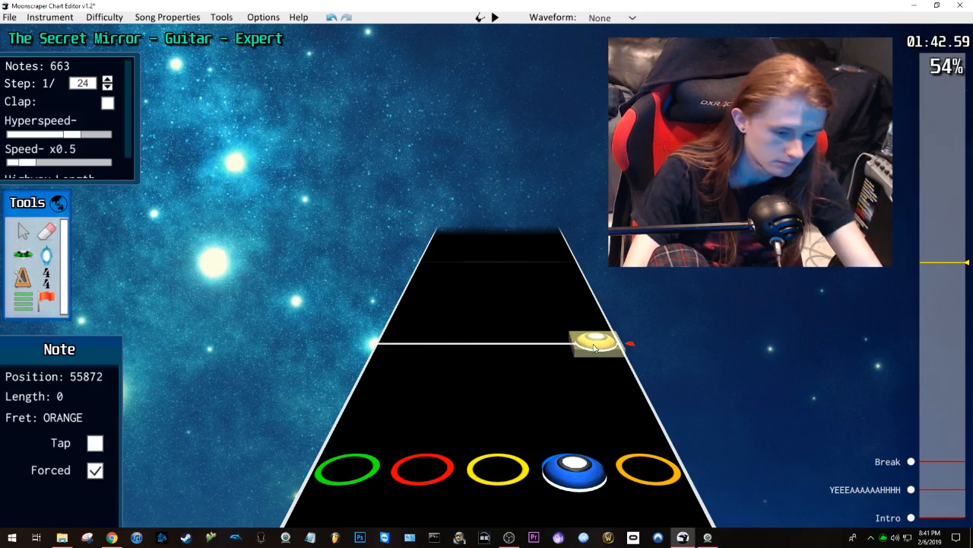
pyautogui.press('Delete')
# Step: Play the pasted run, then shift the orange note and sustained blue note near 1:43.4 one step earlier, replacing the yellow note
pyautogui.press('space')
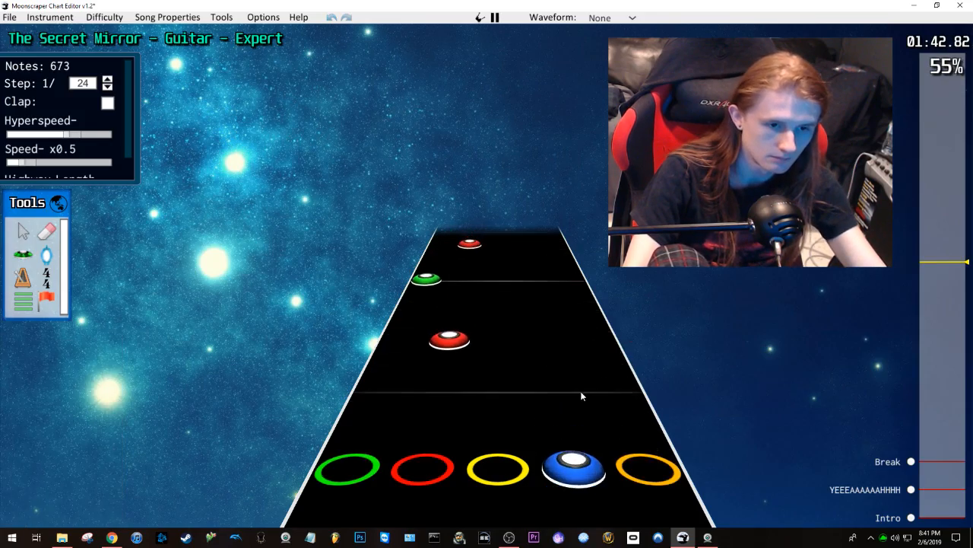
pyautogui.press('space')
pyautogui.scroll(-2, 578, 305)
pyautogui.click(593, 333)
pyautogui.moveTo(563, 283); pyautogui.dragTo(501, 377)
pyautogui.click(533, 277)
pyautogui.keyDown('ctrl'); pyautogui.click(594, 337); pyautogui.keyUp('ctrl')
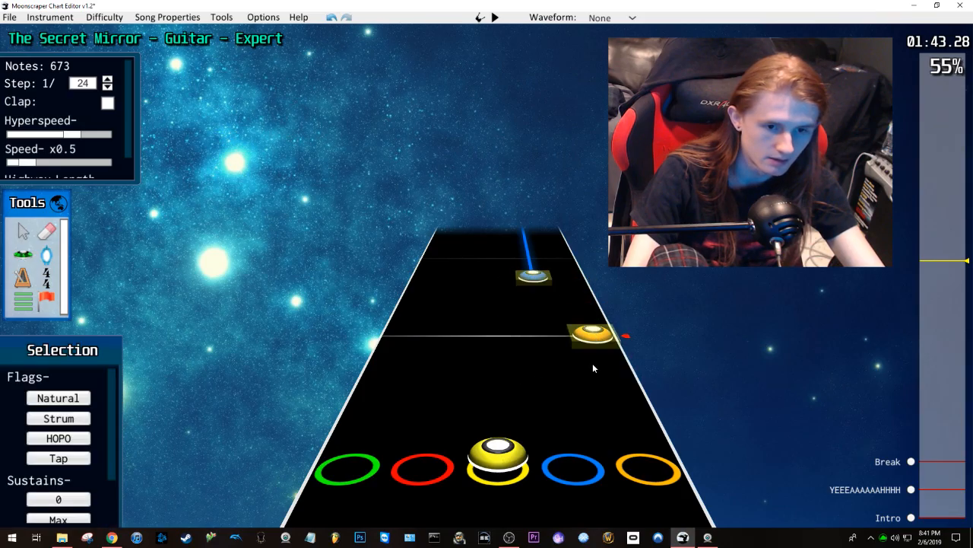
pyautogui.scroll(-2, 596, 339)
pyautogui.moveTo(573, 293); pyautogui.dragTo(584, 350)
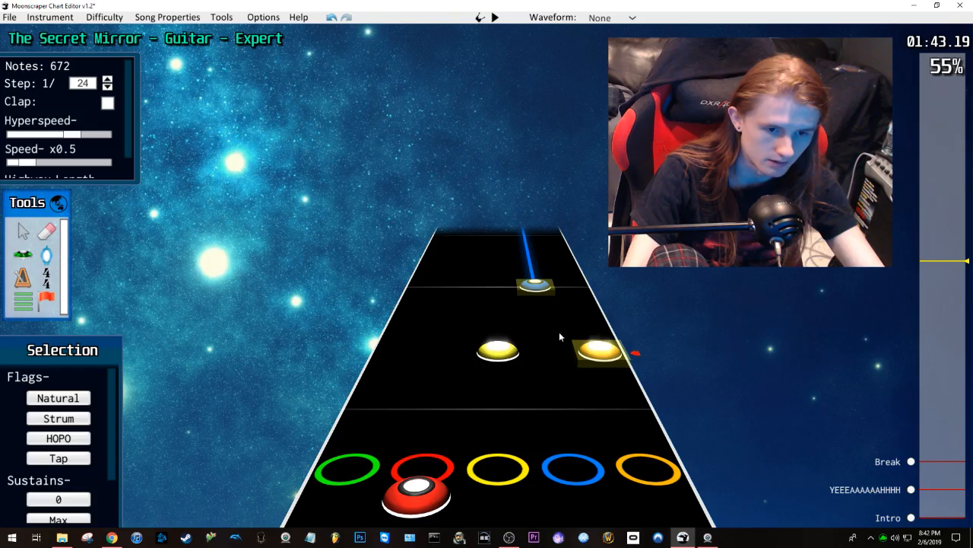
pyautogui.click(509, 354)
# Step: Play back the shifted notes and add a yellow note at the end of the blue sustain, just before the green note near 1:43.8
pyautogui.press('space')
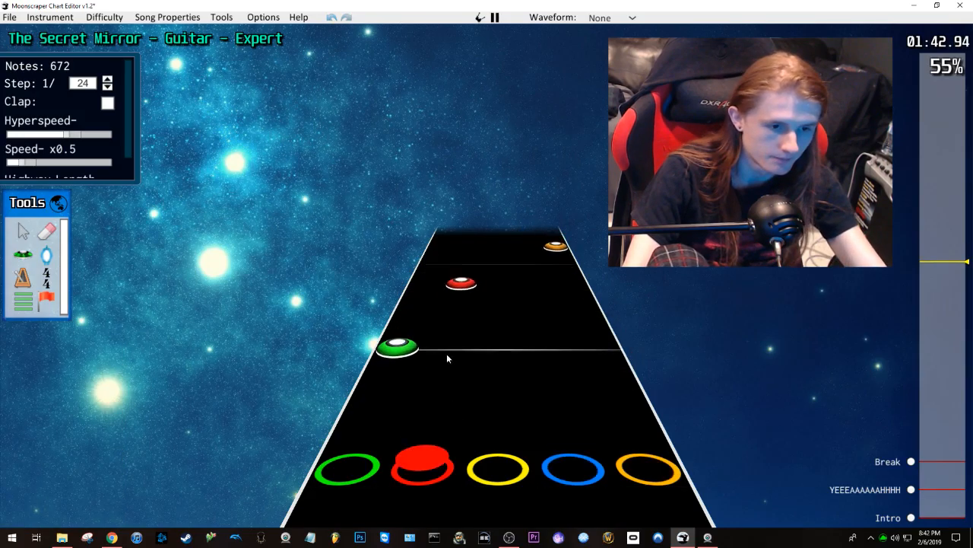
pyautogui.press('space')
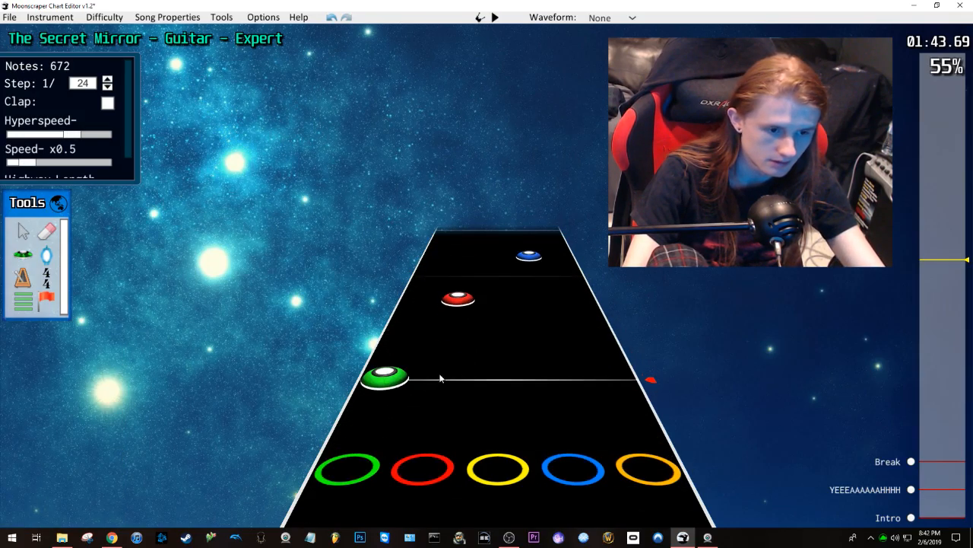
pyautogui.scroll(1, 456, 365)
pyautogui.click(526, 329)
pyautogui.moveTo(525, 332); pyautogui.dragTo(553, 368)
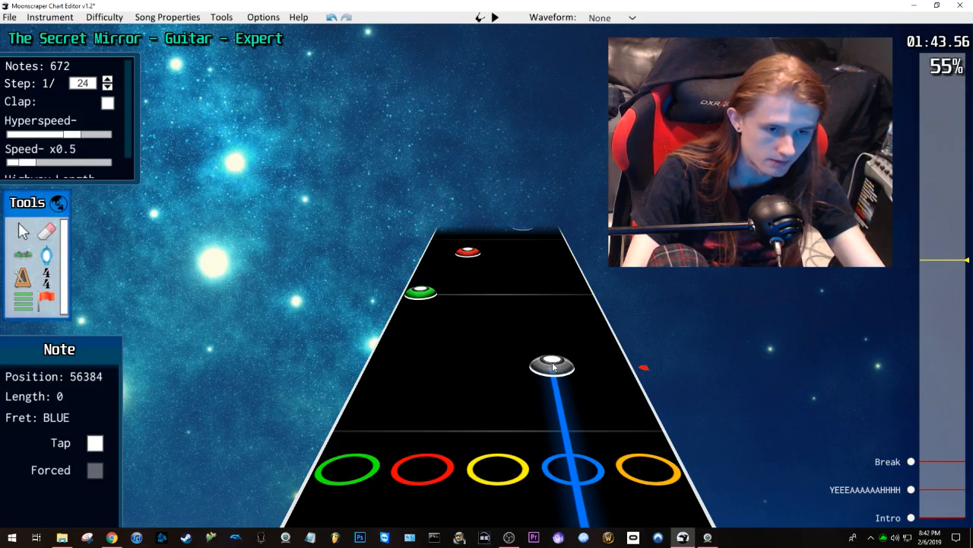
pyautogui.click(494, 363)
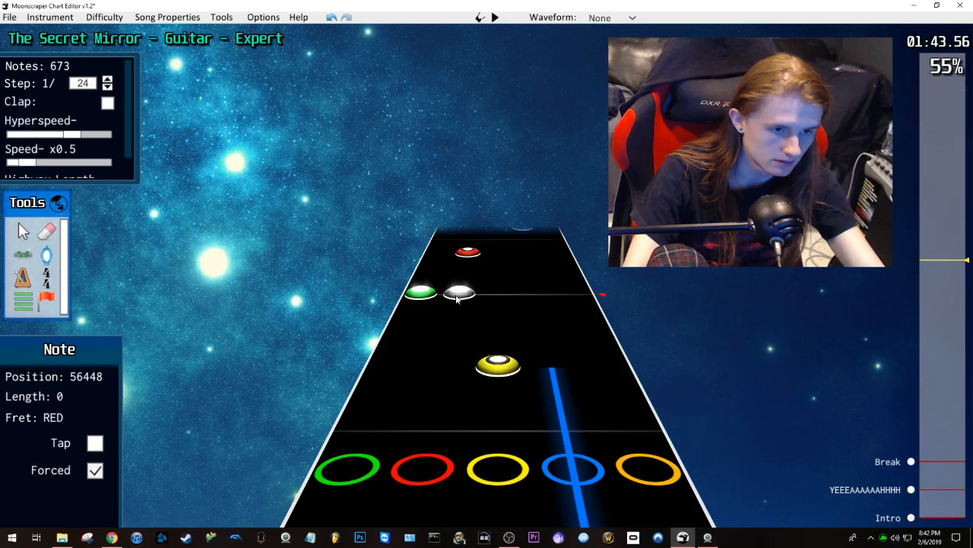
pyautogui.click(427, 293)
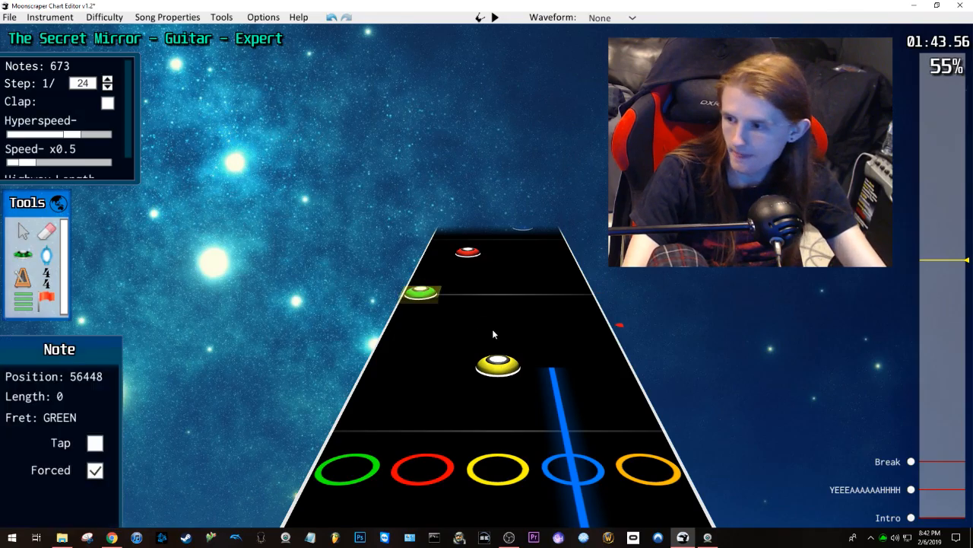
# Step: Play the reworked run from about 1:43.1 to 1:44
pyautogui.click(619, 326)
pyautogui.scroll(-3, 618, 327)
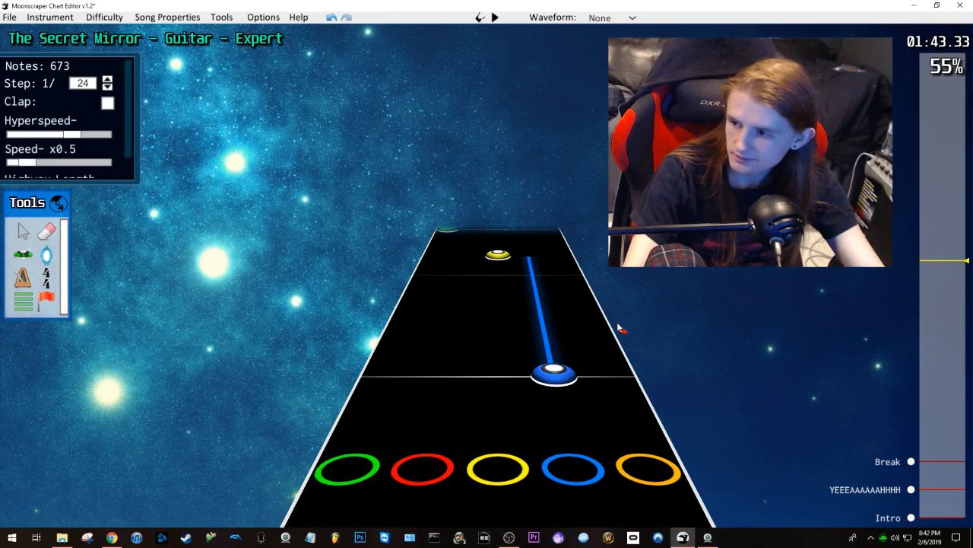
pyautogui.scroll(-3, 615, 325)
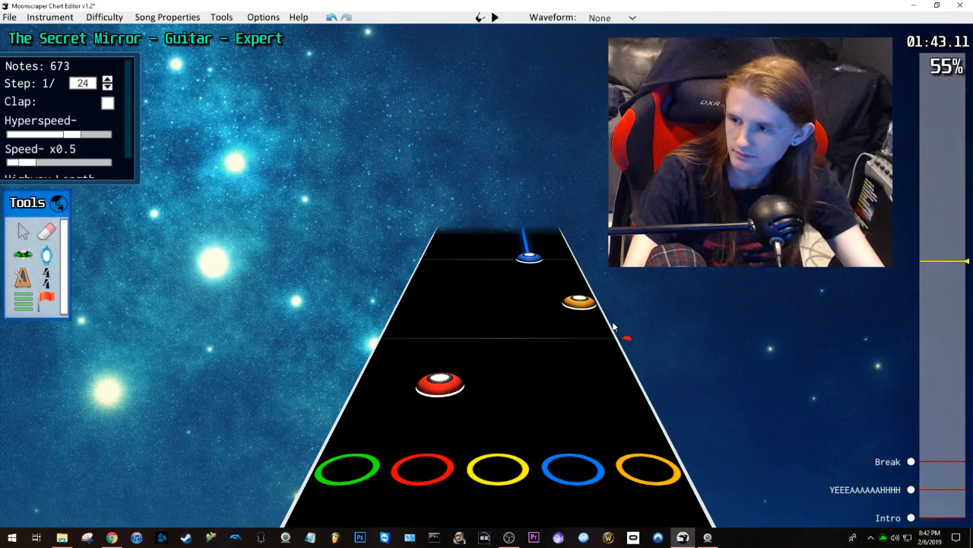
pyautogui.press('space')
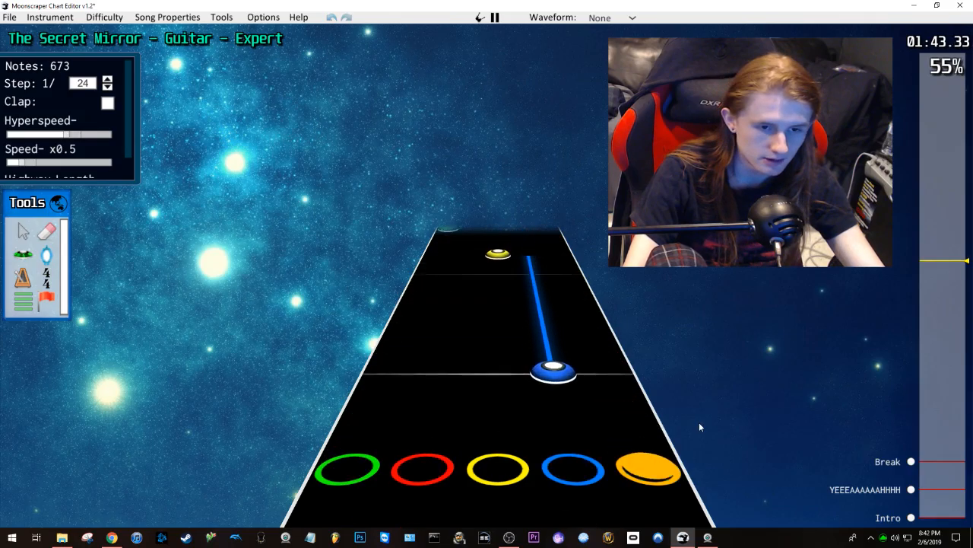
pyautogui.press('space')
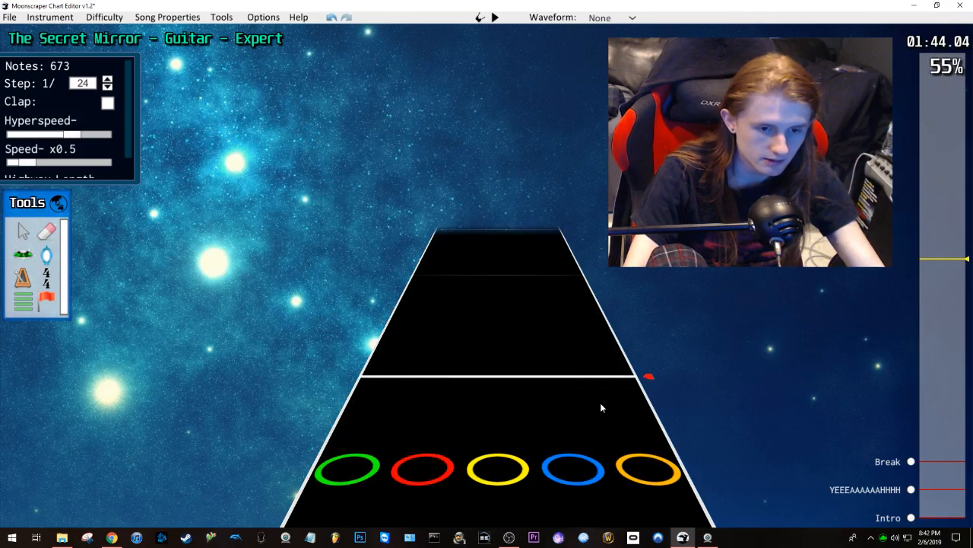
# Step: Paste the run twice in succession from the measure line just after 1:44 and play the copies to about 1:46
pyautogui.press('space')
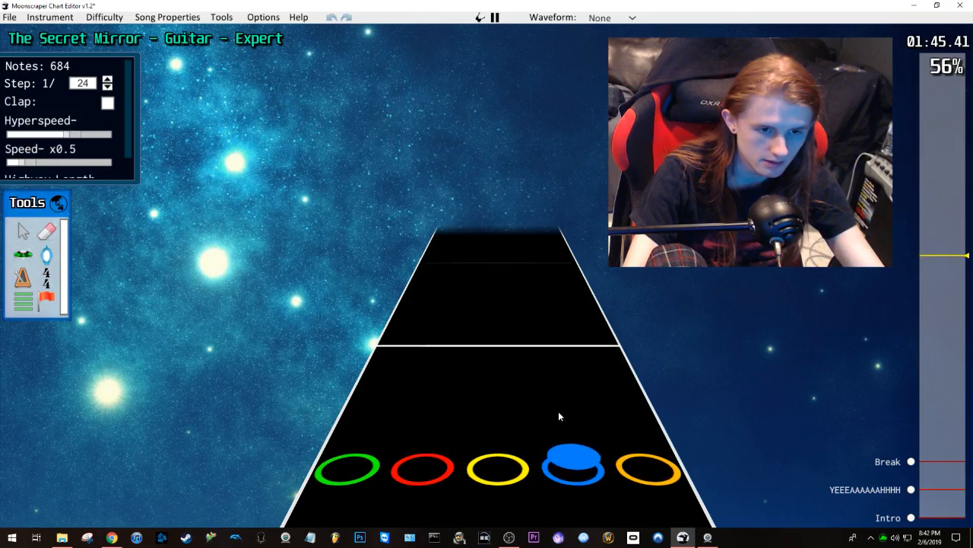
pyautogui.press('space')
pyautogui.press('space')
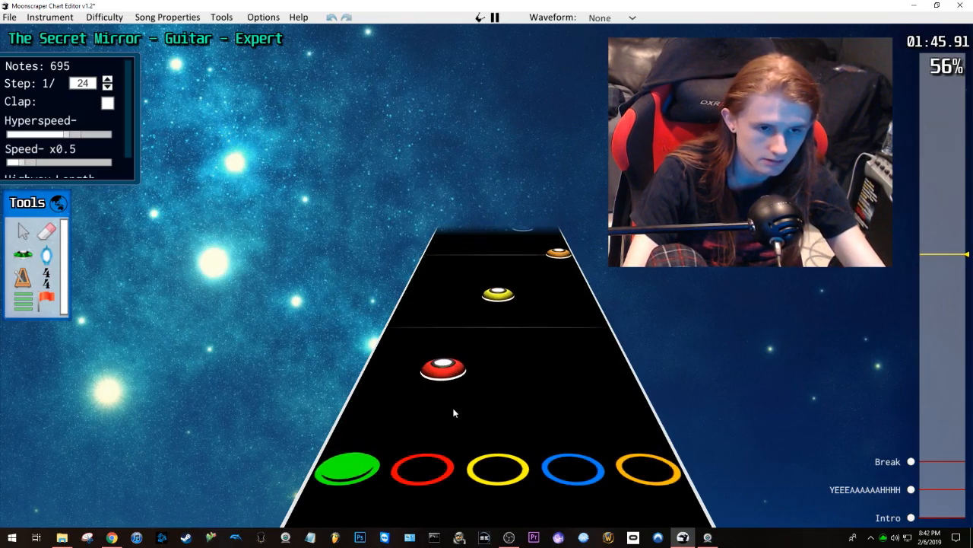
pyautogui.press('space')
# Step: Move the second copy's orange and sustained blue notes near 1:46.2 one step earlier, put a yellow note at the sustain's end, and play it
pyautogui.moveTo(591, 267); pyautogui.dragTo(521, 376)
pyautogui.moveTo(598, 343); pyautogui.dragTo(613, 450)
pyautogui.click(577, 432)
pyautogui.click(499, 247)
pyautogui.scroll(-2, 532, 351)
pyautogui.scroll(4, 533, 351)
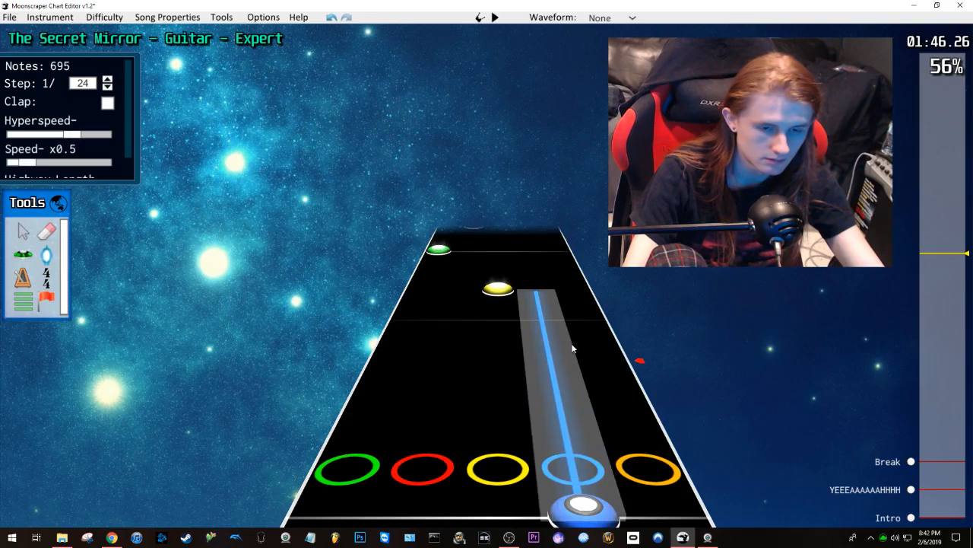
pyautogui.press('space')
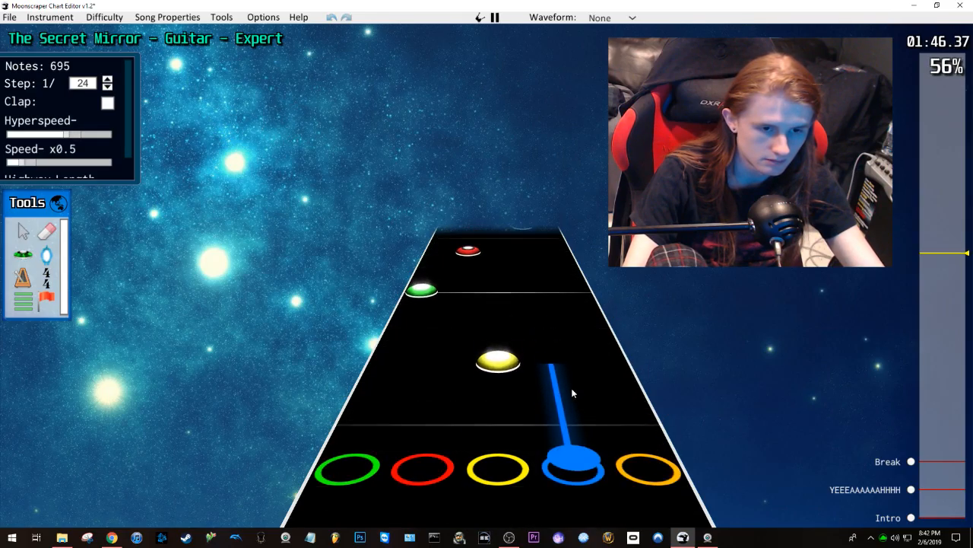
pyautogui.press('space')
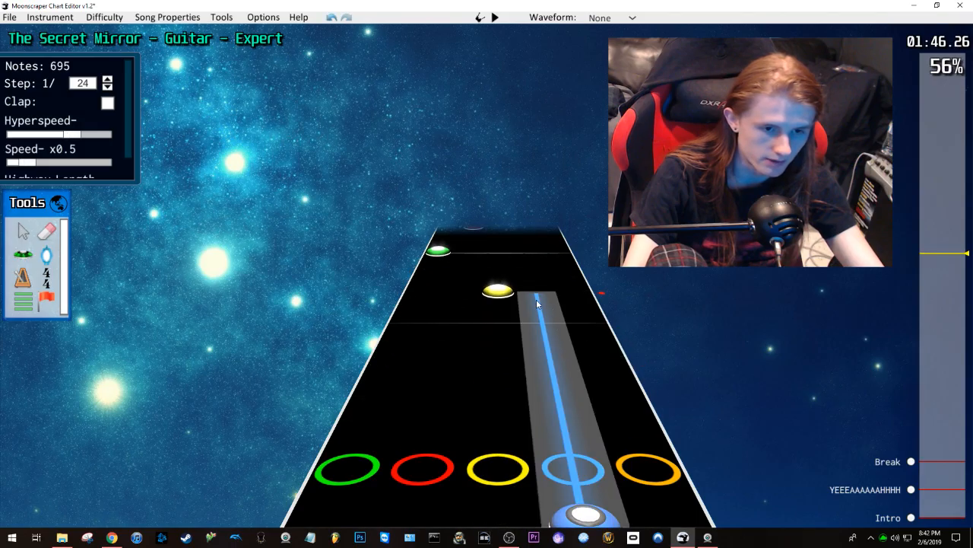
# Step: Shorten the blue sustain before the yellow note, add a second blue note at position 57856, and play the passage
pyautogui.moveTo(536, 304); pyautogui.dragTo(542, 416)
pyautogui.scroll(-2, 547, 411)
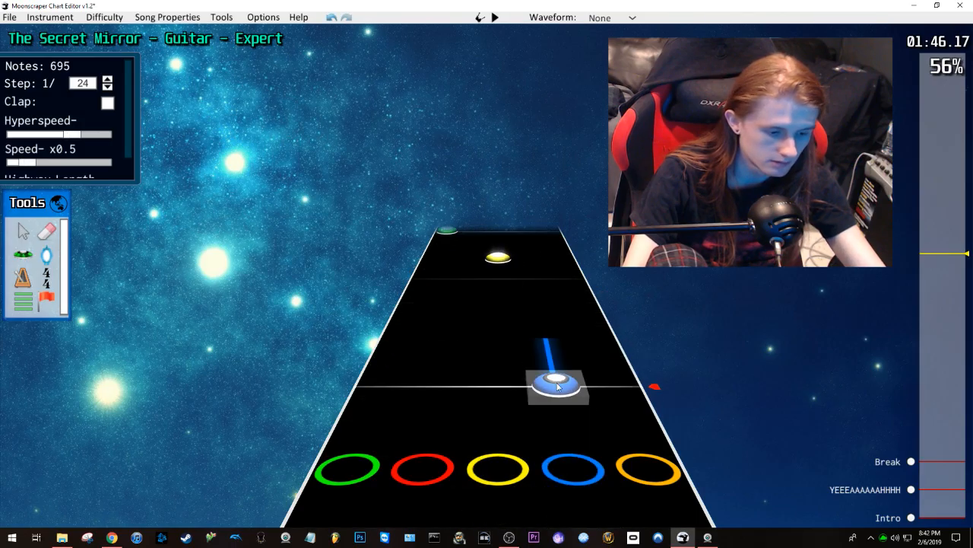
pyautogui.moveTo(550, 382); pyautogui.dragTo(552, 332)
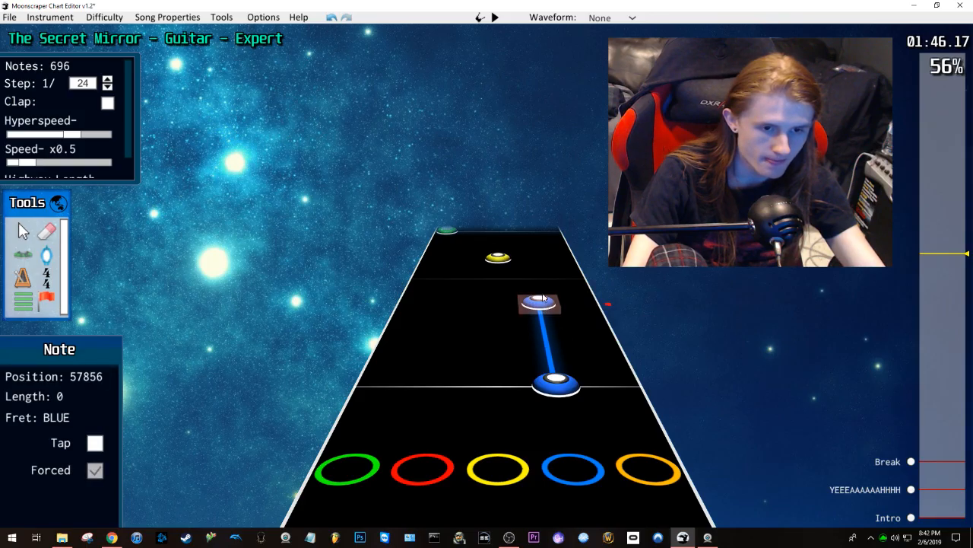
pyautogui.press('space')
pyautogui.press('space')
pyautogui.scroll(4, 497, 364)
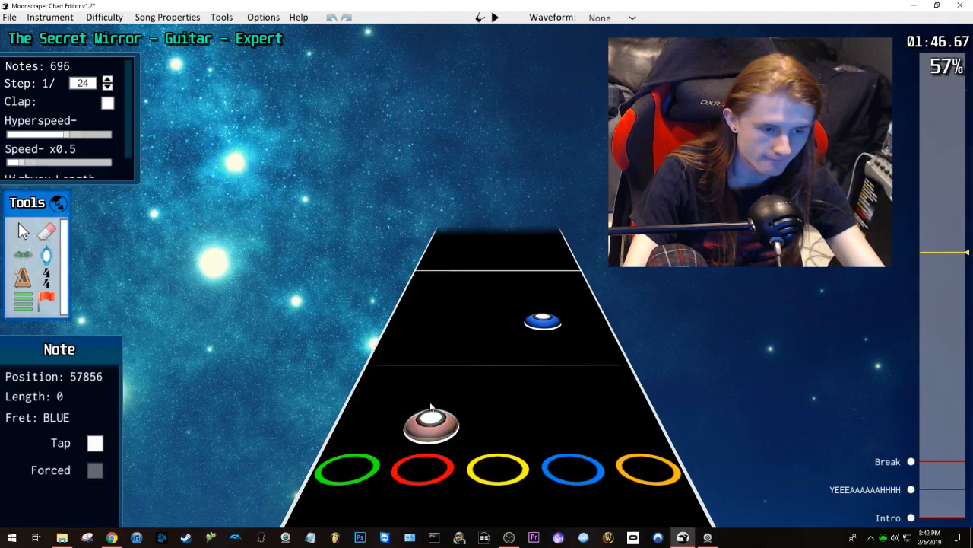
# Step: Paste the copied note pattern at 1:46.81 and play it back
pyautogui.scroll(-1, 497, 364)
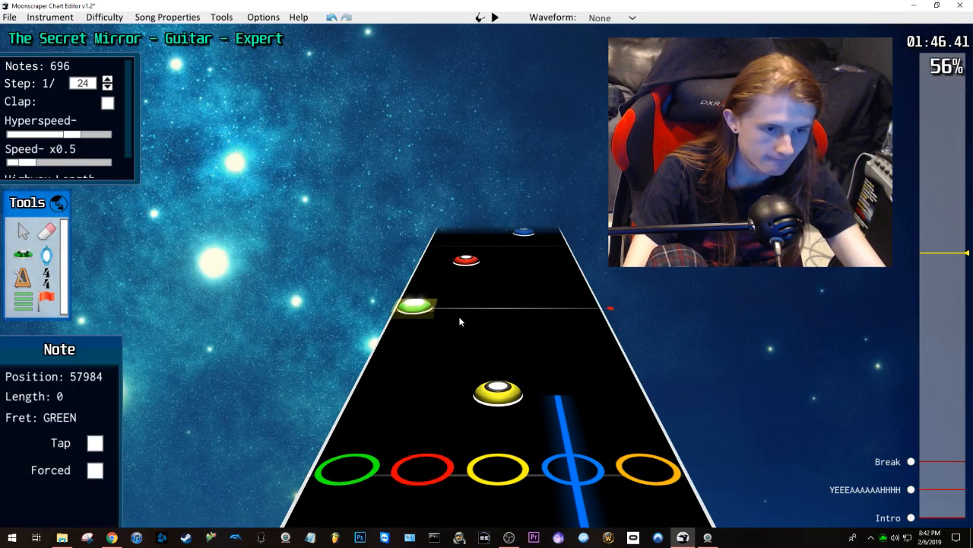
pyautogui.press('space')
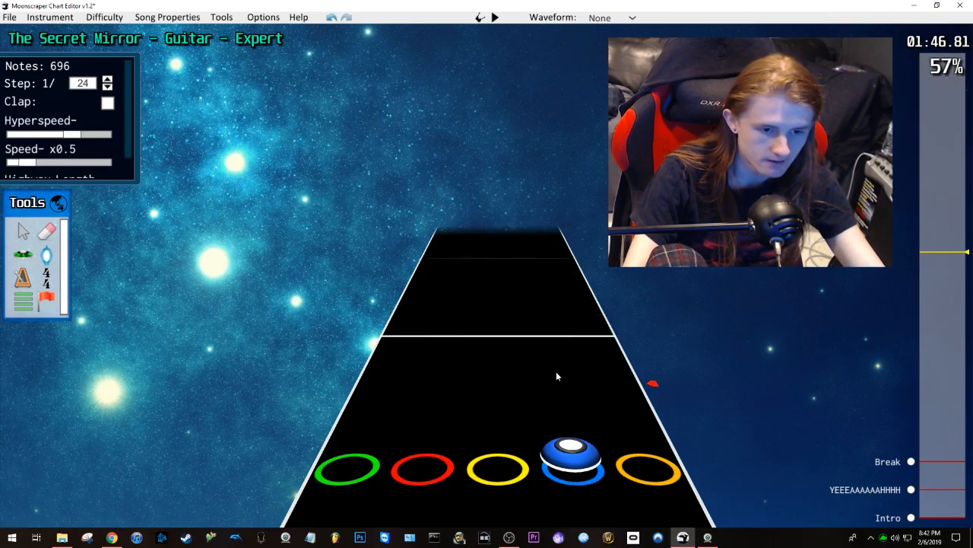
pyautogui.press('space')
pyautogui.hotkey('ctrl', 'v')
pyautogui.press('space')
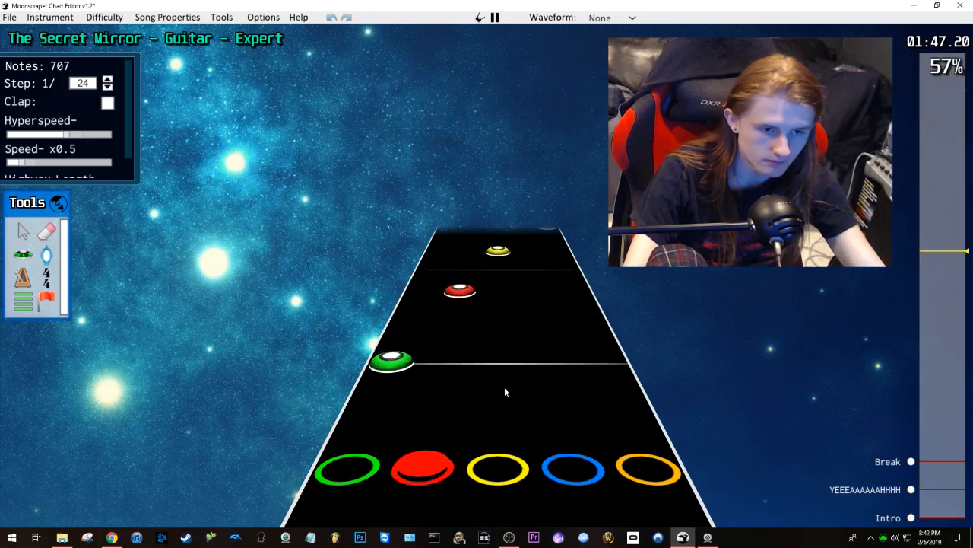
pyautogui.press('space')
# Step: Replace the start of the pasted blue sustain with an orange note and delete the blue note at position 58624
pyautogui.scroll(-4, 534, 398)
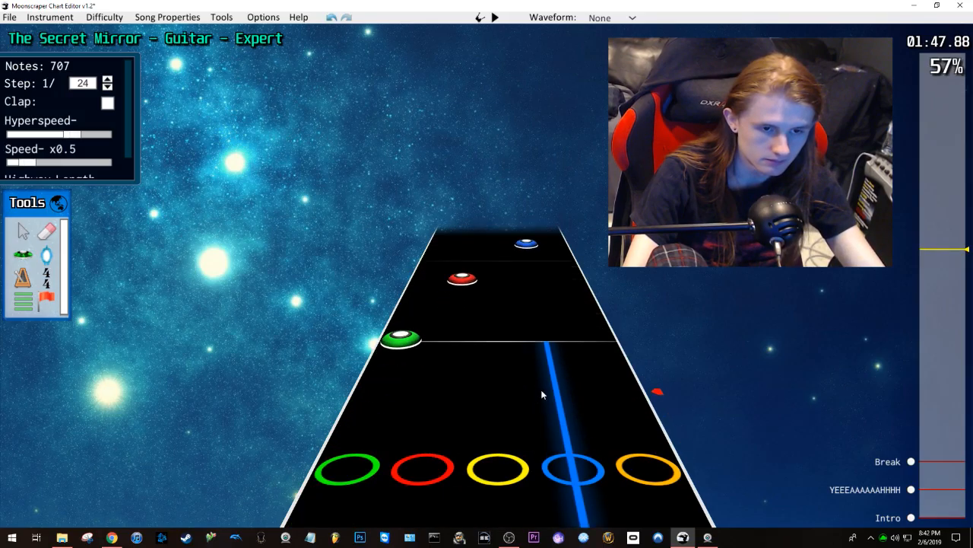
pyautogui.scroll(-1, 629, 371)
pyautogui.click(613, 360)
pyautogui.click(559, 329)
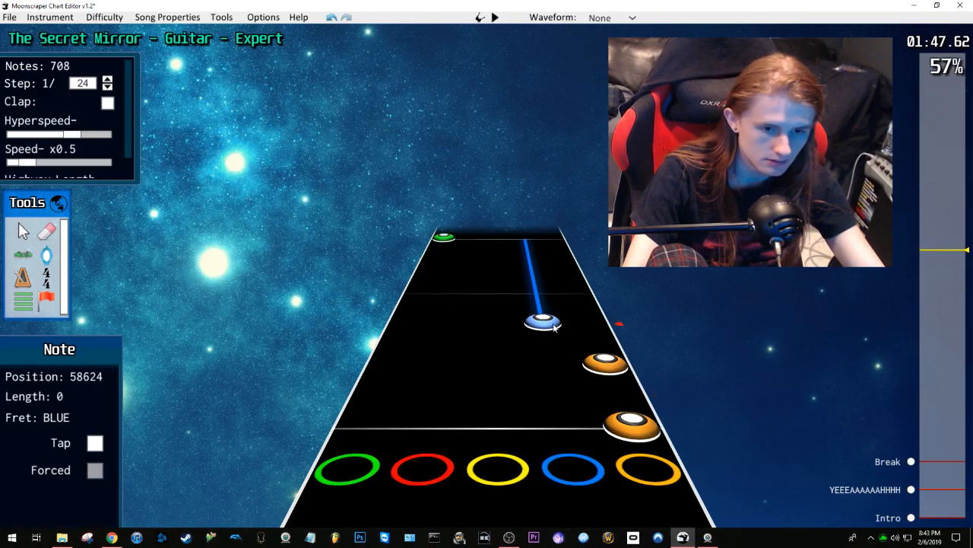
pyautogui.scroll(1, 582, 338)
pyautogui.click(562, 373)
pyautogui.press('Delete')
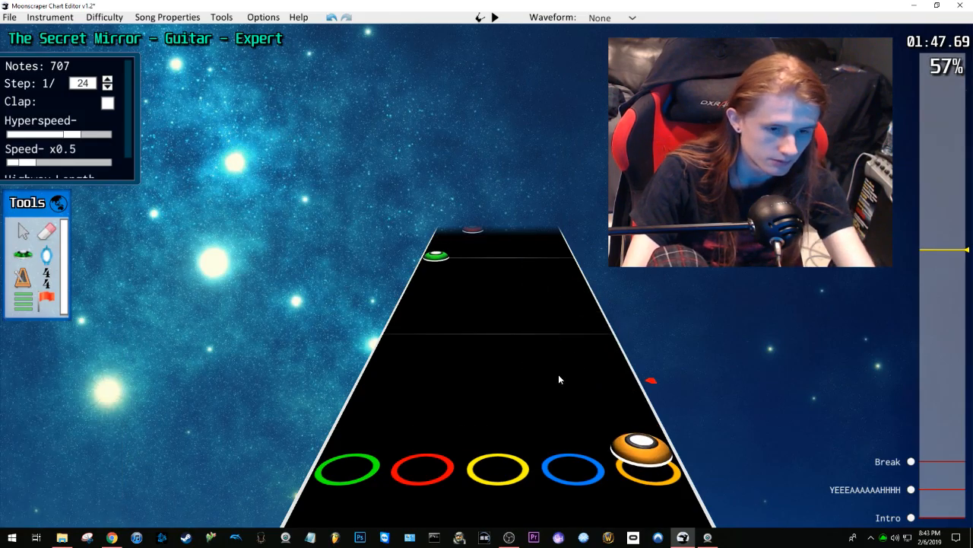
# Step: Place four consecutive blue notes from position 58624 up to the green note, and play them back
pyautogui.press('y')
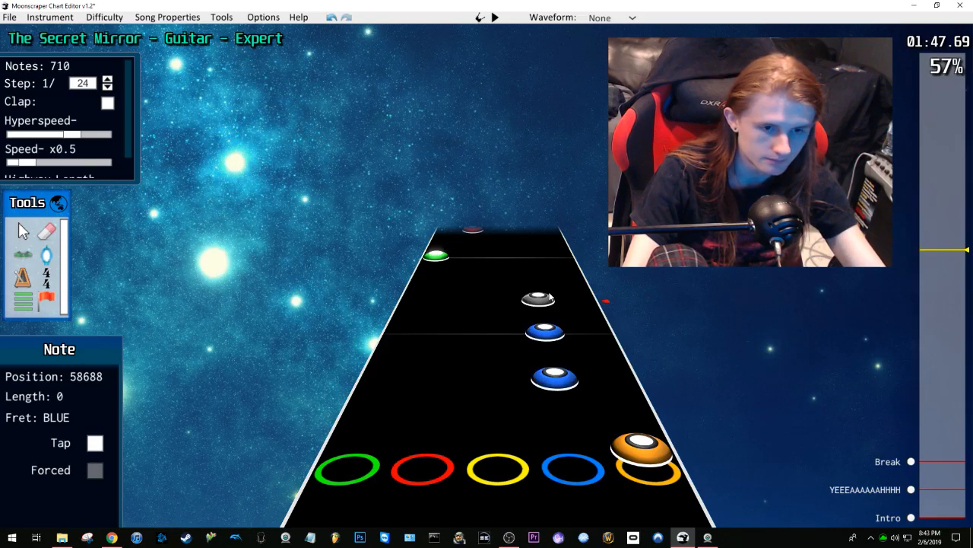
pyautogui.click(533, 275)
pyautogui.press('space')
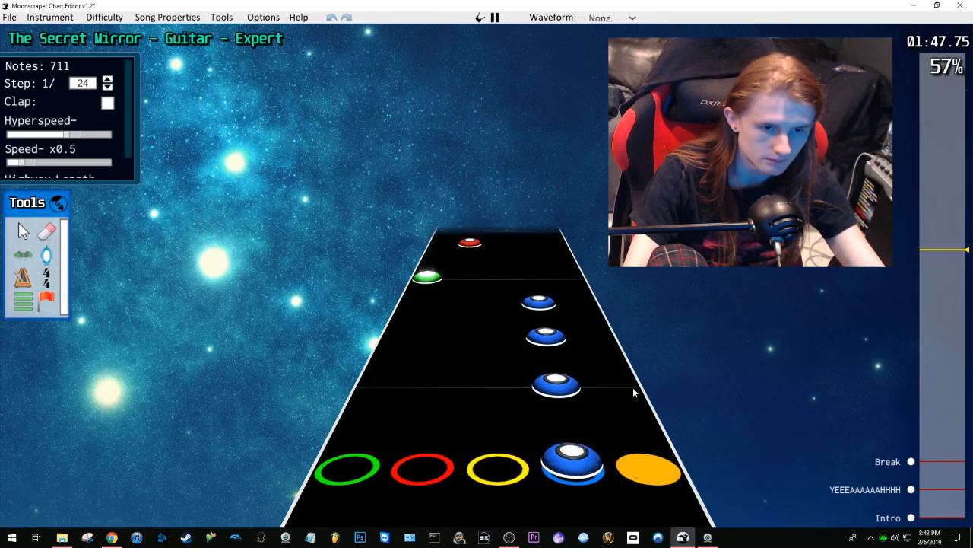
pyautogui.press('space')
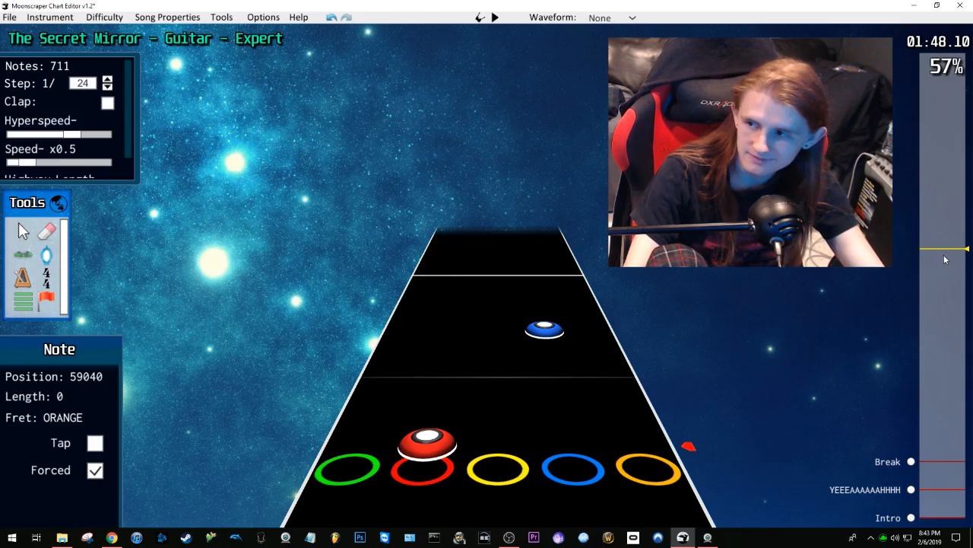
# Step: Jump back to about 1:40.6 and play the earlier part of the riff for comparison
pyautogui.click(951, 265)
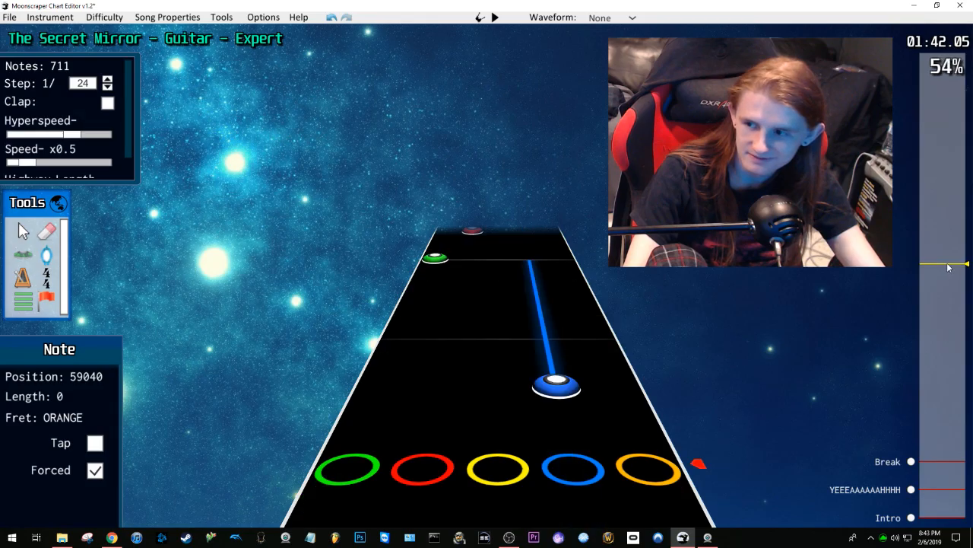
pyautogui.moveTo(947, 266); pyautogui.dragTo(947, 272)
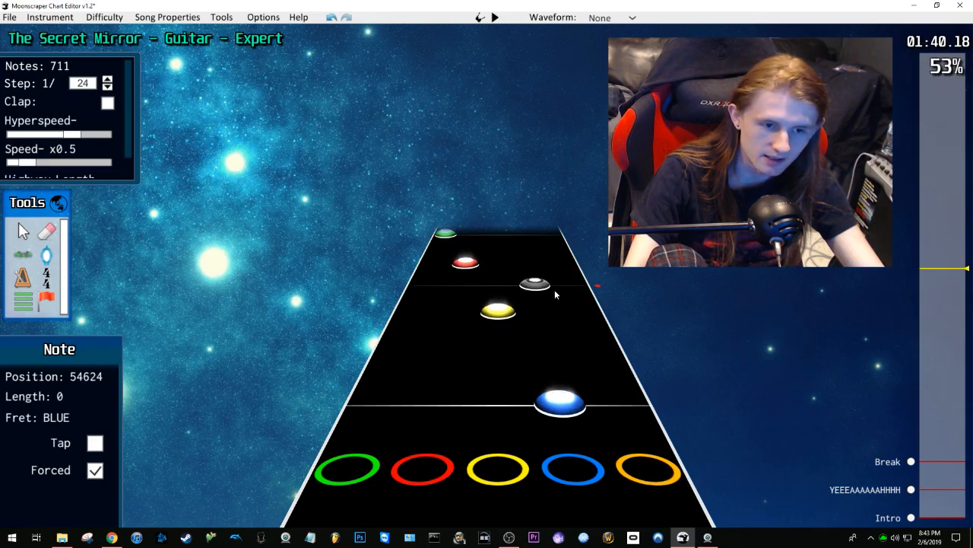
pyautogui.click(938, 265)
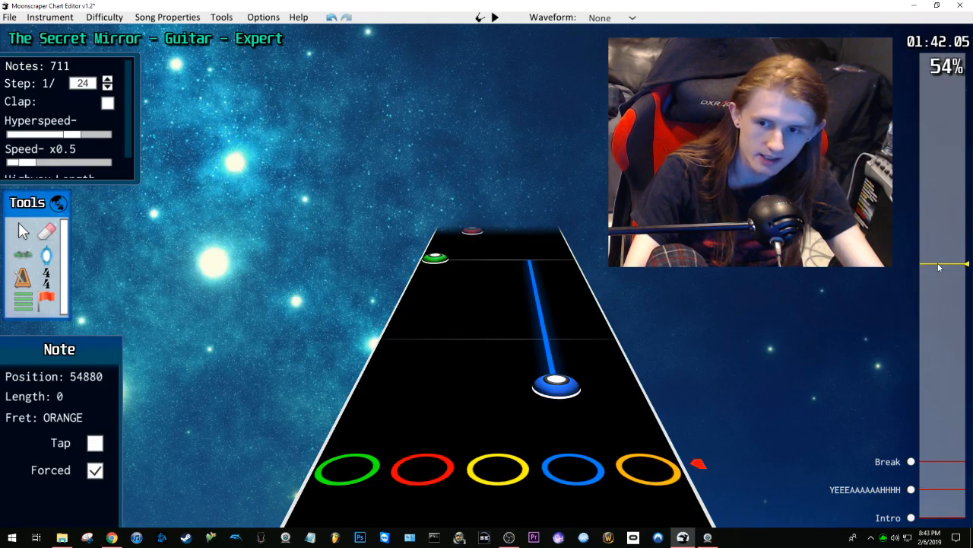
pyautogui.moveTo(938, 265); pyautogui.dragTo(937, 270)
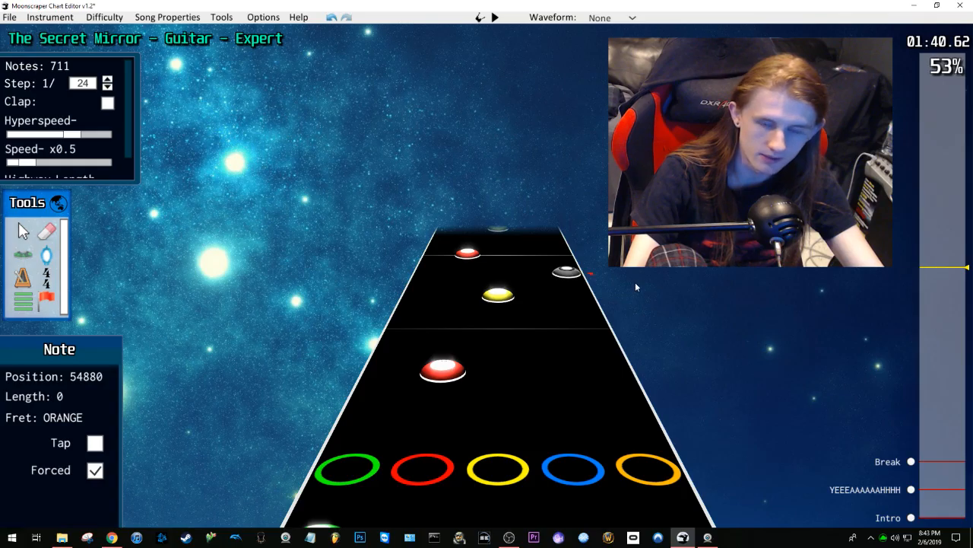
pyautogui.moveTo(595, 272); pyautogui.dragTo(604, 293)
pyautogui.press('space')
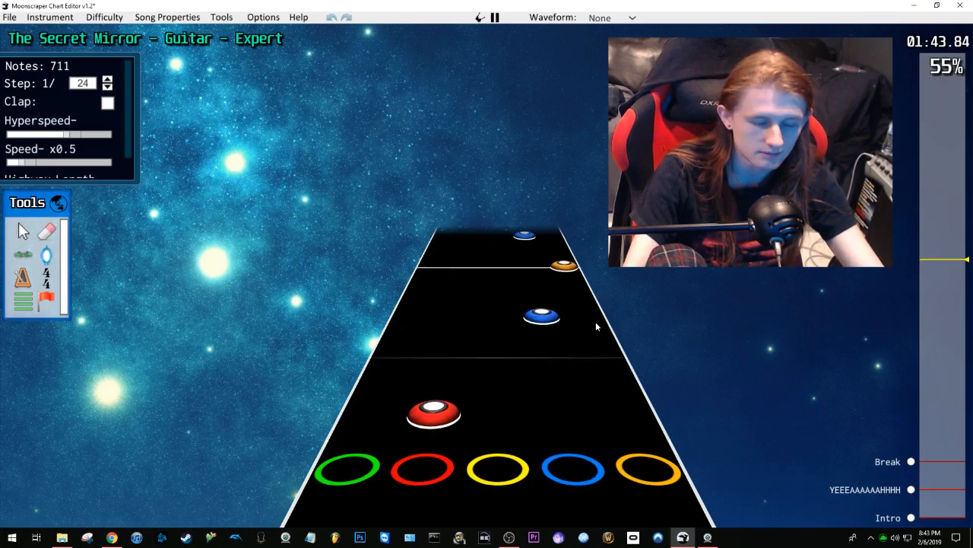
pyautogui.press('space')
# Step: Add a blue note at position 56320 within the blue sustain and mark the yellow note at position 56384 as forced
pyautogui.scroll(-4, 586, 317)
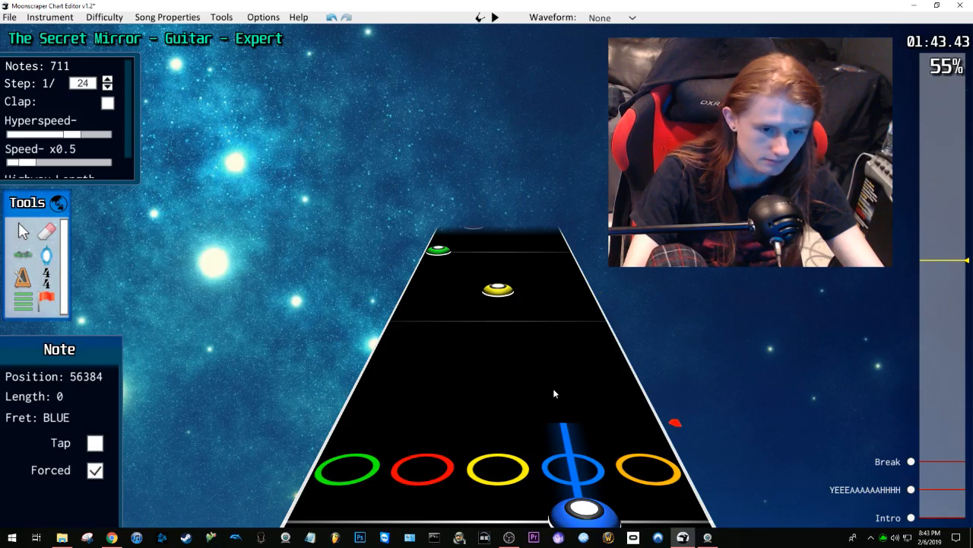
pyautogui.moveTo(556, 372); pyautogui.dragTo(552, 307)
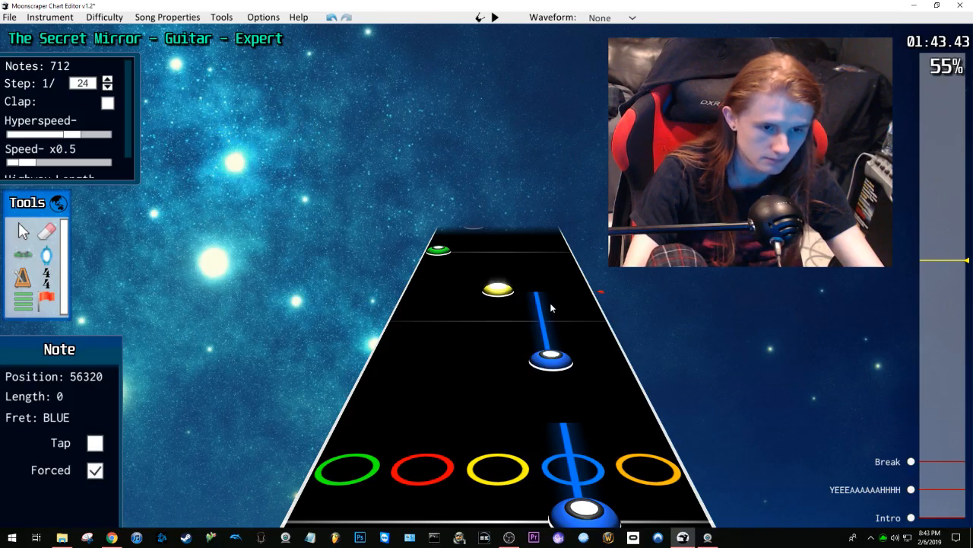
pyautogui.click(507, 290)
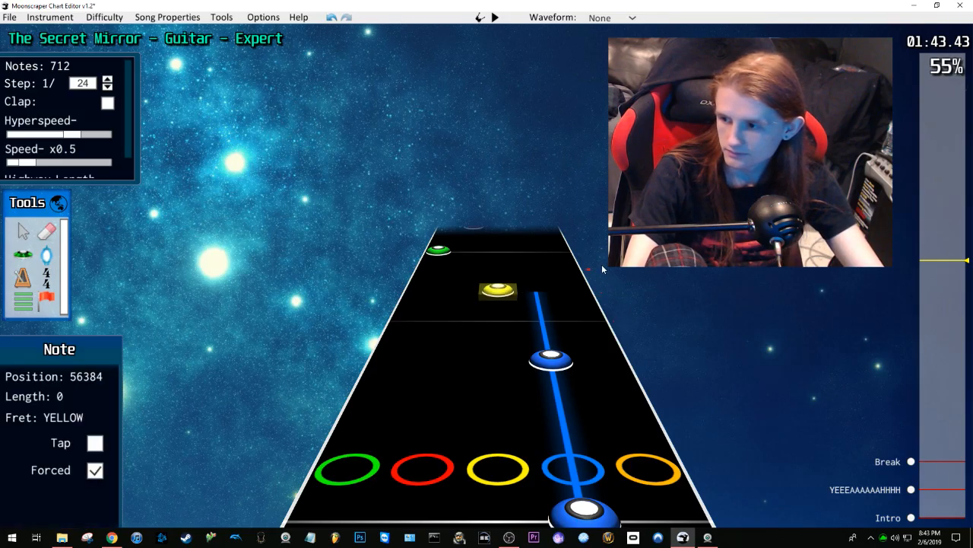
pyautogui.click(555, 274)
# Step: Go back to 1:42.68 and play the riff through to check the charted notes
pyautogui.scroll(-1, 555, 275)
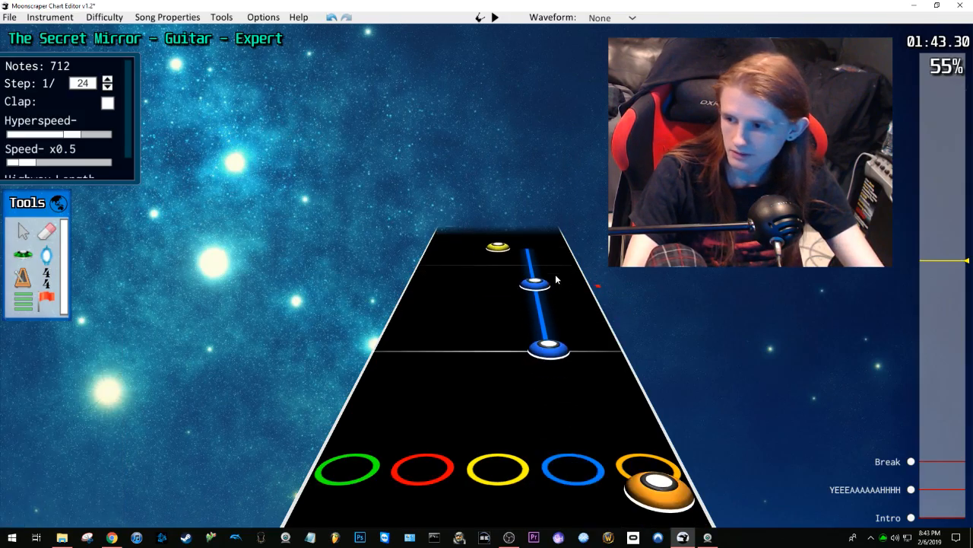
pyautogui.scroll(-1, 555, 280)
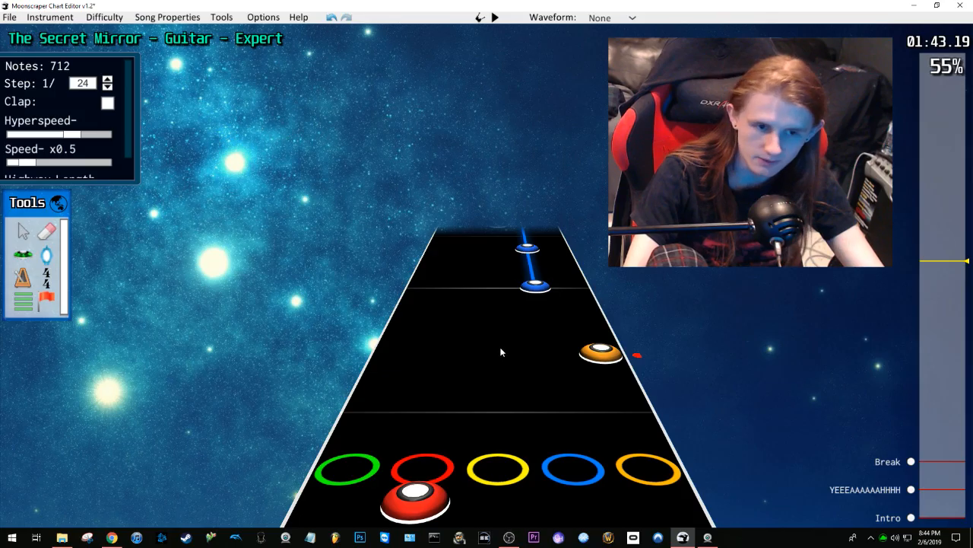
pyautogui.scroll(-3, 498, 354)
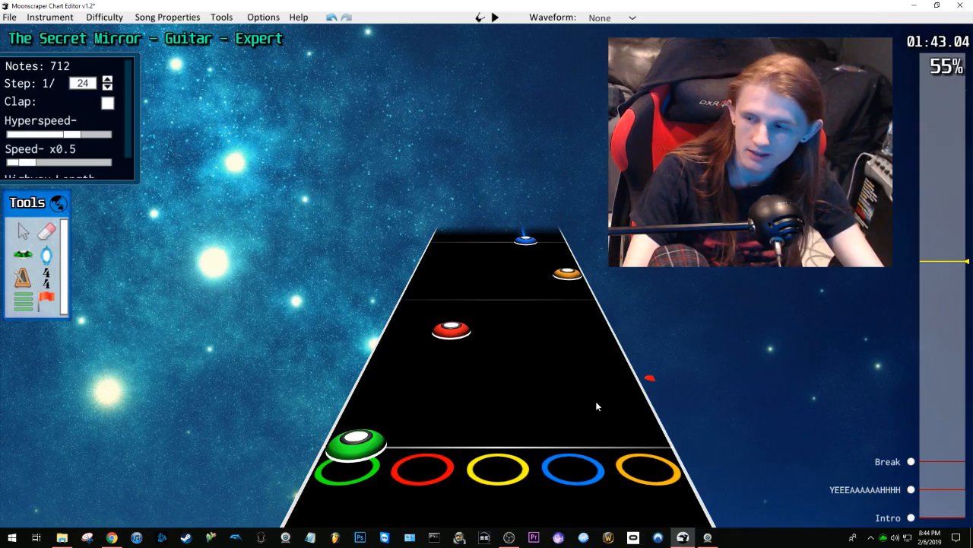
pyautogui.scroll(-2, 597, 401)
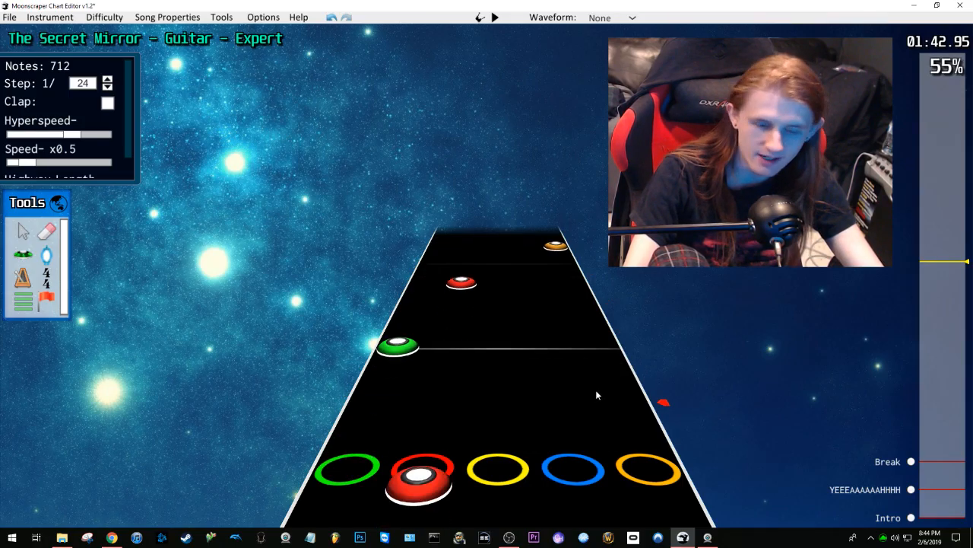
pyautogui.scroll(-6, 572, 374)
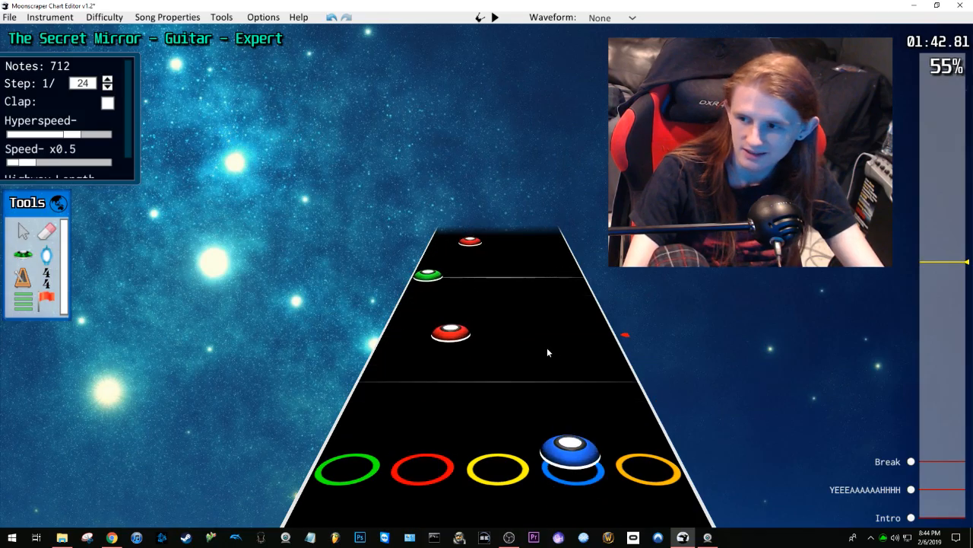
pyautogui.scroll(-5, 547, 348)
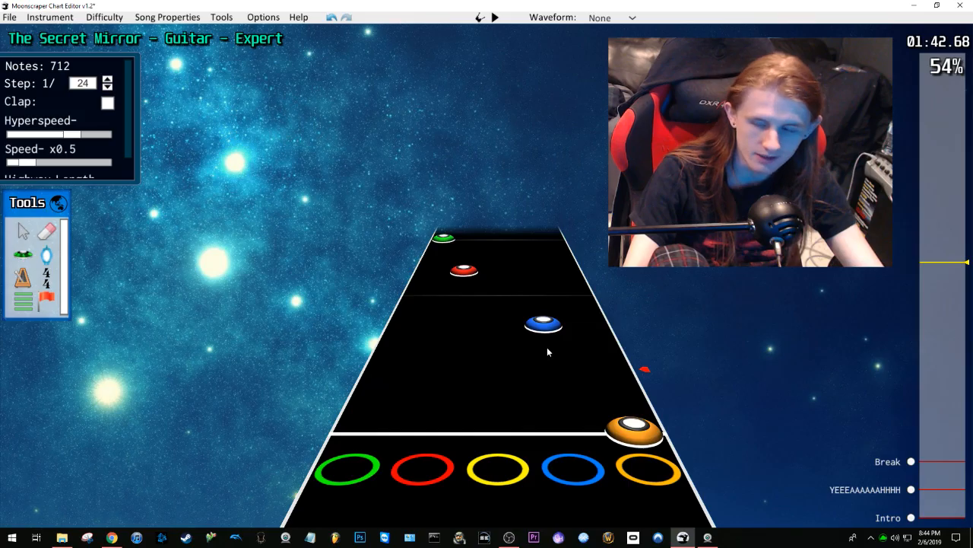
pyautogui.press('space')
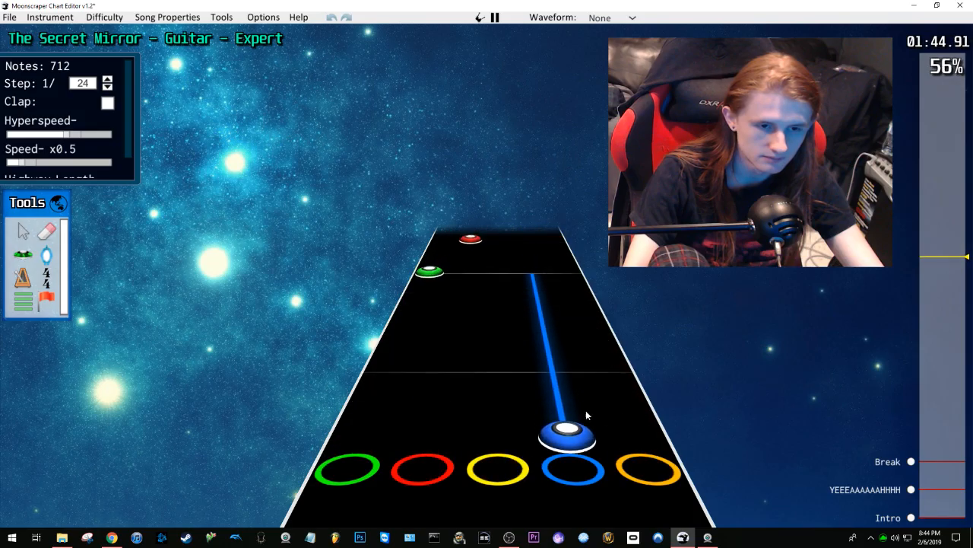
pyautogui.press('space')
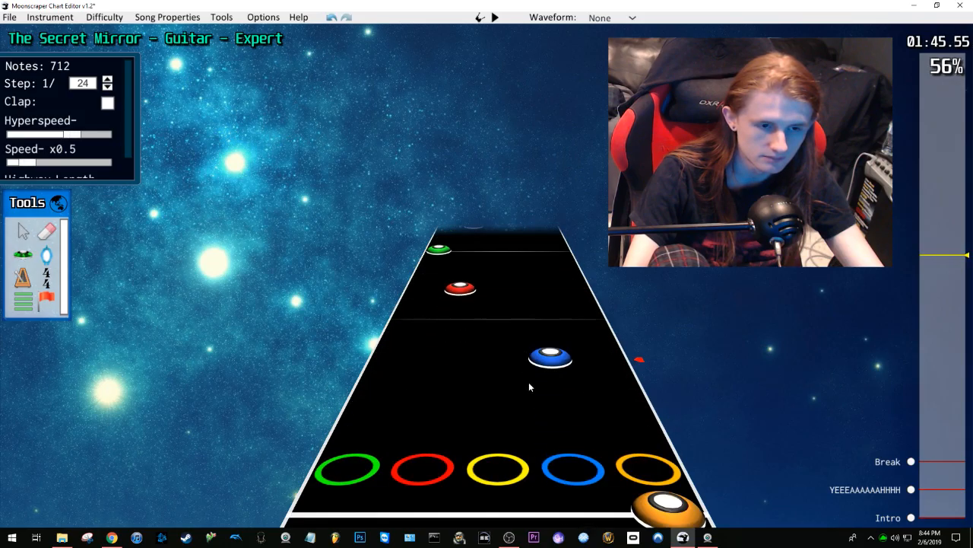
pyautogui.press('space')
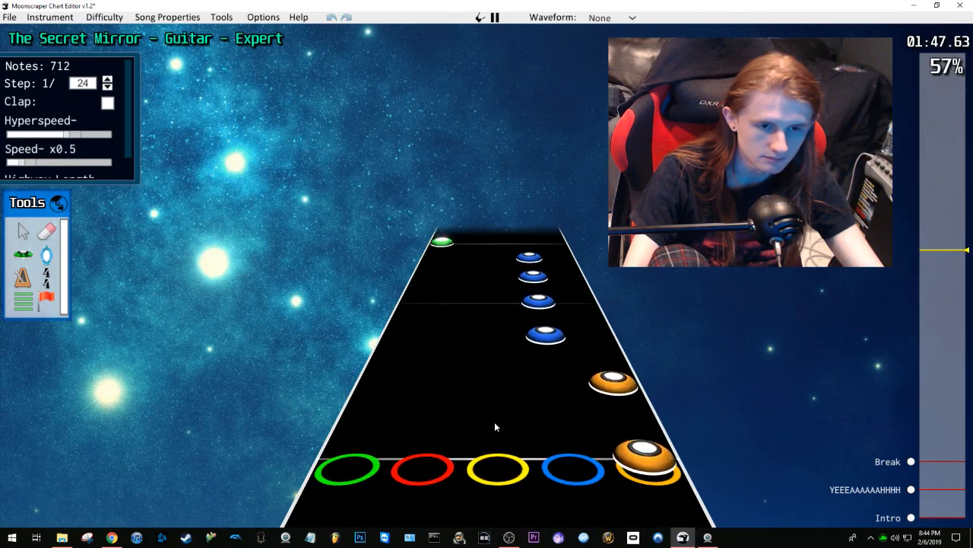
# Step: Mark the green note at position 58752 as forced
pyautogui.press('space')
pyautogui.scroll(-1, 449, 399)
pyautogui.click(353, 455)
pyautogui.press('f')
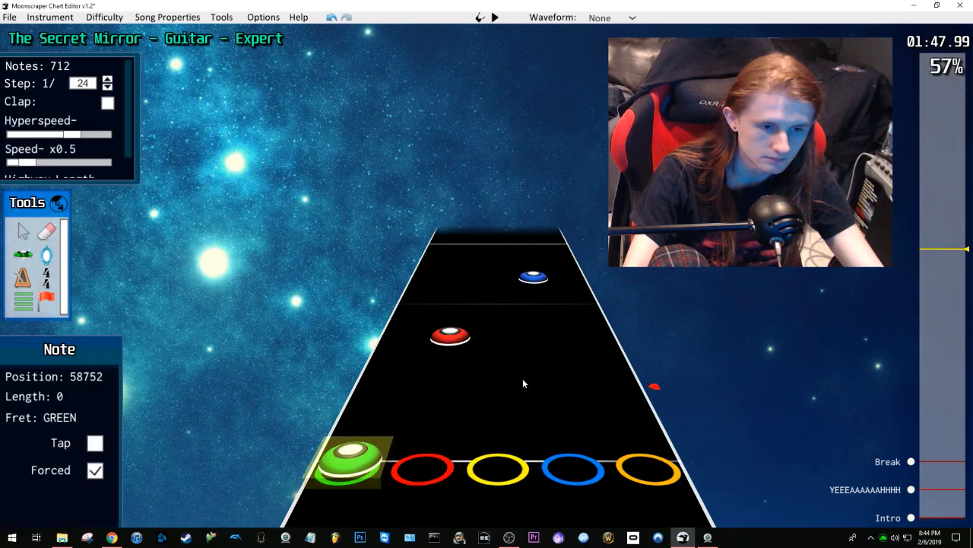
# Step: Play on to 1:48.12, paste the copied note pattern there, and listen to it
pyautogui.press('space')
pyautogui.press('space')
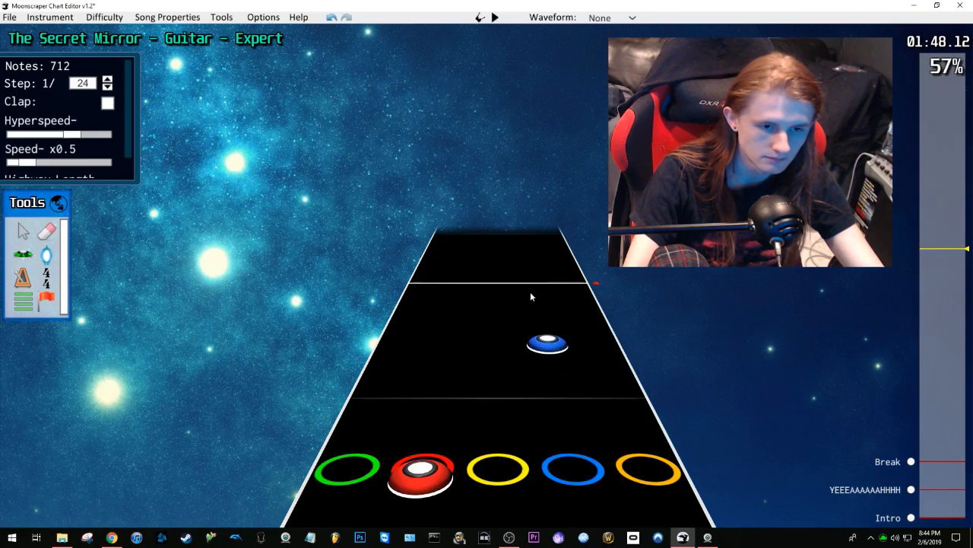
pyautogui.press('space')
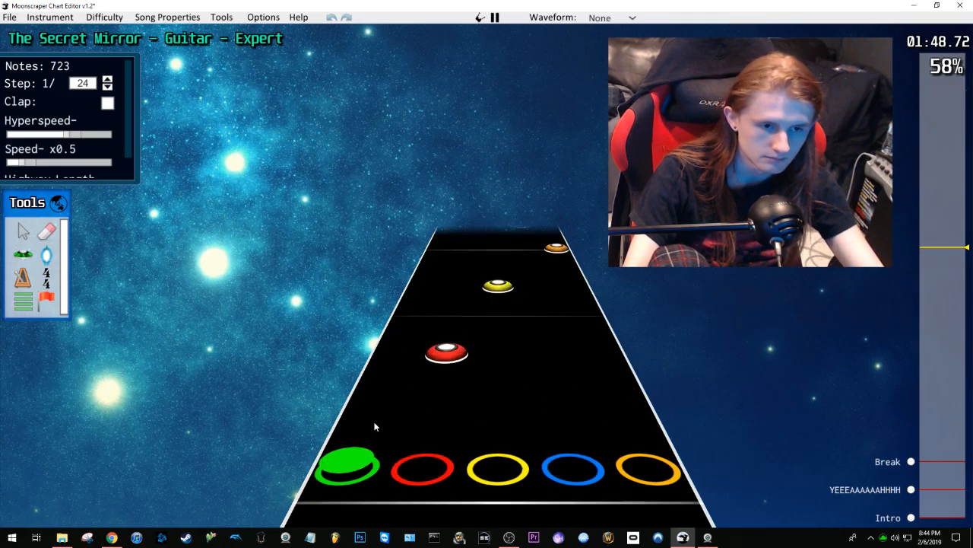
pyautogui.press('space')
# Step: In the newly pasted pattern, replace the first yellow note with an orange one, put a sustained blue note on the following beat line, and play it
pyautogui.moveTo(579, 354); pyautogui.dragTo(537, 311)
pyautogui.click(454, 327)
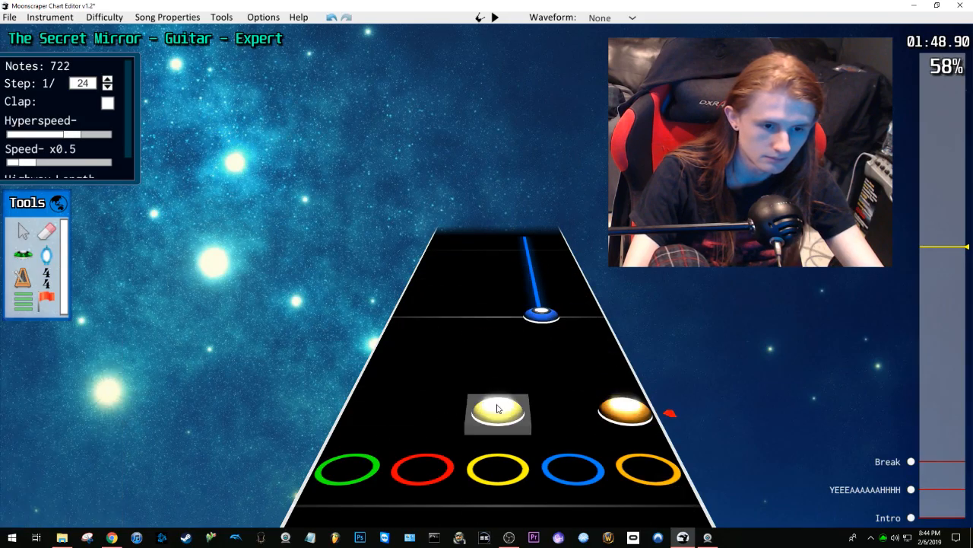
pyautogui.moveTo(500, 407); pyautogui.dragTo(499, 236)
pyautogui.click(467, 309)
pyautogui.press('space')
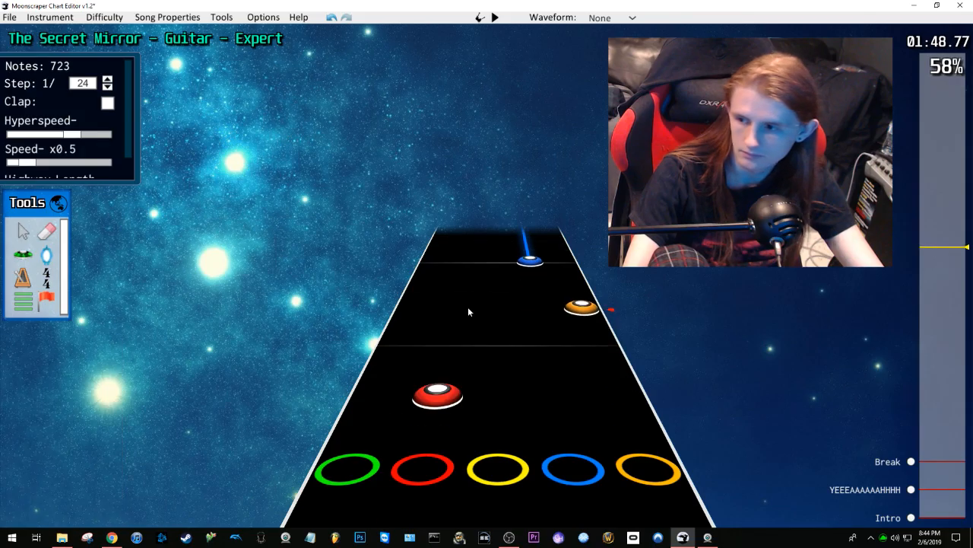
pyautogui.press('space')
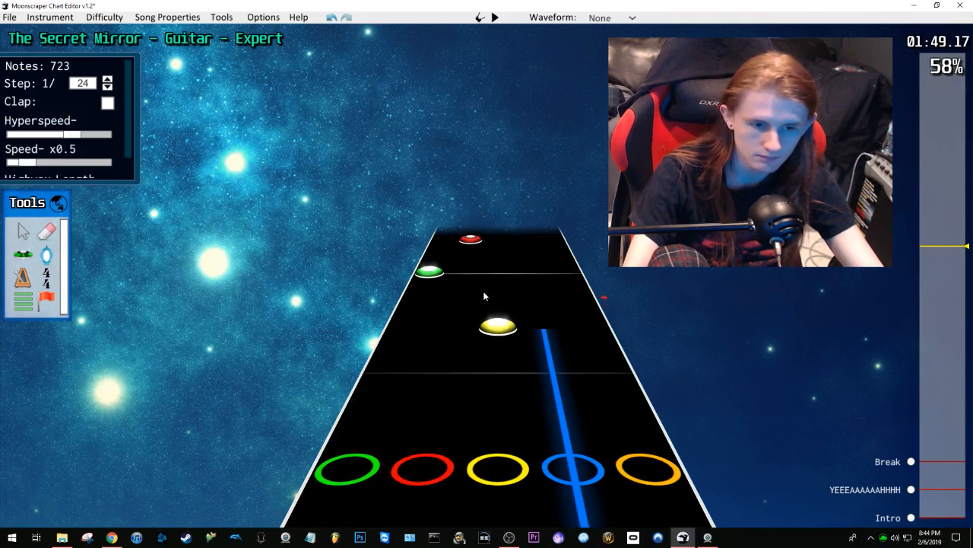
# Step: Split the sustained blue note with another blue note at position 59392 and play the passage
pyautogui.click(497, 314)
pyautogui.click(504, 284)
pyautogui.scroll(-2, 565, 309)
pyautogui.moveTo(551, 292); pyautogui.dragTo(556, 349)
pyautogui.press('y')
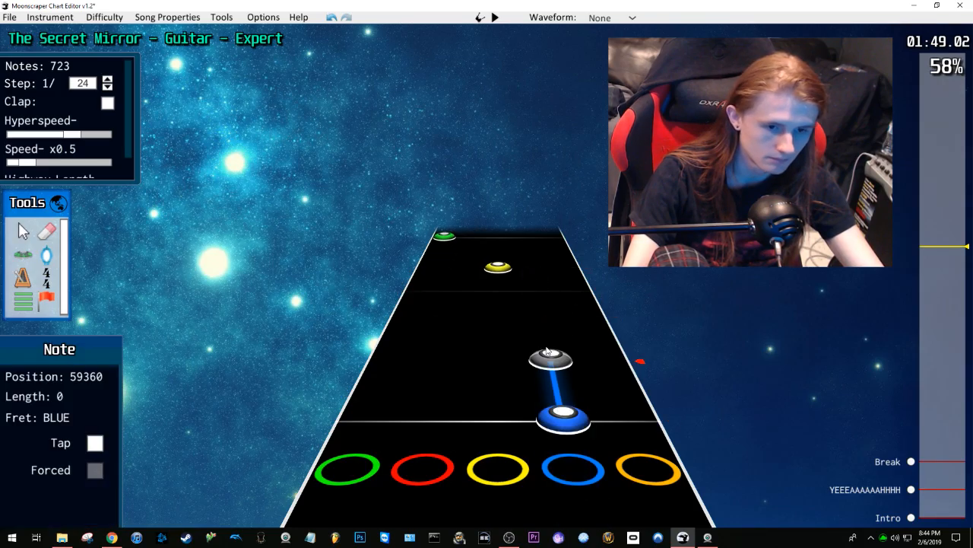
pyautogui.click(545, 334)
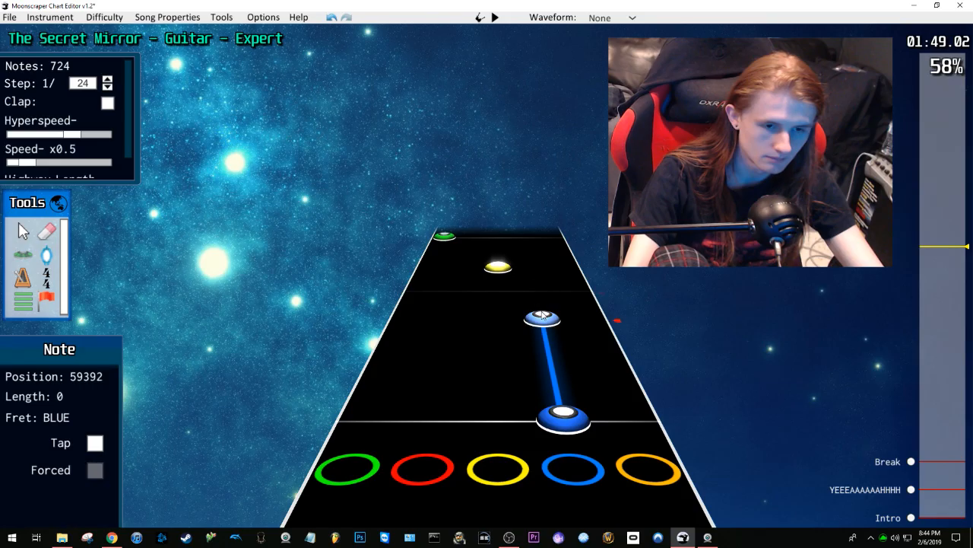
pyautogui.scroll(-1, 544, 283)
pyautogui.press('space')
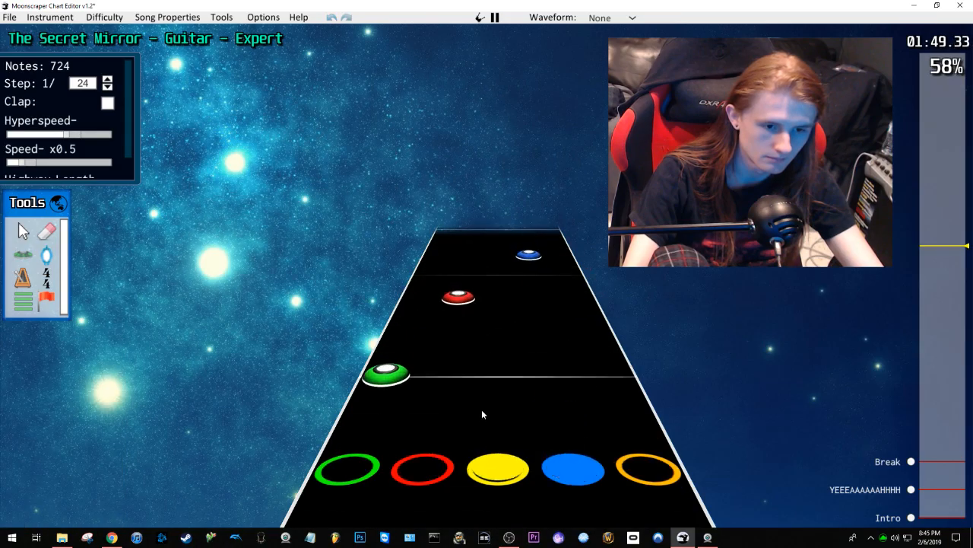
# Step: Add a second yellow note right after the existing one, then replay the edited passage from about 1:48.9
pyautogui.press('space')
pyautogui.scroll(-1, 489, 380)
pyautogui.scroll(-1, 489, 380)
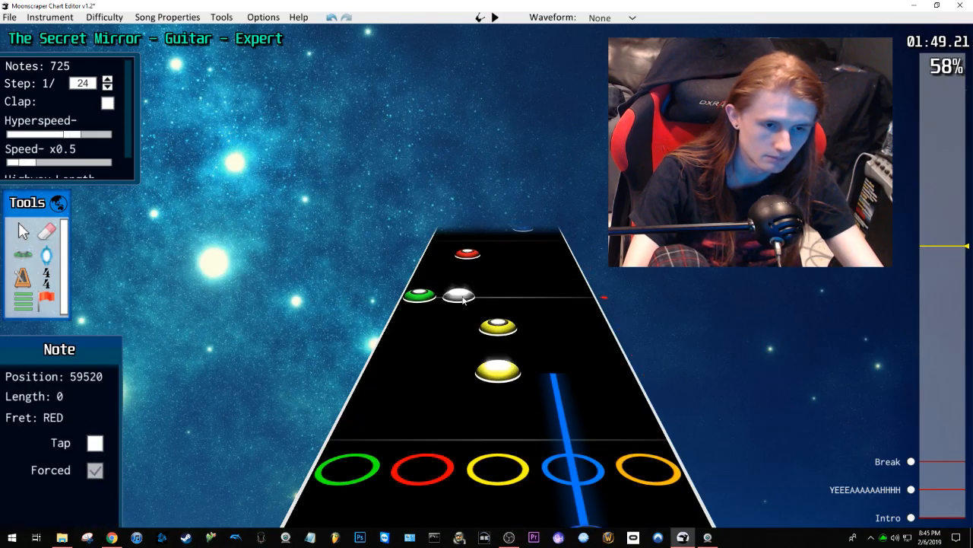
pyautogui.press('space')
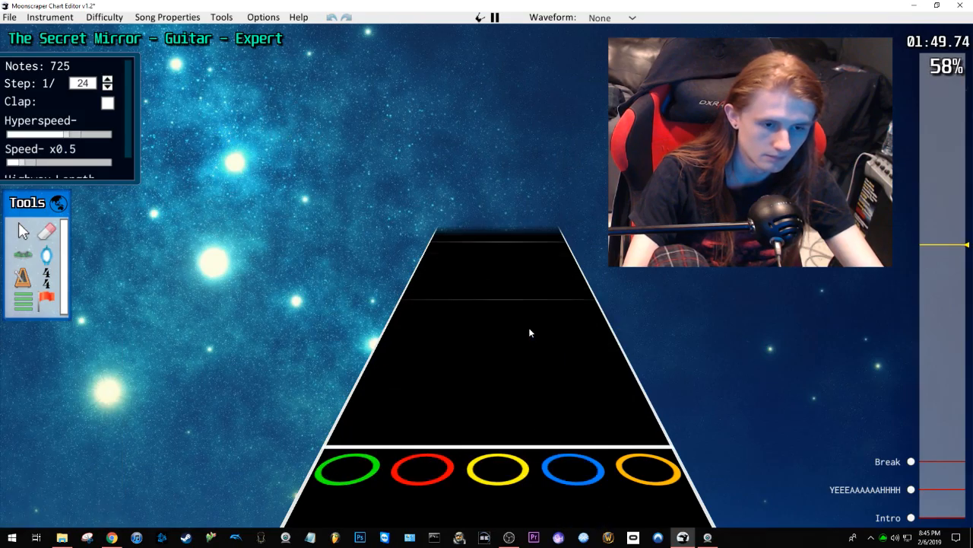
pyautogui.press('space')
pyautogui.scroll(-14, 530, 332)
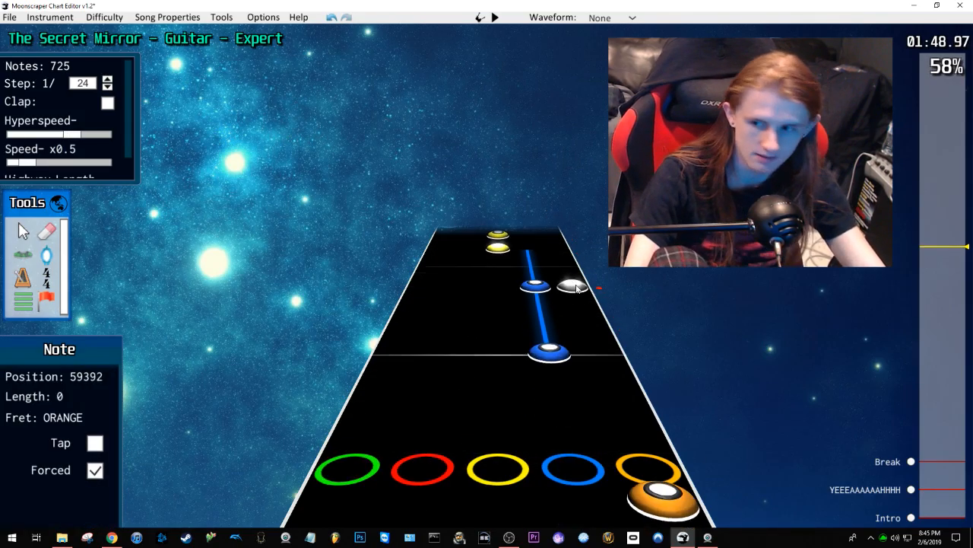
pyautogui.scroll(-5, 551, 286)
pyautogui.press('space')
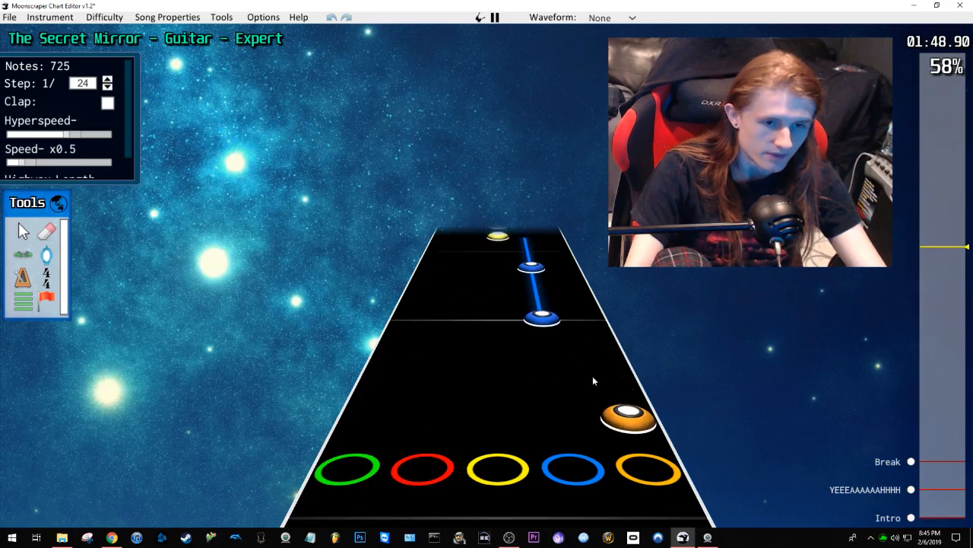
pyautogui.press('space')
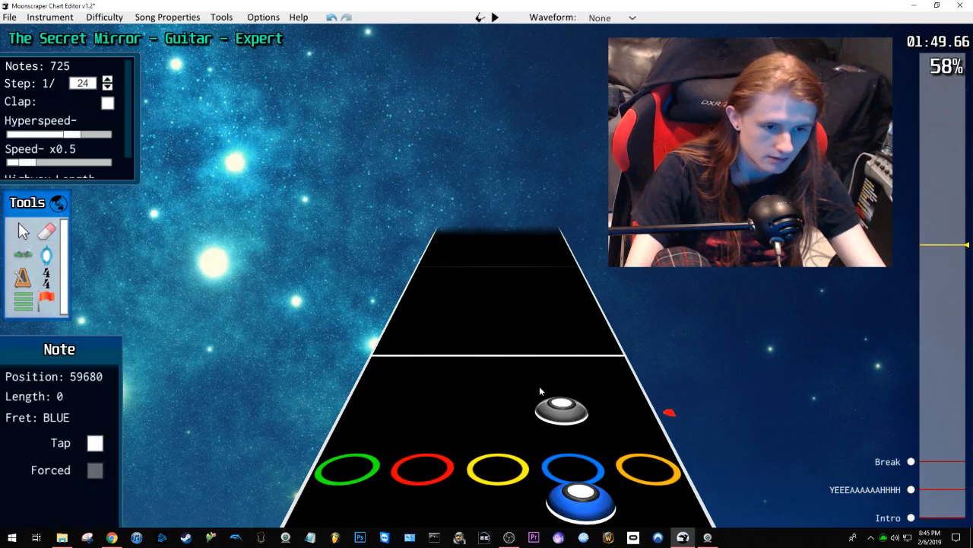
# Step: Delete the green, red and blue notes that follow the two yellow notes
pyautogui.scroll(-3, 537, 380)
pyautogui.scroll(-3, 536, 370)
pyautogui.click(439, 321)
pyautogui.scroll(2, 440, 292)
pyautogui.click(491, 285)
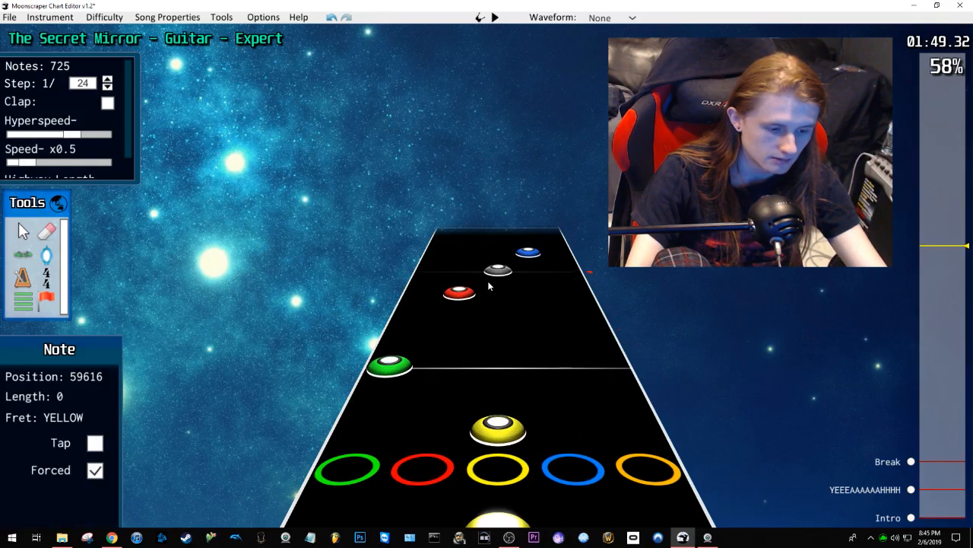
pyautogui.press('j')
pyautogui.moveTo(559, 240); pyautogui.dragTo(389, 371)
pyautogui.press('Delete')
# Step: Mark the yellow note at position 59456 as forced
pyautogui.scroll(-2, 524, 356)
pyautogui.click(522, 354)
pyautogui.press('f')
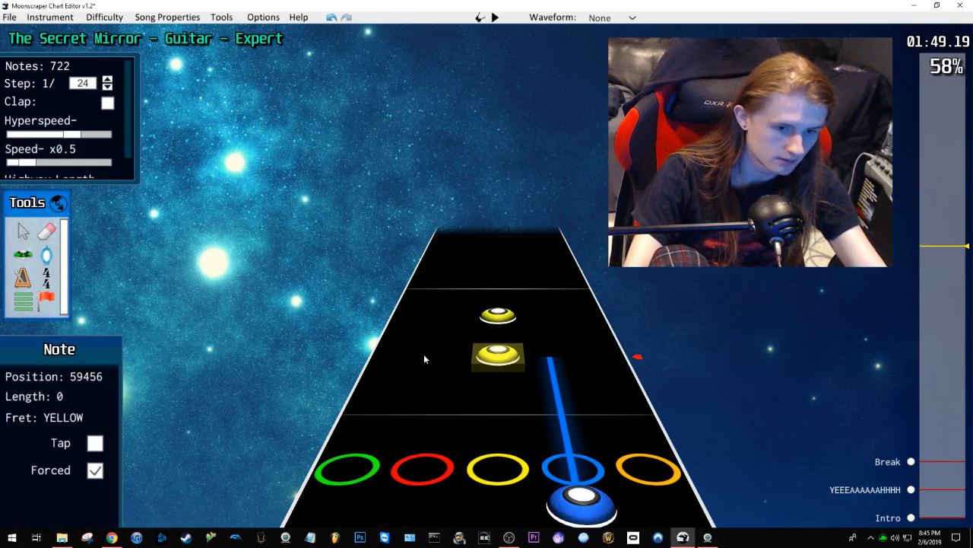
# Step: Add two green notes followed by two red notes after the yellow pair, and play them
pyautogui.click(427, 353)
pyautogui.scroll(-4, 431, 351)
pyautogui.press('space')
pyautogui.press('space')
pyautogui.click(423, 298)
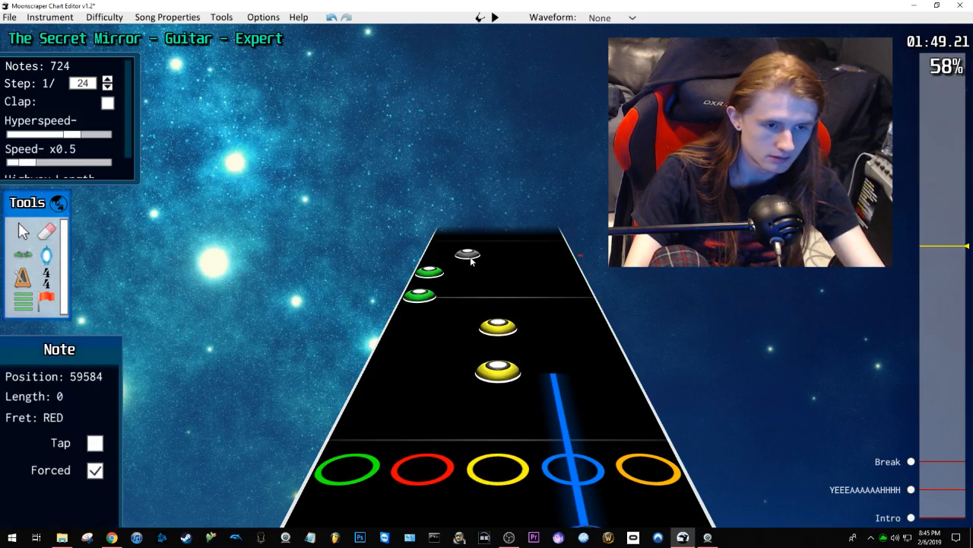
pyautogui.scroll(-2, 611, 379)
pyautogui.press('space')
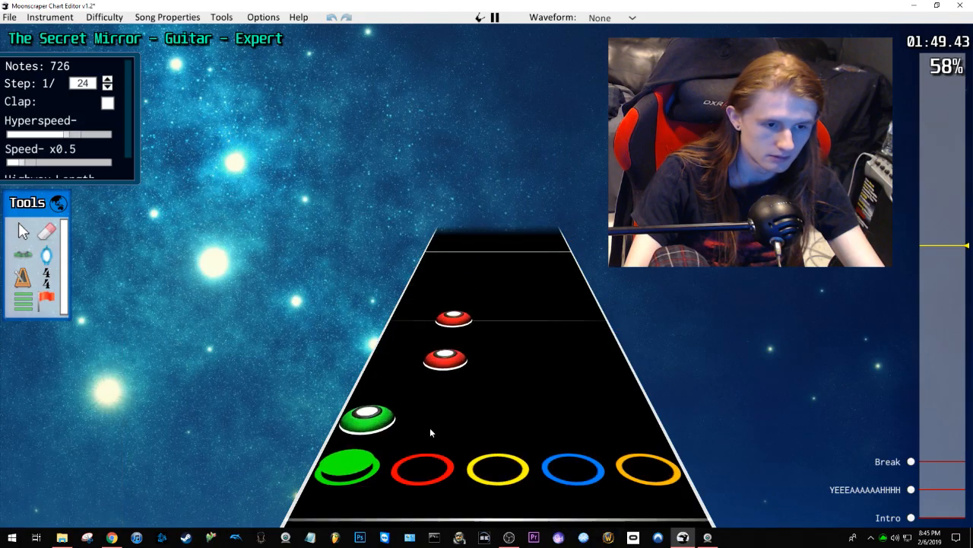
# Step: Add two yellow notes after the red pair and paste the copied riff pattern at the next measure line
pyautogui.press('space')
pyautogui.scroll(-2, 464, 418)
pyautogui.click(518, 336)
pyautogui.scroll(-1, 563, 289)
pyautogui.scroll(-1, 556, 304)
pyautogui.scroll(-1, 557, 301)
# Step: Mark the yellow note at position 59648 as forced and play the passage from 1:49.05
pyautogui.press('j')
pyautogui.click(503, 289)
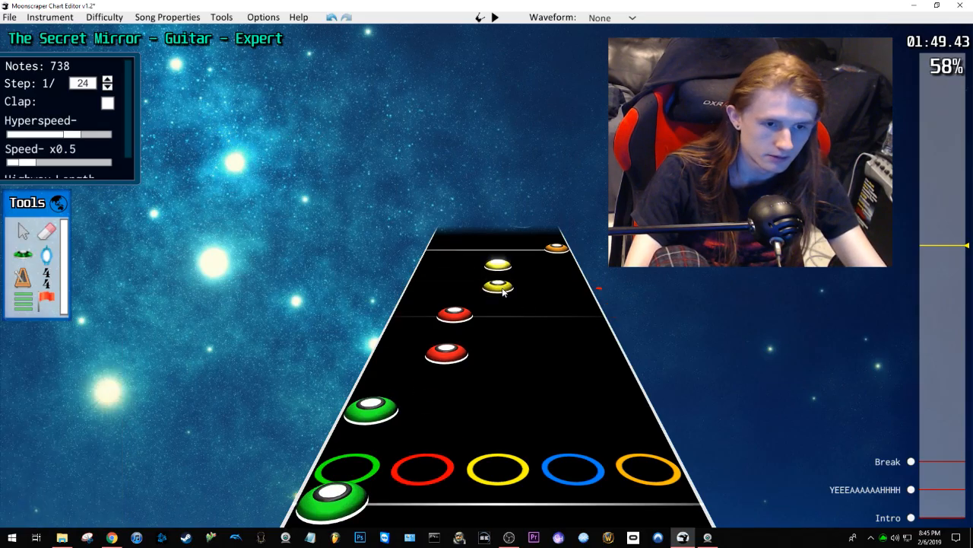
pyautogui.scroll(-8, 569, 339)
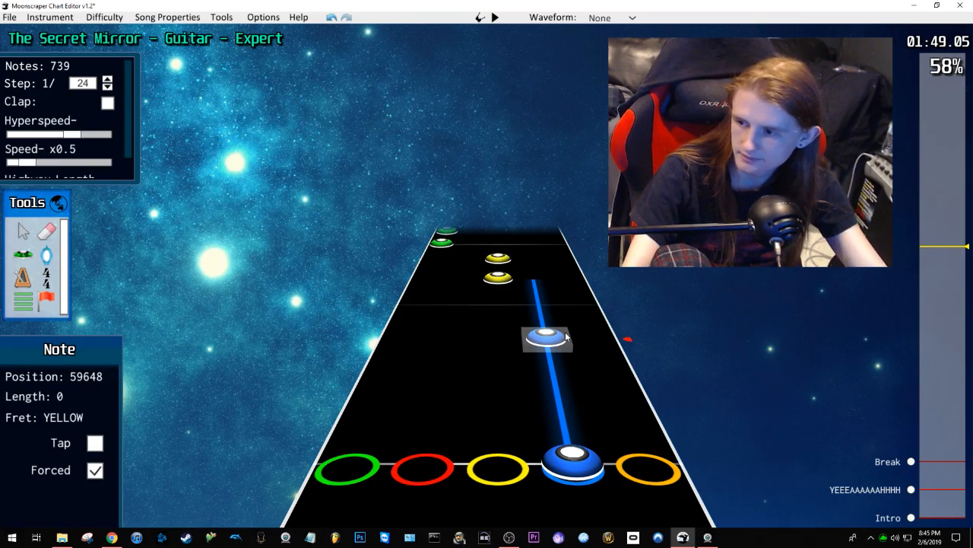
pyautogui.press('space')
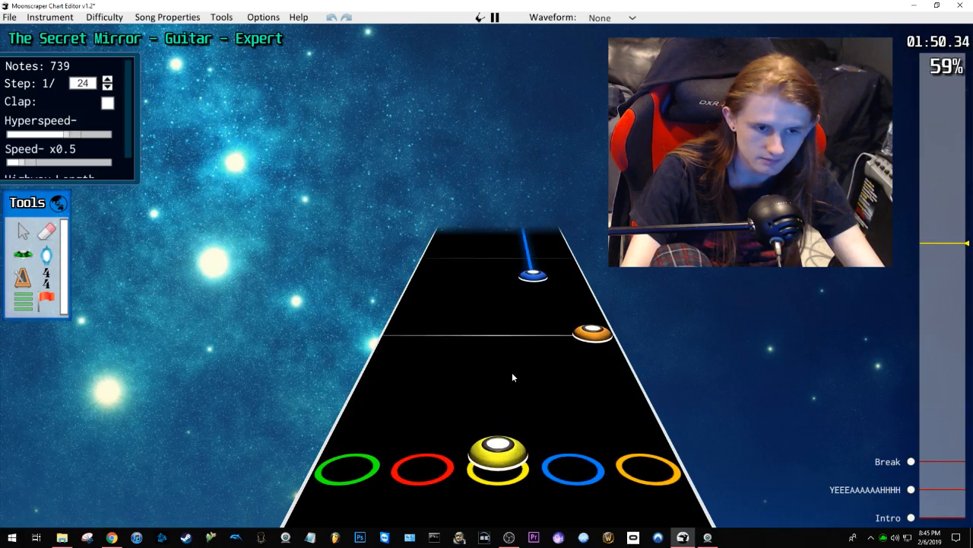
# Step: Split the sustained blue note near 1:50.6 in the newly pasted pattern with another blue note, and play it
pyautogui.press('space')
pyautogui.scroll(-3, 608, 365)
pyautogui.rightClick(557, 369)
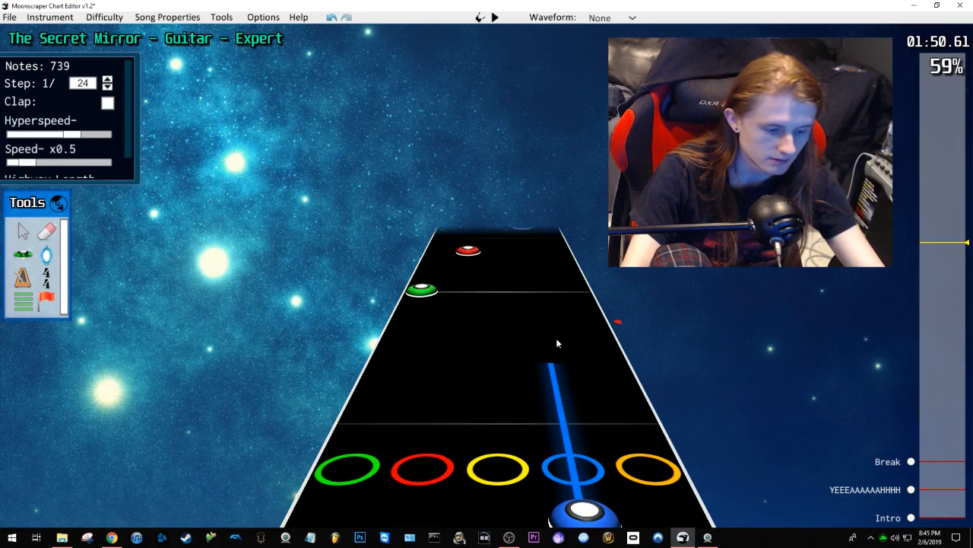
pyautogui.click(555, 339)
pyautogui.press('space')
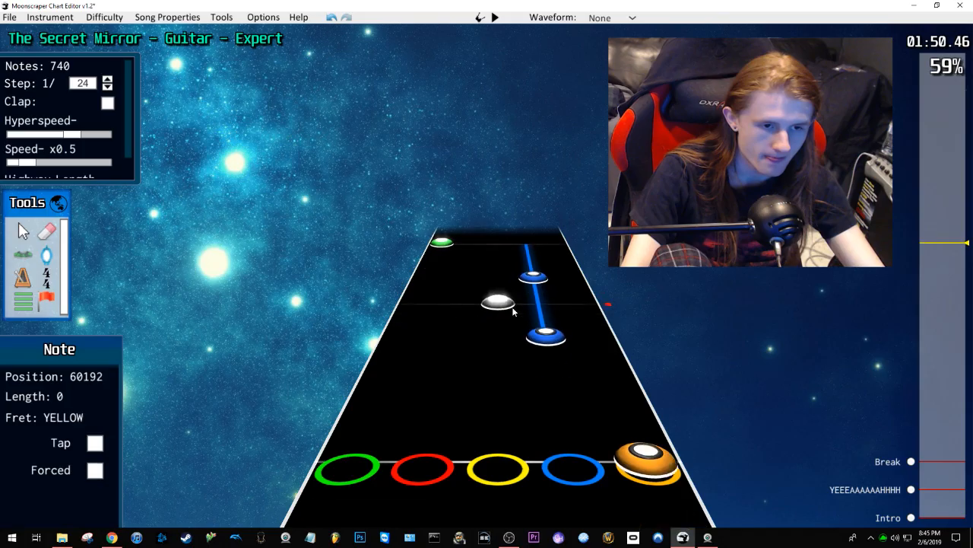
pyautogui.press('space')
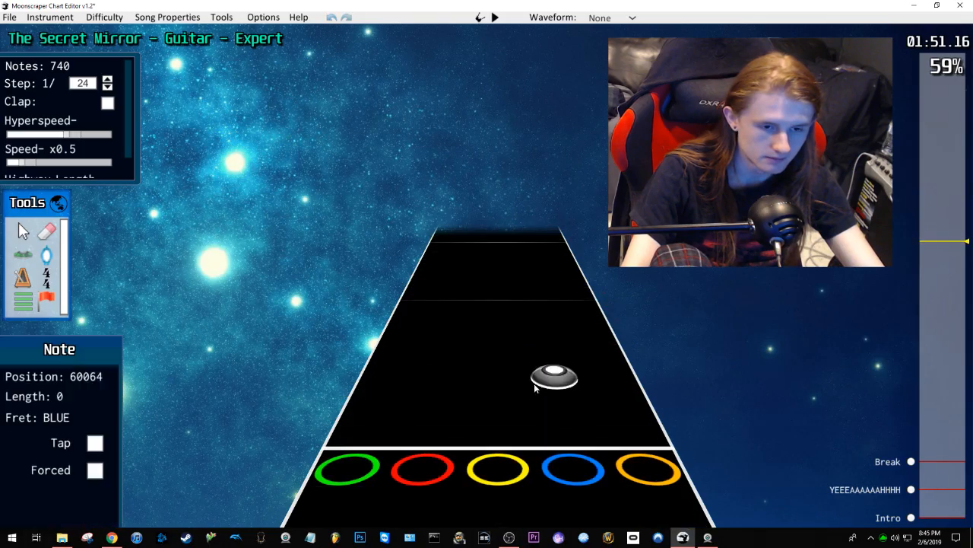
# Step: In the newly pasted pattern, move the green note to yellow, the red note at position 60352 to blue, and the following blue note to red
pyautogui.scroll(2, 509, 341)
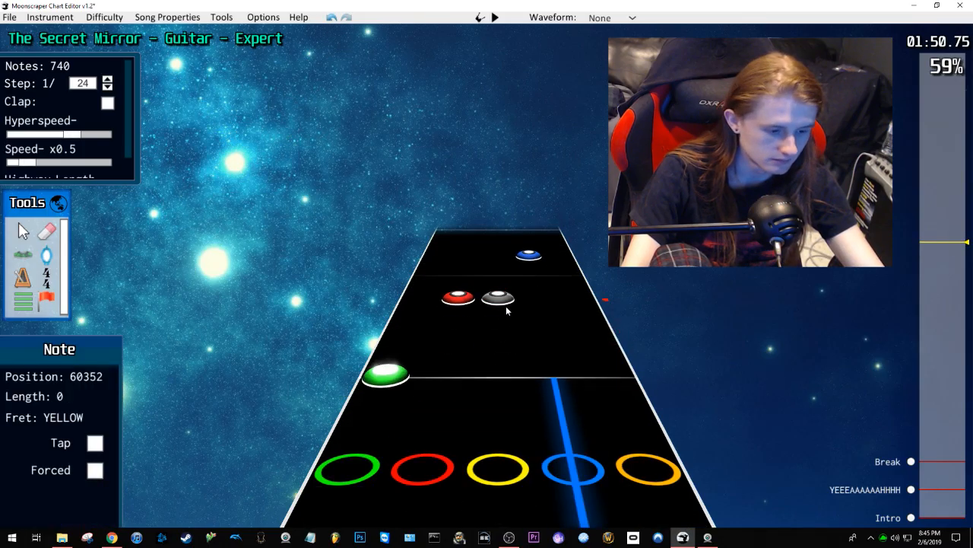
pyautogui.press('j')
pyautogui.click(472, 301)
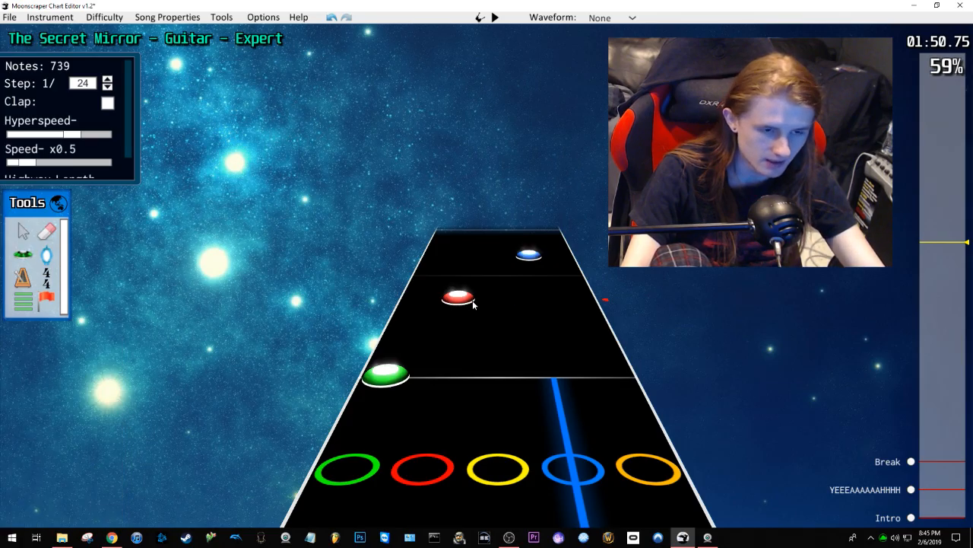
pyautogui.moveTo(472, 301); pyautogui.dragTo(513, 301)
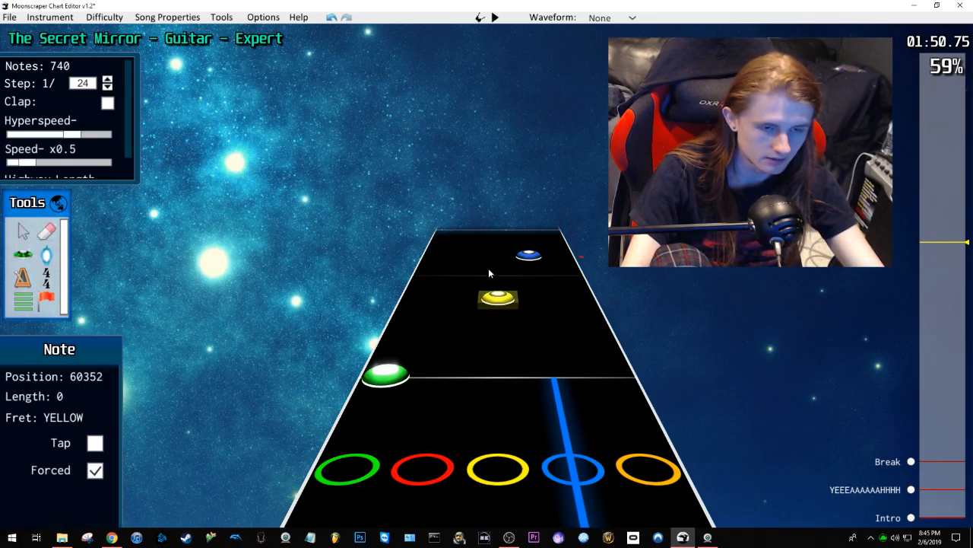
pyautogui.click(451, 329)
pyautogui.moveTo(411, 379); pyautogui.dragTo(498, 376)
pyautogui.moveTo(498, 297); pyautogui.dragTo(537, 298)
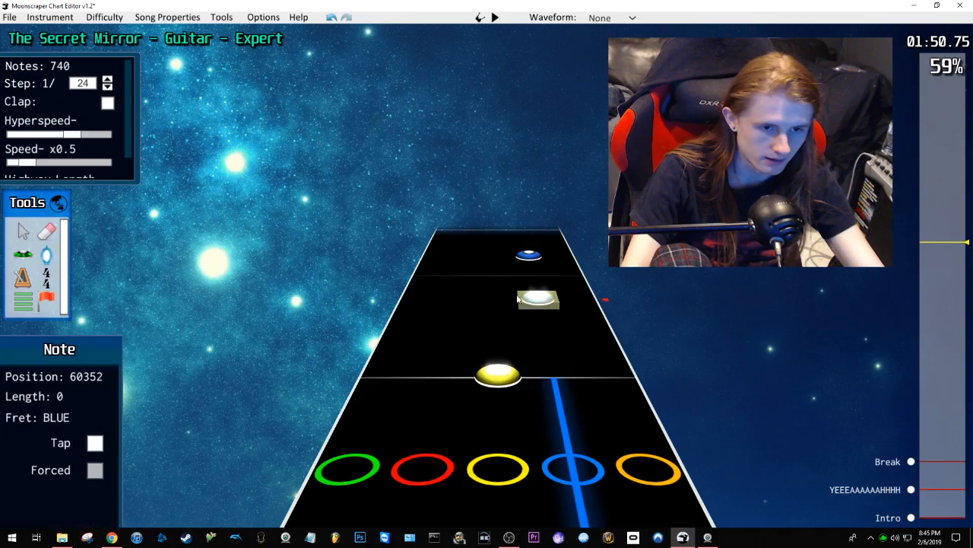
pyautogui.click(534, 274)
pyautogui.moveTo(529, 257); pyautogui.dragTo(442, 260)
# Step: Play the moved notes and mark the yellow, blue and red ones as forced
pyautogui.scroll(-4, 497, 354)
pyautogui.press('space')
pyautogui.press('space')
pyautogui.click(538, 313)
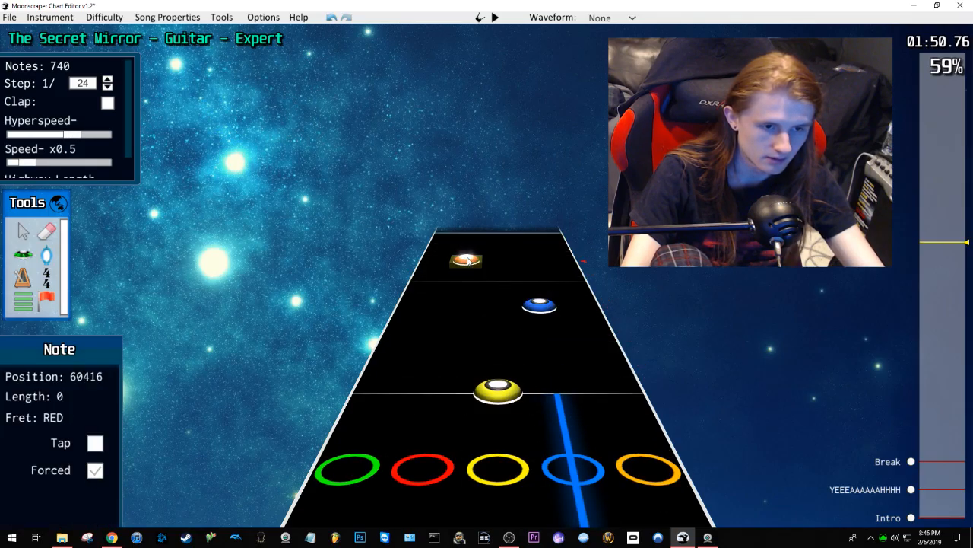
# Step: Play on past 1:51 and paste the copied riff pattern at the next measure line
pyautogui.press('space')
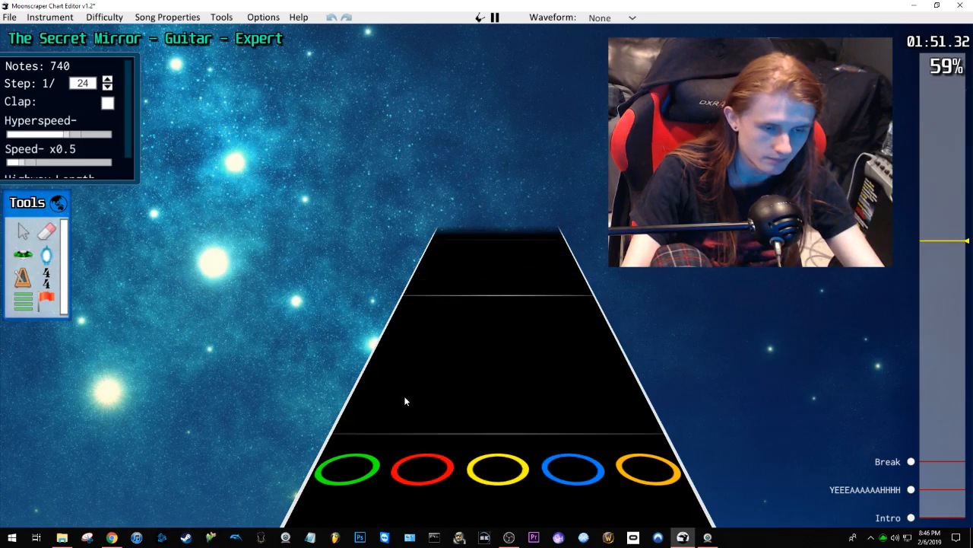
pyautogui.scroll(-3, 583, 315)
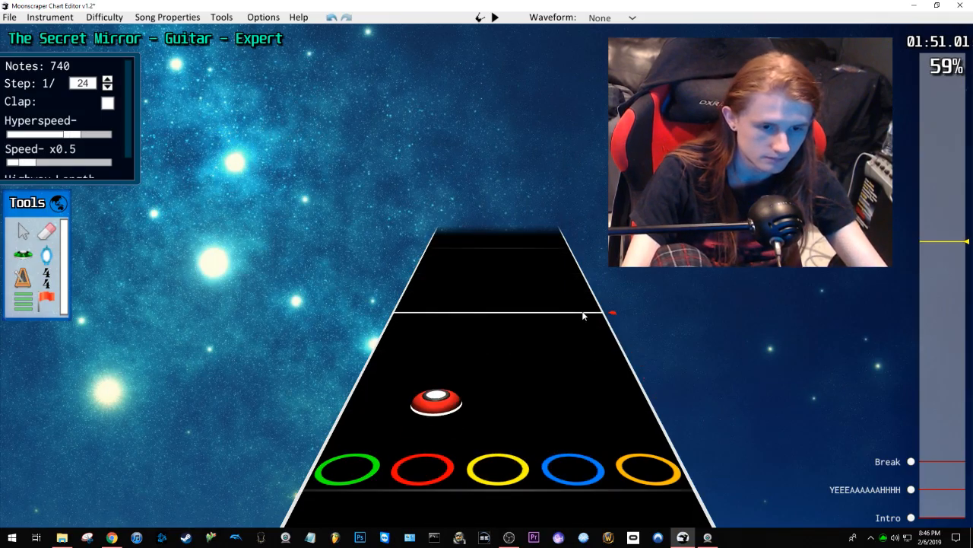
pyautogui.scroll(-5, 517, 321)
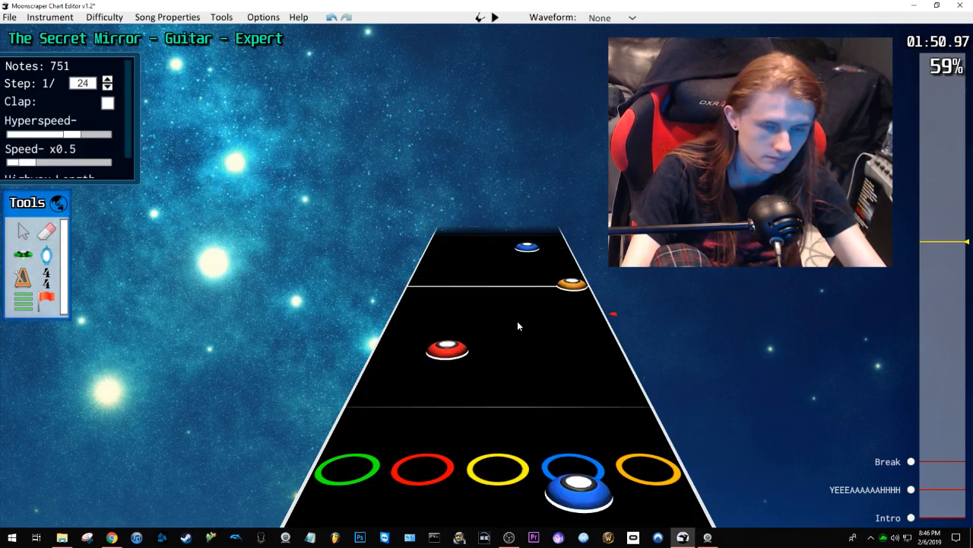
# Step: Go back to about 1:41 and play the earlier occurrence of the riff
pyautogui.click(941, 276)
pyautogui.moveTo(941, 278); pyautogui.dragTo(945, 269)
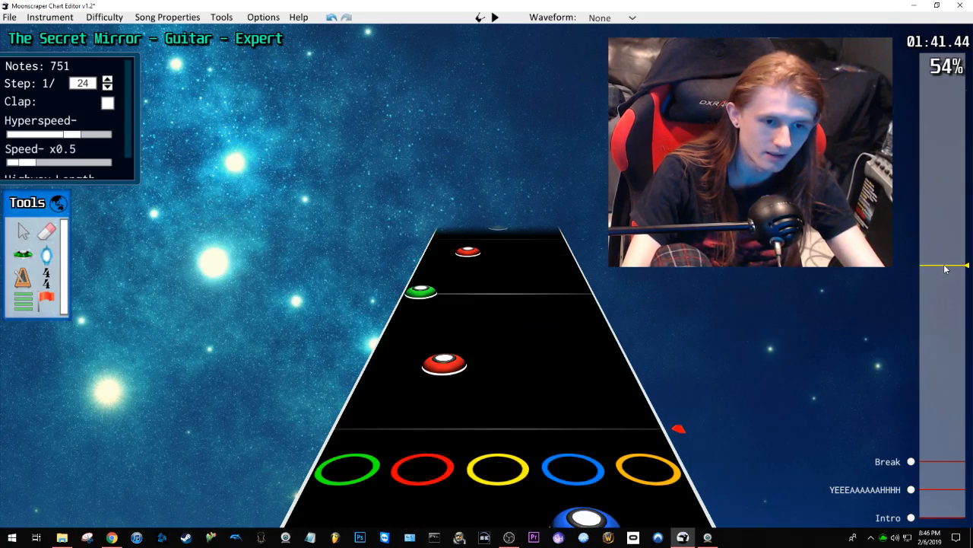
pyautogui.scroll(-4, 631, 338)
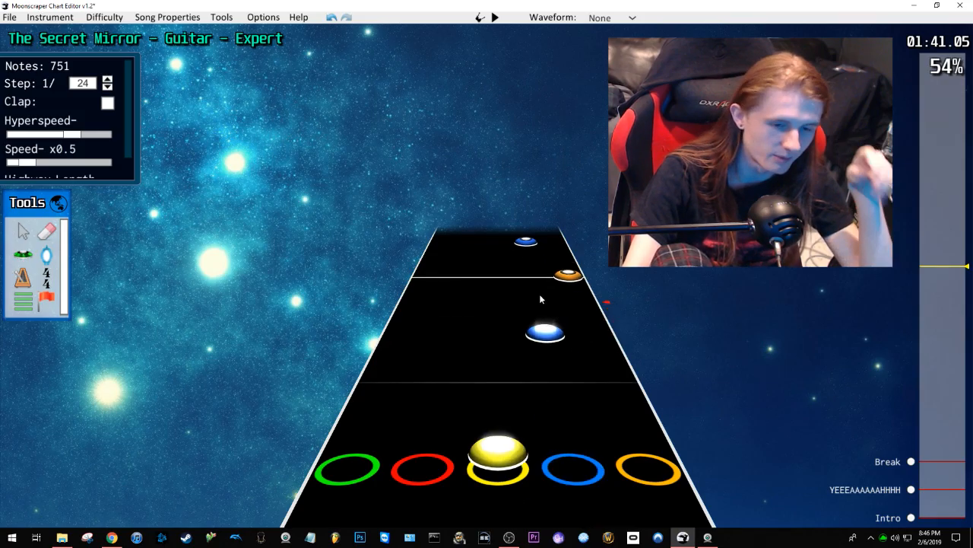
pyautogui.scroll(-2, 507, 304)
pyautogui.scroll(-8, 536, 280)
pyautogui.press('space')
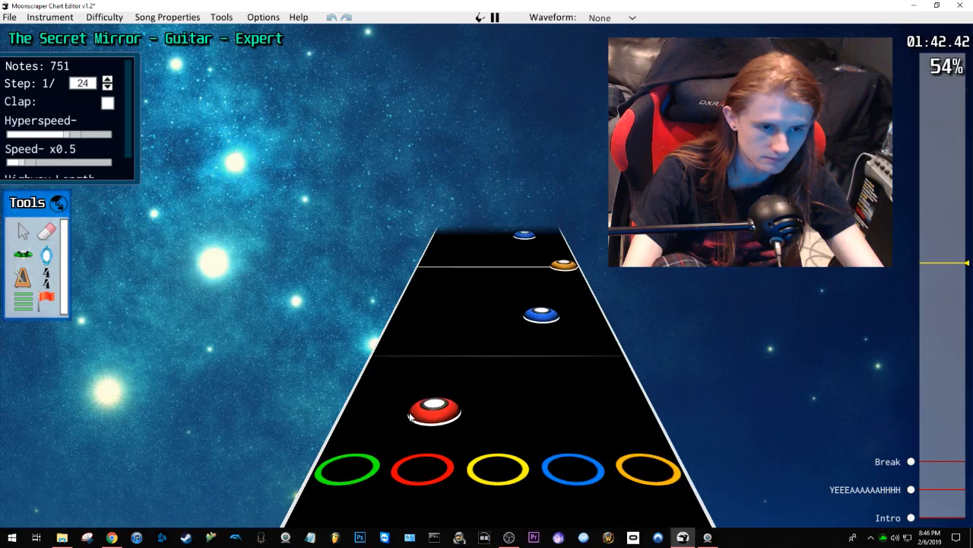
# Step: At the riff's end after 1:42.24, move the green note to yellow, the red note to blue, and the following note to red
pyautogui.press('space')
pyautogui.moveTo(406, 347); pyautogui.dragTo(505, 349)
pyautogui.moveTo(464, 282); pyautogui.dragTo(542, 282)
pyautogui.moveTo(461, 249); pyautogui.dragTo(455, 244)
pyautogui.click(505, 284)
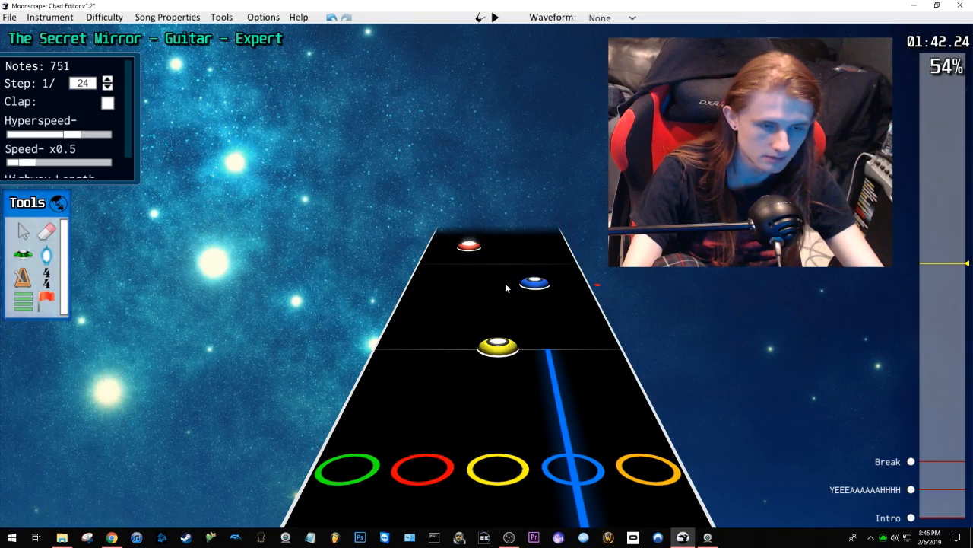
# Step: Mark the moved red note as forced and play on to about 1:44.6
pyautogui.scroll(4, 510, 380)
pyautogui.click(449, 350)
pyautogui.press('f')
pyautogui.press('space')
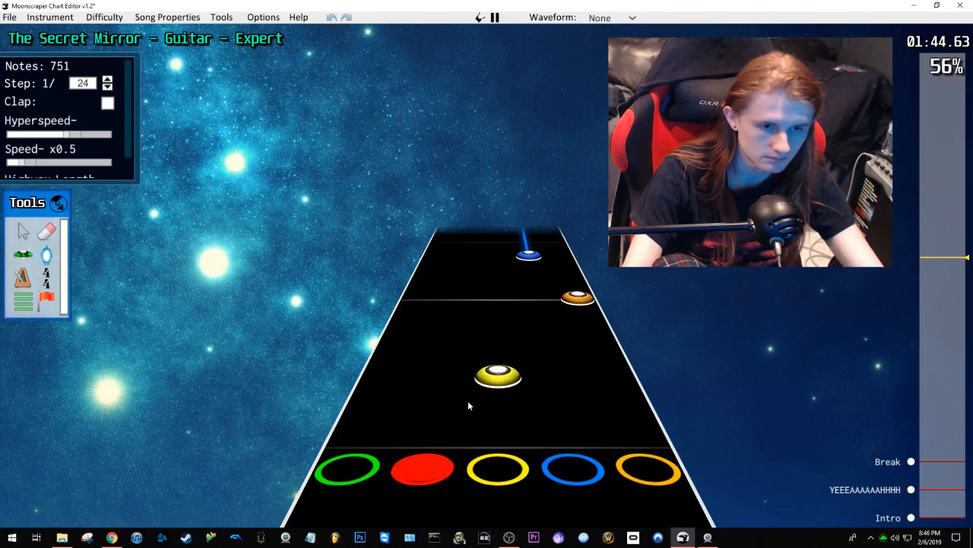
# Step: Split the sustained blue note near 1:44.9 with another blue note at position 57152, and play it
pyautogui.press('space')
pyautogui.scroll(-3, 593, 392)
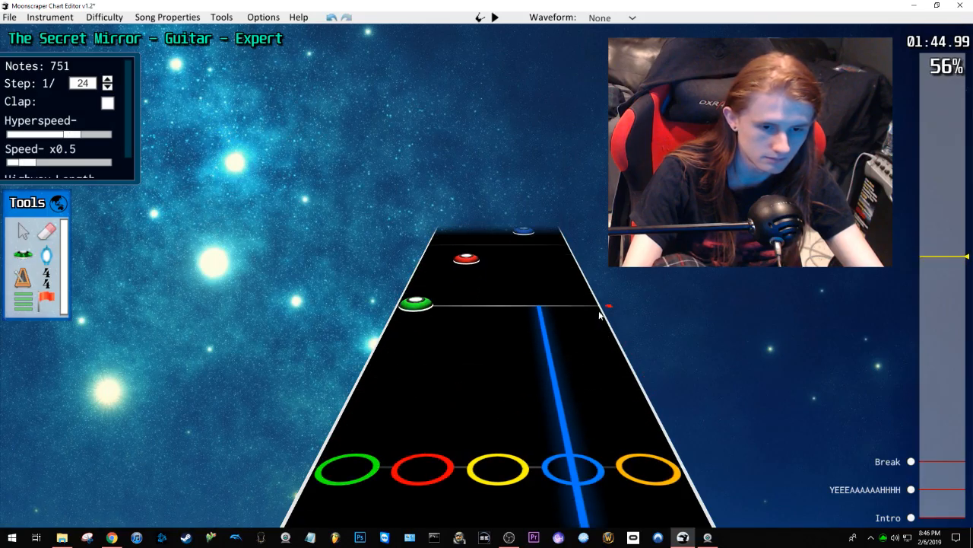
pyautogui.click(538, 297)
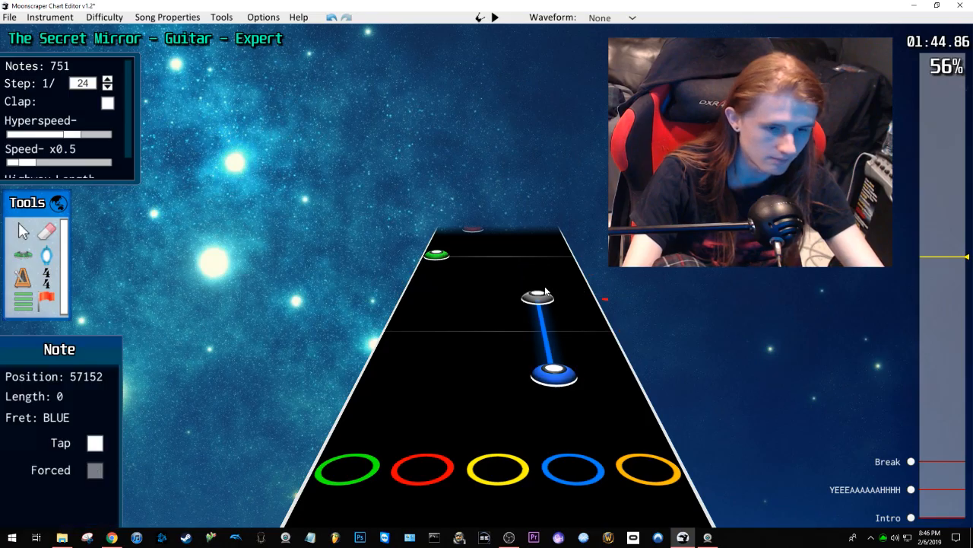
pyautogui.click(445, 255)
pyautogui.press('space')
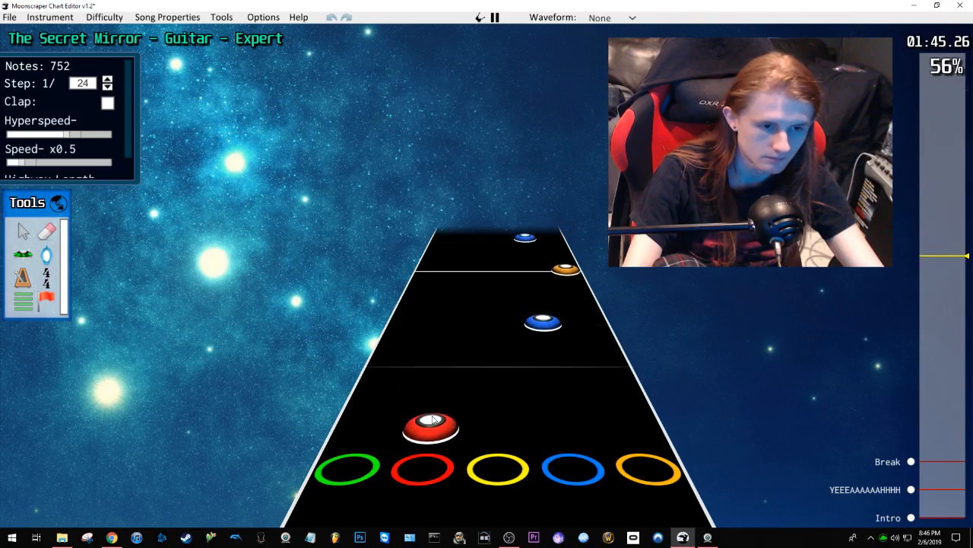
# Step: After the sustained blue note near 1:45, move the green note to yellow, the red note to blue, and the following blue note to red
pyautogui.press('space')
pyautogui.moveTo(366, 445); pyautogui.dragTo(480, 435)
pyautogui.click(487, 346)
pyautogui.moveTo(454, 329); pyautogui.dragTo(533, 329)
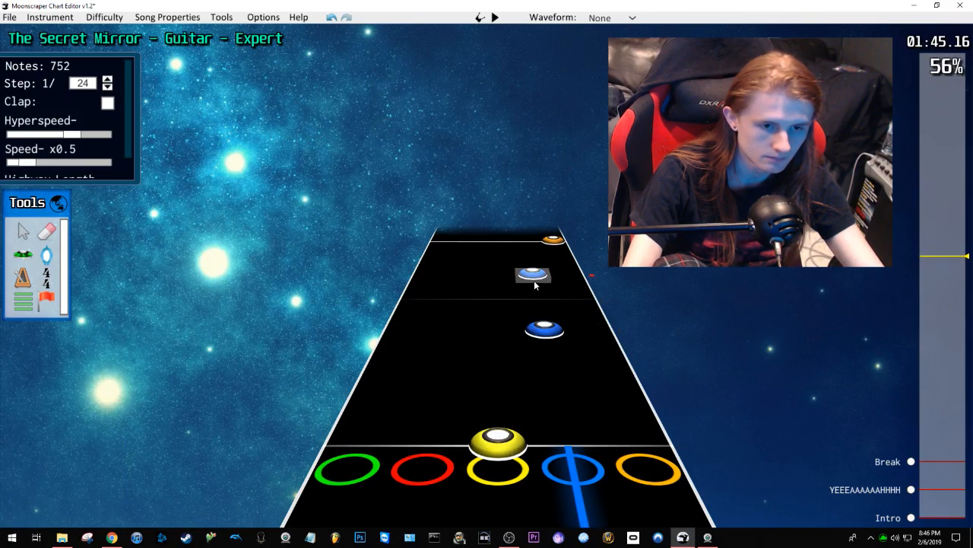
pyautogui.moveTo(460, 278); pyautogui.dragTo(460, 278)
# Step: Mark the red note that follows the yellow and blue notes as forced, and go back to about 1:44.6
pyautogui.scroll(-1, 486, 330)
pyautogui.click(468, 252)
pyautogui.press('f')
pyautogui.click(473, 302)
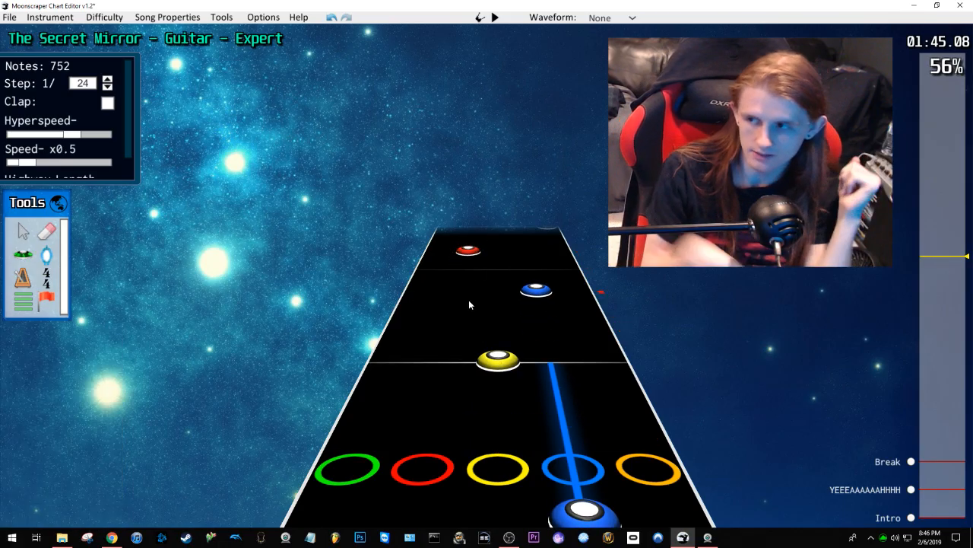
pyautogui.scroll(-1, 502, 277)
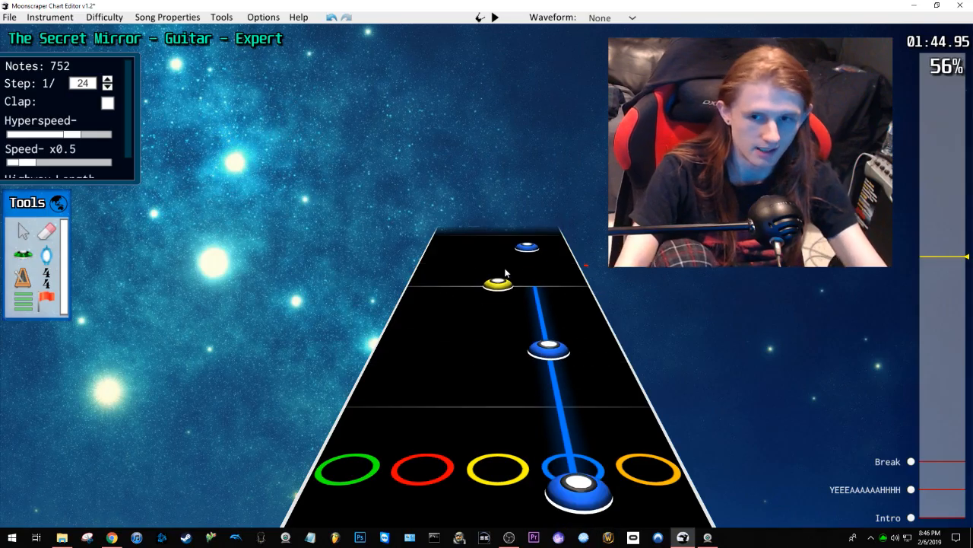
pyautogui.scroll(-2, 530, 293)
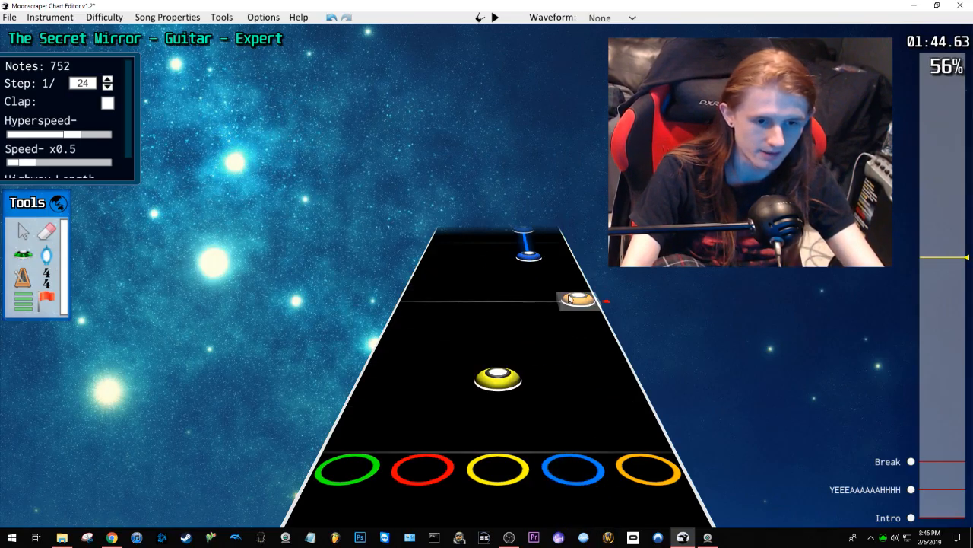
# Step: Set the playback speed to x1 and play the corrected riff through to about 1:47
pyautogui.moveTo(27, 163); pyautogui.dragTo(52, 163)
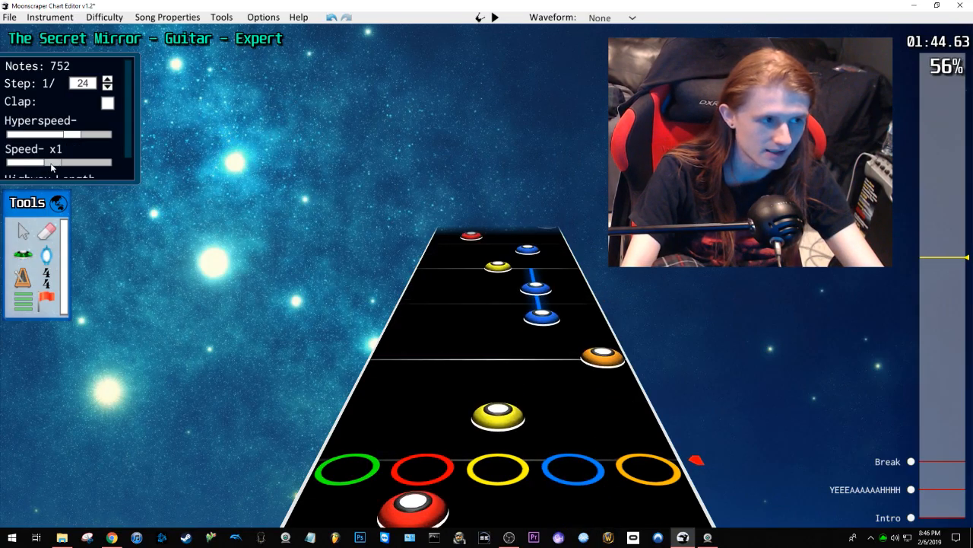
pyautogui.scroll(-2, 385, 286)
pyautogui.press('space')
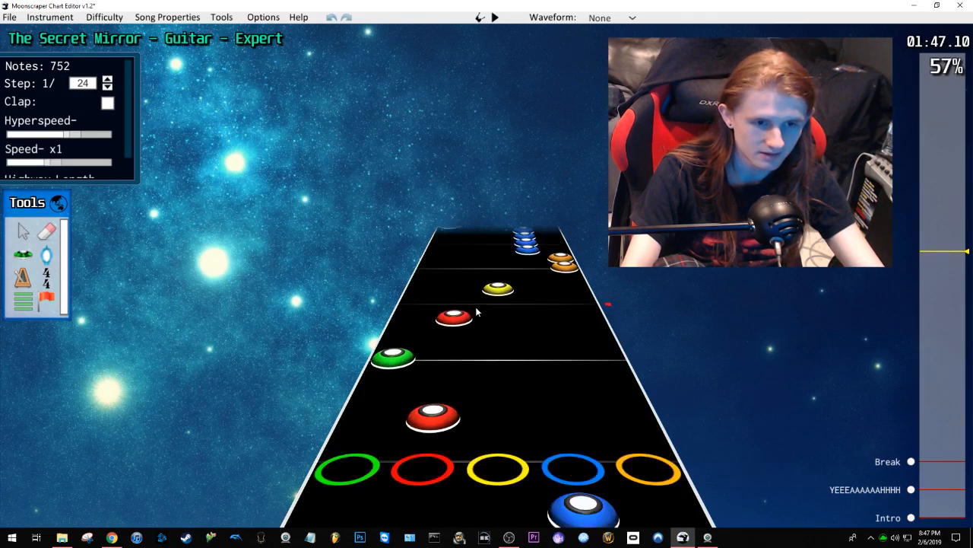
pyautogui.press('space')
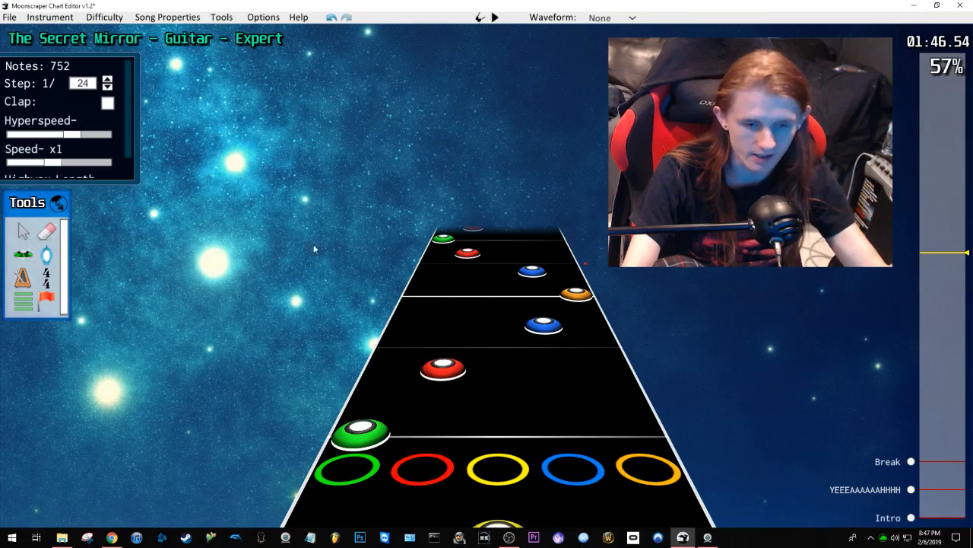
# Step: Set the playback speed to x0.5 and play the riff occurrence around 1:51.5
pyautogui.scroll(-4, 498, 243)
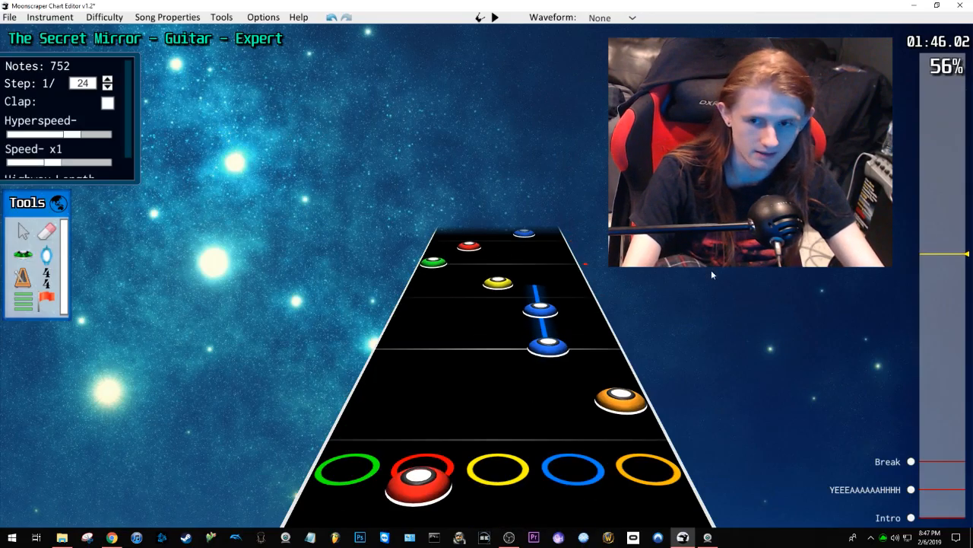
pyautogui.click(28, 163)
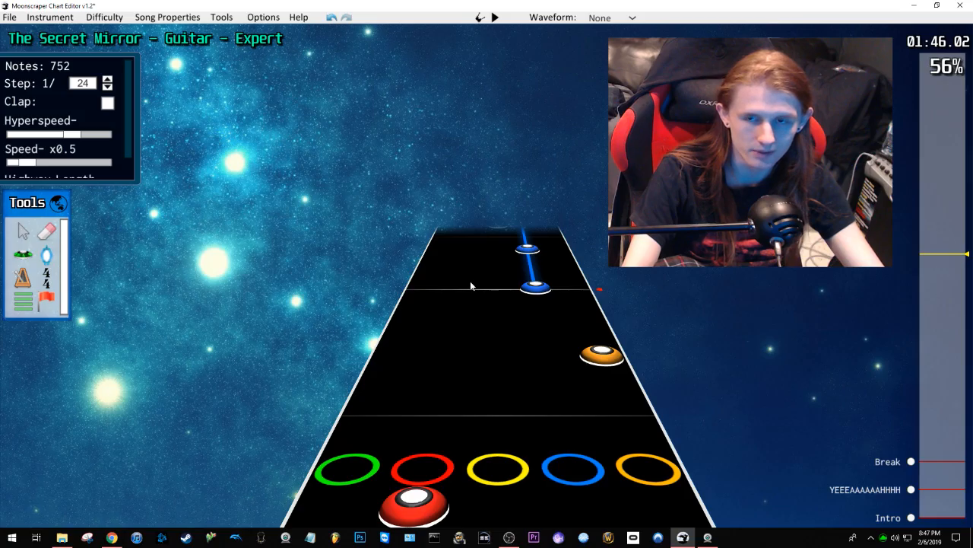
pyautogui.scroll(1, 498, 342)
pyautogui.moveTo(944, 248); pyautogui.dragTo(942, 239)
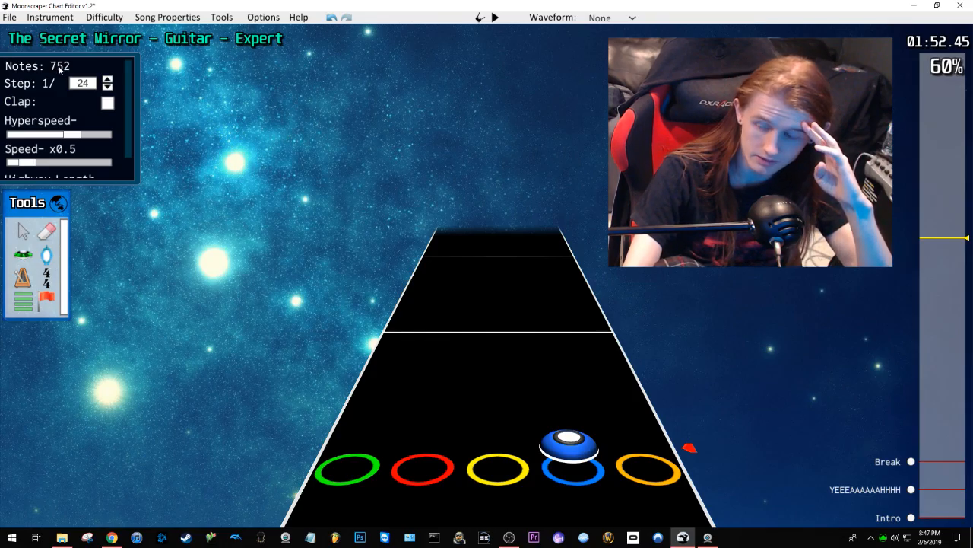
pyautogui.scroll(-1, 501, 315)
pyautogui.press('space')
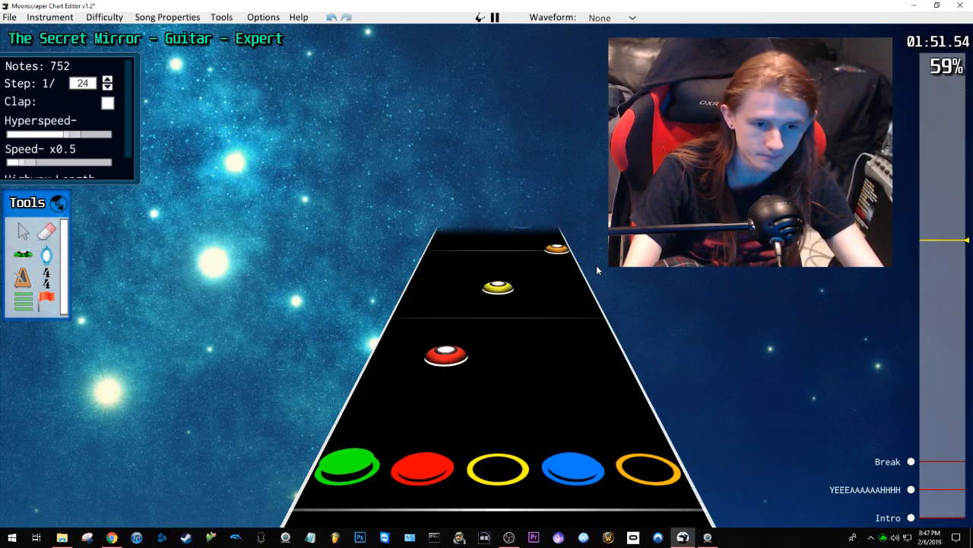
pyautogui.press('space')
# Step: Split the sustained blue note near 1:51.9 with another blue note at position 60928, and play up to about 1:52.07
pyautogui.scroll(-1, 593, 278)
pyautogui.moveTo(565, 240); pyautogui.dragTo(596, 366)
pyautogui.moveTo(504, 380); pyautogui.dragTo(502, 233)
pyautogui.click(559, 355)
pyautogui.scroll(-2, 532, 302)
pyautogui.scroll(2, 529, 278)
pyautogui.rightClick(534, 260)
pyautogui.click(532, 272)
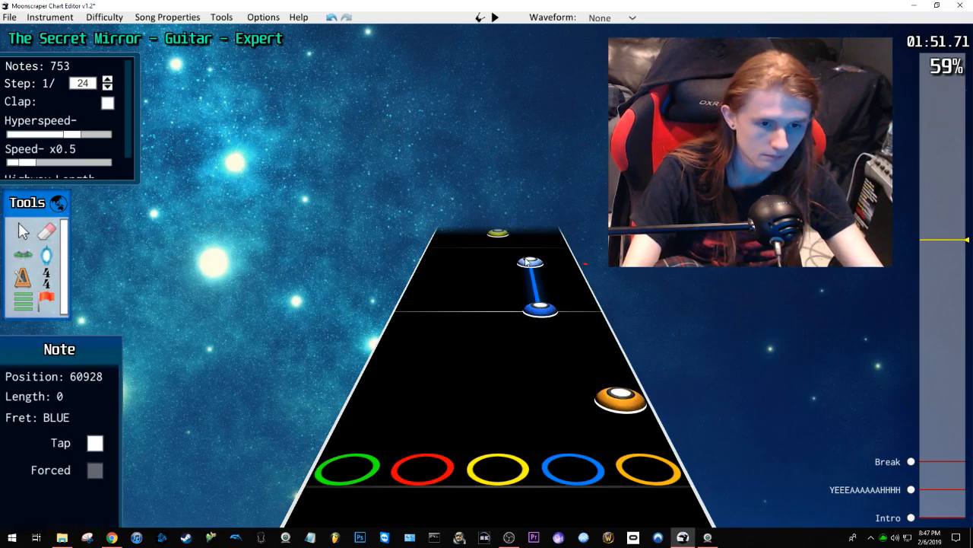
pyautogui.press('space')
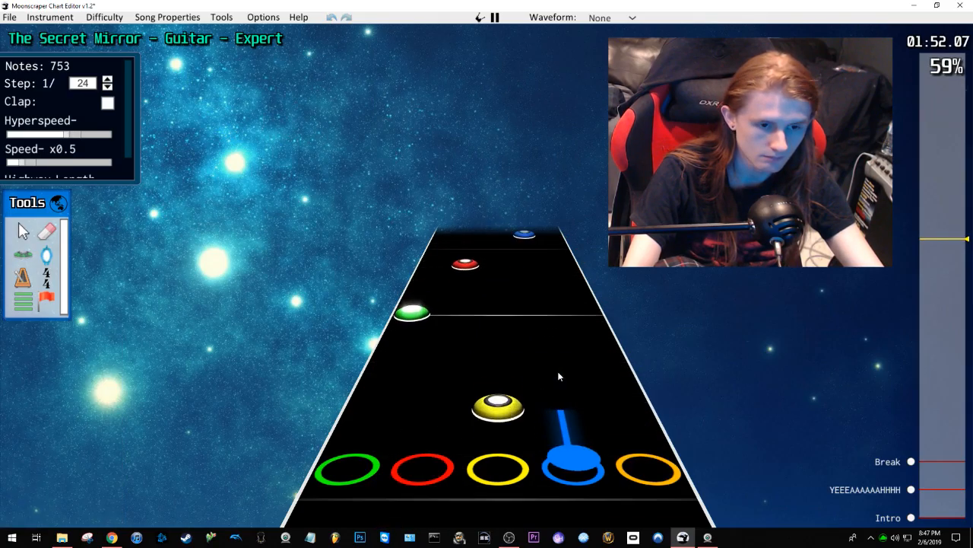
pyautogui.press('space')
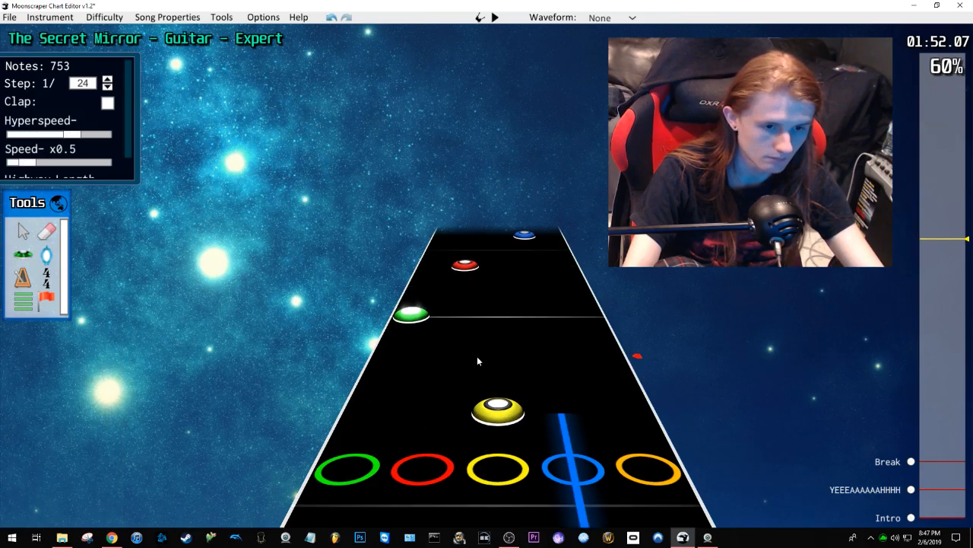
# Step: Move the green note at position 61056 to blue, the following red note to yellow, and the blue note after it to red, then play them
pyautogui.moveTo(411, 314); pyautogui.dragTo(442, 318)
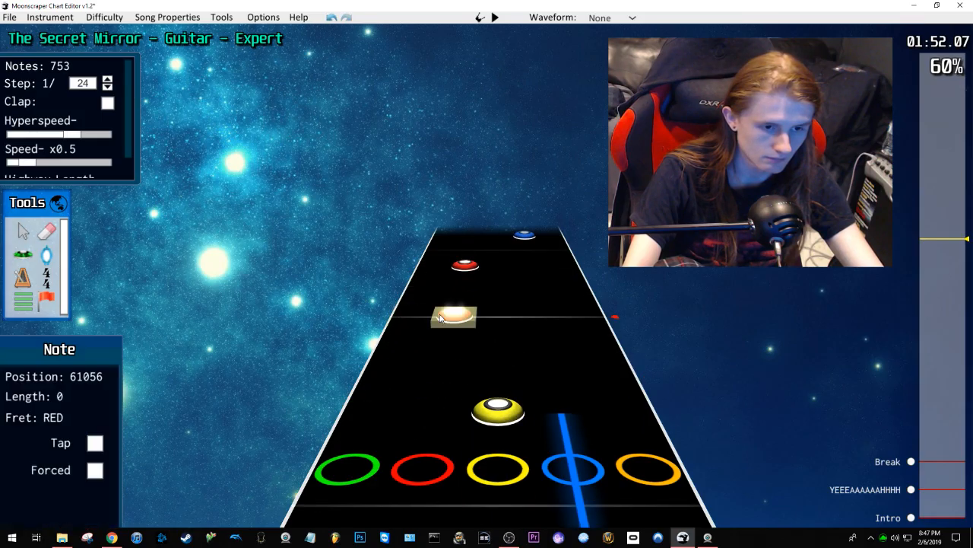
pyautogui.scroll(-1, 494, 293)
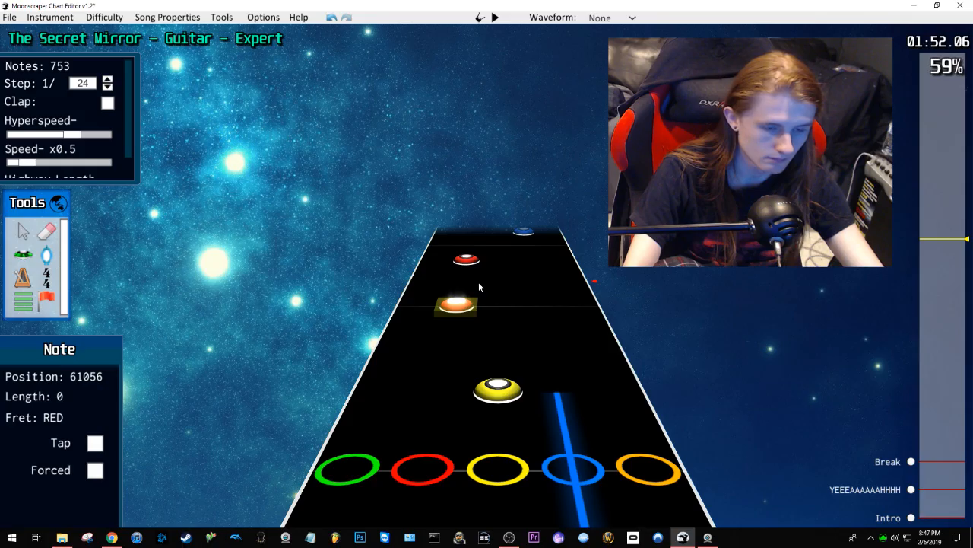
pyautogui.moveTo(459, 306); pyautogui.dragTo(540, 307)
pyautogui.moveTo(523, 235); pyautogui.dragTo(468, 242)
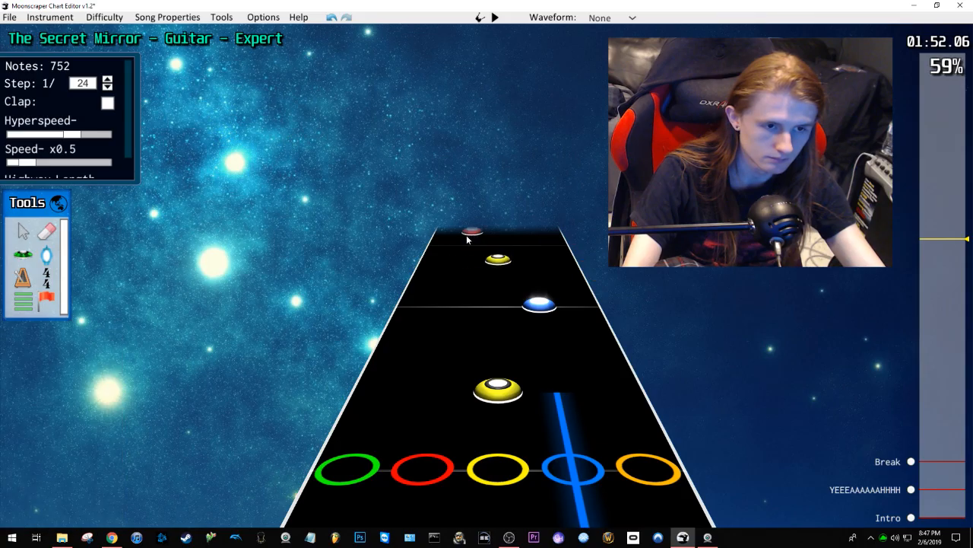
pyautogui.press('space')
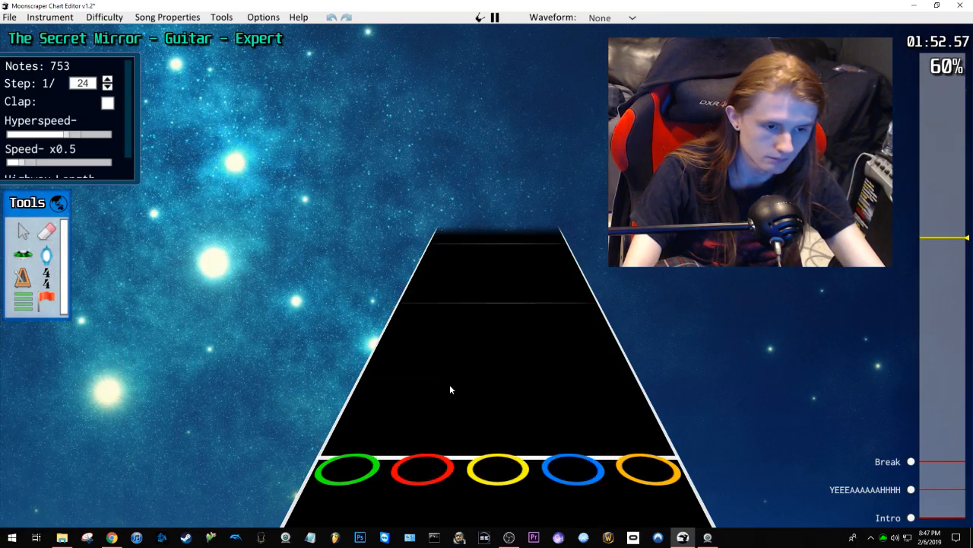
pyautogui.press('space')
# Step: Move the note at position 61056 to red and mark it forced, and move the riff's last red note to green
pyautogui.moveTo(544, 327); pyautogui.dragTo(456, 329)
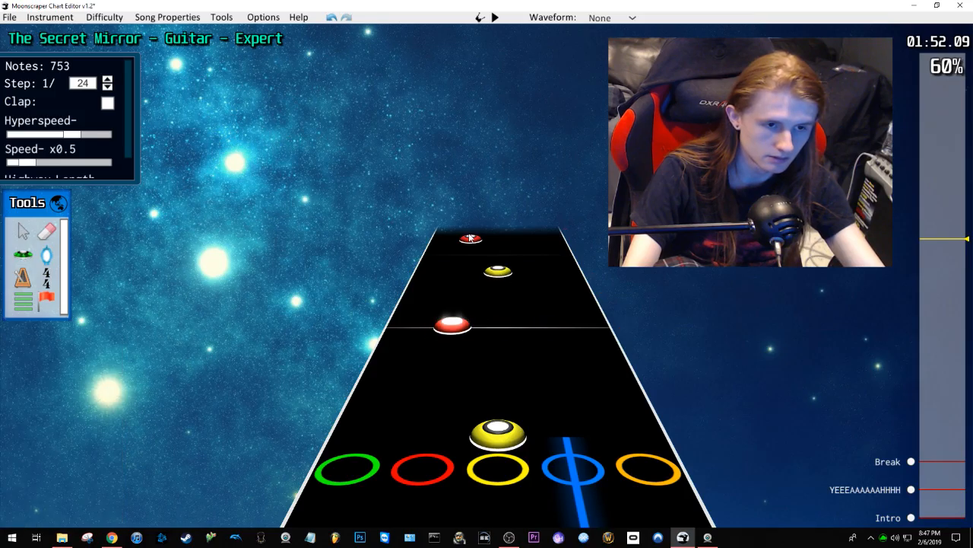
pyautogui.moveTo(477, 240); pyautogui.dragTo(448, 241)
pyautogui.scroll(-2, 525, 307)
pyautogui.click(473, 264)
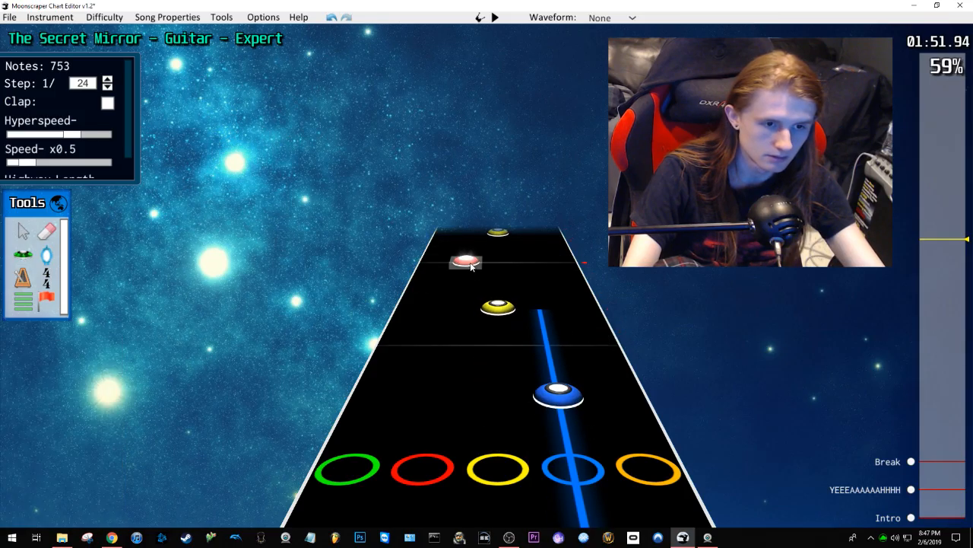
# Step: Play the corrected riff ending to about 1:52.5 and return to about 1:51.87 with no note selected
pyautogui.scroll(-2, 585, 302)
pyautogui.press('space')
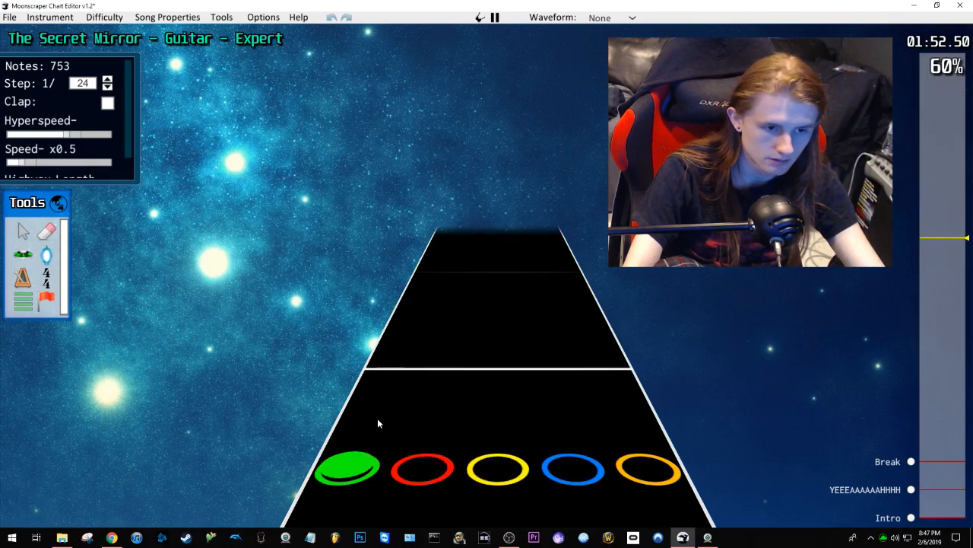
pyautogui.press('space')
pyautogui.scroll(-6, 532, 323)
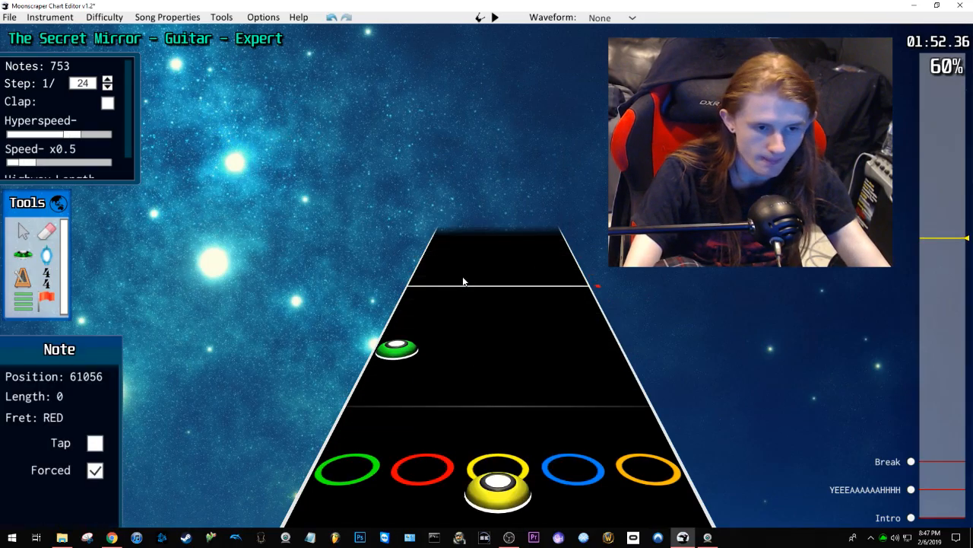
pyautogui.scroll(-3, 644, 283)
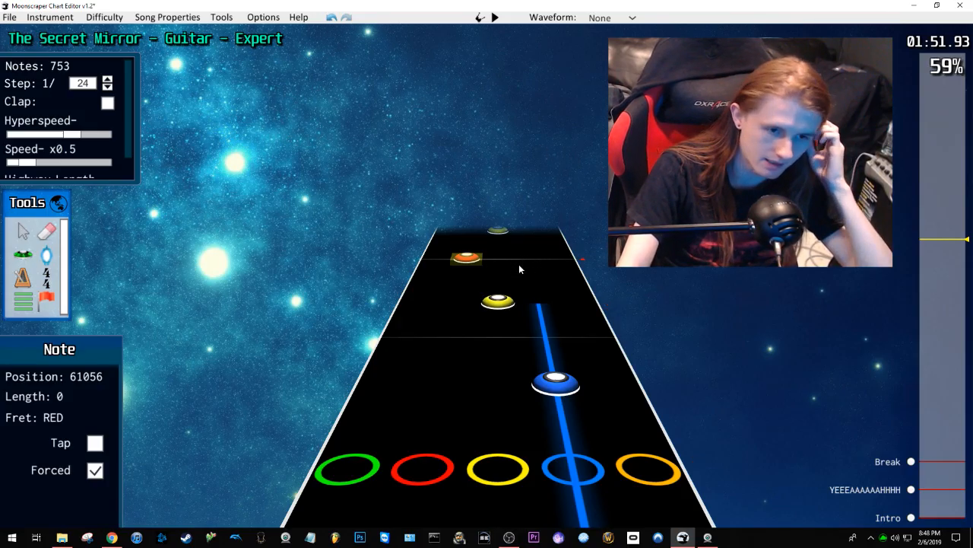
pyautogui.click(449, 382)
pyautogui.scroll(1, 443, 377)
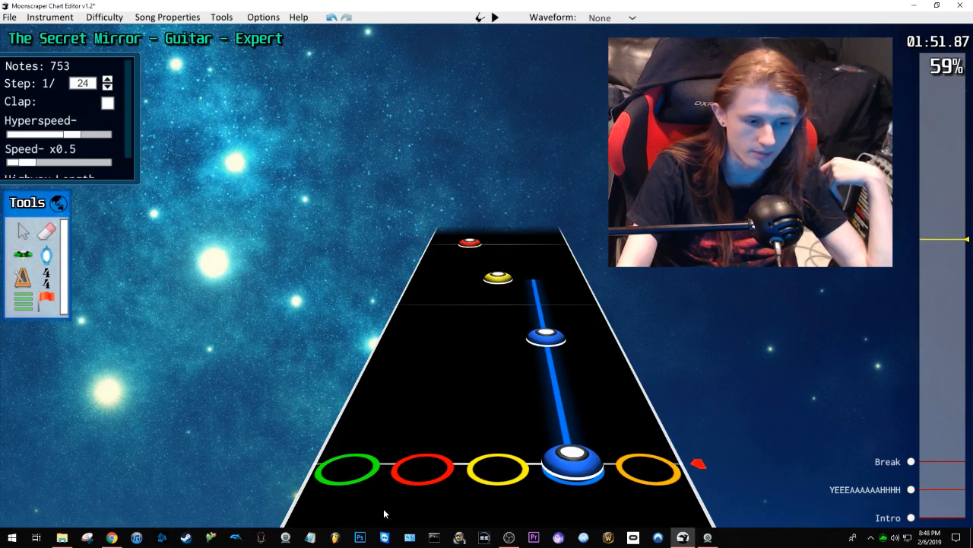
# Step: Switch to FL Studio, enlarge its window, and open the recent project Pattern Challenge 2.flp
pyautogui.click(335, 537)
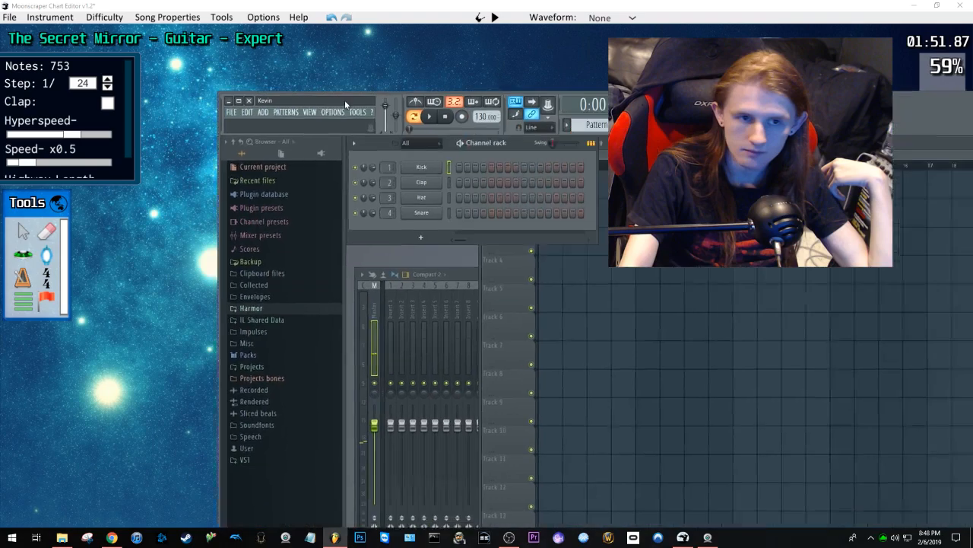
pyautogui.moveTo(384, 104); pyautogui.dragTo(160, 4)
pyautogui.click(34, 4)
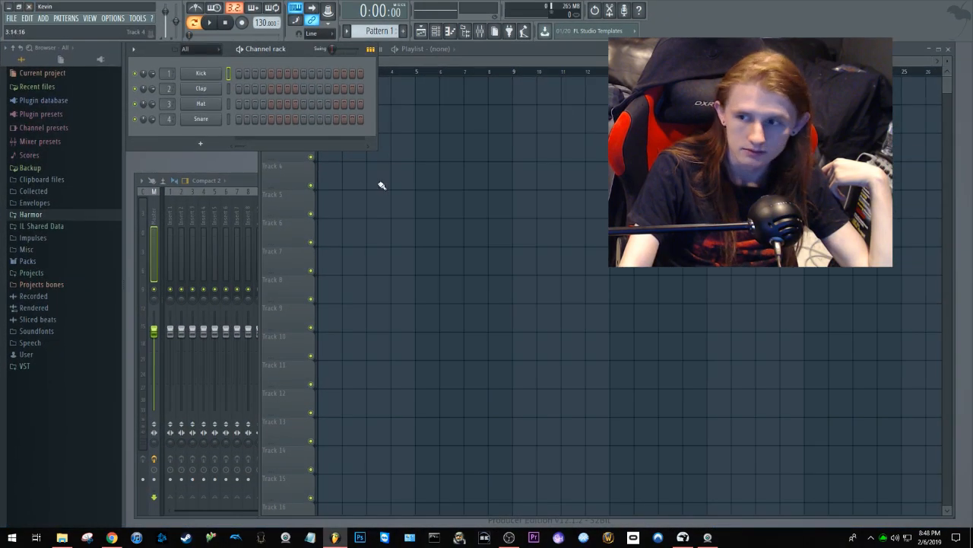
pyautogui.click(12, 18)
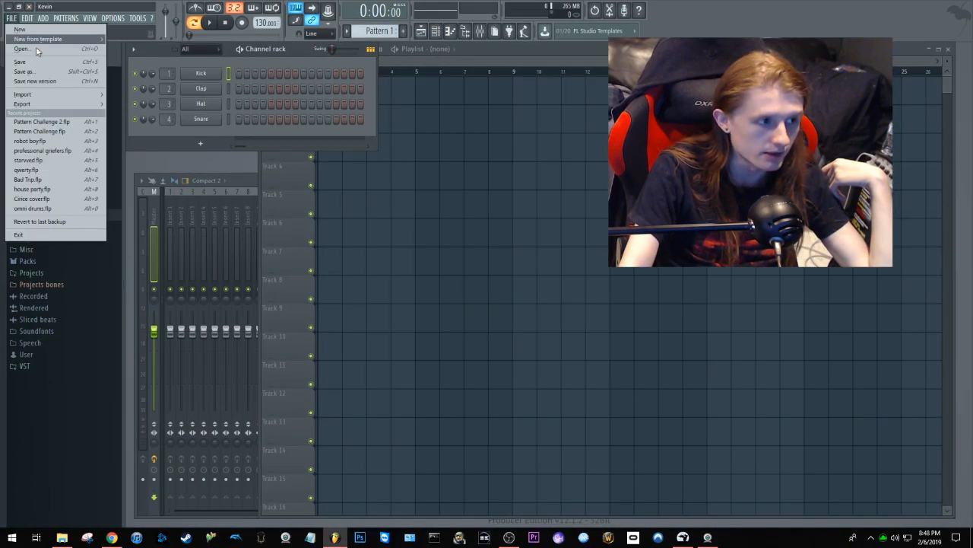
pyautogui.click(44, 122)
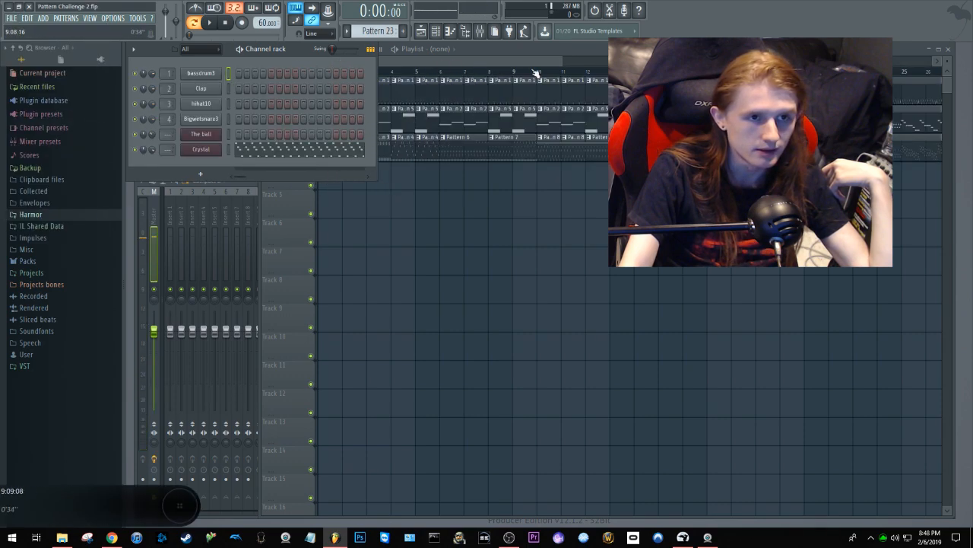
# Step: Mute Track 2 and Track 3 in the playlist and play Track 1 alone from the start
pyautogui.click(501, 67)
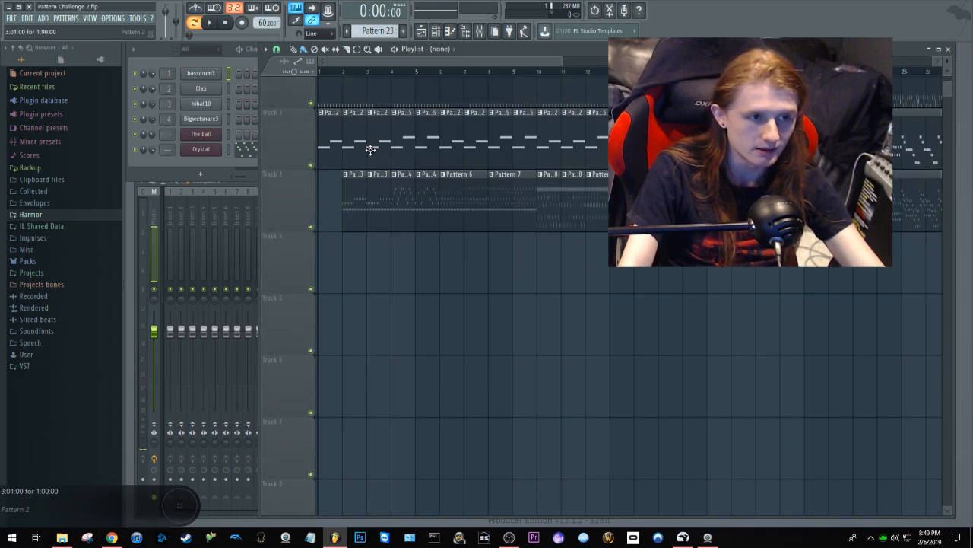
pyautogui.scroll(5, 426, 184)
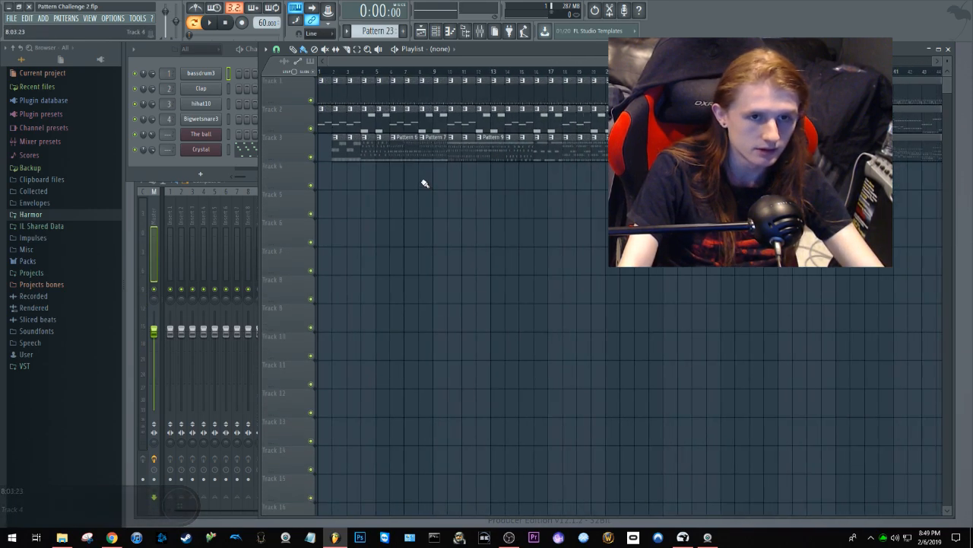
pyautogui.hscroll(-6, 558, 217)
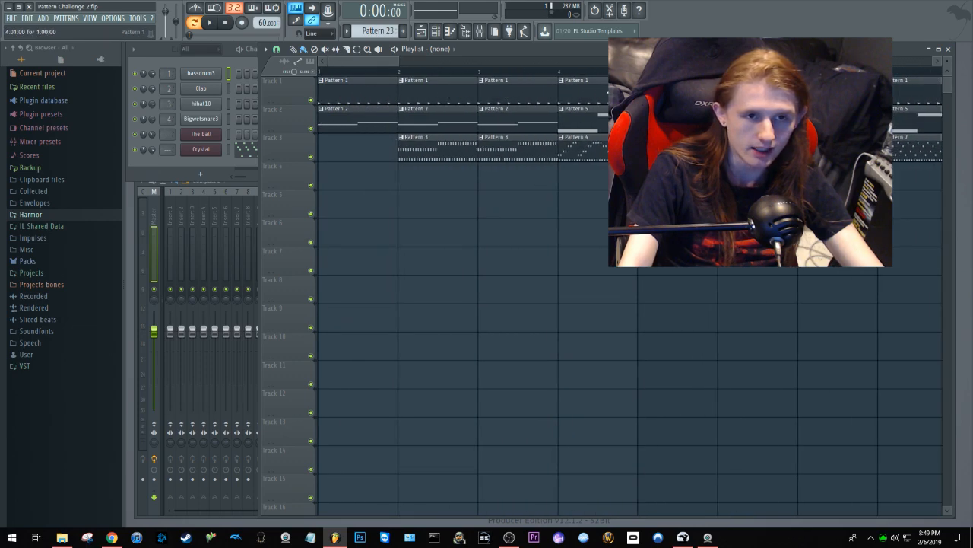
pyautogui.click(310, 128)
pyautogui.click(310, 156)
pyautogui.press('space')
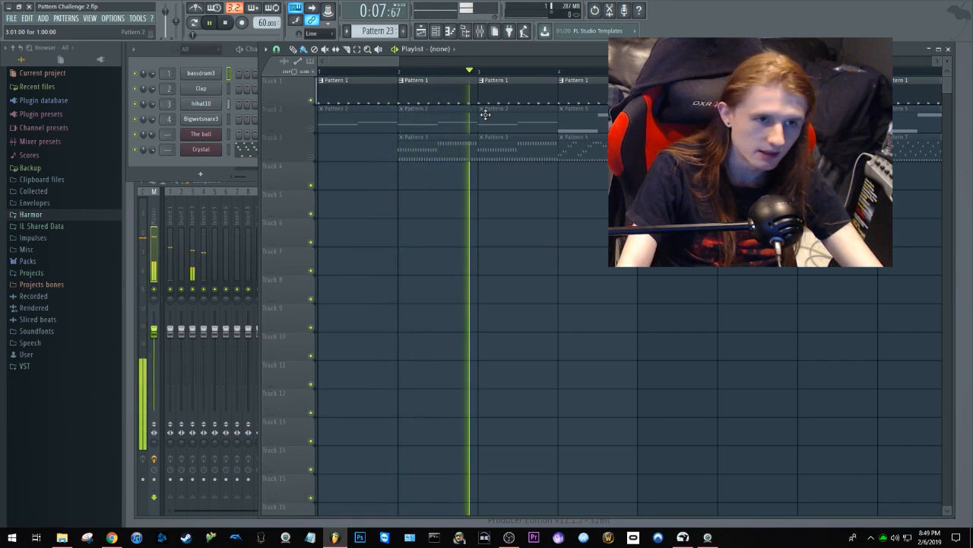
pyautogui.press('space')
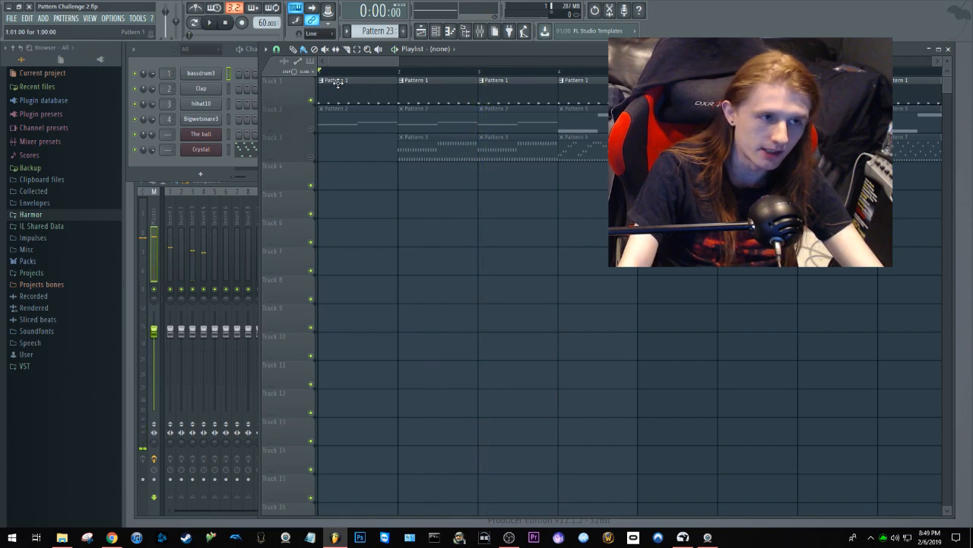
# Step: Unmute Track 2 and open its first Pattern 2 clip in the piano roll
pyautogui.click(312, 129)
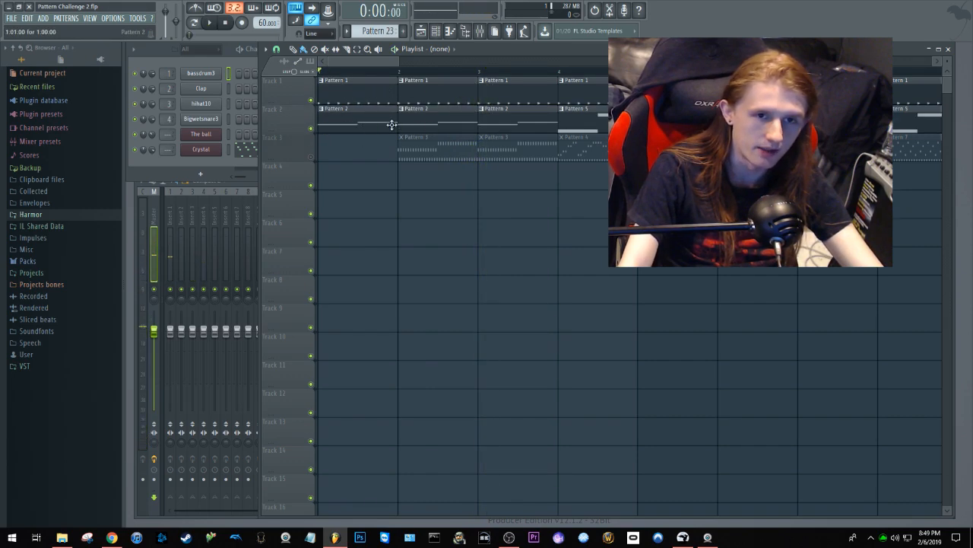
pyautogui.doubleClick(361, 111)
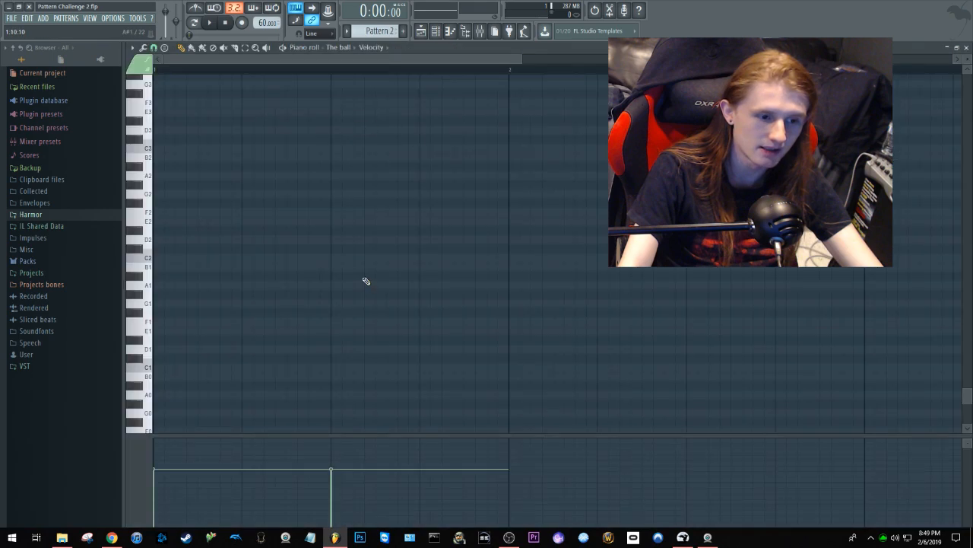
# Step: Examine the notes of Pattern 2, close the piano roll, and play Track 1 and Track 2 together from the start
pyautogui.scroll(3, 379, 250)
pyautogui.scroll(-1, 376, 259)
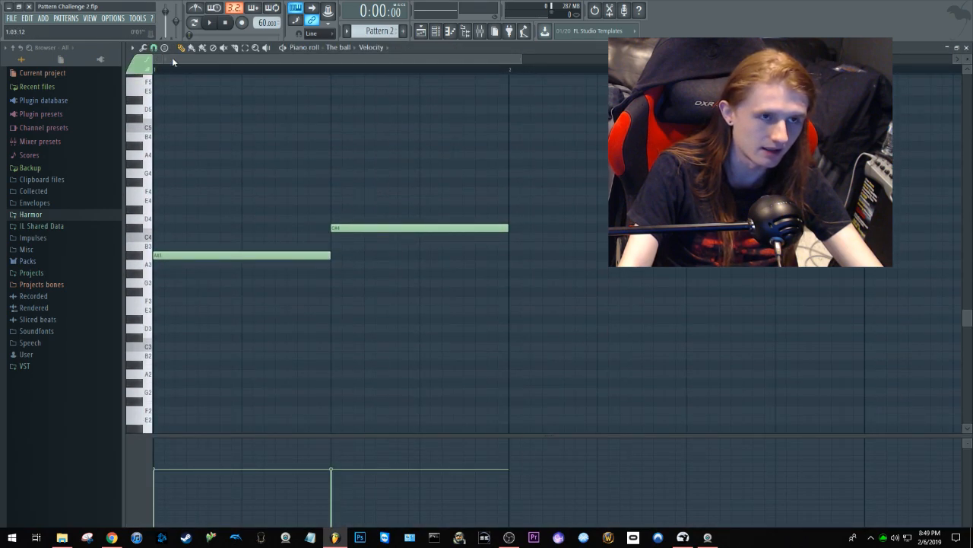
pyautogui.click(953, 48)
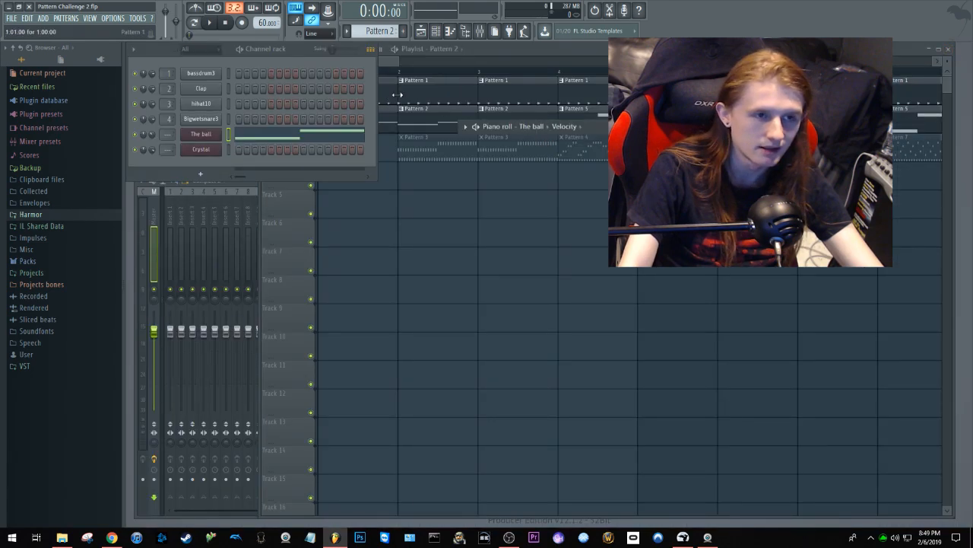
pyautogui.click(386, 61)
pyautogui.press('space')
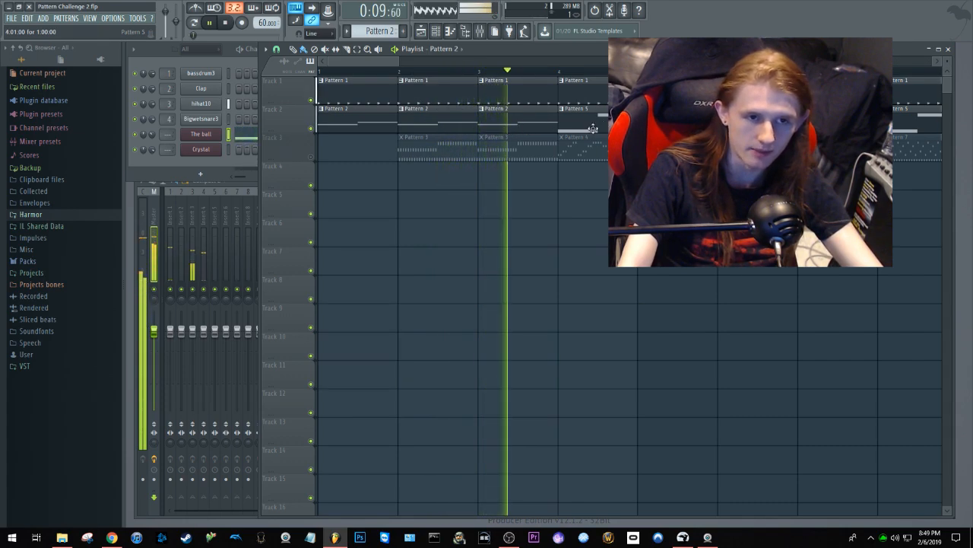
pyautogui.press('space')
# Step: Mute Track 1 and Track 2, unmute Track 3, and open its first Pattern 3 clip in the piano roll
pyautogui.moveTo(313, 101); pyautogui.dragTo(317, 134)
pyautogui.doubleClick(434, 147)
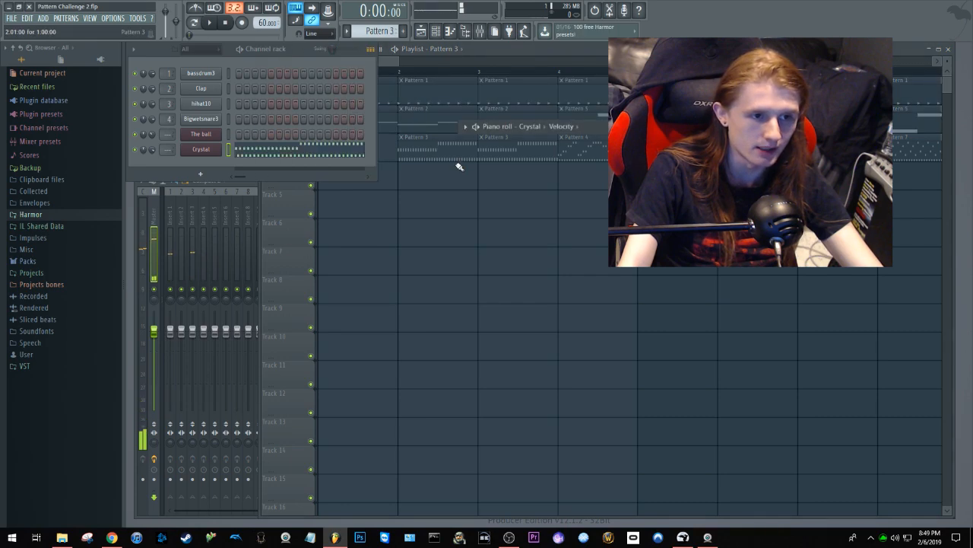
pyautogui.click(330, 150)
pyautogui.click(532, 289)
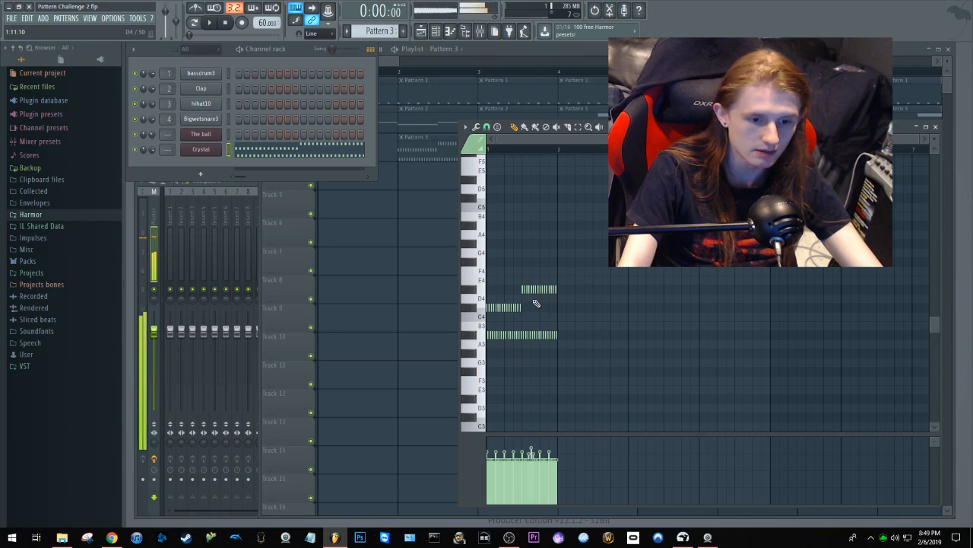
# Step: Play Pattern 3 and examine its alternating Crystal notes up close along the whole pattern
pyautogui.keyDown('ctrl'); pyautogui.scroll(4, 544, 308); pyautogui.keyUp('ctrl')
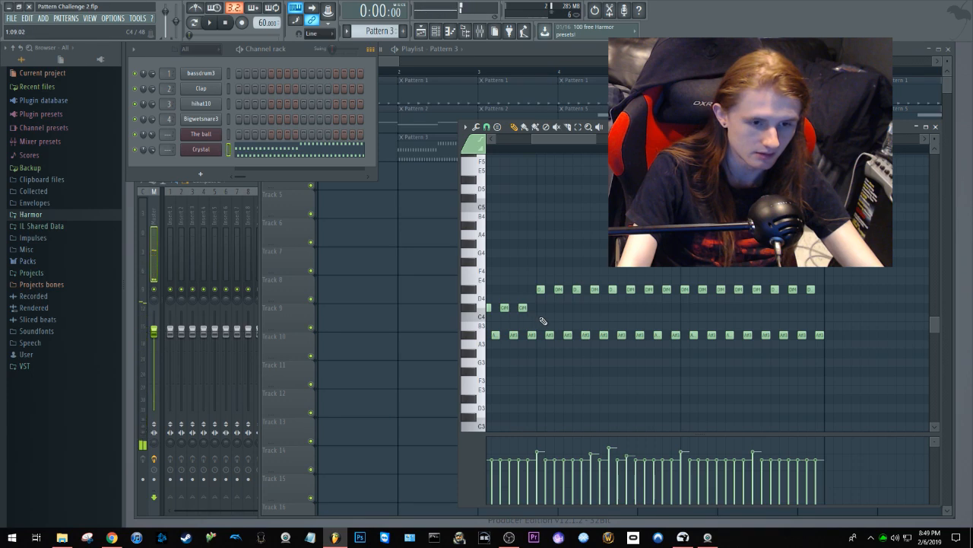
pyautogui.scroll(5, 625, 293)
pyautogui.scroll(-5, 624, 294)
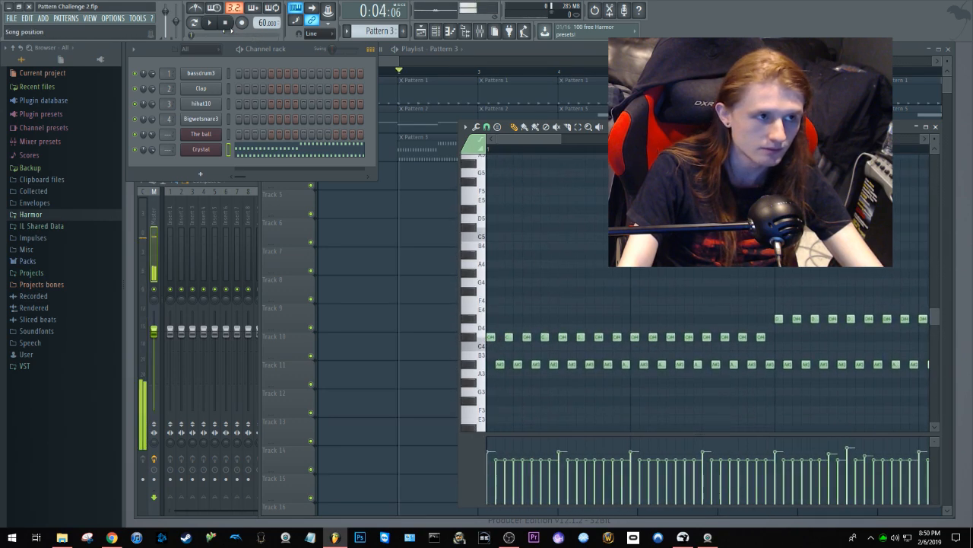
pyautogui.press('space')
pyautogui.moveTo(593, 336)
pyautogui.mouseDown()
pyautogui.moveTo(613, 307)
pyautogui.moveTo(707, 272)
pyautogui.moveTo(494, 232)
pyautogui.mouseUp()
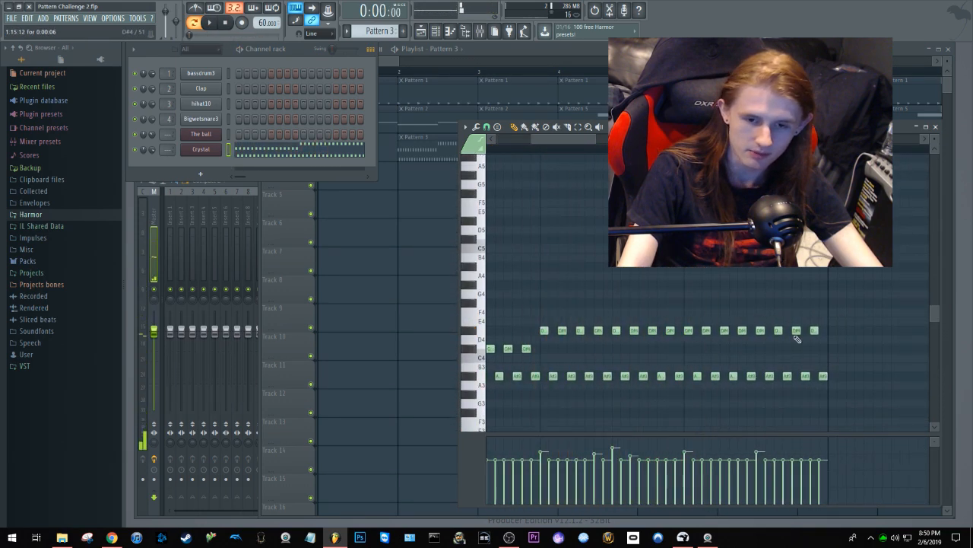
pyautogui.moveTo(584, 138); pyautogui.dragTo(575, 134)
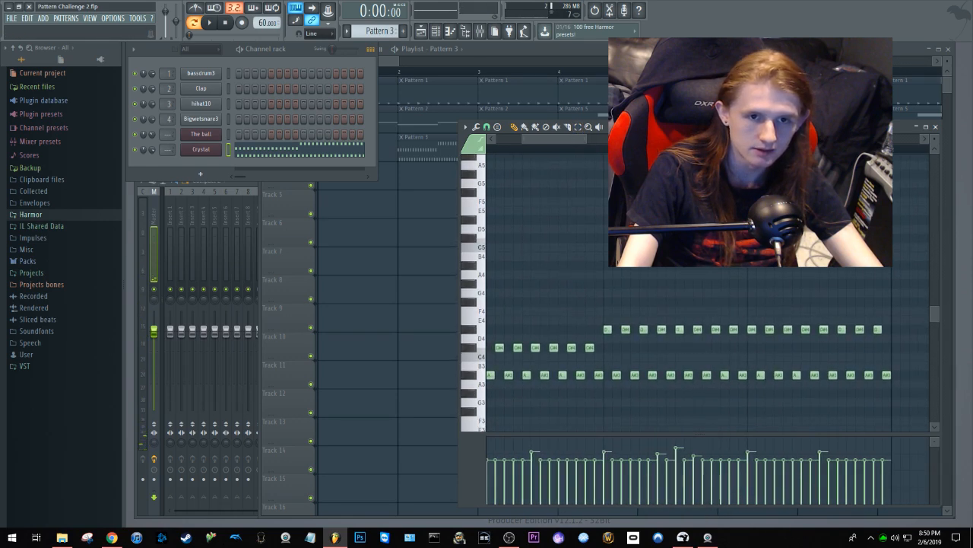
pyautogui.moveTo(663, 256); pyautogui.dragTo(835, 225)
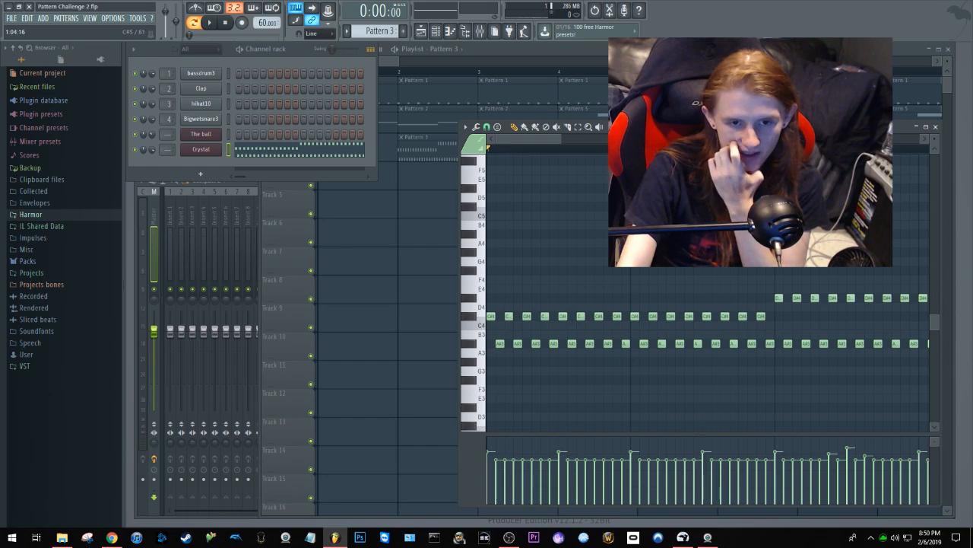
pyautogui.moveTo(789, 234); pyautogui.dragTo(770, 191)
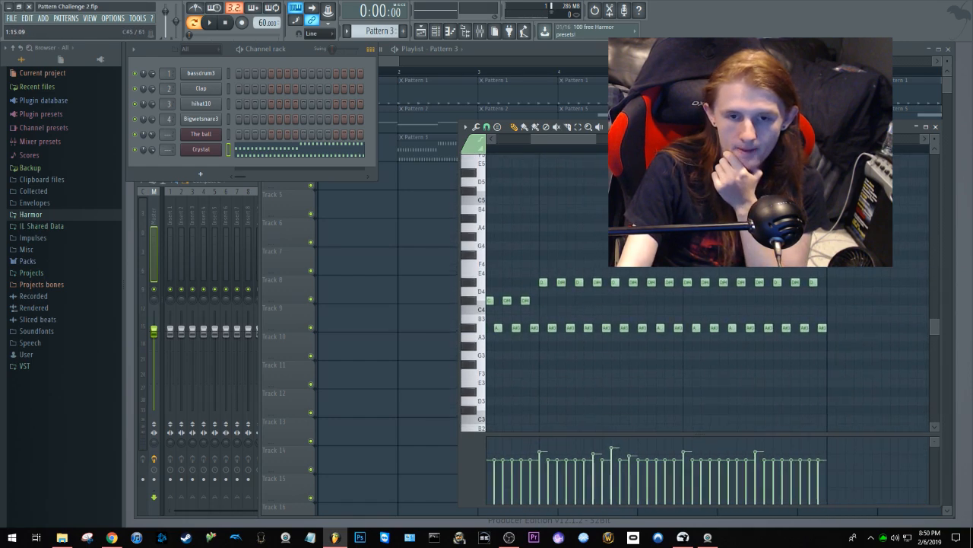
pyautogui.moveTo(738, 255); pyautogui.dragTo(924, 285)
# Step: Close FL Studio, return to the chart in Moonscraper Chart Editor, and go back to about 1:51.46
pyautogui.click(29, 7)
pyautogui.click(514, 302)
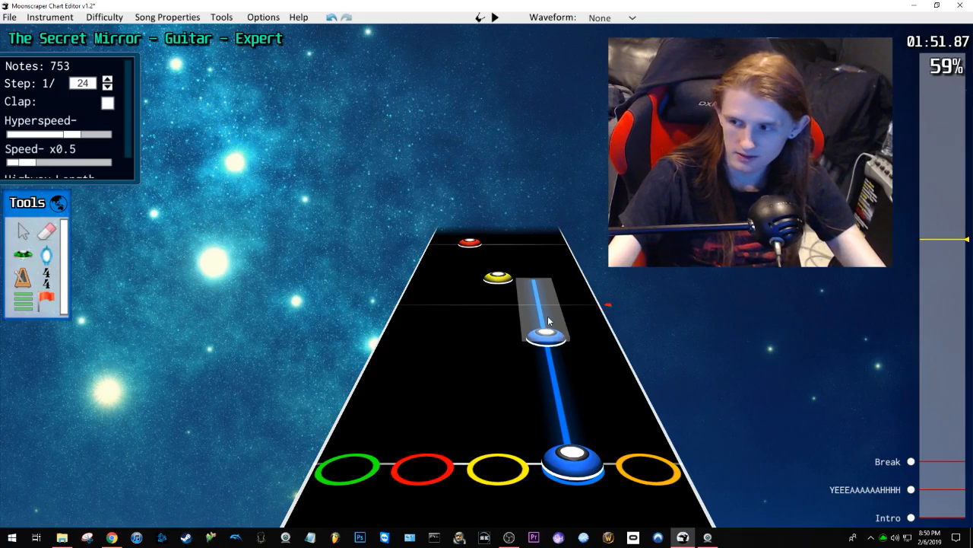
pyautogui.scroll(-1, 507, 374)
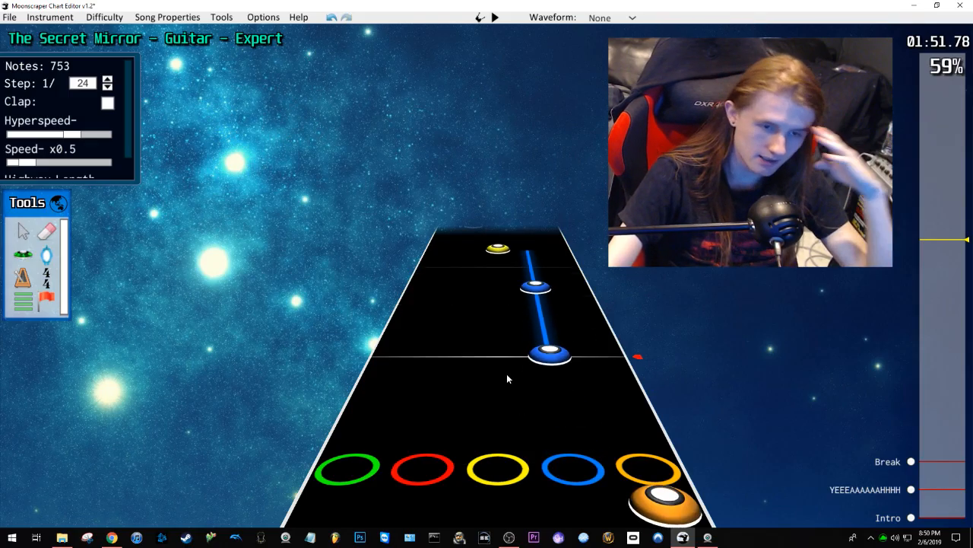
pyautogui.scroll(-1, 468, 370)
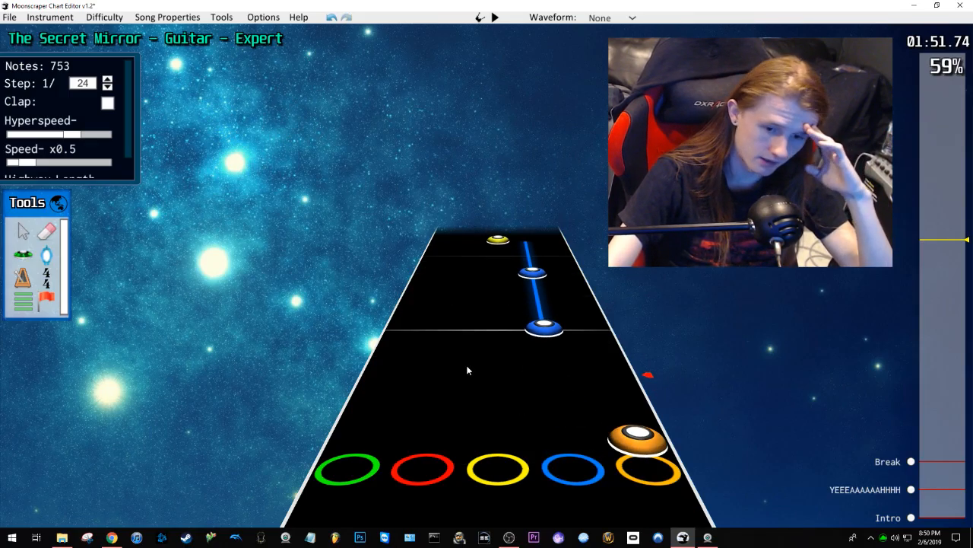
pyautogui.scroll(-2, 468, 370)
pyautogui.scroll(-3, 460, 356)
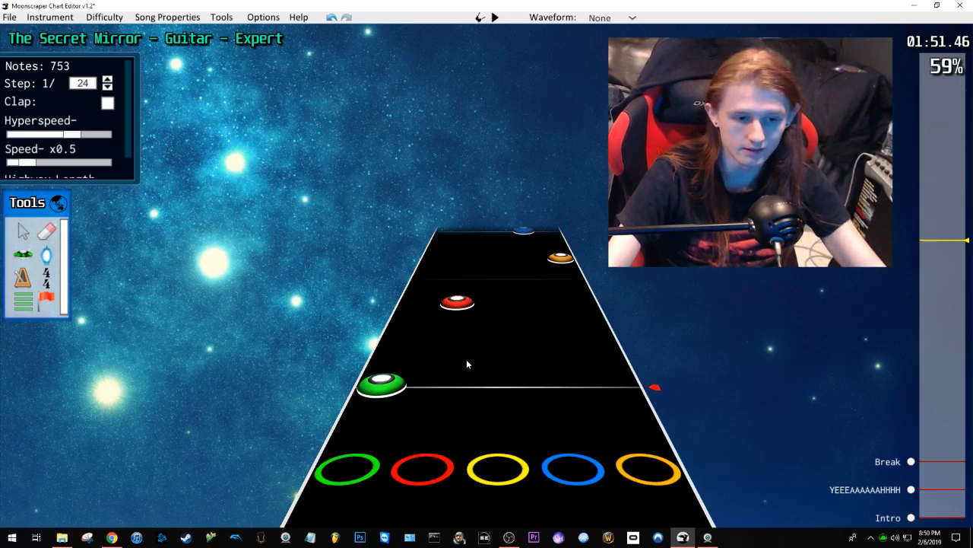
# Step: Play to about 1:52.49, paste the copied riff there, and play the pasted notes to about 1:53.43
pyautogui.press('space')
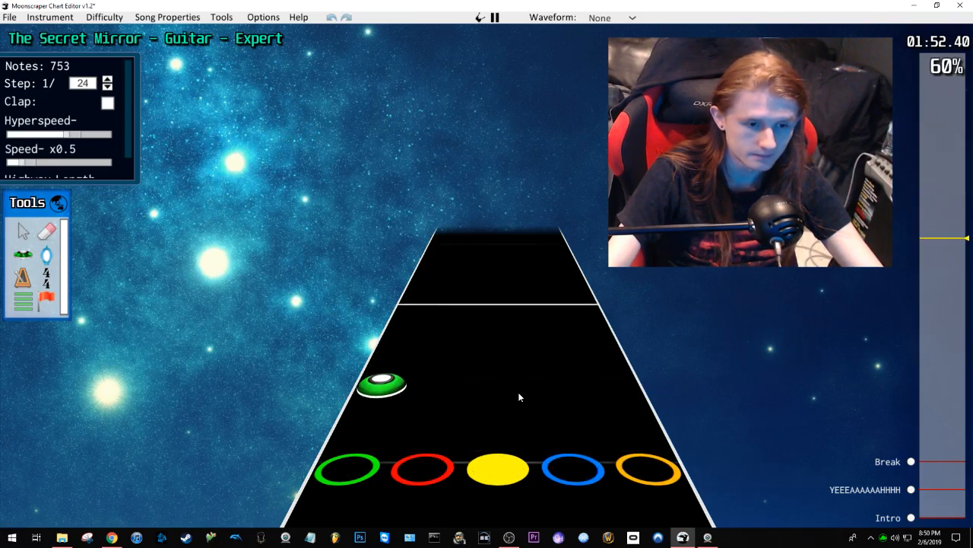
pyautogui.press('space')
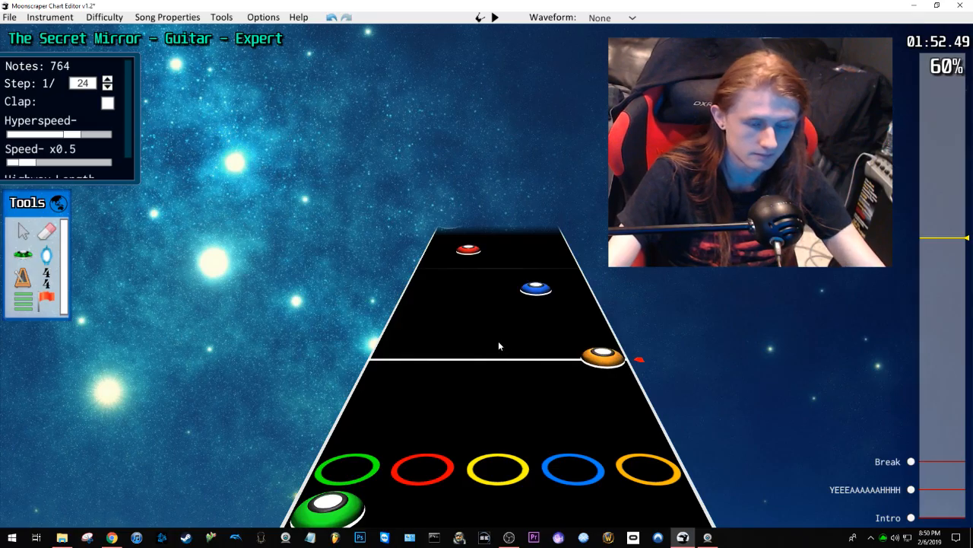
pyautogui.press('space')
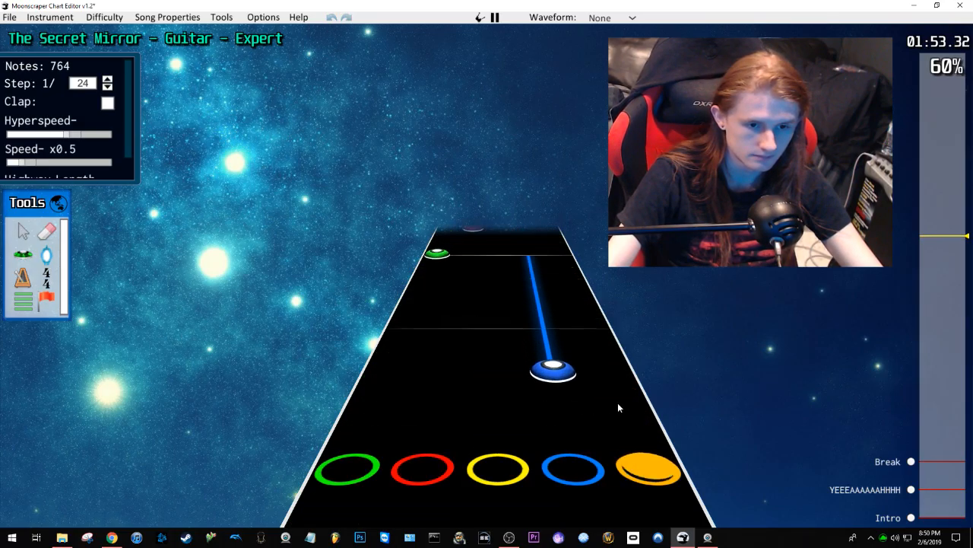
pyautogui.press('space')
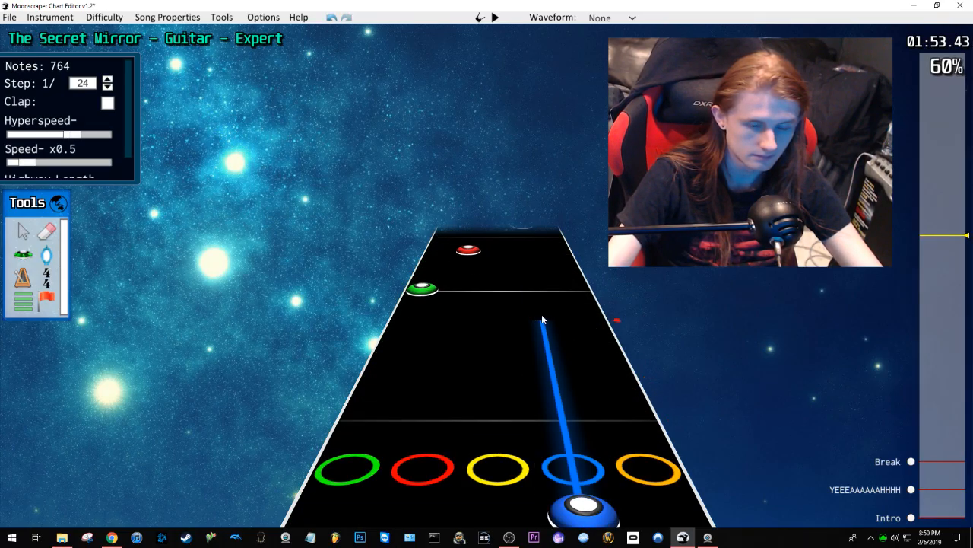
# Step: Add a blue note on the blue sustain at position 61760, force the green note at 61824, and play the passage
pyautogui.click(549, 355)
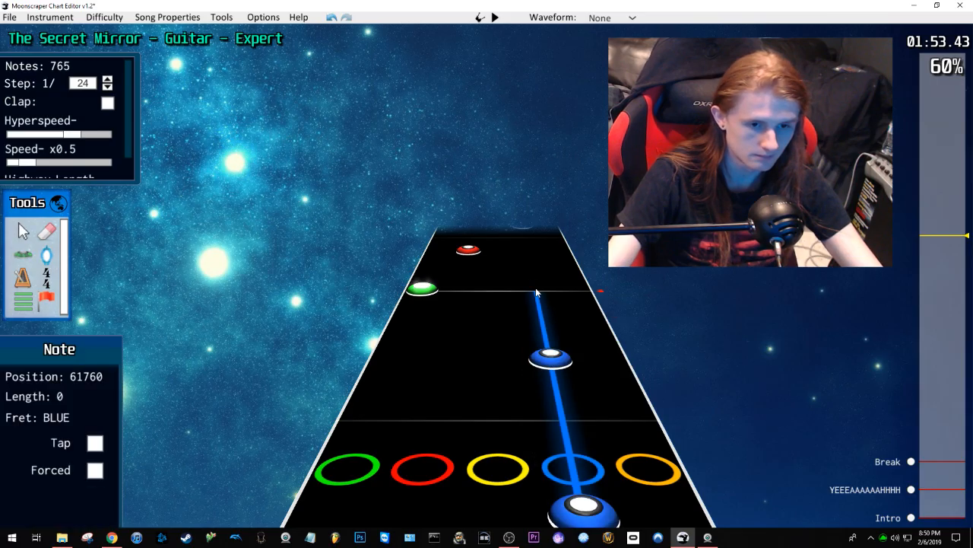
pyautogui.press('j')
pyautogui.click(435, 297)
pyautogui.press('f')
pyautogui.scroll(-2, 525, 364)
pyautogui.press('space')
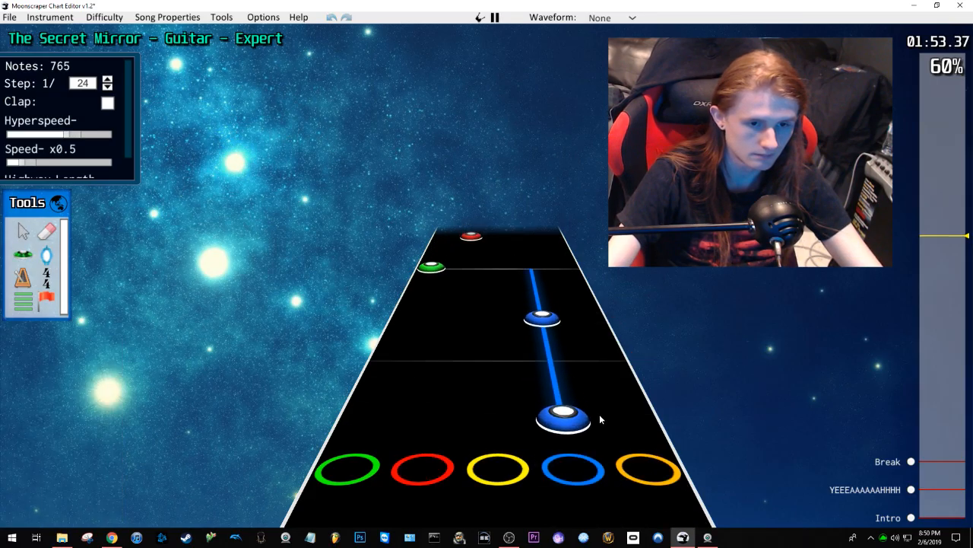
pyautogui.press('space')
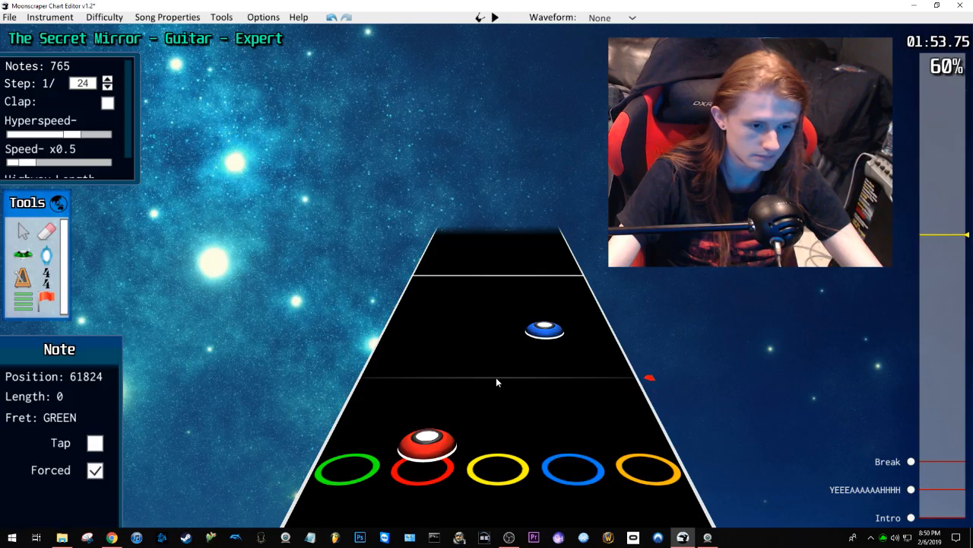
# Step: Change the three notes starting at position 61824 to yellow, blue and red, force the red one at 61952, and play them
pyautogui.moveTo(386, 414); pyautogui.dragTo(497, 419)
pyautogui.moveTo(464, 329); pyautogui.dragTo(537, 323)
pyautogui.moveTo(530, 272); pyautogui.dragTo(445, 268)
pyautogui.click(463, 267)
pyautogui.press('f')
pyautogui.press('space')
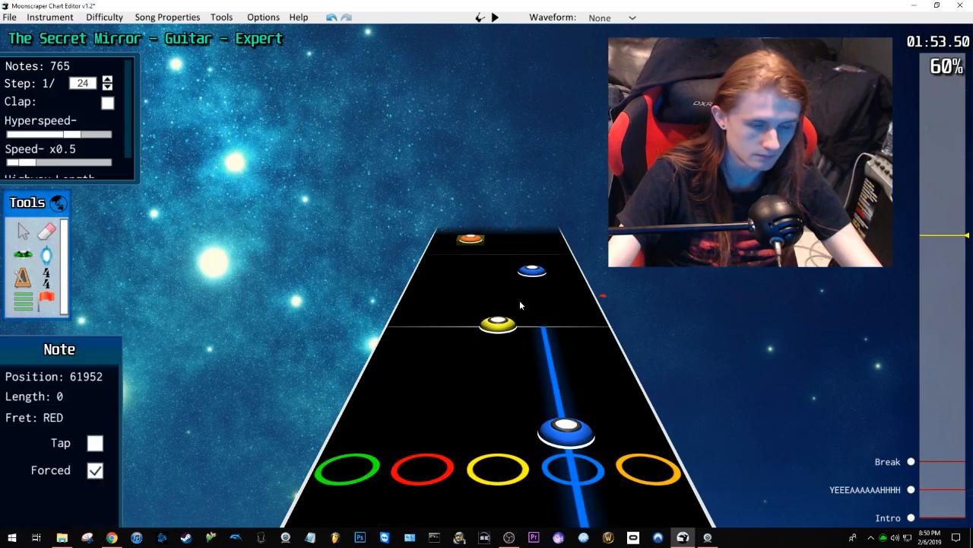
pyautogui.press('space')
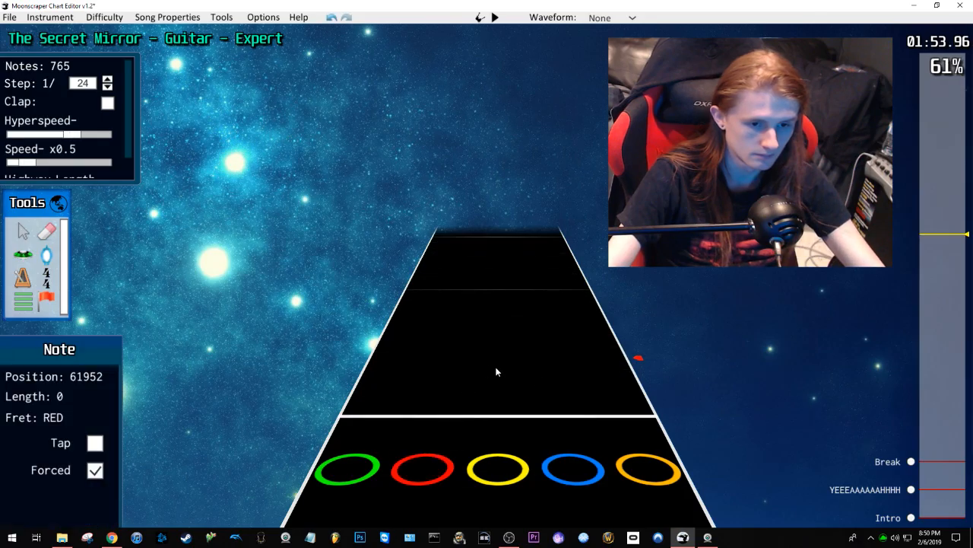
# Step: Paste the copied riff at about 1:53.96 and rearrange its yellow, orange and sustained blue notes just after 1:54.5
pyautogui.hotkey('ctrl', 'v')
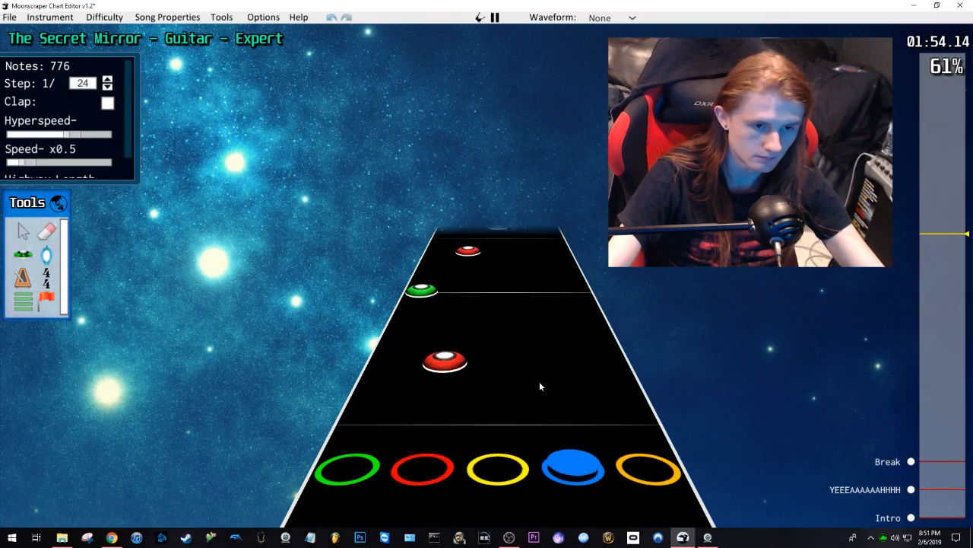
pyautogui.press('space')
pyautogui.moveTo(517, 367); pyautogui.dragTo(510, 284)
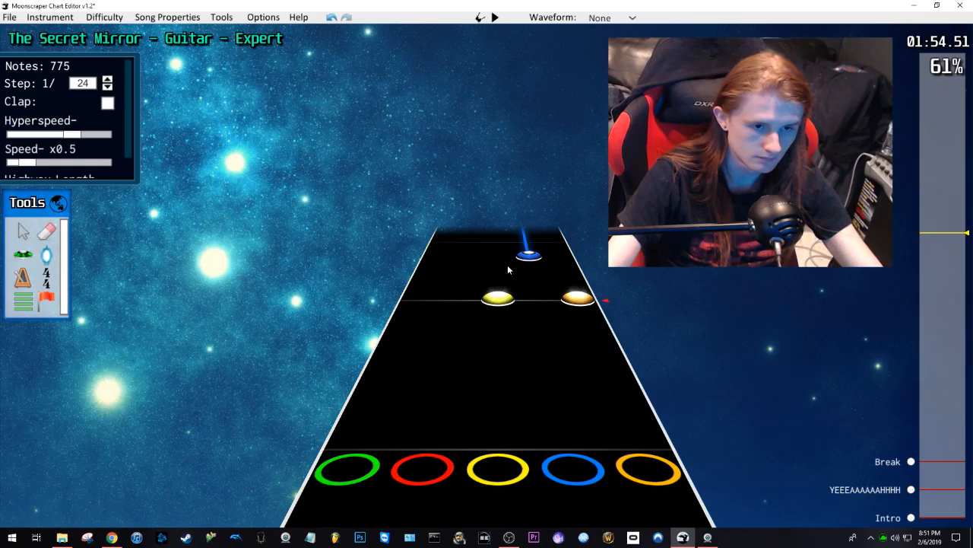
pyautogui.moveTo(503, 233); pyautogui.dragTo(502, 232)
pyautogui.moveTo(579, 253); pyautogui.dragTo(577, 361)
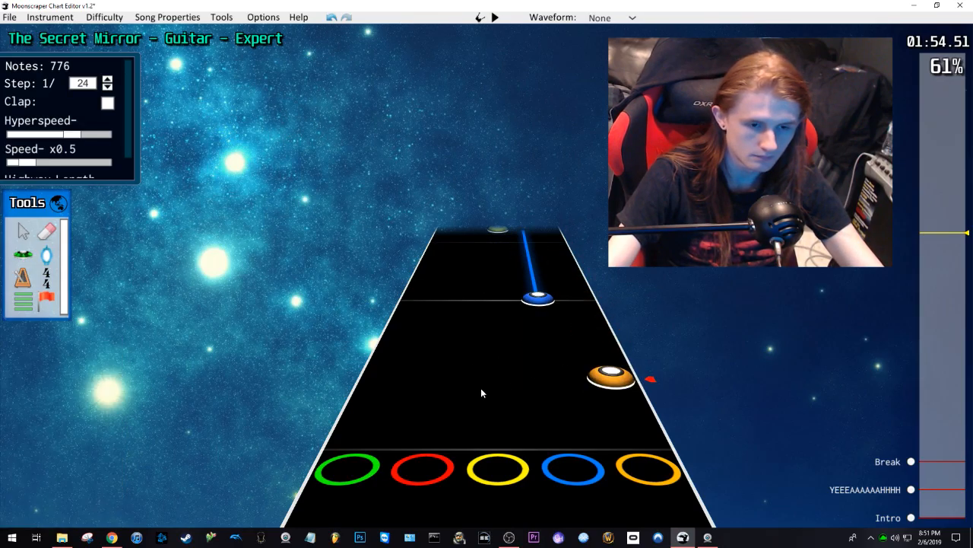
# Step: Add a blue note at position 62464 on the second riff's blue sustain and play the passage
pyautogui.scroll(-2, 521, 352)
pyautogui.scroll(5, 520, 353)
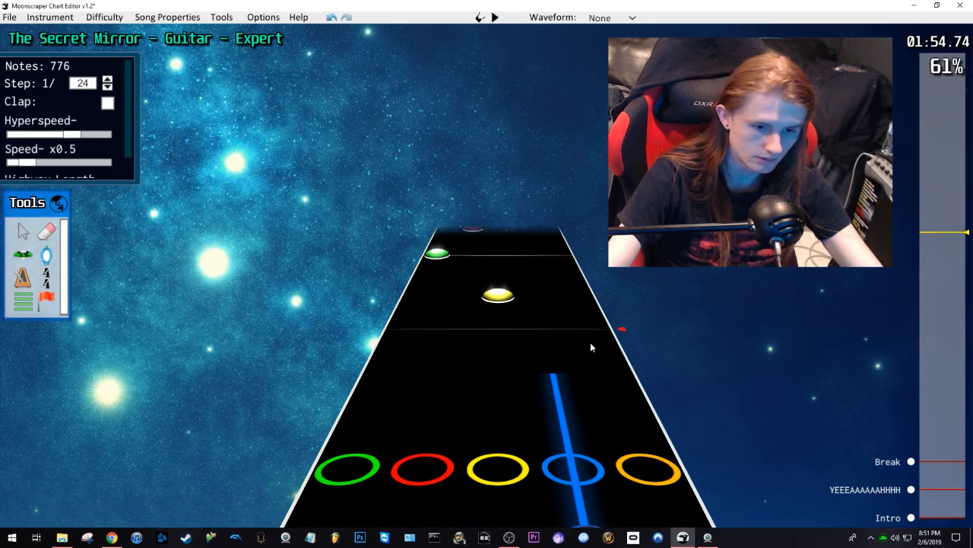
pyautogui.scroll(-1, 587, 349)
pyautogui.click(540, 308)
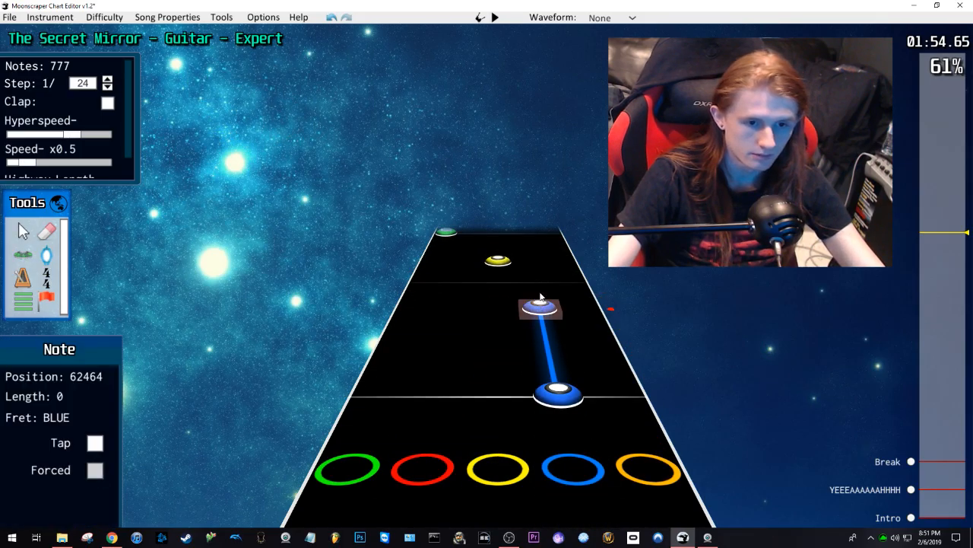
pyautogui.scroll(1, 469, 322)
pyautogui.scroll(-2, 467, 321)
pyautogui.press('space')
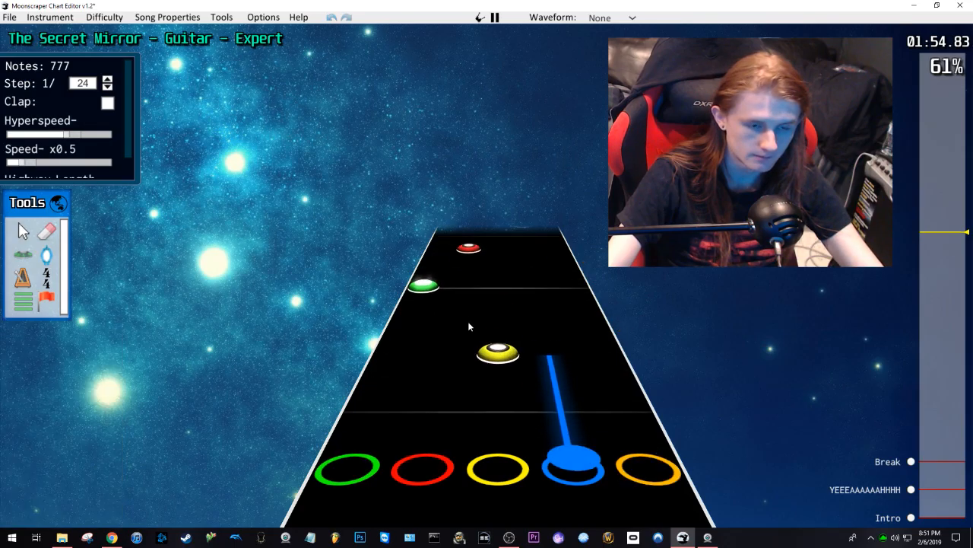
pyautogui.press('space')
# Step: Replay the ending of the second pasted riff from shortly before 1:54.76 to about 1:55.4
pyautogui.scroll(-3, 466, 323)
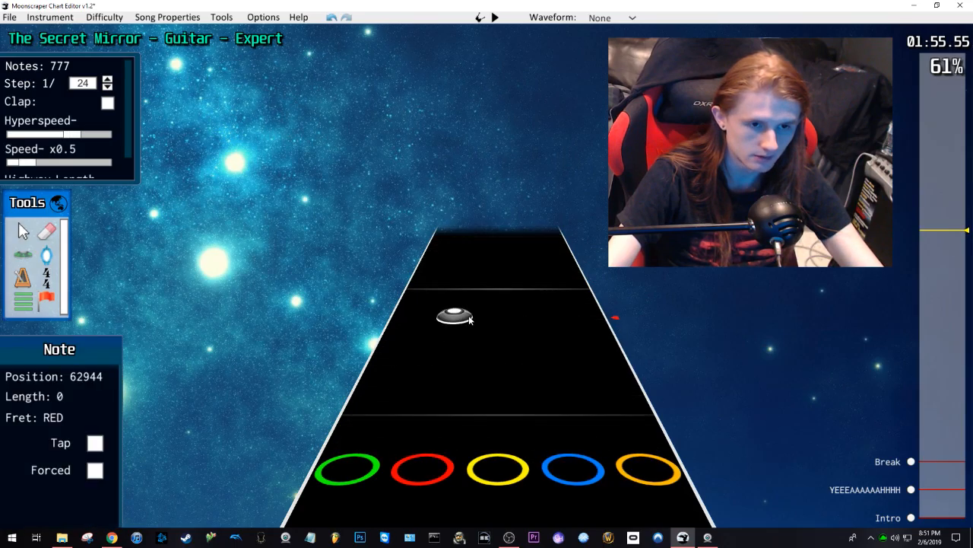
pyautogui.click(927, 235)
pyautogui.press('space')
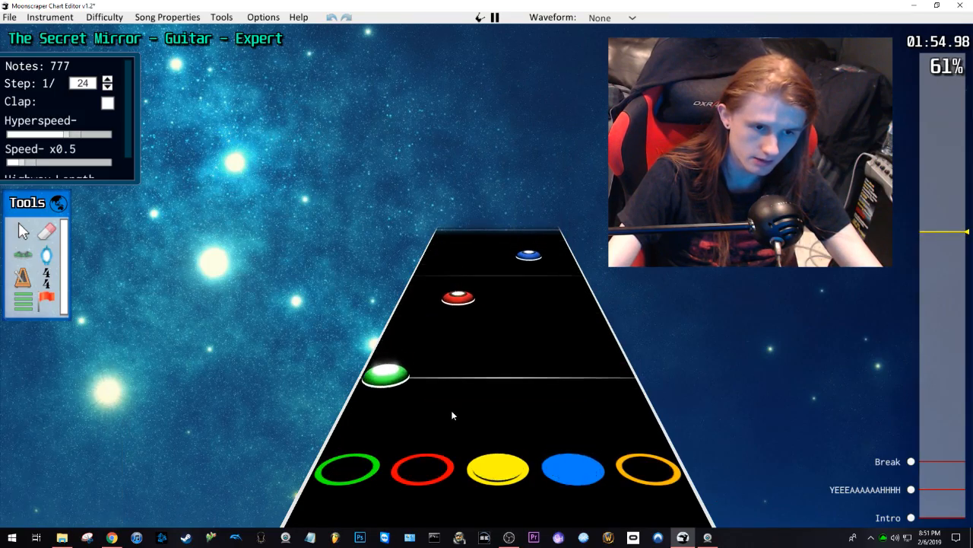
pyautogui.press('space')
pyautogui.scroll(-2, 495, 402)
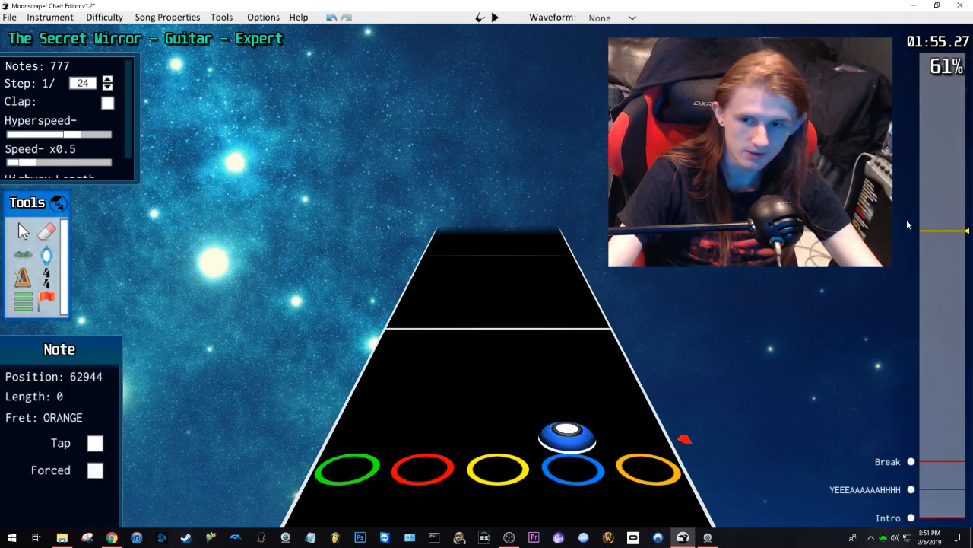
pyautogui.click(931, 237)
pyautogui.press('space')
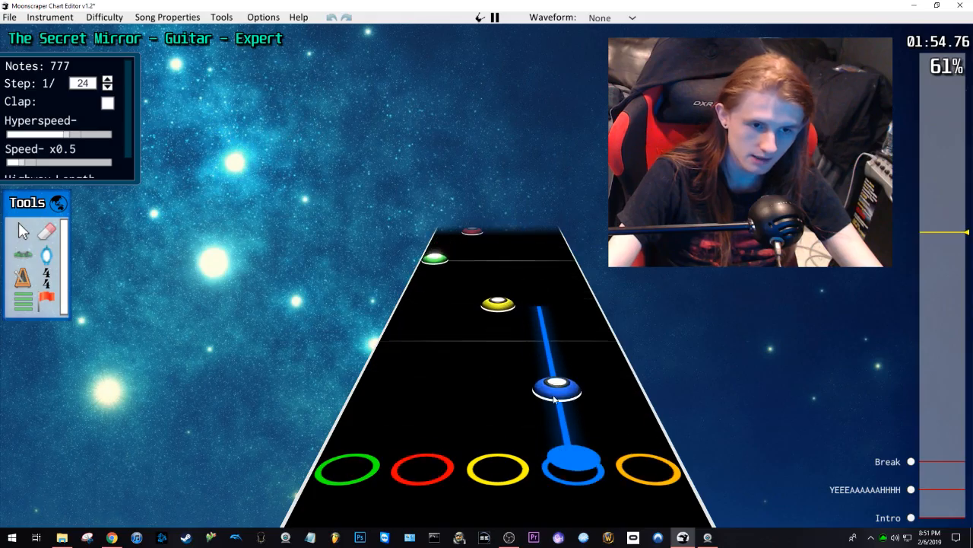
pyautogui.press('space')
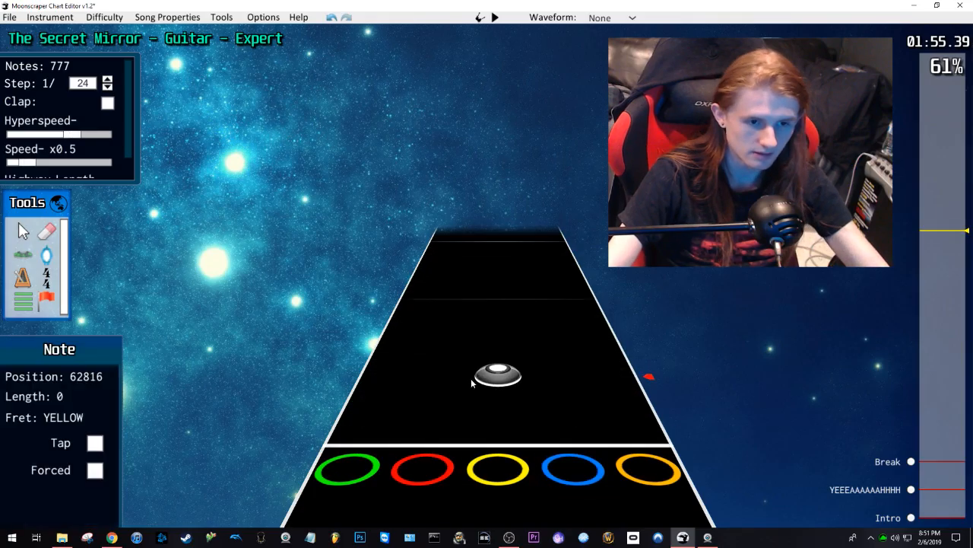
# Step: Set the playback speed to x1 and play the charted riffs from about 1:47 to about 1:55
pyautogui.click(938, 251)
pyautogui.moveTo(939, 250); pyautogui.dragTo(940, 251)
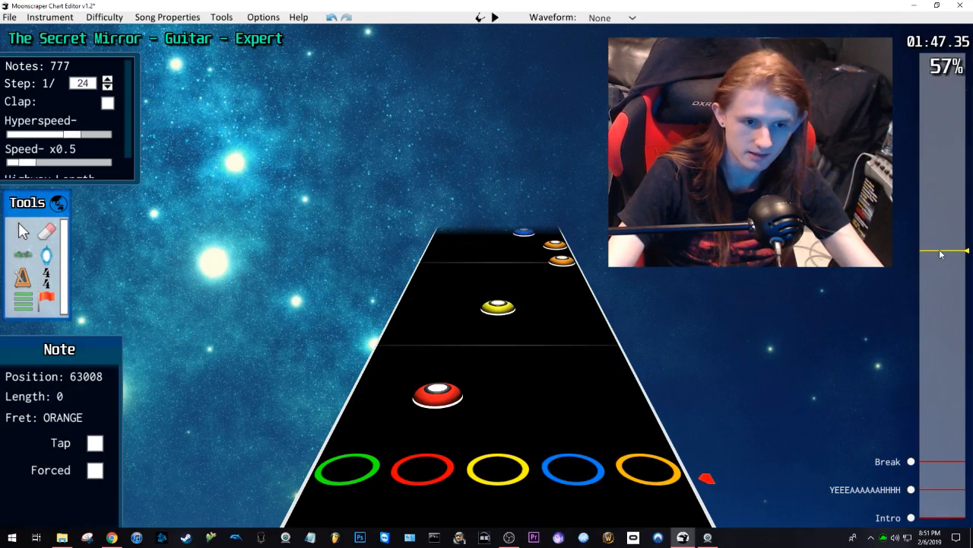
pyautogui.moveTo(32, 168); pyautogui.dragTo(48, 166)
pyautogui.press('space')
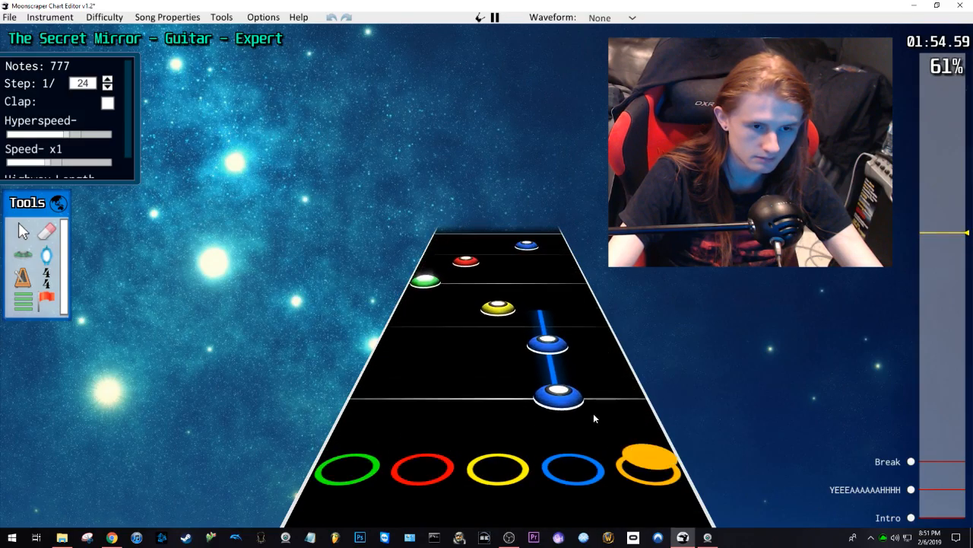
pyautogui.press('space')
# Step: Delete the yellow, green, red and blue notes that follow the blue sustain just after 1:54.70
pyautogui.scroll(-5, 472, 358)
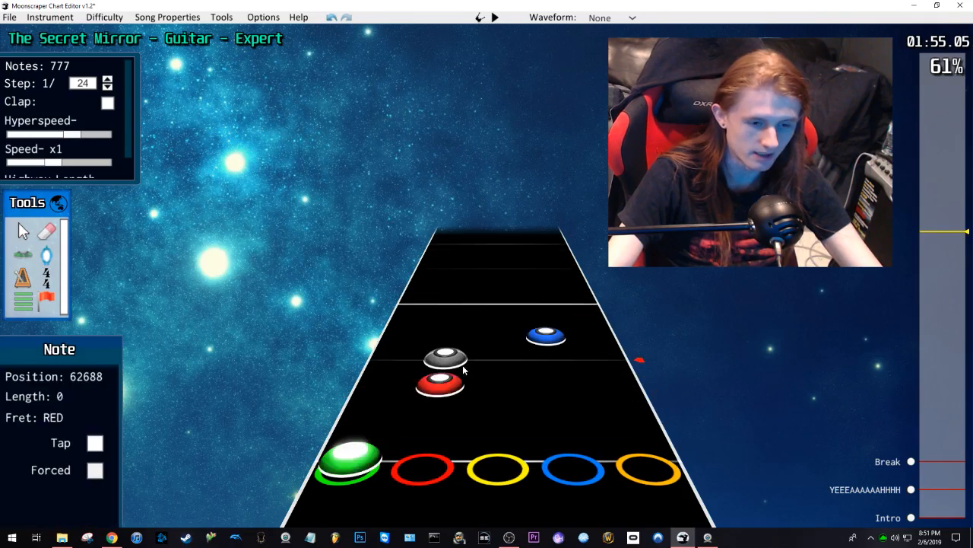
pyautogui.moveTo(466, 340); pyautogui.dragTo(478, 332)
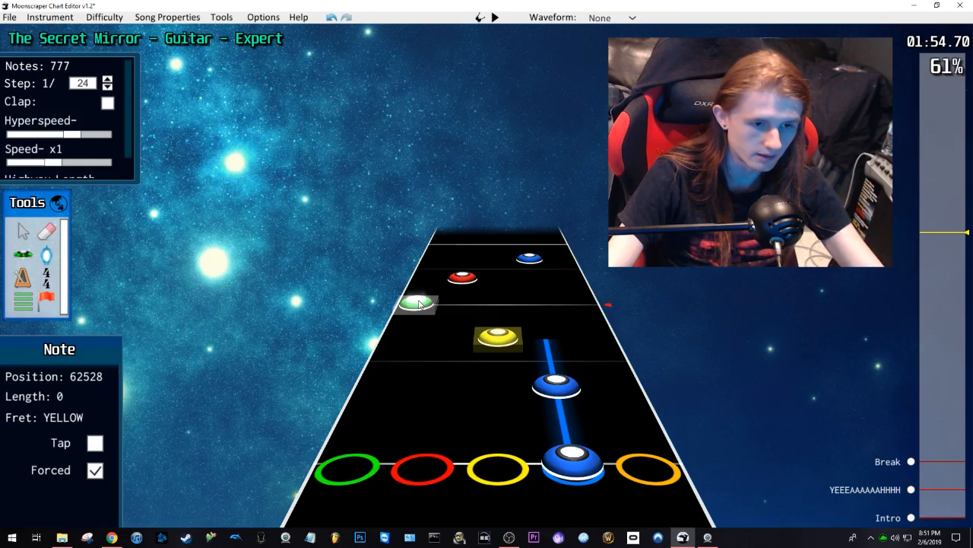
pyautogui.keyDown('shift'); pyautogui.click(530, 260); pyautogui.keyUp('shift')
pyautogui.press('Delete')
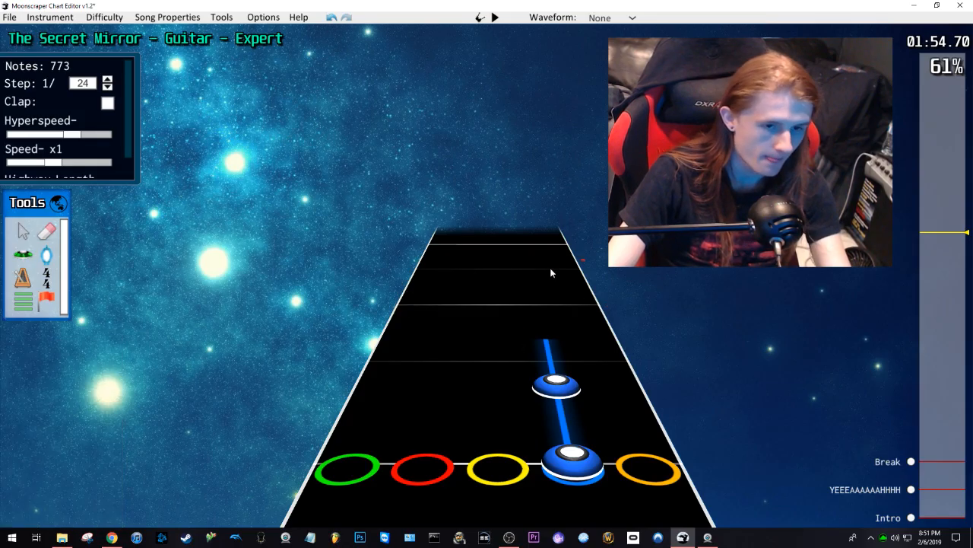
# Step: Paste the copied riff just after 1:55.07 and add a blue note at position 62720 before its first orange note
pyautogui.press('space')
pyautogui.press('space')
pyautogui.scroll(-3, 527, 337)
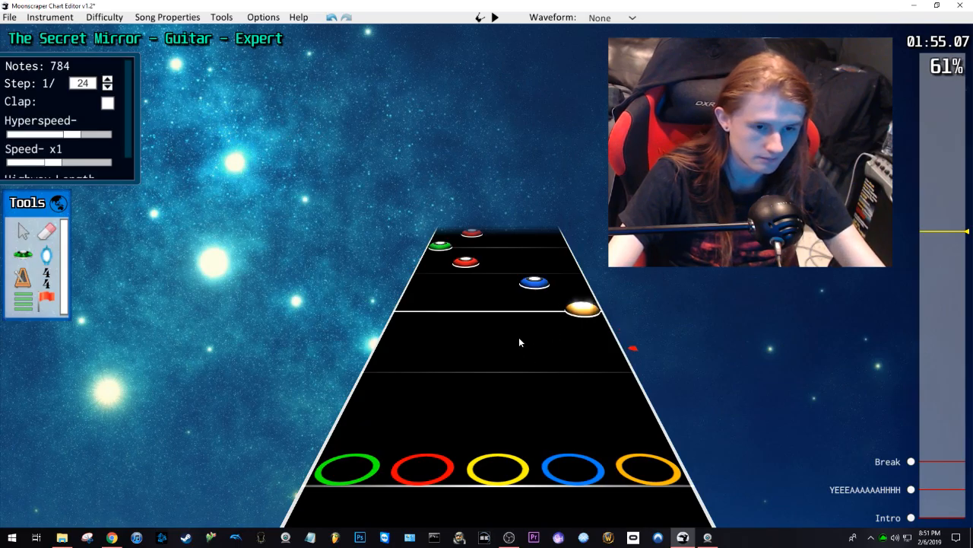
pyautogui.click(555, 344)
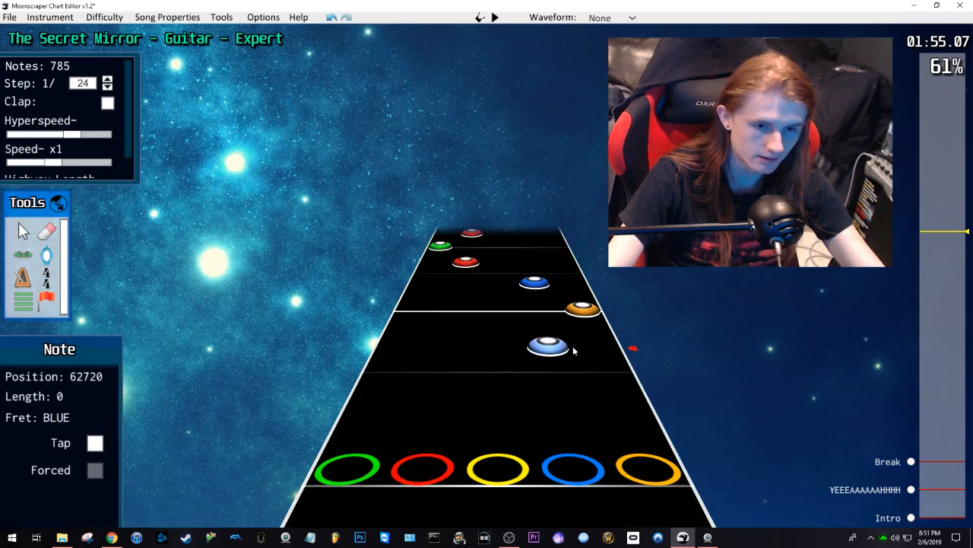
# Step: Play the pasted riff, set the speed to x0.5, and add a blue note on the blue sustain just after 1:56.15
pyautogui.press('space')
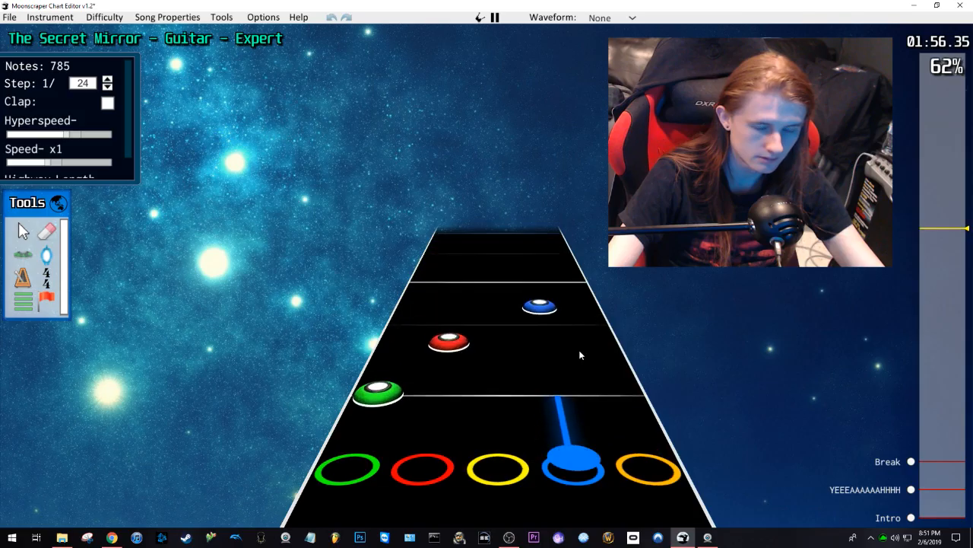
pyautogui.press('space')
pyautogui.scroll(-4, 549, 348)
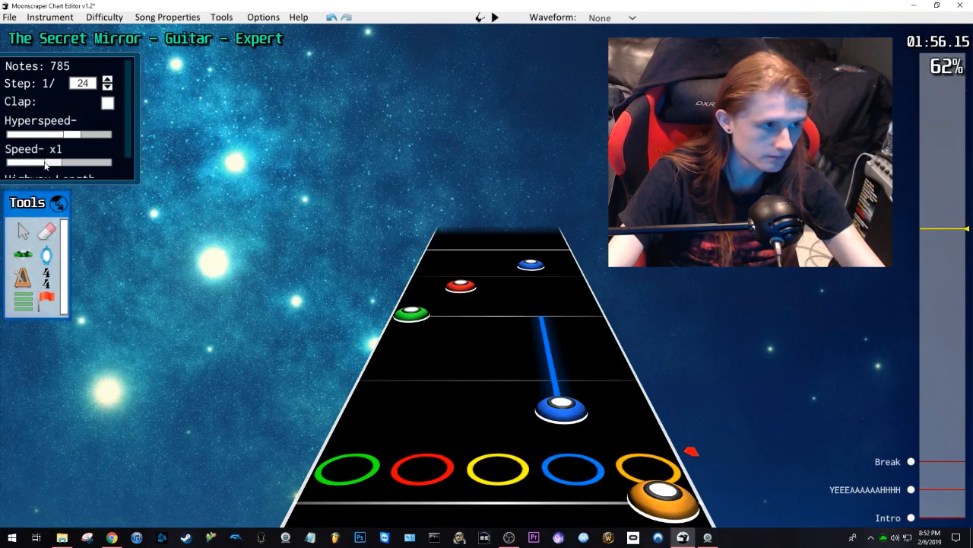
pyautogui.moveTo(44, 164); pyautogui.dragTo(22, 166)
pyautogui.moveTo(504, 309); pyautogui.dragTo(537, 295)
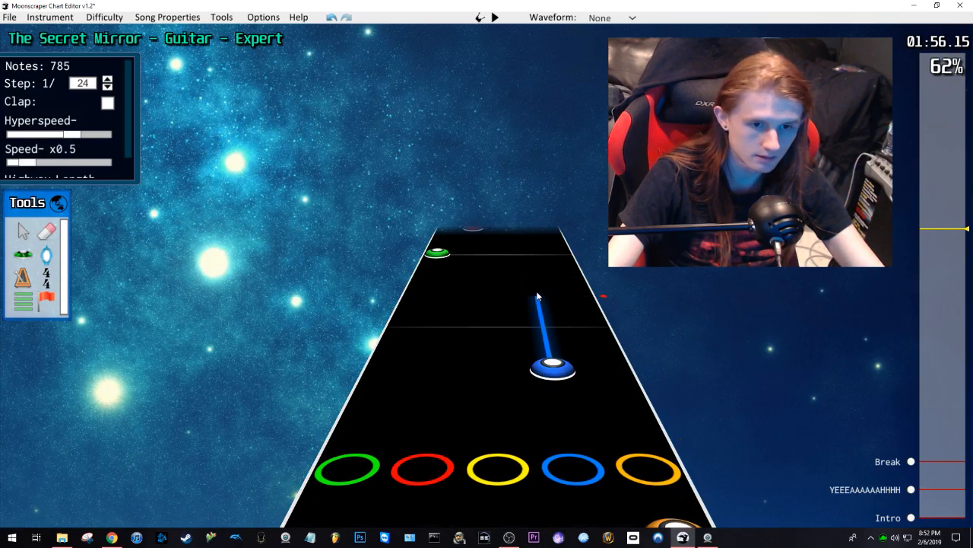
pyautogui.click(536, 296)
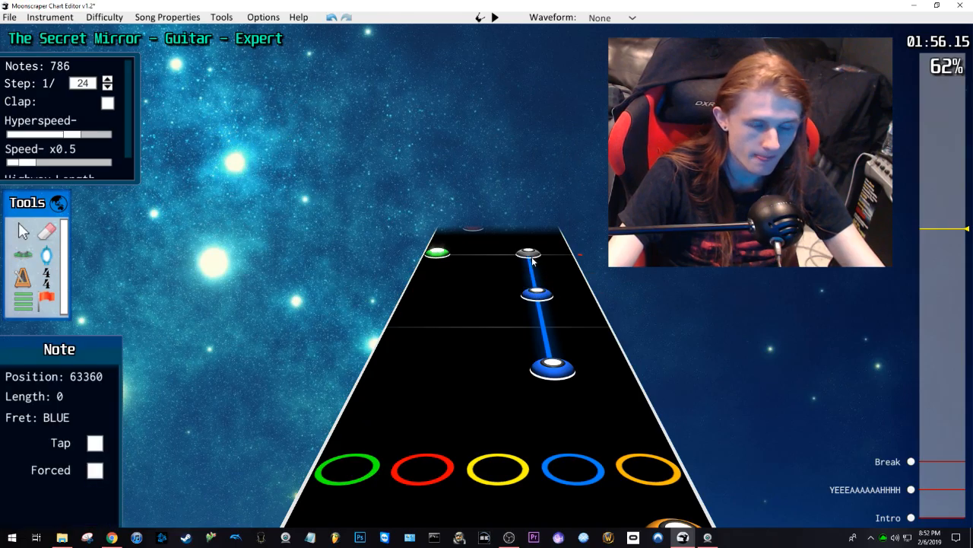
# Step: Change the three notes starting at position 63360 to yellow, blue and red
pyautogui.press('space')
pyautogui.press('space')
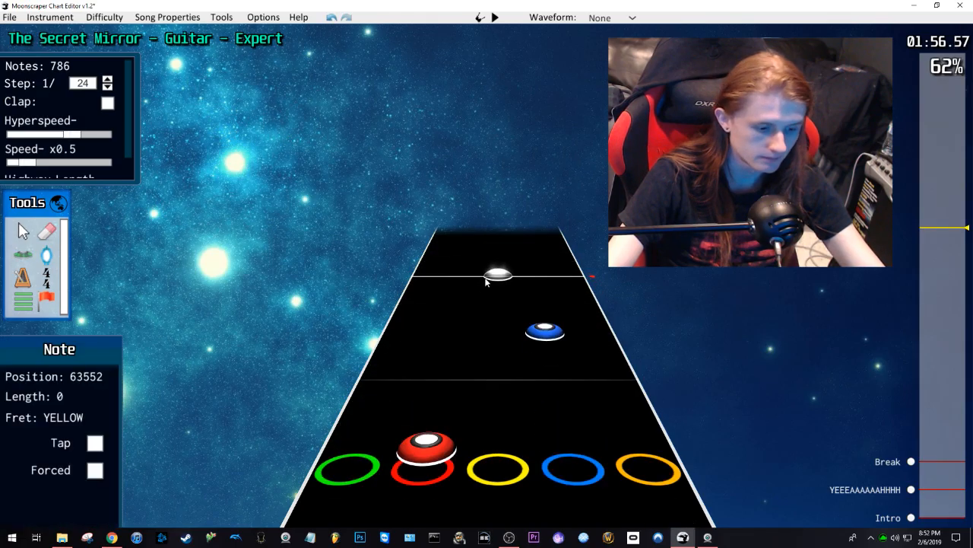
pyautogui.scroll(-2, 485, 281)
pyautogui.press('j')
pyautogui.moveTo(408, 345); pyautogui.dragTo(514, 346)
pyautogui.moveTo(460, 286); pyautogui.dragTo(537, 288)
pyautogui.click(460, 272)
pyautogui.click(467, 251)
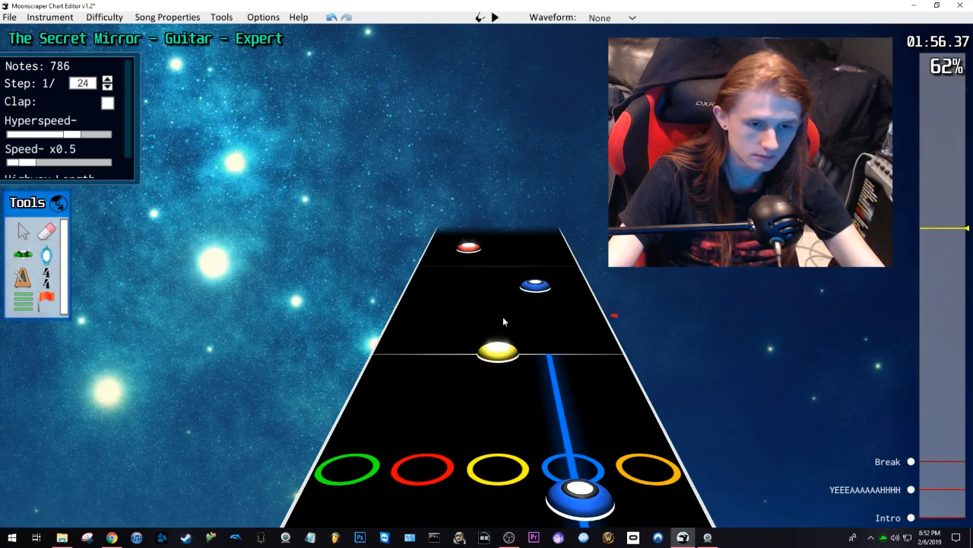
# Step: Check the yellow note at position 63360 and play the riff's ending to about 1:57
pyautogui.click(498, 351)
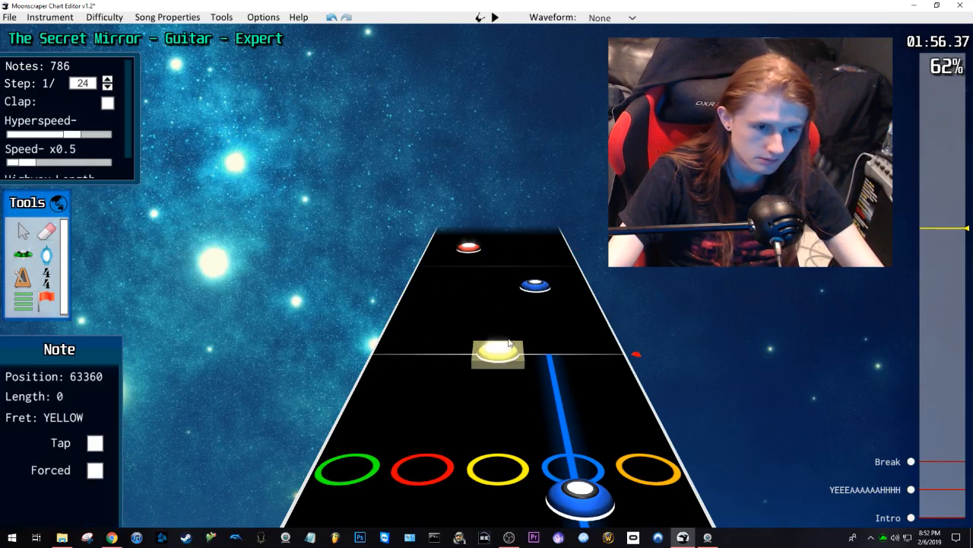
pyautogui.click(490, 301)
pyautogui.press('space')
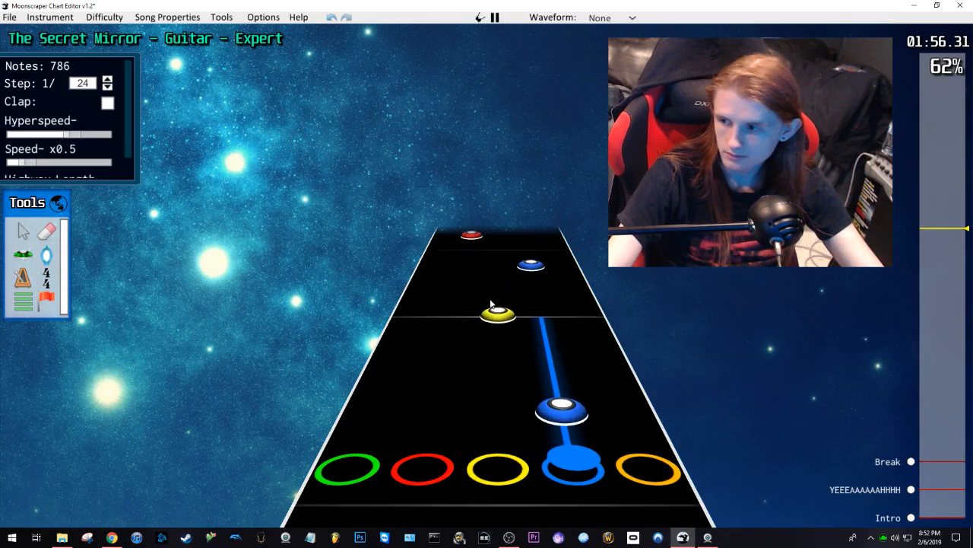
pyautogui.press('space')
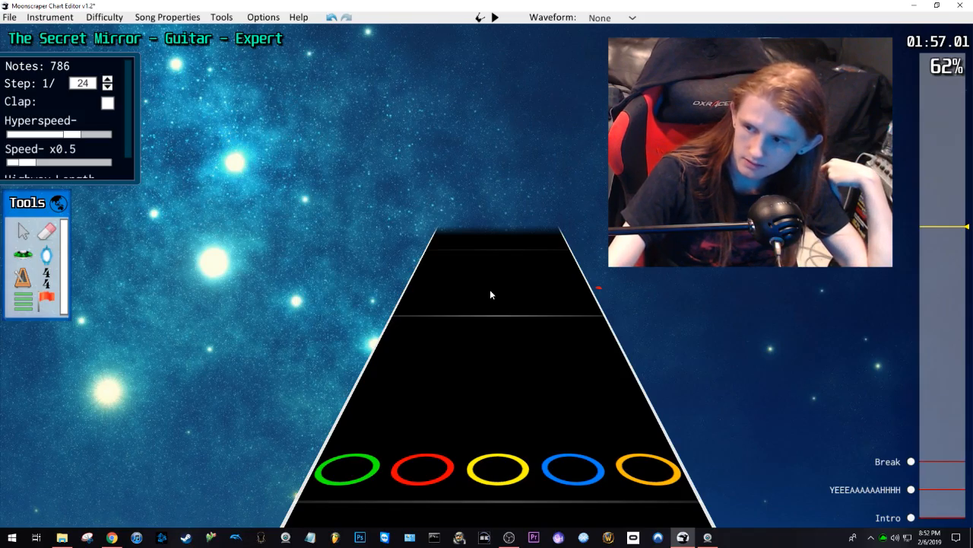
# Step: Replay the charted riffs at half speed from about 1:51.64 past 1:56
pyautogui.moveTo(934, 231); pyautogui.dragTo(932, 244)
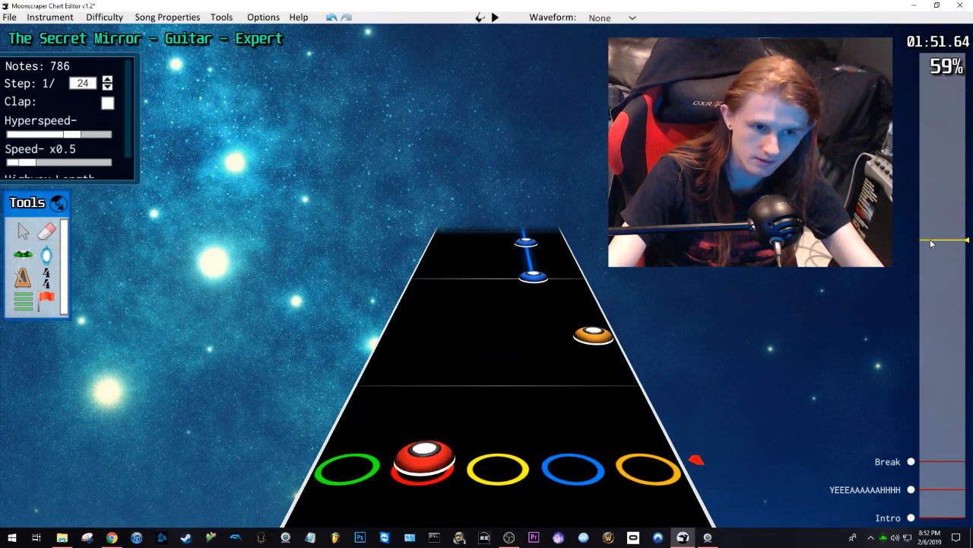
pyautogui.press('space')
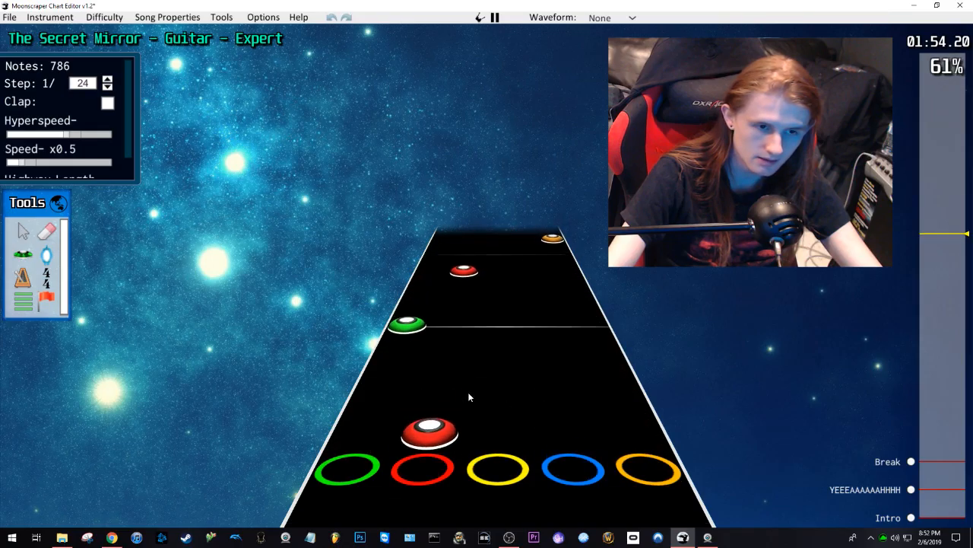
pyautogui.press('space')
pyautogui.scroll(-2, 458, 398)
pyautogui.scroll(-1, 460, 395)
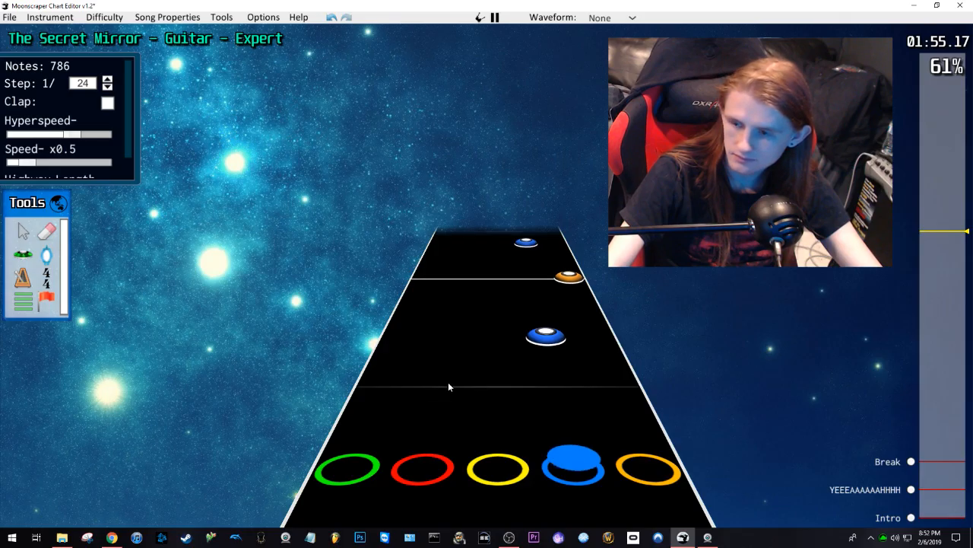
pyautogui.press('space')
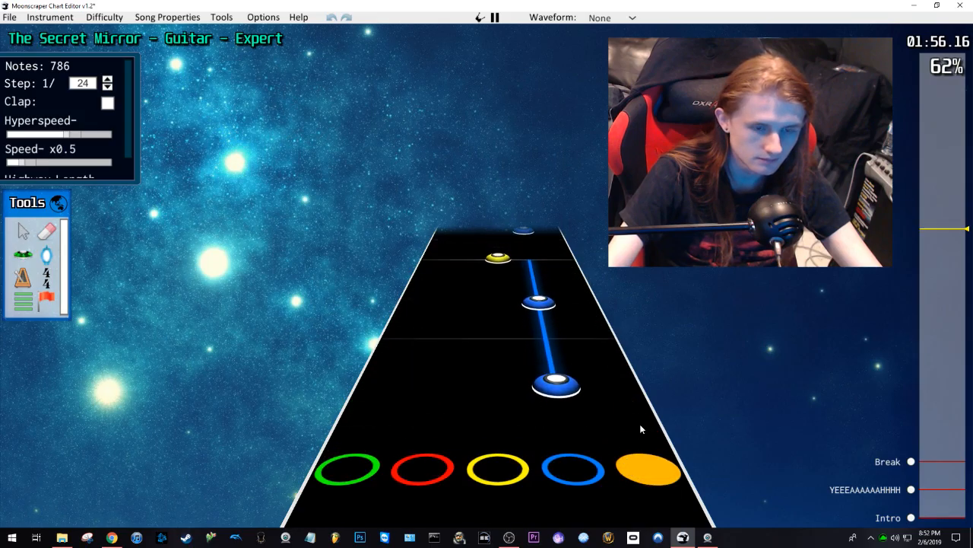
pyautogui.press('space')
# Step: Paste the copied riff at about 1:56.85 and play its opening
pyautogui.scroll(-3, 557, 354)
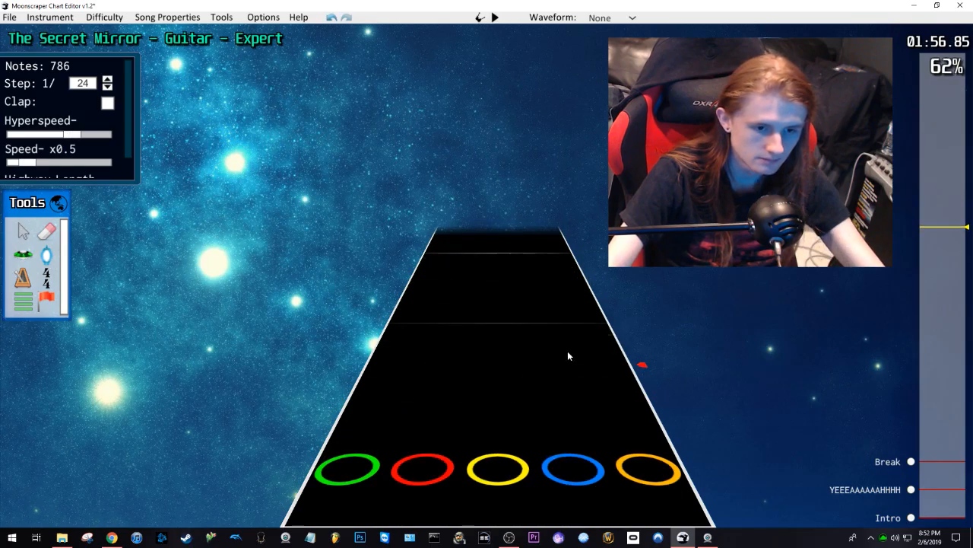
pyautogui.hotkey('ctrl', 'v')
pyautogui.press('space')
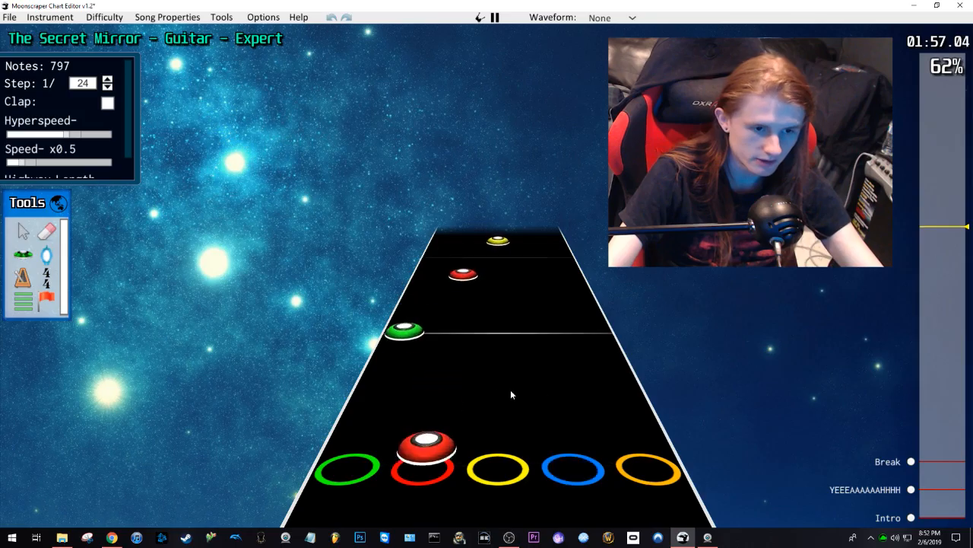
pyautogui.press('space')
# Step: Rearrange the pasted riff's orange, sustained blue and yellow notes after 1:57.39, adding a blue note at position 64000
pyautogui.scroll(-1, 571, 395)
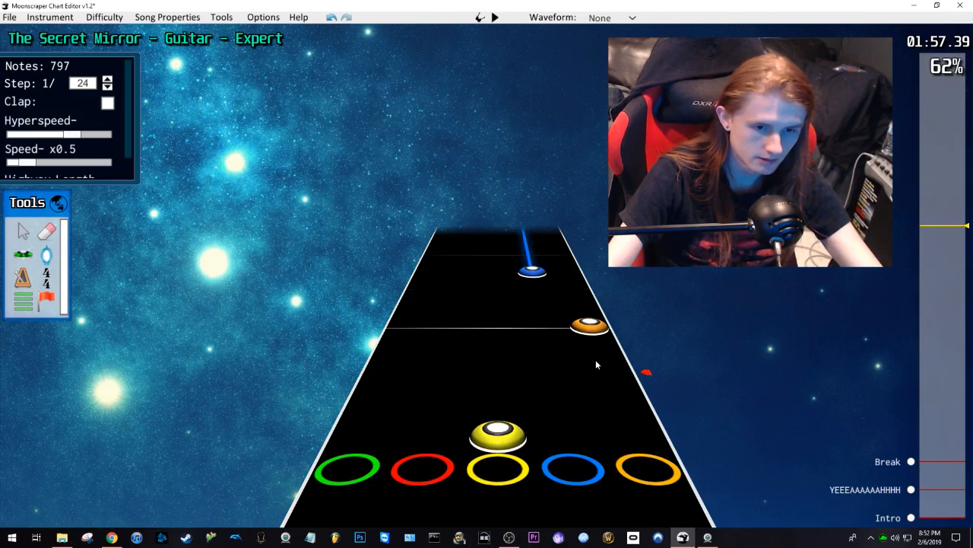
pyautogui.moveTo(597, 359); pyautogui.dragTo(542, 283)
pyautogui.moveTo(582, 327); pyautogui.dragTo(512, 437)
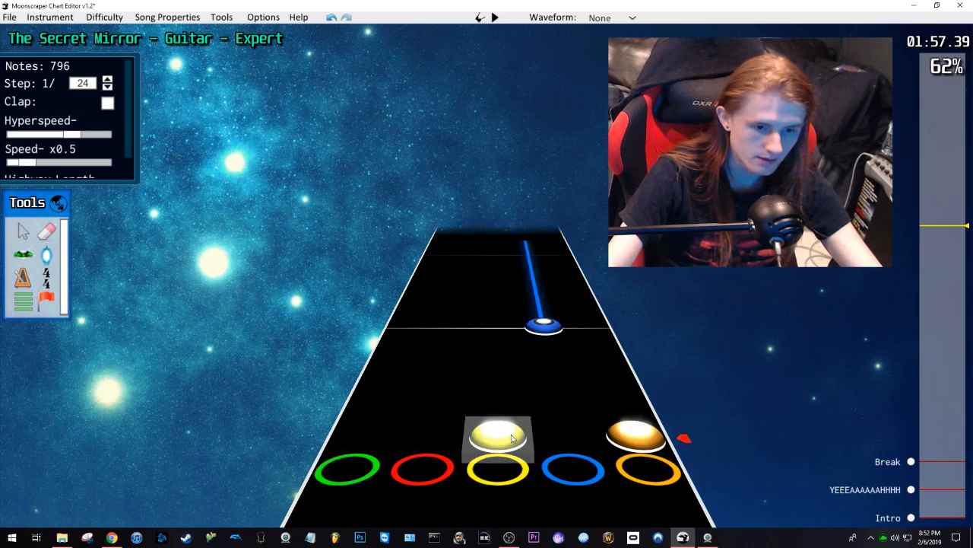
pyautogui.click(496, 239)
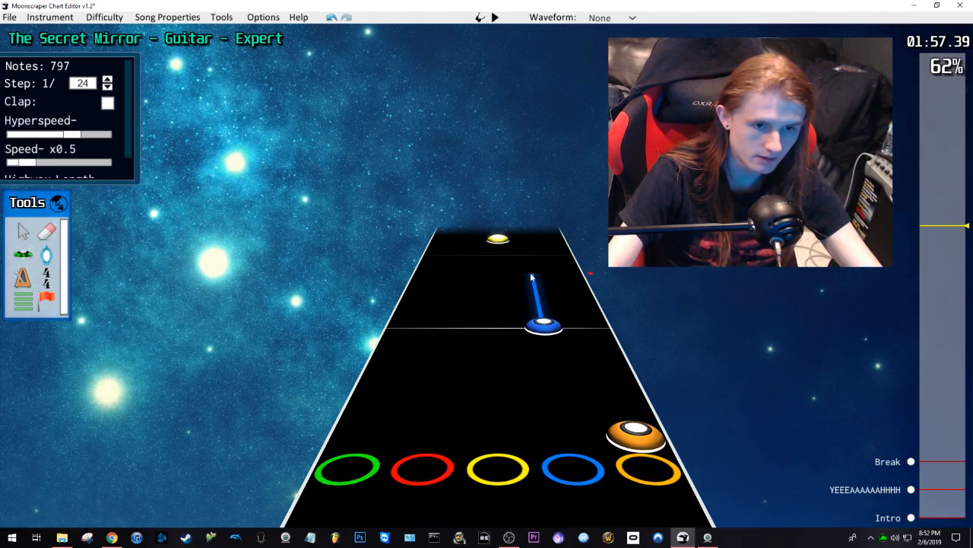
pyautogui.click(540, 272)
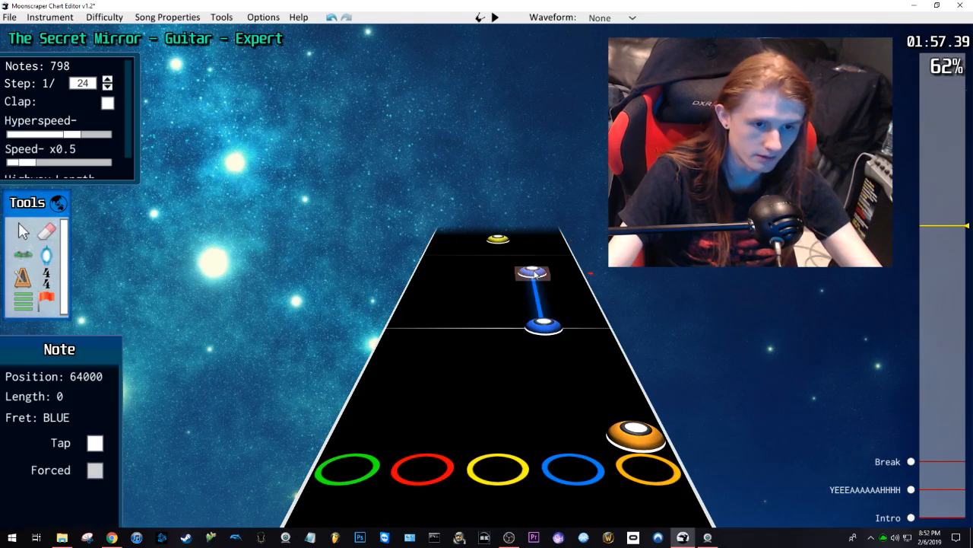
# Step: Force the green note at position 64128 and play the notes around it
pyautogui.press('space')
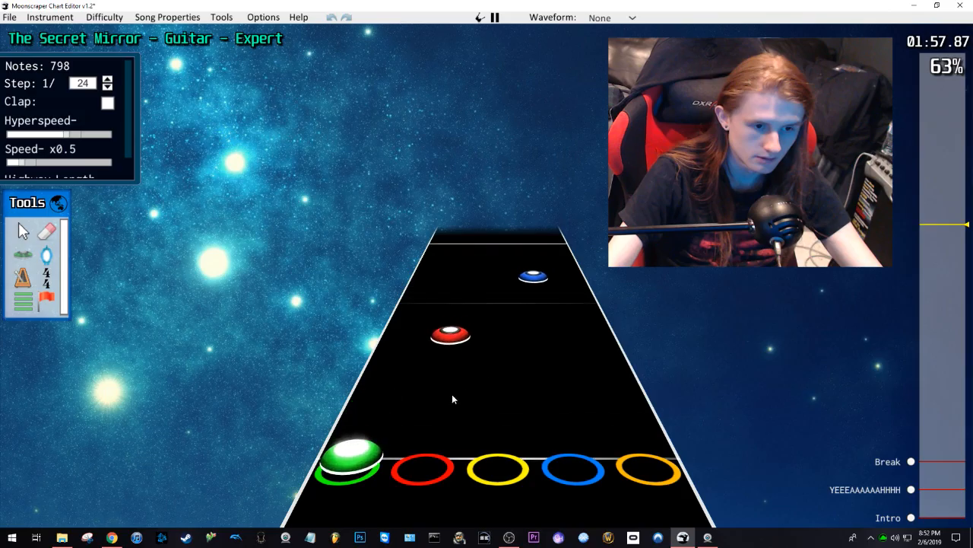
pyautogui.press('space')
pyautogui.scroll(-1, 445, 383)
pyautogui.press('f')
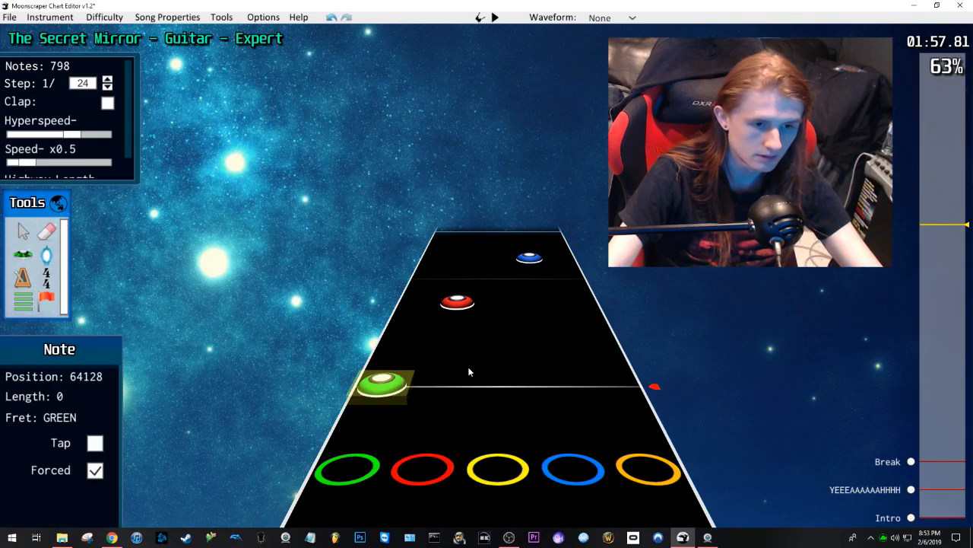
pyautogui.press('space')
pyautogui.press('space')
pyautogui.scroll(3, 519, 374)
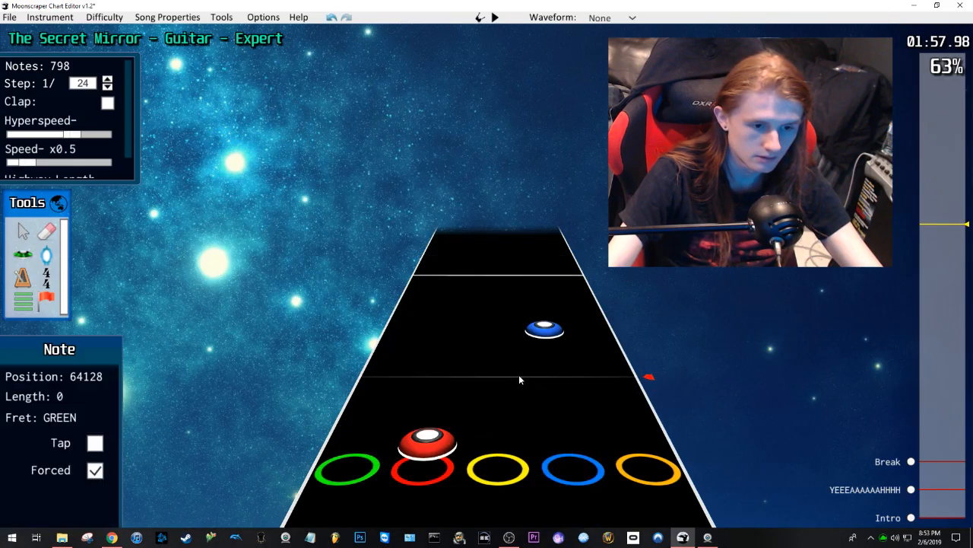
# Step: Change the green note at position 64128 to red and the following red note to yellow, and play them
pyautogui.moveTo(468, 269); pyautogui.dragTo(498, 272)
pyautogui.click(500, 311)
pyautogui.moveTo(407, 333); pyautogui.dragTo(456, 330)
pyautogui.click(506, 331)
pyautogui.scroll(-2, 539, 340)
pyautogui.press('space')
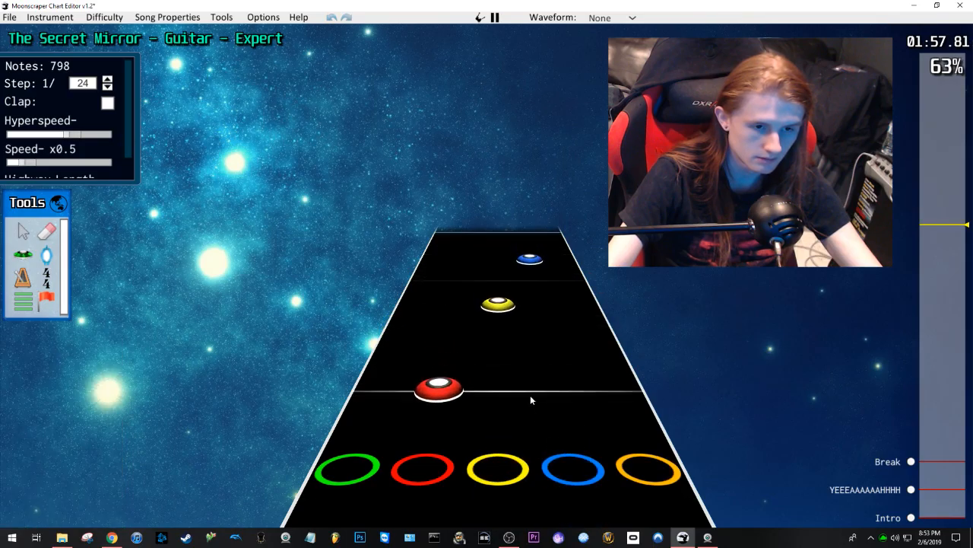
pyautogui.press('space')
# Step: Paste the copied riff again right after the last blue note past 1:58.00
pyautogui.scroll(4, 489, 372)
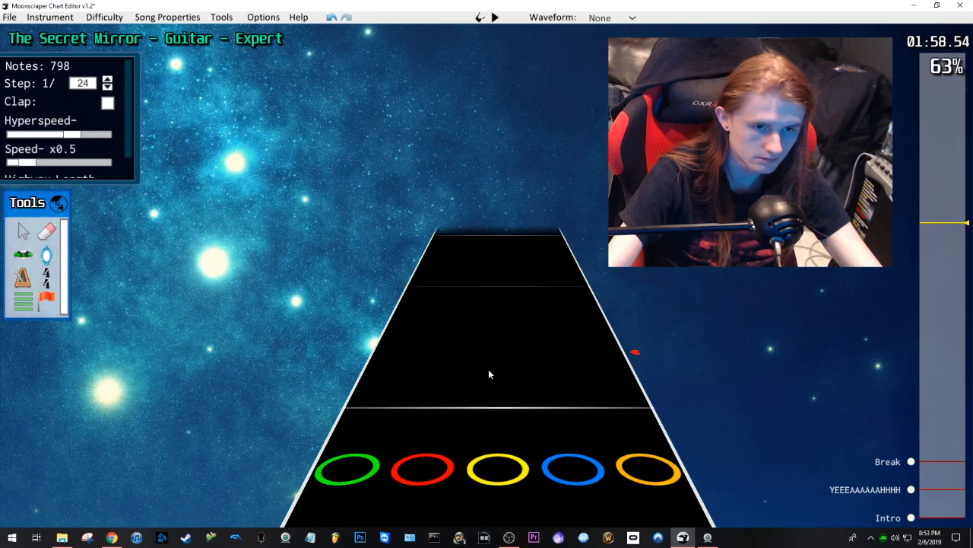
pyautogui.scroll(4, 472, 344)
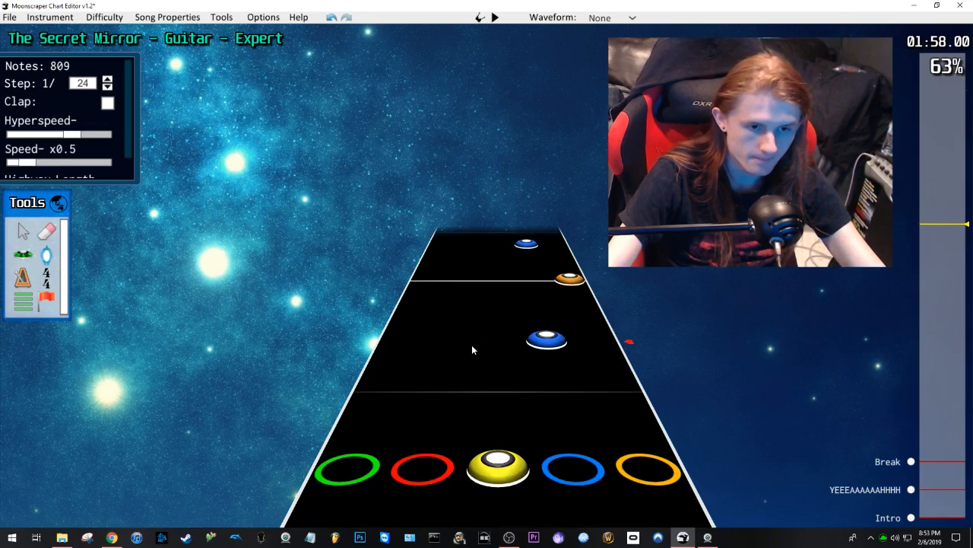
# Step: Play the charted riff from about 1:43 and compare its notes with the song
pyautogui.click(941, 231)
pyautogui.moveTo(941, 231); pyautogui.dragTo(945, 271)
pyautogui.press('space')
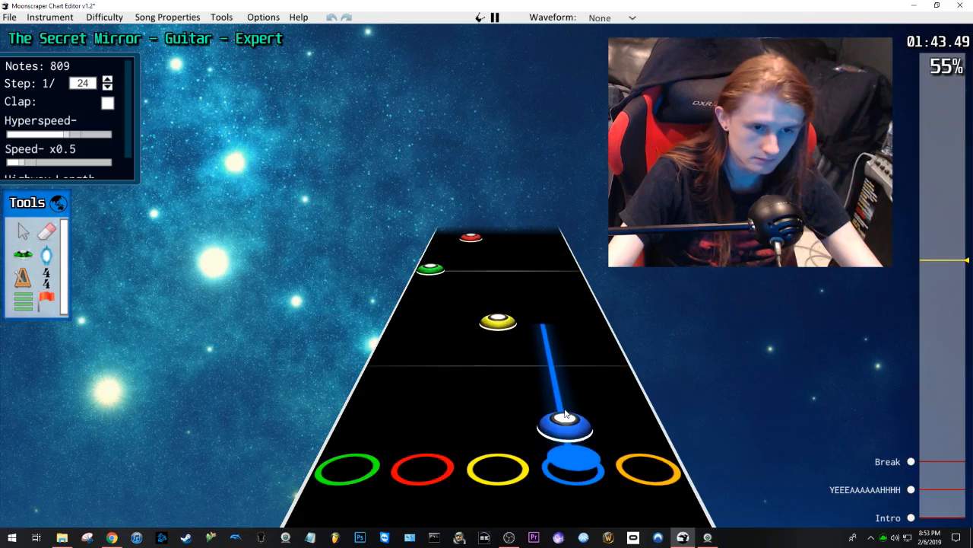
pyautogui.press('space')
pyautogui.press('space')
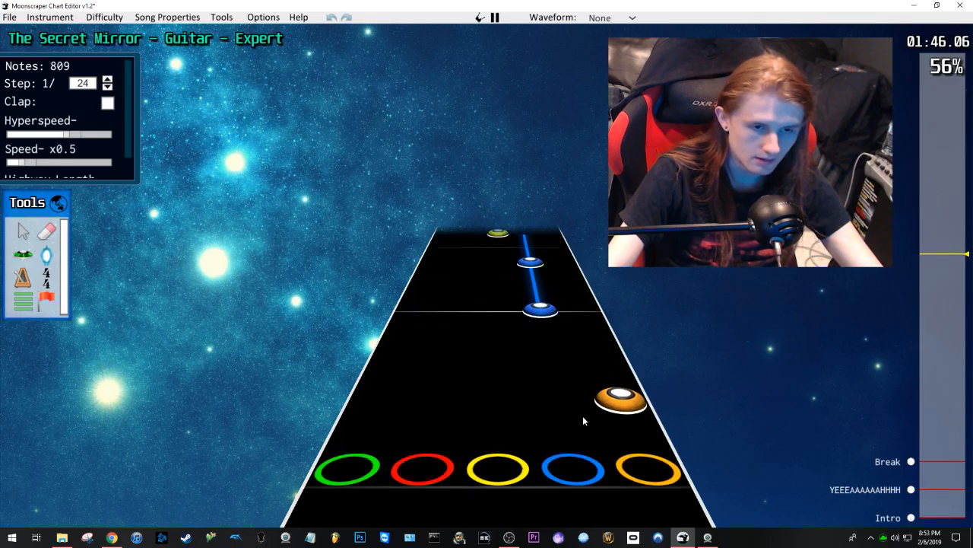
pyautogui.press('space')
# Step: Change the green note at about 1:46.5 to red and play the riff around it
pyautogui.moveTo(476, 296); pyautogui.dragTo(338, 465)
pyautogui.moveTo(364, 427); pyautogui.dragTo(435, 427)
pyautogui.press('space')
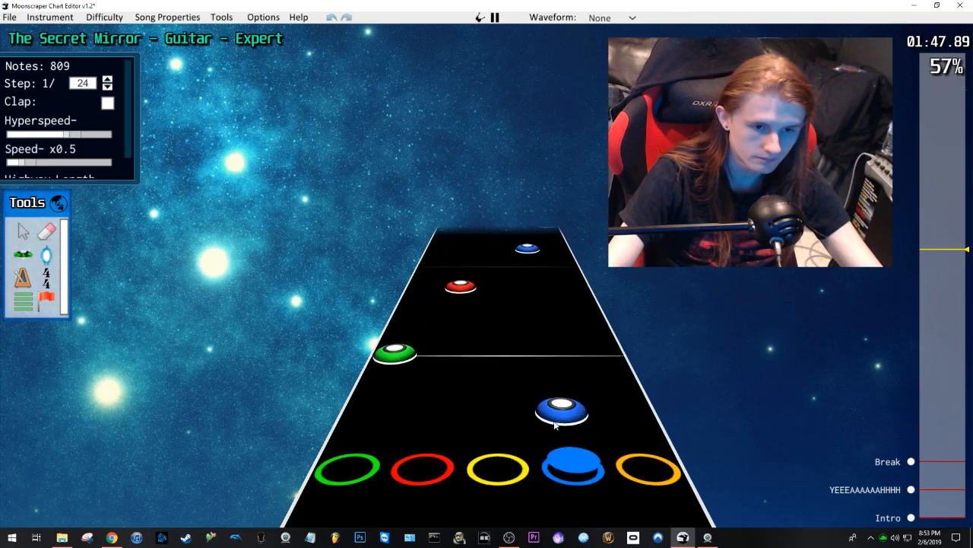
pyautogui.press('space')
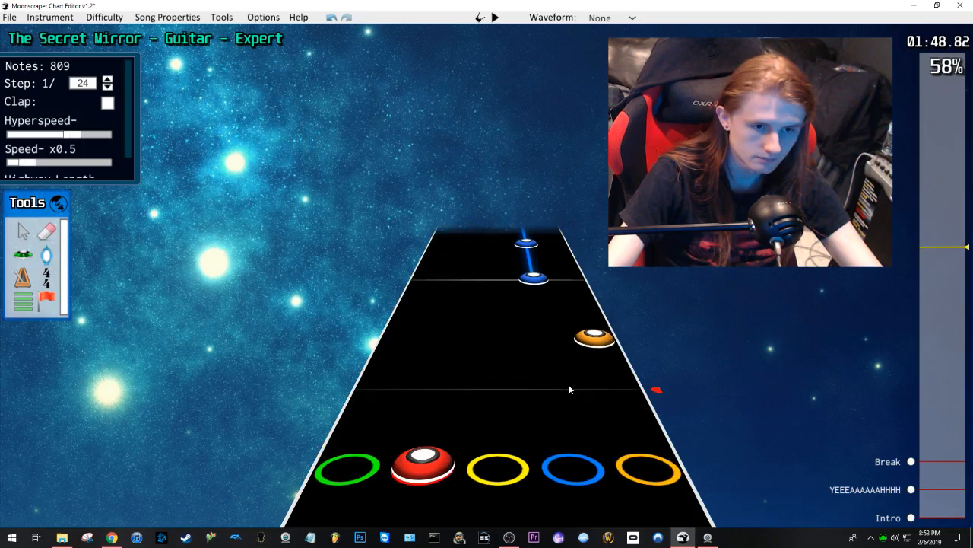
pyautogui.press('space')
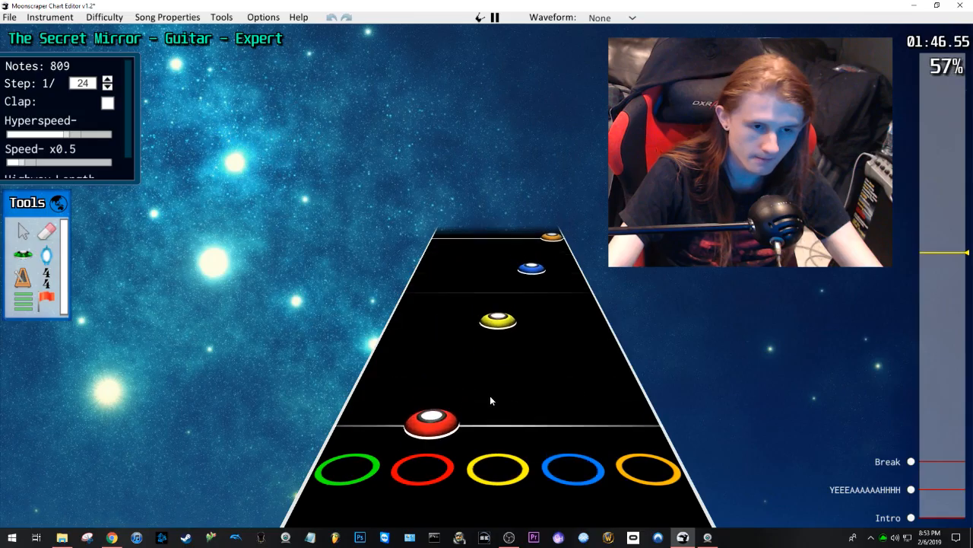
# Step: Replay the riff around 1:47 and inspect the orange note at position 58176, the green at 58368 and the yellow at 58496
pyautogui.press('space')
pyautogui.scroll(-3, 580, 369)
pyautogui.scroll(-1, 617, 403)
pyautogui.click(597, 350)
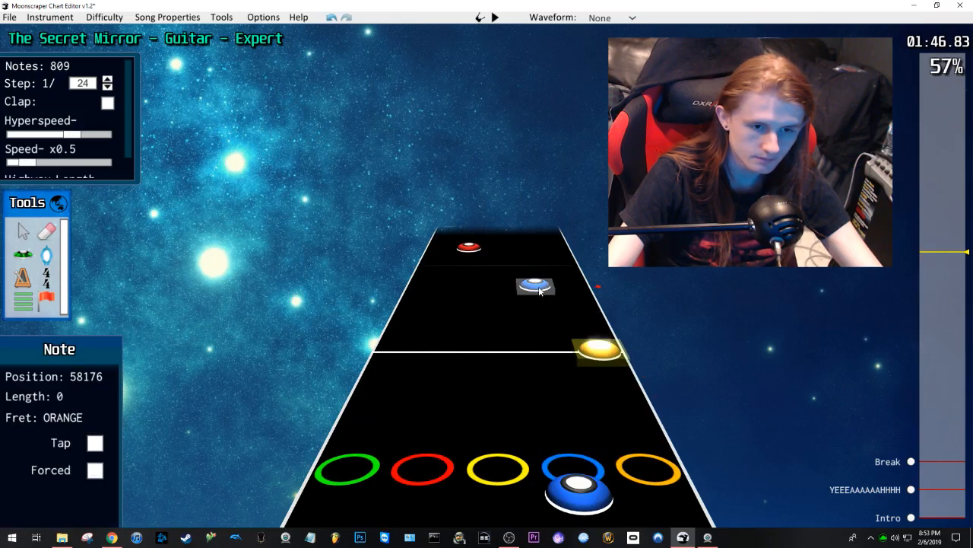
pyautogui.press('space')
pyautogui.press('space')
pyautogui.press('space')
pyautogui.press('space')
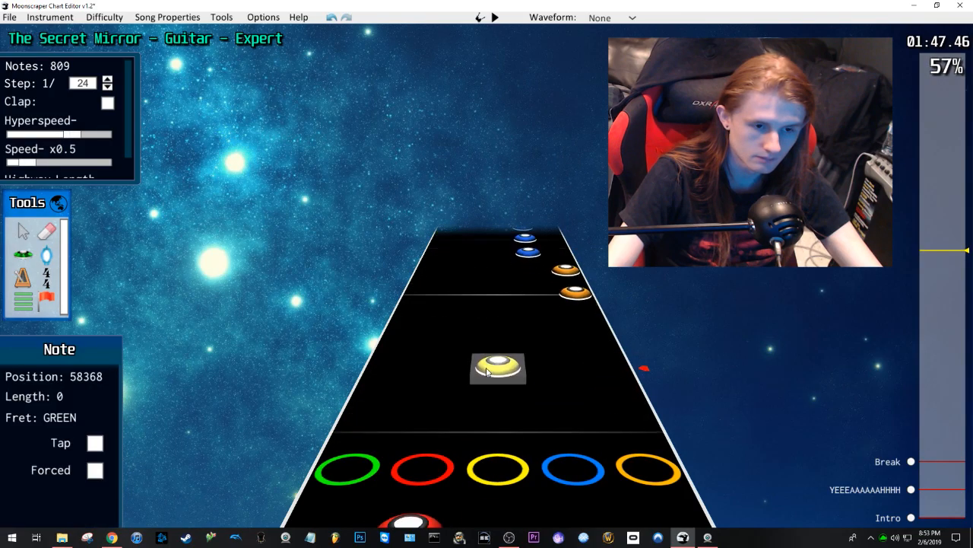
pyautogui.scroll(-2, 470, 429)
pyautogui.click(515, 295)
pyautogui.scroll(-1, 564, 332)
# Step: Play the rest of the pasted riff in sections up to about 1:58.4 to check its notes against the song
pyautogui.press('space')
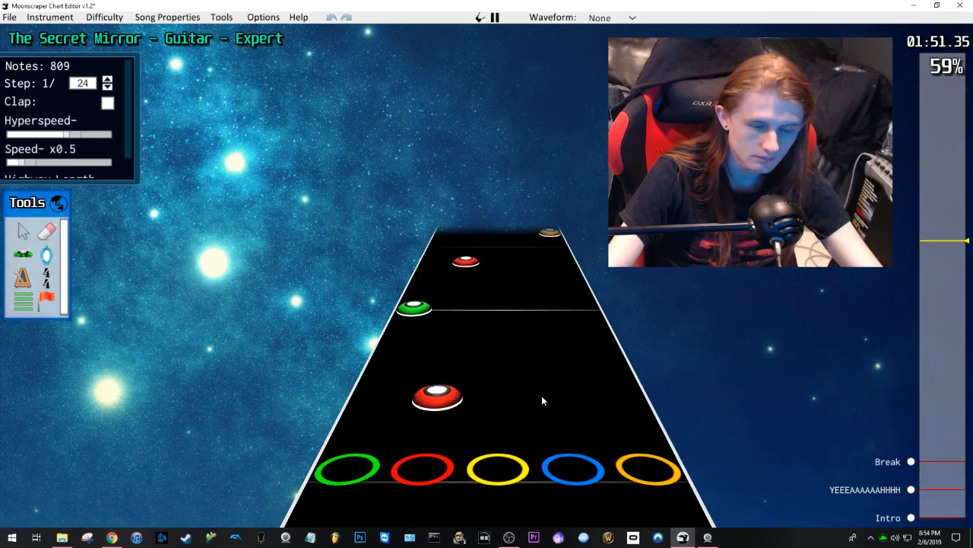
pyautogui.press('space')
pyautogui.scroll(-5, 509, 372)
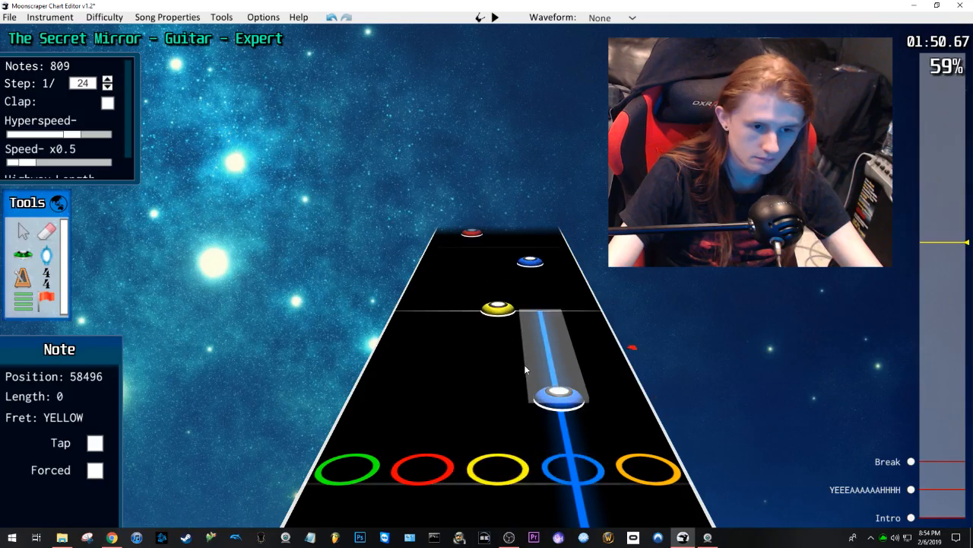
pyautogui.scroll(-1, 420, 307)
pyautogui.press('space')
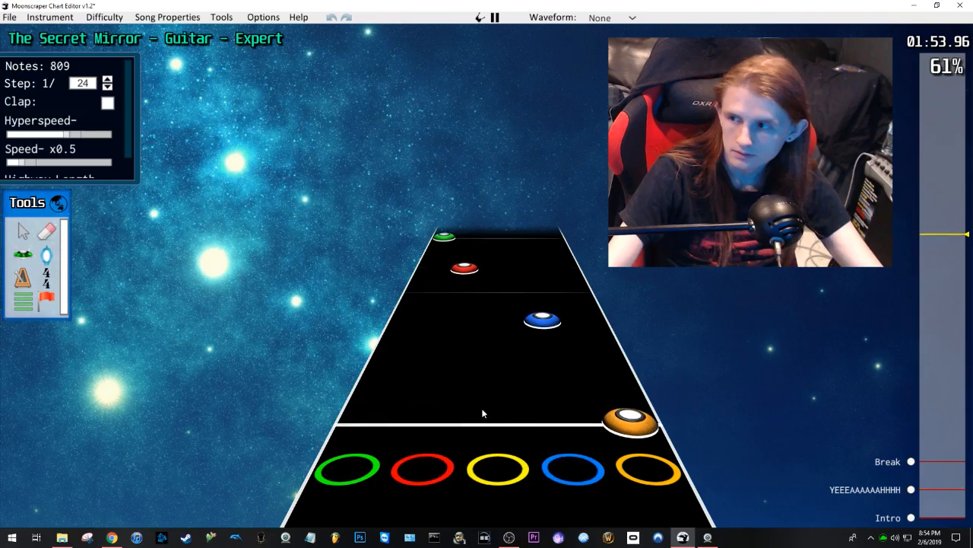
pyautogui.press('space')
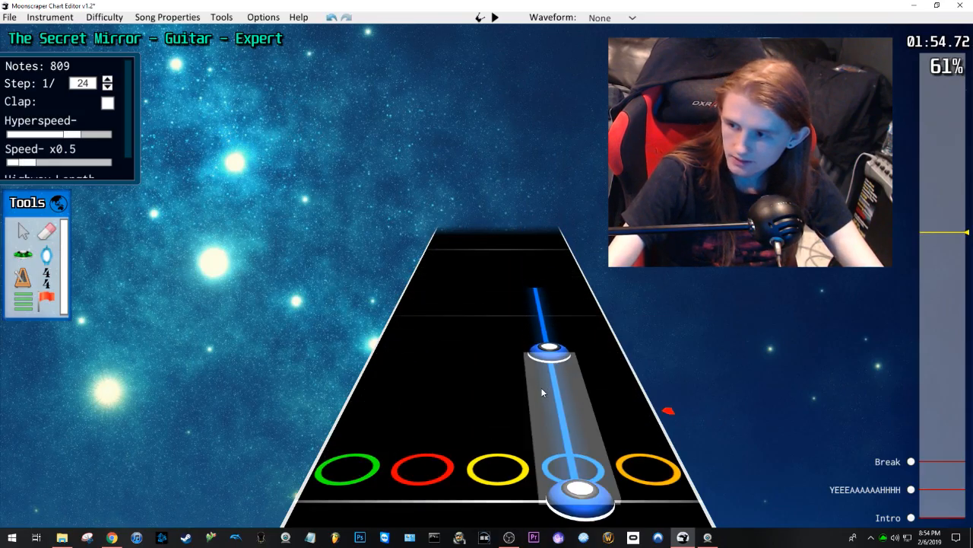
pyautogui.scroll(-3, 541, 387)
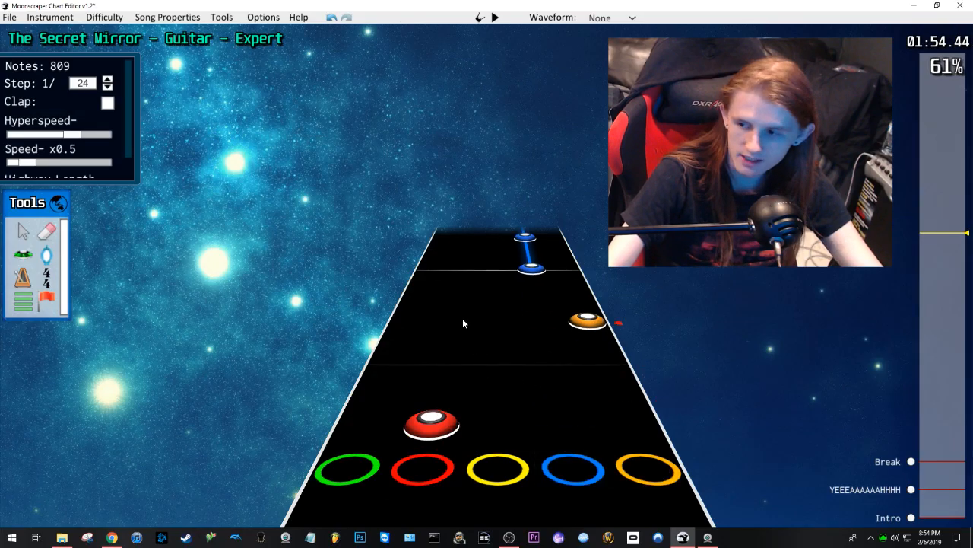
pyautogui.press('space')
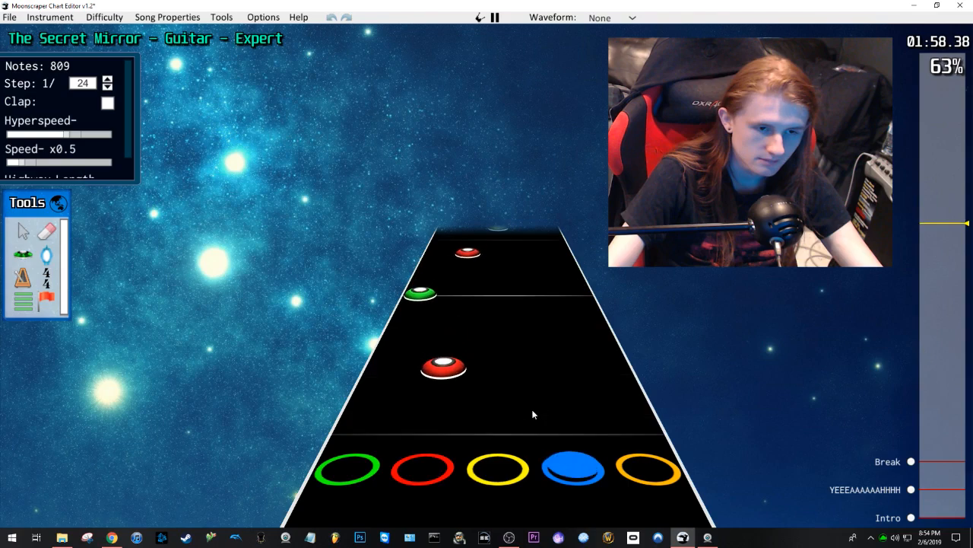
pyautogui.press('space')
# Step: Replace the sustained blue note at position 64768 with one orange and four short blue notes spaced at 1/24, and play them
pyautogui.scroll(-4, 549, 384)
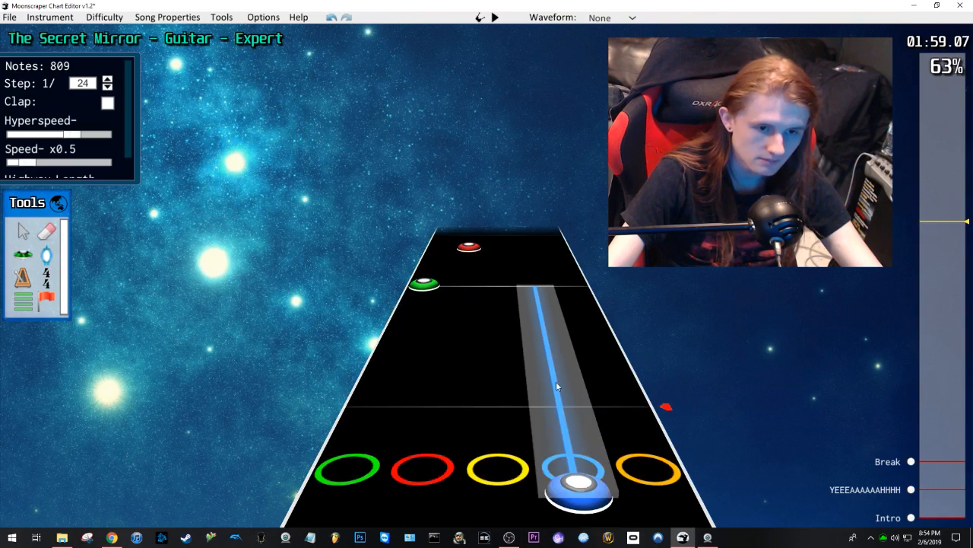
pyautogui.click(549, 343)
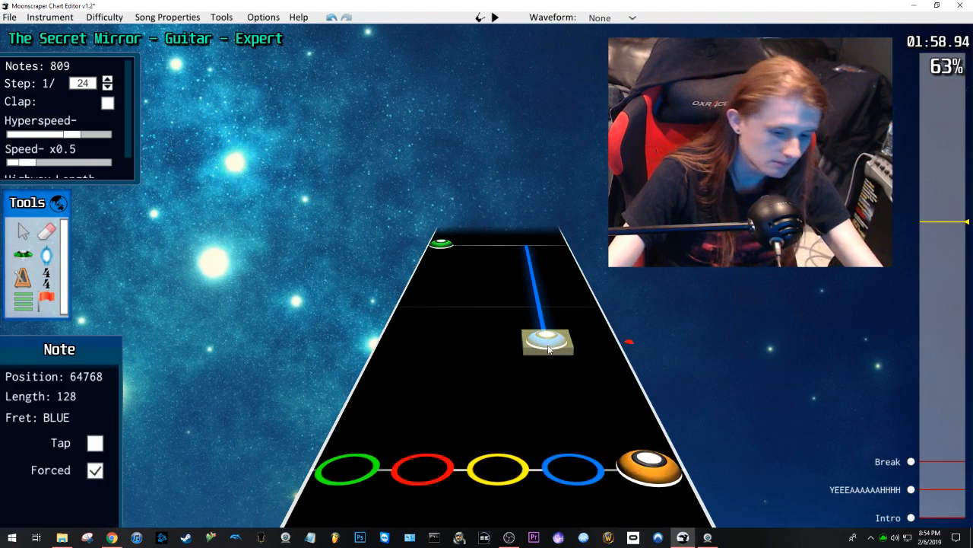
pyautogui.press('Delete')
pyautogui.click(603, 394)
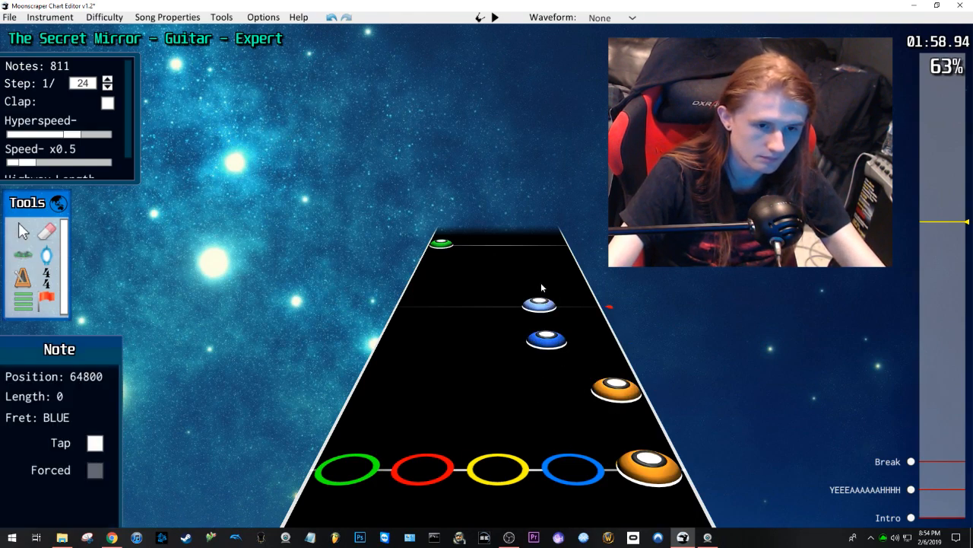
pyautogui.press('space')
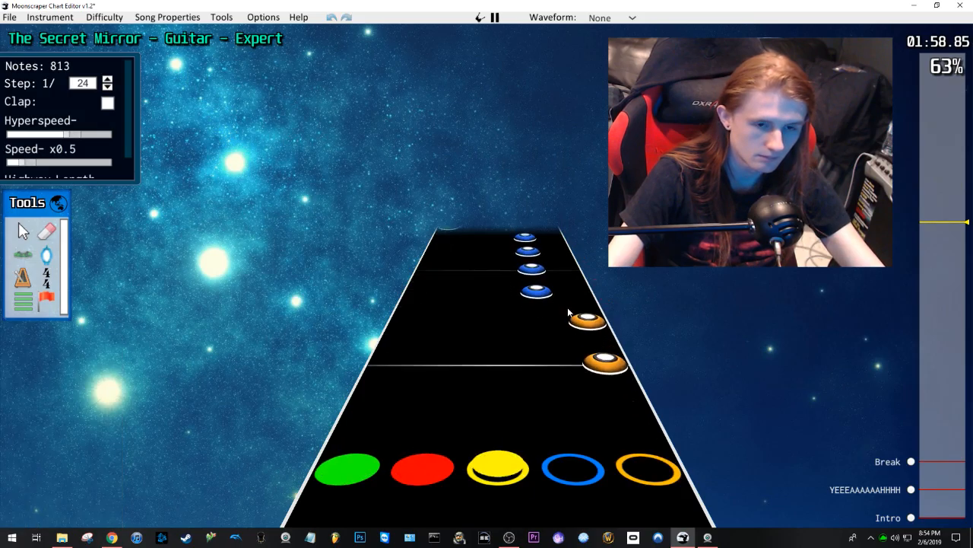
pyautogui.press('space')
# Step: Change the green note right after the new blue notes to yellow and the following red note to blue
pyautogui.click(500, 333)
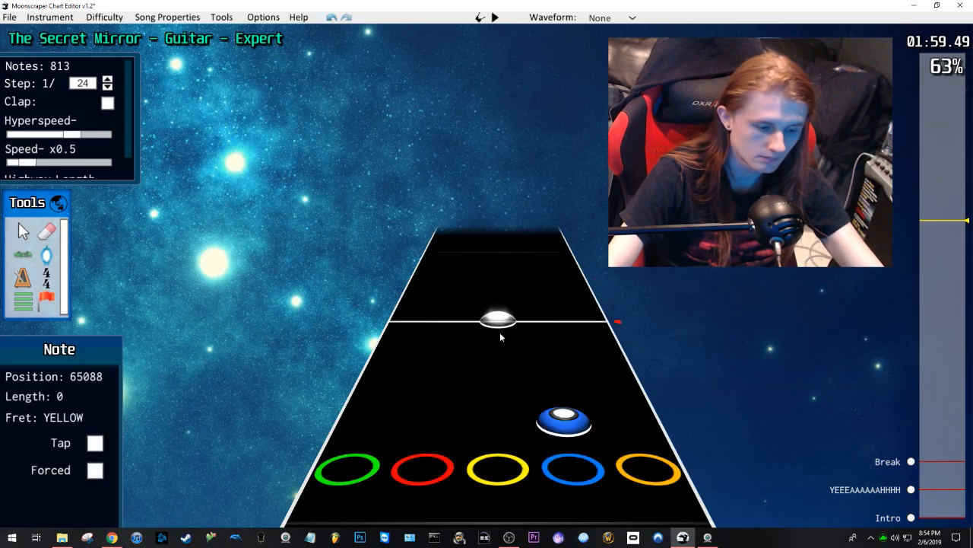
pyautogui.scroll(-1, 471, 362)
pyautogui.press('j')
pyautogui.moveTo(384, 393); pyautogui.dragTo(498, 392)
pyautogui.click(462, 311)
pyautogui.moveTo(462, 311); pyautogui.dragTo(539, 305)
# Step: Change the note at position 65024 to red and set it as forced
pyautogui.moveTo(529, 259); pyautogui.dragTo(429, 267)
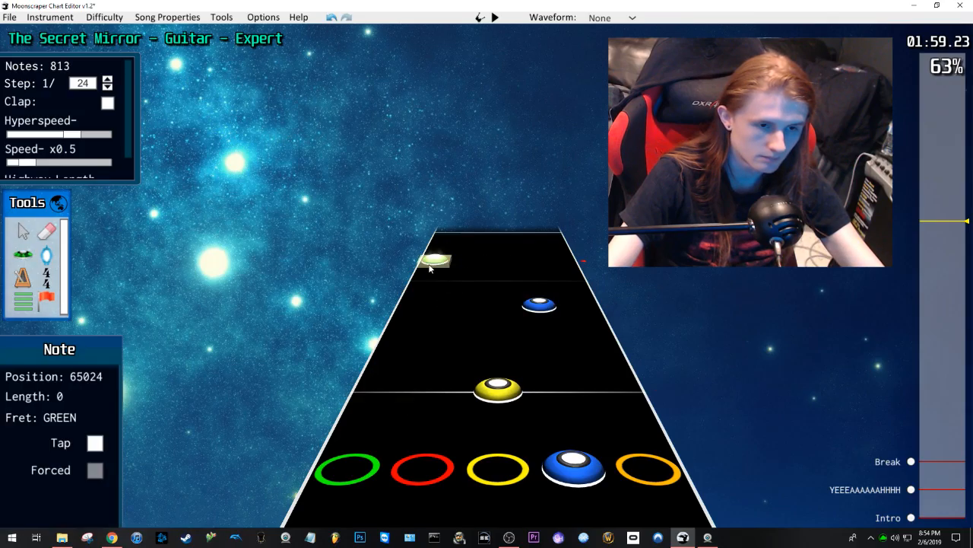
pyautogui.press('Delete')
pyautogui.scroll(-1, 486, 270)
pyautogui.scroll(1, 487, 270)
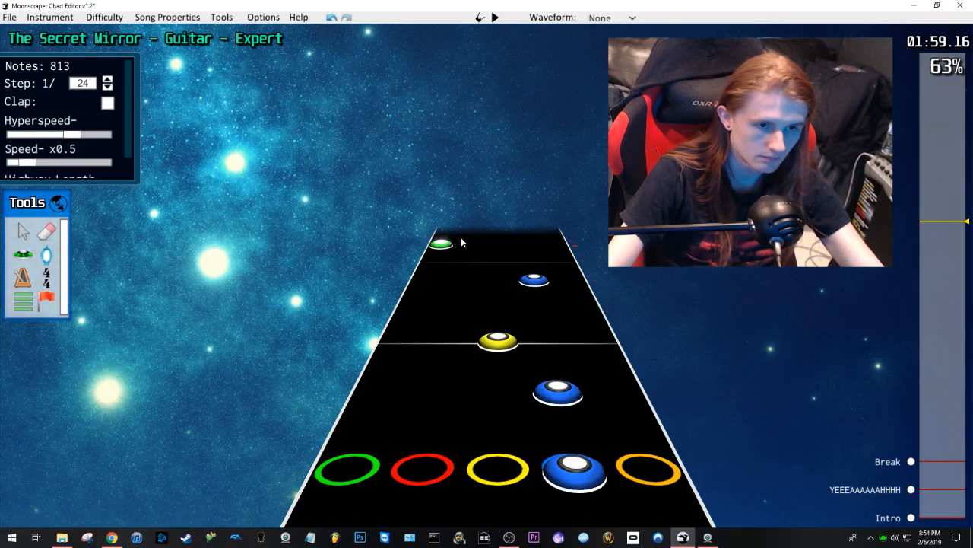
pyautogui.click(477, 252)
pyautogui.press('j')
pyautogui.click(477, 257)
pyautogui.press('f')
pyautogui.scroll(-2, 498, 319)
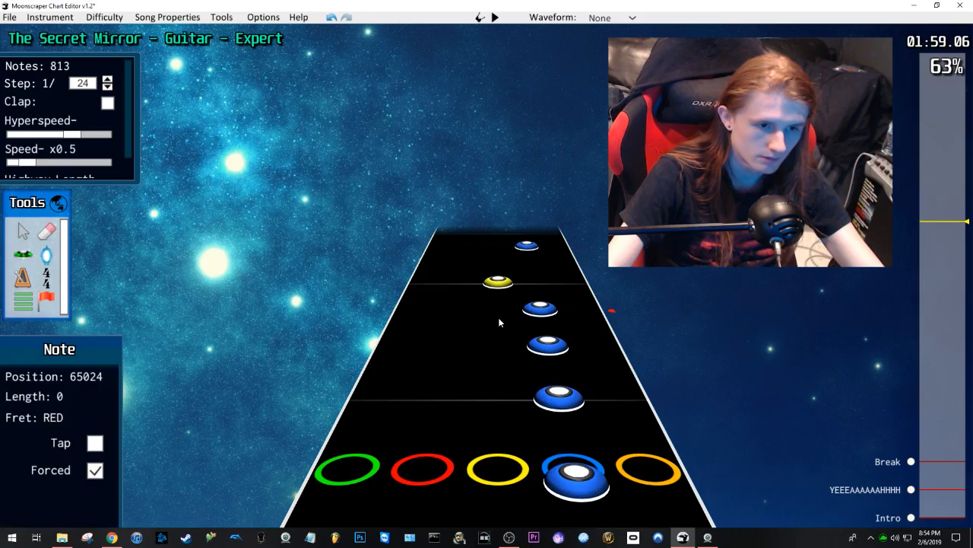
# Step: Play the revised riff from about 1:55 to 2:00 to check the new notes against the song
pyautogui.moveTo(935, 225); pyautogui.dragTo(937, 234)
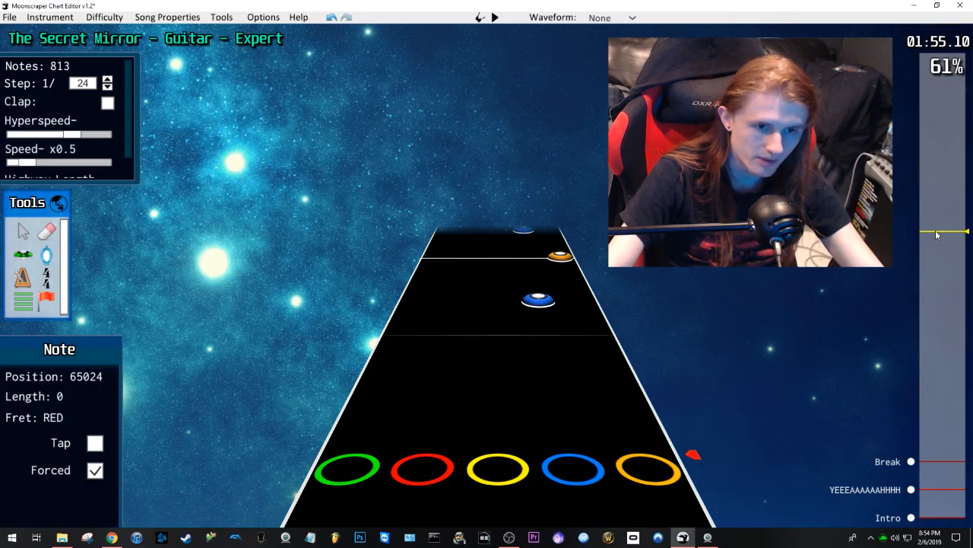
pyautogui.press('space')
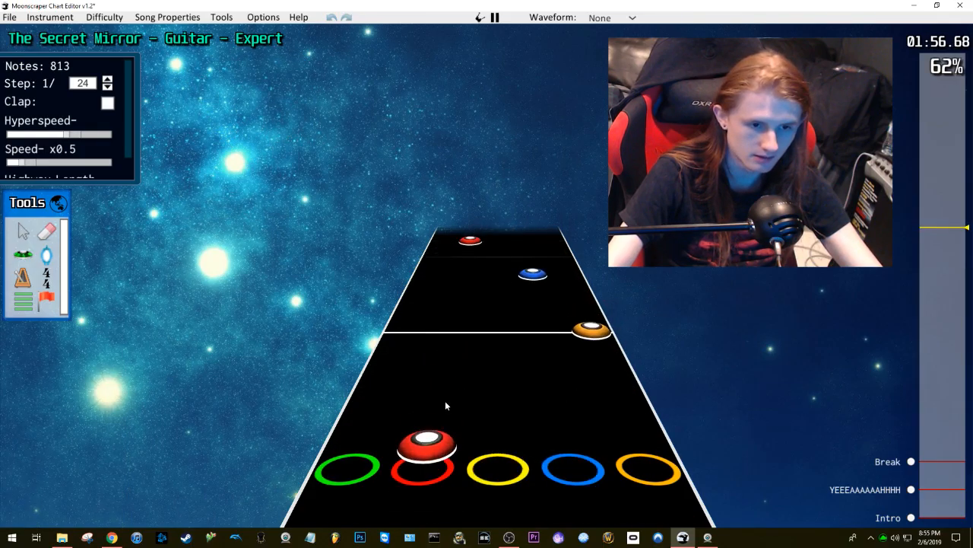
pyautogui.press('space')
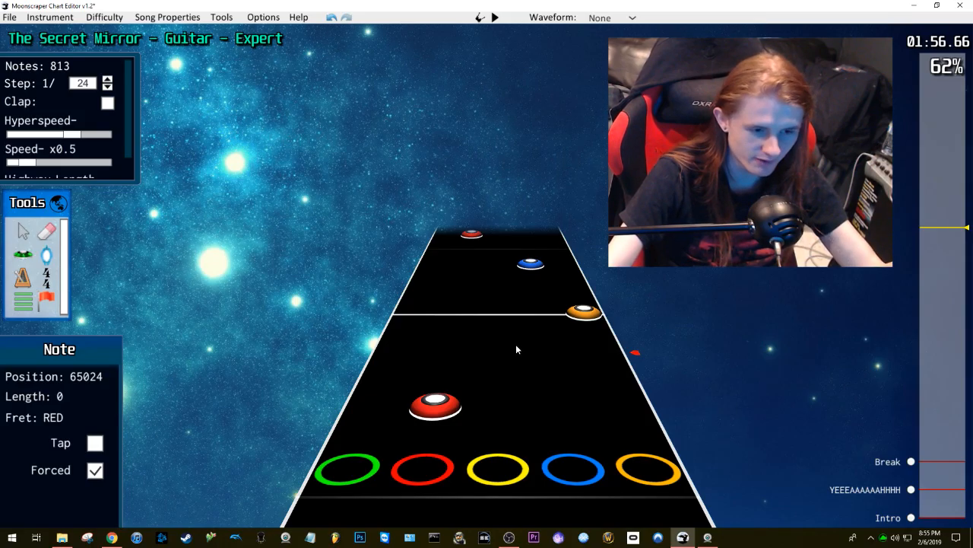
pyautogui.scroll(-5, 515, 343)
pyautogui.press('space')
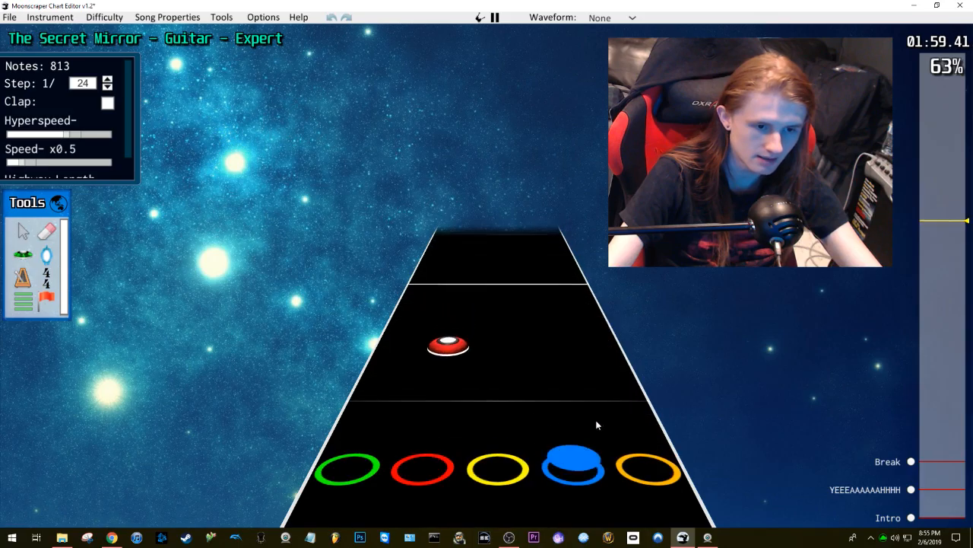
pyautogui.press('space')
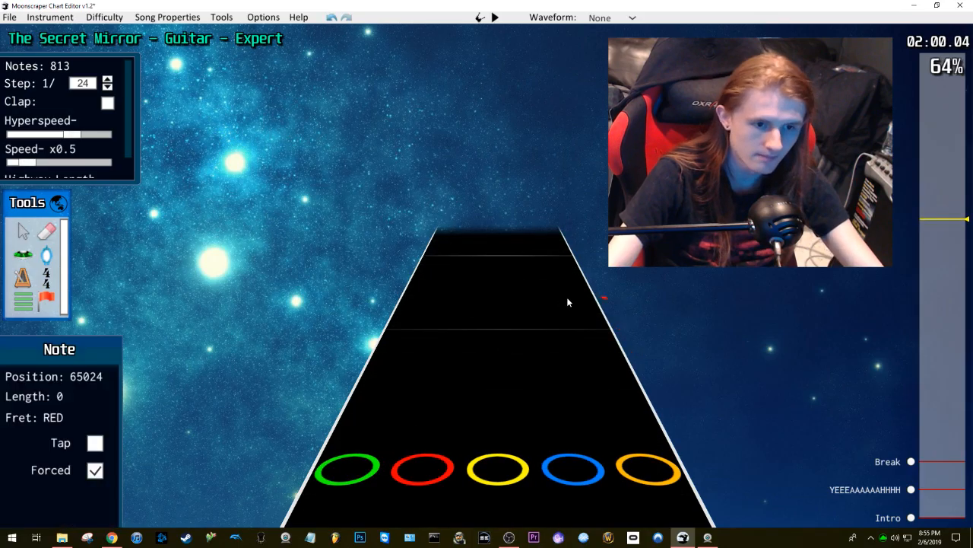
# Step: Review the riff between about 1:51 and 1:54.8, inspecting the orange notes at positions 60480 and 61248
pyautogui.scroll(-4, 564, 290)
pyautogui.scroll(-1, 576, 280)
pyautogui.moveTo(930, 224); pyautogui.dragTo(937, 240)
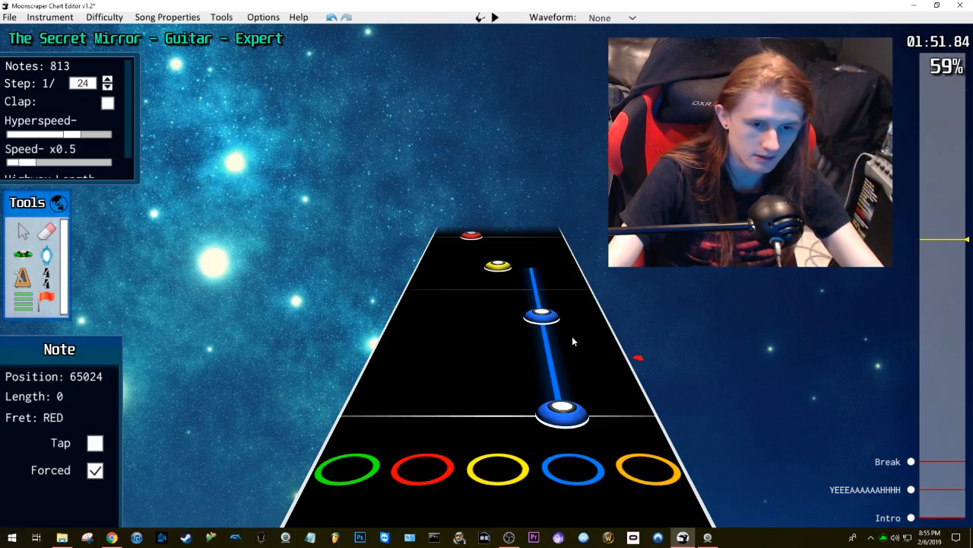
pyautogui.scroll(-5, 578, 334)
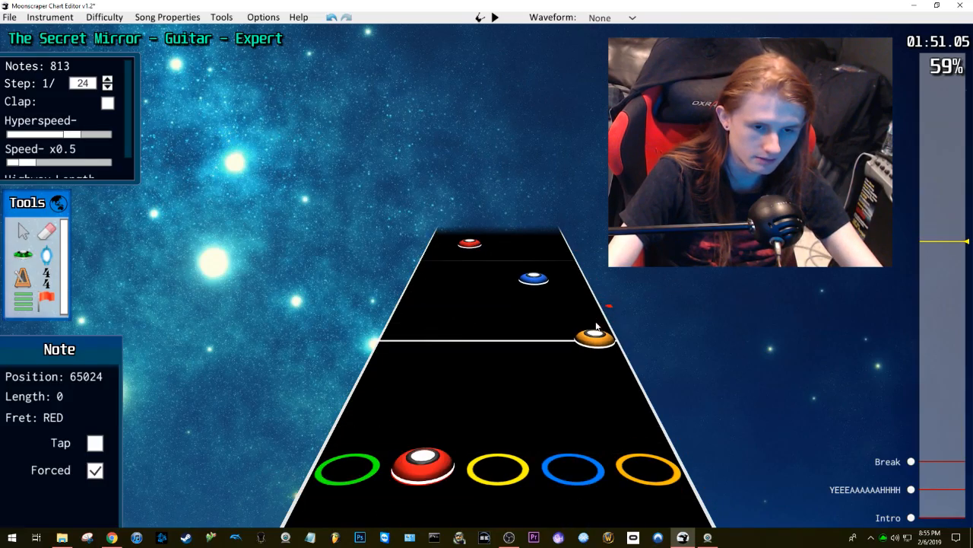
pyautogui.scroll(6, 560, 279)
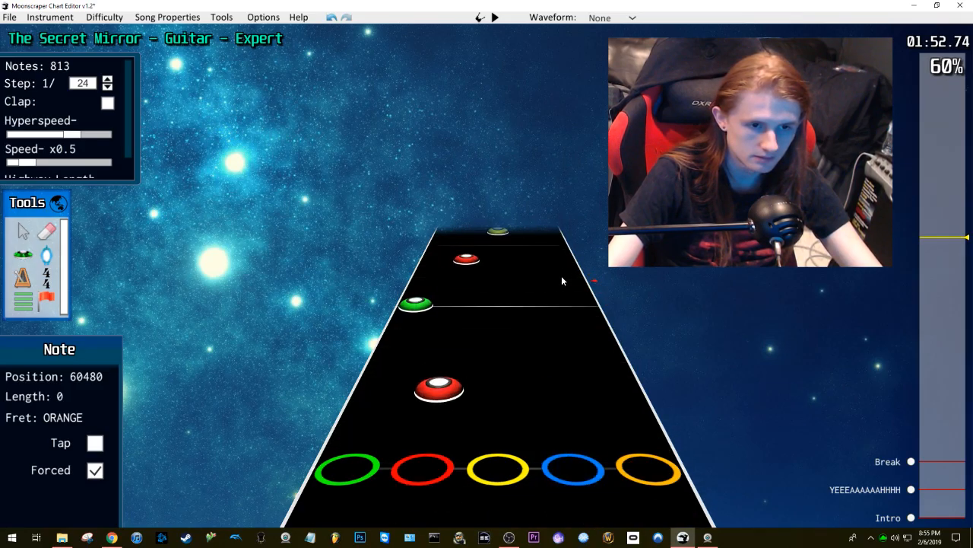
pyautogui.press('space')
pyautogui.scroll(-2, 560, 291)
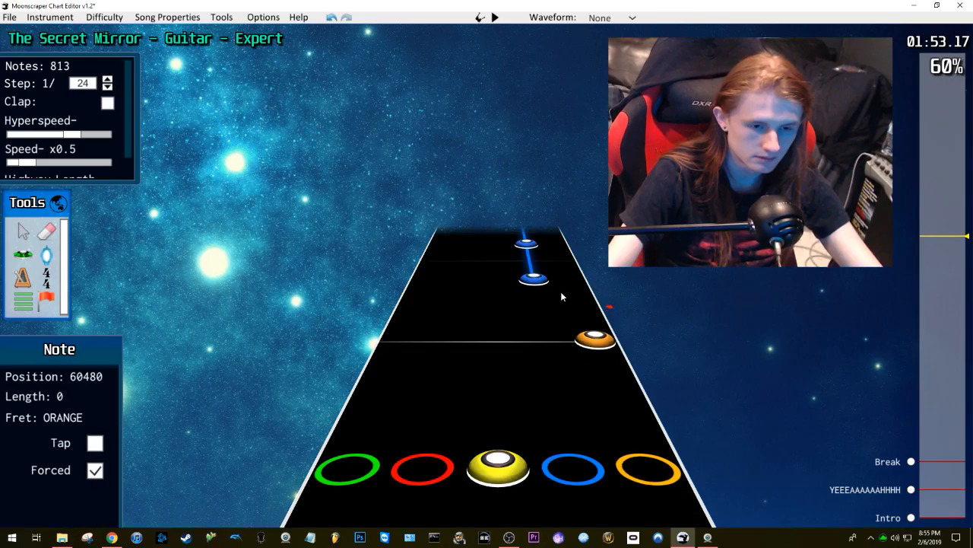
pyautogui.scroll(-6, 569, 286)
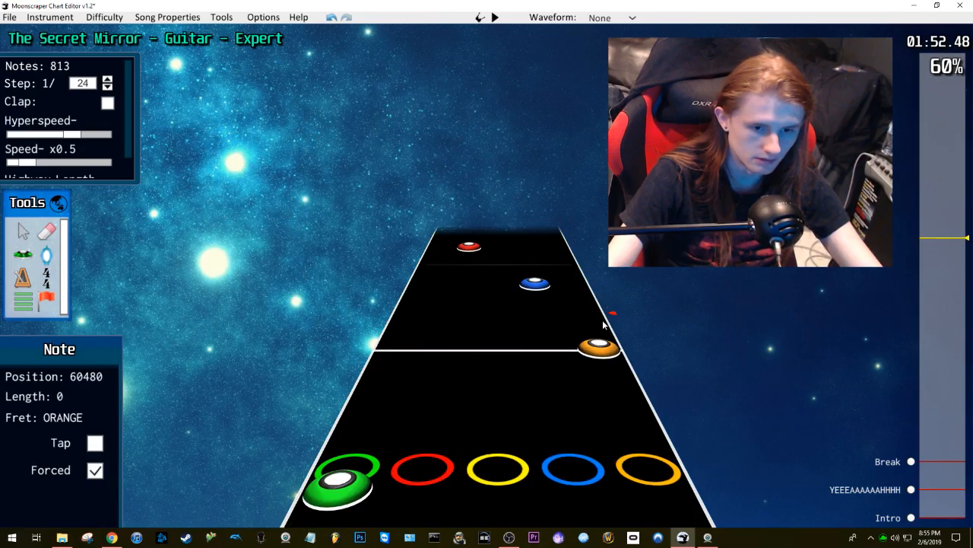
pyautogui.press('space')
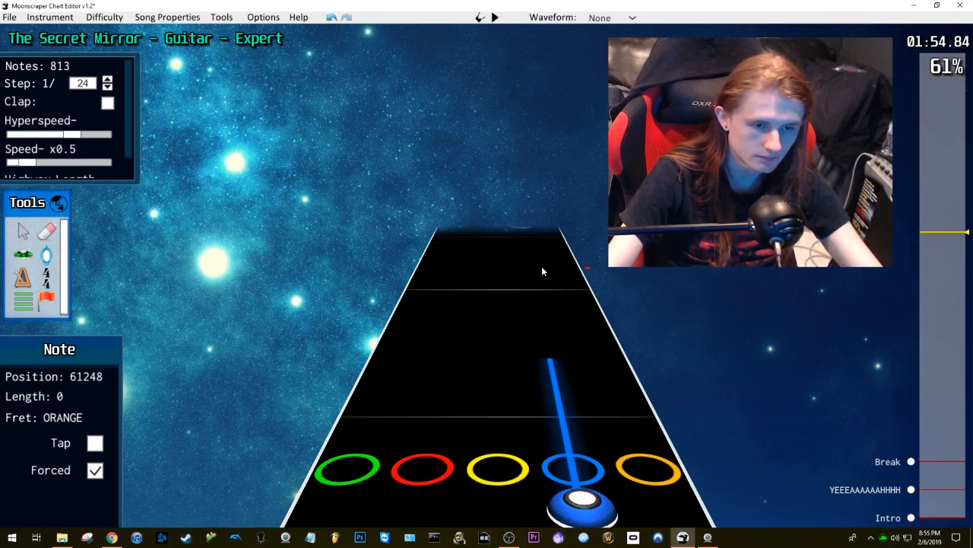
pyautogui.press('space')
# Step: Copy the riff from the orange note at position 61248 through the two sustained blue notes and paste it after the last red note past 1:59.39
pyautogui.keyDown('shift'); pyautogui.click(541, 352); pyautogui.keyUp('shift')
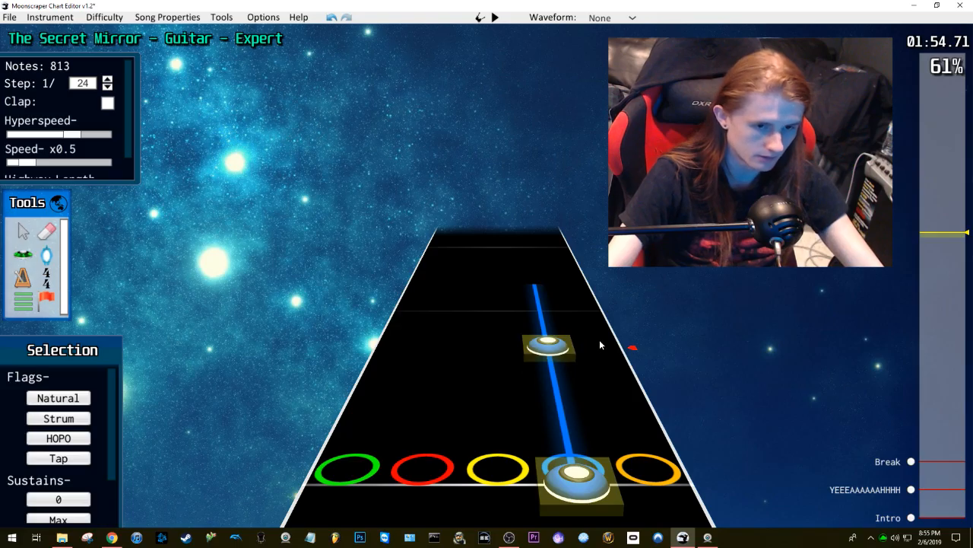
pyautogui.press('space')
pyautogui.moveTo(941, 237); pyautogui.dragTo(937, 223)
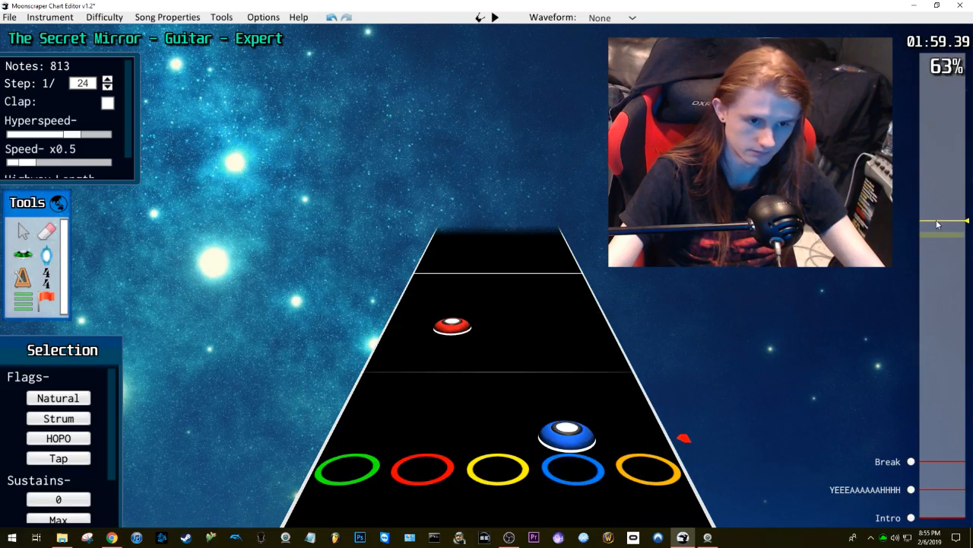
pyautogui.click(445, 340)
pyautogui.press('space')
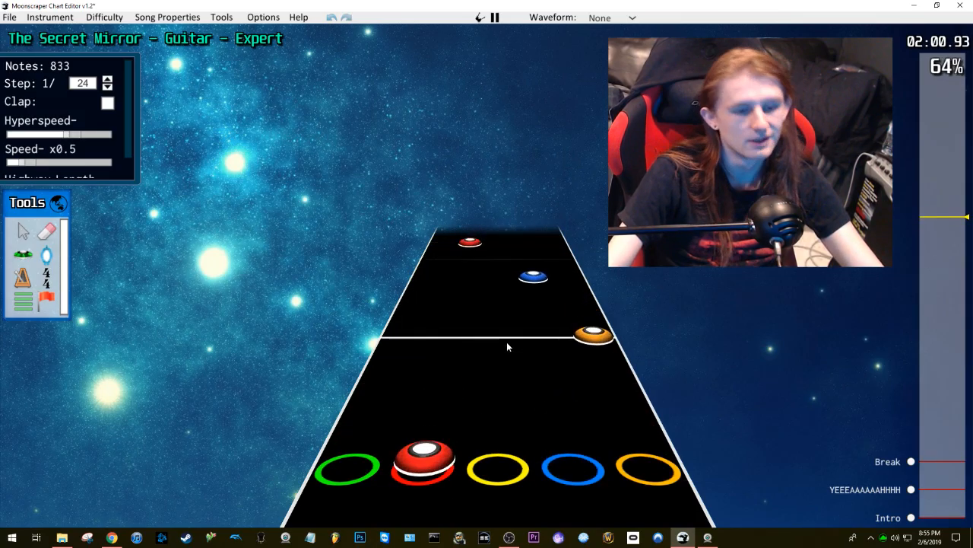
# Step: Undo the last riff paste, listen to the empty stretch from about 1:59.6 to 2:01.4, and paste the riff again past 2:01
pyautogui.press('space')
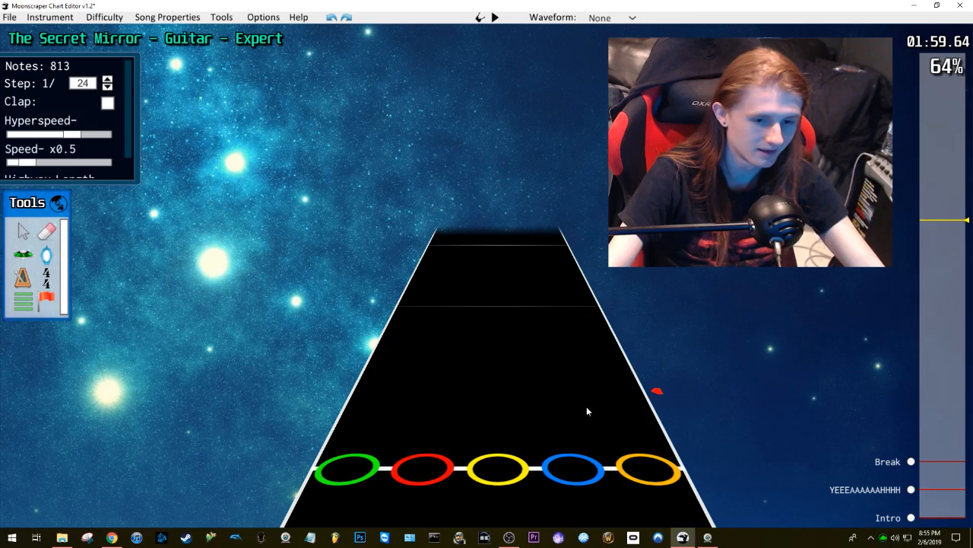
pyautogui.press('space')
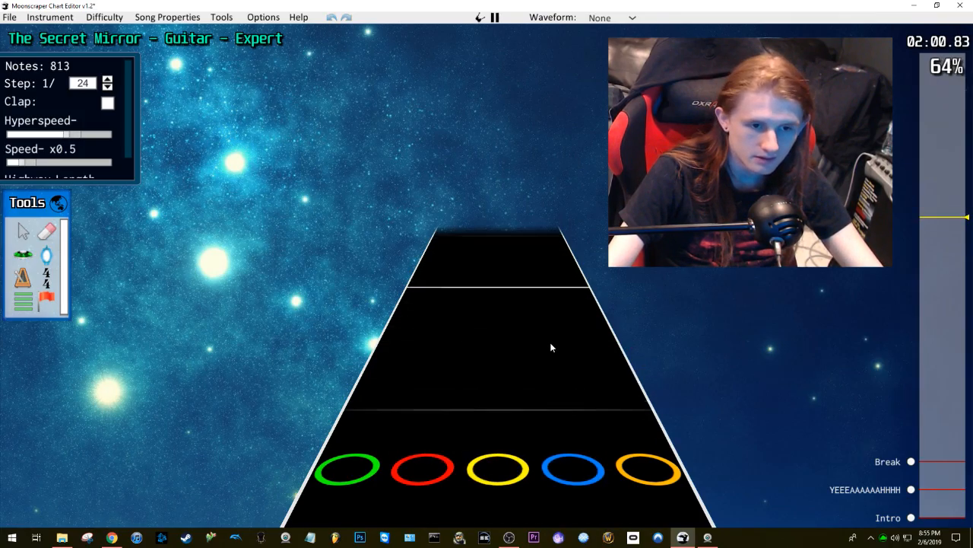
pyautogui.press('space')
pyautogui.press('space')
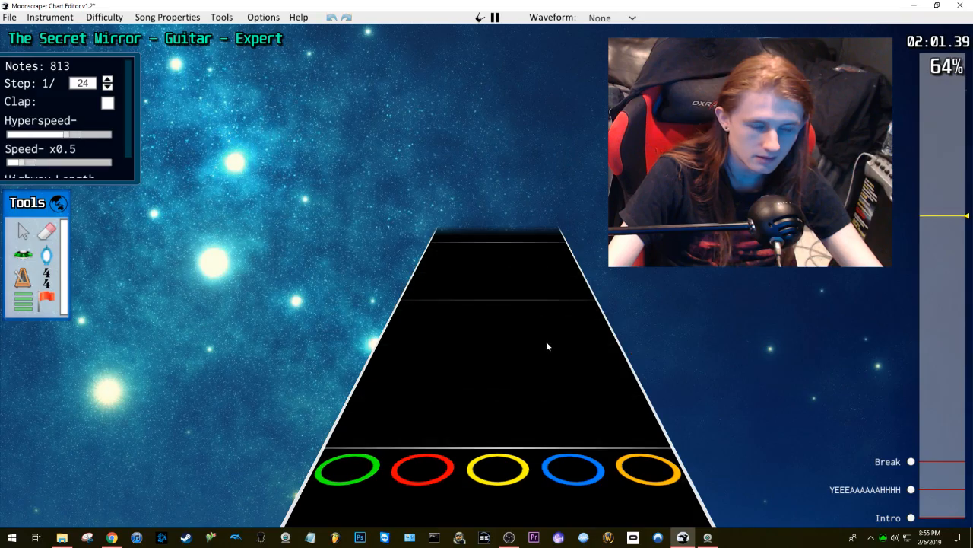
pyautogui.scroll(-3, 573, 316)
pyautogui.hotkey('ctrl', 'v')
# Step: Play the passage around 1:59 to 2:00.5 several times to hear what belongs in the gap before the pasted riff
pyautogui.scroll(-1, 561, 331)
pyautogui.scroll(-3, 561, 329)
pyautogui.moveTo(931, 232); pyautogui.dragTo(930, 236)
pyautogui.press('space')
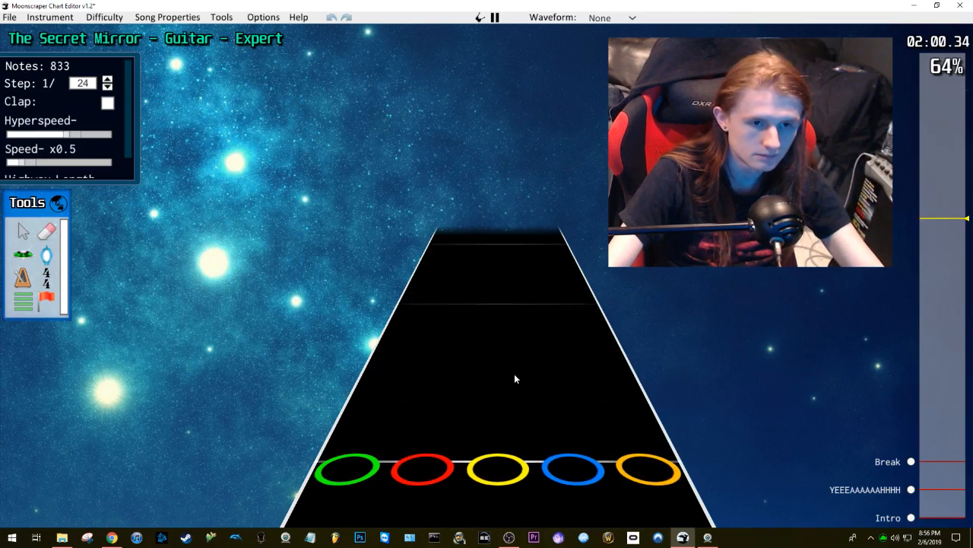
pyautogui.press('space')
pyautogui.scroll(-2, 533, 341)
pyautogui.click(931, 219)
pyautogui.press('space')
pyautogui.press('space')
pyautogui.moveTo(934, 224); pyautogui.dragTo(936, 241)
pyautogui.press('space')
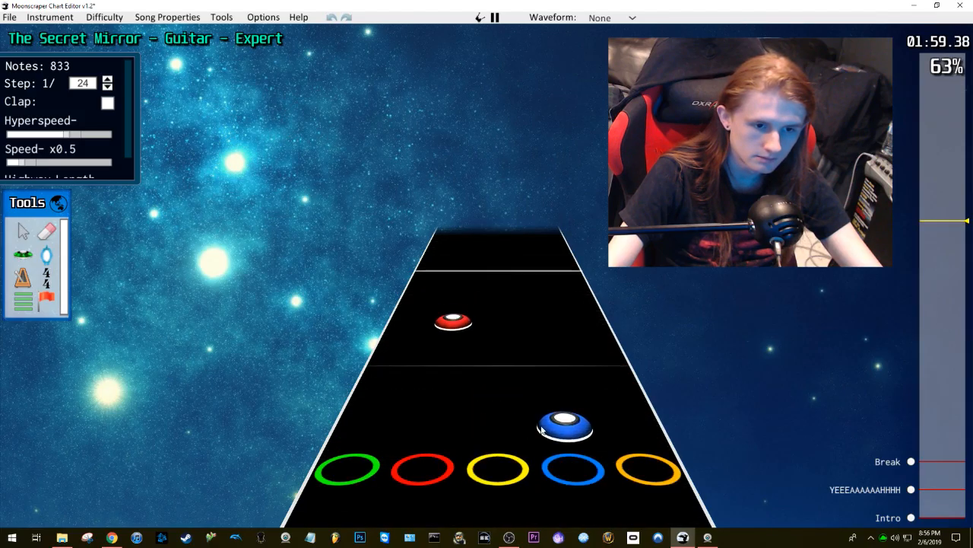
# Step: Copy the run of notes after about 1:58.6 and paste it into the gap around 2:00, checking it by playback
pyautogui.scroll(5, 569, 360)
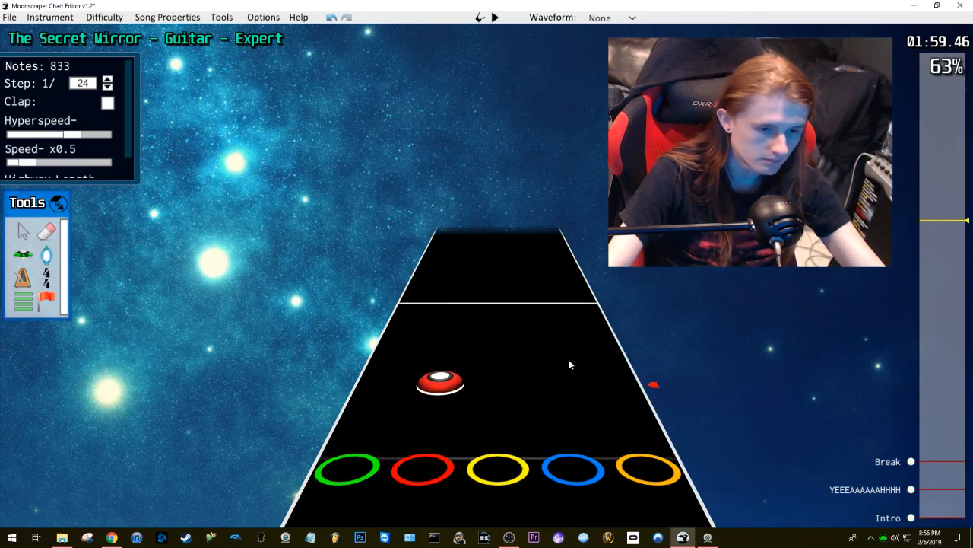
pyautogui.scroll(8, 559, 289)
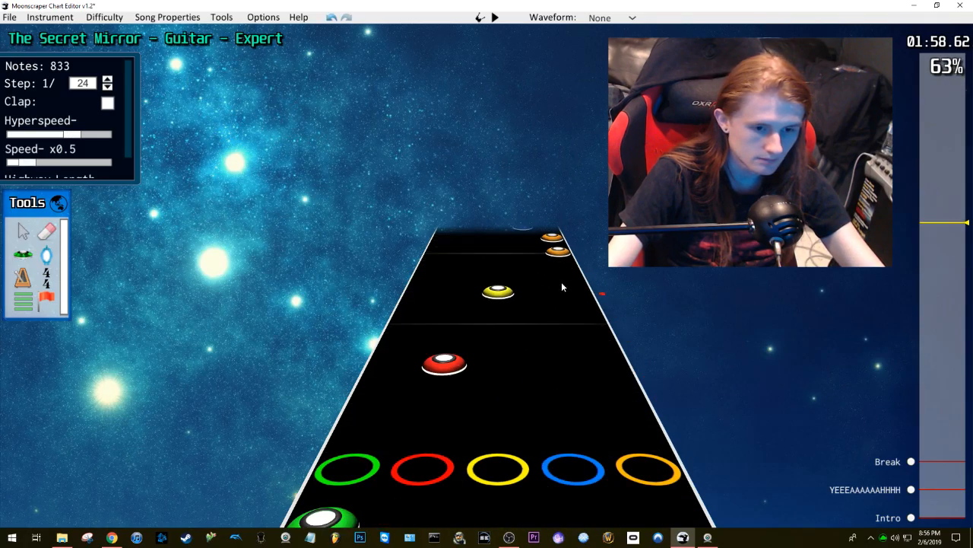
pyautogui.press('space')
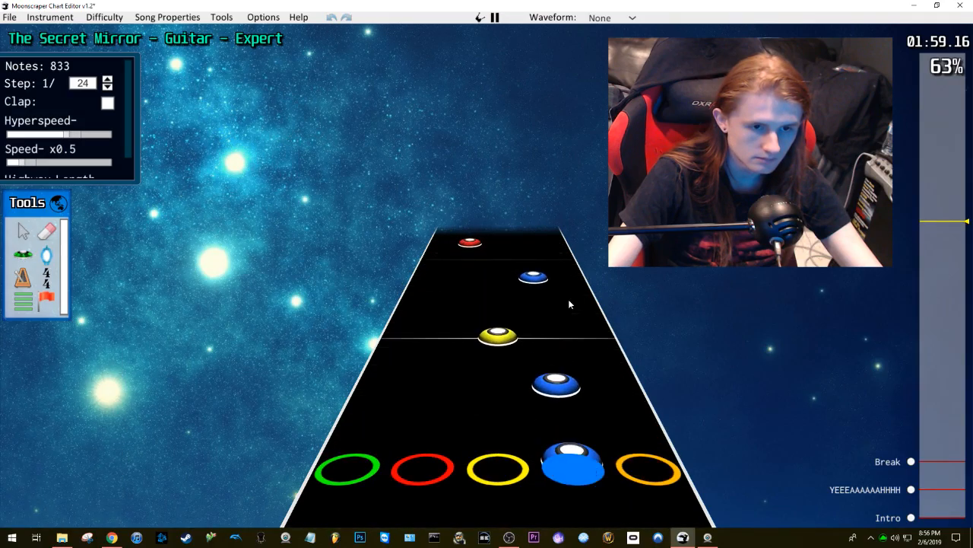
pyautogui.press('space')
pyautogui.keyDown('shift'); pyautogui.click(461, 291); pyautogui.keyUp('shift')
pyautogui.press('space')
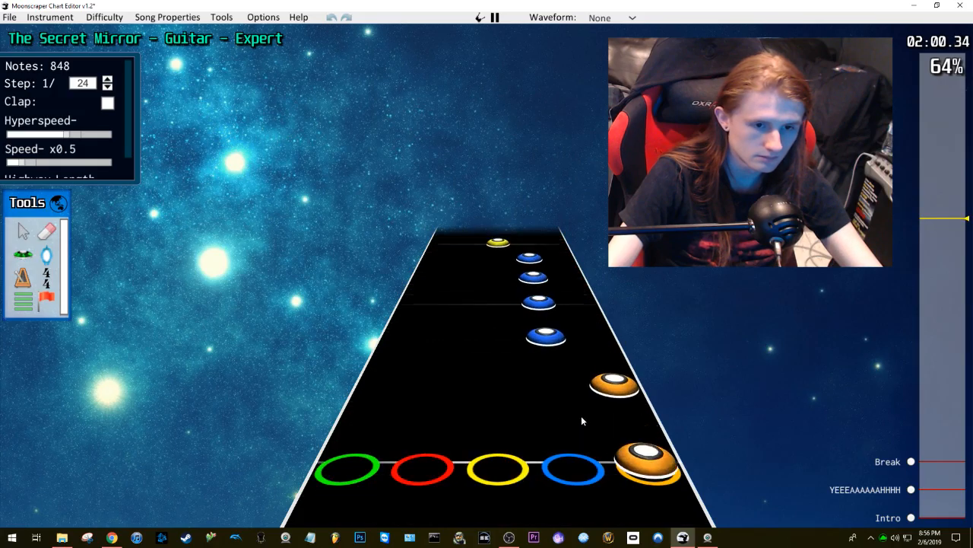
pyautogui.press('space')
# Step: Delete the yellow note just before position 65472 and move the orange note at 65472 back into its place
pyautogui.click(600, 362)
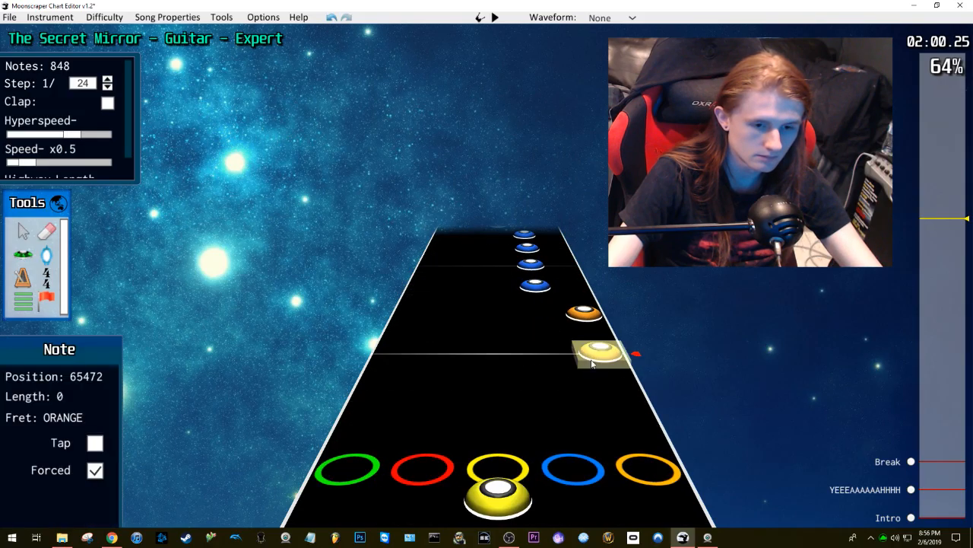
pyautogui.scroll(-2, 539, 361)
pyautogui.click(505, 392)
pyautogui.press('Delete')
pyautogui.moveTo(573, 320); pyautogui.dragTo(582, 365)
pyautogui.scroll(-2, 546, 372)
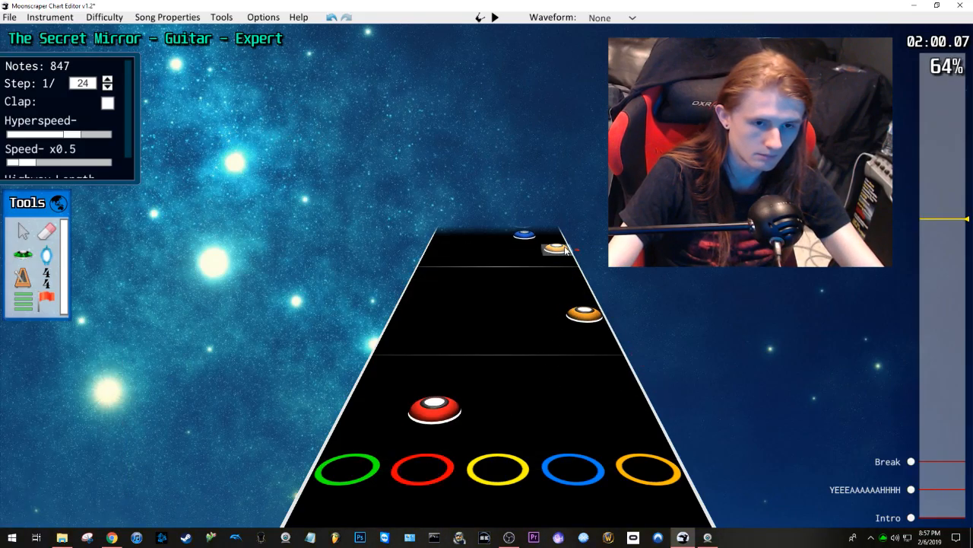
# Step: Replace the repeated short notes from position 65472 with two sustained blue notes, the first with a length of 64
pyautogui.moveTo(527, 274); pyautogui.dragTo(500, 269)
pyautogui.scroll(3, 575, 302)
pyautogui.press('Delete')
pyautogui.scroll(-1, 621, 368)
pyautogui.scroll(-1, 621, 367)
pyautogui.press('j')
pyautogui.press('space')
pyautogui.press('space')
# Step: Set the sustained blue note at position 65472 as forced
pyautogui.scroll(-3, 520, 386)
pyautogui.scroll(-2, 544, 347)
pyautogui.click(563, 324)
pyautogui.press('f')
pyautogui.scroll(-1, 555, 327)
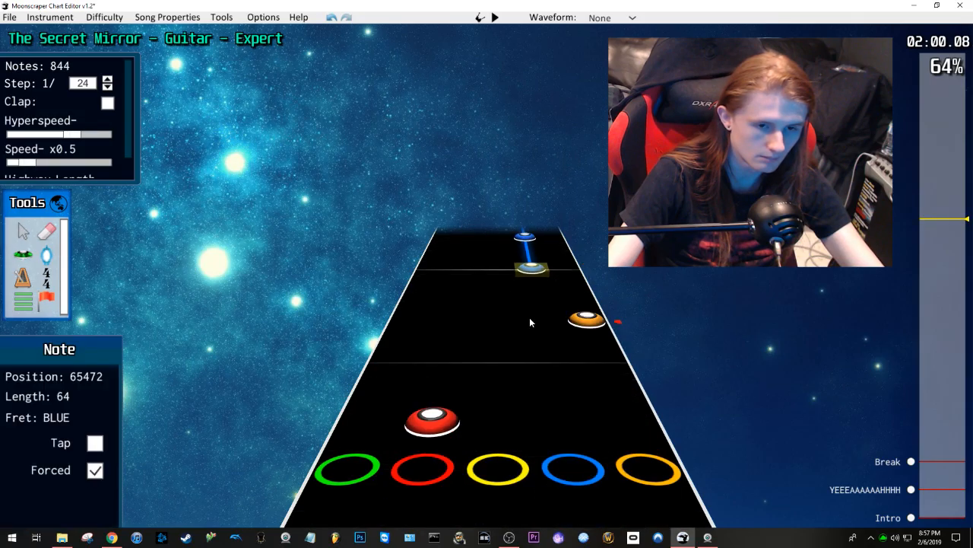
pyautogui.click(531, 322)
# Step: Add a yellow note at position 65632 following the existing yellow one, and play the passage to about 2:01
pyautogui.scroll(-1, 534, 345)
pyautogui.press('space')
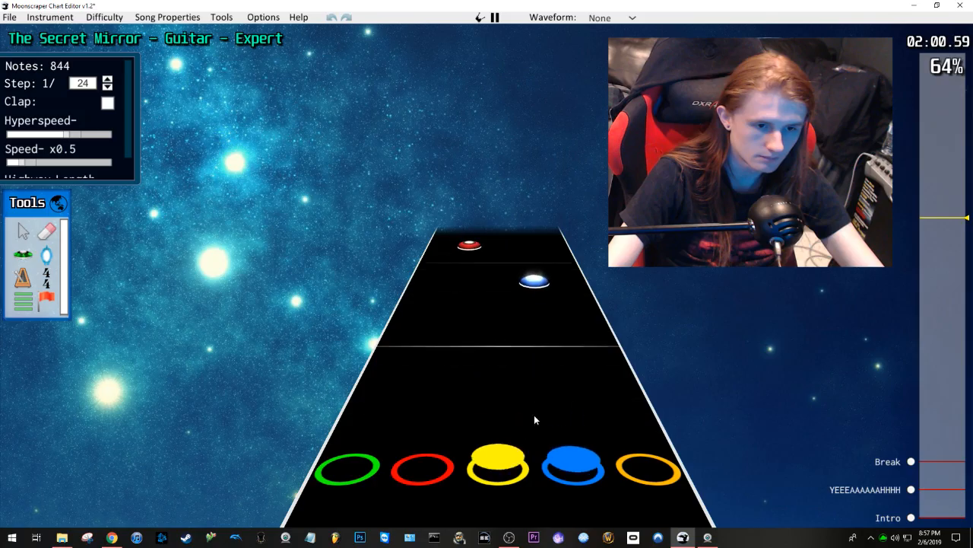
pyautogui.press('space')
pyautogui.scroll(-1, 492, 388)
pyautogui.click(502, 368)
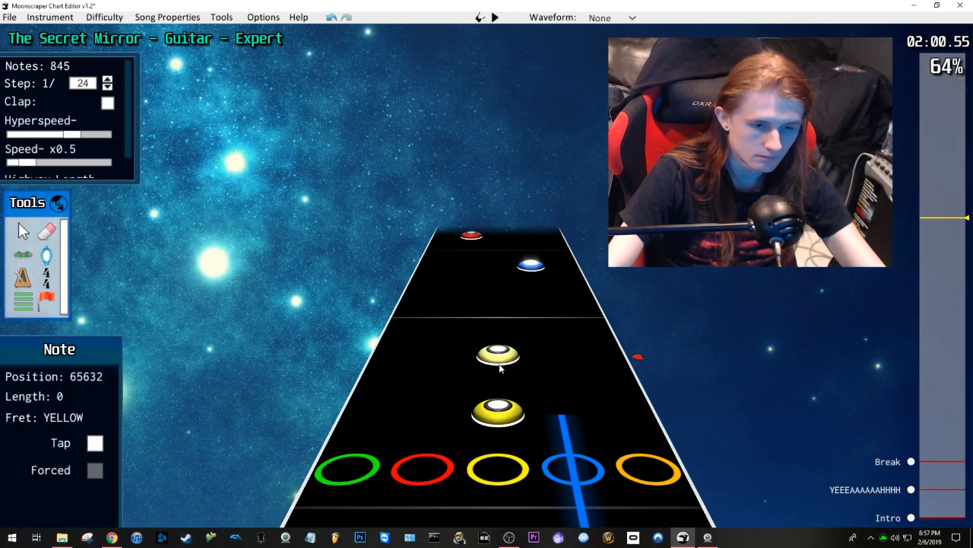
pyautogui.press('space')
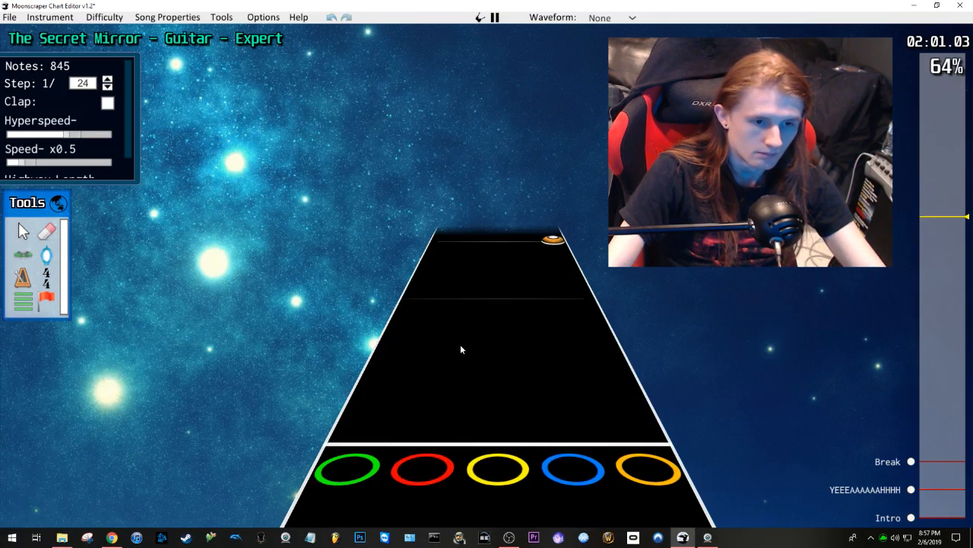
pyautogui.press('space')
# Step: Extend the run with two green notes from position 65664, two red notes after them, and two yellow notes from position 65792
pyautogui.scroll(-4, 461, 348)
pyautogui.scroll(-3, 479, 333)
pyautogui.click(428, 275)
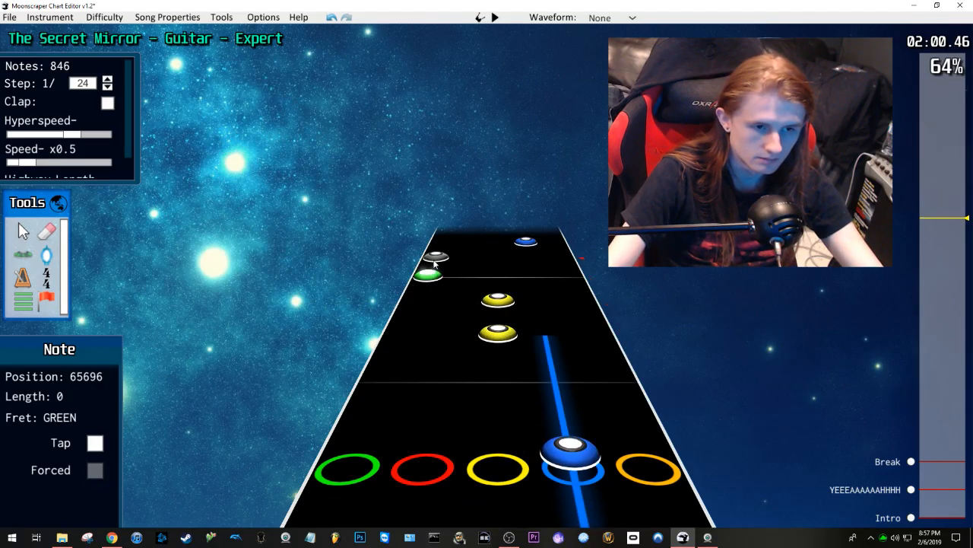
pyautogui.press('space')
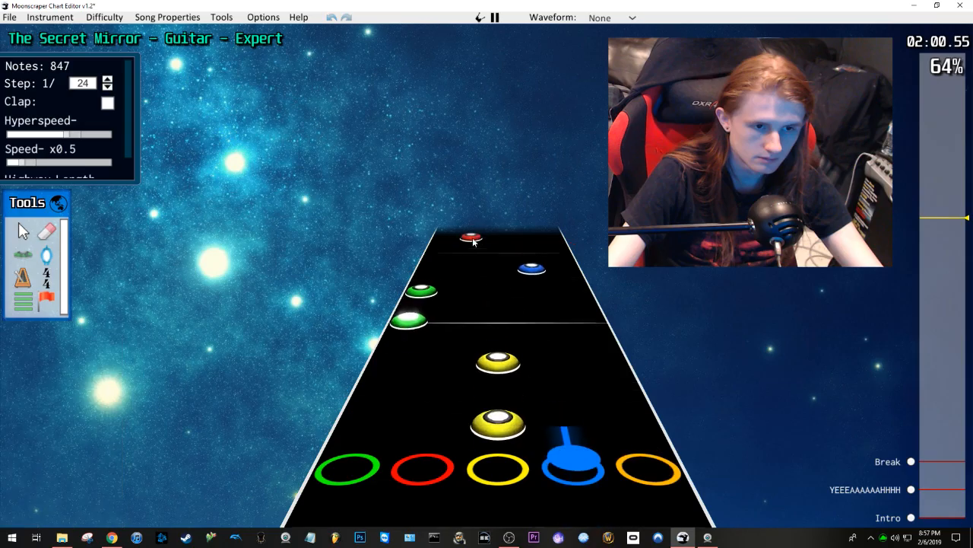
pyautogui.press('space')
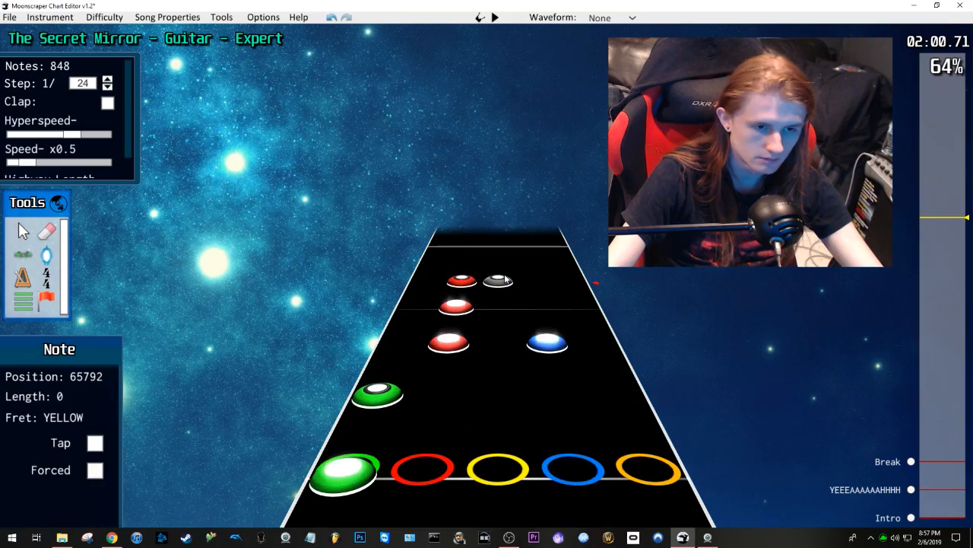
pyautogui.moveTo(520, 285); pyautogui.dragTo(474, 286)
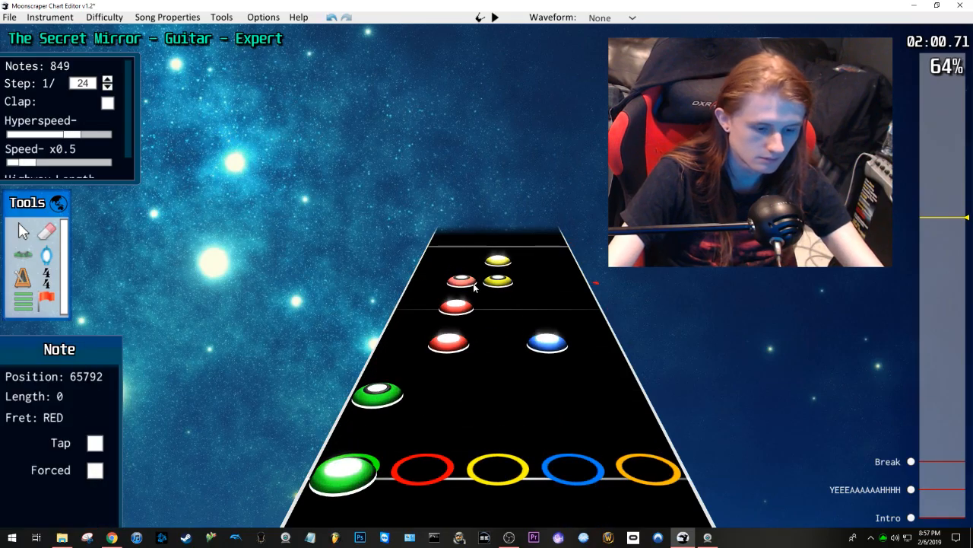
# Step: Delete the red note at position 65792 and the blue note that overlaps the first added red note
pyautogui.press('j')
pyautogui.click(459, 282)
pyautogui.press('Delete')
pyautogui.click(543, 339)
pyautogui.press('Delete')
pyautogui.scroll(-2, 550, 313)
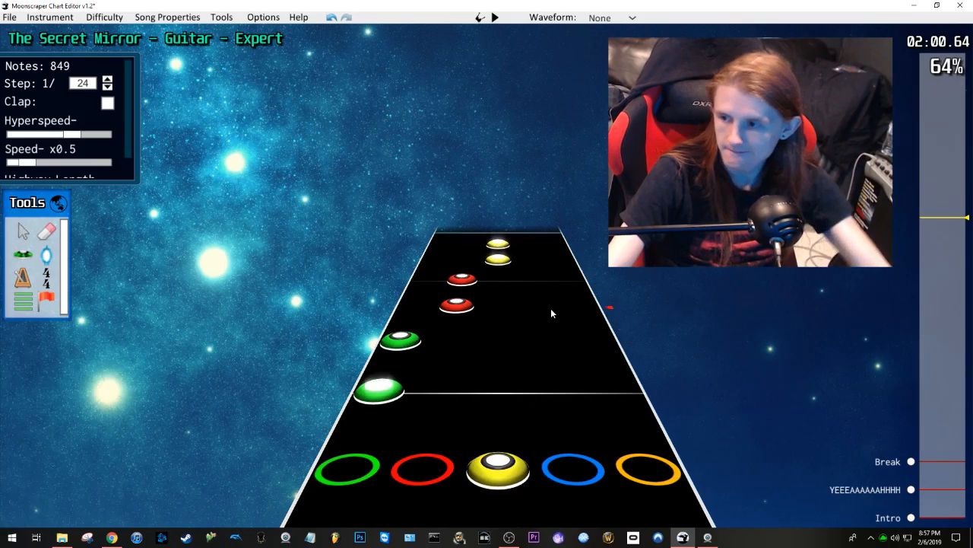
# Step: Inspect the green note at position 65664 and play the song up to the new run to check it
pyautogui.scroll(-1, 548, 300)
pyautogui.scroll(-2, 545, 289)
pyautogui.click(413, 308)
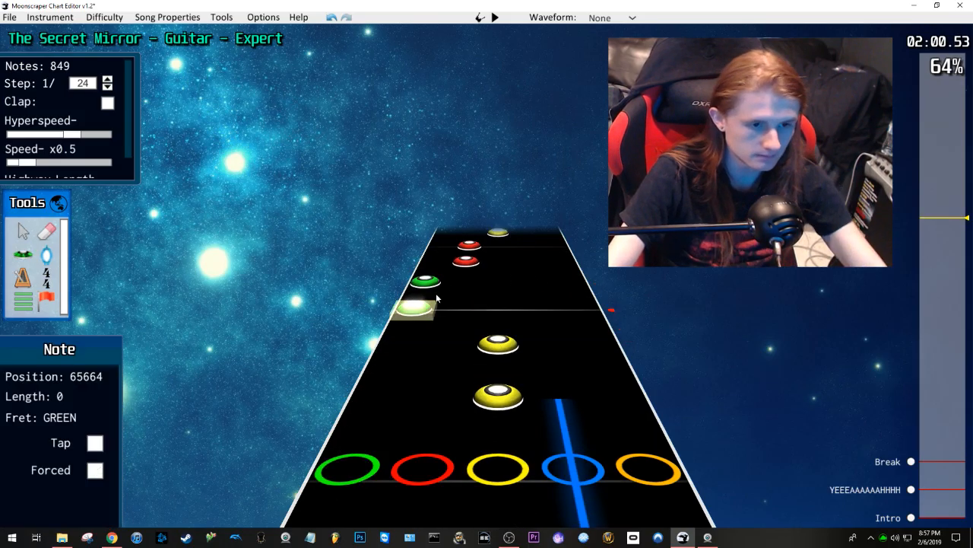
pyautogui.moveTo(943, 218); pyautogui.dragTo(949, 245)
pyautogui.press('space')
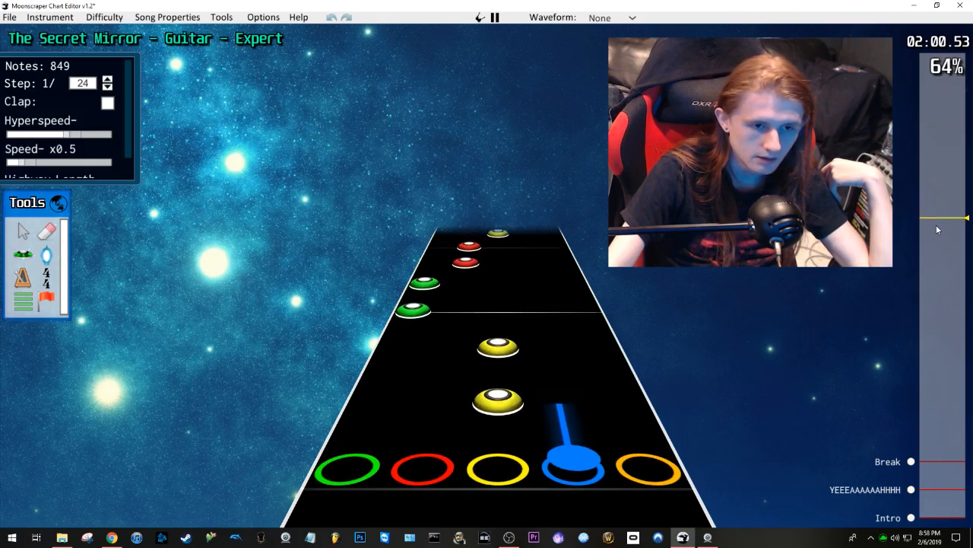
pyautogui.press('space')
# Step: Shift the riff pasted after 2:01, through its last sustained blue note, so that its first orange note sits at position 66048
pyautogui.scroll(-3, 553, 257)
pyautogui.click(606, 367)
pyautogui.press('space')
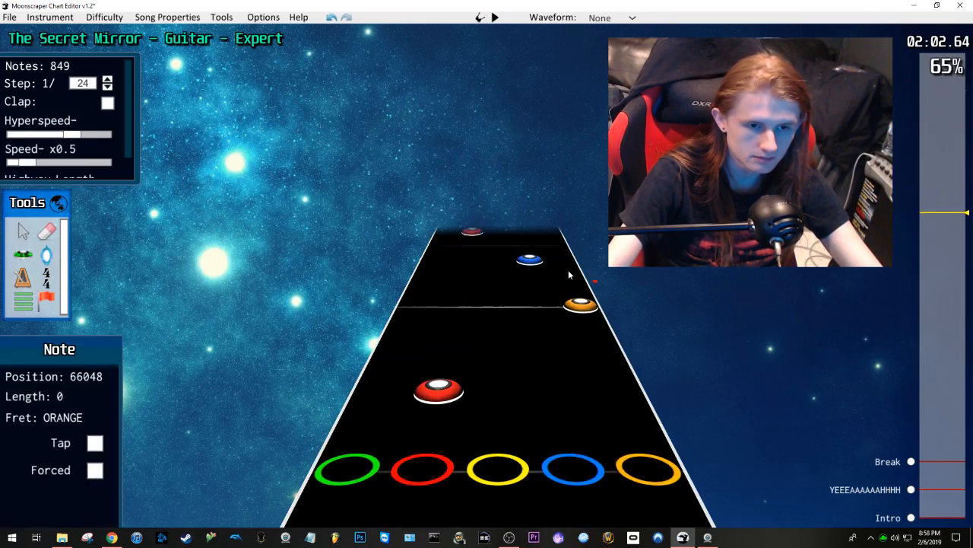
pyautogui.press('space')
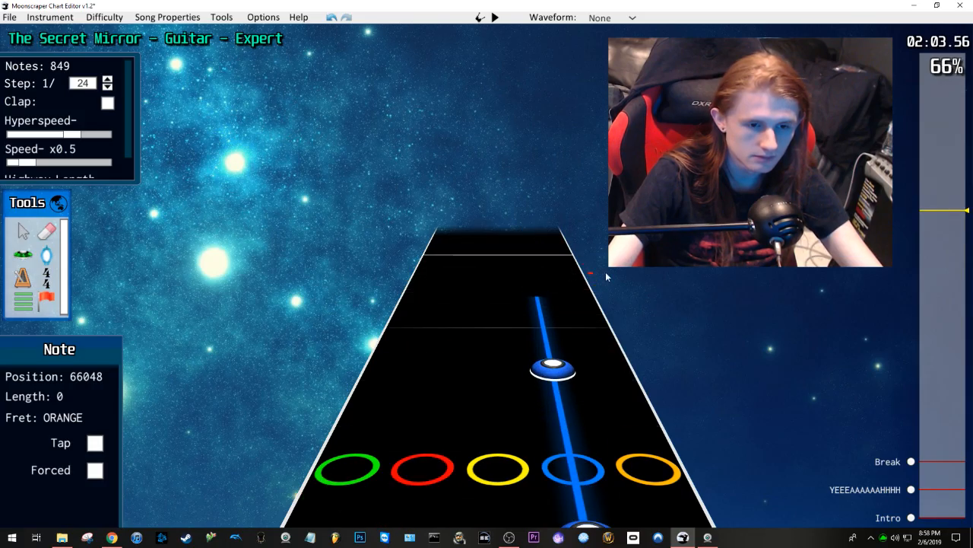
pyautogui.keyDown('shift'); pyautogui.click(552, 366); pyautogui.keyUp('shift')
pyautogui.moveTo(945, 212); pyautogui.dragTo(944, 215)
pyautogui.scroll(-5, 603, 327)
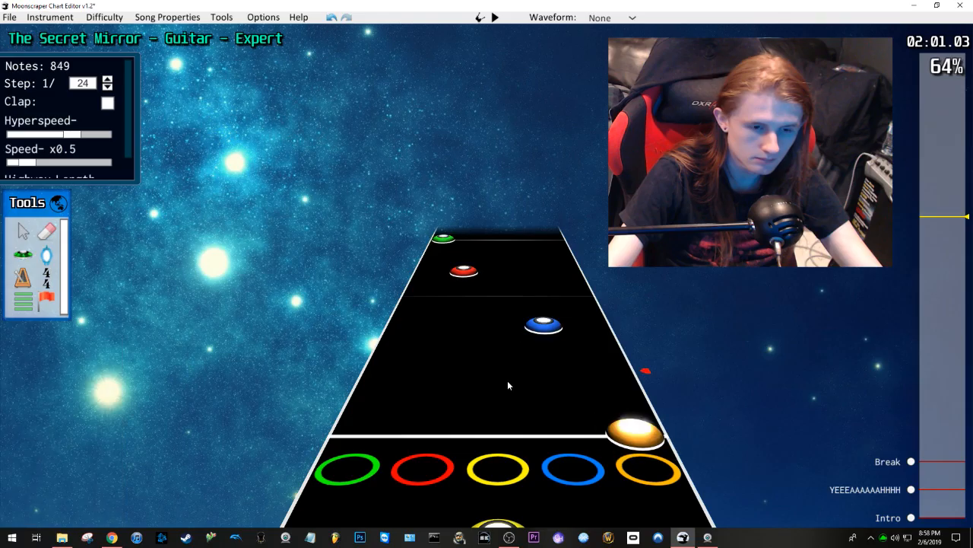
# Step: Play the shifted riff from about 2:01 and replay its ending around 2:03.3 to 2:03.7 against the song
pyautogui.press('space')
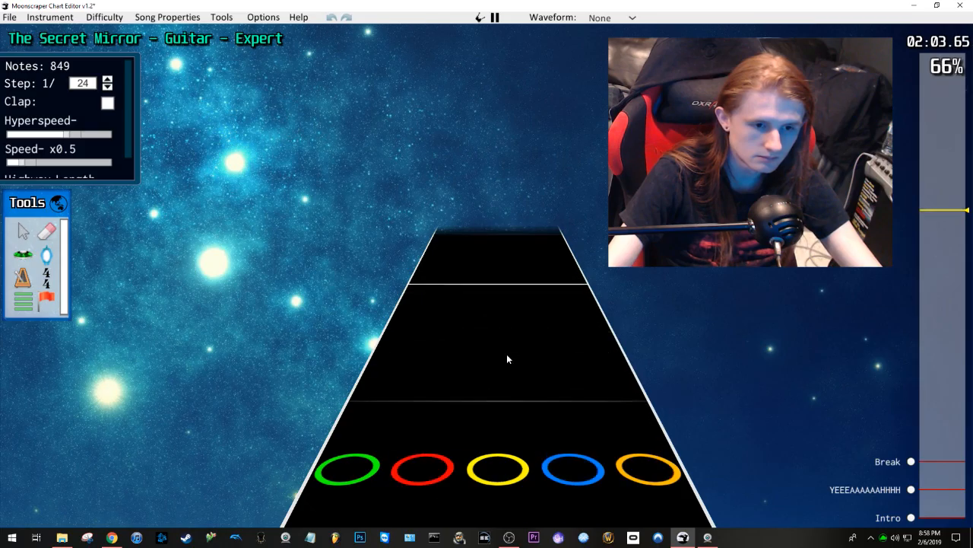
pyautogui.press('space')
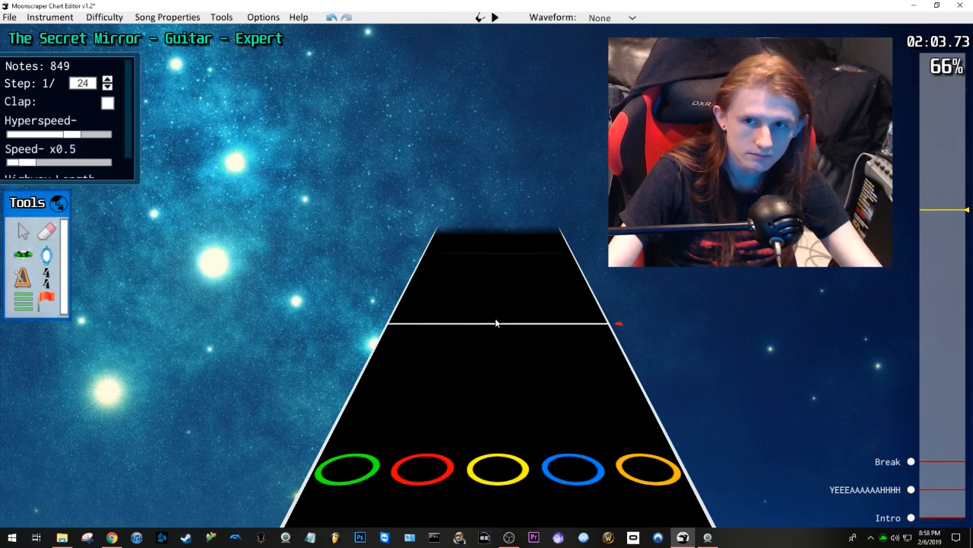
pyautogui.scroll(5, 498, 315)
pyautogui.press('space')
pyautogui.press('space')
pyautogui.scroll(4, 556, 396)
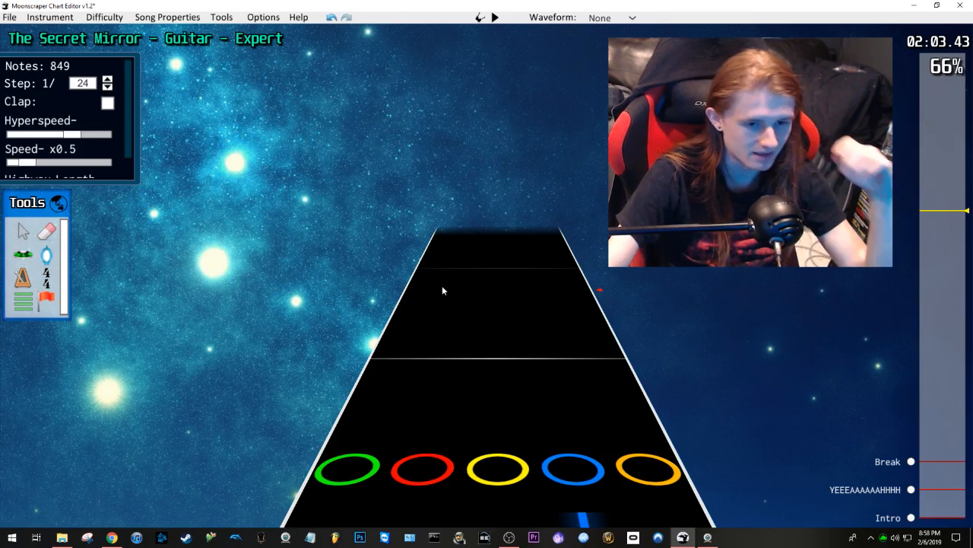
pyautogui.scroll(3, 533, 327)
pyautogui.press('space')
pyautogui.press('space')
pyautogui.click(546, 371)
pyautogui.moveTo(546, 372); pyautogui.dragTo(550, 352)
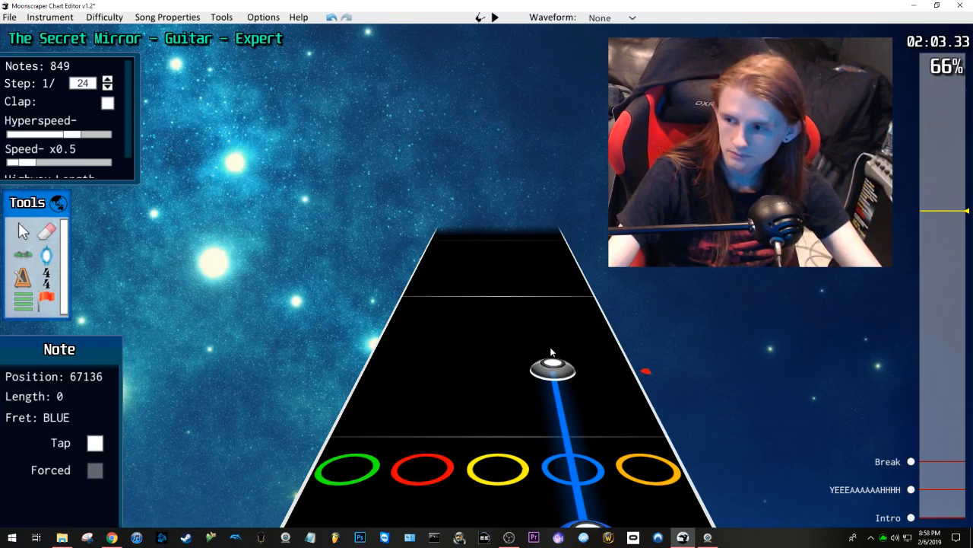
pyautogui.moveTo(551, 350); pyautogui.dragTo(550, 344)
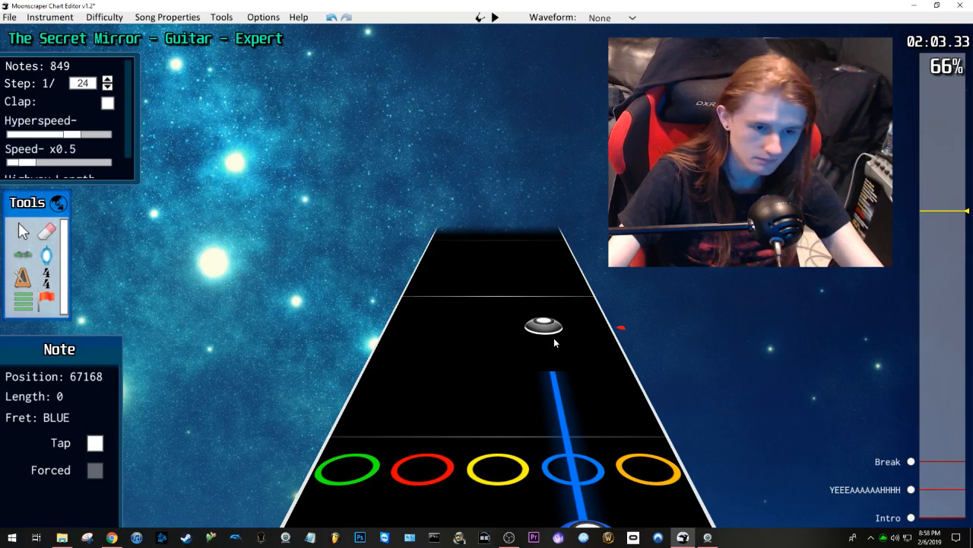
# Step: Lower the playback speed to x0.3 and listen to the end of the sustained blue notes around 2:03.2 to 2:03.7
pyautogui.scroll(-5, 581, 365)
pyautogui.press('space')
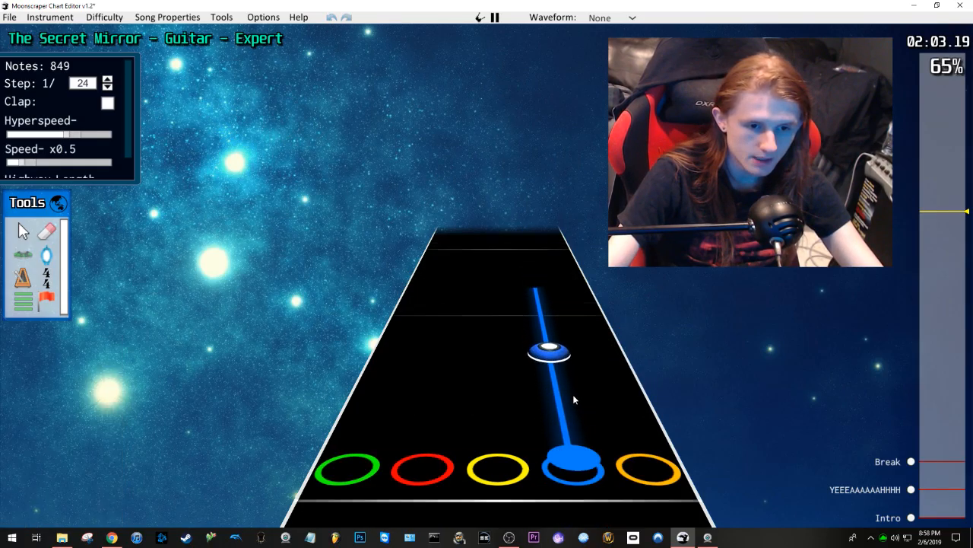
pyautogui.press('space')
pyautogui.scroll(-1, 541, 378)
pyautogui.scroll(-2, 532, 373)
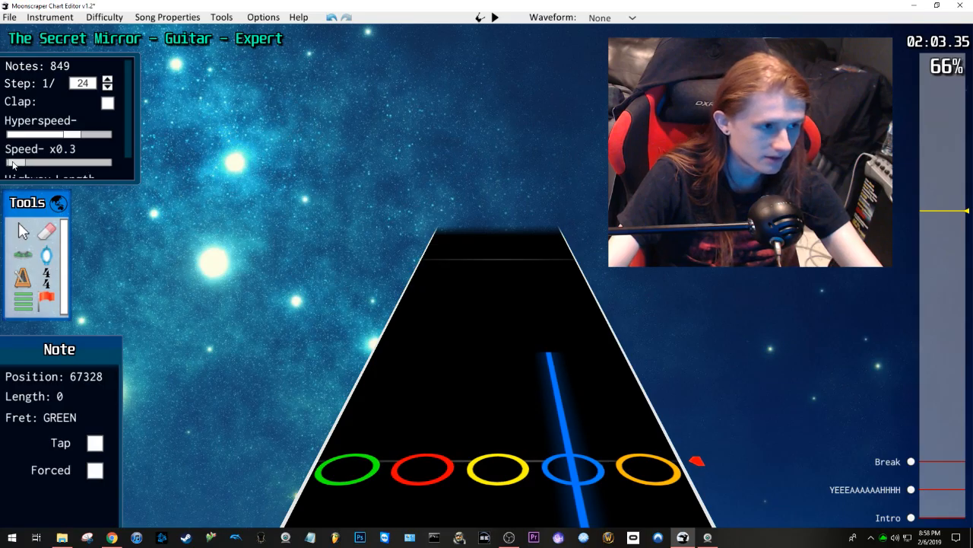
pyautogui.scroll(-1, 538, 358)
pyautogui.press('space')
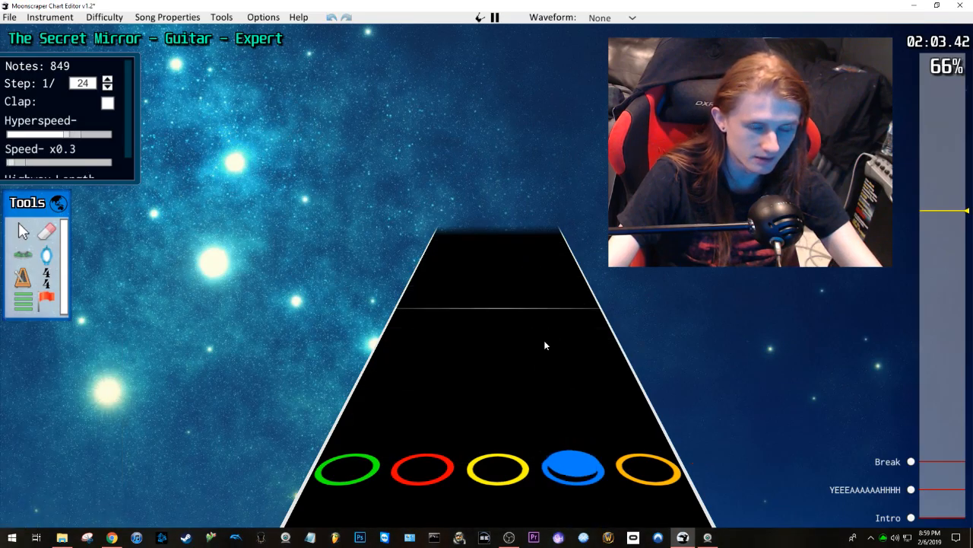
pyautogui.press('space')
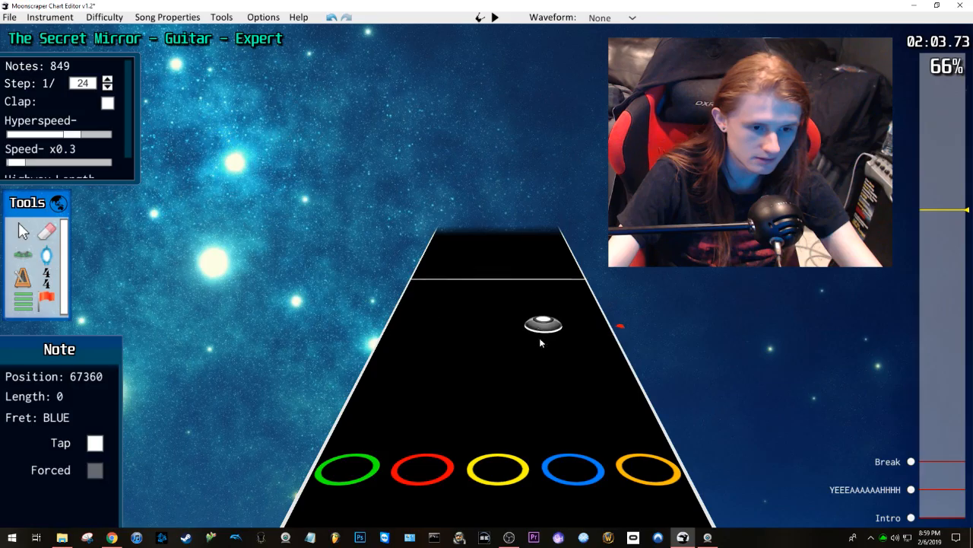
pyautogui.scroll(-3, 476, 335)
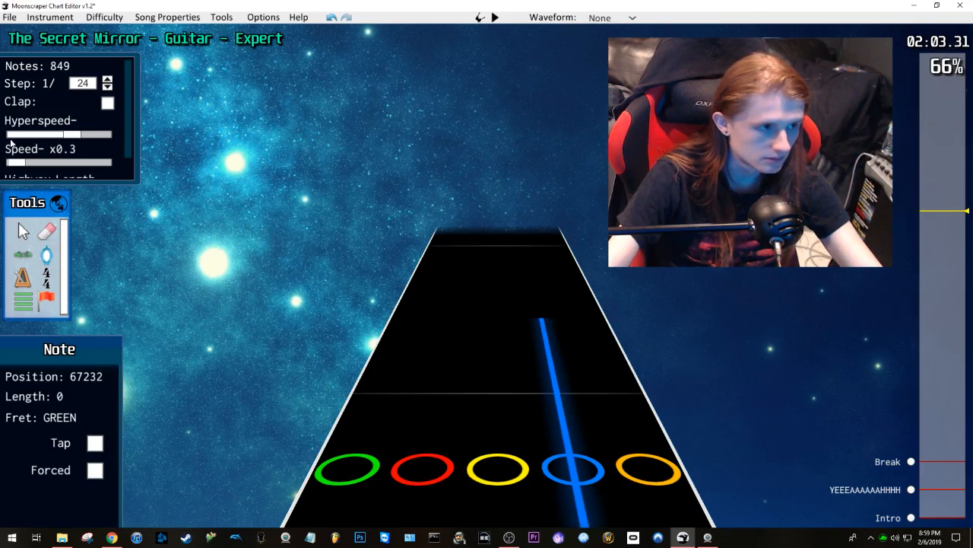
# Step: Lower the hyperspeed and replay the end of the sustained blue notes around 2:03.3
pyautogui.moveTo(80, 136); pyautogui.dragTo(48, 142)
pyautogui.scroll(-2, 520, 321)
pyautogui.press('space')
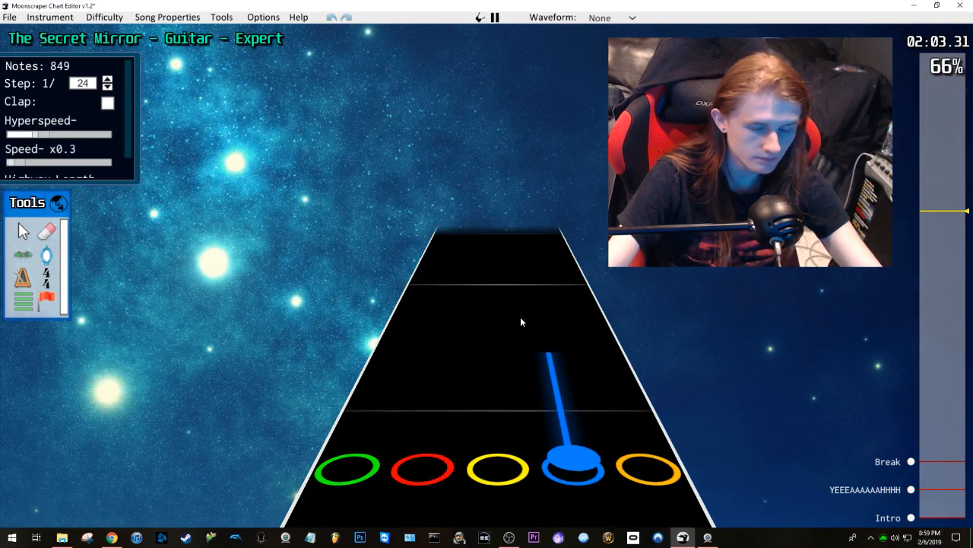
pyautogui.press('space')
pyautogui.scroll(-3, 518, 316)
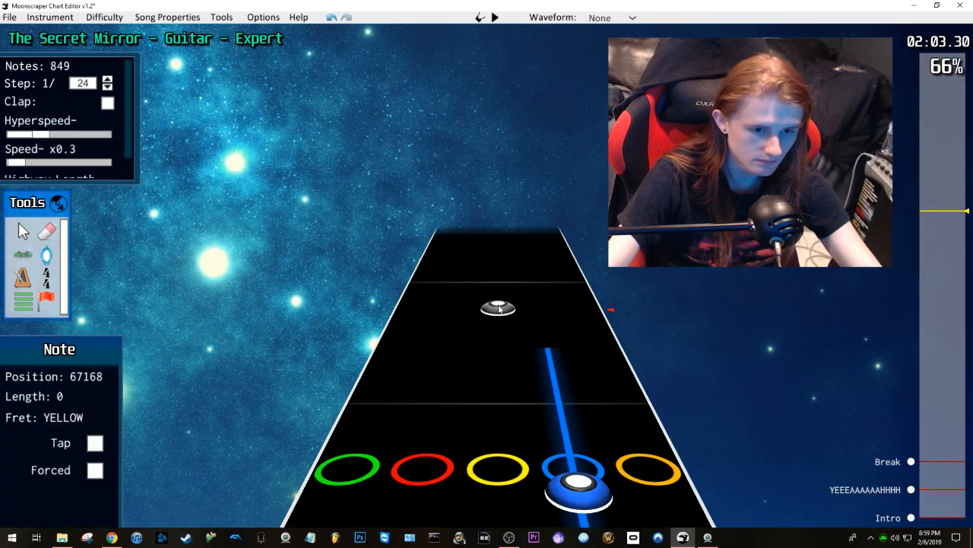
pyautogui.press('space')
pyautogui.press('space')
# Step: Try a yellow note at position 67136 just after the sustained blue note and check it against the song
pyautogui.scroll(-4, 499, 311)
pyautogui.hotkey('ctrl', 'z')
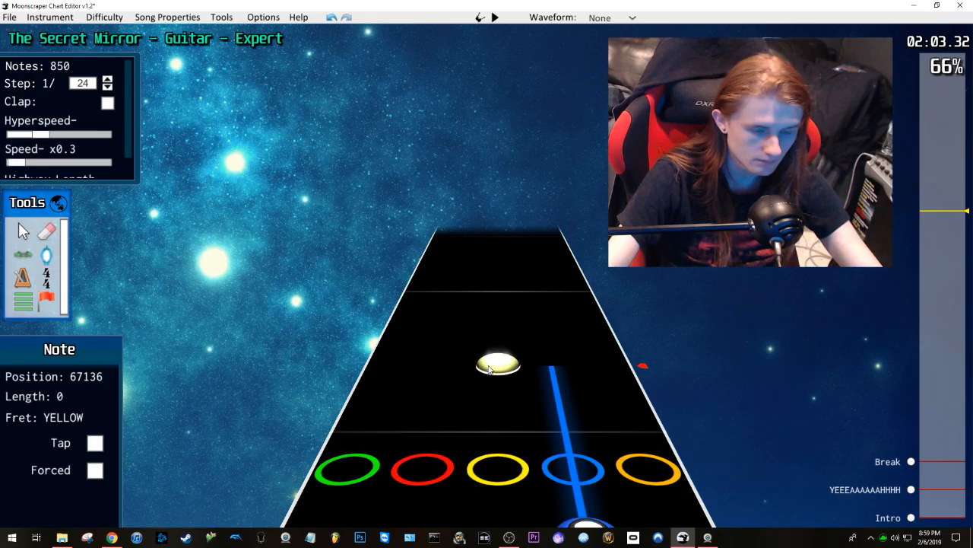
pyautogui.press('space')
pyautogui.press('space')
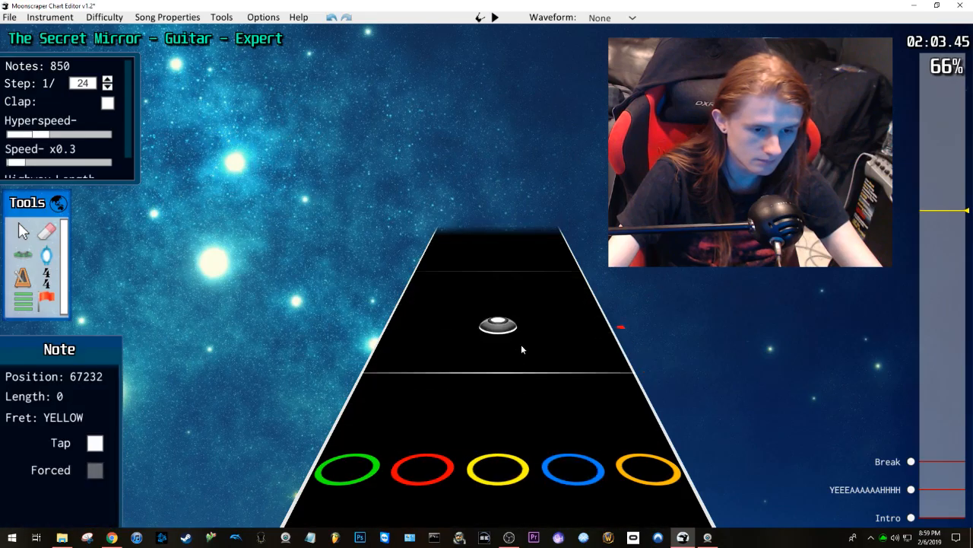
pyautogui.scroll(-3, 521, 346)
pyautogui.hotkey('ctrl', 'z')
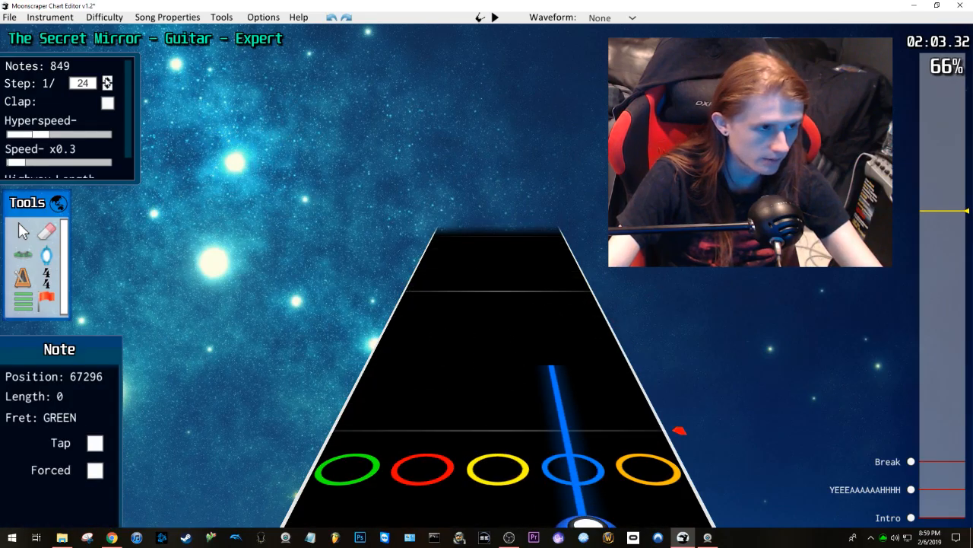
# Step: On a 1/32 step, chart yellow at 67152, red at 67200, green at 67248, red at 67296 and yellow at 67344, checking by playback
pyautogui.click(500, 352)
pyautogui.scroll(-3, 501, 350)
pyautogui.press('space')
pyautogui.press('space')
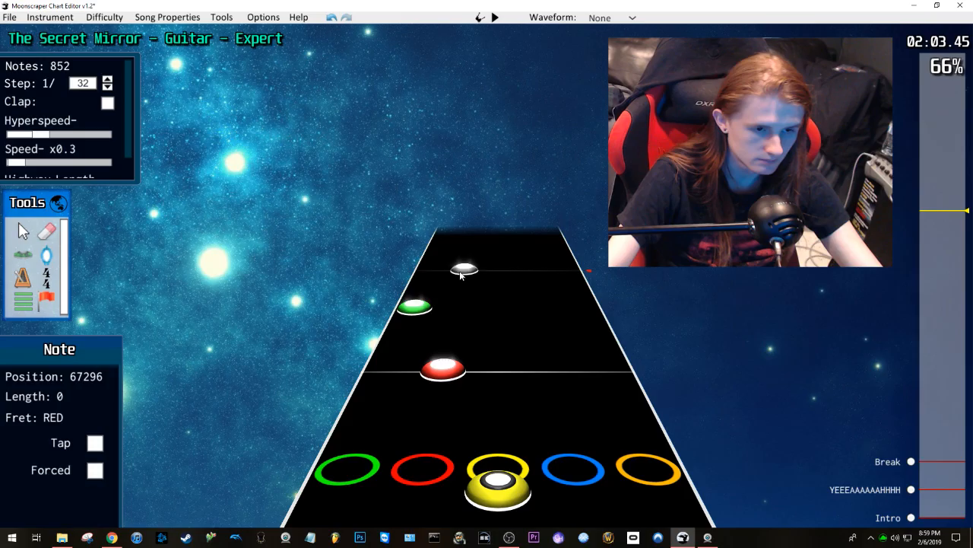
pyautogui.scroll(-3, 511, 250)
pyautogui.press('space')
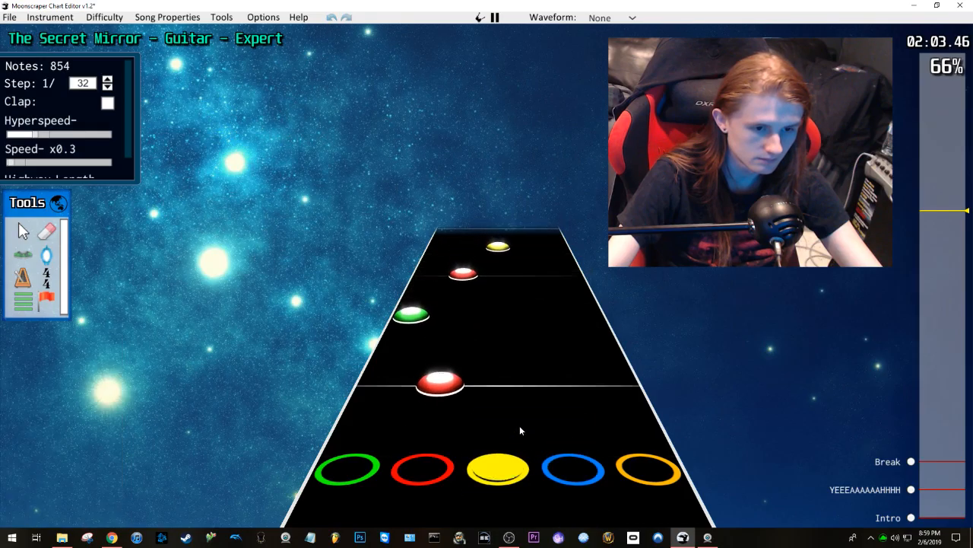
pyautogui.press('space')
pyautogui.click(503, 361)
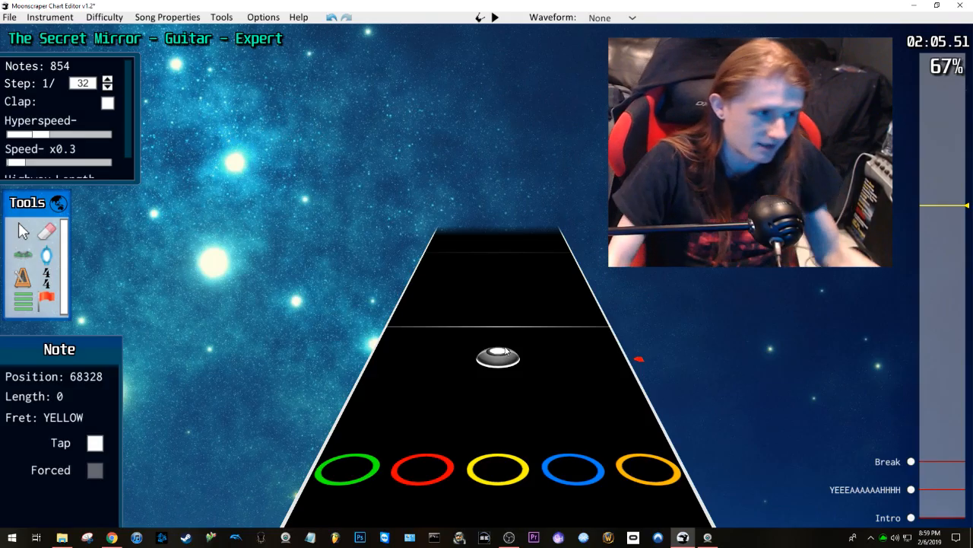
# Step: Inspect the new run and the blue notes before it, and play the song onward to about 2:08.7
pyautogui.scroll(-4, 501, 351)
pyautogui.scroll(-6, 509, 305)
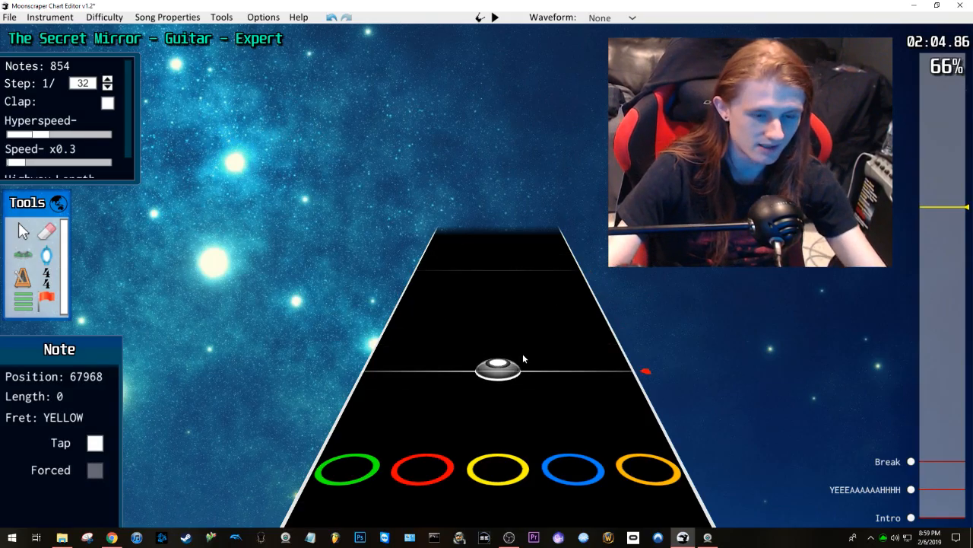
pyautogui.scroll(-1, 561, 346)
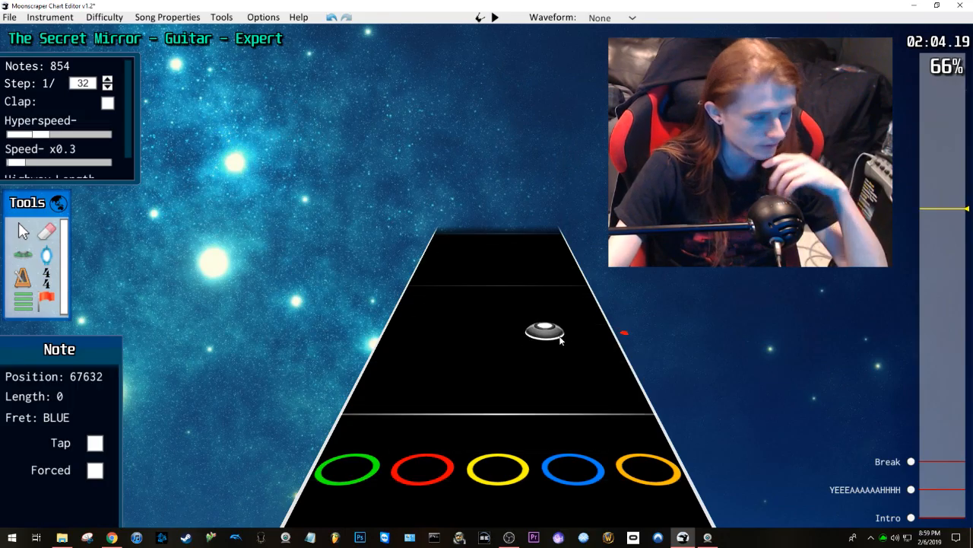
pyautogui.scroll(-4, 555, 328)
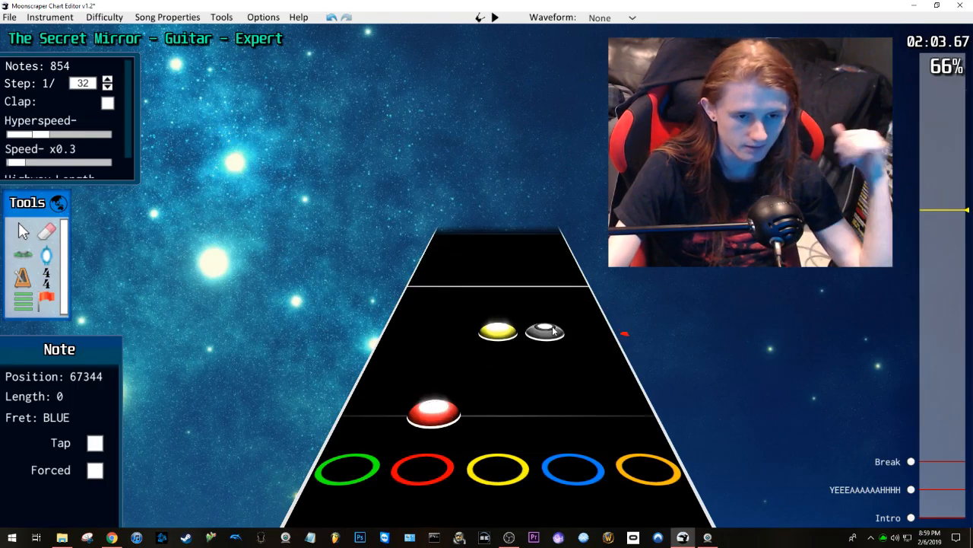
pyautogui.scroll(-1, 554, 330)
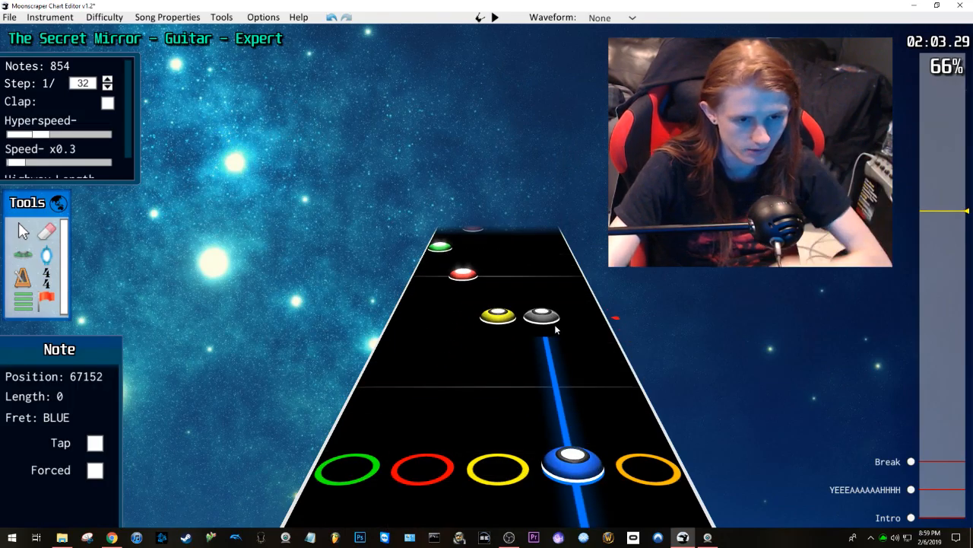
pyautogui.scroll(-1, 555, 323)
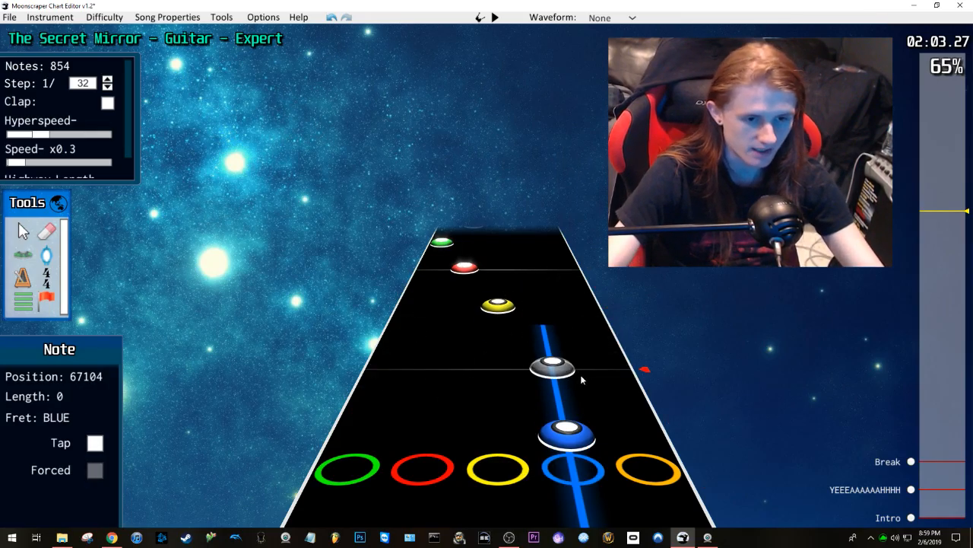
pyautogui.scroll(-2, 622, 422)
pyautogui.scroll(2, 622, 420)
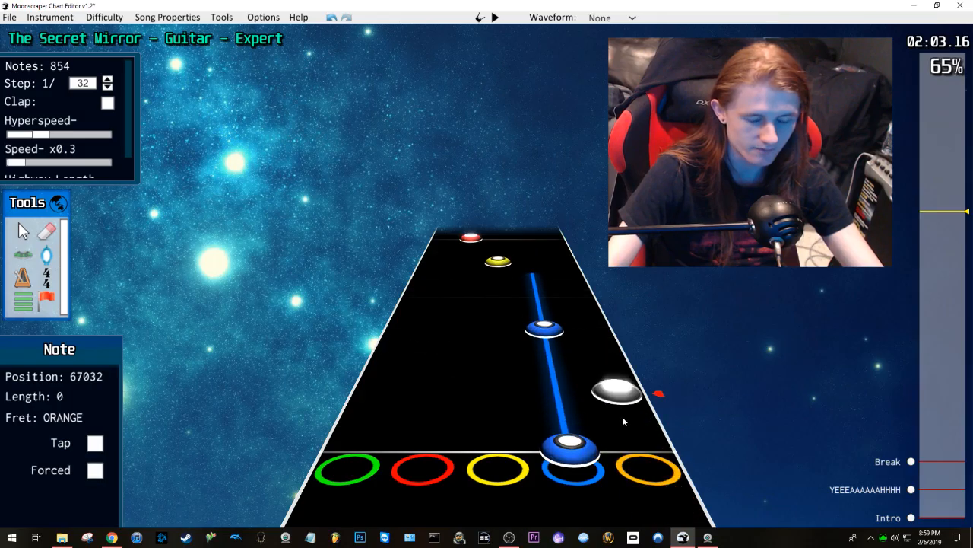
pyautogui.scroll(-2, 620, 425)
pyautogui.press('space')
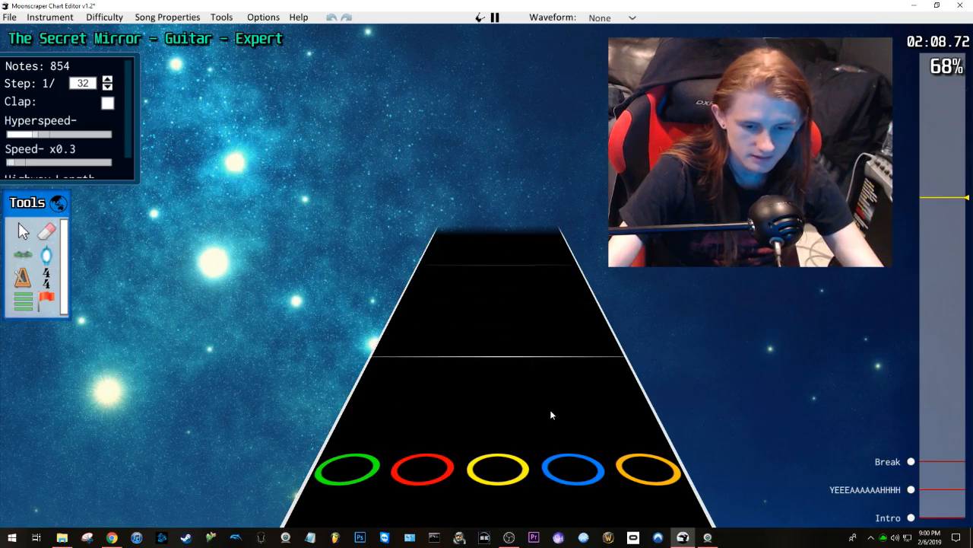
pyautogui.press('space')
# Step: Check the empty positions after the run's last yellow note, from 67368 to 67440, and listen to the song around 2:03.7
pyautogui.click(932, 224)
pyautogui.moveTo(931, 224); pyautogui.dragTo(939, 212)
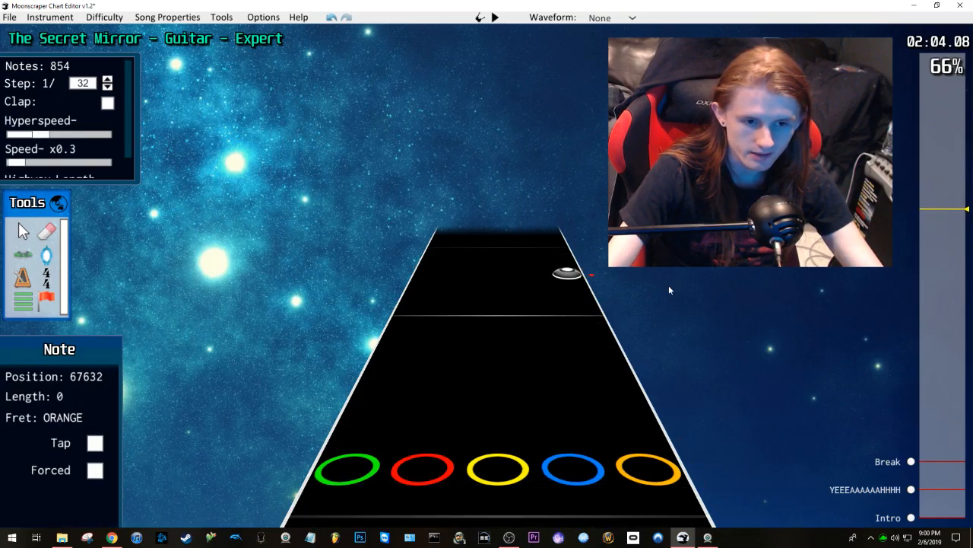
pyautogui.scroll(-5, 668, 281)
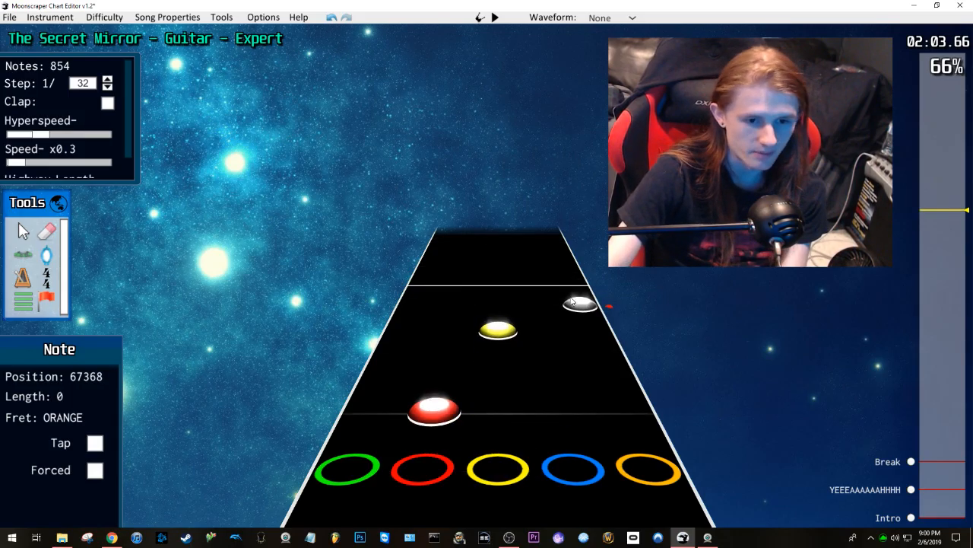
pyautogui.moveTo(573, 302); pyautogui.dragTo(558, 295)
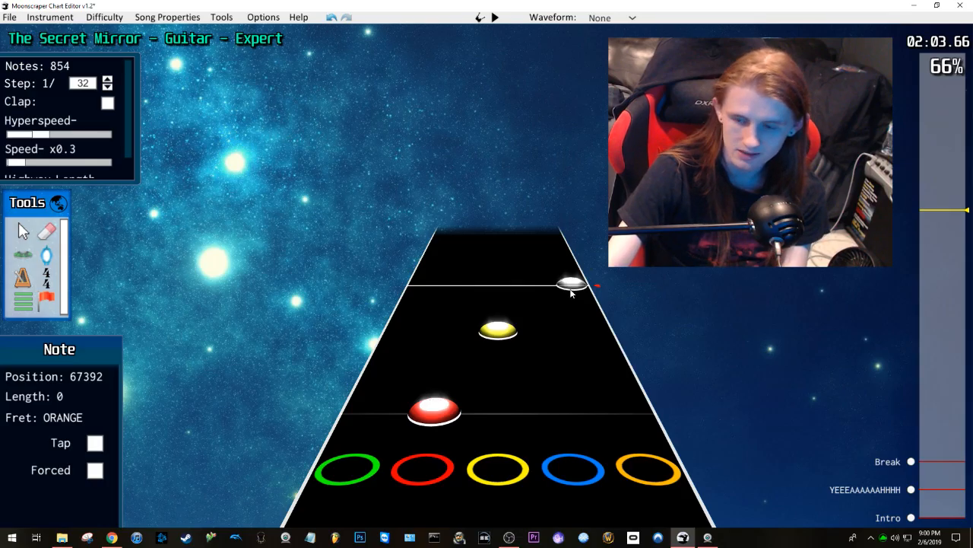
pyautogui.moveTo(572, 293); pyautogui.dragTo(505, 273)
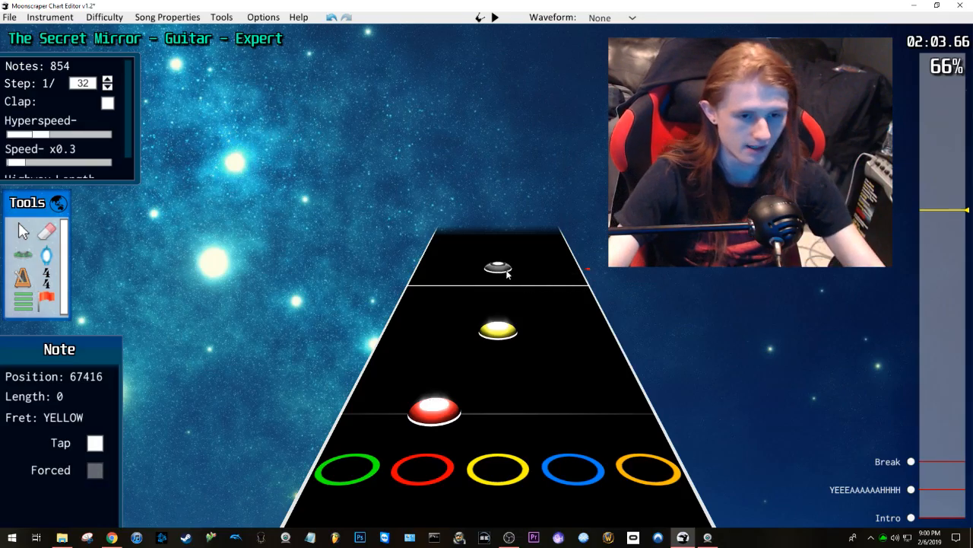
pyautogui.press('space')
pyautogui.press('space')
pyautogui.press('Down')
pyautogui.press('Down')
pyautogui.press('Down')
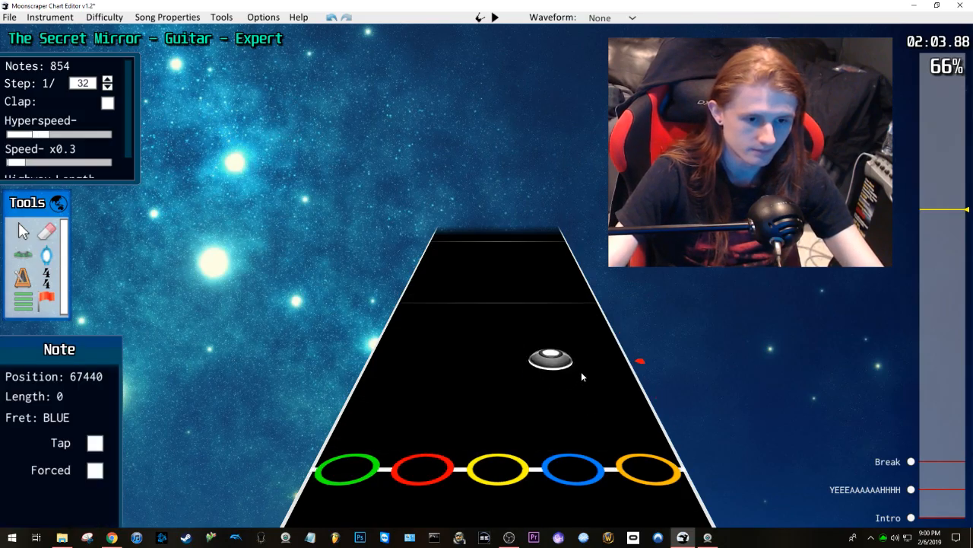
pyautogui.press('Down')
pyautogui.press('Down')
pyautogui.press('Down')
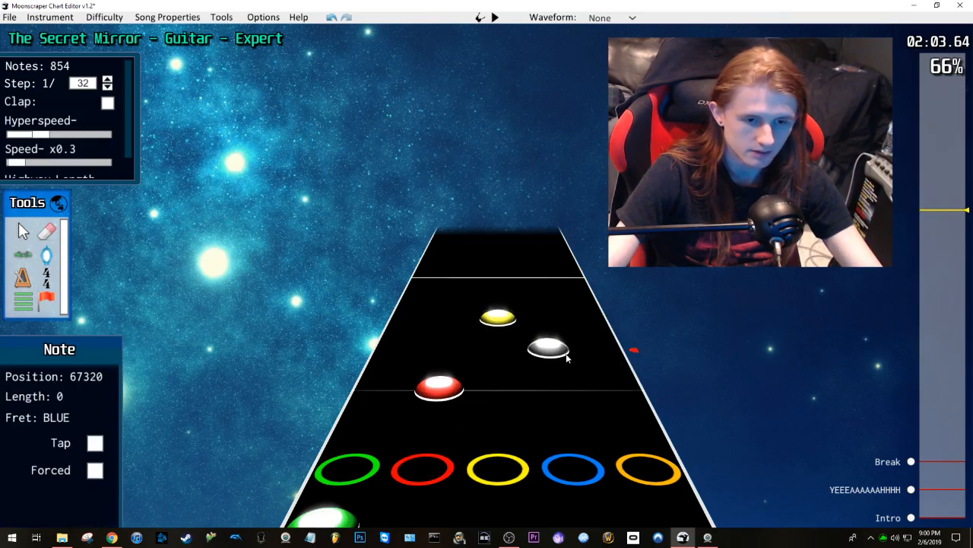
# Step: Set the playback speed to x1 and play the run through to about 2:06.6
pyautogui.moveTo(17, 163); pyautogui.dragTo(50, 162)
pyautogui.press('space')
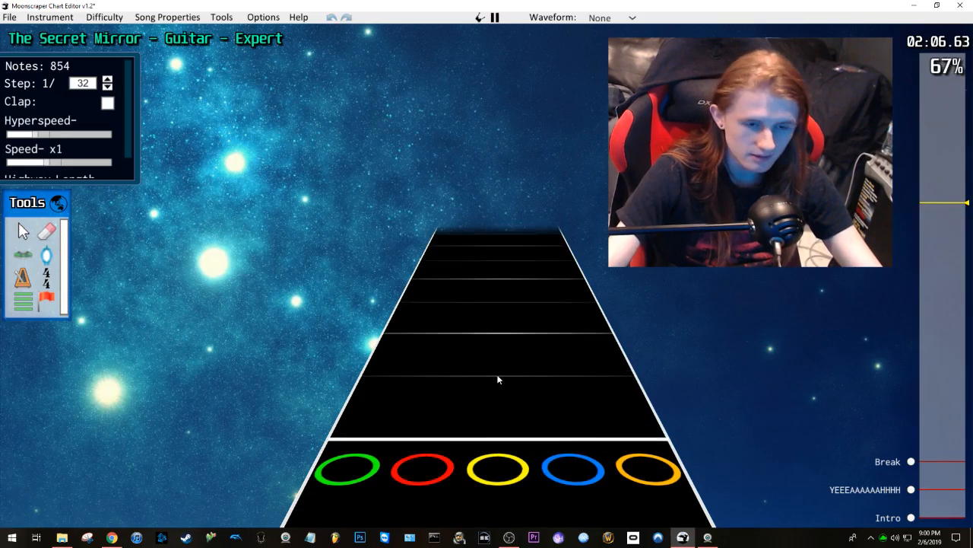
pyautogui.press('space')
pyautogui.moveTo(939, 201); pyautogui.dragTo(943, 214)
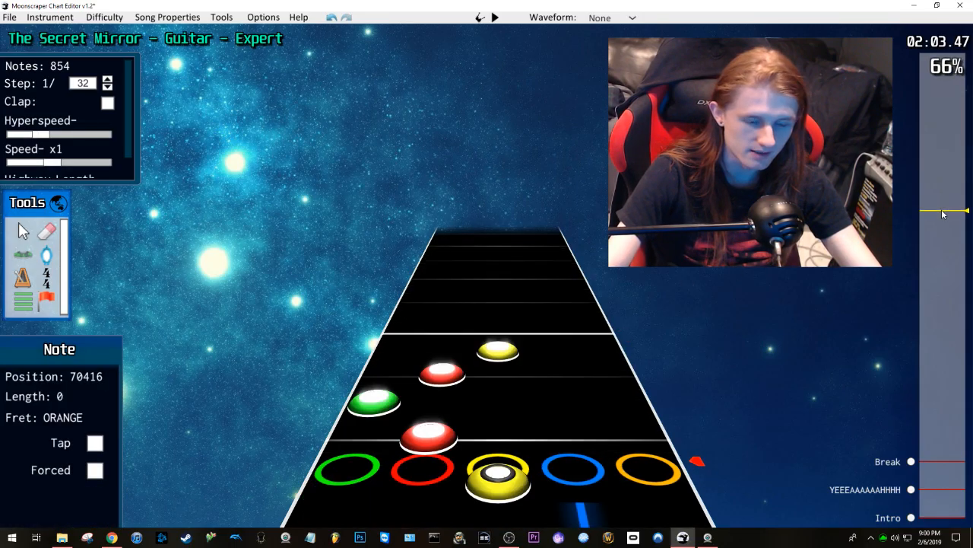
# Step: Play the song at full speed from about 2:03.2 to 2:29.2 and return to the end of the run
pyautogui.moveTo(636, 303); pyautogui.dragTo(594, 315)
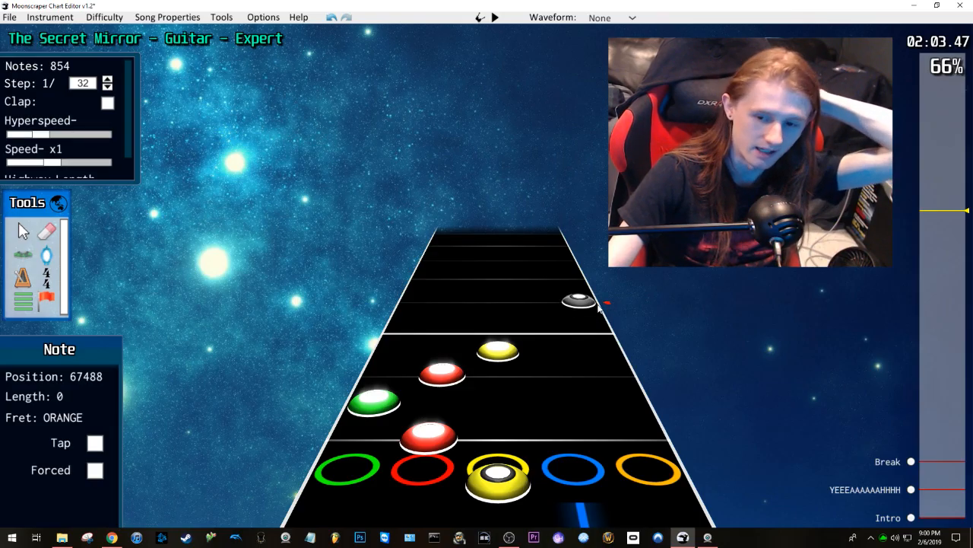
pyautogui.scroll(-3, 598, 306)
pyautogui.click(400, 297)
pyautogui.moveTo(576, 384); pyautogui.dragTo(483, 223)
pyautogui.press('space')
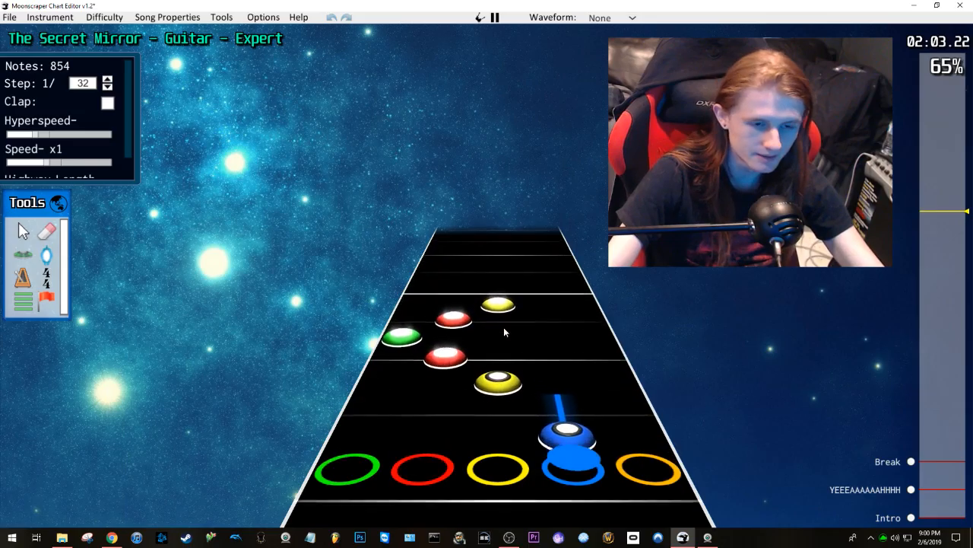
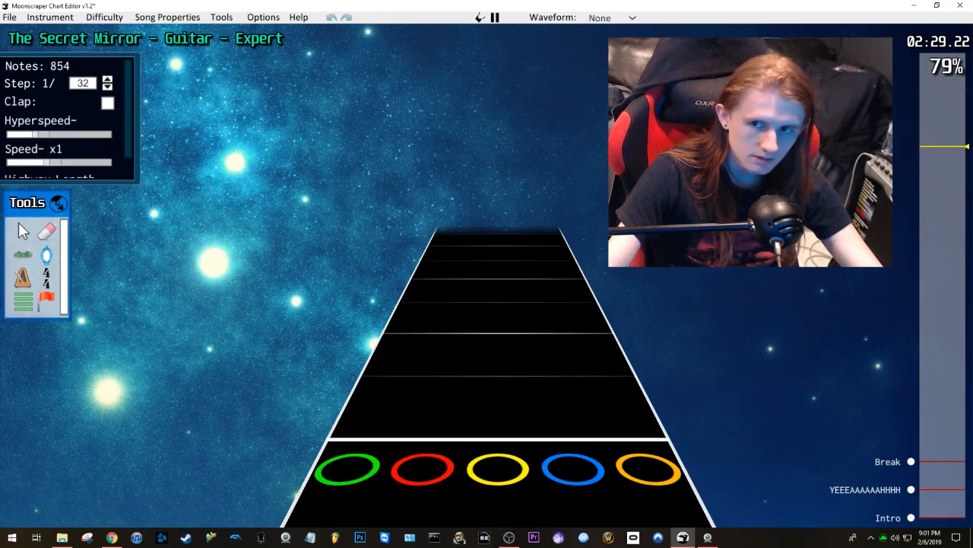
pyautogui.press('space')
pyautogui.moveTo(924, 166); pyautogui.dragTo(936, 214)
pyautogui.press('space')
pyautogui.press('space')
pyautogui.scroll(-10, 554, 339)
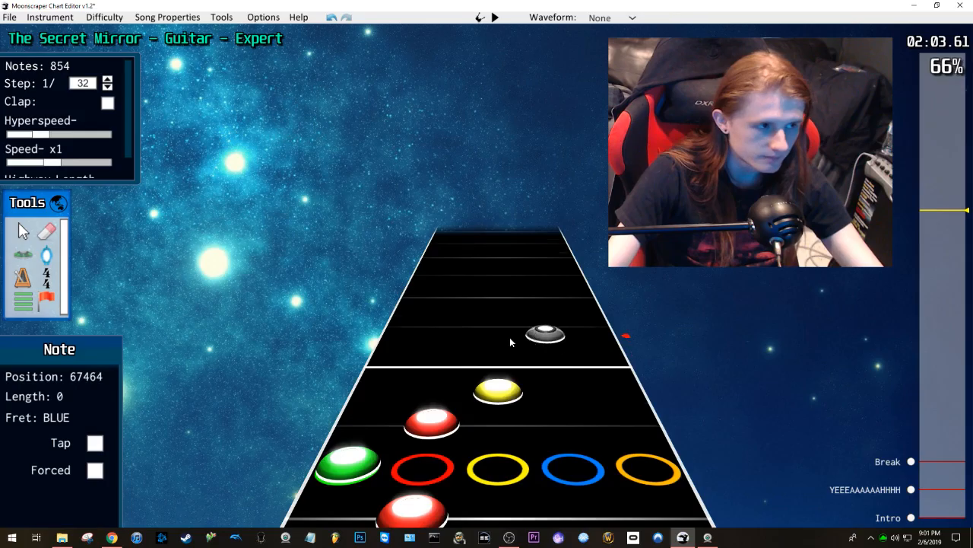
# Step: Lower the playback speed to x0.4 and add a blue note at position 67392, sustained to about 67488
pyautogui.moveTo(54, 162); pyautogui.dragTo(15, 164)
pyautogui.press('space')
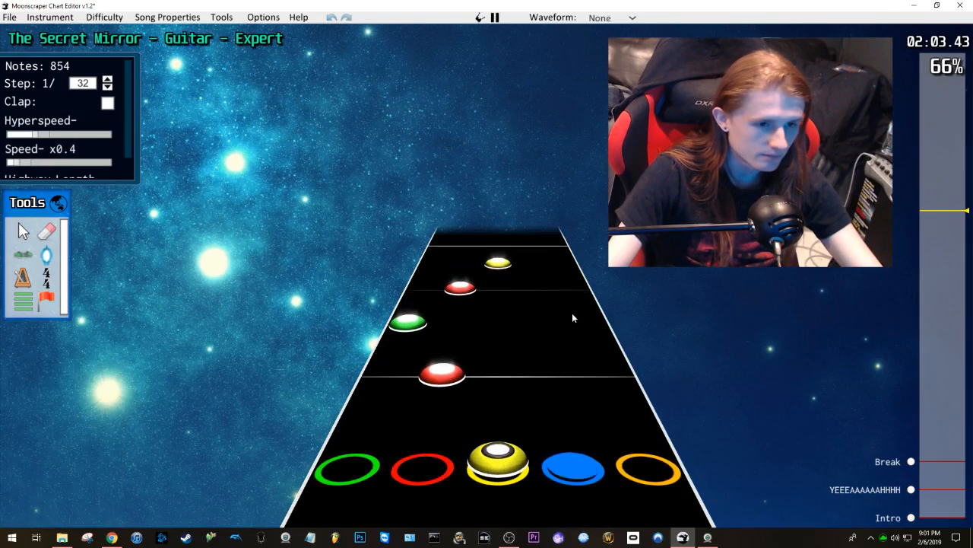
pyautogui.press('space')
pyautogui.click(527, 314)
pyautogui.scroll(1, 533, 322)
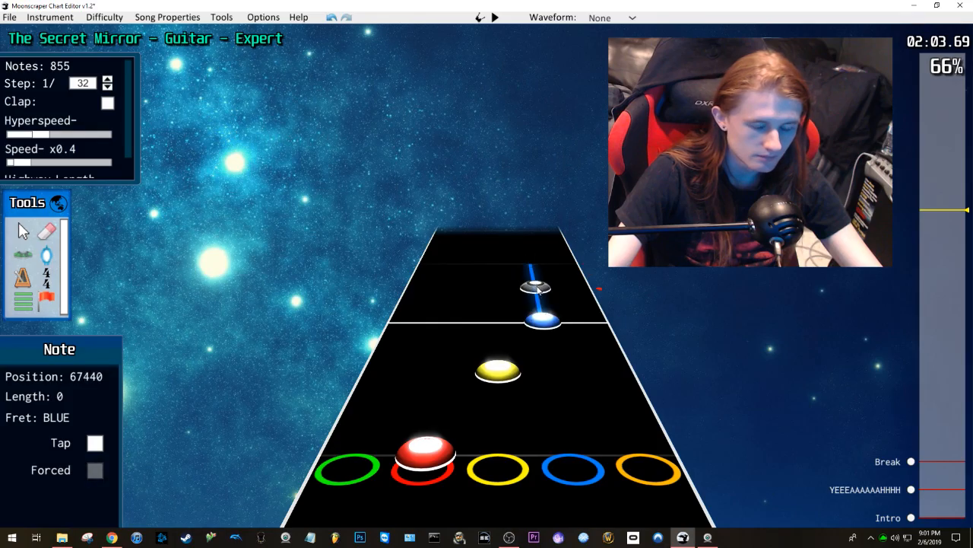
# Step: Add blue notes at positions 67488, 67536 and 67584 after the sustained note, checking them against the song
pyautogui.press('space')
pyautogui.press('space')
pyautogui.scroll(-3, 552, 317)
pyautogui.press('space')
pyautogui.press('space')
pyautogui.scroll(-2, 556, 327)
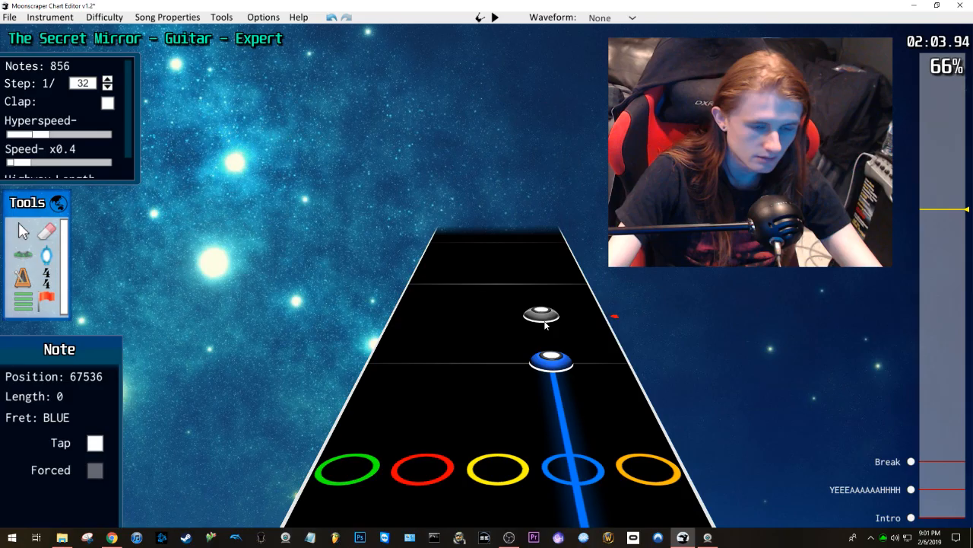
pyautogui.click(535, 283)
pyautogui.press('space')
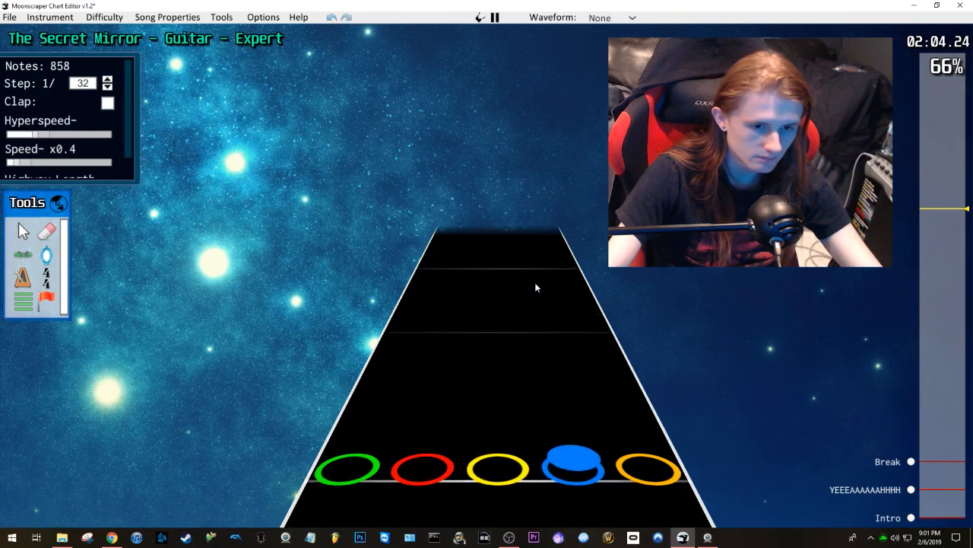
# Step: Add a yellow note at position 67632, try a blue note at 67680, and replay the passage from about 2:03.9
pyautogui.press('space')
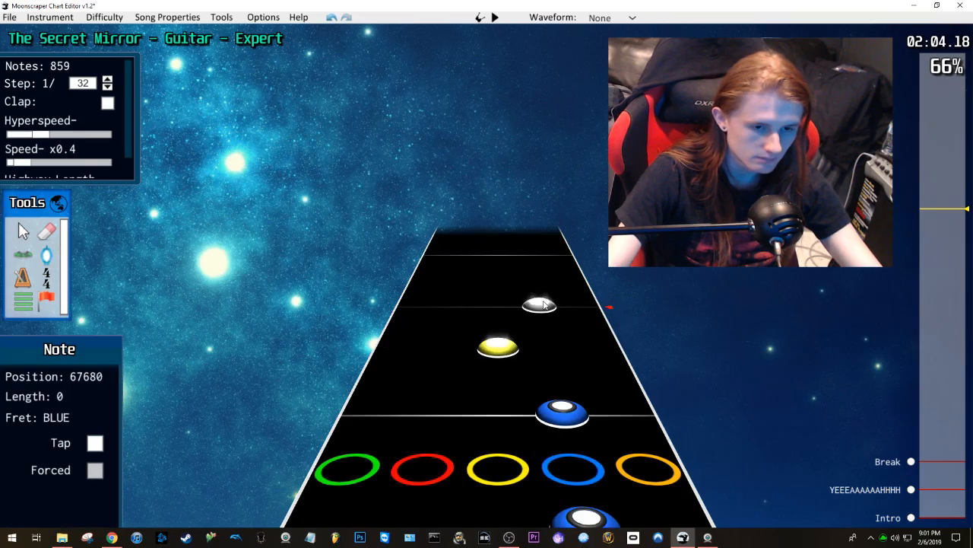
pyautogui.scroll(-3, 571, 286)
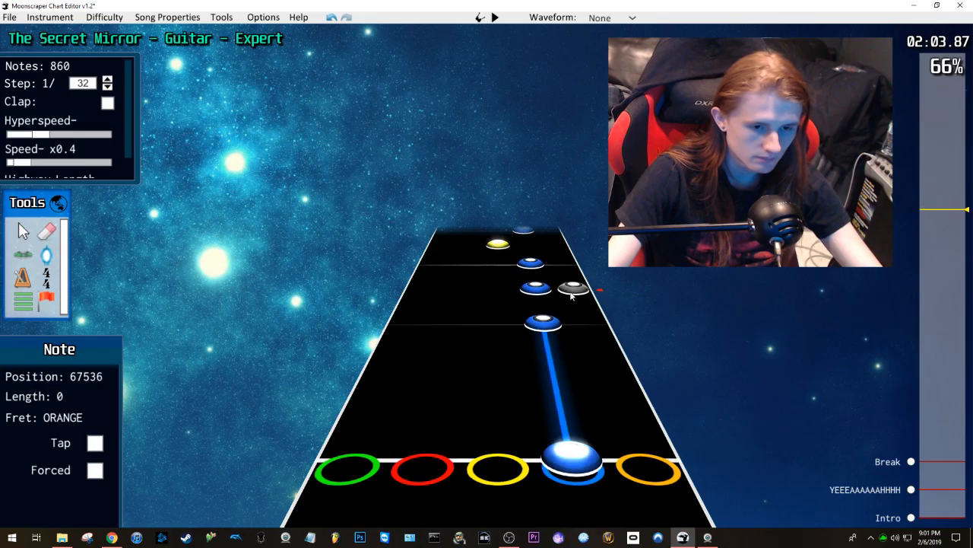
pyautogui.press('space')
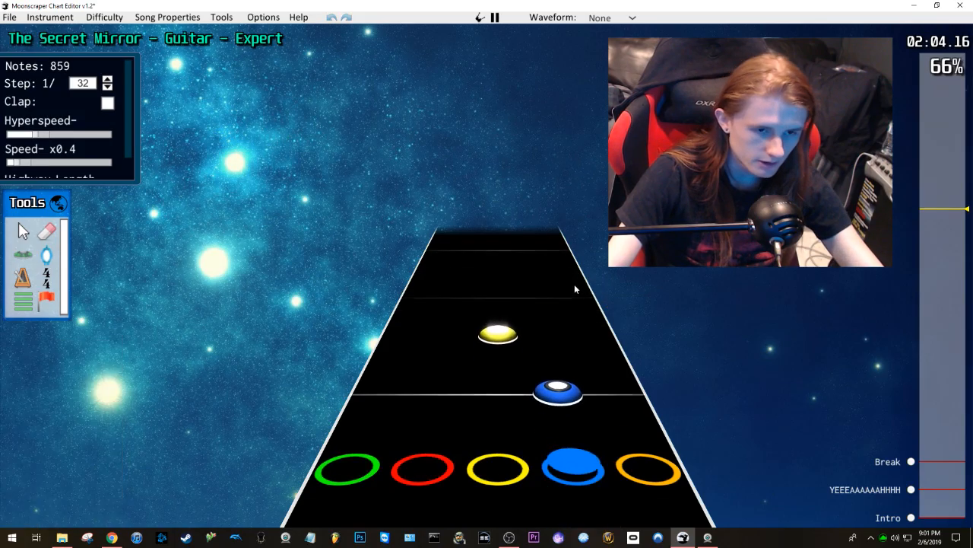
pyautogui.press('space')
pyautogui.scroll(-3, 569, 284)
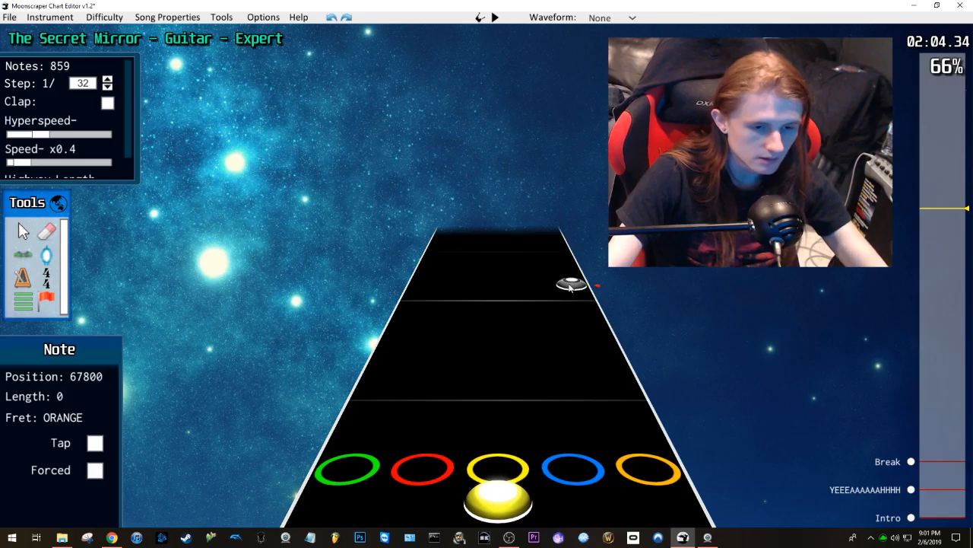
# Step: Replay the passage from about 2:03.9 and replace the yellow note at position 67632 with a red one
pyautogui.scroll(-3, 563, 283)
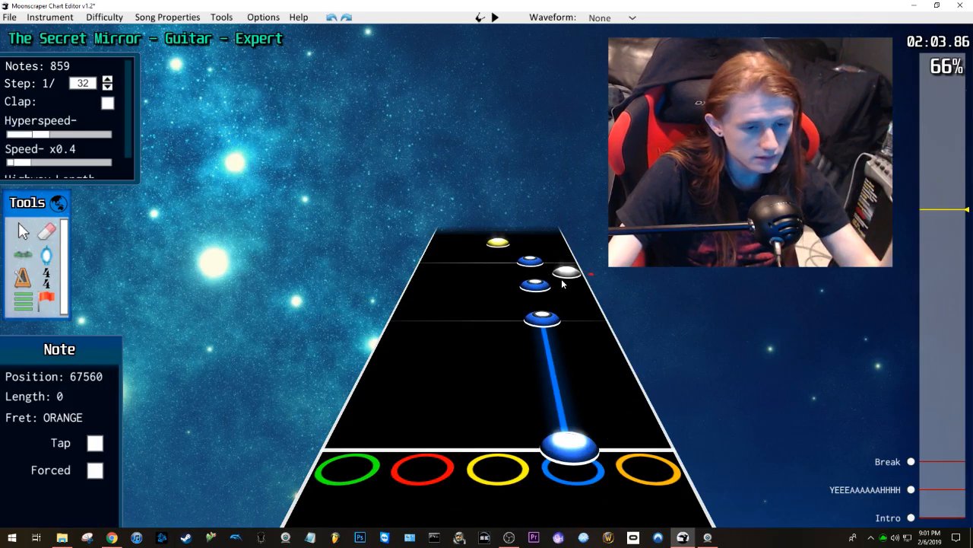
pyautogui.scroll(-7, 563, 283)
pyautogui.scroll(3, 560, 281)
pyautogui.press('space')
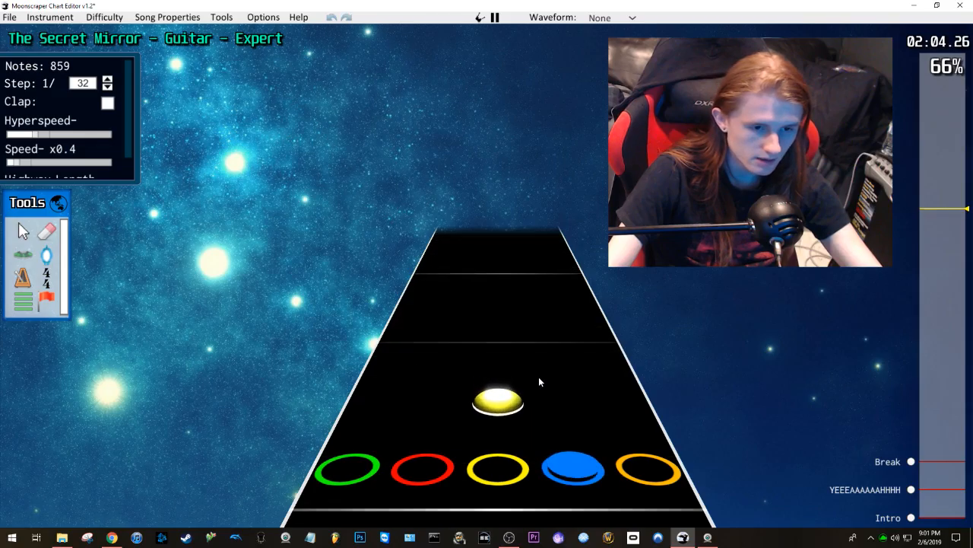
pyautogui.press('space')
pyautogui.press('Delete')
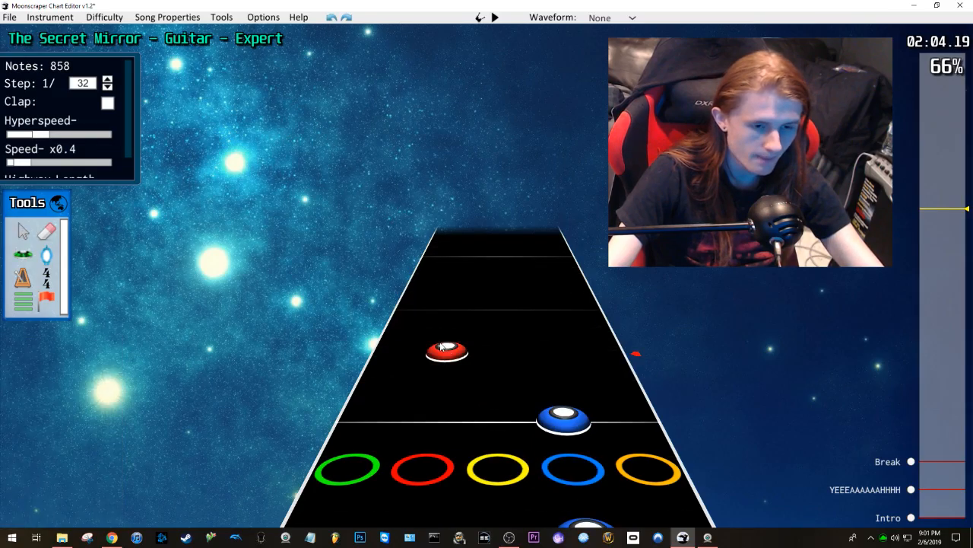
pyautogui.click(443, 348)
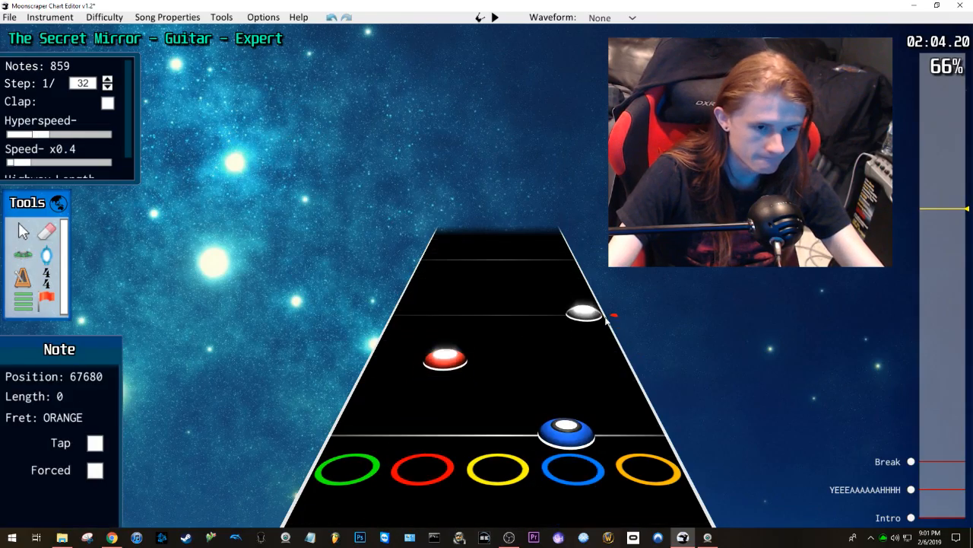
# Step: Add an orange note at position 67680, a blue note at 67728 and a yellow note at 67776, and play the run
pyautogui.click(551, 287)
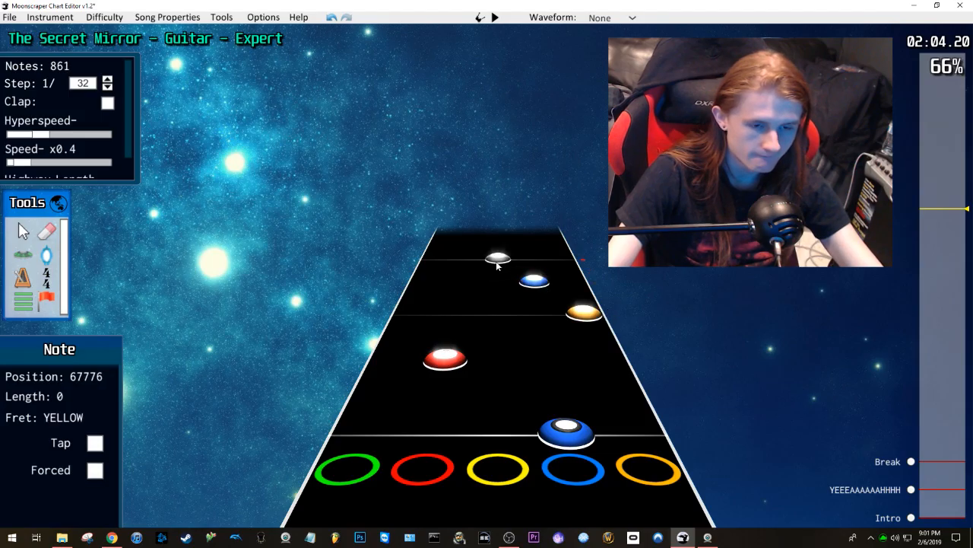
pyautogui.press('space')
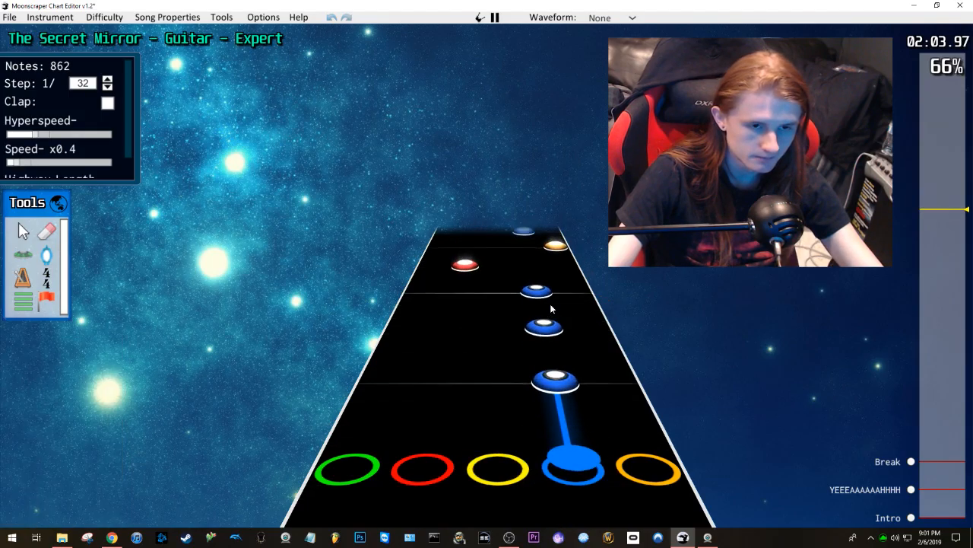
pyautogui.press('space')
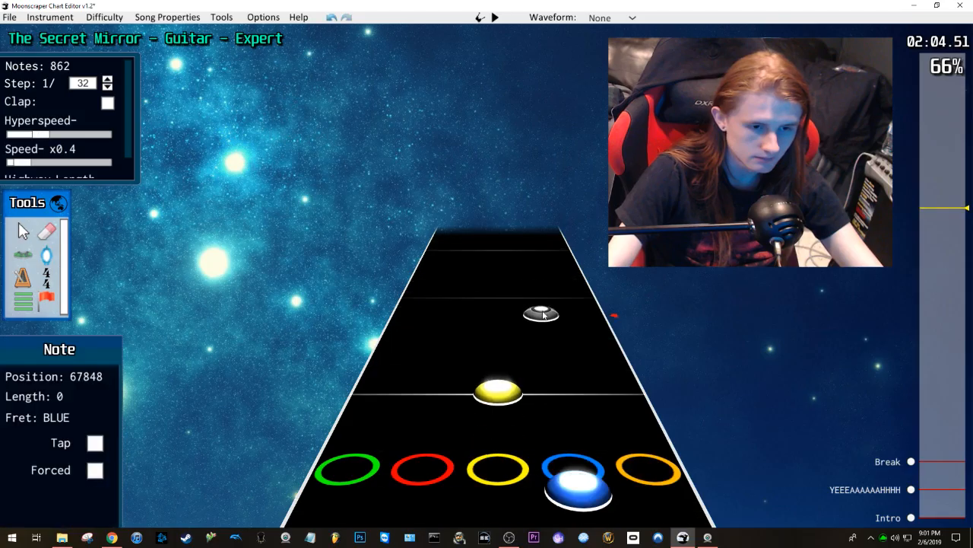
# Step: Replace the red note at position 67632 with a green one, and follow the sustained yellow note at 67776 with another at 67872
pyautogui.scroll(-2, 541, 301)
pyautogui.rightClick(457, 356)
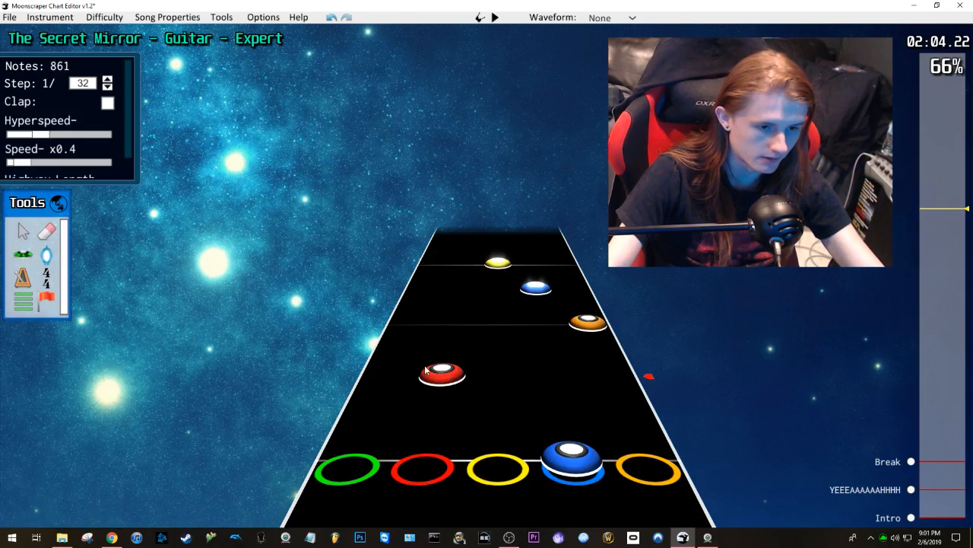
pyautogui.click(386, 372)
pyautogui.press('space')
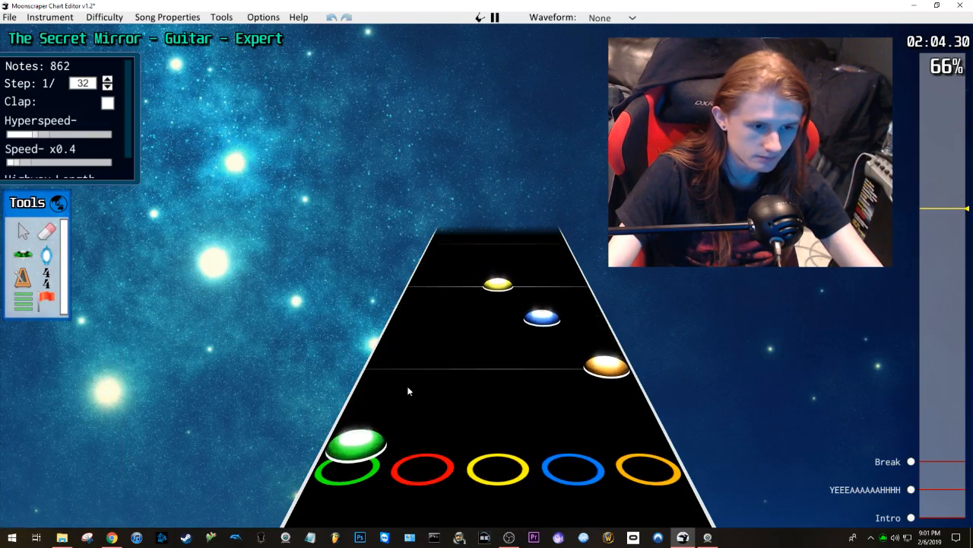
pyautogui.press('space')
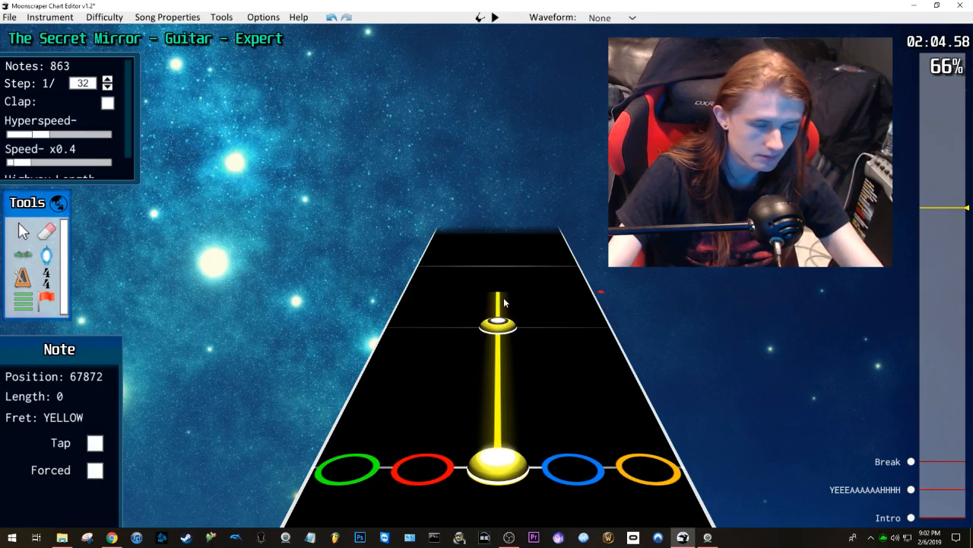
# Step: Add yellow notes at positions 67920 and 67968, checking their timing against the slowed song
pyautogui.press('space')
pyautogui.press('space')
pyautogui.scroll(-1, 519, 322)
pyautogui.click(488, 365)
pyautogui.click(506, 314)
# Step: Listen past the yellow notes and add forced red, green and red notes at positions 68016, 68064 and 68112
pyautogui.press('space')
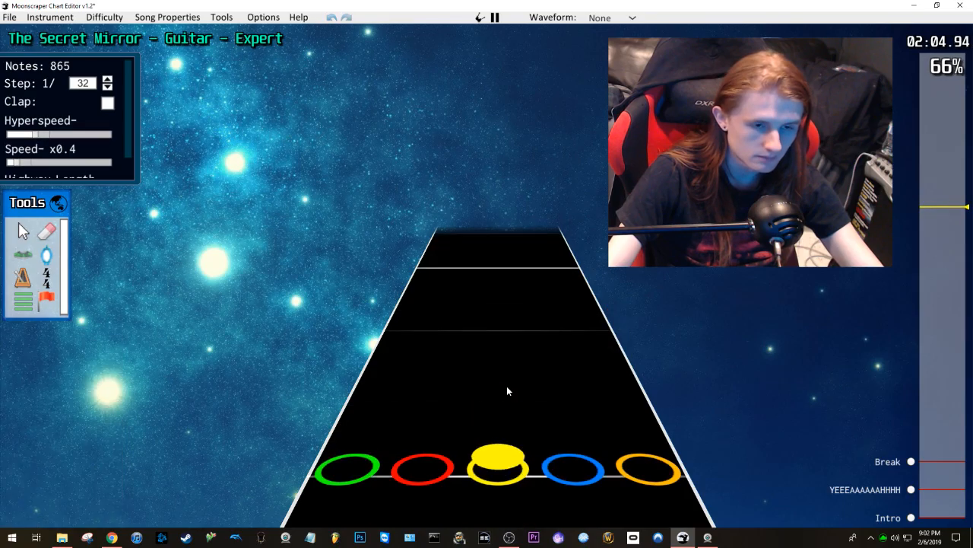
pyautogui.press('space')
pyautogui.scroll(-3, 511, 375)
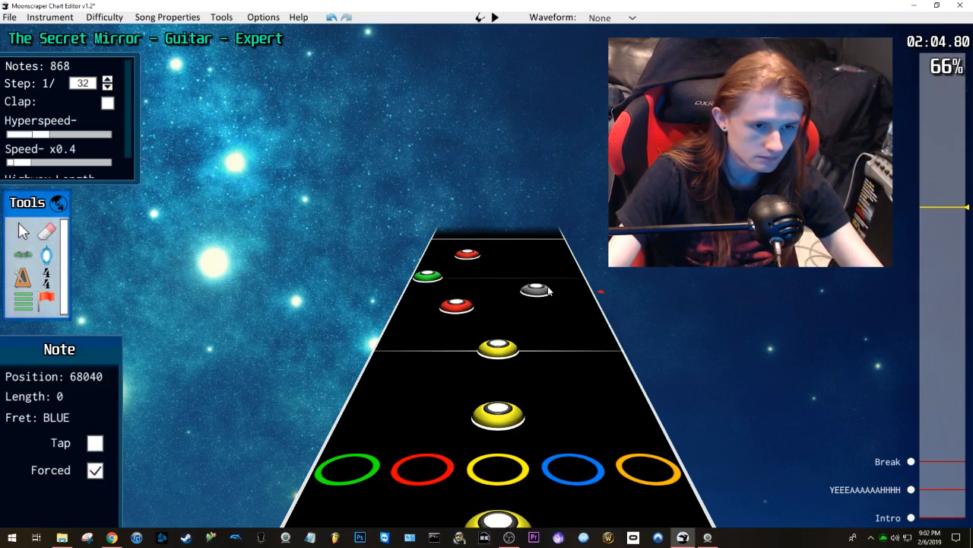
# Step: Add a forced orange note at position 68160, sustained to about 68256, followed by orange notes at 68256 and 68304
pyautogui.press('space')
pyautogui.press('space')
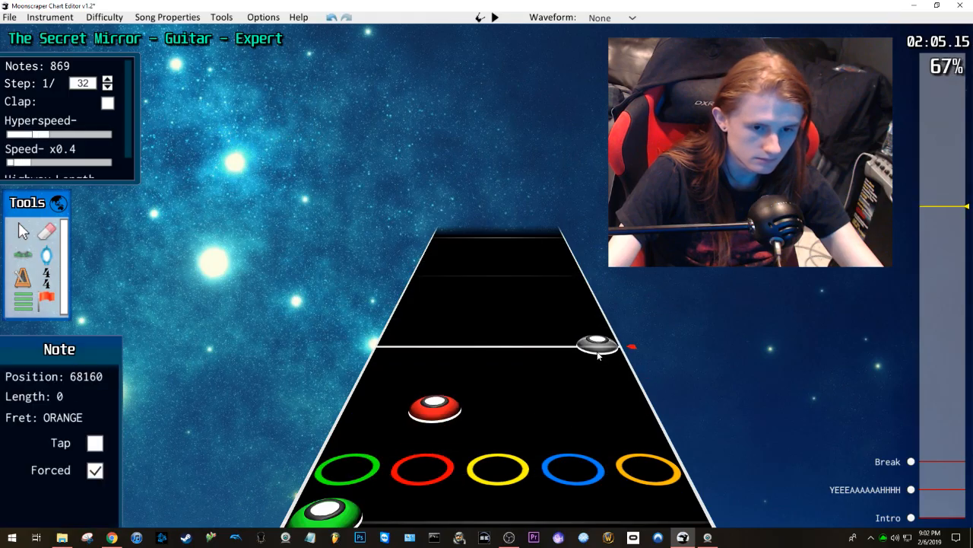
pyautogui.press('space')
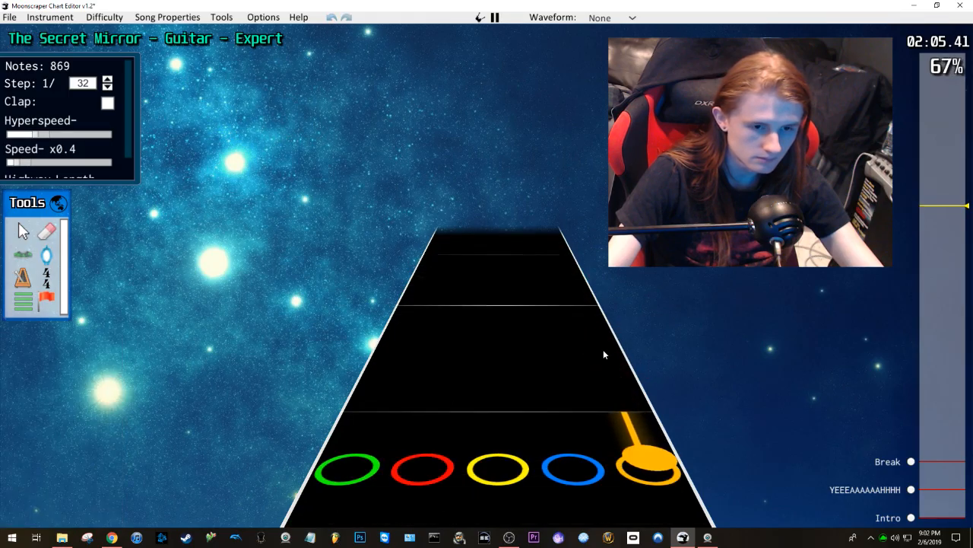
pyautogui.press('space')
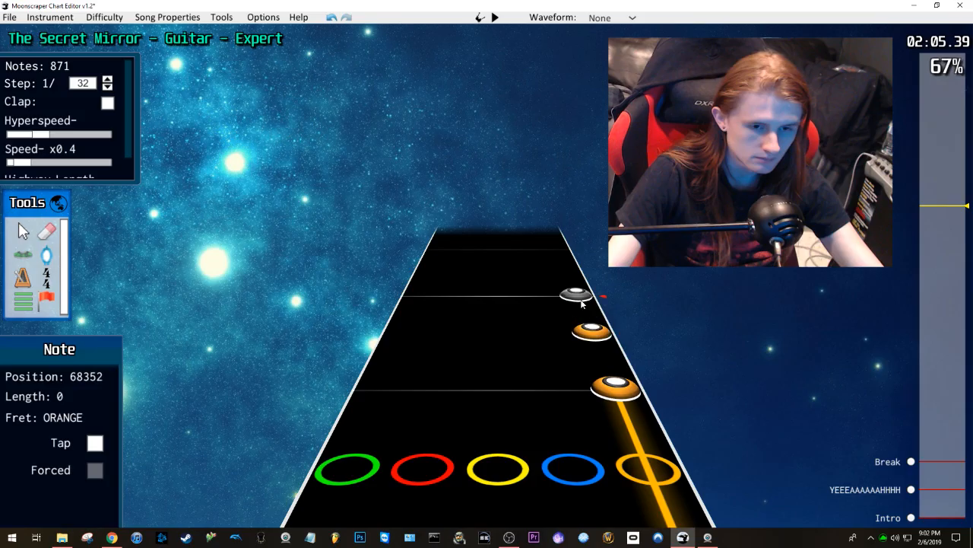
# Step: Add an orange note at position 68352 and a yellow note at 68400, and play on to about 2:05.9
pyautogui.click(582, 301)
pyautogui.press('space')
pyautogui.press('space')
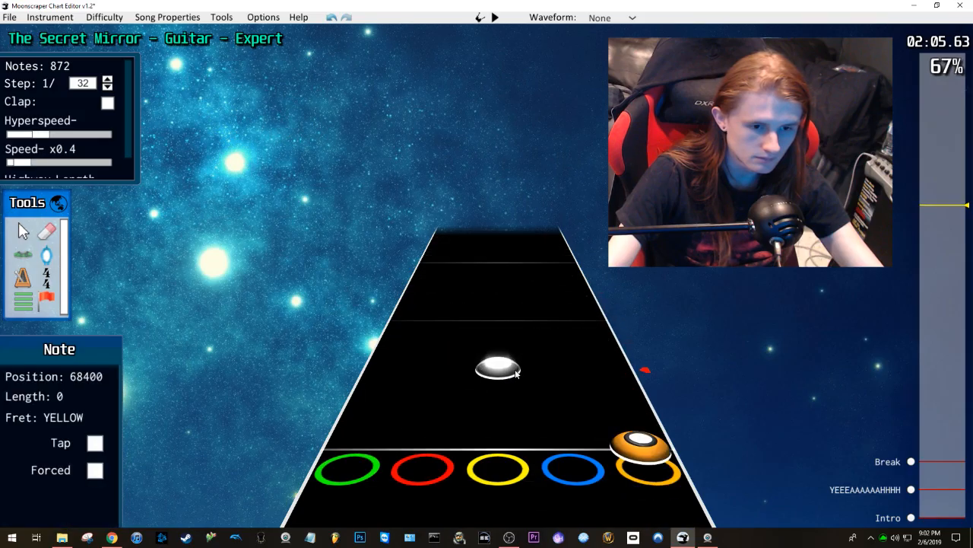
pyautogui.press('space')
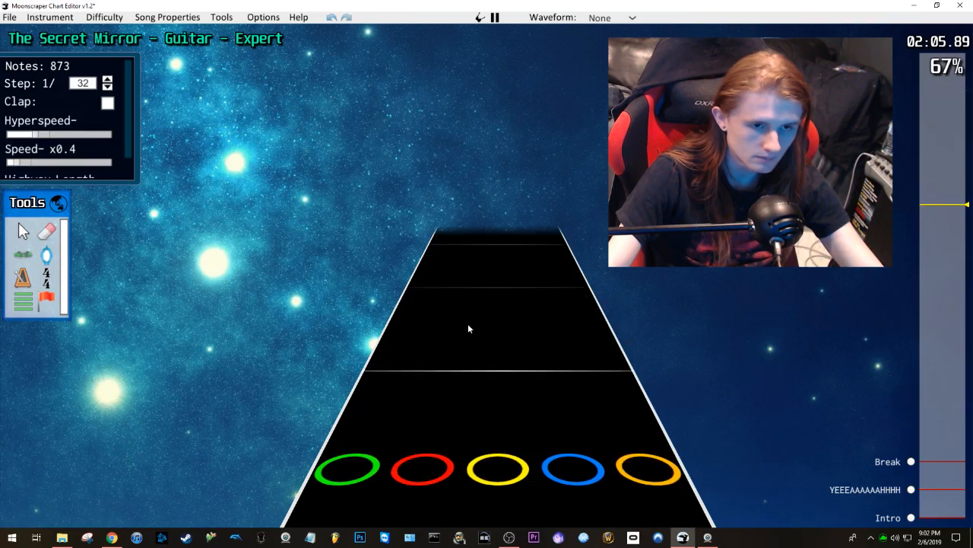
pyautogui.press('space')
# Step: Replay the new notes from about 2:04.9 to 2:06.0 and compare their frets with the song
pyautogui.scroll(-5, 470, 327)
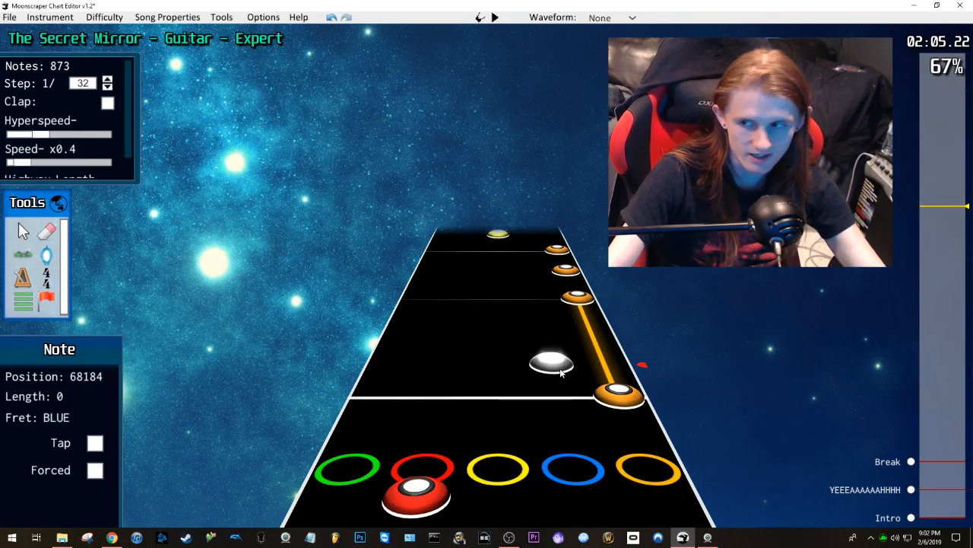
pyautogui.moveTo(561, 372)
pyautogui.mouseDown()
pyautogui.moveTo(637, 334)
pyautogui.moveTo(526, 415)
pyautogui.moveTo(544, 375)
pyautogui.mouseUp()
pyautogui.scroll(-3, 548, 381)
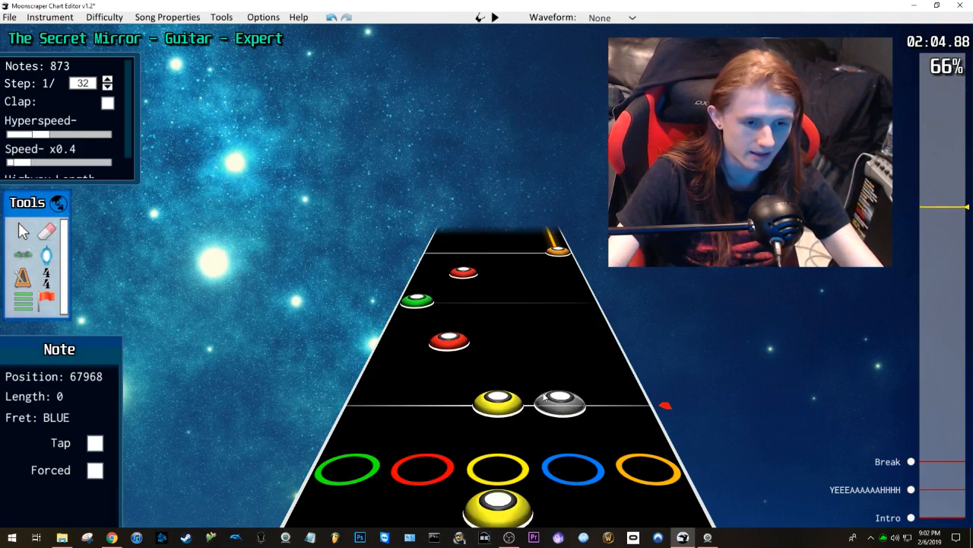
pyautogui.press('space')
pyautogui.press('space')
pyautogui.scroll(-3, 661, 440)
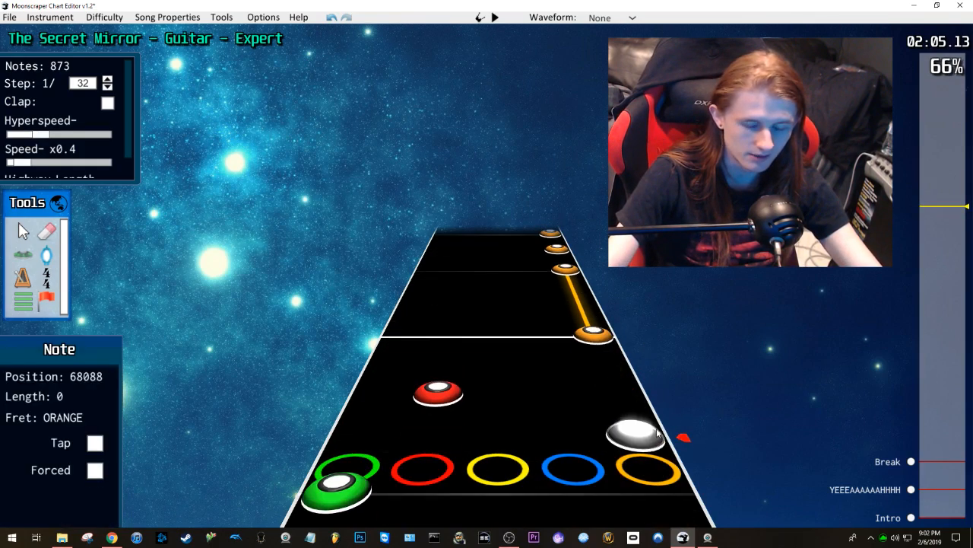
pyautogui.click(593, 335)
pyautogui.press('space')
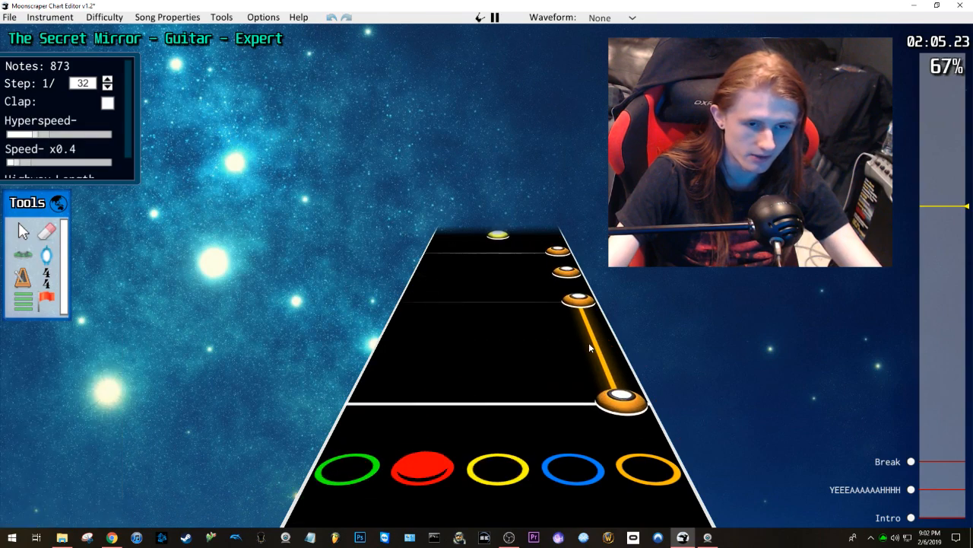
pyautogui.press('space')
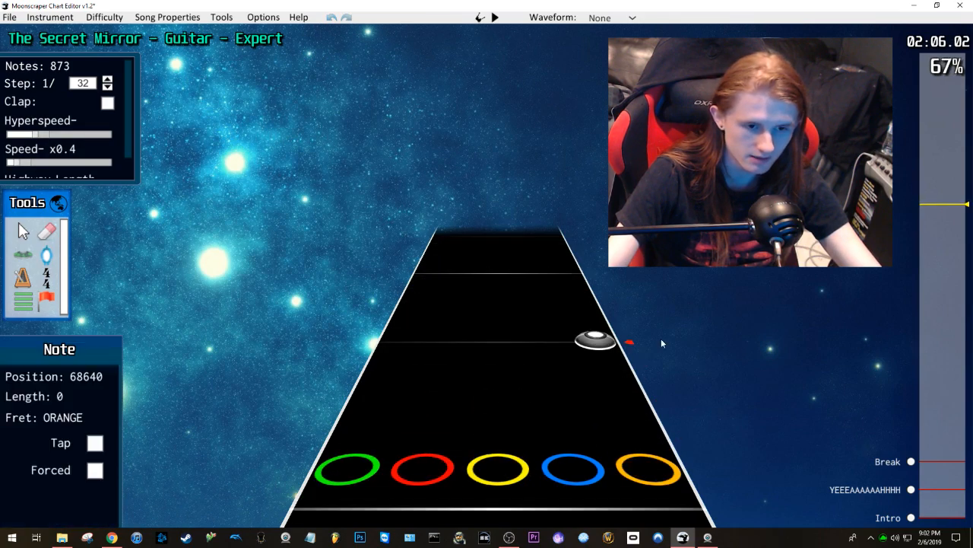
# Step: Move the orange notes from position 68160 to 68352 to the blue fret and play them back
pyautogui.scroll(-8, 685, 389)
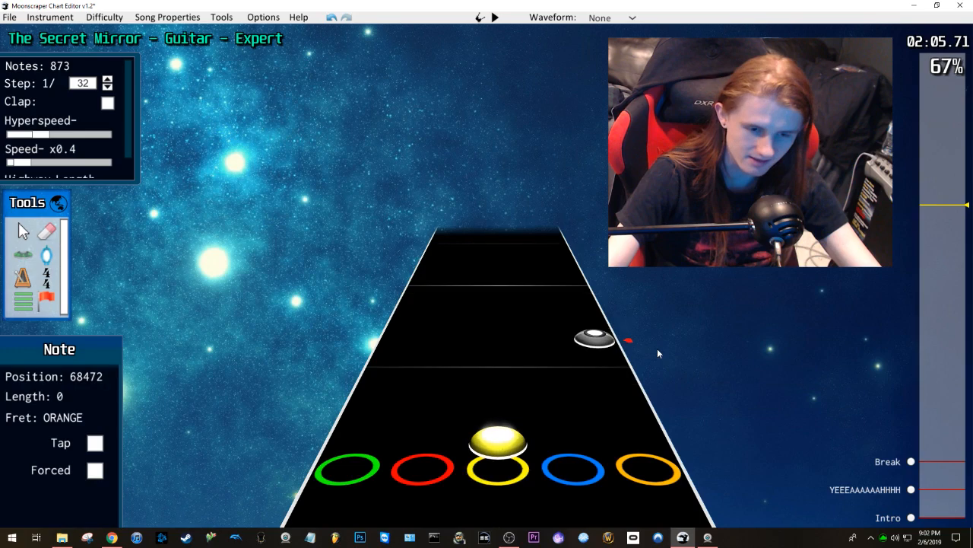
pyautogui.press('j')
pyautogui.moveTo(572, 235); pyautogui.dragTo(550, 405)
pyautogui.moveTo(616, 384); pyautogui.dragTo(568, 390)
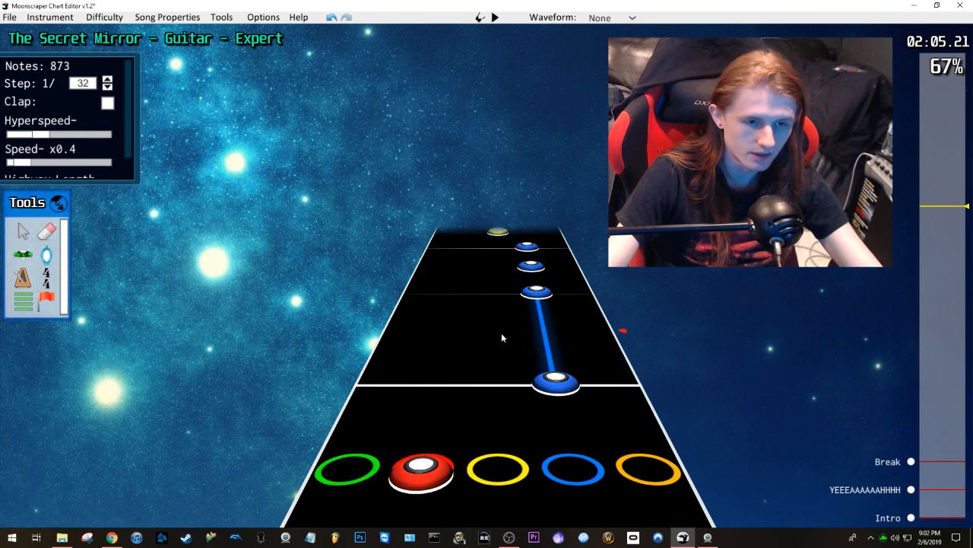
pyautogui.press('space')
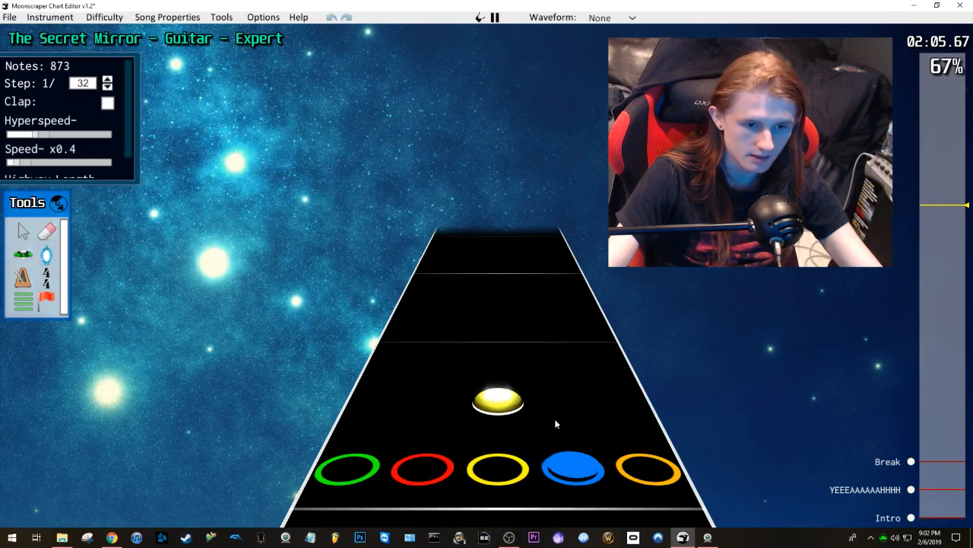
pyautogui.press('space')
# Step: Move the yellow note at position 68400 to the green fret and return to placing notes
pyautogui.moveTo(395, 364); pyautogui.dragTo(394, 363)
pyautogui.click(487, 354)
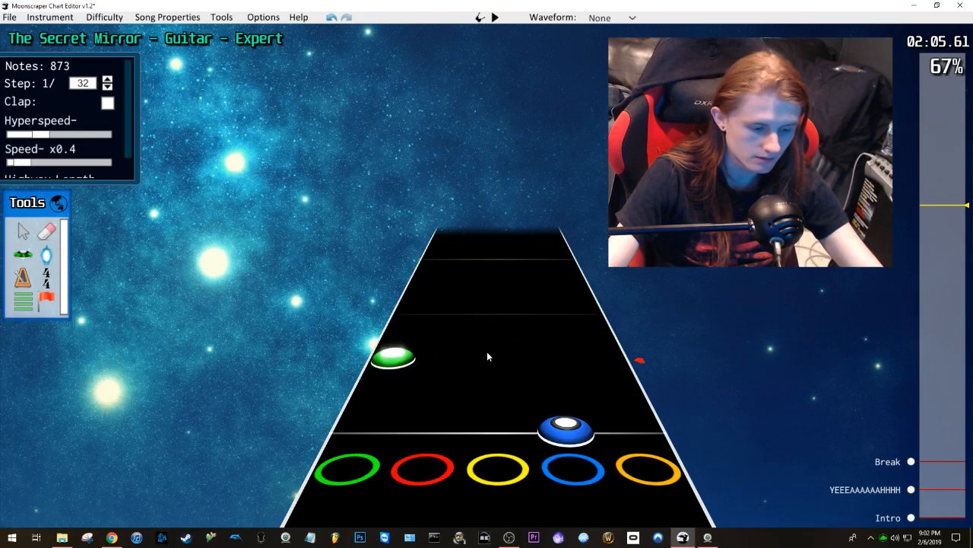
pyautogui.press('y')
# Step: Try a blue note at position 68448, a yellow note at 68496 and an orange note at 68544 sustained to about 68640, with playback
pyautogui.scroll(-1, 490, 344)
pyautogui.press('space')
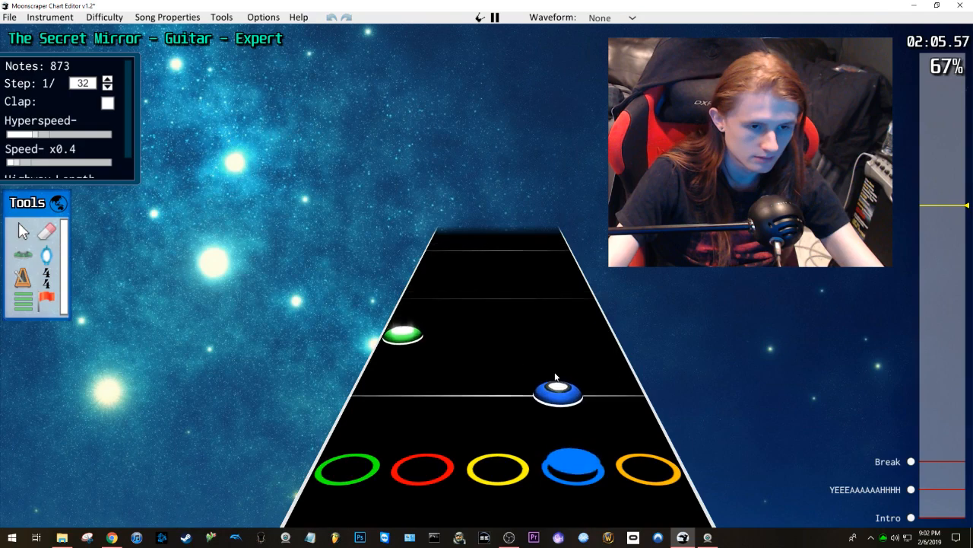
pyautogui.press('space')
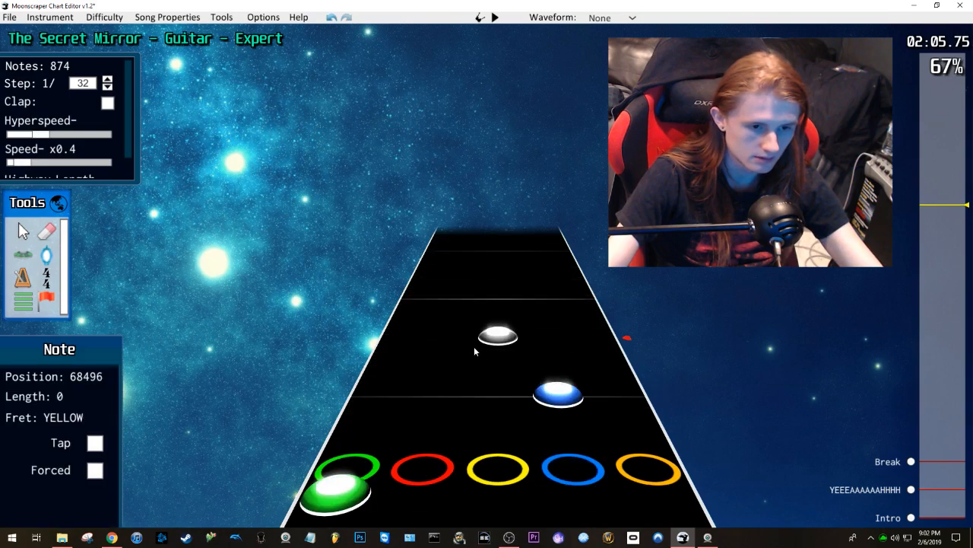
pyautogui.click(595, 303)
pyautogui.press('space')
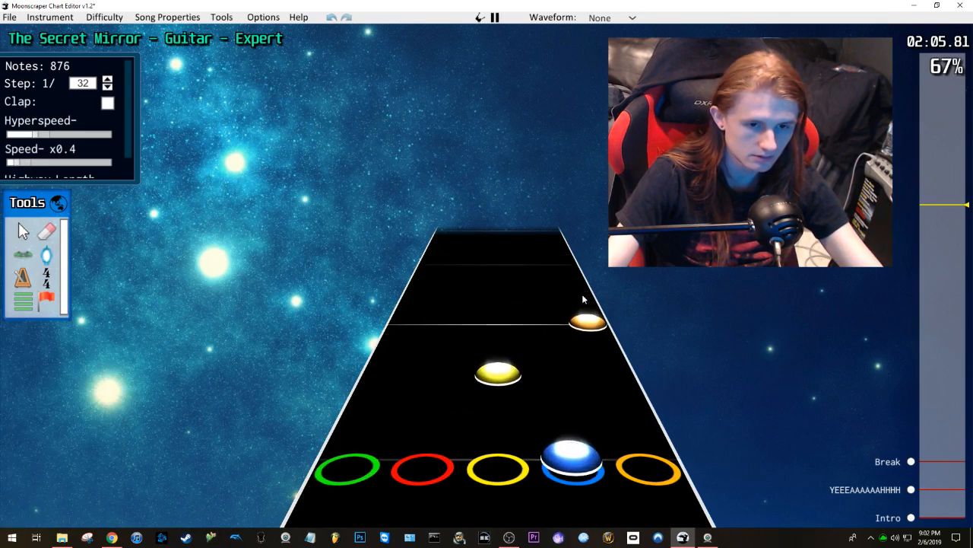
pyautogui.press('space')
pyautogui.scroll(-1, 620, 378)
pyautogui.press('space')
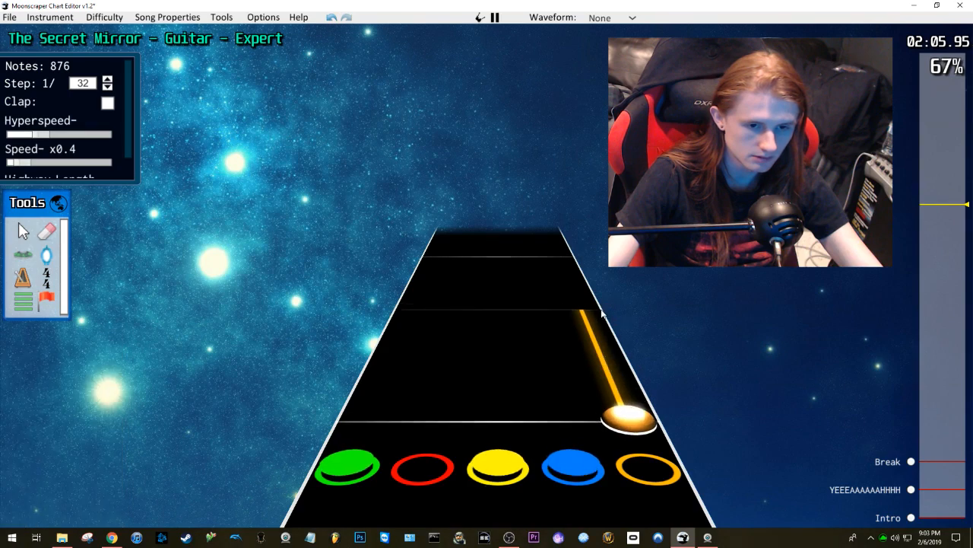
pyautogui.press('space')
# Step: Delete the trial blue, yellow and orange notes after the green note at position 68400
pyautogui.scroll(-5, 617, 375)
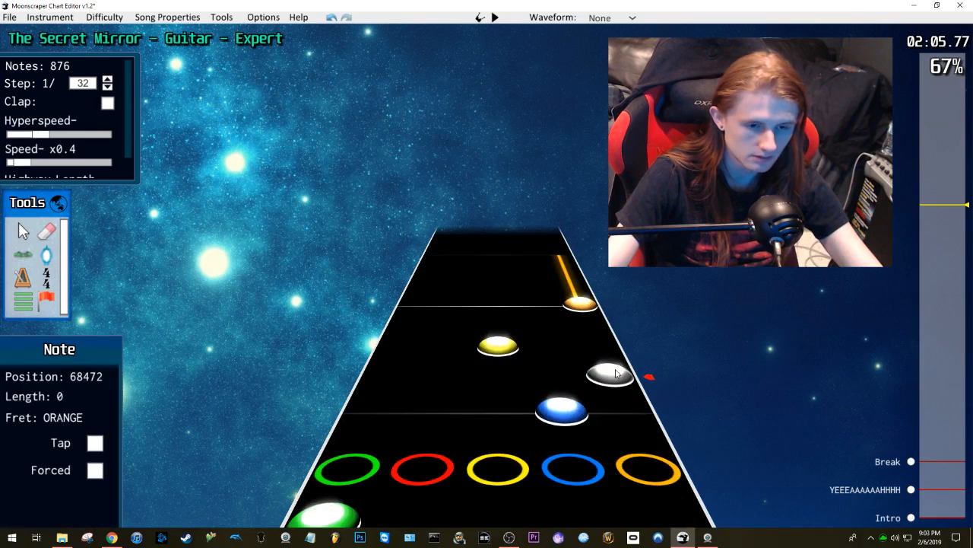
pyautogui.scroll(-3, 617, 366)
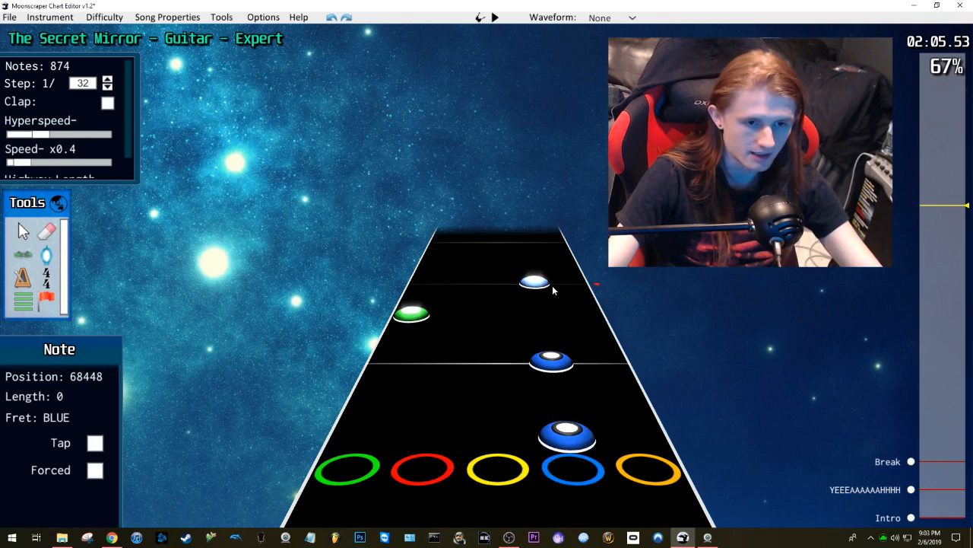
pyautogui.click(551, 359)
pyautogui.scroll(2, 514, 327)
pyautogui.scroll(2, 449, 386)
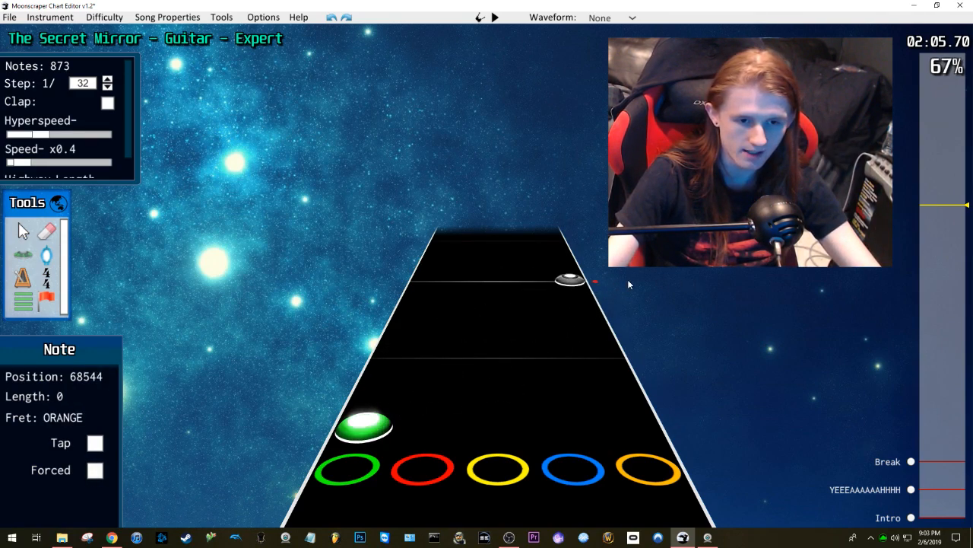
# Step: Replay the blue notes and the green note from about 2:05.4 to judge what follows them
pyautogui.press('space')
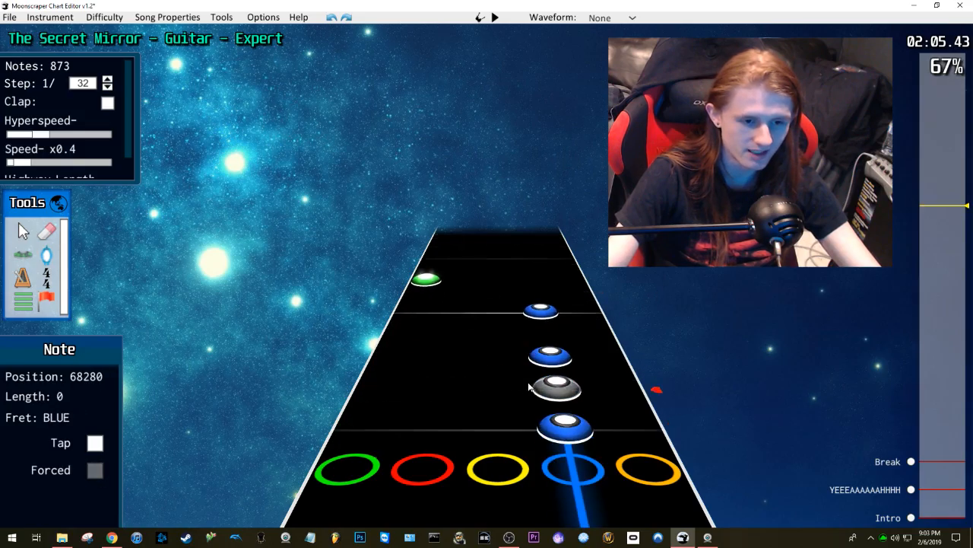
pyautogui.press('space')
pyautogui.scroll(-2, 484, 363)
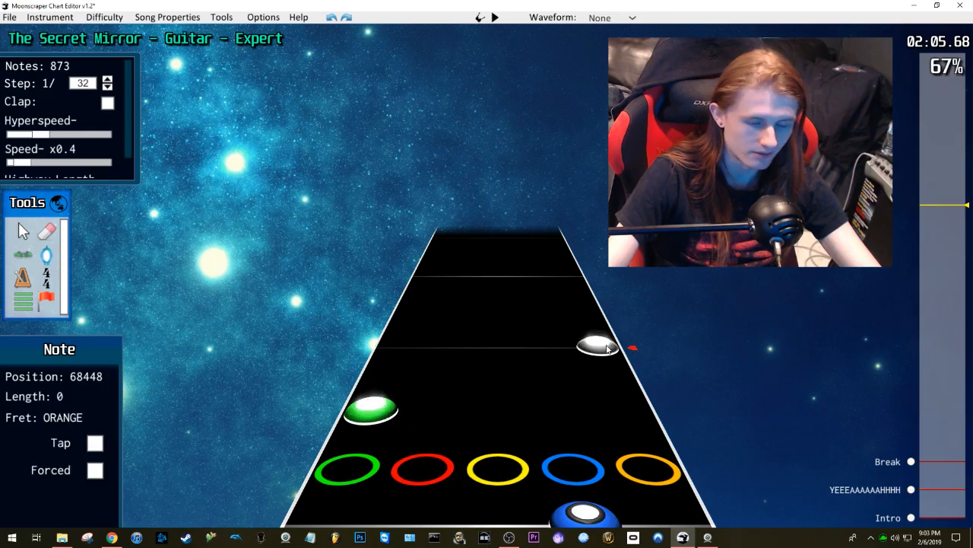
# Step: Place an orange note at position 68448, a blue note at 68496 and a red note at 68544, checking them with playback
pyautogui.click(545, 309)
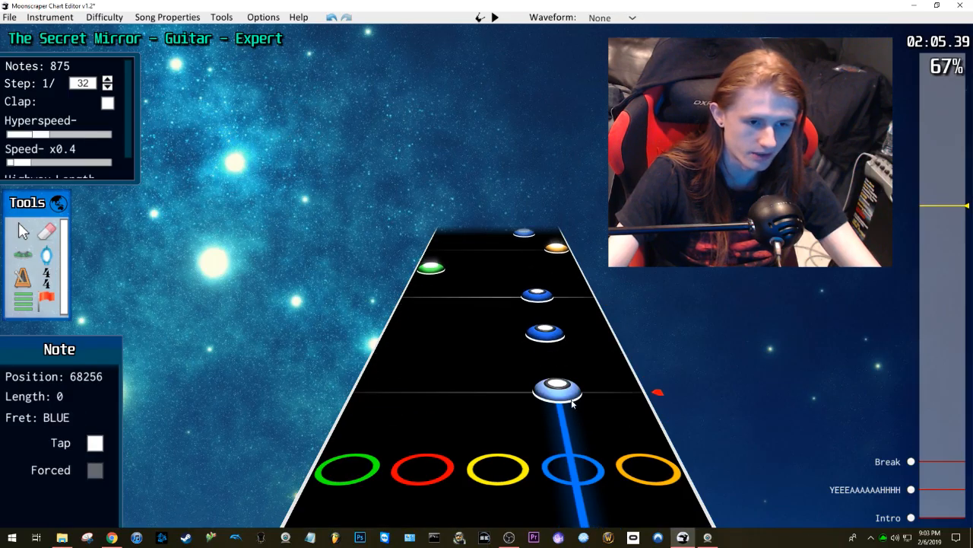
pyautogui.press('space')
pyautogui.press('space')
pyautogui.scroll(-1, 487, 388)
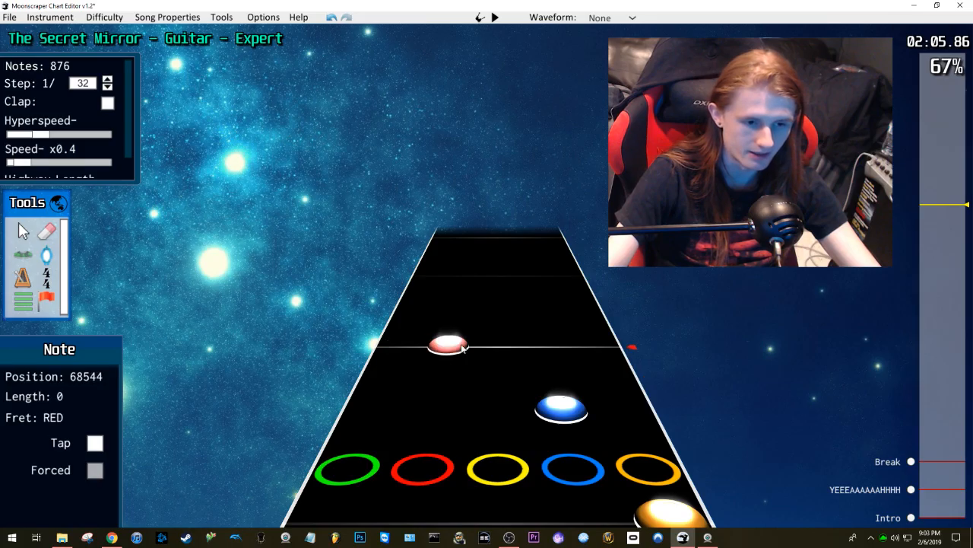
pyautogui.scroll(-3, 461, 350)
pyautogui.click(615, 380)
pyautogui.scroll(3, 404, 323)
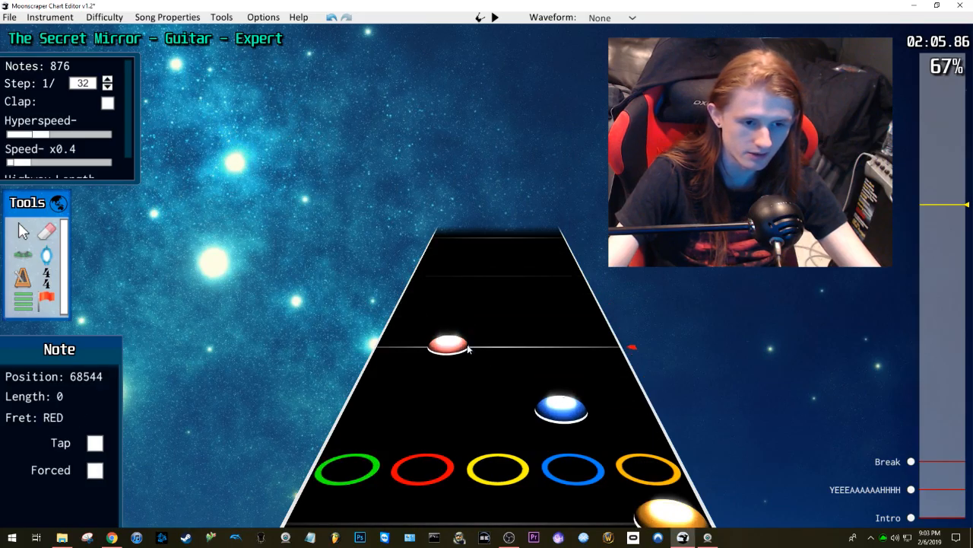
# Step: Sustain the red note at position 68544 to about 68640 and add a yellow note at 68640 held to about 68736
pyautogui.moveTo(450, 344); pyautogui.dragTo(463, 283)
pyautogui.press('space')
pyautogui.press('space')
pyautogui.moveTo(502, 380); pyautogui.dragTo(508, 283)
pyautogui.press('space')
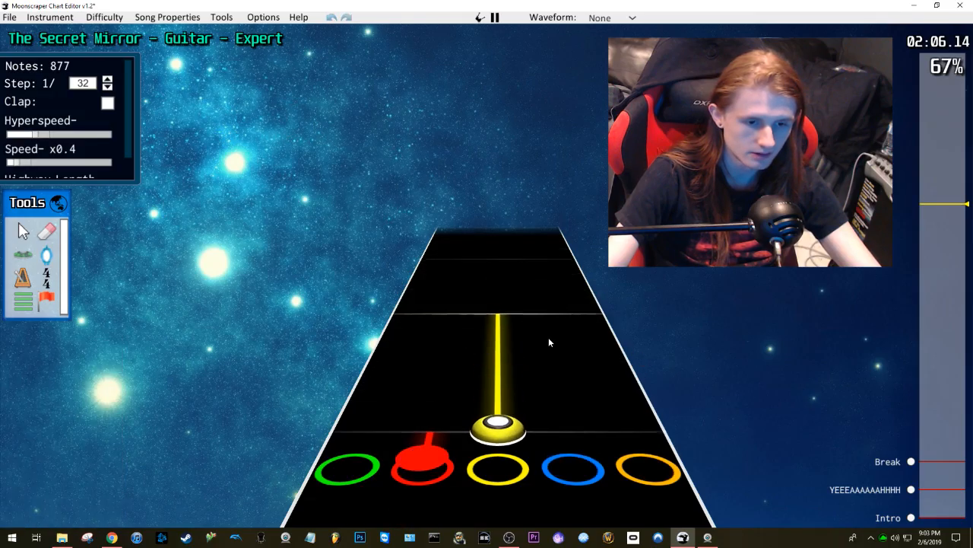
pyautogui.press('space')
# Step: Add a blue note at position 68736 held to about 68832 and a green note at 68832 held to about 68928
pyautogui.click(555, 396)
pyautogui.press('space')
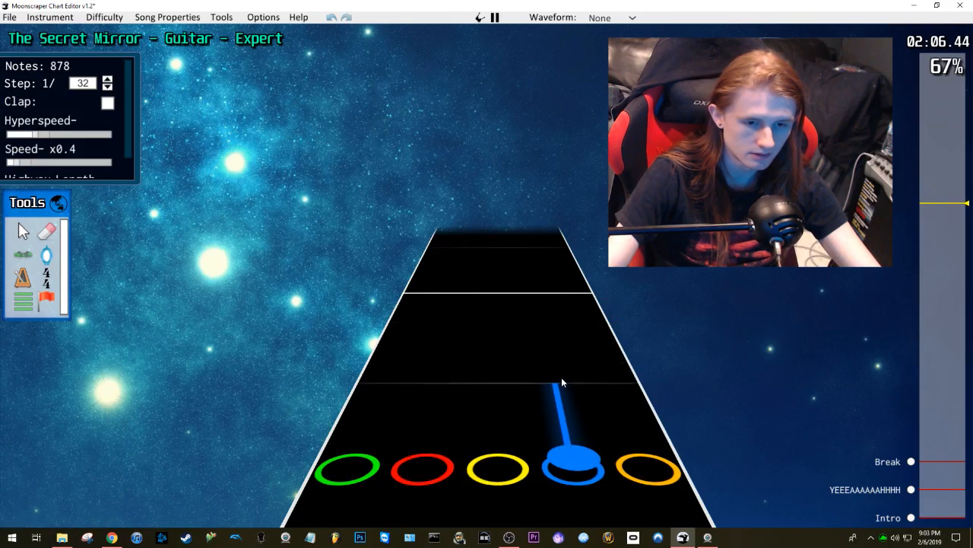
pyautogui.press('space')
pyautogui.scroll(-4, 562, 378)
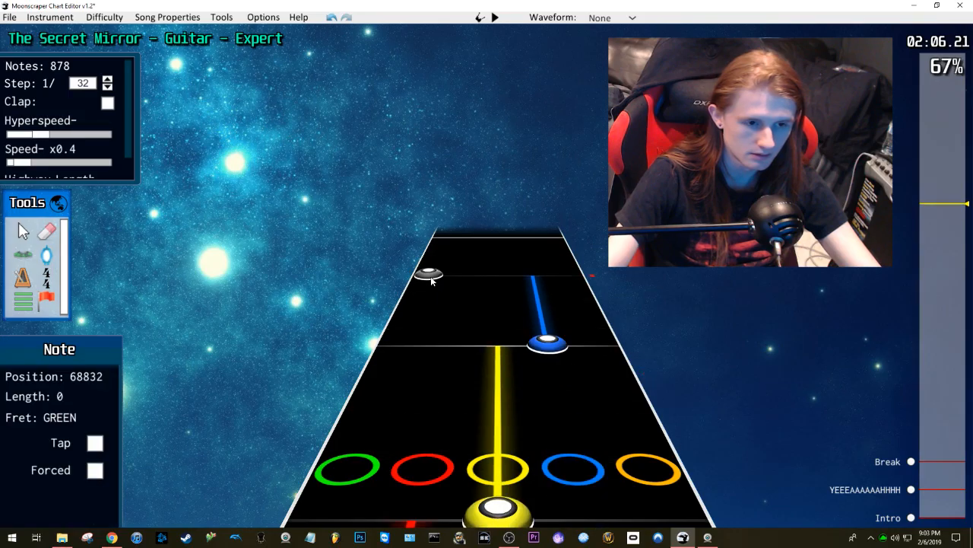
pyautogui.scroll(-7, 443, 243)
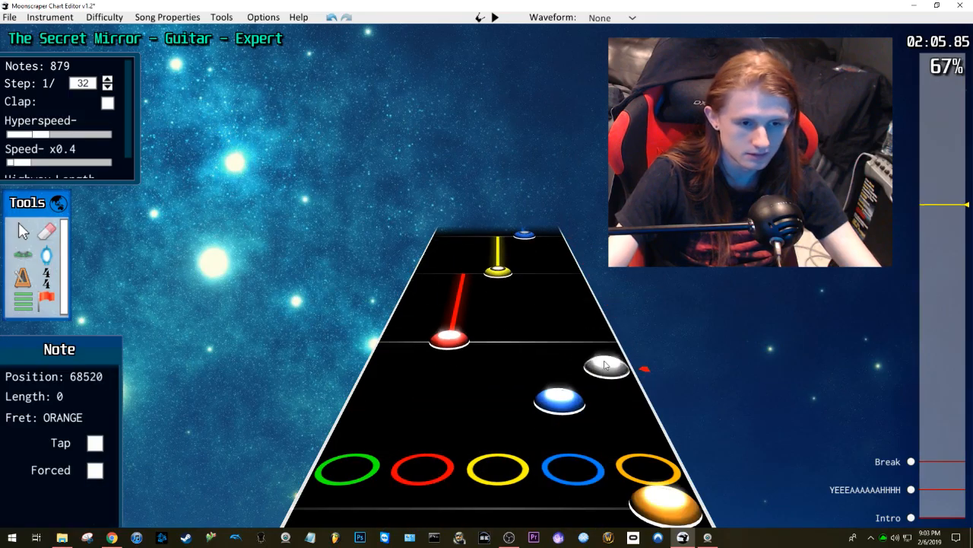
# Step: Play the section from about 2:05.8 past the sustained notes and replay it around 2:06 to judge what follows
pyautogui.press('space')
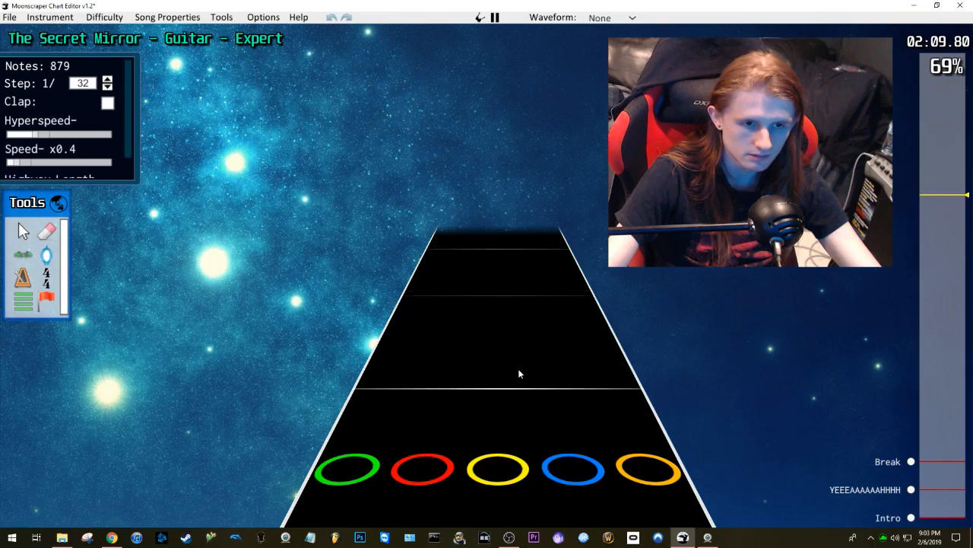
pyautogui.press('space')
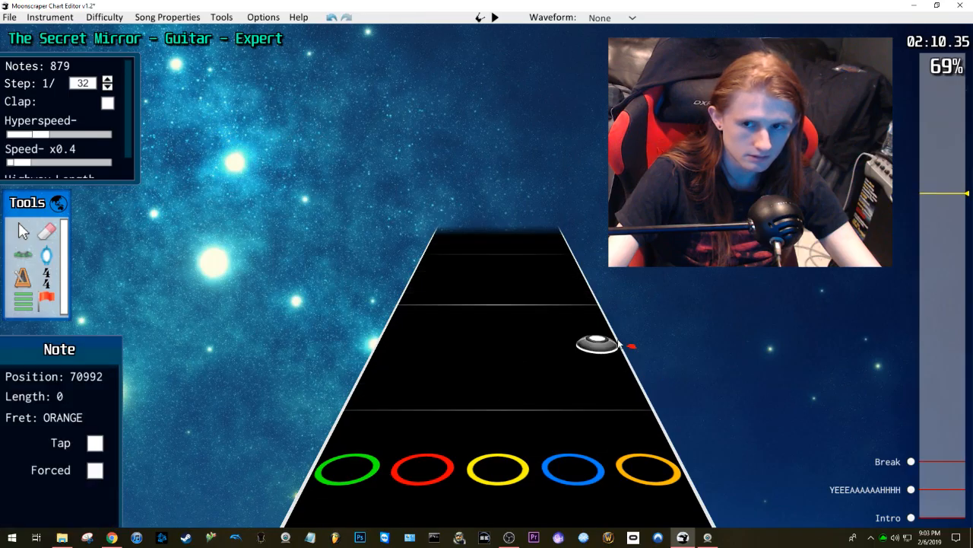
pyautogui.click(939, 204)
pyautogui.press('space')
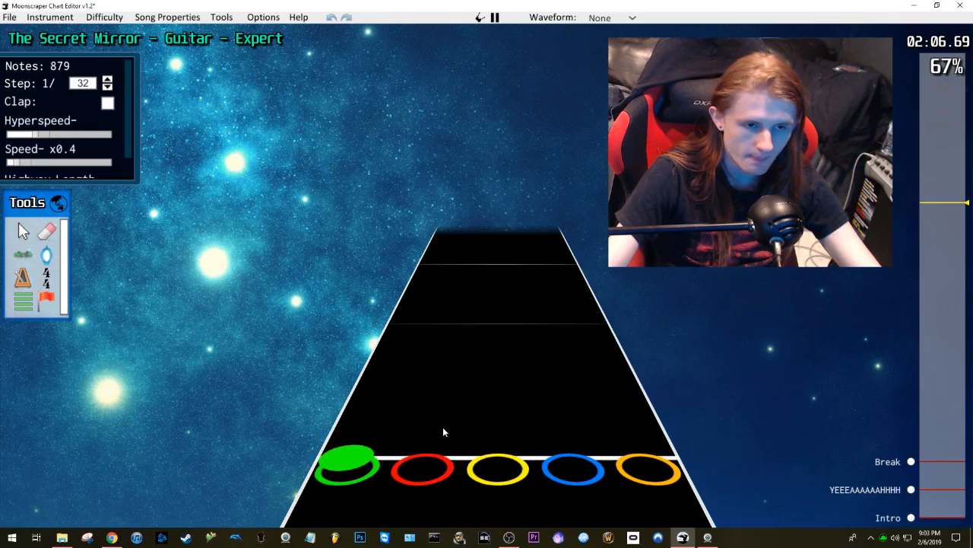
pyautogui.press('space')
# Step: Place five short notes 48 apart from position 68928 to 69120: blue, green, yellow, green, blue
pyautogui.scroll(-7, 495, 387)
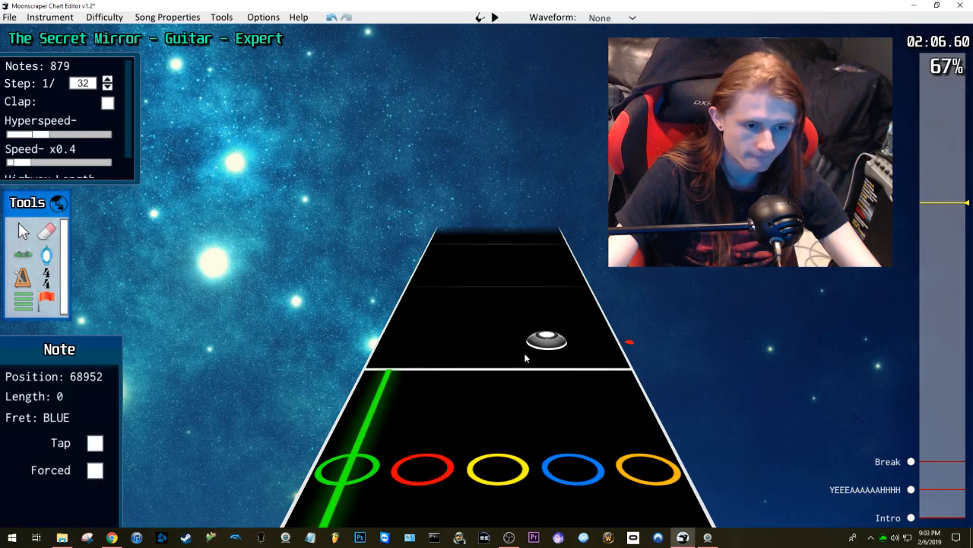
pyautogui.click(533, 368)
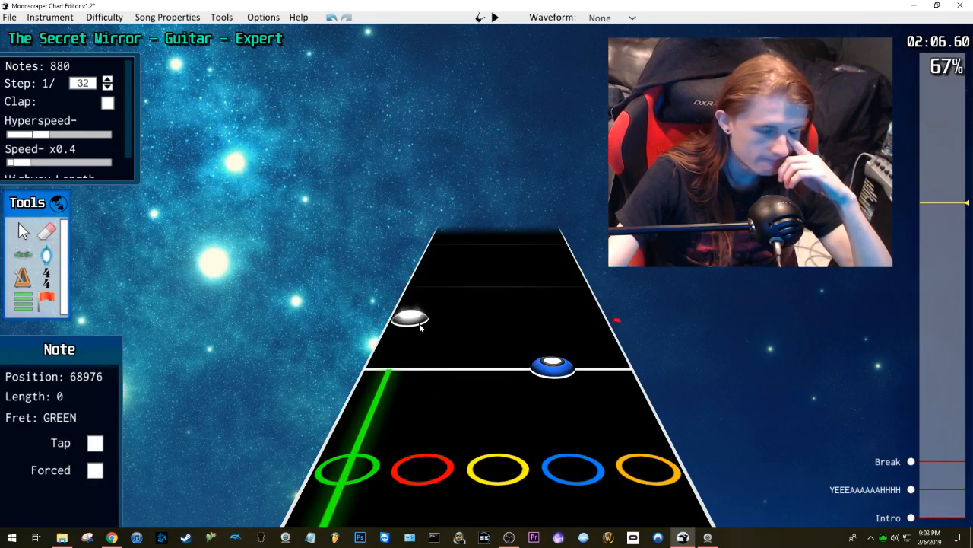
pyautogui.click(420, 327)
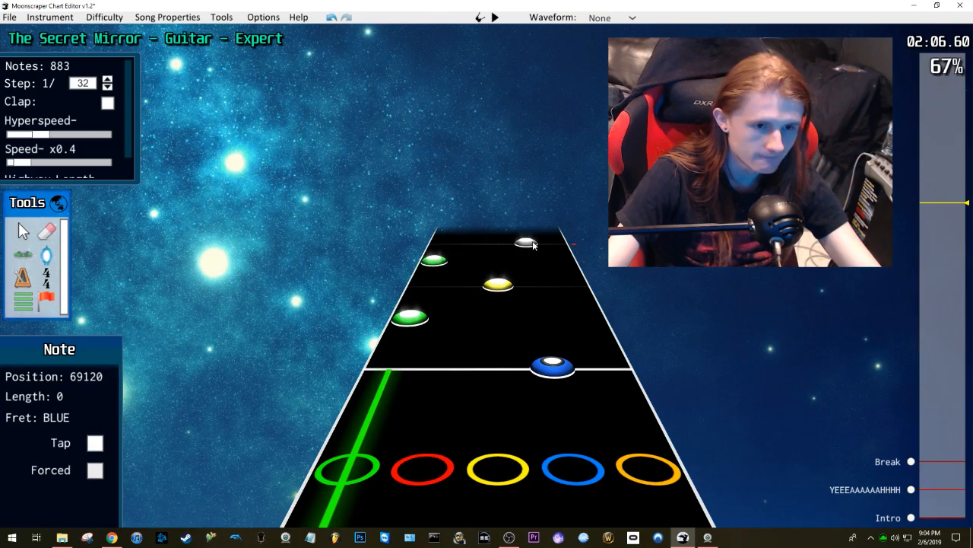
pyautogui.click(523, 243)
# Step: Replay the five-note pattern from about 2:06.6 and listen on to about 2:08 to judge how it continues
pyautogui.press('space')
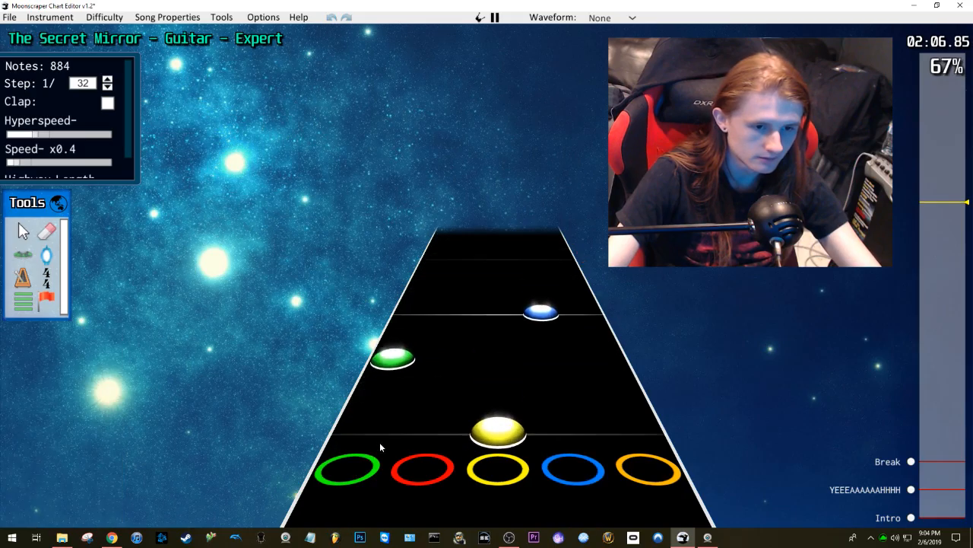
pyautogui.press('space')
pyautogui.scroll(-5, 419, 394)
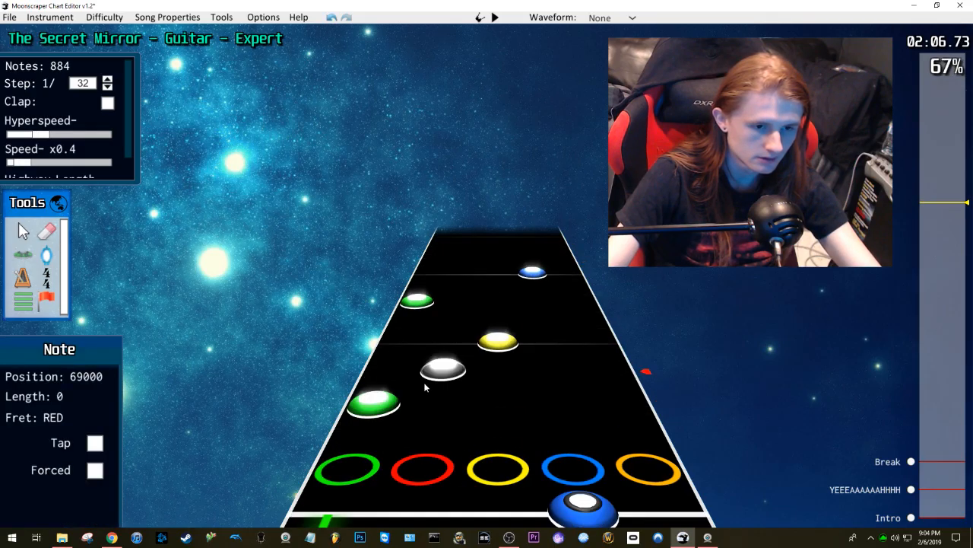
pyautogui.press('space')
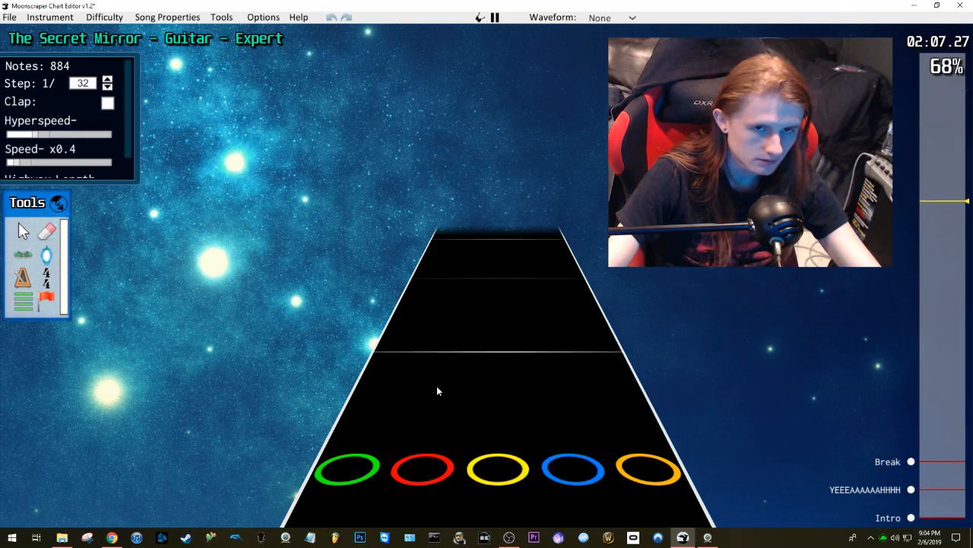
pyautogui.press('space')
pyautogui.click(443, 371)
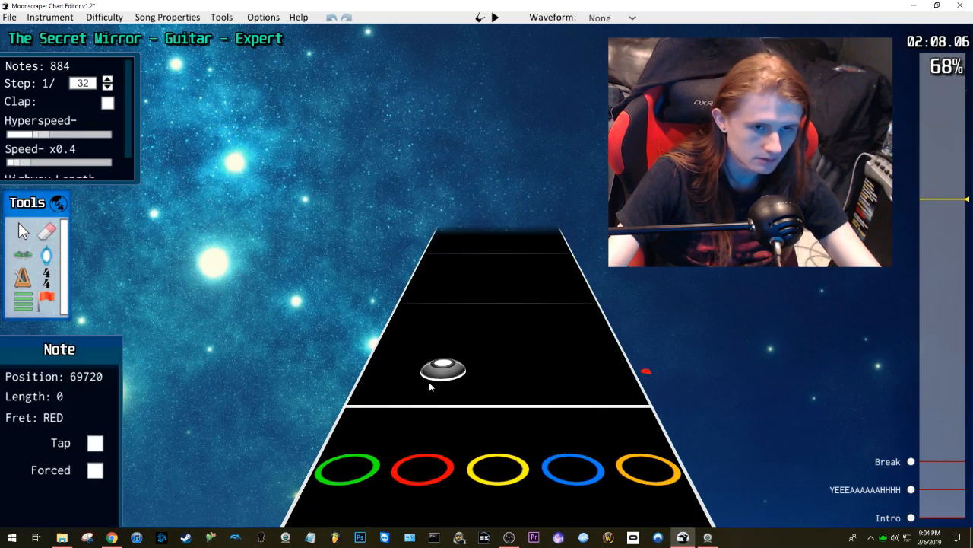
pyautogui.scroll(-8, 453, 379)
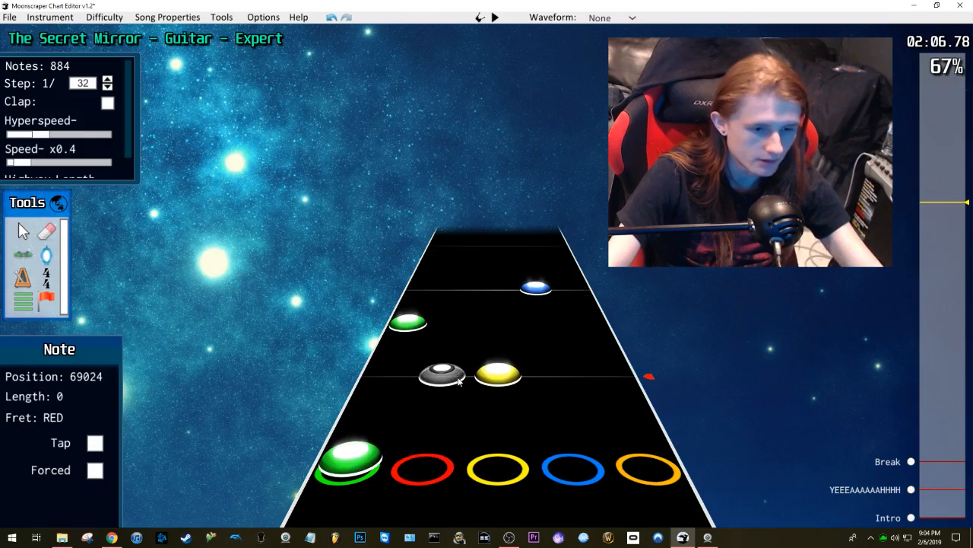
# Step: Place four notes 48 apart from position 69168 to 69312: green, yellow, green, orange, checking them with playback
pyautogui.press('space')
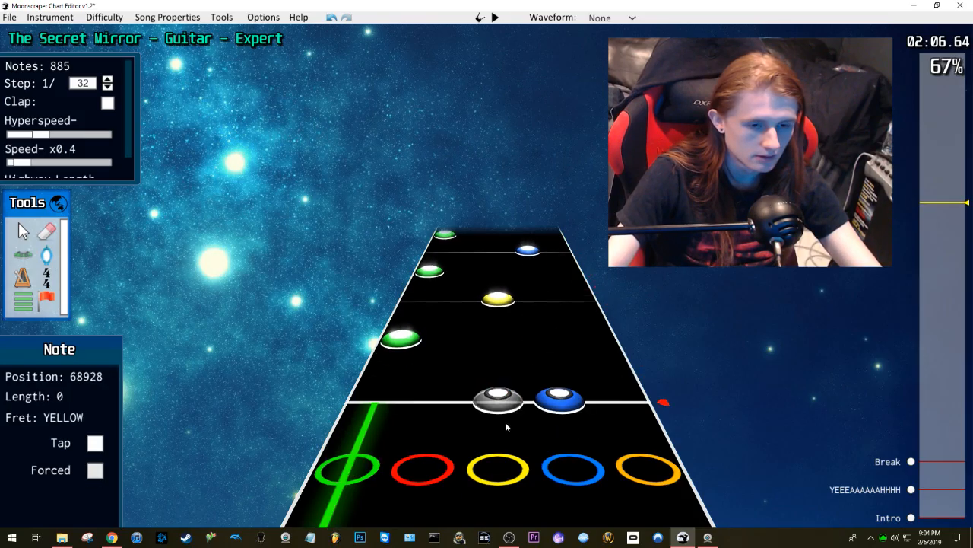
pyautogui.press('space')
pyautogui.click(508, 383)
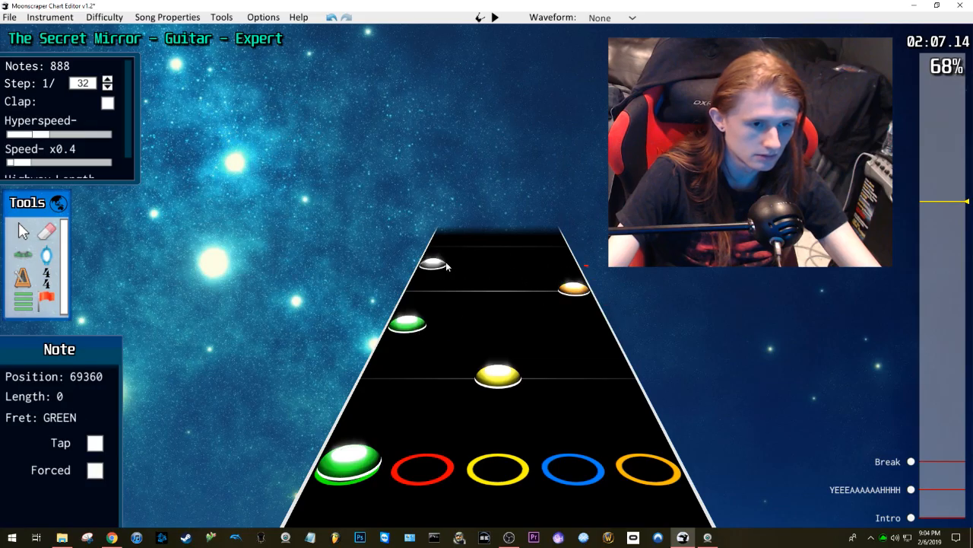
# Step: Place six notes 48 apart from position 69360 to 69600: green, blue, green, orange, green, blue
pyautogui.press('space')
pyautogui.press('space')
pyautogui.moveTo(496, 363); pyautogui.dragTo(558, 396)
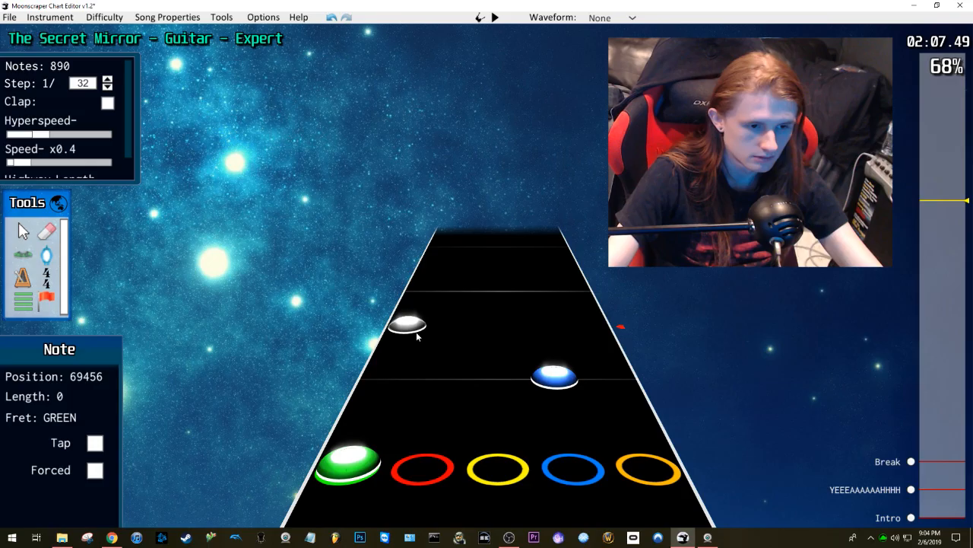
pyautogui.click(540, 249)
# Step: Replay the notes from about 2:07.5 and add a green note at position 69648 after the blue note
pyautogui.press('space')
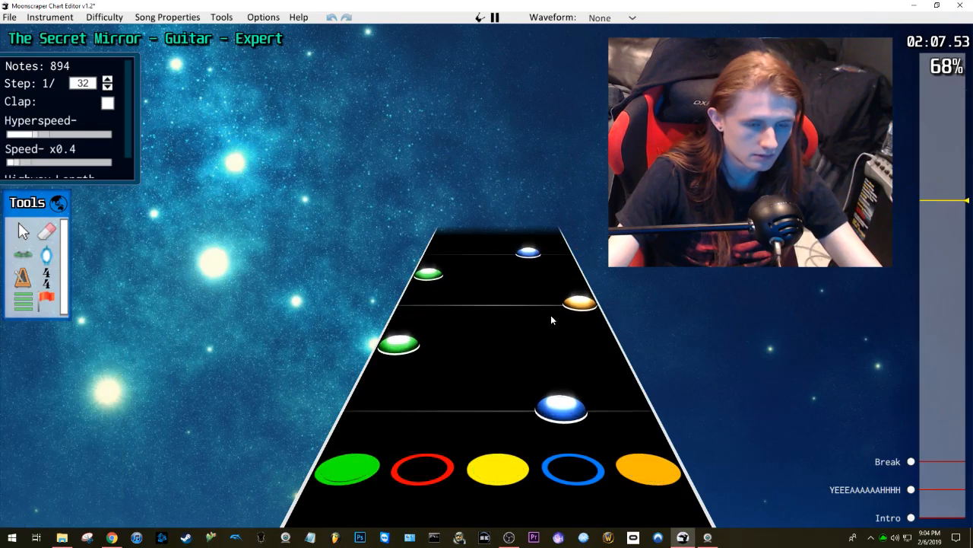
pyautogui.press('space')
pyautogui.scroll(-3, 440, 377)
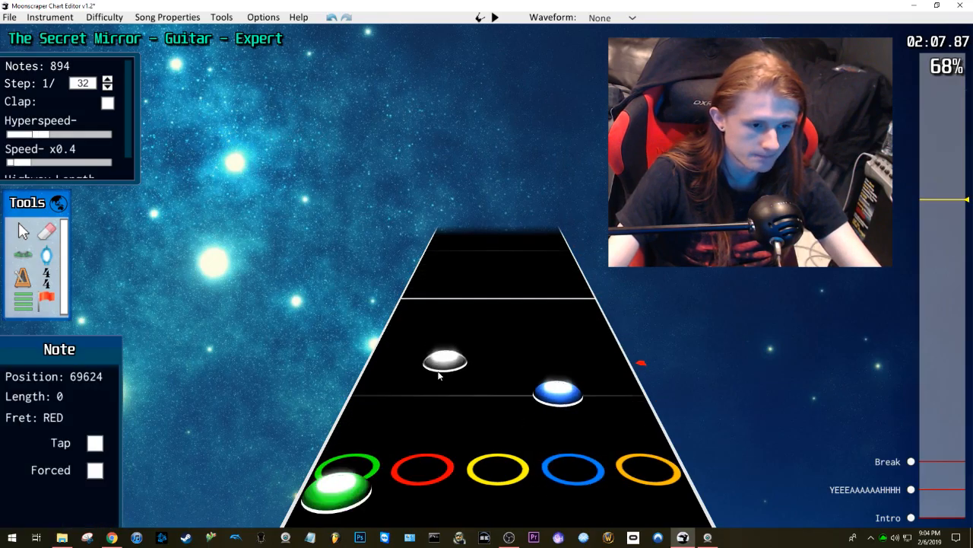
pyautogui.click(408, 326)
# Step: Replay the ending and place four notes 48 apart from position 69696 to 69840: orange, red, blue, red
pyautogui.press('space')
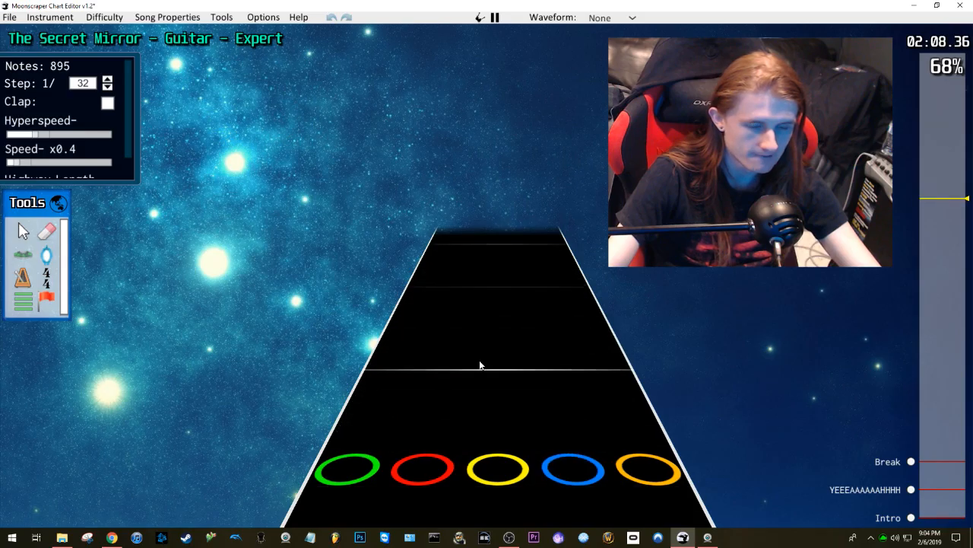
pyautogui.press('space')
pyautogui.click(495, 343)
pyautogui.scroll(-3, 494, 340)
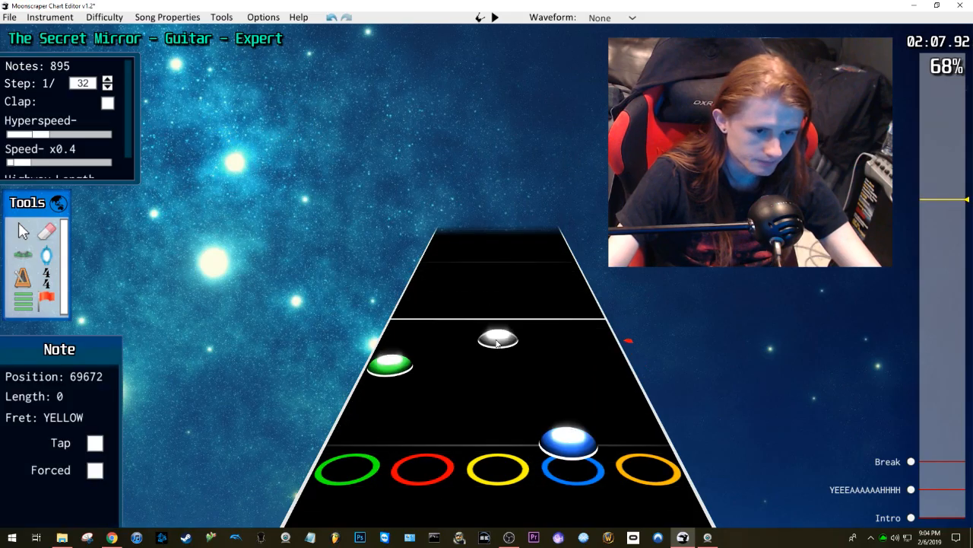
pyautogui.click(476, 287)
pyautogui.click(532, 262)
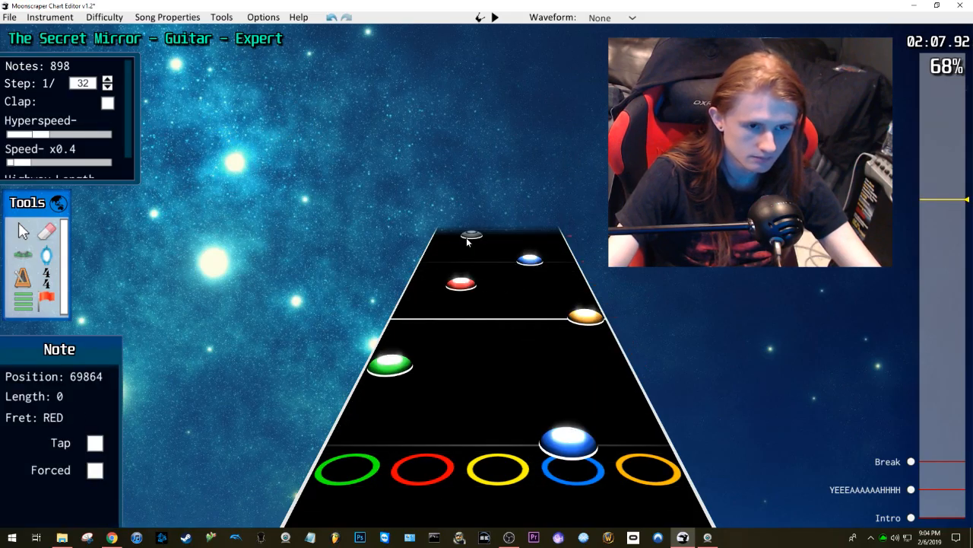
pyautogui.click(468, 243)
# Step: Place an orange note at position 69888, red at 69936, blue at 69984 and red at 70032, checking them with playback
pyautogui.press('space')
pyautogui.press('space')
pyautogui.click(617, 392)
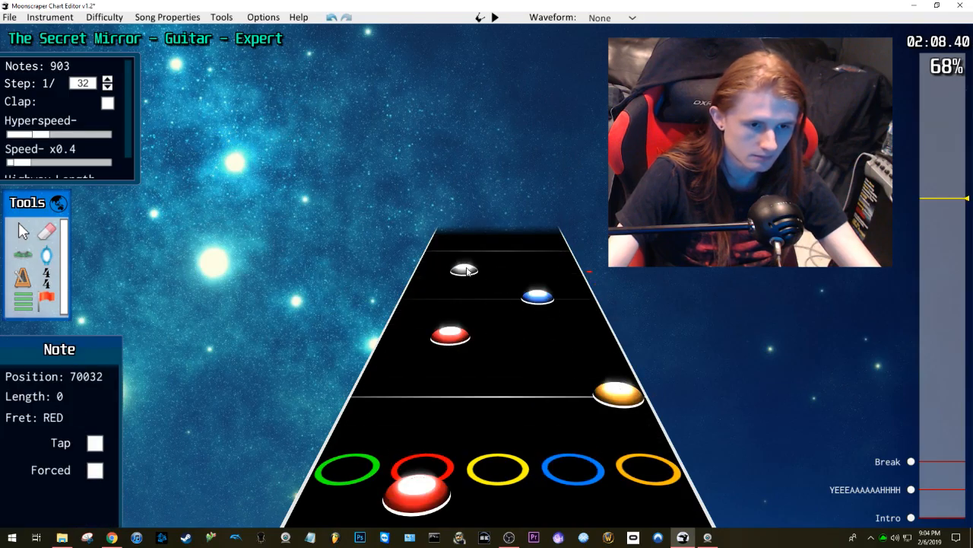
pyautogui.press('space')
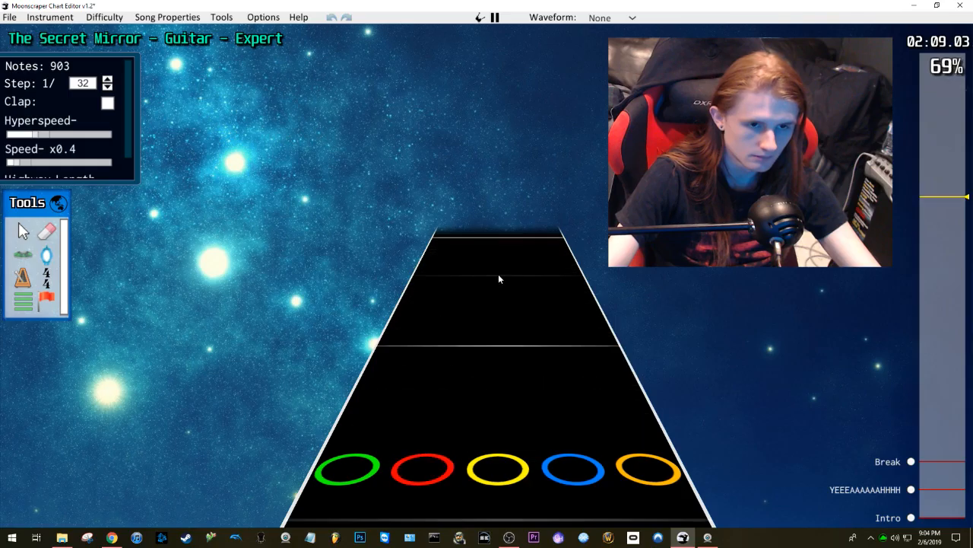
pyautogui.press('space')
# Step: Place five notes 48 apart from position 70080 to 70272: blue, green, yellow, green, blue, and play on past them
pyautogui.scroll(9, 470, 301)
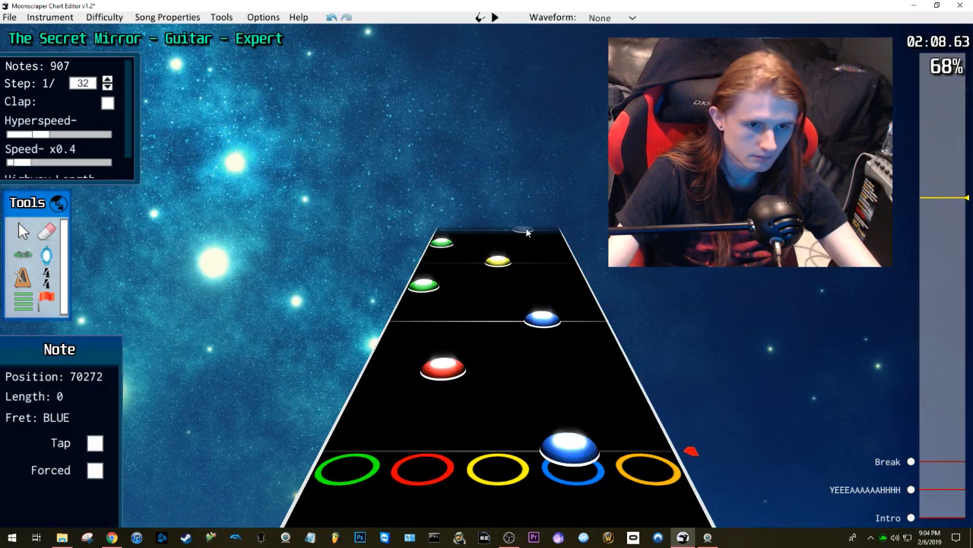
pyautogui.click(526, 231)
pyautogui.press('space')
pyautogui.press('space')
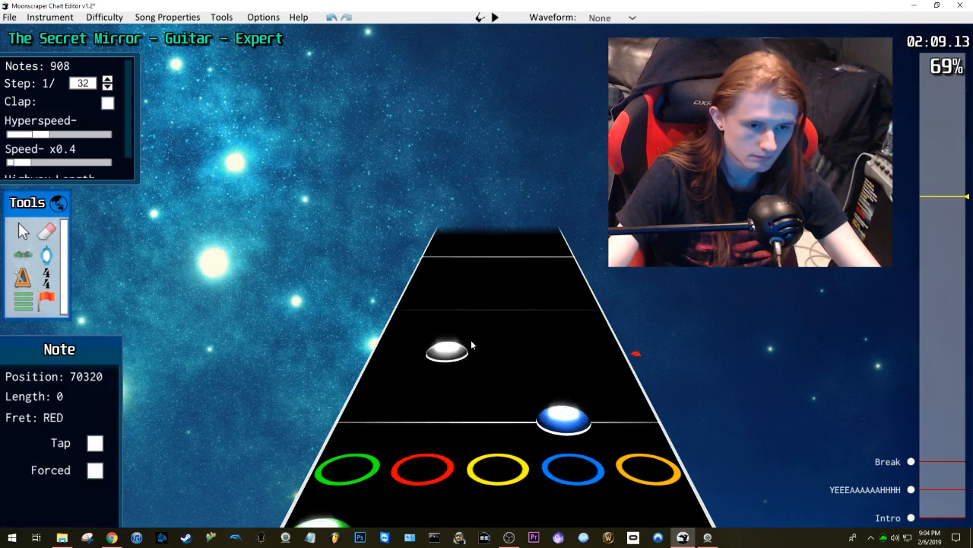
# Step: Try a green note at position 70320 and a yellow note at 70368, and play the passage back
pyautogui.moveTo(472, 341); pyautogui.dragTo(403, 356)
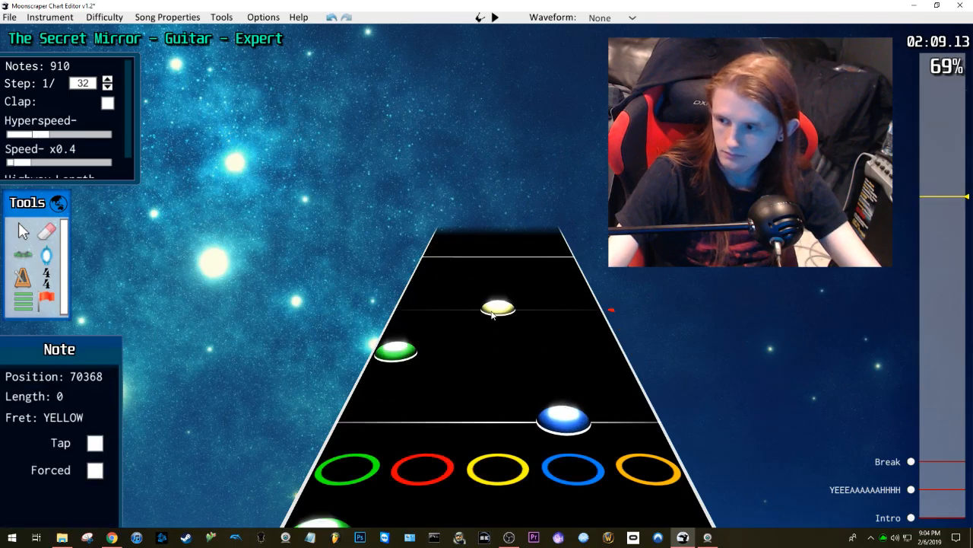
pyautogui.press('space')
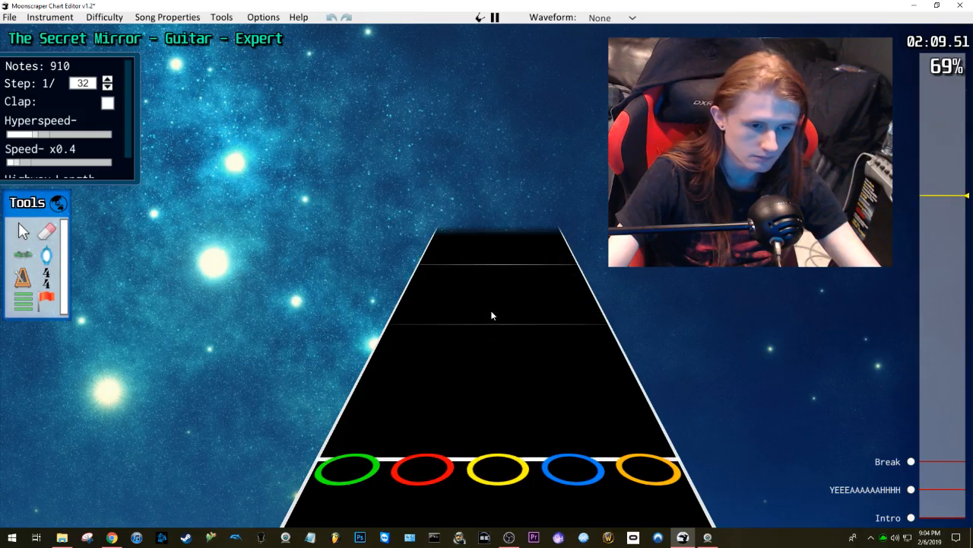
pyautogui.press('space')
pyautogui.scroll(-4, 497, 305)
pyautogui.press('space')
pyautogui.press('space')
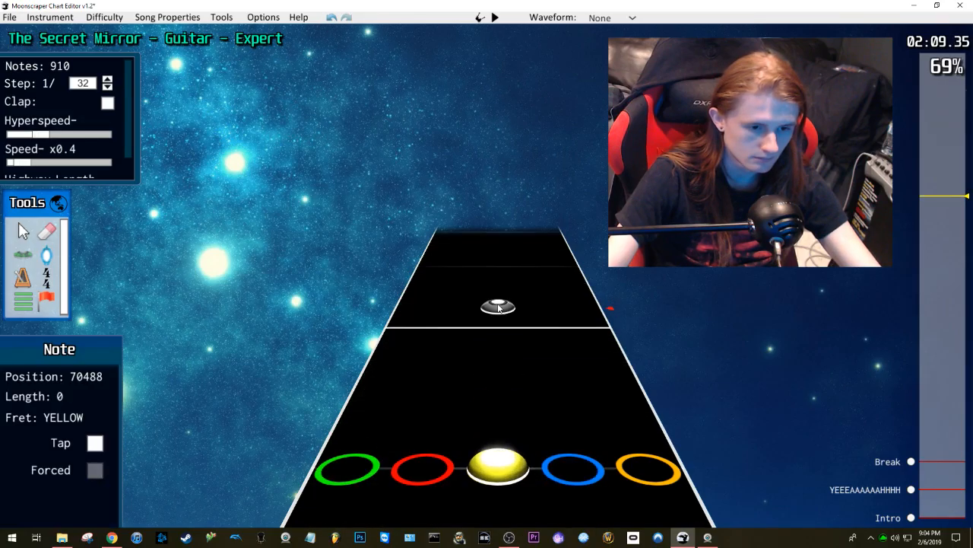
# Step: Try sustaining the blue note at 70272 up to 70368, followed by a sustained orange note at 70368
pyautogui.scroll(2, 498, 306)
pyautogui.moveTo(541, 277); pyautogui.dragTo(536, 271)
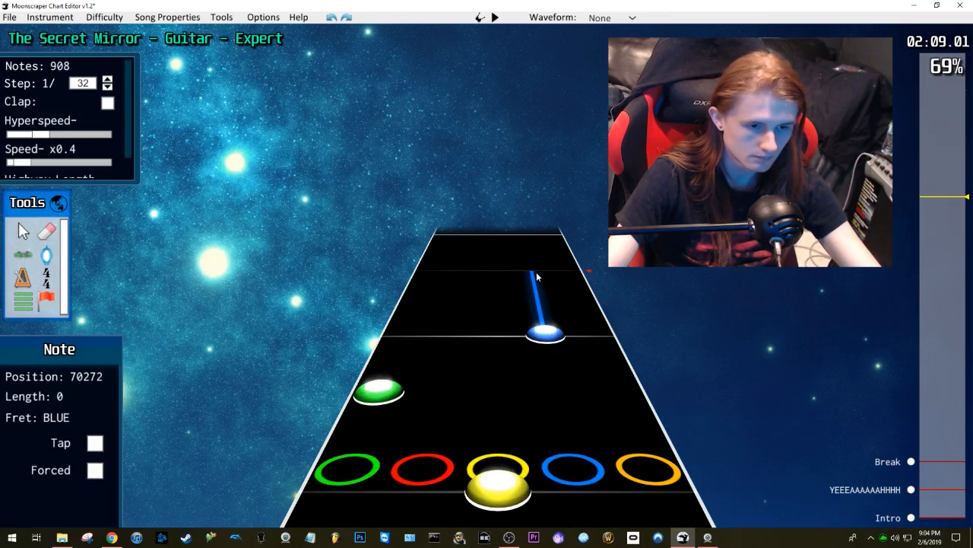
pyautogui.press('space')
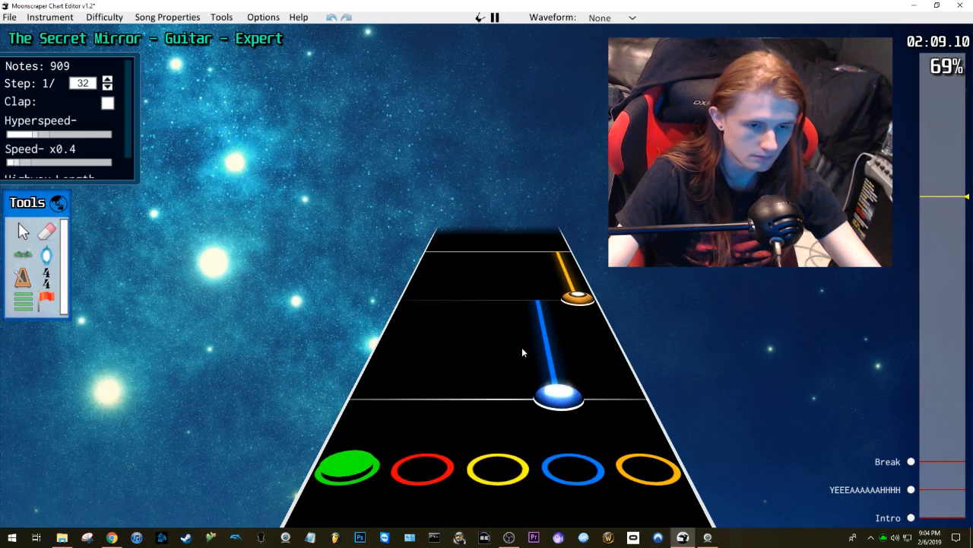
pyautogui.press('space')
pyautogui.scroll(4, 543, 342)
pyautogui.hotkey('ctrl', 'z')
pyautogui.hotkey('ctrl', 'z')
pyautogui.hotkey('ctrl', 'z')
pyautogui.hotkey('ctrl', 'z')
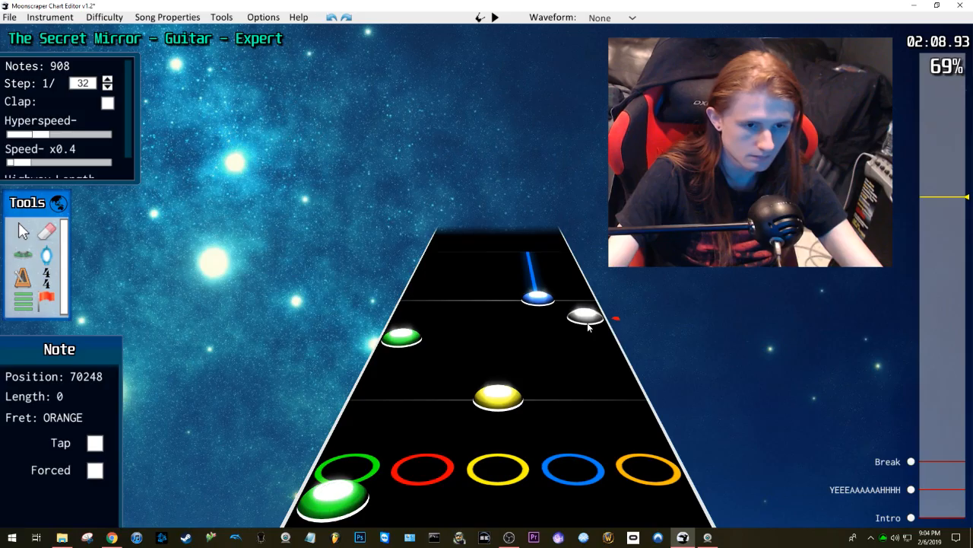
# Step: Chart a sustained yellow note at 70272, a sustained blue note at 70368 and an orange note at 70464, and play them back
pyautogui.click(498, 300)
pyautogui.click(526, 251)
pyautogui.scroll(1, 532, 273)
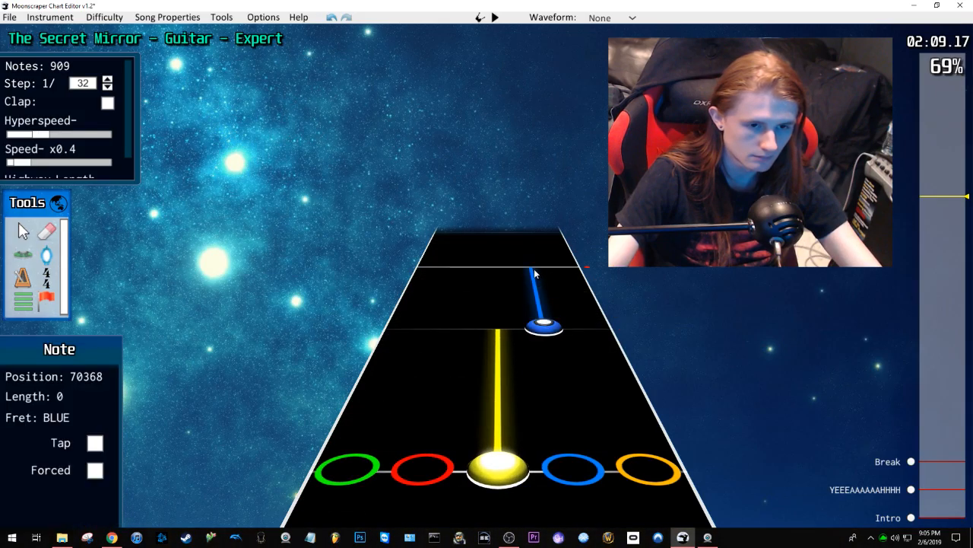
pyautogui.press('space')
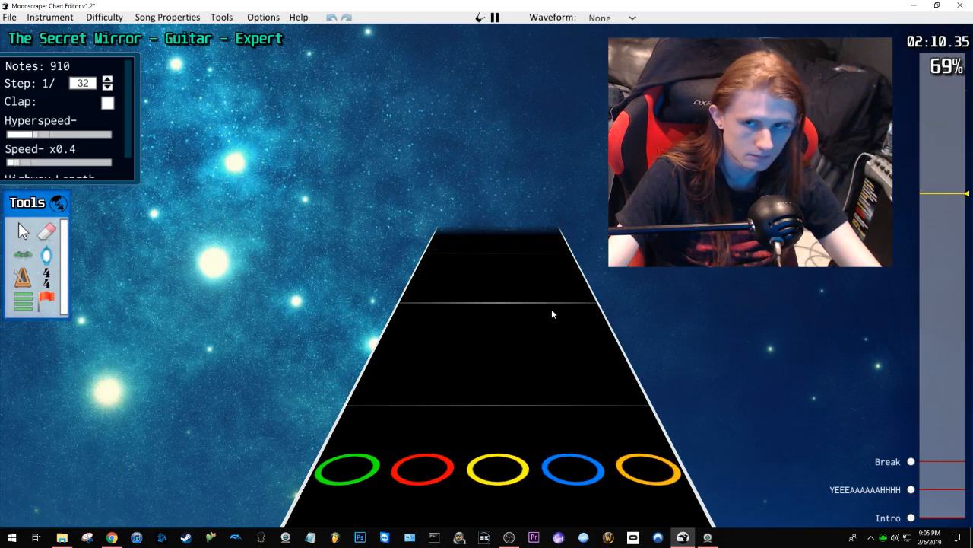
pyautogui.press('space')
# Step: Add four red notes at 70512, 70560, 70608 and 70656 following the orange note
pyautogui.click(539, 318)
pyautogui.scroll(-3, 535, 321)
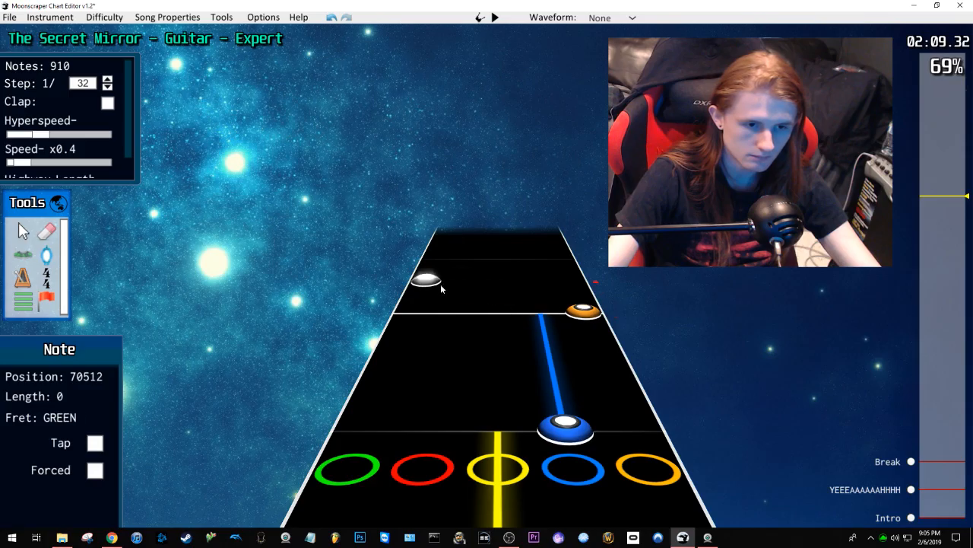
pyautogui.click(468, 284)
pyautogui.click(468, 263)
pyautogui.scroll(1, 478, 271)
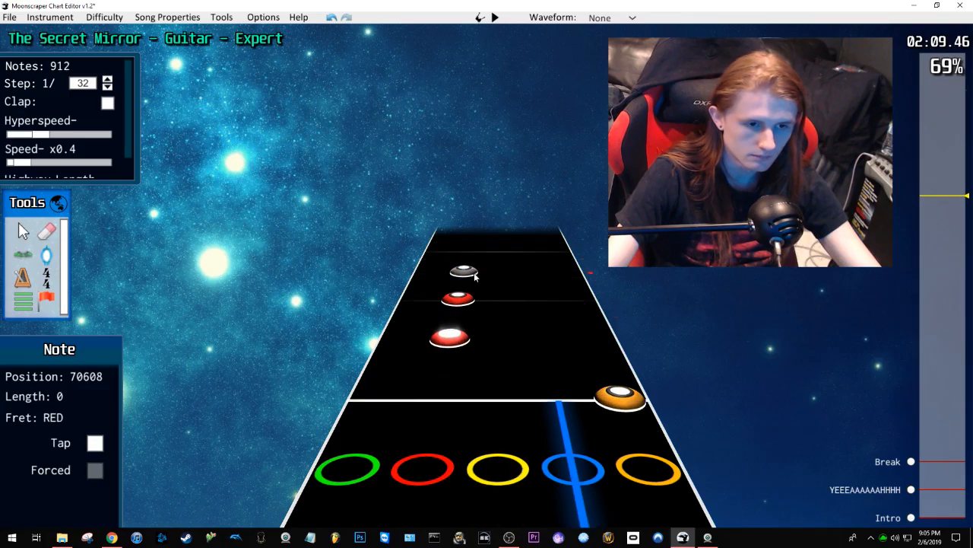
pyautogui.click(471, 257)
pyautogui.scroll(3, 470, 262)
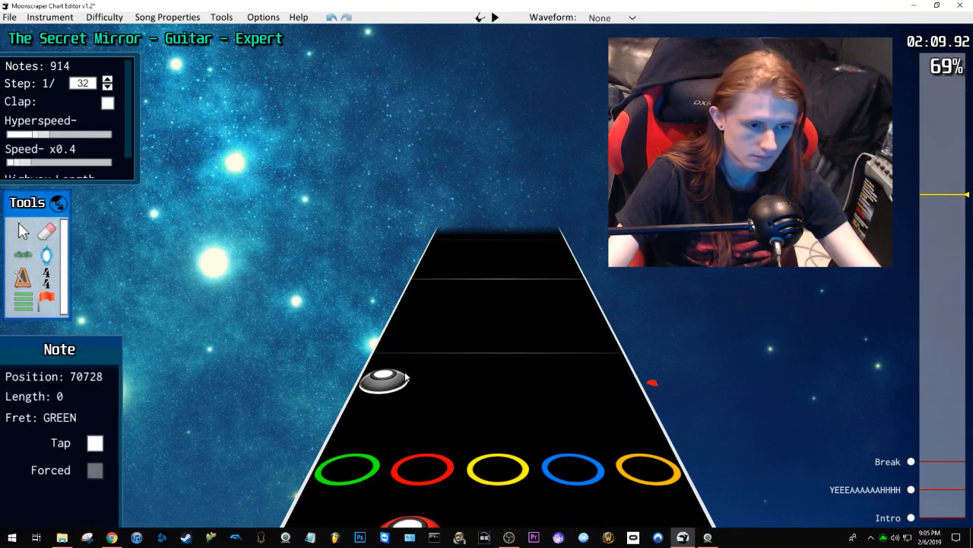
# Step: Add green, orange, blue and yellow notes at 70704, 70752, 70800 and 70848, and play the passage back
pyautogui.scroll(-1, 383, 428)
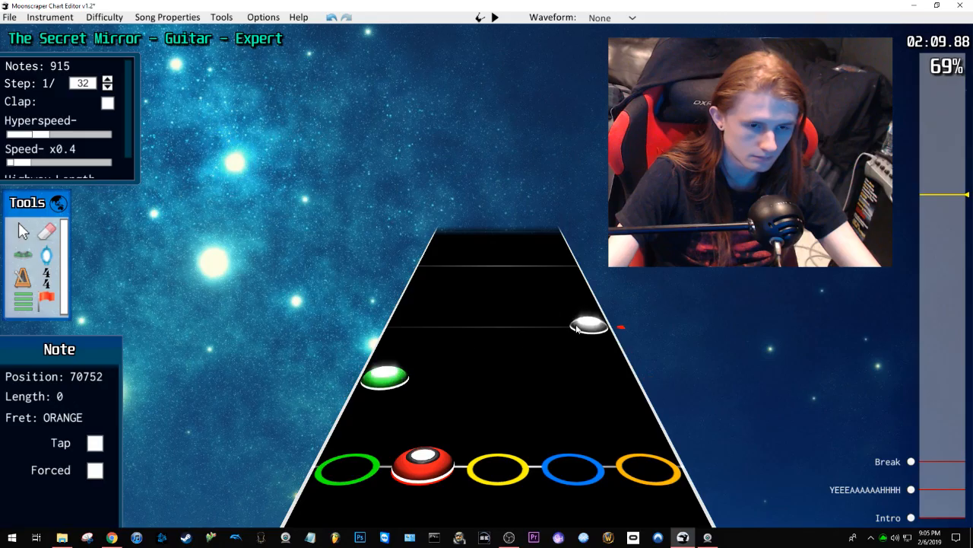
pyautogui.click(536, 288)
pyautogui.click(498, 264)
pyautogui.press('space')
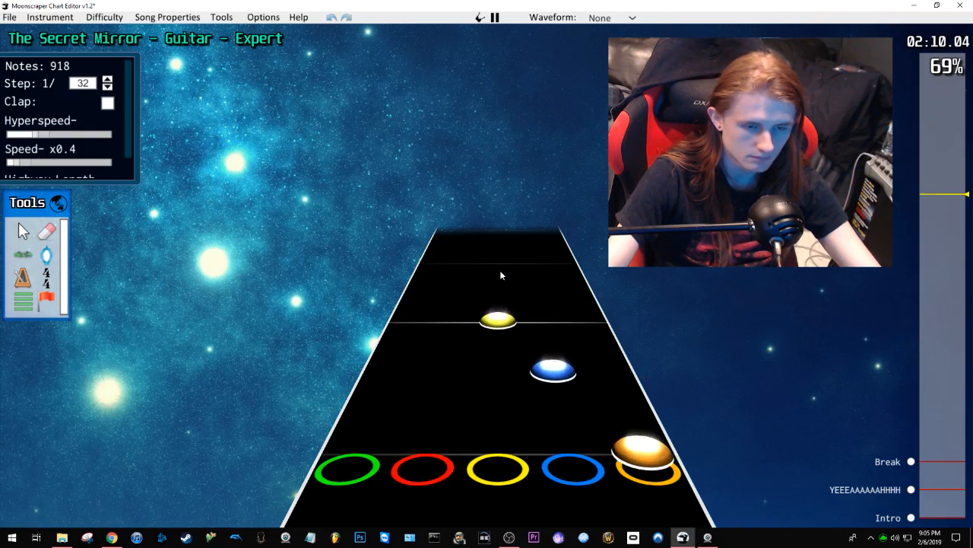
pyautogui.press('space')
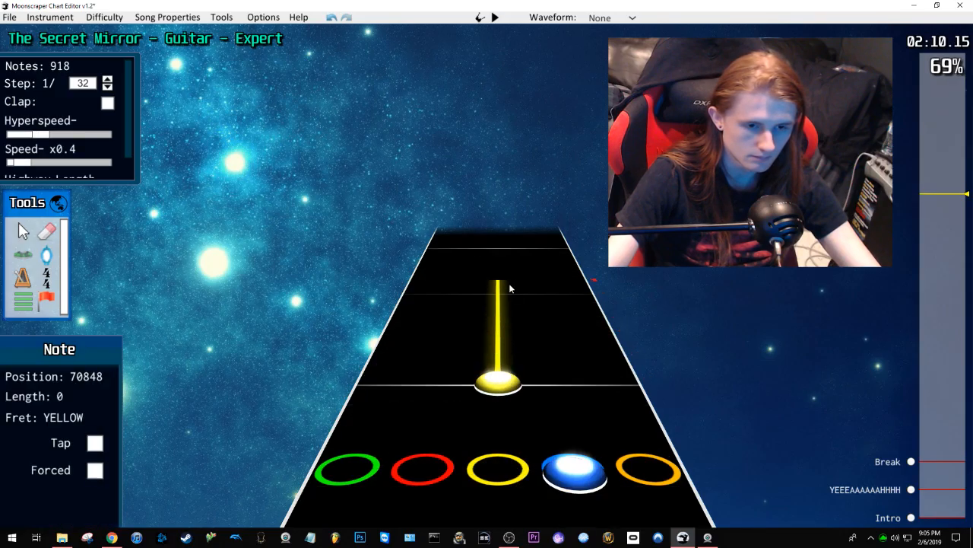
# Step: Sustain the yellow note at 70848 up to 70944, add yellow notes at 70944 and 70992, and play them back
pyautogui.moveTo(510, 288); pyautogui.dragTo(509, 295)
pyautogui.press('space')
pyautogui.press('space')
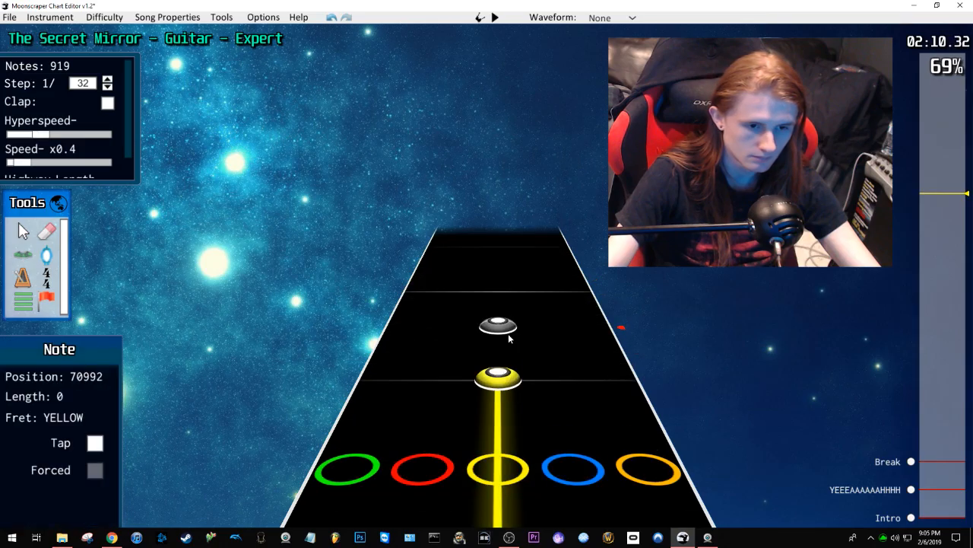
pyautogui.press('space')
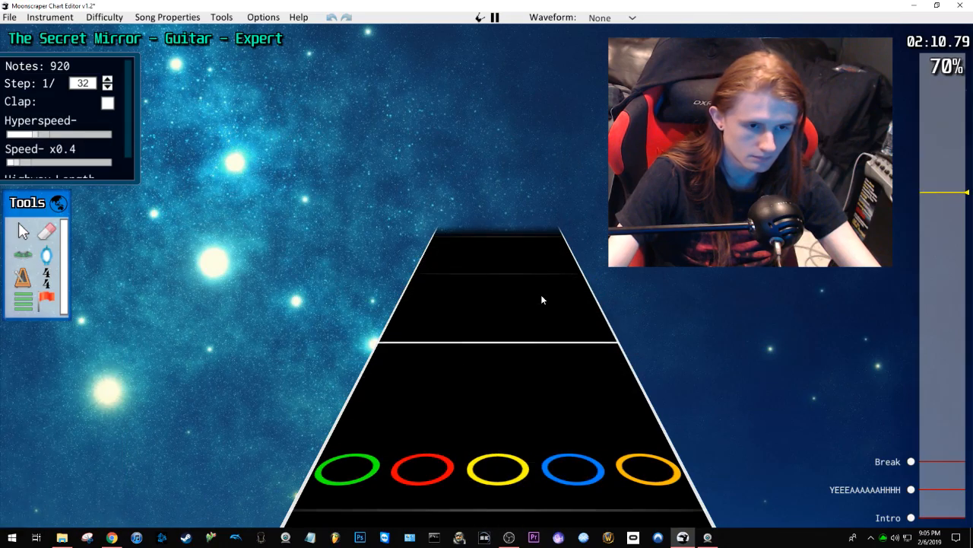
pyautogui.press('space')
# Step: Add yellow, red, green and red notes at 71040, 71088, 71136 and 71184, and play the passage back
pyautogui.scroll(-1, 542, 301)
pyautogui.click(505, 365)
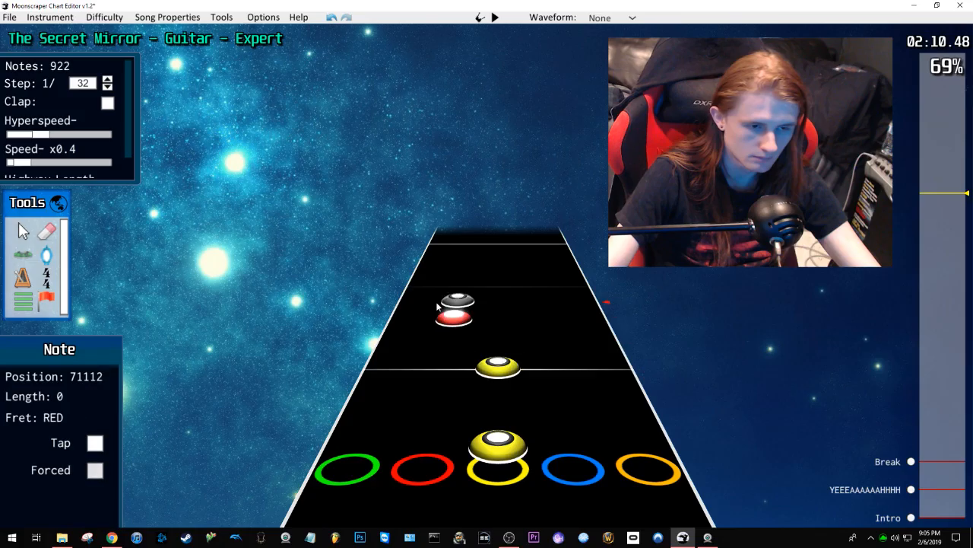
pyautogui.click(461, 265)
pyautogui.press('space')
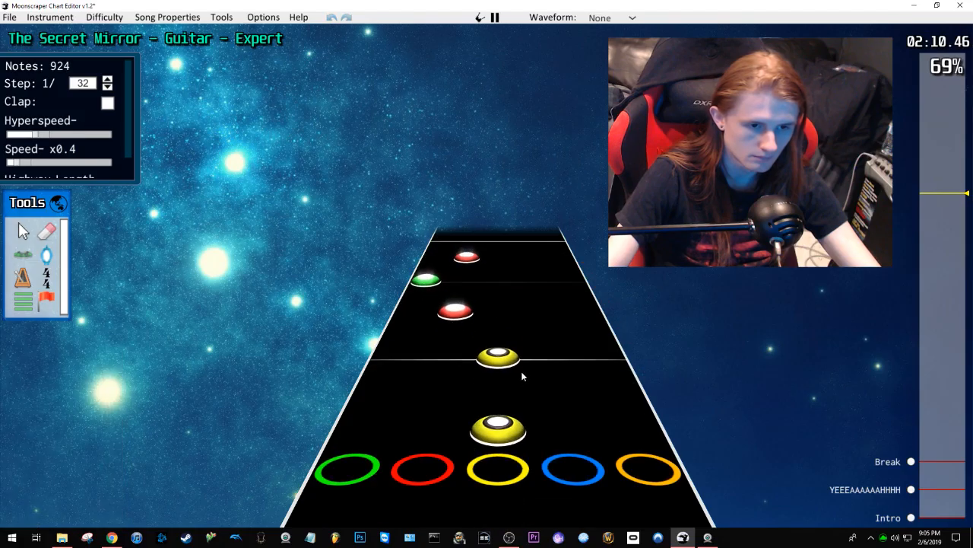
pyautogui.press('space')
# Step: Try a blue note at 71208 and an orange note at 71232 after the last red note
pyautogui.scroll(-1, 539, 339)
pyautogui.click(583, 313)
pyautogui.scroll(-1, 558, 343)
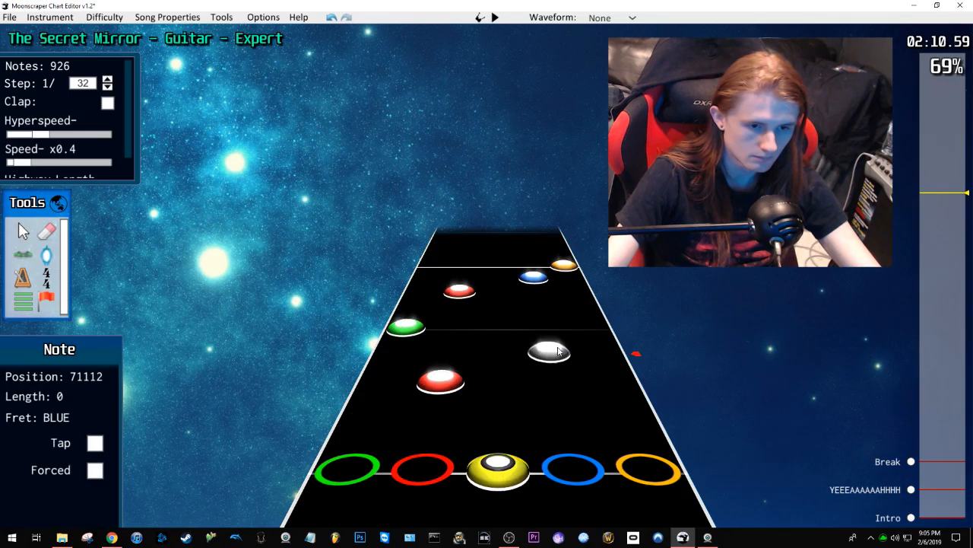
pyautogui.press('space')
pyautogui.press('space')
pyautogui.scroll(-2, 553, 349)
pyautogui.hotkey('ctrl', 'z')
pyautogui.hotkey('ctrl', 'z')
# Step: Add orange, blue and yellow notes at 71232, 71280 and 71328, checking them by playback
pyautogui.click(582, 319)
pyautogui.press('space')
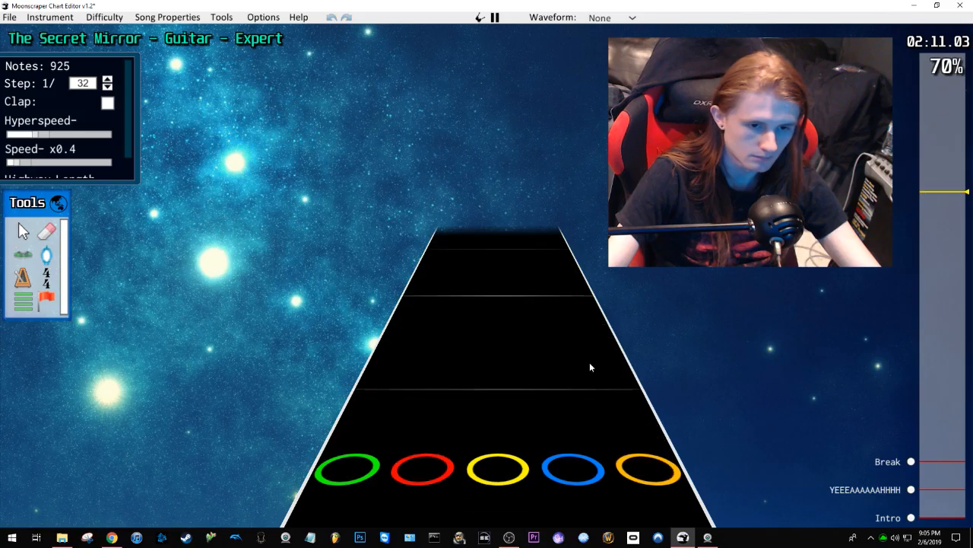
pyautogui.press('space')
pyautogui.scroll(-11, 527, 349)
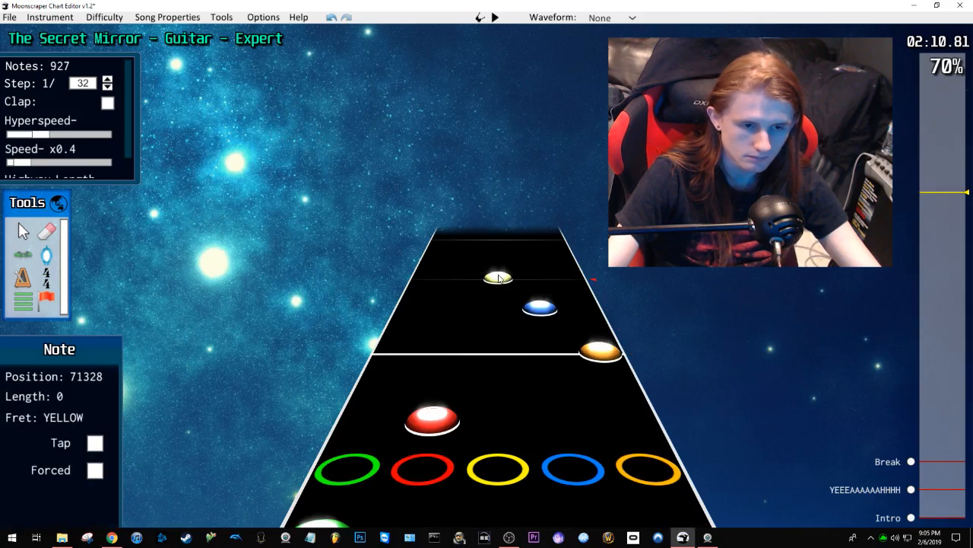
pyautogui.scroll(-4, 527, 317)
pyautogui.press('space')
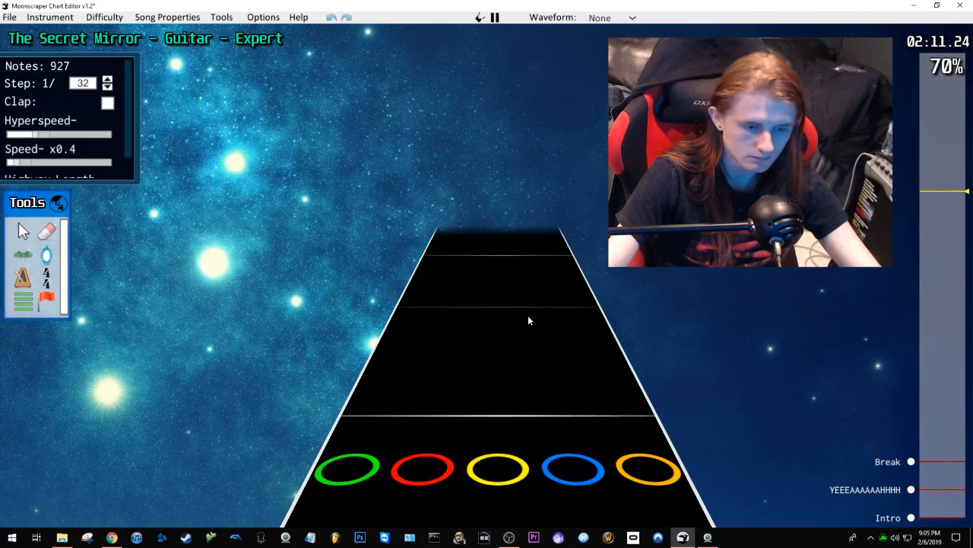
pyautogui.press('space')
# Step: Add red, green, red and yellow notes at 71376, 71424, 71472 and 71520, and play the passage back
pyautogui.scroll(-14, 529, 321)
pyautogui.scroll(-1, 458, 286)
pyautogui.scroll(1, 459, 307)
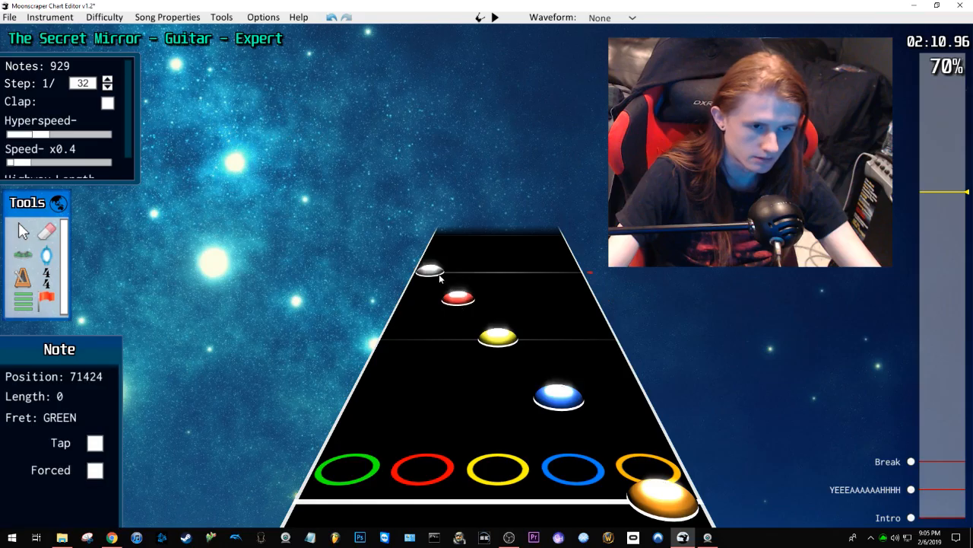
pyautogui.click(506, 237)
pyautogui.scroll(-1, 506, 236)
pyautogui.press('space')
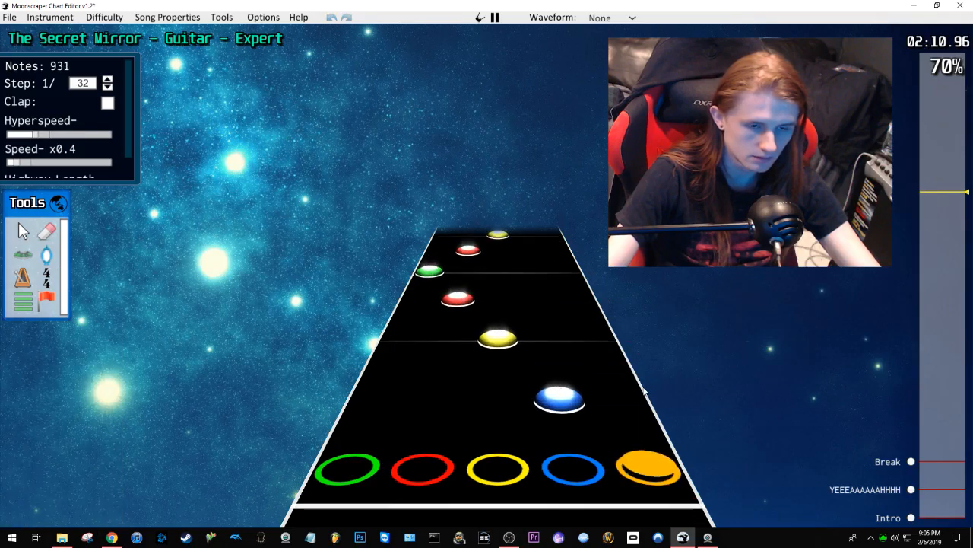
pyautogui.press('space')
# Step: Add a blue note at 71568 and a yellow note at 71616, and play the passage back
pyautogui.scroll(-9, 562, 398)
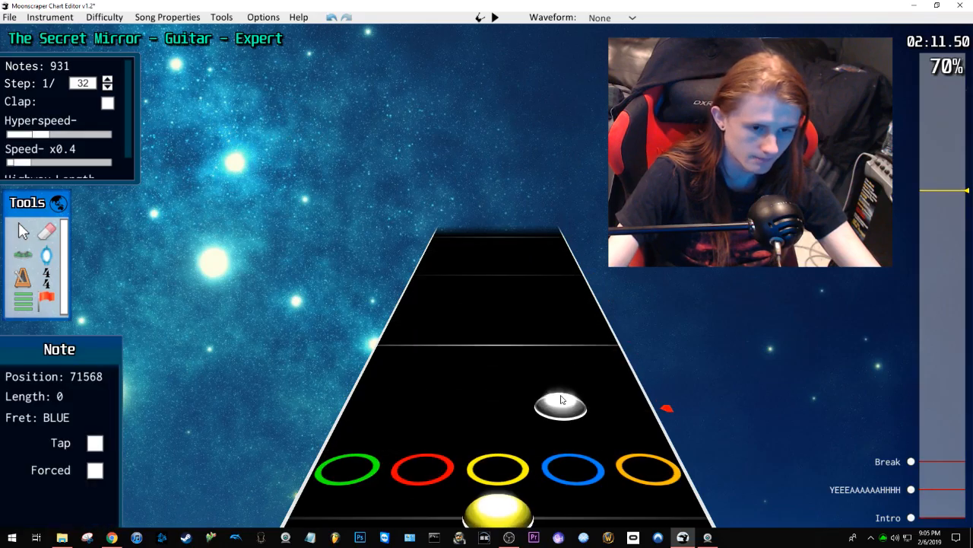
pyautogui.click(557, 354)
pyautogui.scroll(-2, 556, 350)
pyautogui.click(502, 307)
pyautogui.press('space')
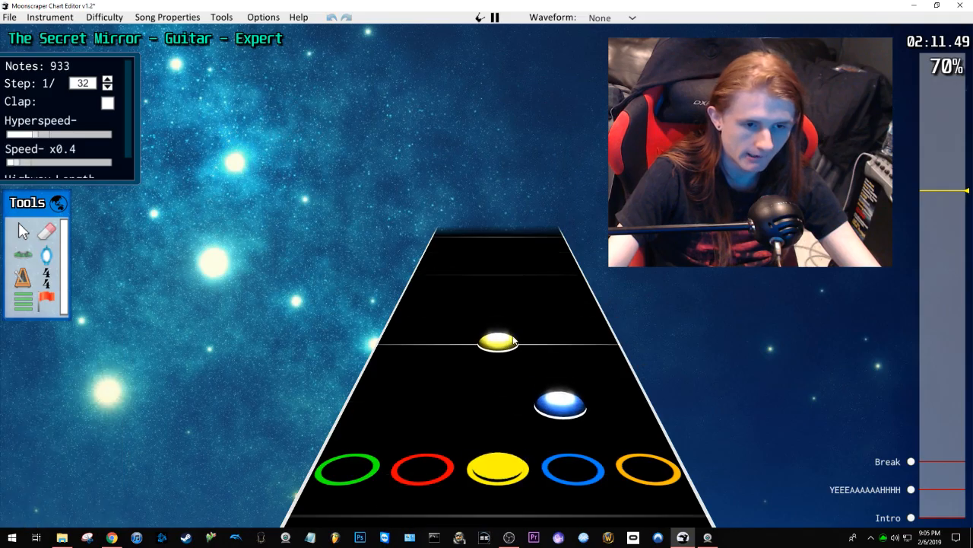
pyautogui.press('space')
pyautogui.scroll(4, 517, 346)
pyautogui.scroll(2, 520, 339)
pyautogui.press('space')
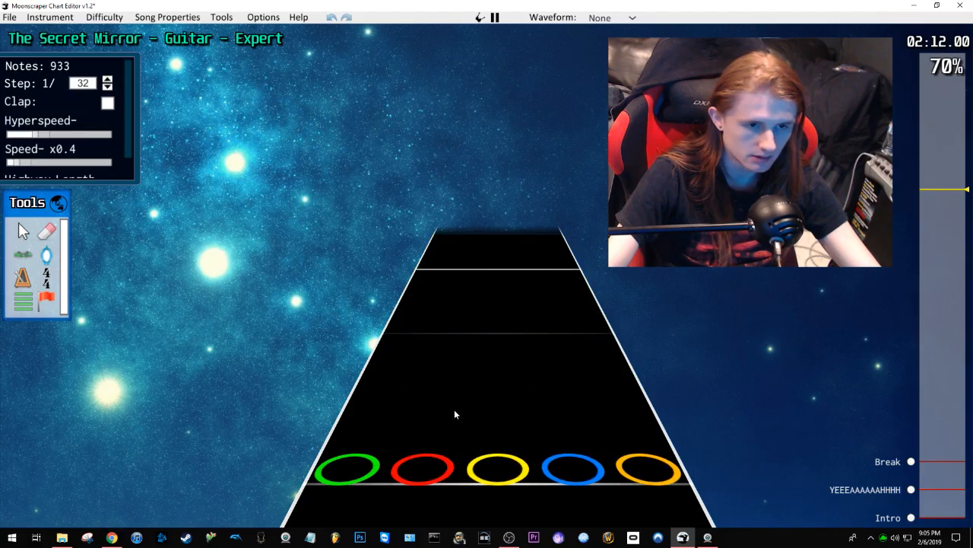
pyautogui.press('space')
# Step: Try blue, yellow and red notes at 71664, 71712 and 71760
pyautogui.scroll(1, 529, 366)
pyautogui.scroll(1, 542, 368)
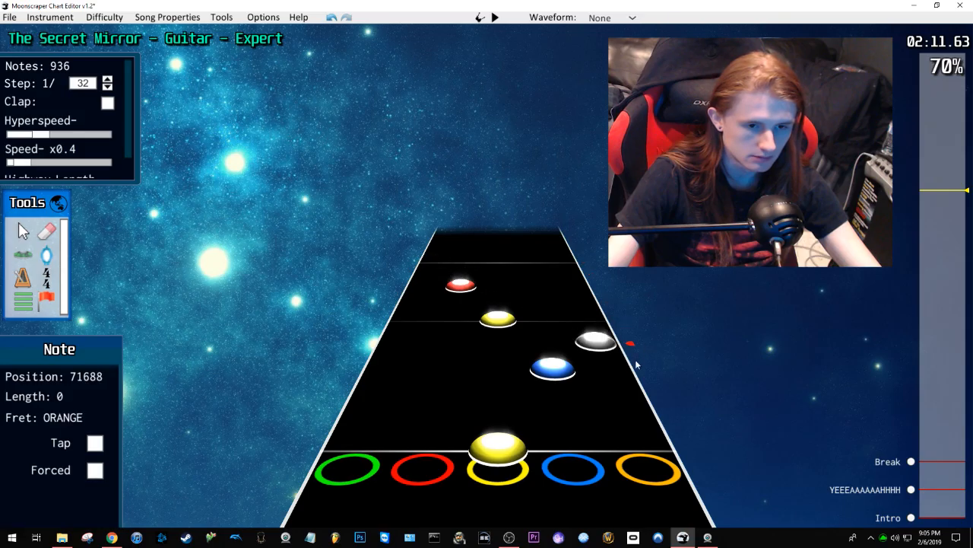
pyautogui.scroll(1, 639, 362)
pyautogui.hotkey('ctrl', 'z')
pyautogui.hotkey('ctrl', 'z')
pyautogui.hotkey('ctrl', 'z')
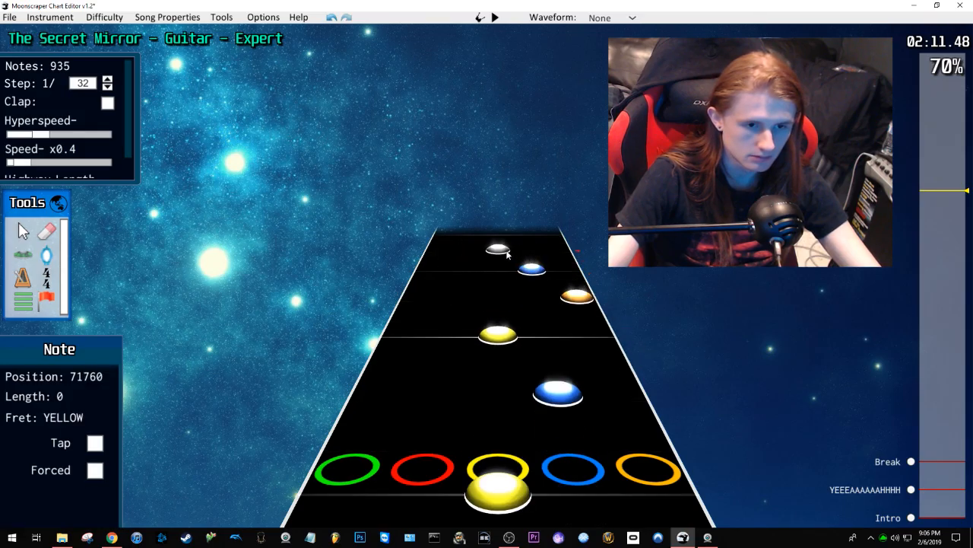
# Step: Chart a descending run of orange, blue, yellow and red notes at 71664, 71712, 71760 and 71808, and play it back
pyautogui.click(508, 255)
pyautogui.press('space')
pyautogui.press('space')
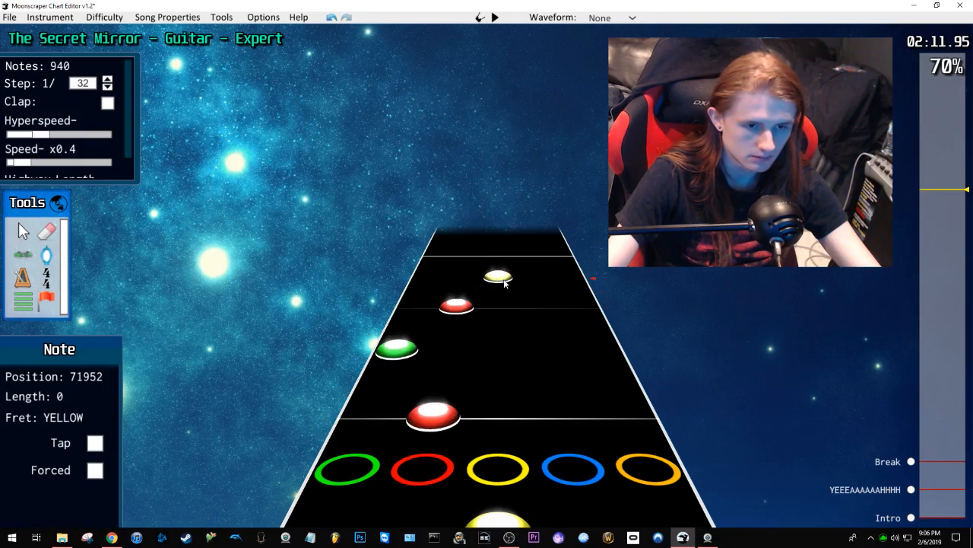
# Step: Try green, red and yellow notes at 71856, 71904 and 71952 after the descending run, listening to the passage
pyautogui.scroll(5, 578, 343)
pyautogui.press('space')
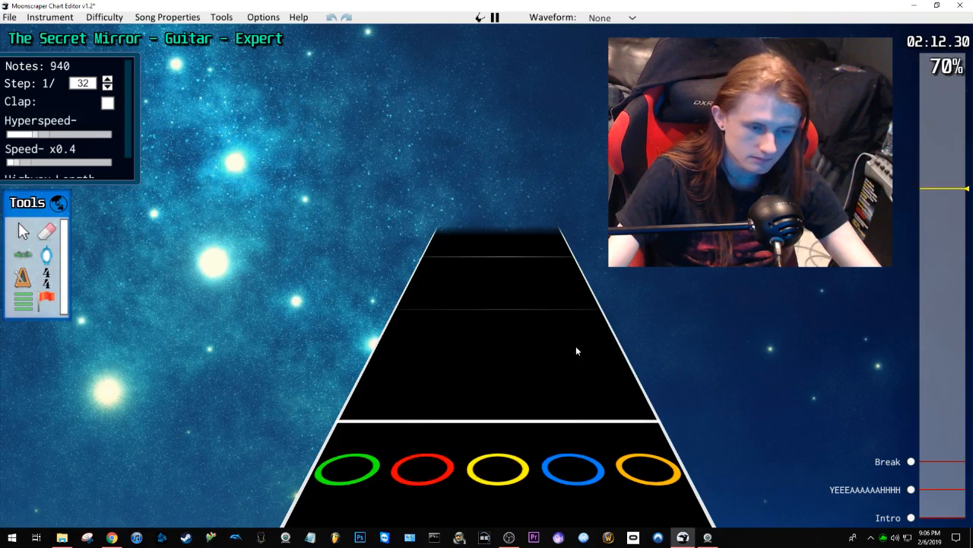
pyautogui.press('space')
pyautogui.scroll(-4, 576, 347)
pyautogui.hotkey('ctrl', 'z')
pyautogui.hotkey('ctrl', 'z')
pyautogui.hotkey('ctrl', 'z')
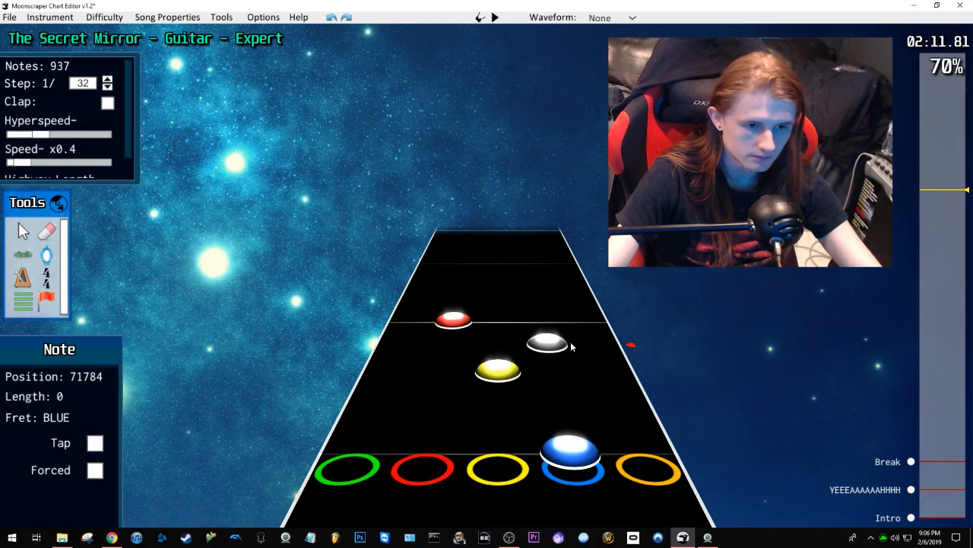
# Step: Shift the four descending notes from 71664 through 71808 one lane toward green, and play the passage back
pyautogui.press('space')
pyautogui.press('space')
pyautogui.scroll(5, 572, 346)
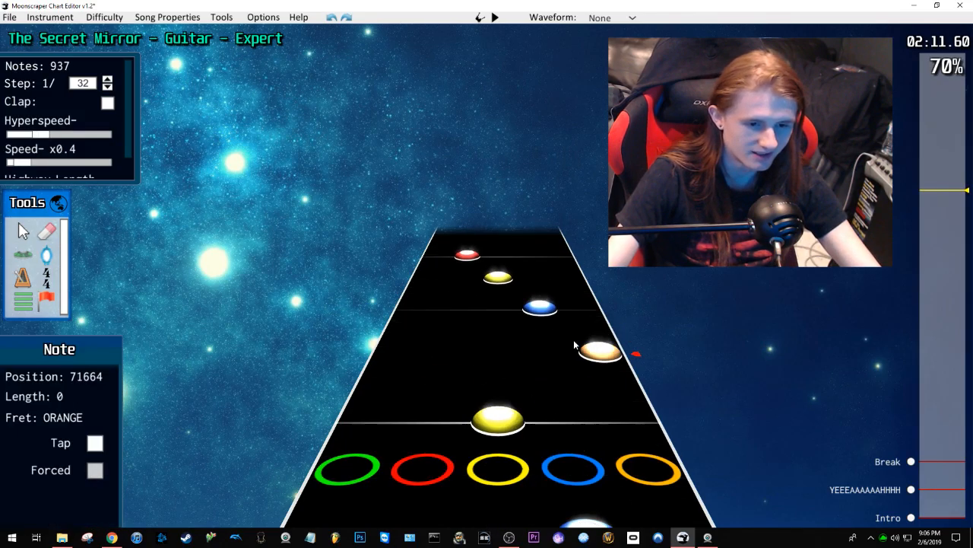
pyautogui.click(595, 350)
pyautogui.keyDown('shift'); pyautogui.click(469, 257); pyautogui.keyUp('shift')
pyautogui.moveTo(469, 257); pyautogui.dragTo(443, 260)
pyautogui.click(451, 327)
pyautogui.scroll(-1, 515, 360)
pyautogui.press('space')
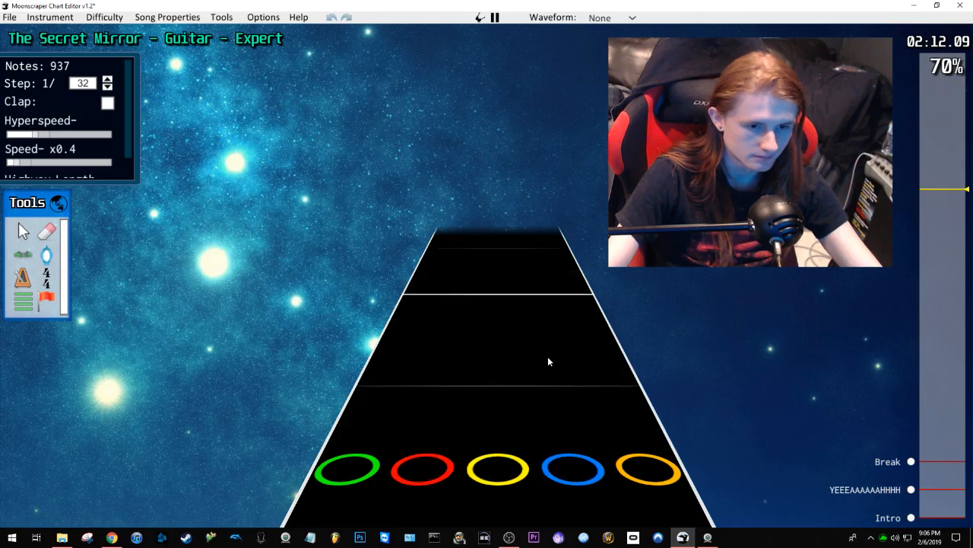
pyautogui.press('space')
# Step: Add an orange note at 71856 and a green note at 71904, and start playback to check them
pyautogui.click(593, 334)
pyautogui.click(438, 298)
pyautogui.press('space')
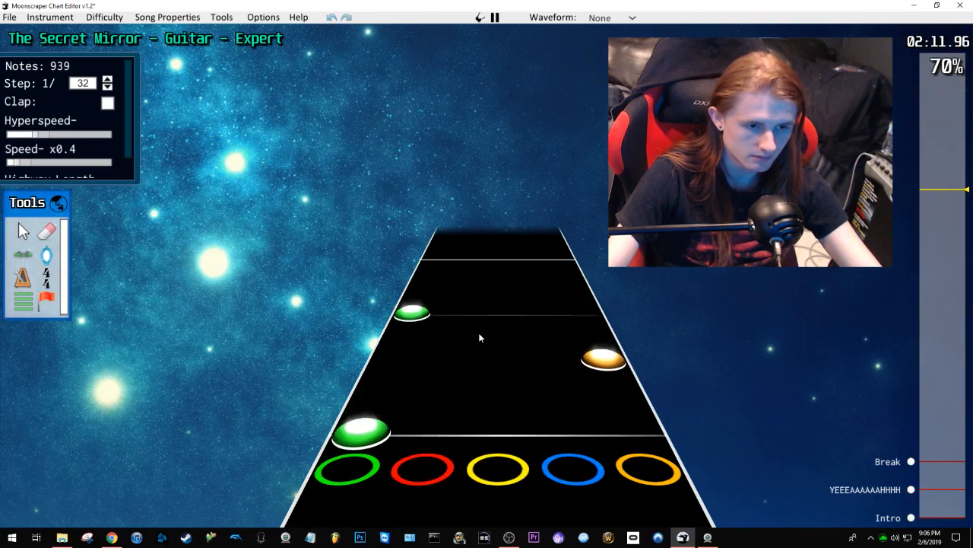
# Step: Replace the green note at 71904 with a blue one, add a yellow note at 71952, and play the passage back
pyautogui.press('space')
pyautogui.scroll(-2, 504, 353)
pyautogui.hotkey('ctrl', 'z')
pyautogui.scroll(-1, 560, 349)
pyautogui.click(544, 331)
pyautogui.press('space')
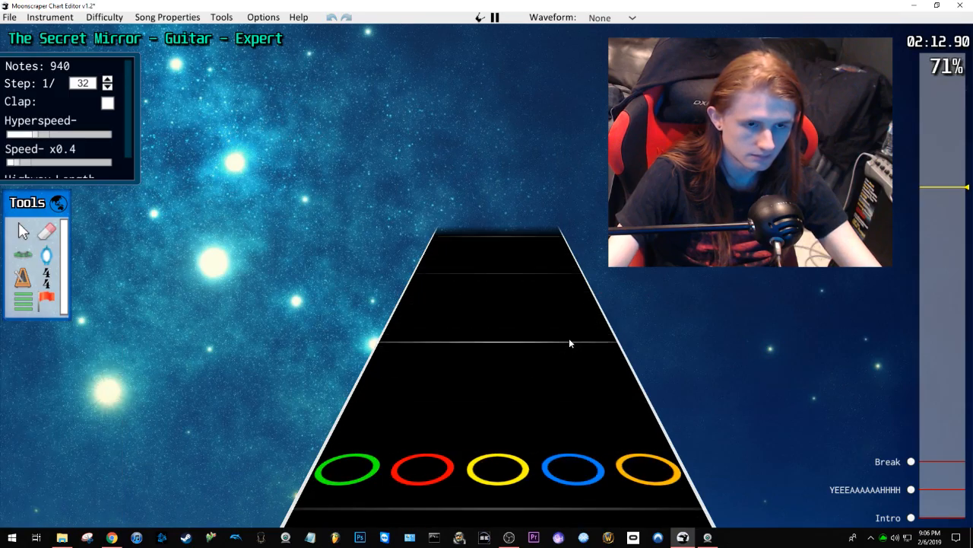
# Step: Return to the descending notes before 71808 and replay the two runs through the yellow note at 71952
pyautogui.press('space')
pyautogui.scroll(-3, 568, 337)
pyautogui.scroll(-4, 567, 339)
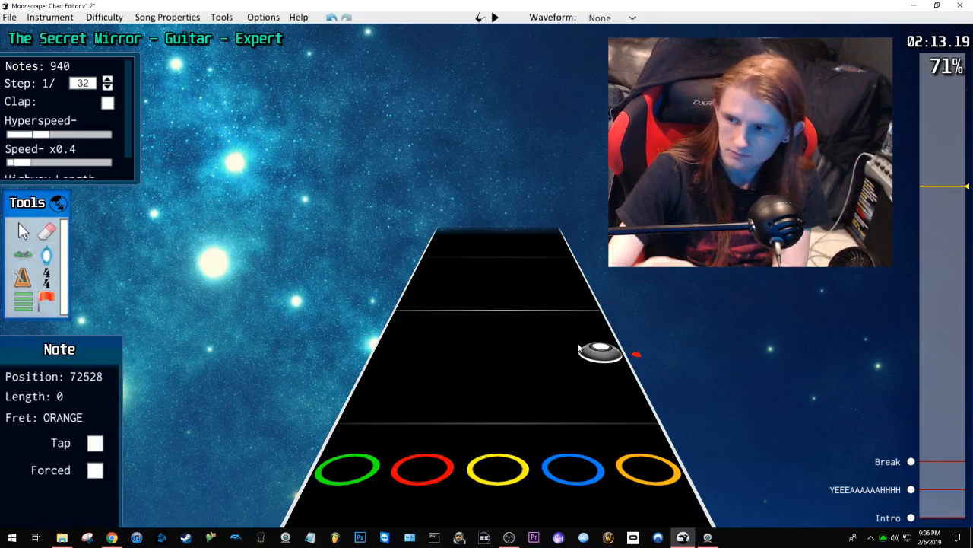
pyautogui.scroll(-4, 569, 347)
pyautogui.scroll(-16, 569, 338)
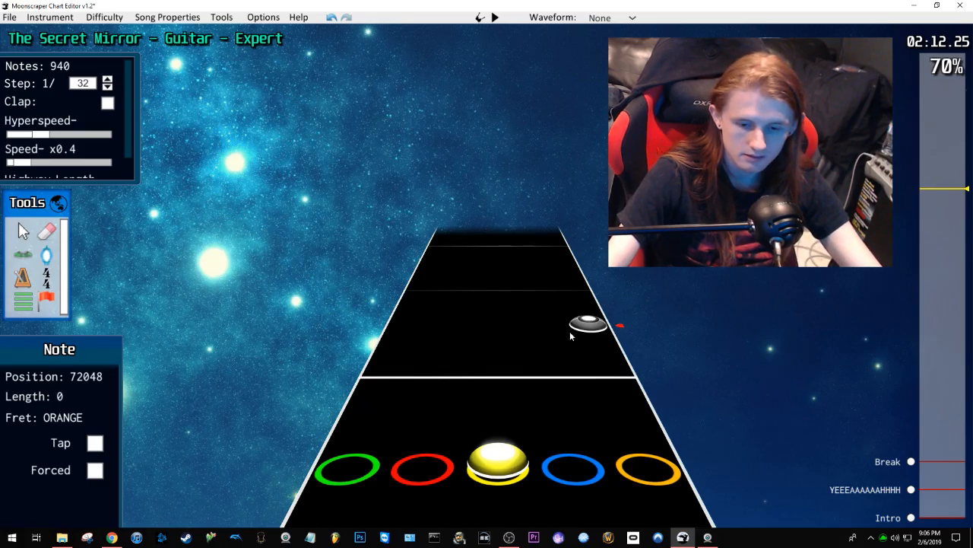
pyautogui.scroll(-2, 568, 334)
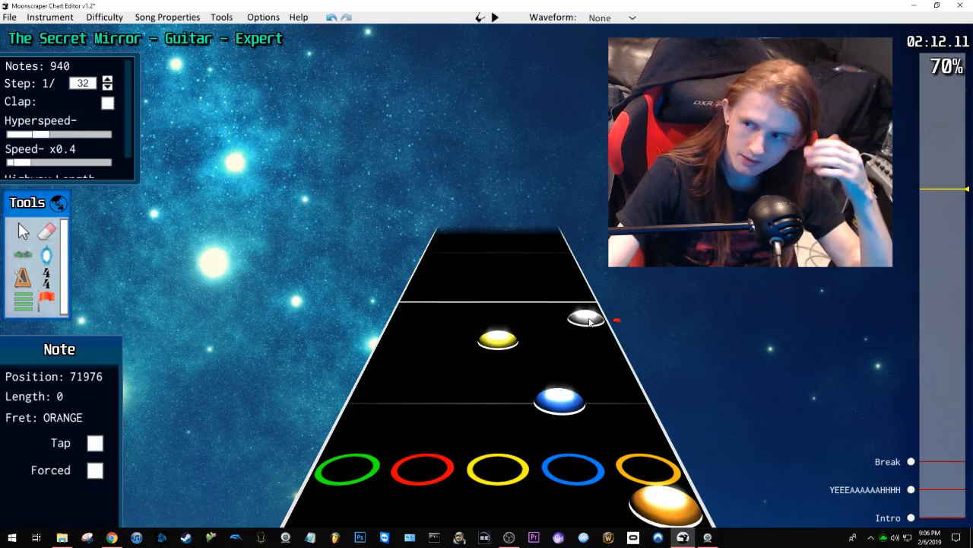
pyautogui.scroll(-6, 590, 321)
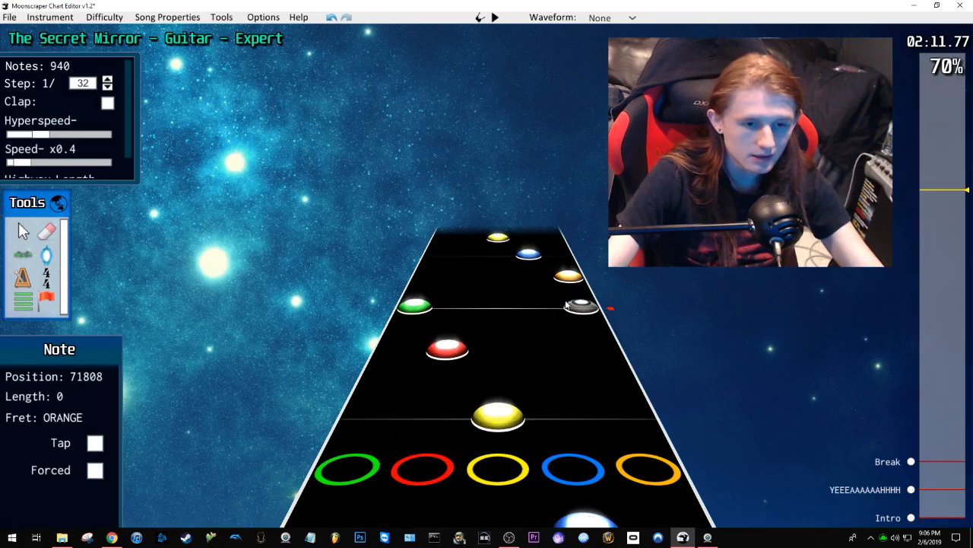
pyautogui.press('space')
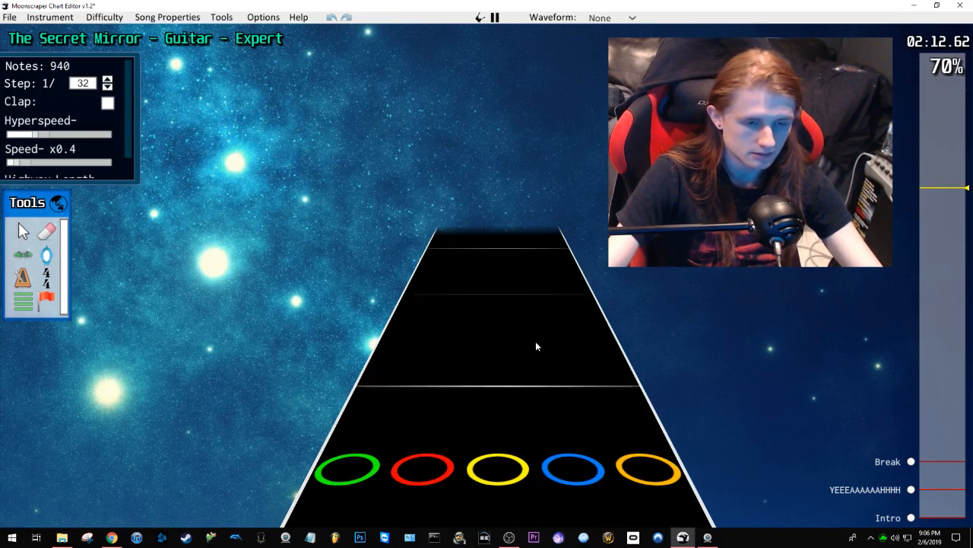
# Step: Chart a blue note at 72000, a green note at 72048 and a yellow note at 72096, and start playback
pyautogui.press('space')
pyautogui.click(515, 331)
pyautogui.scroll(-5, 536, 327)
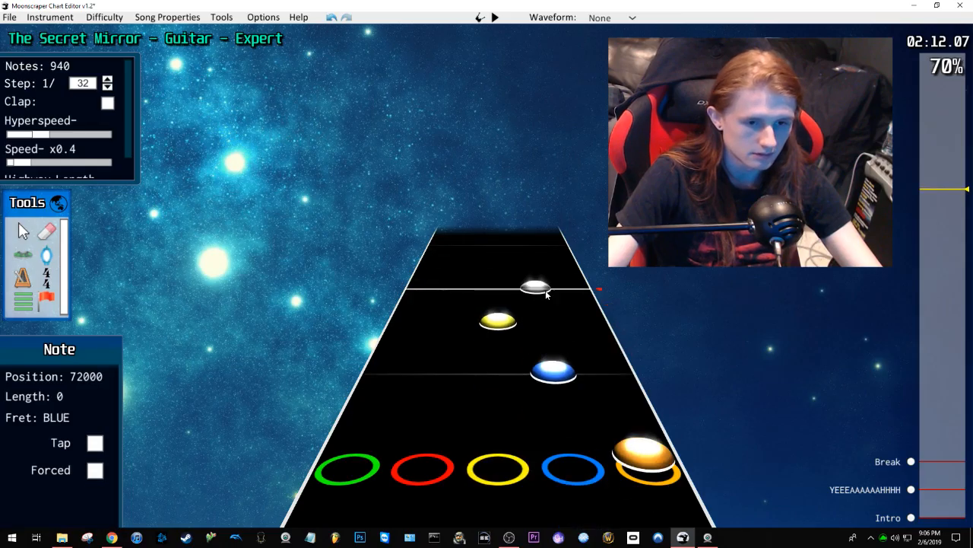
pyautogui.click(489, 251)
pyautogui.press('space')
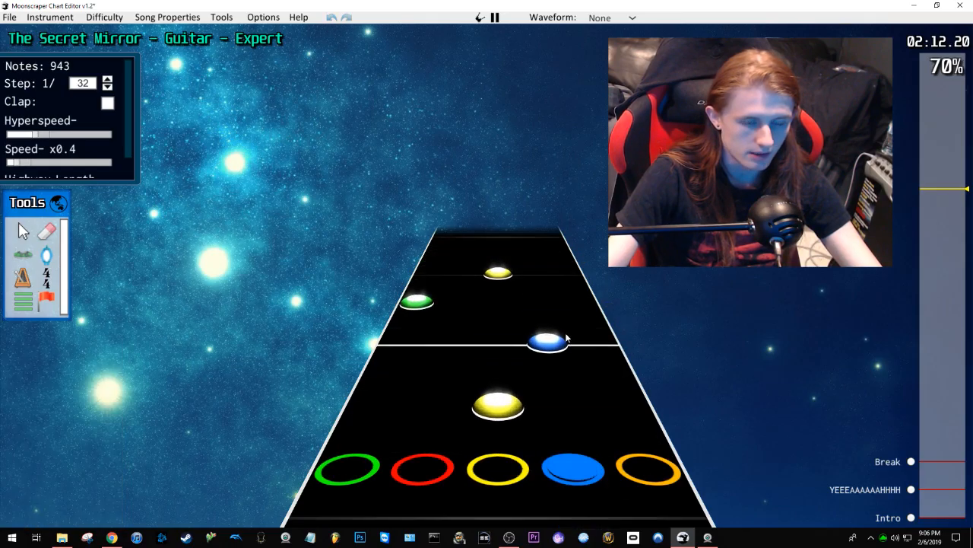
# Step: Add a green note at 72144 and a blue note at 72192, and play the passage back
pyautogui.press('space')
pyautogui.scroll(-2, 631, 373)
pyautogui.scroll(3, 473, 351)
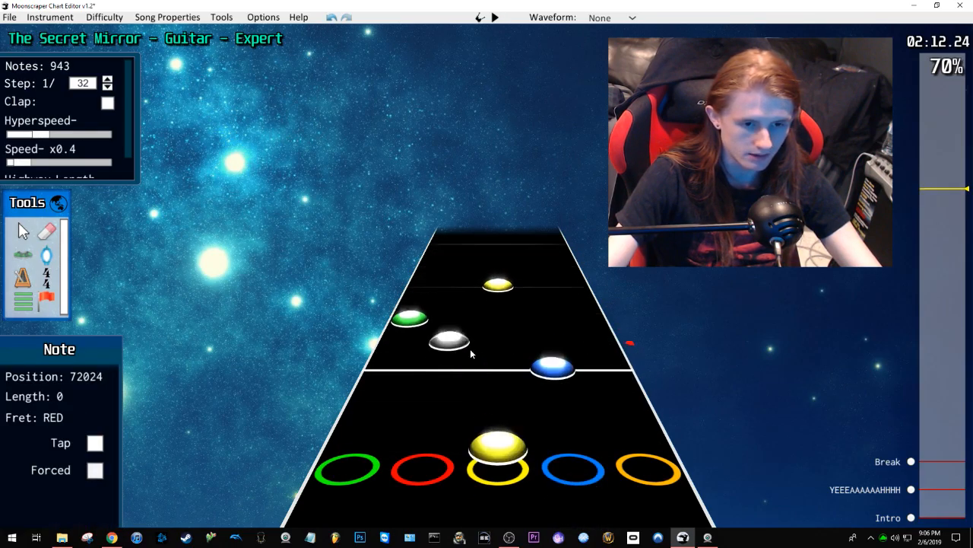
pyautogui.press('space')
pyautogui.press('space')
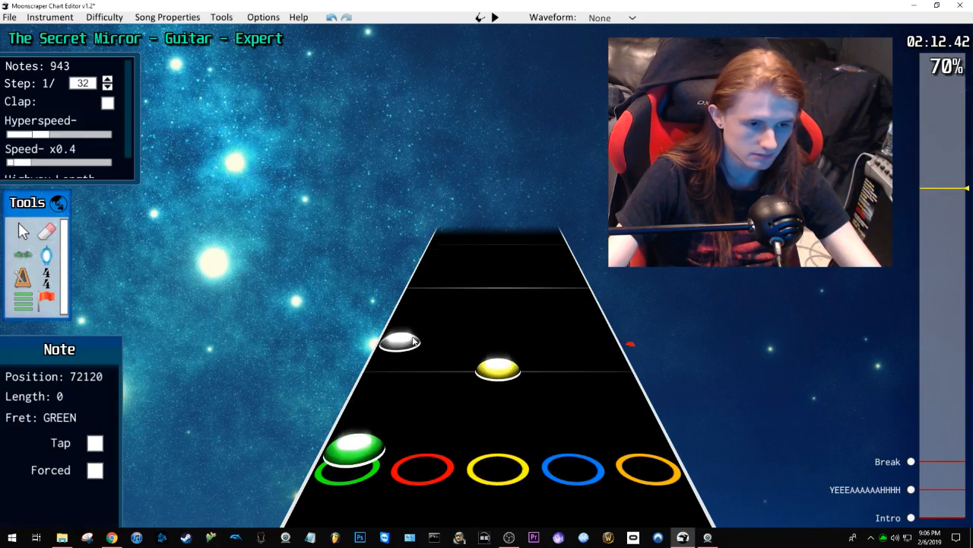
pyautogui.click(541, 292)
pyautogui.press('space')
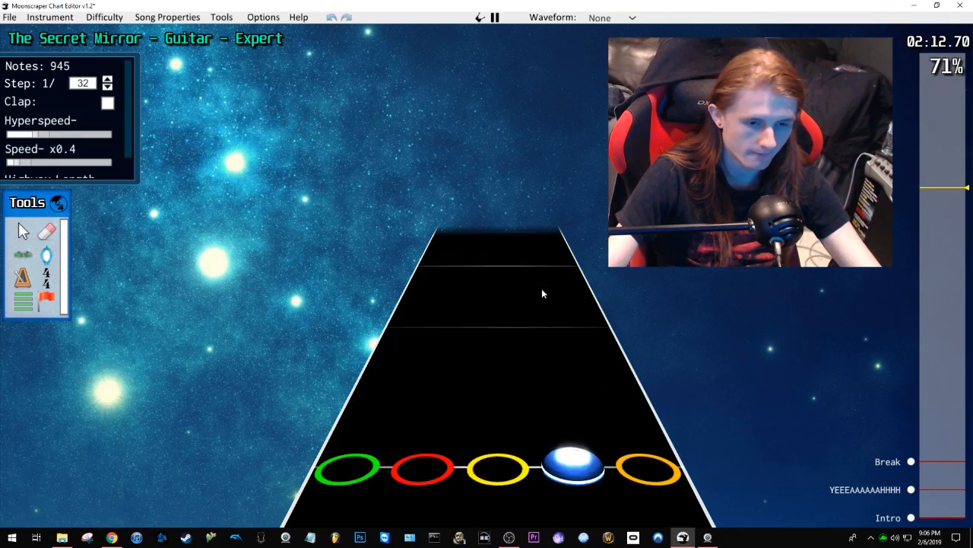
# Step: Continue the pattern with a green note at 72240, yellow at 72288 and green at 72336, and play it back
pyautogui.press('space')
pyautogui.click(504, 308)
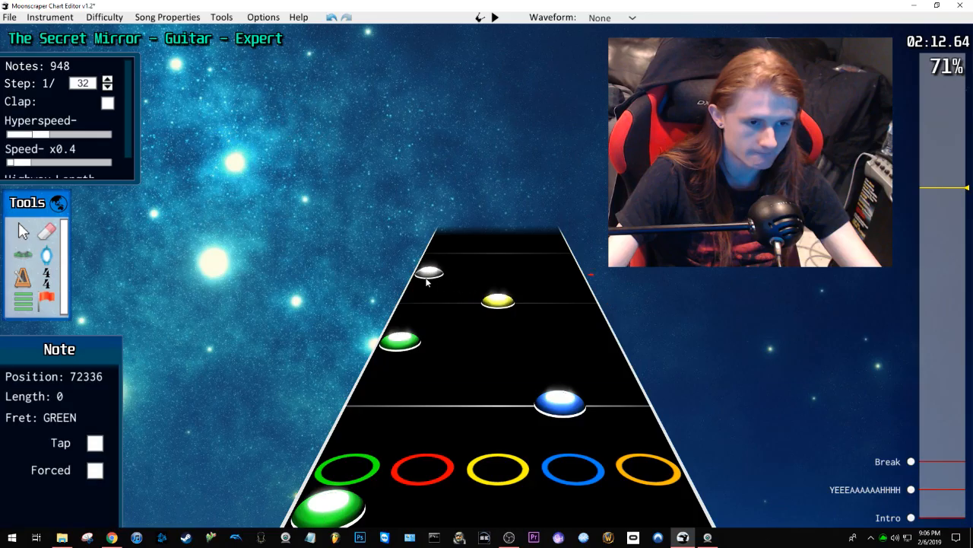
pyautogui.press('space')
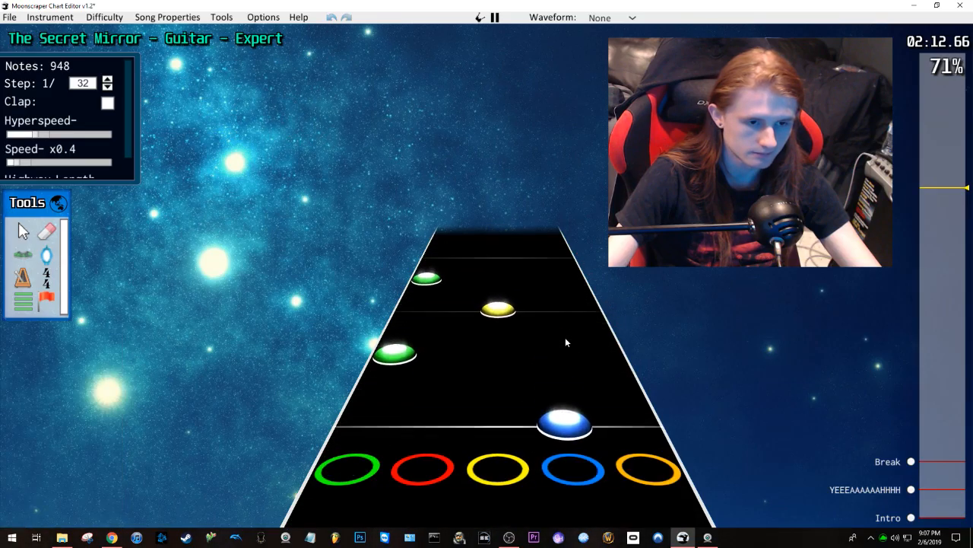
pyautogui.press('space')
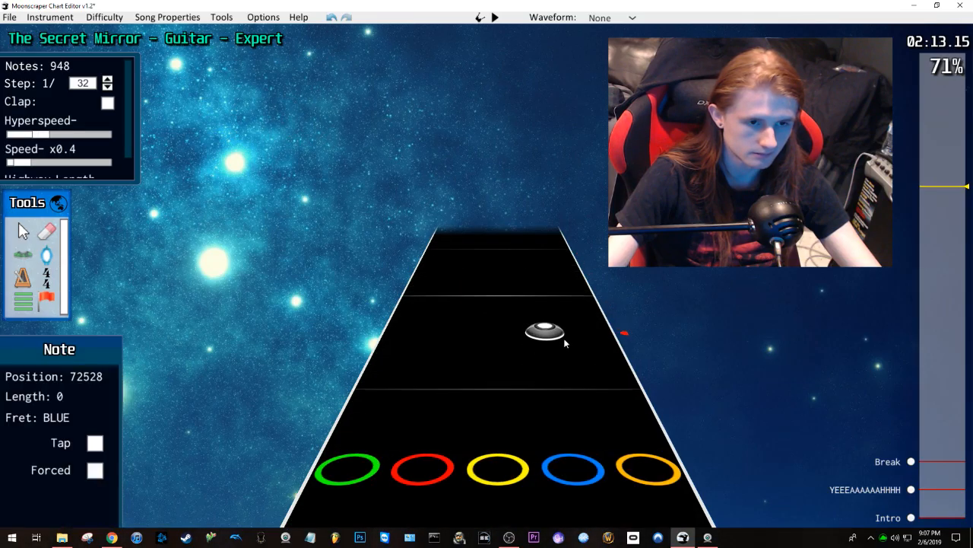
# Step: Chart orange, green, blue, green and orange notes at 72384, 72432, 72480, 72528 and 72576, and listen to them
pyautogui.scroll(-2, 563, 337)
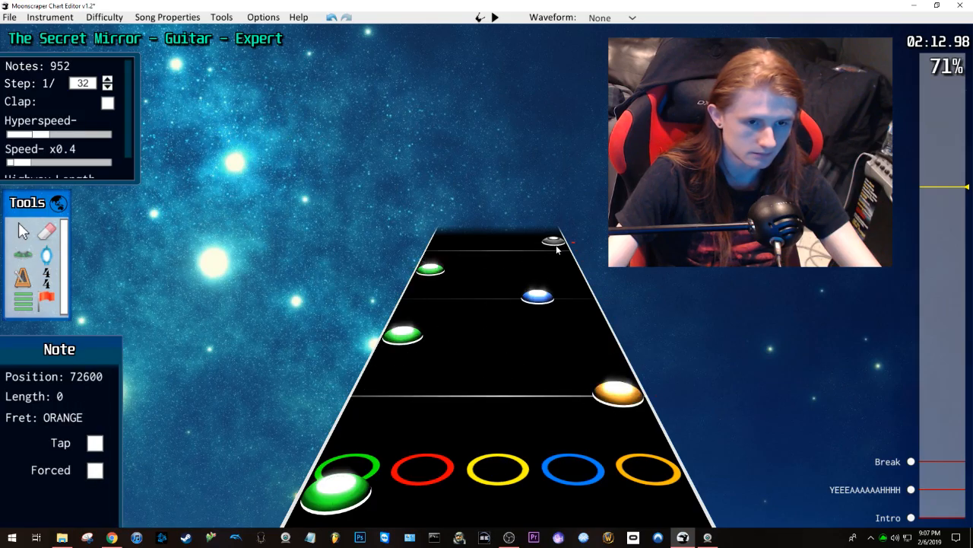
pyautogui.click(557, 249)
pyautogui.press('space')
pyautogui.press('space')
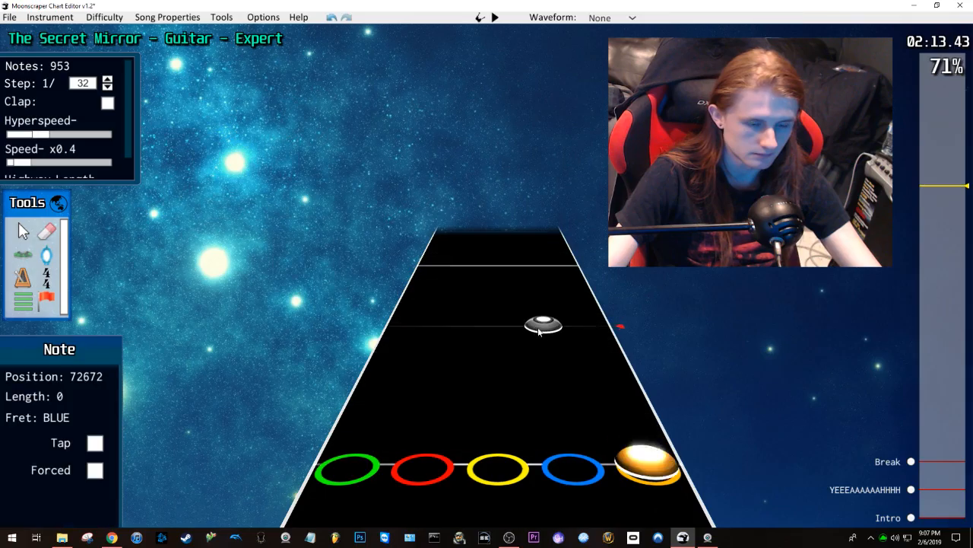
# Step: Add a green note at 72624, blue at 72672 and green at 72720, checking them by playback
pyautogui.scroll(-1, 472, 342)
pyautogui.scroll(-4, 543, 322)
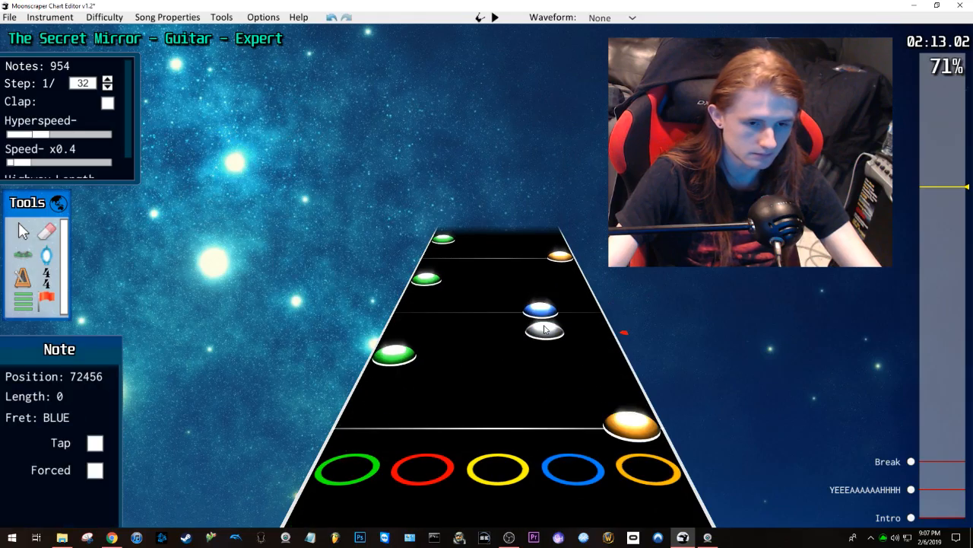
pyautogui.press('space')
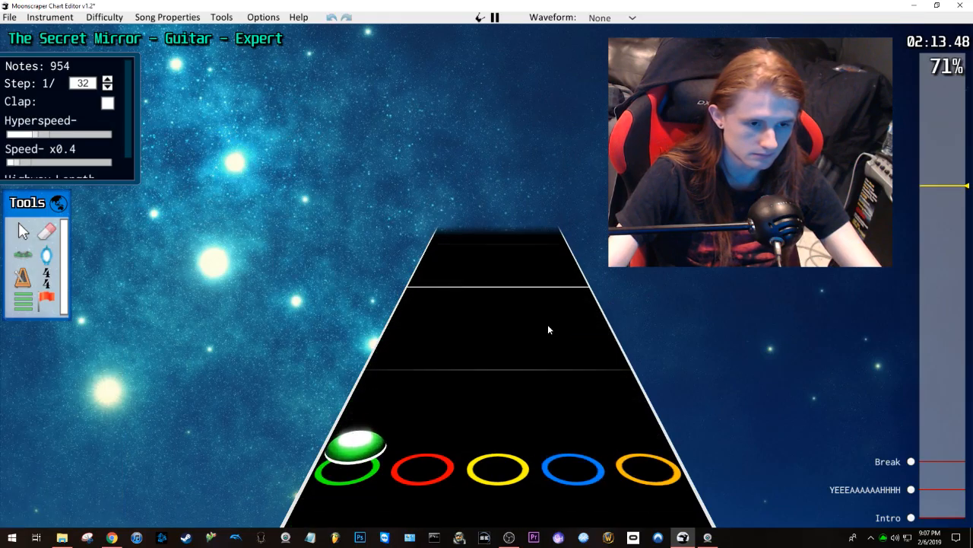
pyautogui.press('space')
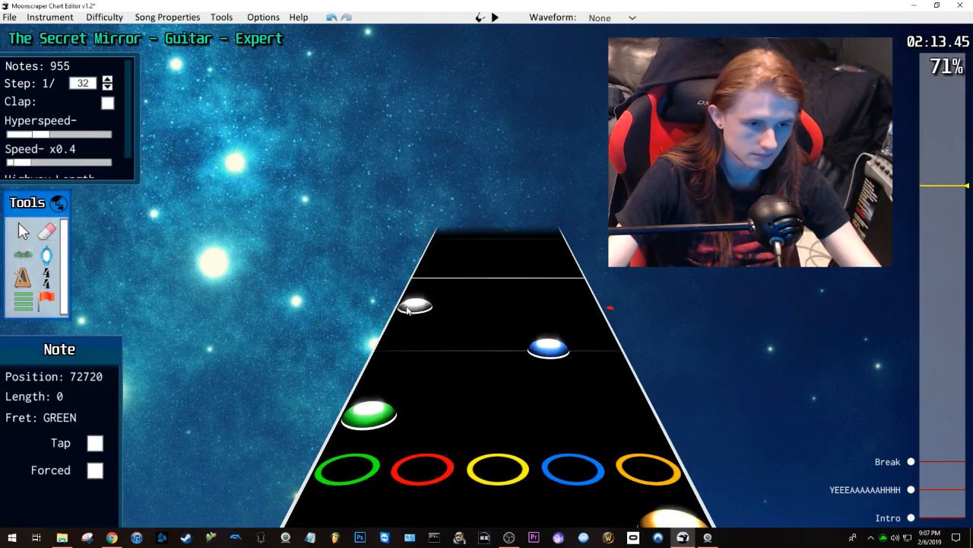
pyautogui.click(412, 312)
pyautogui.press('space')
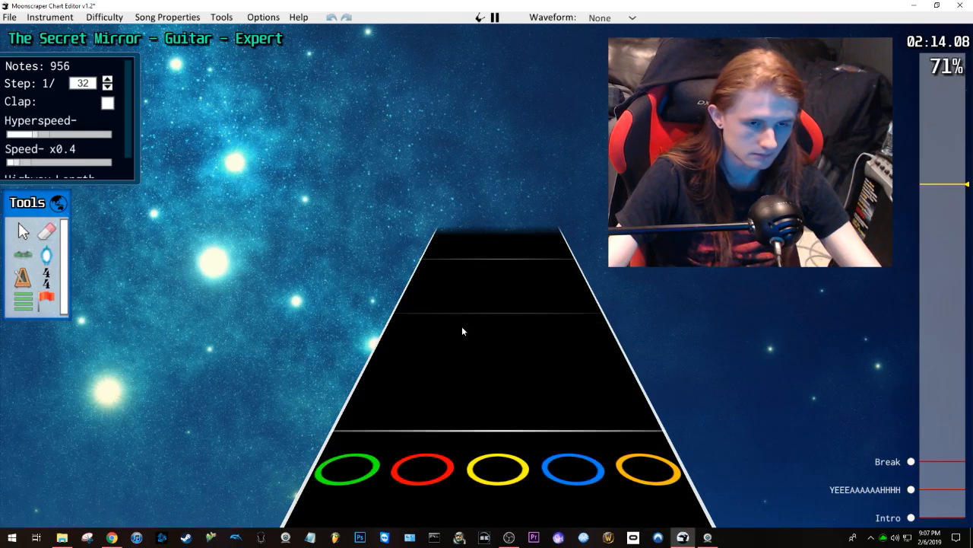
# Step: Replay the alternating passage from about 02:12.24 to check the charted notes
pyautogui.press('space')
pyautogui.moveTo(940, 198); pyautogui.dragTo(942, 192)
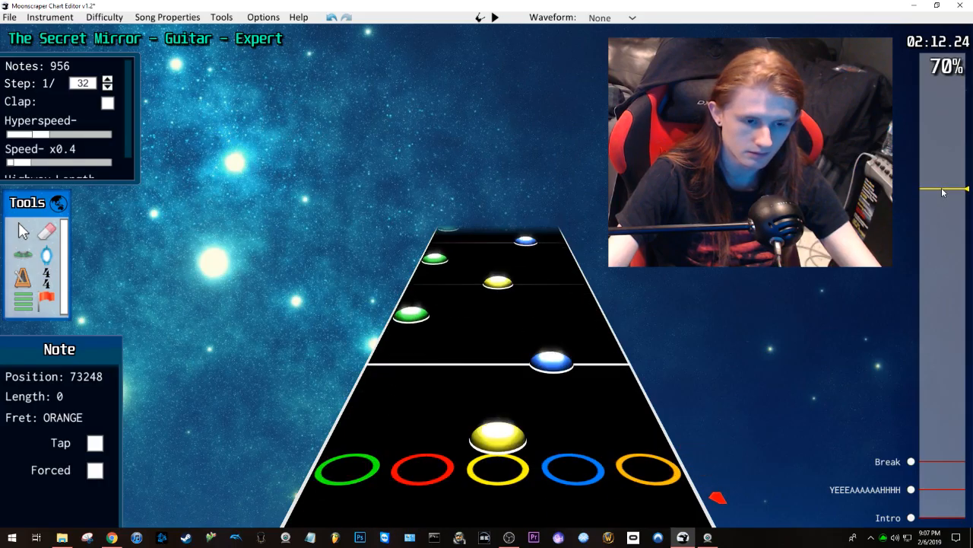
pyautogui.press('space')
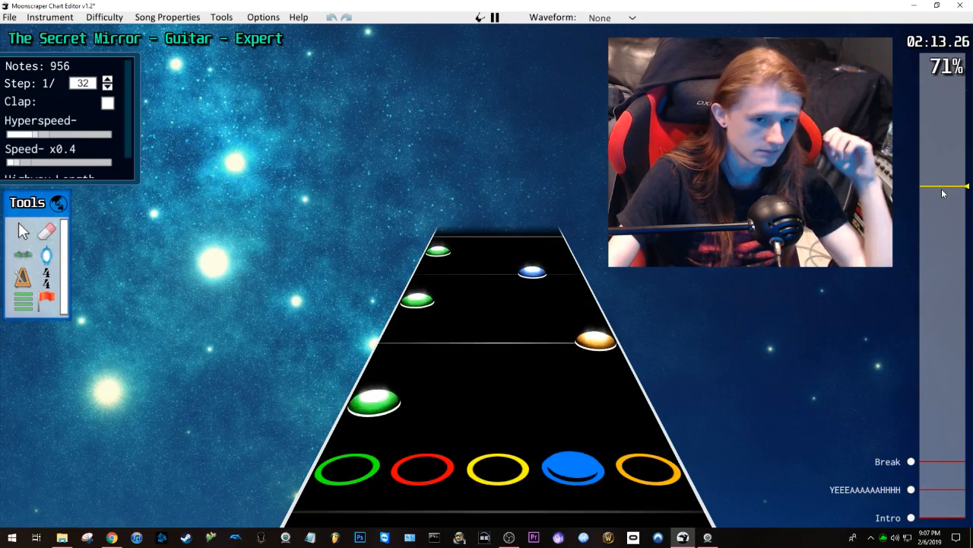
pyautogui.scroll(-20, 571, 315)
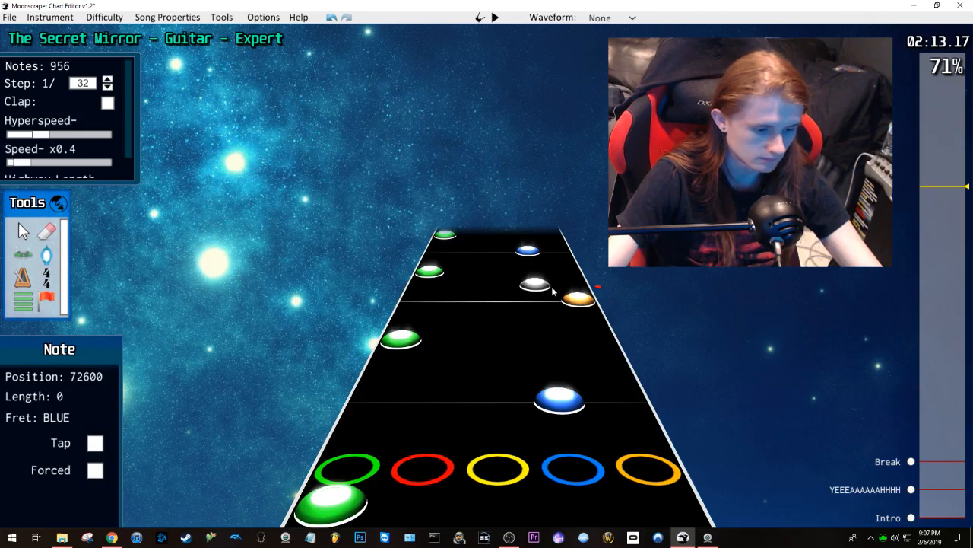
# Step: Move the blue notes at 72480 and 72672 to the yellow lane, and play the passage back
pyautogui.press('j')
pyautogui.moveTo(536, 255); pyautogui.dragTo(505, 254)
pyautogui.moveTo(556, 401); pyautogui.dragTo(500, 396)
pyautogui.click(470, 325)
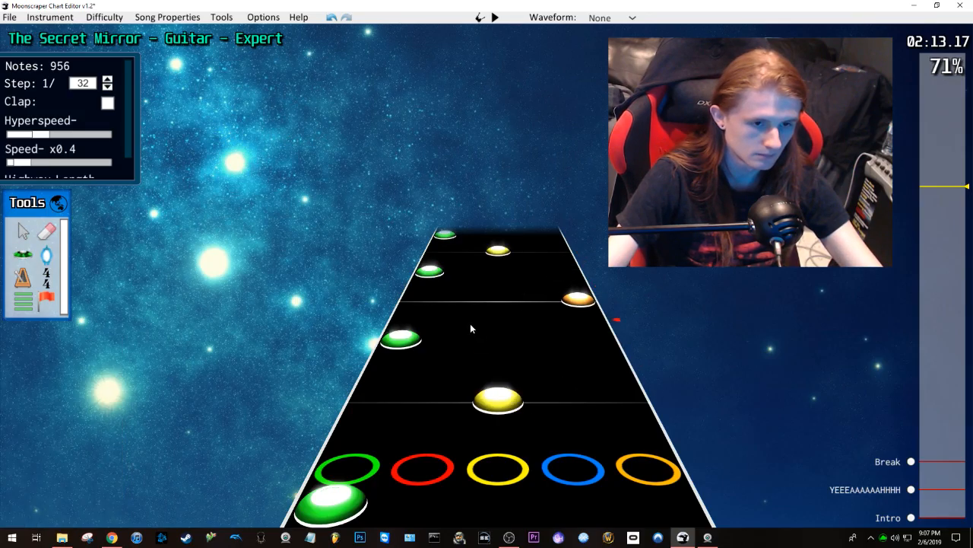
pyautogui.scroll(3, 504, 324)
pyautogui.press('space')
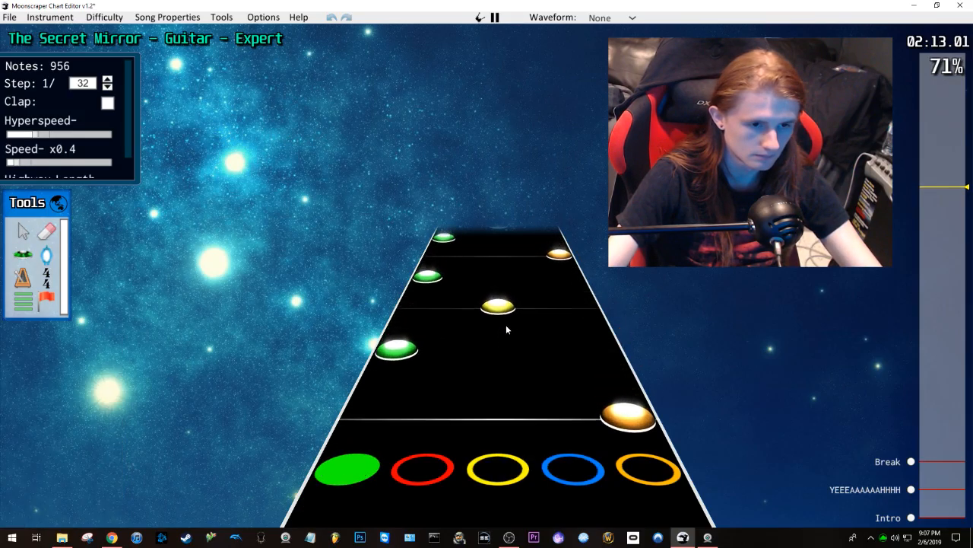
# Step: Select both yellow notes at 72480 and 72672, move them back to the blue lane, and replay the passage
pyautogui.press('space')
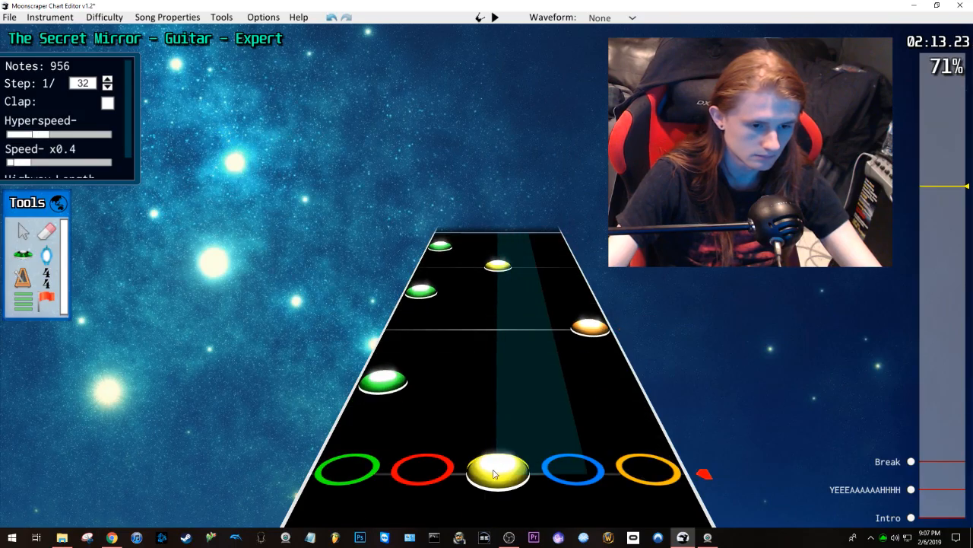
pyautogui.click(498, 471)
pyautogui.keyDown('ctrl'); pyautogui.click(510, 267); pyautogui.keyUp('ctrl')
pyautogui.moveTo(508, 267); pyautogui.dragTo(532, 267)
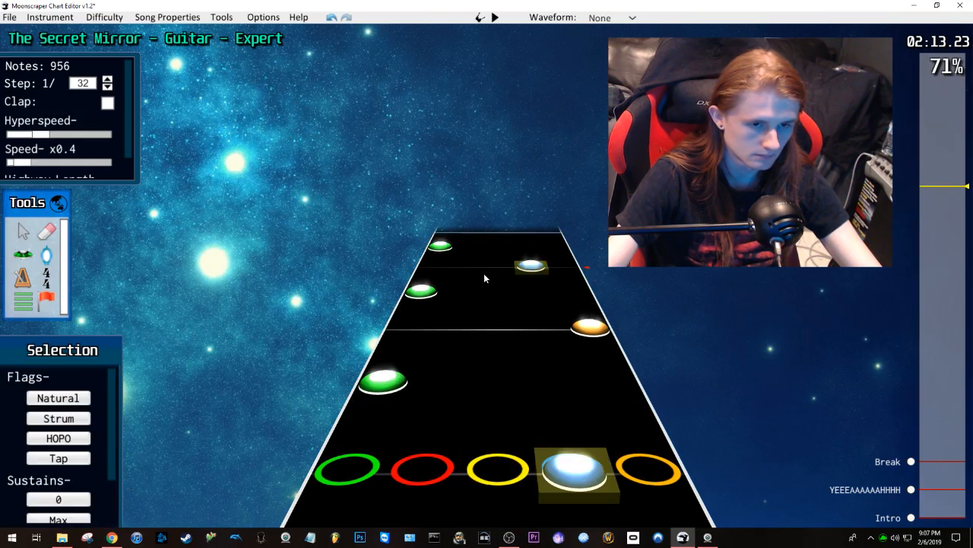
pyautogui.click(491, 282)
pyautogui.scroll(-7, 494, 294)
pyautogui.press('space')
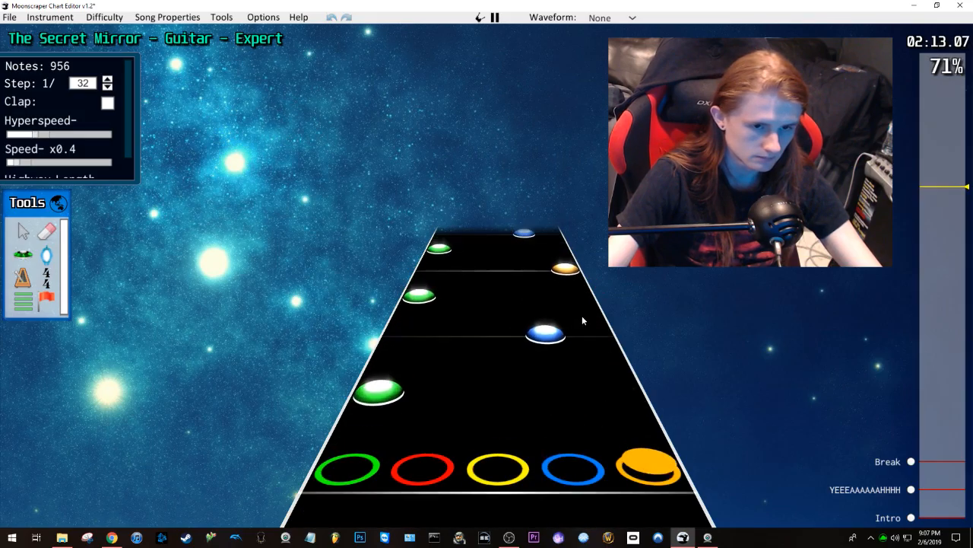
# Step: Shift the blue notes at 72480 and 72672 one lane to yellow again, and listen to the result
pyautogui.press('space')
pyautogui.click(554, 373)
pyautogui.moveTo(545, 372); pyautogui.dragTo(512, 372)
pyautogui.moveTo(526, 246); pyautogui.dragTo(507, 252)
pyautogui.press('space')
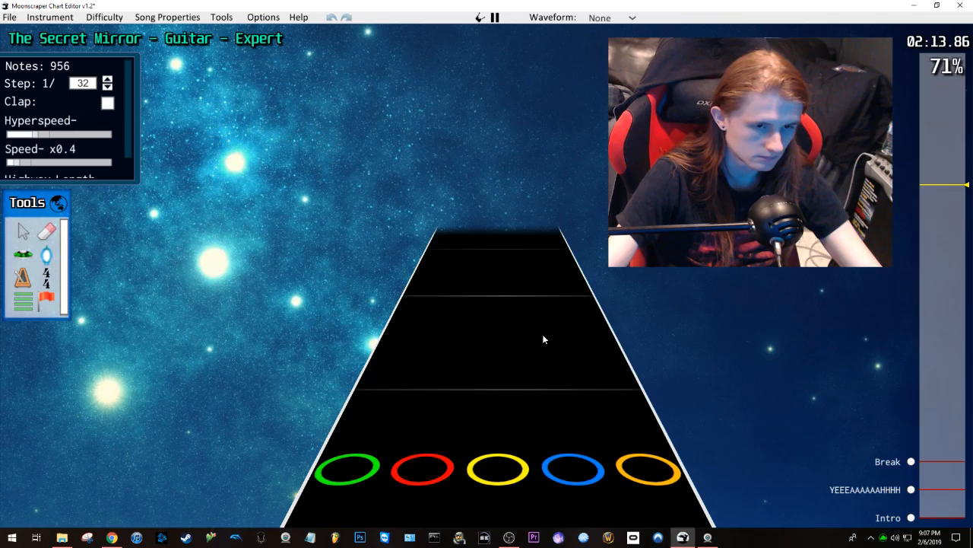
# Step: Chart orange, green, blue and green notes at 72768, 72816, 72864 and 72912, and play them back
pyautogui.press('space')
pyautogui.click(537, 334)
pyautogui.moveTo(537, 334); pyautogui.dragTo(441, 336)
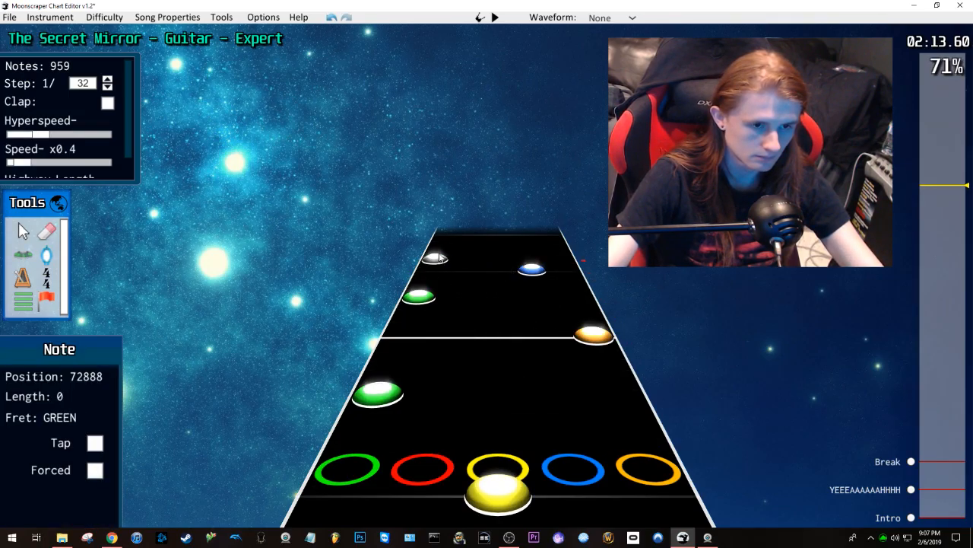
pyautogui.click(438, 252)
pyautogui.scroll(1, 495, 269)
pyautogui.press('space')
pyautogui.press('space')
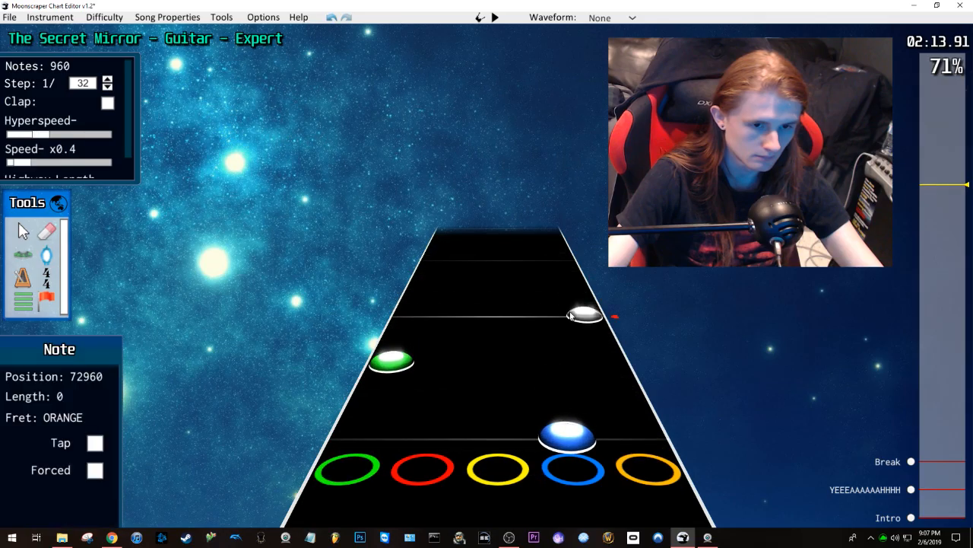
# Step: Continue the repeating orange, green, blue, green pattern every 48 ticks from 72960 through 73296, and start playback
pyautogui.click(451, 247)
pyautogui.scroll(3, 509, 247)
pyautogui.scroll(3, 530, 269)
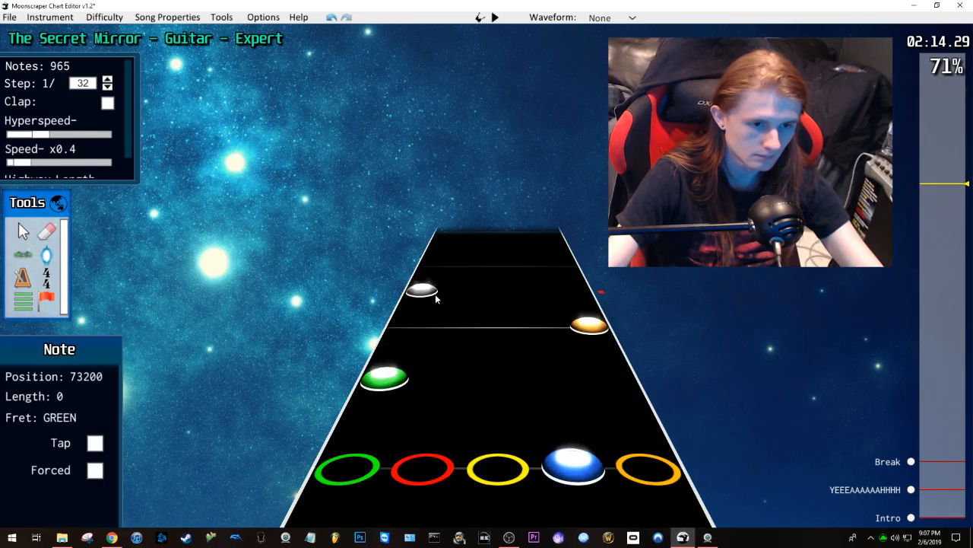
pyautogui.press('space')
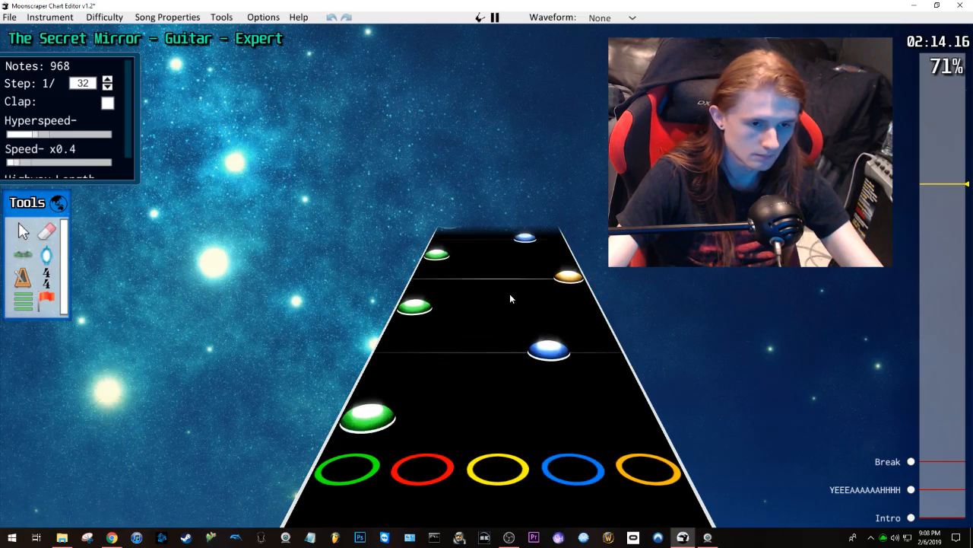
# Step: Jump back to an earlier point in the song and replay the alternating passage toward its newest notes
pyautogui.press('space')
pyautogui.scroll(-4, 533, 308)
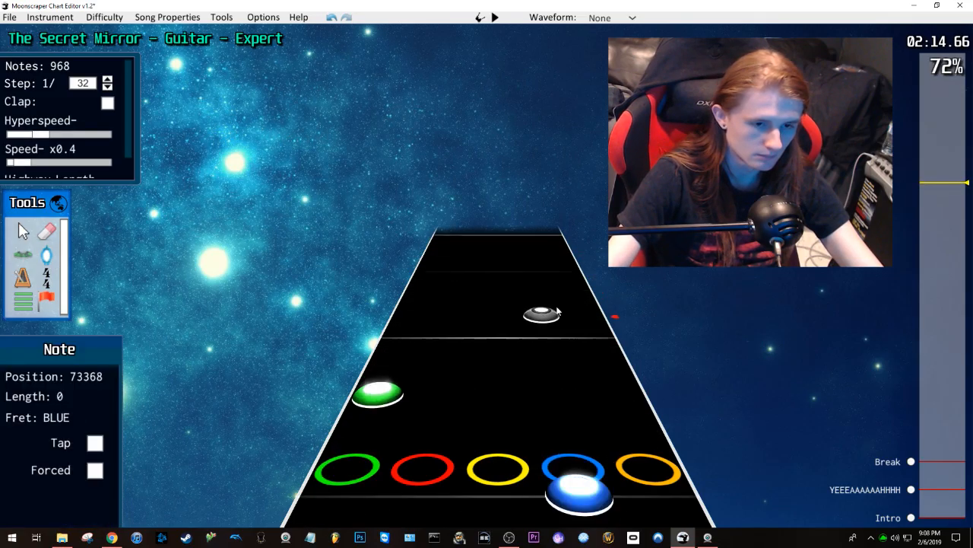
pyautogui.moveTo(937, 183); pyautogui.dragTo(934, 189)
pyautogui.press('space')
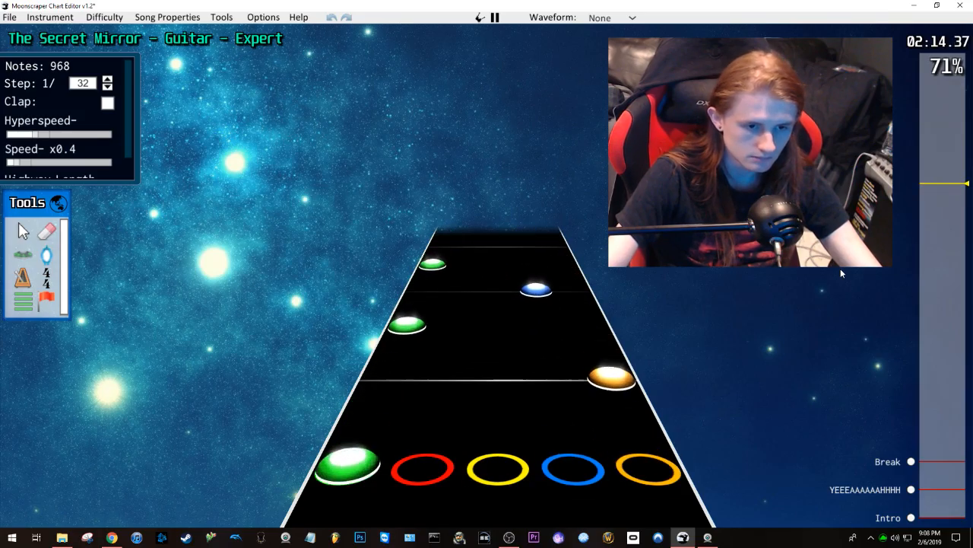
# Step: Chart an ascending run of red, yellow, blue and orange notes starting at 73344, and play it back
pyautogui.press('space')
pyautogui.scroll(-5, 524, 327)
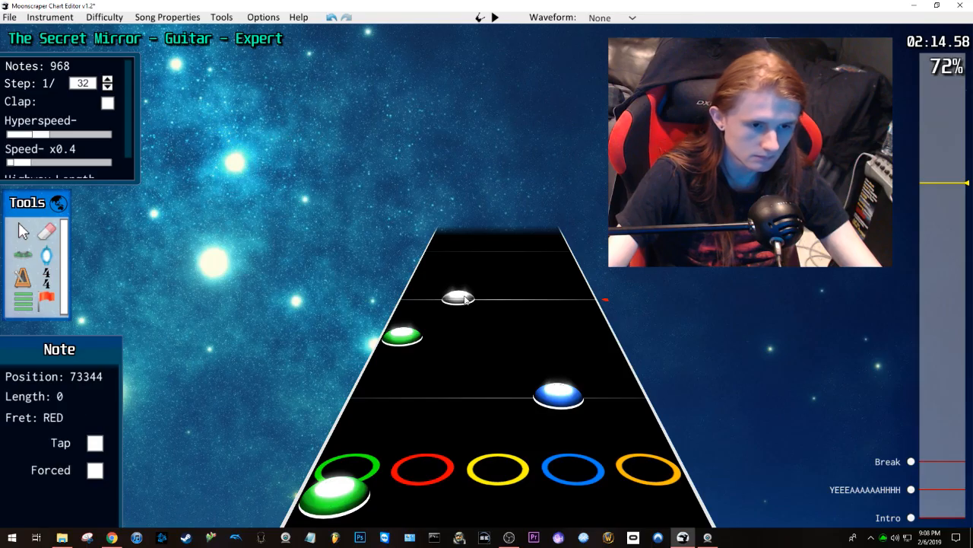
pyautogui.scroll(1, 535, 250)
pyautogui.click(583, 274)
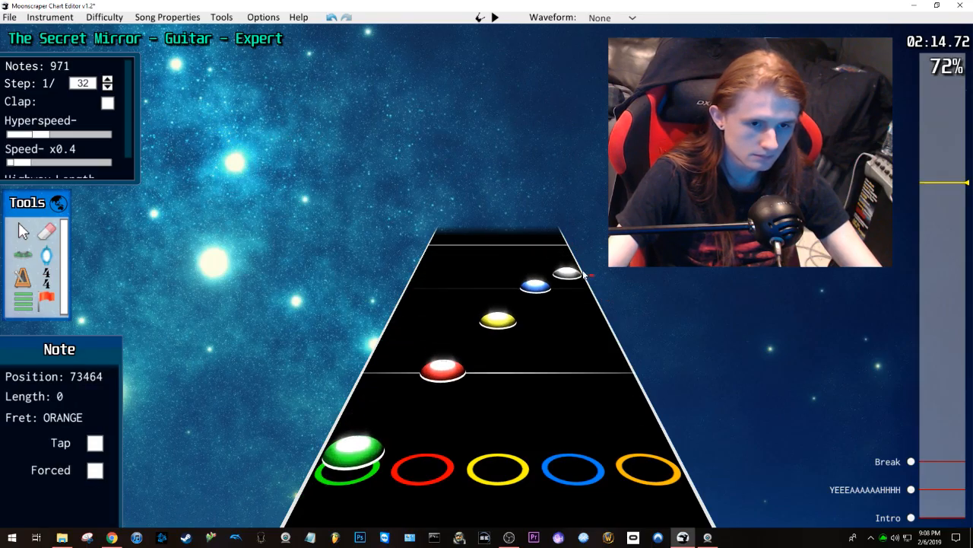
pyautogui.press('space')
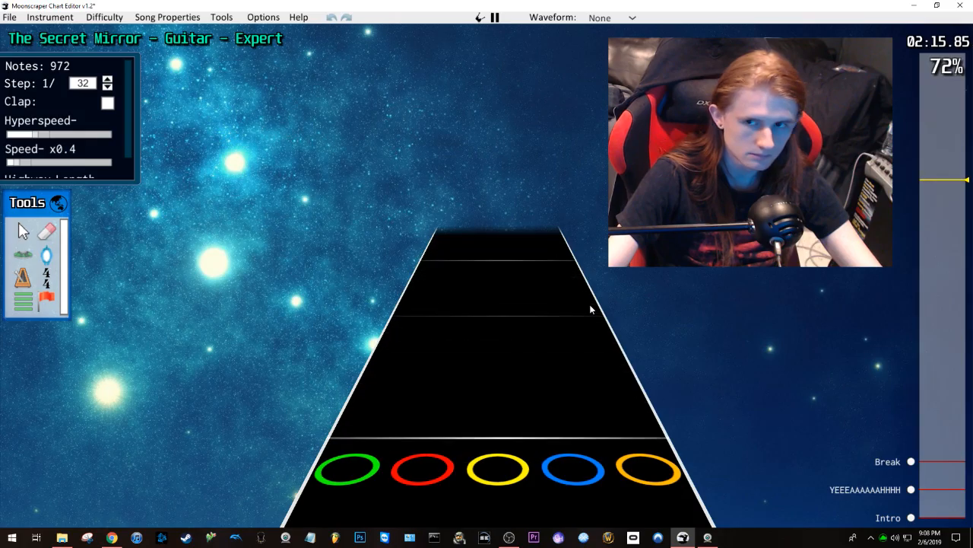
# Step: Move the green note at 73296 to red, and shift the four-note run from 73344 down one lane to green, red, yellow and blue
pyautogui.press('space')
pyautogui.scroll(-4, 549, 293)
pyautogui.scroll(-5, 534, 296)
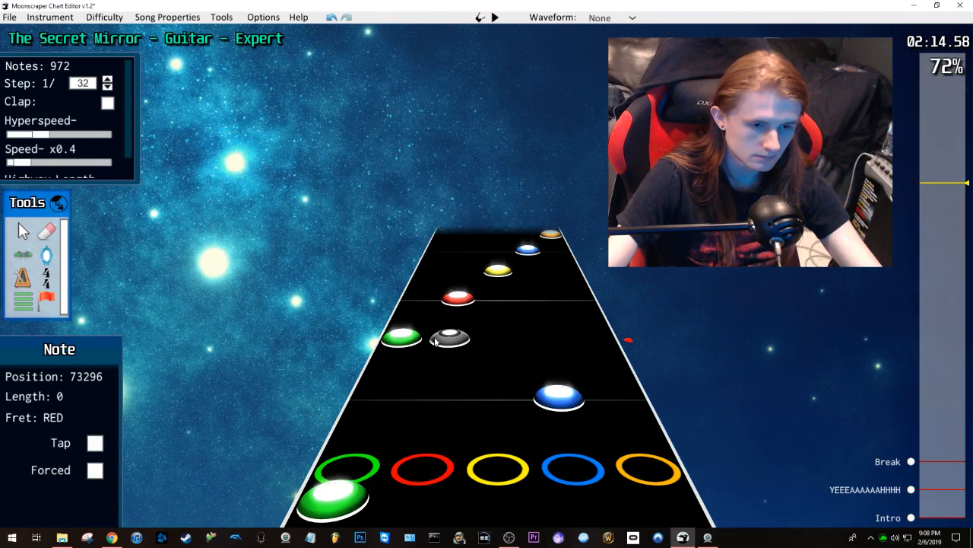
pyautogui.press('Delete')
pyautogui.moveTo(447, 340); pyautogui.dragTo(450, 340)
pyautogui.click(514, 305)
pyautogui.moveTo(578, 228); pyautogui.dragTo(435, 311)
pyautogui.moveTo(458, 300); pyautogui.dragTo(431, 303)
pyautogui.click(587, 320)
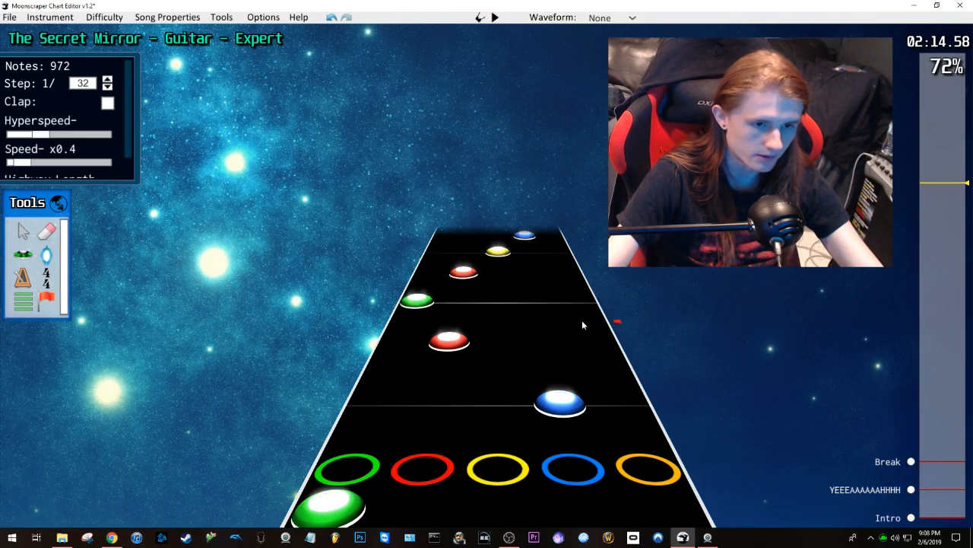
# Step: Add an orange note at 73536 with a short sustain, and play back the passage
pyautogui.scroll(2, 529, 318)
pyautogui.press('y')
pyautogui.click(571, 273)
pyautogui.scroll(2, 573, 319)
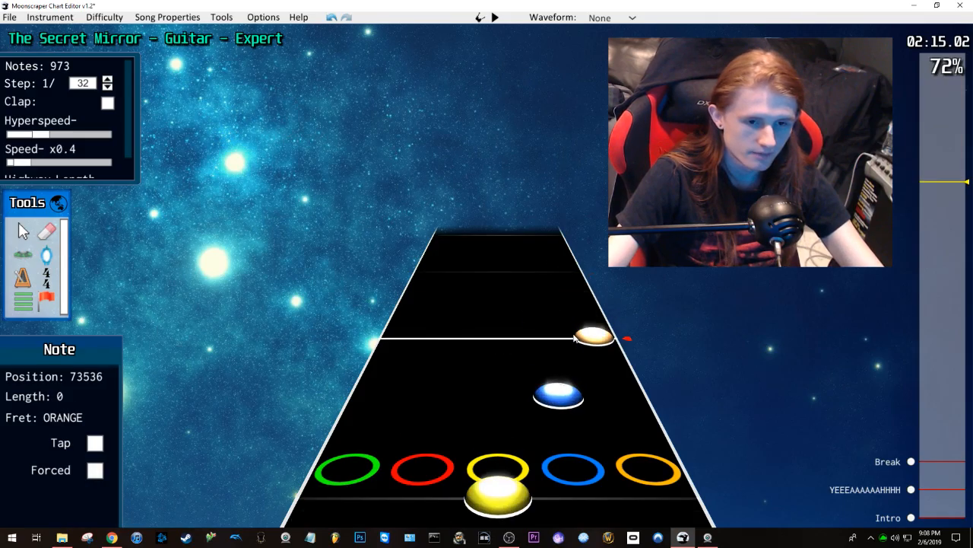
pyautogui.scroll(2, 573, 247)
pyautogui.moveTo(573, 248); pyautogui.dragTo(572, 268)
pyautogui.scroll(-4, 522, 346)
pyautogui.press('space')
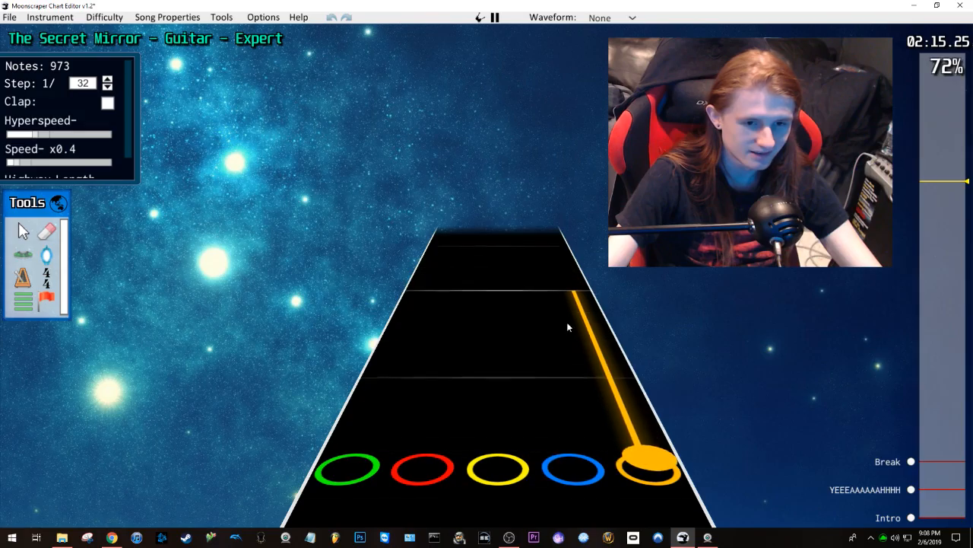
# Step: Extend the orange sustain from 73536 to 74304, checking where it ends with short bursts of playback
pyautogui.press('space')
pyautogui.press('space')
pyautogui.press('space')
pyautogui.press('space')
pyautogui.press('space')
pyautogui.press('space')
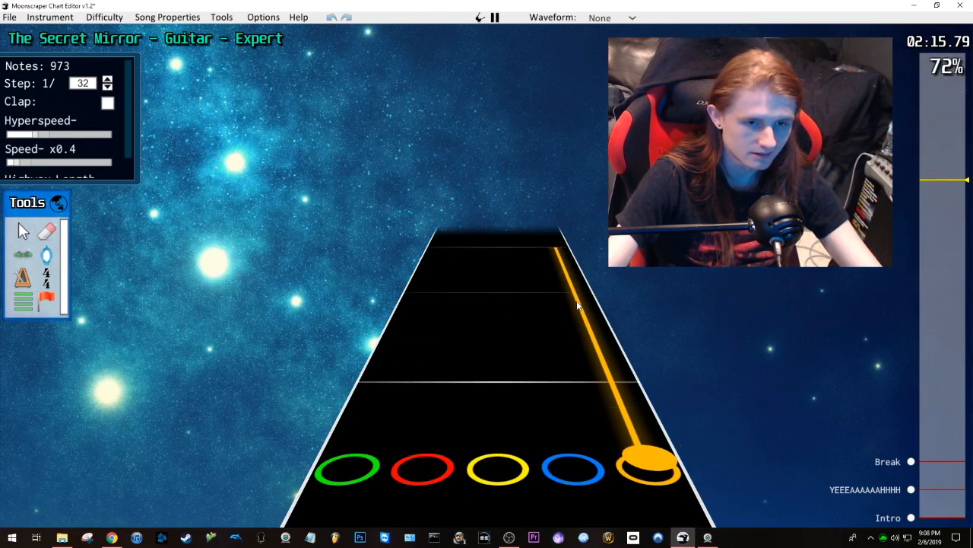
pyautogui.press('space')
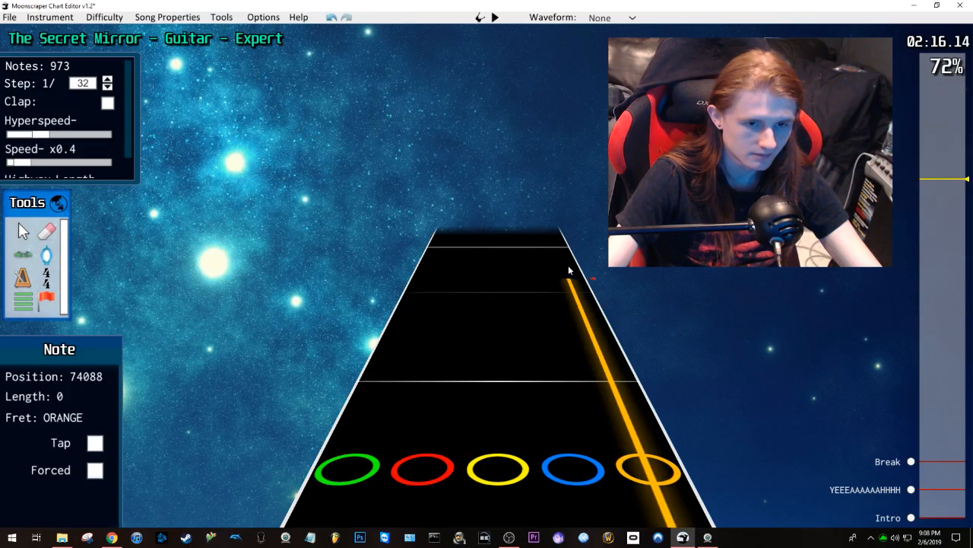
pyautogui.press('space')
pyautogui.press('space')
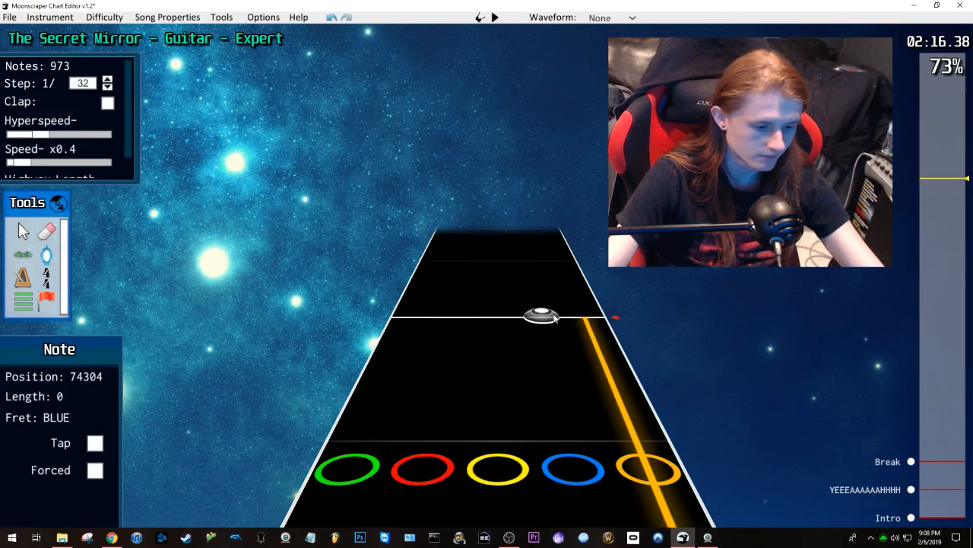
# Step: Switch to the selection cursor, set the playback speed to x1, raise the hyperspeed, and play the song onward
pyautogui.press('Delete')
pyautogui.press('3')
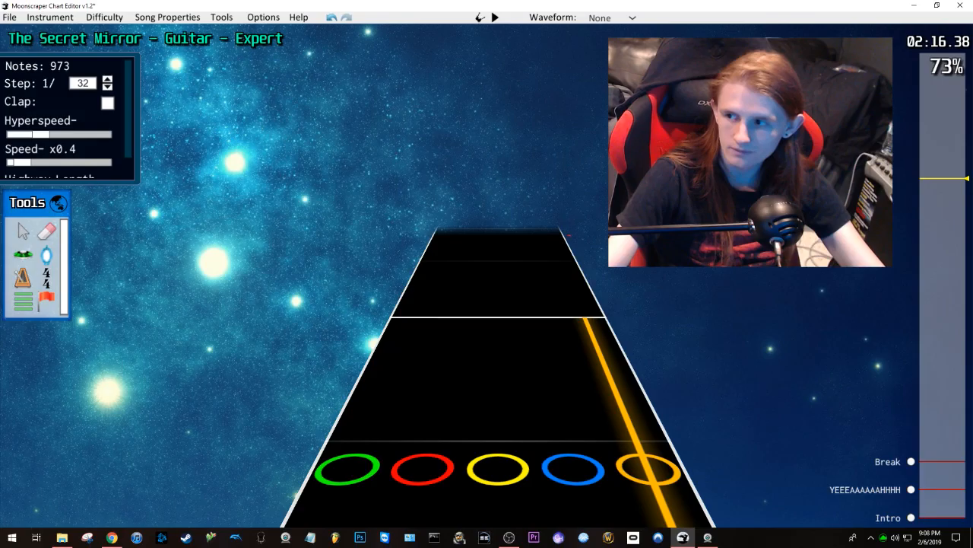
pyautogui.moveTo(929, 189); pyautogui.dragTo(929, 231)
pyautogui.moveTo(30, 166); pyautogui.dragTo(76, 135)
pyautogui.press('space')
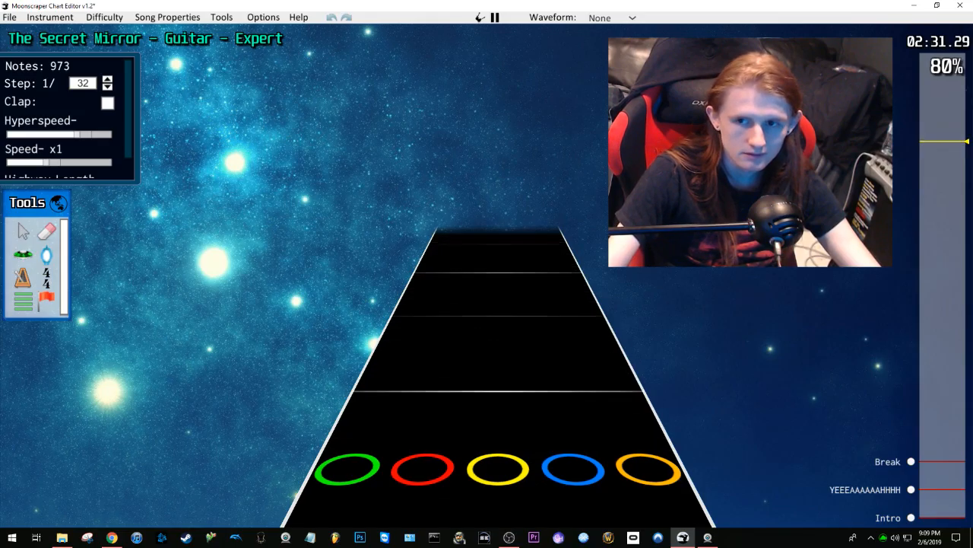
# Step: Select the opening riff for copying, from the orange note at position 0 through the last red note before the measure at about 0:12
pyautogui.moveTo(944, 499)
pyautogui.mouseDown()
pyautogui.moveTo(939, 529)
pyautogui.moveTo(929, 489)
pyautogui.mouseUp()
pyautogui.click(648, 461)
pyautogui.scroll(2, 654, 461)
pyautogui.click(933, 514)
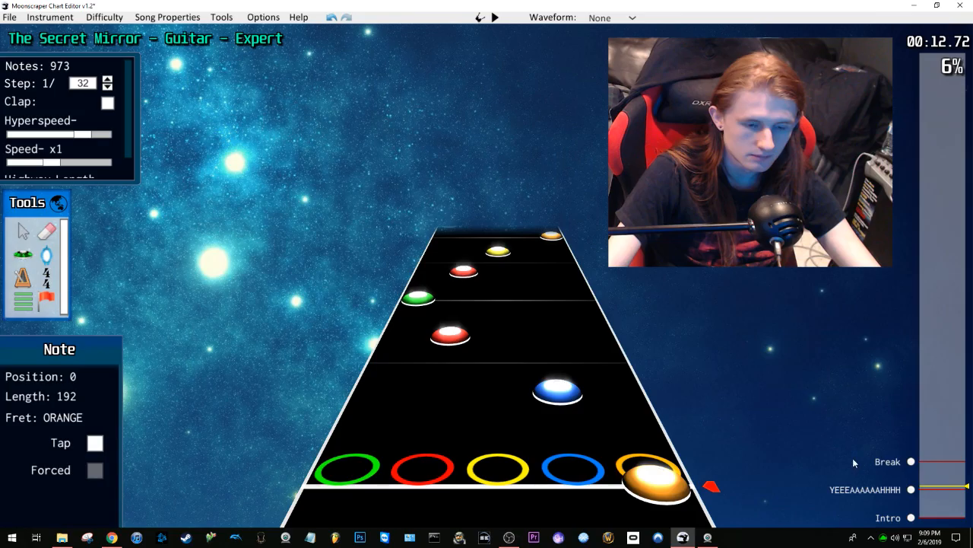
pyautogui.scroll(-4, 637, 380)
pyautogui.keyDown('shift'); pyautogui.click(473, 310); pyautogui.keyUp('shift')
pyautogui.scroll(-1, 621, 354)
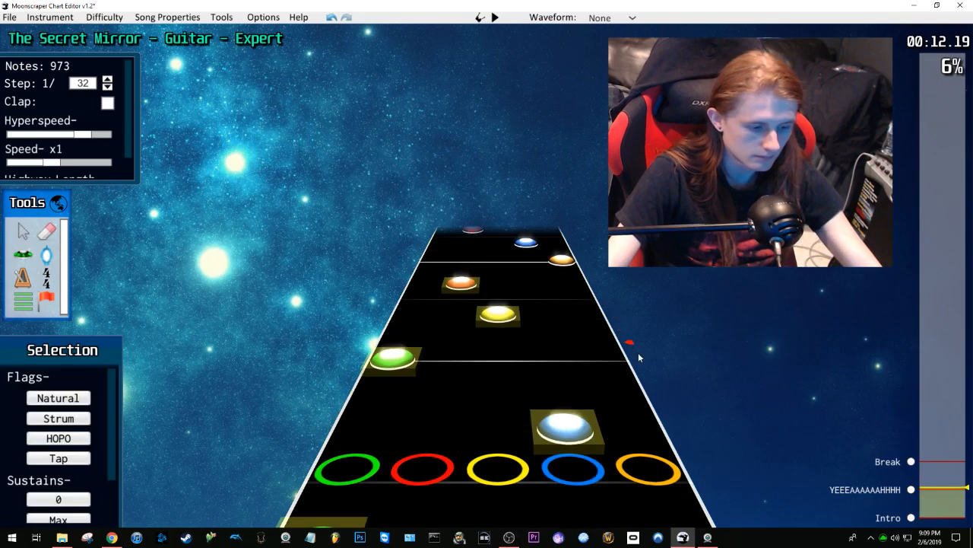
# Step: Find the riff's return around 2:26 by playback, paste the copied opening notes there, and listen to them
pyautogui.click(930, 145)
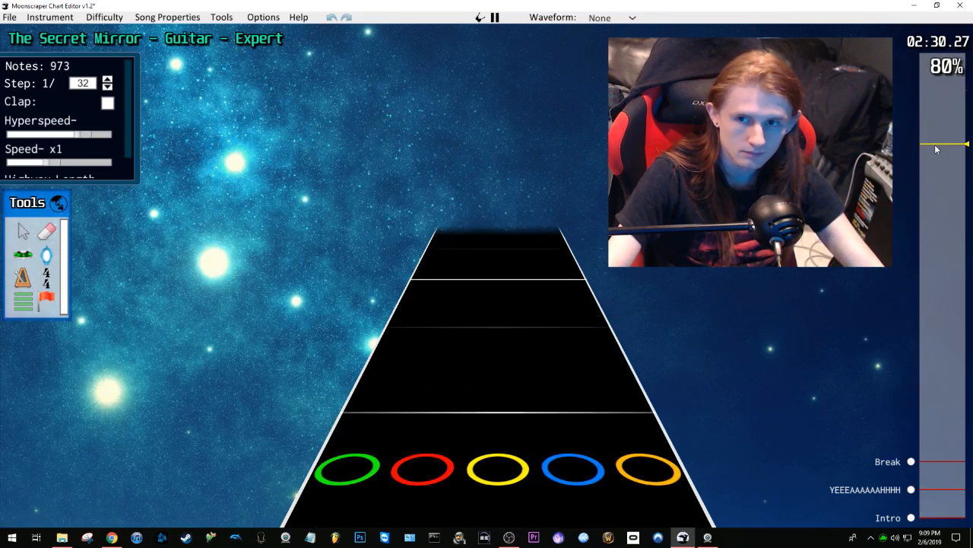
pyautogui.click(936, 151)
pyautogui.click(936, 153)
pyautogui.press('space')
pyautogui.press('space')
pyautogui.click(936, 153)
pyautogui.click(936, 157)
pyautogui.press('space')
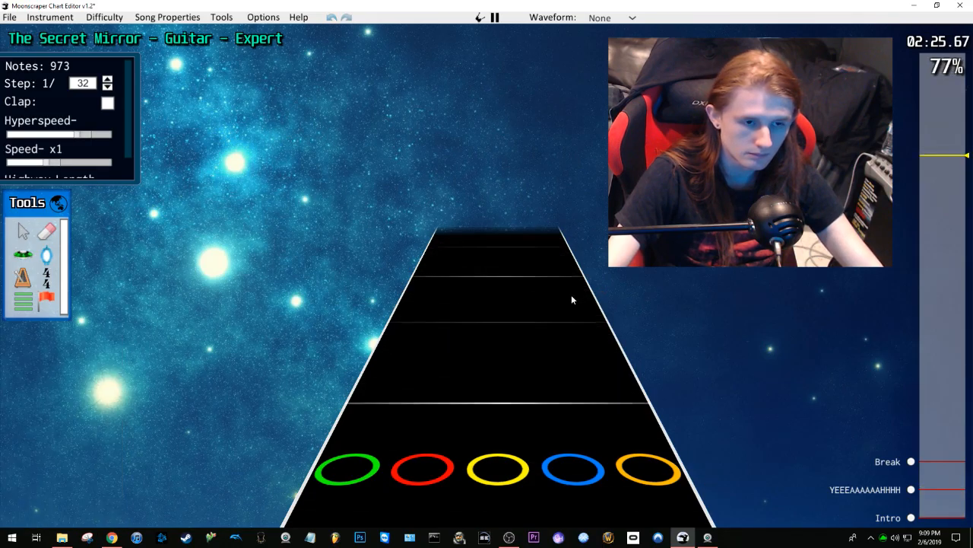
pyautogui.press('space')
pyautogui.press('space')
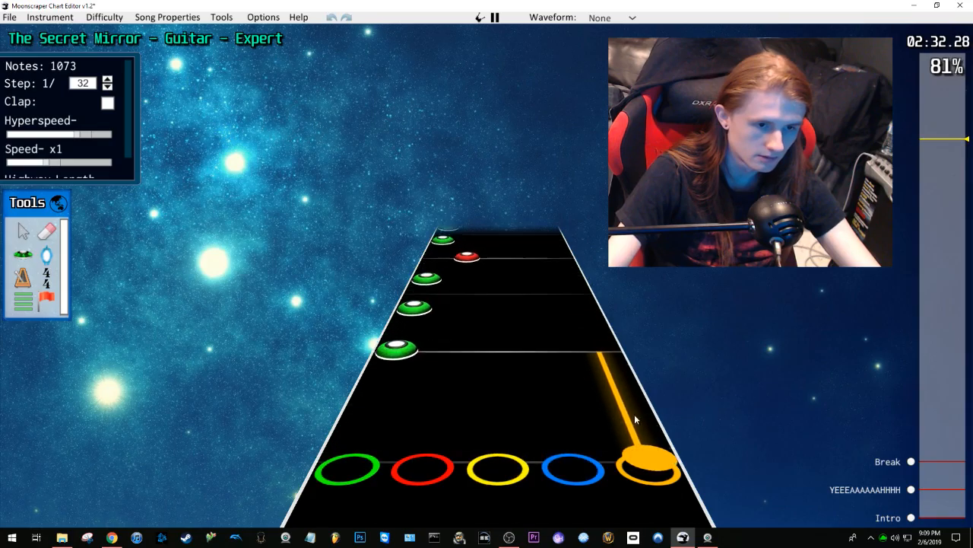
# Step: Delete the pasted notes from the forced orange note at 82752 through the blue note just before the orange note at about 2:37
pyautogui.press('space')
pyautogui.scroll(-5, 543, 369)
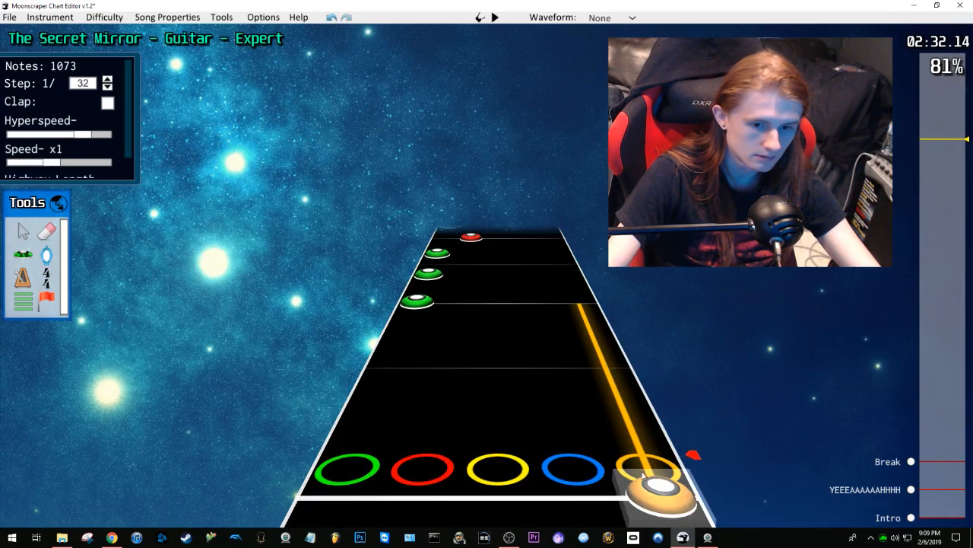
pyautogui.click(659, 496)
pyautogui.scroll(5, 561, 378)
pyautogui.scroll(20, 935, 137)
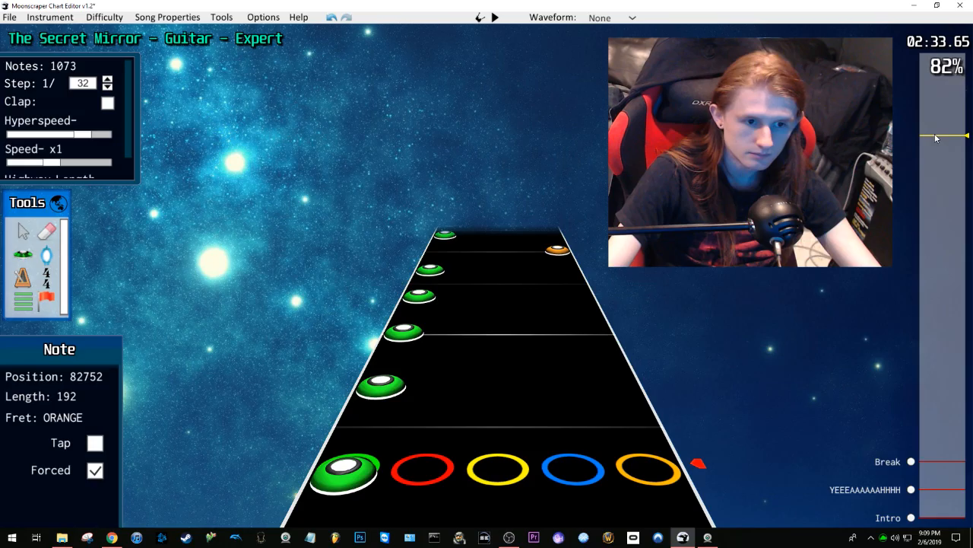
pyautogui.scroll(6, 938, 131)
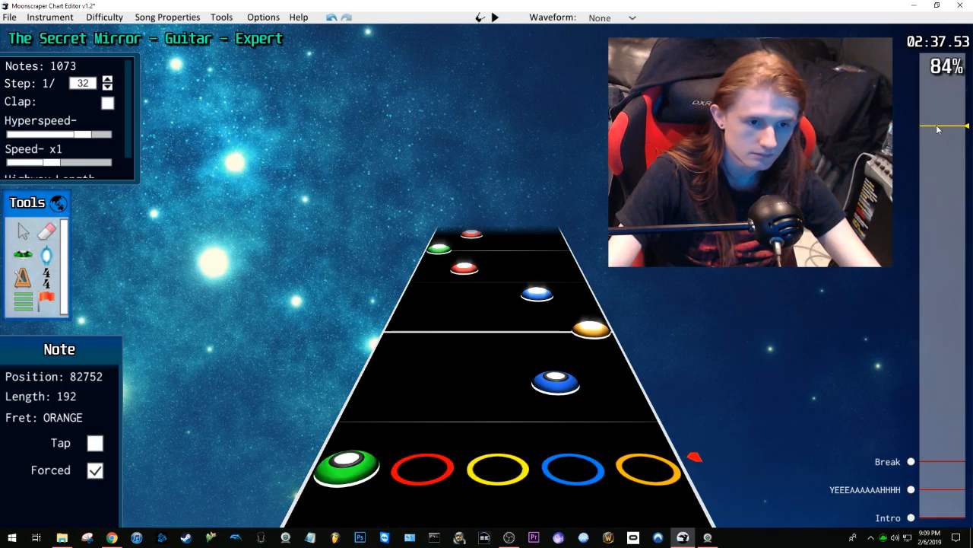
pyautogui.keyDown('shift'); pyautogui.click(564, 391); pyautogui.keyUp('shift')
pyautogui.press('Delete')
# Step: Make the orange note at about 2:37 forced, and cut the remaining run from it through the final red note
pyautogui.click(592, 330)
pyautogui.press('f')
pyautogui.scroll(2, 582, 297)
pyautogui.scroll(10, 581, 295)
pyautogui.keyDown('shift'); pyautogui.click(453, 332); pyautogui.keyUp('shift')
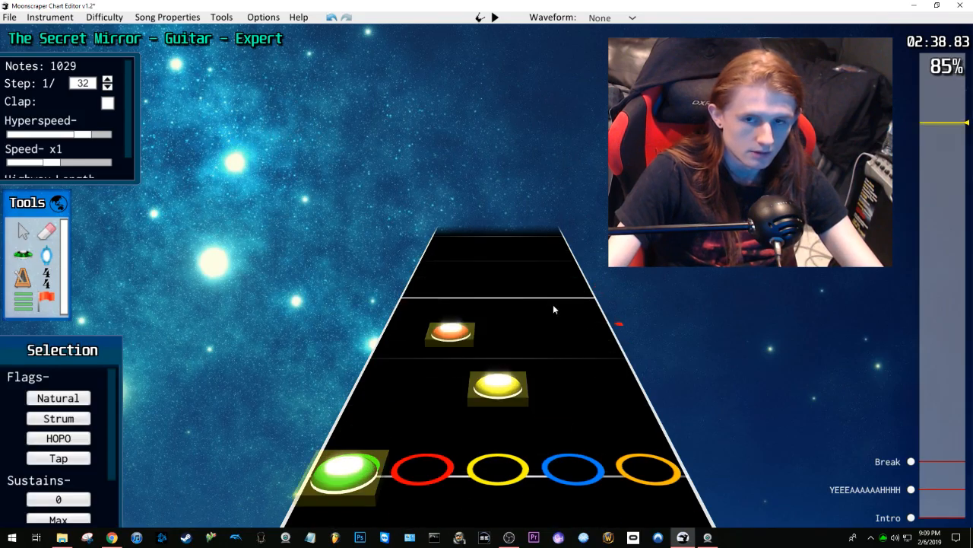
pyautogui.scroll(-12, 633, 313)
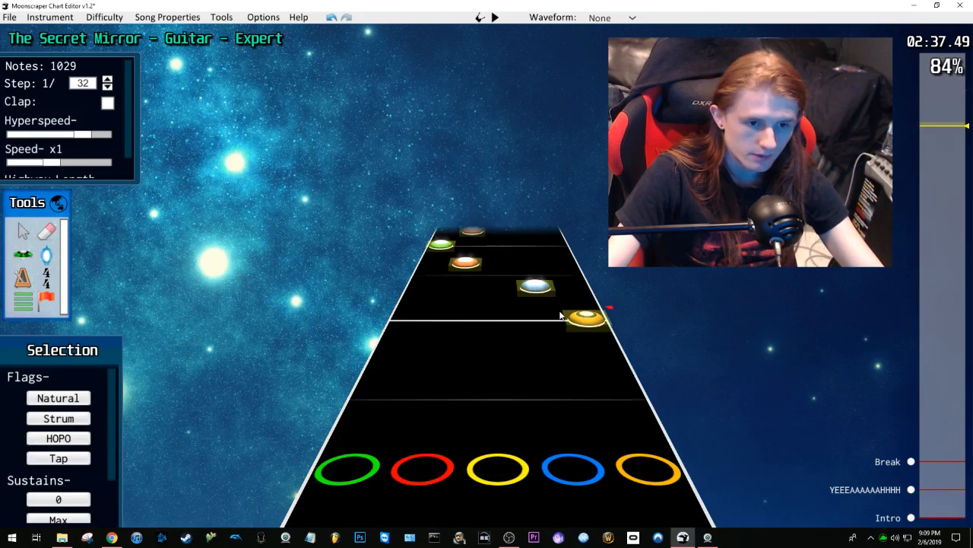
pyautogui.press('Delete')
# Step: Paste the cut run at 82752 and play it, then try pasting it again right after and undo that second copy
pyautogui.click(934, 150)
pyautogui.scroll(10, 934, 150)
pyautogui.press('space')
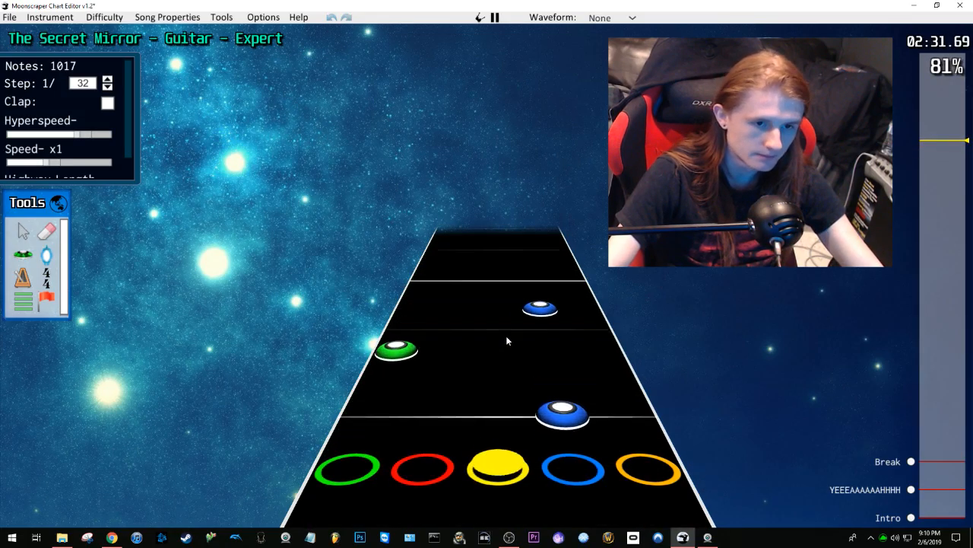
pyautogui.press('space')
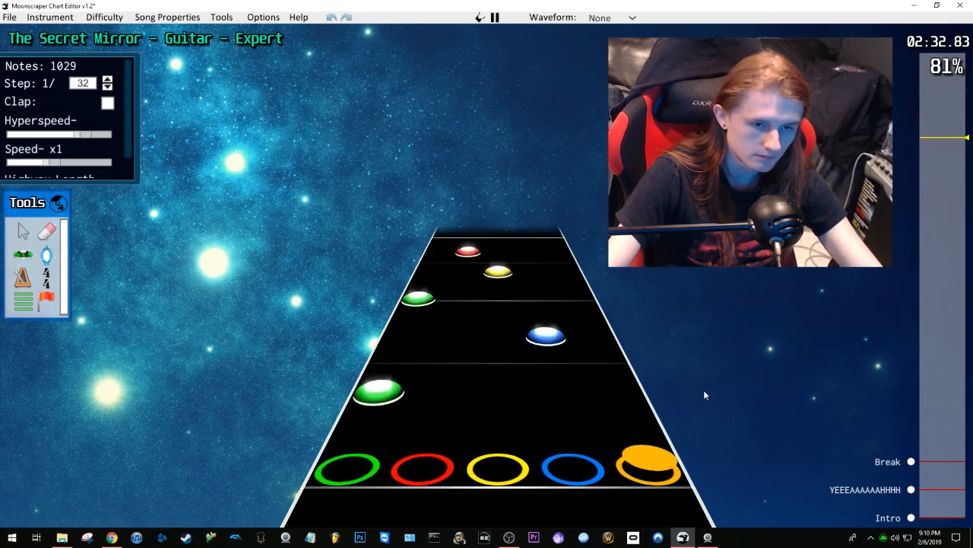
pyautogui.press('space')
pyautogui.hotkey('ctrl', 'v')
pyautogui.scroll(10, 510, 411)
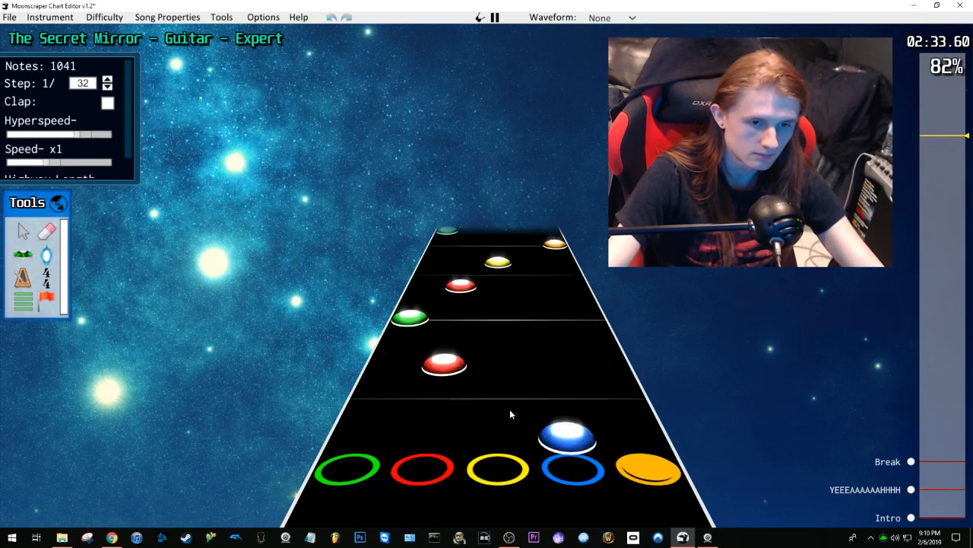
pyautogui.scroll(-3, 528, 319)
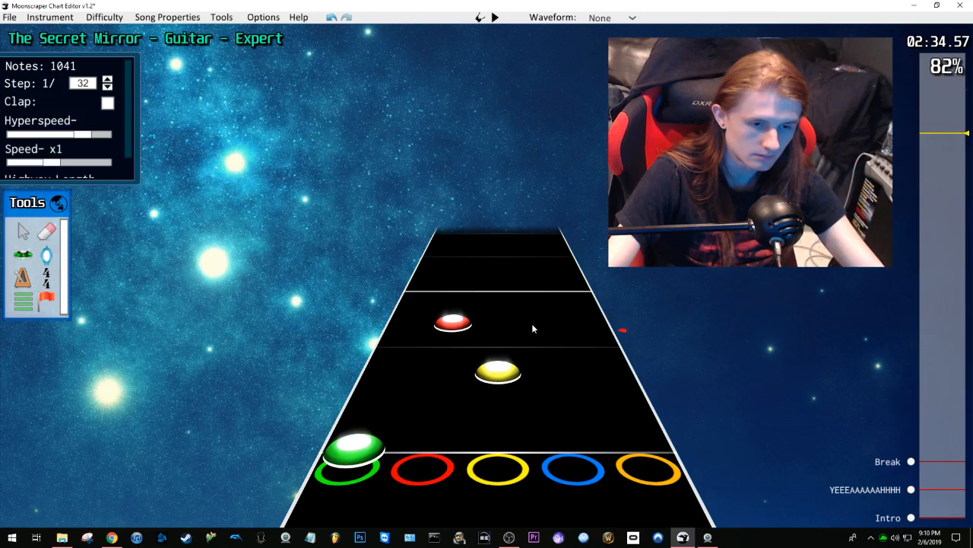
pyautogui.hotkey('ctrl', 'z')
# Step: Return to the original riff around 0:11 to 0:13 and play it to compare its note pattern
pyautogui.moveTo(943, 135); pyautogui.dragTo(920, 490)
pyautogui.scroll(-6, 566, 386)
pyautogui.press('space')
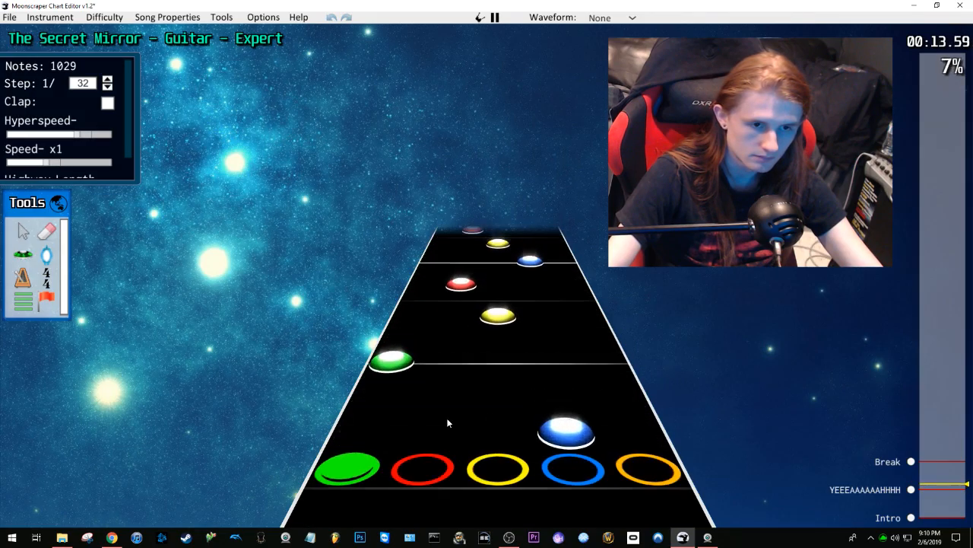
pyautogui.press('space')
pyautogui.scroll(-12, 509, 380)
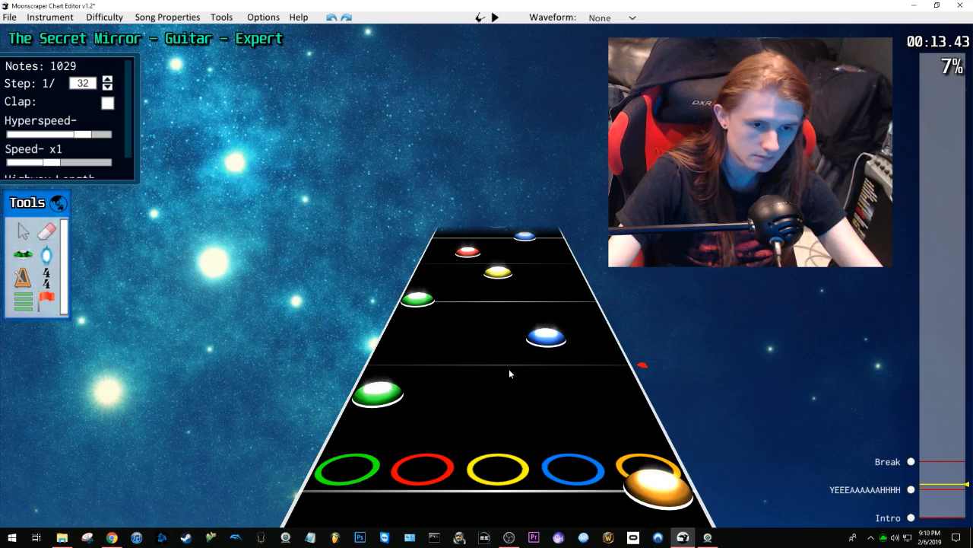
pyautogui.scroll(-11, 582, 346)
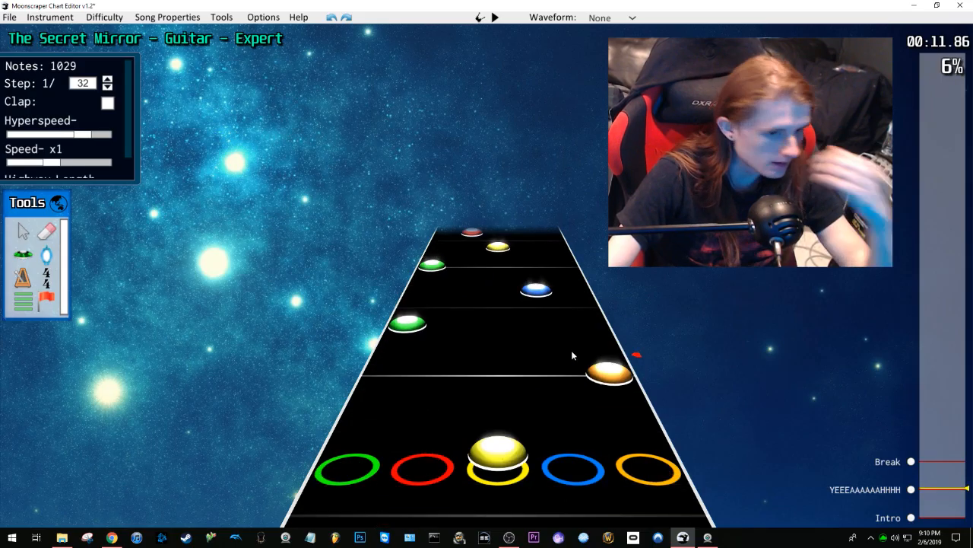
# Step: Select the original notes for copying, from the orange note at 6144 through the blue note before the measure at about 0:17
pyautogui.click(582, 298)
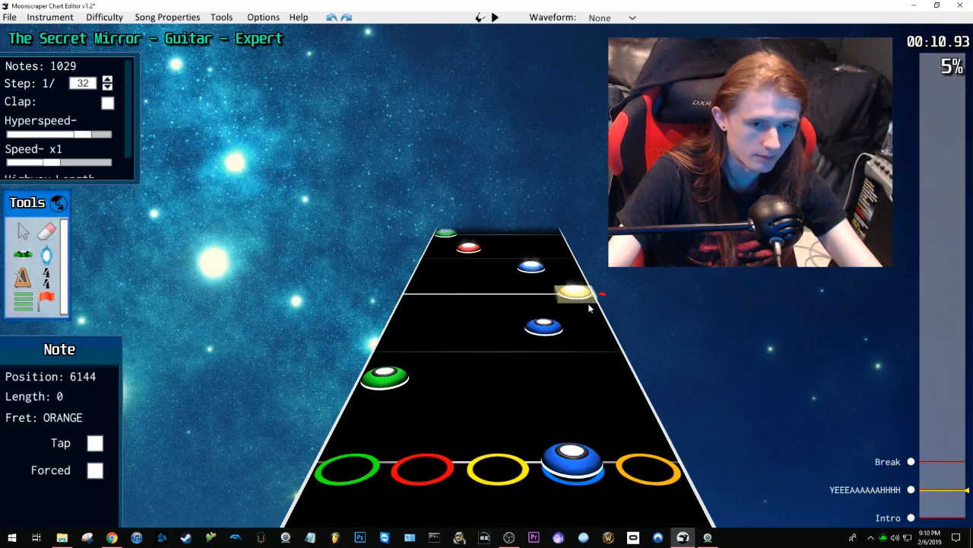
pyautogui.press('space')
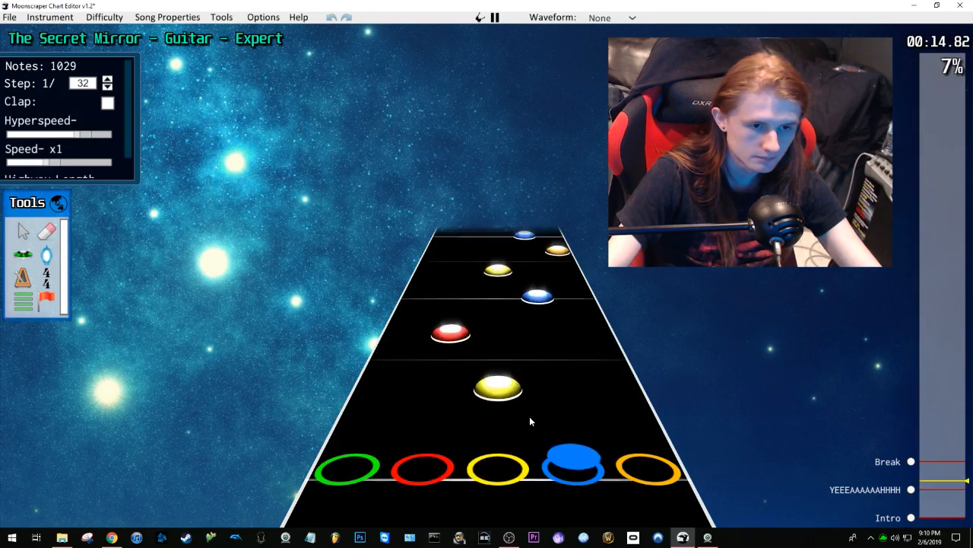
pyautogui.press('space')
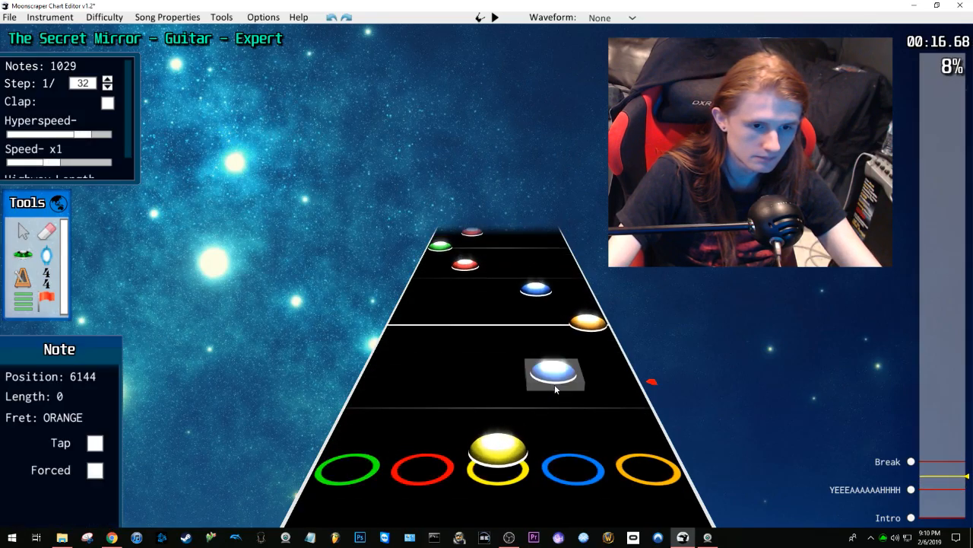
pyautogui.keyDown('shift'); pyautogui.click(559, 385); pyautogui.keyUp('shift')
# Step: Delete the short pasted run from the orange note at 82752 through its final red note
pyautogui.moveTo(936, 169); pyautogui.dragTo(937, 139)
pyautogui.scroll(-5, 640, 327)
pyautogui.click(613, 377)
pyautogui.scroll(15, 543, 306)
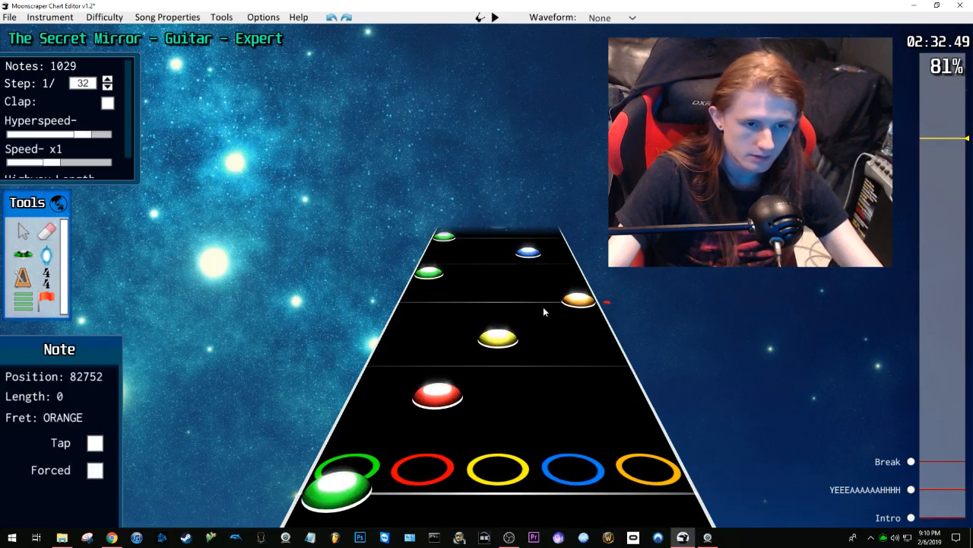
pyautogui.keyDown('shift'); pyautogui.click(454, 315); pyautogui.keyUp('shift')
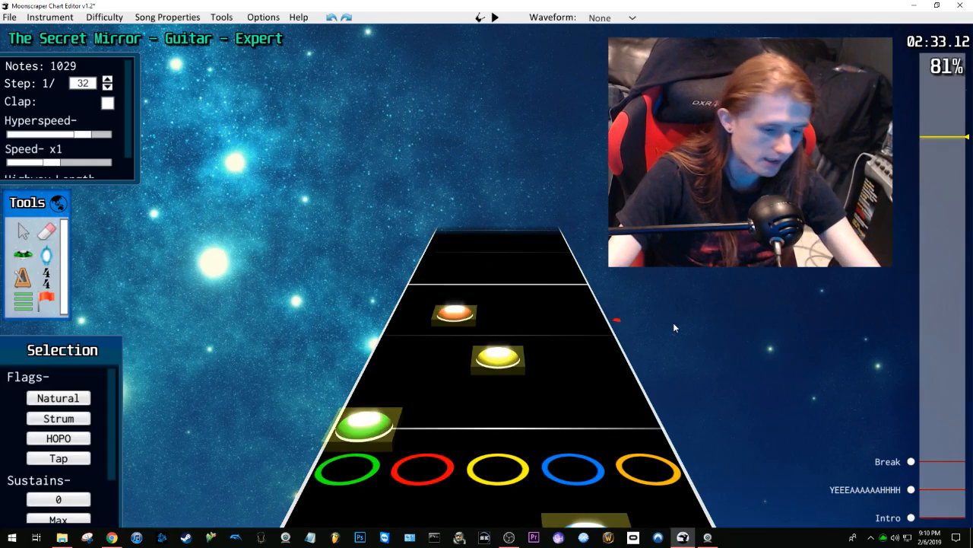
pyautogui.press('Delete')
pyautogui.scroll(-6, 571, 305)
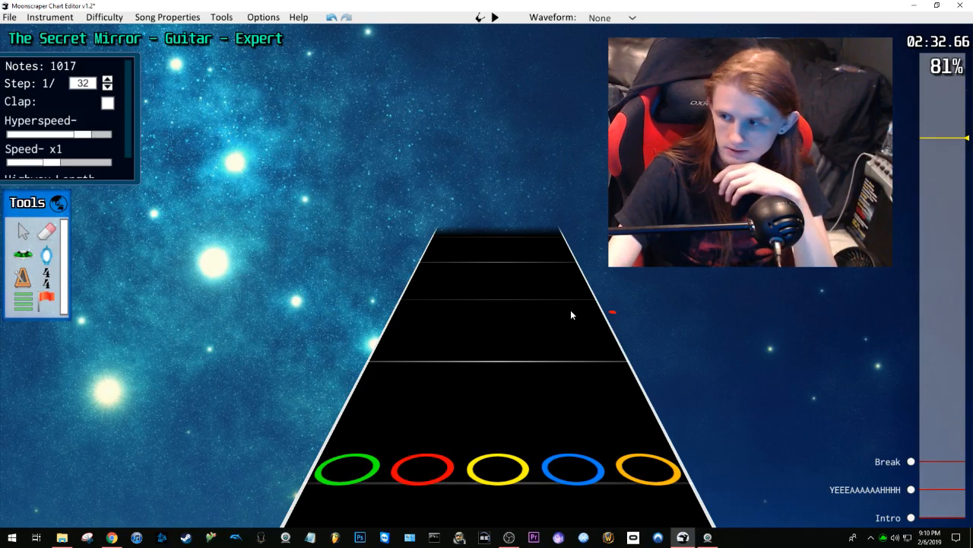
# Step: Paste the copied riff directly after the existing notes at about 2:32 and play it through
pyautogui.scroll(-4, 562, 356)
pyautogui.scroll(-8, 563, 361)
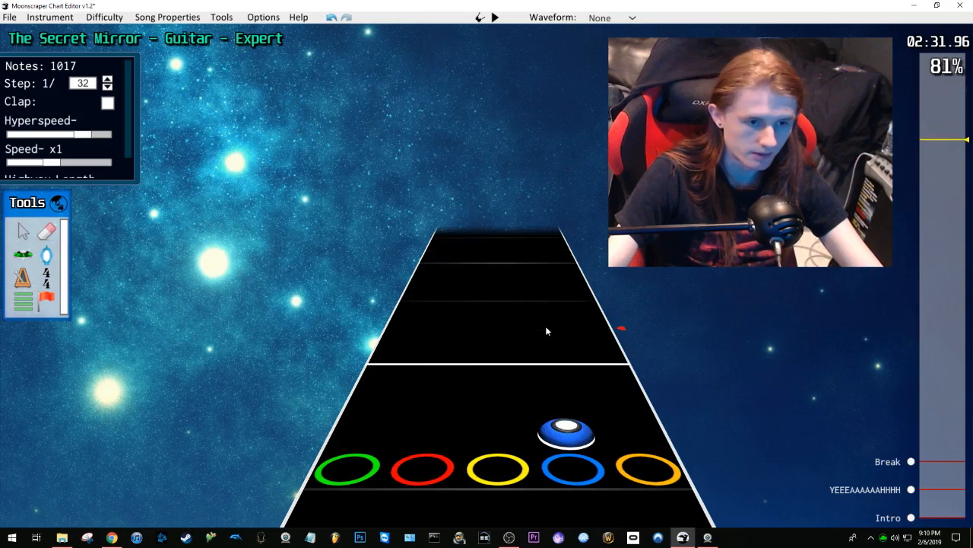
pyautogui.scroll(-1, 556, 292)
pyautogui.scroll(1, 555, 292)
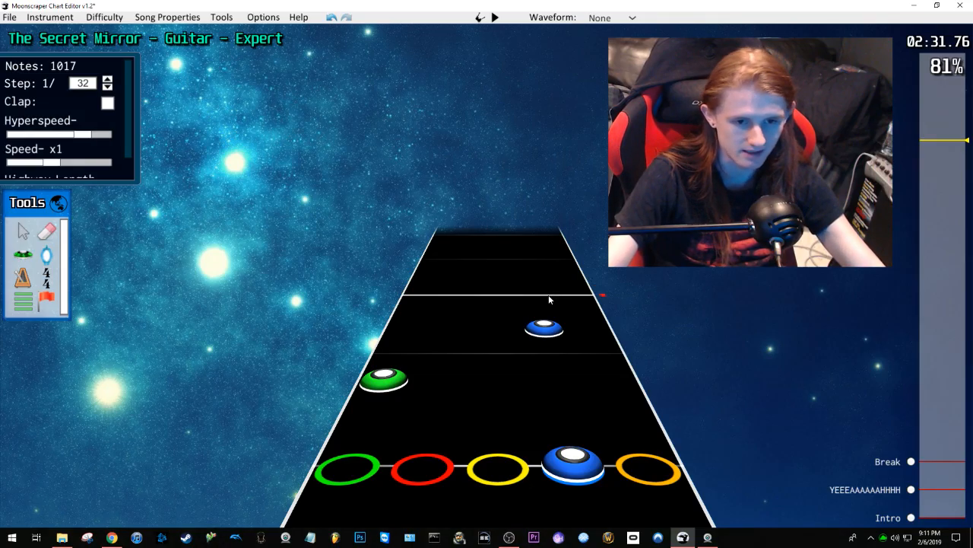
pyautogui.hotkey('ctrl', 'v')
pyautogui.scroll(-2, 575, 329)
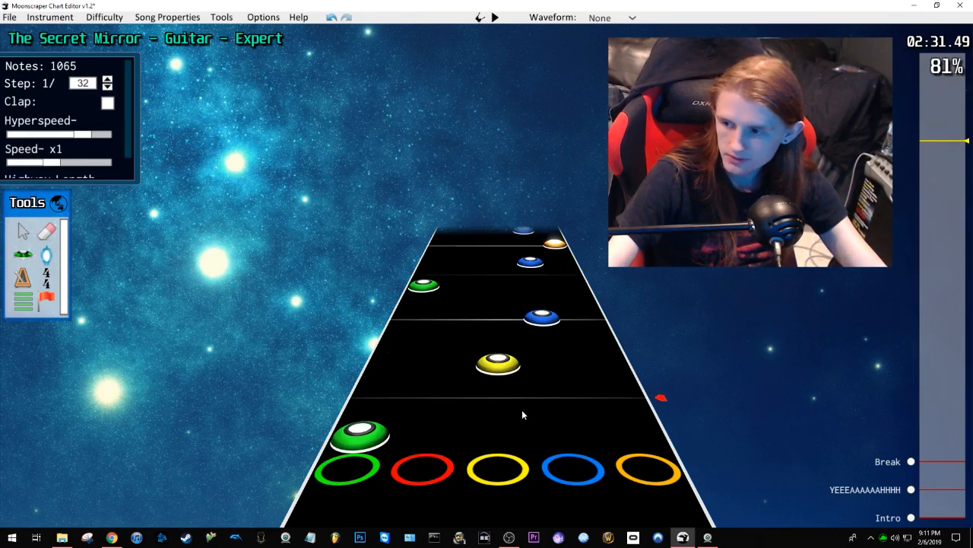
pyautogui.scroll(-1, 521, 410)
pyautogui.scroll(1, 522, 411)
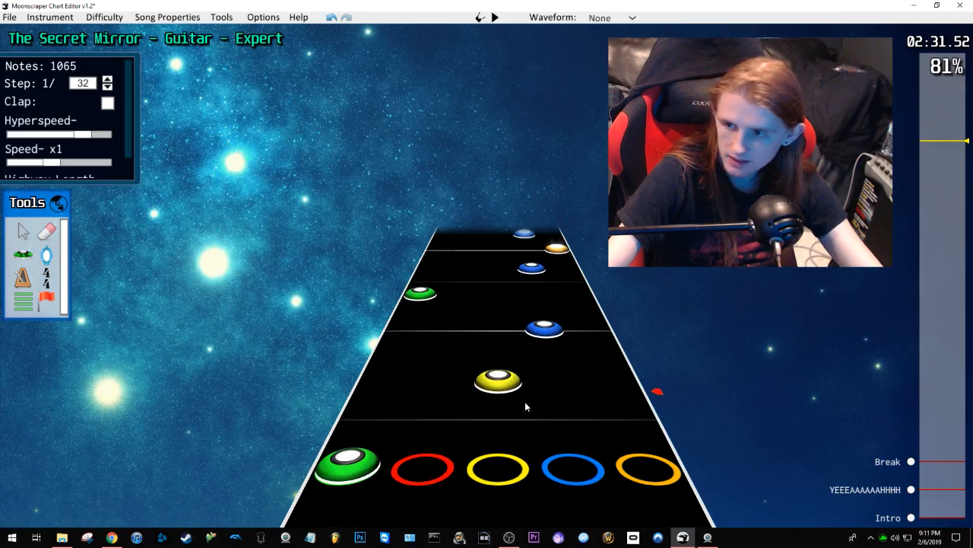
pyautogui.scroll(-2, 525, 402)
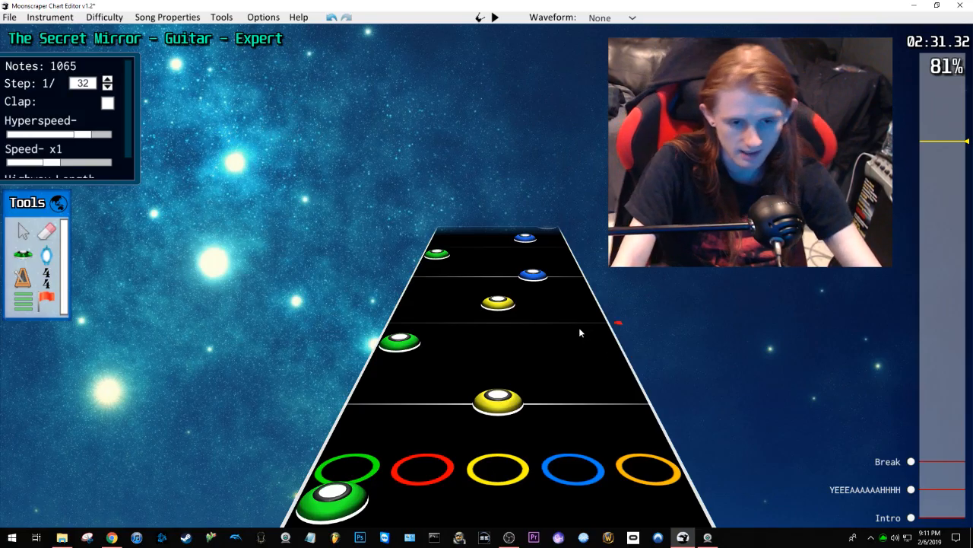
pyautogui.press('space')
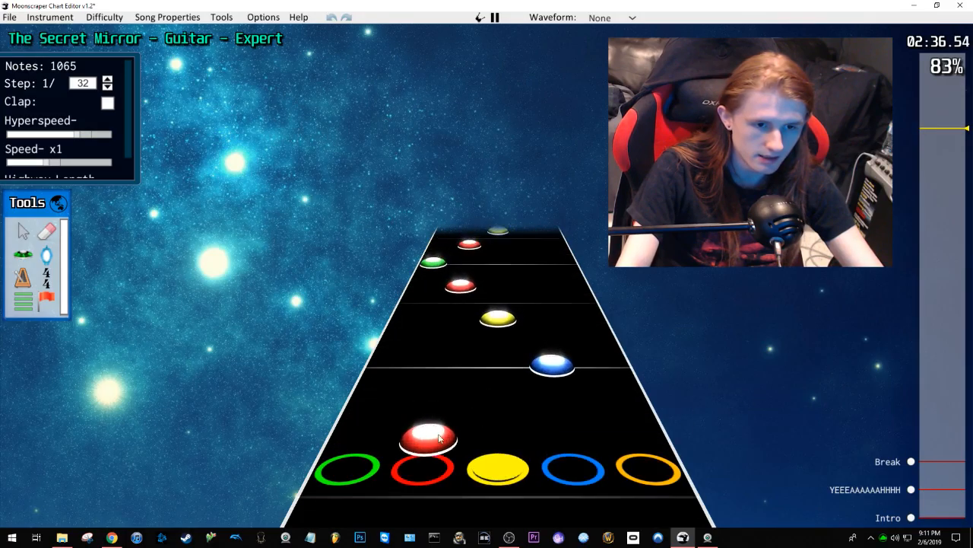
pyautogui.press('space')
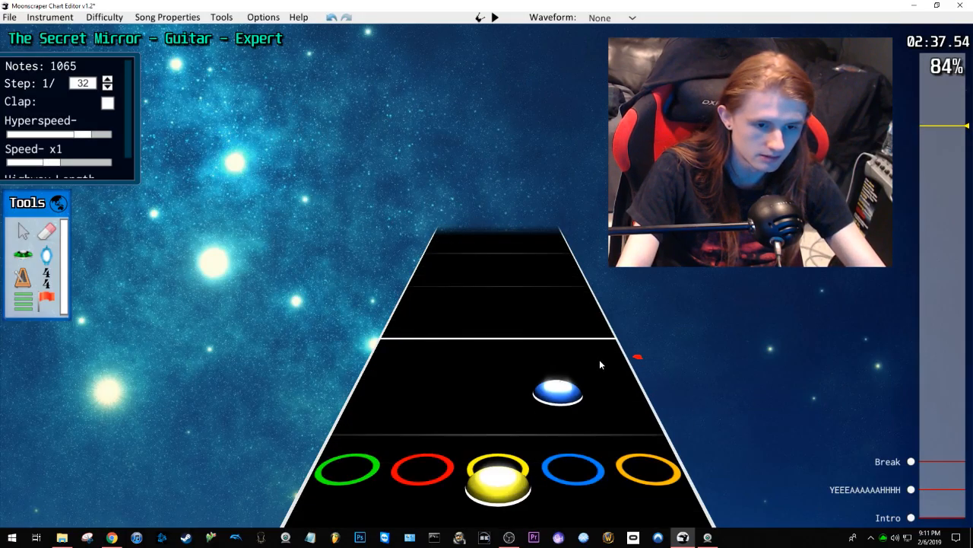
# Step: Paste two further copies of the riff, at about 2:38 and 2:43, playing each one to check it
pyautogui.press('space')
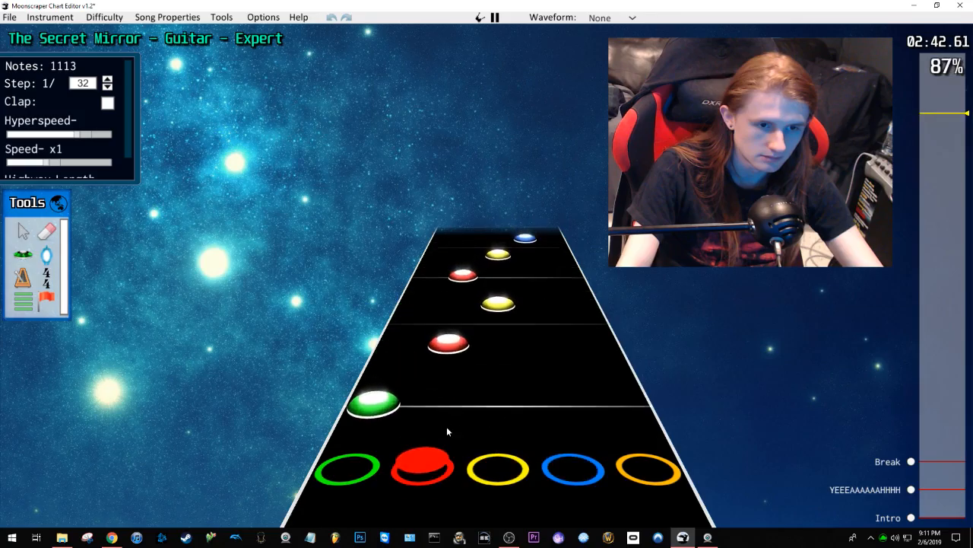
pyautogui.press('space')
pyautogui.scroll(-4, 478, 390)
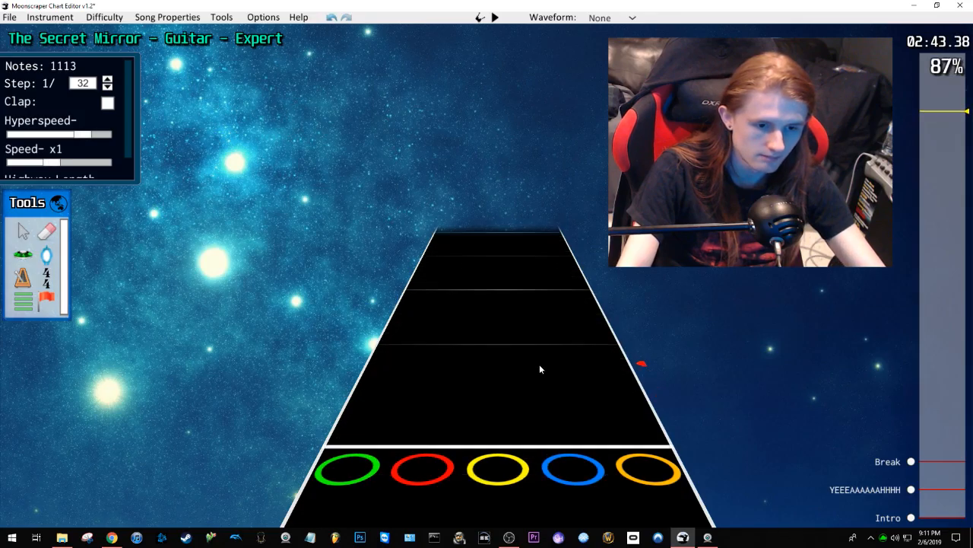
pyautogui.press('space')
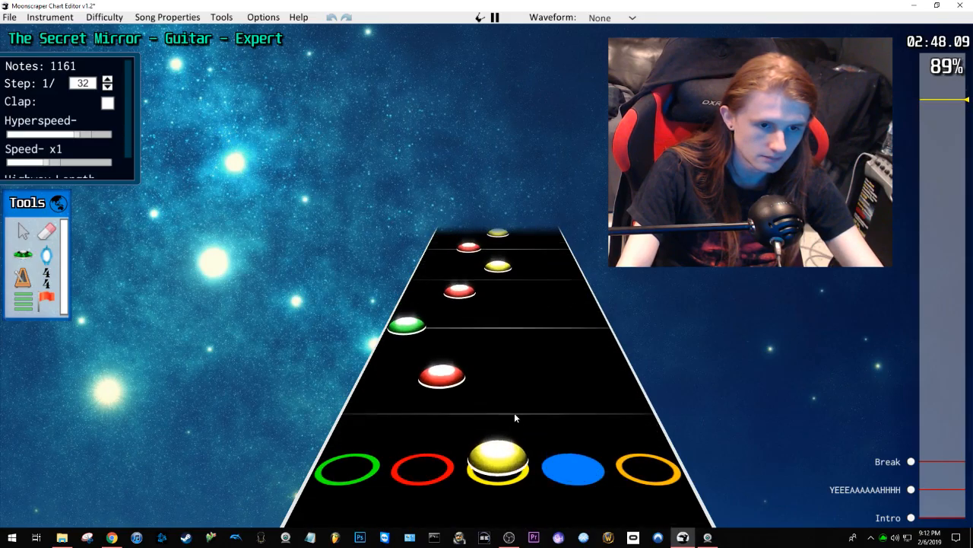
pyautogui.press('space')
# Step: Go back to about 2:15, shorten the long orange sustain to an earlier beat line, and play the passage
pyautogui.click(942, 117)
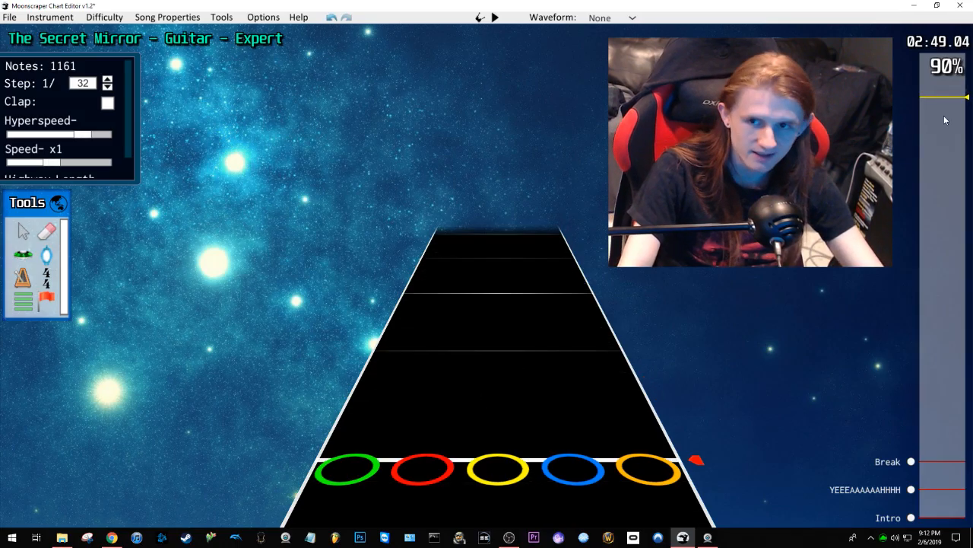
pyautogui.moveTo(946, 122); pyautogui.dragTo(951, 181)
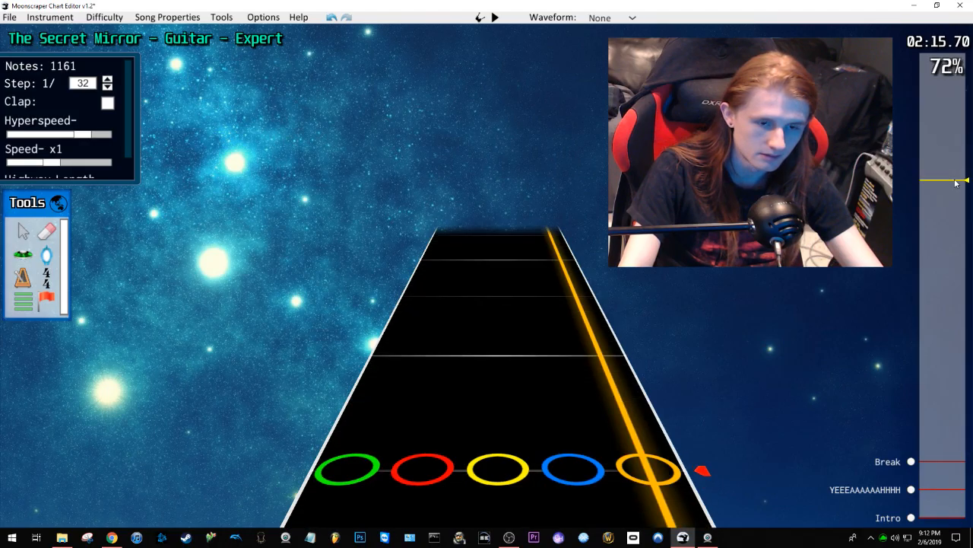
pyautogui.press('space')
pyautogui.press('space')
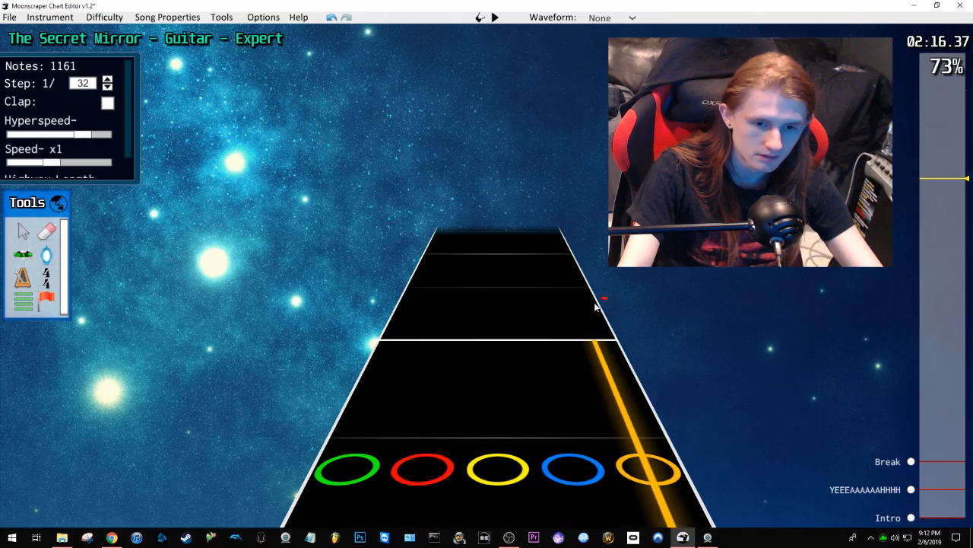
pyautogui.scroll(5, 595, 290)
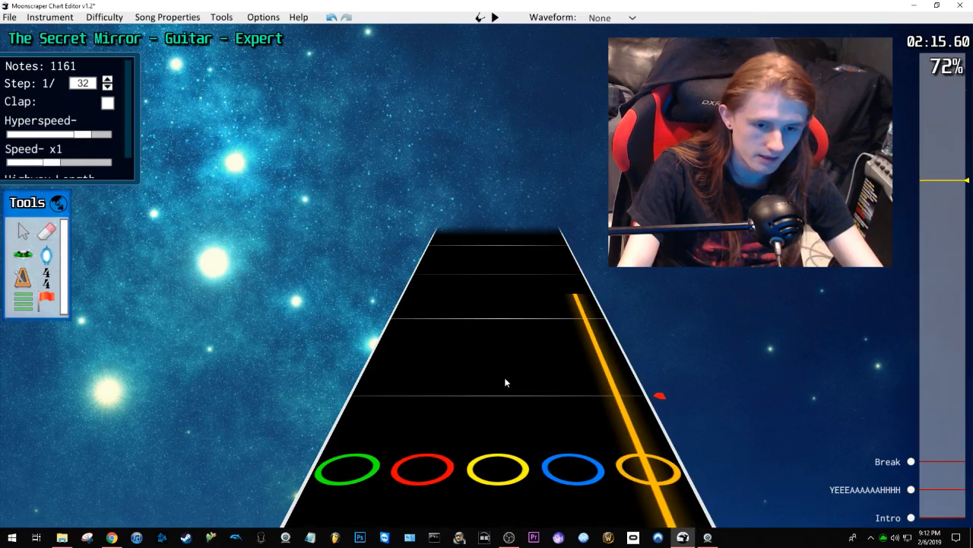
pyautogui.scroll(3, 482, 354)
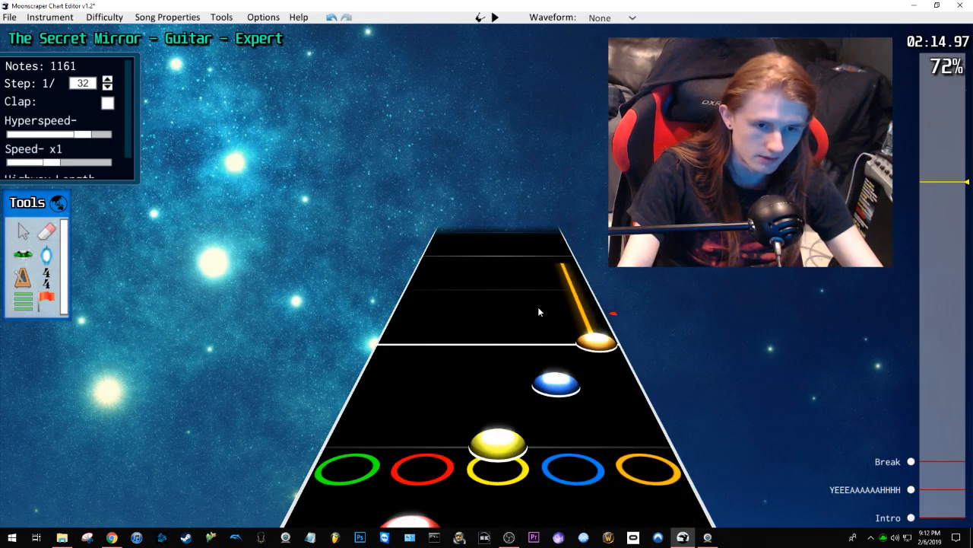
pyautogui.moveTo(567, 268); pyautogui.dragTo(565, 298)
pyautogui.scroll(2, 557, 224)
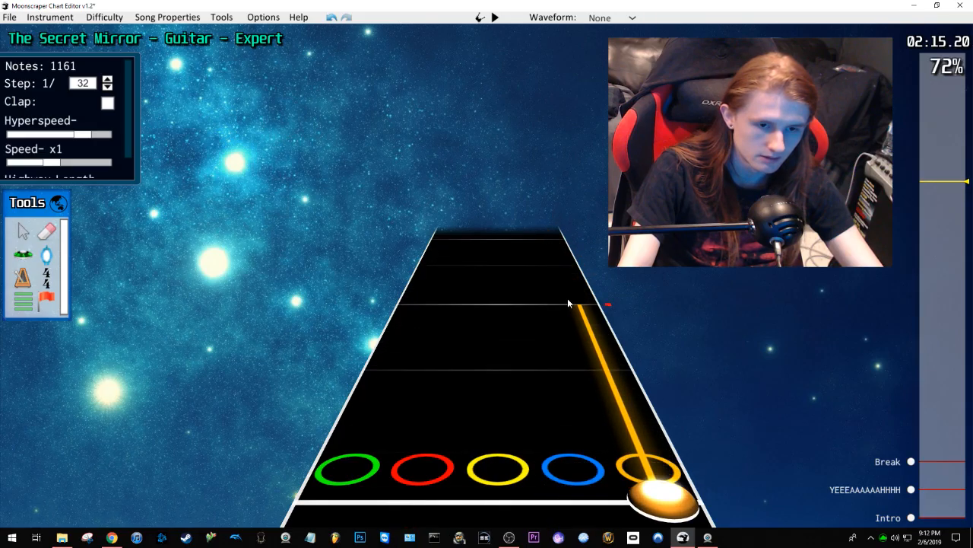
pyautogui.press('space')
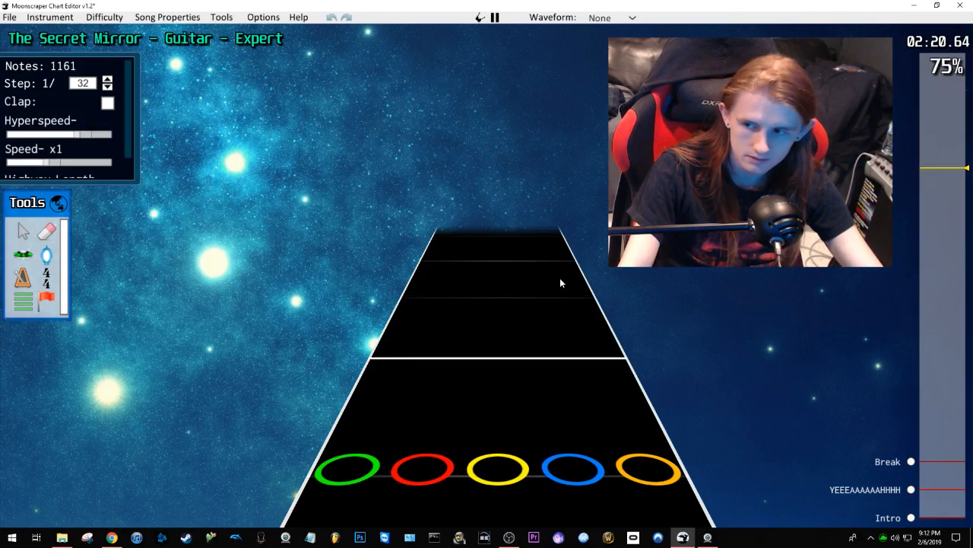
pyautogui.press('space')
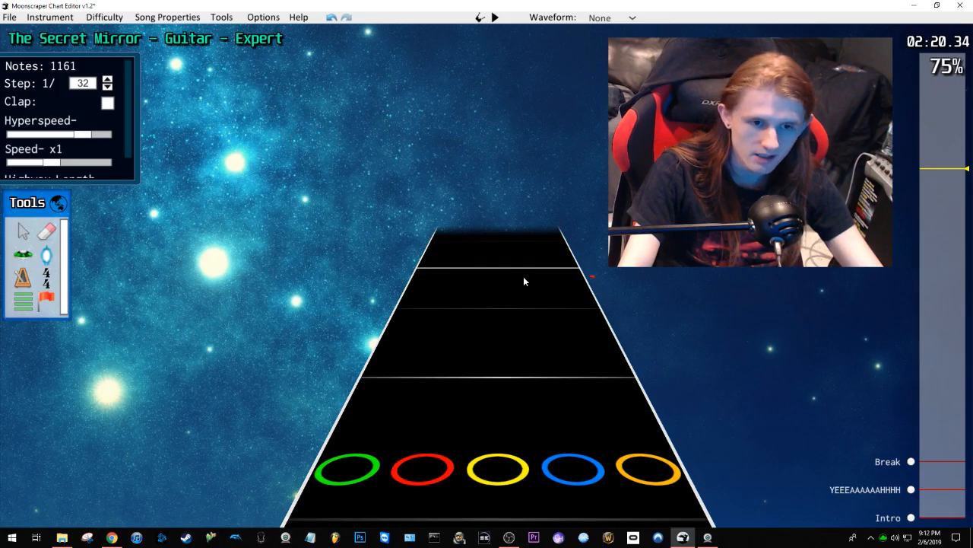
# Step: Extend the orange sustain at about 2:15 up to the next measure line and replay the passage
pyautogui.moveTo(943, 179); pyautogui.dragTo(942, 185)
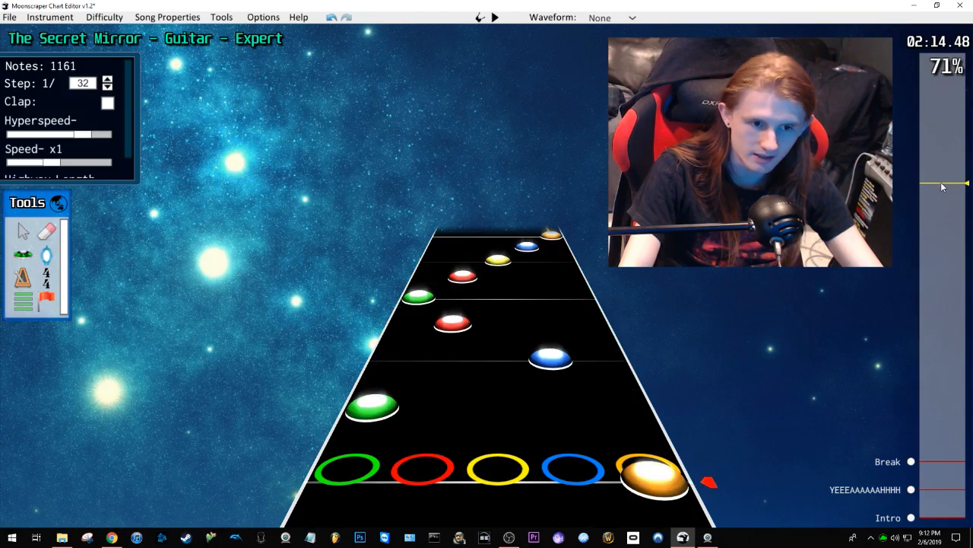
pyautogui.scroll(4, 495, 279)
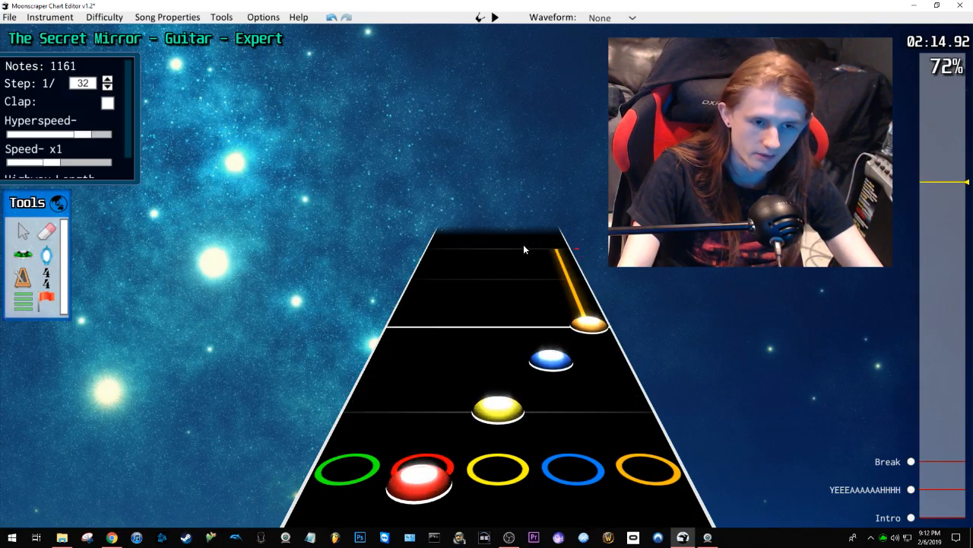
pyautogui.scroll(2, 581, 383)
pyautogui.scroll(5, 561, 183)
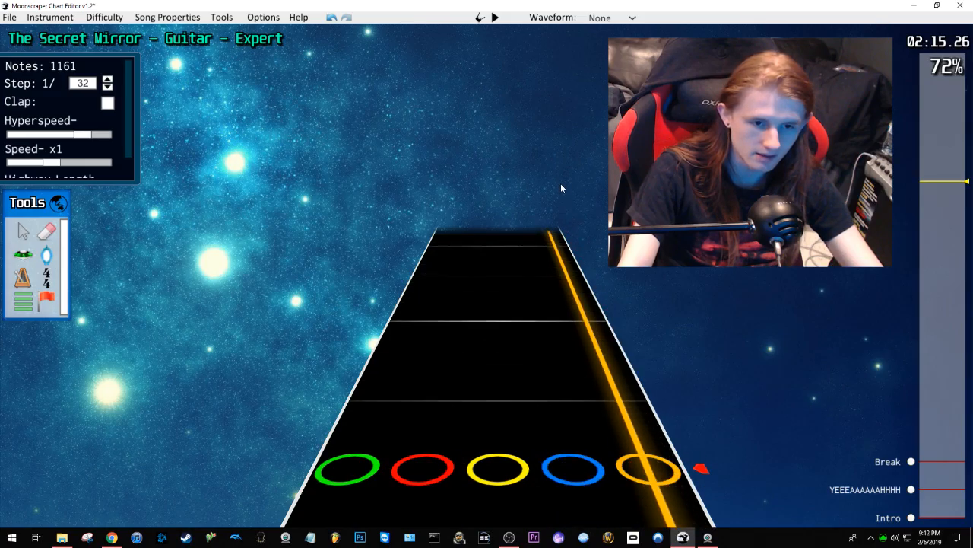
pyautogui.scroll(3, 560, 182)
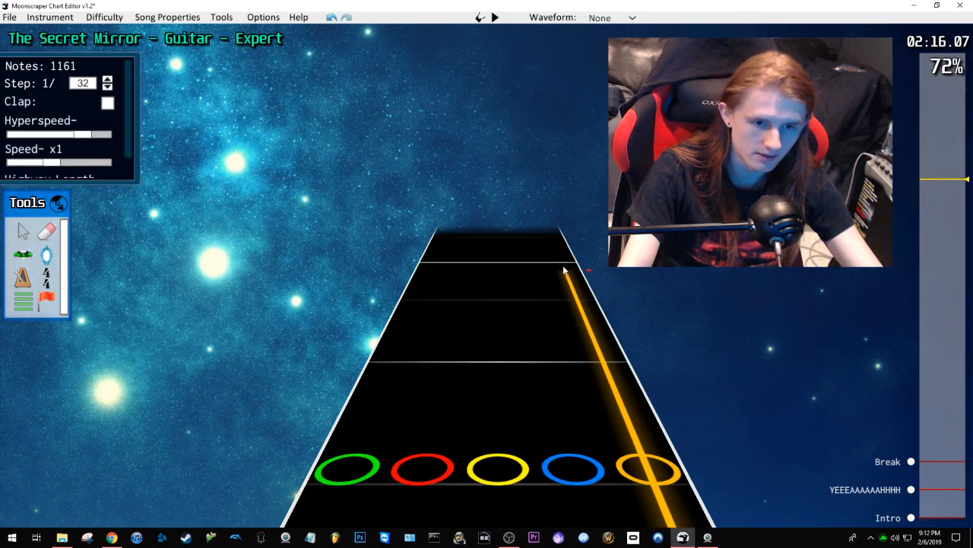
pyautogui.click(941, 192)
pyautogui.press('space')
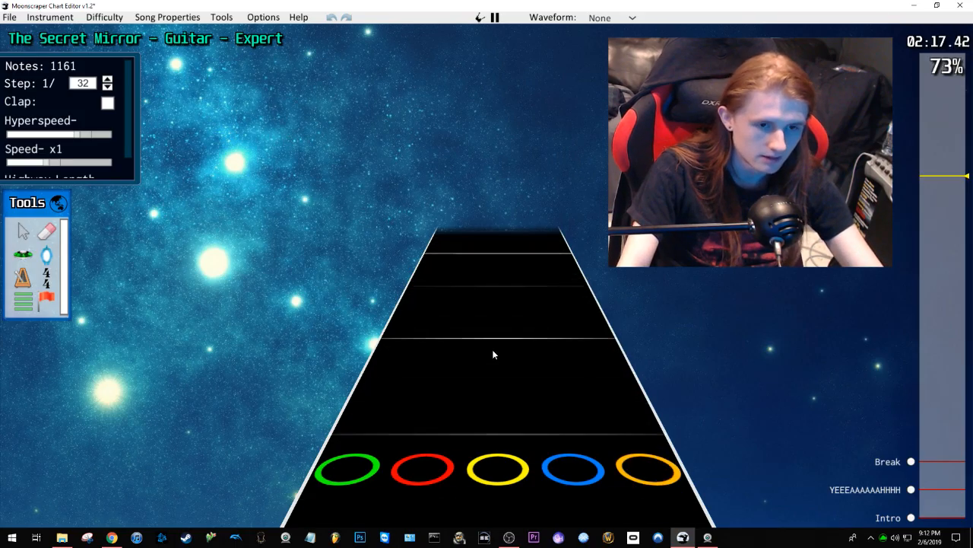
pyautogui.press('space')
pyautogui.click(925, 188)
pyautogui.press('space')
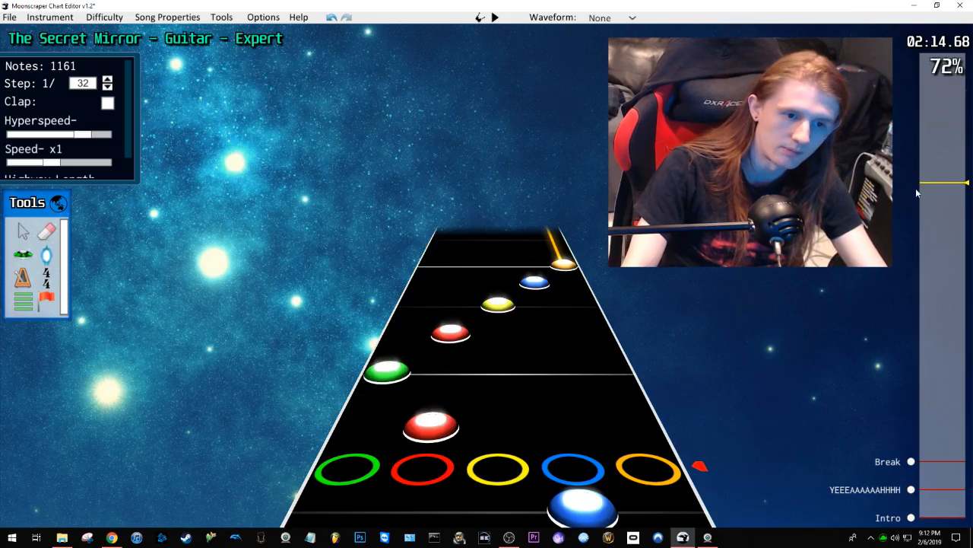
pyautogui.press('space')
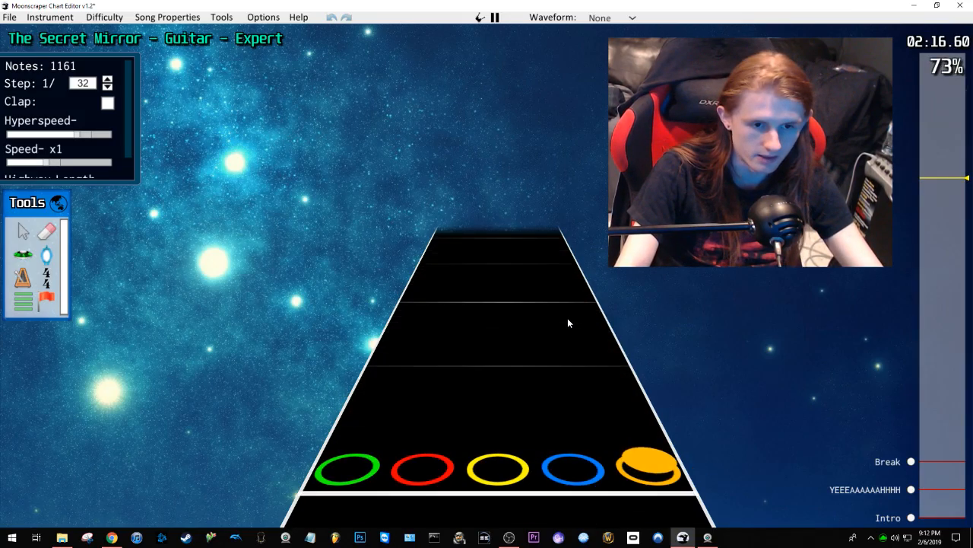
# Step: Slow playback to x0.45, reduce the hyperspeed, and play the section just after 2:16
pyautogui.moveTo(58, 162); pyautogui.dragTo(31, 166)
pyautogui.moveTo(74, 137); pyautogui.dragTo(49, 141)
pyautogui.press('space')
pyautogui.press('space')
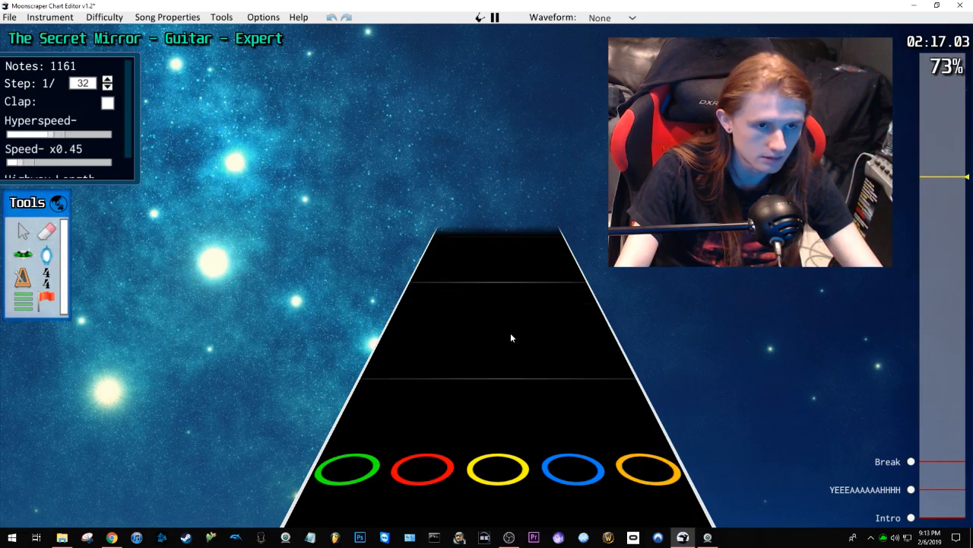
# Step: Try alternating orange and green notes from the measure where the orange sustain ends, reduce the hyperspeed further, play them, and undo the notes
pyautogui.scroll(-5, 511, 311)
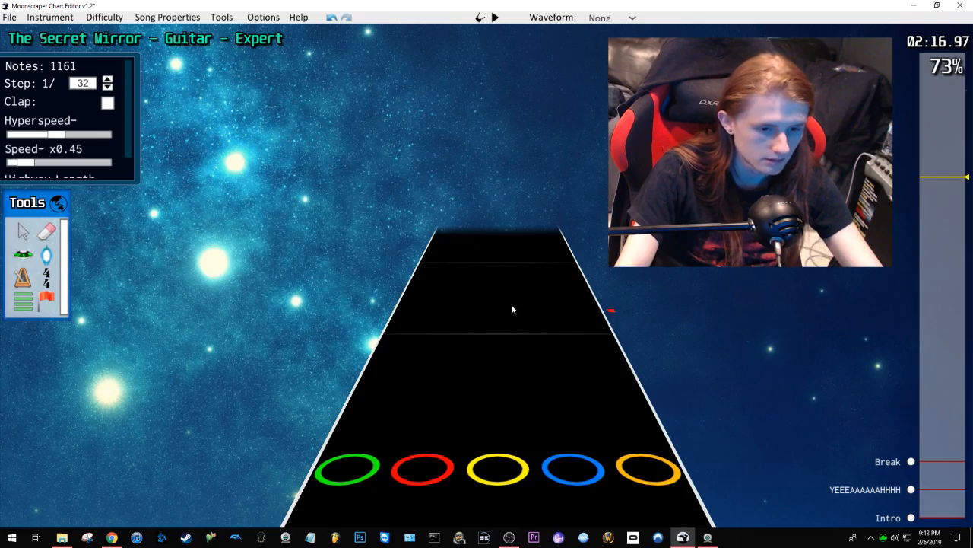
pyautogui.scroll(-1, 522, 318)
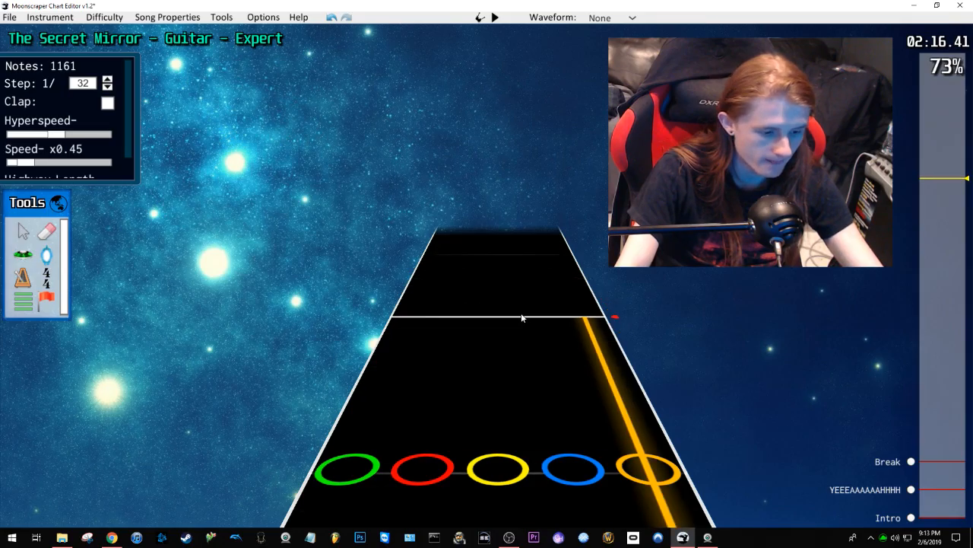
pyautogui.click(525, 314)
pyautogui.moveTo(53, 138); pyautogui.dragTo(28, 142)
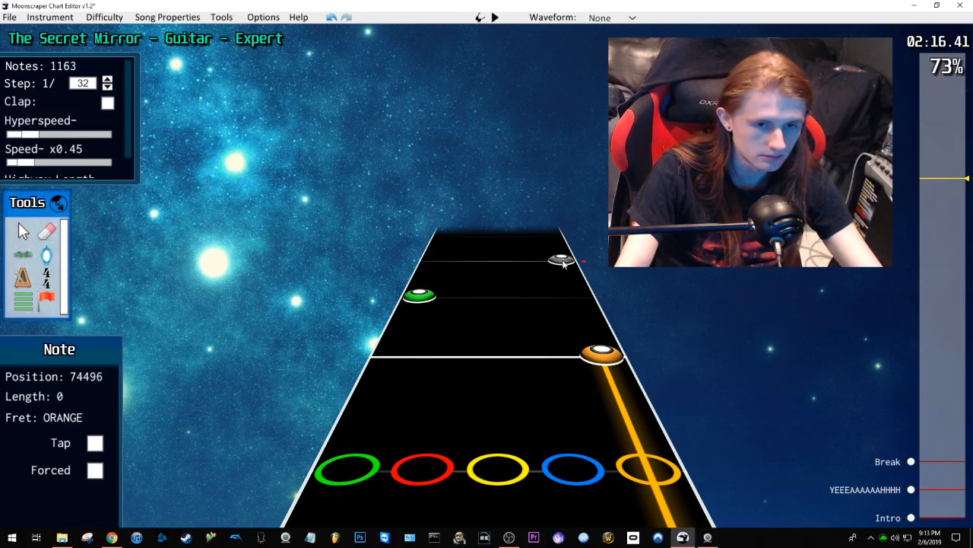
pyautogui.press('space')
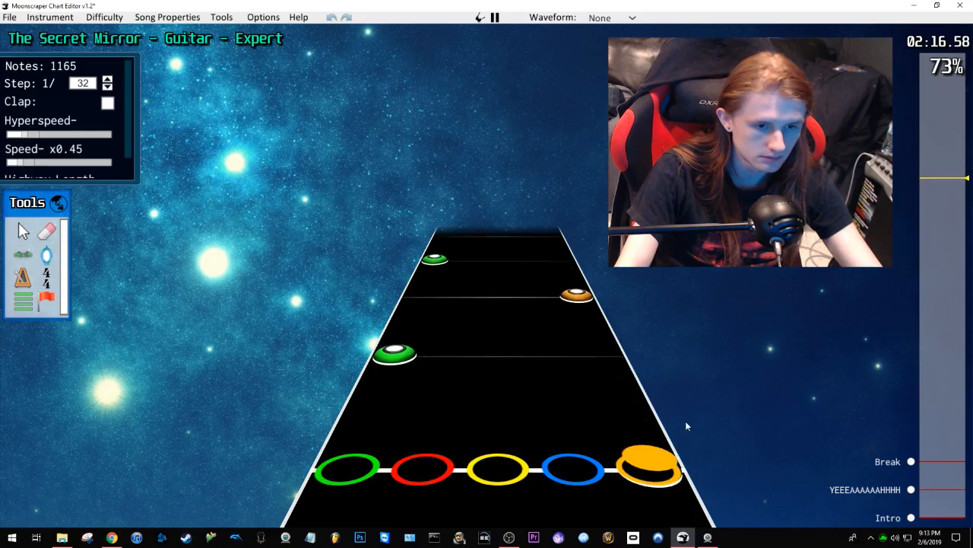
pyautogui.press('space')
pyautogui.scroll(-4, 391, 395)
pyautogui.hotkey('ctrl', 'z')
pyautogui.hotkey('ctrl', 'z')
pyautogui.hotkey('ctrl', 'z')
pyautogui.hotkey('ctrl', 'z')
# Step: Place a blue note at 74304 and add further notes up to a green one at about 2:17, playing to check the timing
pyautogui.scroll(-1, 586, 373)
pyautogui.click(567, 431)
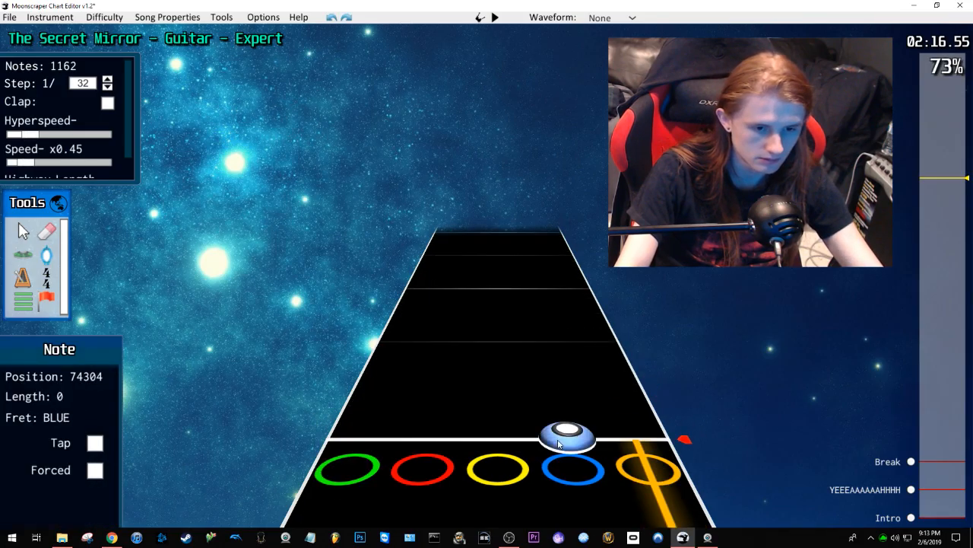
pyautogui.click(421, 256)
pyautogui.press('space')
pyautogui.press('space')
pyautogui.scroll(-2, 495, 399)
pyautogui.scroll(-4, 434, 387)
pyautogui.moveTo(563, 402); pyautogui.dragTo(628, 398)
# Step: Play the new notes and the empty stretch after them, from about 2:16 to 2:18, at reduced speed
pyautogui.press('space')
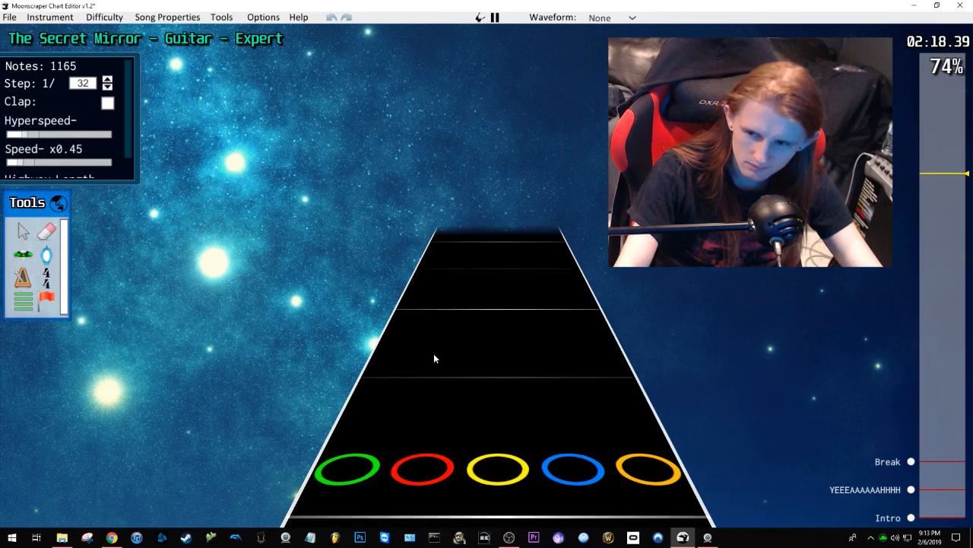
pyautogui.press('space')
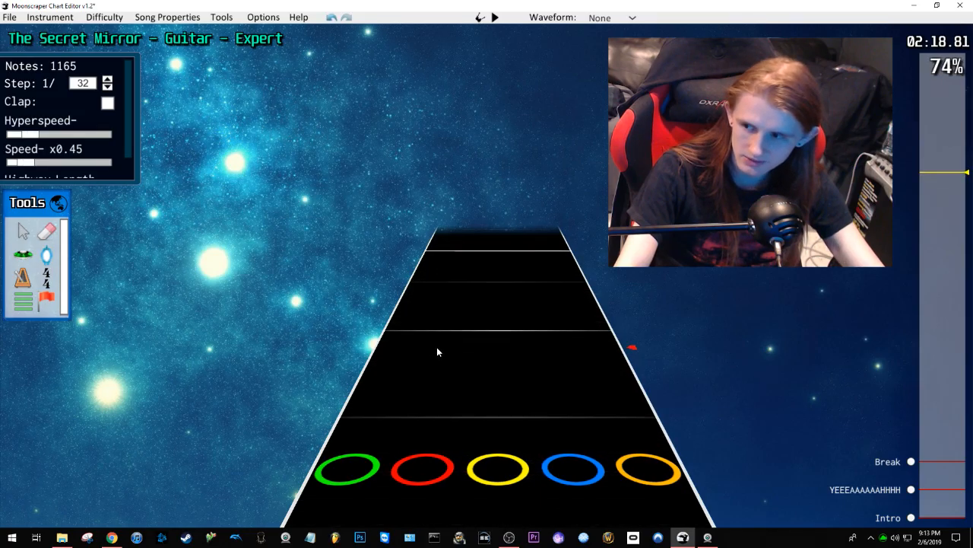
pyautogui.scroll(-5, 441, 348)
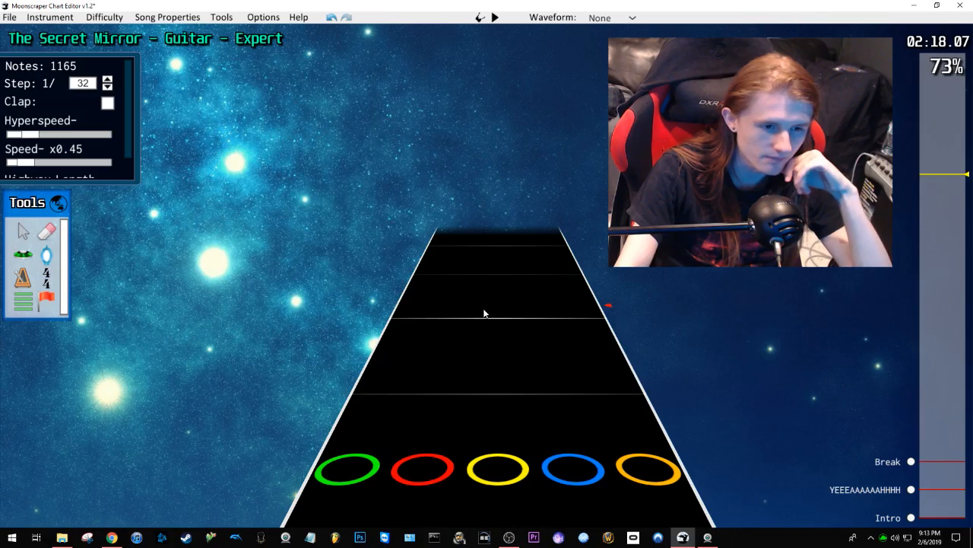
pyautogui.press('space')
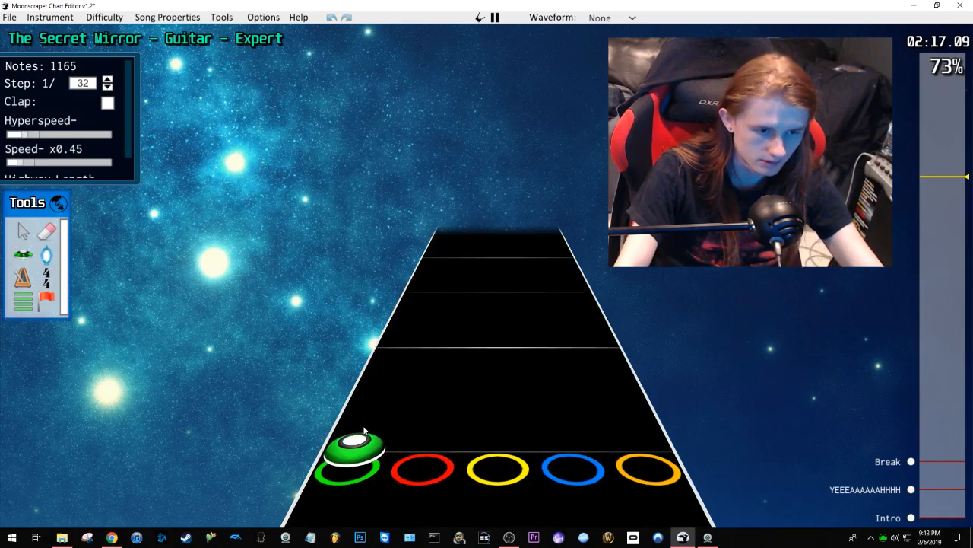
# Step: Add a blue and a green note on the gridlines after the green note at about 2:17, and replay them
pyautogui.press('space')
pyautogui.scroll(-3, 499, 376)
pyautogui.press('y')
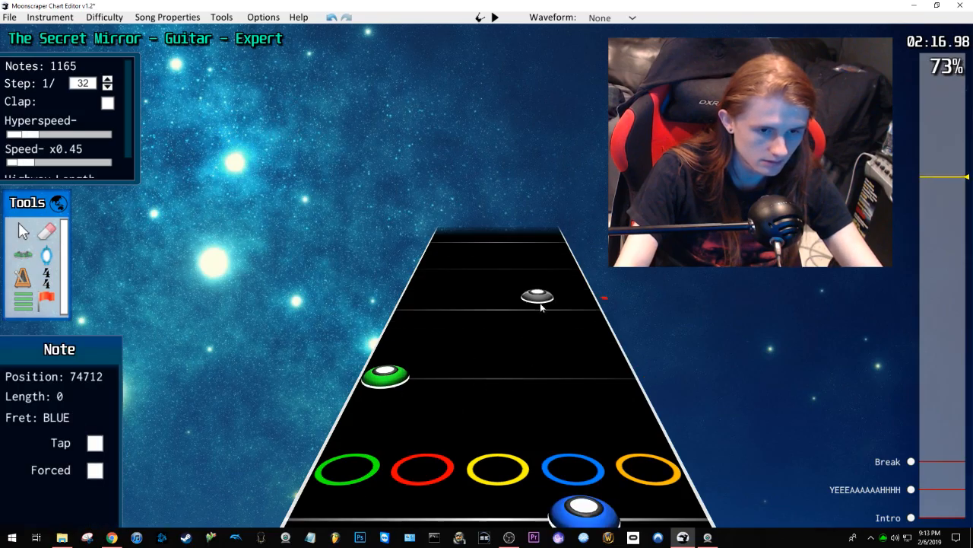
pyautogui.click(426, 272)
pyautogui.press('space')
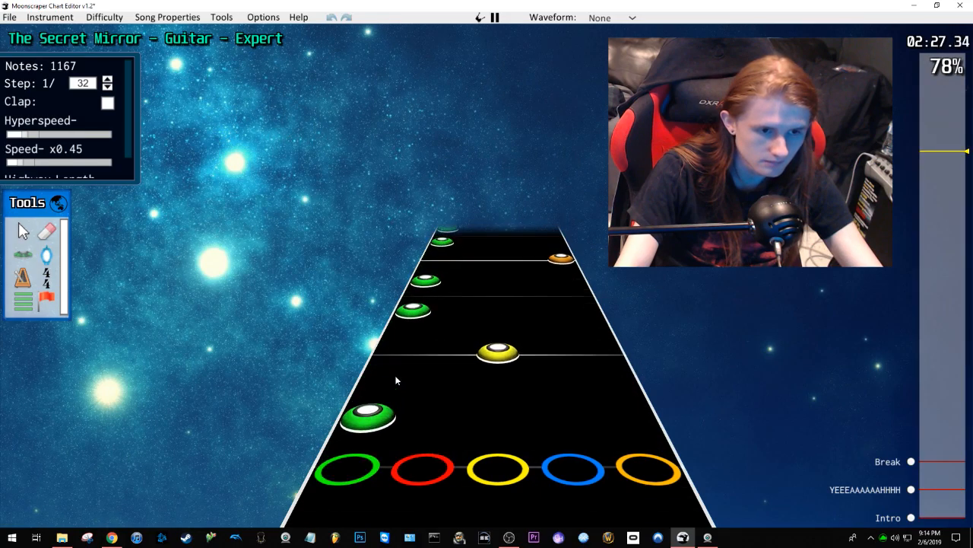
pyautogui.moveTo(943, 186); pyautogui.dragTo(945, 175)
pyautogui.scroll(-1, 501, 341)
pyautogui.press('space')
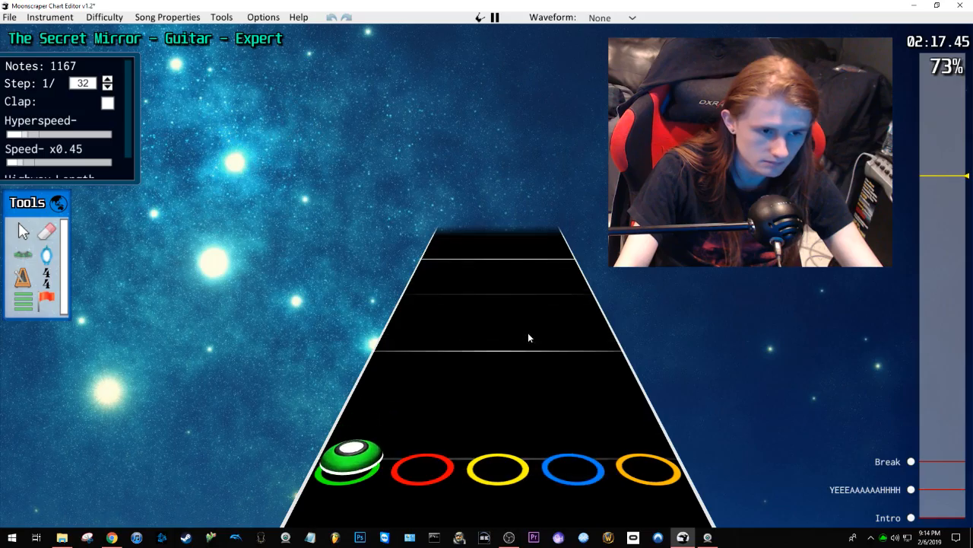
# Step: Continue the pattern with an orange note at 74880, a green at 74976, and a blue and a green after them, and play it
pyautogui.press('space')
pyautogui.scroll(-3, 491, 362)
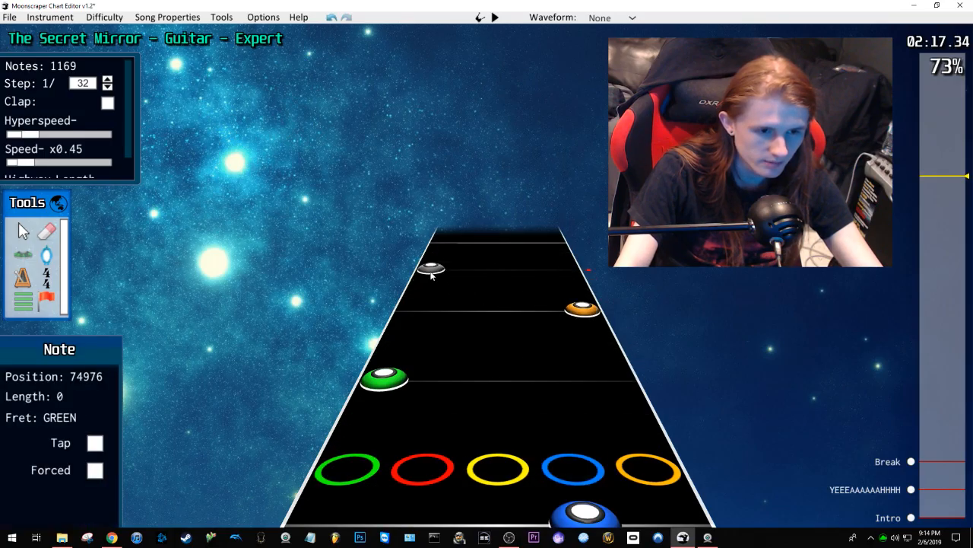
pyautogui.click(432, 275)
pyautogui.scroll(1, 529, 330)
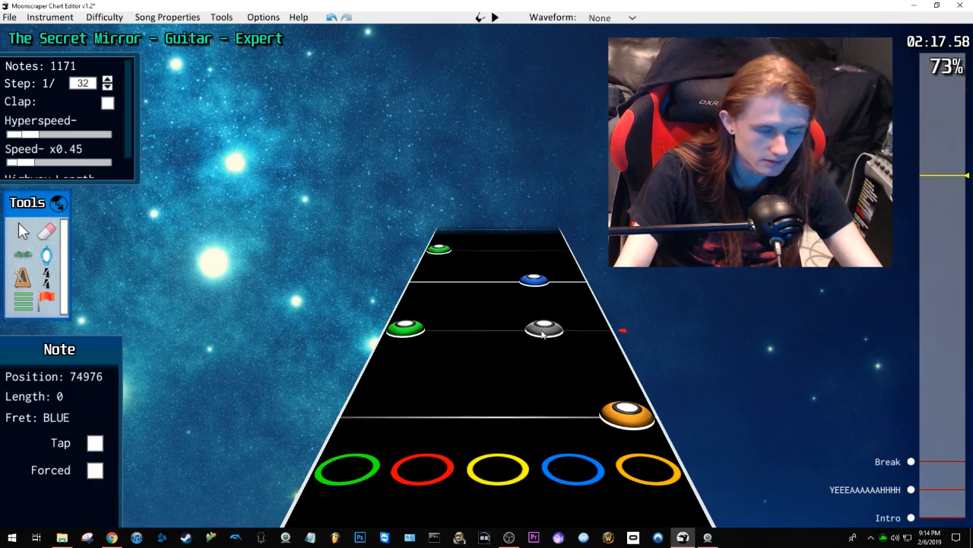
pyautogui.press('space')
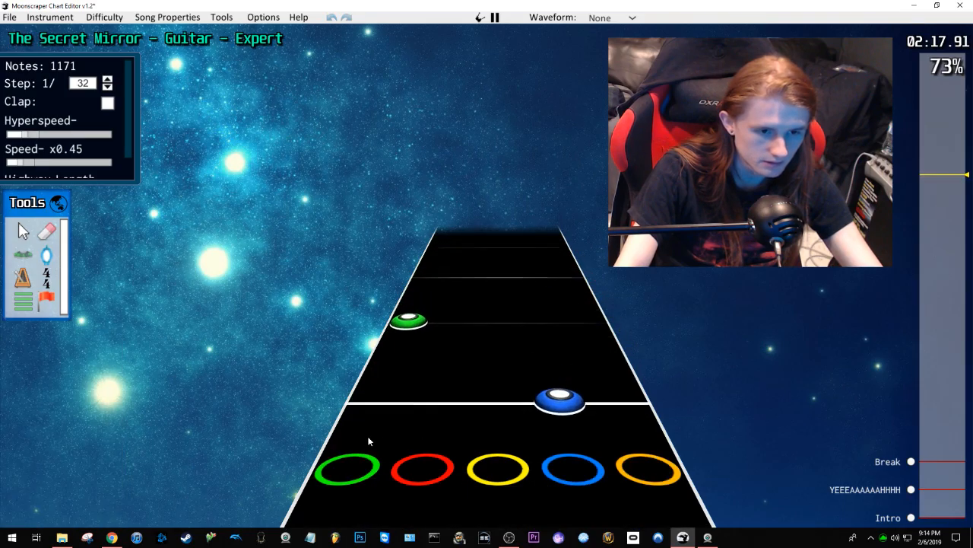
# Step: Add alternating yellow and green notes from 75264 to 75552, playing the passage to check the timing
pyautogui.press('space')
pyautogui.click(432, 419)
pyautogui.scroll(-2, 432, 426)
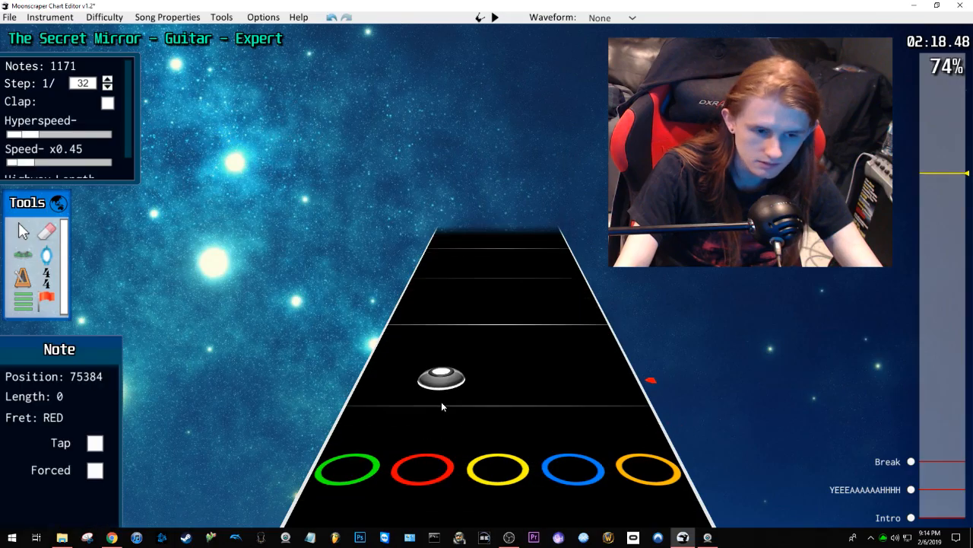
pyautogui.scroll(-4, 504, 331)
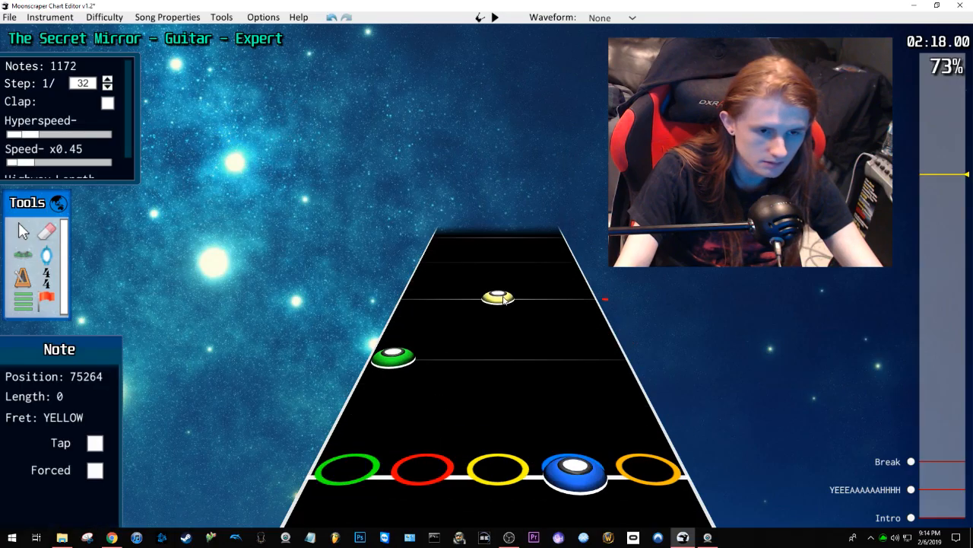
pyautogui.click(499, 262)
pyautogui.scroll(-2, 541, 311)
pyautogui.press('space')
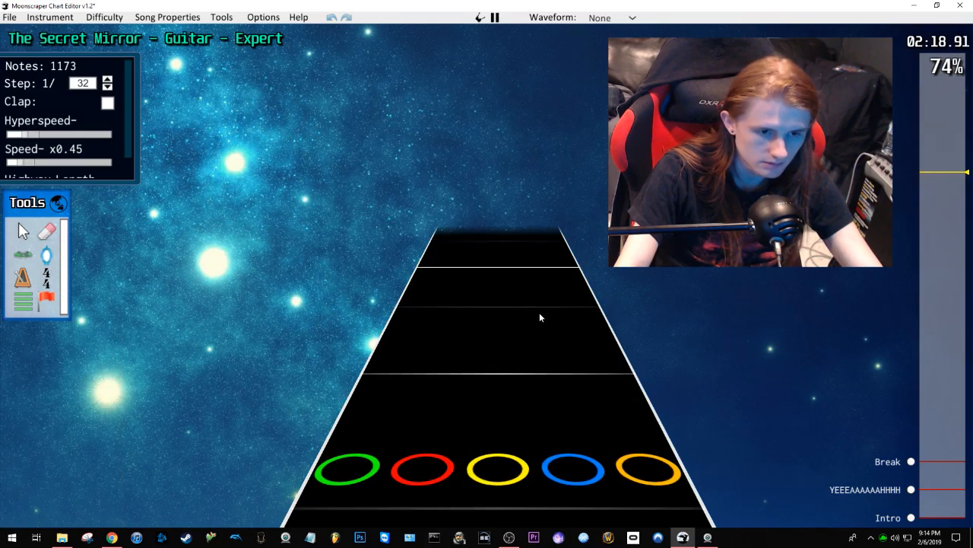
pyautogui.press('space')
pyautogui.scroll(-7, 535, 320)
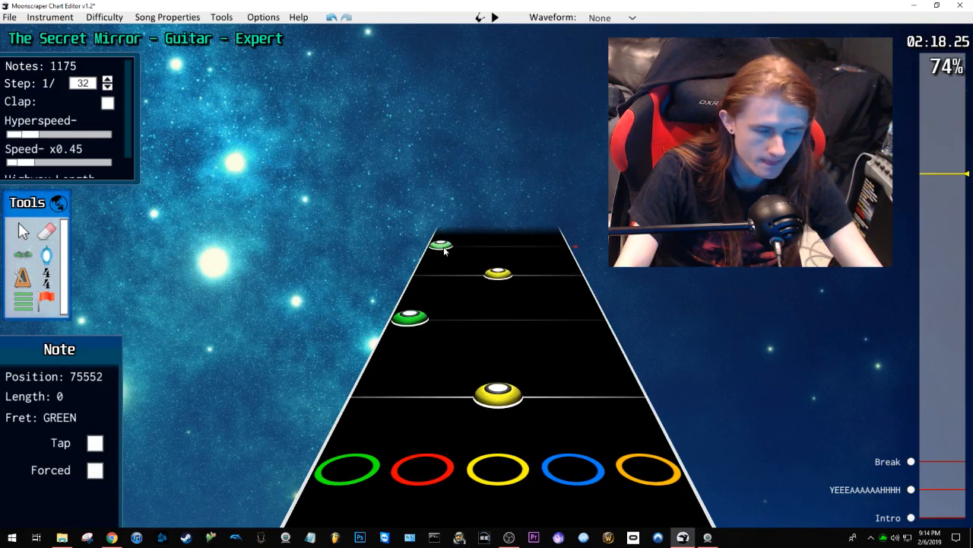
pyautogui.press('space')
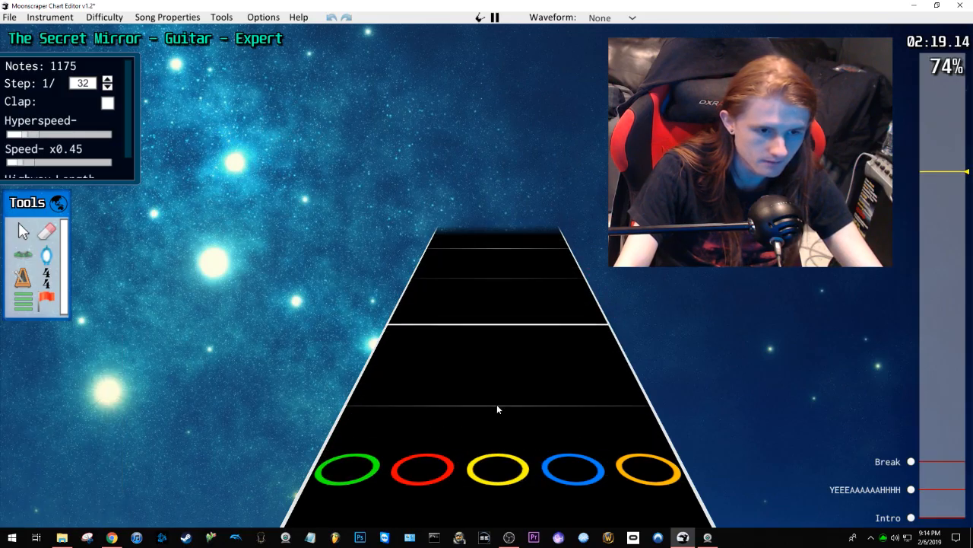
# Step: Replace the green note at 75552 with a yellow one and follow it with a blue, orange at 75648, blue, yellow run
pyautogui.press('space')
pyautogui.scroll(-3, 497, 405)
pyautogui.hotkey('ctrl', 'z')
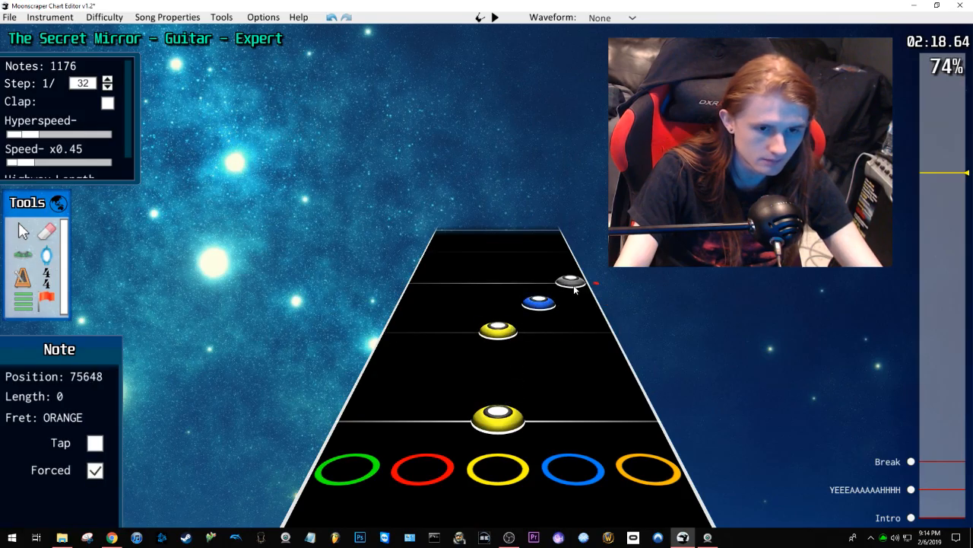
pyautogui.click(502, 254)
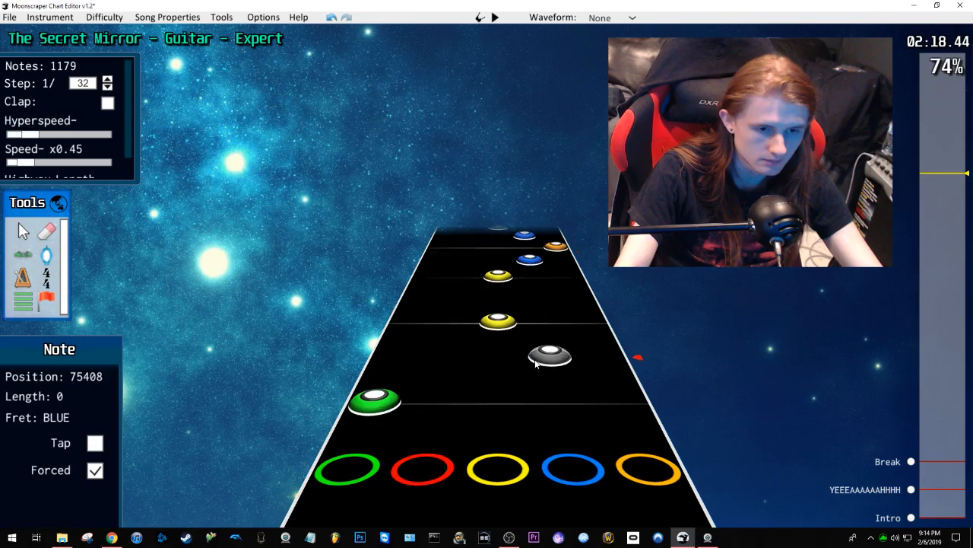
pyautogui.press('space')
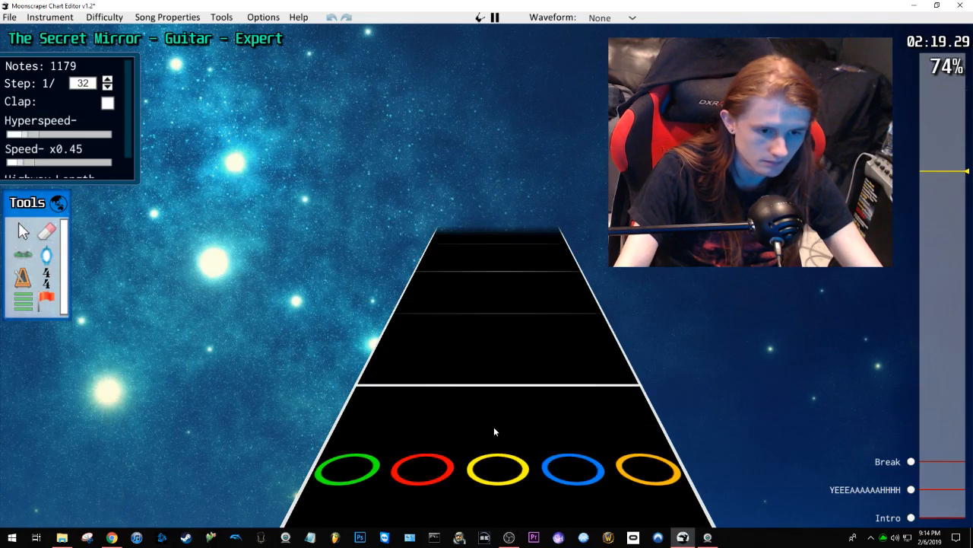
# Step: Extend the last yellow note's sustain to 75840 and place a green note there
pyautogui.press('space')
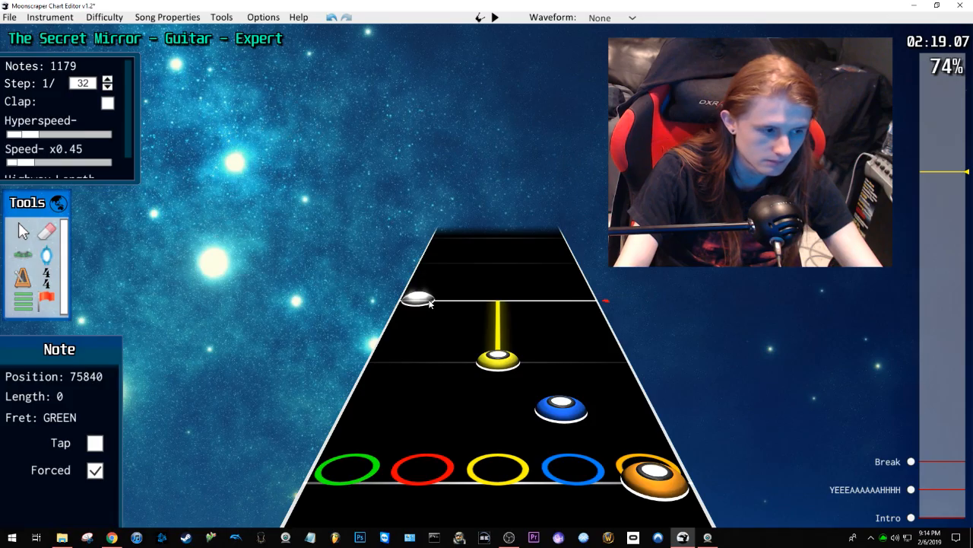
pyautogui.scroll(1, 532, 276)
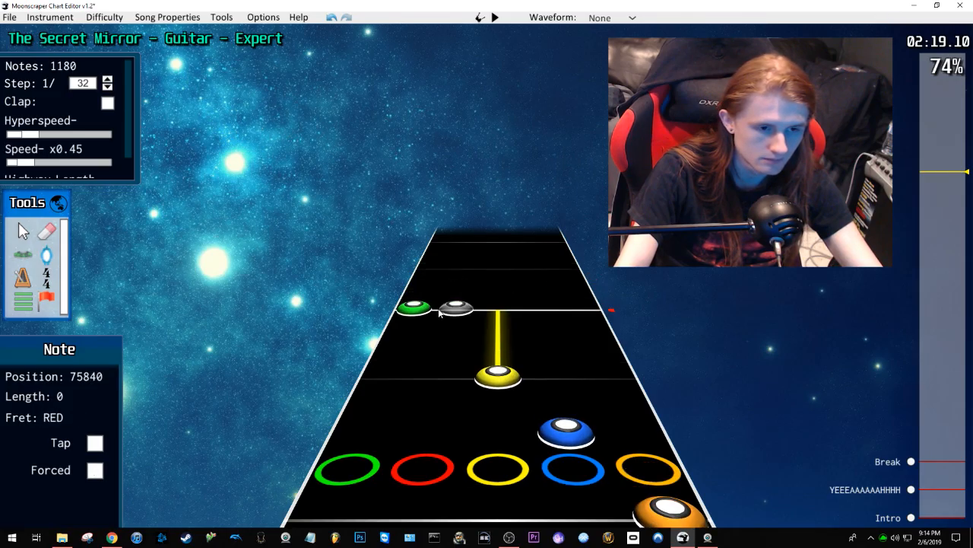
pyautogui.press('space')
# Step: Sustain the green note at 75840 and continue with a sustained orange note and a green sustain from 76032 to 76128
pyautogui.press('space')
pyautogui.scroll(-3, 441, 309)
pyautogui.scroll(-3, 440, 308)
pyautogui.click(386, 371)
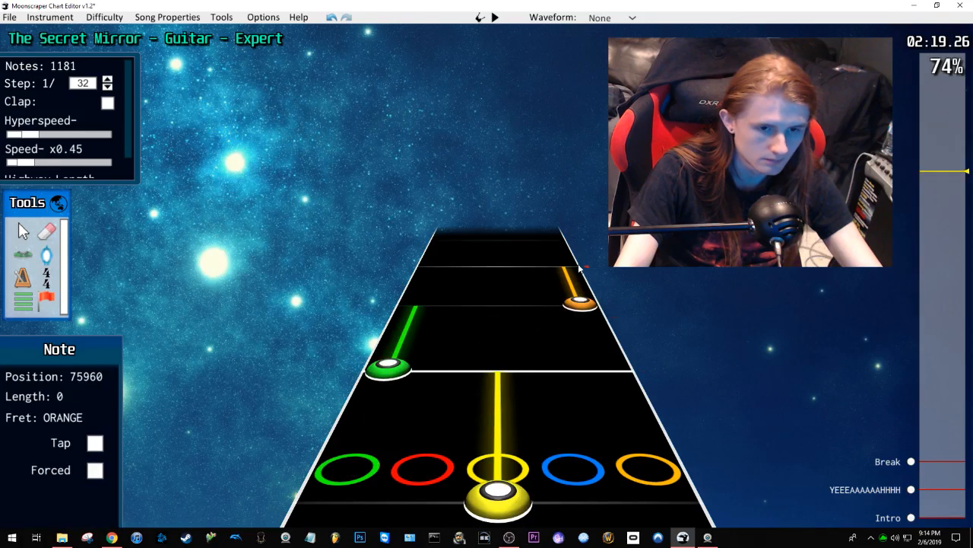
pyautogui.press('space')
pyautogui.press('space')
pyautogui.scroll(-3, 517, 353)
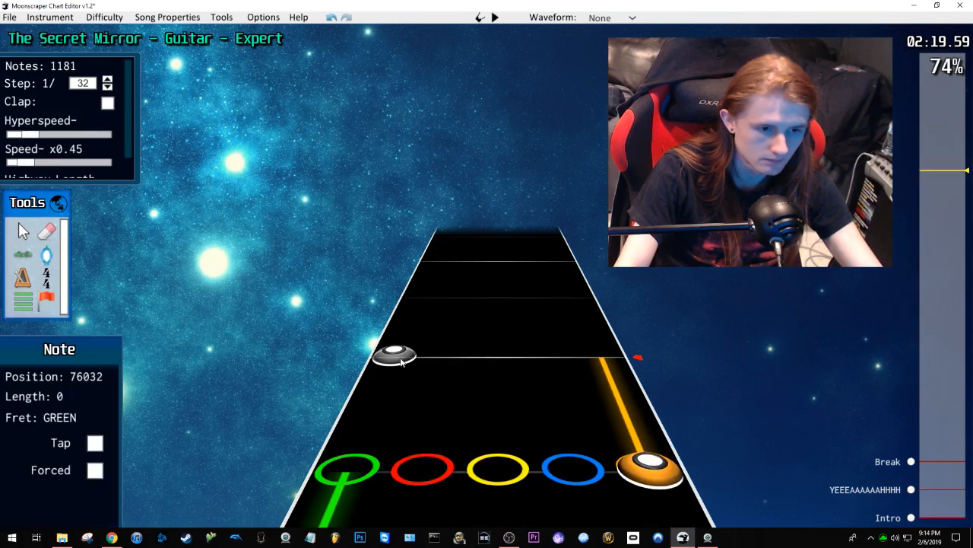
pyautogui.press('space')
pyautogui.press('space')
pyautogui.scroll(-9, 560, 359)
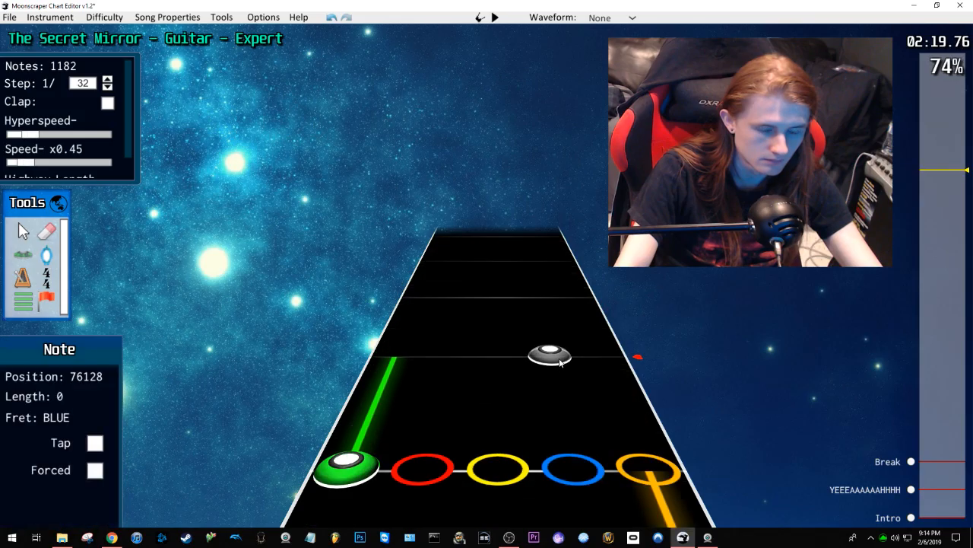
# Step: Play the empty stretch after the last green sustain and replay the charted passage around 2:17
pyautogui.press('space')
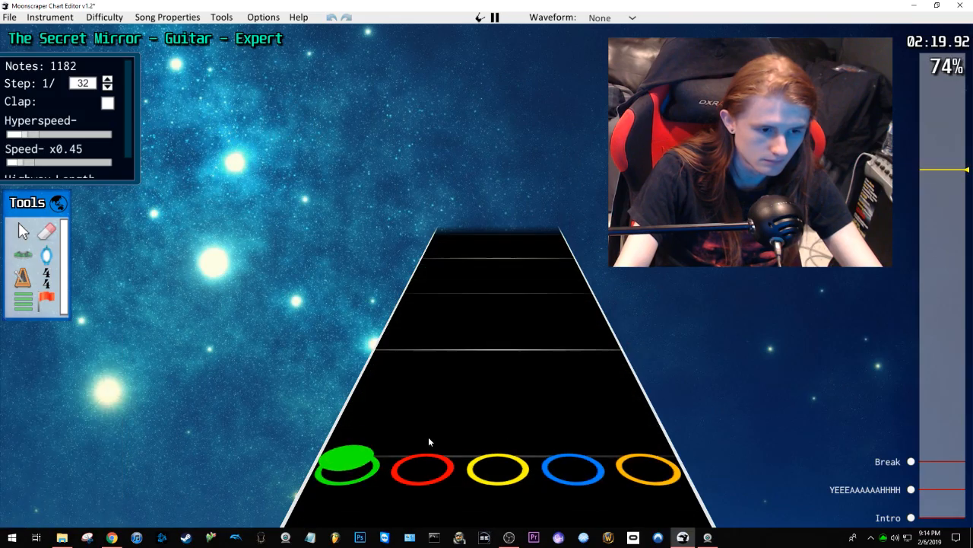
pyautogui.press('space')
pyautogui.scroll(-5, 524, 377)
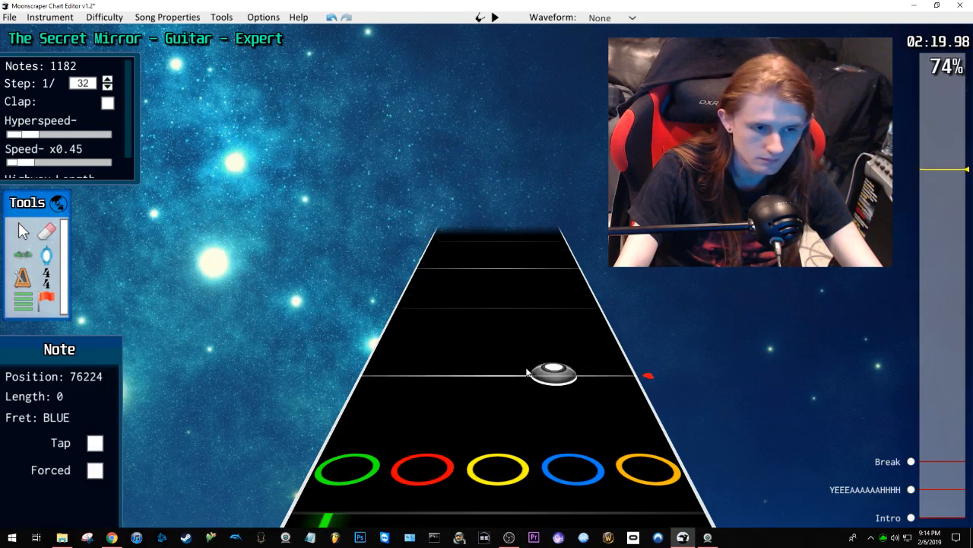
pyautogui.scroll(-15, 914, 190)
pyautogui.press('space')
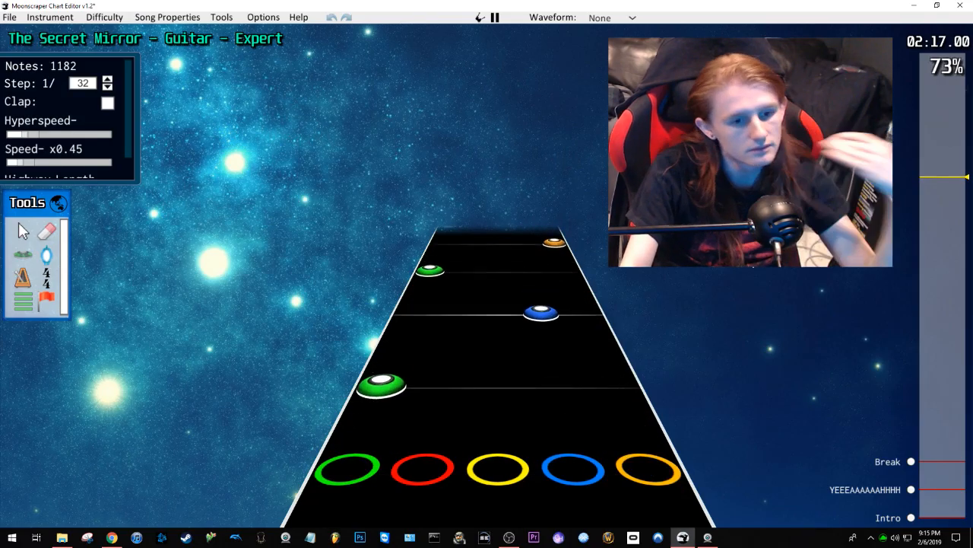
pyautogui.press('space')
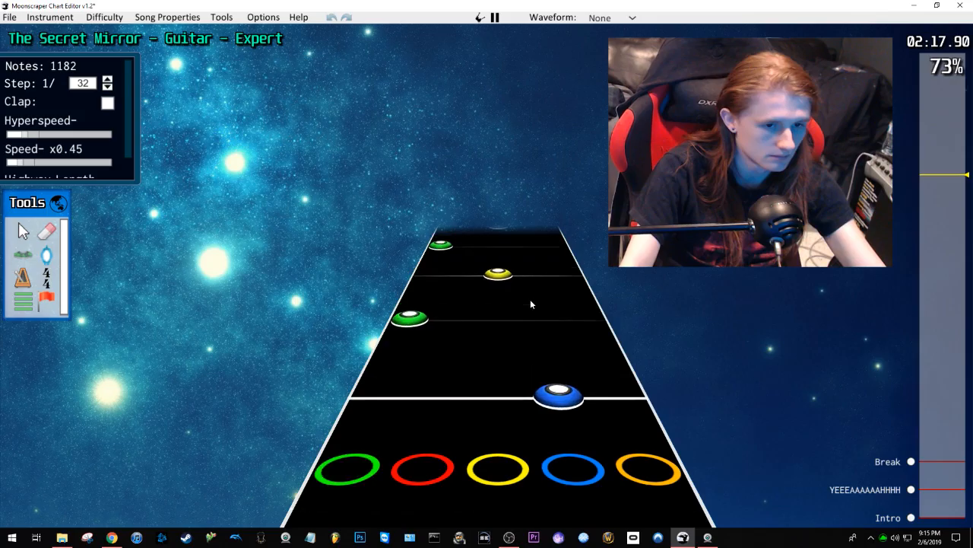
pyautogui.click(543, 293)
pyautogui.scroll(-8, 543, 294)
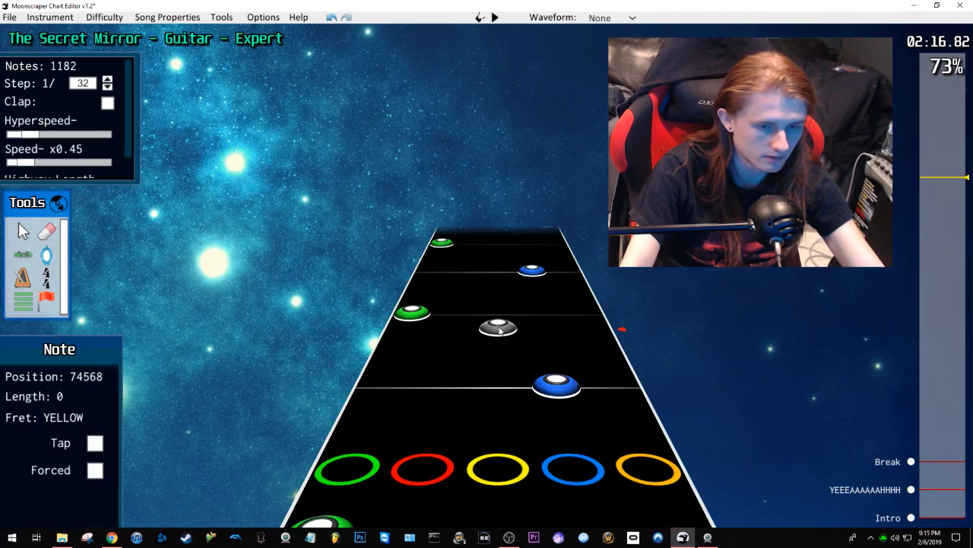
pyautogui.press('space')
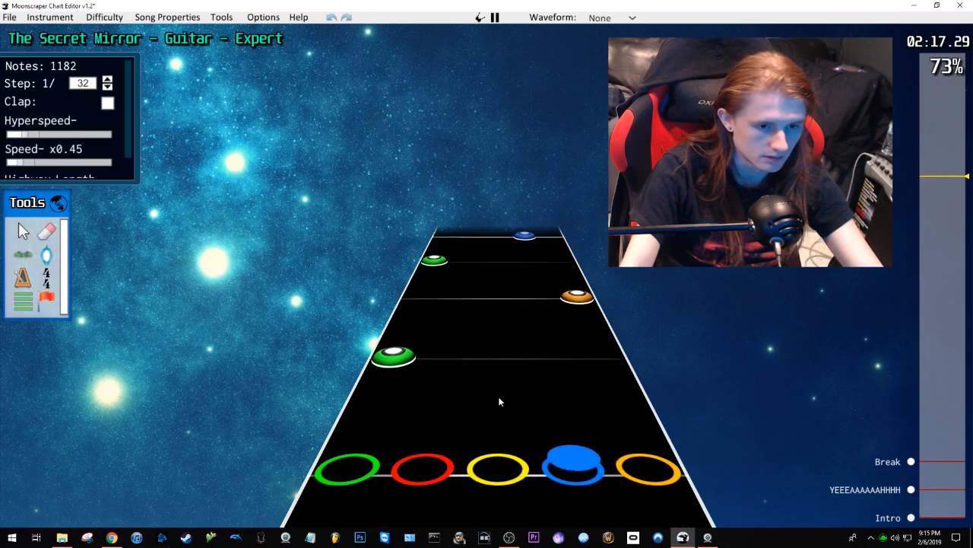
pyautogui.press('space')
pyautogui.scroll(-9, 498, 365)
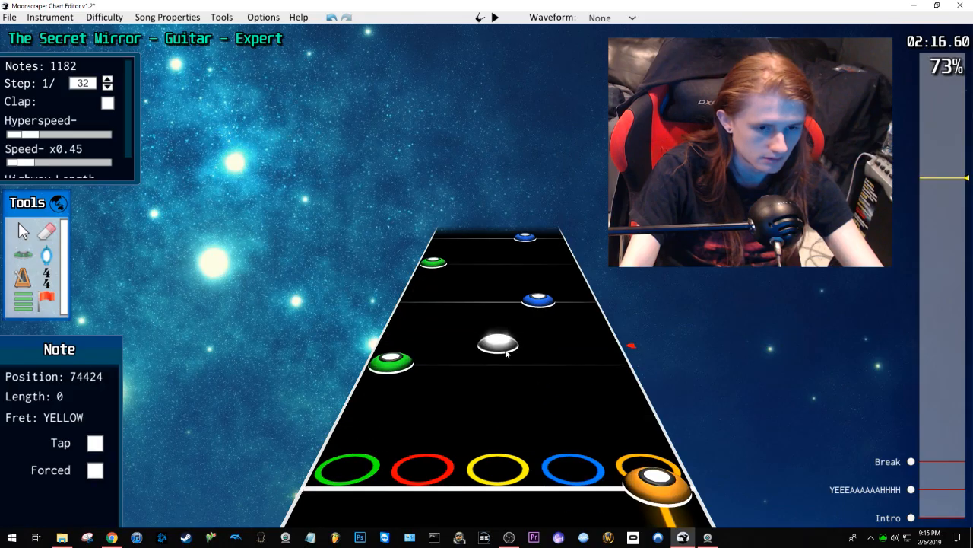
# Step: Move the first two blue notes after the orange note at 74304 to the yellow fret, and play them
pyautogui.press('Delete')
pyautogui.click(599, 349)
pyautogui.scroll(2, 498, 304)
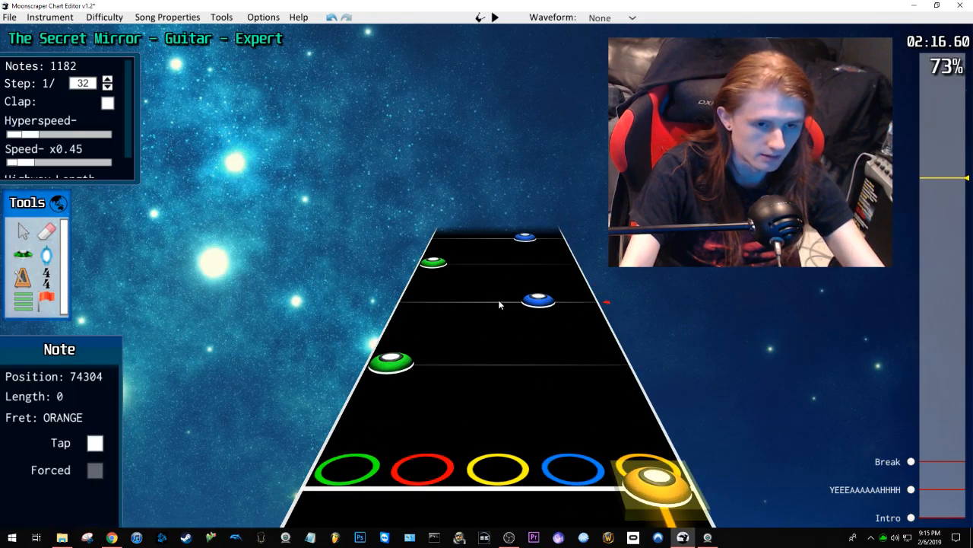
pyautogui.keyDown('shift'); pyautogui.click(529, 239); pyautogui.keyUp('shift')
pyautogui.moveTo(524, 239); pyautogui.dragTo(497, 242)
pyautogui.click(588, 317)
pyautogui.press('space')
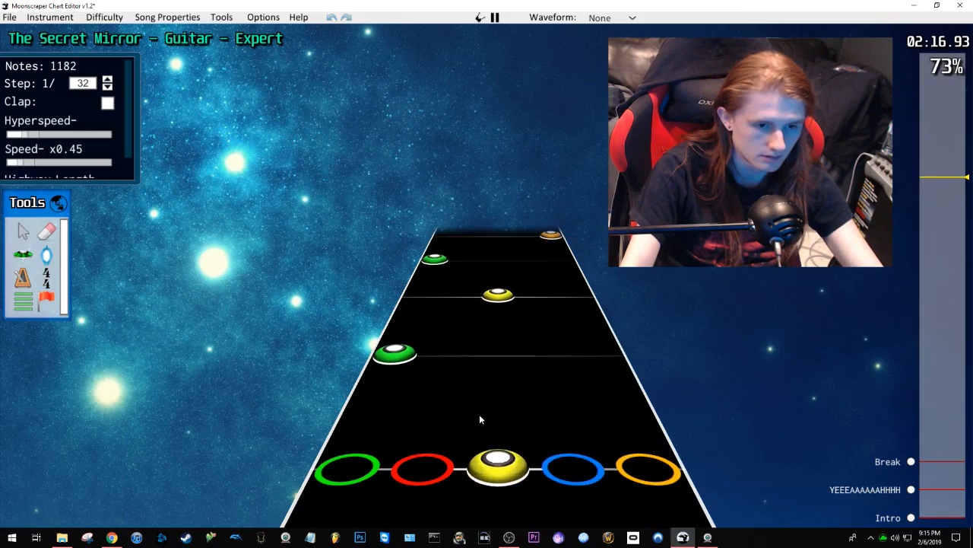
# Step: Move the green note just before the orange note at 74880 to the yellow fret
pyautogui.press('space')
pyautogui.scroll(2, 458, 411)
pyautogui.scroll(-2, 455, 405)
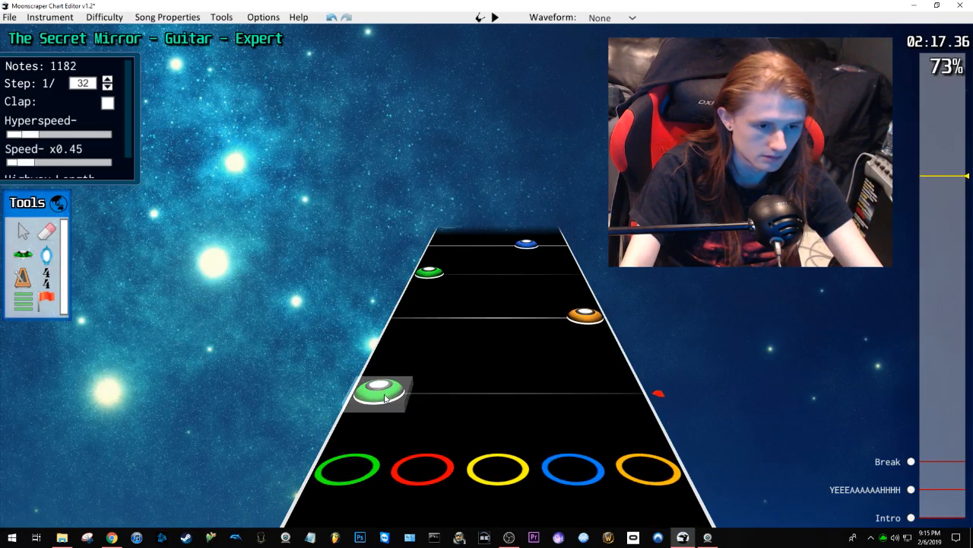
pyautogui.click(381, 394)
pyautogui.moveTo(434, 392); pyautogui.dragTo(496, 393)
pyautogui.click(537, 331)
# Step: Add blue notes on both sides of the orange note at 74880, the first at 74832, and move the green note at 74976 to yellow
pyautogui.press('y')
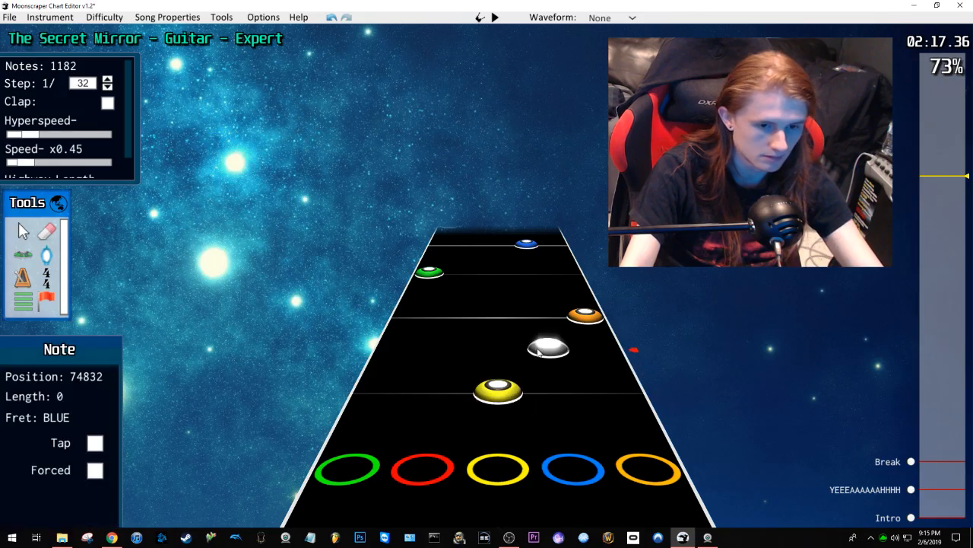
pyautogui.press('j')
pyautogui.click(443, 275)
pyautogui.press('Delete')
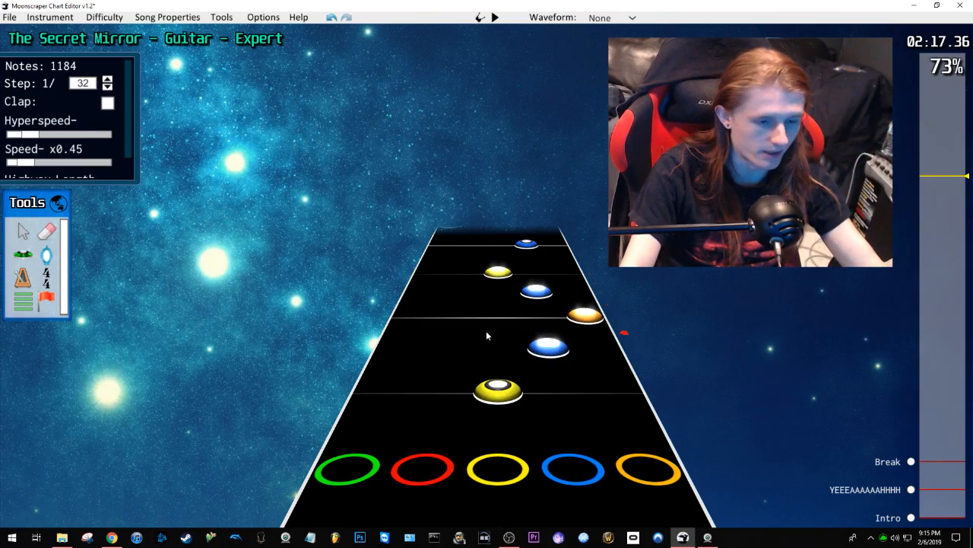
# Step: Try filling all five frets at the yellow note before the blue one at 74832, and undo the extra notes
pyautogui.press('y')
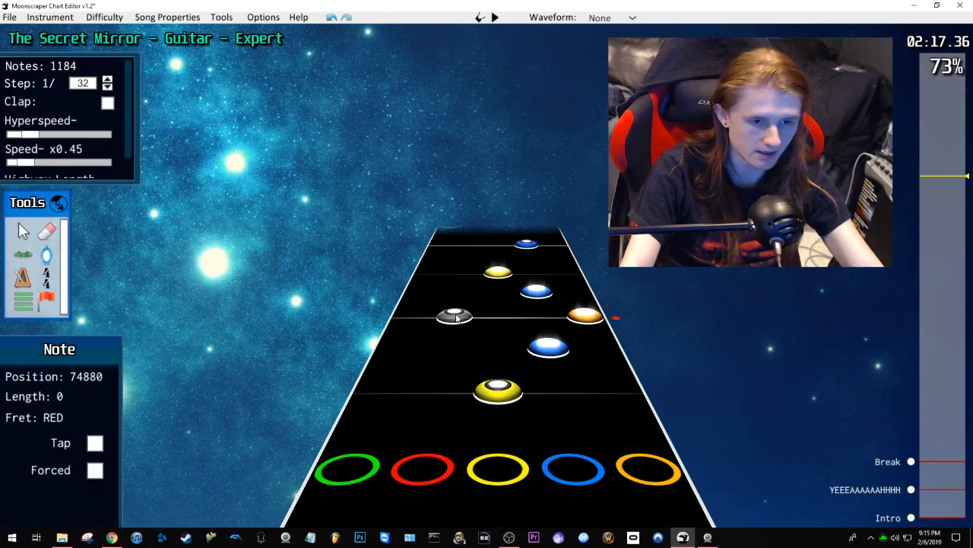
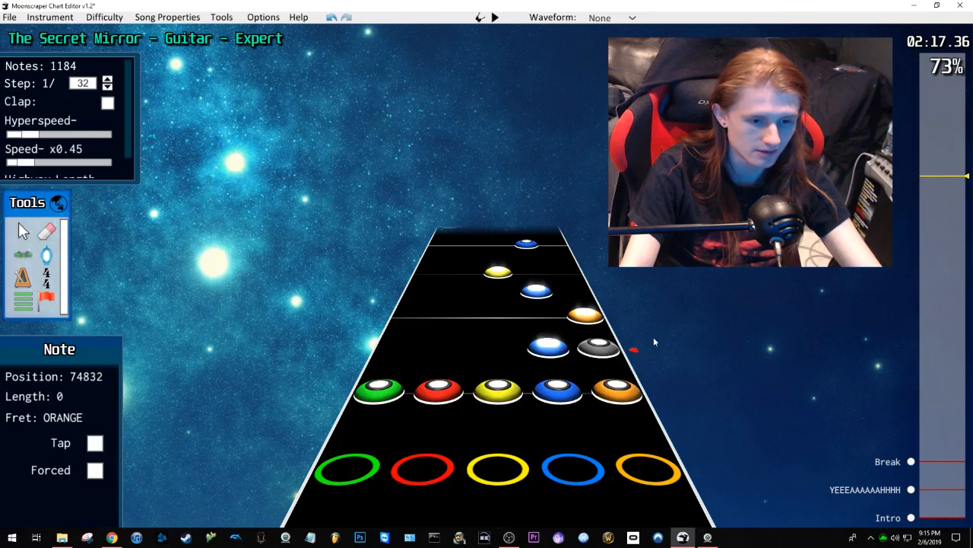
pyautogui.hotkey('ctrl', 'z')
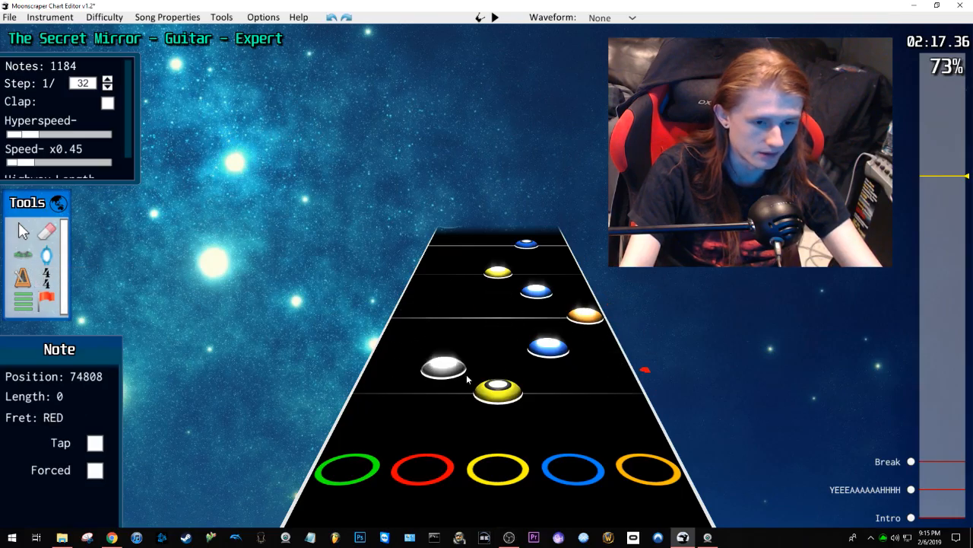
pyautogui.press('j')
pyautogui.click(494, 382)
pyautogui.click(477, 323)
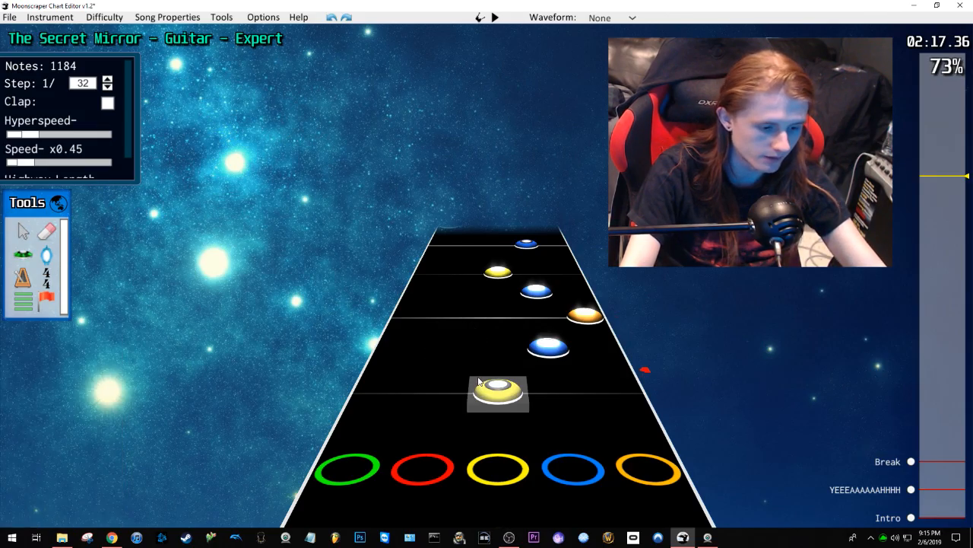
# Step: Play back the passage from about 2:17 to 2:18.5 repeatedly to check the yellow, blue and orange notes against the music
pyautogui.press('y')
pyautogui.scroll(-2, 490, 320)
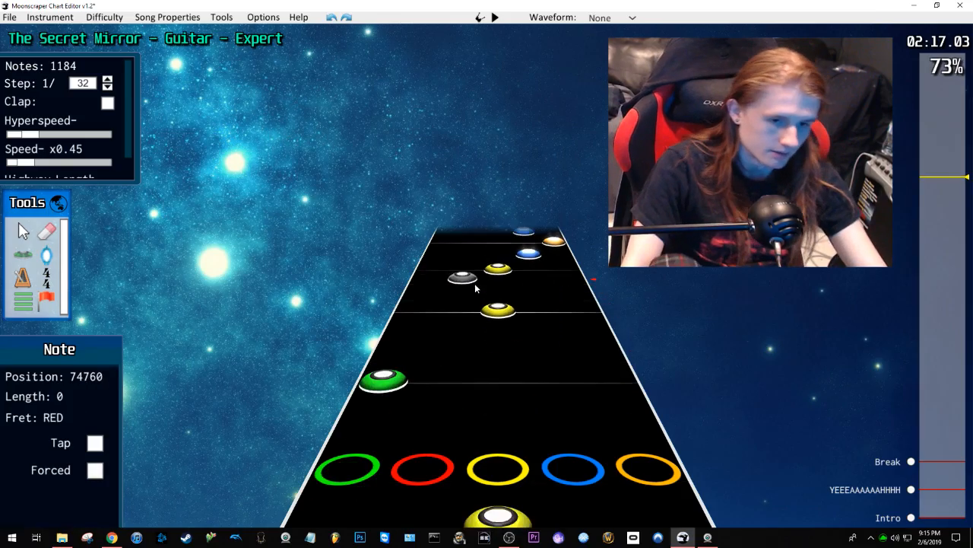
pyautogui.press('space')
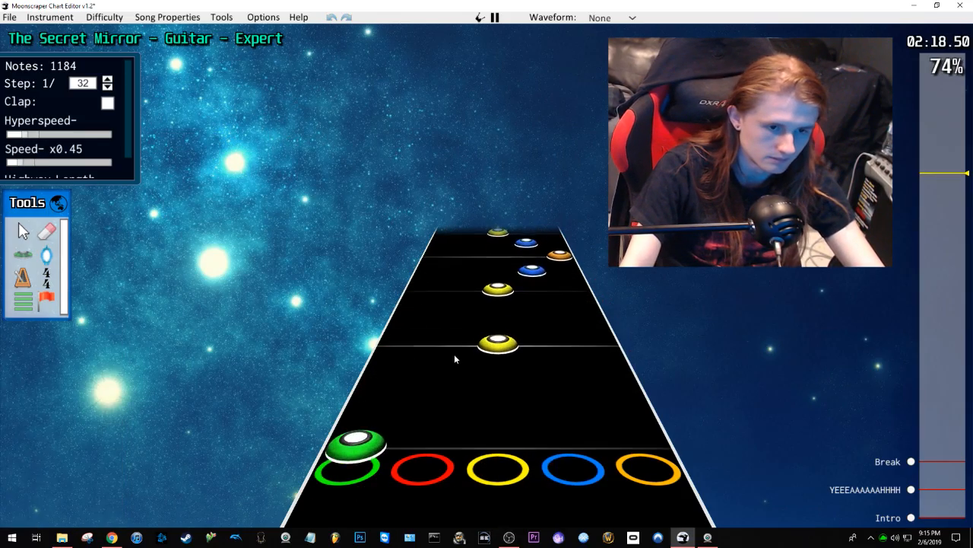
pyautogui.press('space')
pyautogui.scroll(-12, 487, 357)
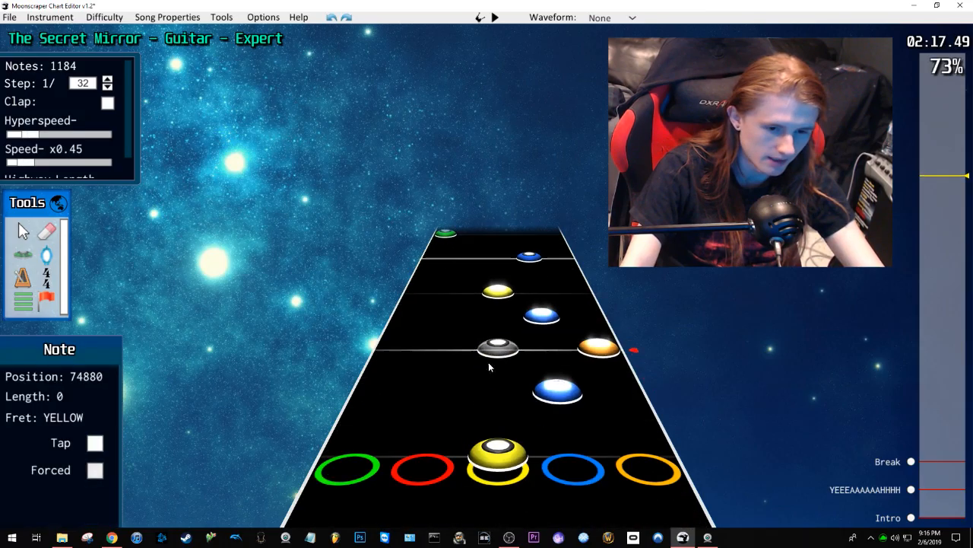
pyautogui.press('space')
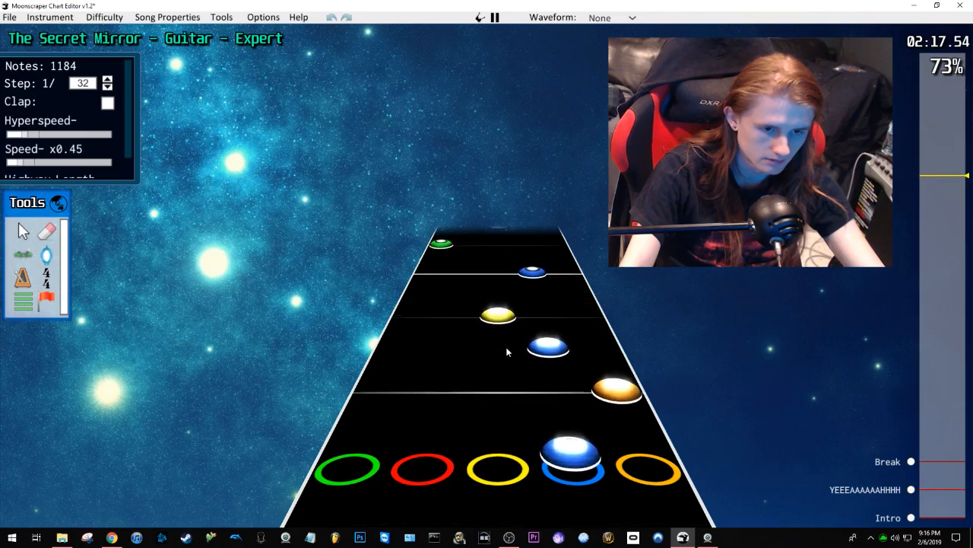
pyautogui.press('space')
pyautogui.scroll(-2, 508, 365)
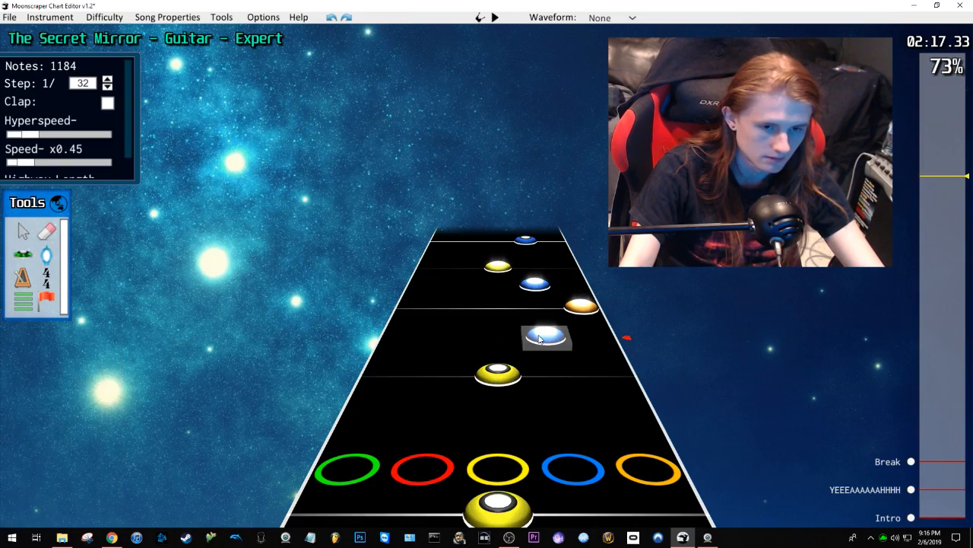
pyautogui.press('space')
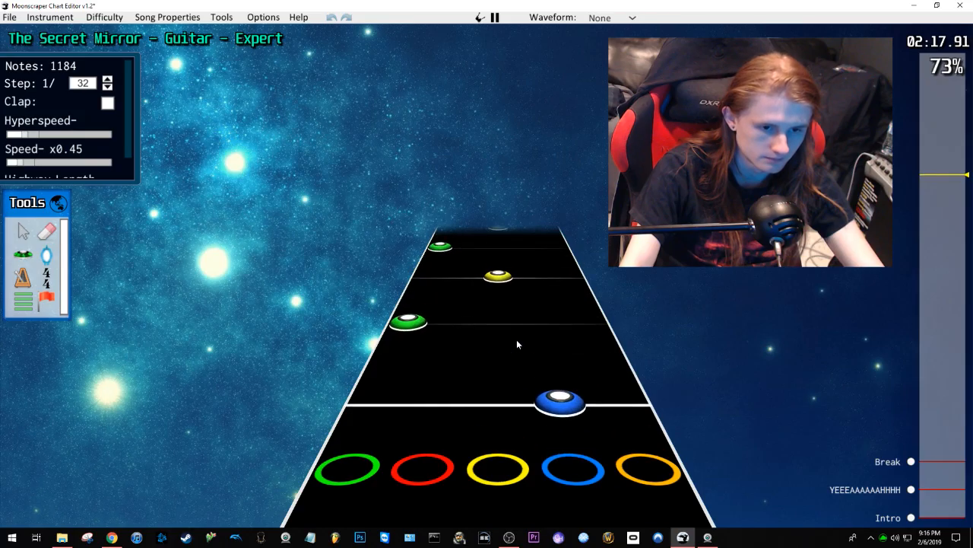
pyautogui.press('space')
pyautogui.scroll(-6, 517, 342)
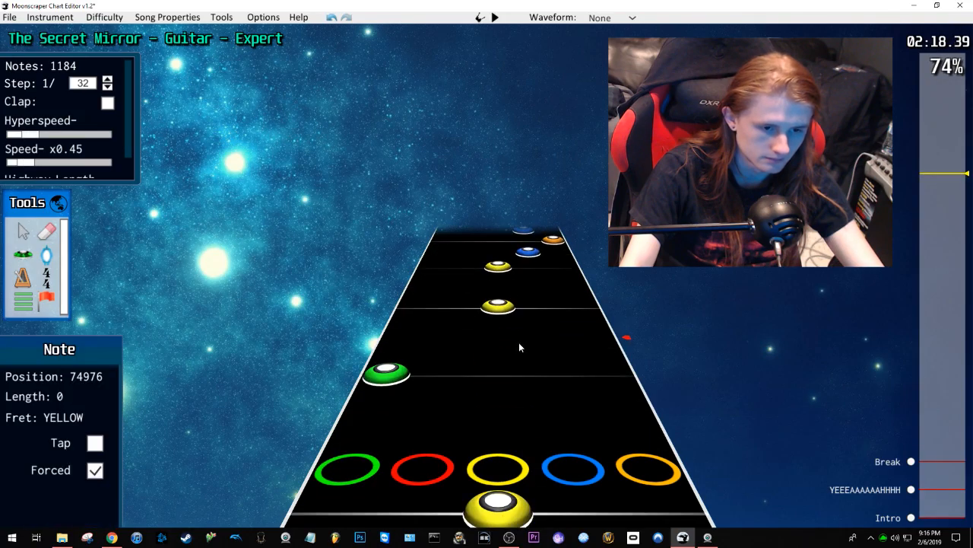
# Step: Change the four notes starting on the bar line near 2:18 to alternate green, blue, green, blue, and play them
pyautogui.moveTo(537, 296); pyautogui.dragTo(419, 296)
pyautogui.moveTo(435, 260); pyautogui.dragTo(533, 261)
pyautogui.scroll(3, 502, 289)
pyautogui.moveTo(431, 275); pyautogui.dragTo(431, 277)
pyautogui.moveTo(440, 248); pyautogui.dragTo(530, 249)
pyautogui.scroll(-3, 499, 283)
pyautogui.press('space')
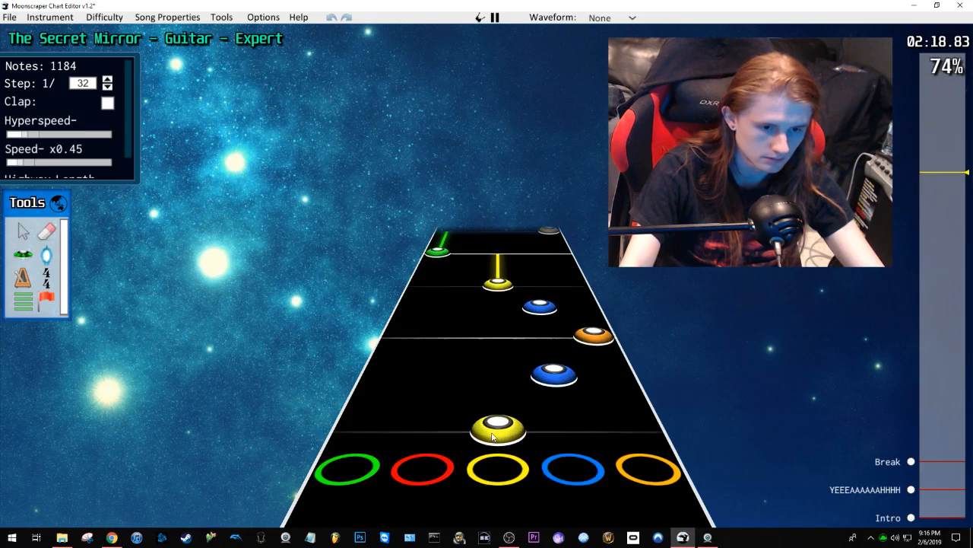
# Step: Try moving the blue note between the two green notes near 2:18 to the yellow fret, and play the passage
pyautogui.scroll(-10, 514, 385)
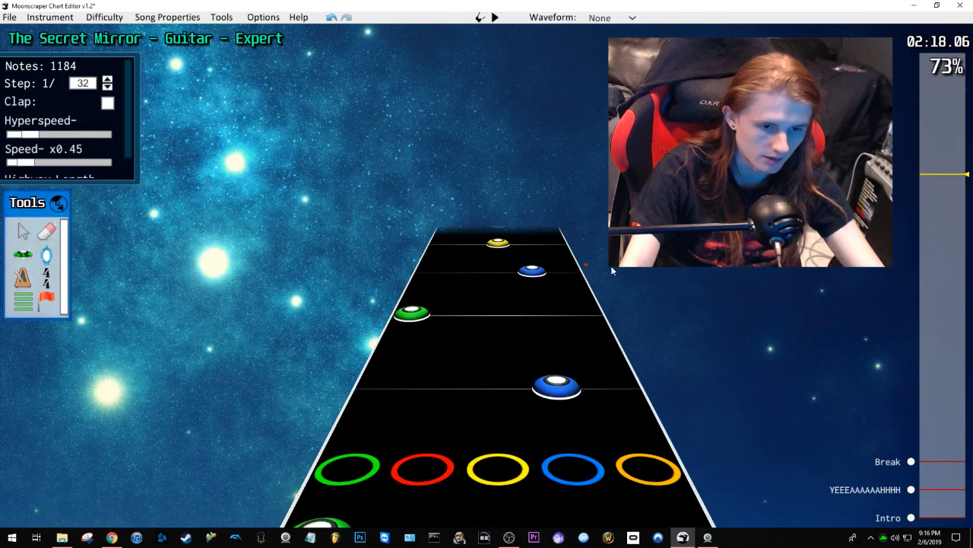
pyautogui.moveTo(563, 302); pyautogui.dragTo(499, 386)
pyautogui.click(559, 365)
pyautogui.scroll(-3, 559, 365)
pyautogui.press('space')
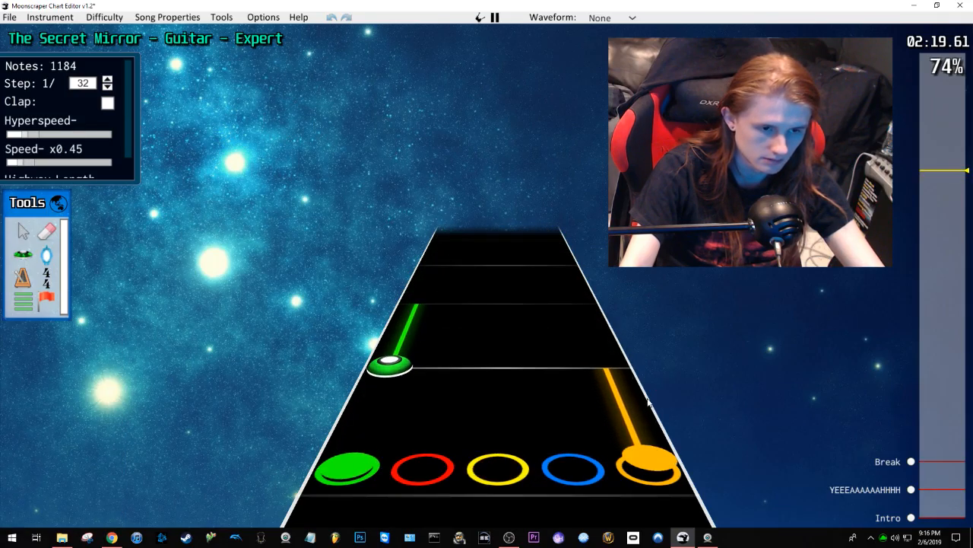
# Step: Change the sustained green note that follows the sustained orange note to the yellow fret
pyautogui.press('space')
pyautogui.scroll(4, 555, 370)
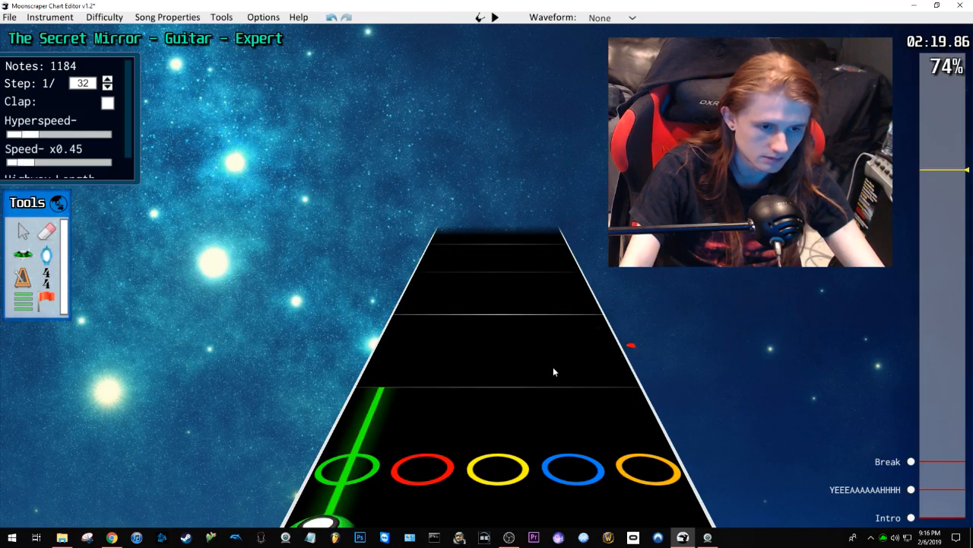
pyautogui.click(501, 369)
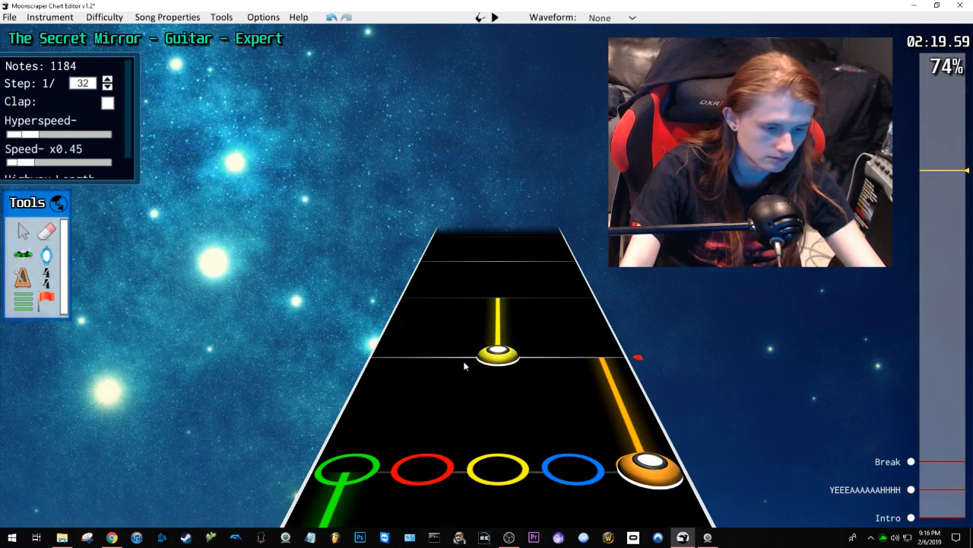
# Step: Try adding a sustained red and a sustained green note after the sustained yellow one, and undo both additions
pyautogui.click(462, 296)
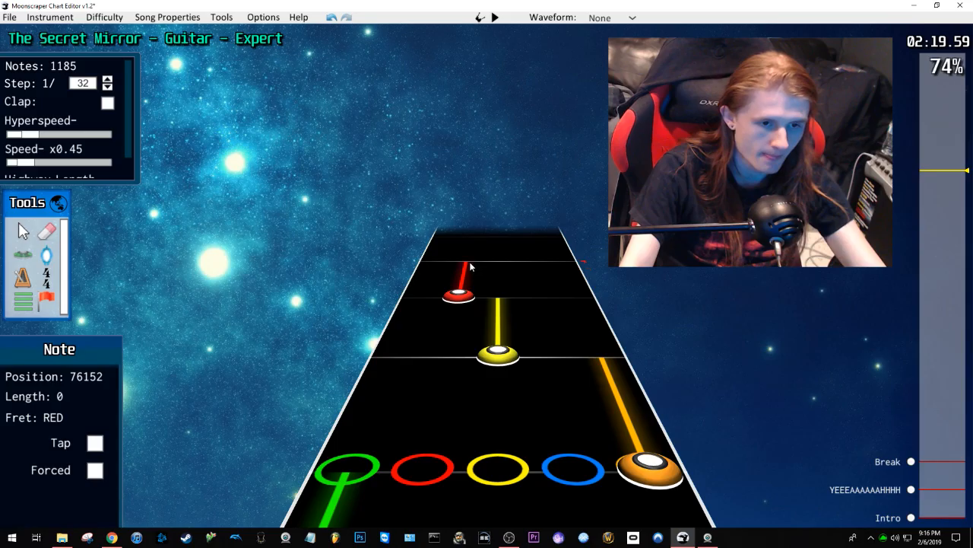
pyautogui.press('space')
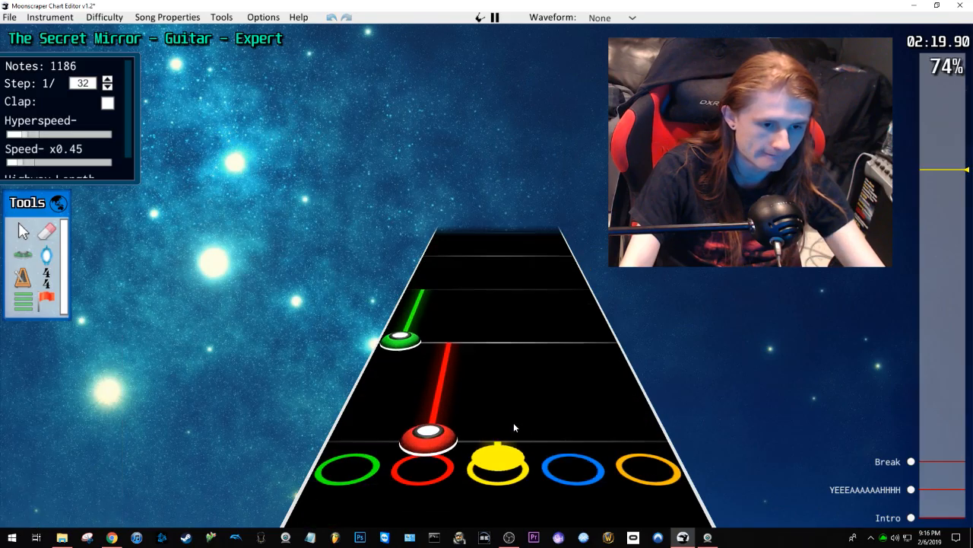
pyautogui.press('space')
pyautogui.scroll(-6, 512, 364)
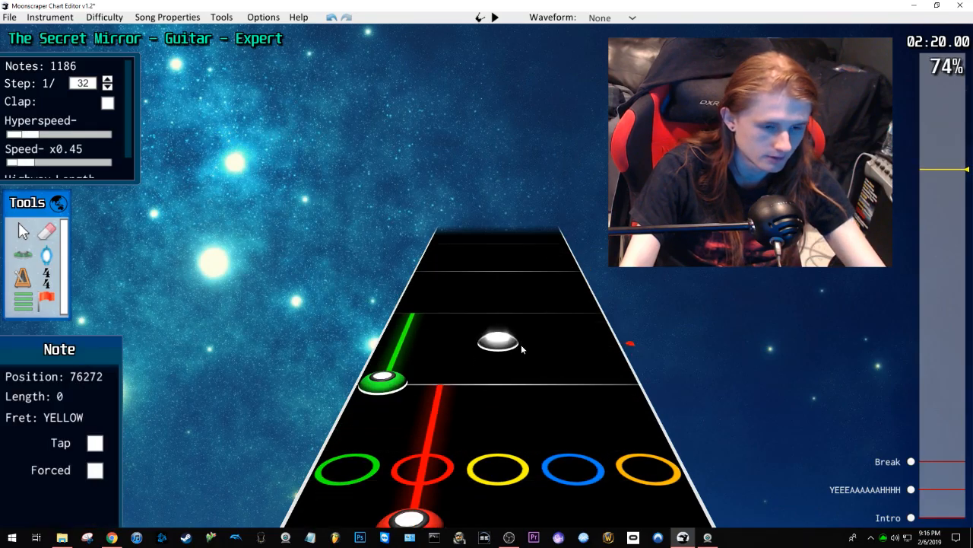
pyautogui.hotkey('ctrl', 'z')
pyautogui.hotkey('ctrl', 'z')
pyautogui.hotkey('ctrl', 'z')
pyautogui.hotkey('ctrl', 'z')
# Step: Play back the sustained notes between about 2:19.4 and 2:20.3 repeatedly to check their frets and timing
pyautogui.press('space')
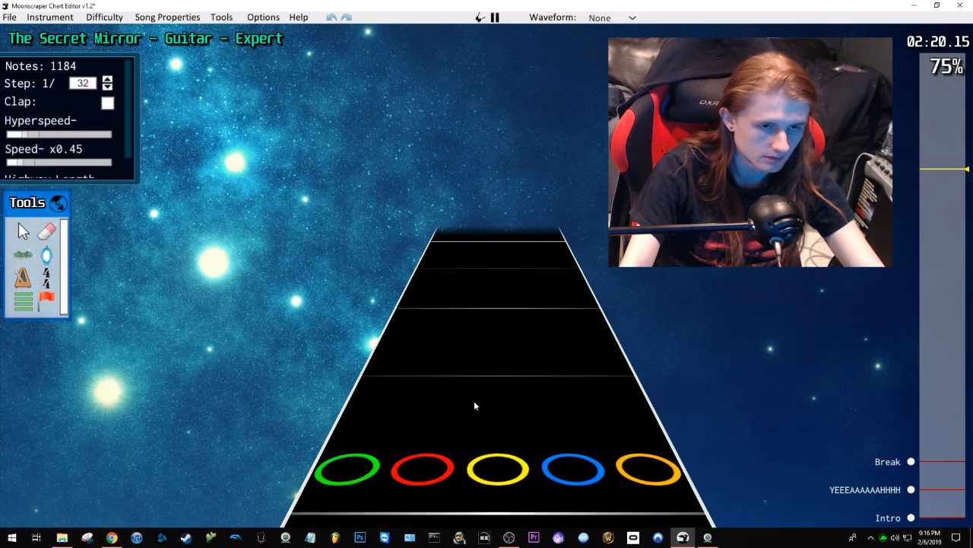
pyautogui.press('space')
pyautogui.scroll(-4, 474, 401)
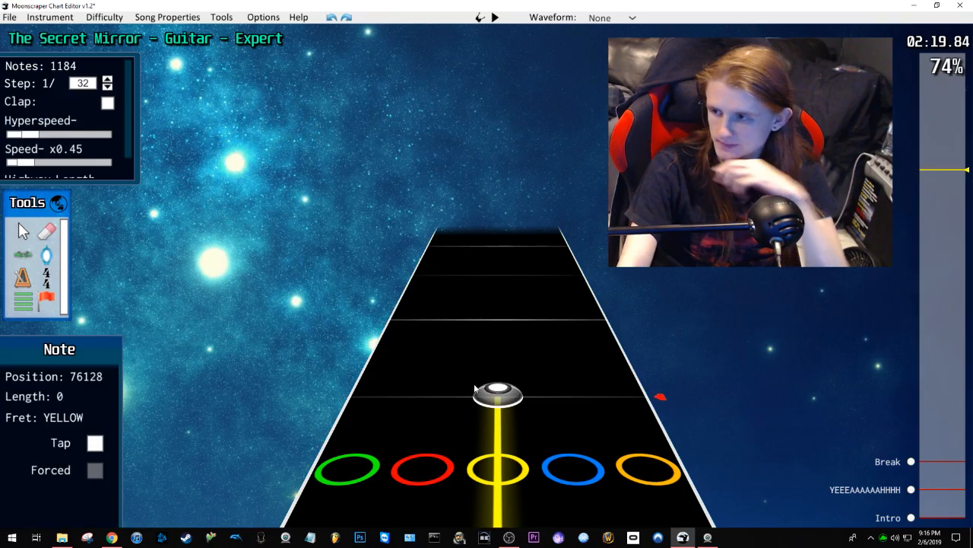
pyautogui.scroll(-2, 470, 374)
pyautogui.scroll(2, 471, 374)
pyautogui.scroll(-4, 479, 378)
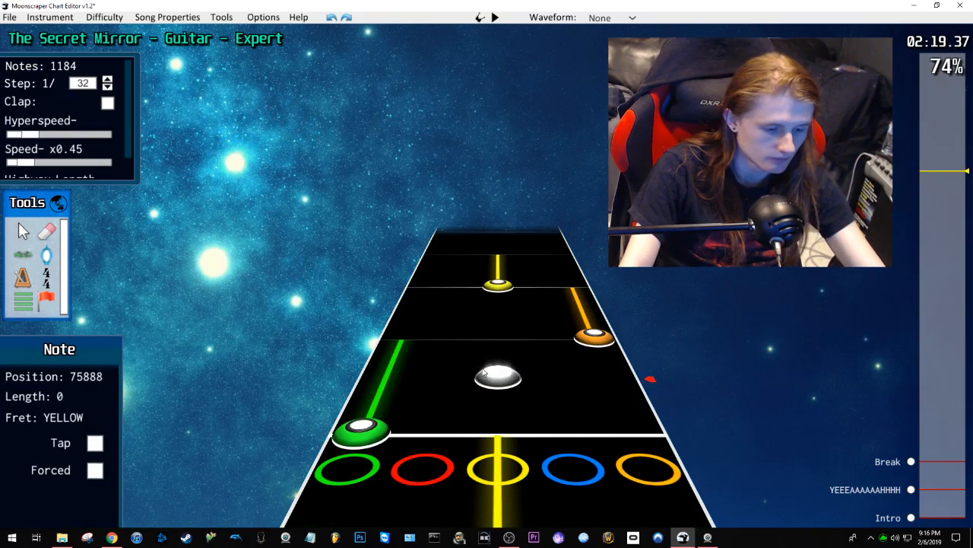
pyautogui.press('Delete')
pyautogui.press('space')
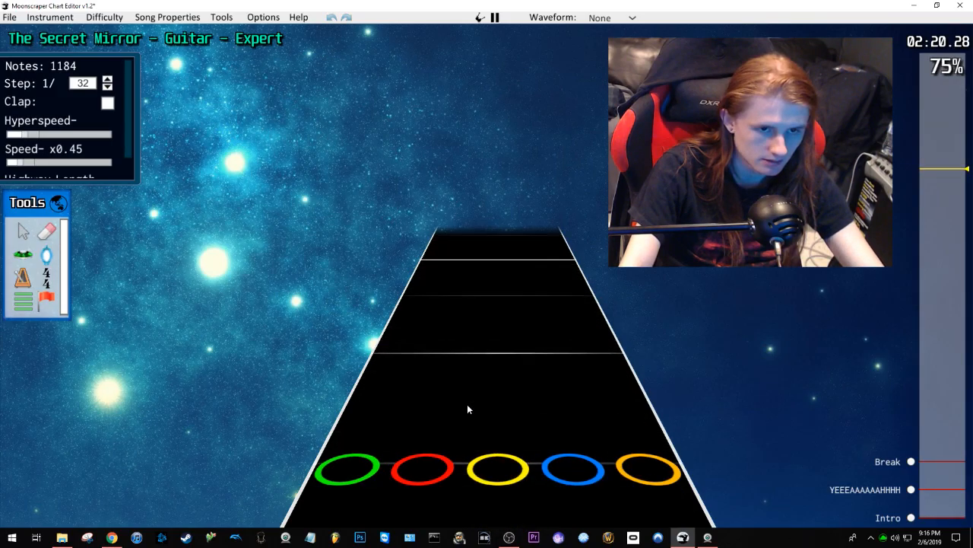
pyautogui.scroll(-5, 466, 377)
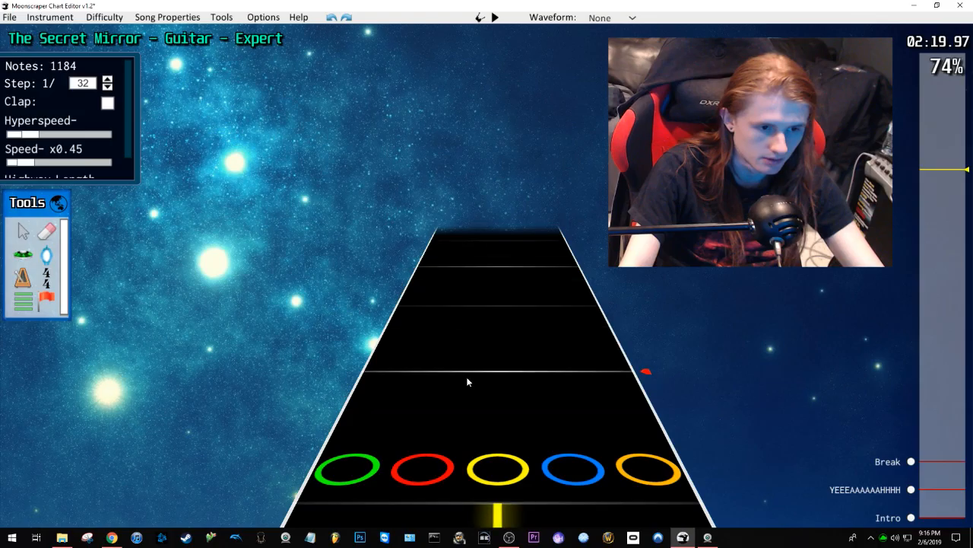
pyautogui.press('space')
pyautogui.press('space')
# Step: Insert a sustained yellow note after the sustained green one, shift the following orange and yellow sustains one grid line later, and play them
pyautogui.scroll(-3, 526, 365)
pyautogui.scroll(-2, 570, 372)
pyautogui.moveTo(521, 343); pyautogui.dragTo(522, 343)
pyautogui.click(523, 339)
pyautogui.moveTo(504, 290); pyautogui.dragTo(567, 290)
pyautogui.click(506, 273)
pyautogui.click(499, 257)
pyautogui.press('space')
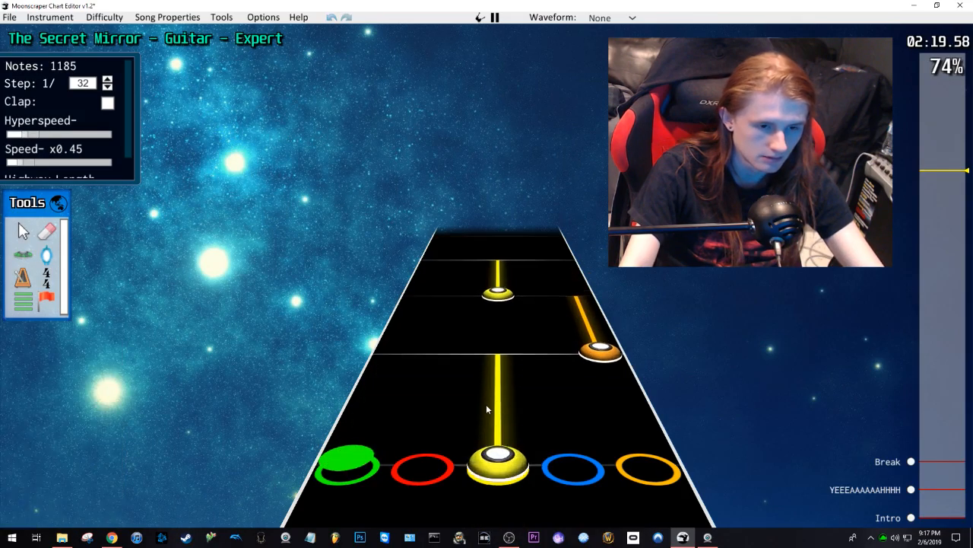
pyautogui.press('space')
# Step: Add pairs of green, yellow and blue notes from 76224 to 76464 and a yellow note at 76512, and play them
pyautogui.scroll(-1, 426, 385)
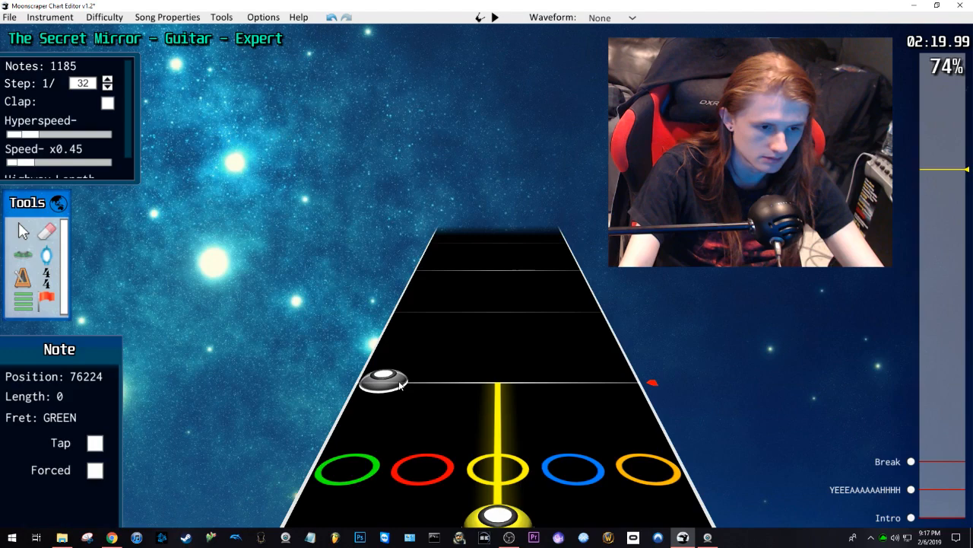
pyautogui.click(417, 339)
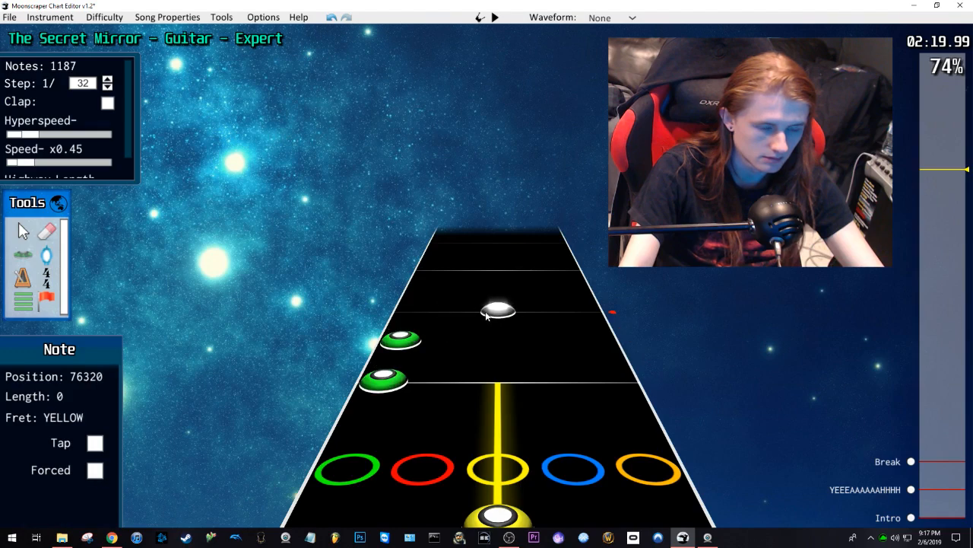
pyautogui.click(485, 312)
pyautogui.click(488, 288)
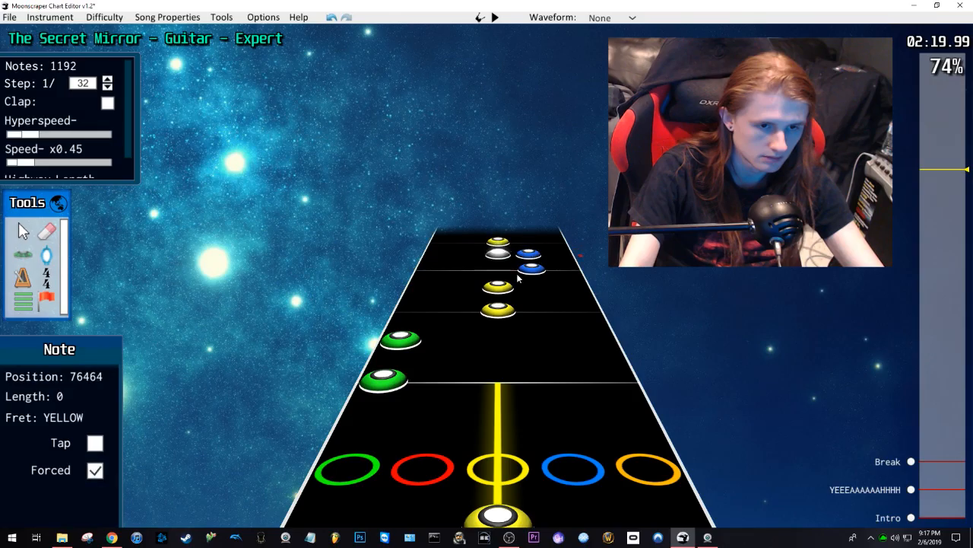
pyautogui.press('space')
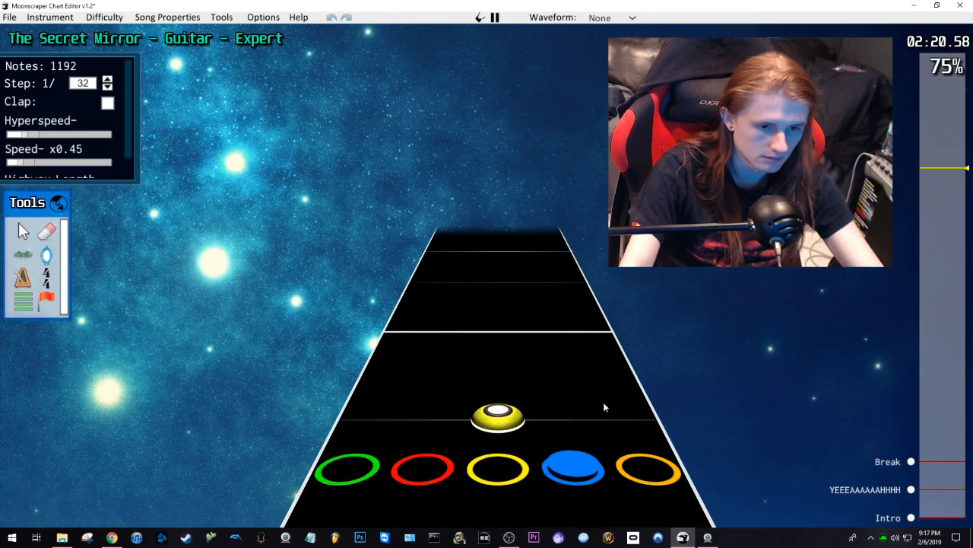
pyautogui.press('space')
# Step: Rework the run after the green note at 76224 into red, yellow, green, red, yellow, blue, red, ending at 76560, and play it
pyautogui.scroll(-6, 498, 413)
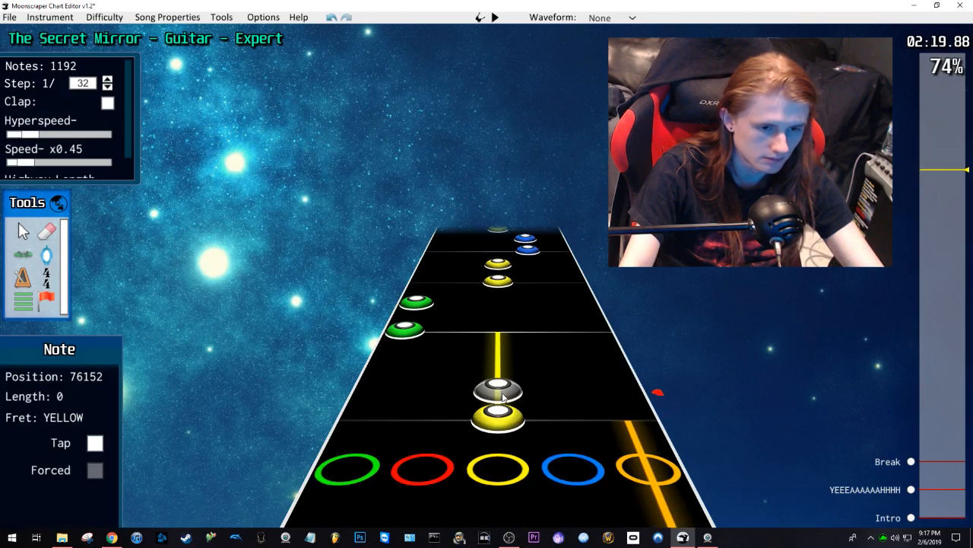
pyautogui.press('space')
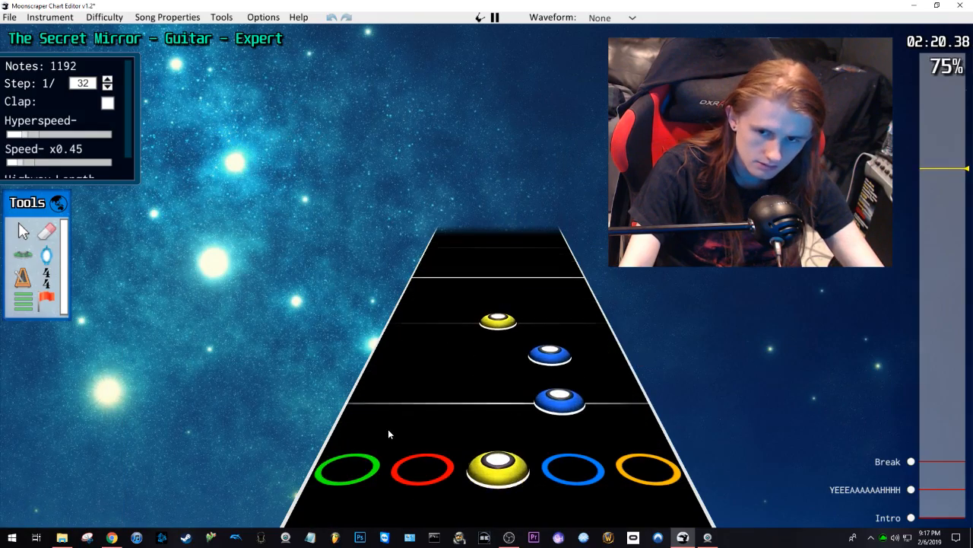
pyautogui.press('space')
pyautogui.scroll(-5, 501, 362)
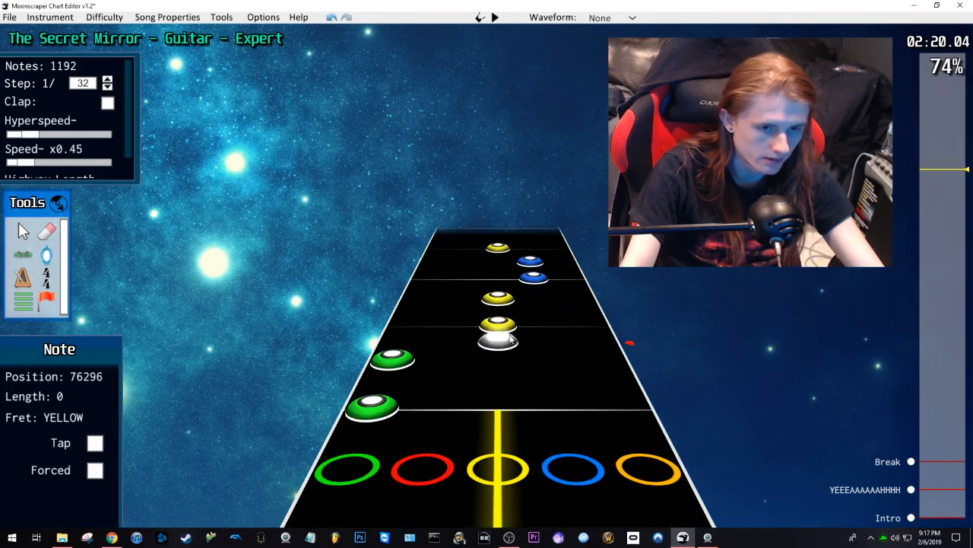
pyautogui.moveTo(513, 337); pyautogui.dragTo(453, 363)
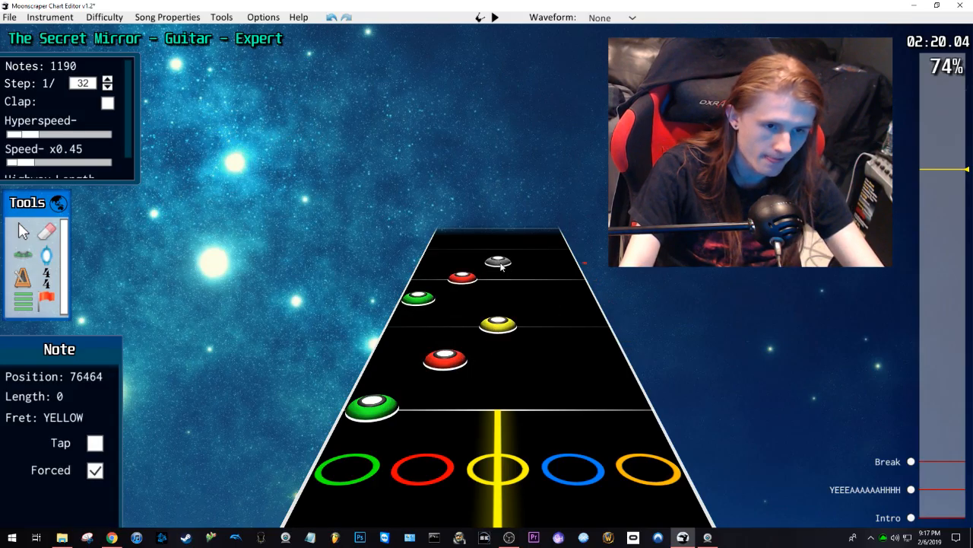
pyautogui.scroll(2, 479, 274)
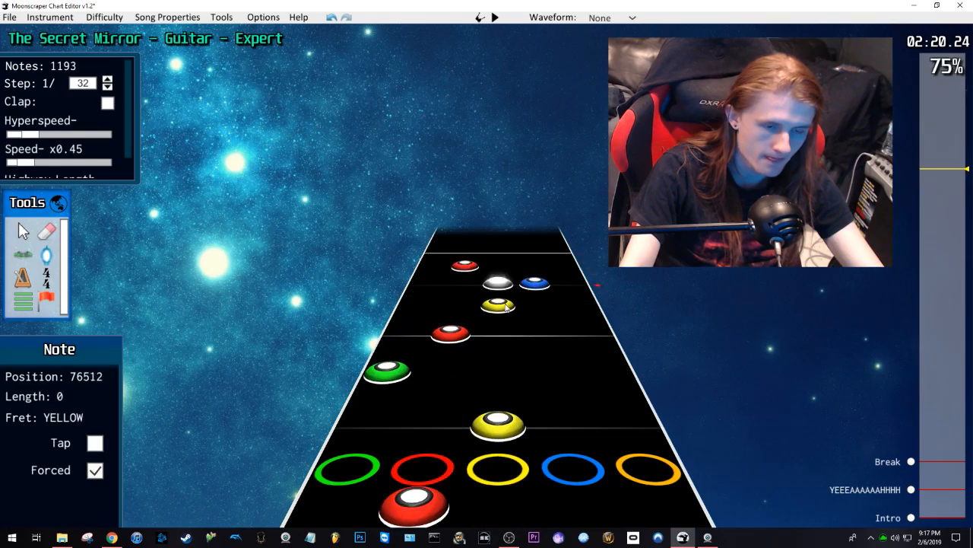
pyautogui.scroll(-3, 495, 297)
pyautogui.press('space')
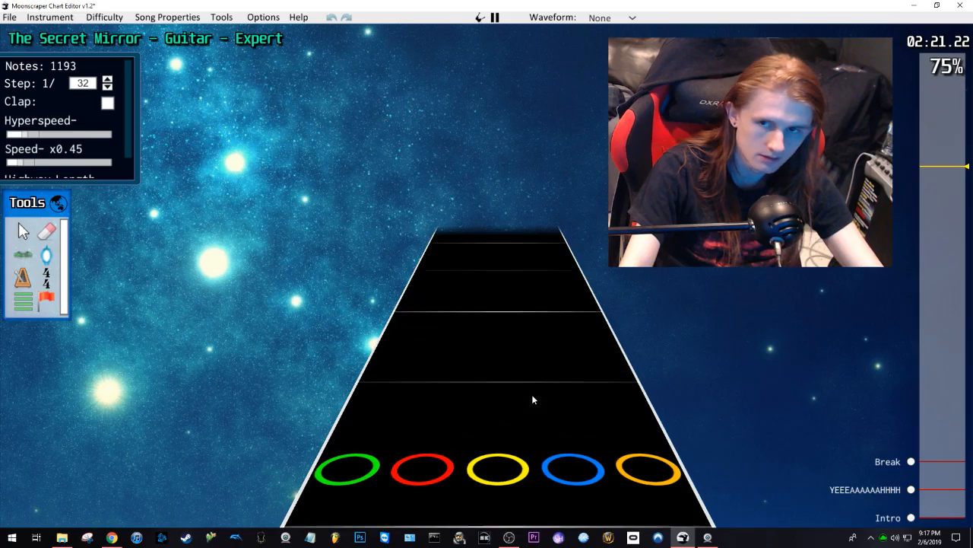
pyautogui.press('space')
# Step: Add sustained green notes at 76608 and 76800, a sustained blue note at 76704, and a blue note at 76896
pyautogui.scroll(-5, 532, 381)
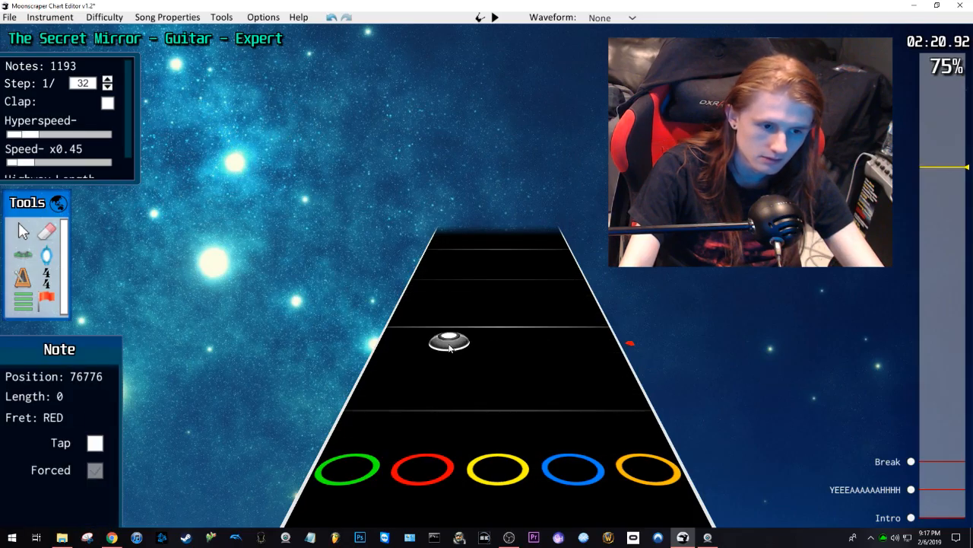
pyautogui.scroll(-4, 455, 357)
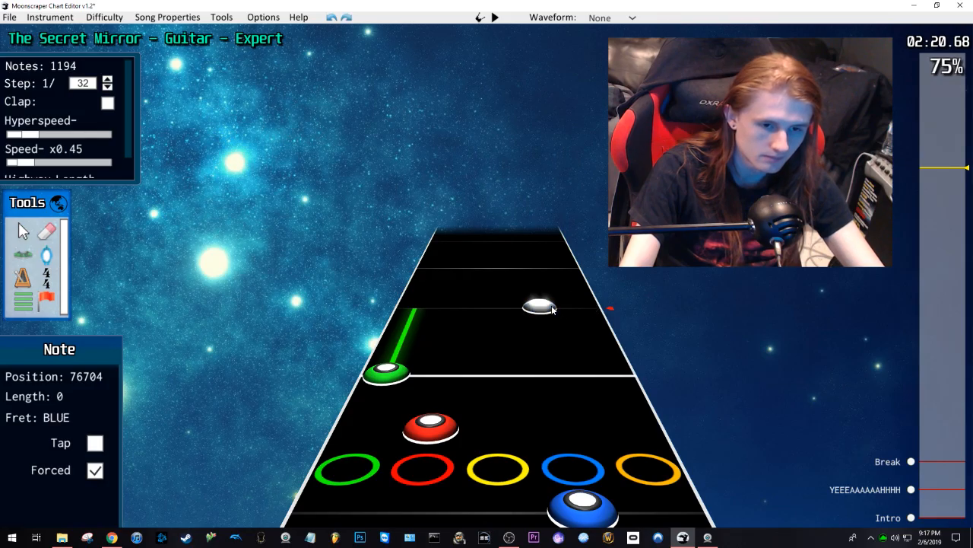
pyautogui.press('space')
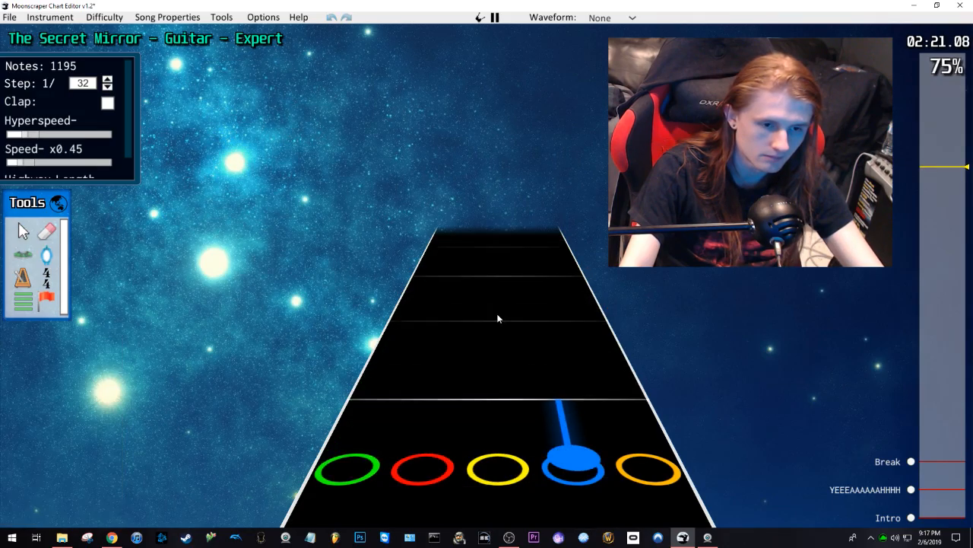
pyautogui.press('space')
pyautogui.scroll(-2, 456, 342)
pyautogui.moveTo(393, 380); pyautogui.dragTo(412, 326)
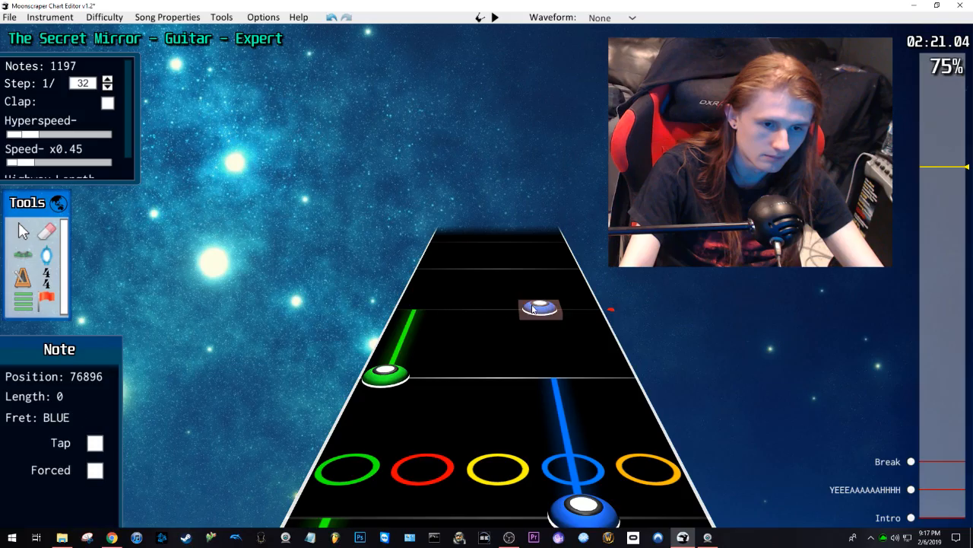
# Step: Play from about 2:14 and extend the blue, green, yellow and green notes from 74304 to 74592 by one grid line each
pyautogui.press('space')
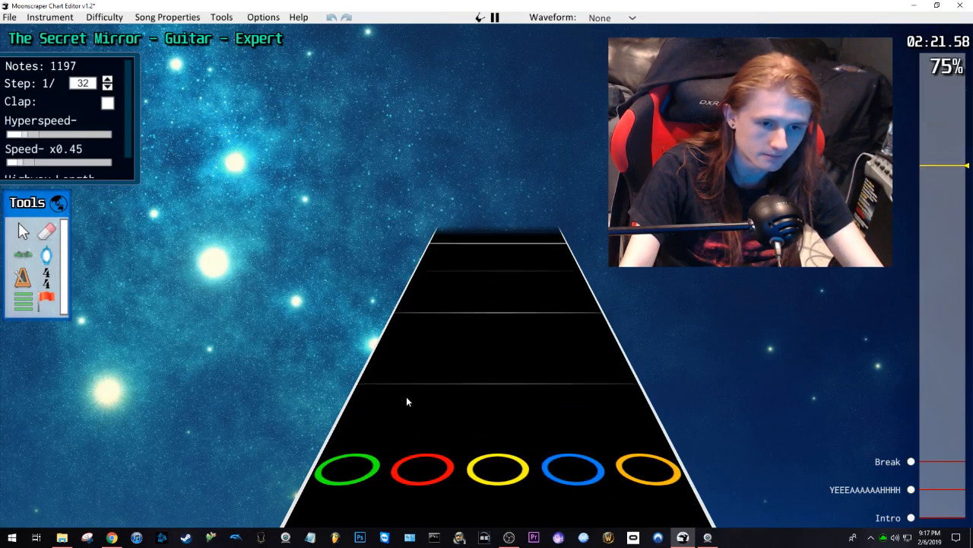
pyautogui.press('space')
pyautogui.moveTo(944, 175); pyautogui.dragTo(943, 183)
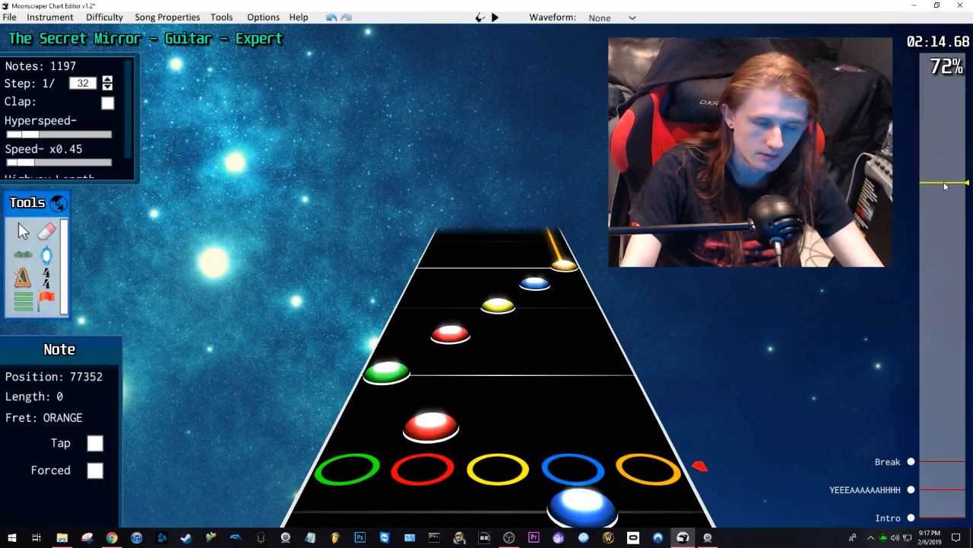
pyautogui.press('space')
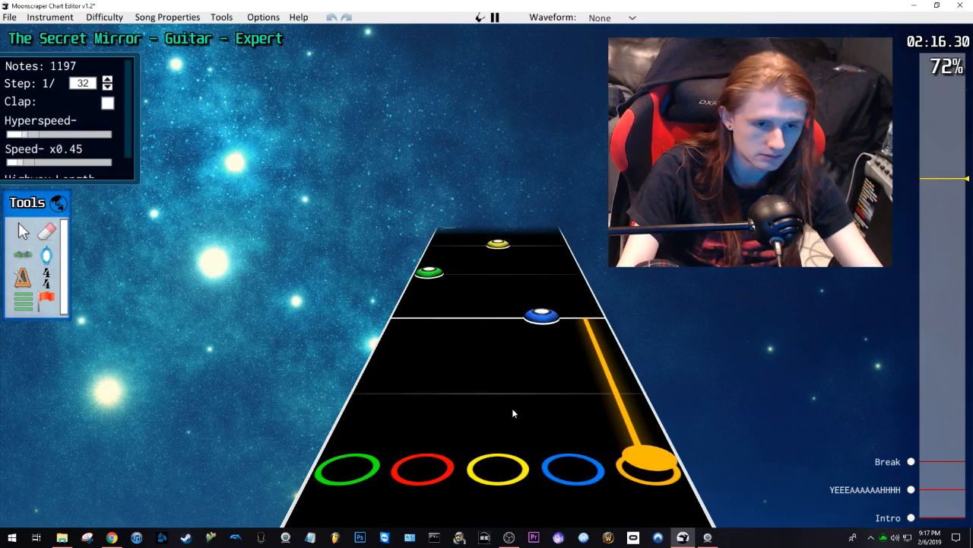
pyautogui.press('space')
pyautogui.moveTo(547, 430); pyautogui.dragTo(549, 346)
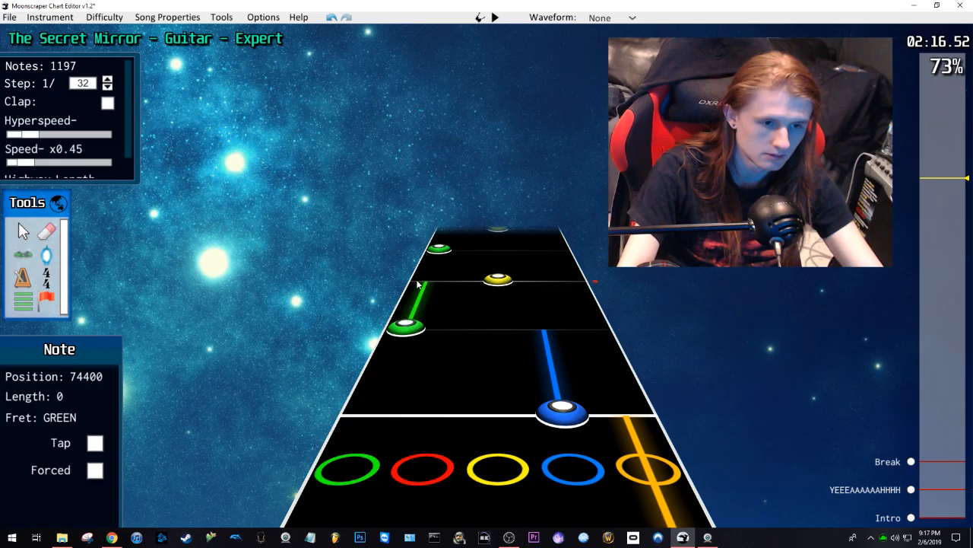
pyautogui.scroll(8, 467, 355)
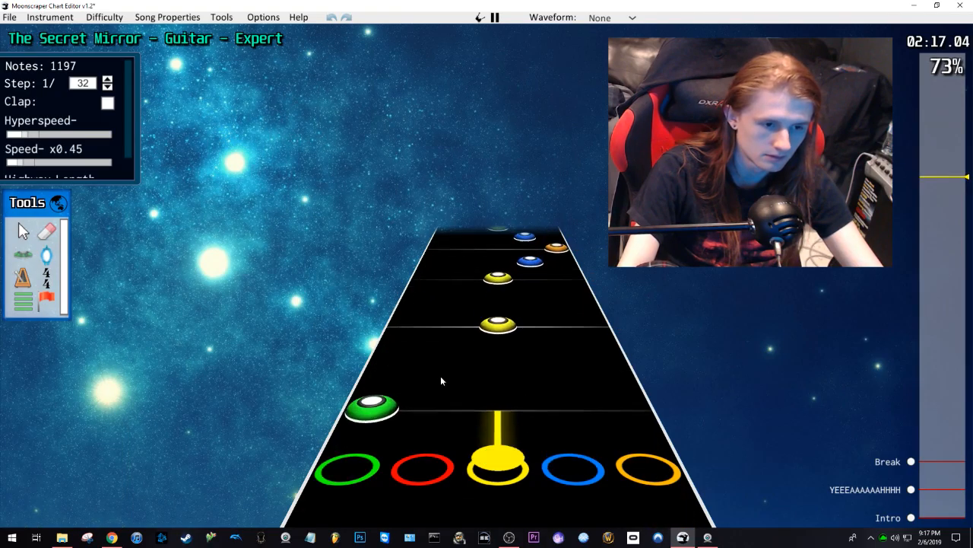
pyautogui.click(368, 437)
pyautogui.moveTo(368, 437); pyautogui.dragTo(399, 363)
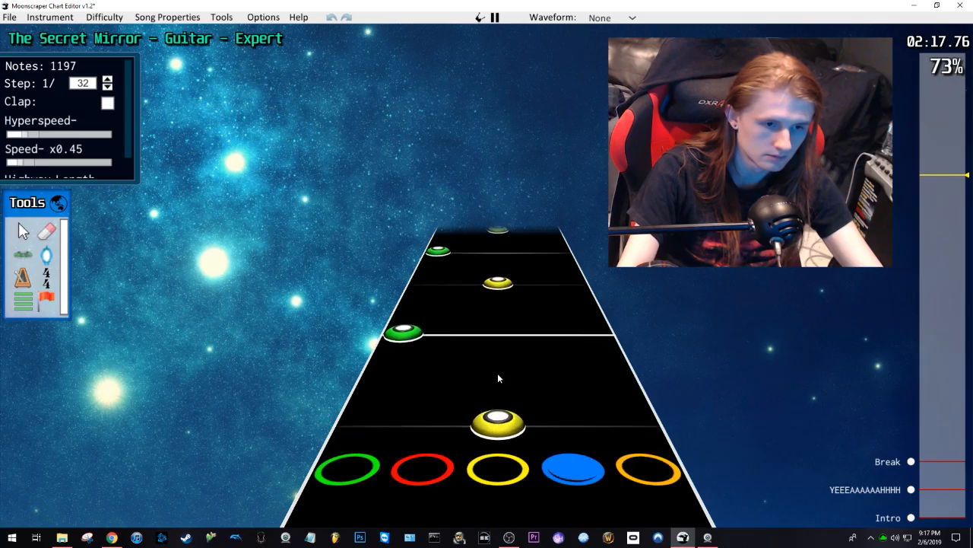
# Step: Extend the alternating yellow and green notes from 74976 to 75360 into sustains of one grid line each, and play them
pyautogui.press('space')
pyautogui.scroll(-2, 499, 376)
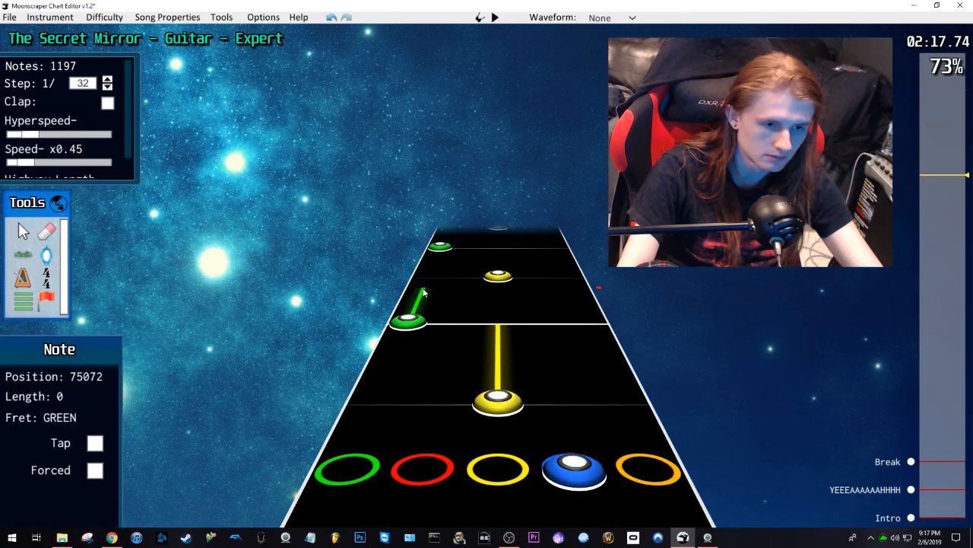
pyautogui.press('space')
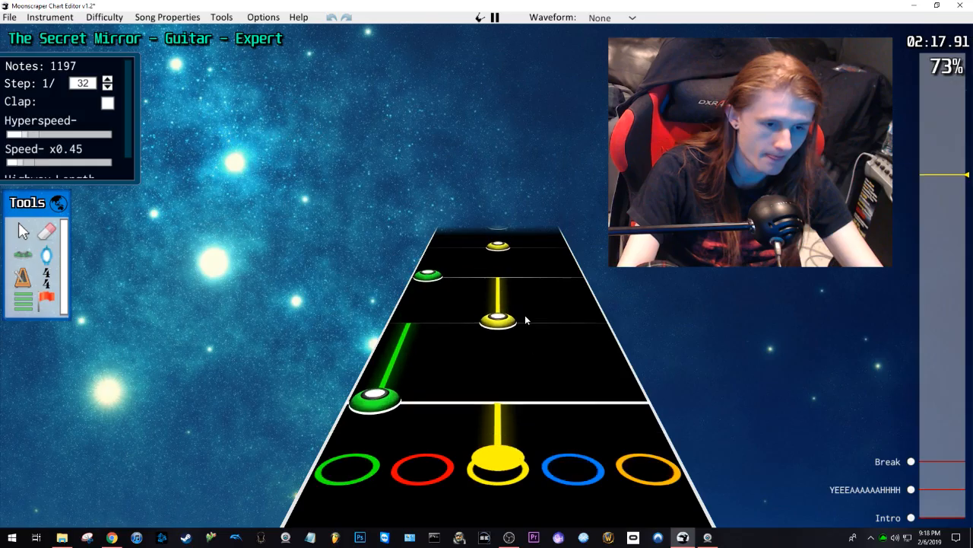
pyautogui.press('space')
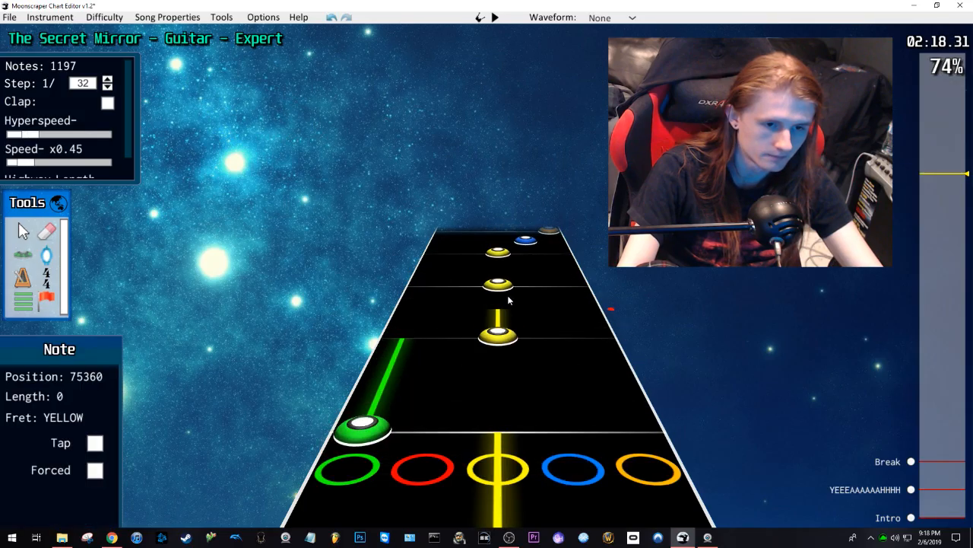
pyautogui.press('space')
pyautogui.press('space')
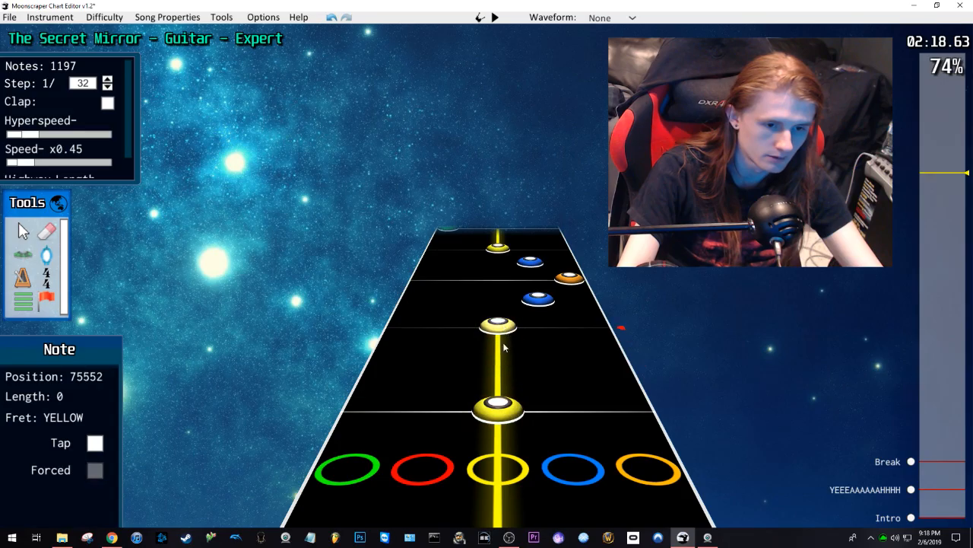
# Step: Move the sustained yellow note at 75456 to the green lane and play the passage from 2:18.39
pyautogui.press('j')
pyautogui.moveTo(500, 401); pyautogui.dragTo(384, 405)
pyautogui.click(480, 382)
pyautogui.scroll(-2, 483, 386)
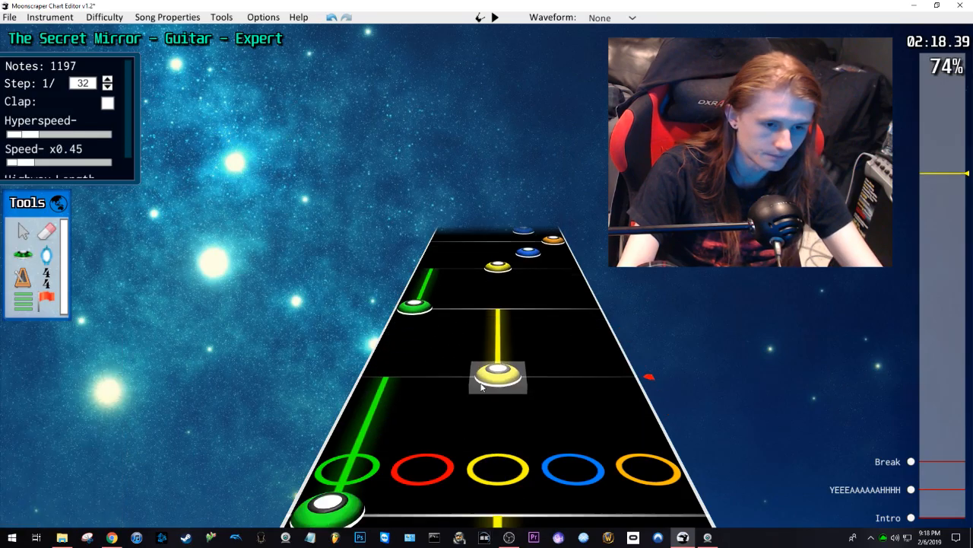
pyautogui.press('space')
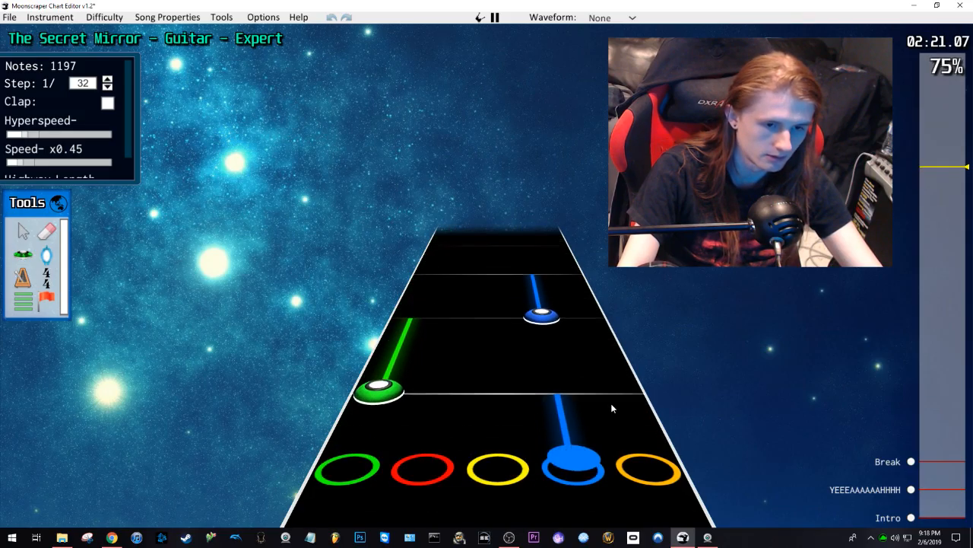
pyautogui.press('space')
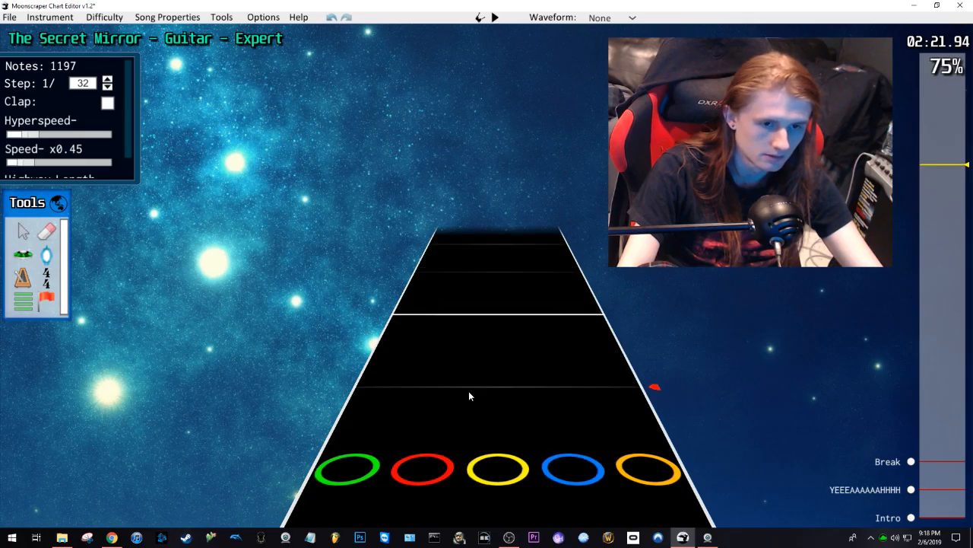
# Step: Add a sustained green note at 76992, yellow at 77088, blue at 77136, and continue the run to a yellow note at 77280
pyautogui.scroll(-3, 473, 391)
pyautogui.click(415, 317)
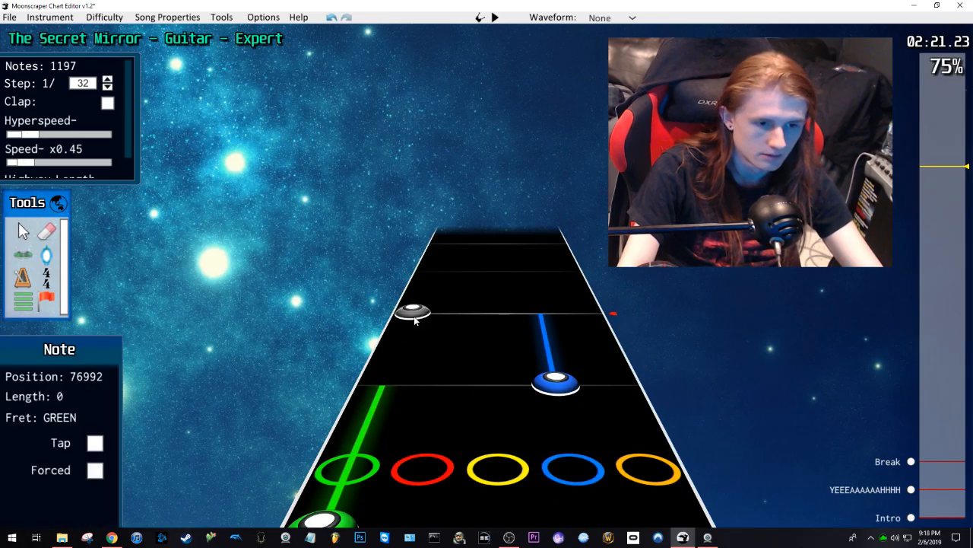
pyautogui.scroll(2, 527, 312)
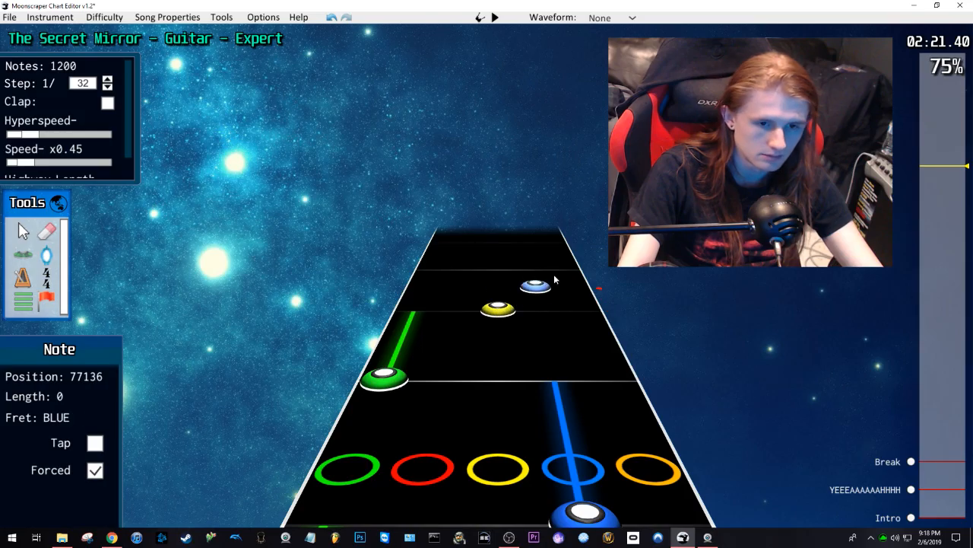
pyautogui.press('space')
pyautogui.press('space')
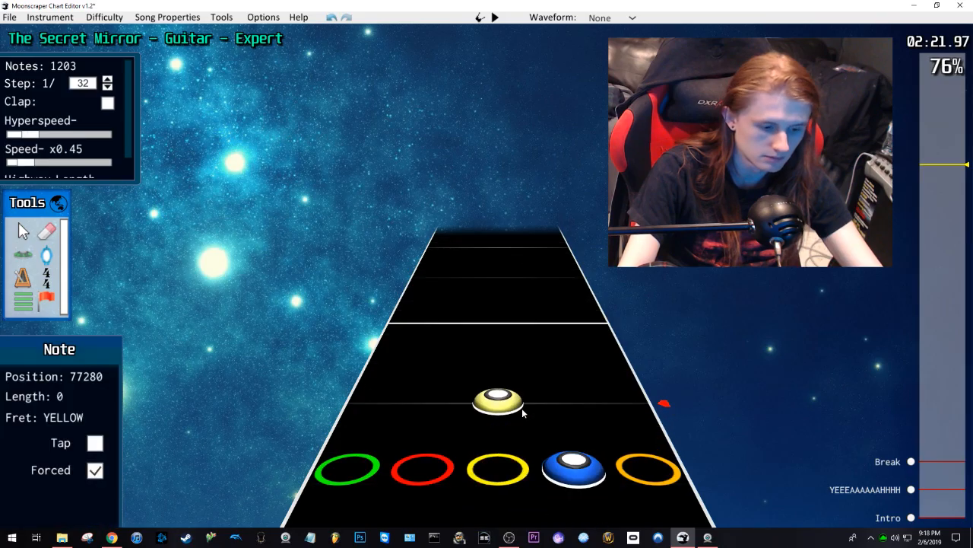
# Step: Sustain the yellow note at 77280, add sustained green, yellow and green notes at 77376, 77472 and 77568, and play them
pyautogui.press('space')
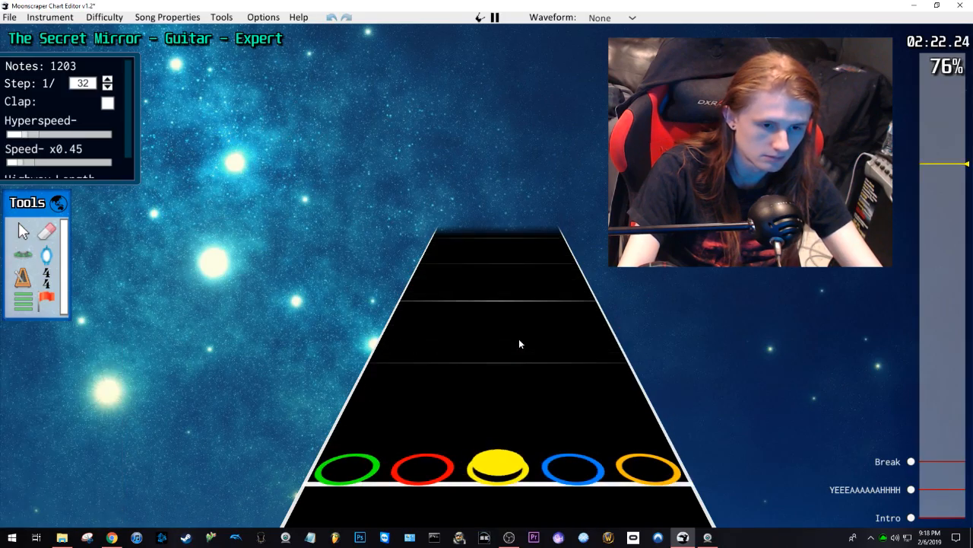
pyautogui.press('space')
pyautogui.scroll(-5, 516, 339)
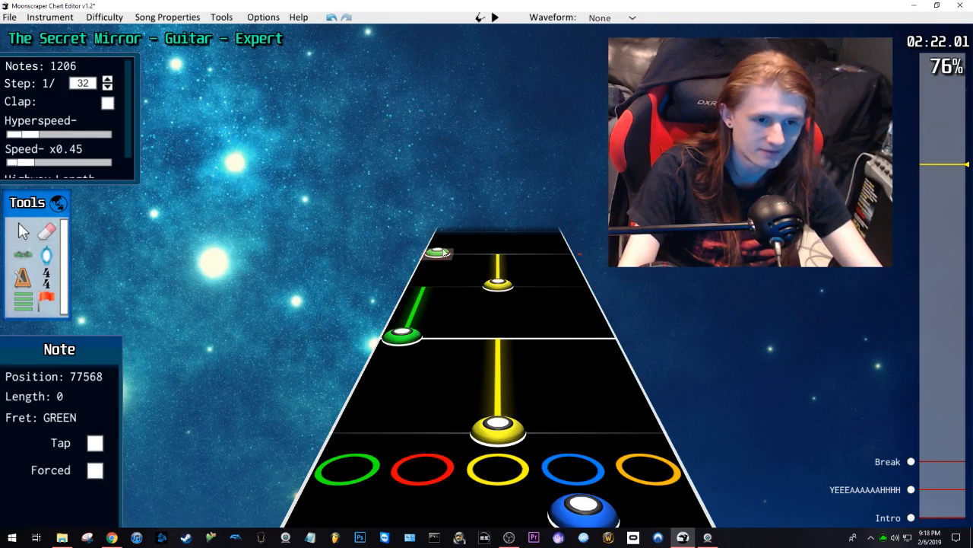
pyautogui.press('space')
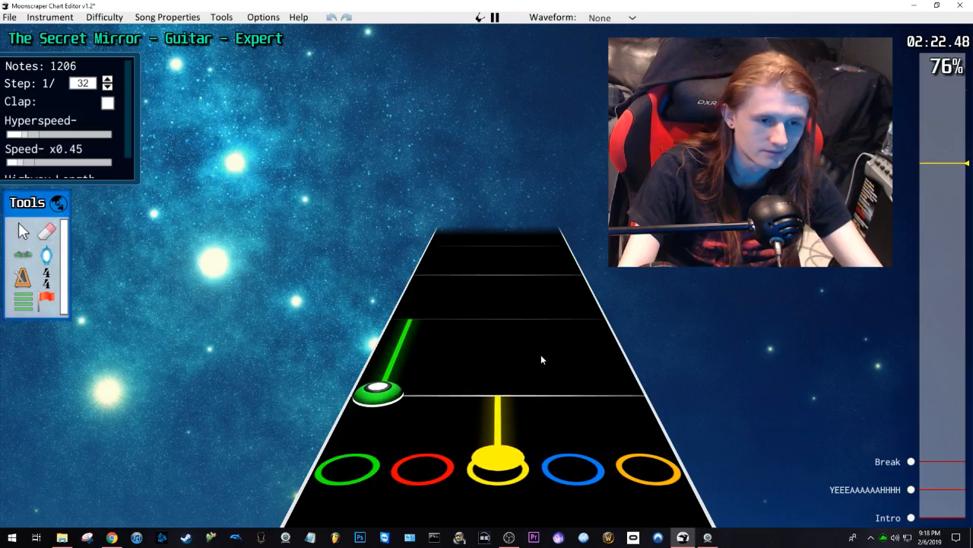
pyautogui.press('space')
# Step: Add a sustained yellow note at 77664, a sustained green at 77760, a red at 77856 and a yellow at 77904
pyautogui.click(487, 415)
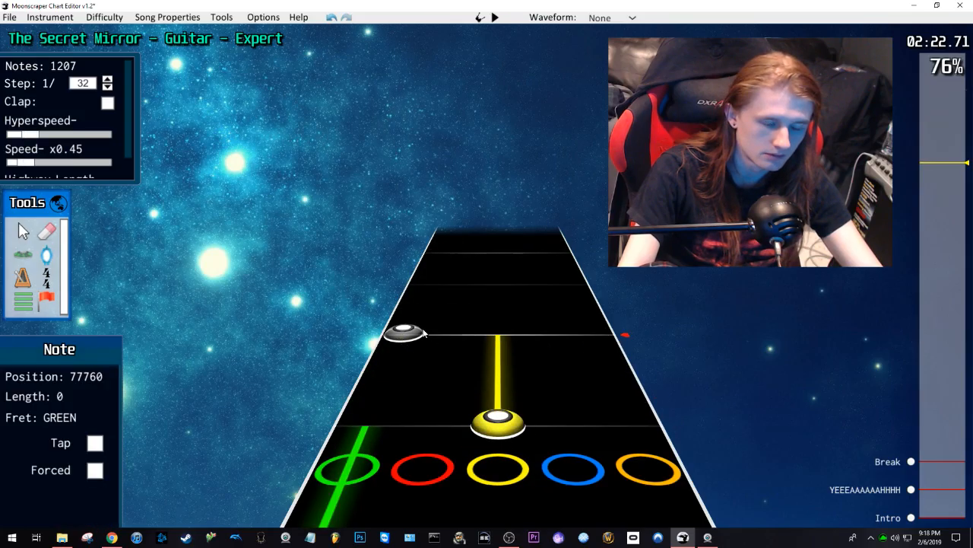
pyautogui.press('space')
pyautogui.press('space')
pyautogui.moveTo(404, 412); pyautogui.dragTo(488, 342)
pyautogui.click(488, 342)
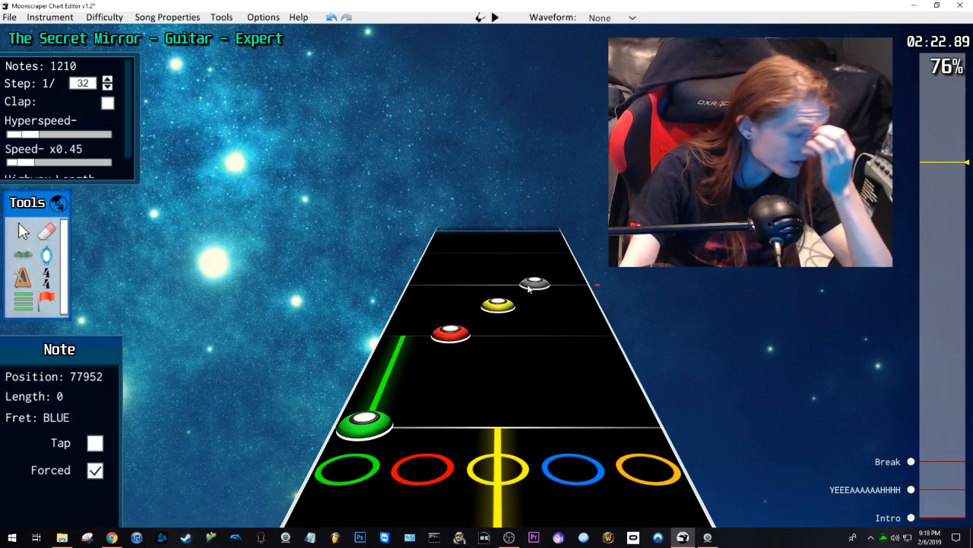
# Step: Play the earlier charted passage around 1:15 to 1:19 for comparison and return to about 2:19
pyautogui.moveTo(934, 333); pyautogui.dragTo(934, 326)
pyautogui.press('space')
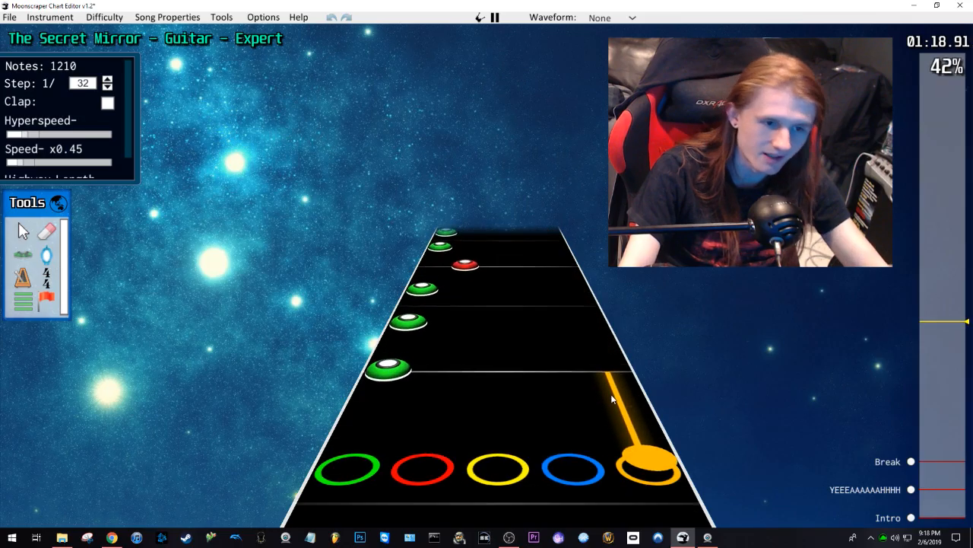
pyautogui.click(925, 335)
pyautogui.press('space')
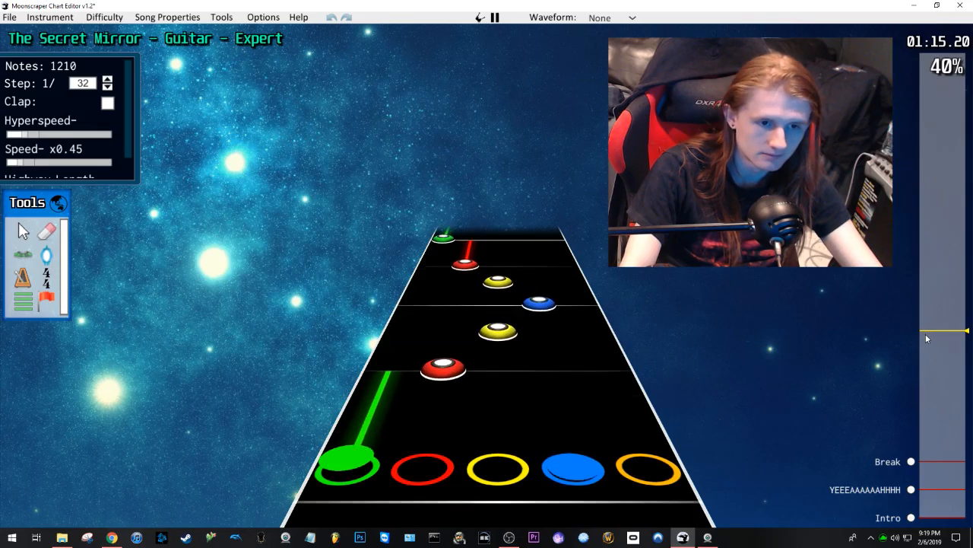
pyautogui.click(947, 189)
pyautogui.moveTo(947, 189); pyautogui.dragTo(950, 174)
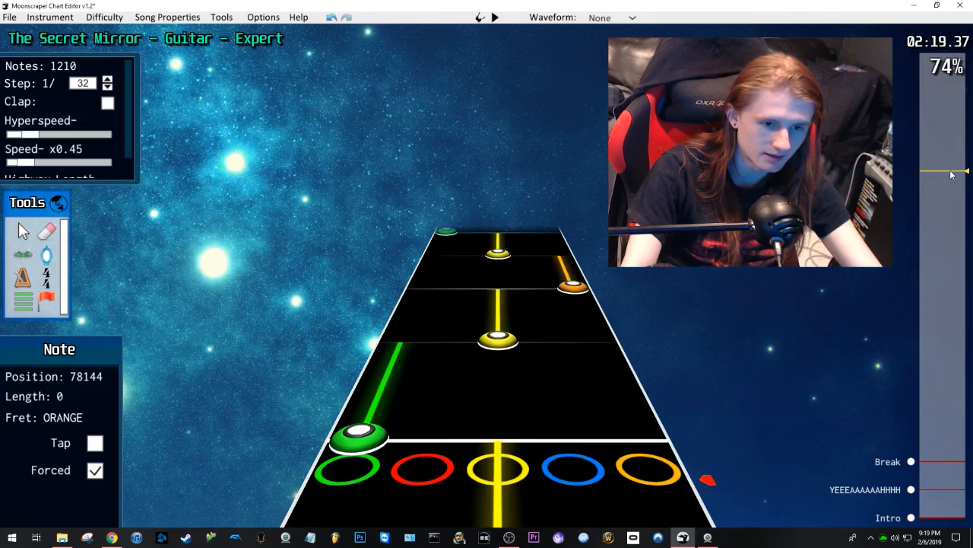
# Step: Add a blue note at 77952, a yellow at 78000, a sustained red at 78048 and a sustained green at 78144
pyautogui.press('space')
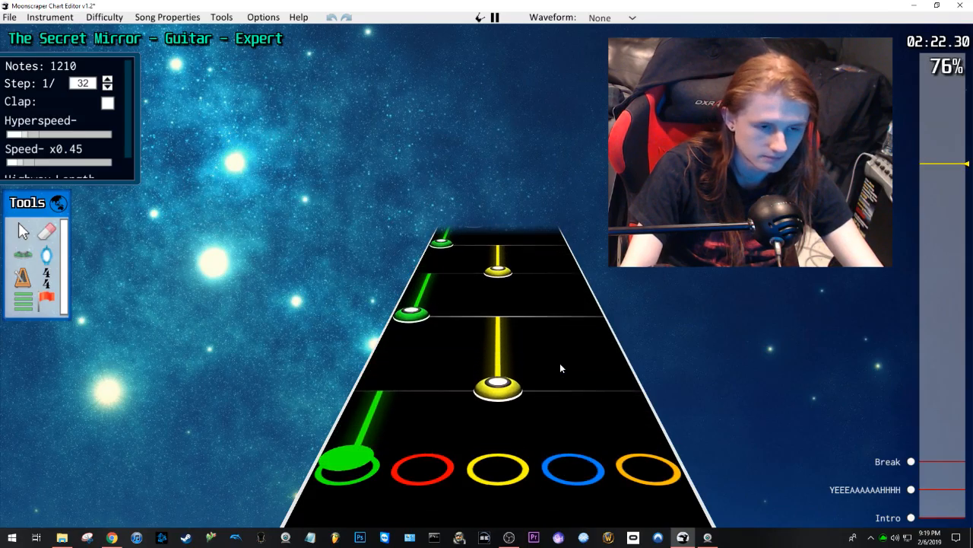
pyautogui.press('space')
pyautogui.click(500, 341)
pyautogui.scroll(-18, 500, 347)
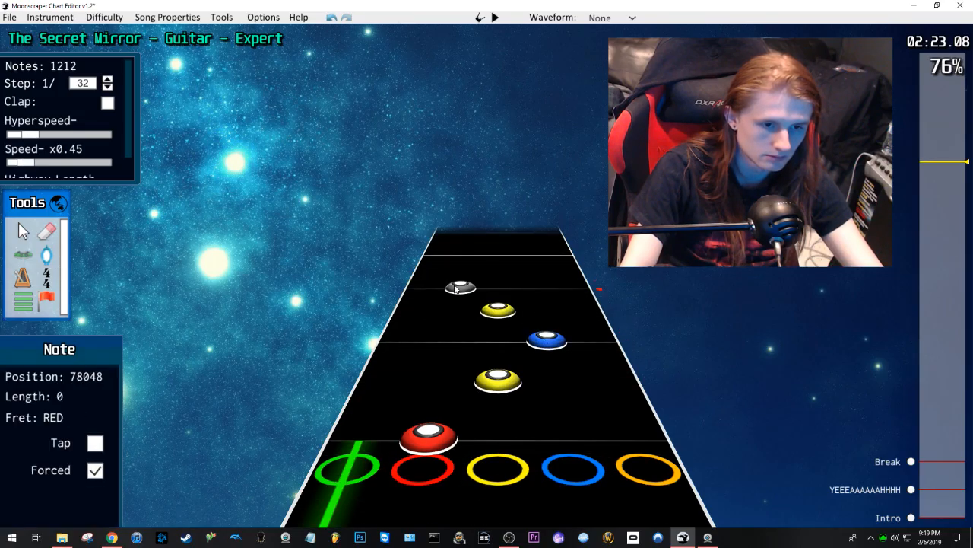
pyautogui.click(454, 288)
pyautogui.scroll(4, 455, 289)
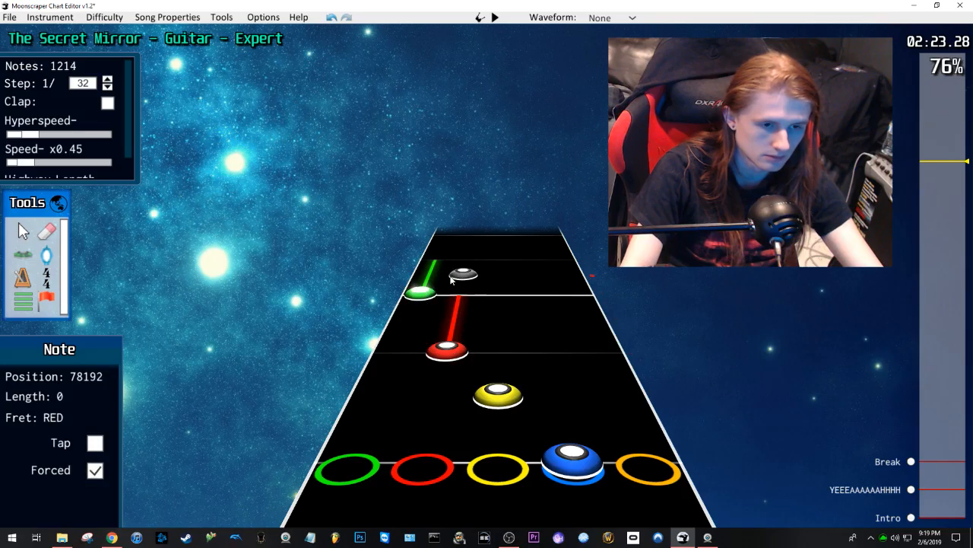
pyautogui.scroll(3, 444, 297)
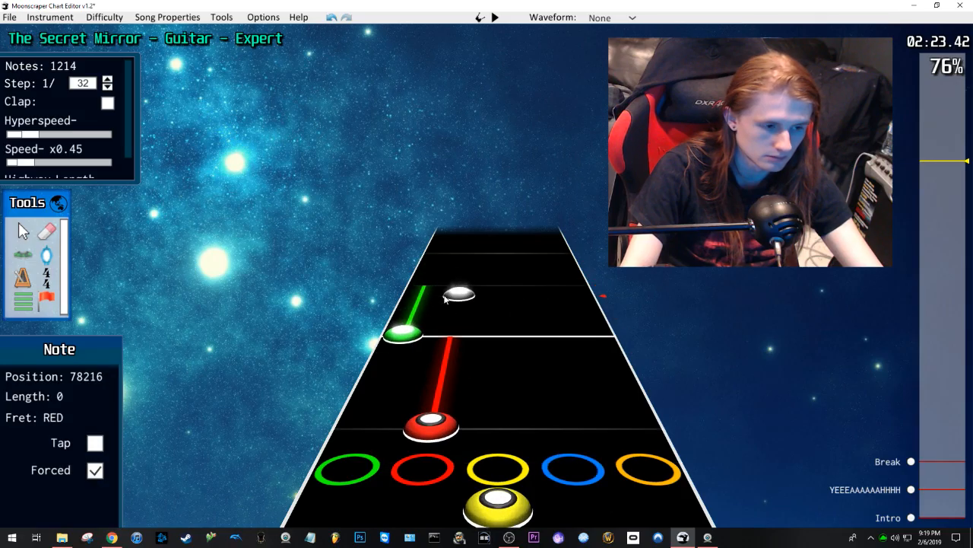
pyautogui.click(417, 341)
# Step: Play past the last notes and add a sustained red note at 78240 and a sustained green note at 78336
pyautogui.press('space')
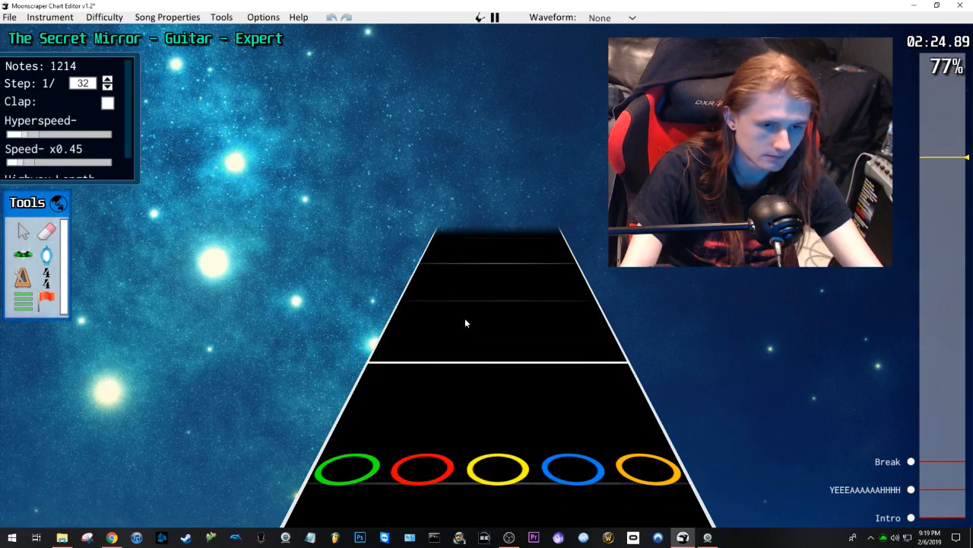
pyautogui.press('space')
pyautogui.scroll(-4, 466, 318)
pyautogui.scroll(-3, 466, 317)
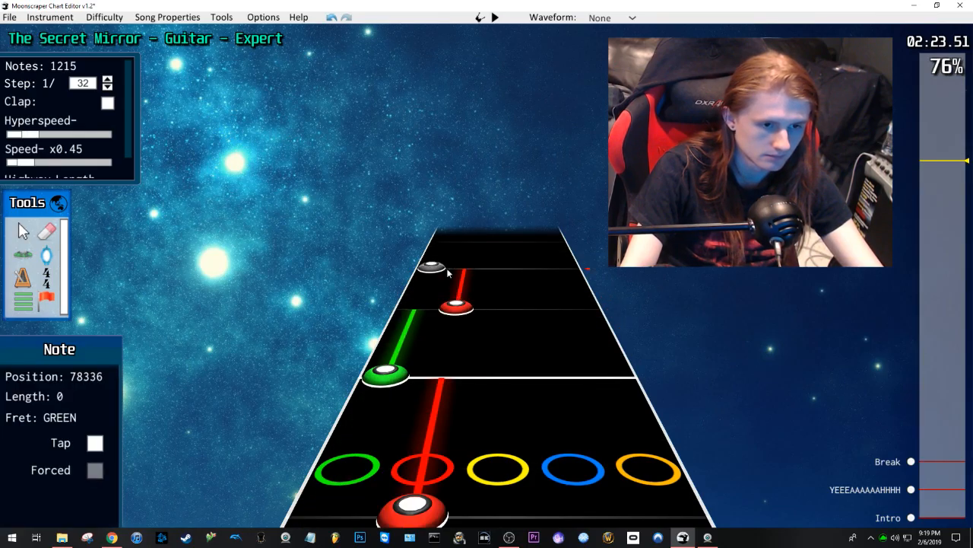
pyautogui.moveTo(445, 266); pyautogui.dragTo(447, 239)
pyautogui.scroll(-3, 562, 313)
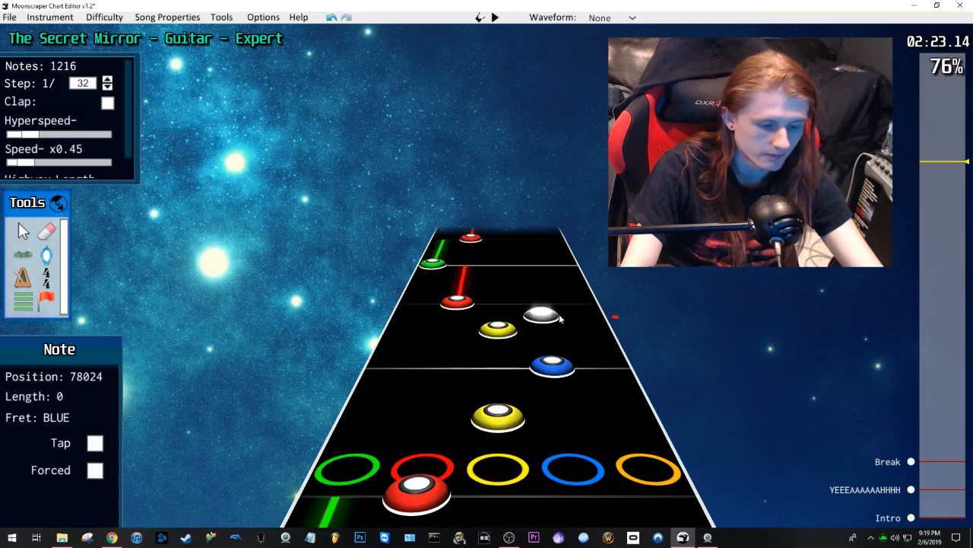
# Step: Set the playback speed to x1, play the earlier passage around 1:17, and move the song position to 2:15.70
pyautogui.moveTo(44, 156); pyautogui.dragTo(57, 164)
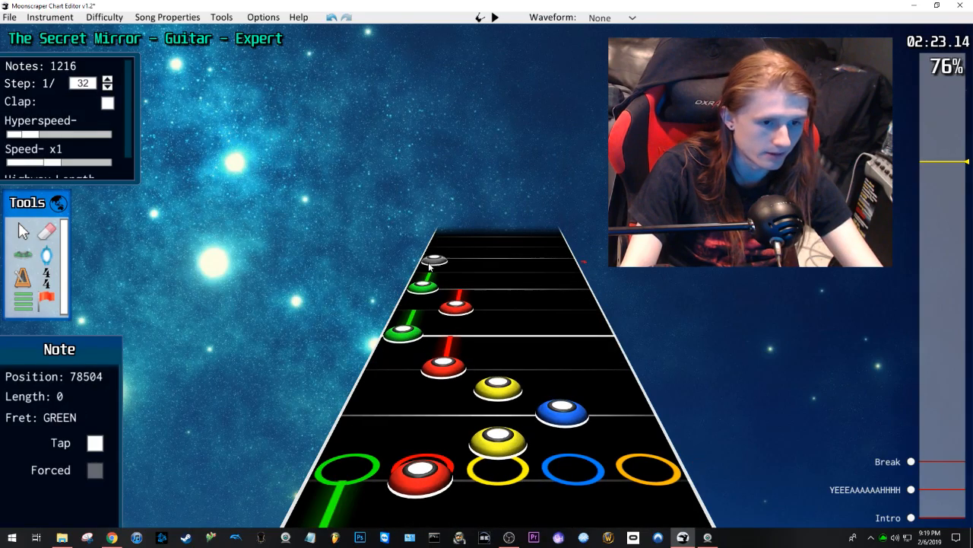
pyautogui.click(945, 388)
pyautogui.scroll(-10, 946, 387)
pyautogui.scroll(5, 947, 389)
pyautogui.scroll(4, 947, 389)
pyautogui.scroll(-2, 948, 383)
pyautogui.press('space')
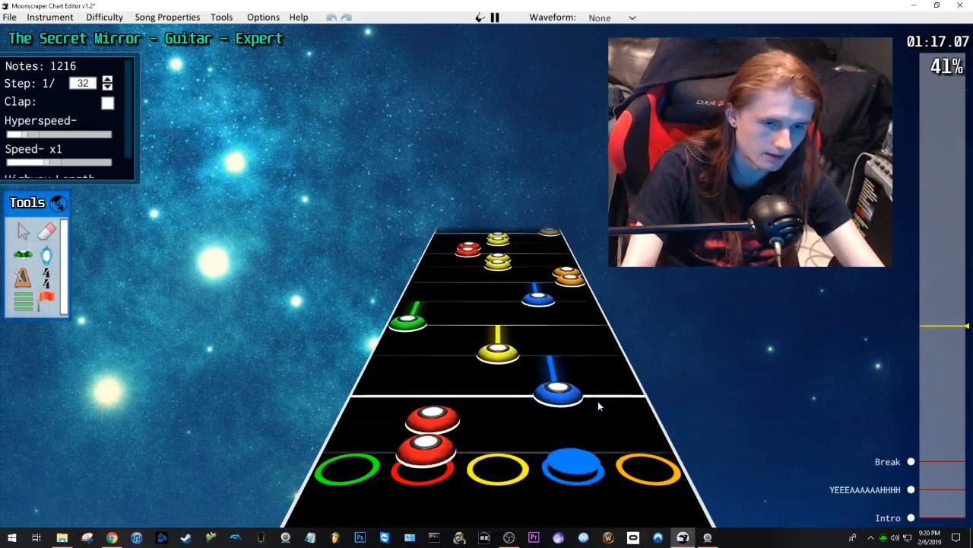
pyautogui.click(938, 162)
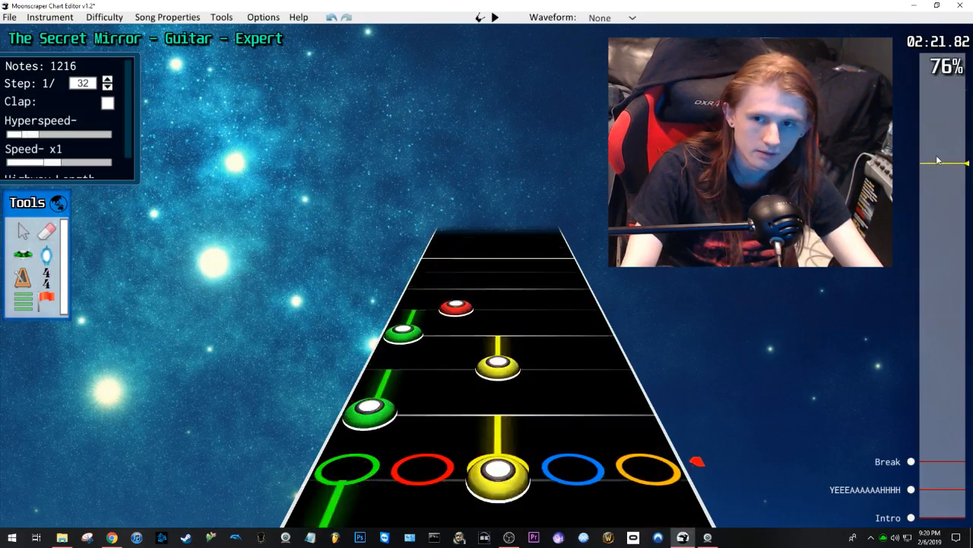
pyautogui.moveTo(941, 144)
pyautogui.mouseDown()
pyautogui.moveTo(948, 94)
pyautogui.moveTo(947, 183)
pyautogui.mouseUp()
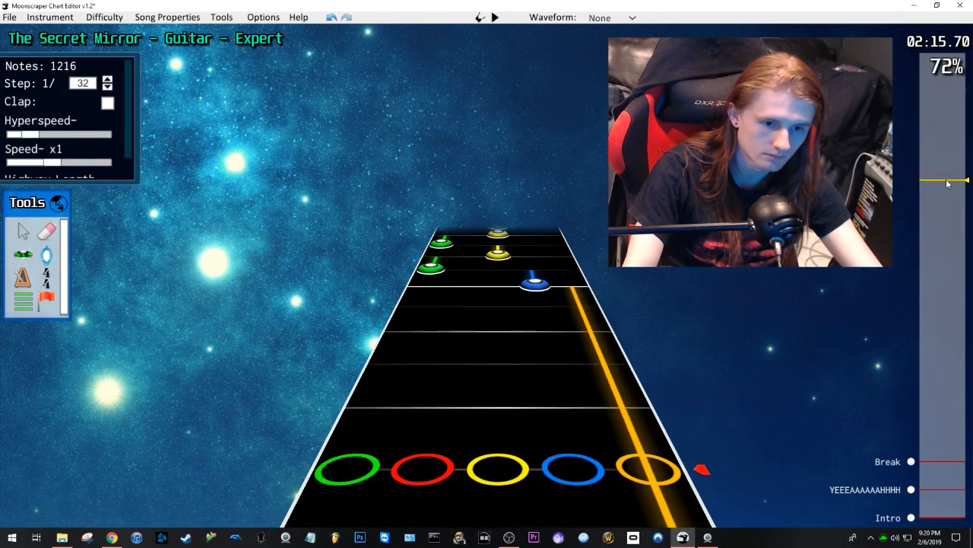
# Step: Play the charted passage from 2:15.70 to about 2:25 and return to 2:22.51
pyautogui.press('space')
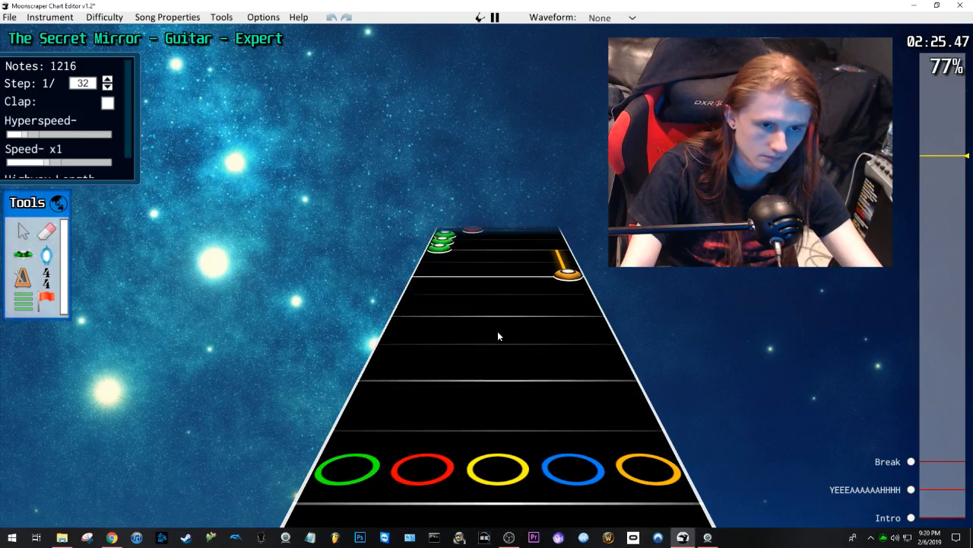
pyautogui.press('space')
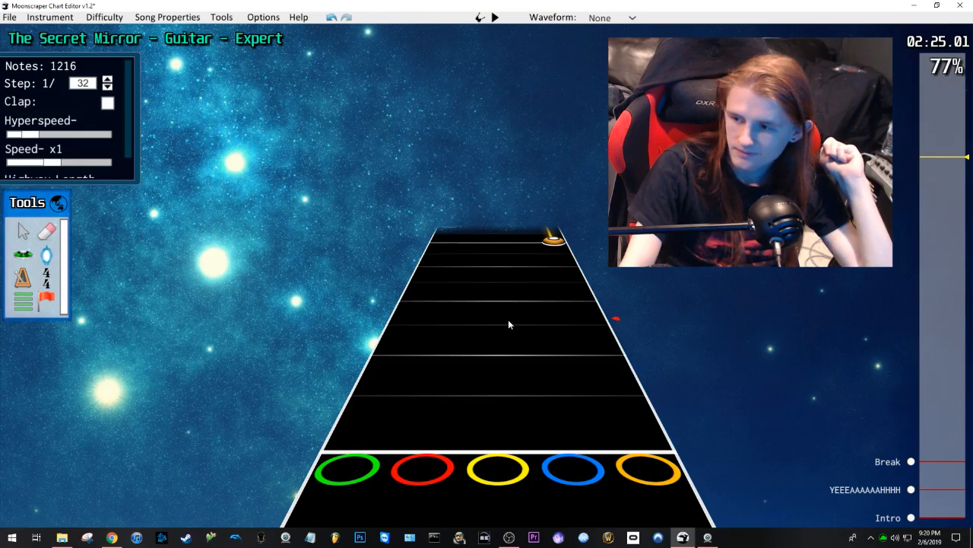
pyautogui.scroll(3, 508, 324)
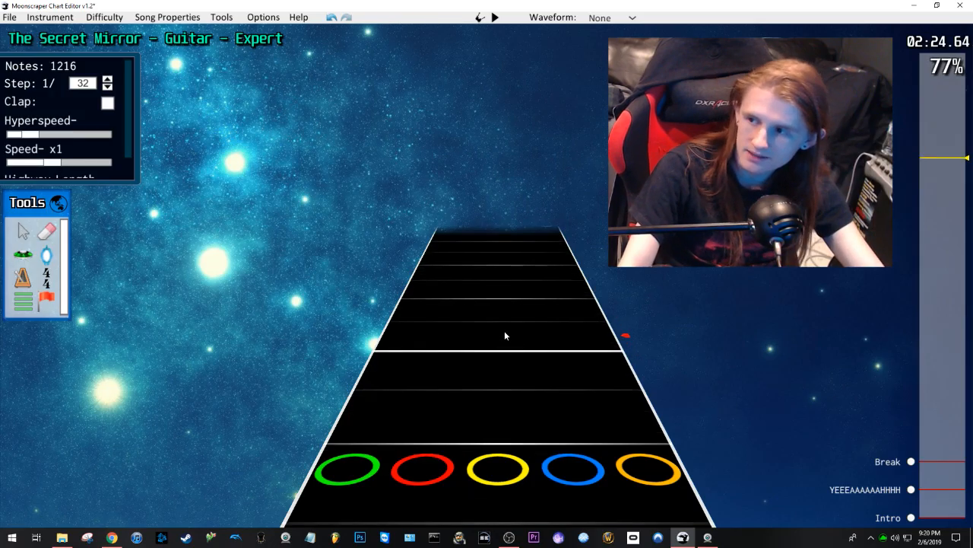
pyautogui.scroll(8, 505, 333)
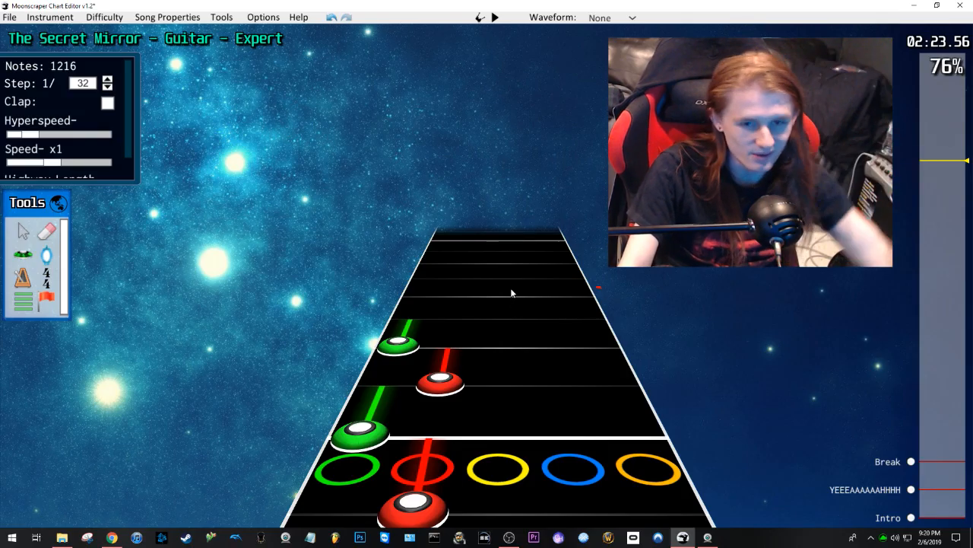
pyautogui.scroll(-3, 555, 292)
pyautogui.scroll(10, 502, 327)
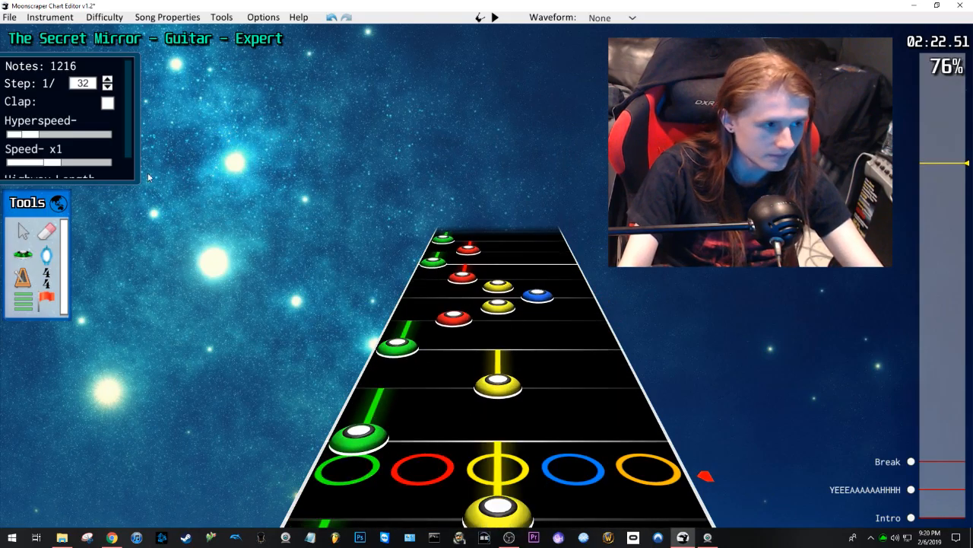
# Step: Set the playback speed to x0.55, play to 2:24.20, and add a sustained red note at 78432 and a sustained green at 78528
pyautogui.moveTo(46, 172); pyautogui.dragTo(27, 166)
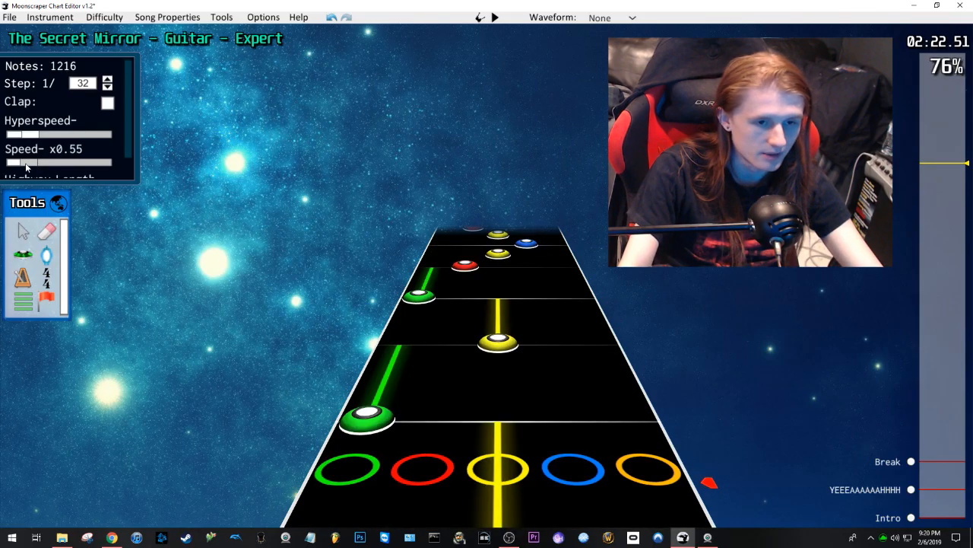
pyautogui.press('space')
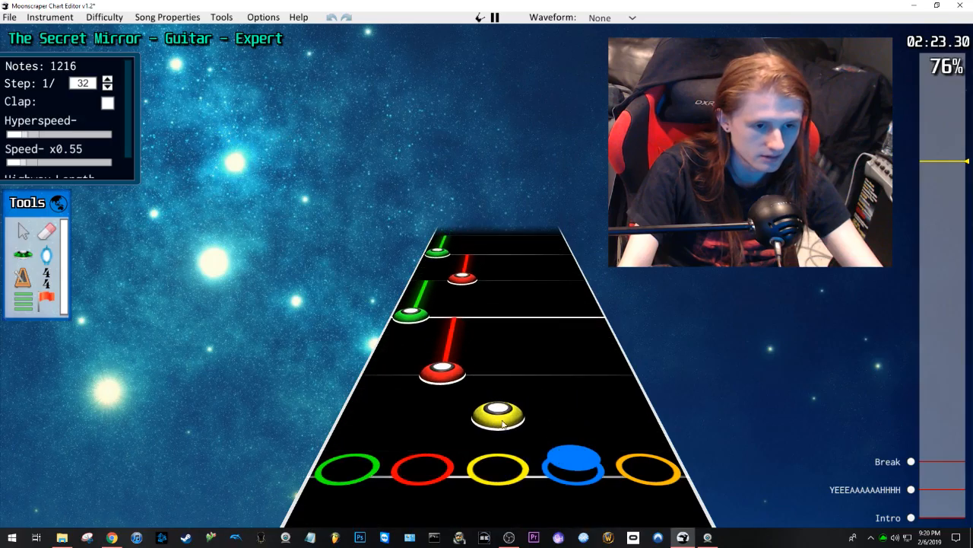
pyautogui.press('space')
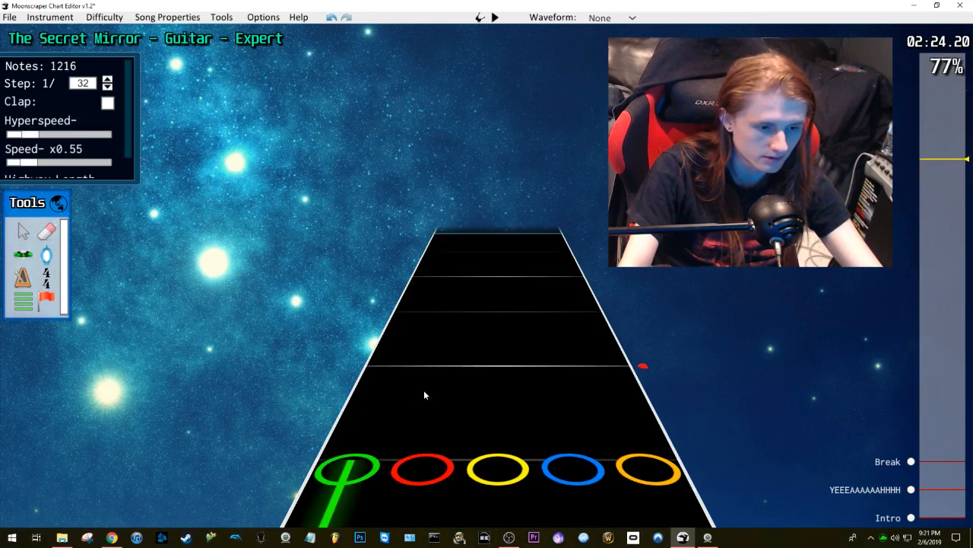
pyautogui.moveTo(429, 388); pyautogui.dragTo(455, 327)
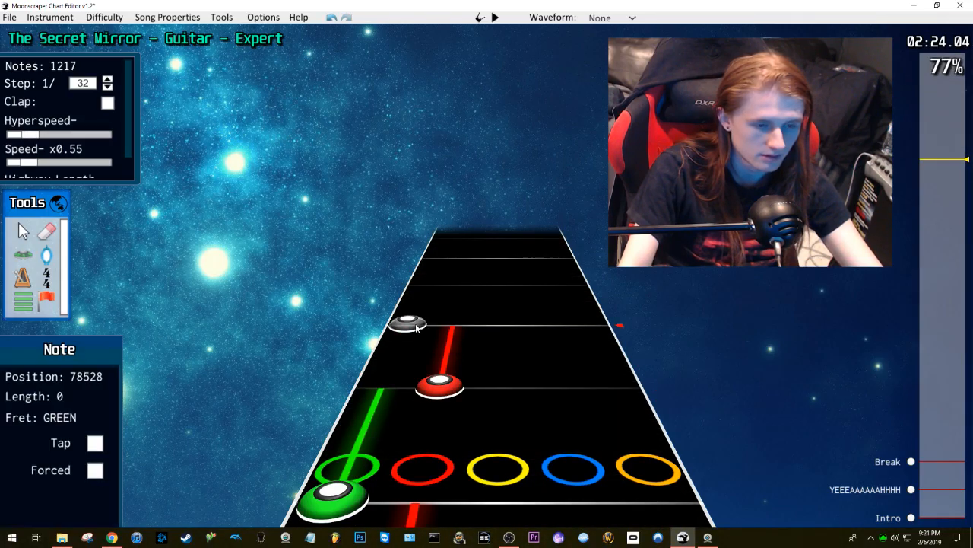
# Step: Replay around 2:24.5 and add red at 78624, yellow at 78672, blue at 78720, yellow at 78768, blue at 78816 and orange at 78864
pyautogui.press('space')
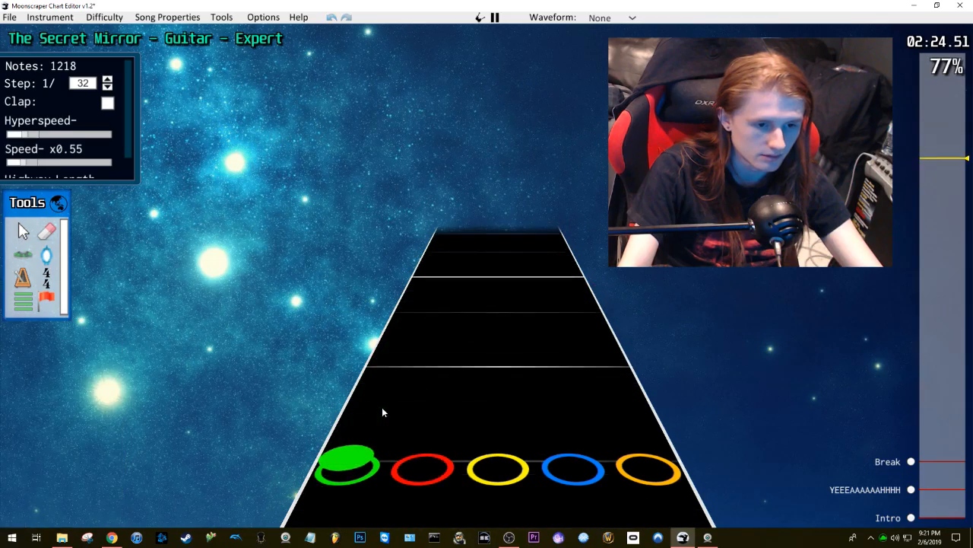
pyautogui.press('space')
pyautogui.press('space')
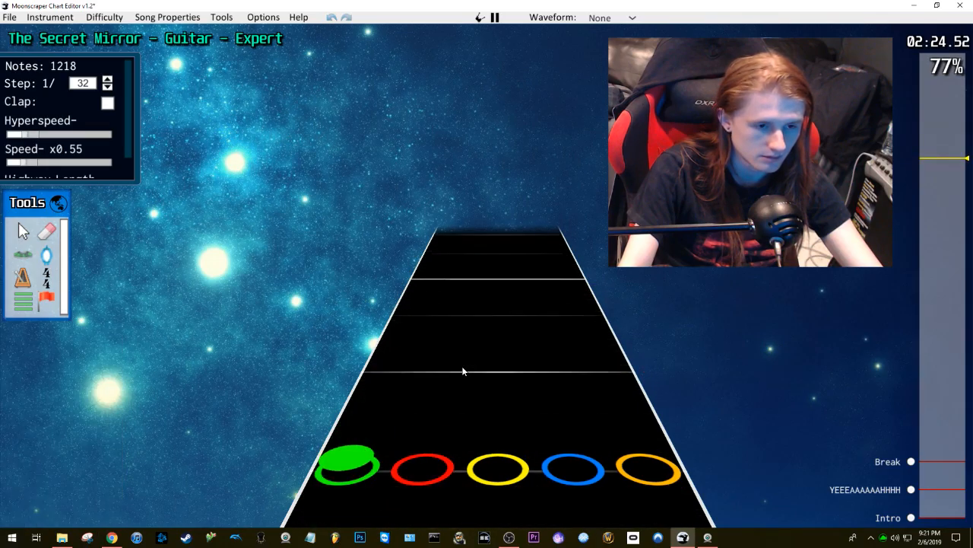
pyautogui.press('space')
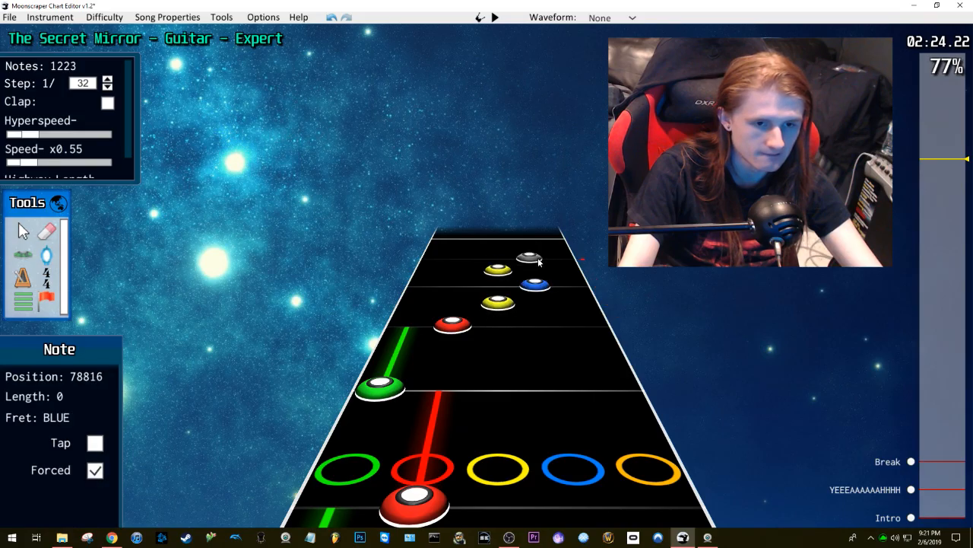
# Step: Replay from 2:24.22 and undo the last yellow, blue and orange notes at 78768, 78816 and 78864
pyautogui.press('space')
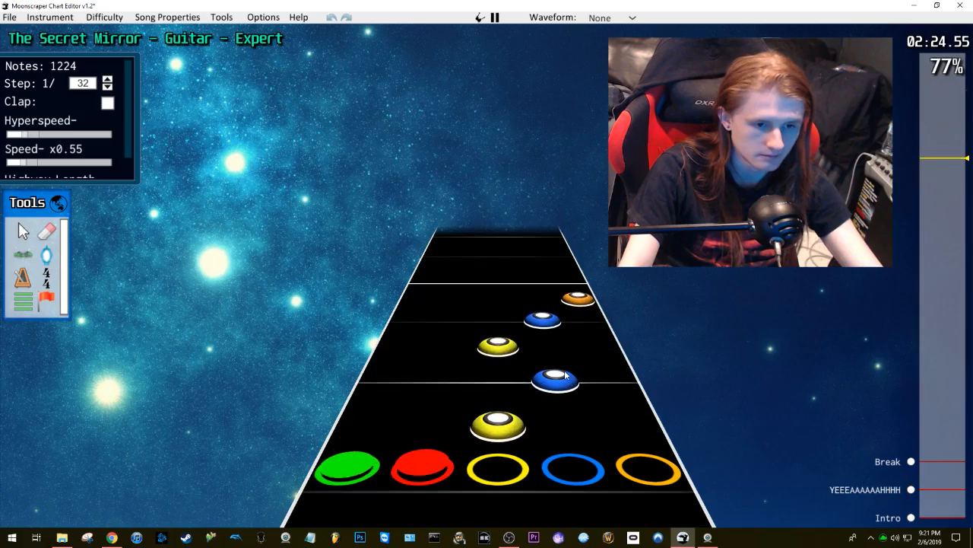
pyautogui.press('space')
pyautogui.scroll(-5, 565, 372)
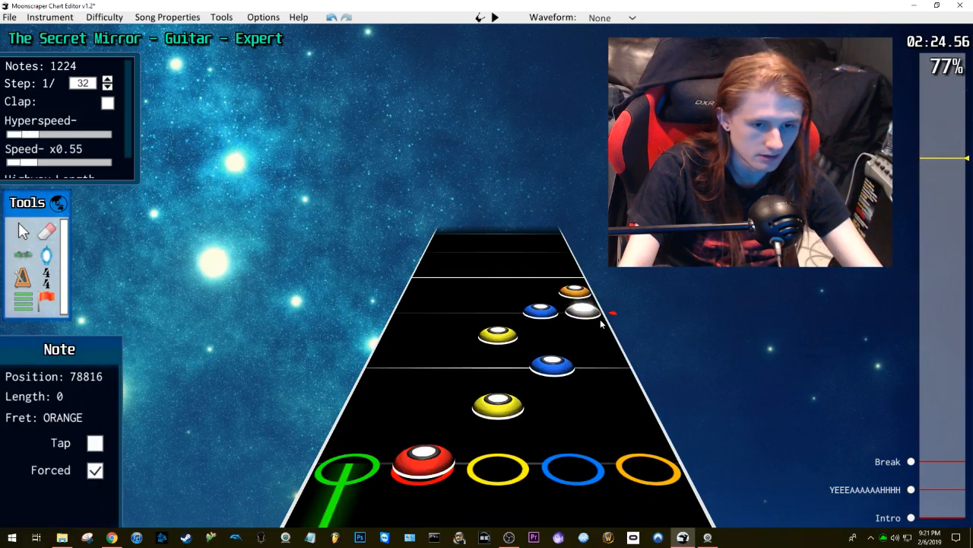
pyautogui.hotkey('ctrl', 'z')
pyautogui.hotkey('ctrl', 'z')
# Step: Play to about 2:24.84 and add a yellow note at 78768, a red at 78816 and a green at 78864
pyautogui.press('space')
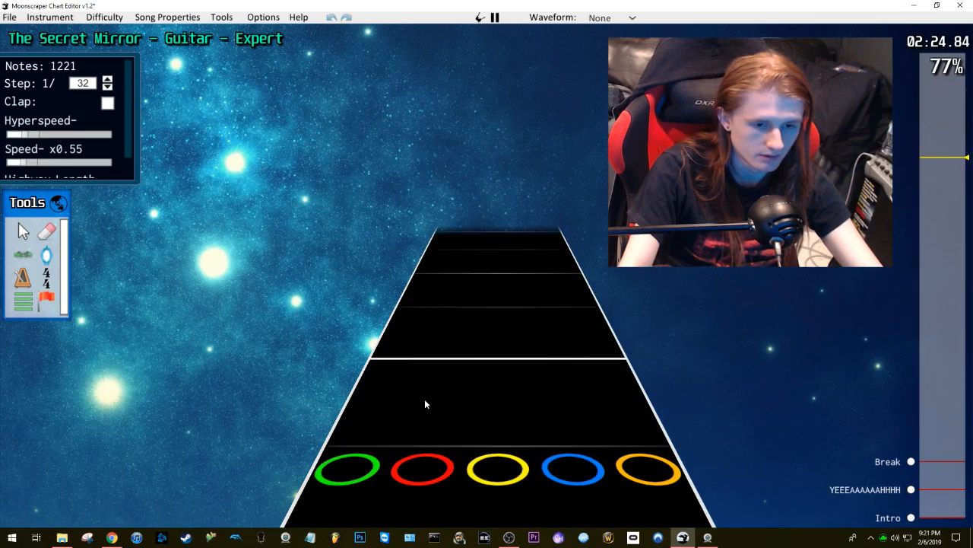
pyautogui.press('space')
pyautogui.scroll(-4, 431, 399)
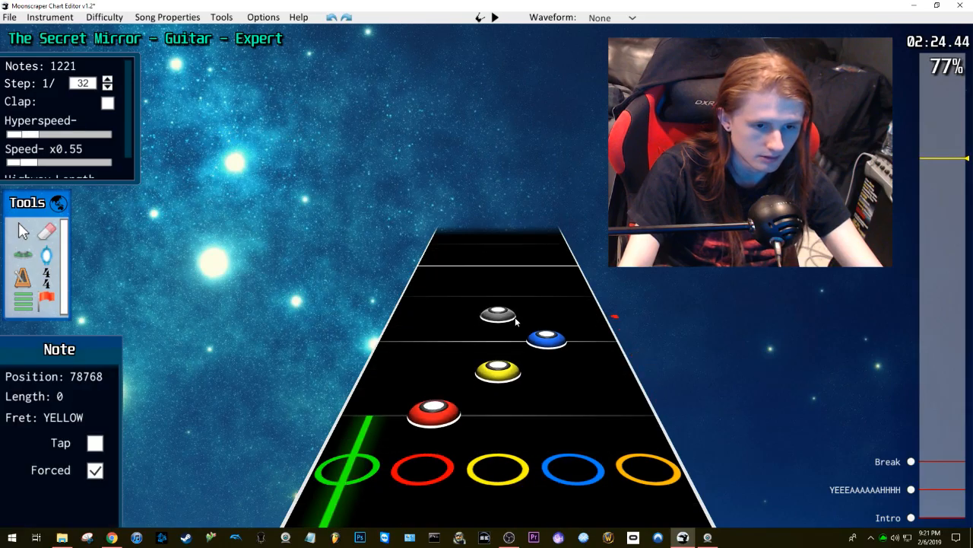
pyautogui.click(420, 284)
pyautogui.scroll(-5, 419, 285)
pyautogui.press('space')
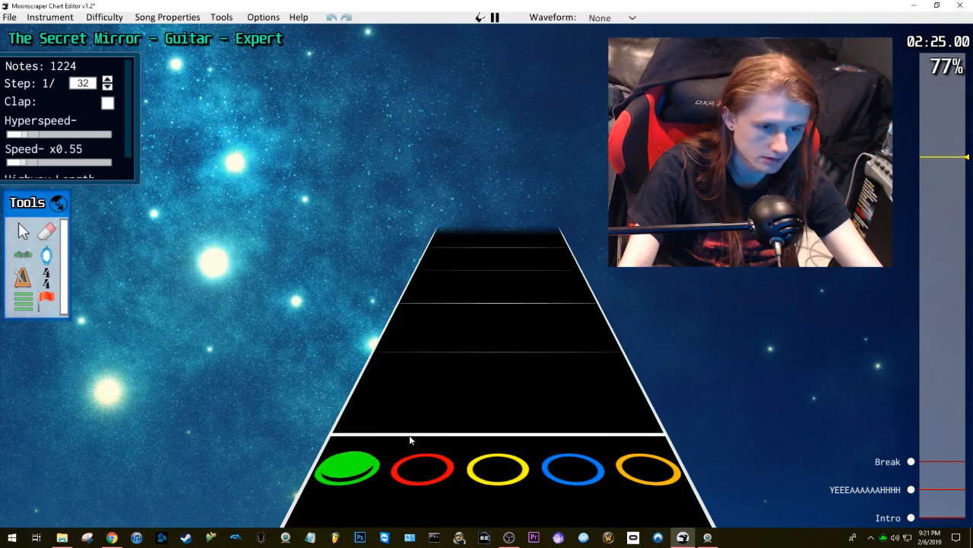
# Step: Replay the run around 2:24.6 and add a sustained blue note at 78912 and a sustained yellow note at 79008
pyautogui.press('space')
pyautogui.click(456, 400)
pyautogui.scroll(-7, 499, 397)
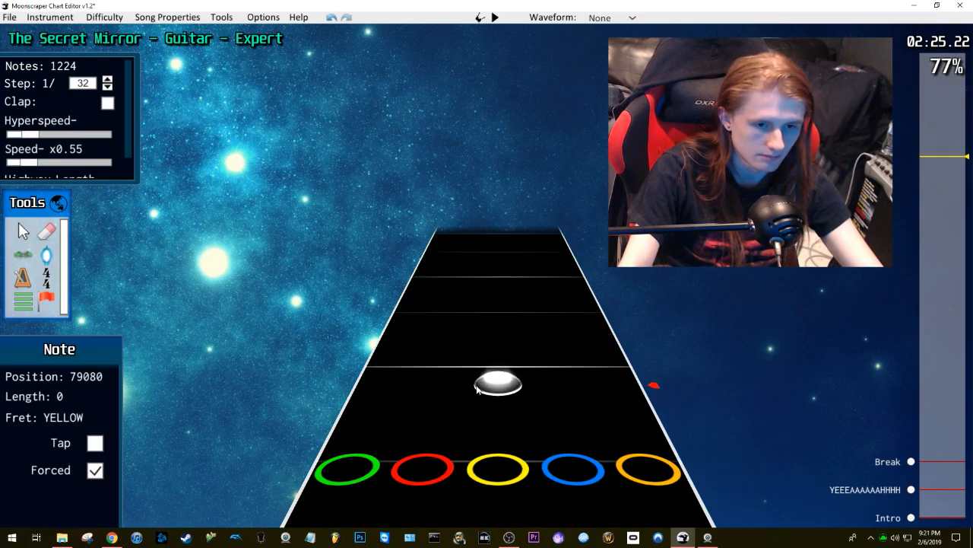
pyautogui.press('space')
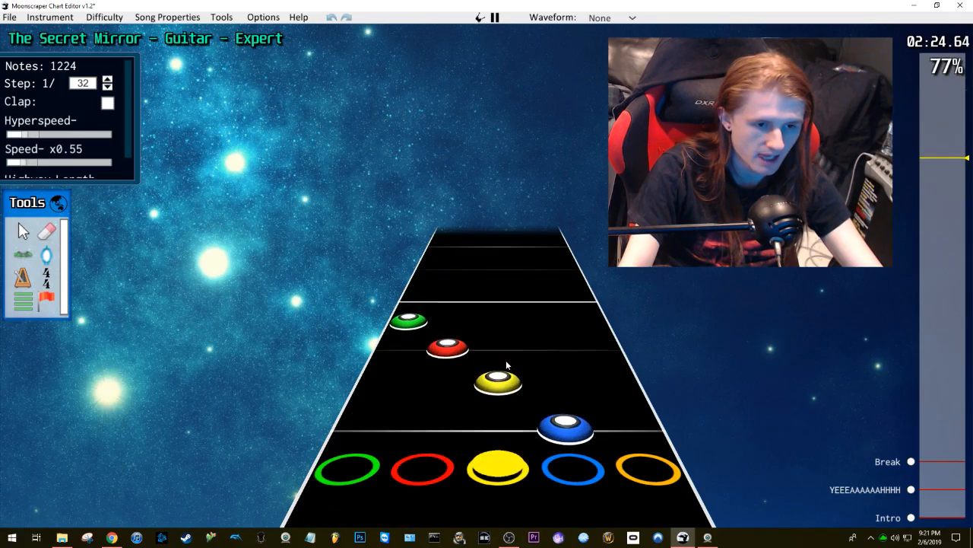
pyautogui.press('space')
pyautogui.scroll(-3, 507, 364)
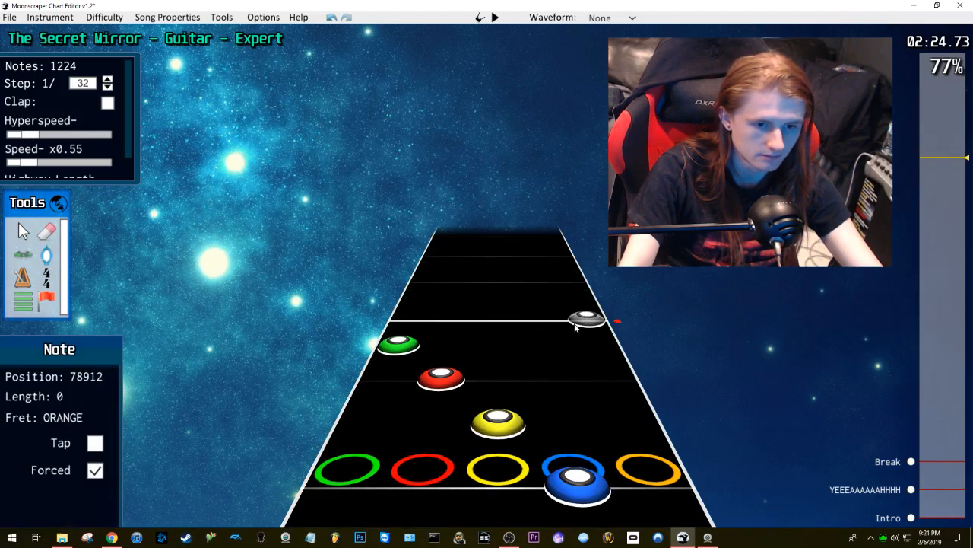
pyautogui.moveTo(560, 323); pyautogui.dragTo(538, 280)
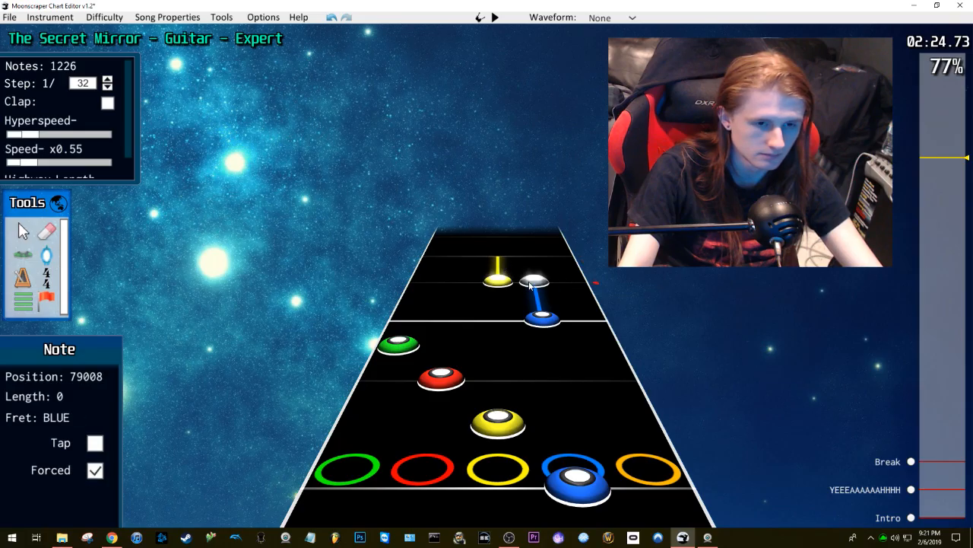
# Step: Play on from 2:24.73 and add a sustained green note at 79104 and a sustained blue note at 79200
pyautogui.press('space')
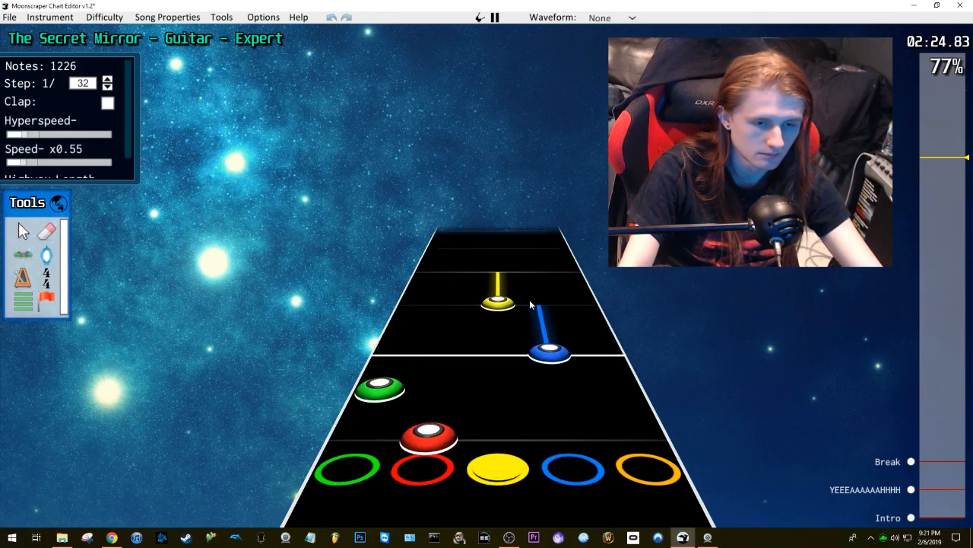
pyautogui.press('space')
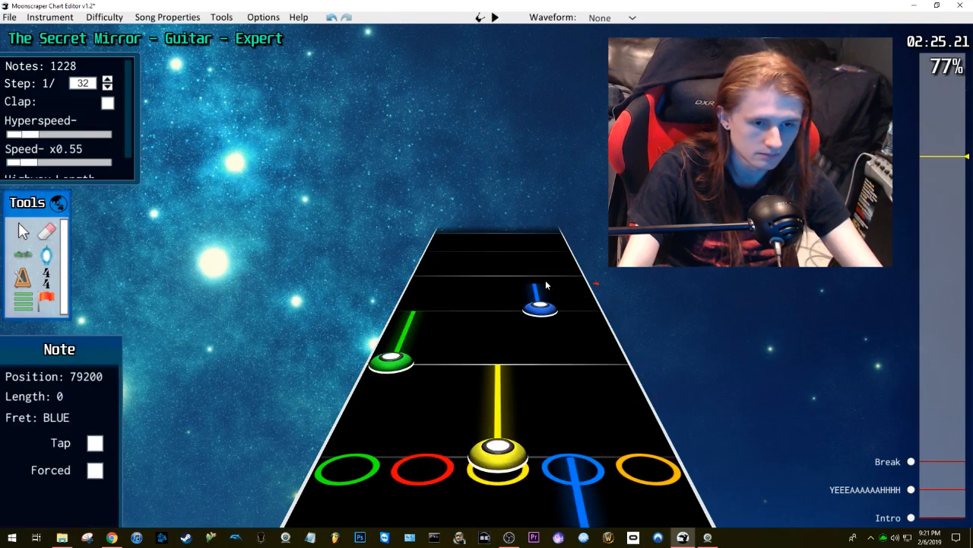
# Step: Play past the last added notes to about 2:26 twice, then return to 2:24.86
pyautogui.press('space')
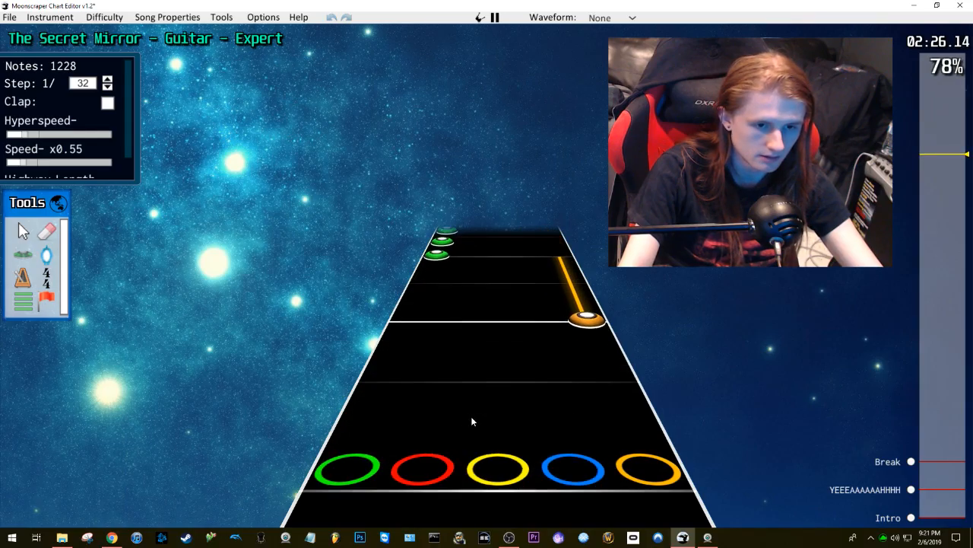
pyautogui.press('space')
pyautogui.scroll(-5, 473, 421)
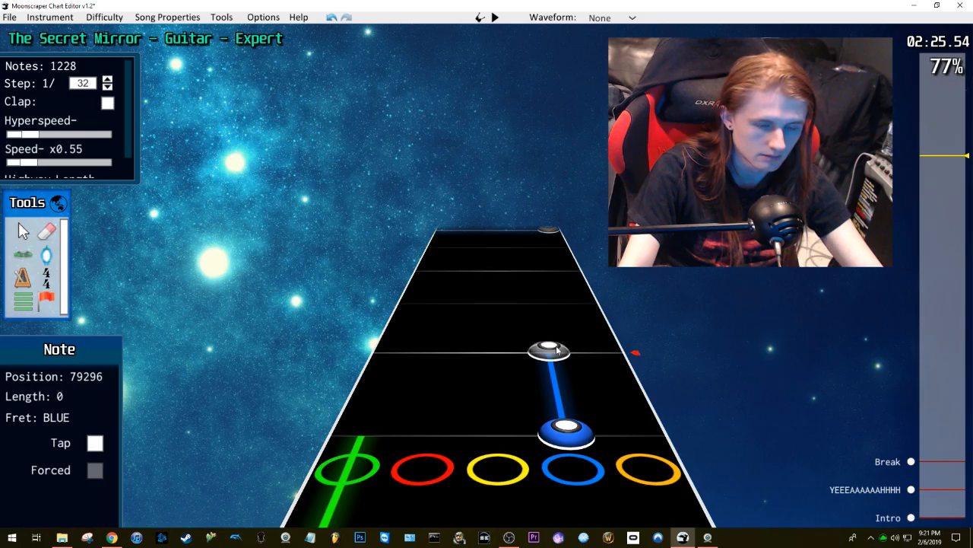
pyautogui.scroll(-2, 553, 352)
pyautogui.press('space')
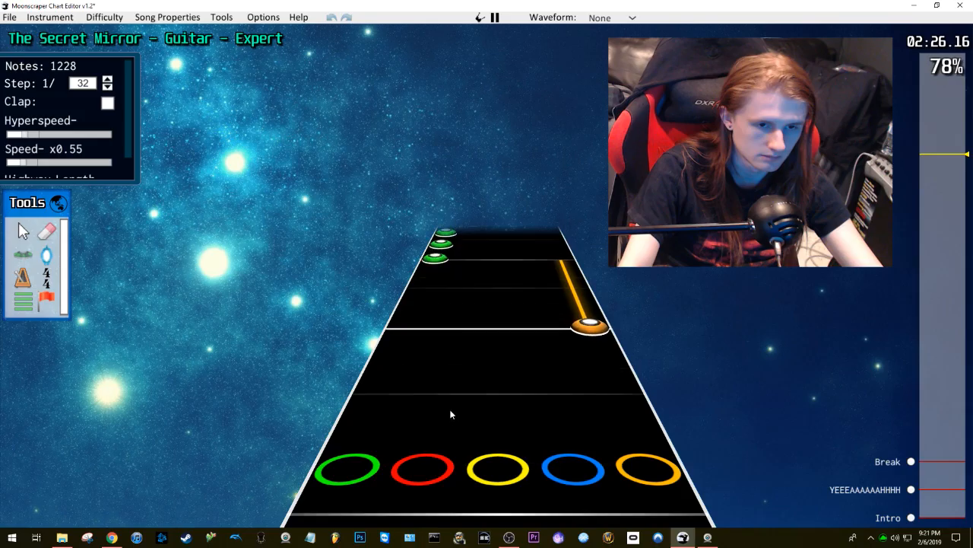
pyautogui.press('space')
pyautogui.scroll(-7, 596, 365)
pyautogui.scroll(-3, 593, 363)
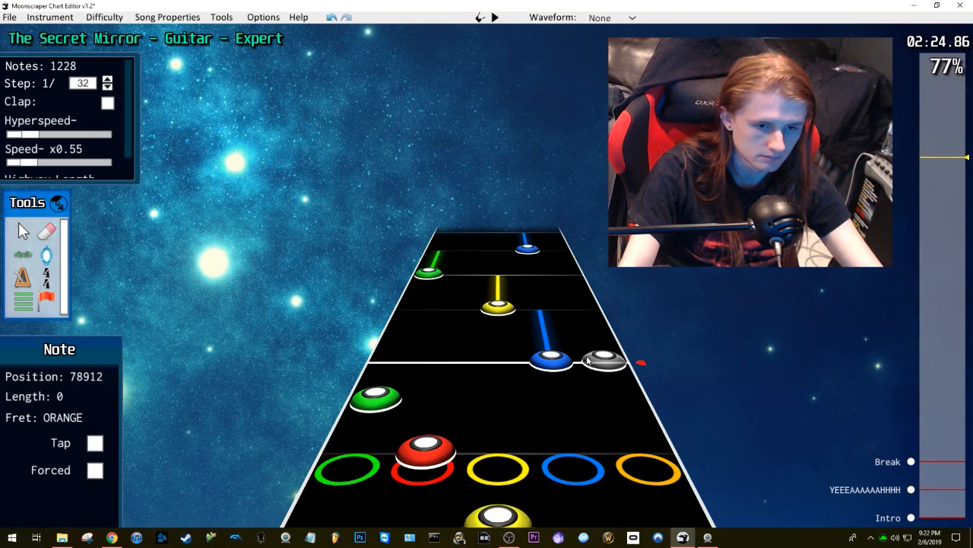
# Step: Change the sustained yellow note at 79008 to red and the sustained blue note at 79200 to yellow
pyautogui.press('j')
pyautogui.click(550, 359)
pyautogui.moveTo(556, 242); pyautogui.dragTo(505, 394)
pyautogui.press('Delete')
pyautogui.hotkey('ctrl', 'z')
# Step: Play the passage and add blue notes at 79296 and 79344, green at 79392 and 79440, orange at 79488 and 79536, and green from 79584
pyautogui.press('space')
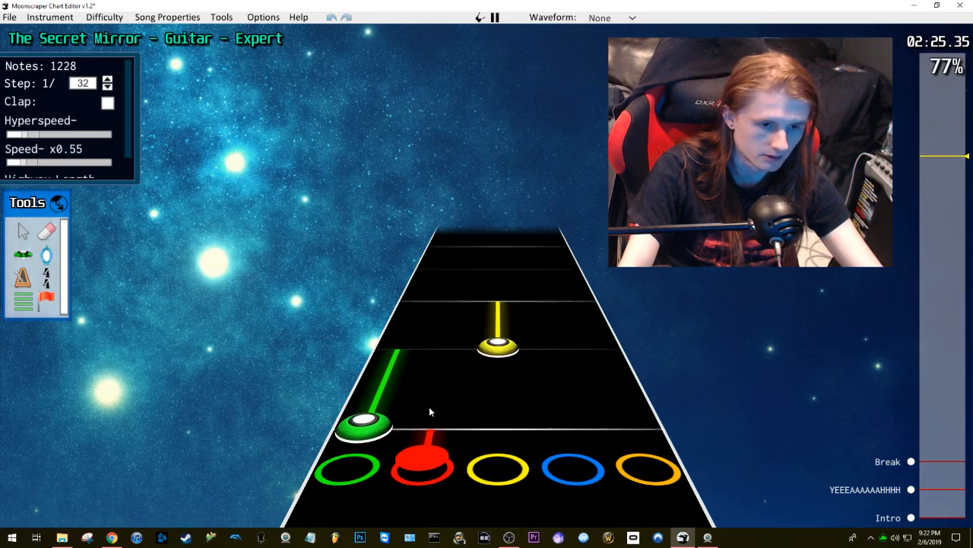
pyautogui.press('space')
pyautogui.press('y')
pyautogui.click(568, 426)
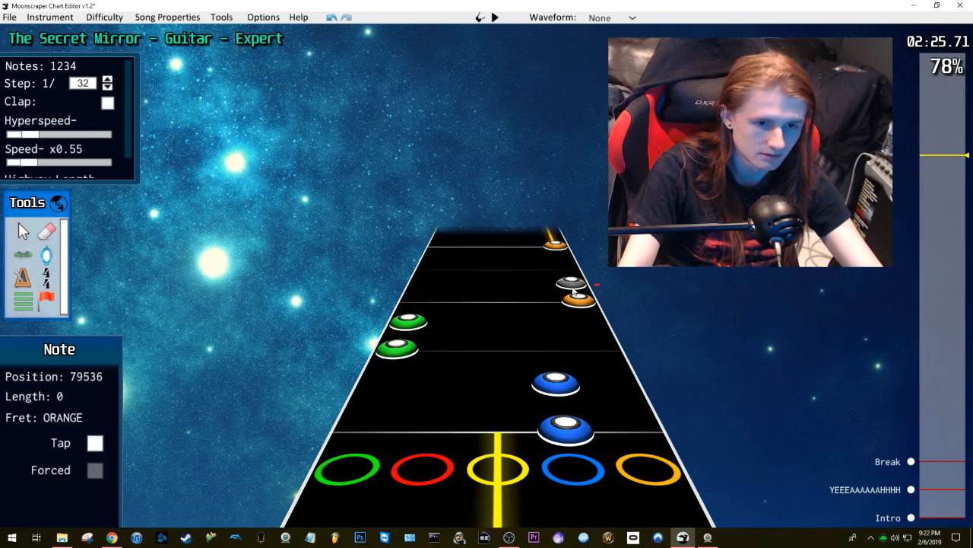
pyautogui.click(439, 260)
# Step: Play the new passage from 2:25.38, then move to 2:34.26 and play on to the end of the charted notes around 2:49
pyautogui.scroll(-3, 554, 370)
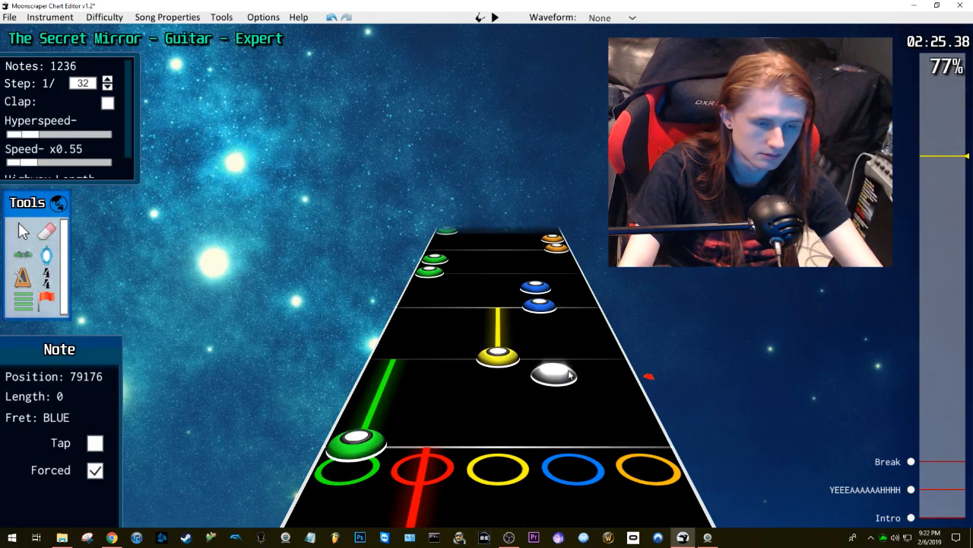
pyautogui.press('space')
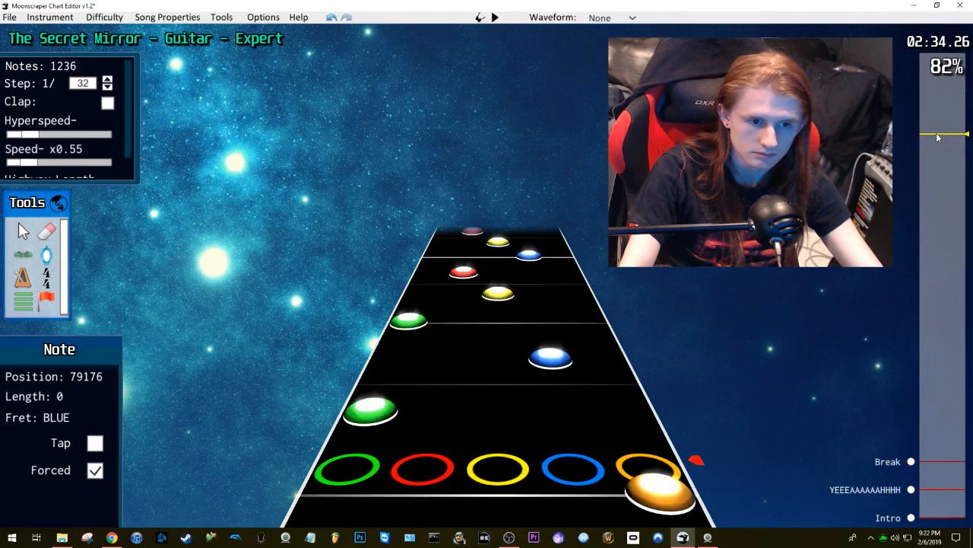
pyautogui.press('space')
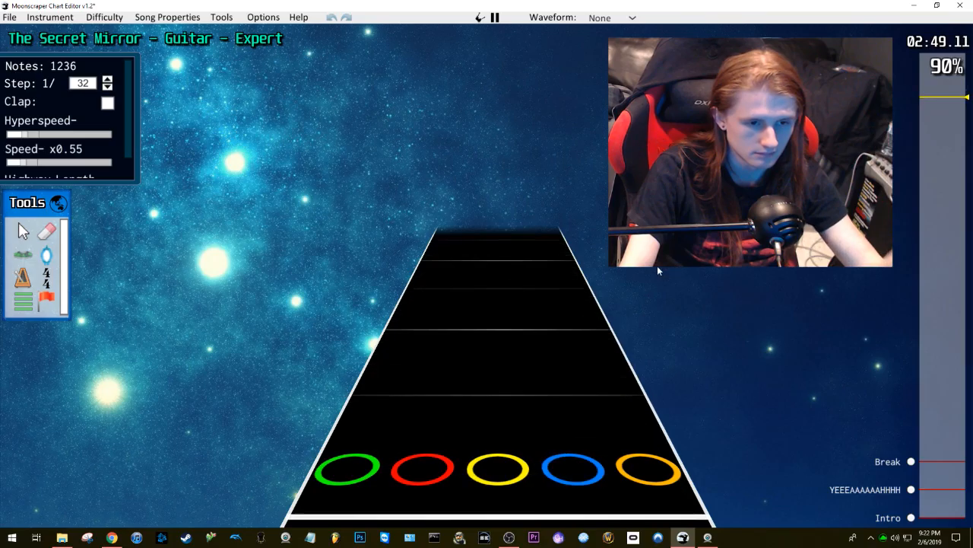
# Step: Add a yellow note at 91968 after the last charted notes, replay it, and extend its sustain to about 92136
pyautogui.press('space')
pyautogui.click(566, 302)
pyautogui.scroll(-4, 524, 317)
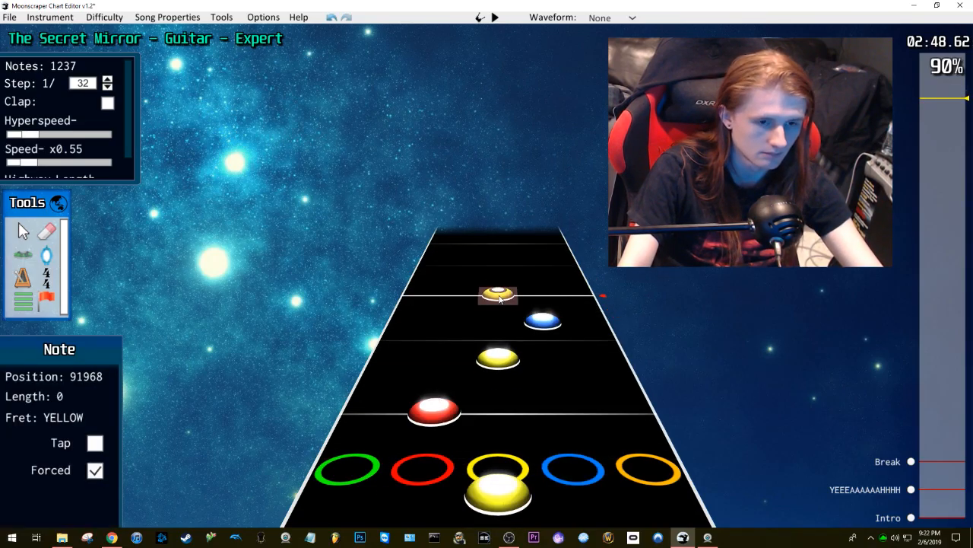
pyautogui.press('space')
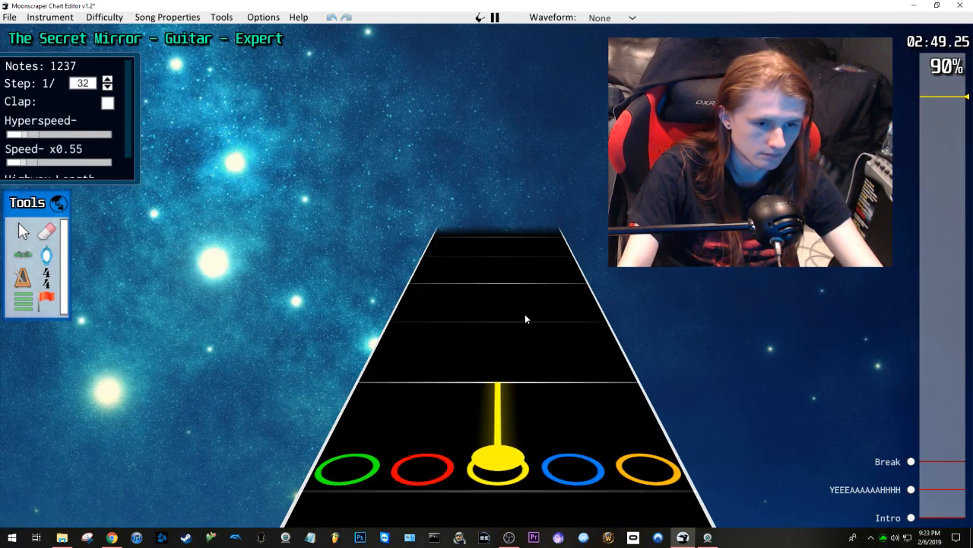
pyautogui.press('space')
pyautogui.scroll(-2, 526, 313)
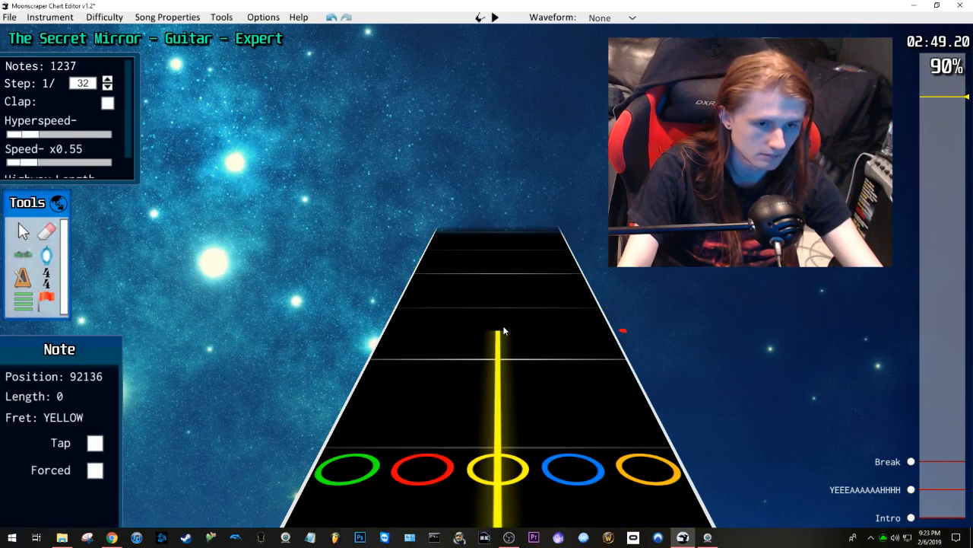
# Step: Play past the sustained yellow note, add an orange note at 92352 sustained to 92736, and play it back
pyautogui.press('space')
pyautogui.press('space')
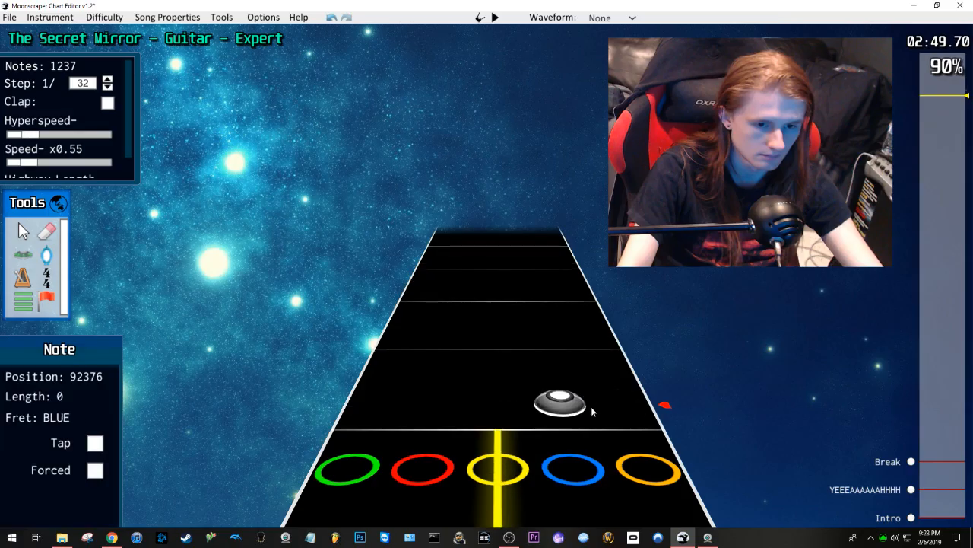
pyautogui.moveTo(625, 428); pyautogui.dragTo(601, 296)
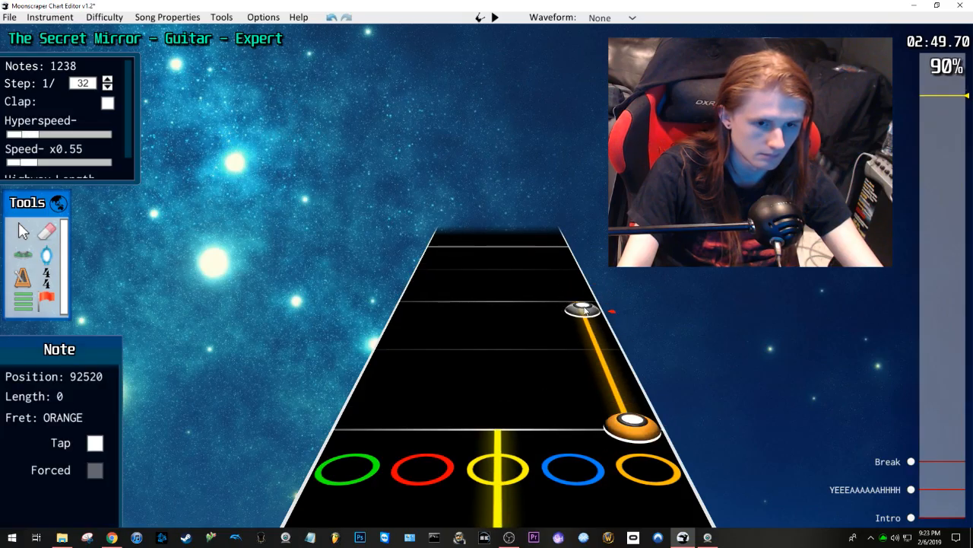
pyautogui.press('space')
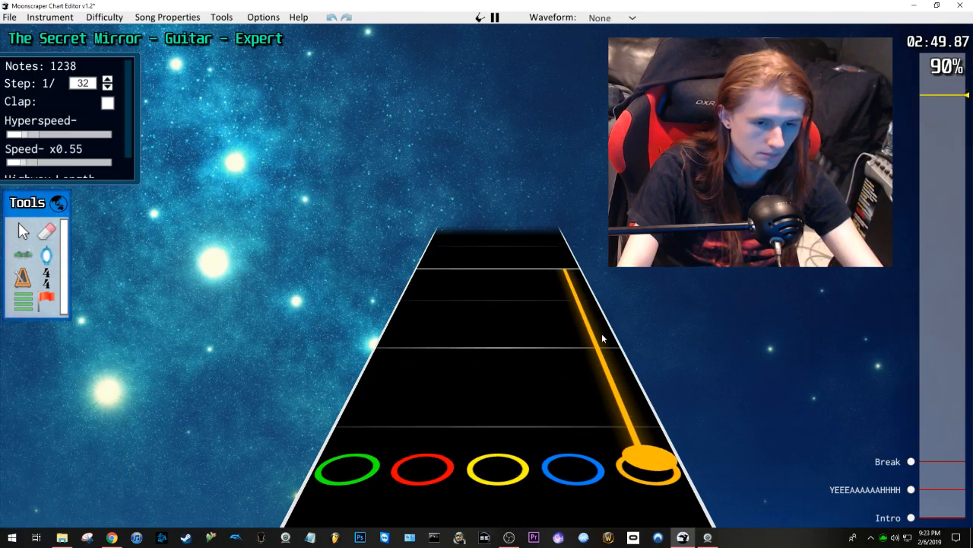
pyautogui.press('space')
# Step: Add a blue note at 92736 sustained to 93120, yellow at 93120 sustained to 93312, and blue at 93312 sustained to 93504
pyautogui.scroll(-5, 597, 330)
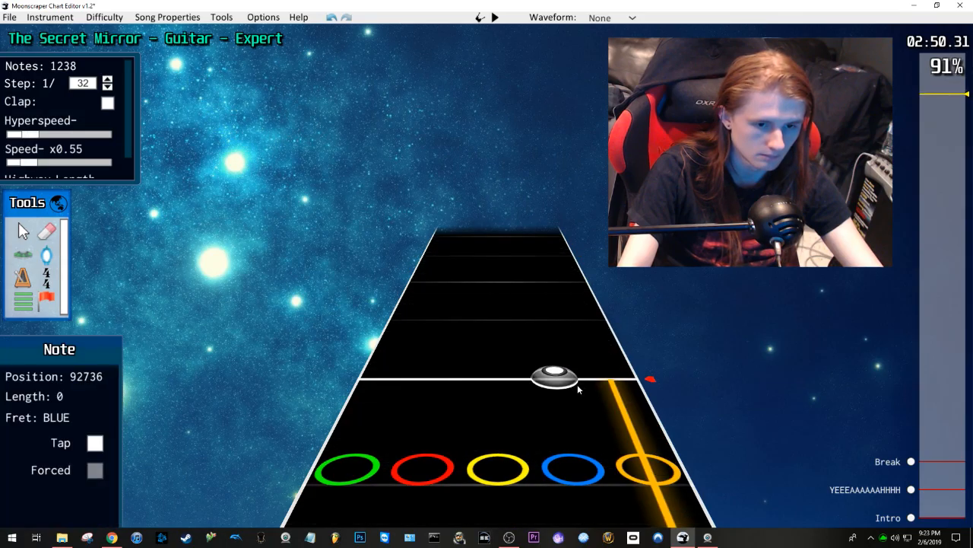
pyautogui.press('space')
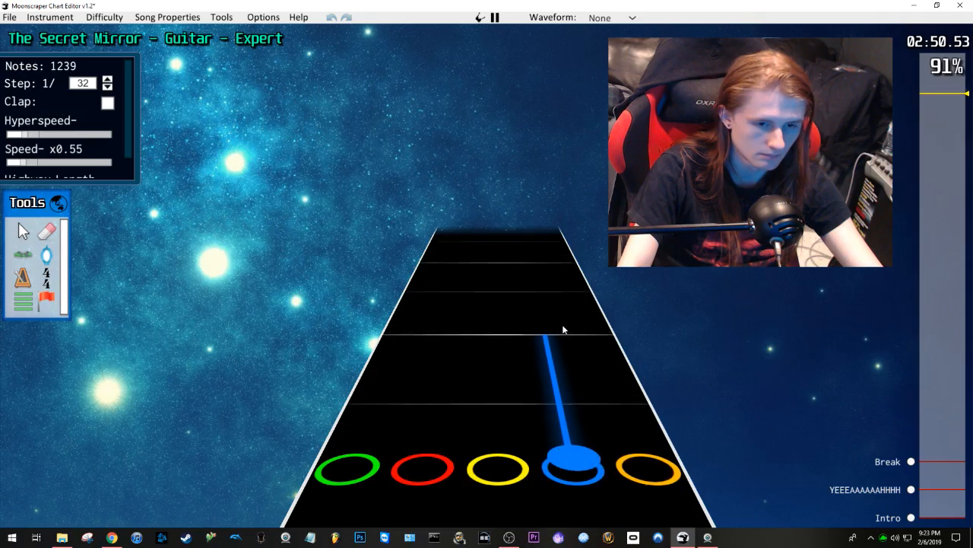
pyautogui.press('space')
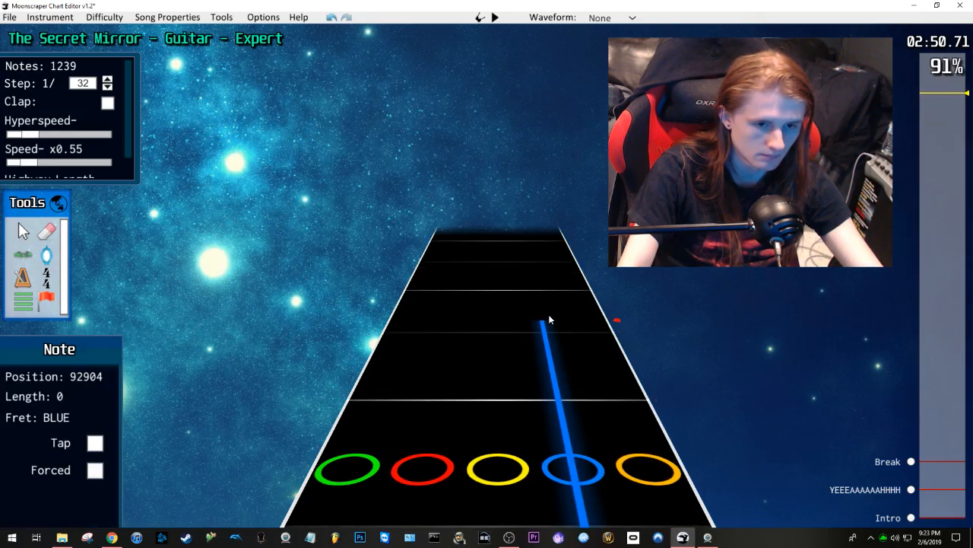
pyautogui.press('space')
pyautogui.press('space')
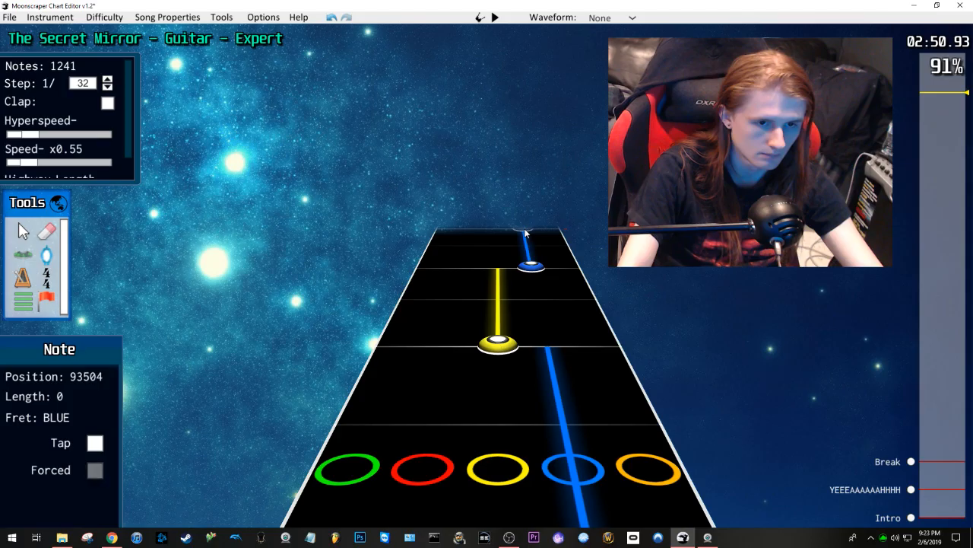
# Step: Play on and add a green note at 93504 with its sustain extended to 93888
pyautogui.press('space')
pyautogui.press('space')
pyautogui.click(525, 339)
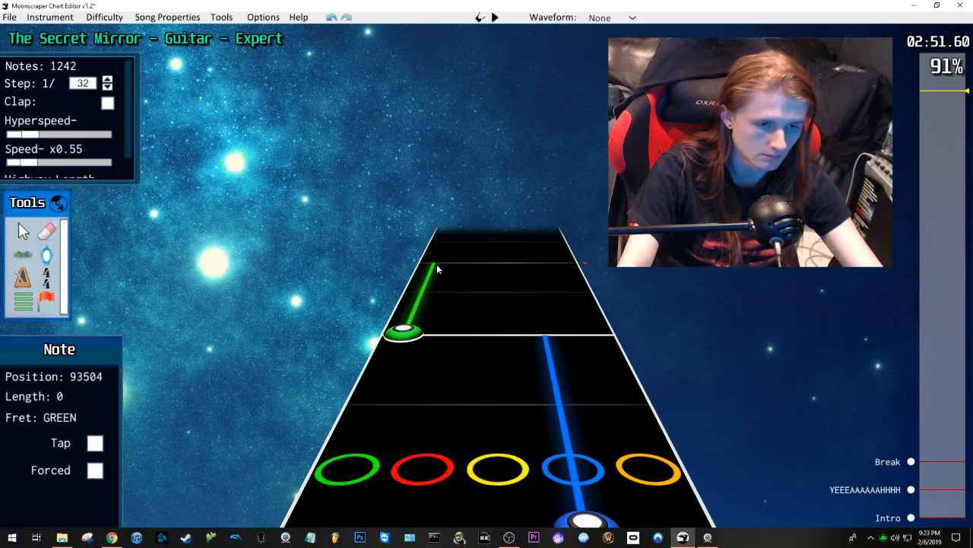
# Step: Move the sustained yellow note at 93120 to the green lane and replay the passage
pyautogui.scroll(-8, 495, 308)
pyautogui.scroll(-4, 609, 336)
pyautogui.press('j')
pyautogui.moveTo(505, 313); pyautogui.dragTo(423, 313)
pyautogui.click(527, 296)
pyautogui.scroll(-1, 529, 302)
pyautogui.press('space')
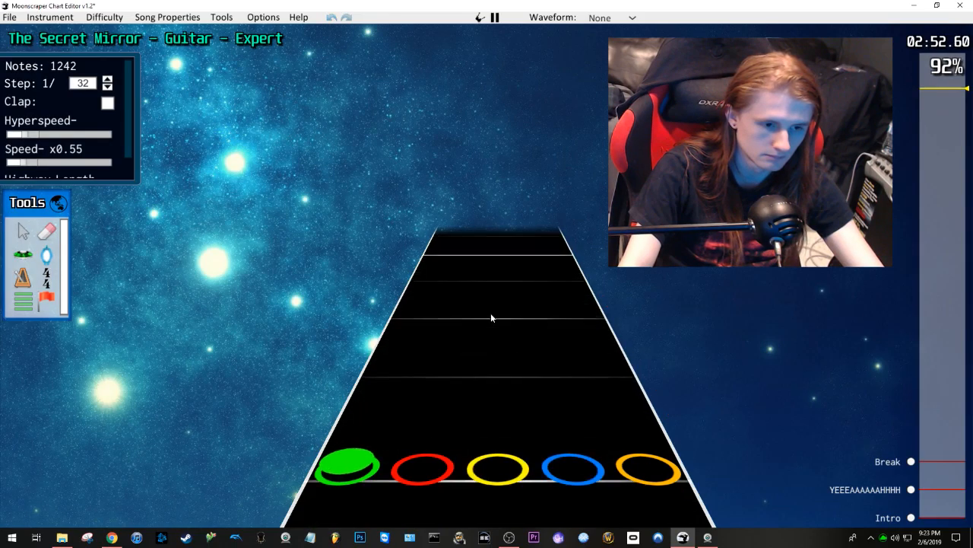
# Step: Add a blue note at 93888 sustained to 94272 and play it back
pyautogui.press('space')
pyautogui.press('y')
pyautogui.click(548, 350)
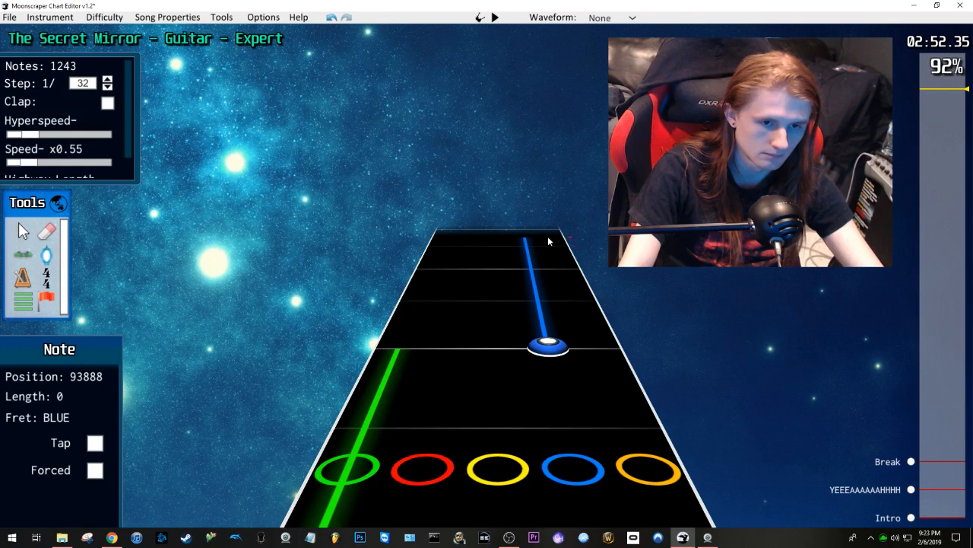
pyautogui.press('space')
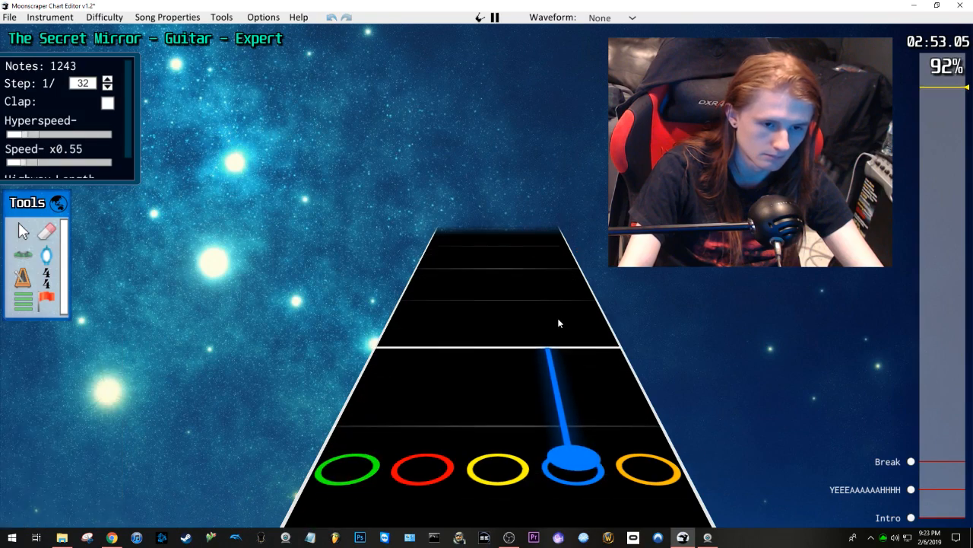
# Step: Add a yellow note at 94272 sustained to 94464 and a blue note at 94464 sustained to 94656, replaying each
pyautogui.press('space')
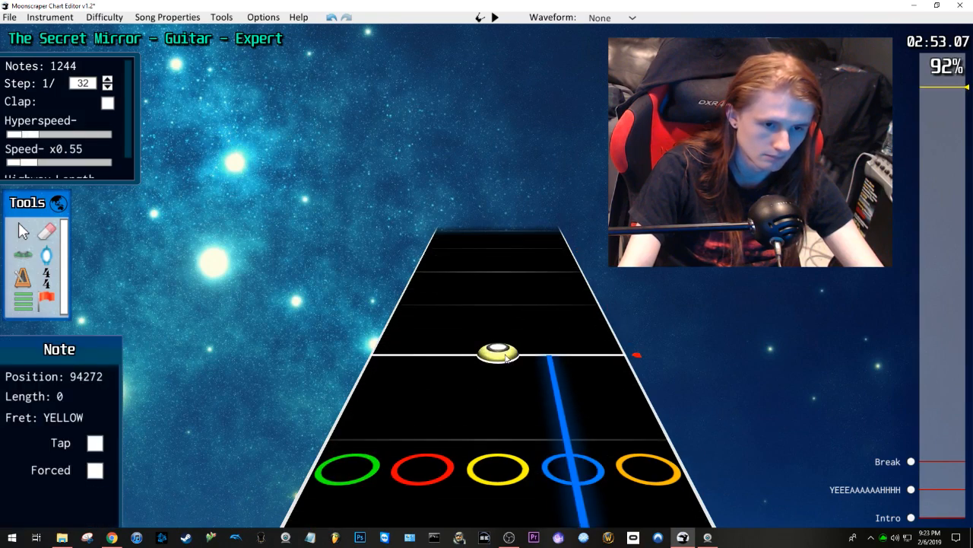
pyautogui.press('space')
pyautogui.press('space')
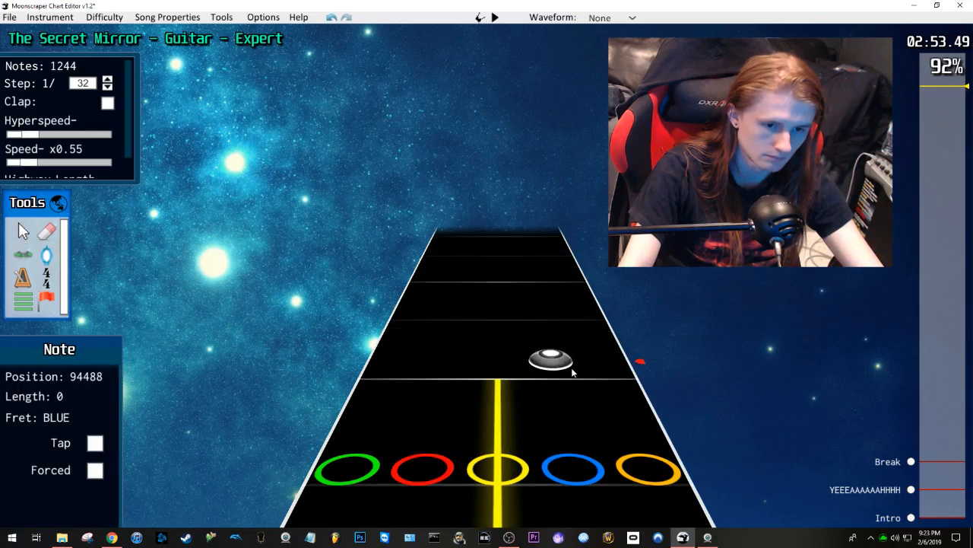
pyautogui.press('space')
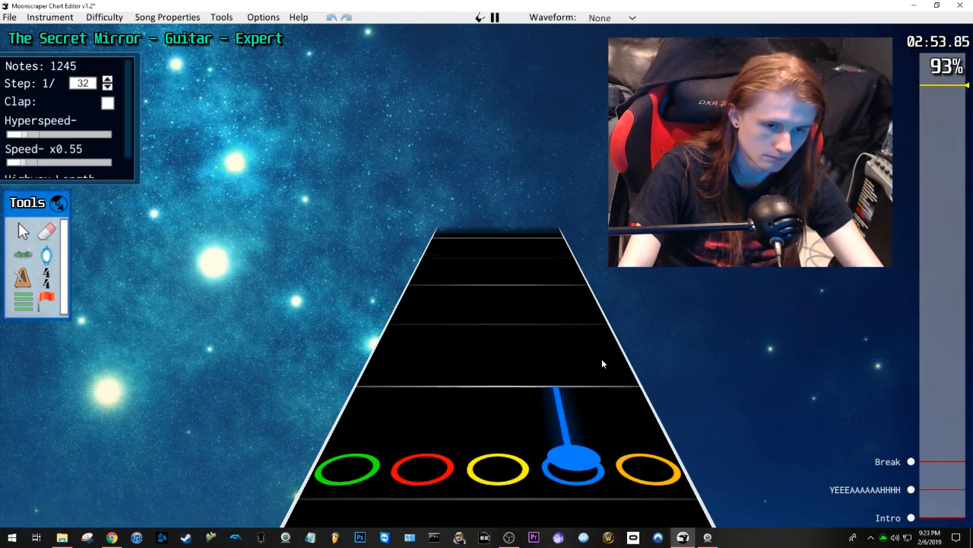
pyautogui.press('space')
# Step: Add an orange note at 94656 sustained to 94848, and yellow notes at 94848 and 94944 with sustains reaching 95040
pyautogui.scroll(-3, 562, 335)
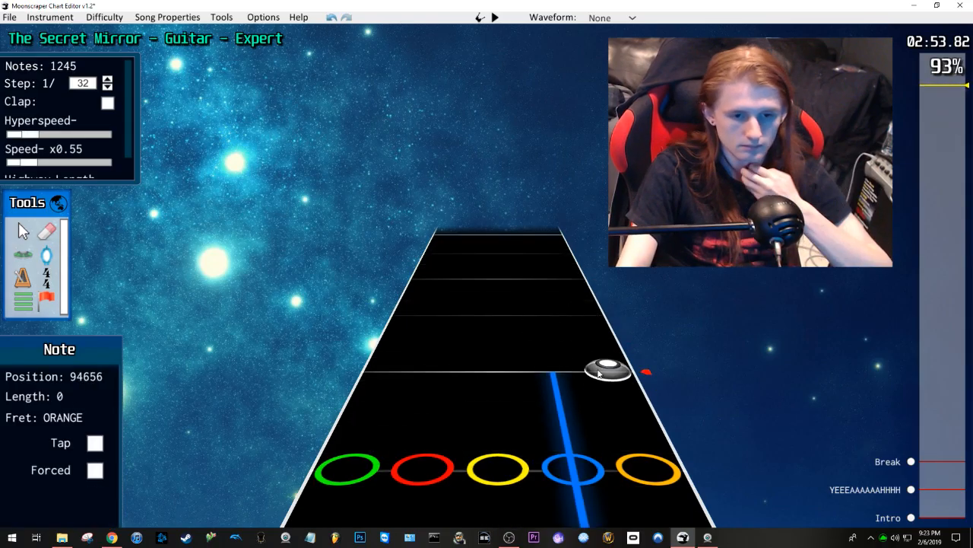
pyautogui.moveTo(596, 370); pyautogui.dragTo(584, 282)
pyautogui.moveTo(498, 277); pyautogui.dragTo(503, 239)
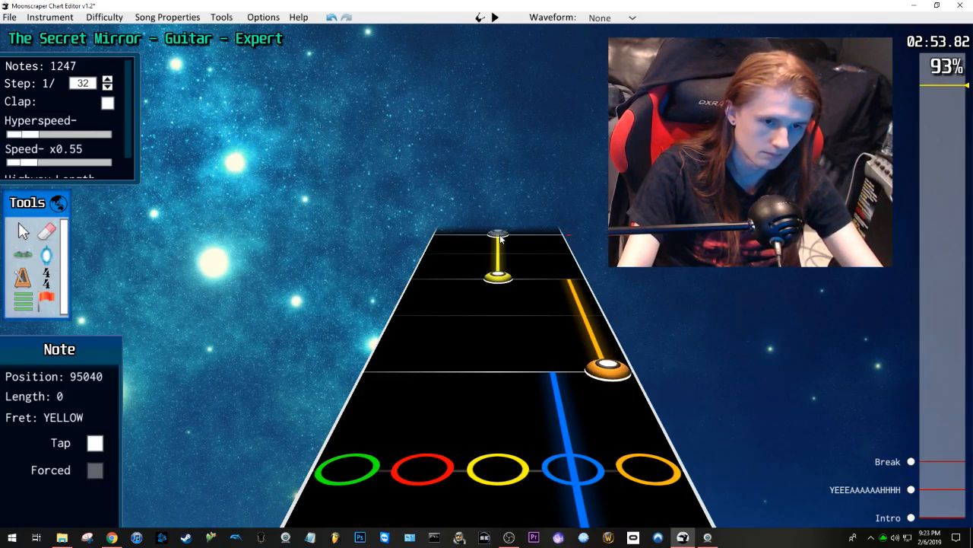
pyautogui.click(501, 257)
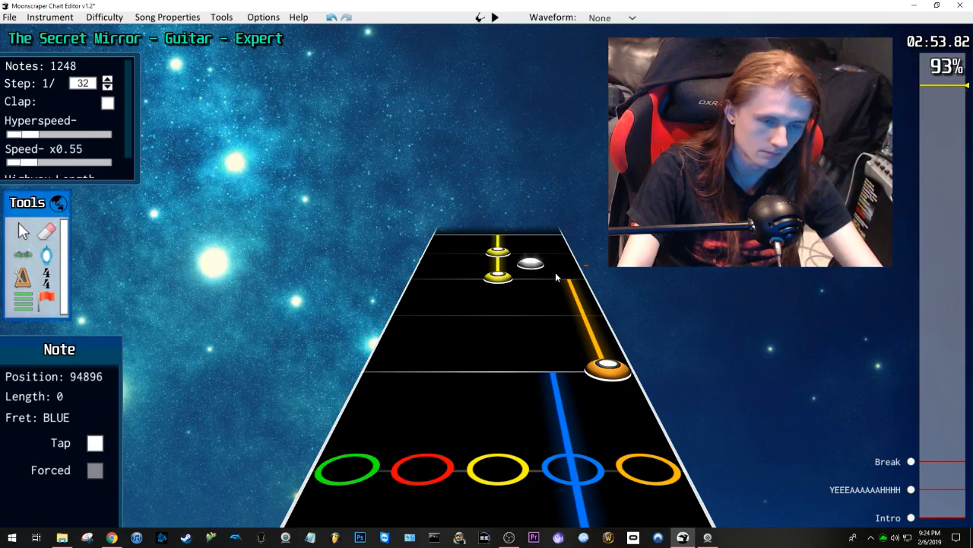
# Step: Move the two yellow notes half a beat earlier to 94752 and 94848, shorten the orange sustain to about 94752, and replay
pyautogui.press('space')
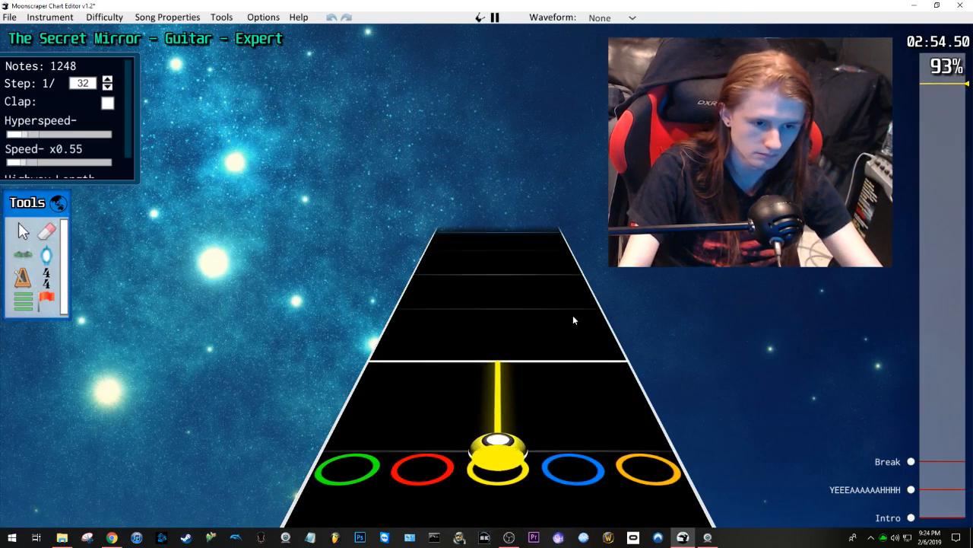
pyautogui.press('space')
pyautogui.press('j')
pyautogui.moveTo(530, 282); pyautogui.dragTo(474, 356)
pyautogui.moveTo(499, 325); pyautogui.dragTo(504, 391)
pyautogui.click(530, 327)
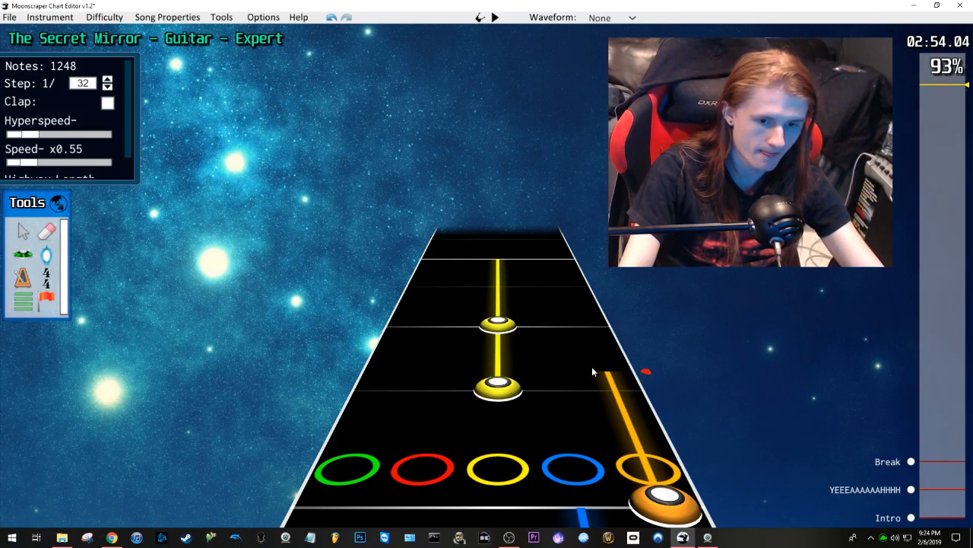
pyautogui.press('space')
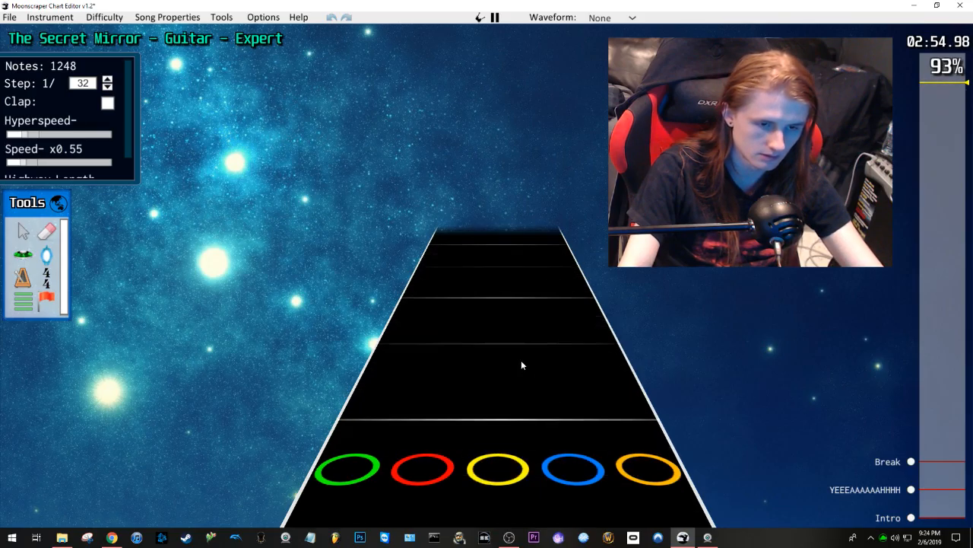
pyautogui.press('space')
# Step: Play on in short bursts and add an orange note at 95040 and a green note at 95136
pyautogui.press('y')
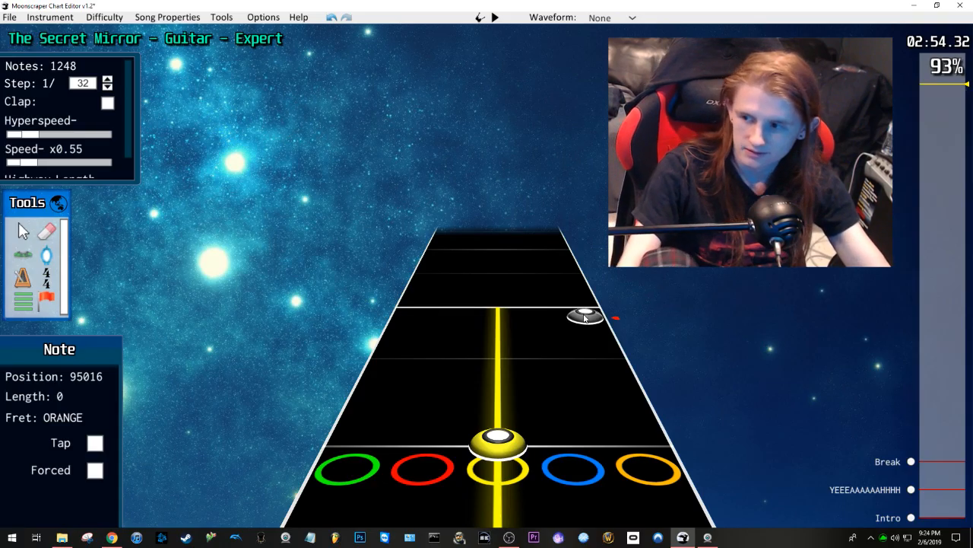
pyautogui.scroll(3, 563, 319)
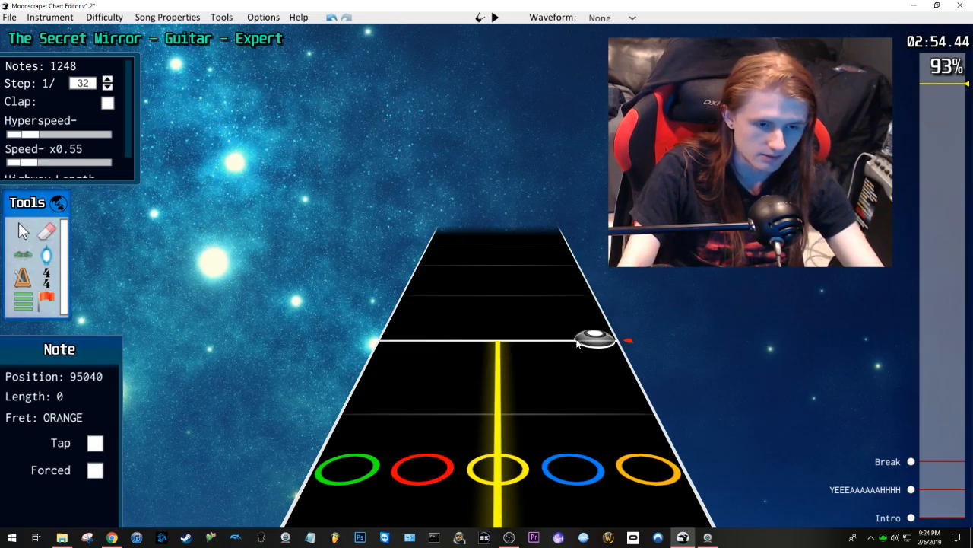
pyautogui.press('space')
pyautogui.press('space')
pyautogui.scroll(-3, 617, 388)
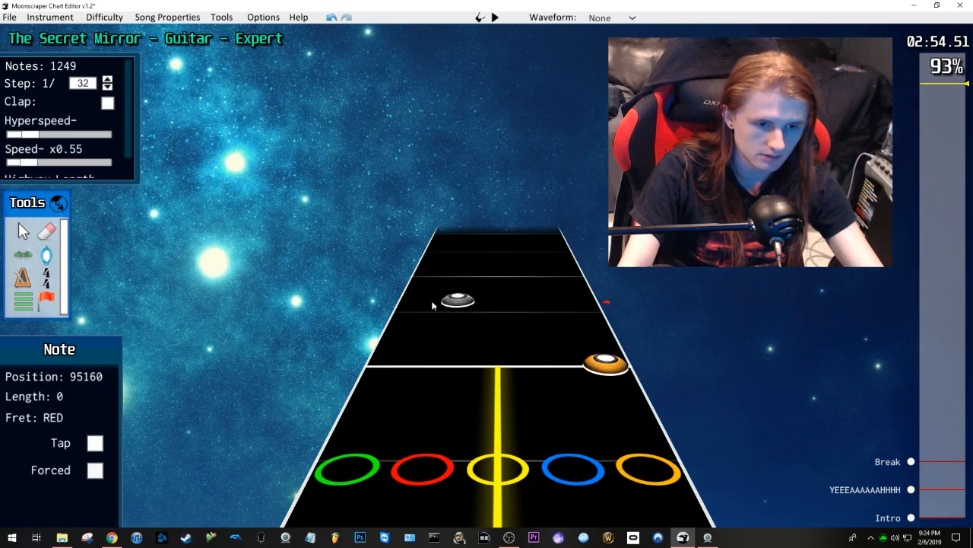
pyautogui.press('space')
pyautogui.press('space')
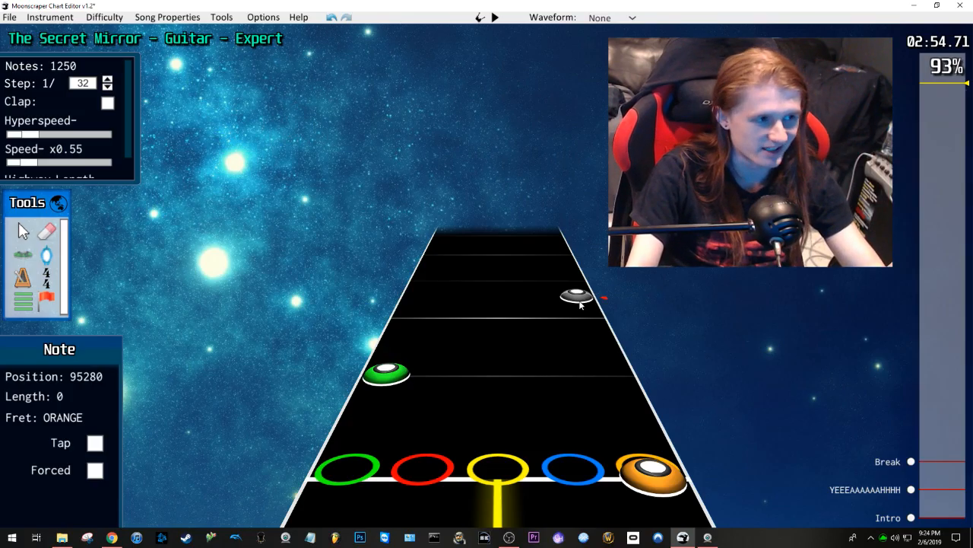
# Step: Replay from 2:54.18 and add blue at 95232, yellow at 95280, blue at 95328, orange at 95376 and yellow at 95424
pyautogui.scroll(-8, 555, 323)
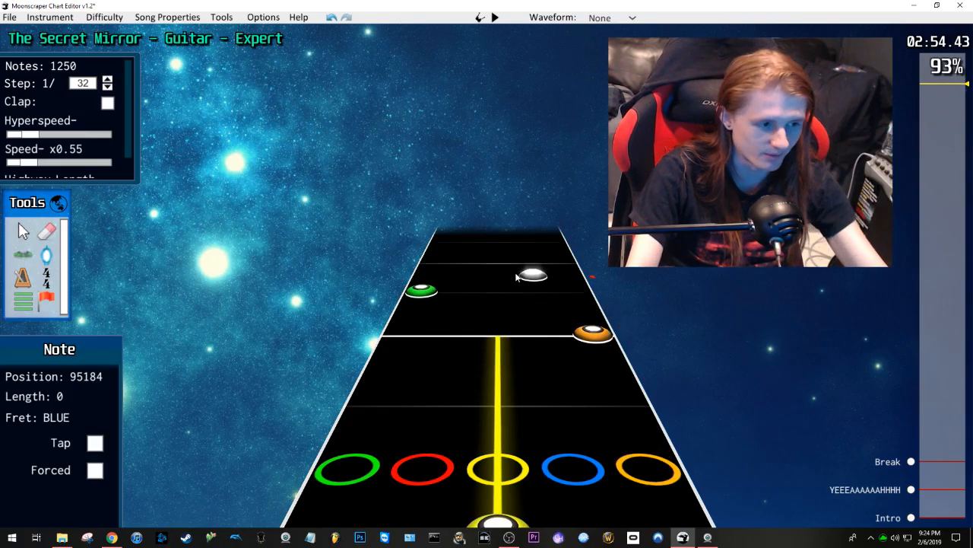
pyautogui.scroll(-7, 498, 332)
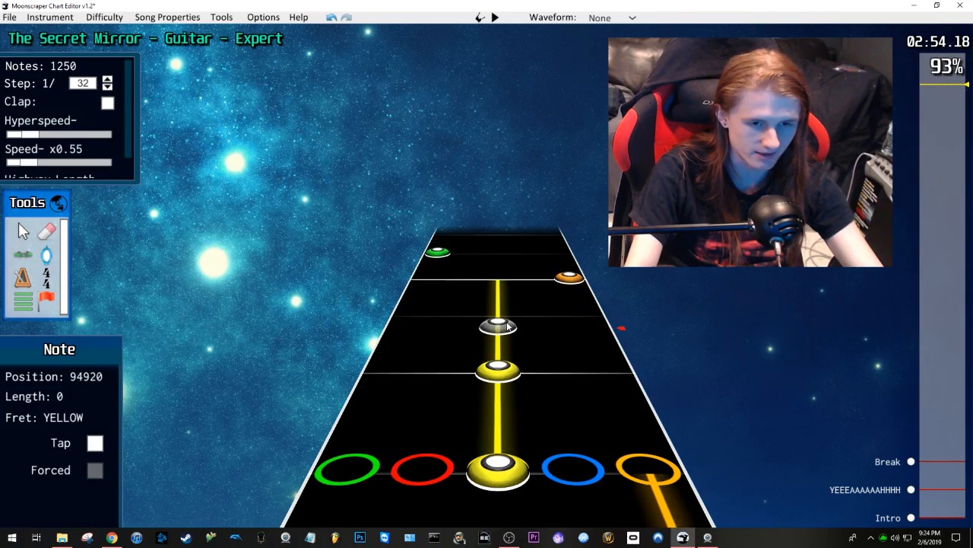
pyautogui.press('space')
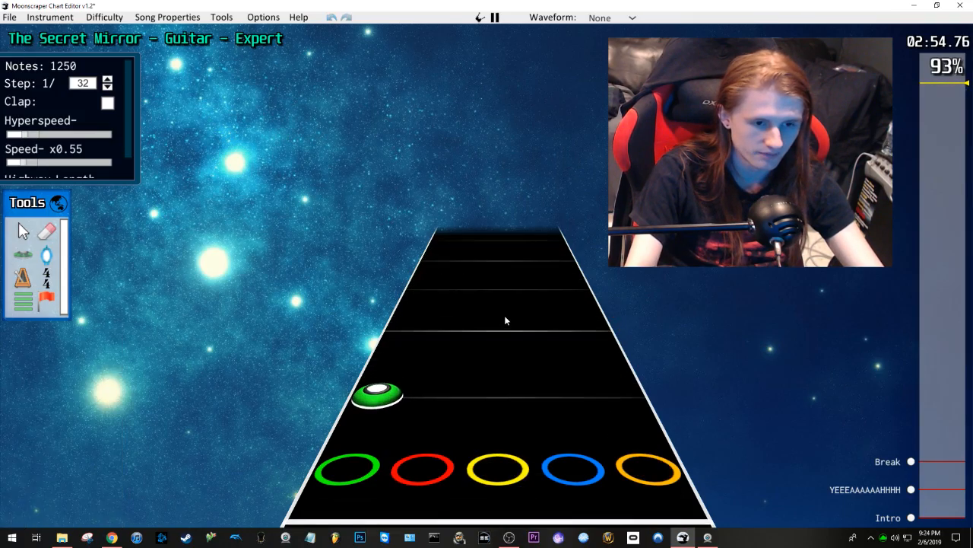
pyautogui.press('space')
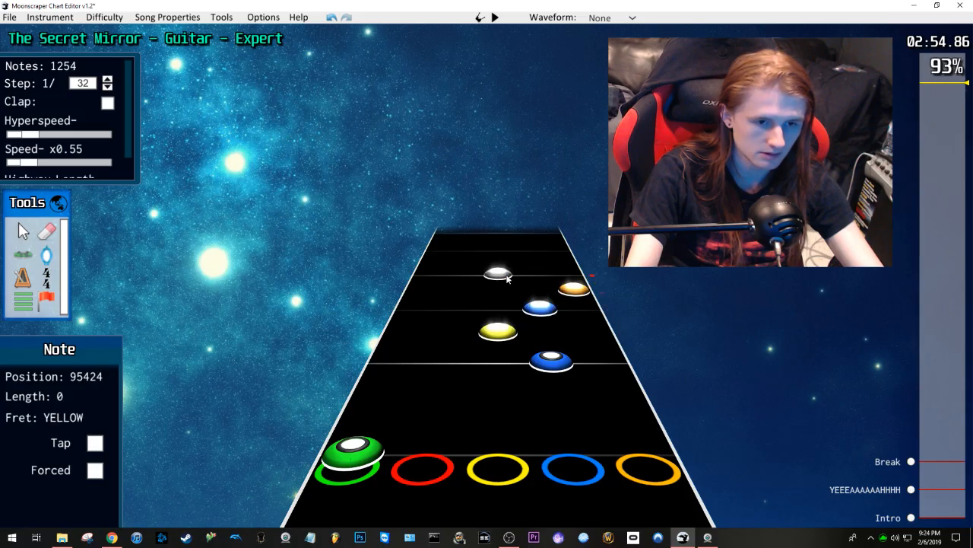
pyautogui.click(508, 279)
pyautogui.press('space')
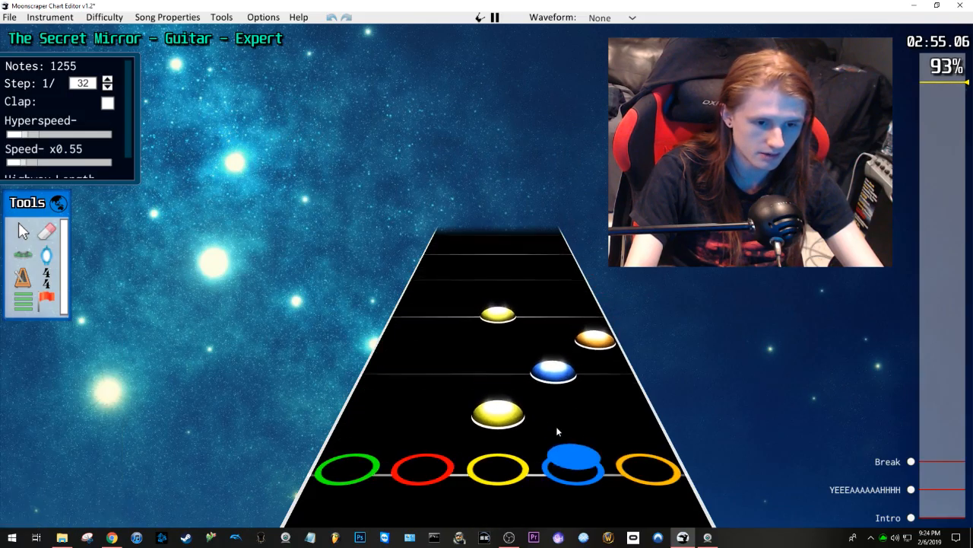
pyautogui.press('space')
pyautogui.click(544, 386)
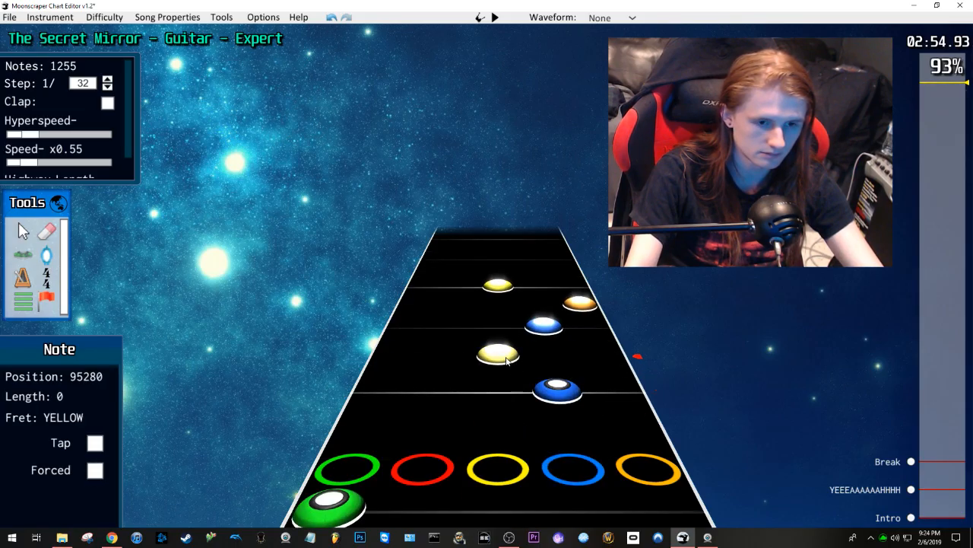
# Step: Try moving the yellow note at 95424 to the red lane and replay the run
pyautogui.scroll(2, 520, 300)
pyautogui.press('j')
pyautogui.moveTo(506, 327); pyautogui.dragTo(453, 323)
pyautogui.press('space')
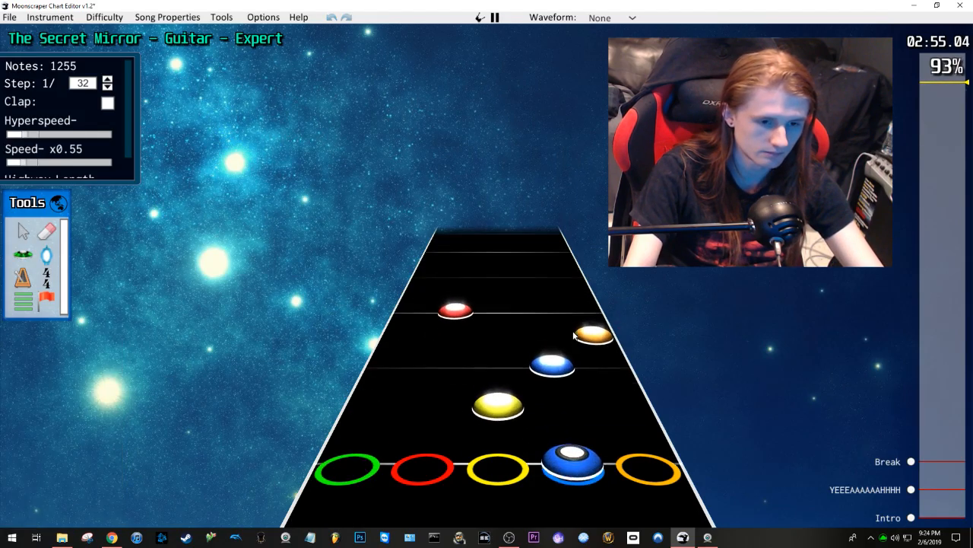
pyautogui.press('space')
# Step: Return the red note at 95424 to yellow and replay the run
pyautogui.scroll(-5, 578, 346)
pyautogui.scroll(-5, 536, 344)
pyautogui.click(492, 350)
pyautogui.press('space')
pyautogui.press('space')
pyautogui.scroll(-3, 547, 331)
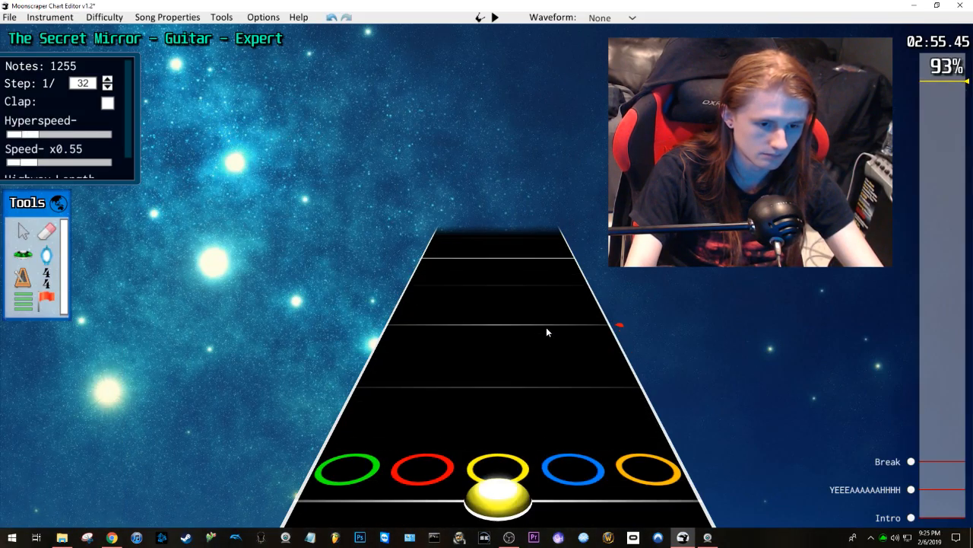
# Step: Play on, add yellow at 95712, blue at 95760 and a sustained red note at 95808, and play them back
pyautogui.press('space')
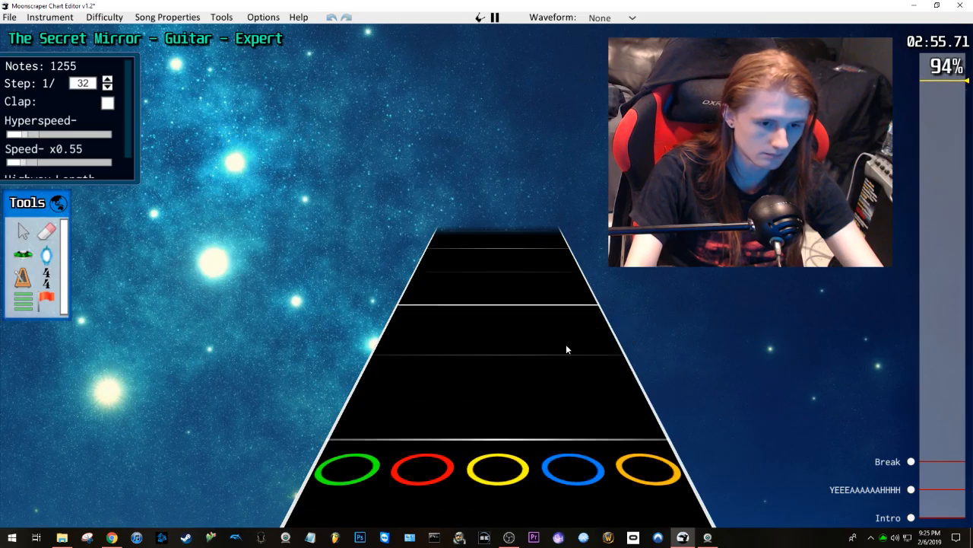
pyautogui.press('space')
pyautogui.click(500, 343)
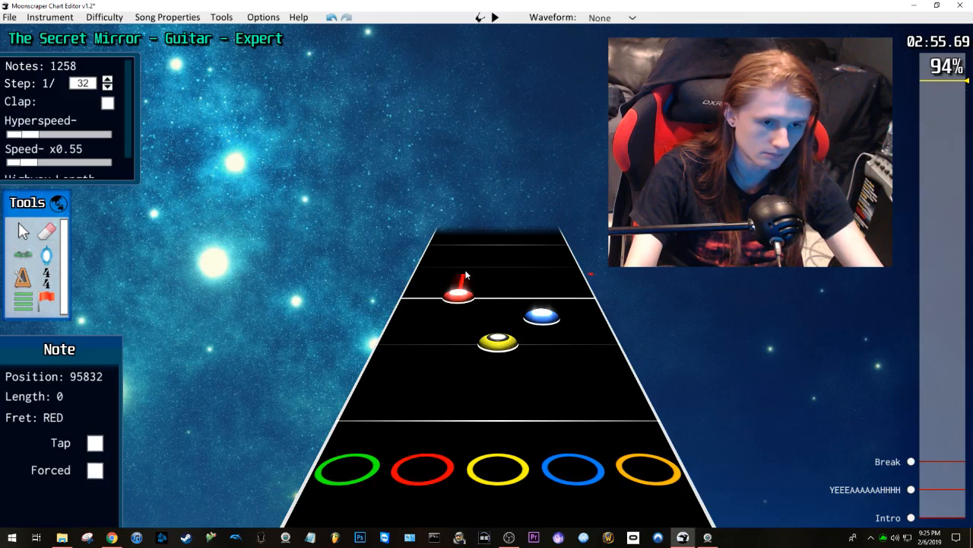
pyautogui.press('space')
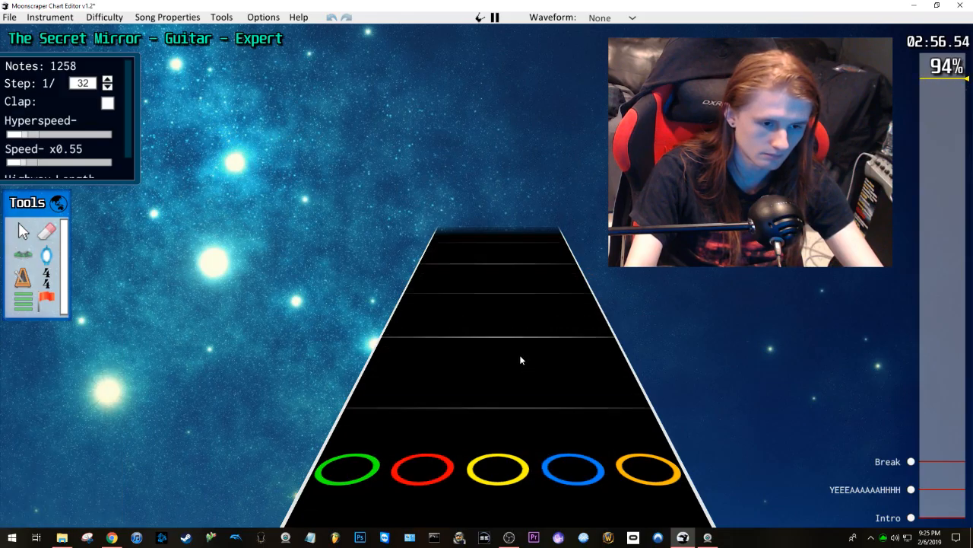
# Step: Try a red note at 96096 followed by a yellow note at 96144, and undo both
pyautogui.press('space')
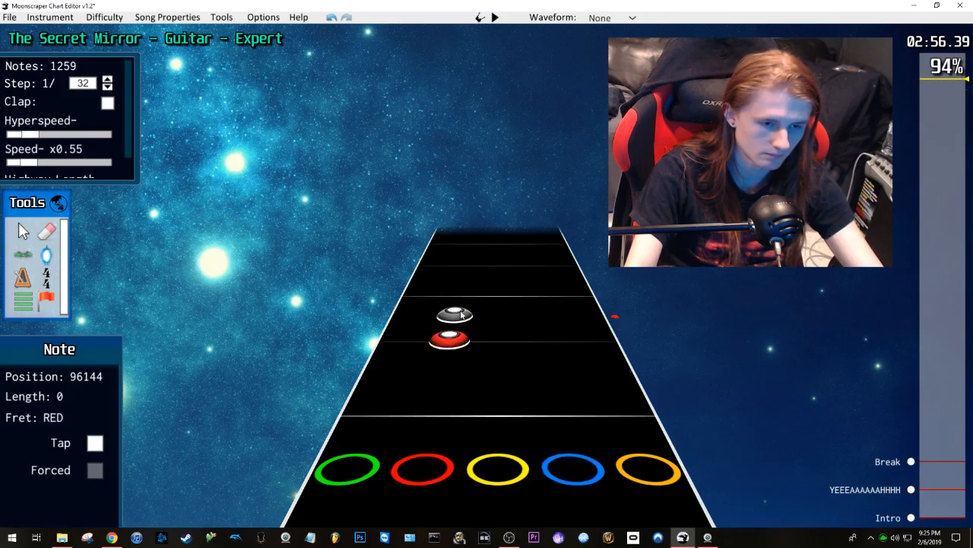
pyautogui.scroll(-3, 461, 314)
pyautogui.scroll(2, 473, 308)
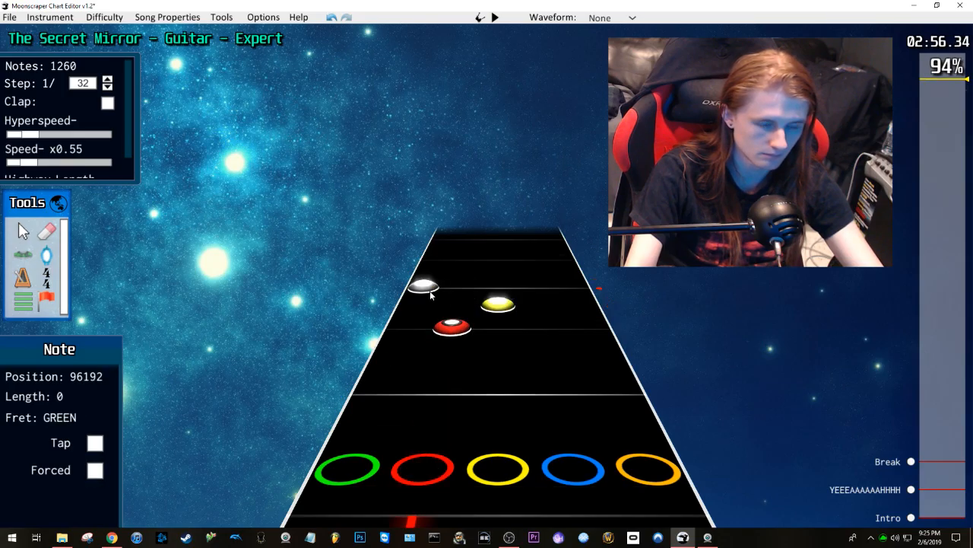
pyautogui.scroll(-5, 517, 308)
pyautogui.hotkey('ctrl', 'z')
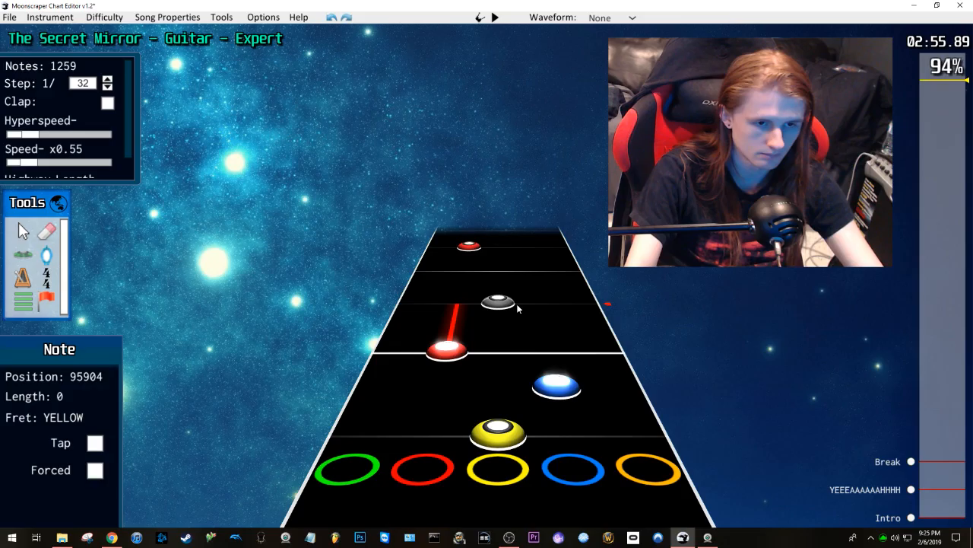
pyautogui.hotkey('ctrl', 'z')
# Step: Add yellow at 96096, blue at 96144 and sustained red at 96192, yellow at 96288, red at 96384 and green at 96480, and play them back
pyautogui.scroll(2, 487, 266)
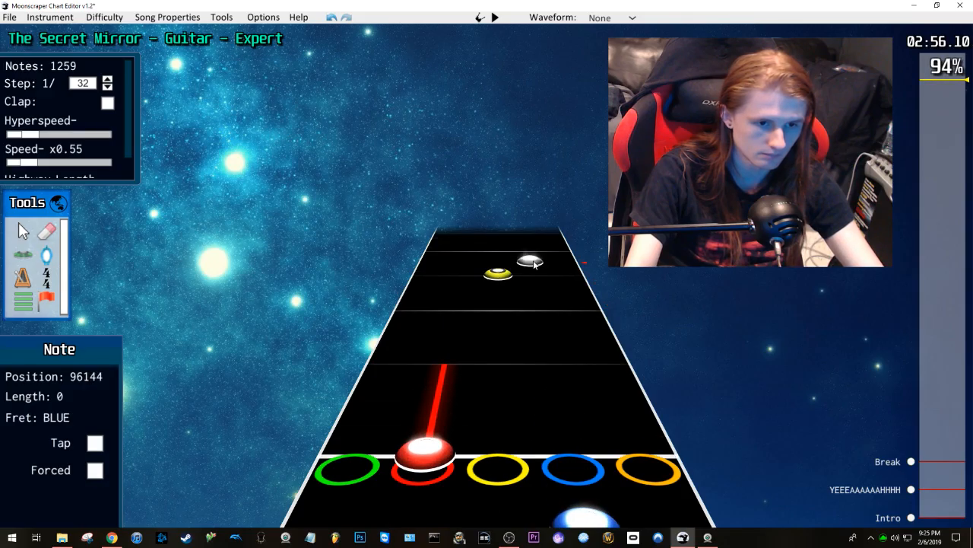
pyautogui.click(468, 252)
pyautogui.scroll(2, 479, 253)
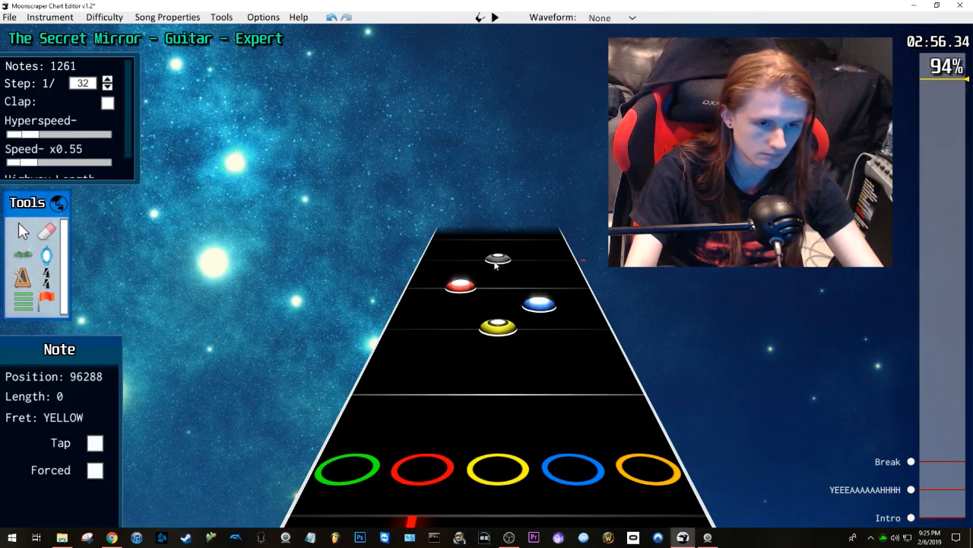
pyautogui.press('space')
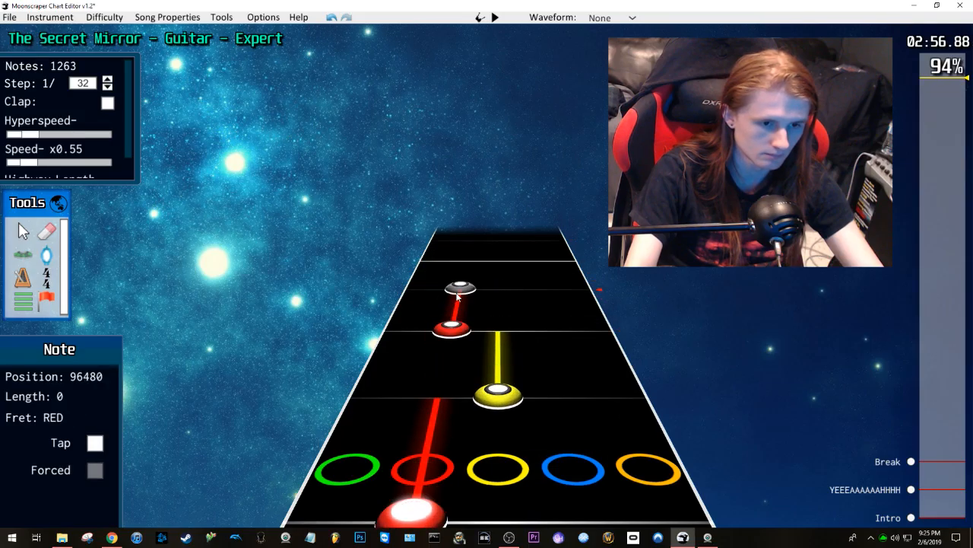
pyautogui.scroll(-20, 439, 263)
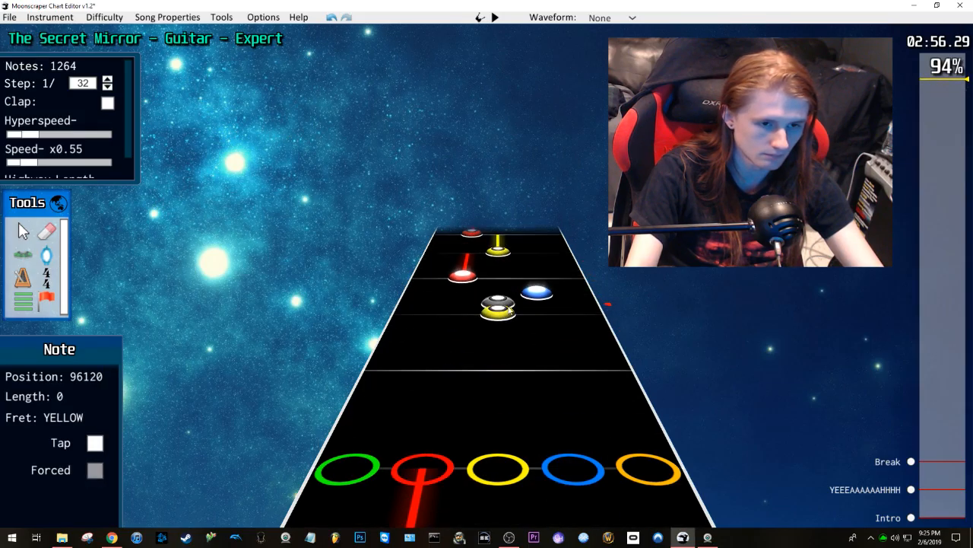
pyautogui.press('space')
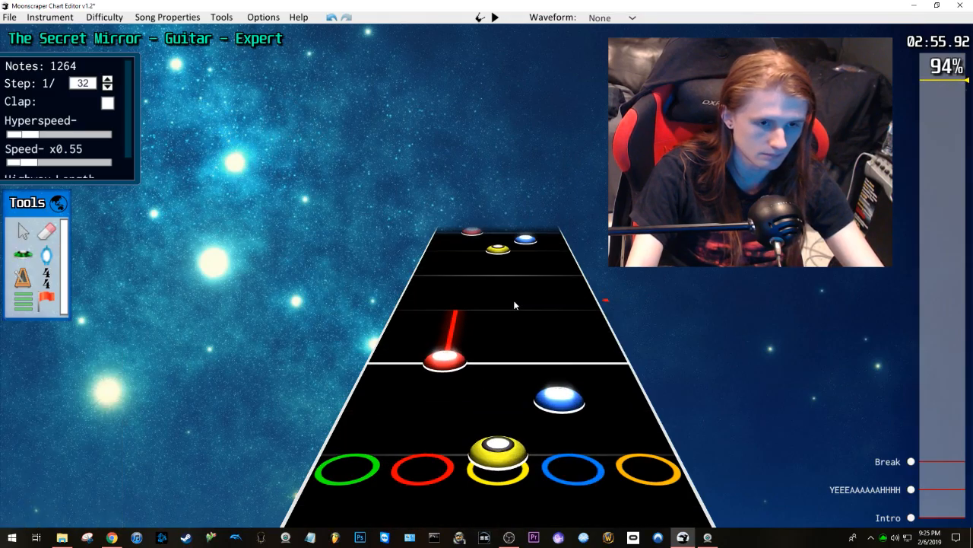
pyautogui.press('space')
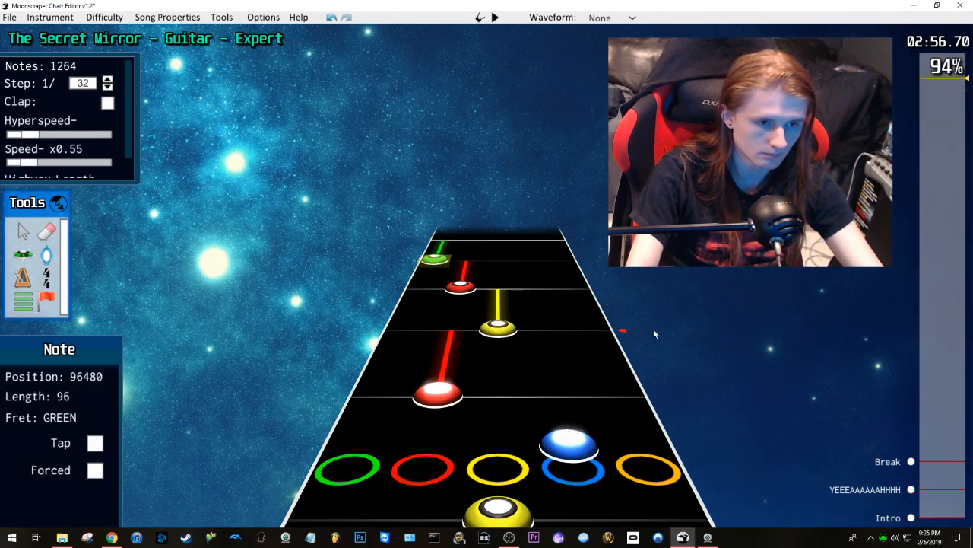
# Step: Copy the run from the orange note just after 2:54 through the green note at 96480, paste it at the next measure line, and play it
pyautogui.scroll(-20, 609, 327)
pyautogui.scroll(-20, 590, 323)
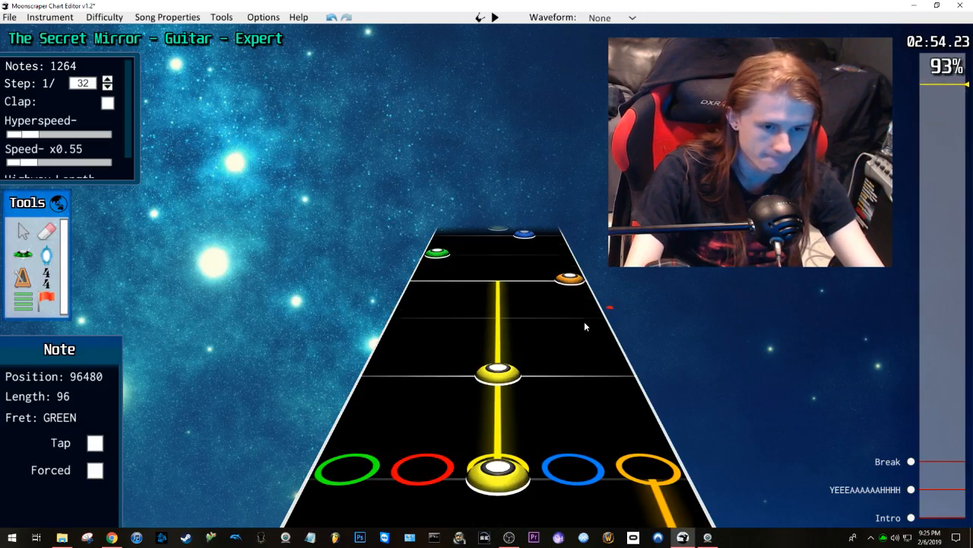
pyautogui.scroll(-12, 582, 326)
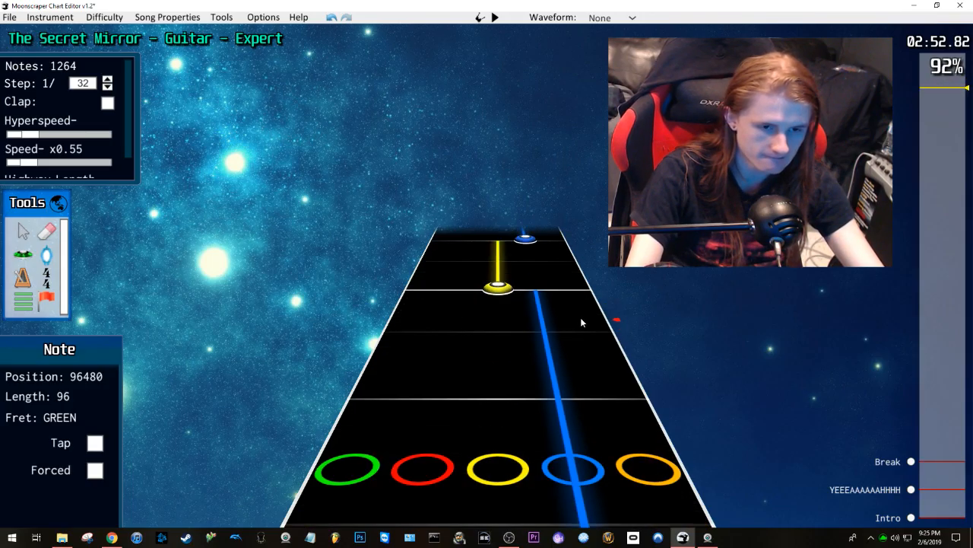
pyautogui.scroll(20, 580, 317)
pyautogui.keyDown('shift'); pyautogui.click(578, 296); pyautogui.keyUp('shift')
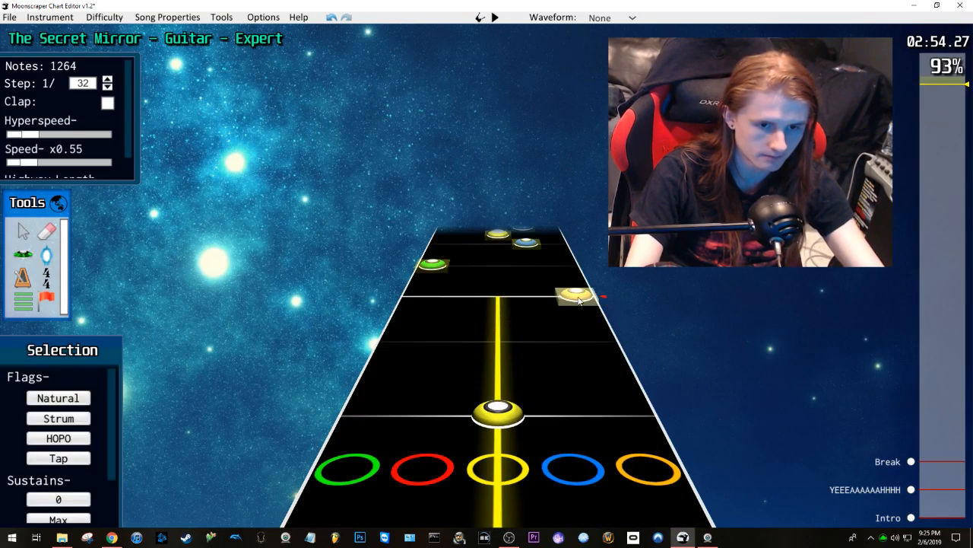
pyautogui.moveTo(934, 92); pyautogui.dragTo(935, 81)
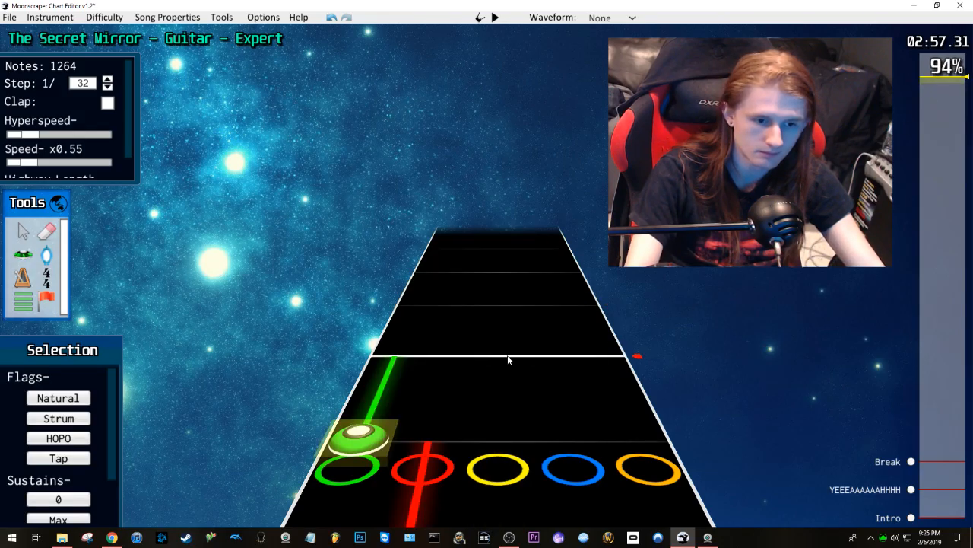
pyautogui.press('space')
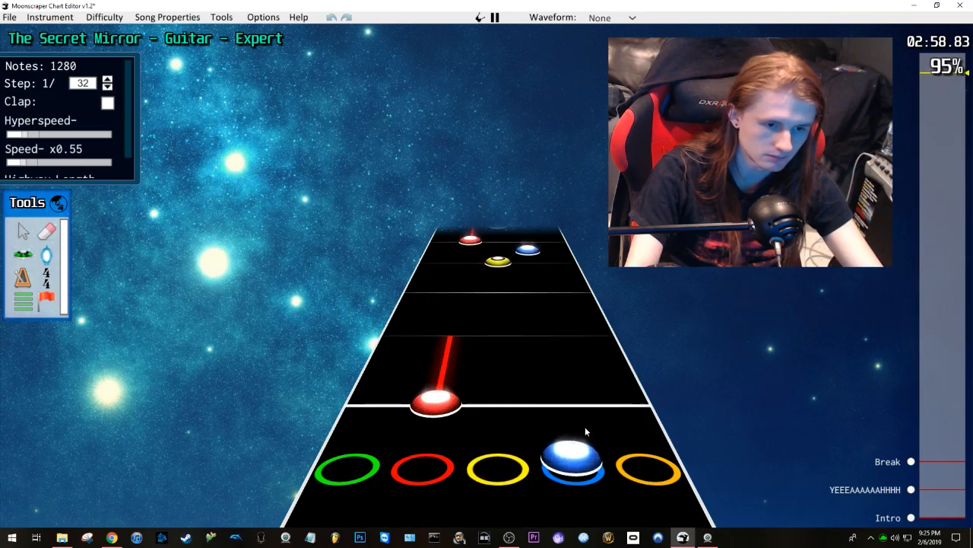
# Step: Delete the last six notes of the pasted run, keeping everything through the sustained red note on the measure line at 97344
pyautogui.press('space')
pyautogui.scroll(1, 538, 350)
pyautogui.click(499, 348)
pyautogui.scroll(4, 493, 341)
pyautogui.keyDown('shift'); pyautogui.click(425, 315); pyautogui.keyUp('shift')
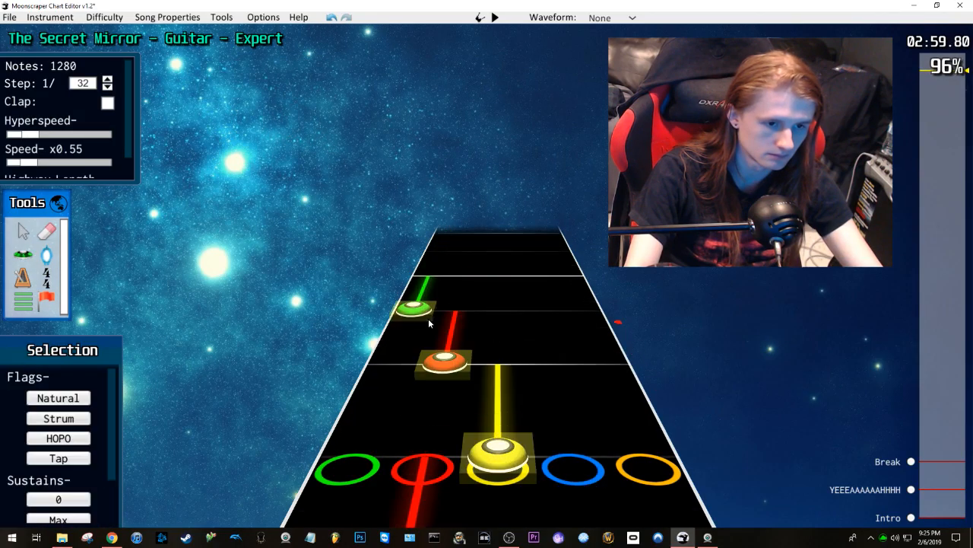
pyautogui.scroll(-2, 532, 320)
pyautogui.press('Delete')
pyautogui.scroll(-4, 536, 323)
pyautogui.press('y')
pyautogui.scroll(-2, 521, 313)
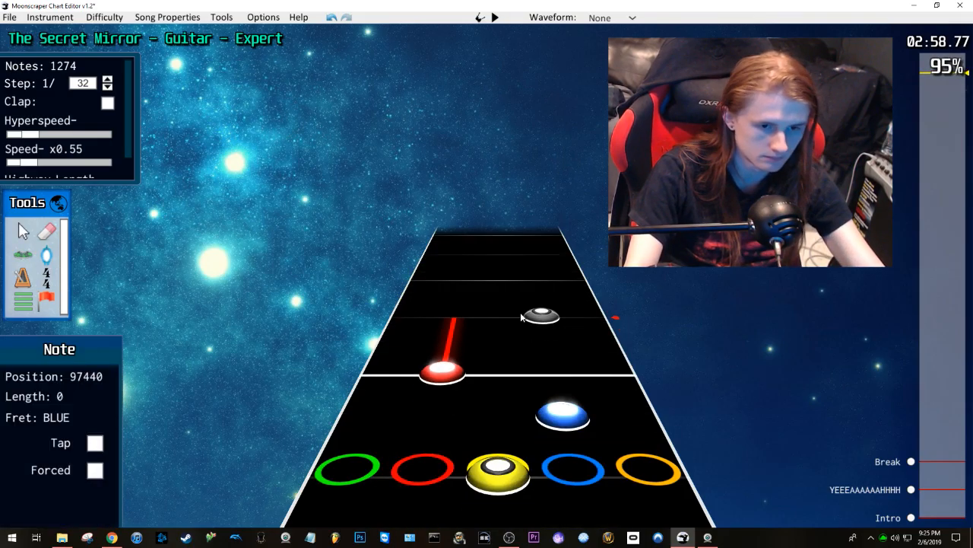
# Step: Replay the end of the pasted run, add a sustained green note at 97440, and play it back
pyautogui.scroll(-2, 523, 319)
pyautogui.scroll(4, 511, 297)
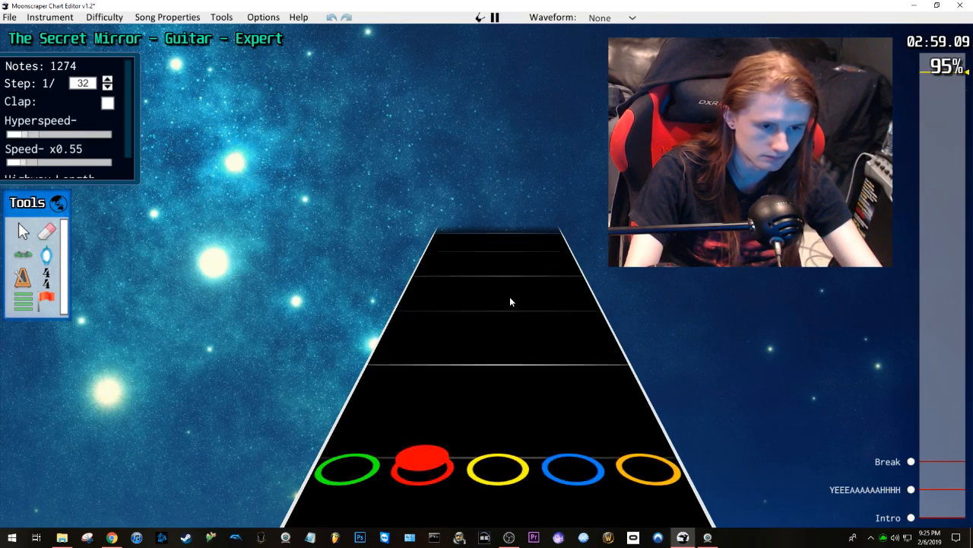
pyautogui.scroll(-2, 439, 319)
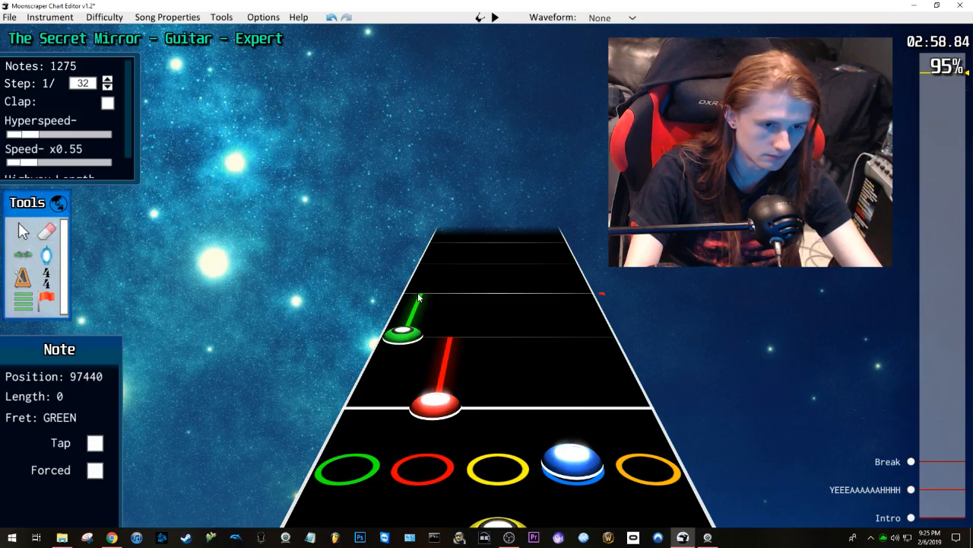
pyautogui.scroll(-2, 420, 300)
pyautogui.press('space')
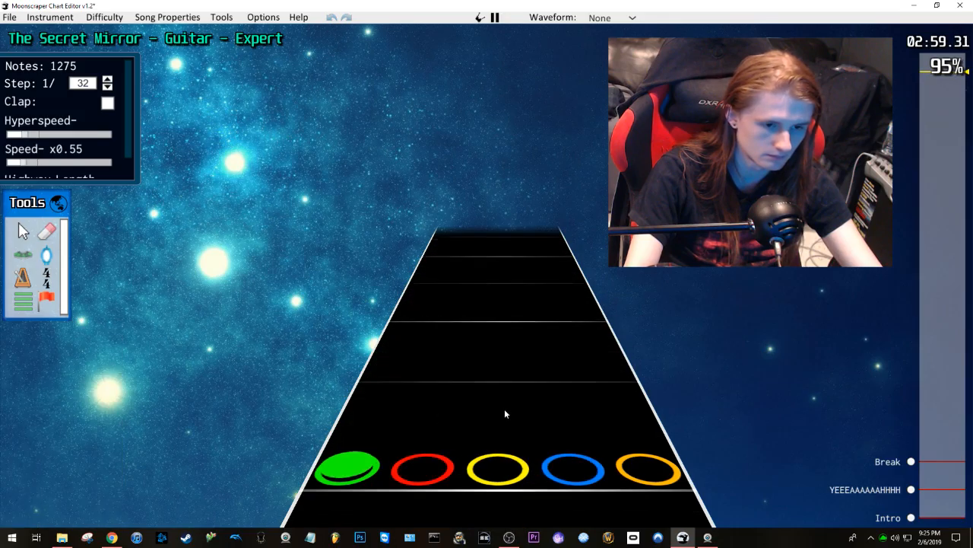
# Step: Add blue at 97536, yellow at 97584, red at 97632, green at 97680, red at 97728, green at 97824 and yellow at 97920, and play them
pyautogui.press('space')
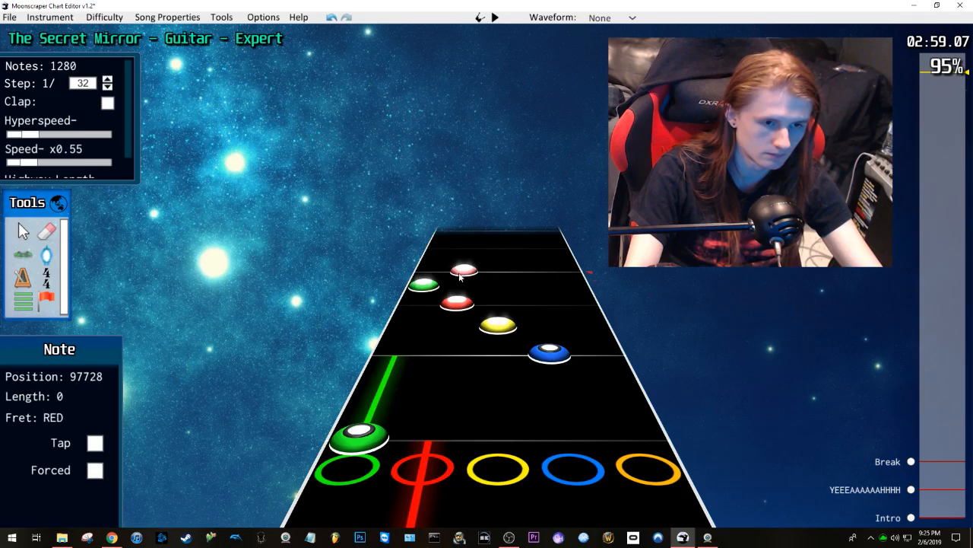
pyautogui.scroll(2, 428, 304)
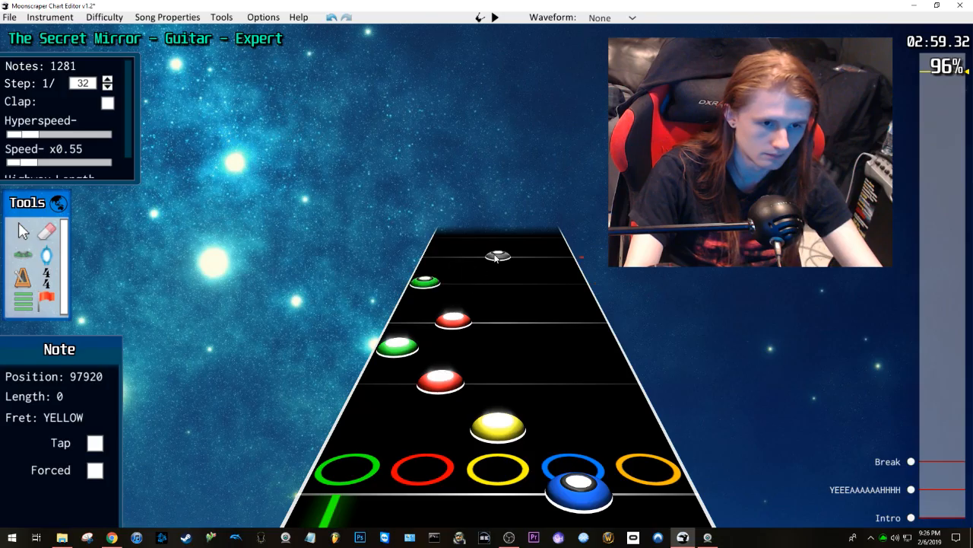
pyautogui.click(496, 258)
pyautogui.press('space')
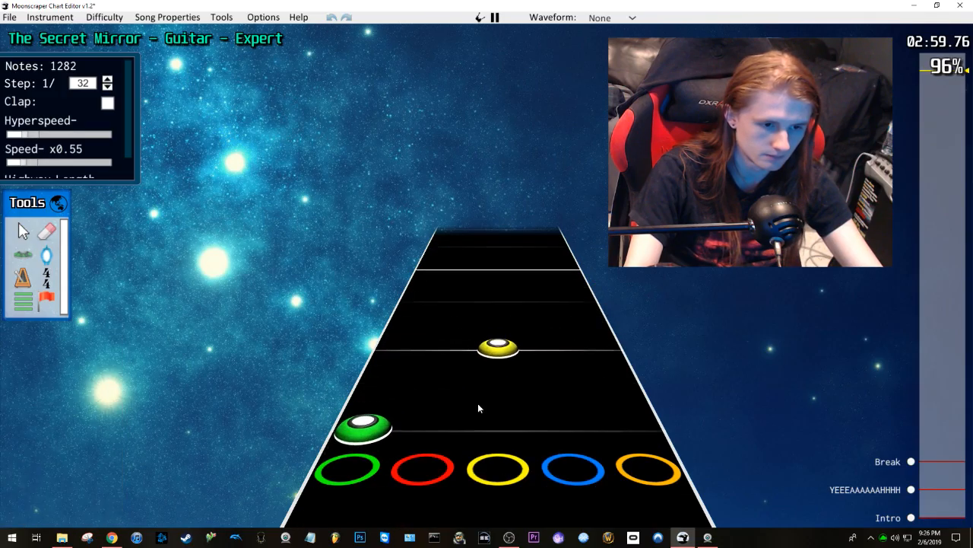
# Step: Change the yellow note at 97920 to red, add yellow at 97968 and sustained green at 98016, and replay the passage from about 2:59
pyautogui.press('space')
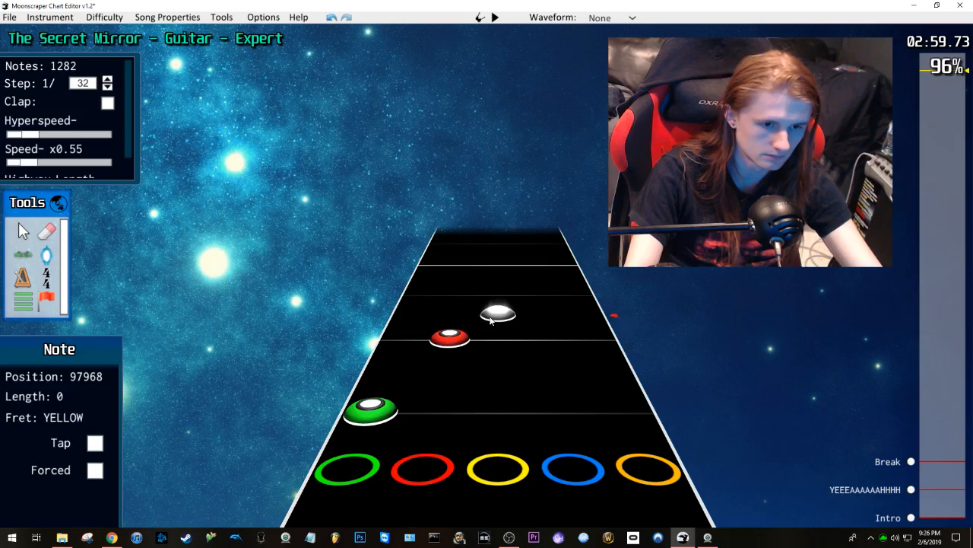
pyautogui.scroll(-5, 502, 318)
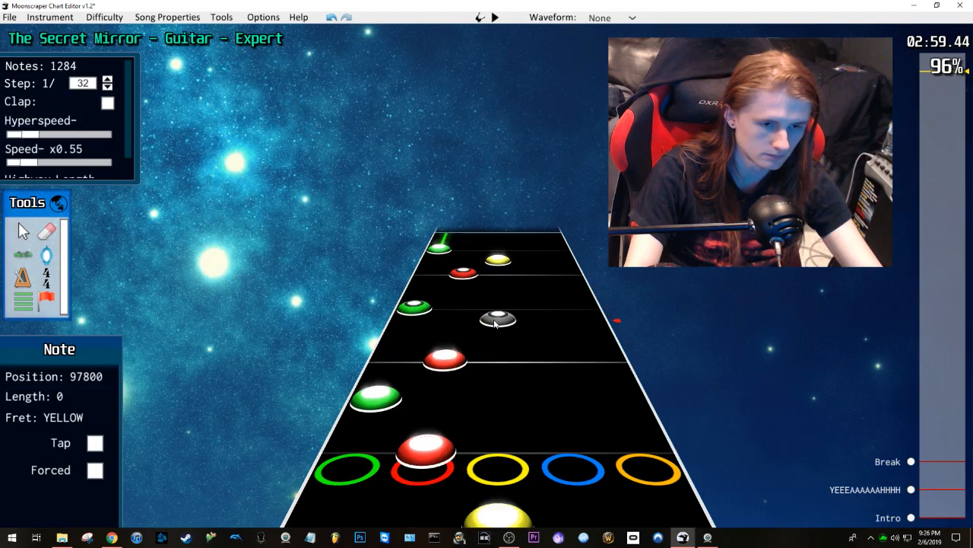
pyautogui.press('space')
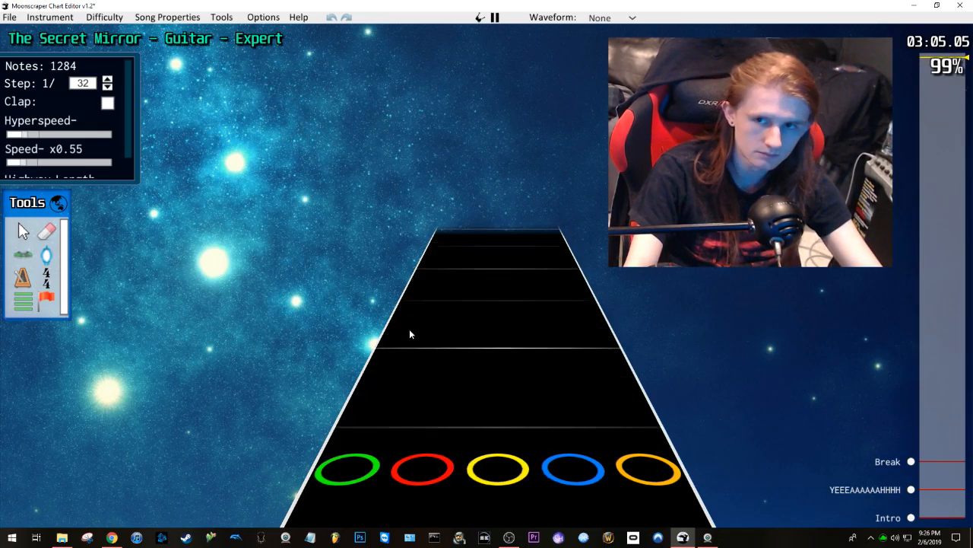
pyautogui.click(944, 79)
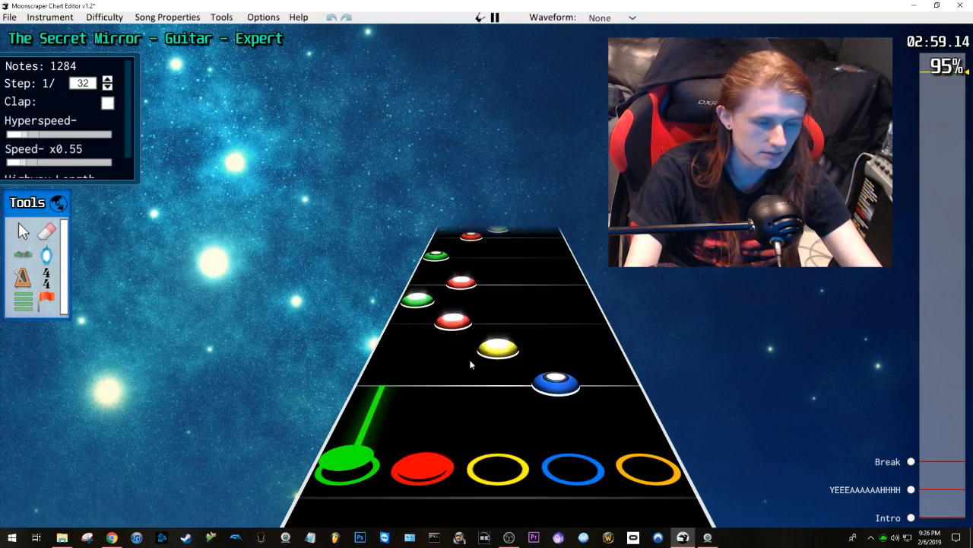
# Step: Select and copy the notes from the orange note near 02:57 through the last green sustain at position 98016
pyautogui.press('space')
pyautogui.scroll(-2, 459, 376)
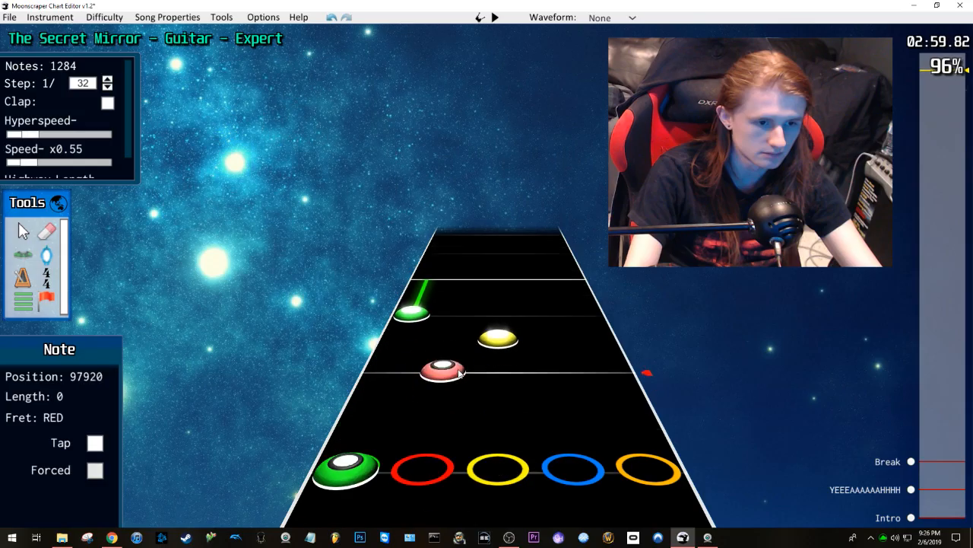
pyautogui.scroll(-2, 467, 324)
pyautogui.press('j')
pyautogui.click(438, 262)
pyautogui.scroll(-3, 503, 325)
pyautogui.scroll(-6, 503, 326)
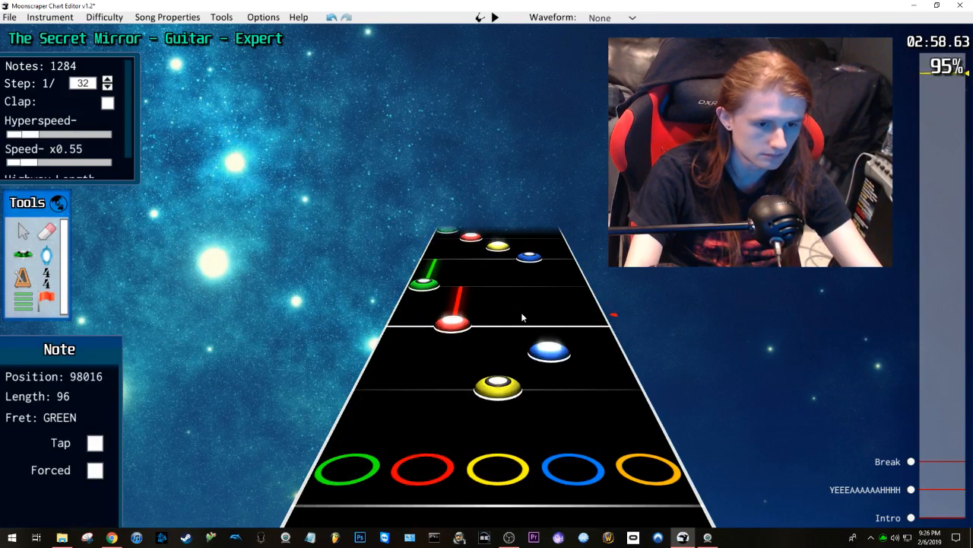
pyautogui.keyDown('shift'); pyautogui.click(589, 310); pyautogui.keyUp('shift')
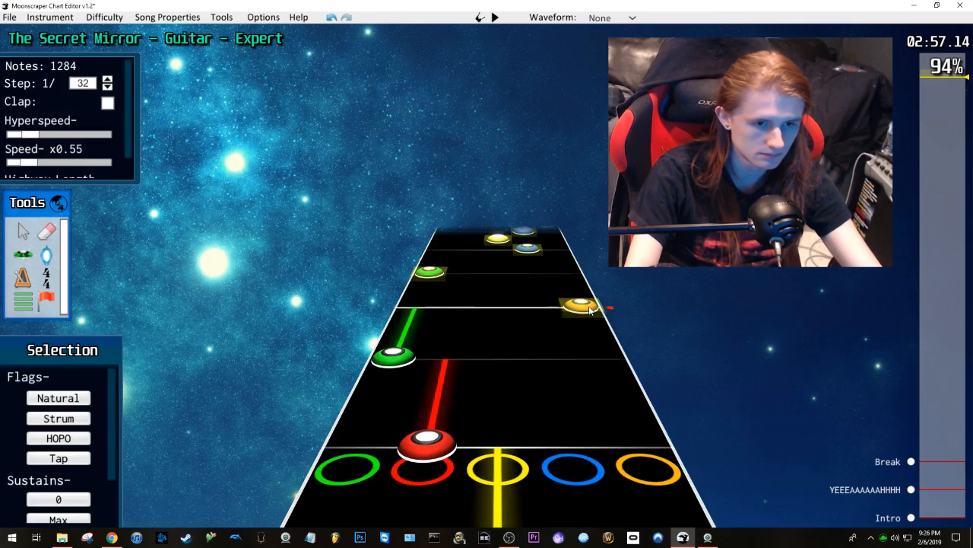
# Step: Paste the copied phrase at the end of the chart, right after the last green sustain near 03:00, and play it back
pyautogui.click(937, 69)
pyautogui.click(495, 293)
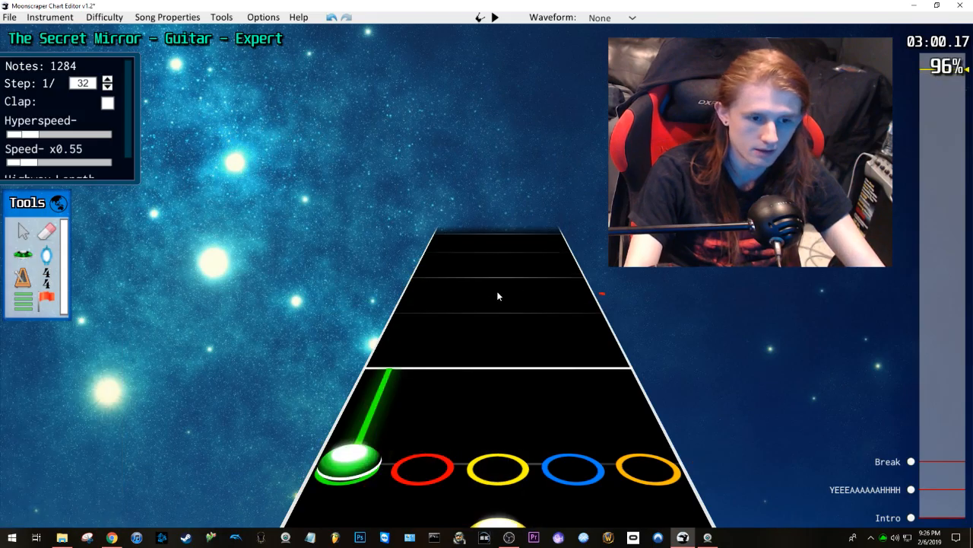
pyautogui.scroll(-1, 496, 292)
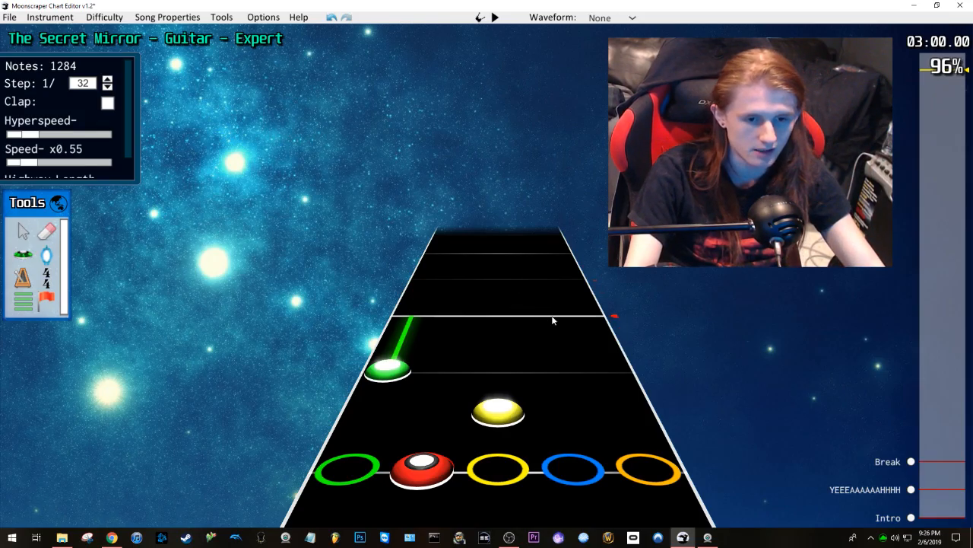
pyautogui.press('space')
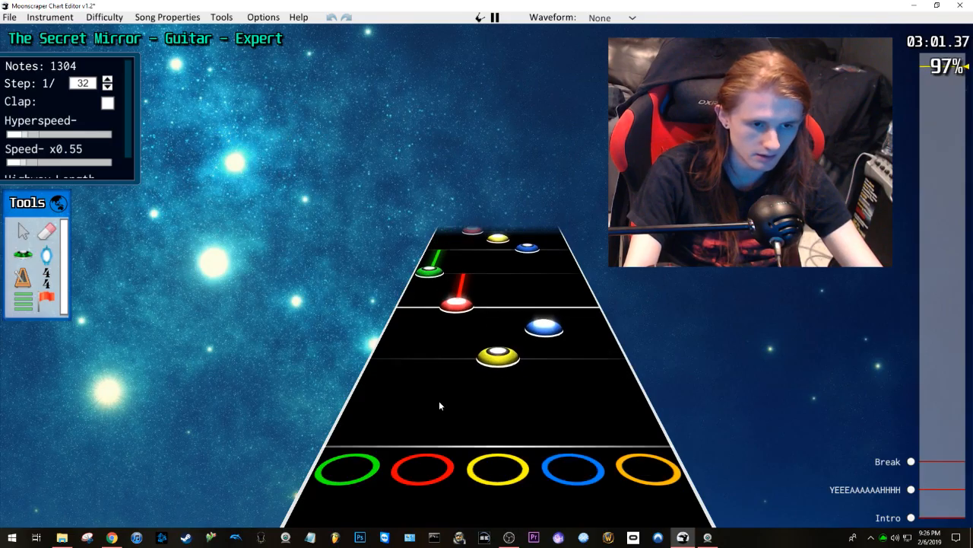
pyautogui.press('space')
# Step: Delete the second half of the pasted phrase, from the green sustain at position 98976 through the final green sustain
pyautogui.scroll(-2, 453, 397)
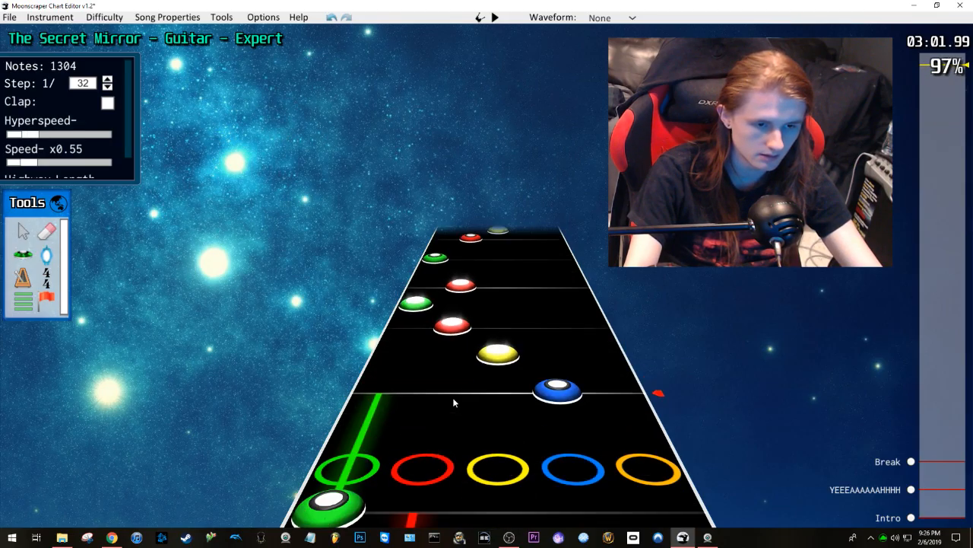
pyautogui.scroll(1, 481, 369)
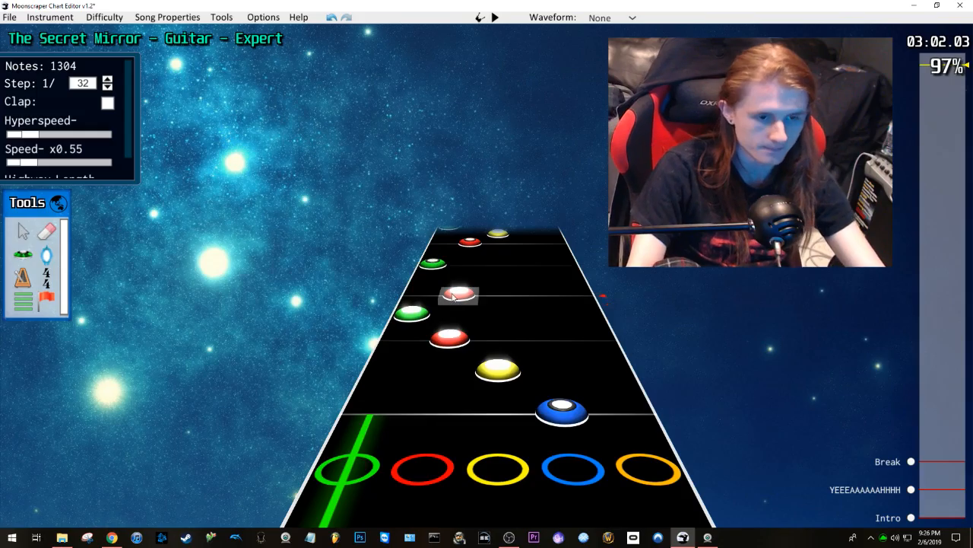
pyautogui.scroll(-3, 505, 293)
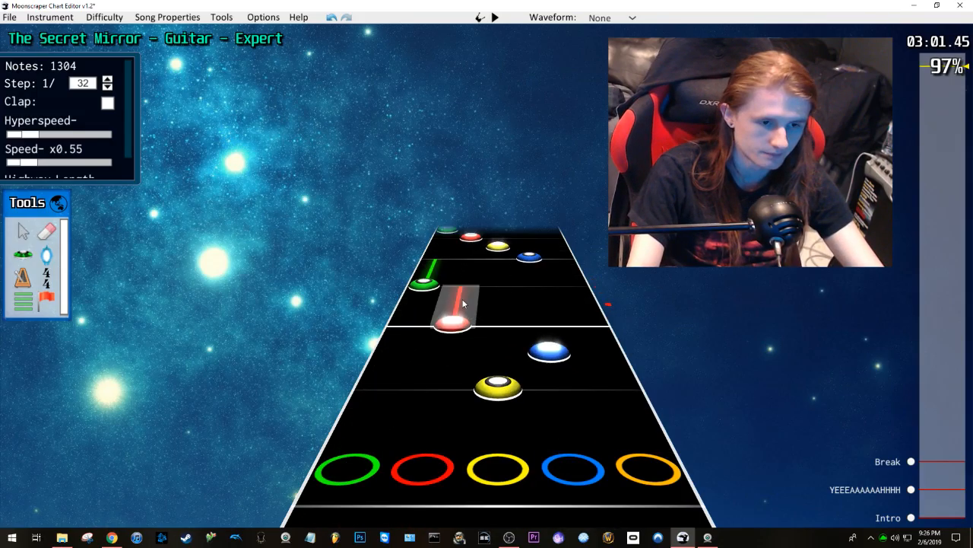
pyautogui.click(421, 284)
pyautogui.scroll(4, 461, 282)
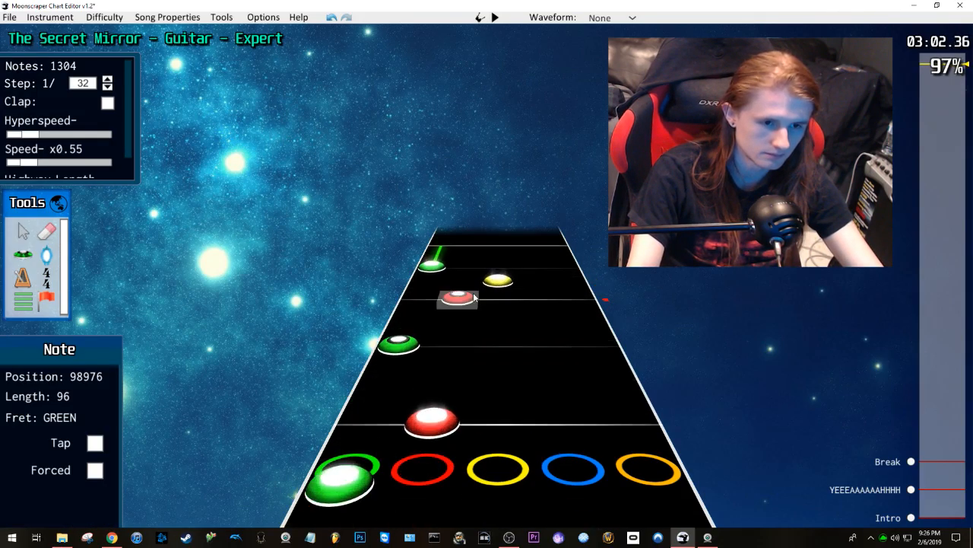
pyautogui.scroll(-3, 535, 300)
pyautogui.scroll(1, 485, 232)
pyautogui.scroll(1, 485, 232)
pyautogui.keyDown('shift'); pyautogui.click(449, 256); pyautogui.keyUp('shift')
pyautogui.press('Delete')
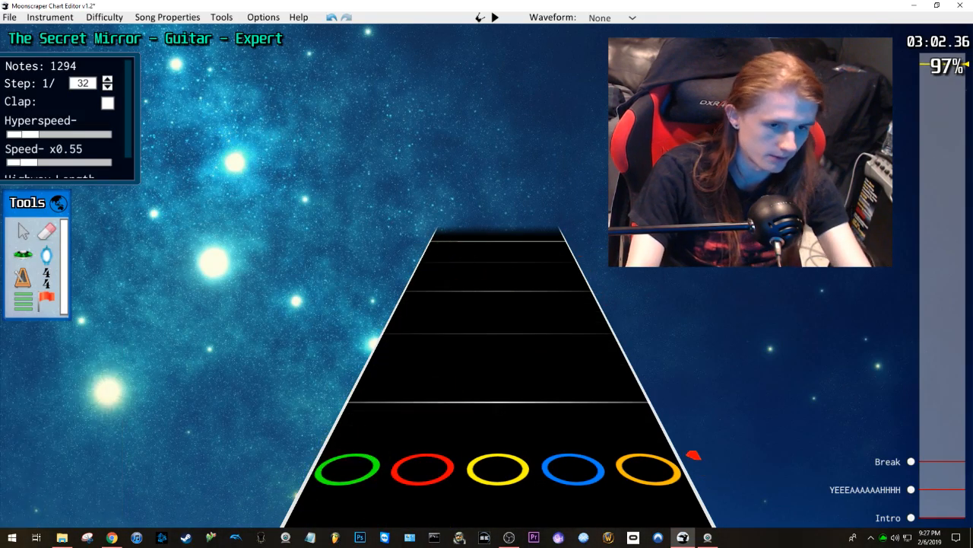
# Step: Play the closing section of the chart from before 02:57 and look through its notes
pyautogui.click(940, 86)
pyautogui.press('space')
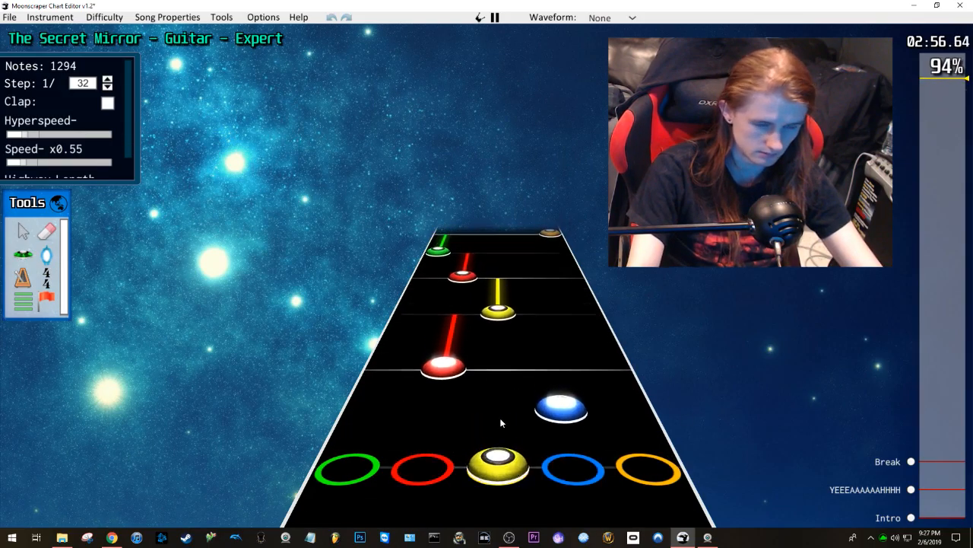
pyautogui.press('space')
pyautogui.scroll(-2, 415, 387)
pyautogui.click(401, 342)
pyautogui.scroll(-2, 547, 357)
pyautogui.scroll(-2, 547, 356)
pyautogui.click(579, 286)
# Step: Set the playback speed to x1 and play the ending from about 02:52
pyautogui.moveTo(36, 163); pyautogui.dragTo(61, 163)
pyautogui.scroll(-4, 624, 313)
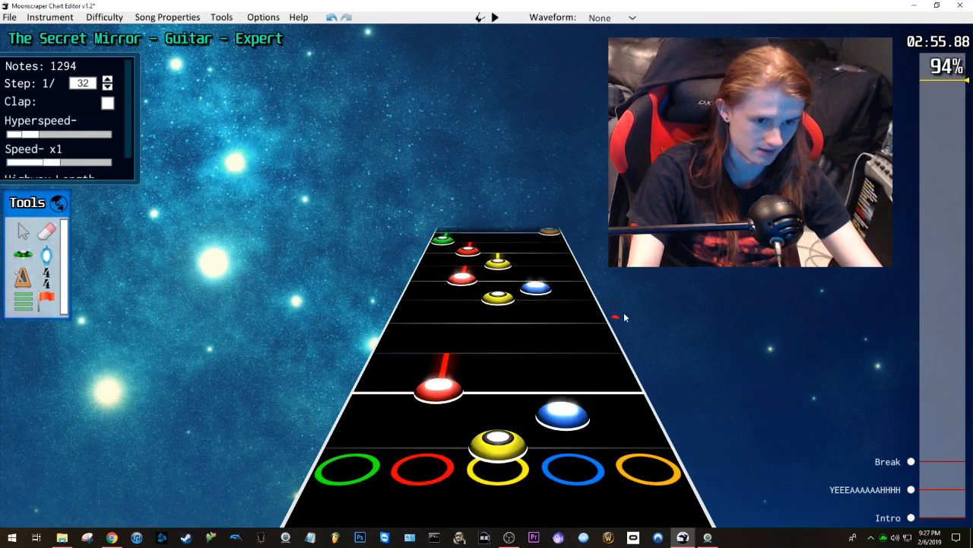
pyautogui.scroll(-12, 626, 300)
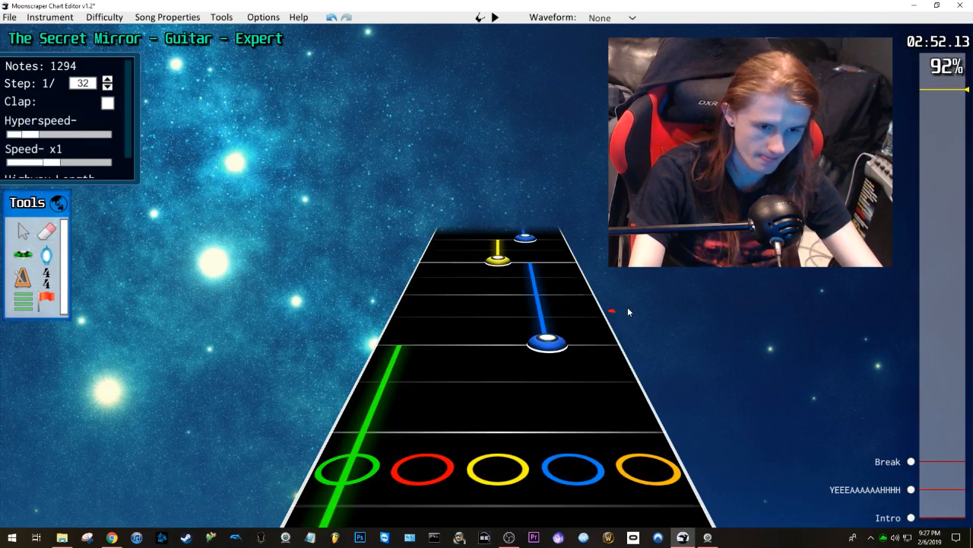
pyautogui.press('space')
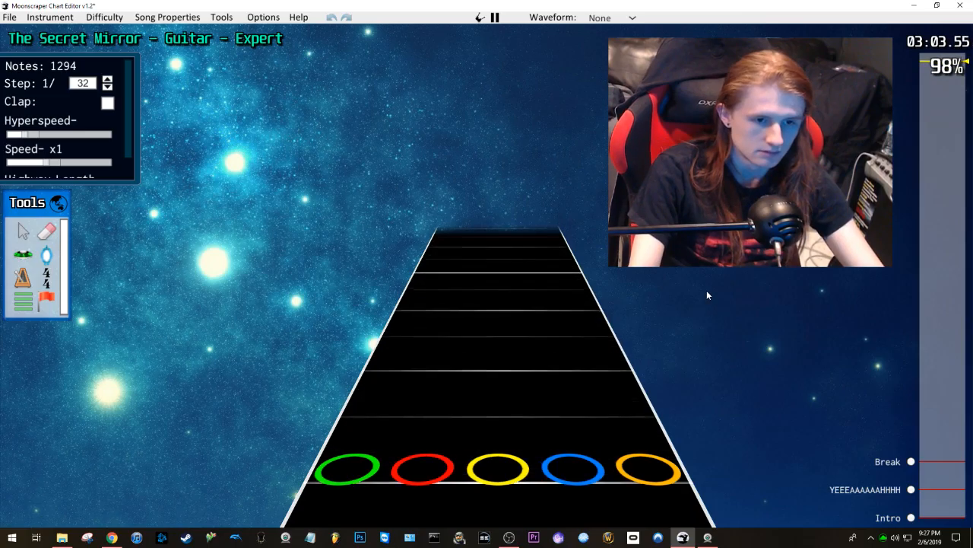
pyautogui.press('space')
# Step: Replay the last phrase from about 02:58 through the end of the charted notes
pyautogui.scroll(-2, 712, 290)
pyautogui.moveTo(934, 70); pyautogui.dragTo(935, 72)
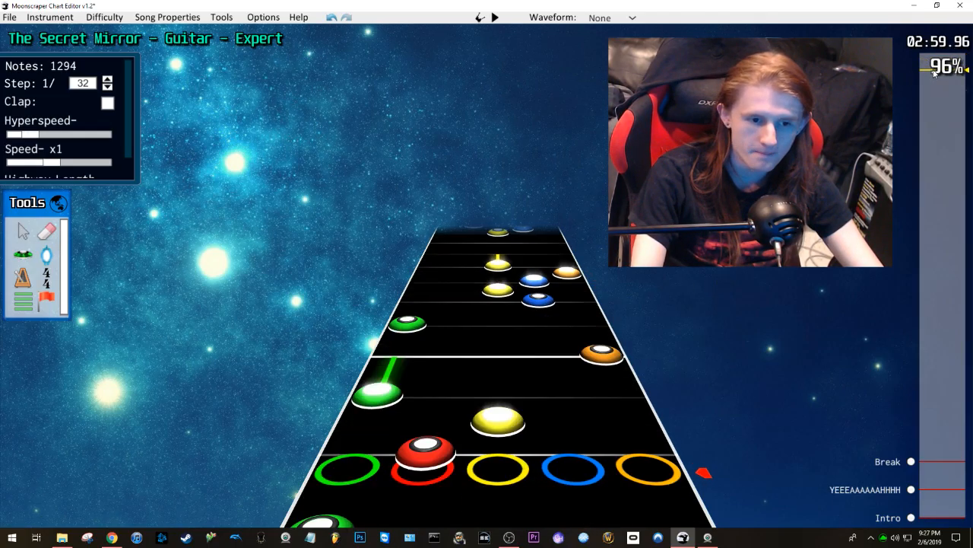
pyautogui.scroll(-5, 573, 309)
pyautogui.scroll(1, 572, 303)
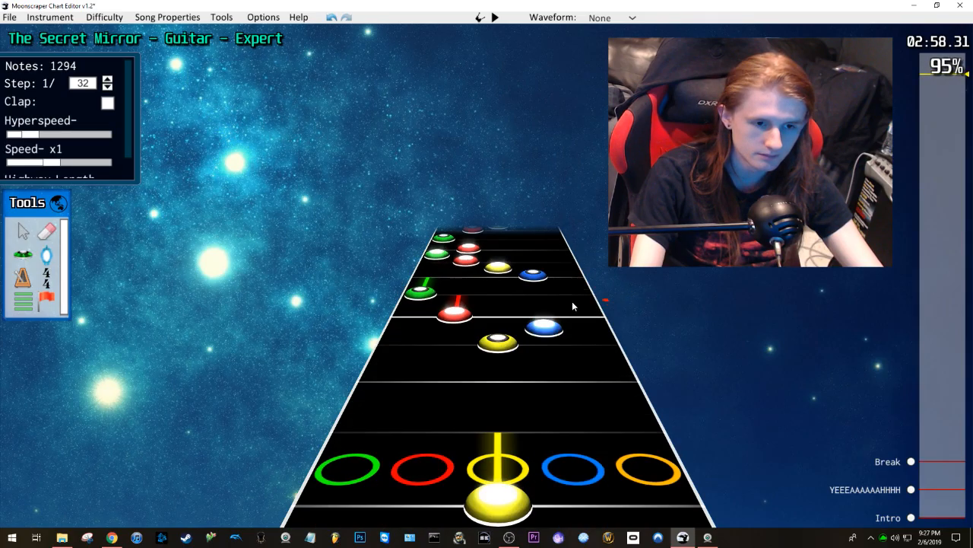
pyautogui.press('space')
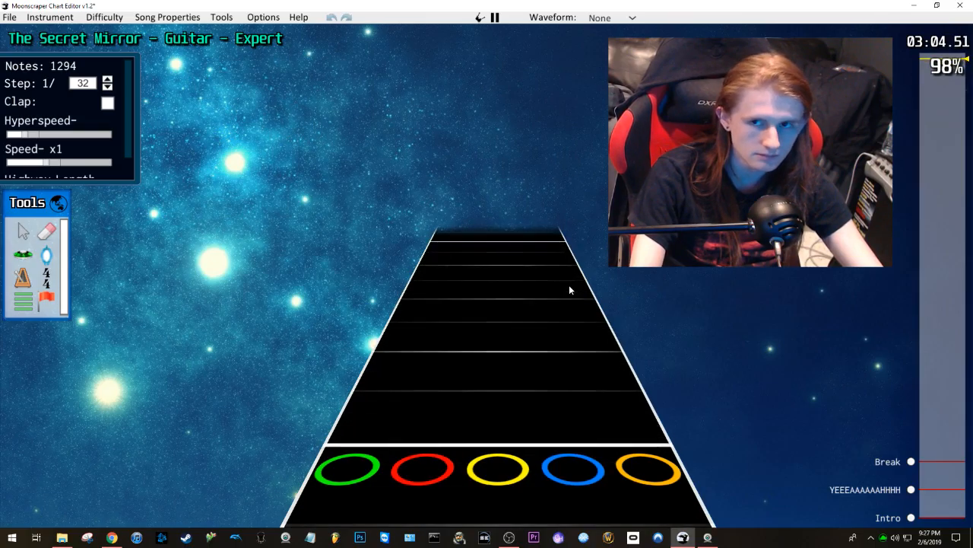
pyautogui.press('space')
# Step: Select and copy the notes from the orange note just after 02:54 through the green sustain near 03:00
pyautogui.moveTo(934, 81); pyautogui.dragTo(936, 89)
pyautogui.press('space')
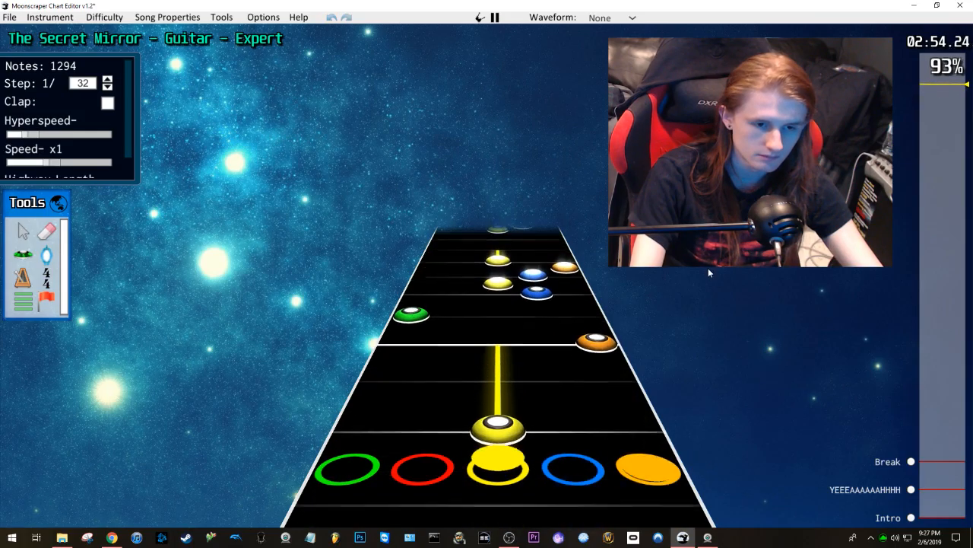
pyautogui.press('space')
pyautogui.click(617, 394)
pyautogui.press('space')
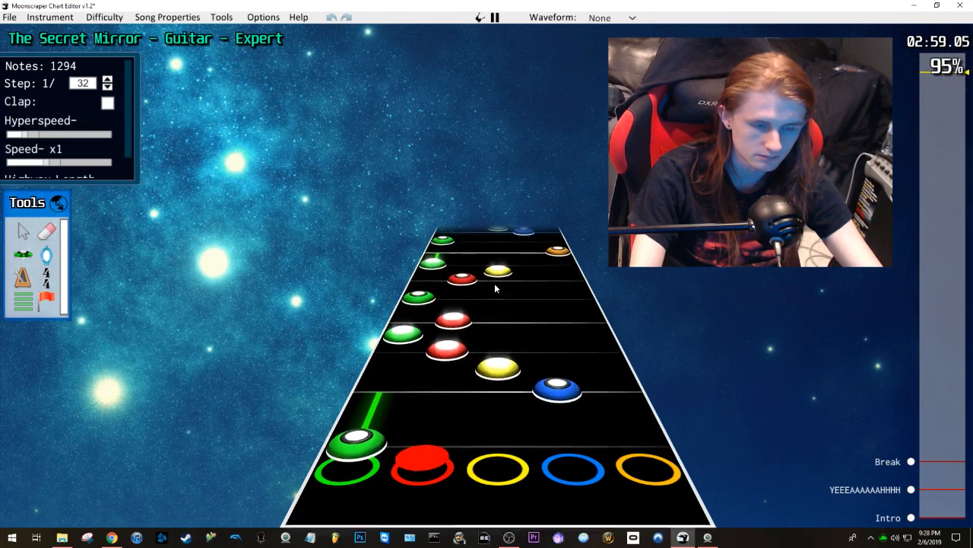
pyautogui.press('space')
pyautogui.scroll(-1, 495, 289)
pyautogui.keyDown('shift'); pyautogui.click(387, 365); pyautogui.keyUp('shift')
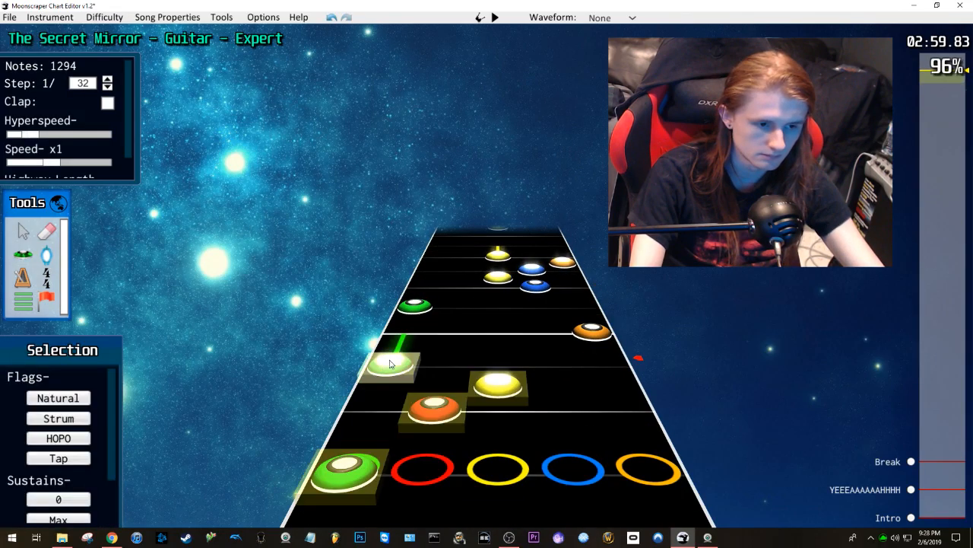
# Step: Replace the final notes, from the orange note just after 03:00 to the last red sustain, with the copied section, and play it
pyautogui.click(592, 332)
pyautogui.scroll(4, 471, 300)
pyautogui.keyDown('shift'); pyautogui.click(468, 301); pyautogui.keyUp('shift')
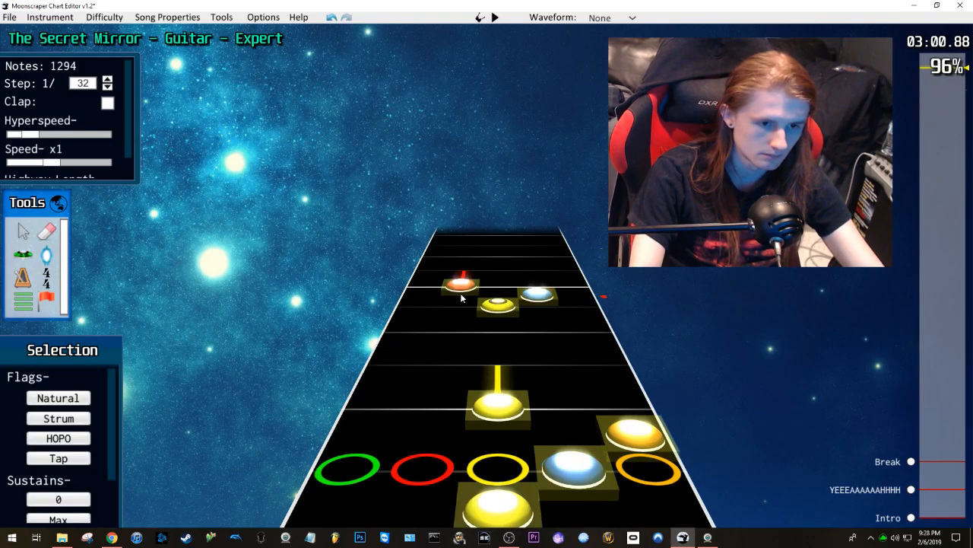
pyautogui.press('Delete')
pyautogui.scroll(-3, 587, 369)
pyautogui.hotkey('ctrl', 'v')
pyautogui.press('space')
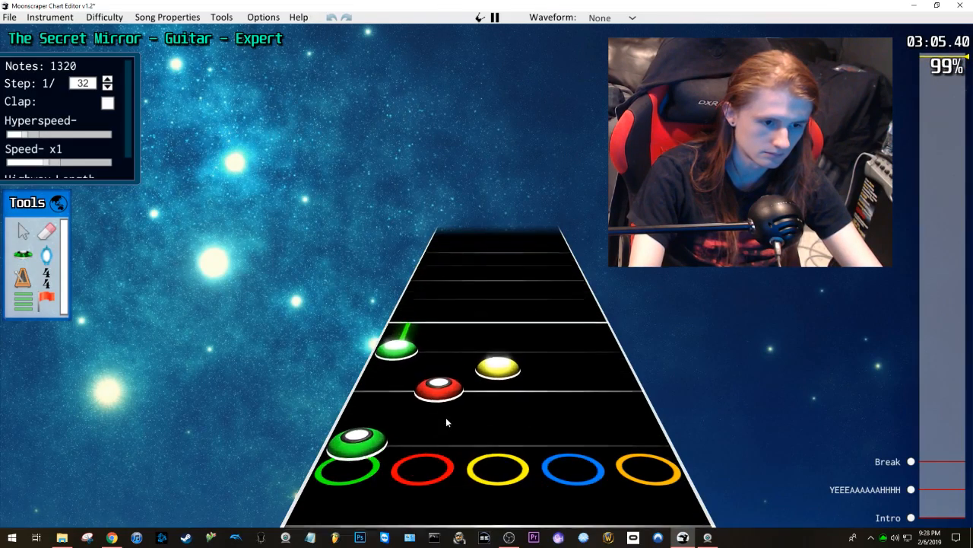
# Step: Delete the last four notes of the chart (green, red, yellow and green sustain) and extend the remaining last red note
pyautogui.press('space')
pyautogui.scroll(-5, 461, 386)
pyautogui.press('space')
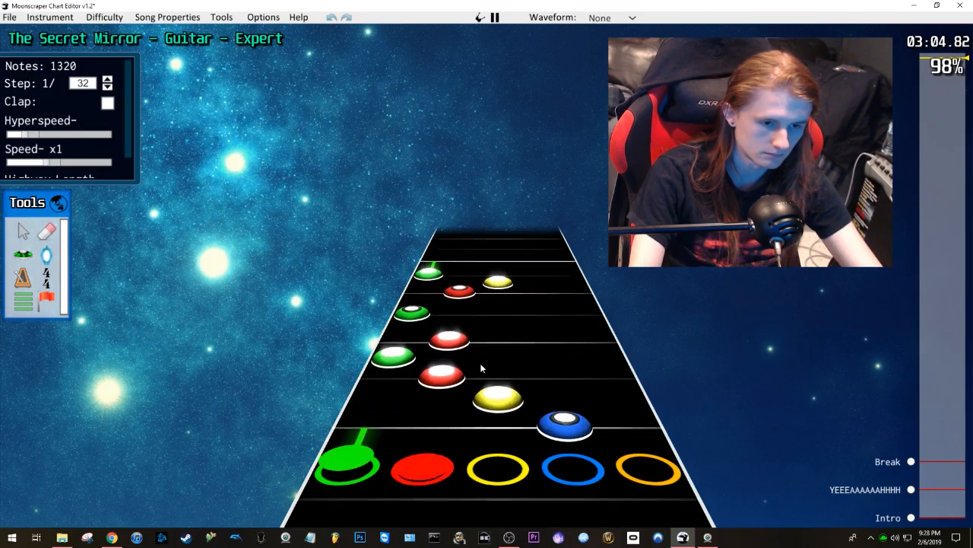
pyautogui.press('space')
pyautogui.scroll(-4, 480, 367)
pyautogui.click(400, 342)
pyautogui.keyDown('shift'); pyautogui.click(422, 291); pyautogui.keyUp('shift')
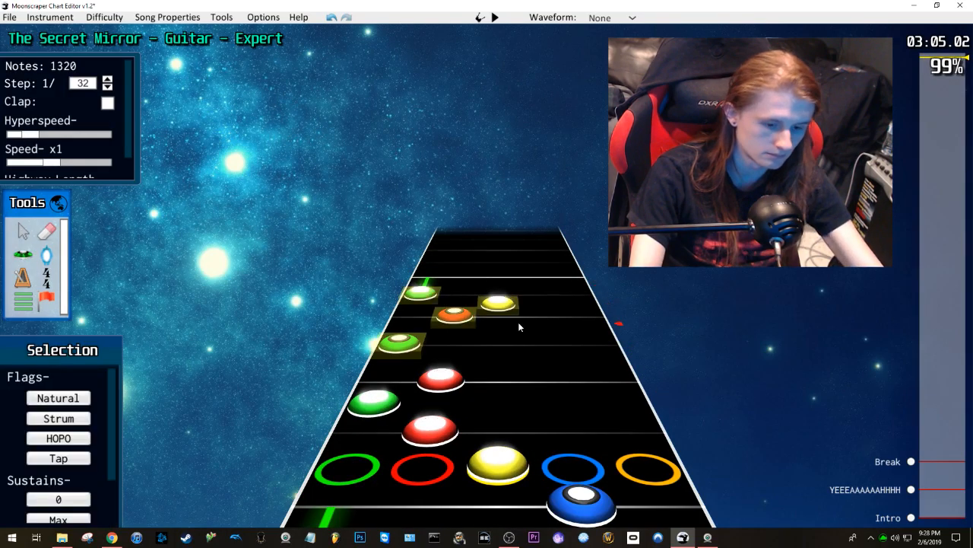
pyautogui.press('Delete')
pyautogui.moveTo(450, 374); pyautogui.dragTo(451, 317)
# Step: Return to the start of the song, raise the hyperspeed to about two thirds of its range, and play the whole chart
pyautogui.scroll(-10, 600, 351)
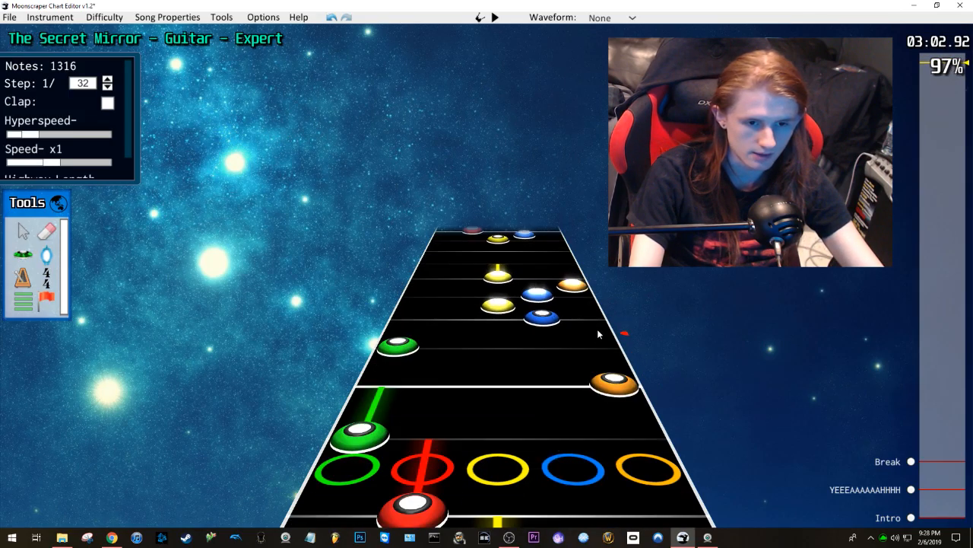
pyautogui.scroll(-5, 597, 330)
pyautogui.click(942, 520)
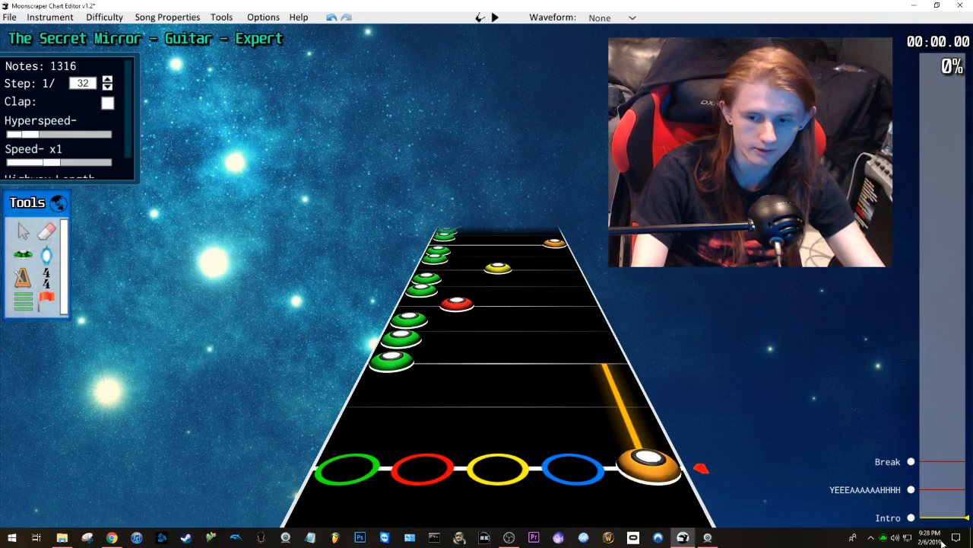
pyautogui.moveTo(27, 134); pyautogui.dragTo(78, 135)
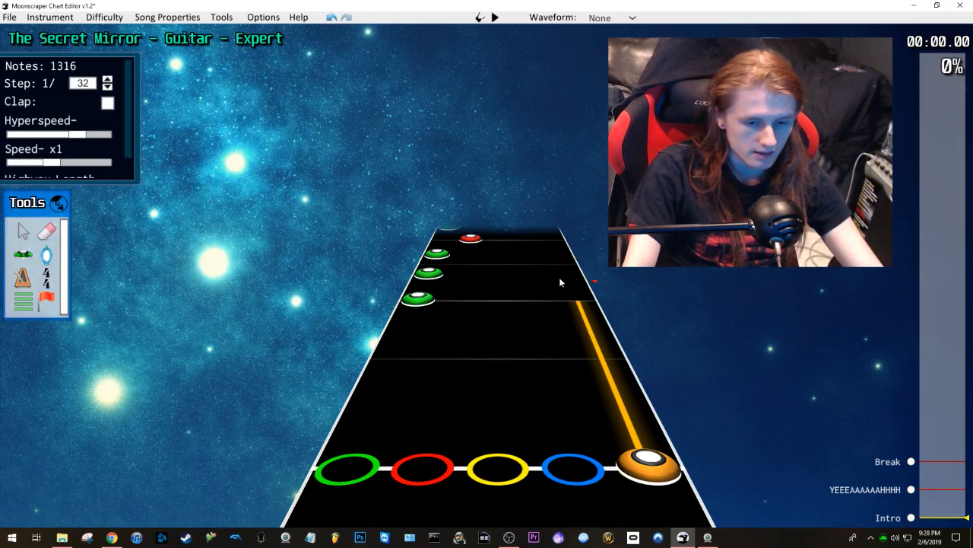
pyautogui.press('space')
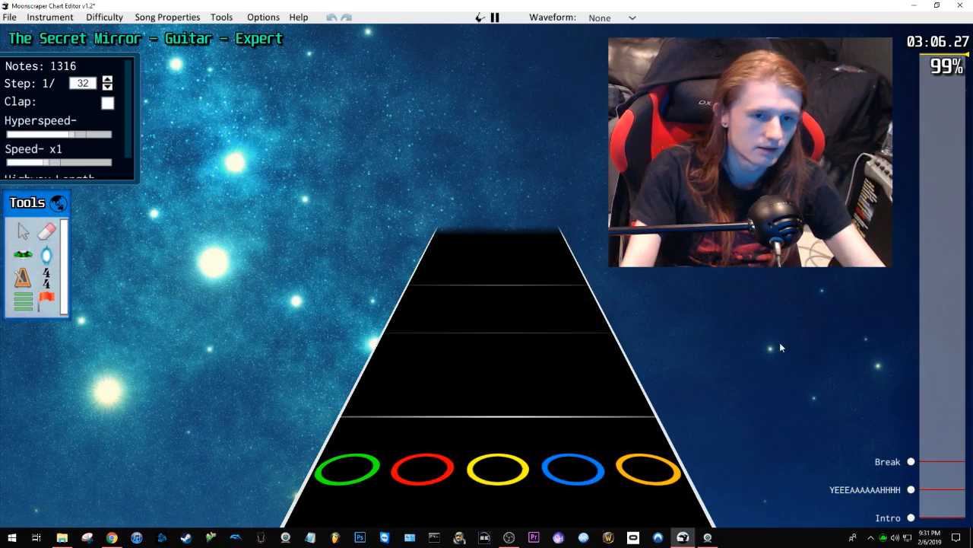
pyautogui.press('space')
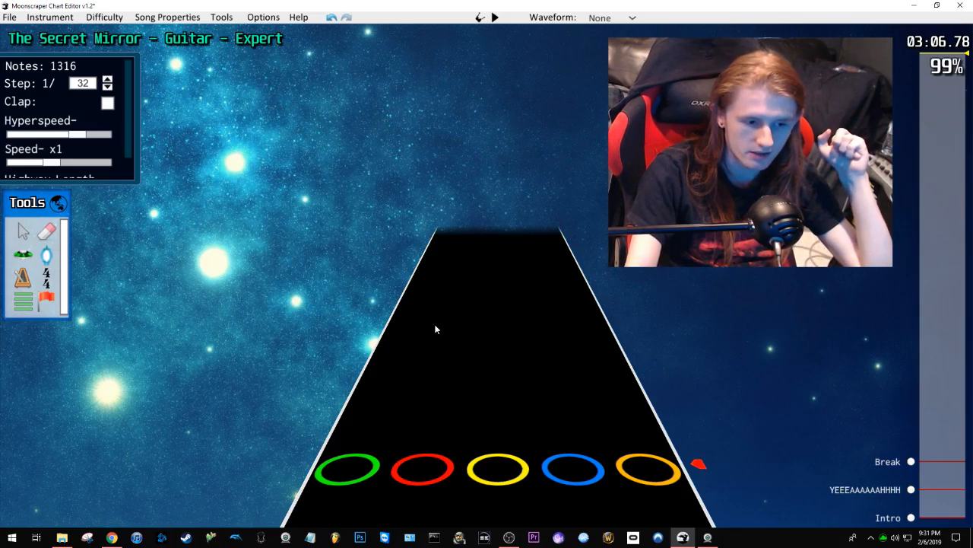
# Step: Go back to the start of the song and play its opening up to around 00:11
pyautogui.scroll(-3, 569, 385)
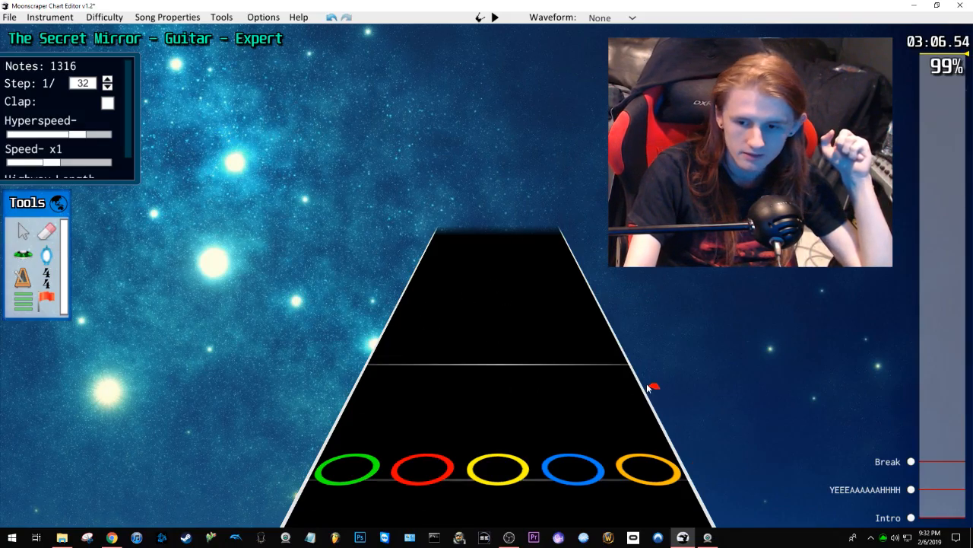
pyautogui.scroll(-5, 499, 365)
pyautogui.moveTo(942, 57); pyautogui.dragTo(940, 523)
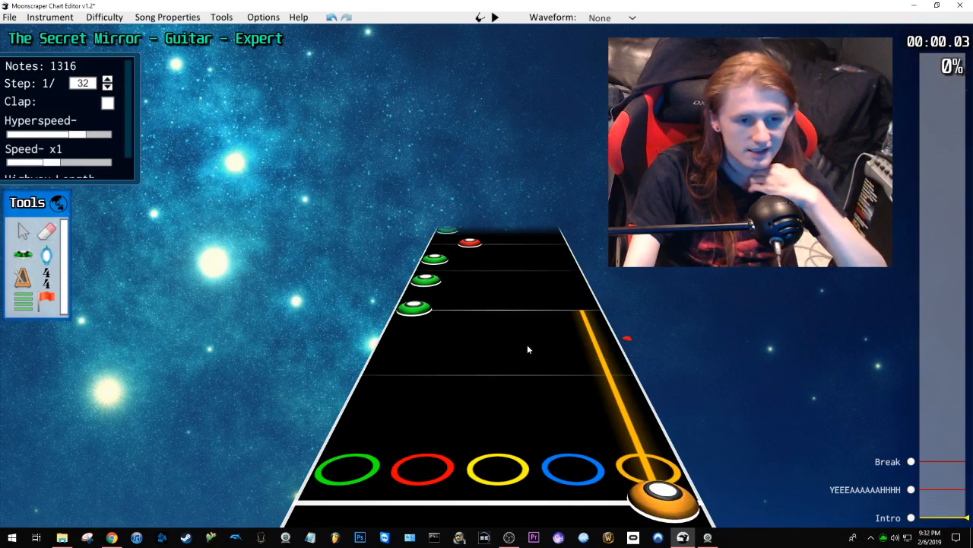
pyautogui.press('space')
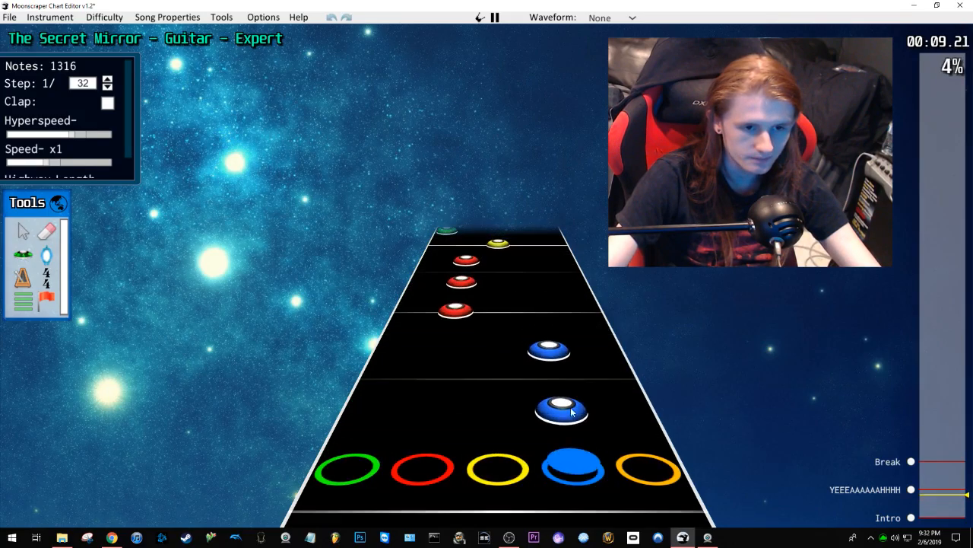
pyautogui.press('space')
# Step: Try moving the red note at position 6264 to the yellow fret, and undo the change
pyautogui.scroll(-3, 497, 427)
pyautogui.moveTo(466, 340); pyautogui.dragTo(503, 350)
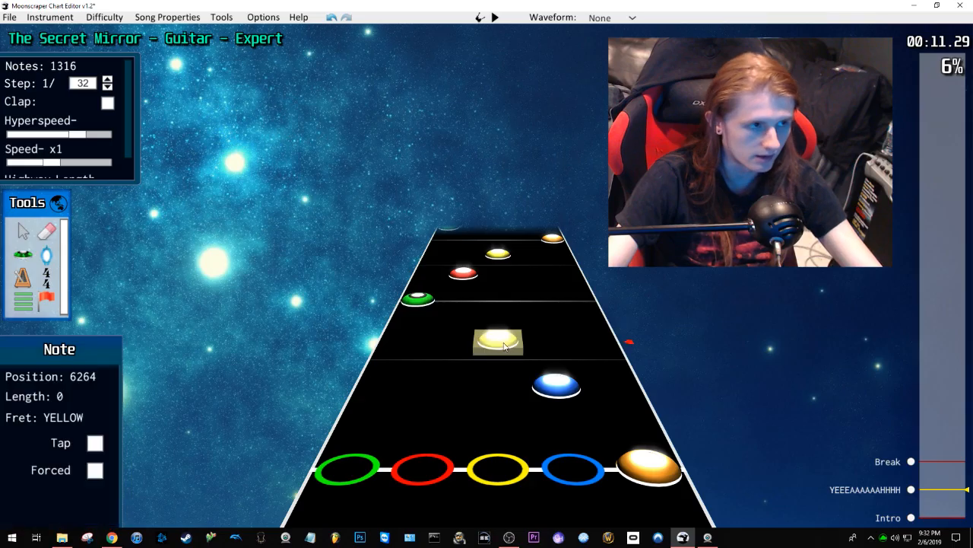
pyautogui.hotkey('ctrl', 'z')
pyautogui.hotkey('ctrl', 'z')
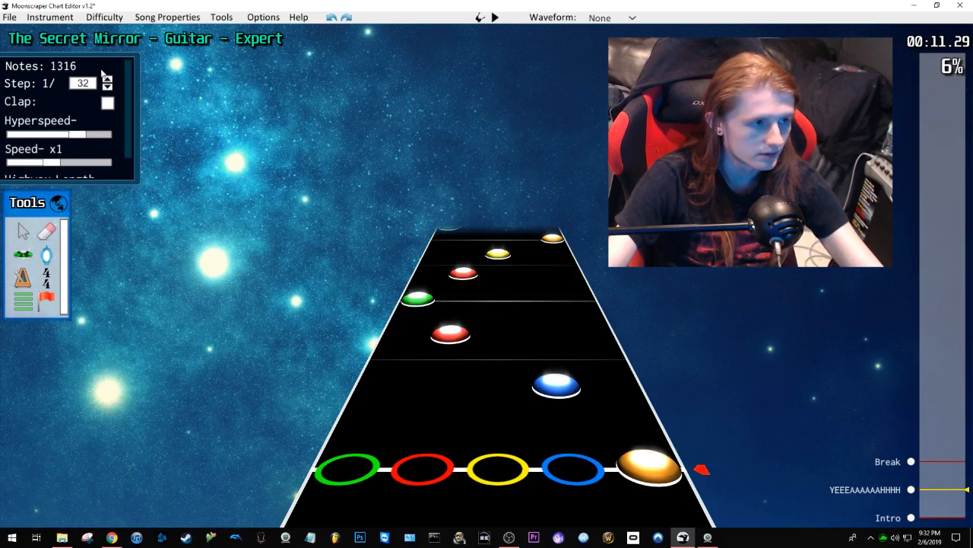
# Step: Move the red note at position 6272 to the yellow fret and play the passage after it
pyautogui.moveTo(454, 336); pyautogui.dragTo(495, 338)
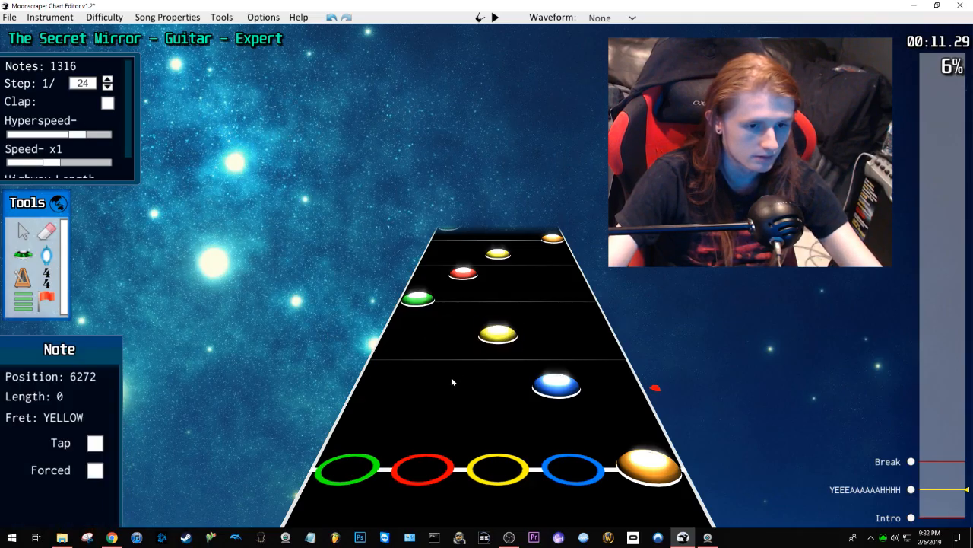
pyautogui.scroll(-3, 452, 376)
pyautogui.press('space')
pyautogui.press('space')
# Step: Move the yellow-red note pair near 00:12 to blue and yellow, and the following stray red note to the yellow fret
pyautogui.scroll(4, 543, 406)
pyautogui.moveTo(514, 341); pyautogui.dragTo(538, 337)
pyautogui.moveTo(462, 305); pyautogui.dragTo(496, 302)
pyautogui.press('space')
pyautogui.press('space')
pyautogui.scroll(-3, 483, 341)
pyautogui.moveTo(452, 411); pyautogui.dragTo(498, 413)
# Step: Raise the yellow and red notes just after 00:13.6 by one fret, to blue and yellow
pyautogui.press('space')
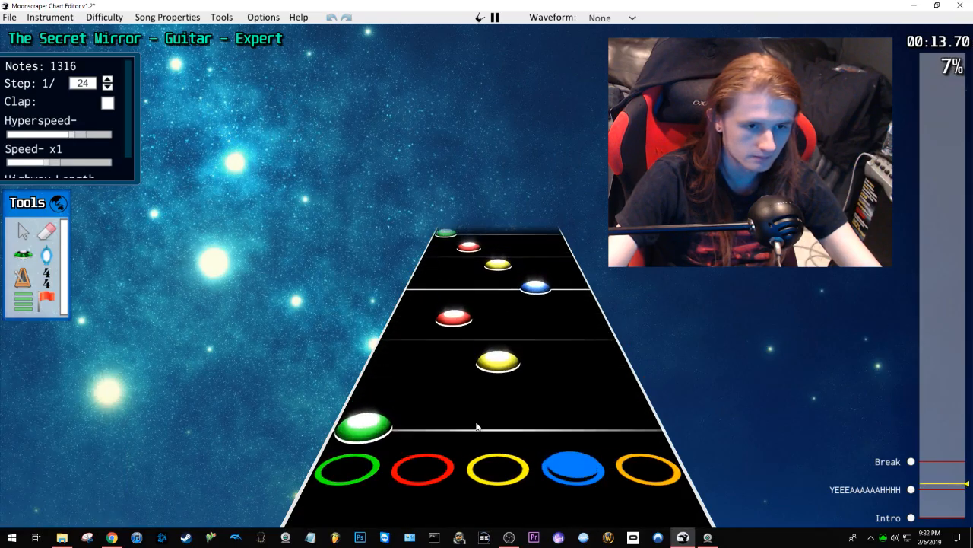
pyautogui.press('space')
pyautogui.scroll(-2, 479, 406)
pyautogui.scroll(-2, 478, 406)
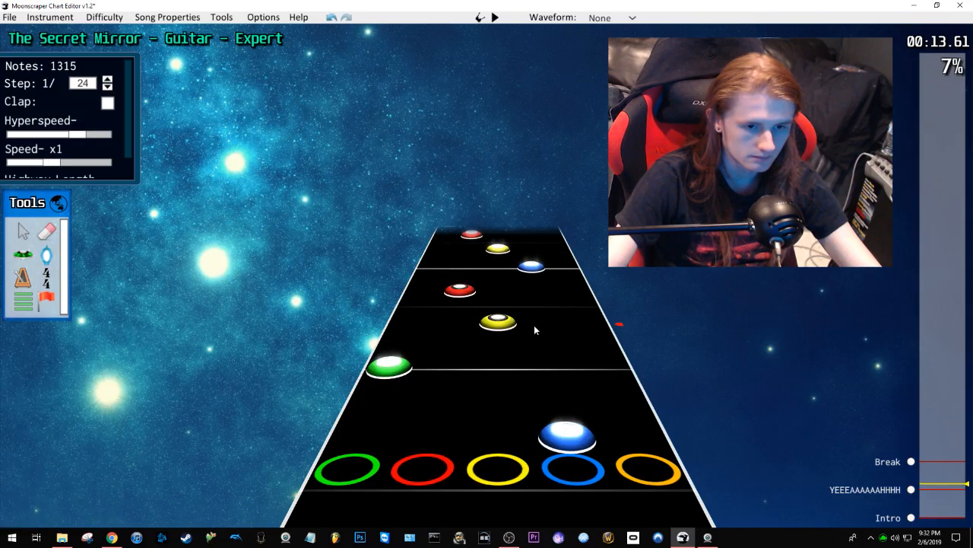
pyautogui.moveTo(523, 325); pyautogui.dragTo(541, 324)
pyautogui.moveTo(461, 291); pyautogui.dragTo(497, 292)
pyautogui.click(479, 330)
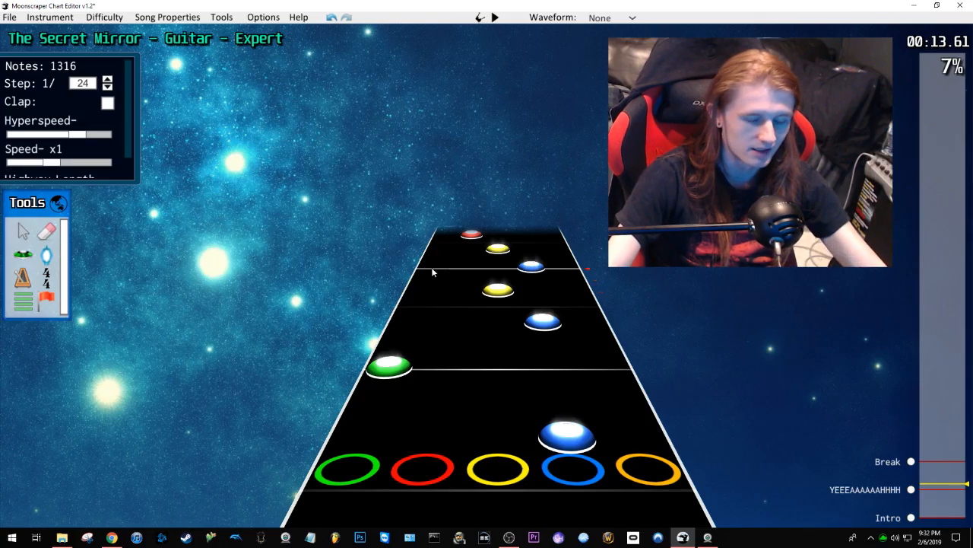
# Step: Play on to around 00:17 and move the next off-pattern red note to the yellow fret
pyautogui.press('space')
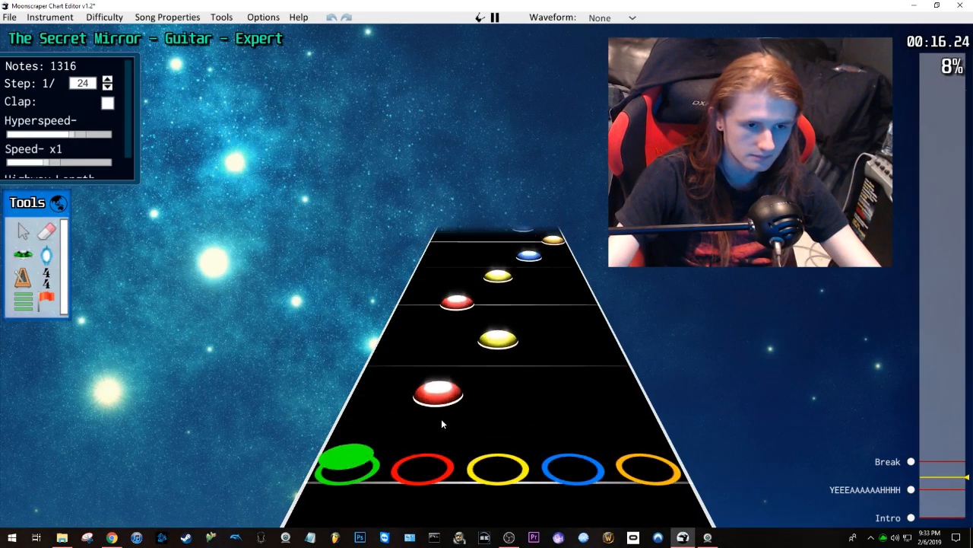
pyautogui.press('space')
pyautogui.moveTo(441, 372); pyautogui.dragTo(499, 372)
pyautogui.press('space')
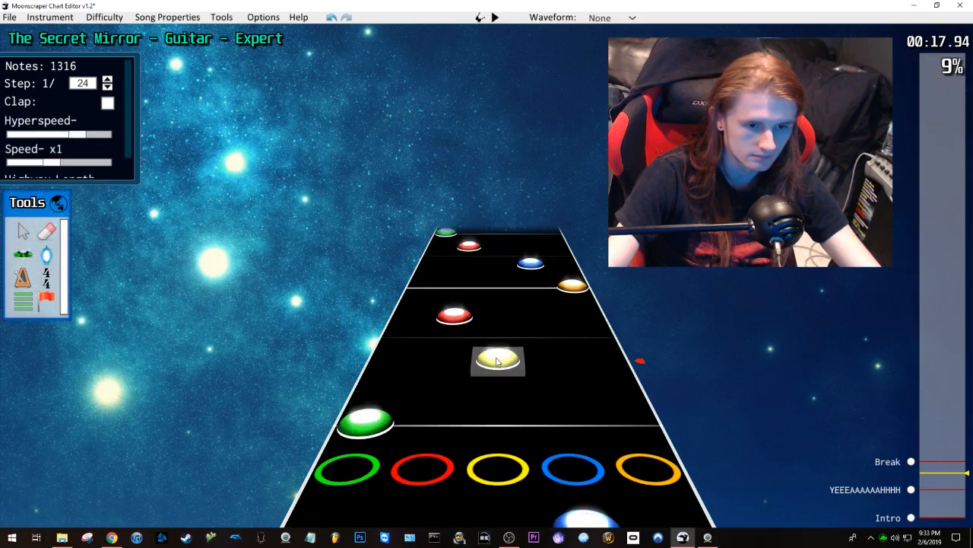
# Step: Raise the yellow-red note pair near 00:18 by one fret, and move the red note just before 00:19 to yellow
pyautogui.click(456, 317)
pyautogui.keyDown('ctrl'); pyautogui.click(510, 367); pyautogui.keyUp('ctrl')
pyautogui.press('space')
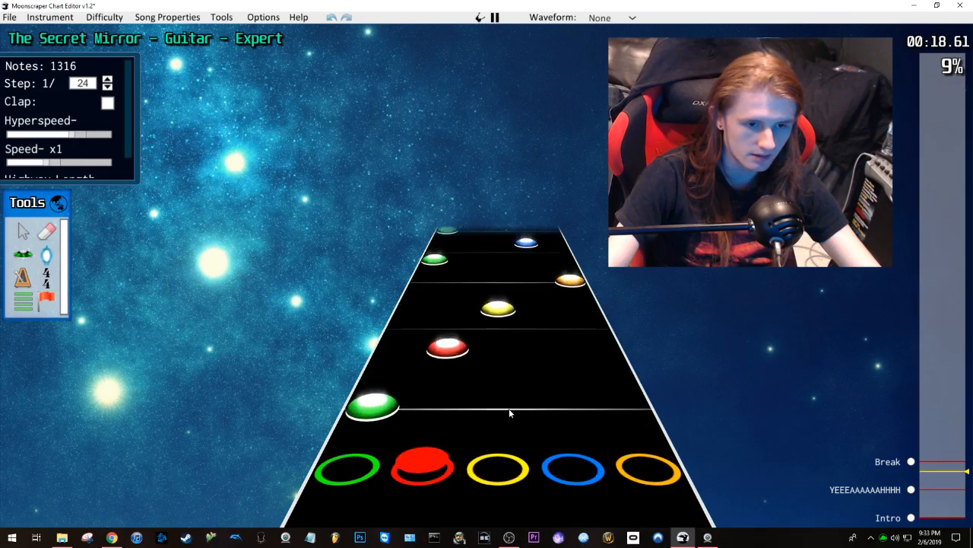
pyautogui.press('space')
pyautogui.click(494, 370)
pyautogui.press('space')
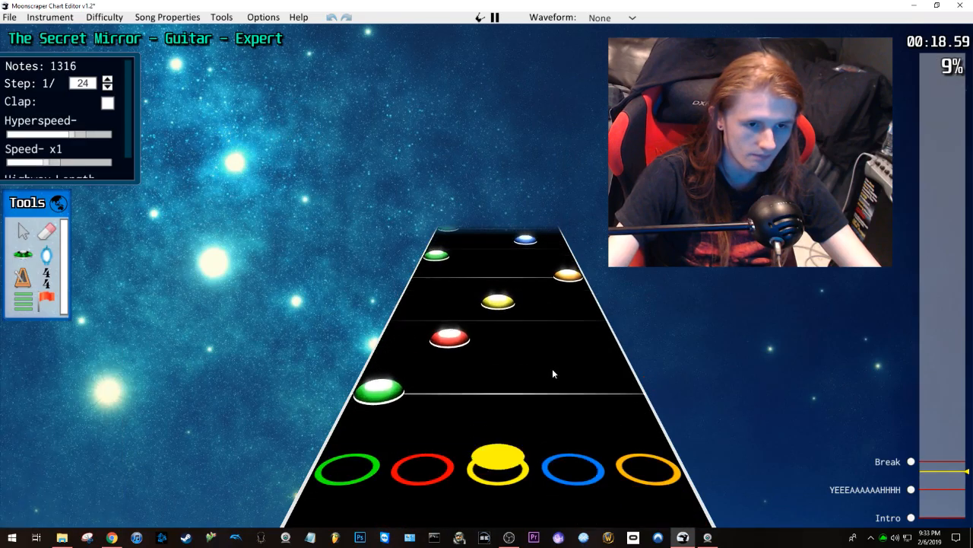
# Step: Raise the yellow note at position 10624 and the red note after it by one fret, to blue and yellow
pyautogui.click(496, 358)
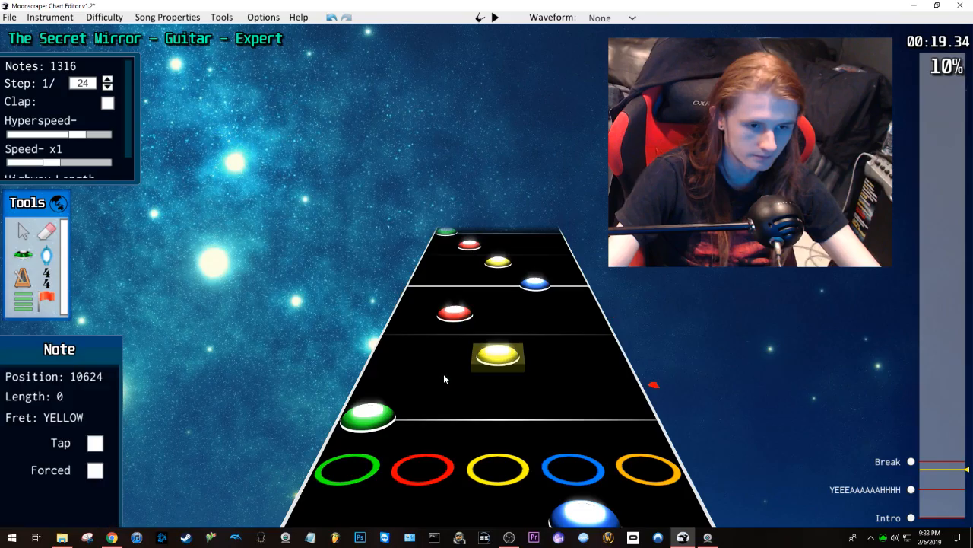
pyautogui.click(457, 314)
pyautogui.keyDown('ctrl'); pyautogui.click(499, 363); pyautogui.keyUp('ctrl')
pyautogui.moveTo(498, 364); pyautogui.dragTo(532, 367)
pyautogui.press('space')
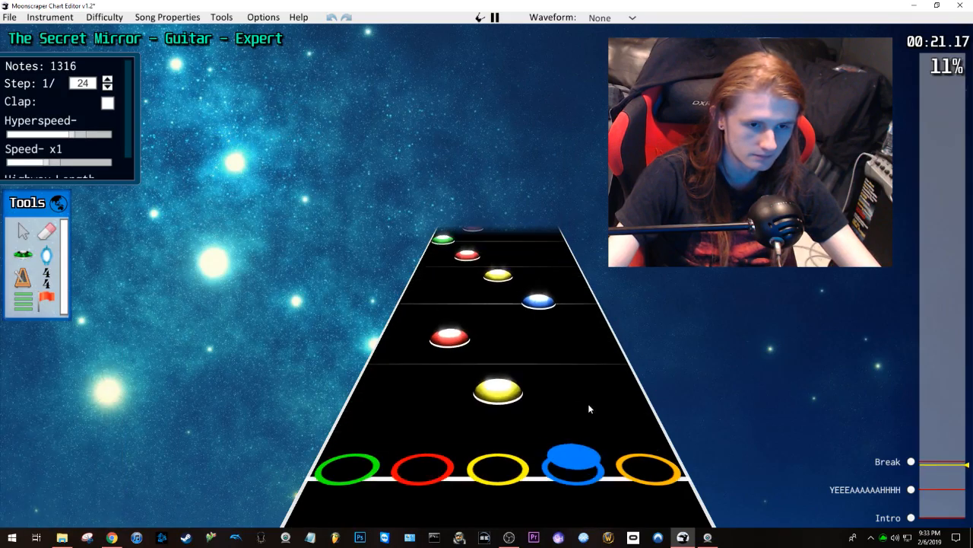
# Step: Jump ahead to about 01:05 and play the chart up to around 01:24
pyautogui.press('space')
pyautogui.moveTo(930, 414); pyautogui.dragTo(931, 406)
pyautogui.scroll(-5, 930, 405)
pyautogui.press('space')
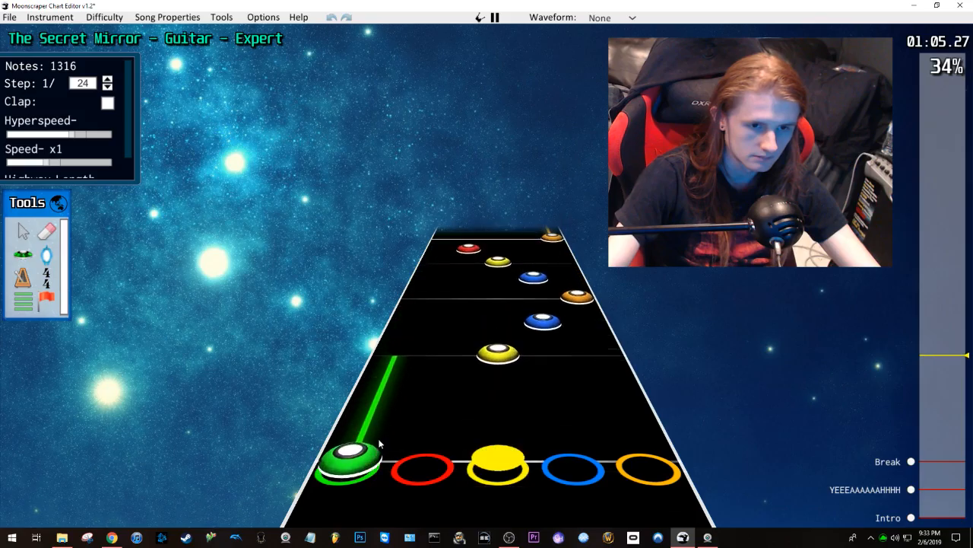
pyautogui.press('space')
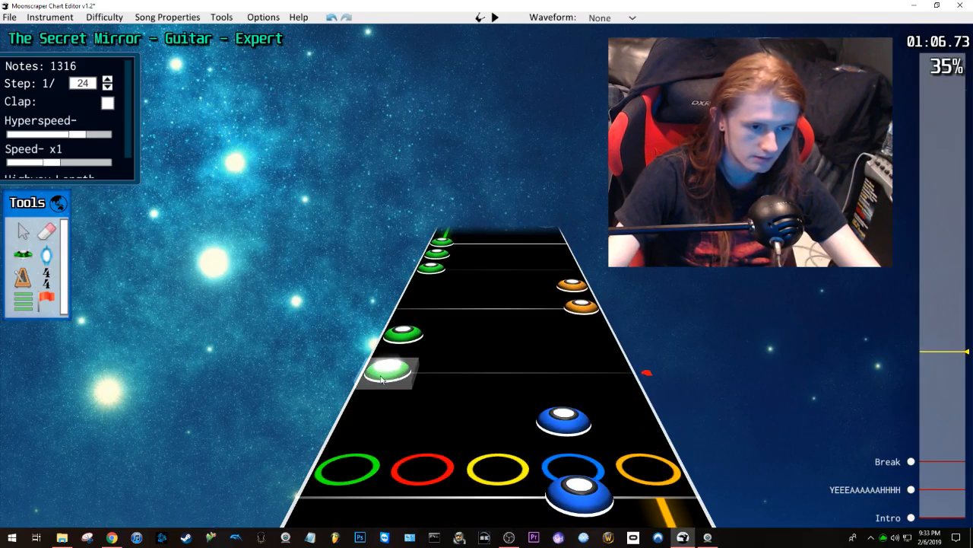
pyautogui.scroll(-3, 499, 364)
pyautogui.press('space')
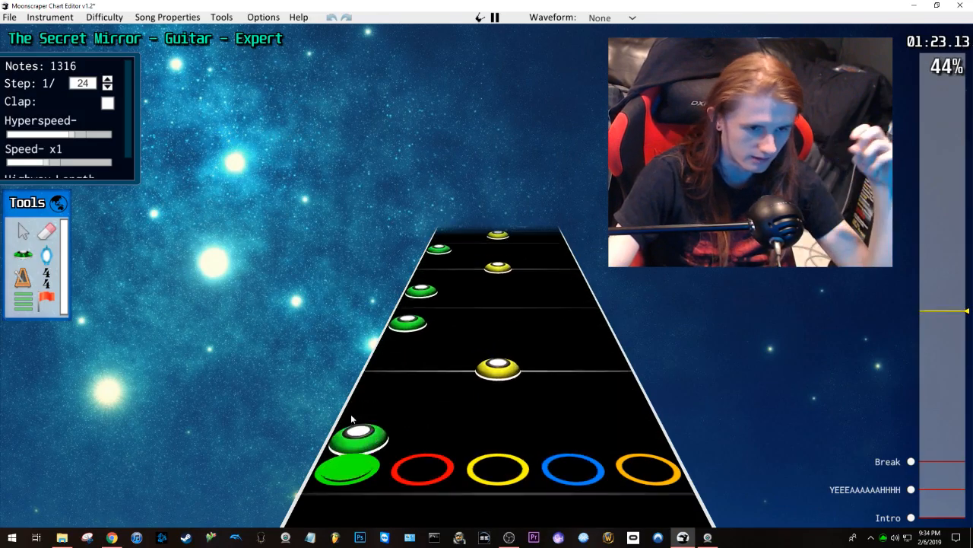
pyautogui.press('space')
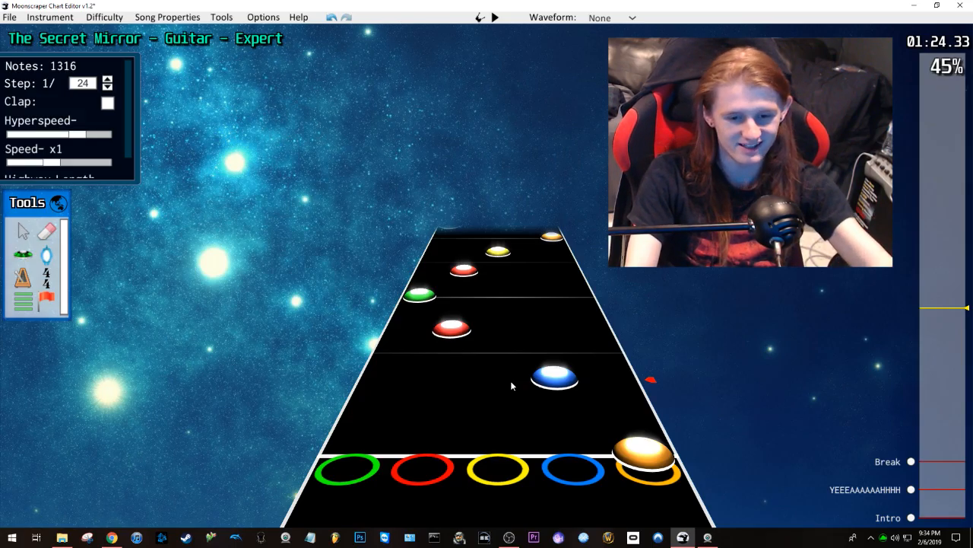
# Step: Examine the note patterns around 01:23 to 01:24 and replay the transition into the repeated phrase
pyautogui.scroll(-5, 505, 376)
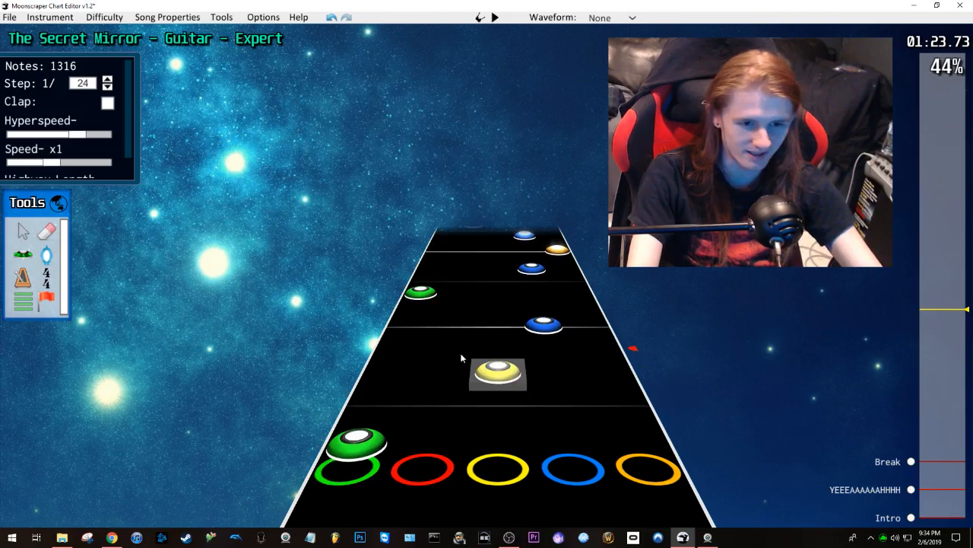
pyautogui.scroll(1, 601, 357)
pyautogui.scroll(-1, 578, 369)
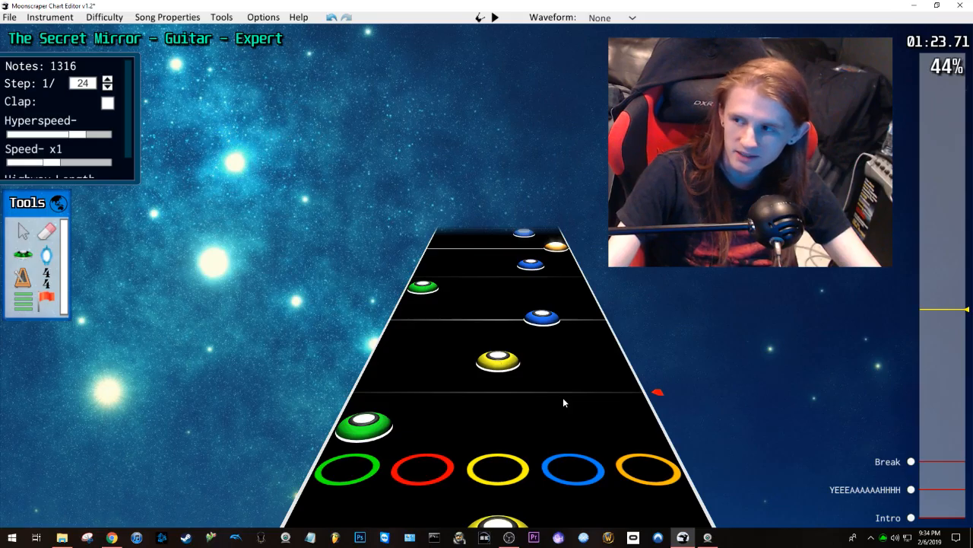
pyautogui.scroll(-2, 518, 361)
pyautogui.scroll(2, 585, 336)
pyautogui.scroll(2, 590, 367)
pyautogui.scroll(-2, 592, 371)
pyautogui.scroll(1, 594, 367)
pyautogui.scroll(-2, 589, 372)
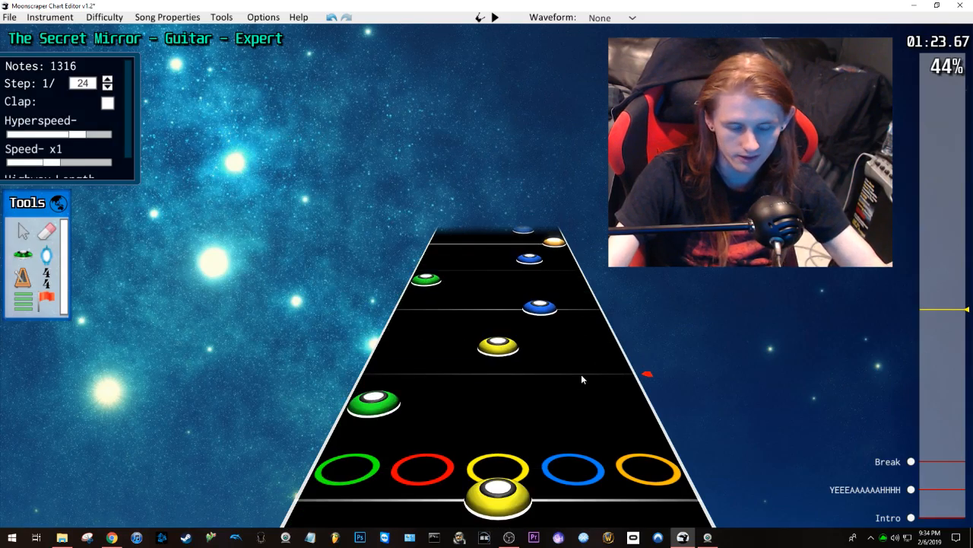
pyautogui.scroll(-3, 581, 374)
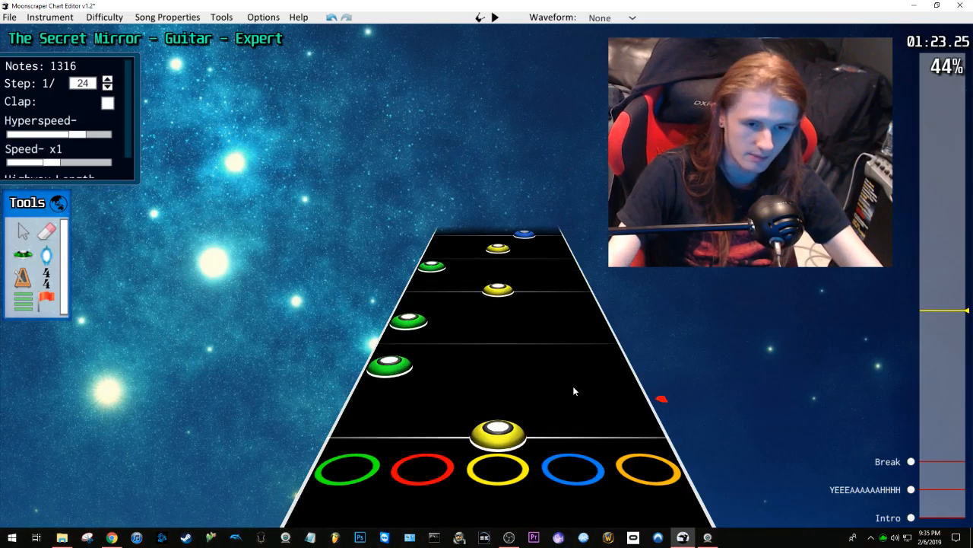
pyautogui.scroll(-1, 606, 368)
pyautogui.scroll(-1, 600, 366)
pyautogui.scroll(2, 567, 399)
pyautogui.scroll(-2, 556, 421)
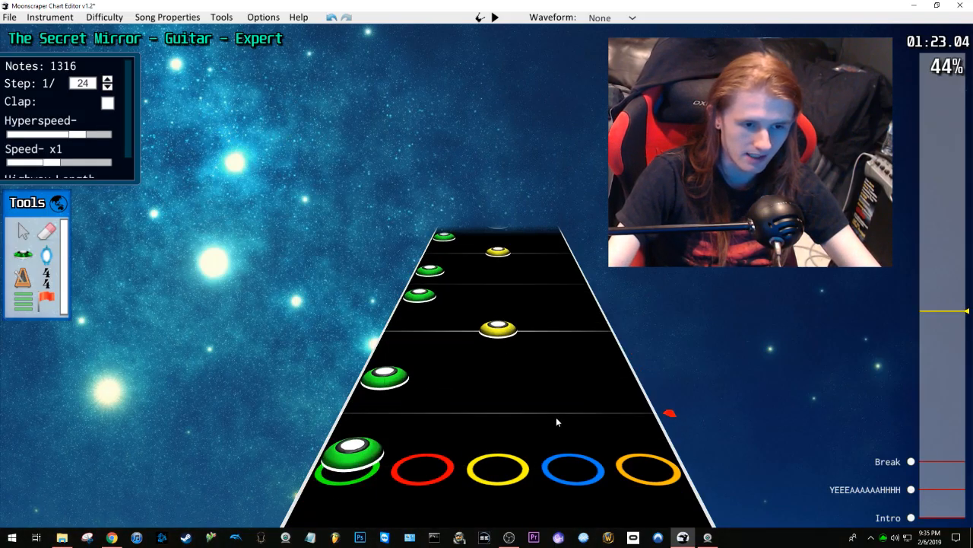
pyautogui.press('space')
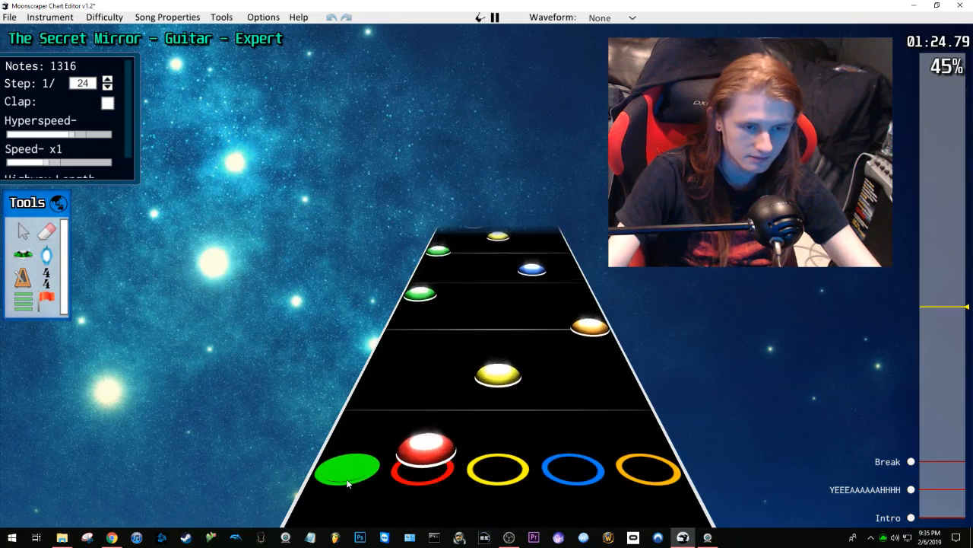
# Step: Go back to about 01:24 and move the red note after the orange and blue notes to the yellow fret
pyautogui.press('space')
pyautogui.scroll(-8, 561, 368)
pyautogui.click(935, 312)
pyautogui.scroll(-1, 708, 329)
pyautogui.press('space')
pyautogui.press('space')
pyautogui.moveTo(456, 323); pyautogui.dragTo(426, 403)
pyautogui.press('space')
pyautogui.press('space')
# Step: Raise the yellow-red note pair near 01:27 by one fret, to blue and yellow
pyautogui.scroll(4, 553, 388)
pyautogui.press('space')
pyautogui.press('space')
pyautogui.moveTo(458, 333); pyautogui.dragTo(407, 450)
pyautogui.press('space')
pyautogui.press('space')
pyautogui.scroll(-2, 529, 380)
pyautogui.moveTo(506, 423); pyautogui.dragTo(559, 409)
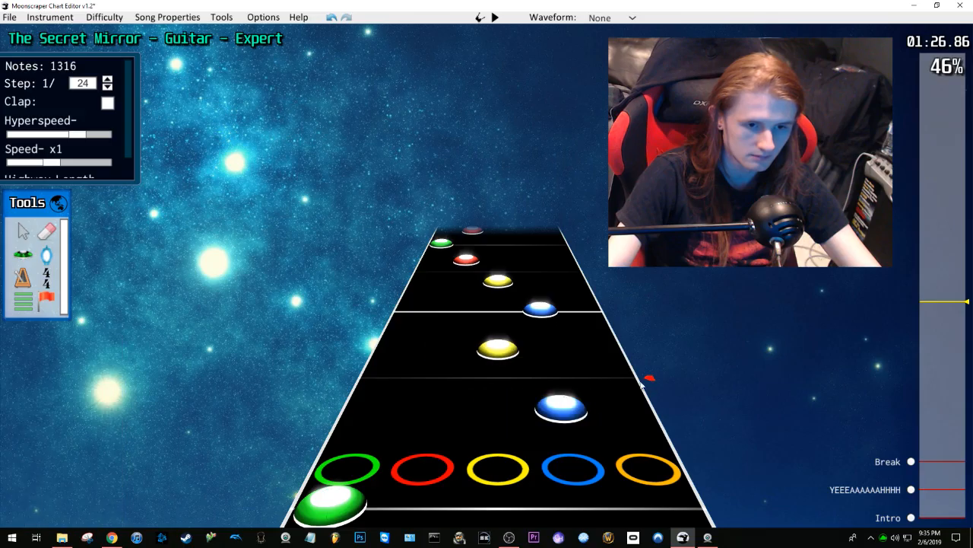
# Step: Play on to about 01:30 and move the red note at position 49088 to the yellow fret
pyautogui.press('space')
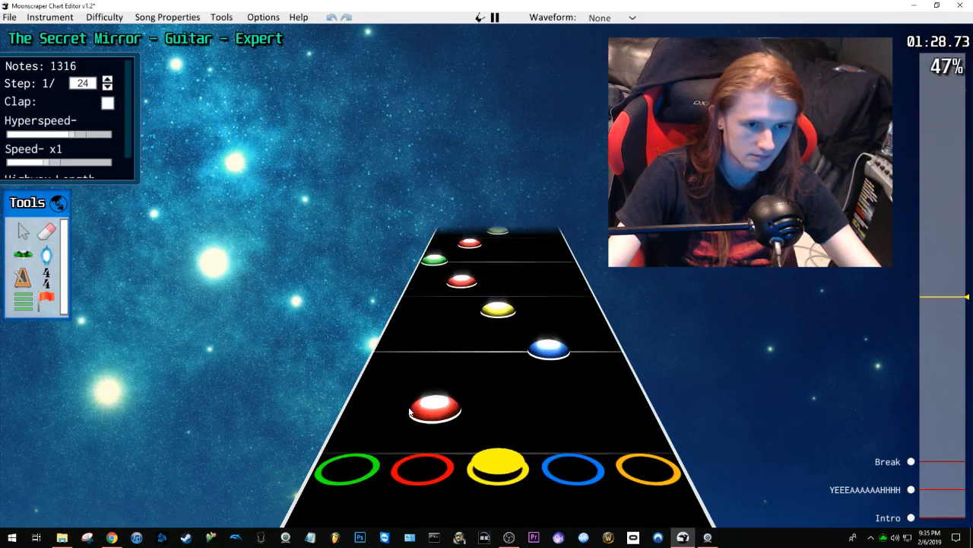
pyautogui.press('space')
pyautogui.moveTo(447, 353); pyautogui.dragTo(499, 354)
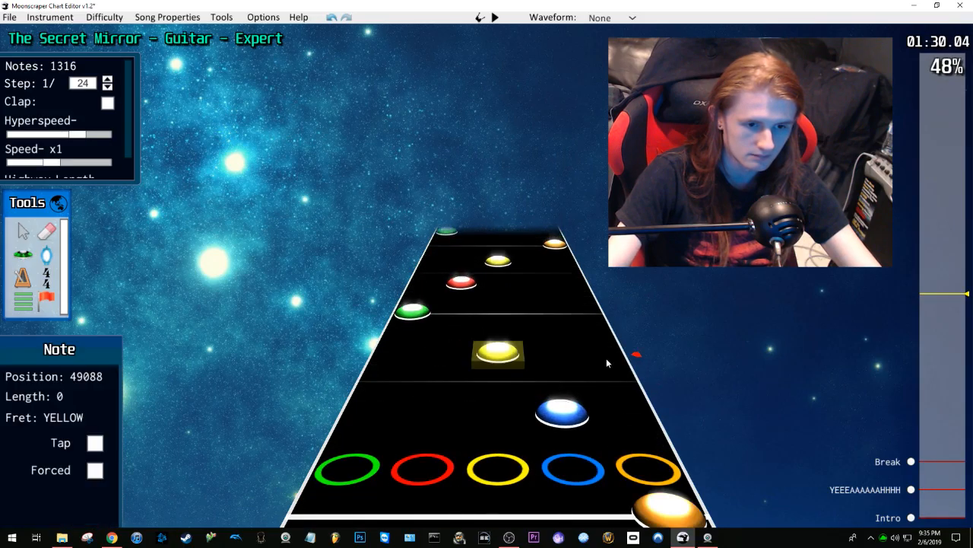
pyautogui.click(605, 360)
# Step: Raise the yellow and red notes just before 01:31 by one fret each
pyautogui.press('space')
pyautogui.press('space')
pyautogui.moveTo(435, 323); pyautogui.dragTo(558, 392)
pyautogui.click(614, 394)
# Step: Move the red note at position 49856 to the yellow fret
pyautogui.press('space')
pyautogui.press('space')
pyautogui.moveTo(460, 328); pyautogui.dragTo(499, 323)
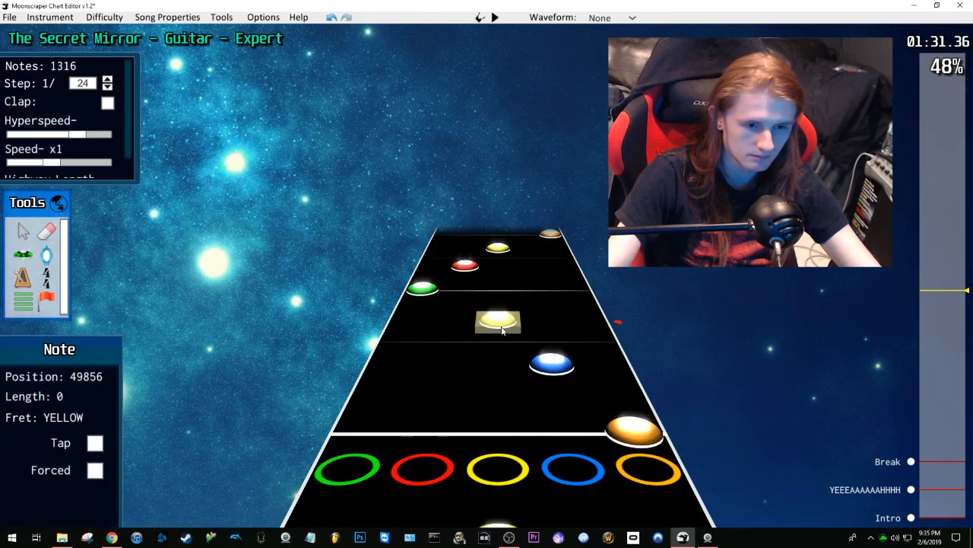
pyautogui.click(633, 483)
# Step: Raise the yellow-red note pair near 01:32 by one fret together, to blue and yellow
pyautogui.press('space')
pyautogui.press('space')
pyautogui.scroll(-1, 510, 397)
pyautogui.moveTo(457, 353); pyautogui.dragTo(554, 441)
pyautogui.hotkey('ctrl', 'z')
pyautogui.click(498, 400)
pyautogui.keyDown('ctrl'); pyautogui.click(452, 347); pyautogui.keyUp('ctrl')
pyautogui.click(487, 409)
pyautogui.moveTo(498, 401); pyautogui.dragTo(559, 401)
pyautogui.click(674, 389)
pyautogui.scroll(-1, 646, 386)
pyautogui.press('space')
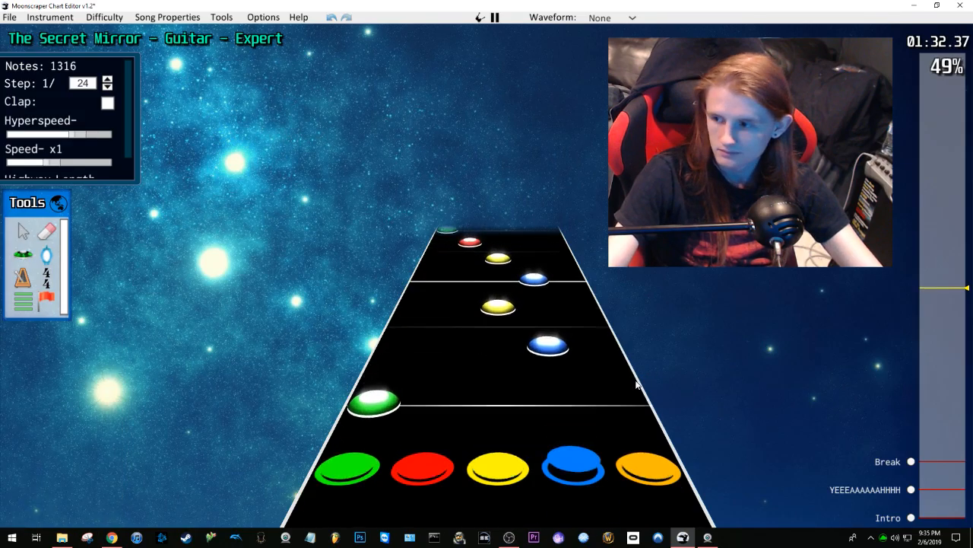
# Step: Play from about 01:32 to 01:35 and move the red note after the orange and blue notes to the yellow fret
pyautogui.press('space')
pyautogui.scroll(-4, 548, 358)
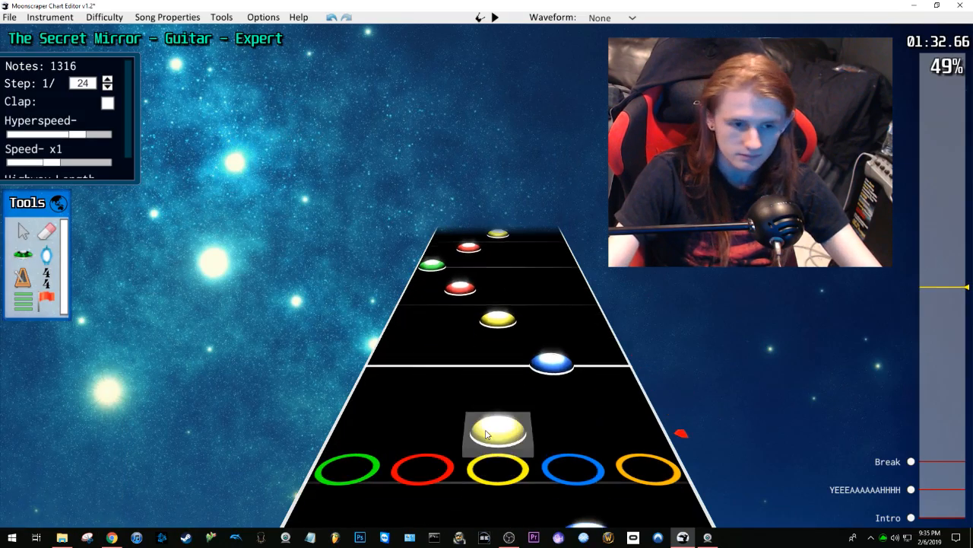
pyautogui.press('space')
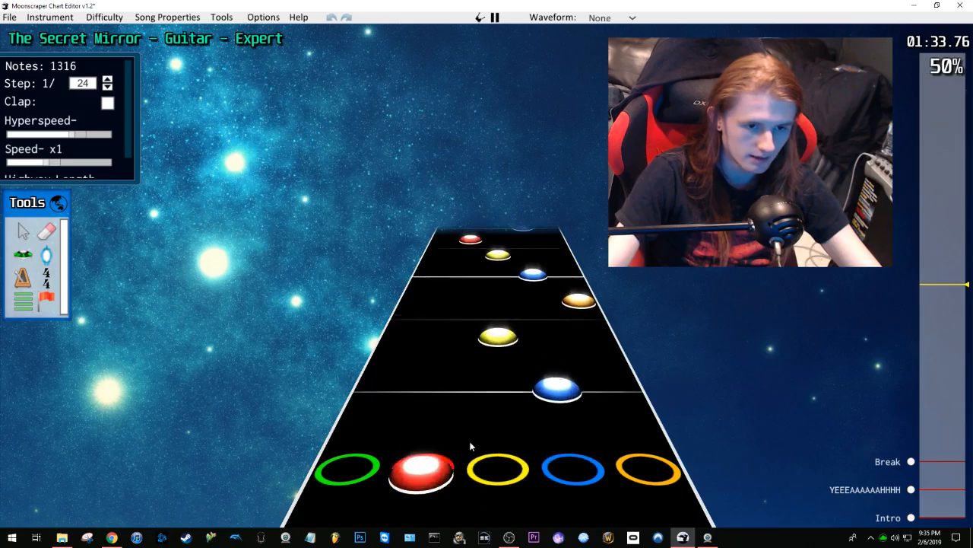
pyautogui.press('space')
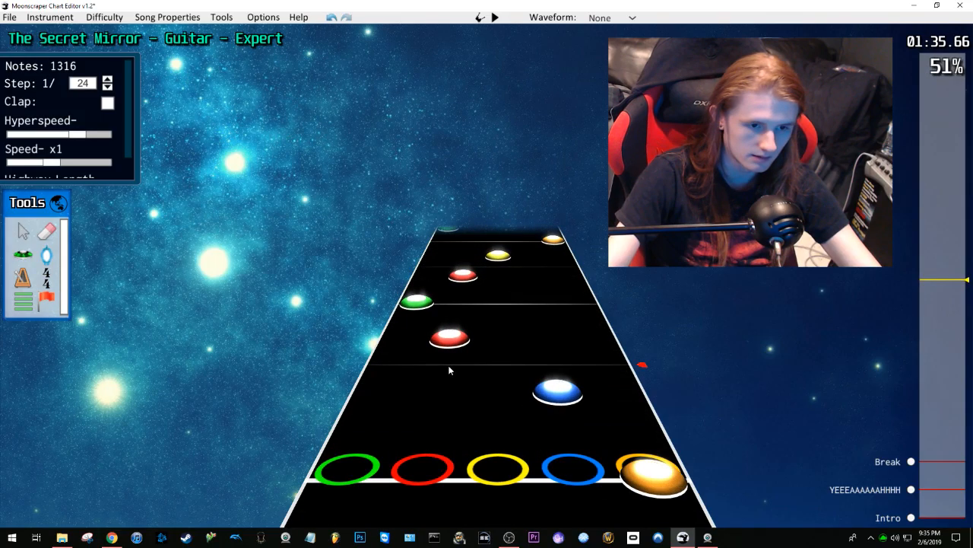
pyautogui.click(510, 348)
pyautogui.scroll(-3, 570, 327)
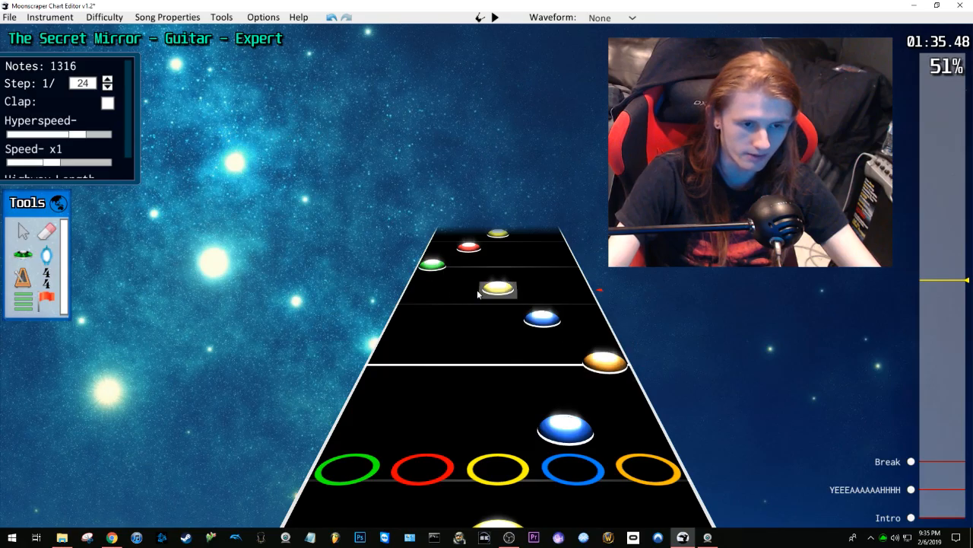
pyautogui.scroll(9, 436, 286)
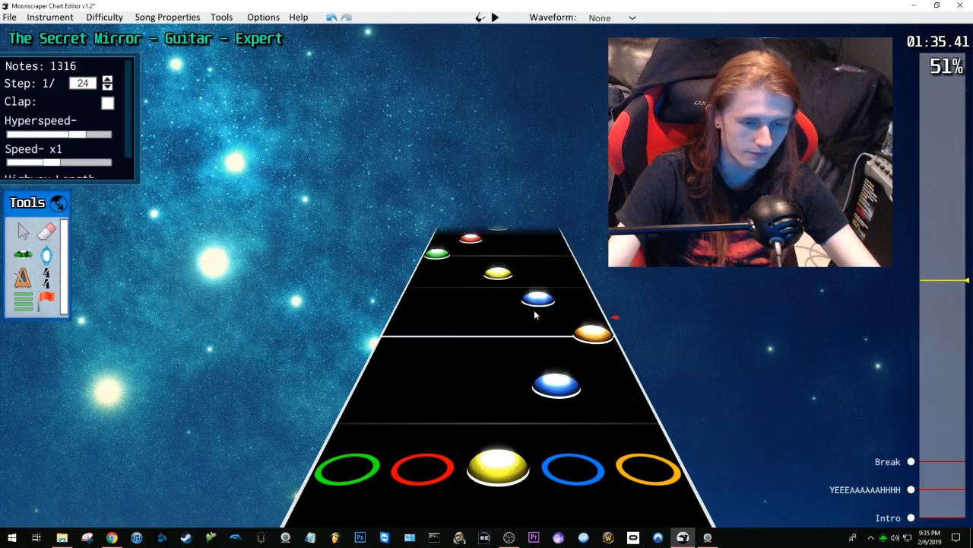
# Step: Raise the yellow-red note pair near 01:37 by one fret, to blue and yellow, and play the result
pyautogui.scroll(-4, 513, 377)
pyautogui.press('space')
pyautogui.press('space')
pyautogui.scroll(-3, 530, 372)
pyautogui.moveTo(534, 300); pyautogui.dragTo(540, 339)
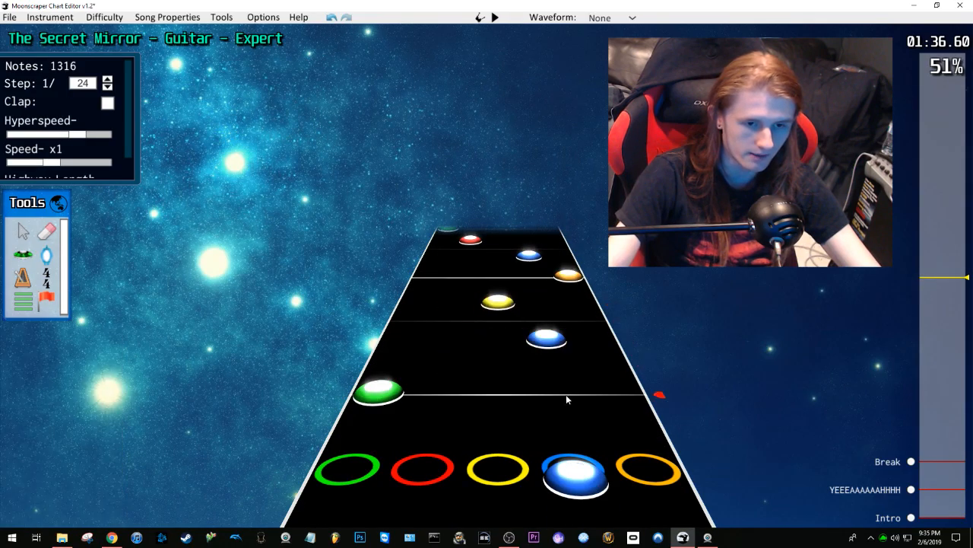
pyautogui.scroll(6, 420, 378)
pyautogui.click(499, 310)
pyautogui.press('space')
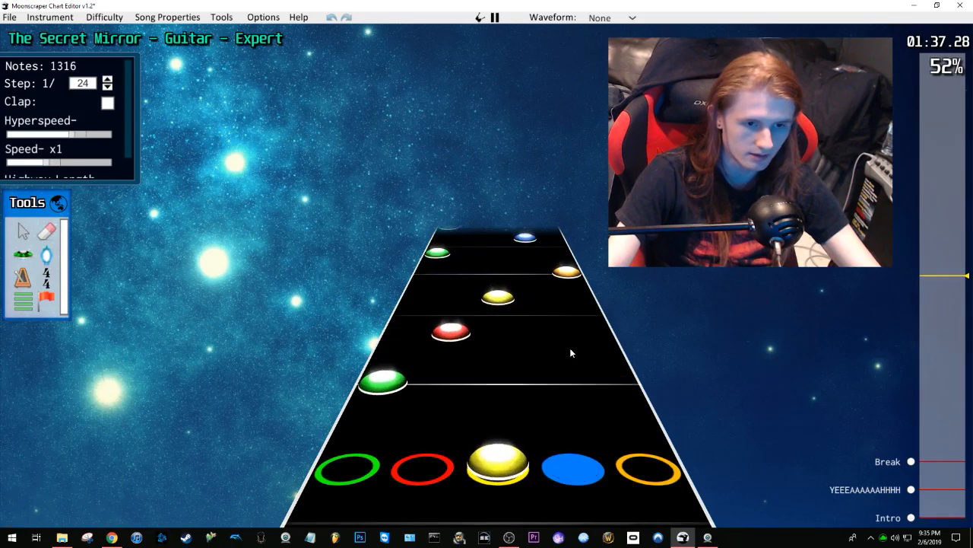
# Step: Move the next off-pattern red note, near 01:38, to the yellow fret and continue playback
pyautogui.press('space')
pyautogui.moveTo(445, 331); pyautogui.dragTo(496, 331)
pyautogui.press('space')
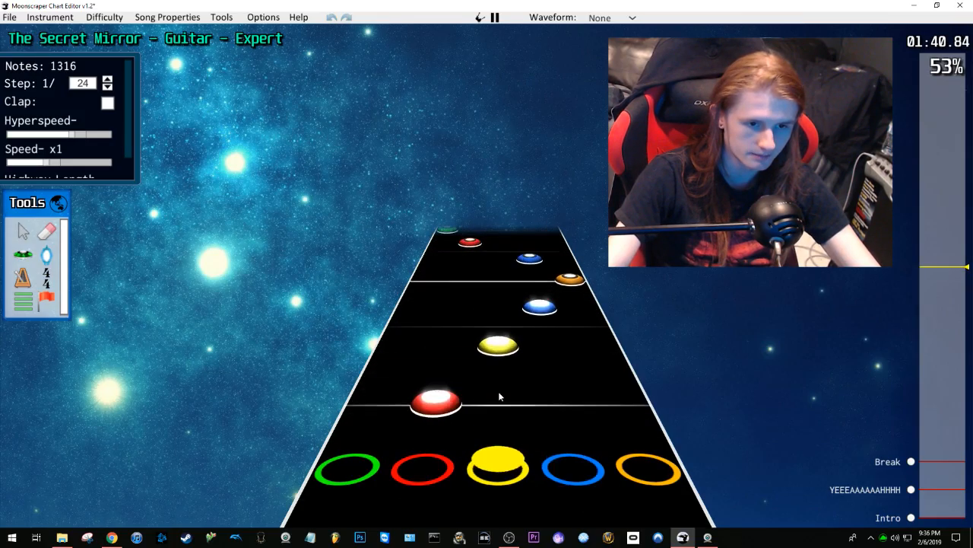
# Step: Go back to around 01:40, move the off-pattern red note to the yellow fret, and replay the passage up to about 01:43
pyautogui.press('space')
pyautogui.scroll(-9, 578, 362)
pyautogui.moveTo(453, 320); pyautogui.dragTo(497, 320)
pyautogui.click(576, 320)
pyautogui.scroll(-2, 620, 366)
pyautogui.press('space')
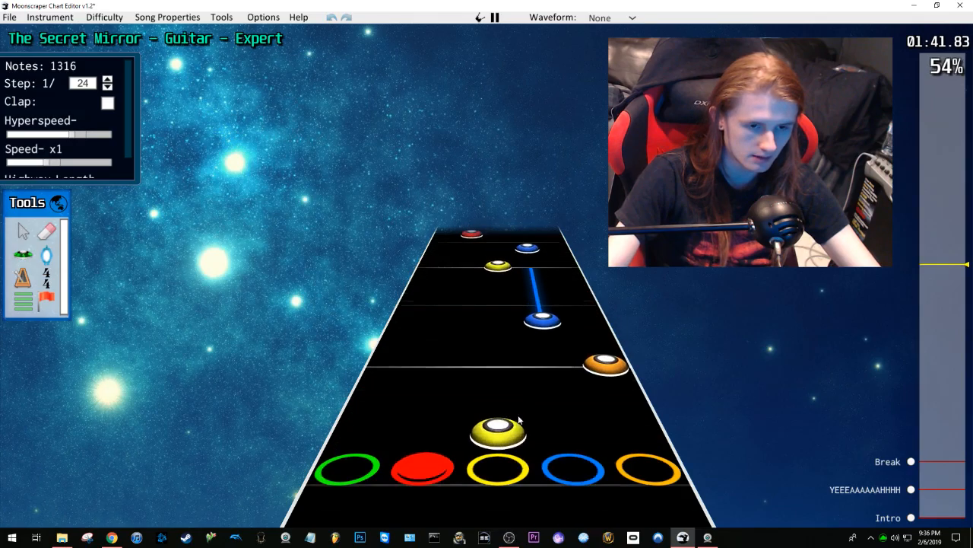
pyautogui.press('space')
pyautogui.scroll(-4, 507, 399)
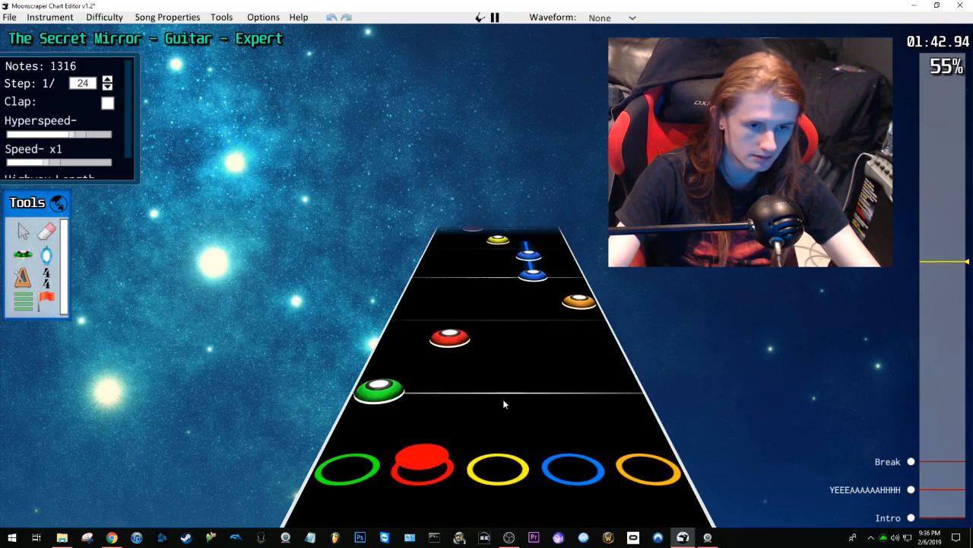
# Step: Move the off-pattern red note near 01:44 to the yellow fret and play on to about 01:45
pyautogui.moveTo(446, 361); pyautogui.dragTo(499, 340)
pyautogui.click(530, 440)
pyautogui.press('space')
pyautogui.press('space')
pyautogui.click(578, 339)
pyautogui.press('space')
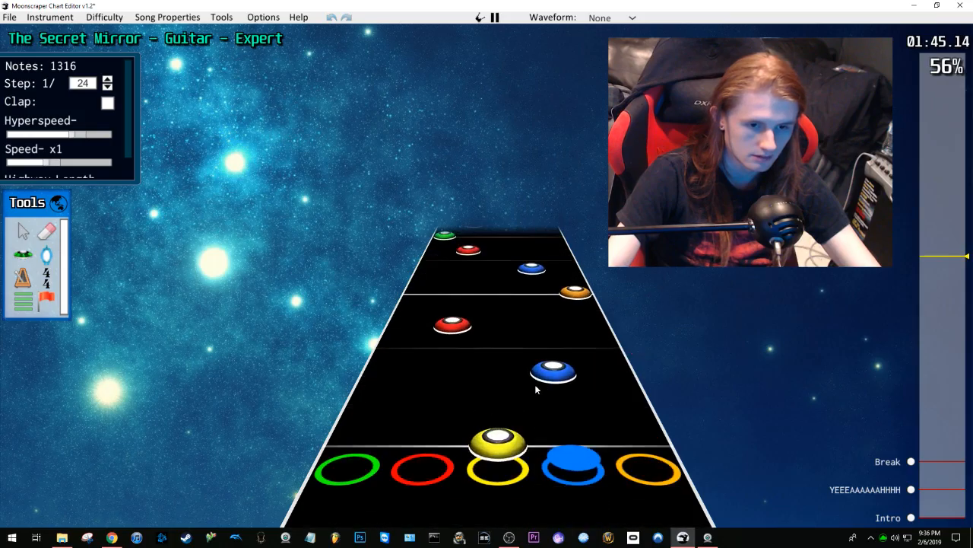
# Step: Move the red note after the orange and blue notes near 01:46 to the yellow fret and continue playback
pyautogui.press('space')
pyautogui.click(498, 335)
pyautogui.click(576, 350)
pyautogui.press('space')
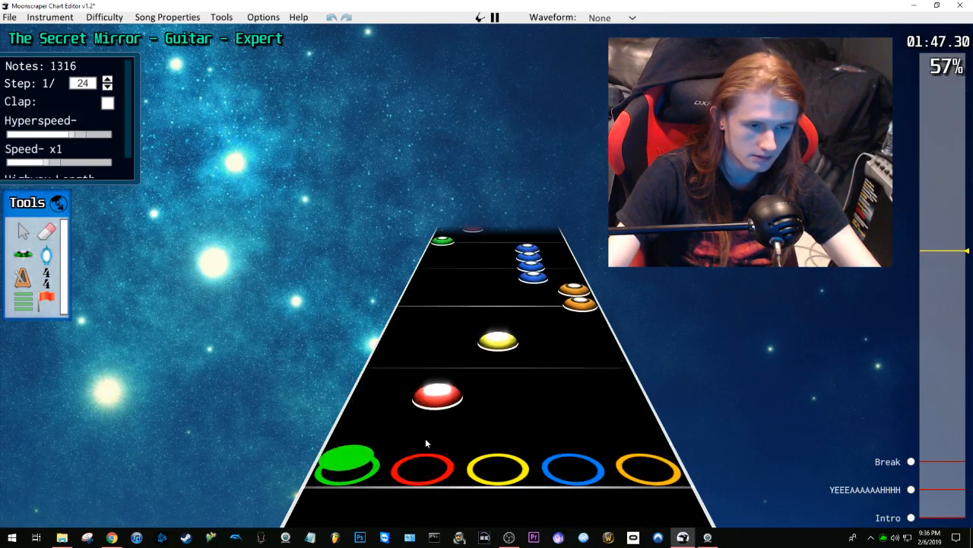
# Step: Go back to around 01:48, move the red note following the orange and blue notes to the yellow fret, and replay the passage
pyautogui.press('space')
pyautogui.scroll(-5, 553, 393)
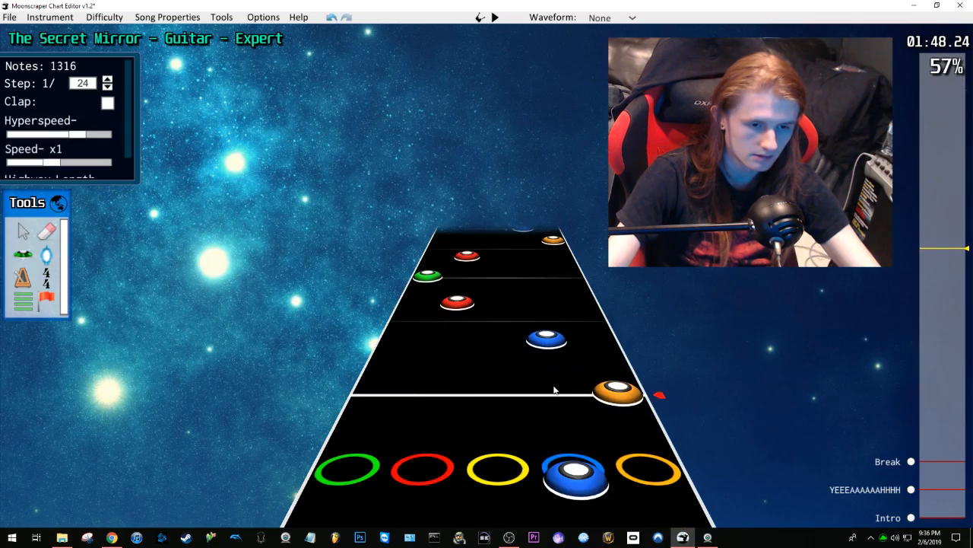
pyautogui.moveTo(536, 286); pyautogui.dragTo(499, 287)
pyautogui.click(597, 318)
pyautogui.scroll(-3, 582, 330)
pyautogui.press('space')
pyautogui.press('space')
pyautogui.scroll(-3, 545, 397)
pyautogui.scroll(3, 555, 377)
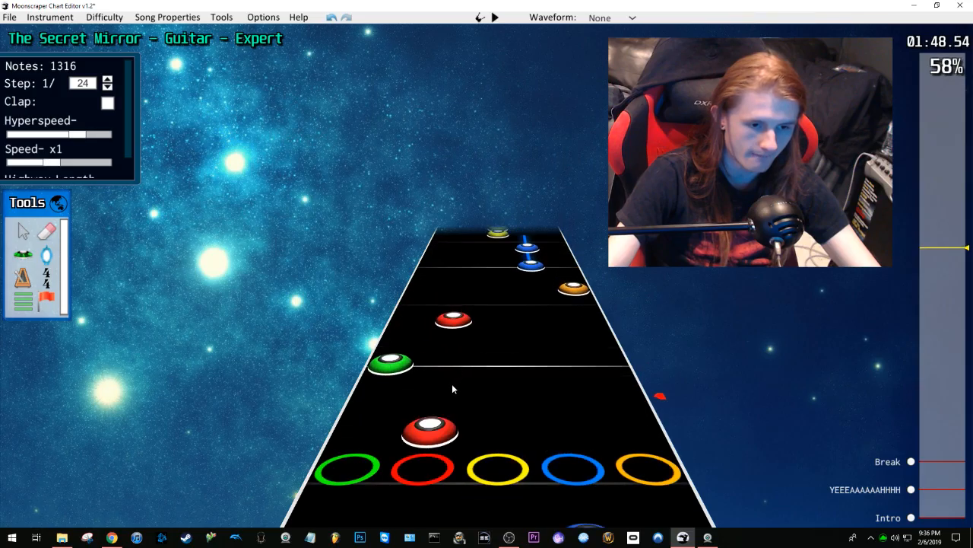
pyautogui.moveTo(537, 432); pyautogui.dragTo(535, 431)
pyautogui.click(595, 396)
pyautogui.press('space')
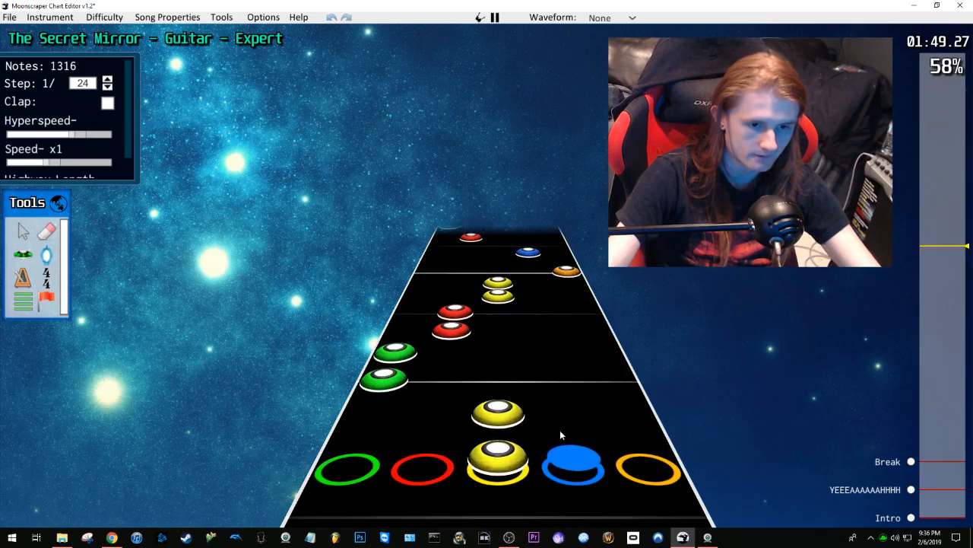
# Step: Move the off-pattern red note near 01:50, after the yellow pairs and the orange and blue notes, to the yellow fret and play on
pyautogui.press('space')
pyautogui.scroll(-4, 545, 379)
pyautogui.moveTo(456, 373); pyautogui.dragTo(499, 369)
pyautogui.press('space')
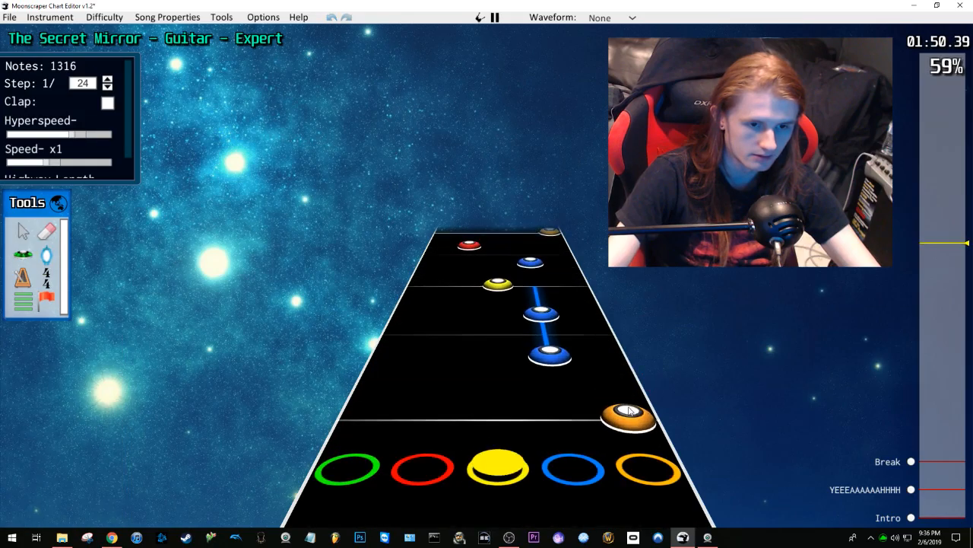
# Step: Step back to around 01:51, move the red note after the orange and blue notes to the yellow fret, and play to about 01:52
pyautogui.press('space')
pyautogui.scroll(-3, 468, 411)
pyautogui.moveTo(447, 349); pyautogui.dragTo(498, 349)
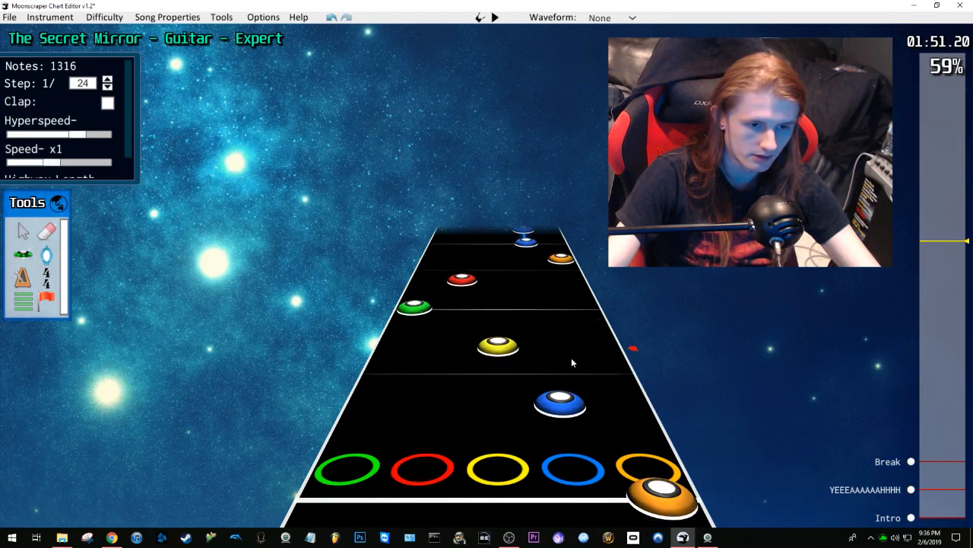
pyautogui.press('space')
pyautogui.press('space')
pyautogui.press('space')
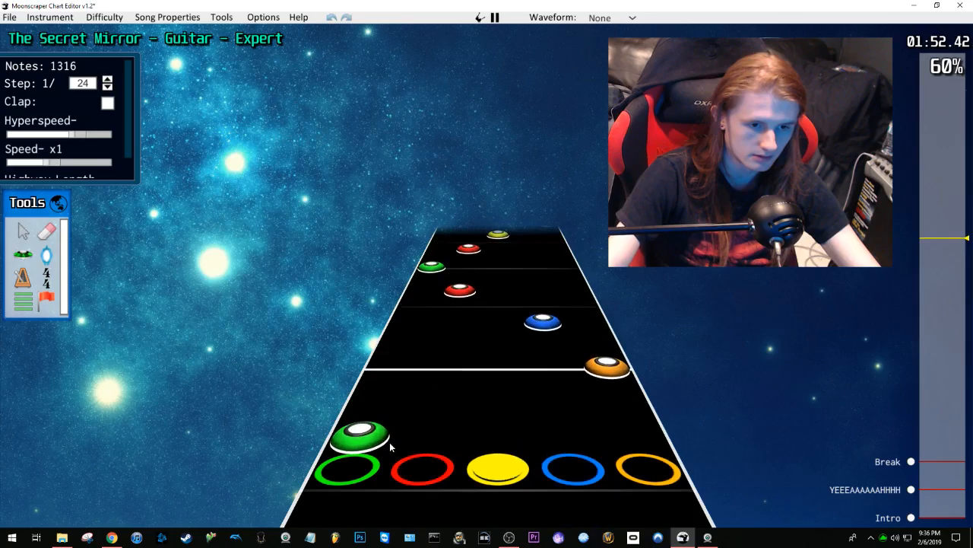
# Step: Replay around 01:52 and move the next off-pattern red note, just before 01:53, to the yellow fret
pyautogui.press('space')
pyautogui.scroll(-3, 524, 416)
pyautogui.scroll(-2, 532, 408)
pyautogui.press('space')
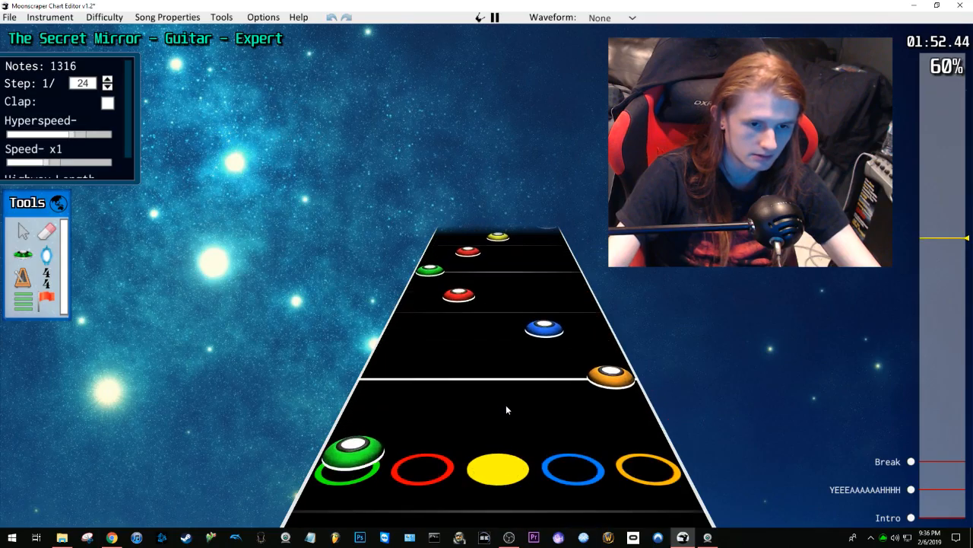
pyautogui.press('space')
pyautogui.moveTo(442, 368); pyautogui.dragTo(498, 367)
pyautogui.press('space')
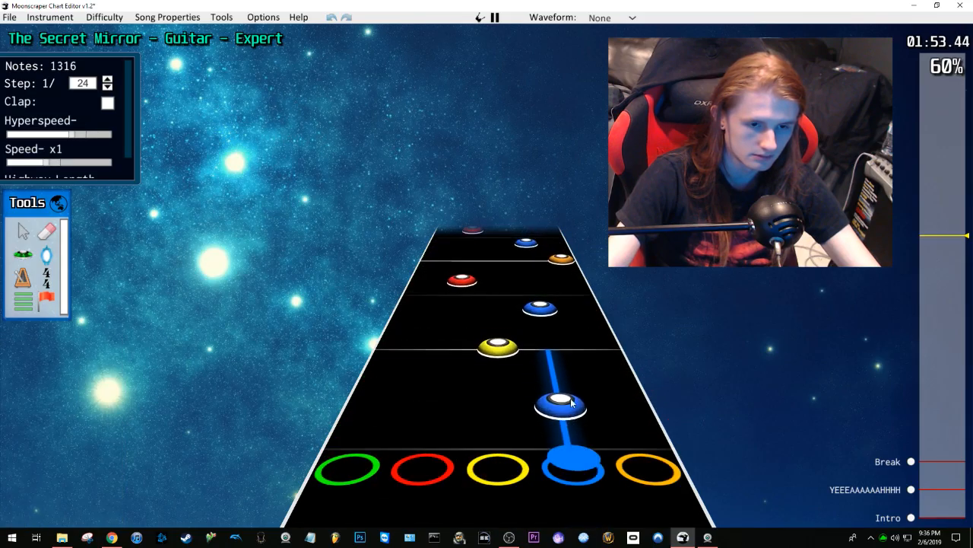
# Step: Move the red note between the blue and green notes near 01:54 to the yellow fret and continue playback
pyautogui.press('space')
pyautogui.scroll(-2, 454, 420)
pyautogui.moveTo(440, 388); pyautogui.dragTo(498, 388)
pyautogui.press('space')
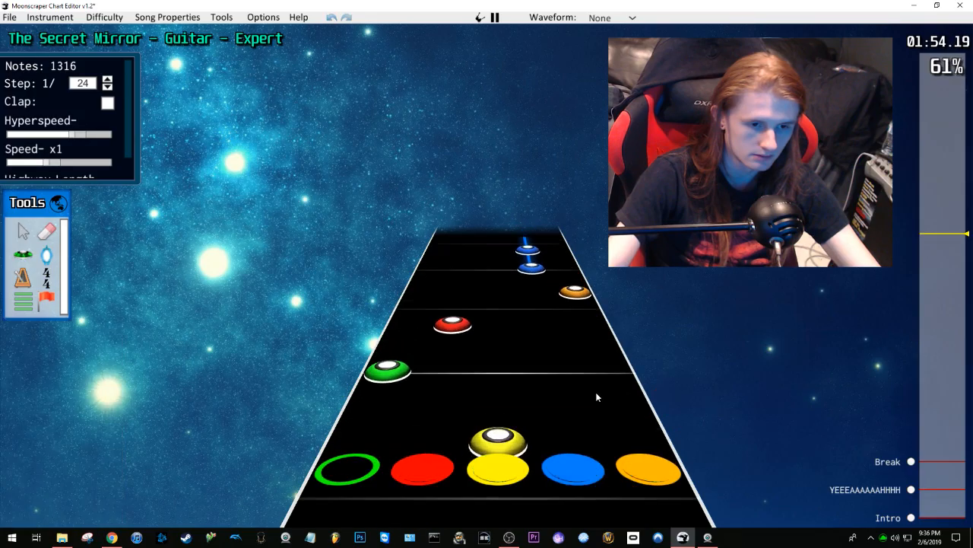
# Step: Return the playback speed to x1 and replay the sustained blue notes near 01:55
pyautogui.press('space')
pyautogui.scroll(-3, 543, 392)
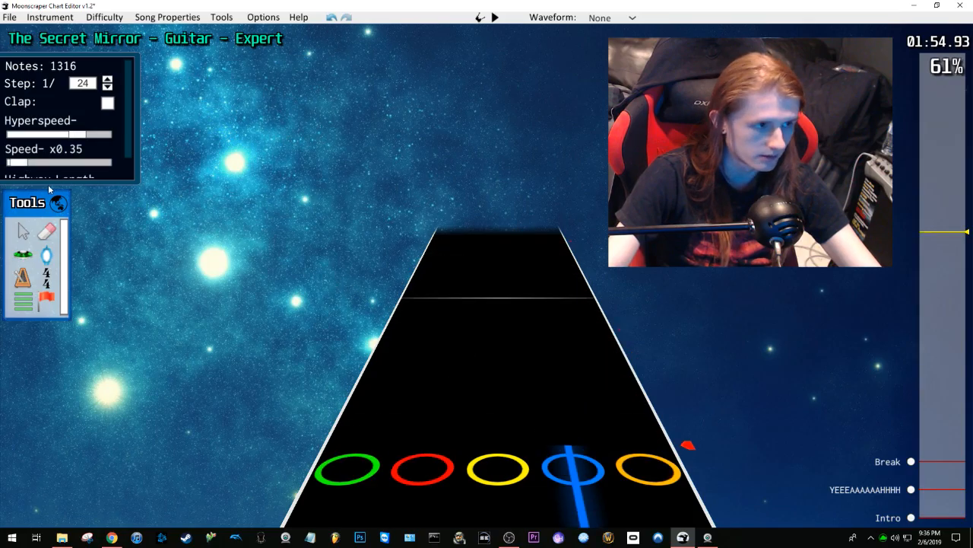
pyautogui.click(51, 163)
pyautogui.press('space')
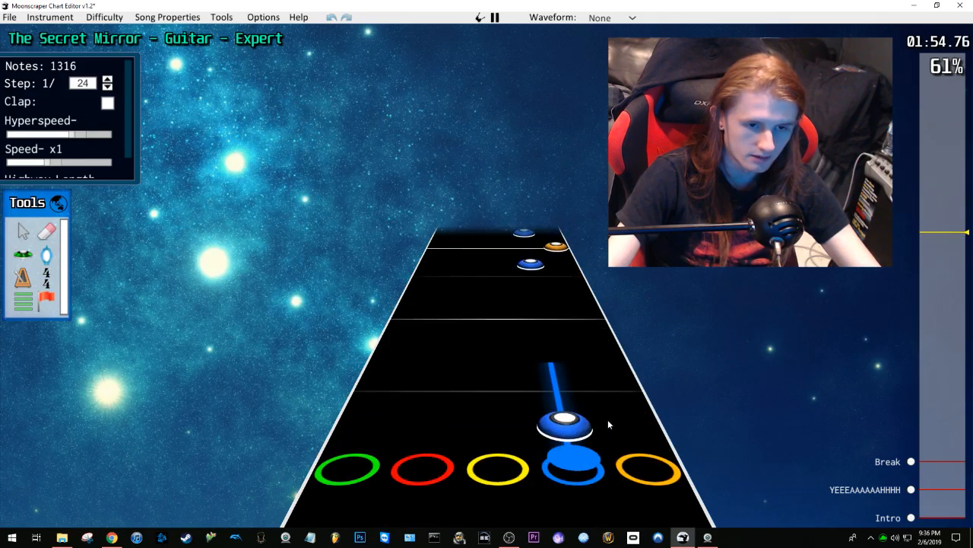
# Step: Move the red note that follows the orange and blue notes just after 01:55 to the yellow fret and play on
pyautogui.press('space')
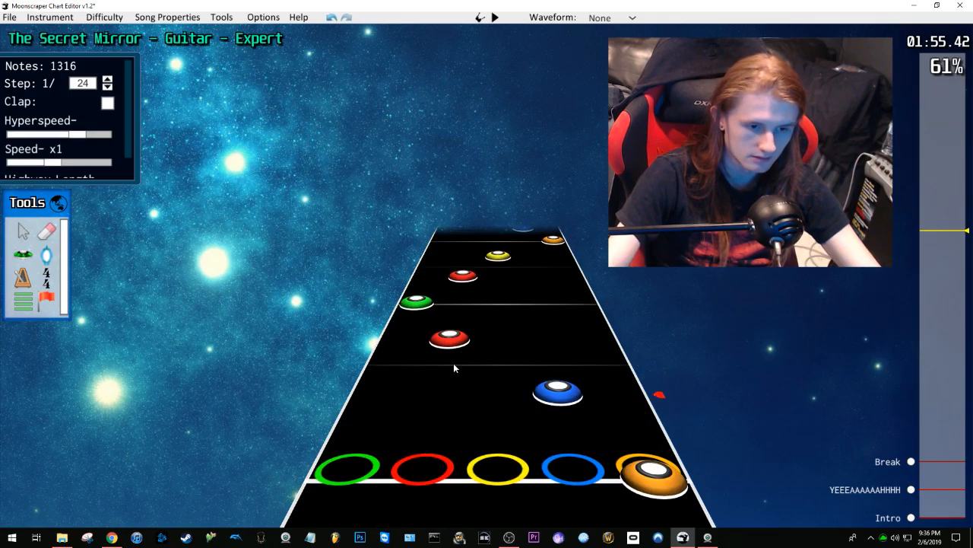
pyautogui.click(509, 349)
pyautogui.press('space')
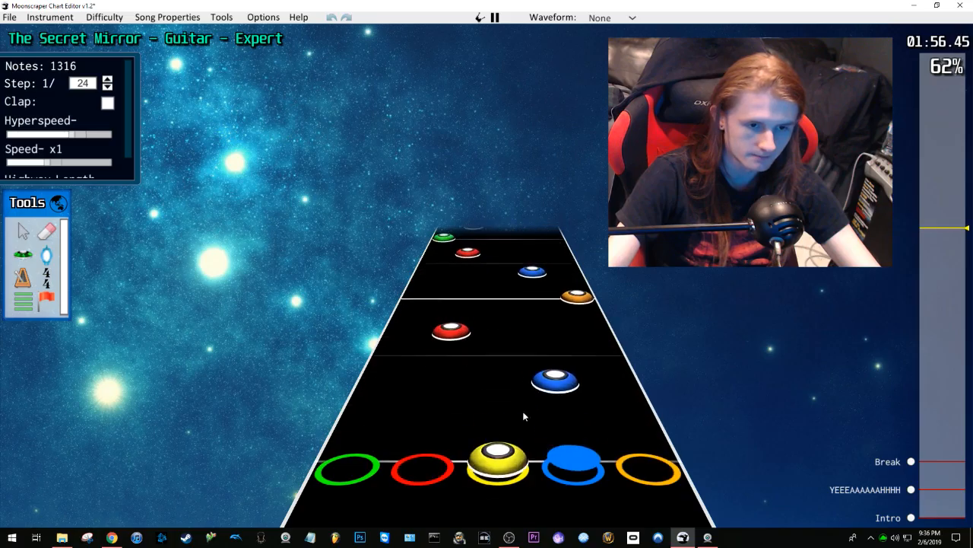
# Step: Move the off-pattern red note near 01:57 to the yellow fret and play on to about 01:59
pyautogui.press('space')
pyautogui.moveTo(436, 408); pyautogui.dragTo(525, 411)
pyautogui.press('space')
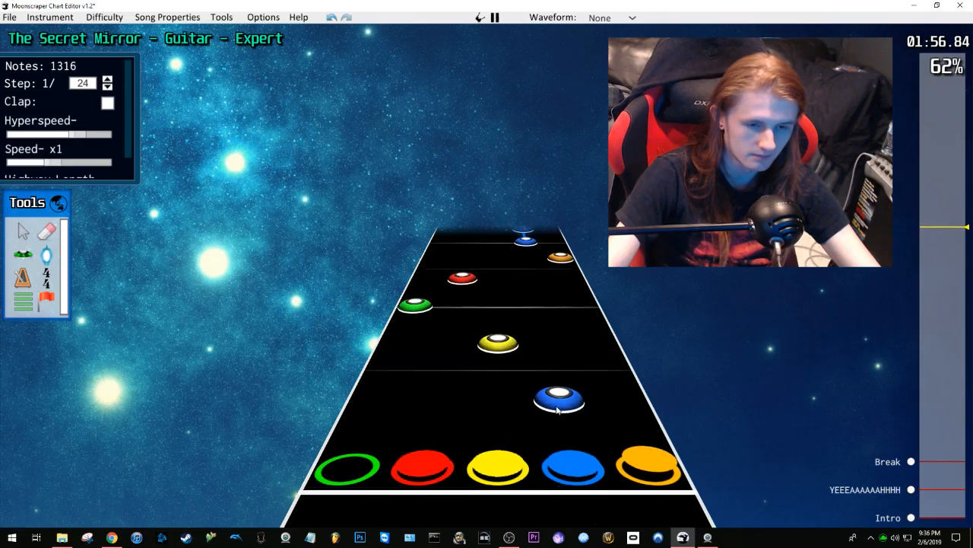
pyautogui.press('space')
pyautogui.moveTo(452, 340); pyautogui.dragTo(556, 342)
pyautogui.press('space')
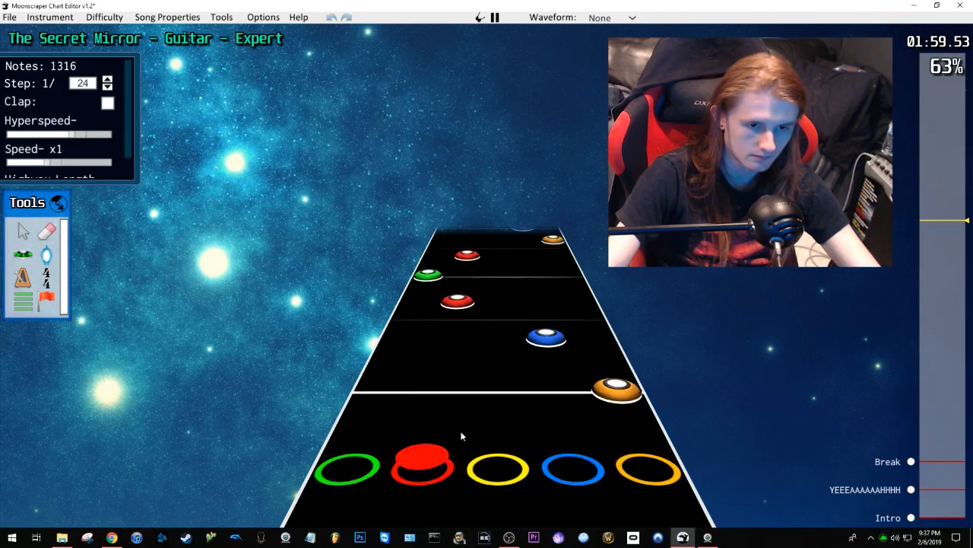
# Step: Move the red note after the orange and blue notes near 02:01 to the yellow fret, and replay from about 02:00
pyautogui.press('space')
pyautogui.press('space')
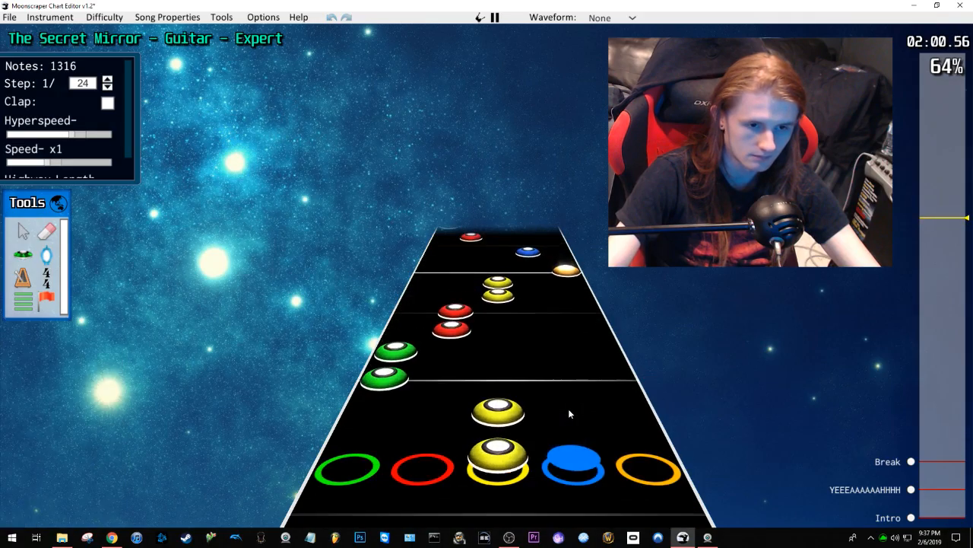
pyautogui.press('space')
pyautogui.moveTo(514, 409)
pyautogui.mouseDown()
pyautogui.moveTo(452, 403)
pyautogui.moveTo(508, 407)
pyautogui.mouseUp()
pyautogui.scroll(-5, 584, 405)
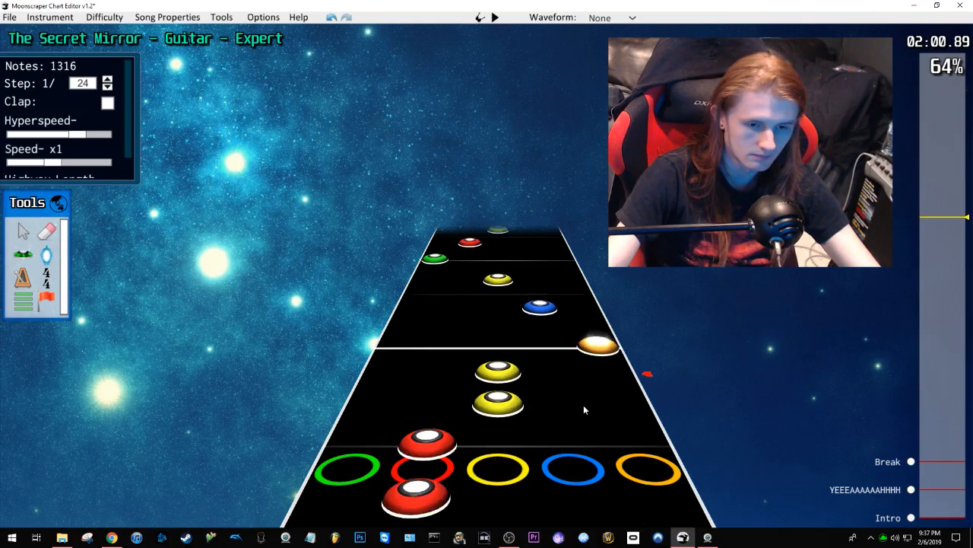
pyautogui.click(585, 307)
pyautogui.scroll(-10, 572, 359)
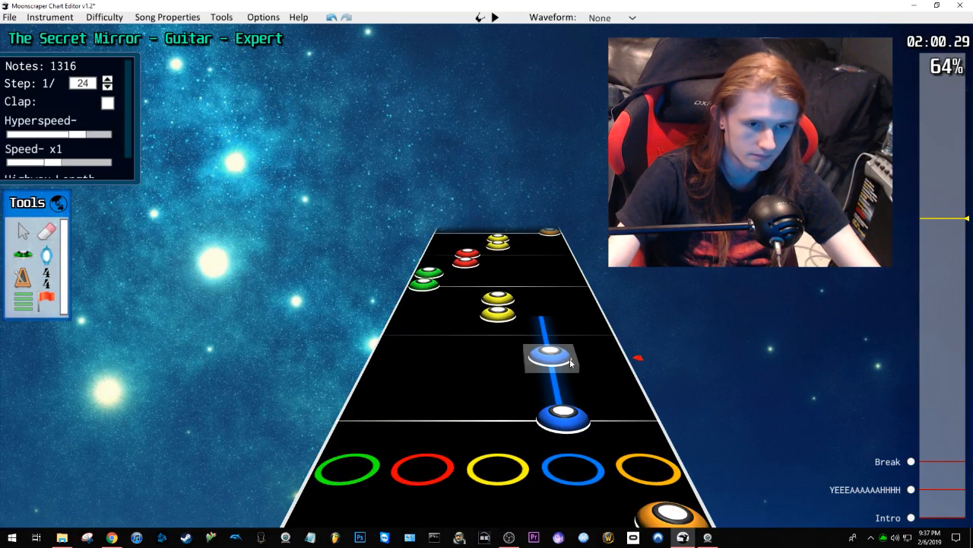
pyautogui.press('space')
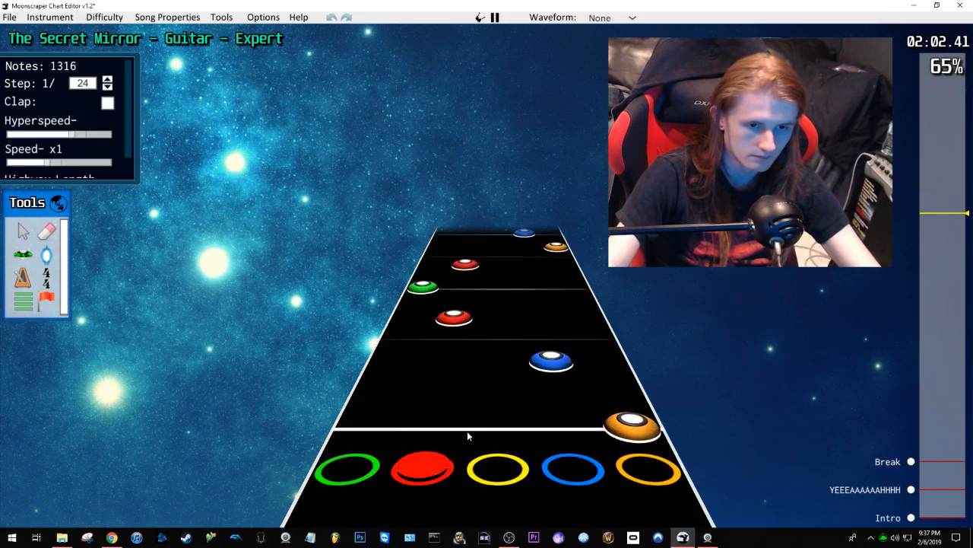
# Step: Play from about 02:02 to 02:05 in short stretches and examine the fret pattern around the yellow, red and green notes
pyautogui.press('space')
pyautogui.press('space')
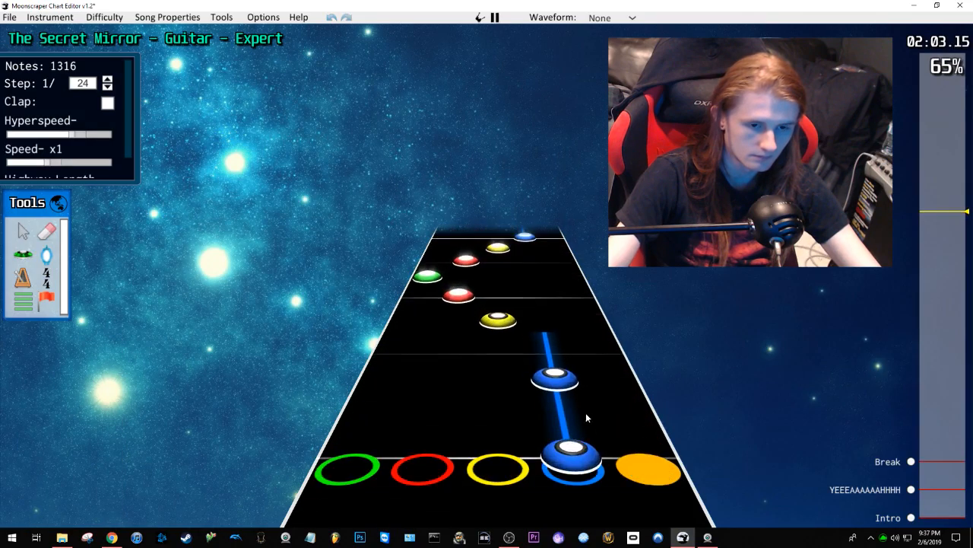
pyautogui.press('space')
pyautogui.press('space')
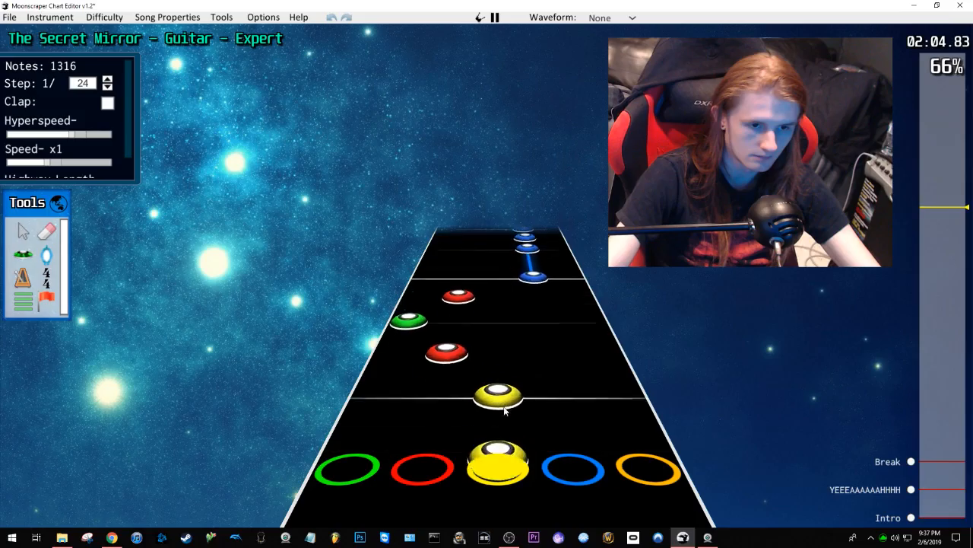
pyautogui.press('space')
pyautogui.scroll(-4, 556, 371)
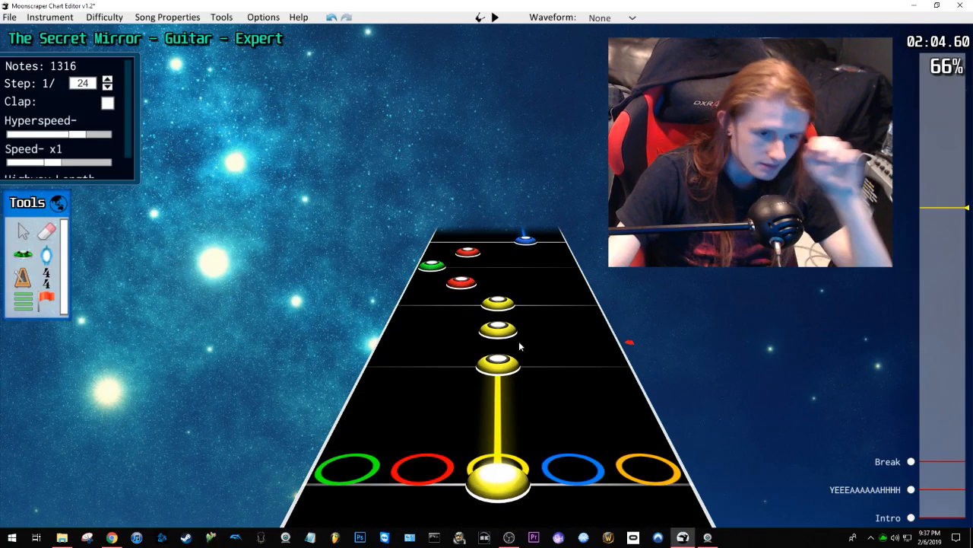
pyautogui.click(447, 264)
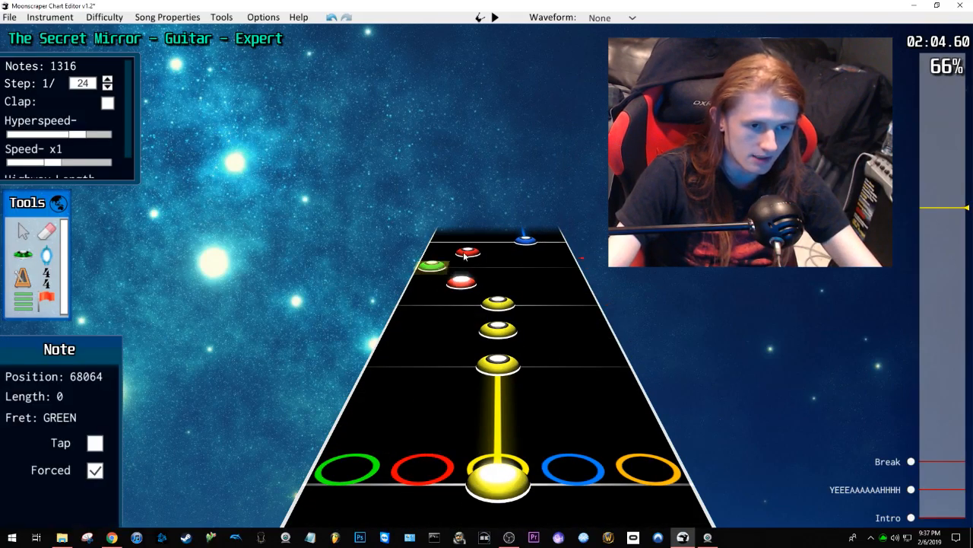
pyautogui.press('space')
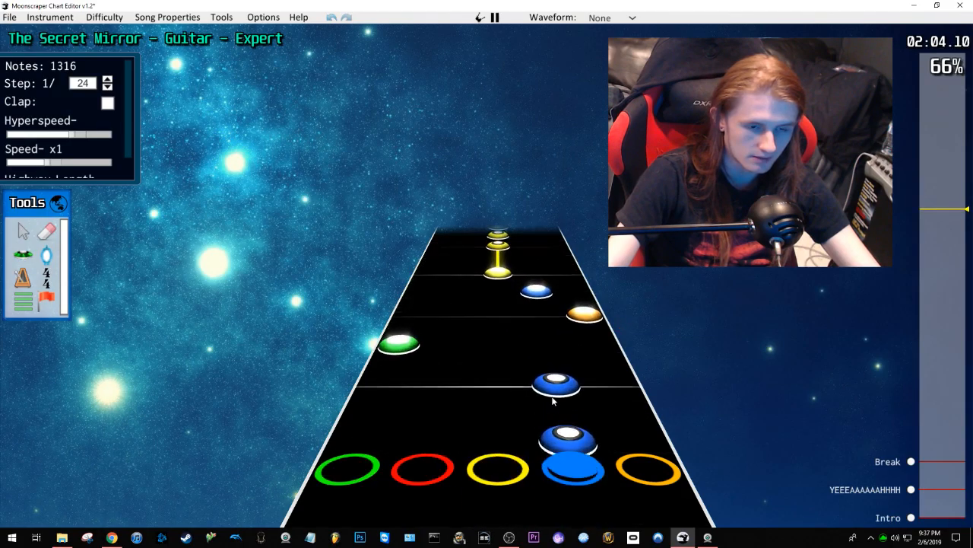
# Step: Replay the sustained-note passage from around 02:06 and let playback run to about 02:11
pyautogui.press('space')
pyautogui.scroll(-5, 514, 376)
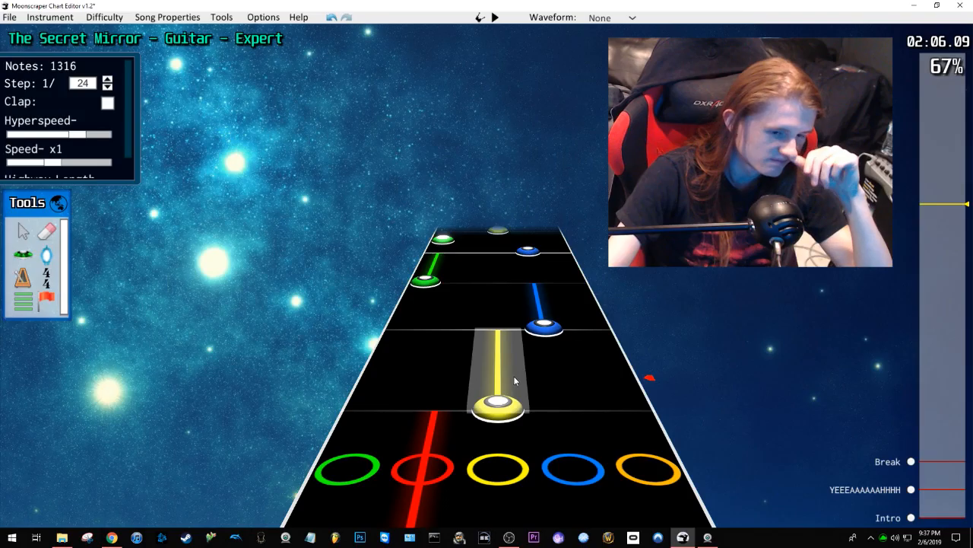
pyautogui.press('space')
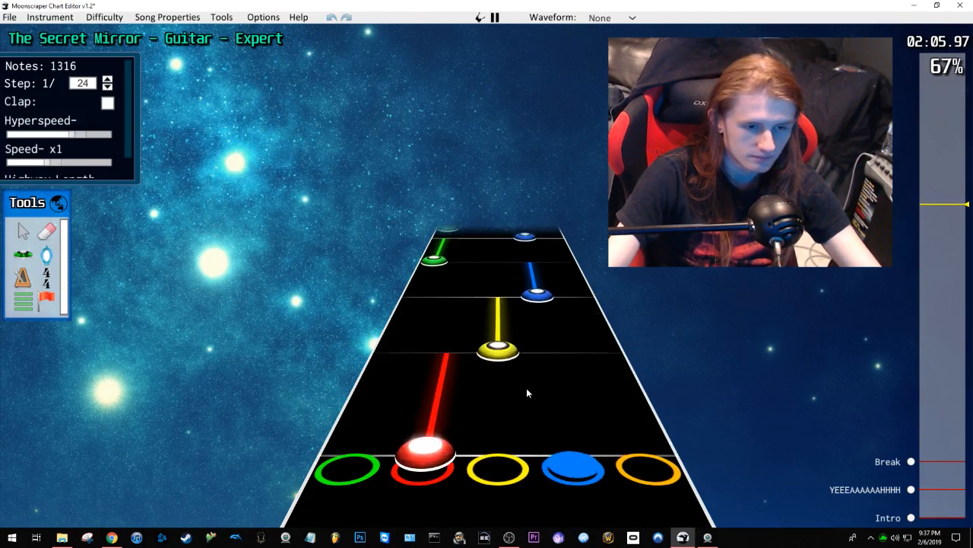
pyautogui.press('space')
pyautogui.scroll(-6, 563, 361)
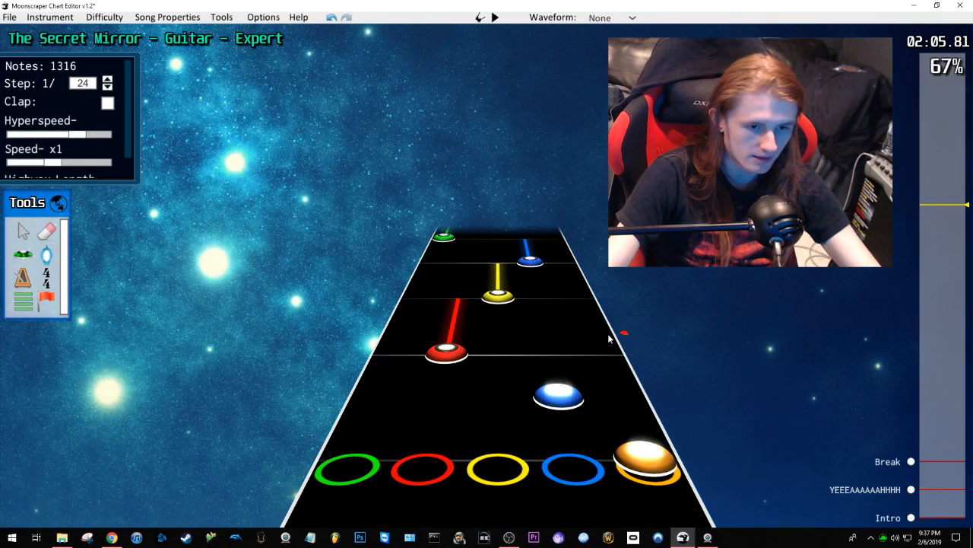
pyautogui.press('space')
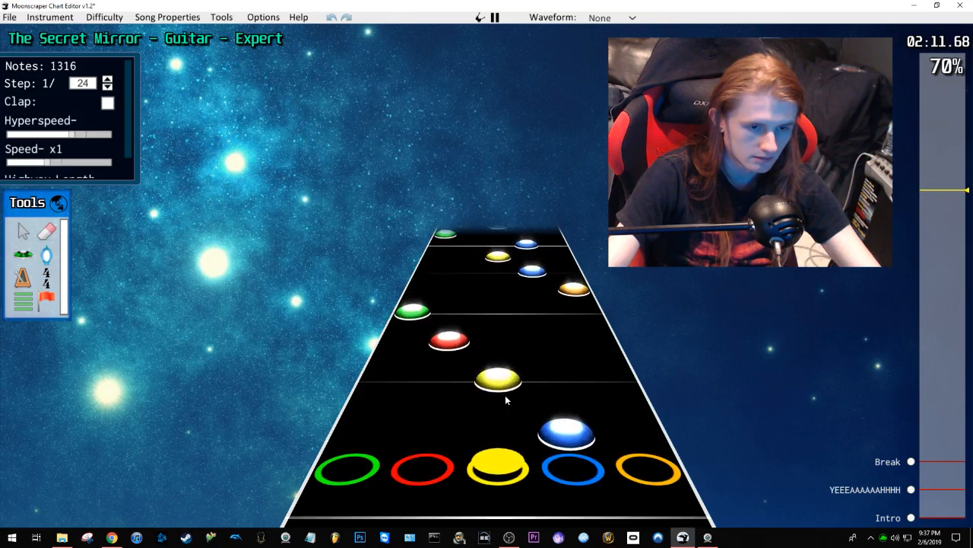
# Step: Stop playback and step back from about 02:11 to 02:06, examining the sustained yellow and blue notes near 02:09
pyautogui.press('space')
pyautogui.scroll(-10, 575, 332)
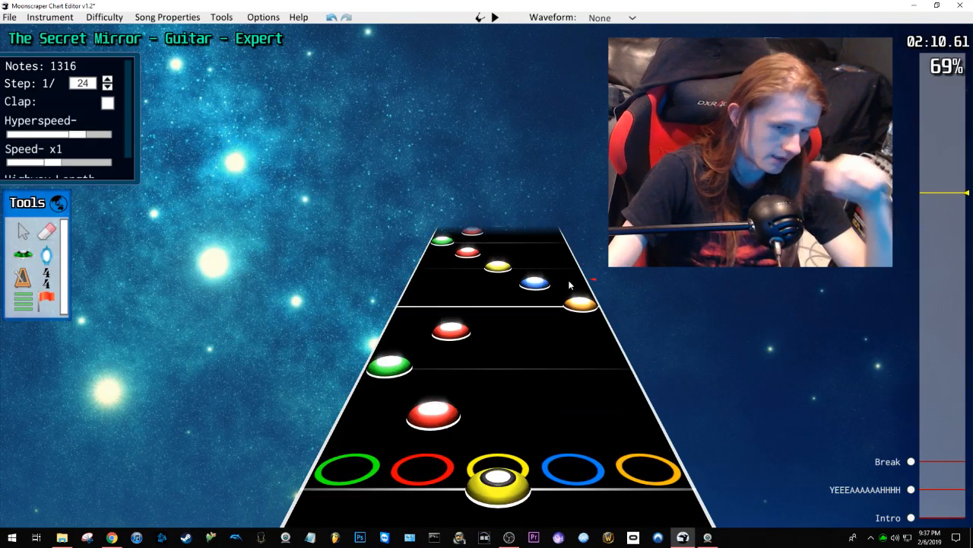
pyautogui.scroll(-6, 546, 302)
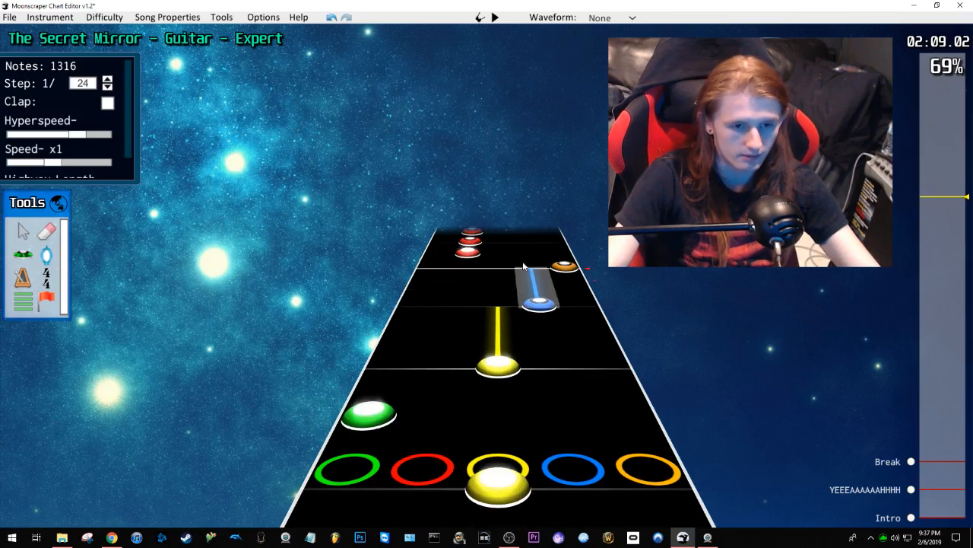
pyautogui.scroll(-2, 525, 273)
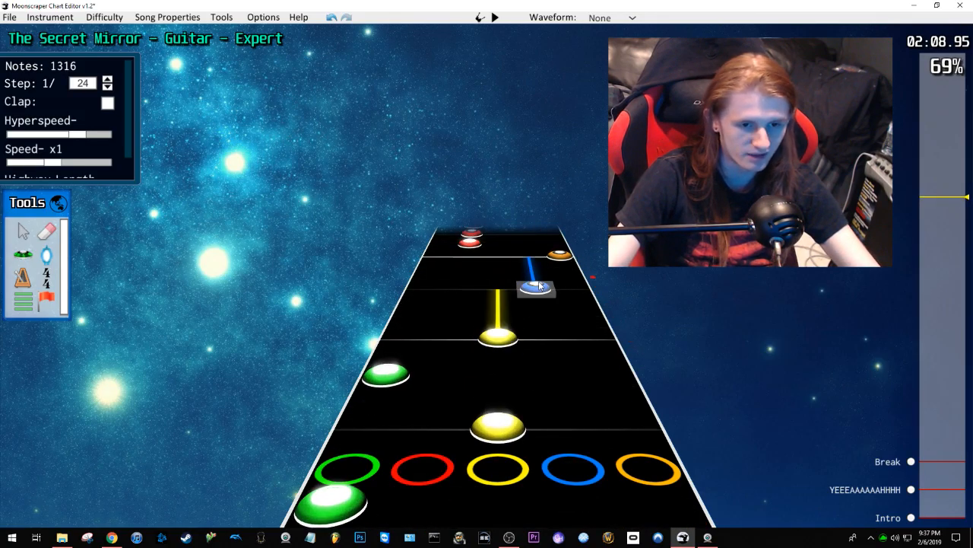
pyautogui.scroll(5, 551, 287)
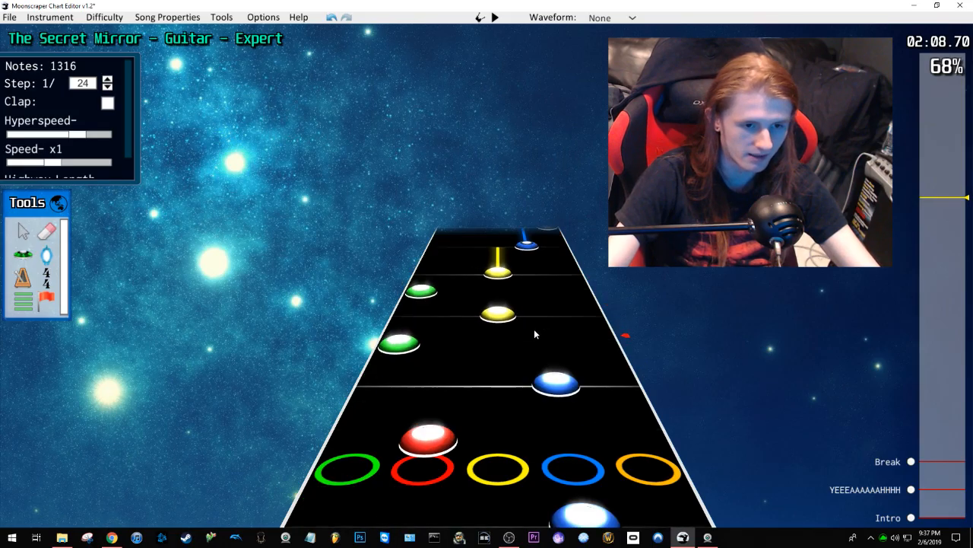
pyautogui.scroll(-5, 578, 333)
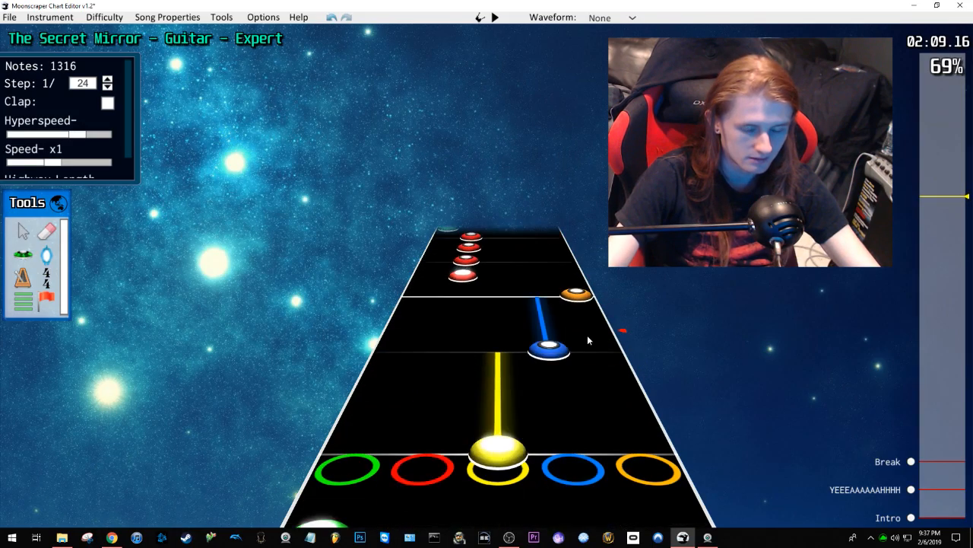
pyautogui.click(537, 281)
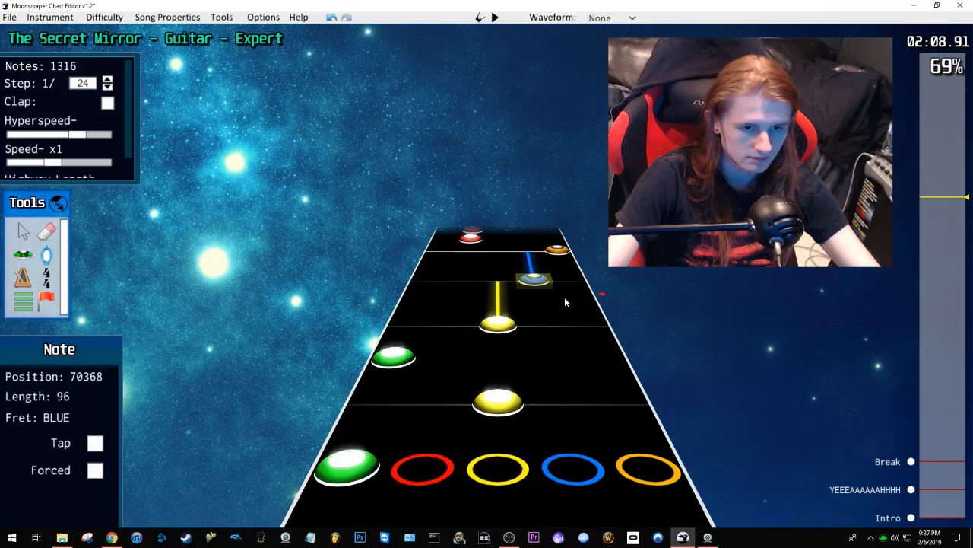
pyautogui.click(578, 320)
pyautogui.scroll(-8, 576, 324)
pyautogui.scroll(-15, 573, 325)
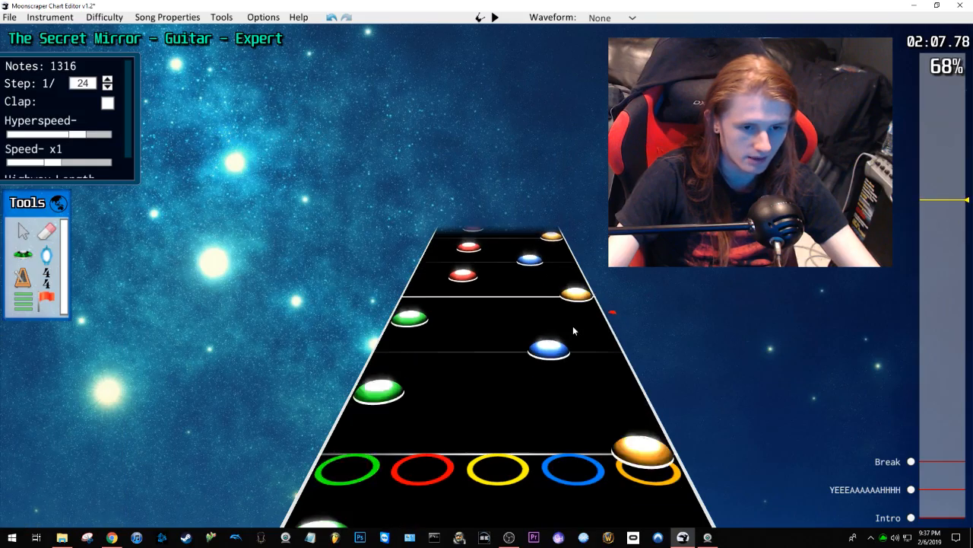
pyautogui.scroll(-2, 569, 329)
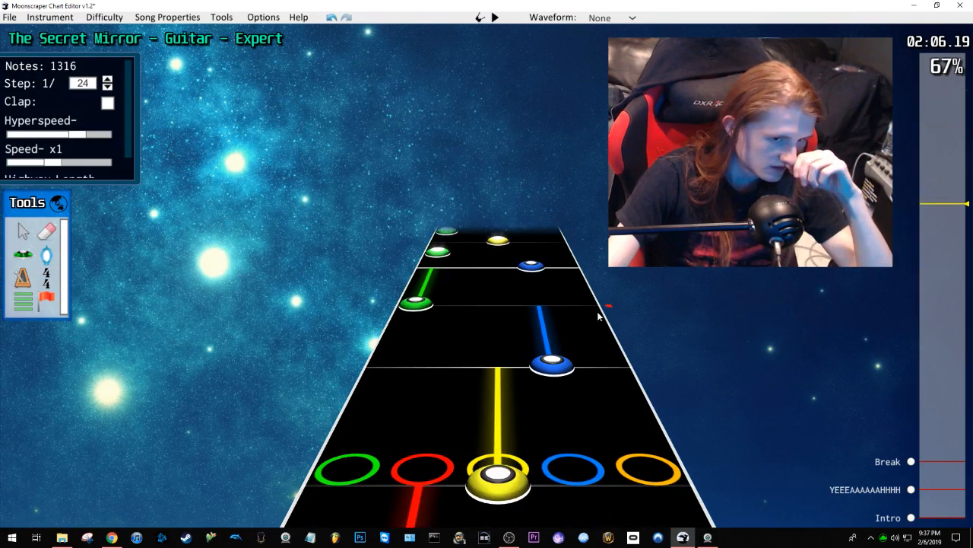
# Step: Replay the passage from about 02:06, recheck the notes around 02:09, and listen on to about 02:32
pyautogui.click(537, 271)
pyautogui.press('space')
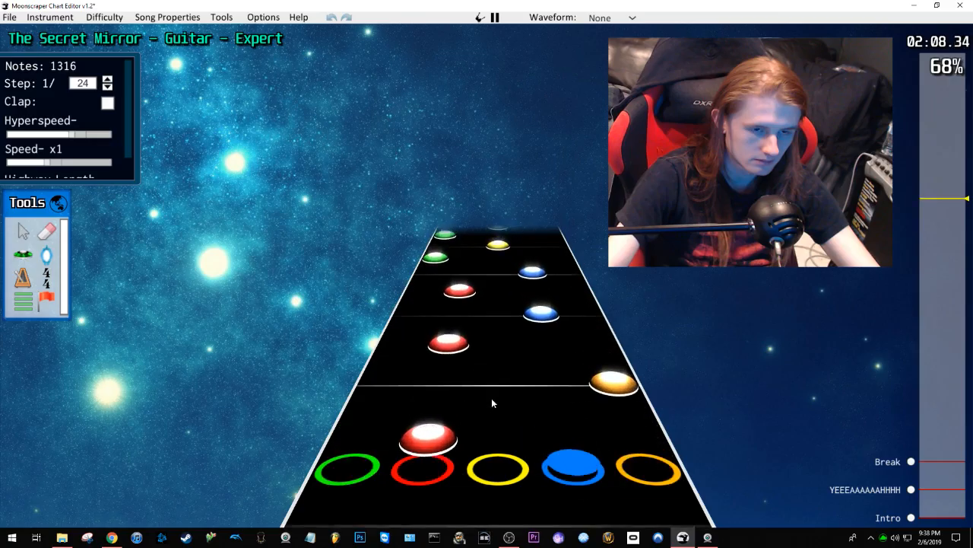
pyautogui.press('space')
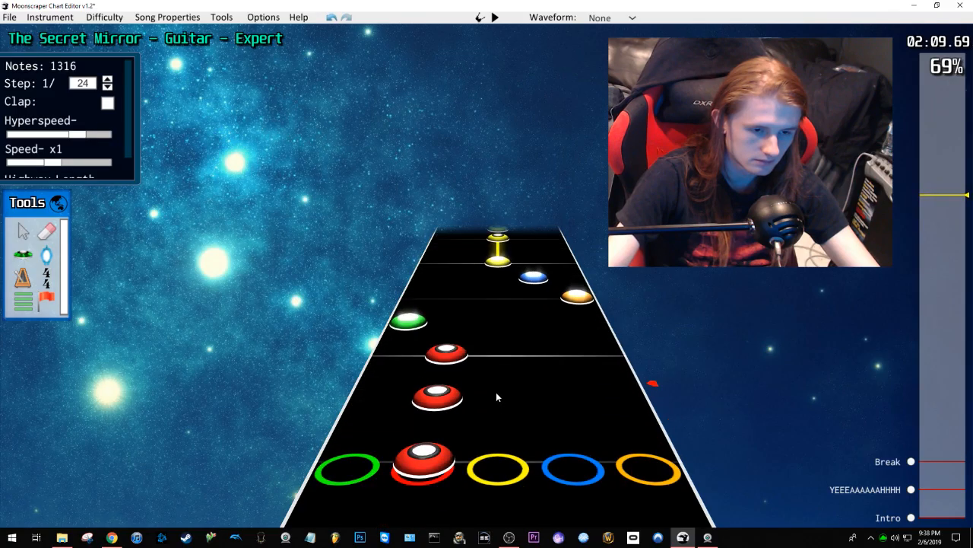
pyautogui.scroll(-1, 517, 315)
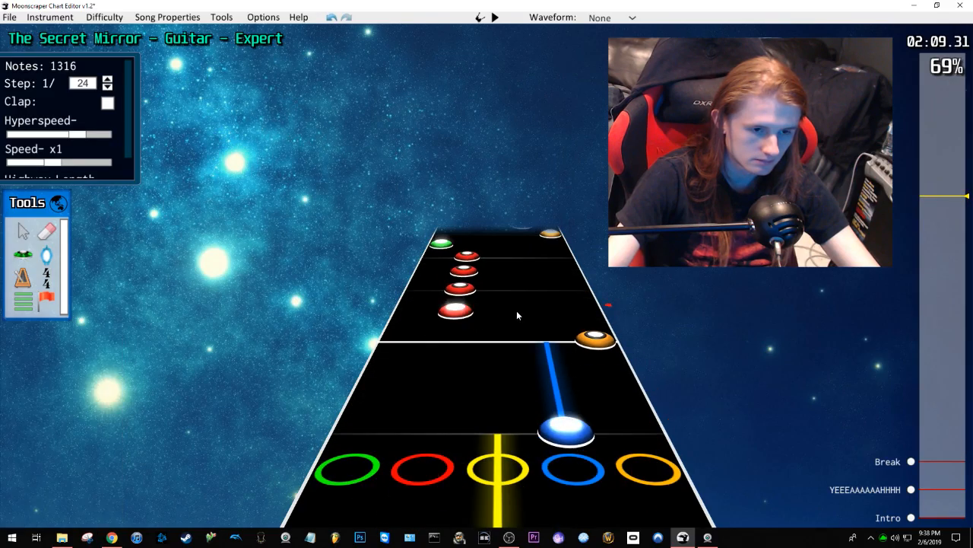
pyautogui.scroll(3, 514, 322)
pyautogui.press('space')
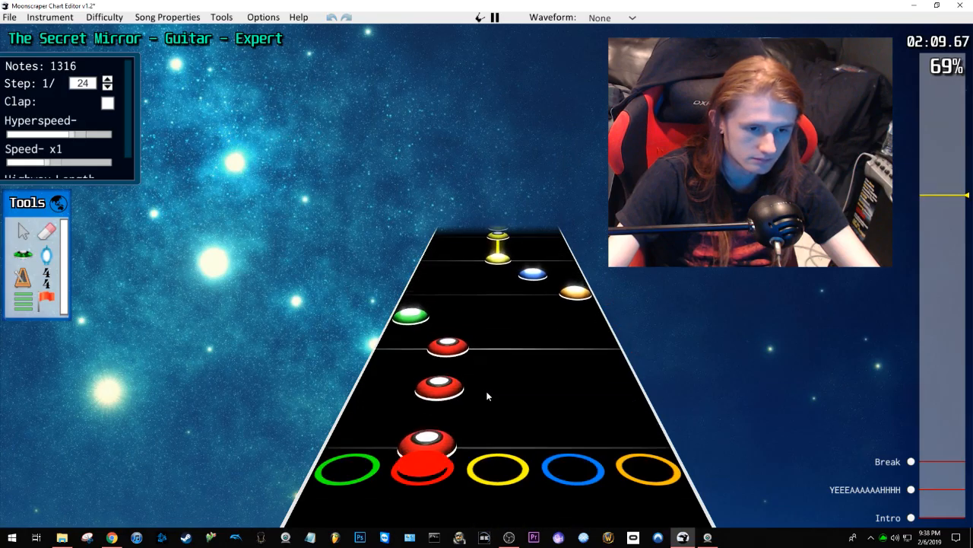
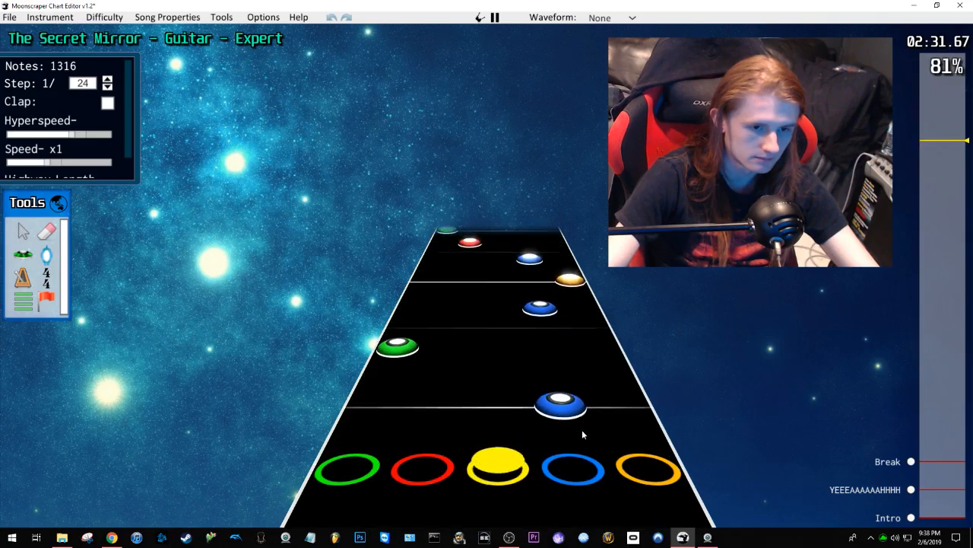
pyautogui.press('space')
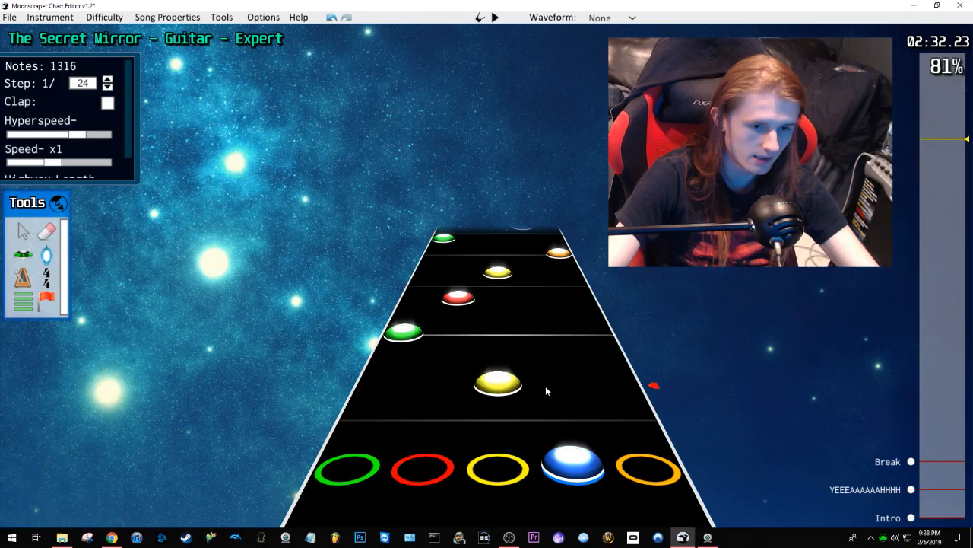
# Step: Play on slightly and shift the off-pattern pair of notes near 02:33 one fret higher
pyautogui.press('space')
pyautogui.press('space')
pyautogui.moveTo(415, 295); pyautogui.dragTo(556, 374)
pyautogui.click(616, 381)
# Step: Move the red note following the blue note near 02:33.7 to the yellow fret
pyautogui.press('space')
pyautogui.press('space')
pyautogui.moveTo(453, 395); pyautogui.dragTo(502, 397)
pyautogui.click(594, 397)
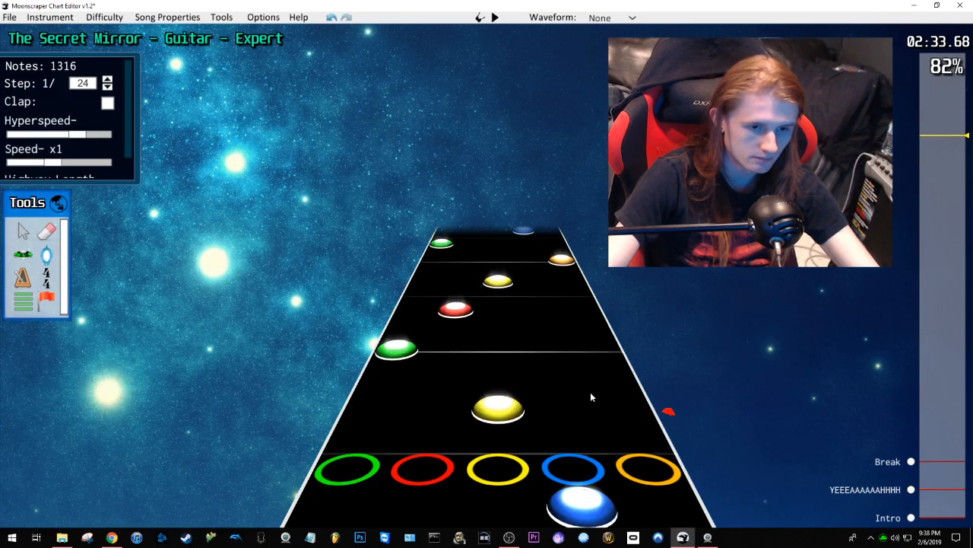
# Step: Shift the two notes after the green note near 02:34.6 one fret higher, to blue and yellow
pyautogui.press('space')
pyautogui.press('space')
pyautogui.moveTo(426, 302); pyautogui.dragTo(559, 378)
pyautogui.click(617, 381)
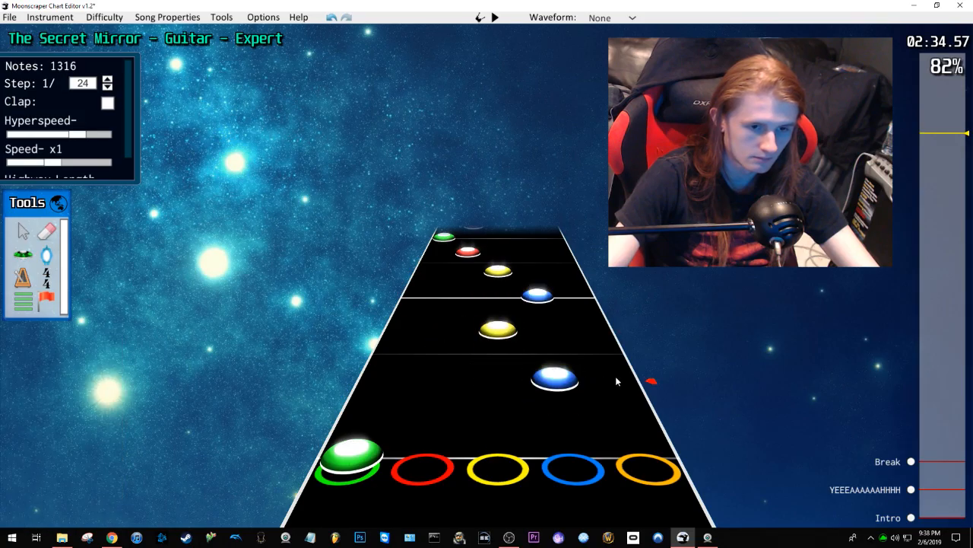
# Step: Play on to about 02:38.8 and move the note following the green note to the blue fret
pyautogui.press('space')
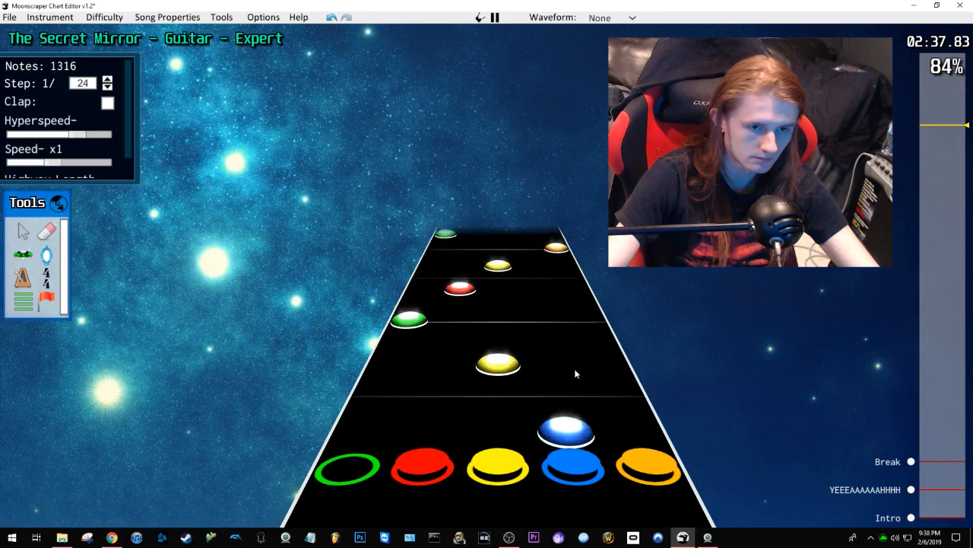
pyautogui.press('space')
pyautogui.moveTo(479, 381); pyautogui.dragTo(534, 395)
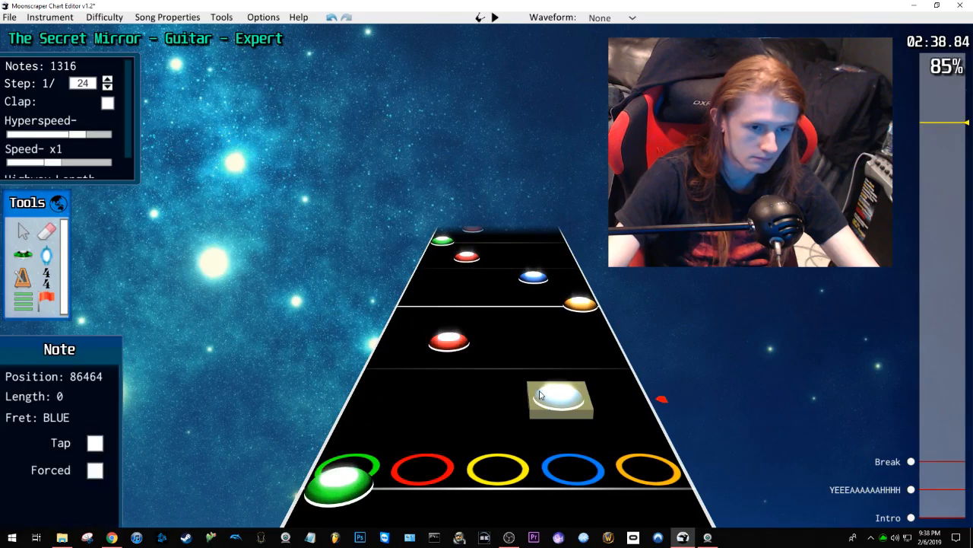
pyautogui.click(492, 366)
# Step: Shift the yellow and red notes after the green note near 02:40 one fret higher
pyautogui.press('space')
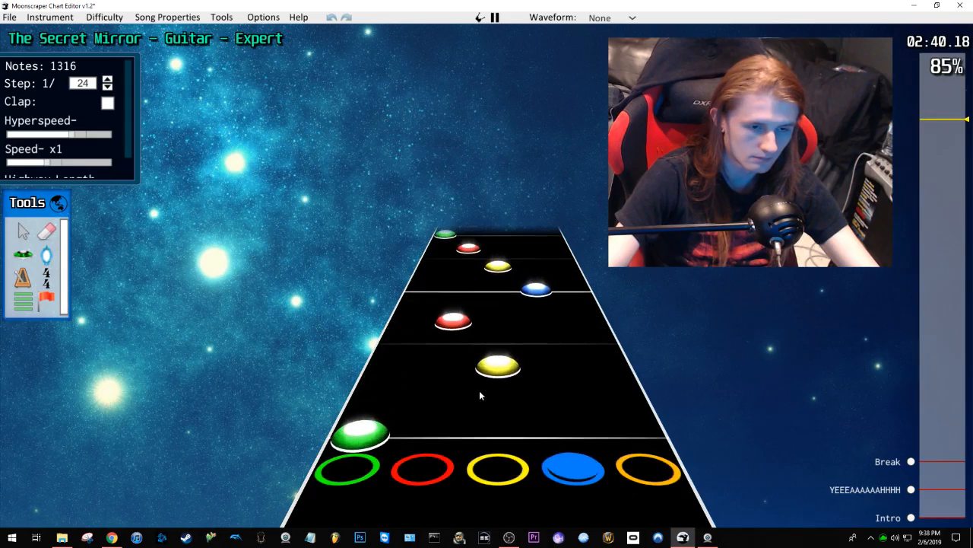
pyautogui.press('space')
pyautogui.scroll(-3, 451, 401)
pyautogui.moveTo(436, 304); pyautogui.dragTo(556, 371)
# Step: Play on from about 02:41 to 02:44 and check the fret pattern of the repeated phrase
pyautogui.press('space')
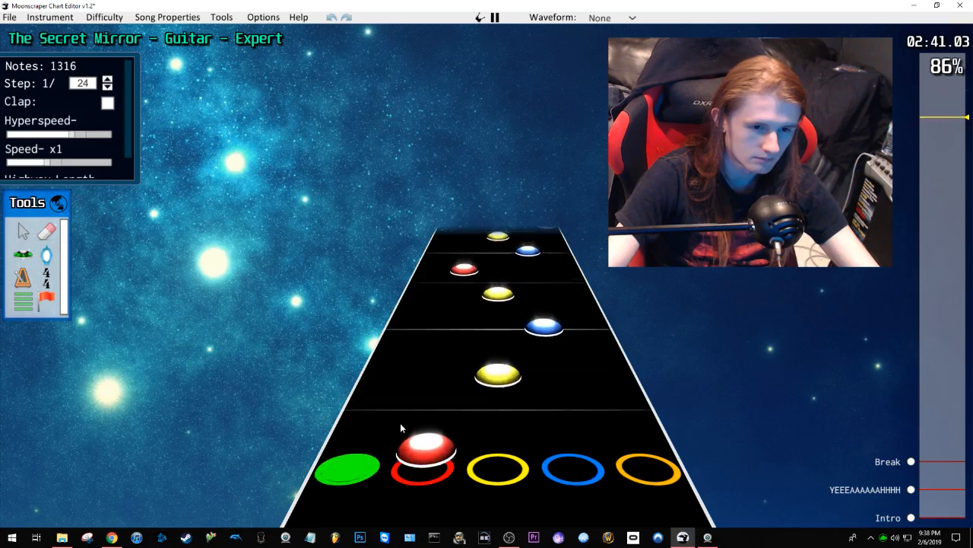
pyautogui.press('space')
pyautogui.click(524, 376)
pyautogui.press('space')
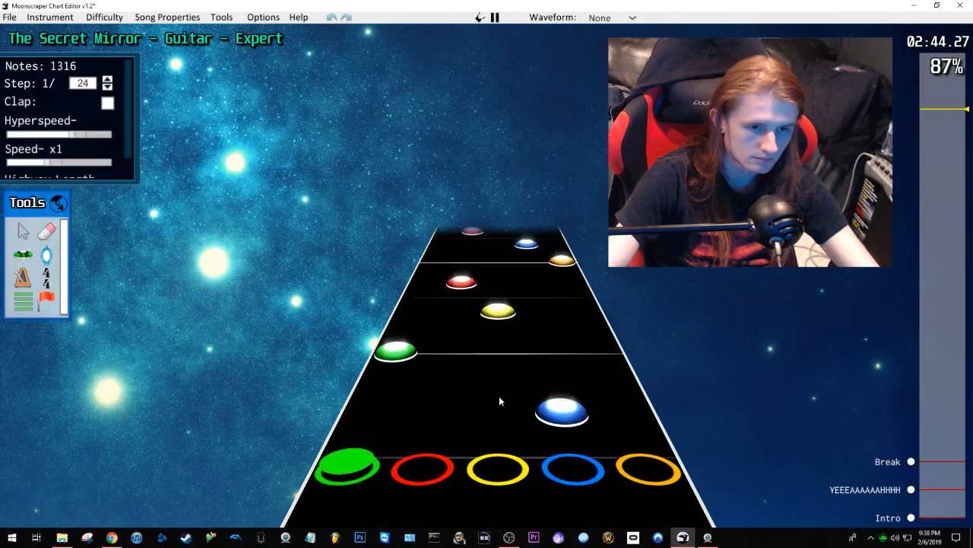
# Step: Shift the yellow and red notes after the green note near 02:44.5 one fret higher
pyautogui.press('space')
pyautogui.moveTo(431, 300); pyautogui.dragTo(526, 365)
pyautogui.moveTo(522, 358); pyautogui.dragTo(582, 362)
# Step: Continue through the remaining repeats before 03:00 and correct the frets of their off-pattern notes
pyautogui.press('space')
pyautogui.press('space')
pyautogui.moveTo(452, 348); pyautogui.dragTo(573, 356)
pyautogui.press('space')
pyautogui.press('space')
pyautogui.click(461, 309)
pyautogui.keyDown('ctrl'); pyautogui.click(508, 348); pyautogui.keyUp('ctrl')
# Step: Replay the passage around 02:59 to 03:00 to check its frets, and listen to the end of the chart near 03:05
pyautogui.press('space')
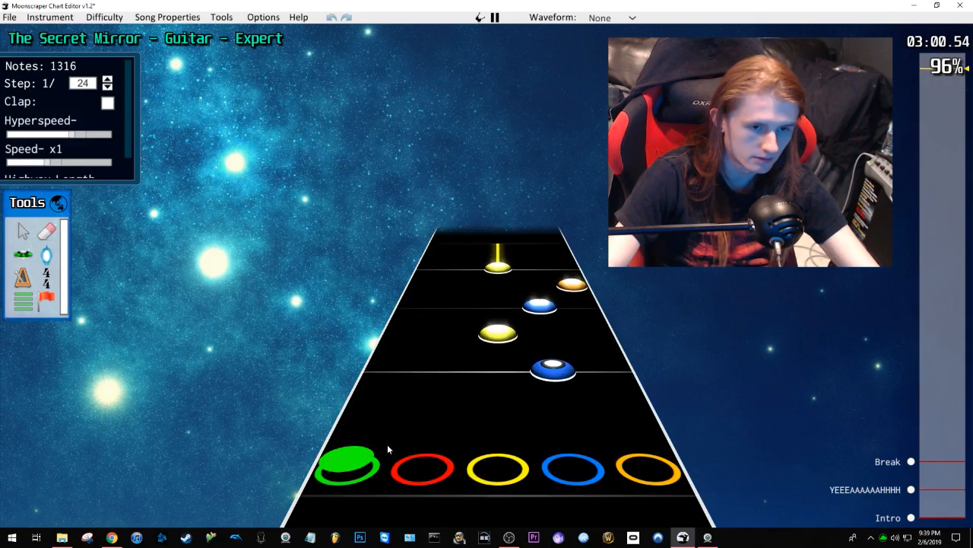
pyautogui.press('space')
pyautogui.scroll(-5, 514, 340)
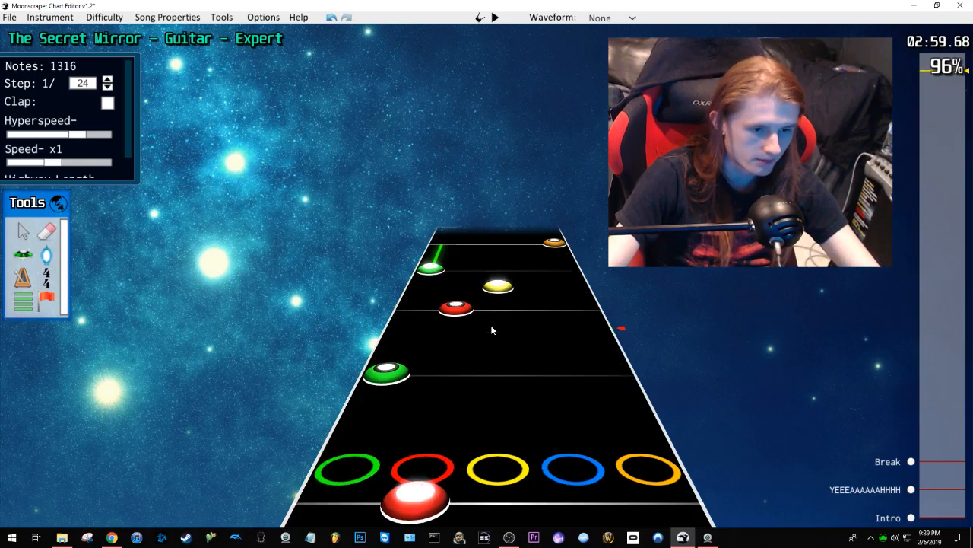
pyautogui.scroll(4, 530, 339)
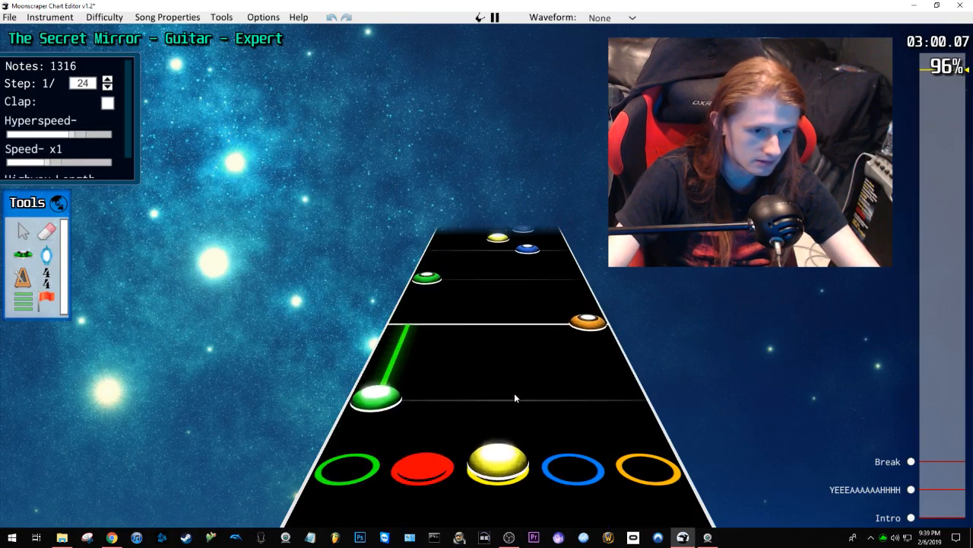
pyautogui.scroll(-2, 472, 383)
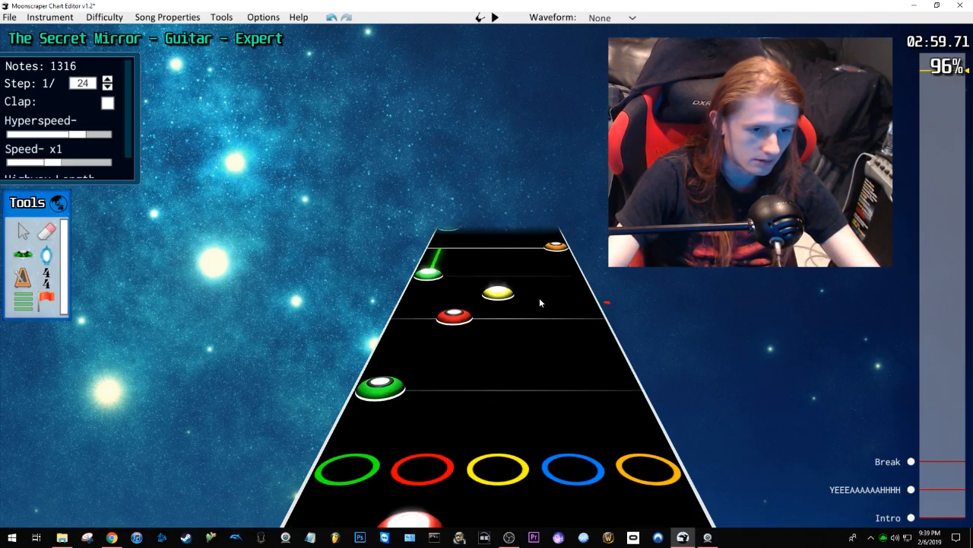
pyautogui.click(445, 325)
pyautogui.scroll(-4, 572, 360)
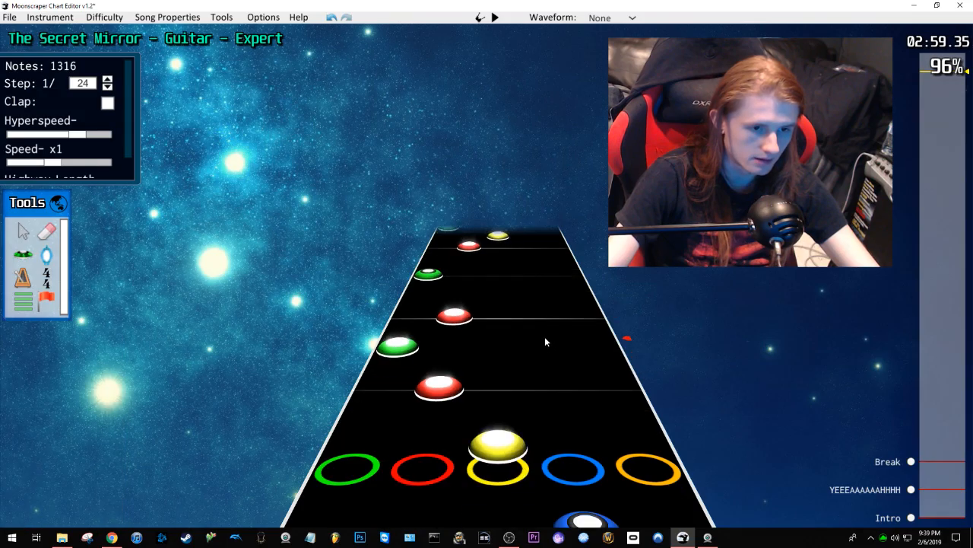
pyautogui.press('space')
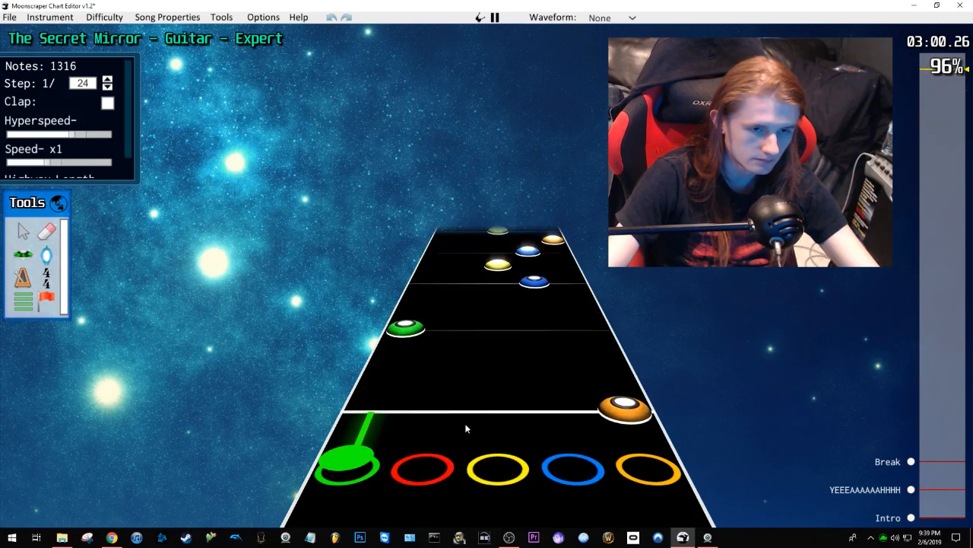
pyautogui.scroll(-4, 517, 388)
pyautogui.press('space')
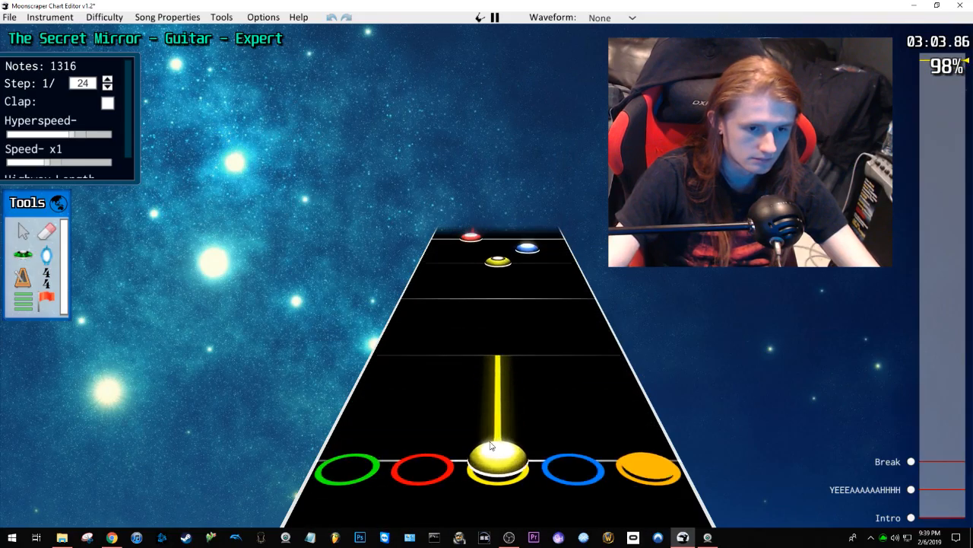
pyautogui.press('space')
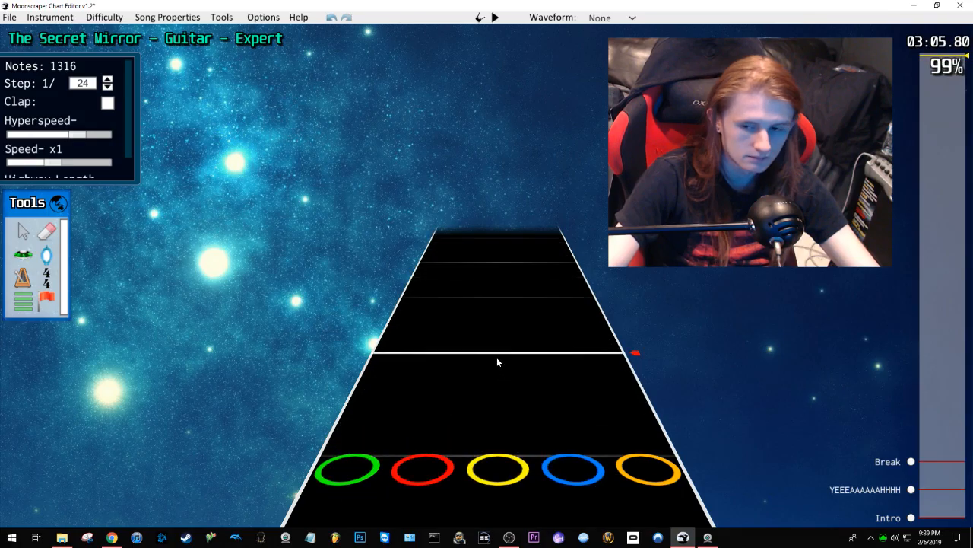
# Step: Return to 00:44.63 and add a song section named "Verse 1" at position 24384
pyautogui.click(931, 137)
pyautogui.moveTo(948, 107)
pyautogui.mouseDown()
pyautogui.moveTo(940, 489)
pyautogui.moveTo(935, 462)
pyautogui.mouseUp()
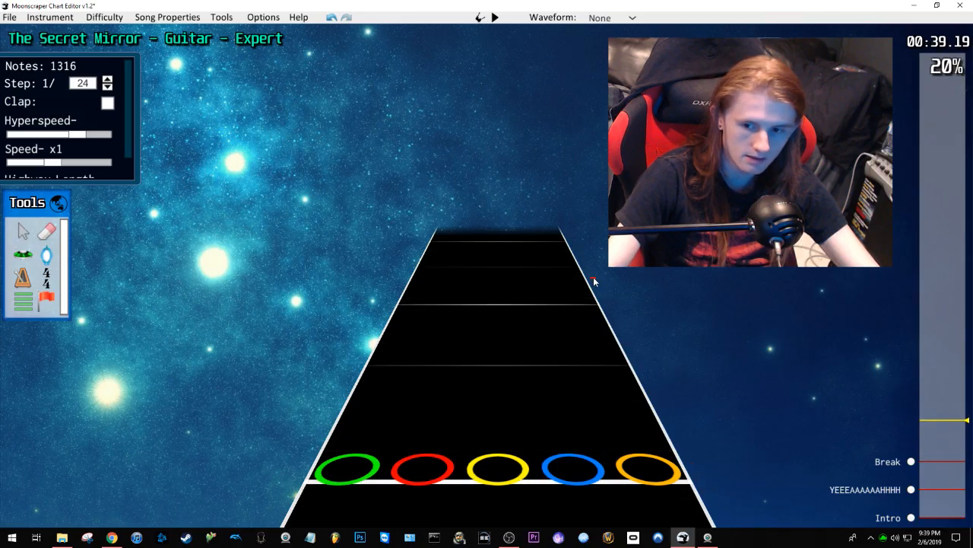
pyautogui.scroll(10, 593, 277)
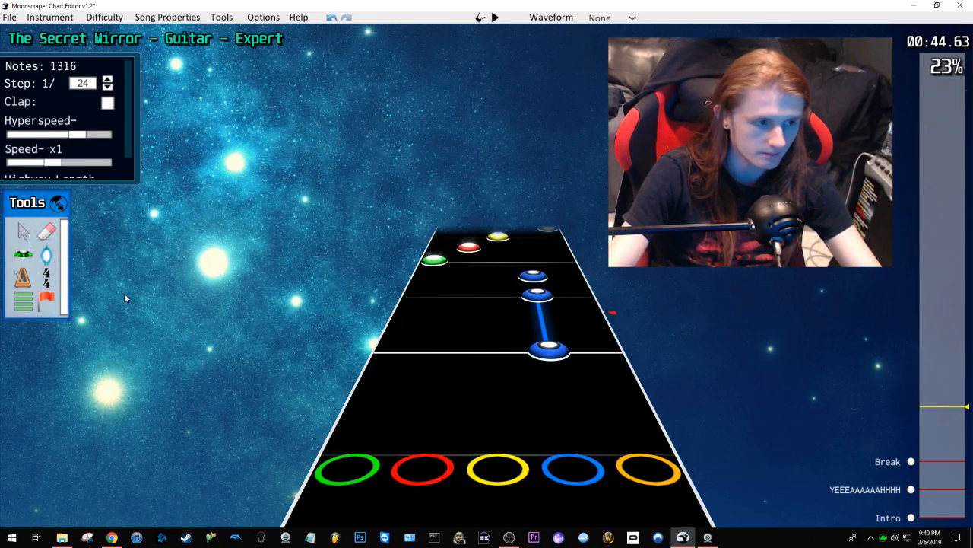
pyautogui.press('g')
pyautogui.click(505, 356)
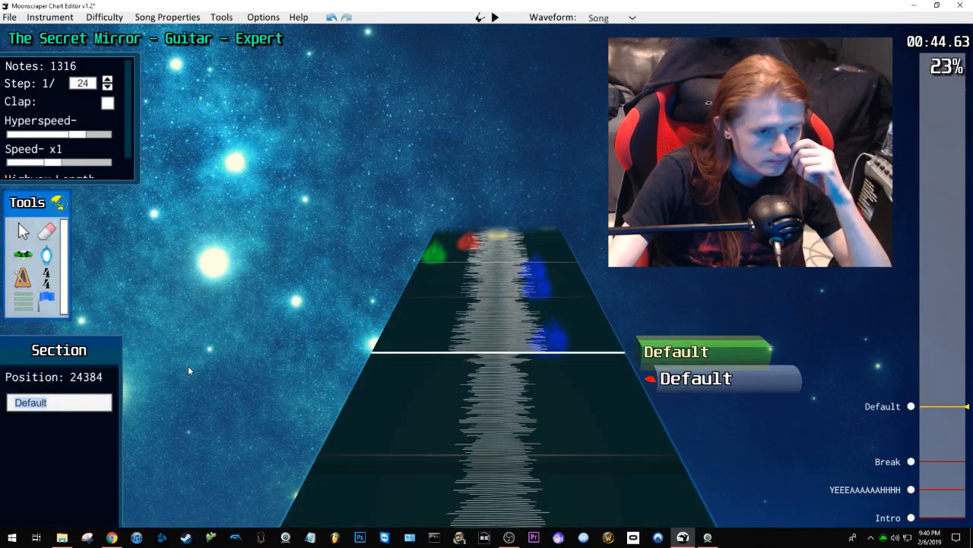
pyautogui.write('rse 1')
# Step: Play on to 00:56.03 and add a song section named "Chorus 1" at position 30528
pyautogui.press('space')
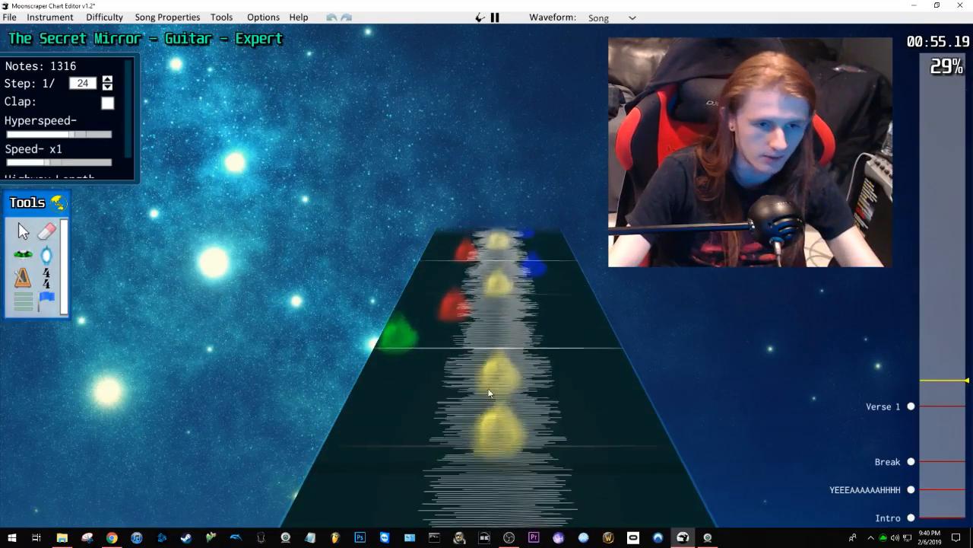
pyautogui.press('space')
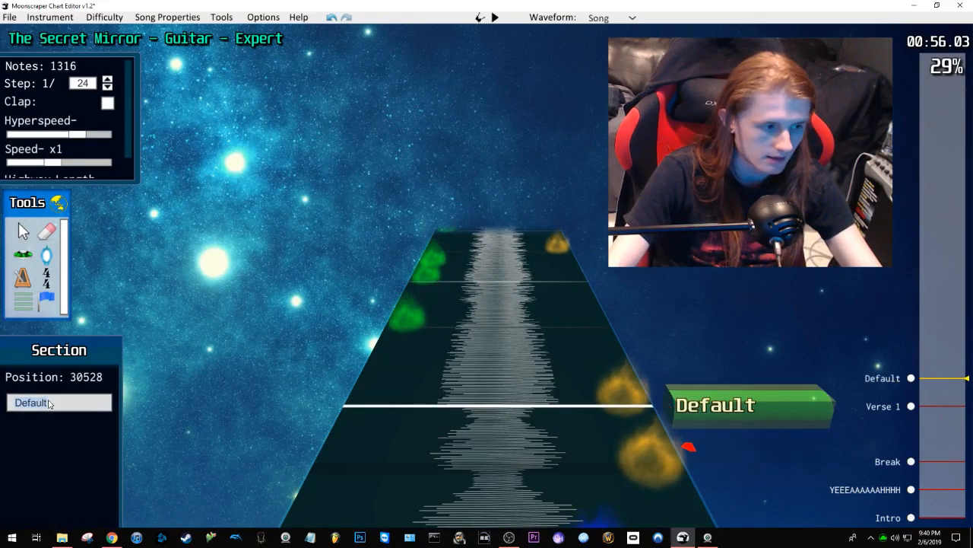
pyautogui.write('Chorus 1')
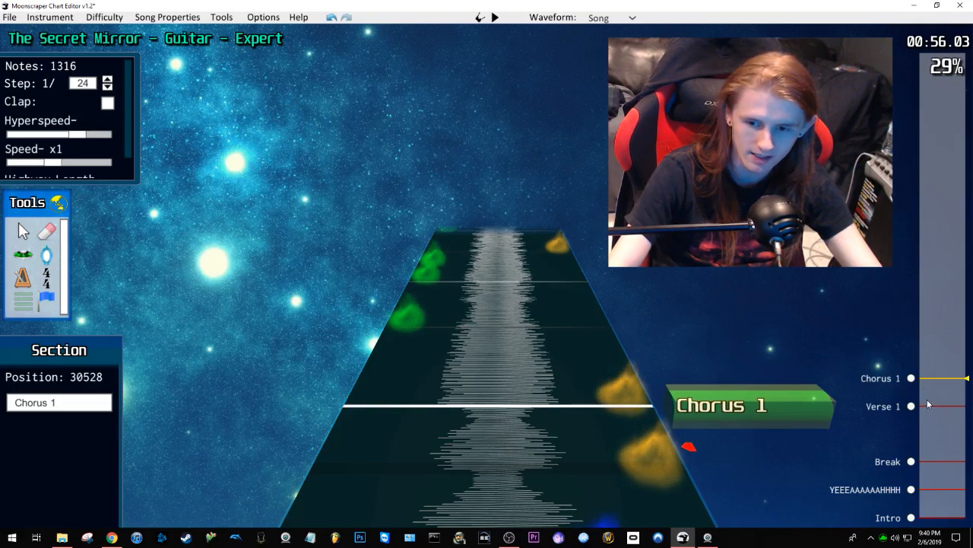
# Step: Play on from Chorus 1 to 01:18.57 and add a song section named "Bridge 1" at position 42816
pyautogui.click(928, 373)
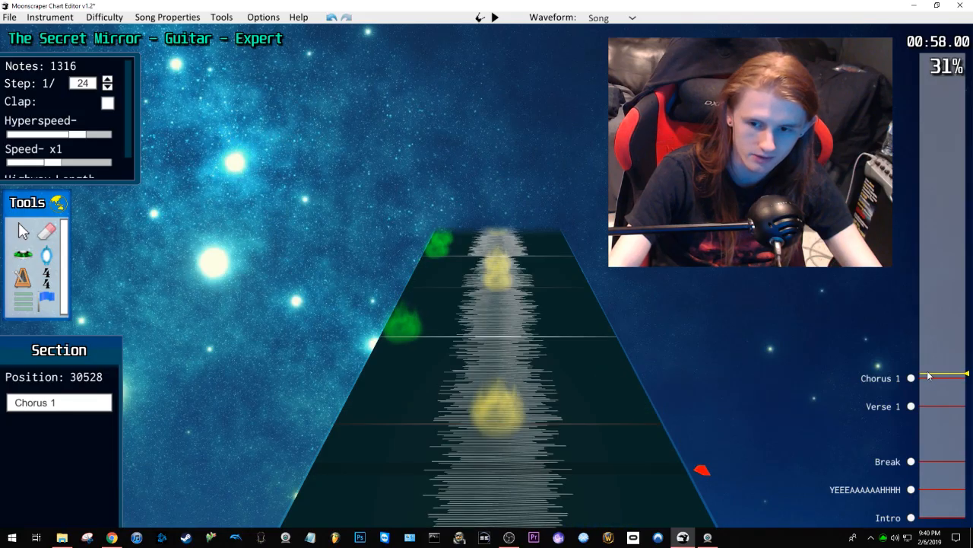
pyautogui.click(930, 378)
pyautogui.press('space')
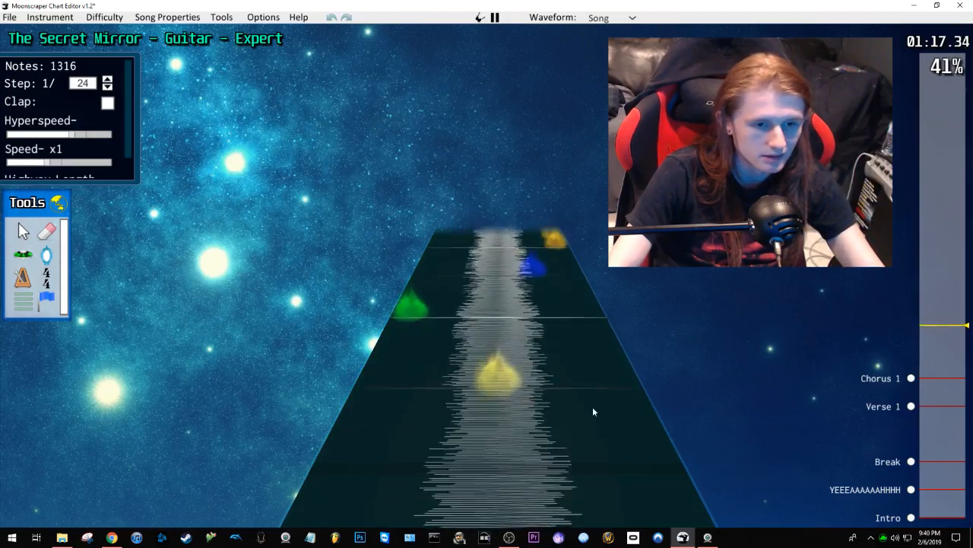
pyautogui.press('space')
pyautogui.scroll(-3, 592, 409)
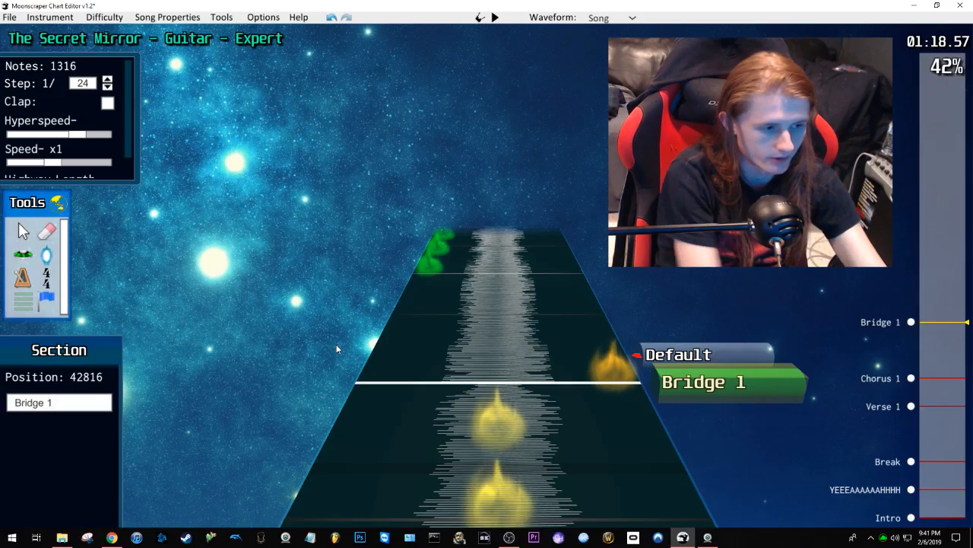
# Step: Listen through the passage after Bridge 1 up to about 01:41 and add a song section named "Verse 2" at position 55104
pyautogui.press('space')
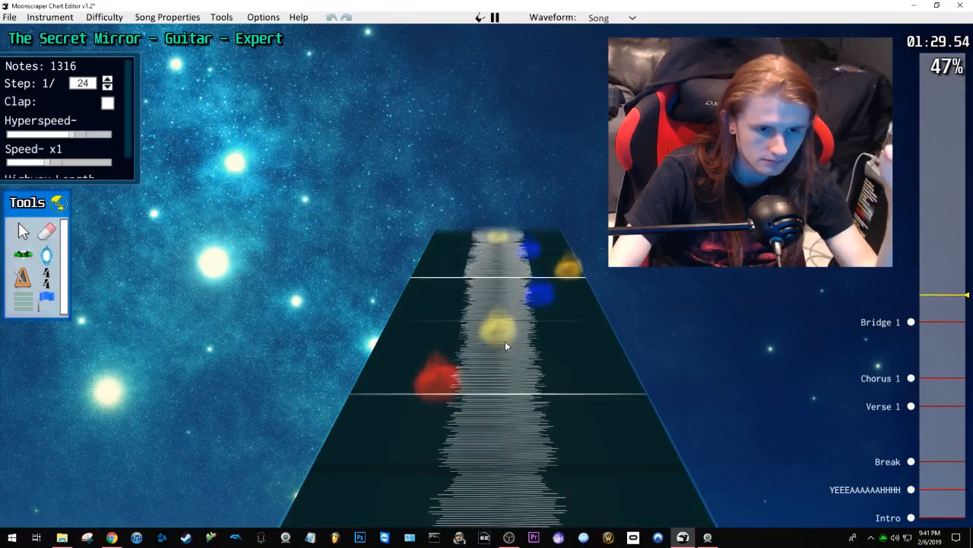
pyautogui.press('space')
pyautogui.scroll(-2, 507, 345)
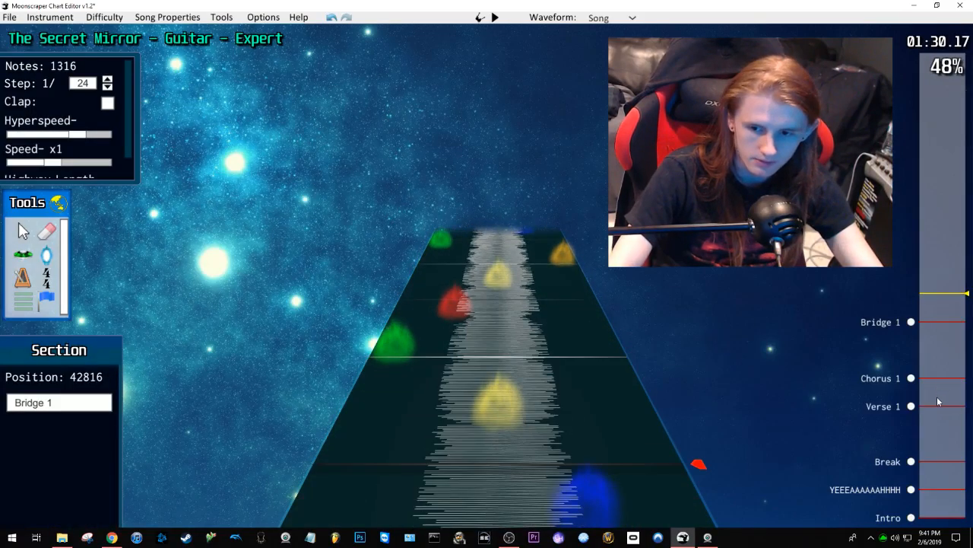
pyautogui.press('space')
pyautogui.click(949, 326)
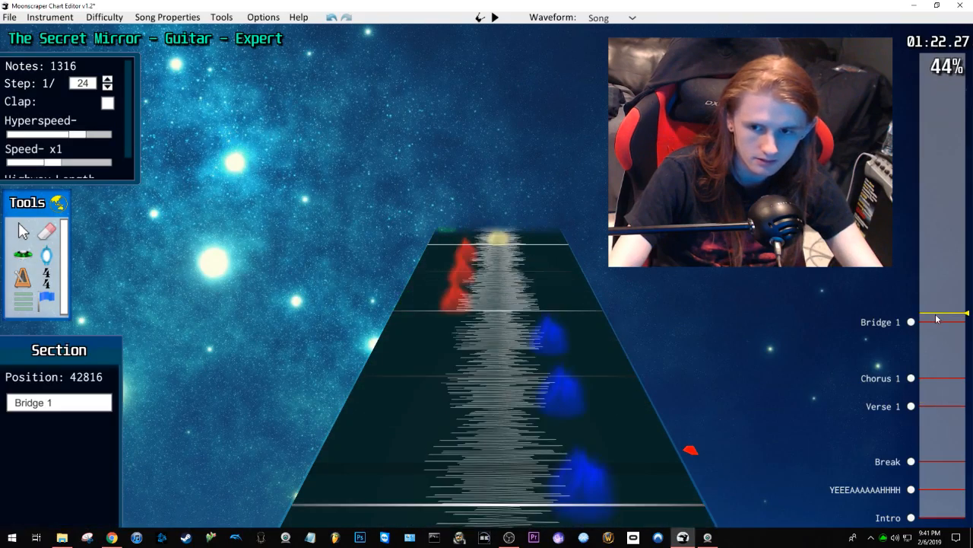
pyautogui.click(936, 302)
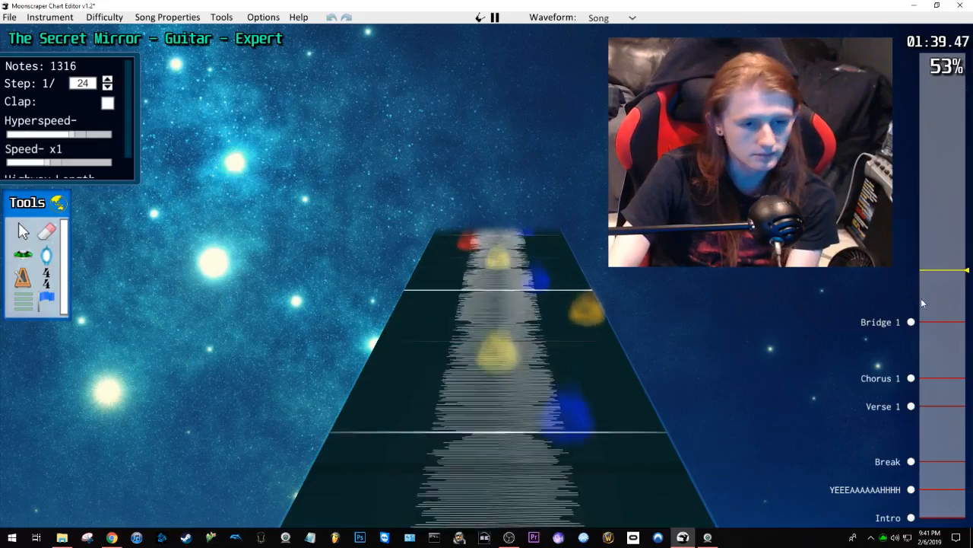
pyautogui.press('space')
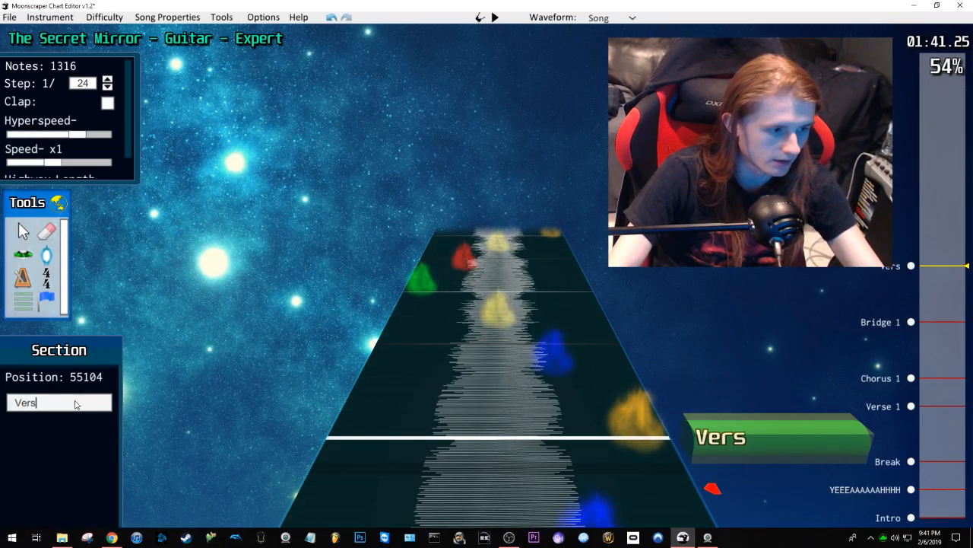
pyautogui.scroll(-2, 309, 296)
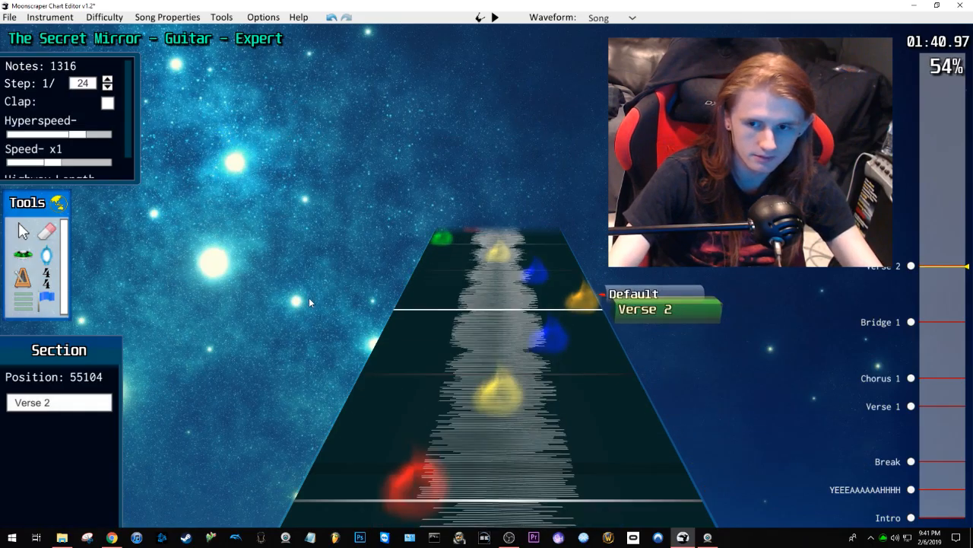
# Step: Play on to 02:03.72 and add a song section named "Chorus 2" at position 67392
pyautogui.press('space')
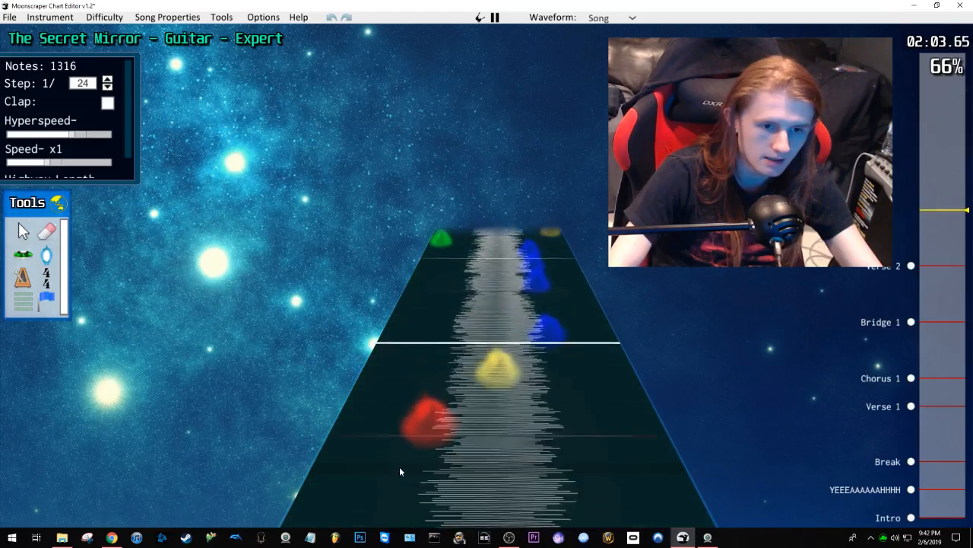
pyautogui.press('space')
pyautogui.scroll(-3, 590, 411)
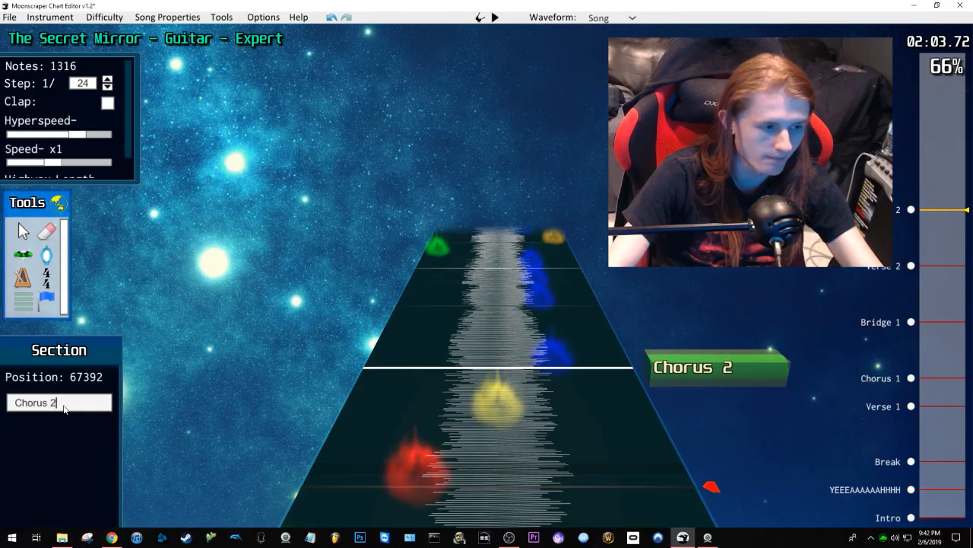
pyautogui.press('space')
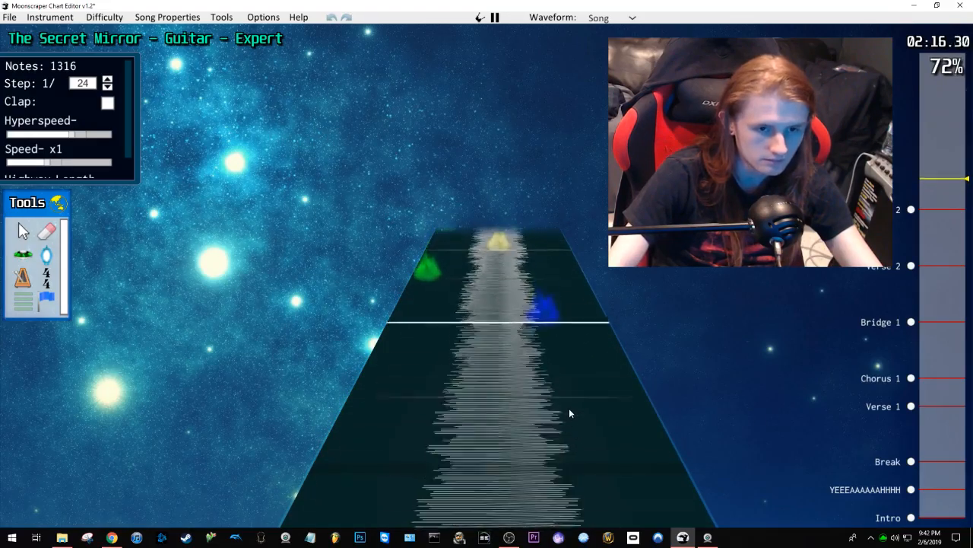
pyautogui.press('space')
pyautogui.scroll(-2, 563, 381)
pyautogui.click(558, 368)
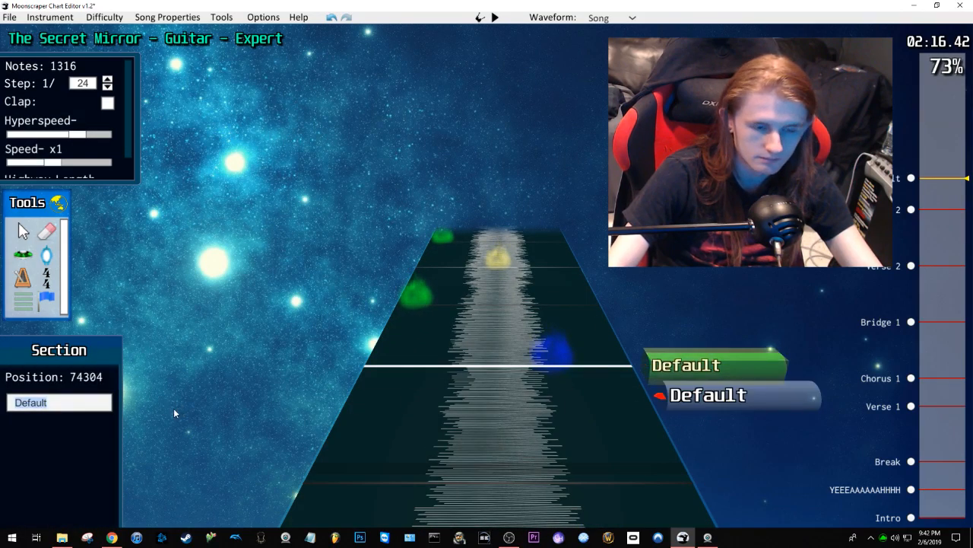
pyautogui.hotkey('ctrl', 'z')
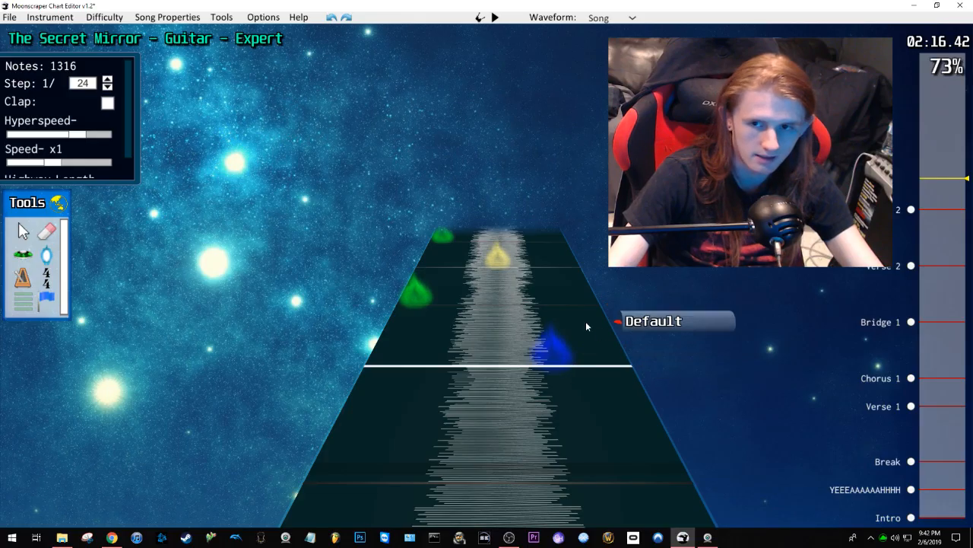
# Step: Play on to 02:26.43 and add a song section named "Verse 3" at position 79680
pyautogui.press('space')
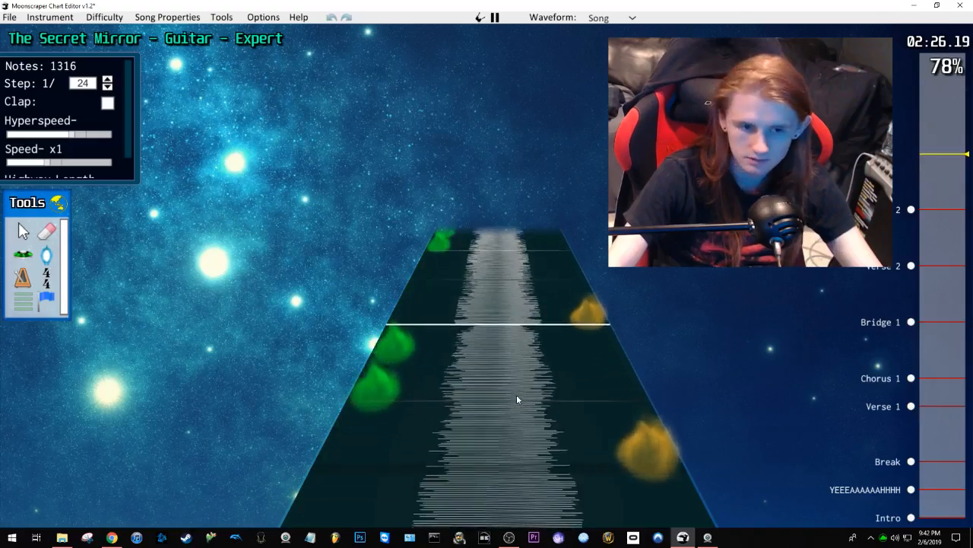
pyautogui.press('space')
pyautogui.click(581, 420)
pyautogui.click(70, 407)
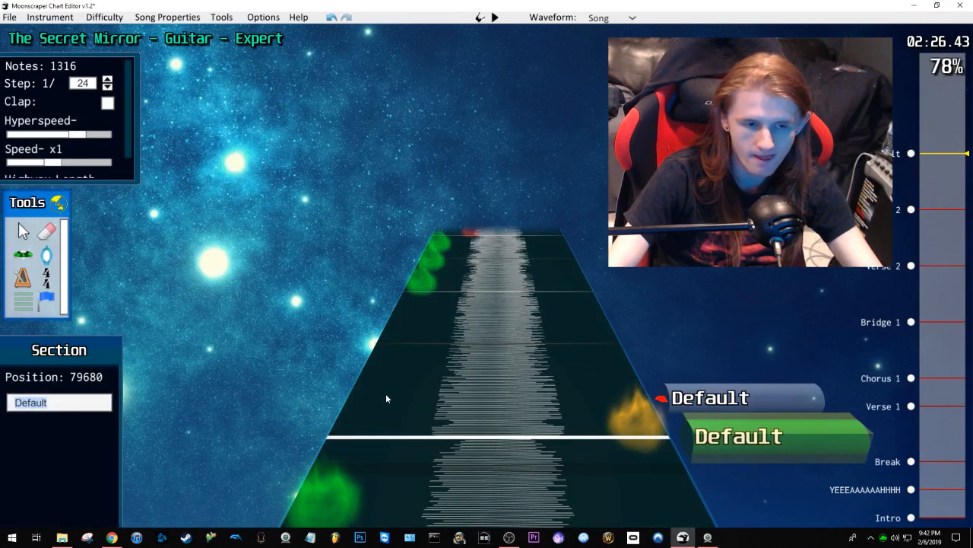
pyautogui.write('Ver')
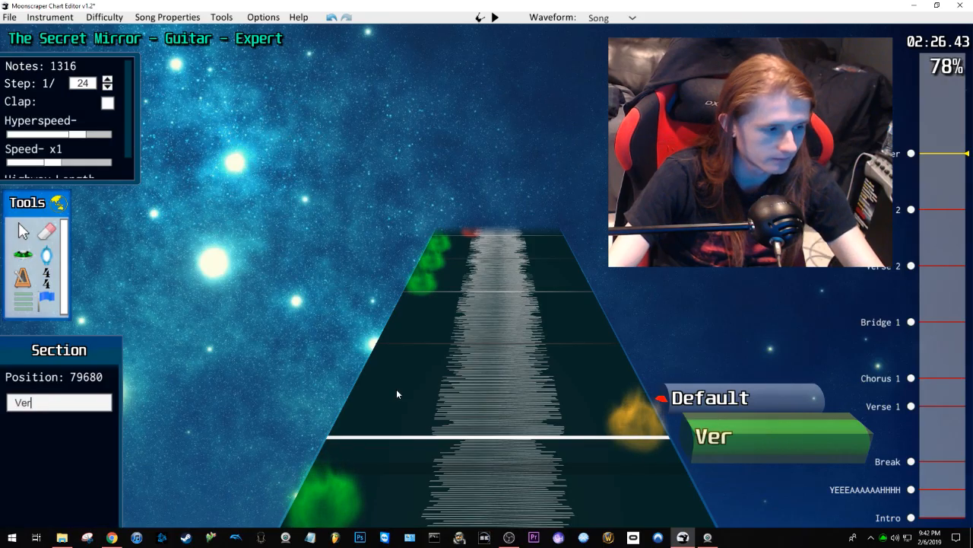
pyautogui.write('se 3')
# Step: Listen on to about 02:36 and rename the section at position 79680 to "Bridge 2"
pyautogui.press('space')
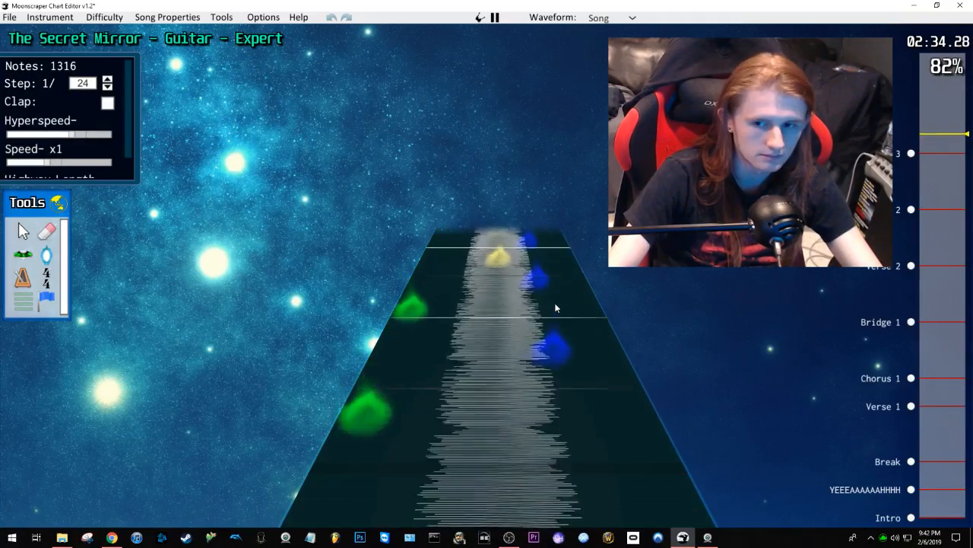
pyautogui.press('space')
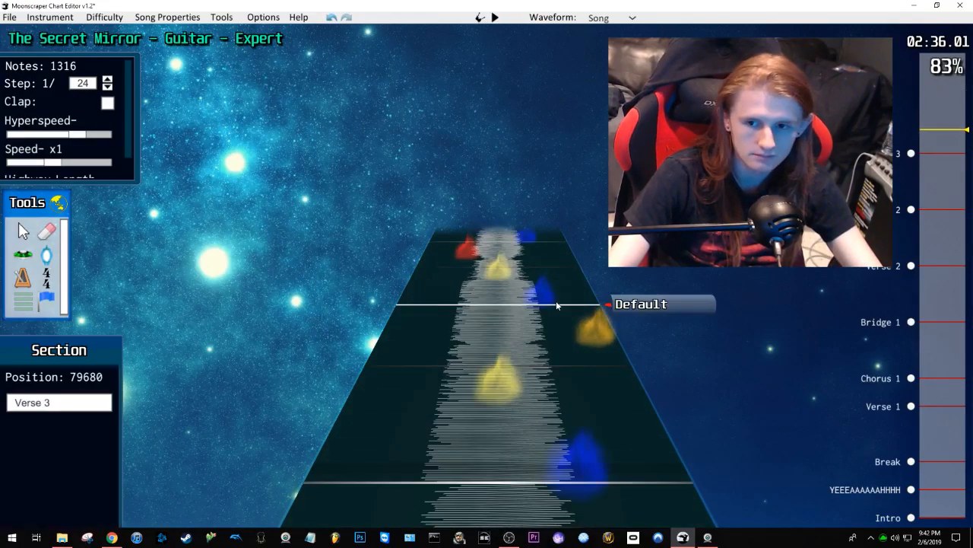
pyautogui.scroll(-1, 556, 301)
pyautogui.write('Bridge 2')
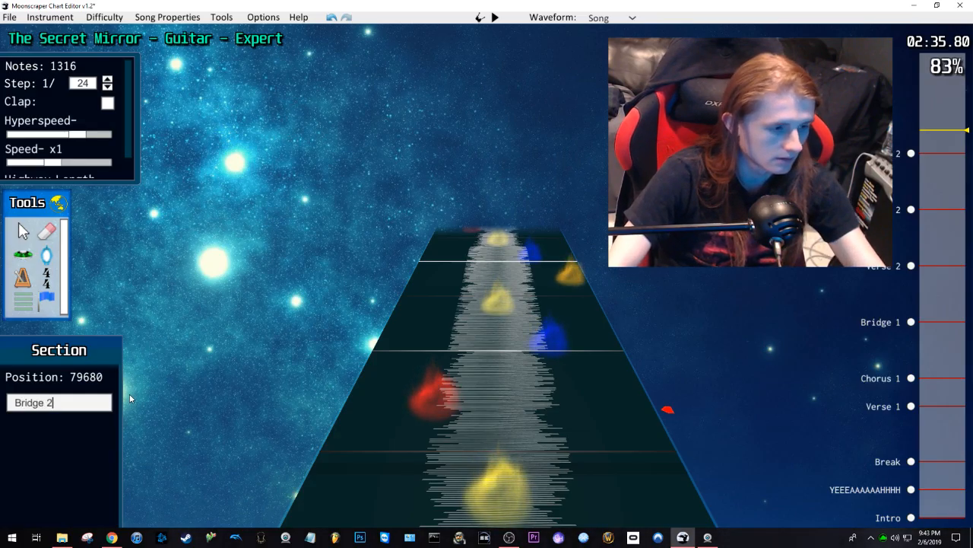
# Step: Play on to 02:48.95 and add a song section named "Outro" at position 91968
pyautogui.press('space')
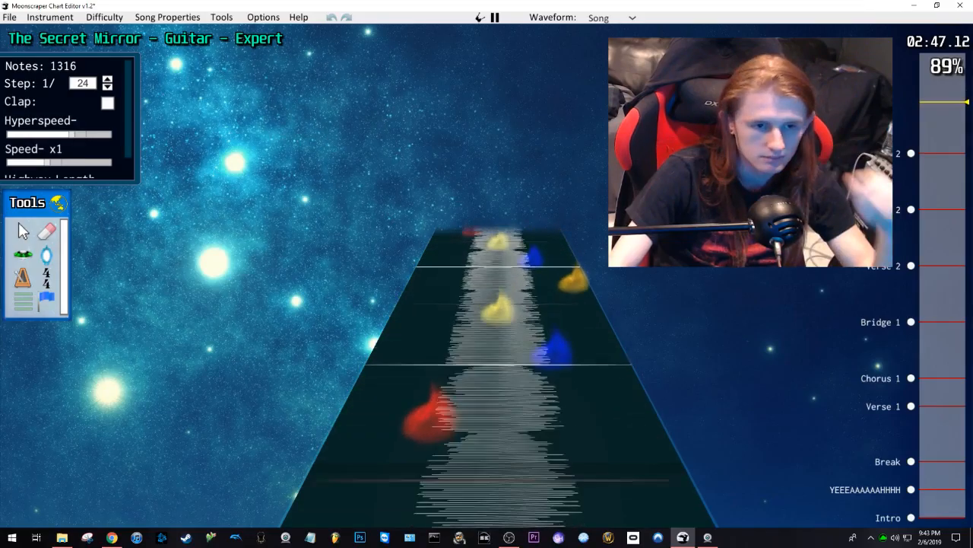
pyautogui.press('space')
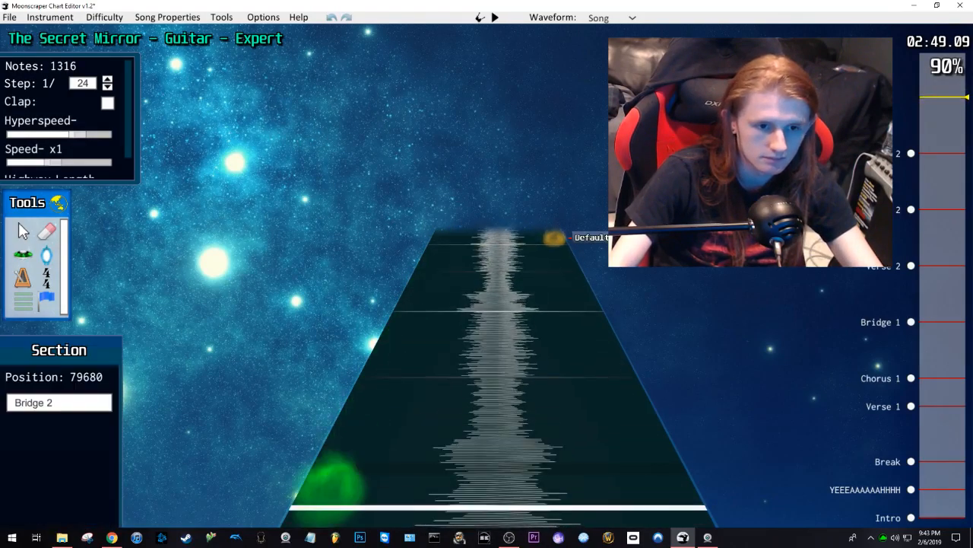
pyautogui.scroll(-1, 451, 373)
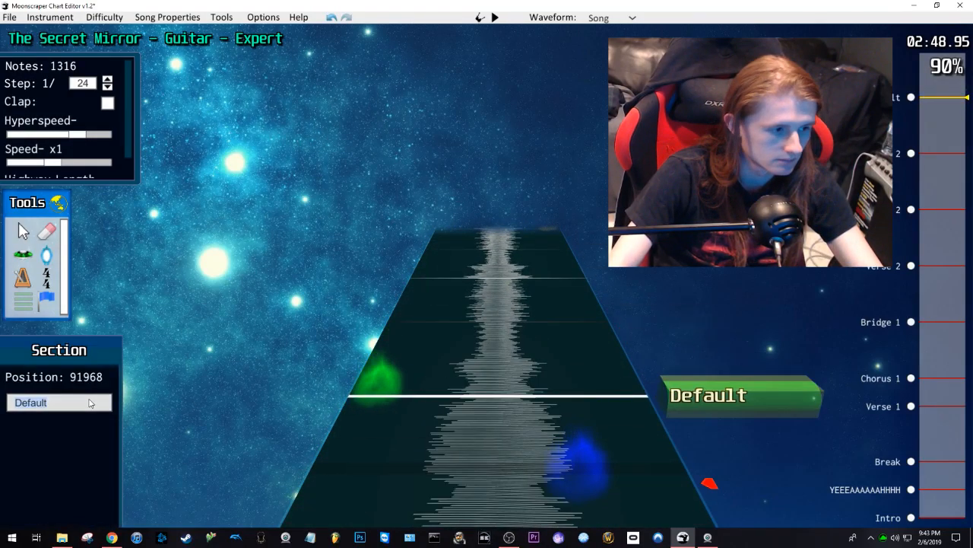
pyautogui.write('Ending')
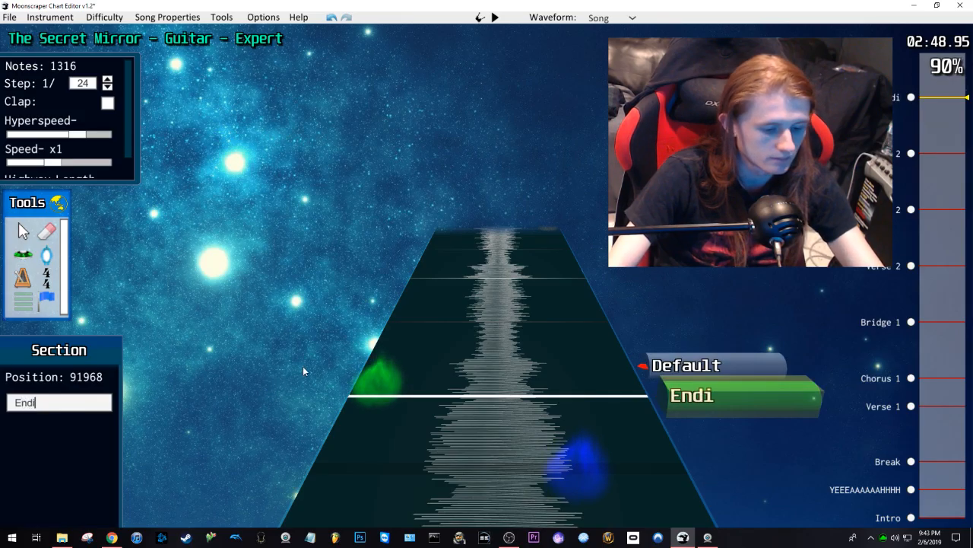
pyautogui.press('BackSpace')
pyautogui.press('BackSpace')
pyautogui.press('BackSpace')
pyautogui.press('BackSpace')
pyautogui.press('BackSpace')
pyautogui.press('BackSpace')
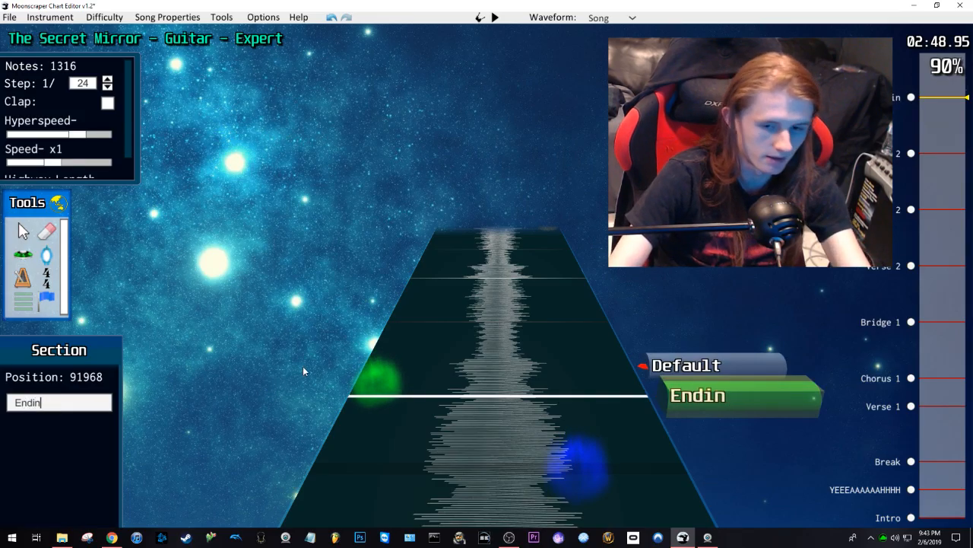
pyautogui.write('Outro')
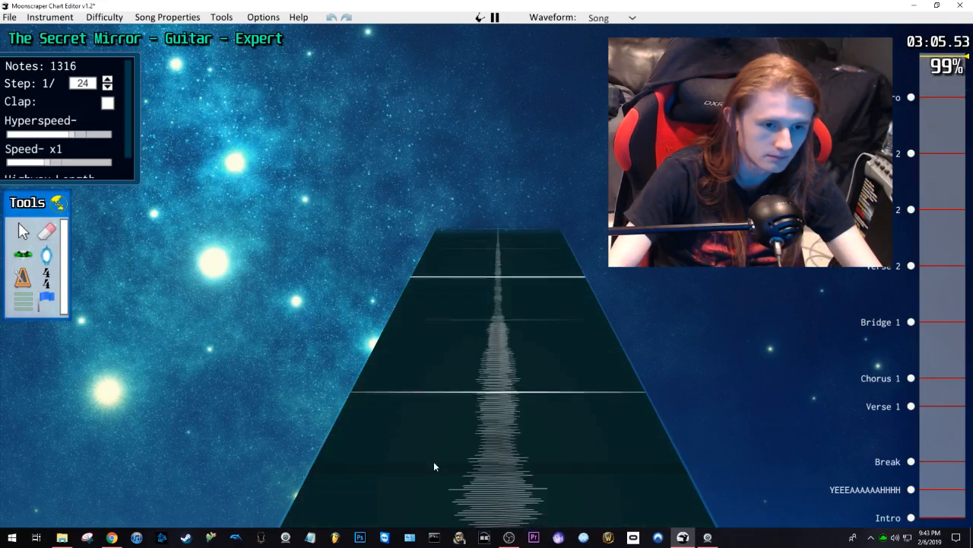
# Step: Listen to the end of the chart near 03:05 and look back over the sections to about 02:02
pyautogui.press('space')
pyautogui.moveTo(935, 301); pyautogui.dragTo(956, 355)
pyautogui.click(927, 99)
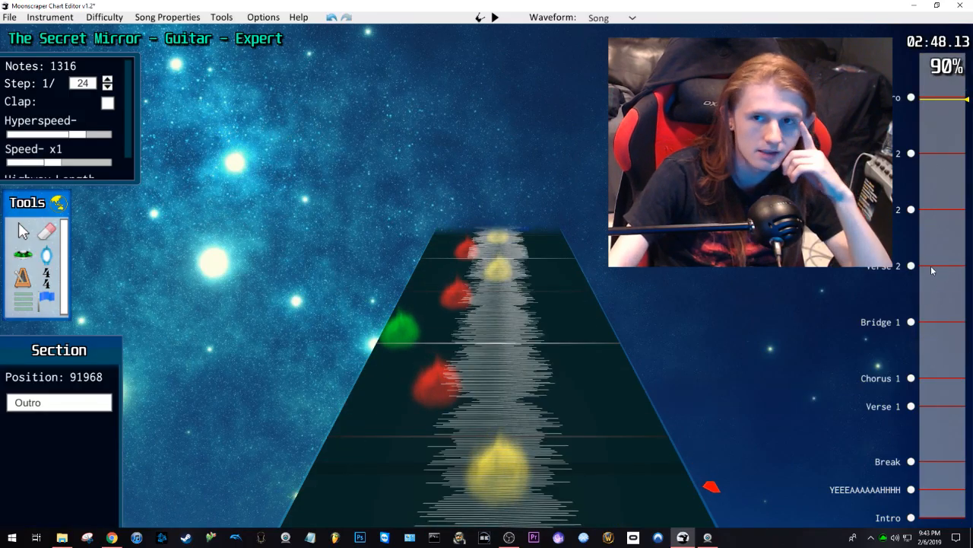
pyautogui.moveTo(946, 57); pyautogui.dragTo(940, 195)
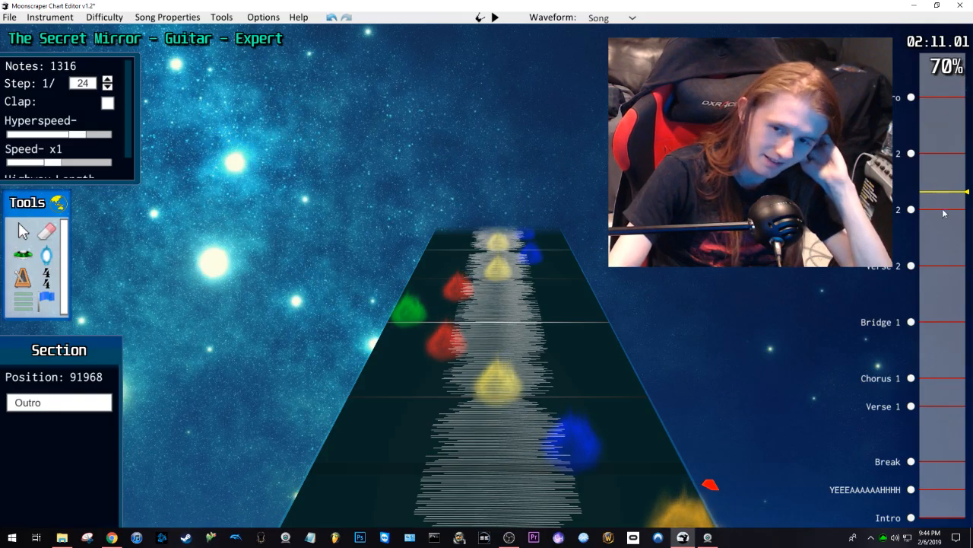
pyautogui.moveTo(945, 192); pyautogui.dragTo(931, 217)
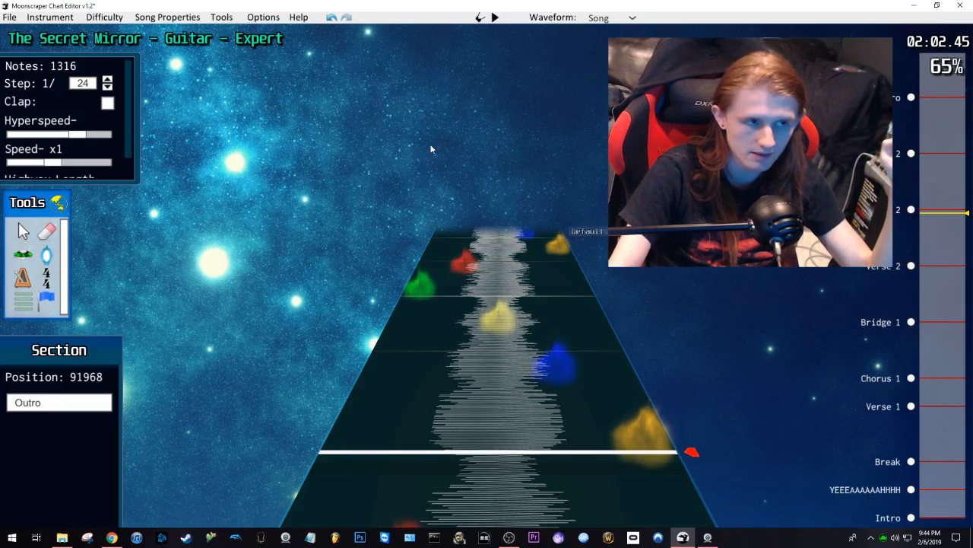
# Step: Review the song properties, from the name and artist details down to the audio stems
pyautogui.click(159, 16)
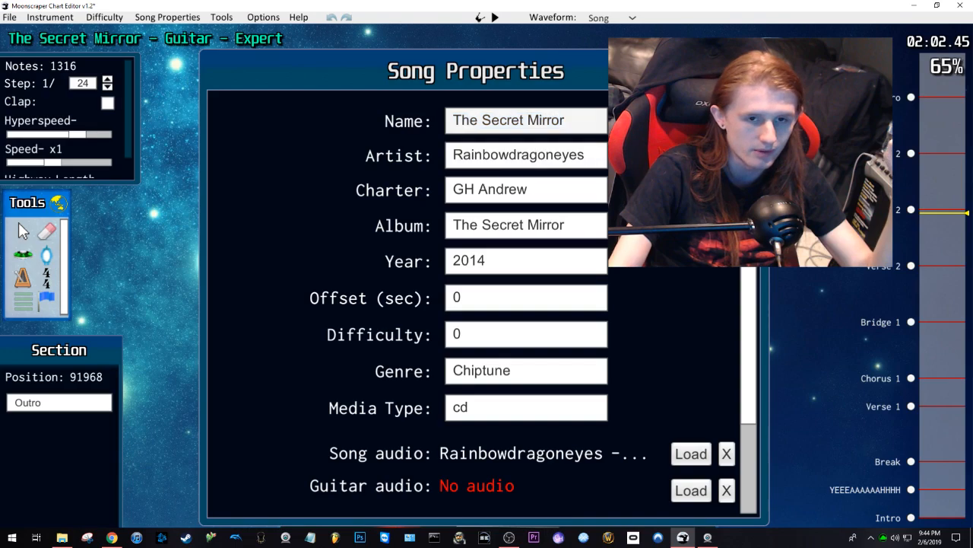
pyautogui.scroll(-3, 475, 304)
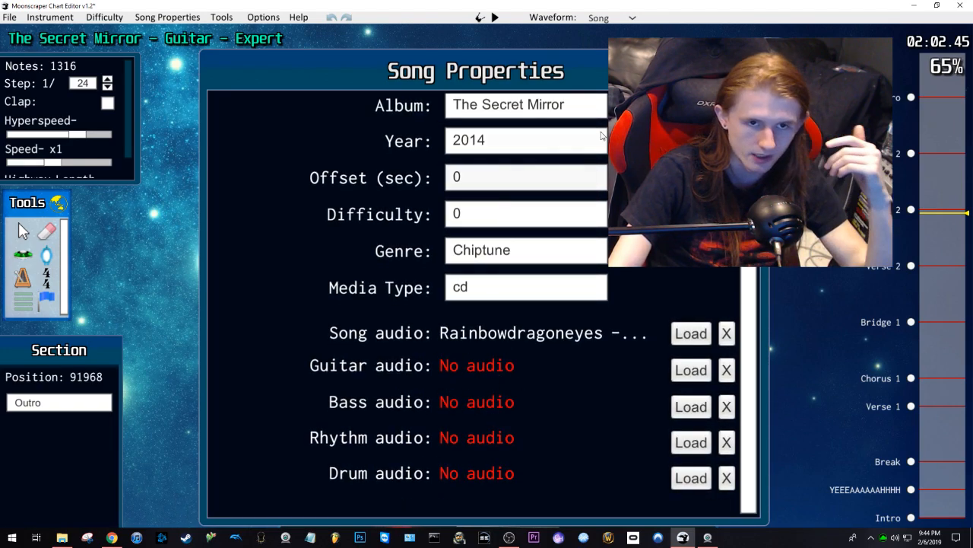
pyautogui.click(99, 90)
# Step: Save the chart under the file name "The Secret Mirror" as a .chart file in the The Secret Mirror folder
pyautogui.click(9, 17)
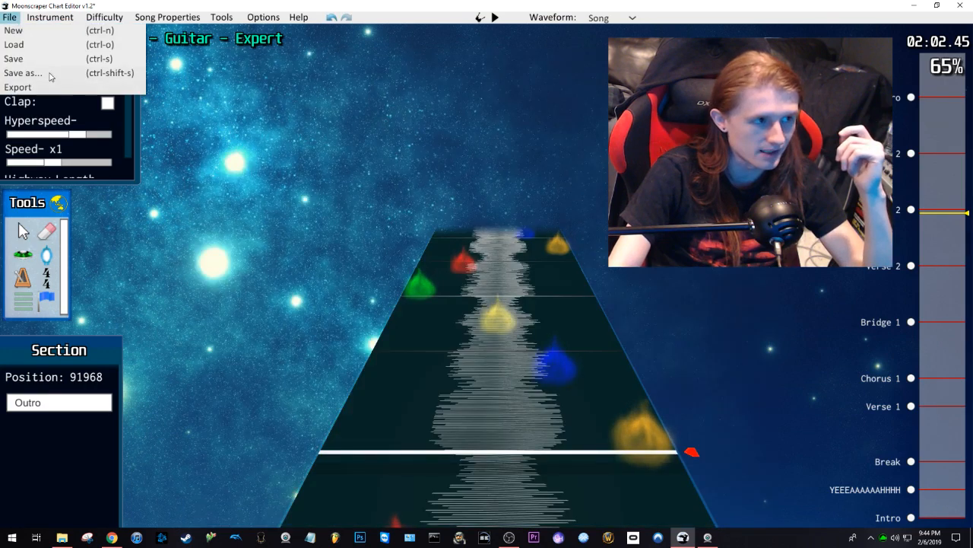
pyautogui.click(40, 73)
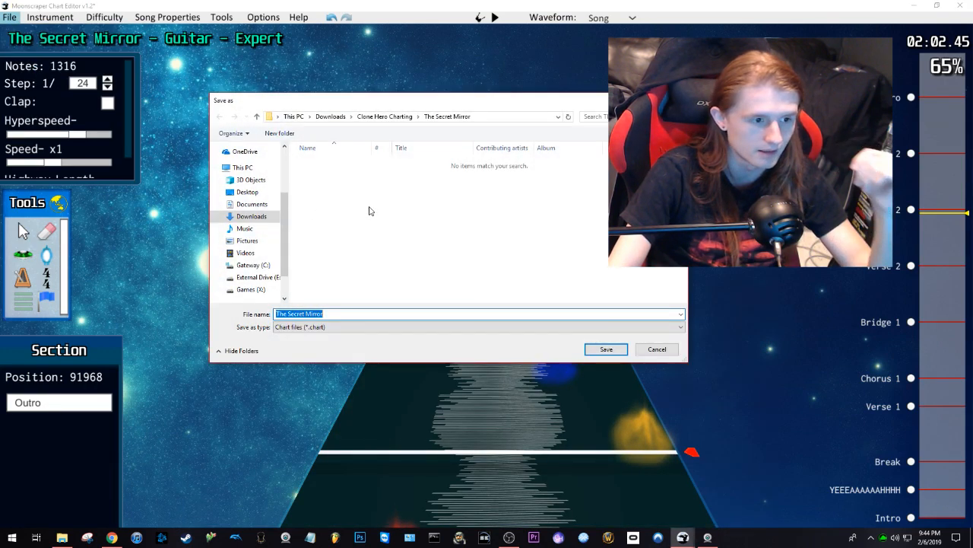
pyautogui.click(606, 349)
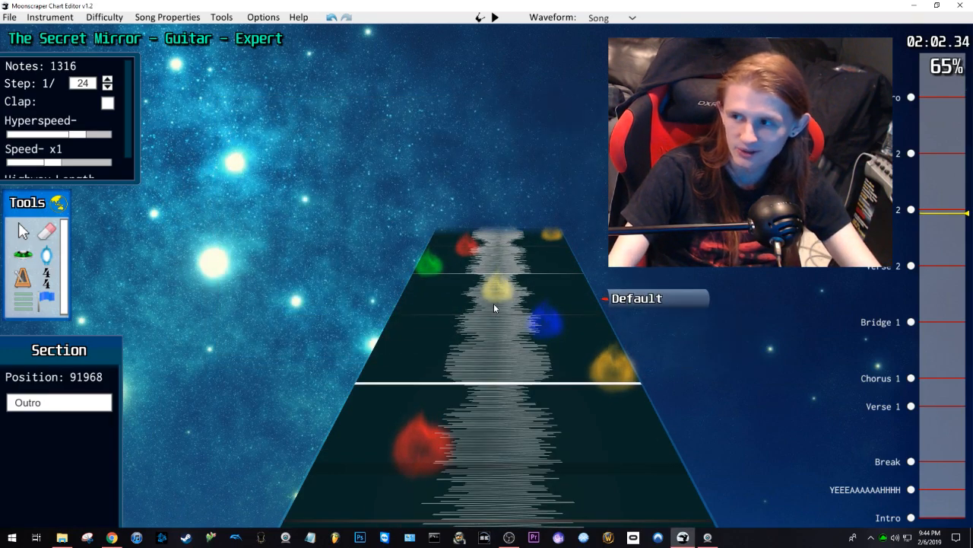
pyautogui.scroll(-2, 514, 302)
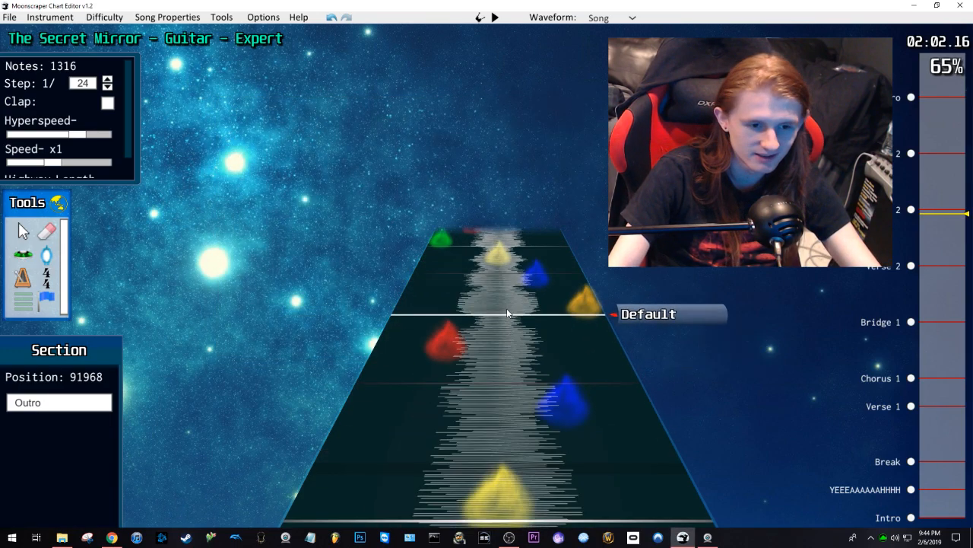
# Step: Hide the waveform, return to the start of the song, and add a star power phrase over the last part of the Intro, ending near 00:08
pyautogui.moveTo(942, 502)
pyautogui.mouseDown()
pyautogui.moveTo(936, 518)
pyautogui.moveTo(915, 519)
pyautogui.mouseUp()
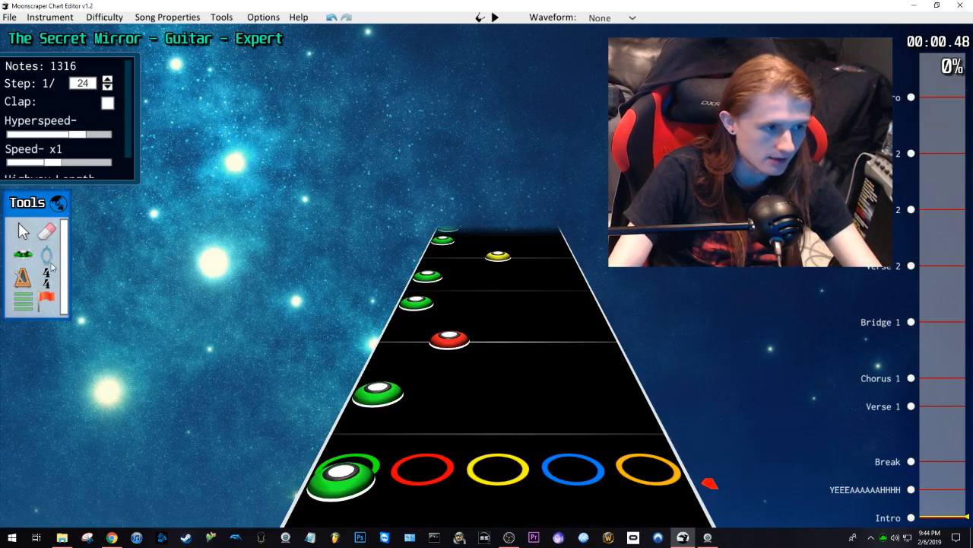
pyautogui.scroll(-2, 455, 342)
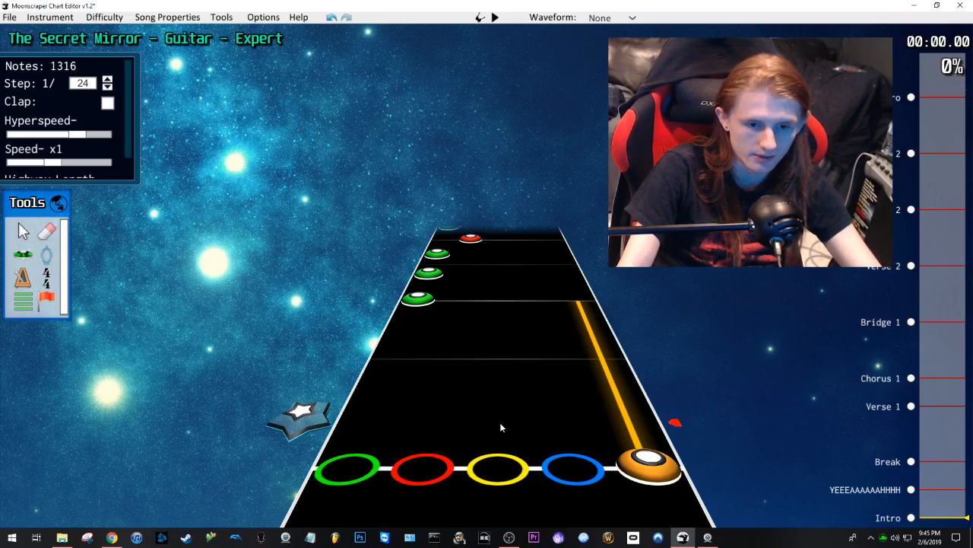
pyautogui.press('space')
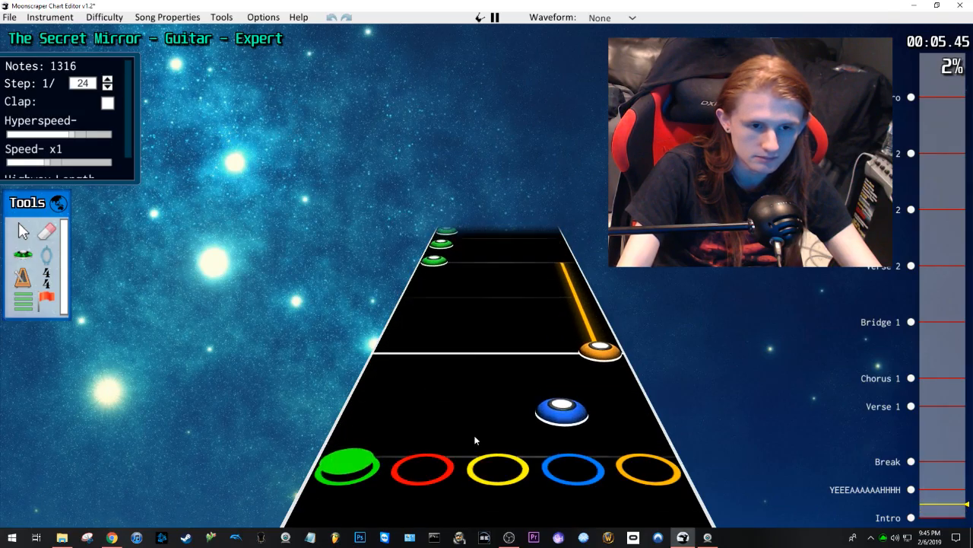
pyautogui.press('space')
pyautogui.press('space')
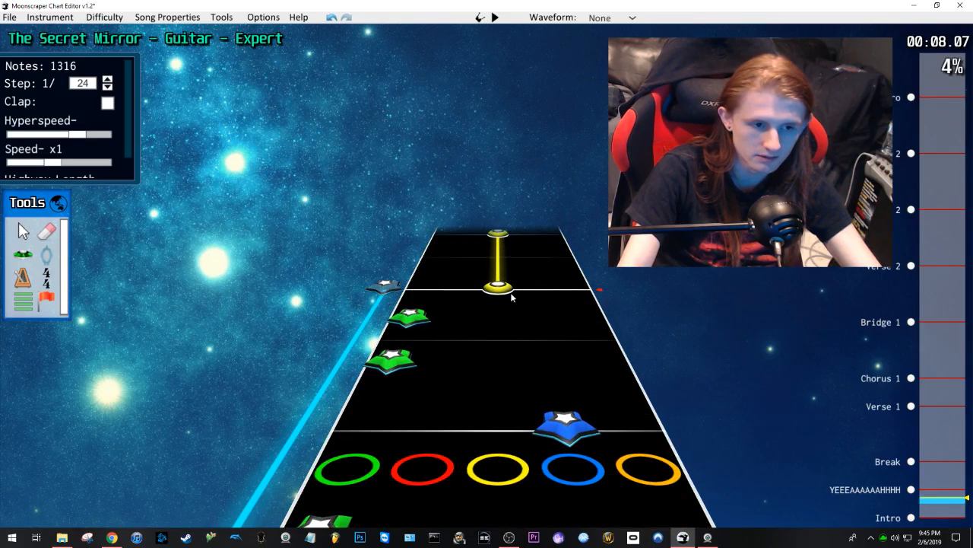
pyautogui.scroll(-4, 510, 305)
# Step: Replay the Intro's star power phrase from 00:05.78 and extend it to cover the sustained yellow note that follows
pyautogui.click(930, 504)
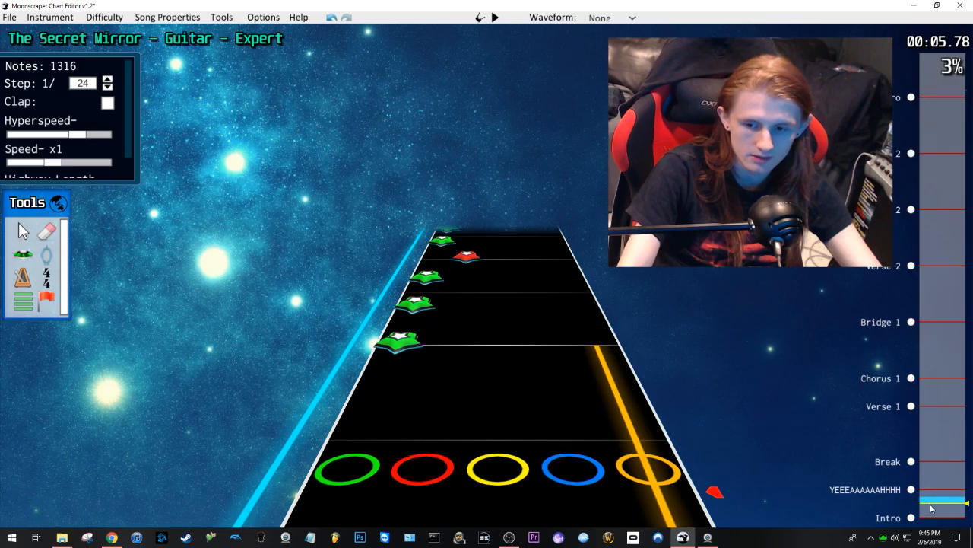
pyautogui.press('space')
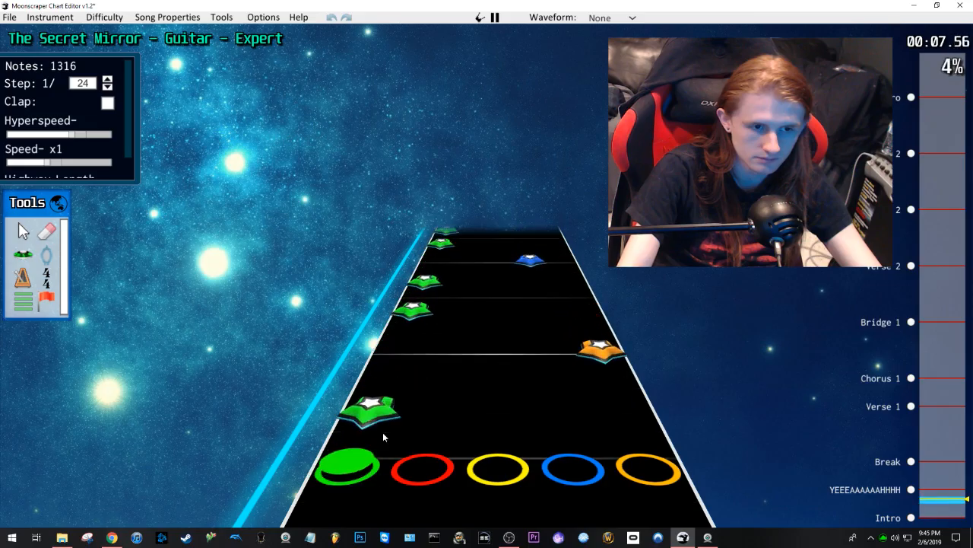
pyautogui.press('space')
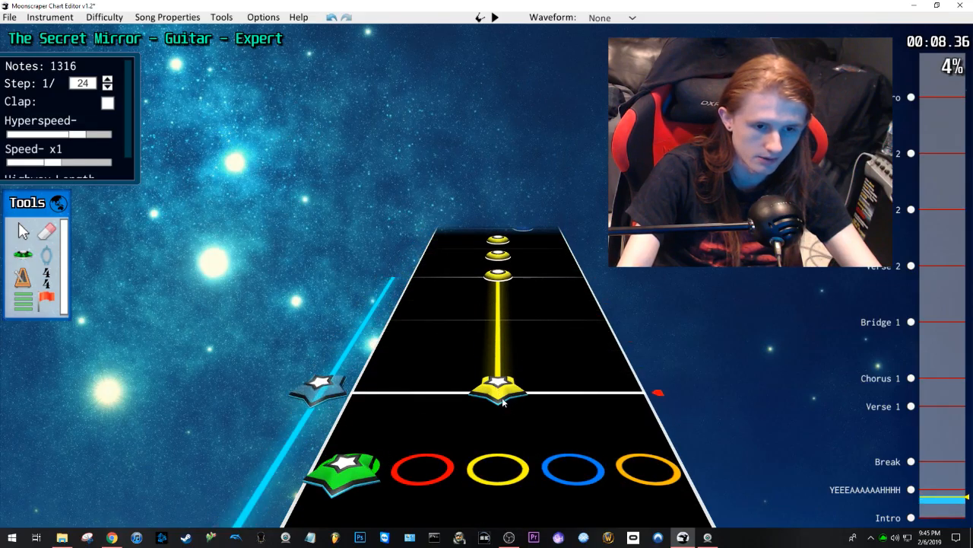
# Step: Play on to about 00:19 and add a star power phrase over the notes leading up to the Break section, ending near 00:22
pyautogui.press('space')
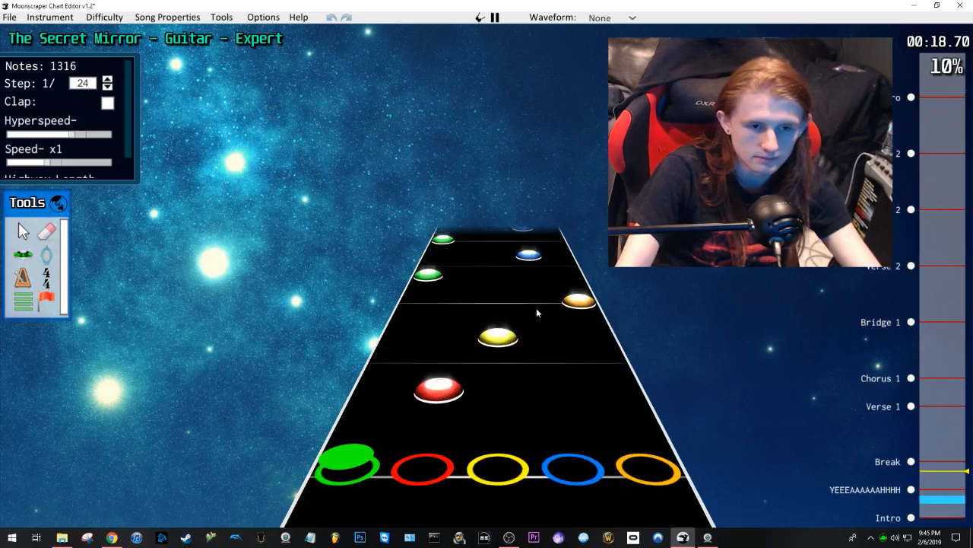
pyautogui.press('space')
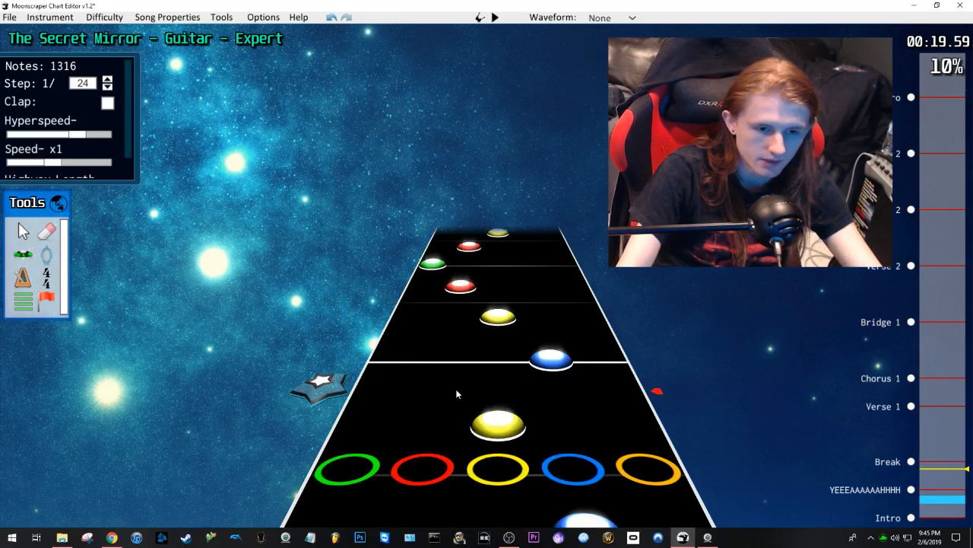
pyautogui.press('space')
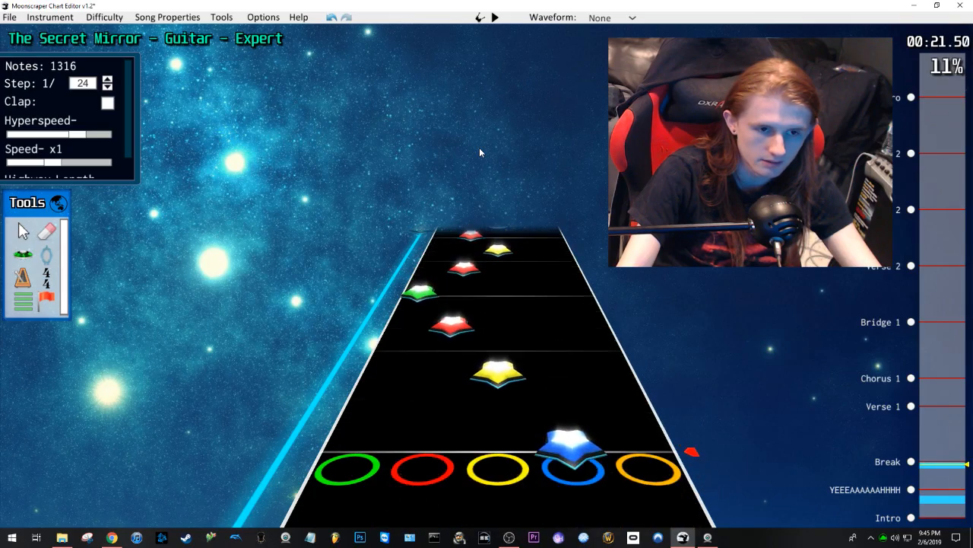
pyautogui.scroll(5, 480, 153)
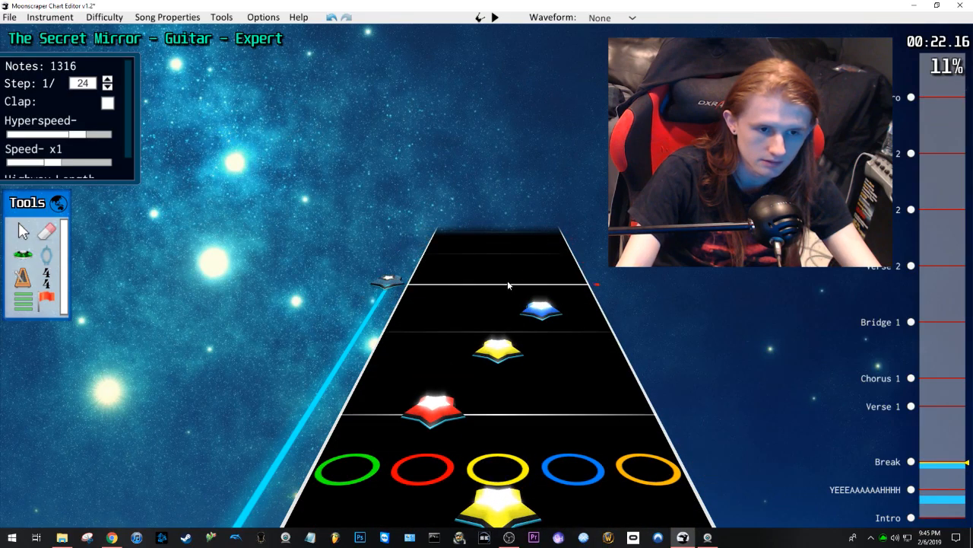
pyautogui.scroll(-3, 511, 285)
pyautogui.moveTo(943, 462)
pyautogui.mouseDown()
pyautogui.moveTo(943, 477)
pyautogui.moveTo(935, 468)
pyautogui.mouseUp()
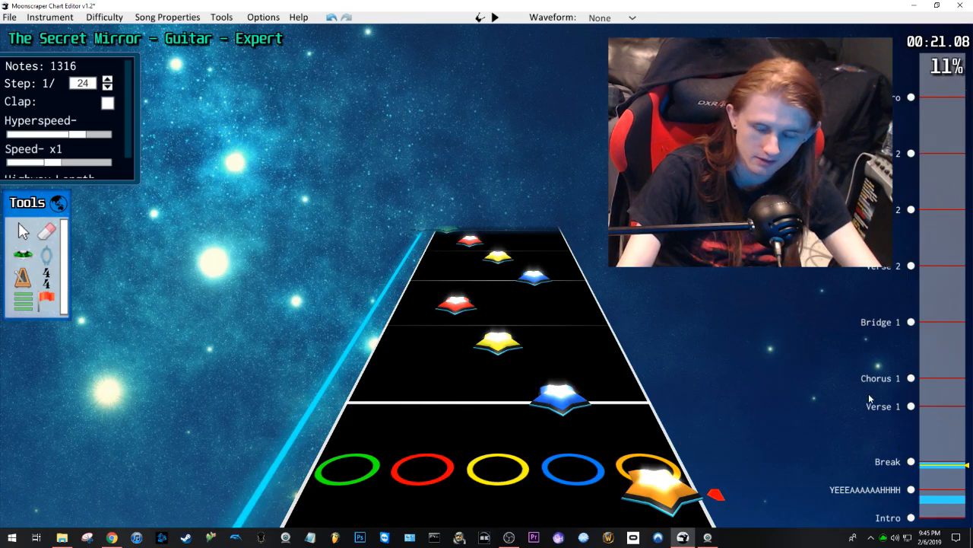
# Step: Skip to the start of Verse 1, play on, and add a star power phrase around 00:50
pyautogui.click(934, 414)
pyautogui.moveTo(934, 416); pyautogui.dragTo(934, 410)
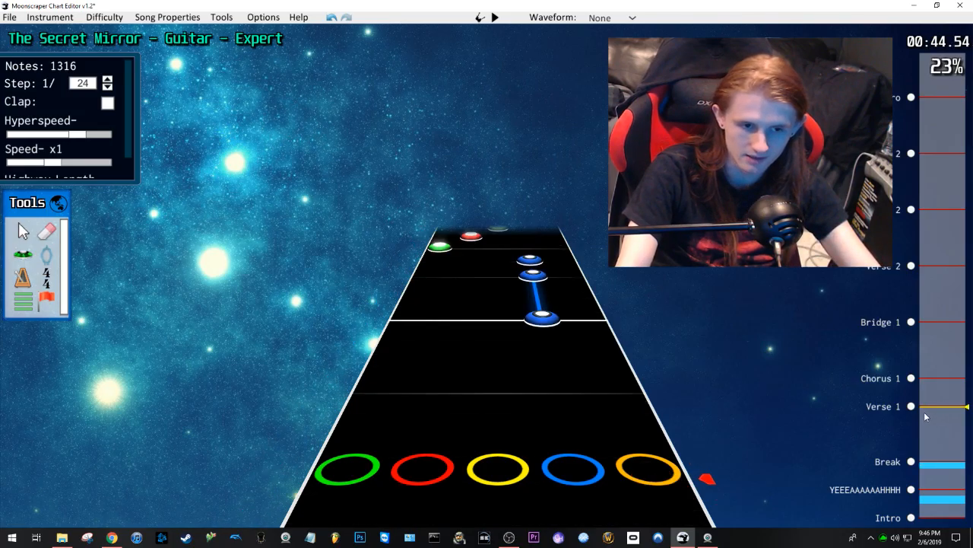
pyautogui.press('space')
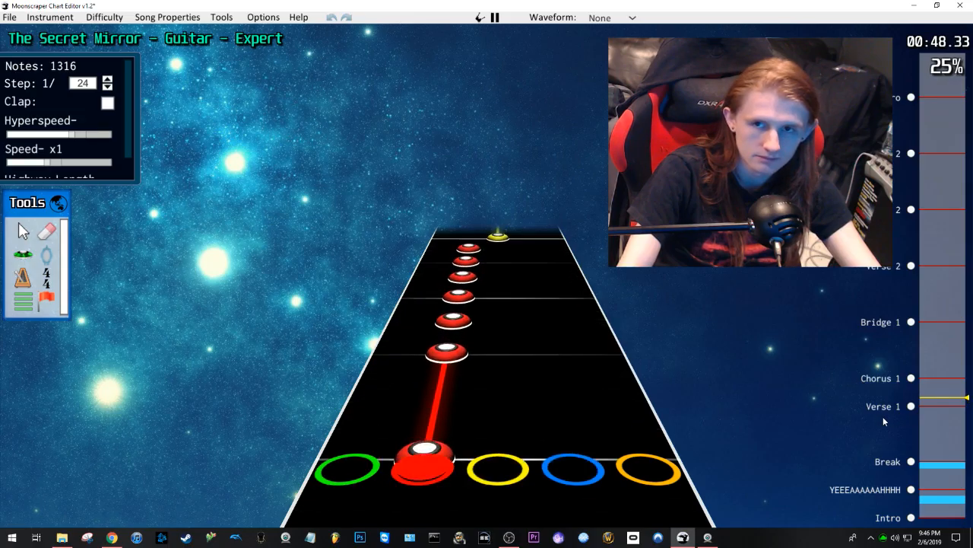
pyautogui.press('space')
pyautogui.scroll(10, 511, 362)
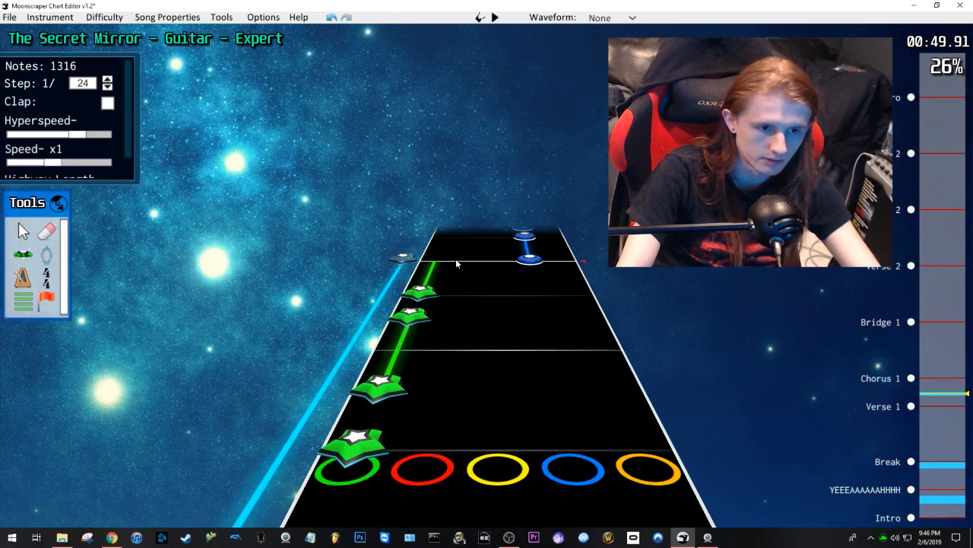
# Step: Play on into Chorus 1 and add a star power phrase from about 01:06 to 01:07
pyautogui.press('space')
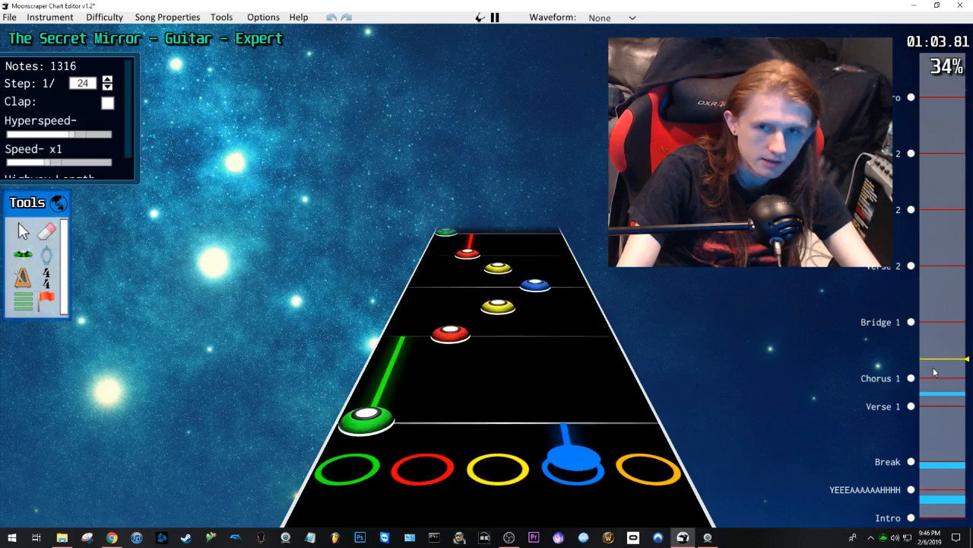
pyautogui.press('space')
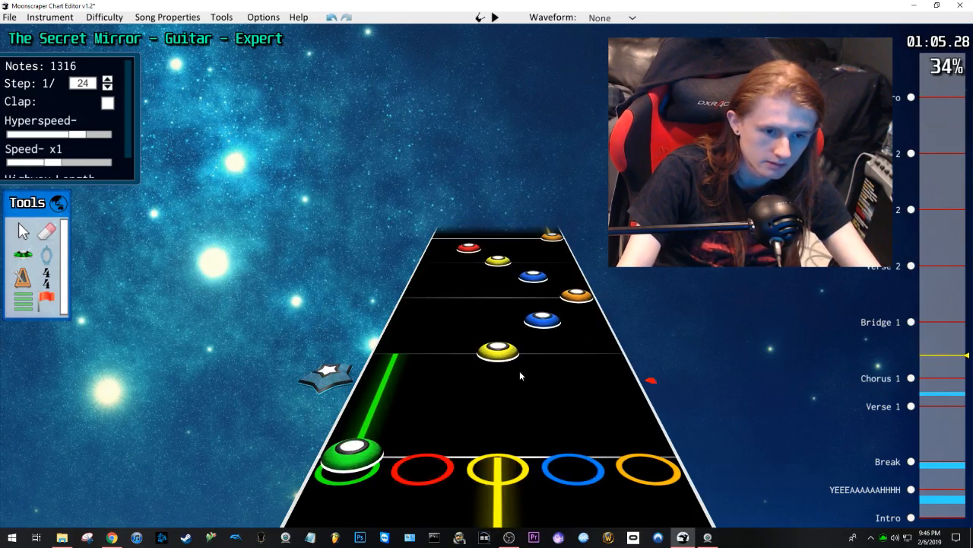
pyautogui.press('space')
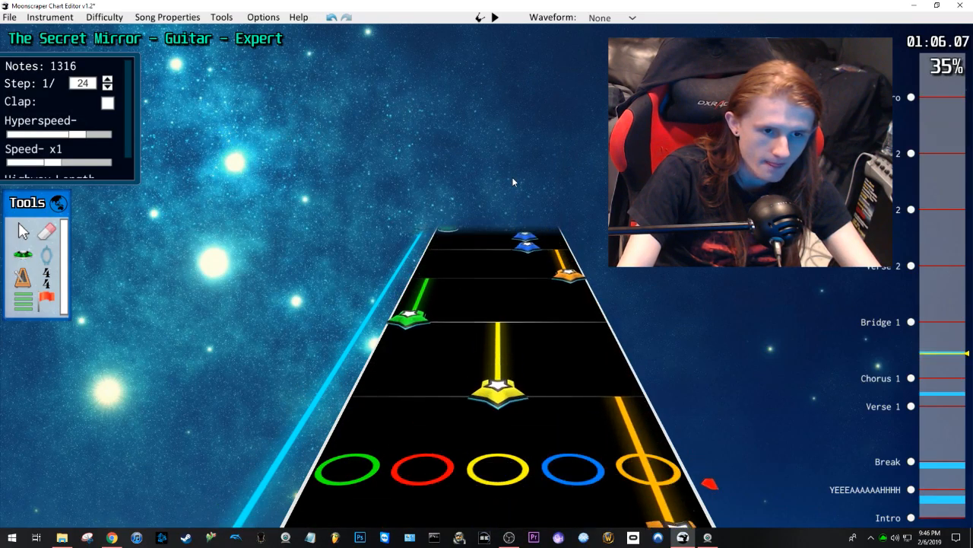
pyautogui.press('space')
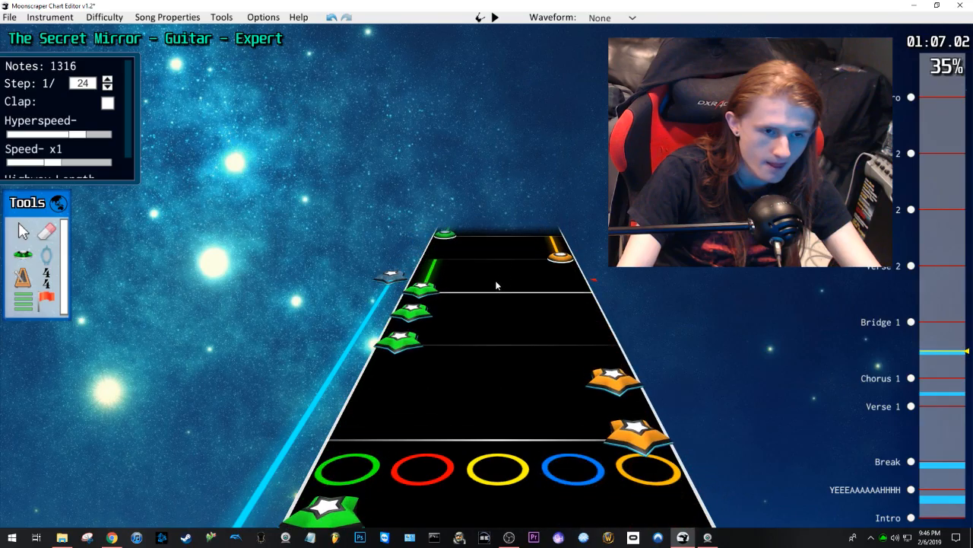
pyautogui.scroll(-10, 491, 301)
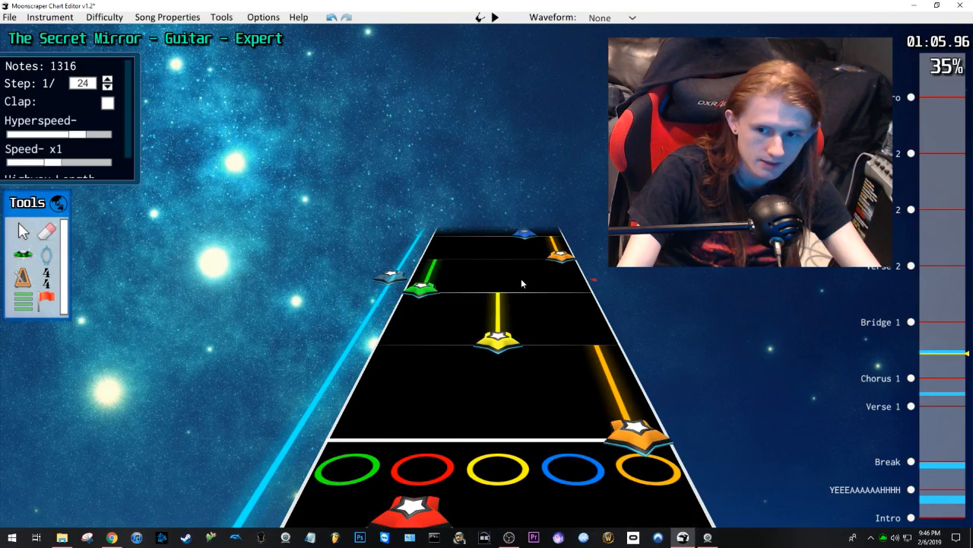
# Step: Play on into Bridge 1 and add a star power phrase from about 01:23 to 01:24
pyautogui.press('space')
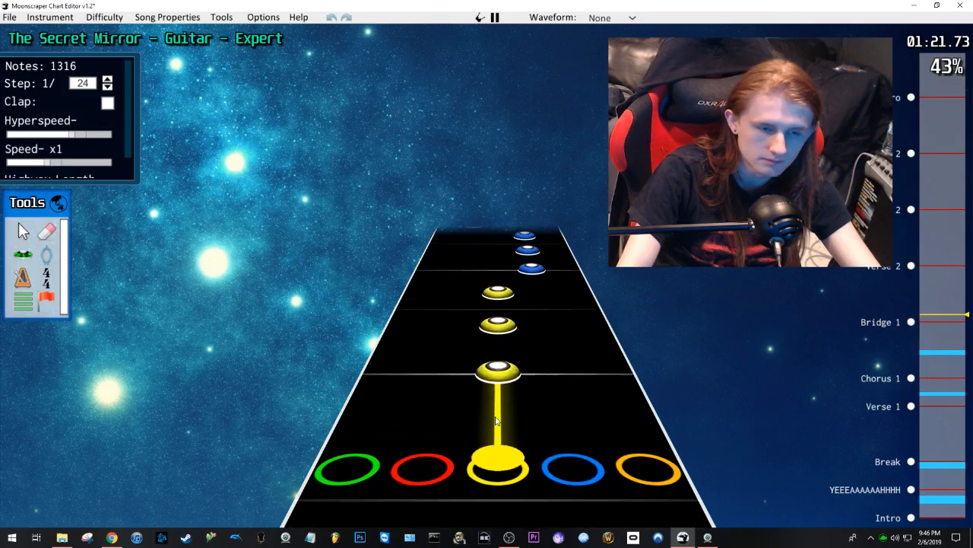
pyautogui.press('space')
pyautogui.scroll(8, 423, 156)
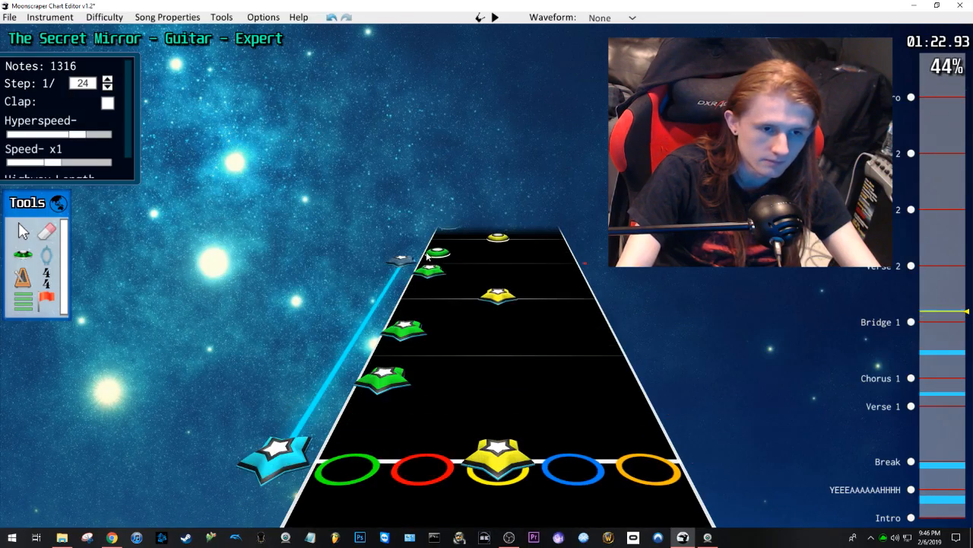
pyautogui.scroll(2, 423, 156)
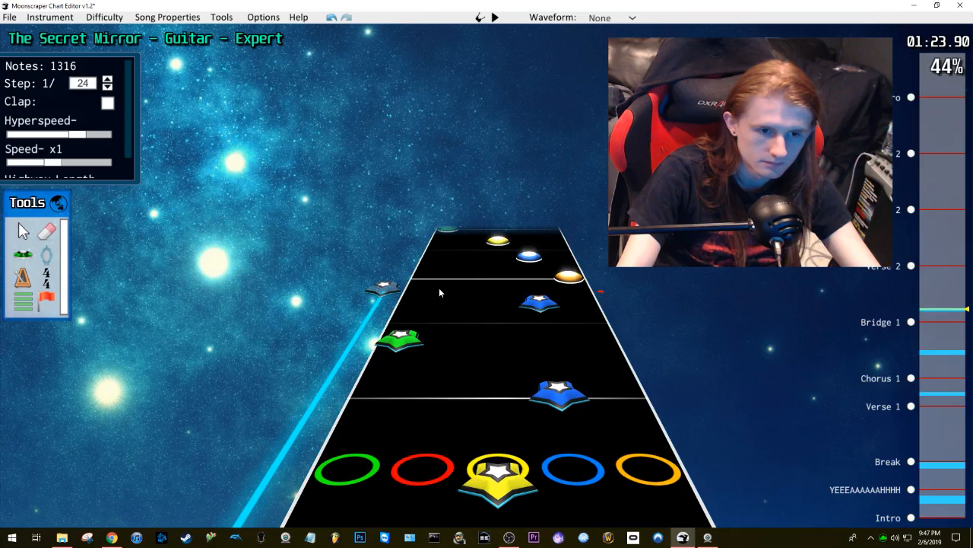
pyautogui.scroll(-6, 439, 287)
# Step: Listen on through Bridge 1 into Verse 2 to about 01:48, and go back to 01:44.68
pyautogui.press('space')
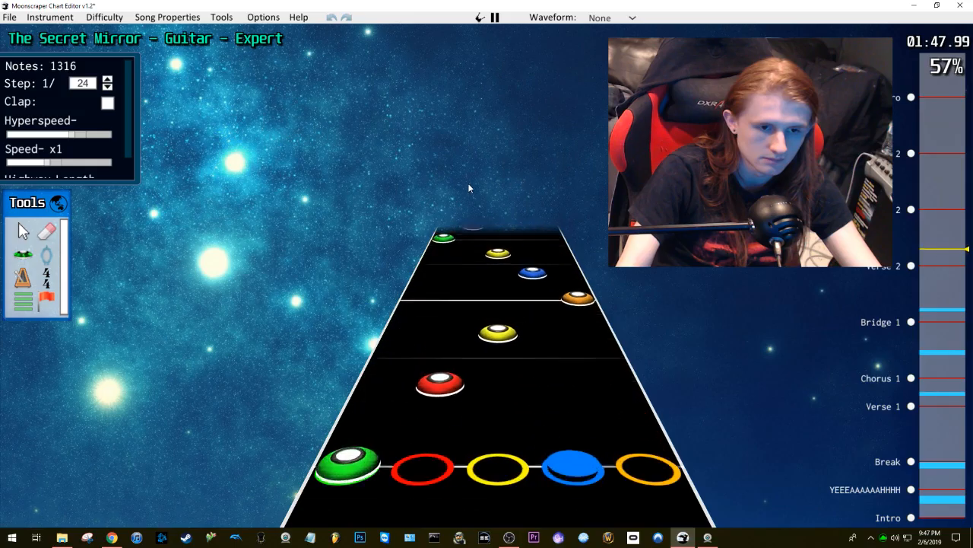
pyautogui.press('space')
pyautogui.scroll(1, 557, 236)
pyautogui.click(941, 312)
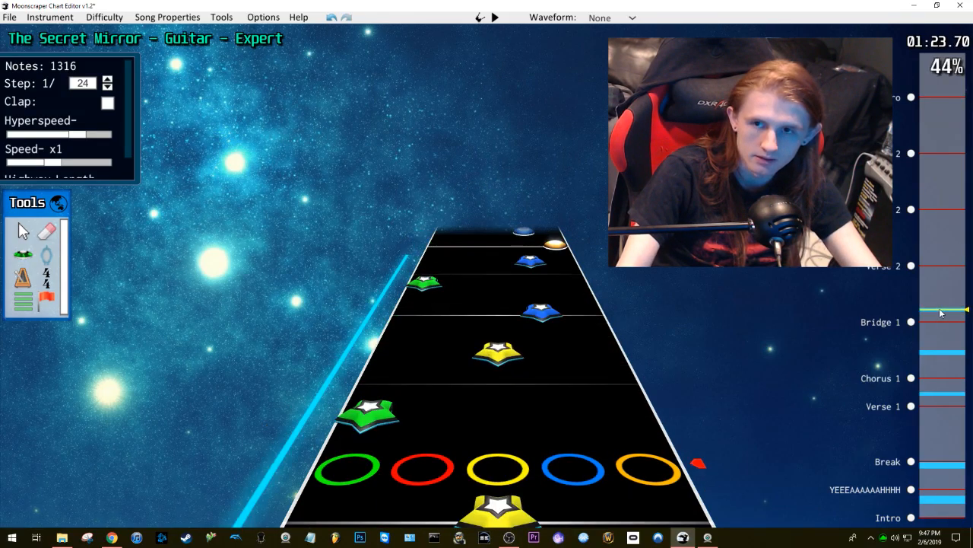
pyautogui.moveTo(941, 312); pyautogui.dragTo(936, 259)
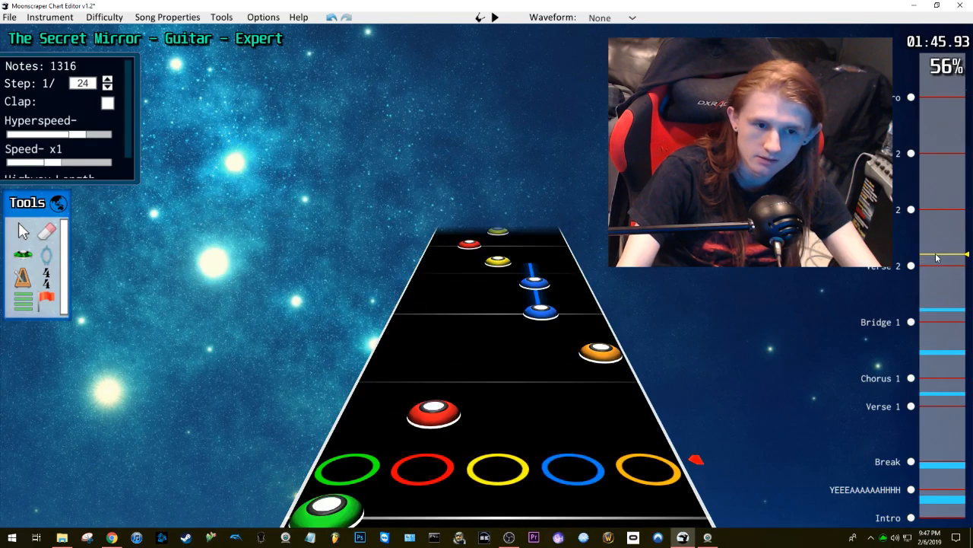
pyautogui.scroll(-5, 570, 333)
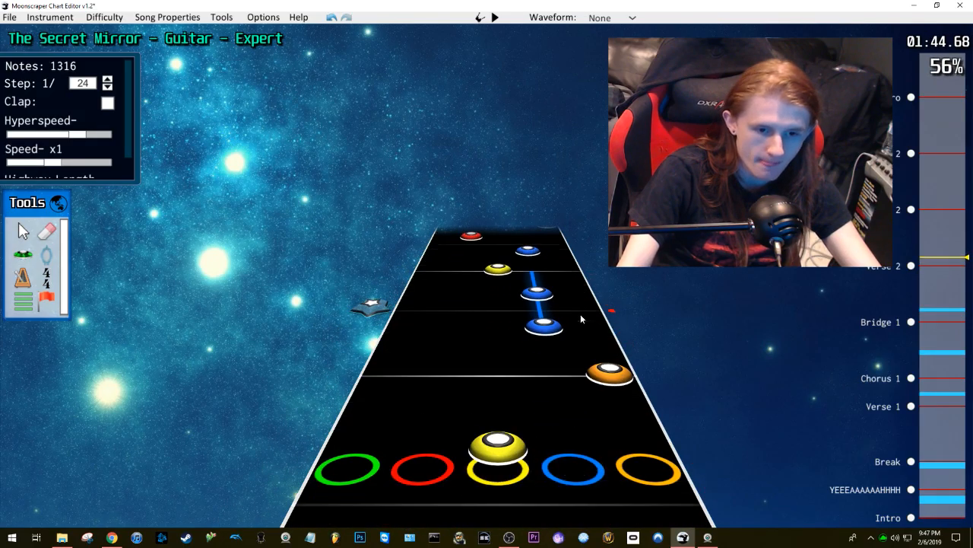
# Step: Add a star power phrase in Verse 2 around 01:49 and trim its end to just before the orange note
pyautogui.press('space')
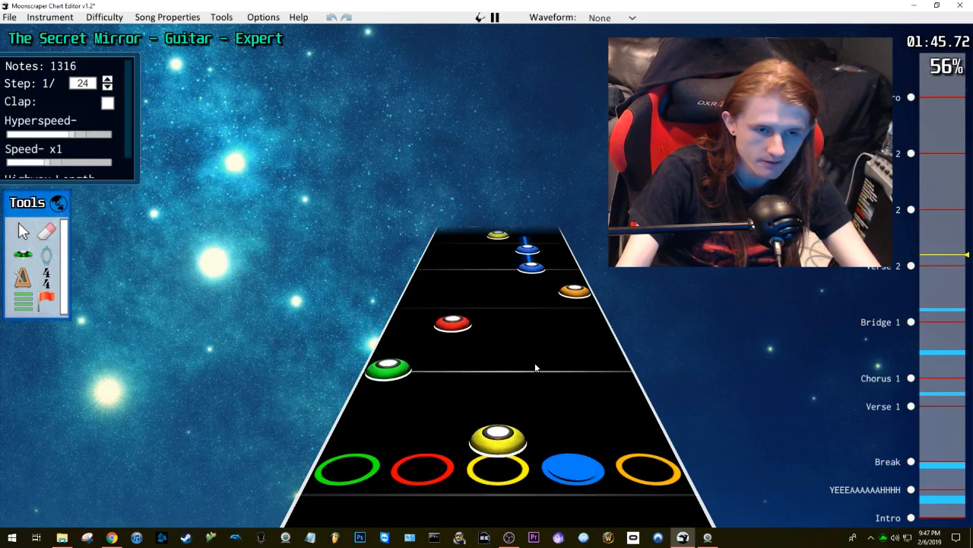
pyautogui.press('space')
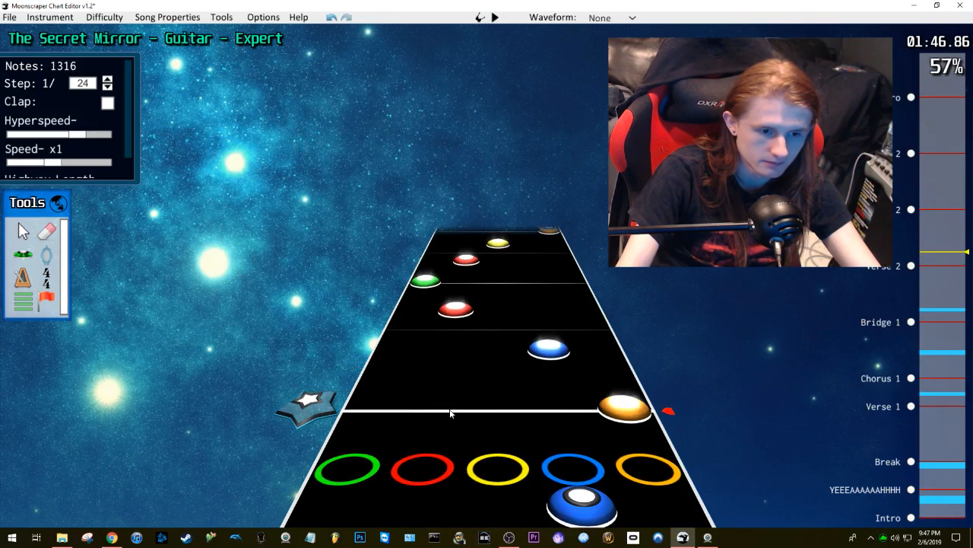
pyautogui.press('space')
pyautogui.press('space')
pyautogui.scroll(9, 511, 199)
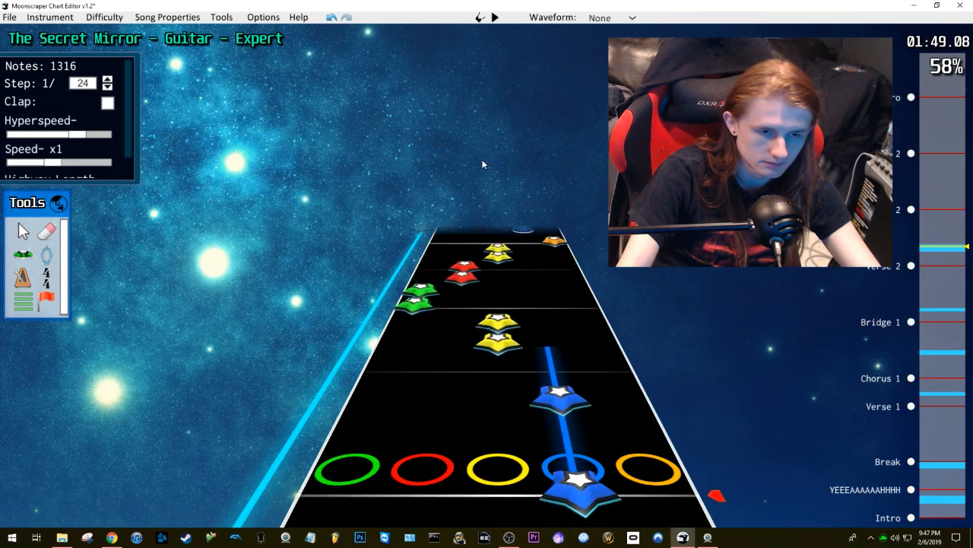
pyautogui.moveTo(504, 260); pyautogui.dragTo(497, 280)
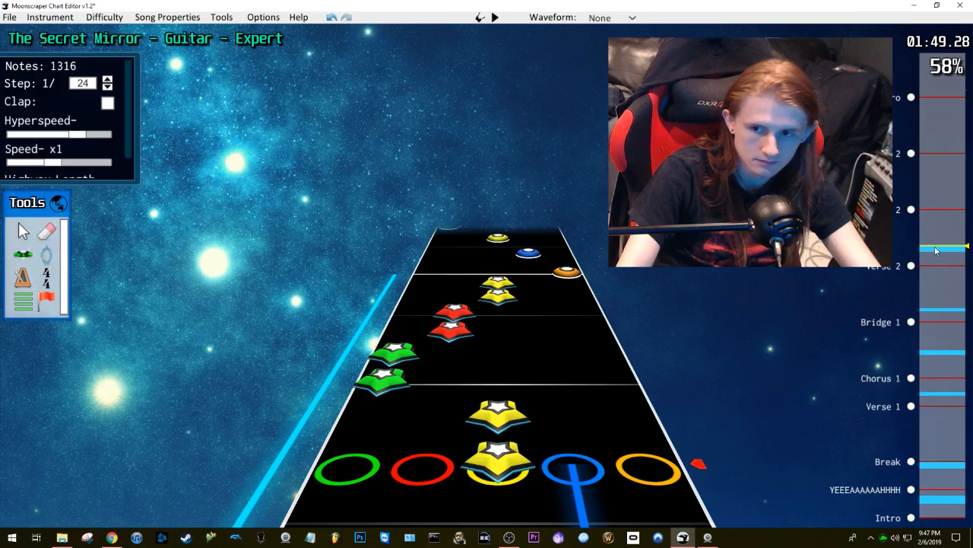
# Step: Play on to about 02:02 and add a star power phrase around 02:03, extending it over the sustained blue note at its end
pyautogui.press('space')
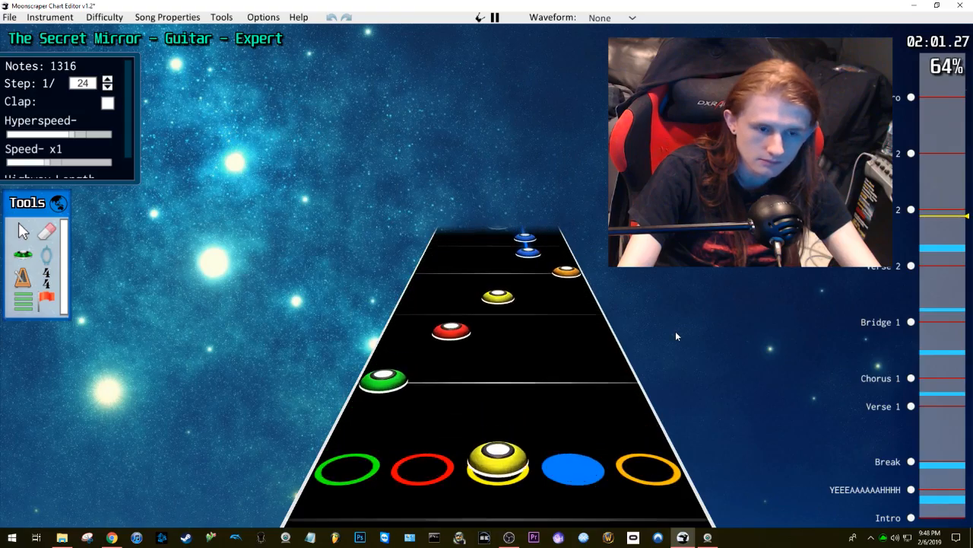
pyautogui.press('space')
pyautogui.scroll(-5, 676, 331)
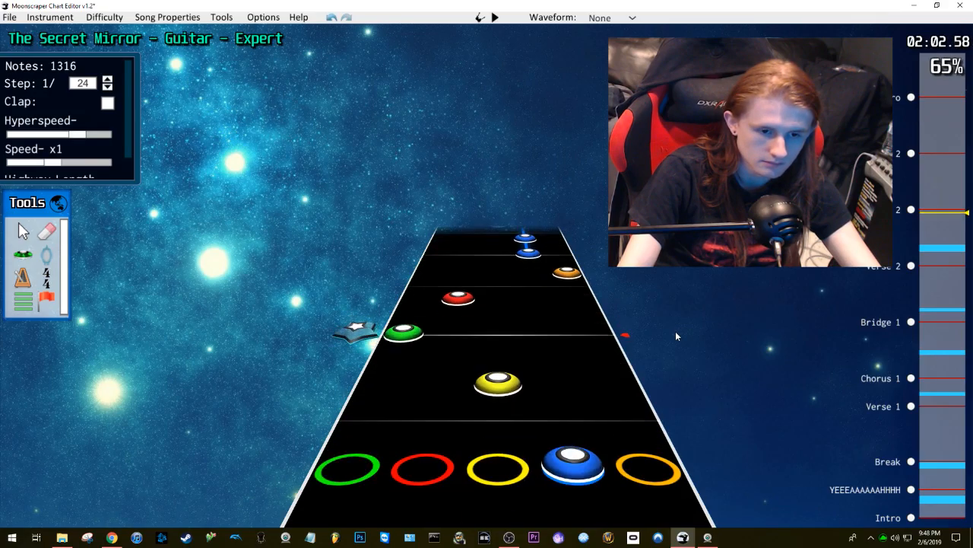
pyautogui.scroll(4, 541, 163)
pyautogui.moveTo(596, 380); pyautogui.dragTo(513, 346)
pyautogui.scroll(6, 541, 164)
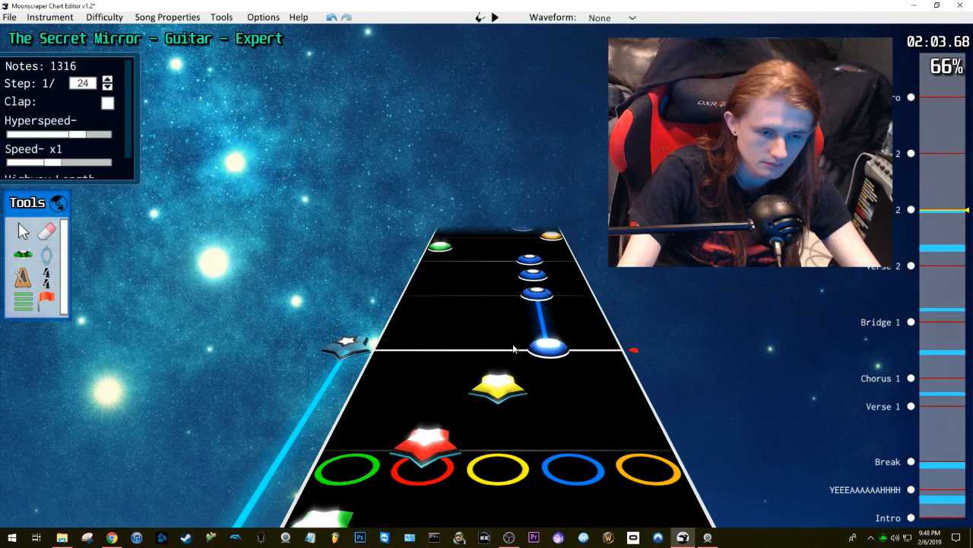
pyautogui.scroll(-4, 518, 334)
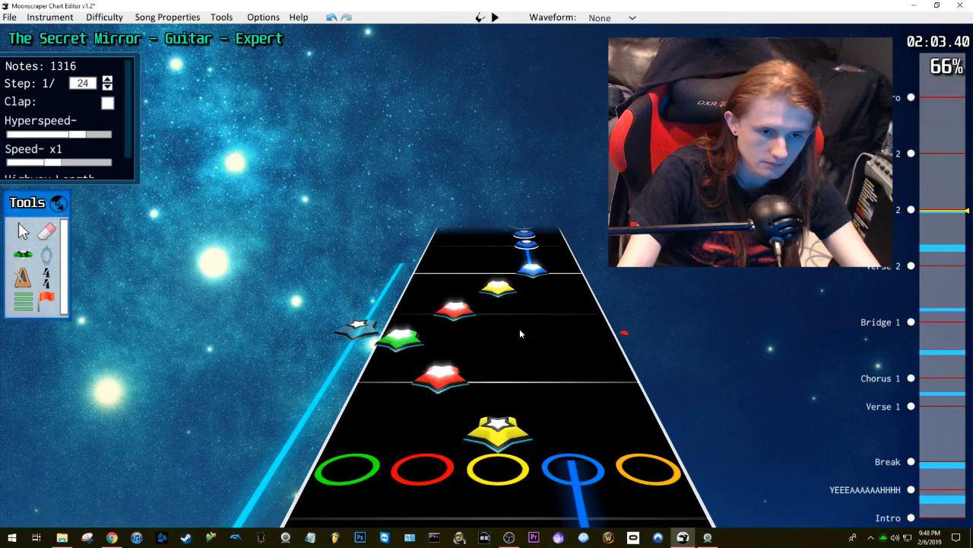
# Step: Listen on from 02:03.40 to about 02:20, and go back to 02:13.87
pyautogui.click(928, 216)
pyautogui.press('space')
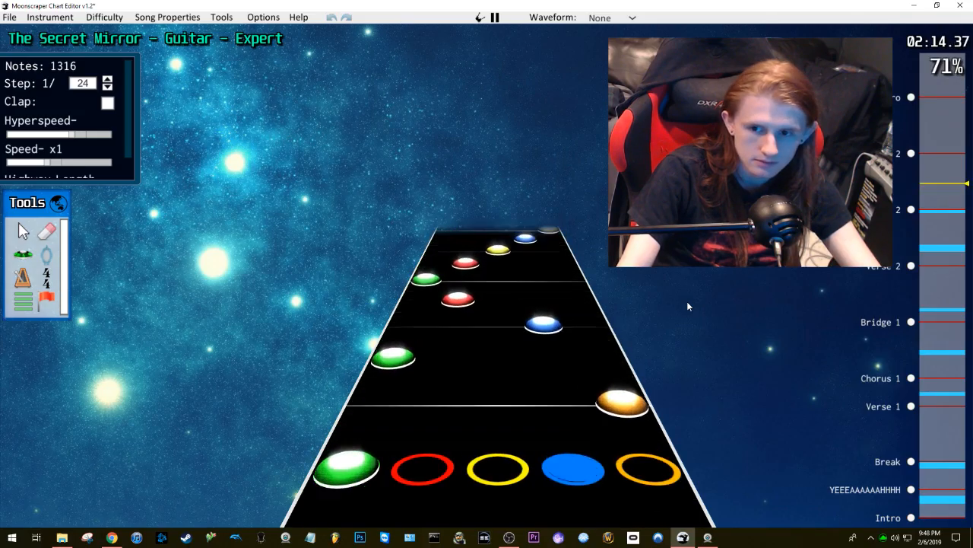
pyautogui.press('space')
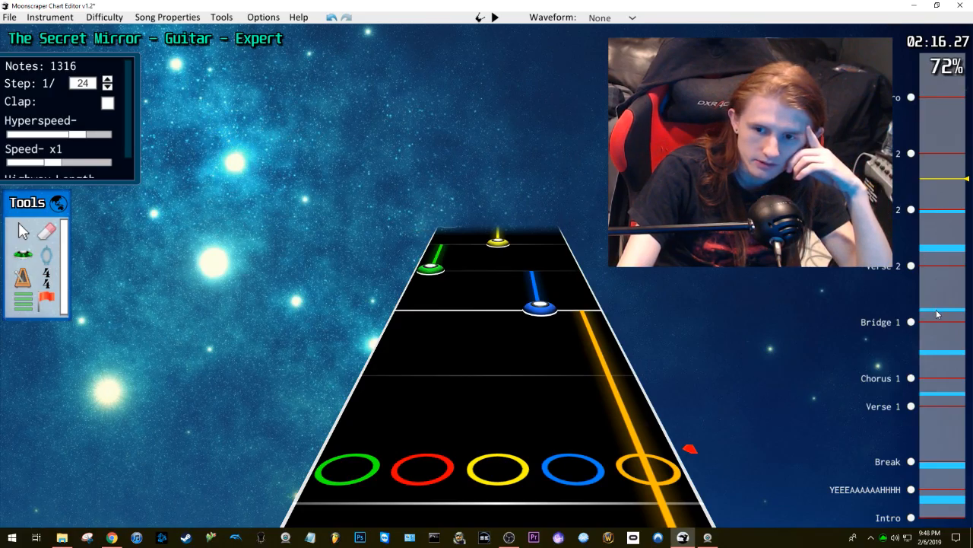
pyautogui.press('space')
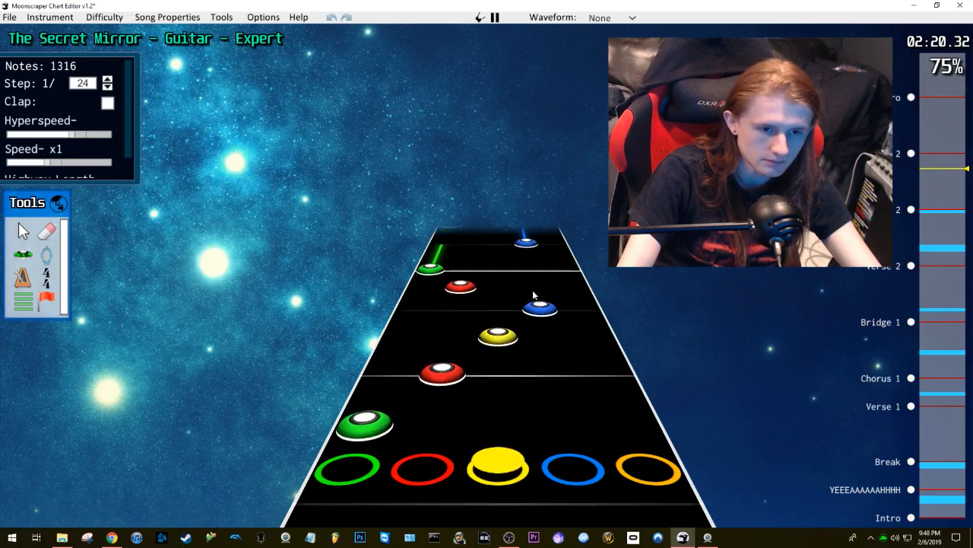
pyautogui.press('space')
pyautogui.scroll(-4, 508, 270)
pyautogui.moveTo(940, 166)
pyautogui.mouseDown()
pyautogui.moveTo(941, 211)
pyautogui.moveTo(939, 168)
pyautogui.moveTo(937, 188)
pyautogui.mouseUp()
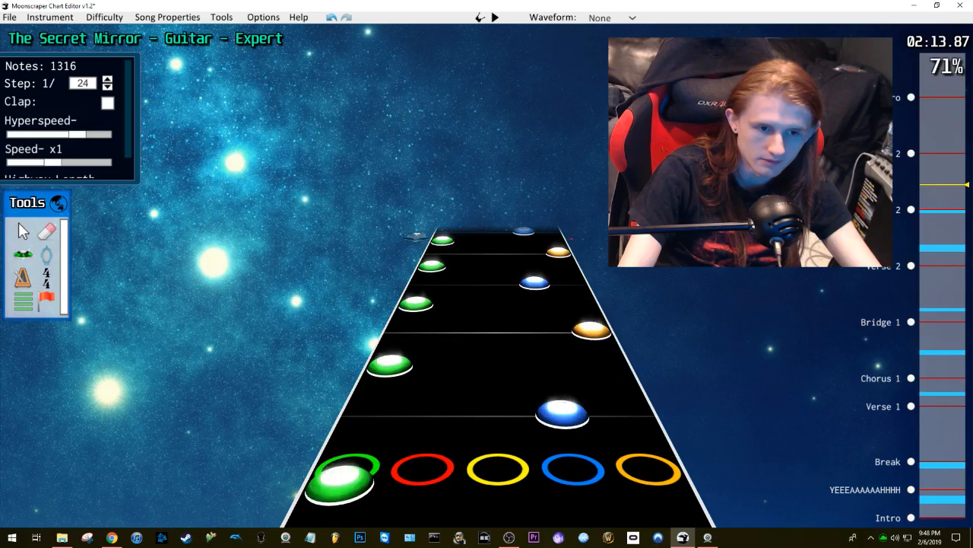
# Step: Add a star power phrase around 02:14 to 02:15, ending just after the head of the sustained orange note
pyautogui.scroll(-4, 548, 295)
pyautogui.moveTo(498, 306); pyautogui.dragTo(545, 150)
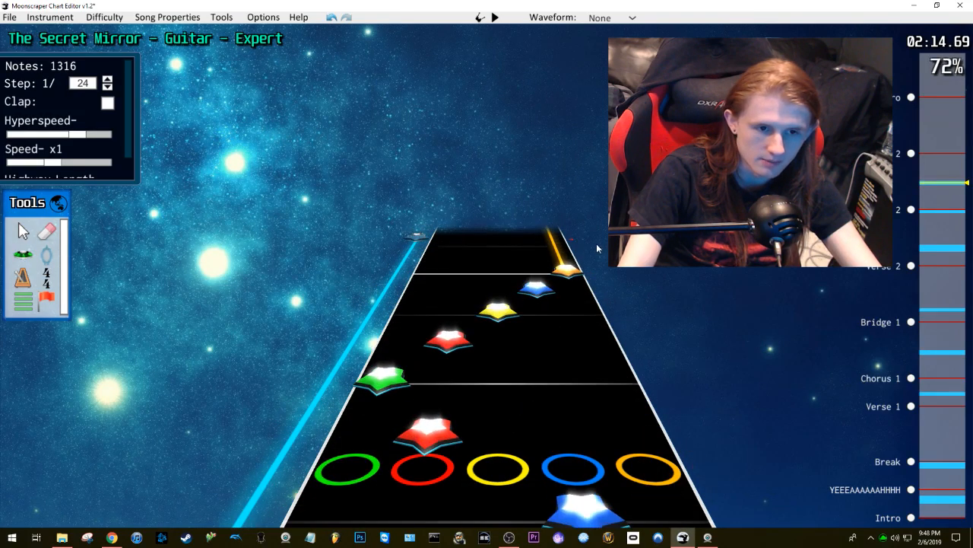
pyautogui.scroll(-8, 571, 228)
pyautogui.press('space')
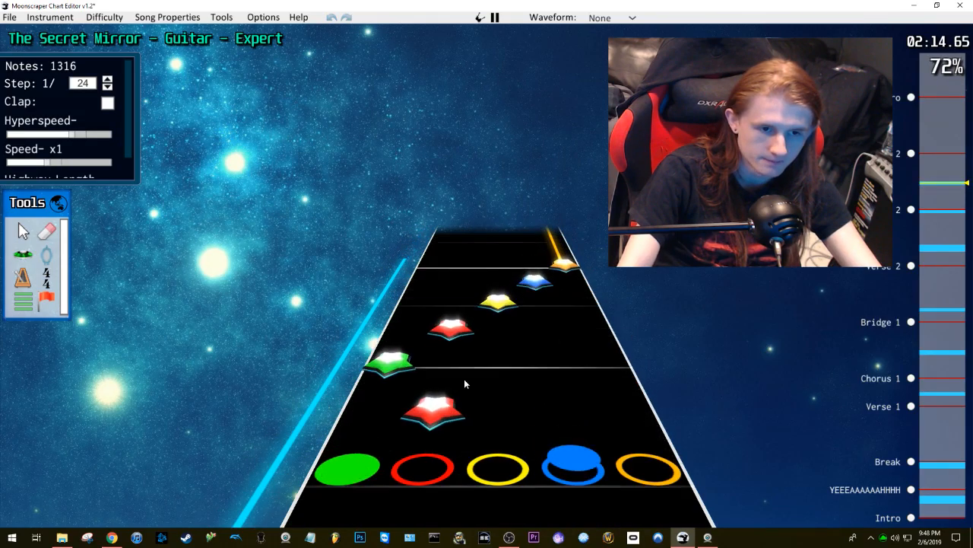
pyautogui.press('space')
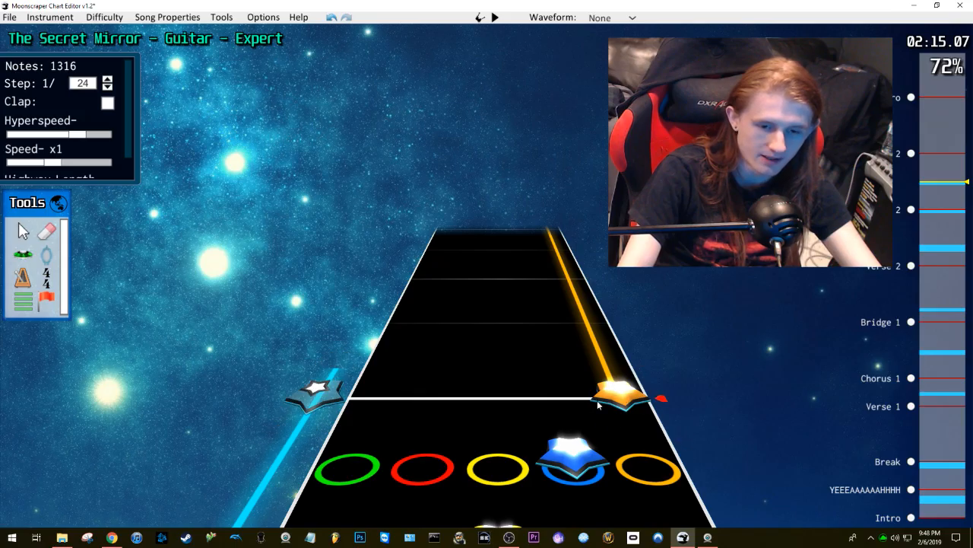
pyautogui.scroll(-2, 585, 322)
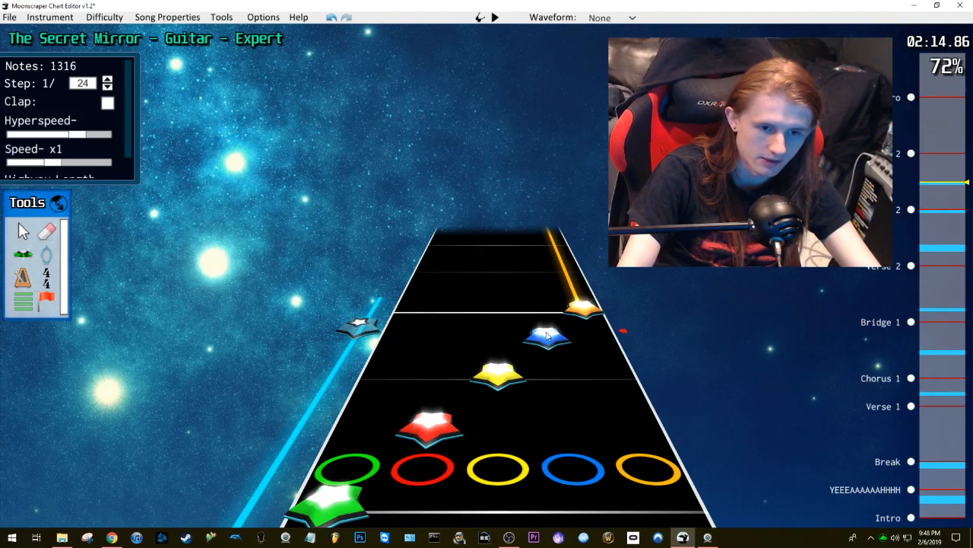
pyautogui.scroll(-5, 576, 311)
# Step: Play on from 02:13.26 to about 02:36 and try a star power phrase over the note run there
pyautogui.click(935, 187)
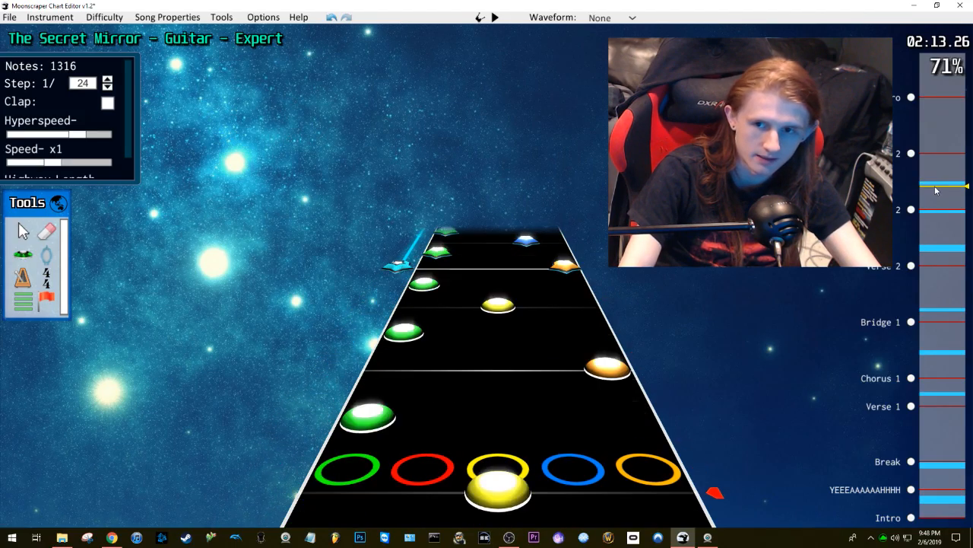
pyautogui.press('space')
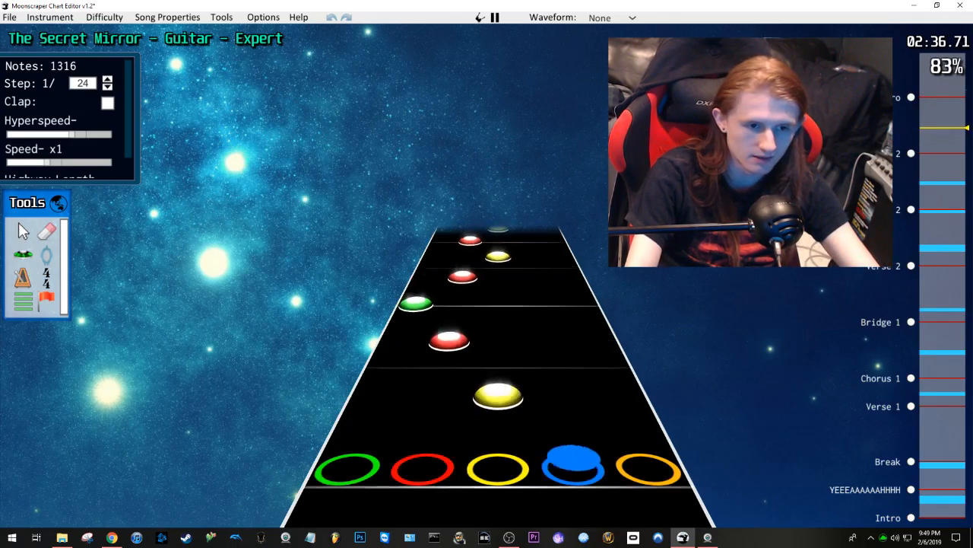
pyautogui.scroll(-2, 581, 251)
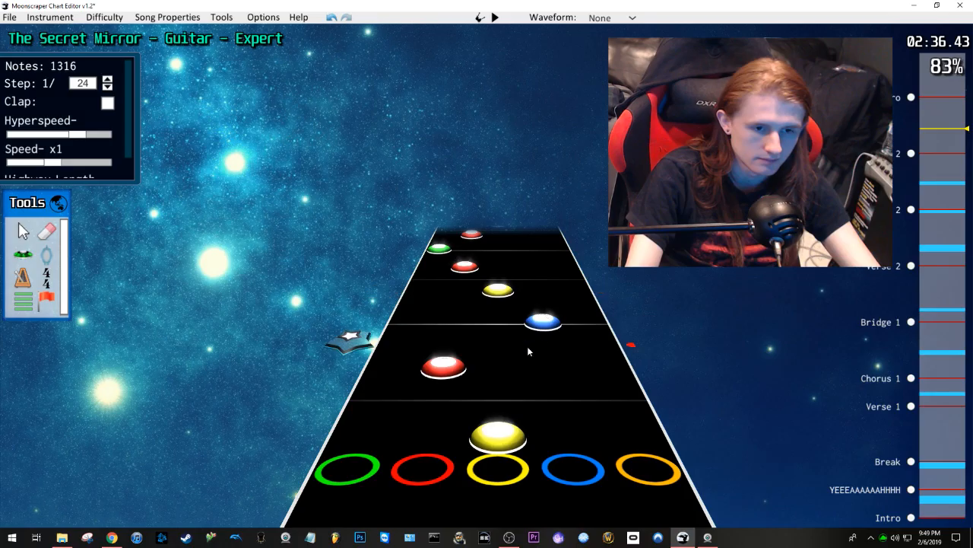
pyautogui.press('space')
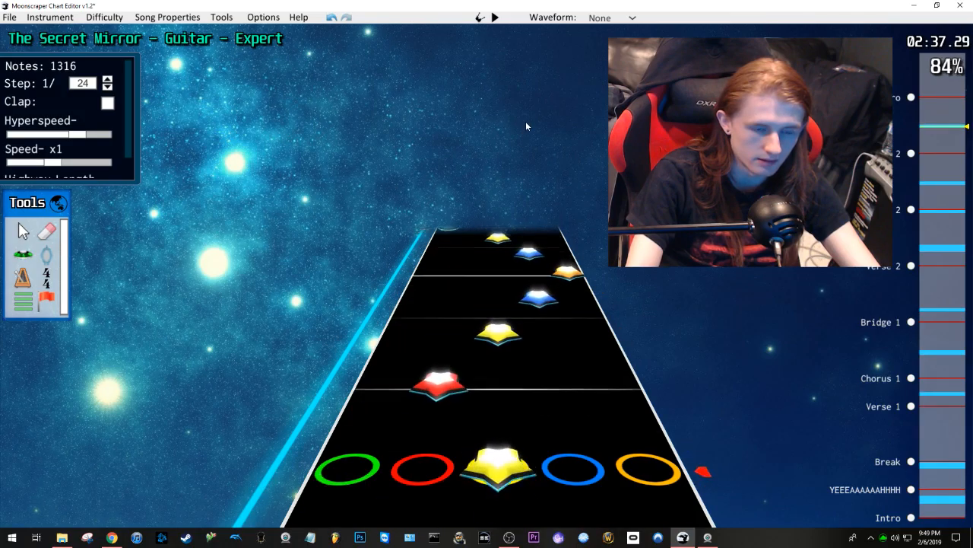
pyautogui.press('space')
pyautogui.hotkey('ctrl', 'z')
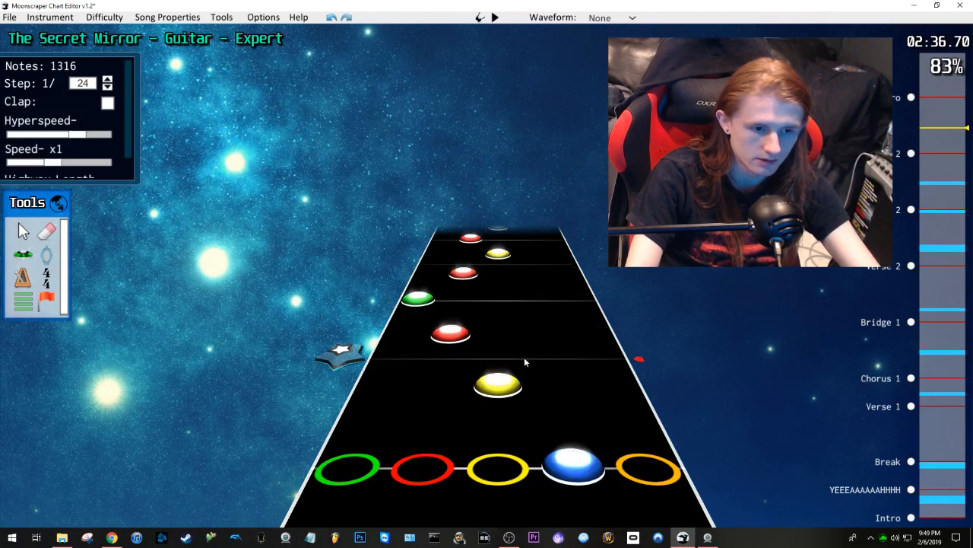
# Step: Replay the note run from about 02:35 and add a star power phrase over it around 02:36
pyautogui.press('space')
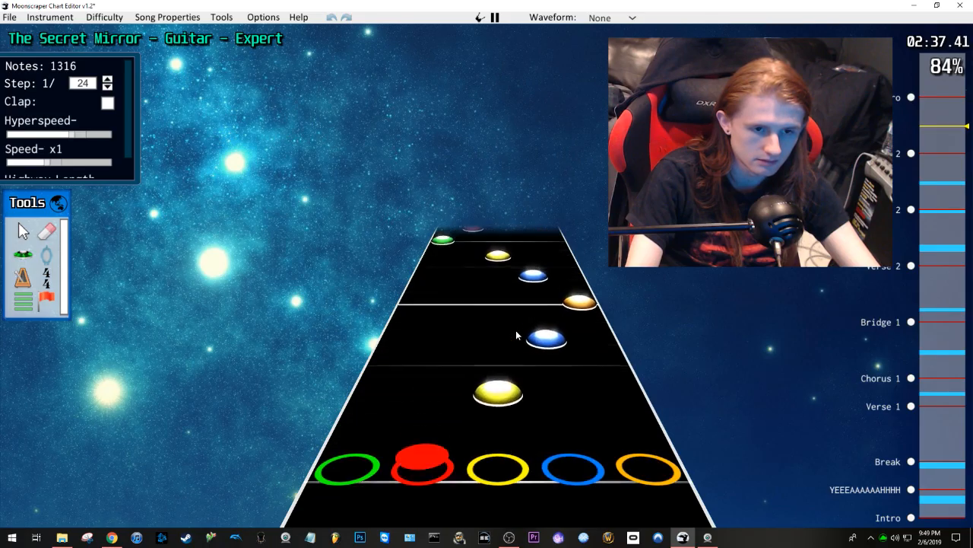
pyautogui.press('space')
pyautogui.click(940, 135)
pyautogui.press('space')
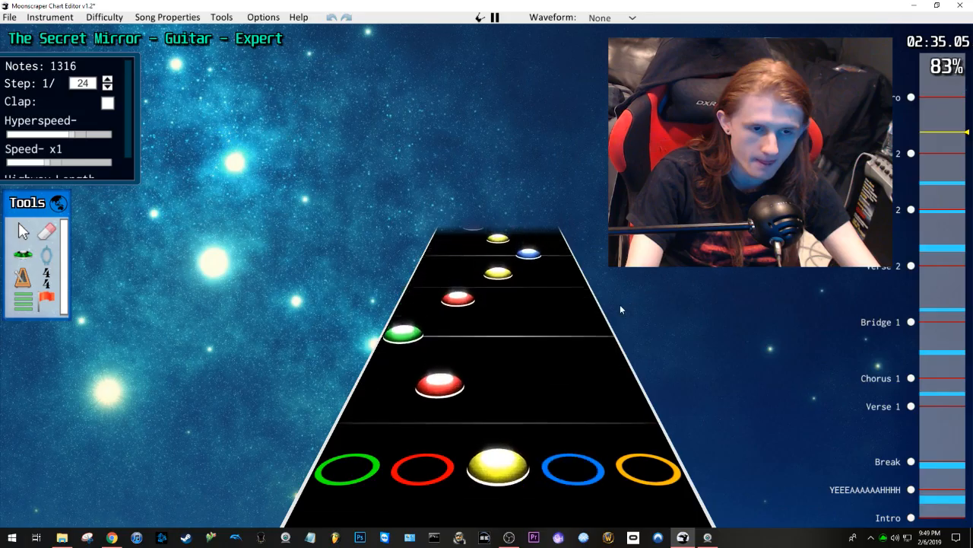
pyautogui.scroll(-6, 581, 297)
pyautogui.scroll(4, 527, 146)
pyautogui.moveTo(543, 332); pyautogui.dragTo(536, 302)
pyautogui.scroll(-2, 540, 289)
pyautogui.moveTo(930, 145); pyautogui.dragTo(934, 134)
# Step: Play on to about 03:02 and set the difficulty to 5 in the song properties
pyautogui.press('space')
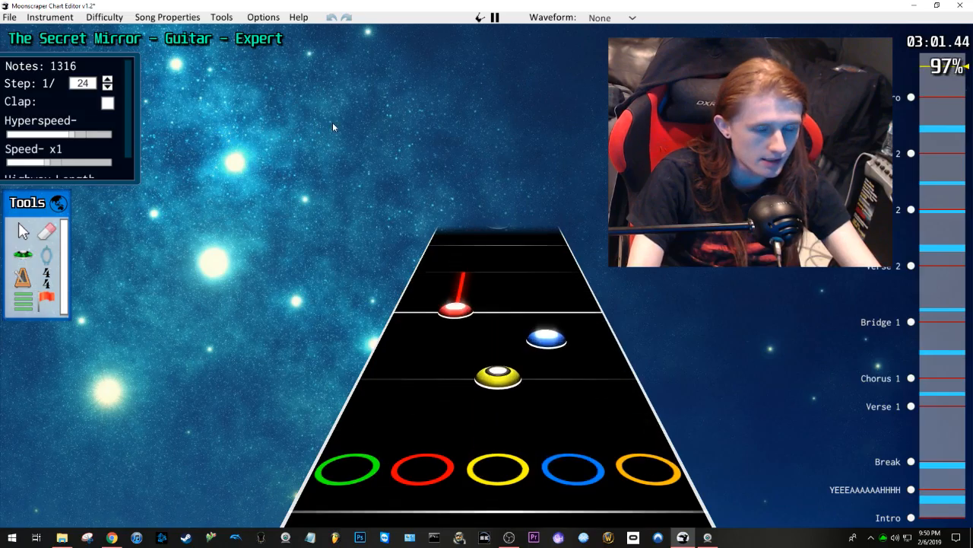
pyautogui.click(167, 16)
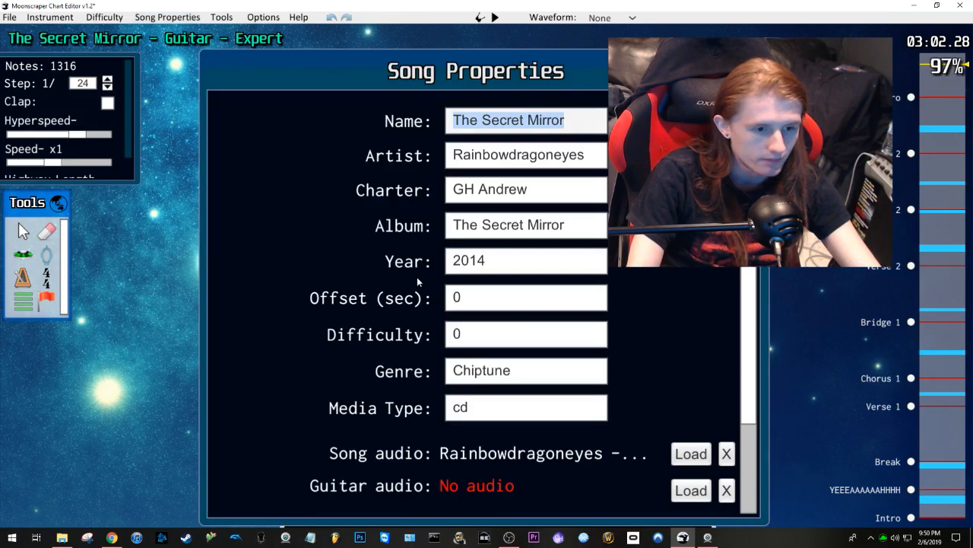
pyautogui.click(487, 335)
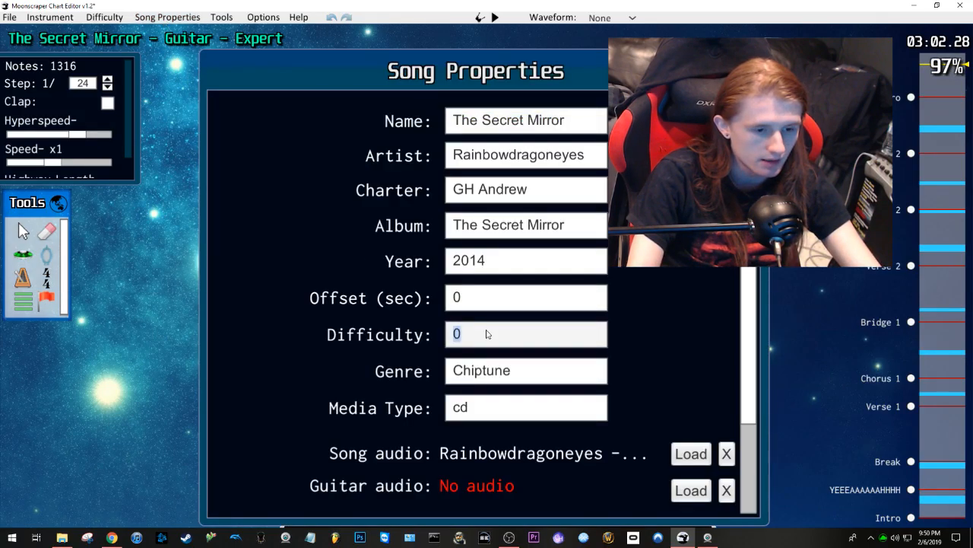
pyautogui.write('5')
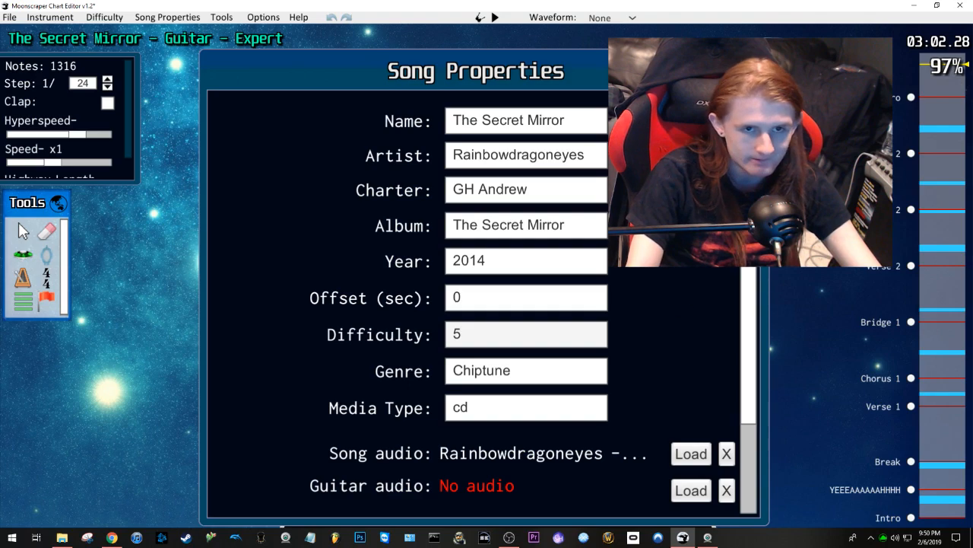
pyautogui.click(748, 70)
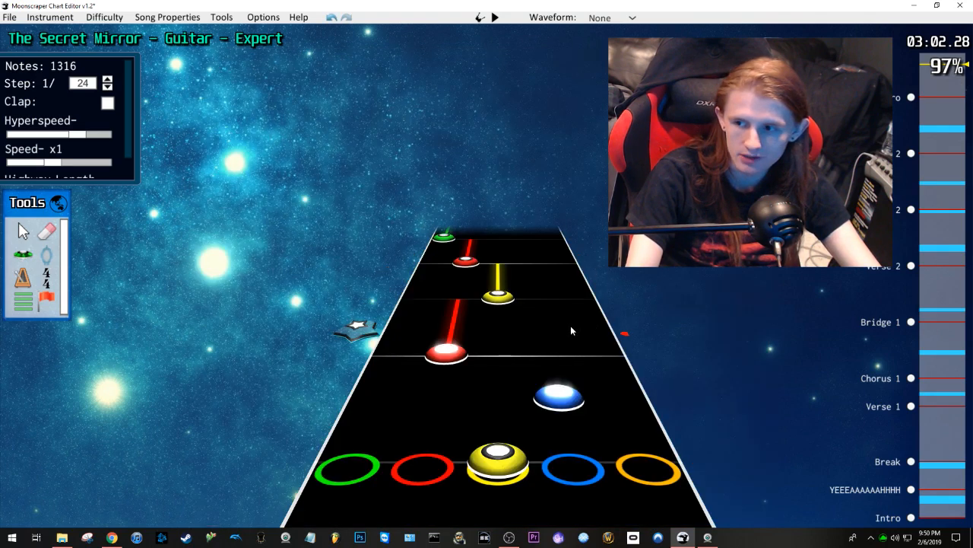
# Step: Listen to the last notes up to about 03:05 and save the chart
pyautogui.press('space')
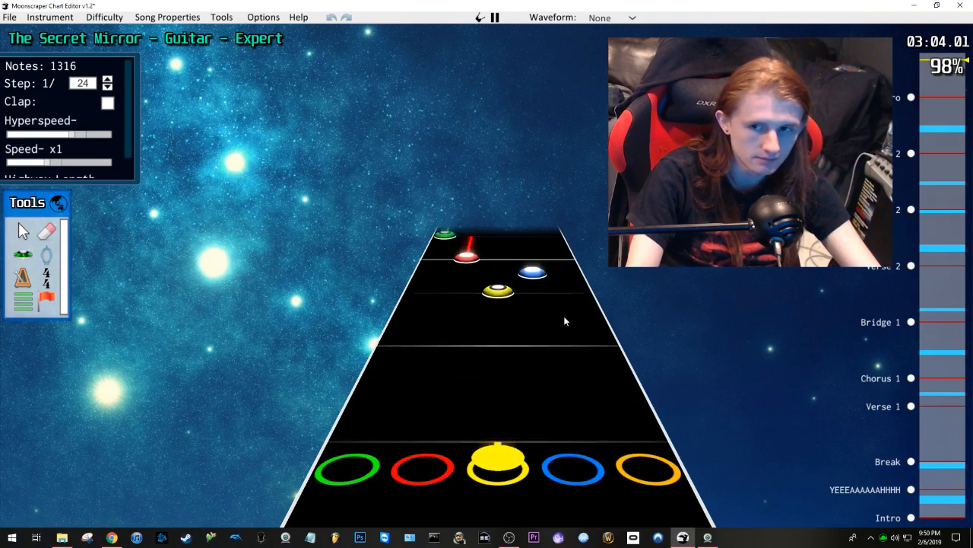
pyautogui.press('space')
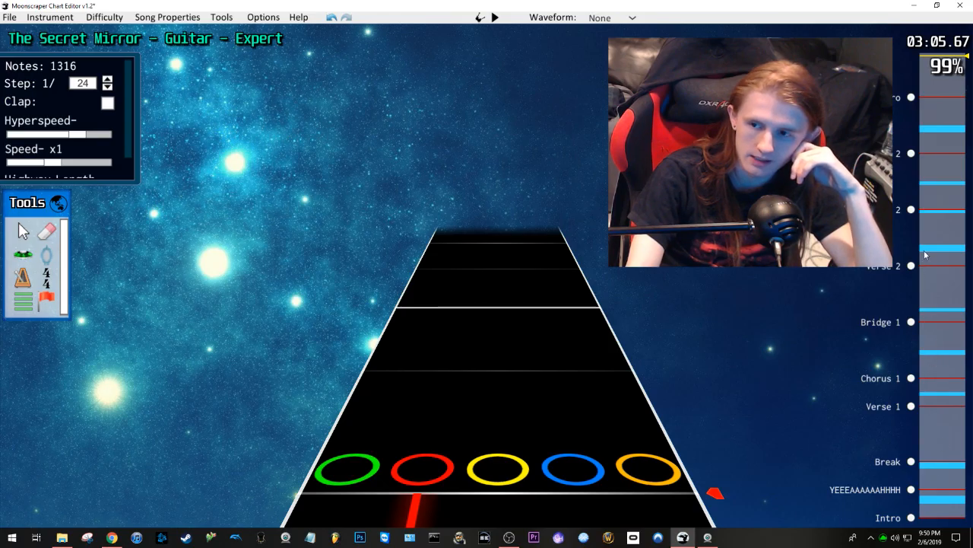
pyautogui.scroll(-2, 498, 381)
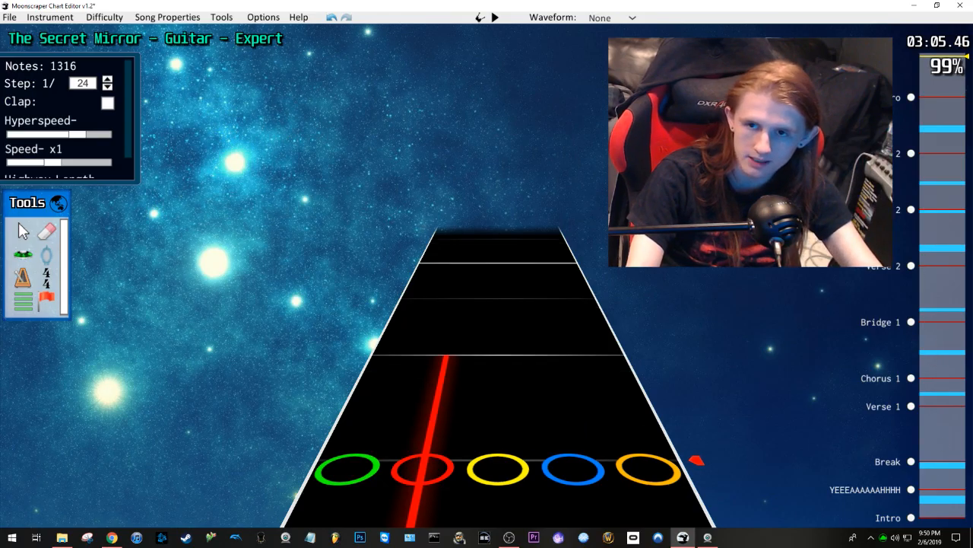
pyautogui.click(11, 17)
pyautogui.click(35, 60)
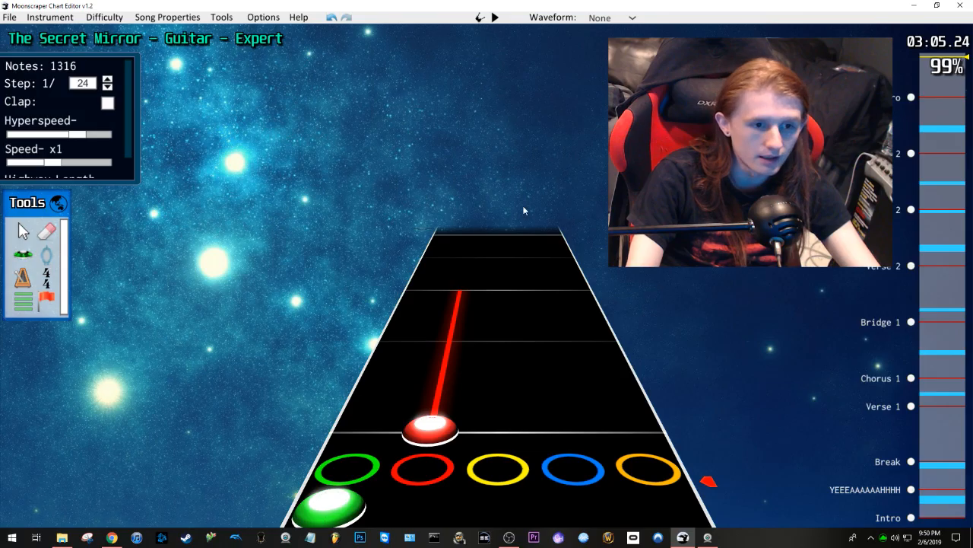
# Step: Export the chart in .chart format with song.ini generation enabled, as "notes" in the The Secret Mirror folder
pyautogui.press('j')
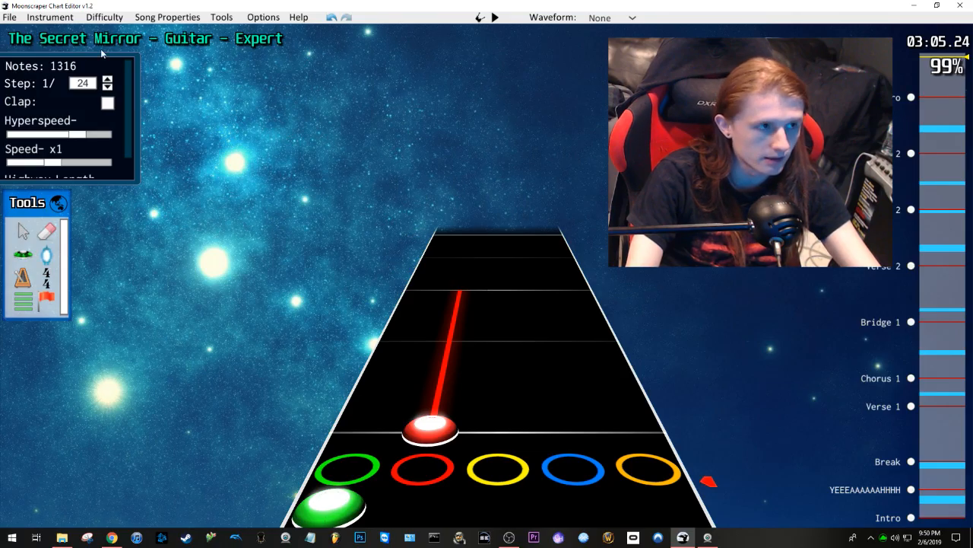
pyautogui.click(15, 19)
pyautogui.click(22, 86)
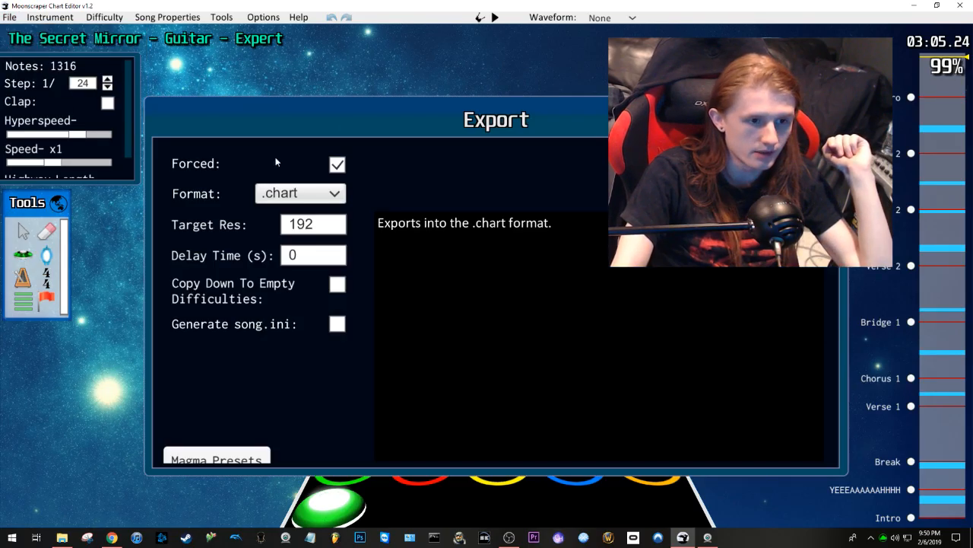
pyautogui.click(338, 326)
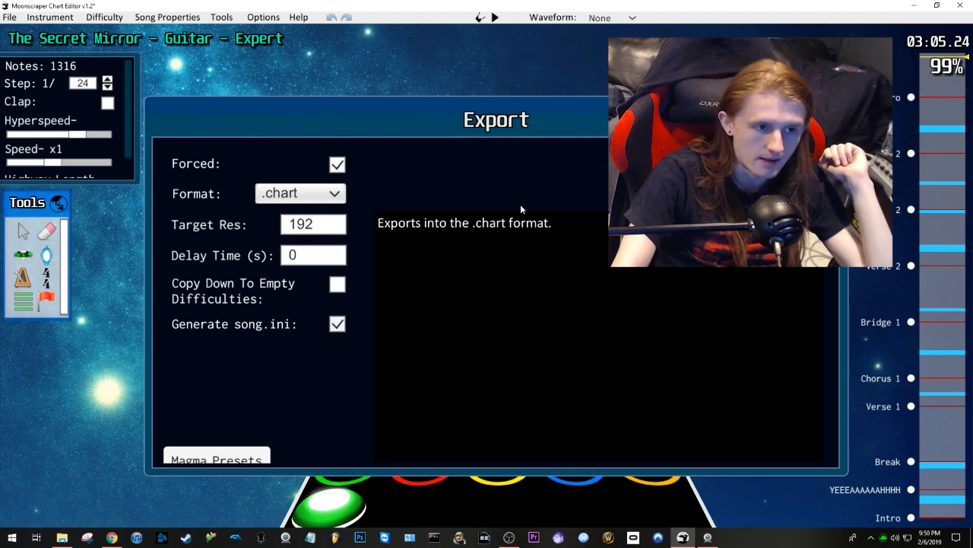
pyautogui.click(715, 177)
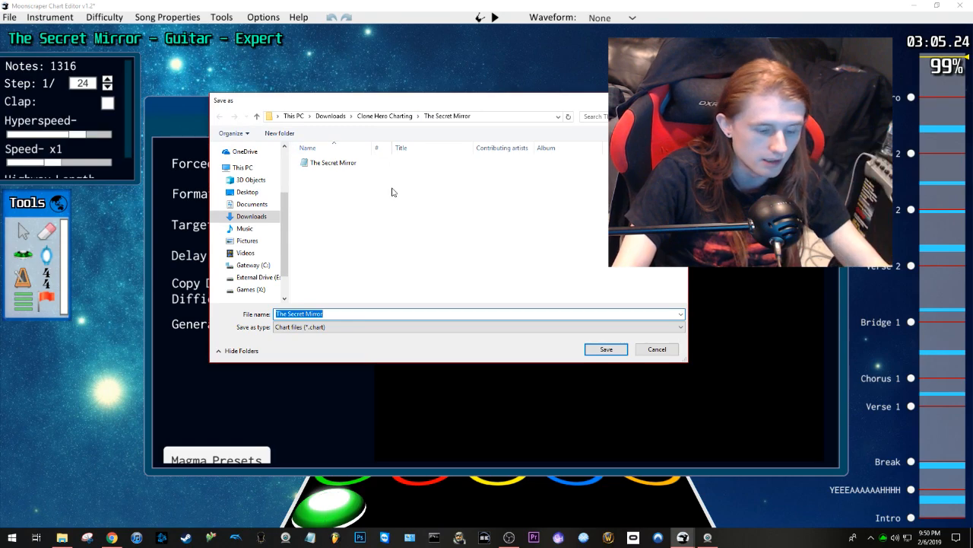
pyautogui.write('notes')
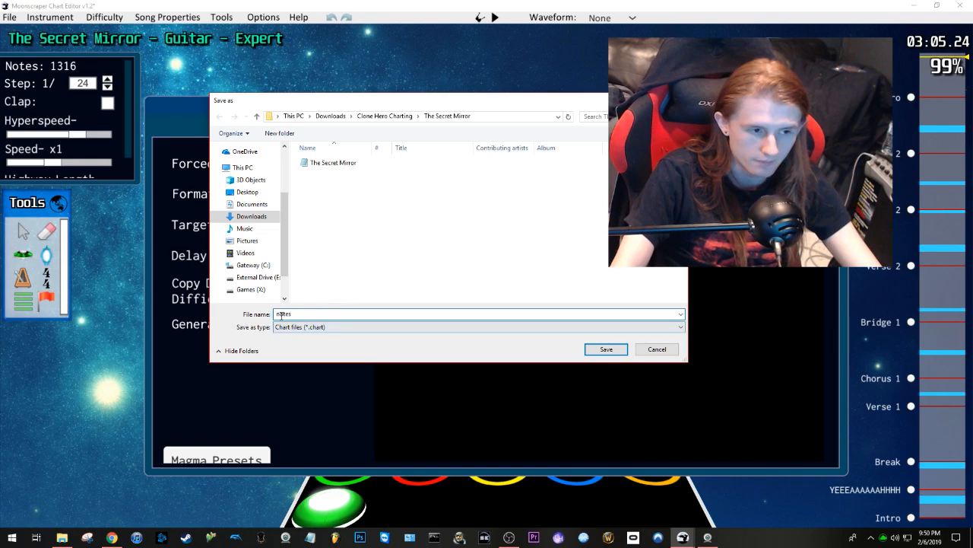
pyautogui.click(601, 350)
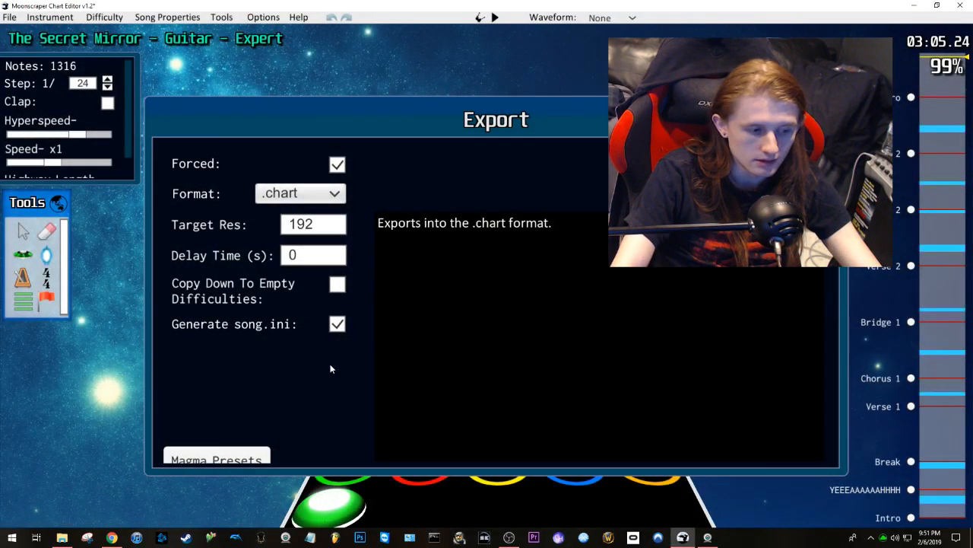
# Step: Switch to File Explorer and open the The Secret Mirror folder inside Clone Hero Charting in Downloads
pyautogui.click(62, 537)
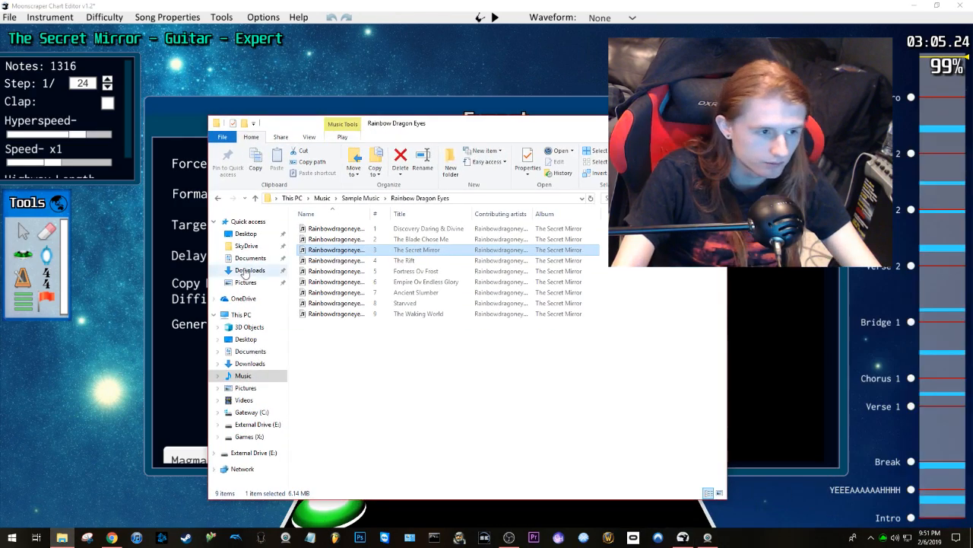
pyautogui.click(249, 270)
pyautogui.doubleClick(475, 312)
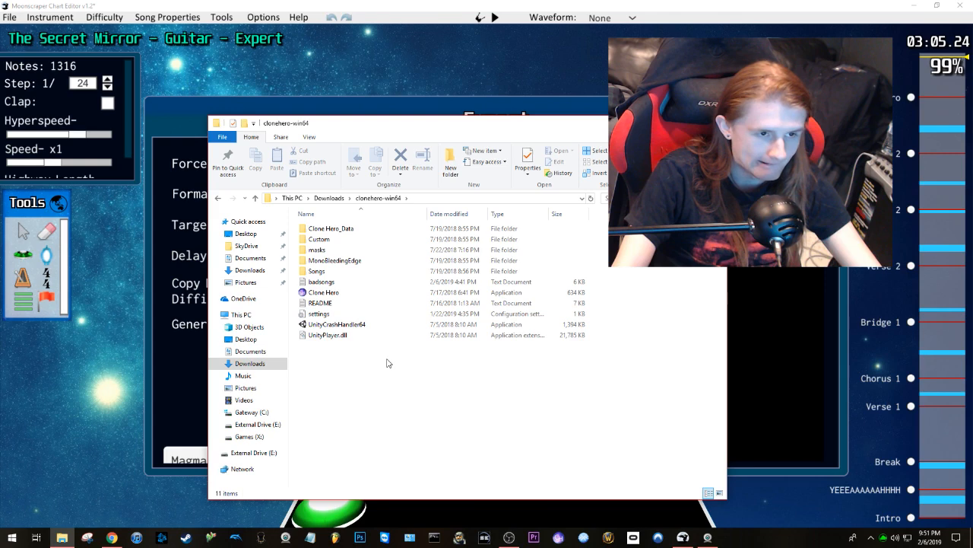
pyautogui.hotkey('alt', 'Left')
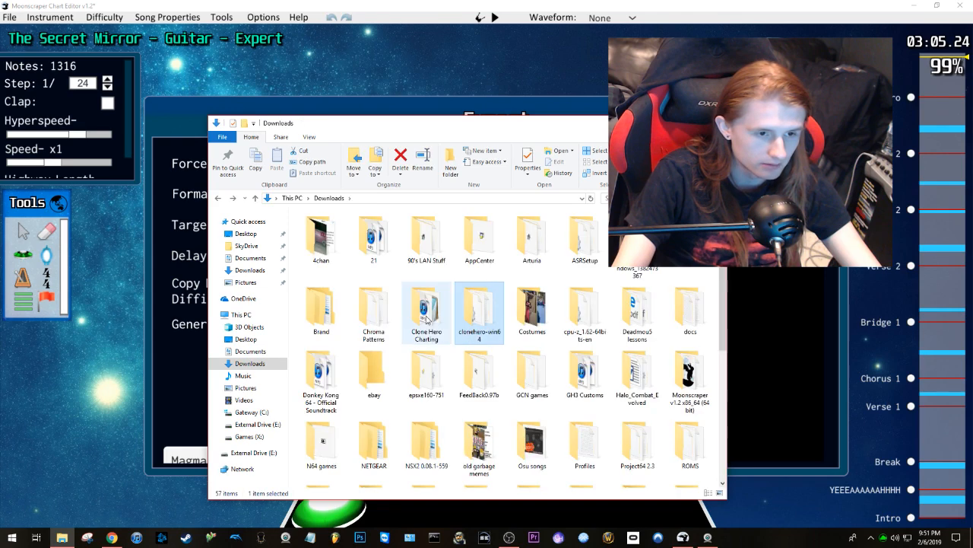
pyautogui.doubleClick(428, 316)
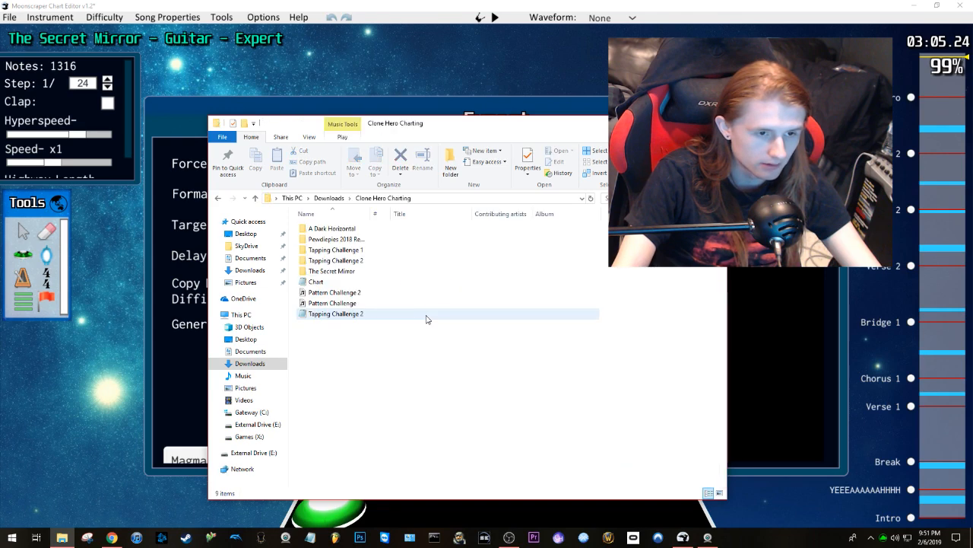
pyautogui.doubleClick(360, 272)
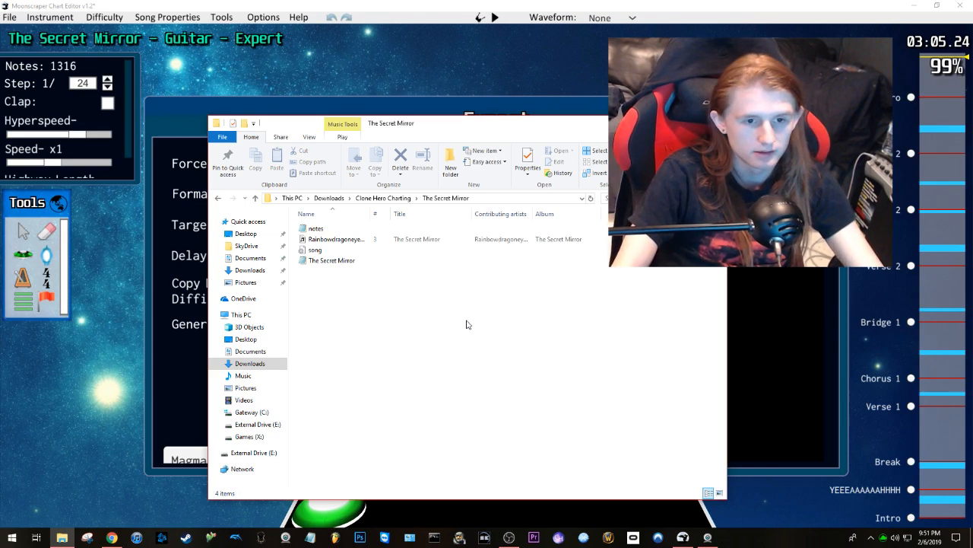
# Step: Close Moonscraper Chart Editor and save the unsaved changes to the chart
pyautogui.click(371, 262)
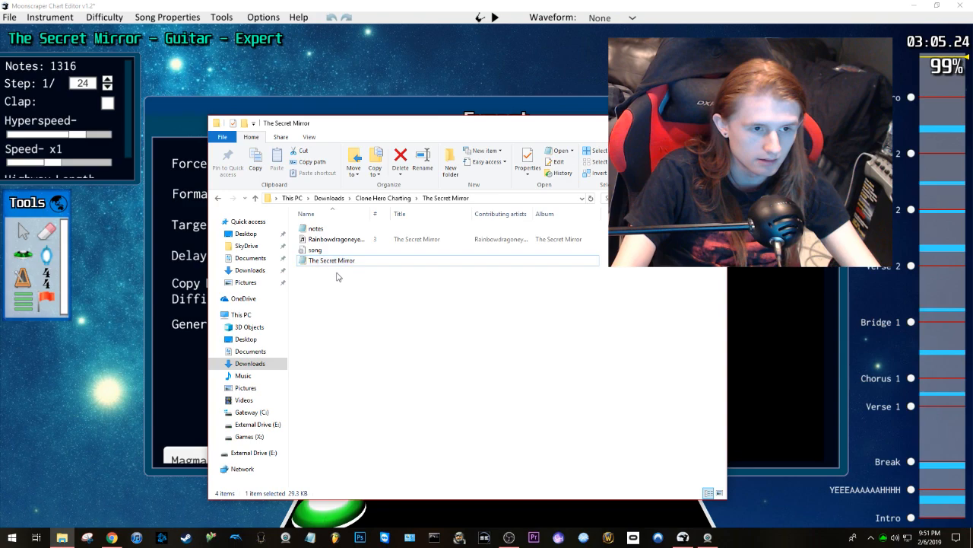
pyautogui.click(392, 306)
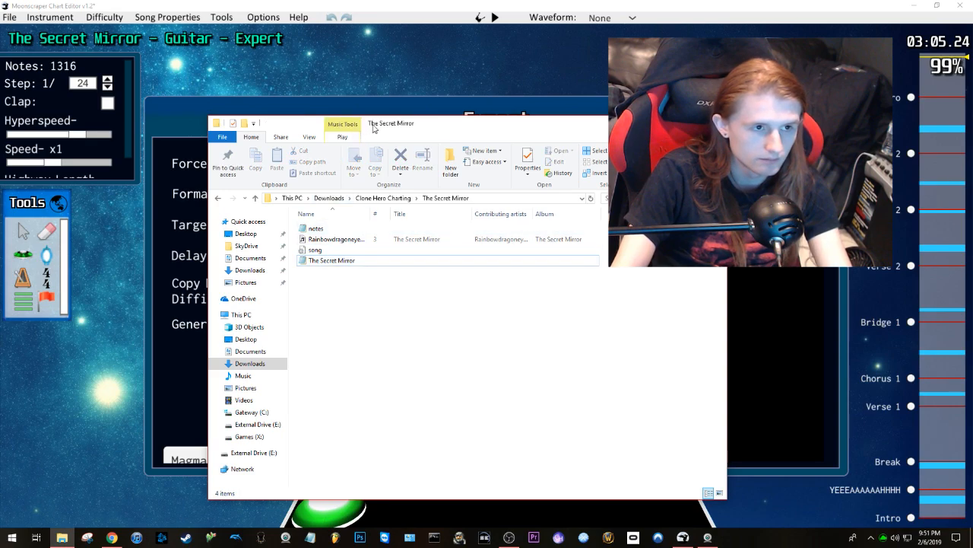
pyautogui.moveTo(373, 124); pyautogui.dragTo(377, 139)
pyautogui.click(962, 5)
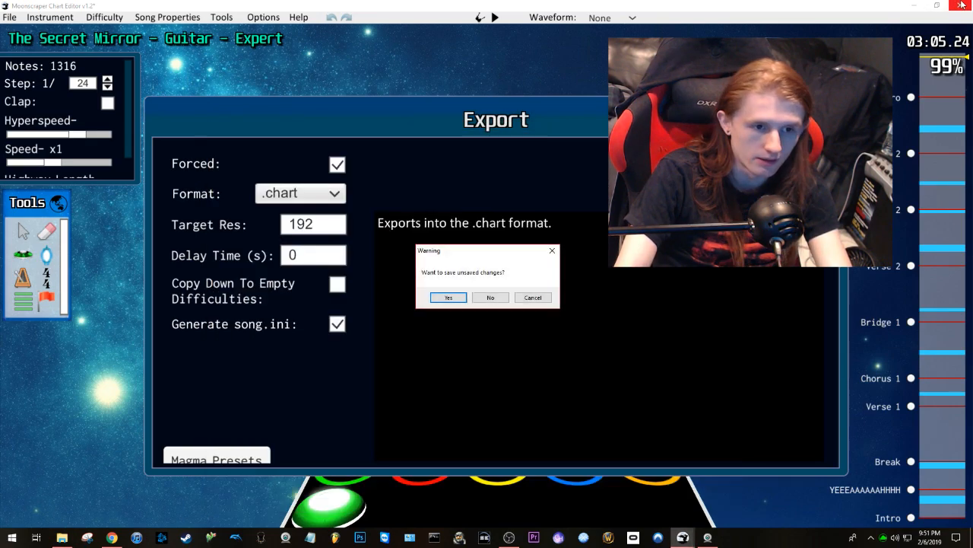
pyautogui.click(448, 298)
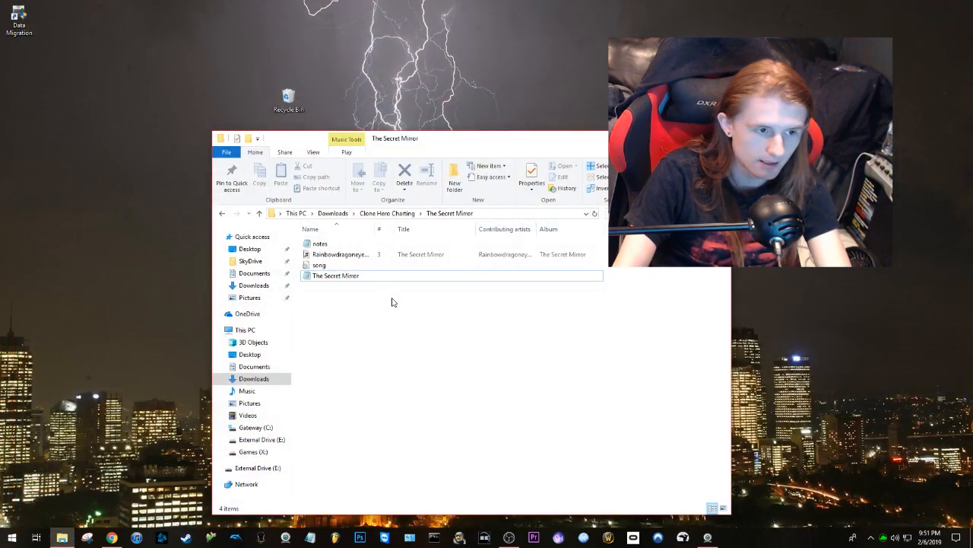
# Step: Delete the redundant The Secret Mirror chart file from the song folder, keeping the exported notes, the audio and the song settings file
pyautogui.click(359, 279)
pyautogui.press('Delete')
pyautogui.press('Return')
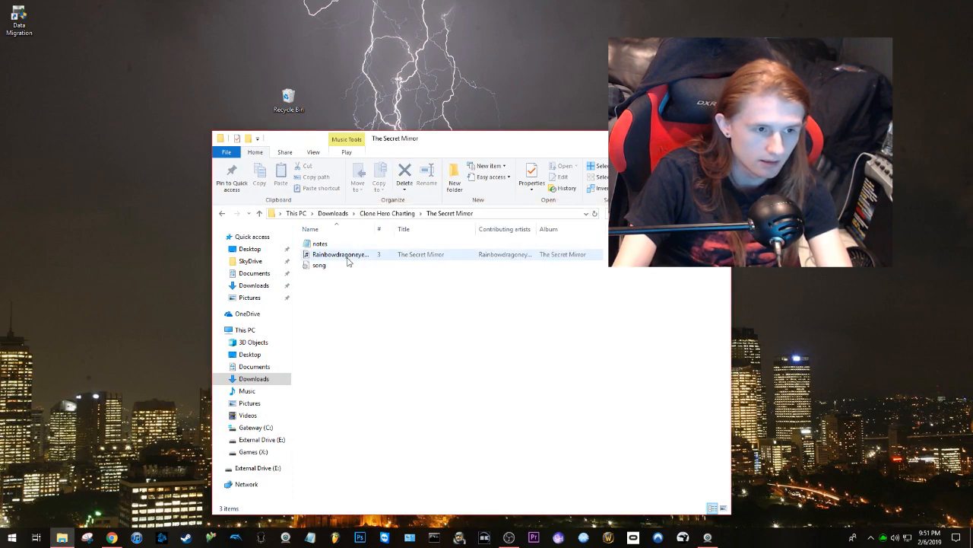
pyautogui.click(335, 244)
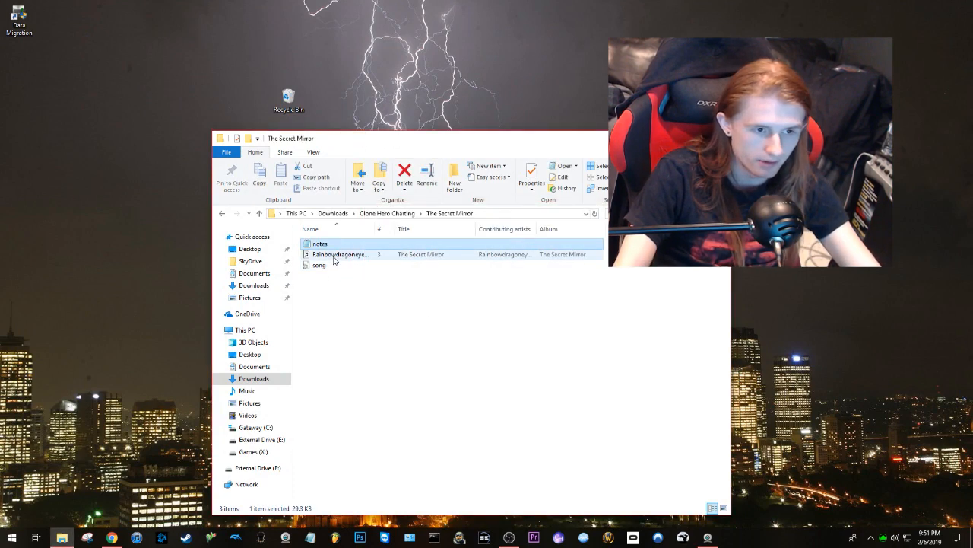
pyautogui.press('Down')
pyautogui.click(332, 267)
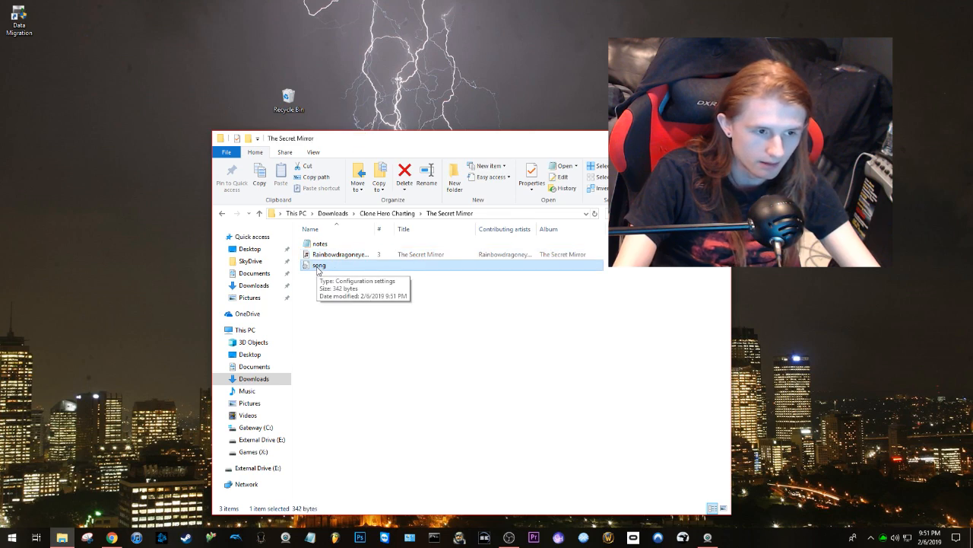
# Step: Open a second File Explorer window on the Rainbowdragoneyes Starvved song folder and copy its album image into the The Secret Mirror folder
pyautogui.middleClick(61, 538)
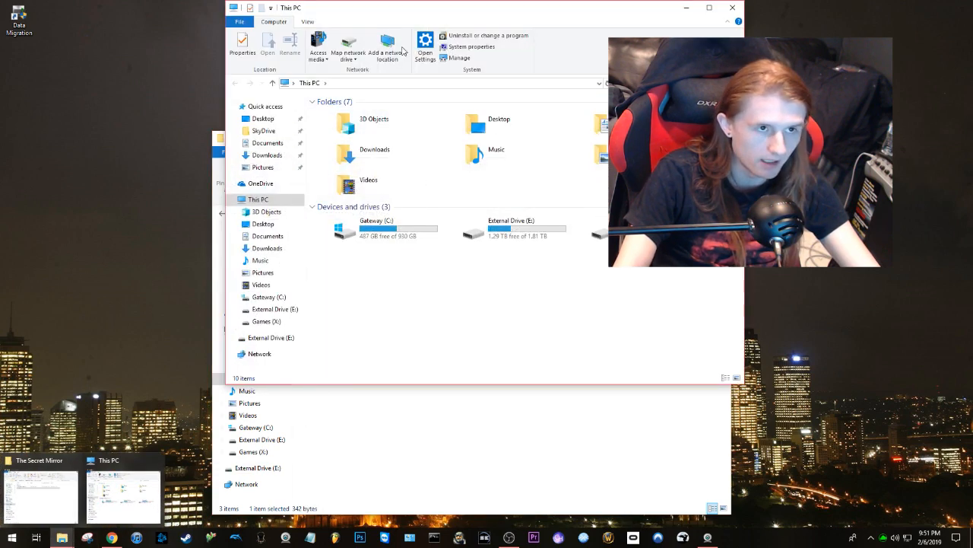
pyautogui.moveTo(398, 11); pyautogui.dragTo(972, 166)
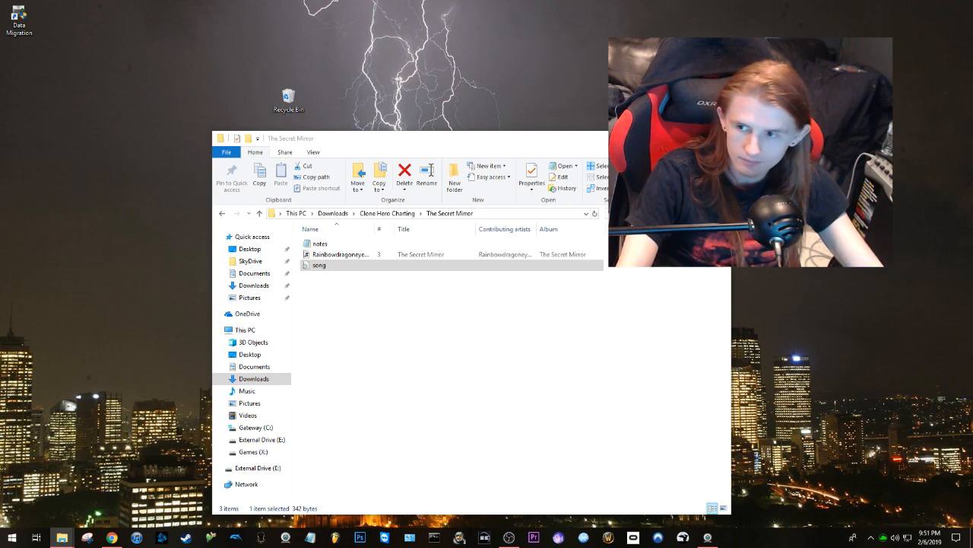
pyautogui.moveTo(972, 154); pyautogui.dragTo(644, 122)
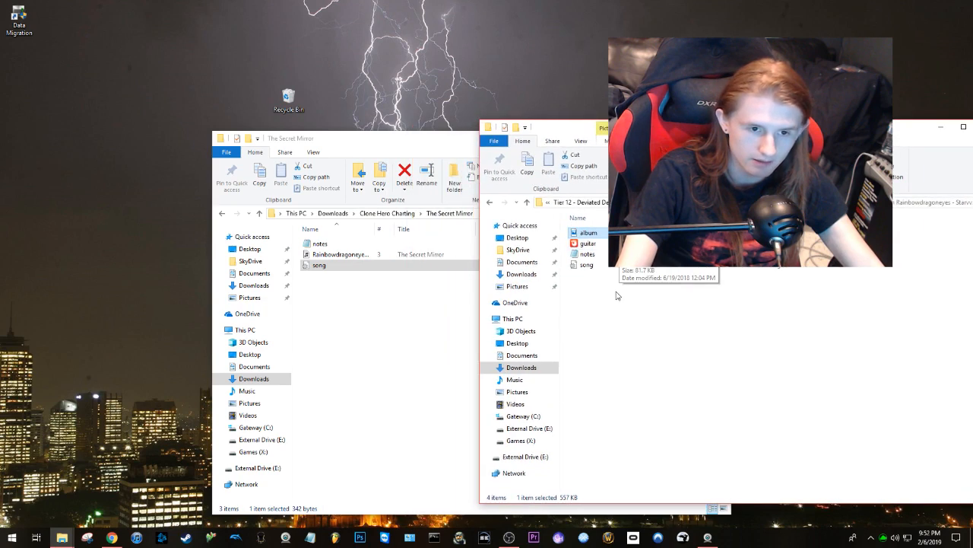
pyautogui.click(399, 299)
pyautogui.hotkey('ctrl', 'v')
pyautogui.moveTo(399, 140); pyautogui.dragTo(294, 123)
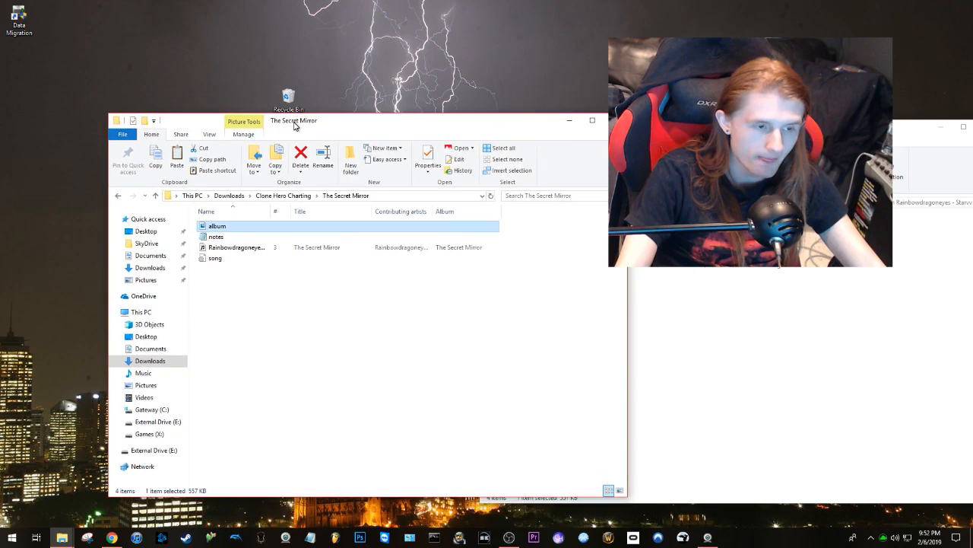
# Step: Rename the Rainbowdragoneyes audio file in the The Secret Mirror folder as song
pyautogui.click(213, 250)
pyautogui.click(214, 250)
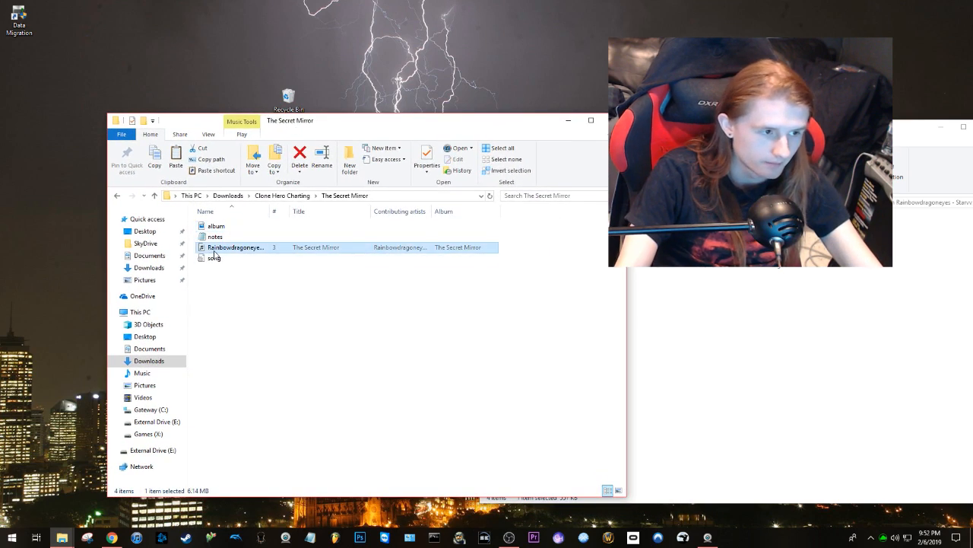
pyautogui.write('song')
pyautogui.press('Return')
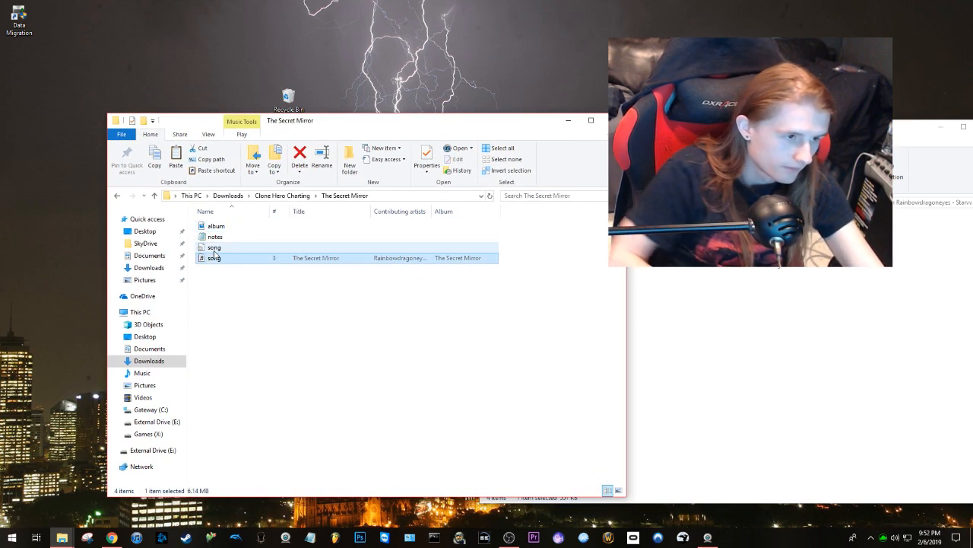
# Step: View the copied album image in the The Secret Mirror folder to check the cover art, and close it again
pyautogui.click(684, 393)
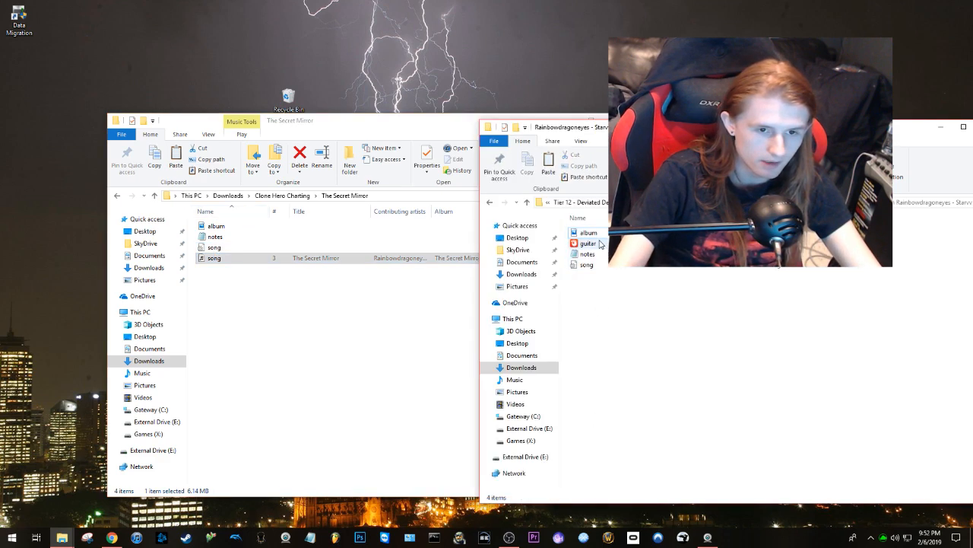
pyautogui.click(436, 274)
pyautogui.click(228, 227)
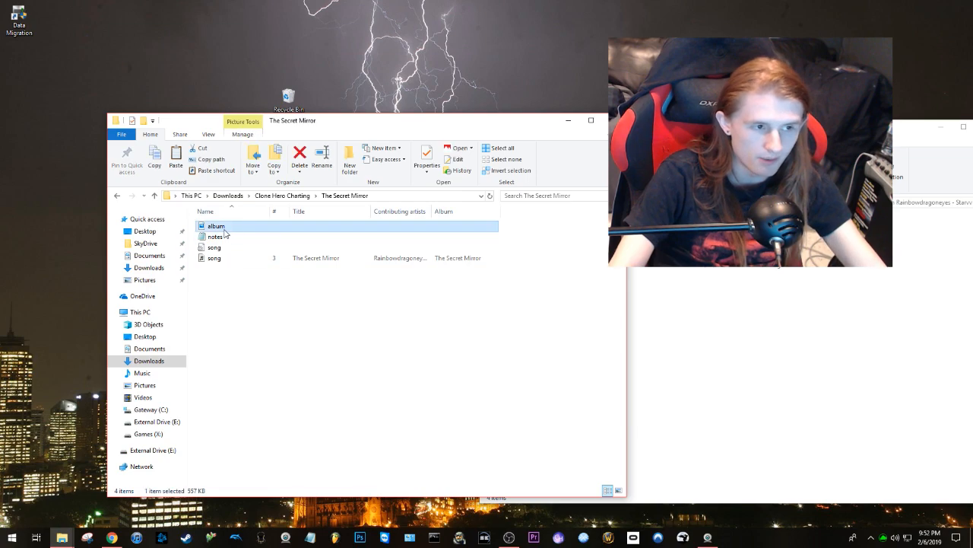
pyautogui.doubleClick(226, 226)
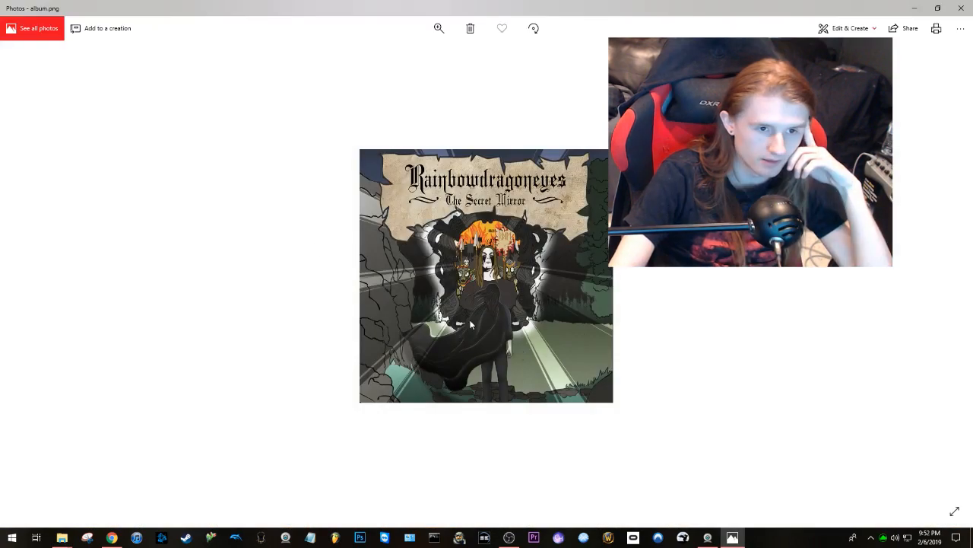
pyautogui.click(960, 8)
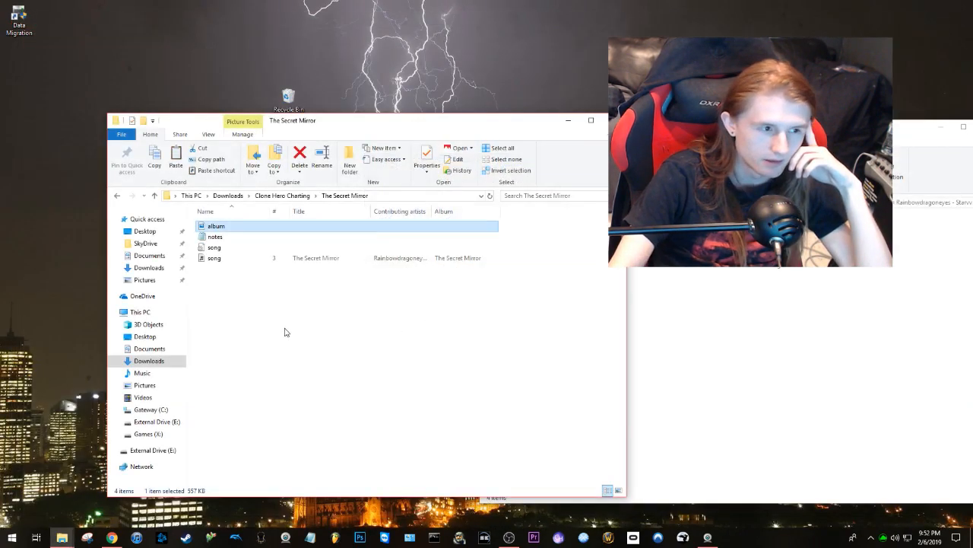
pyautogui.moveTo(278, 298); pyautogui.dragTo(336, 324)
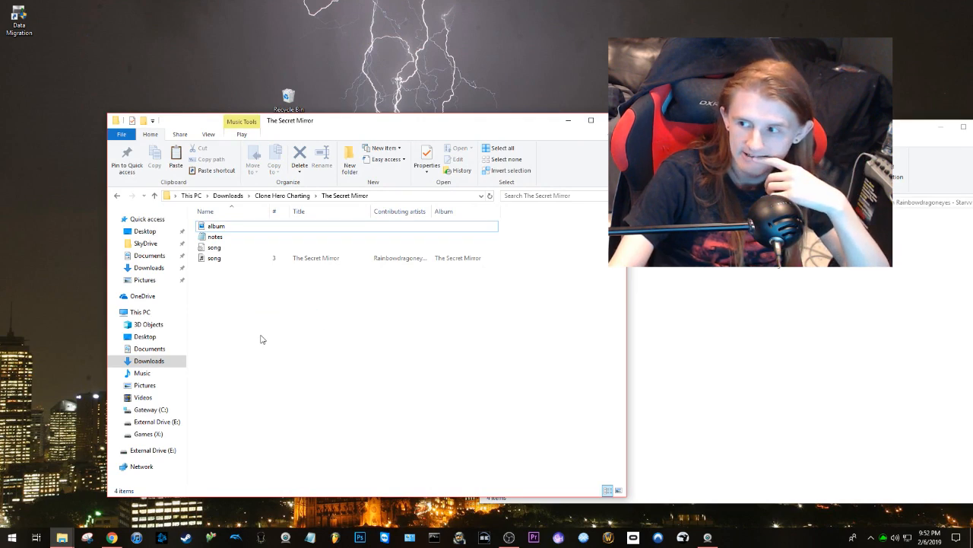
# Step: Open The Secret Mirror's song settings file in Notepad and set diff_guitar to 5 and preview_start_time to 60000
pyautogui.doubleClick(216, 247)
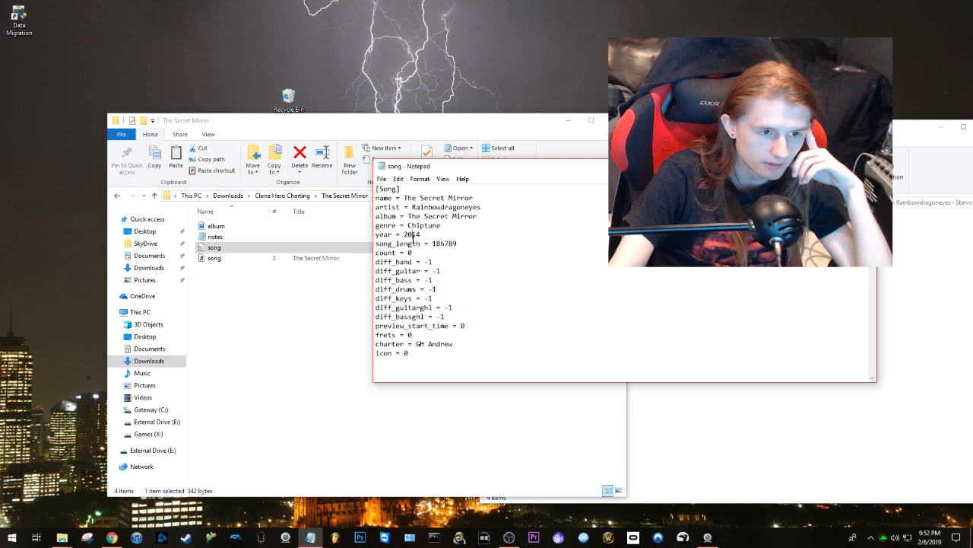
pyautogui.moveTo(414, 344); pyautogui.dragTo(454, 344)
pyautogui.click(466, 341)
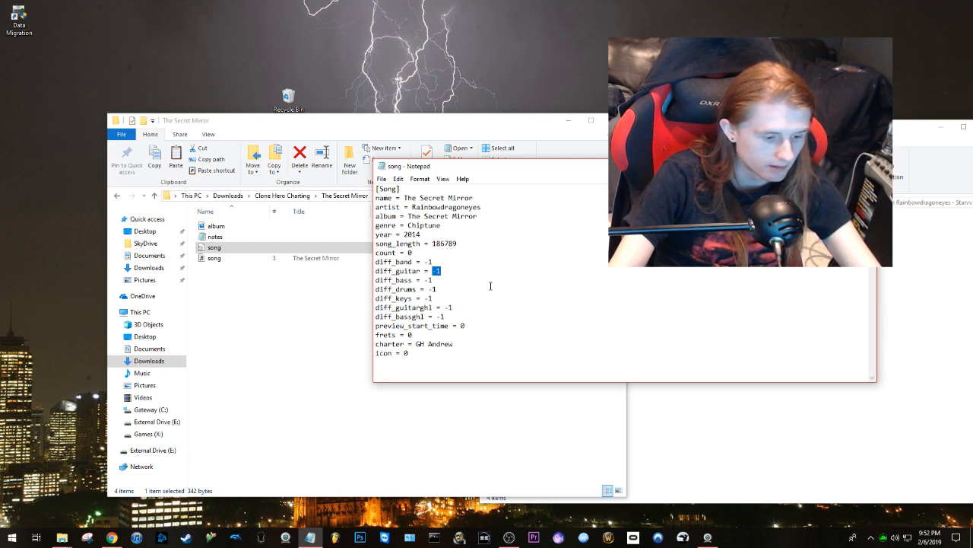
pyautogui.write('5')
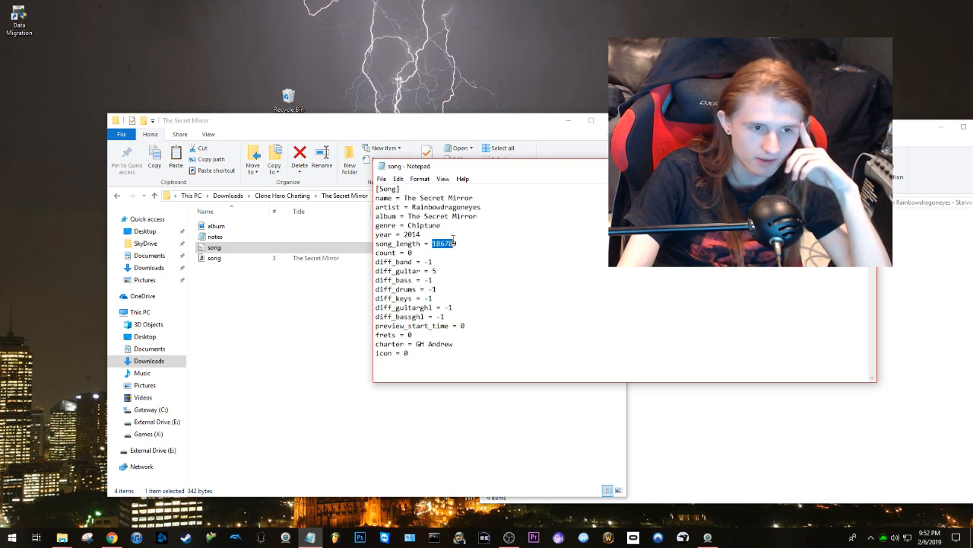
pyautogui.click(454, 242)
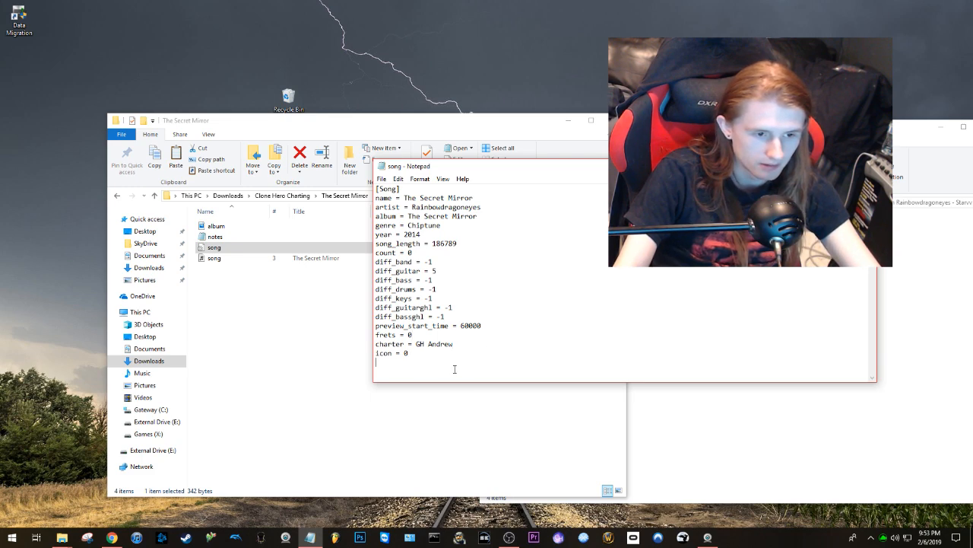
# Step: Open the Starvved song settings file beside the edited one and compare its difficulty, preview and track entries
pyautogui.moveTo(522, 174); pyautogui.dragTo(351, 188)
pyautogui.click(786, 302)
pyautogui.doubleClick(620, 266)
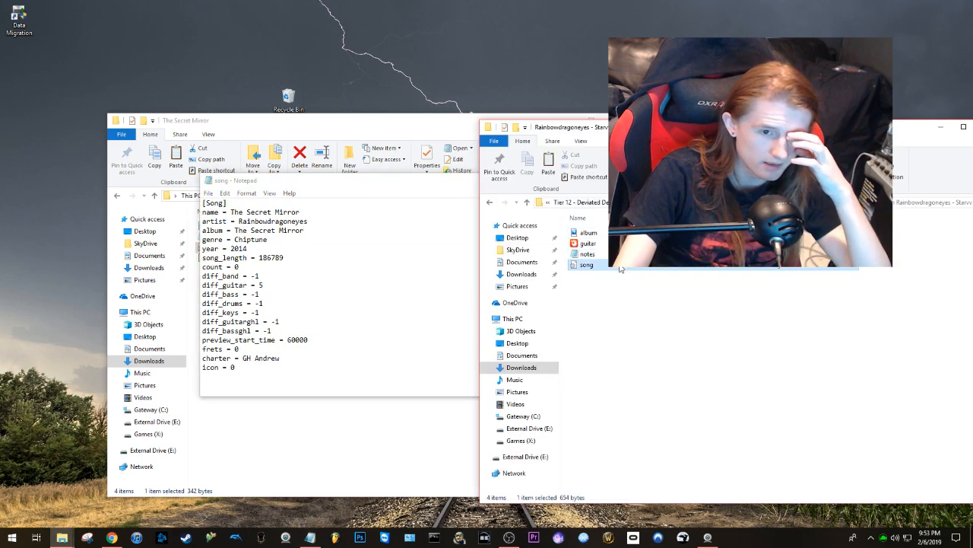
pyautogui.scroll(-4, 509, 276)
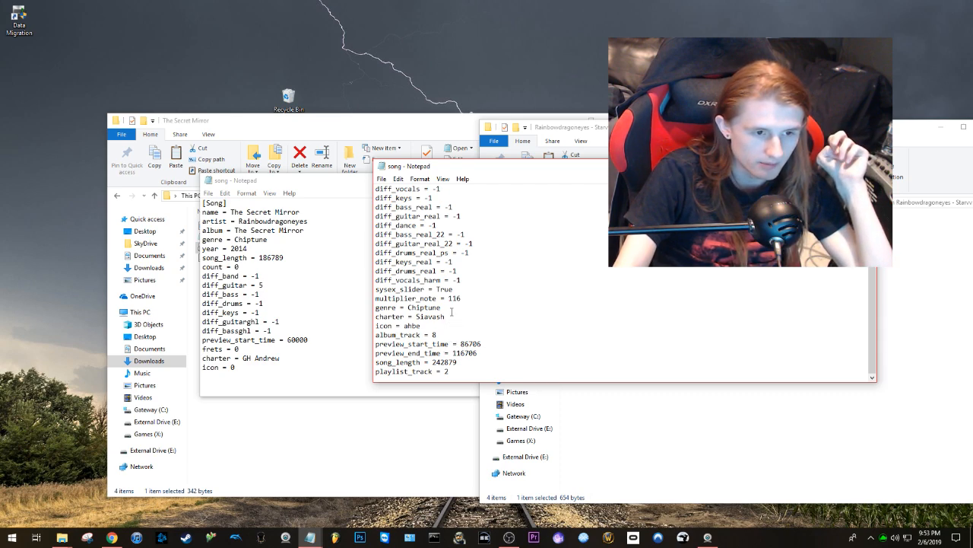
pyautogui.scroll(4, 453, 321)
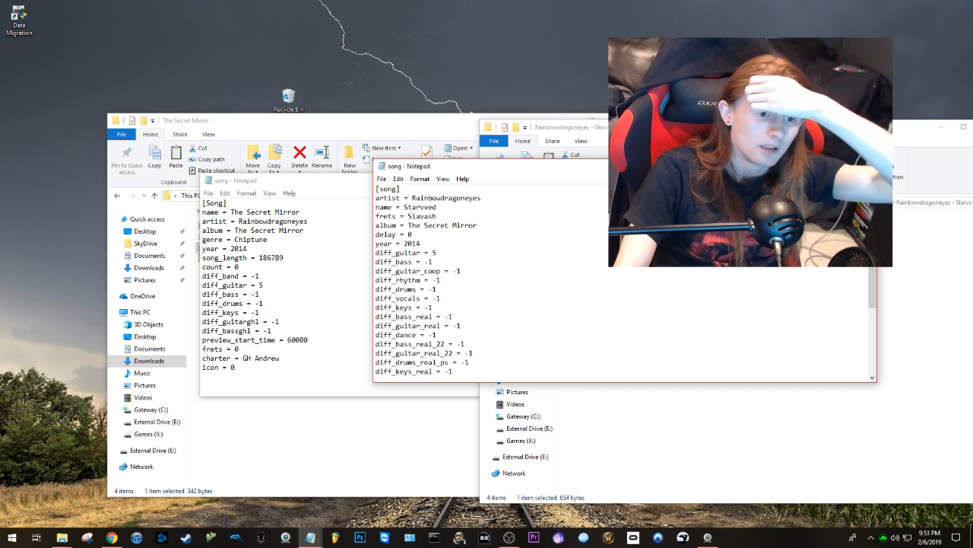
# Step: Close the Starvved reference file, save and close The Secret Mirror's song settings, and dismiss the Starvved folder window
pyautogui.click(866, 166)
pyautogui.click(414, 182)
pyautogui.click(209, 193)
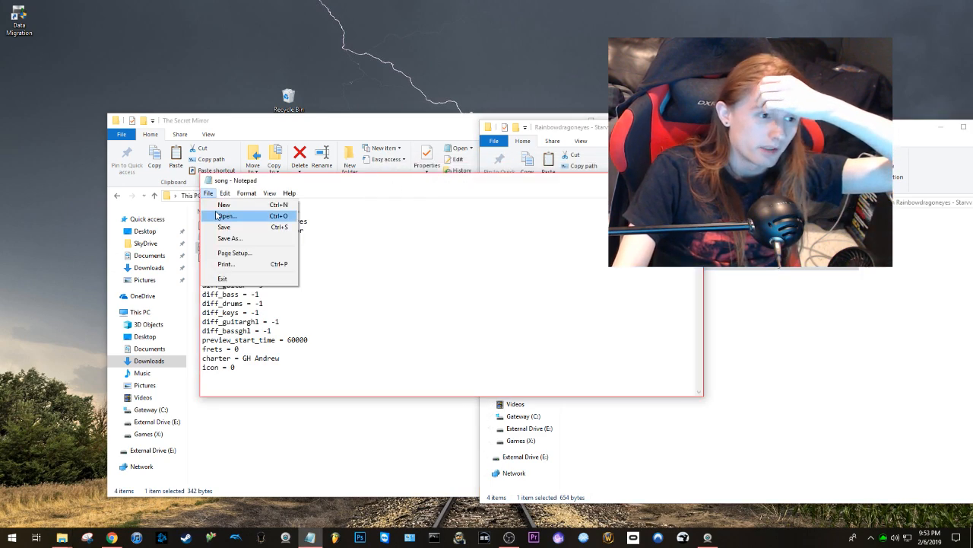
pyautogui.click(223, 227)
pyautogui.click(692, 181)
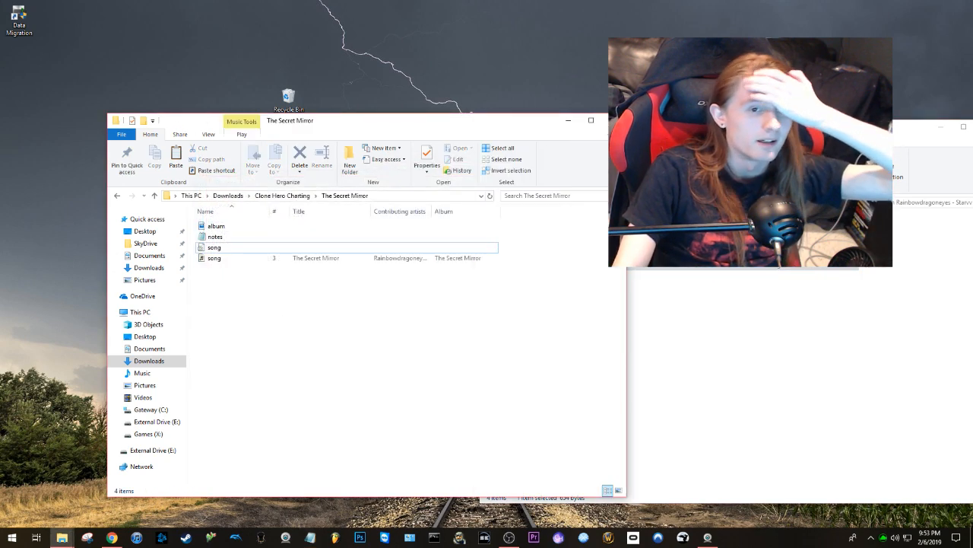
pyautogui.moveTo(806, 126); pyautogui.dragTo(734, 126)
pyautogui.click(915, 126)
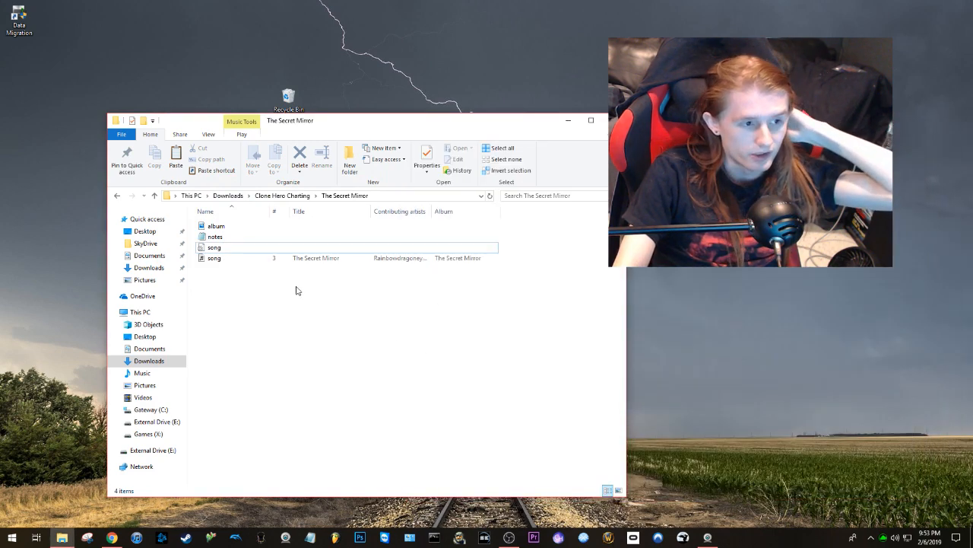
# Step: Open the exported notes file in Notepad, examine its note and star power entries, and close it
pyautogui.doubleClick(230, 240)
pyautogui.scroll(-15, 321, 295)
pyautogui.scroll(-13, 321, 295)
pyautogui.moveTo(259, 230); pyautogui.dragTo(318, 419)
pyautogui.click(301, 313)
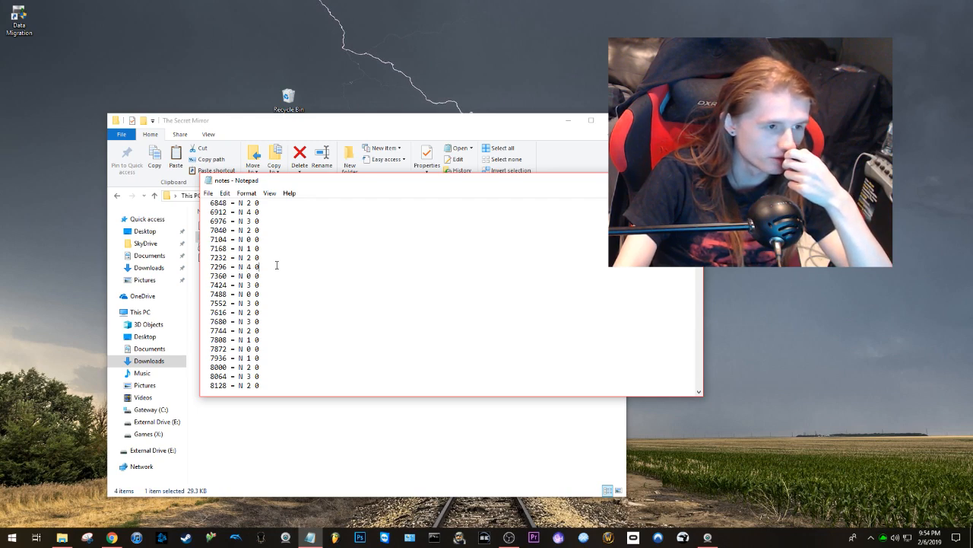
pyautogui.scroll(-20, 276, 265)
pyautogui.scroll(3, 274, 291)
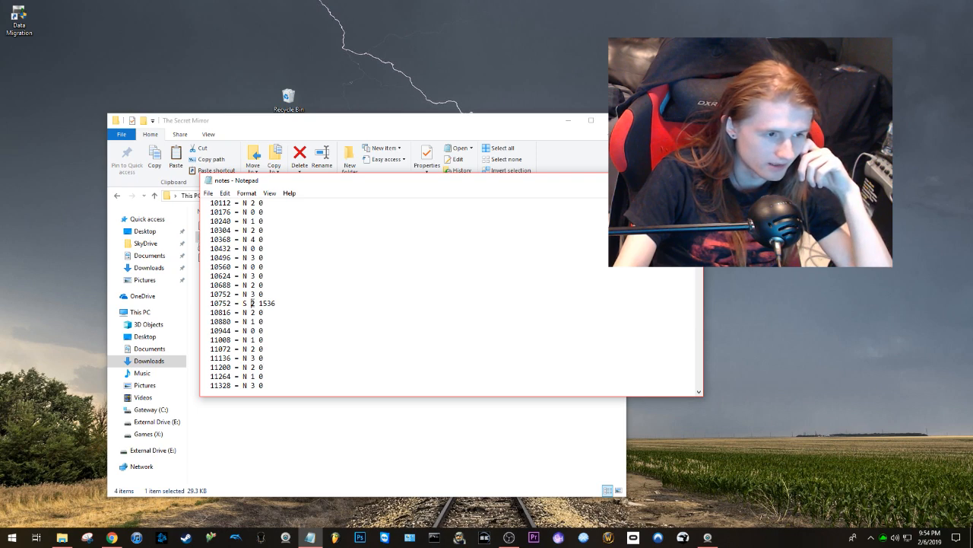
pyautogui.moveTo(258, 303); pyautogui.dragTo(271, 303)
pyautogui.click(271, 302)
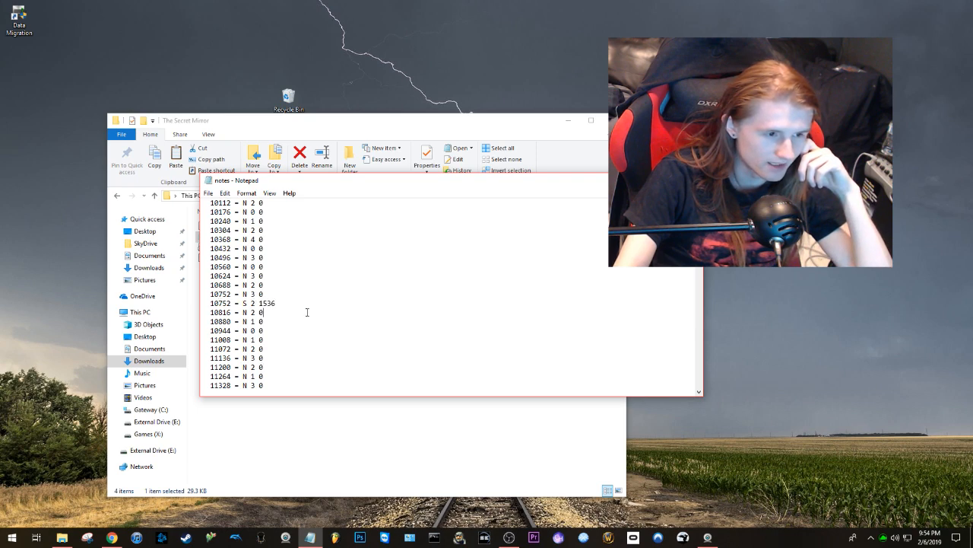
pyautogui.scroll(-5, 271, 301)
pyautogui.scroll(-20, 271, 301)
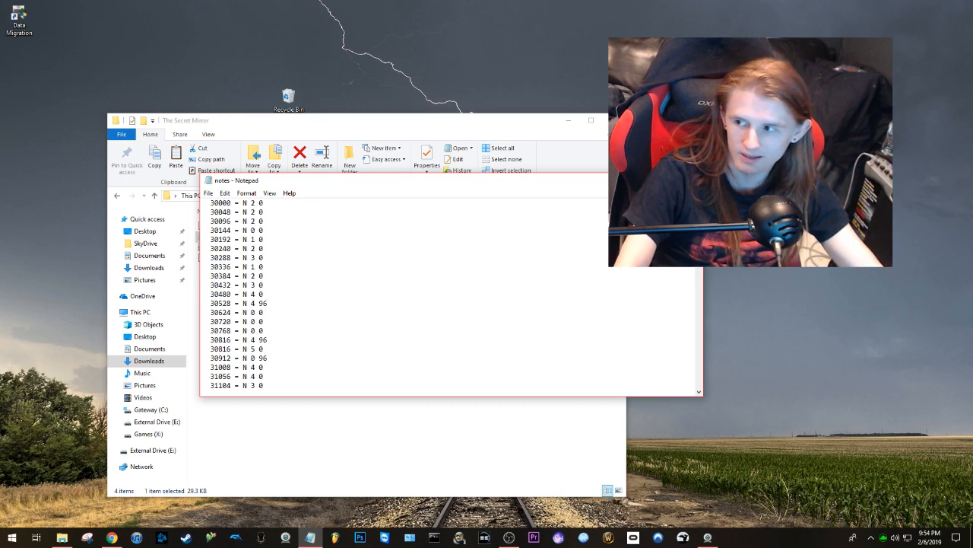
pyautogui.scroll(-15, 425, 266)
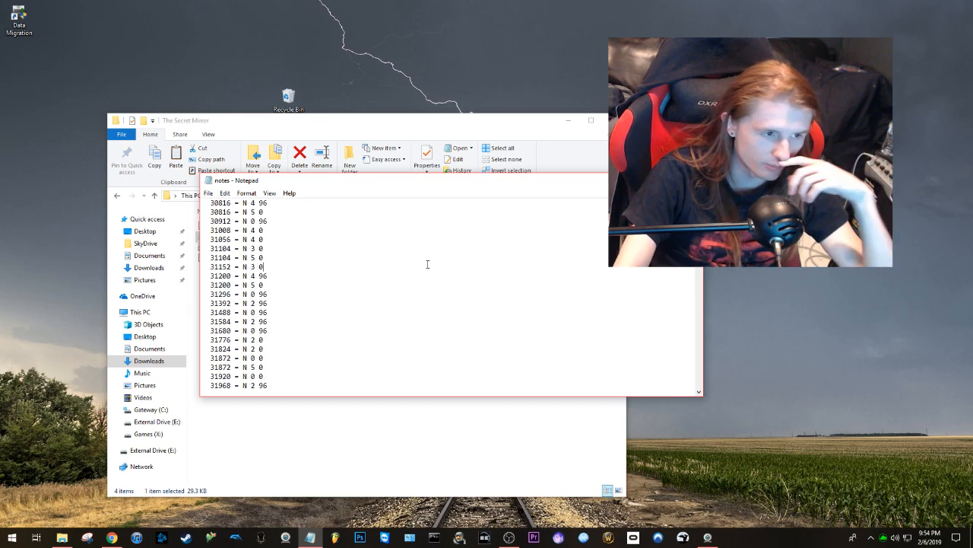
pyautogui.click(691, 180)
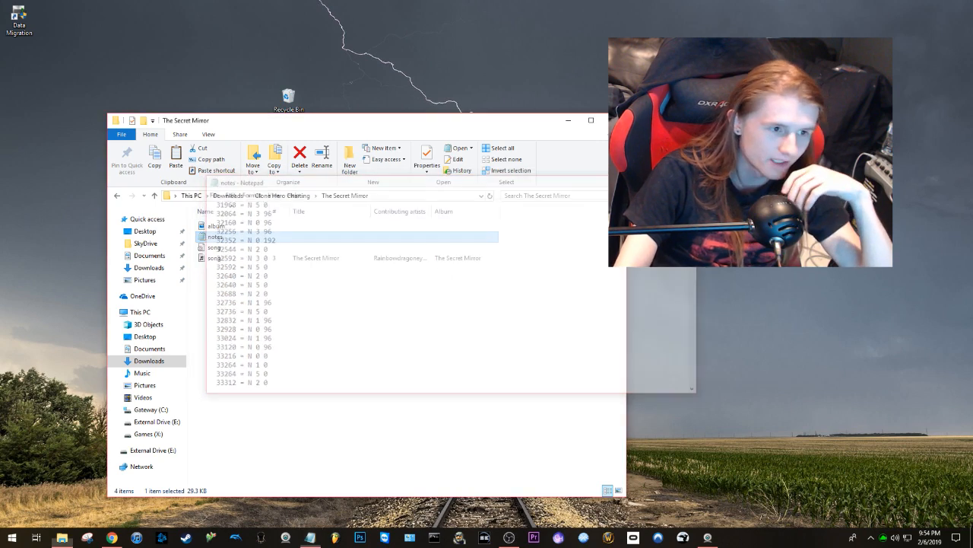
pyautogui.click(502, 347)
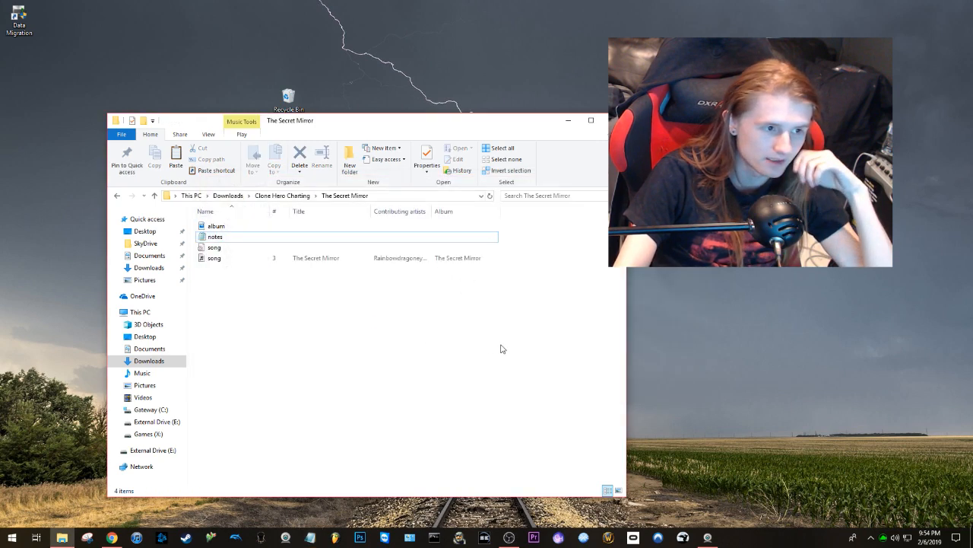
# Step: Copy The Secret Mirror folder from Clone Hero Charting into Downloads > clonehero-win64 > Songs > Songs > custom songs
pyautogui.click(292, 196)
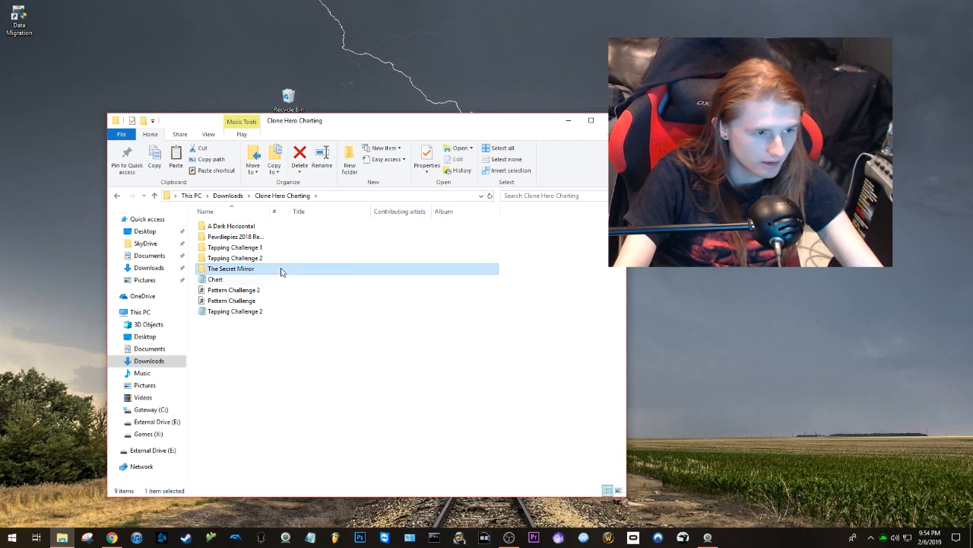
pyautogui.click(147, 362)
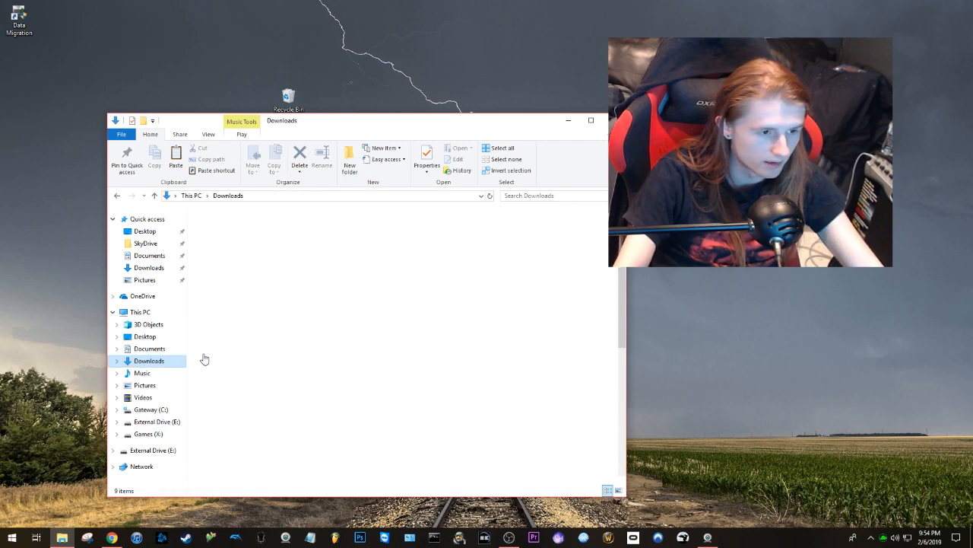
pyautogui.doubleClick(326, 308)
pyautogui.doubleClick(245, 270)
pyautogui.doubleClick(245, 237)
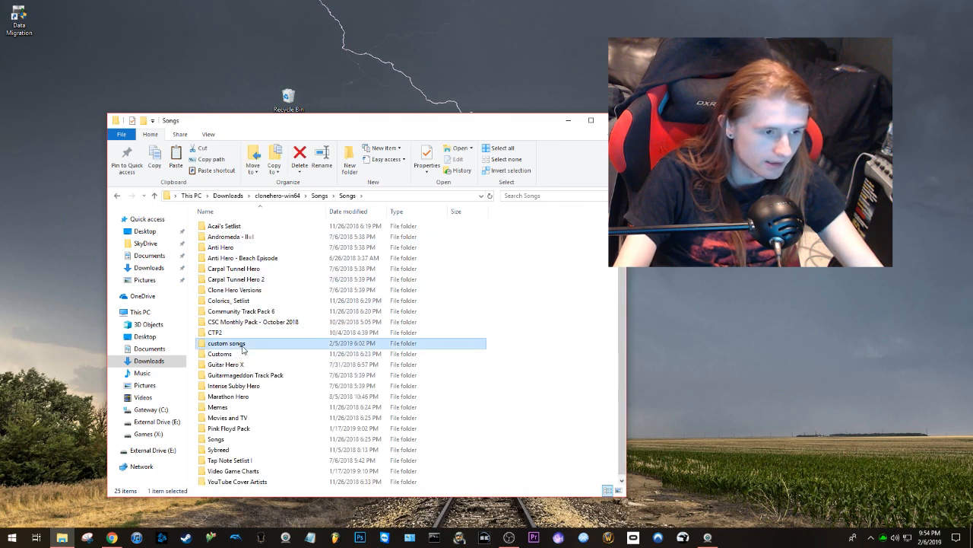
pyautogui.doubleClick(240, 343)
pyautogui.scroll(-12, 315, 281)
pyautogui.scroll(-5, 357, 304)
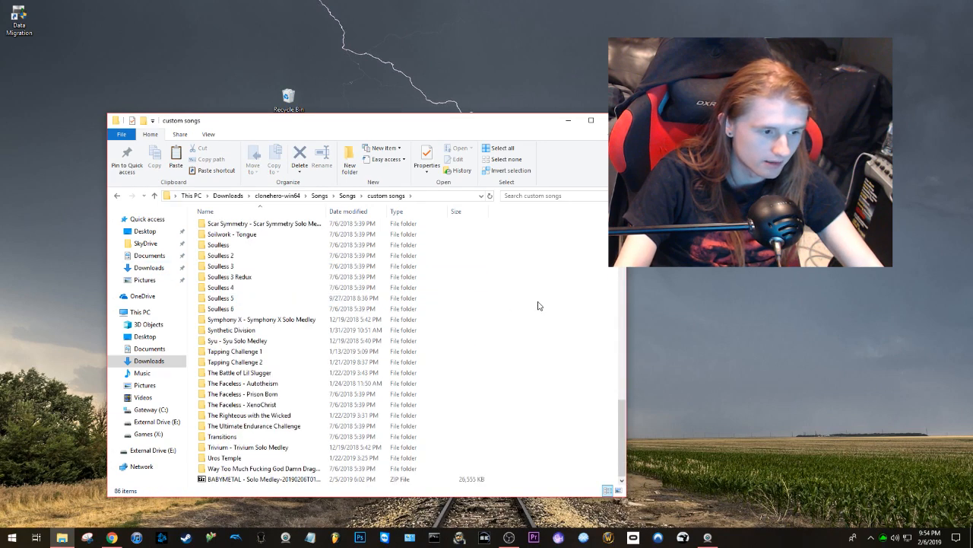
pyautogui.hotkey('ctrl', 'v')
pyautogui.click(533, 298)
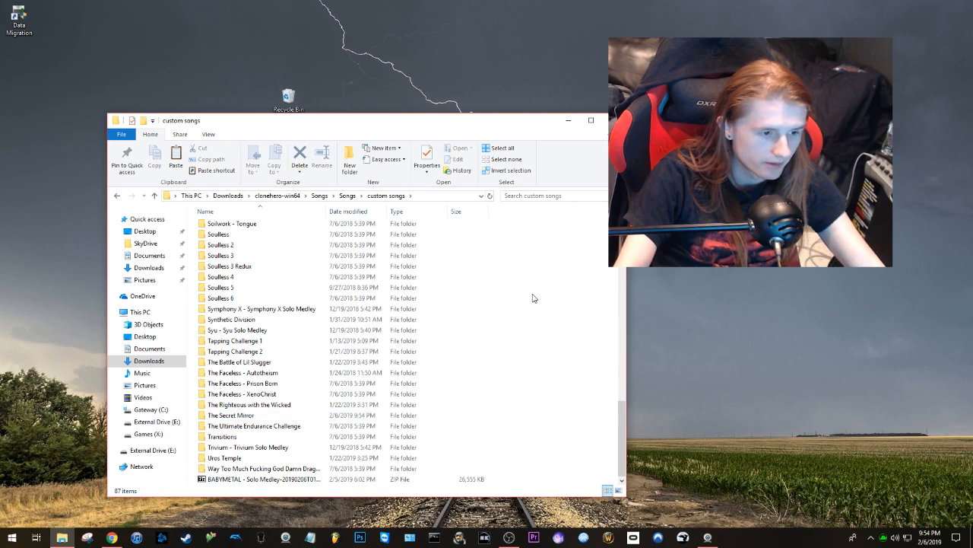
pyautogui.click(726, 305)
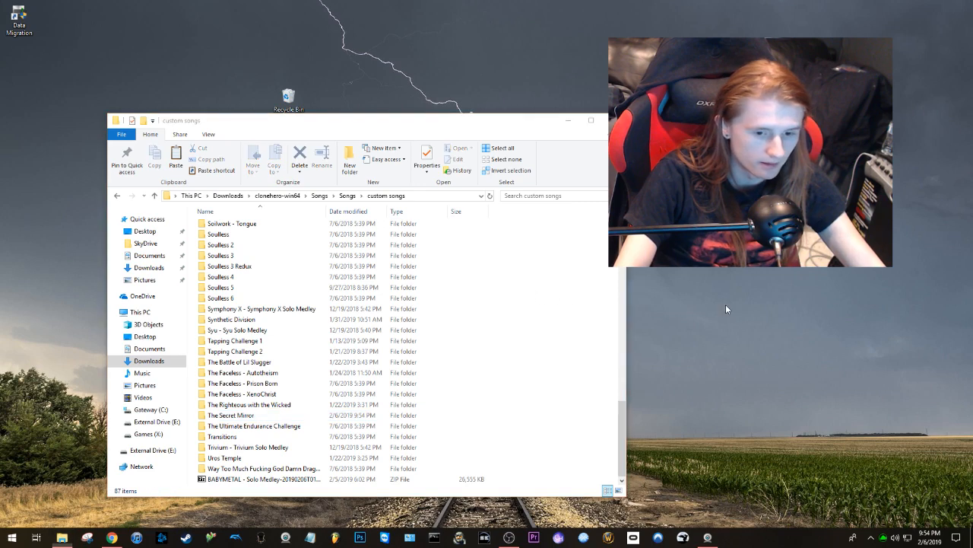
# Step: Switch to Clone Hero and join the first player slot with the existing player profile
pyautogui.click(558, 539)
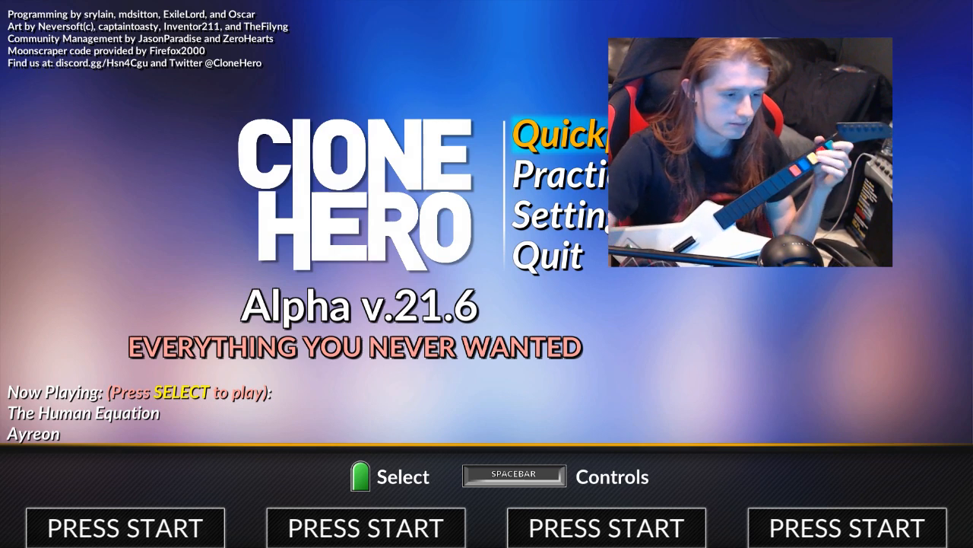
pyautogui.press('Return')
pyautogui.press('Return')
# Step: Run a full song scan from the game settings to register the added song folder
pyautogui.press('Down')
pyautogui.press('Down')
pyautogui.press('Return')
pyautogui.press('Down')
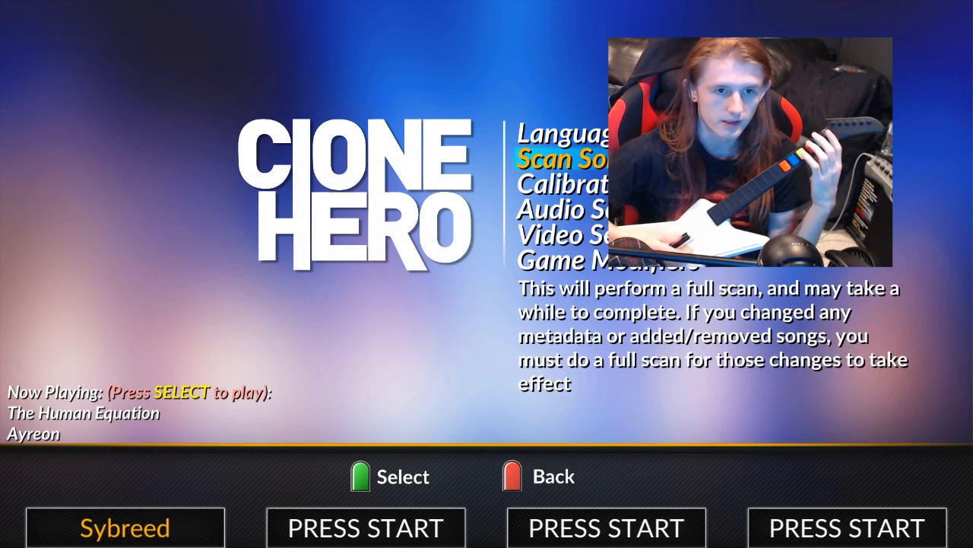
pyautogui.press('Return')
pyautogui.press('Return')
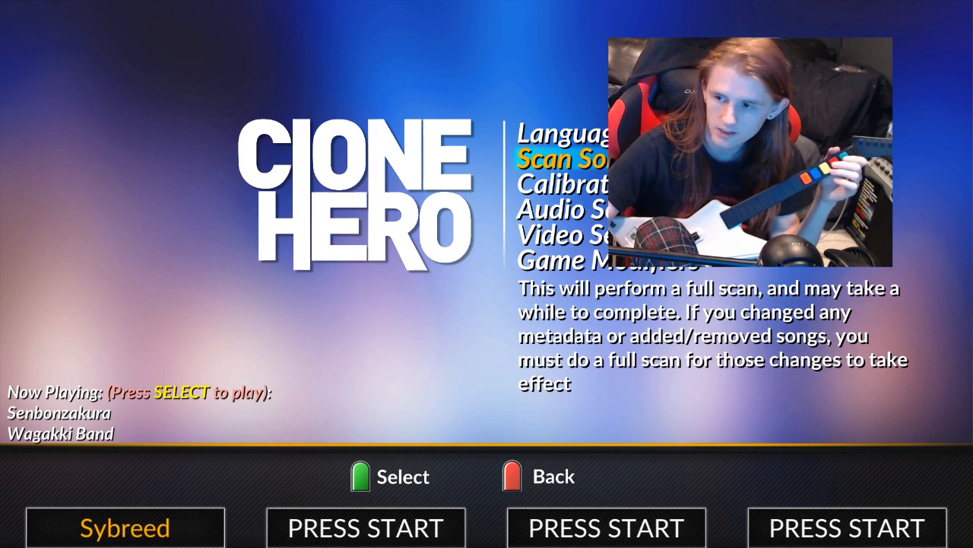
# Step: Return to the main menu, open the Quickplay song list and jump through the playlist sections to Custom Songs
pyautogui.press('Escape')
pyautogui.press('Up')
pyautogui.press('Up')
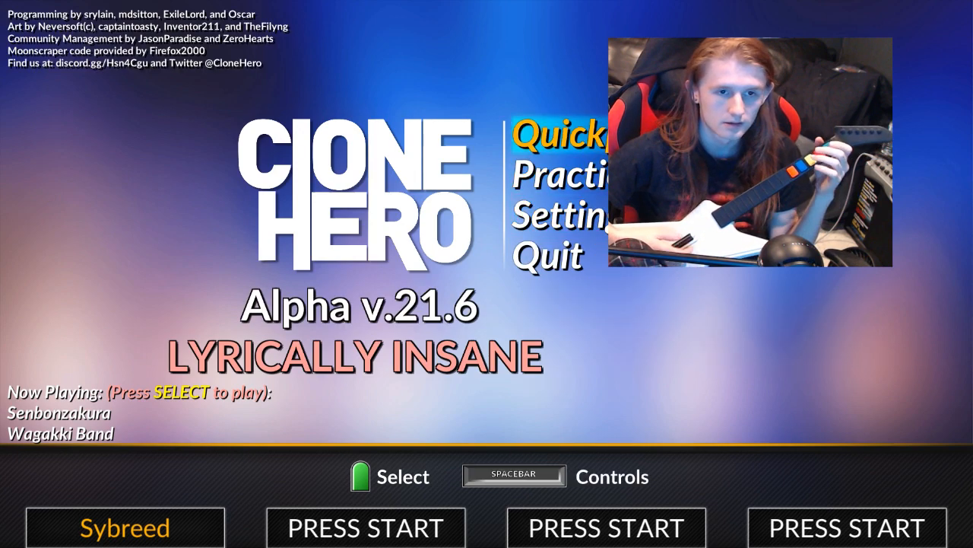
pyautogui.press('Return')
pyautogui.press('Down')
pyautogui.press('Down')
pyautogui.press('Down')
pyautogui.press('Down')
pyautogui.press('Down')
pyautogui.press('Down')
pyautogui.press('Down')
pyautogui.press('Down')
pyautogui.press('l')
pyautogui.press('Down')
pyautogui.press('Down')
pyautogui.press('Down')
pyautogui.press('Down')
pyautogui.press('Down')
pyautogui.press('Down')
pyautogui.press('Down')
pyautogui.press('Down')
pyautogui.press('Down')
pyautogui.press('Down')
pyautogui.press('Down')
pyautogui.press('Down')
pyautogui.press('Down')
pyautogui.press('Down')
pyautogui.press('Down')
pyautogui.press('Down')
pyautogui.press('Down')
pyautogui.press('Down')
pyautogui.press('Down')
pyautogui.press('Down')
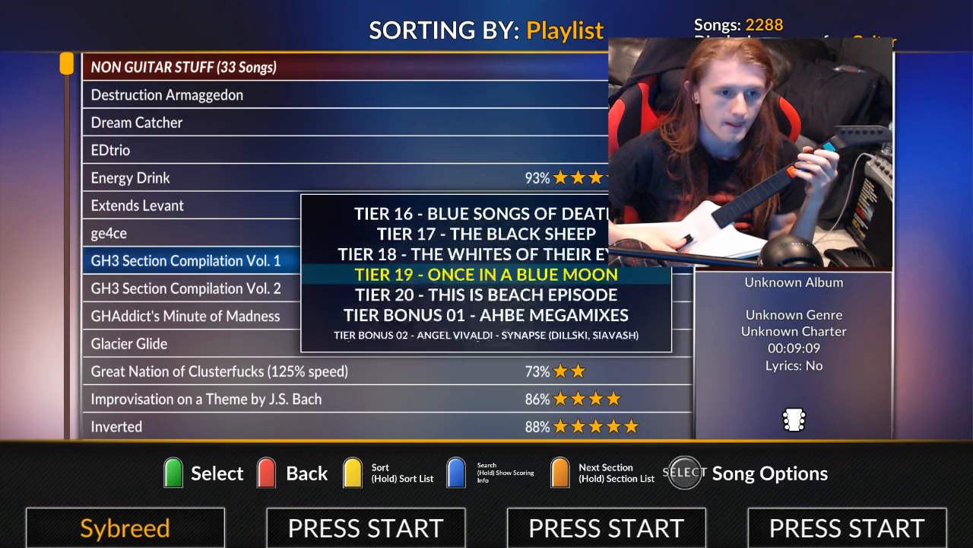
pyautogui.press('Down')
pyautogui.press('Down')
pyautogui.press('l')
pyautogui.press('Down')
pyautogui.press('Down')
pyautogui.press('Down')
pyautogui.press('Down')
pyautogui.press('Down')
pyautogui.press('Down')
pyautogui.press('Down')
pyautogui.press('Down')
pyautogui.press('Down')
pyautogui.press('Down')
pyautogui.press('Down')
pyautogui.press('Down')
pyautogui.press('Down')
pyautogui.press('Down')
pyautogui.press('Down')
pyautogui.press('Down')
pyautogui.press('Down')
pyautogui.press('Down')
pyautogui.press('Down')
pyautogui.press('Down')
pyautogui.press('Down')
pyautogui.press('l')
pyautogui.press('Down')
pyautogui.press('Down')
pyautogui.press('Down')
pyautogui.press('Down')
pyautogui.press('Down')
pyautogui.press('Down')
pyautogui.press('Down')
pyautogui.press('Down')
pyautogui.press('Down')
pyautogui.press('Down')
pyautogui.press('Down')
pyautogui.press('Down')
pyautogui.press('Down')
pyautogui.press('Down')
pyautogui.press('Down')
pyautogui.press('Down')
pyautogui.press('Down')
pyautogui.press('Down')
pyautogui.press('Down')
pyautogui.press('Down')
pyautogui.press('Down')
pyautogui.press('Down')
pyautogui.press('l')
pyautogui.press('Down')
pyautogui.press('Down')
pyautogui.press('Down')
pyautogui.press('Down')
pyautogui.press('Down')
pyautogui.press('Down')
pyautogui.press('Down')
pyautogui.press('Down')
pyautogui.press('Down')
pyautogui.press('Down')
pyautogui.press('Down')
pyautogui.press('Down')
pyautogui.press('Down')
pyautogui.press('Down')
pyautogui.press('Down')
pyautogui.press('Down')
pyautogui.press('Down')
pyautogui.press('Down')
pyautogui.press('Down')
pyautogui.press('Down')
pyautogui.press('Down')
pyautogui.press('Down')
pyautogui.press('Down')
pyautogui.press('Down')
pyautogui.press('Down')
pyautogui.press('l')
pyautogui.press('Down')
pyautogui.press('Down')
pyautogui.press('Down')
pyautogui.press('Down')
pyautogui.press('Down')
pyautogui.press('Down')
pyautogui.press('Down')
pyautogui.press('Down')
pyautogui.press('Down')
pyautogui.press('Down')
pyautogui.press('Down')
pyautogui.press('Down')
pyautogui.press('Down')
pyautogui.press('Down')
pyautogui.press('Down')
pyautogui.press('Down')
pyautogui.press('Down')
pyautogui.press('Down')
pyautogui.press('Down')
pyautogui.press('Down')
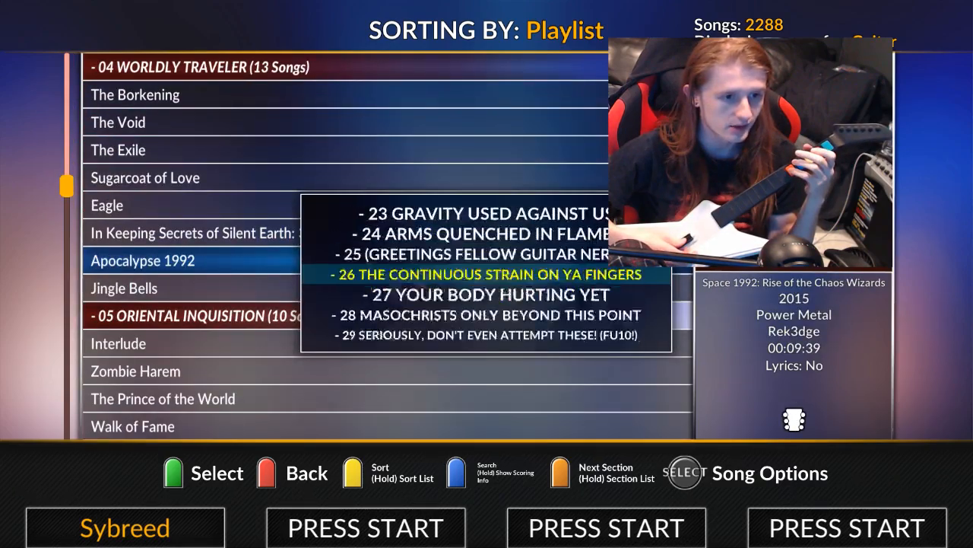
pyautogui.press('Down')
pyautogui.press('Down')
pyautogui.press('Down')
pyautogui.press('Down')
pyautogui.press('Down')
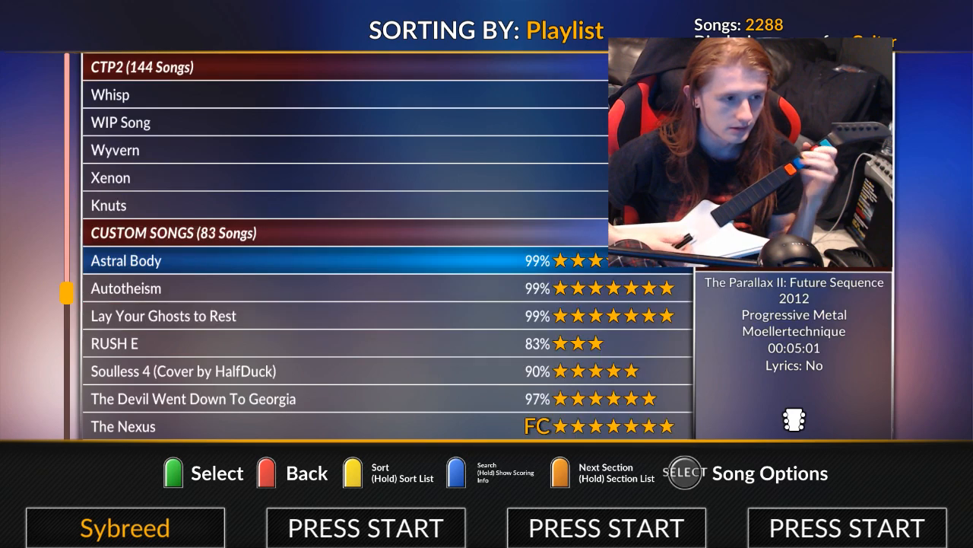
# Step: Move down through the Custom Songs section of the song list to highlight The Secret Mirror
pyautogui.press('Down')
pyautogui.press('Down')
pyautogui.press('Down')
pyautogui.press('Down')
pyautogui.press('Down')
pyautogui.press('Down')
pyautogui.press('Down')
pyautogui.press('Down')
pyautogui.press('Down')
pyautogui.press('Down')
pyautogui.press('Down')
pyautogui.press('Down')
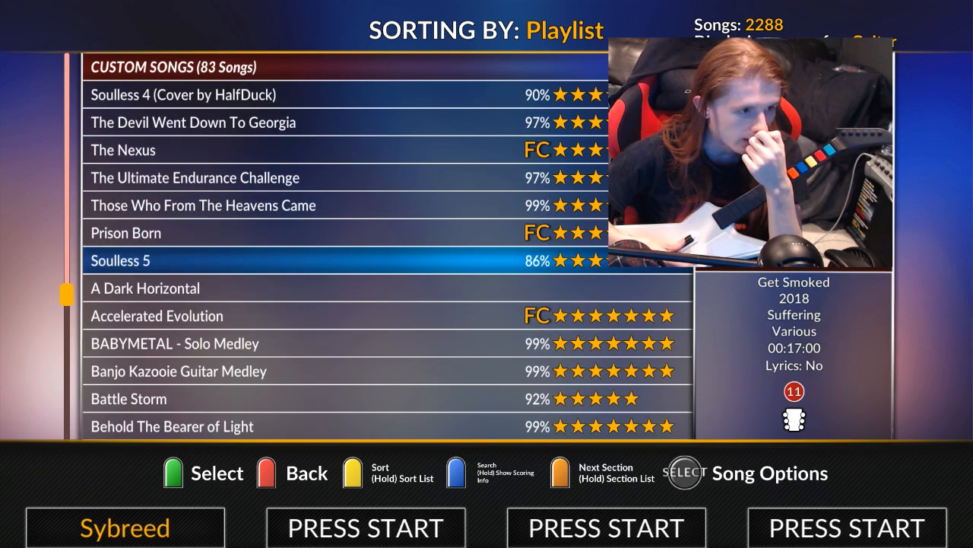
pyautogui.press('Down')
pyautogui.press('Down')
pyautogui.press('Down')
pyautogui.press('Down')
pyautogui.press('Down')
pyautogui.press('Down')
pyautogui.press('Down')
pyautogui.press('Down')
pyautogui.press('Down')
pyautogui.press('Down')
pyautogui.press('Down')
pyautogui.press('Down')
pyautogui.press('Down')
pyautogui.press('Down')
pyautogui.press('Down')
pyautogui.press('Down')
pyautogui.press('Down')
pyautogui.press('Down')
pyautogui.press('Down')
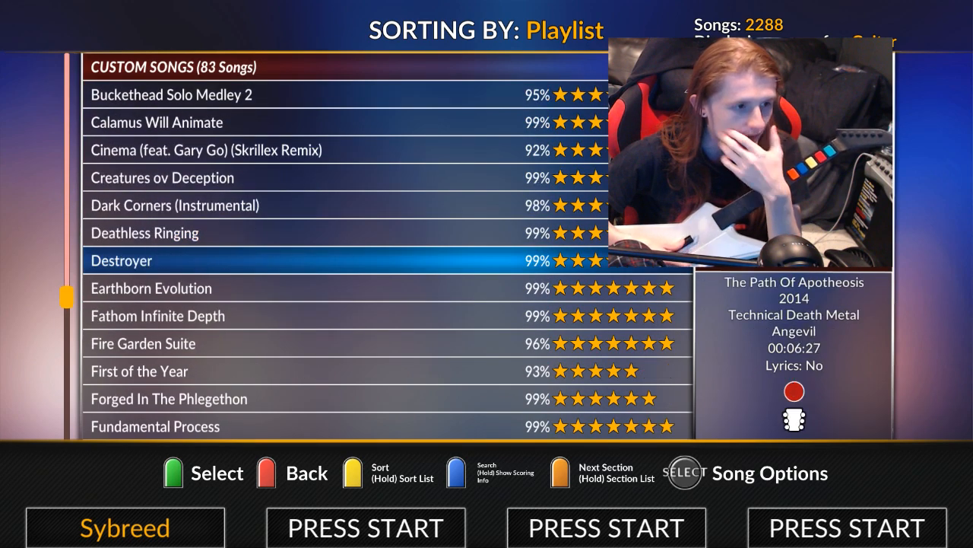
pyautogui.press('Down')
pyautogui.press('Down')
pyautogui.press('Down')
pyautogui.press('Down')
pyautogui.press('Down')
pyautogui.press('Down')
pyautogui.press('Down')
pyautogui.press('Down')
pyautogui.press('Down')
pyautogui.press('Down')
pyautogui.press('Down')
pyautogui.press('Down')
pyautogui.press('Down')
pyautogui.press('Down')
pyautogui.press('Down')
pyautogui.press('Down')
pyautogui.press('Down')
pyautogui.press('Down')
pyautogui.press('Down')
pyautogui.press('Down')
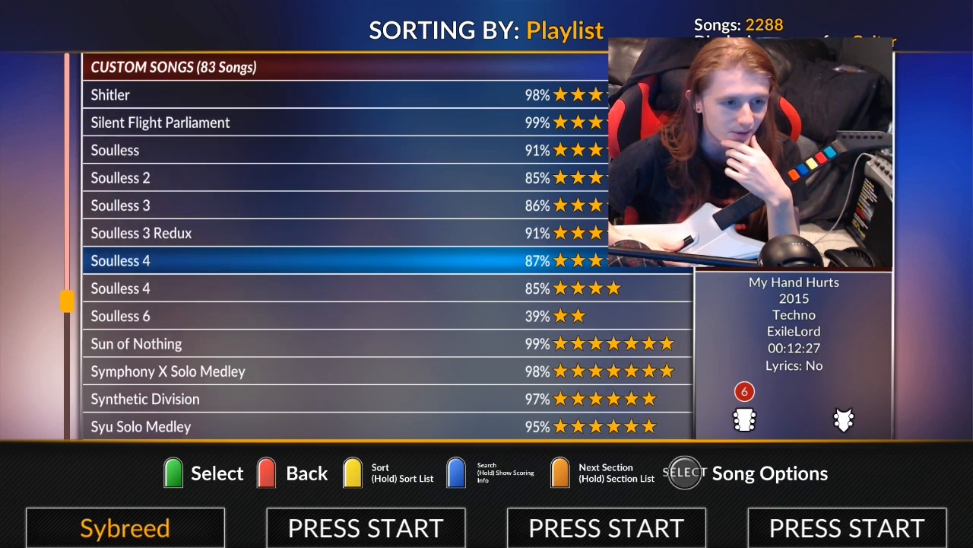
pyautogui.press('Down')
pyautogui.press('Down')
pyautogui.press('Down')
pyautogui.press('Down')
pyautogui.press('Down')
pyautogui.press('Down')
pyautogui.press('Down')
pyautogui.press('Down')
pyautogui.press('Down')
pyautogui.press('Down')
pyautogui.press('Down')
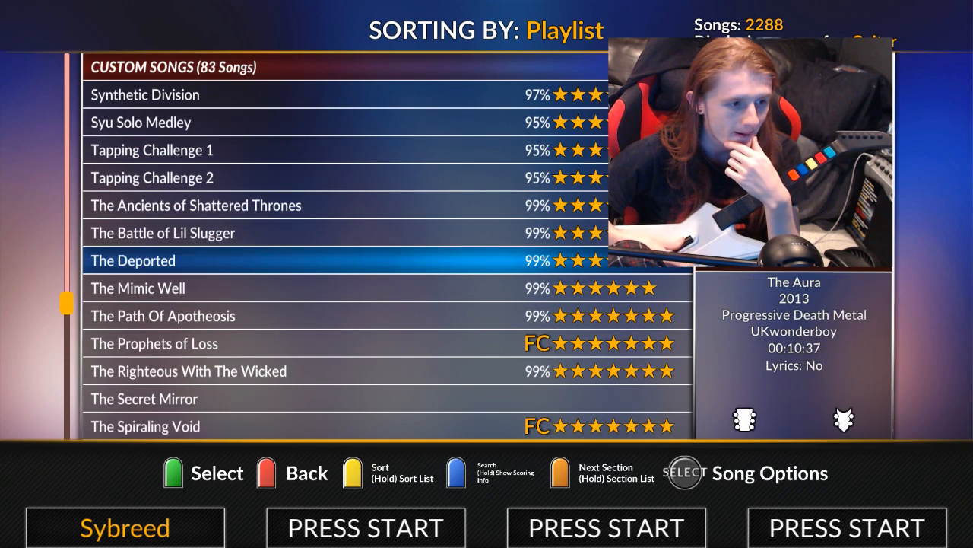
pyautogui.press('Down')
pyautogui.press('Down')
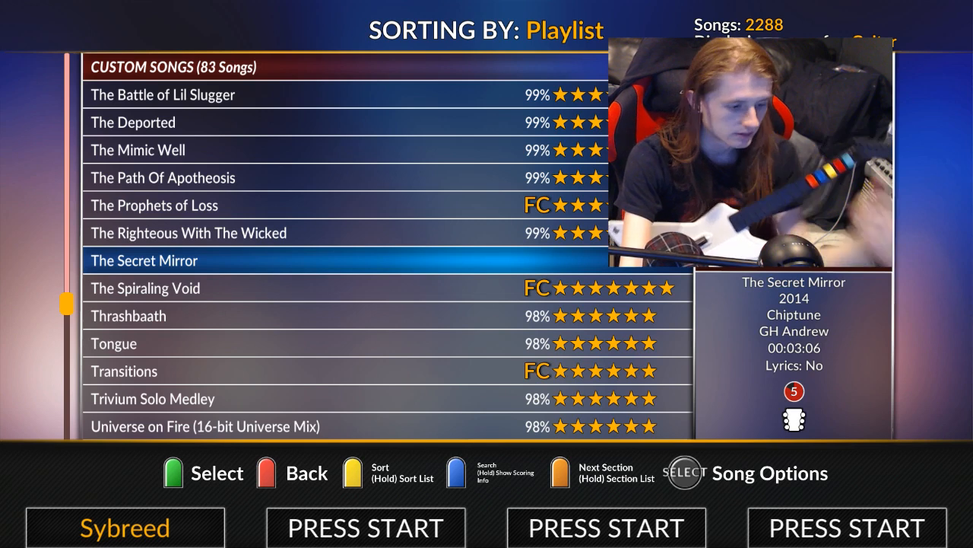
pyautogui.press('super')
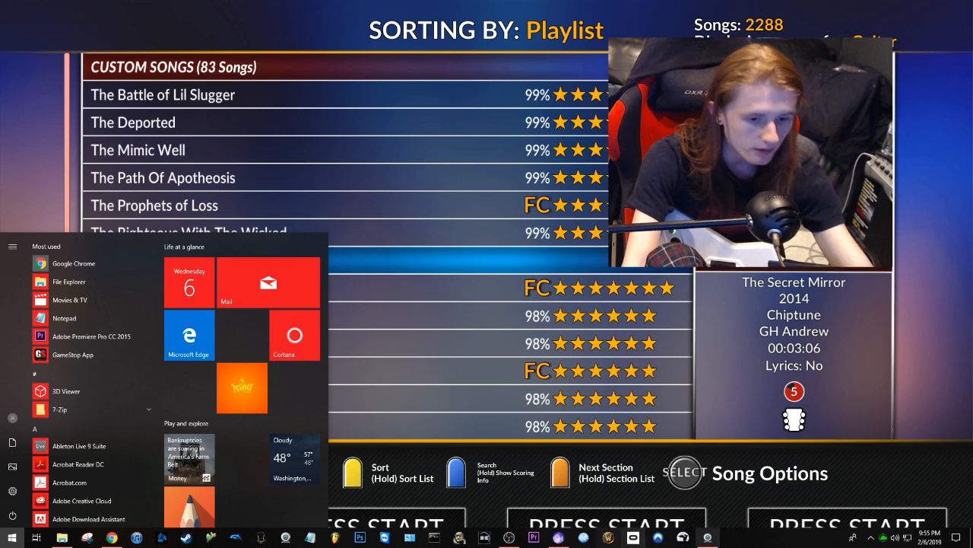
pyautogui.click(509, 543)
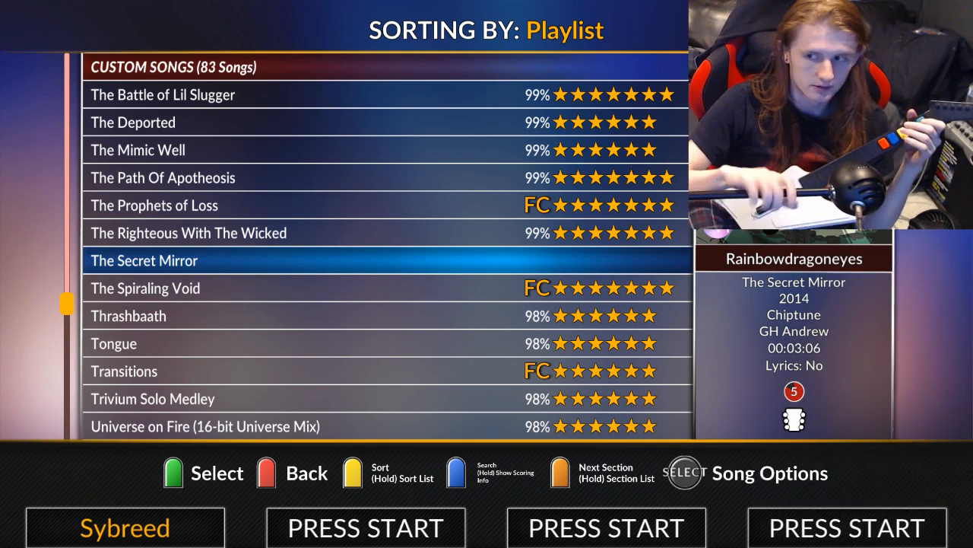
# Step: Start The Secret Mirror in Quickplay on Expert difficulty and play the song through
pyautogui.press('Return')
pyautogui.press('Return')
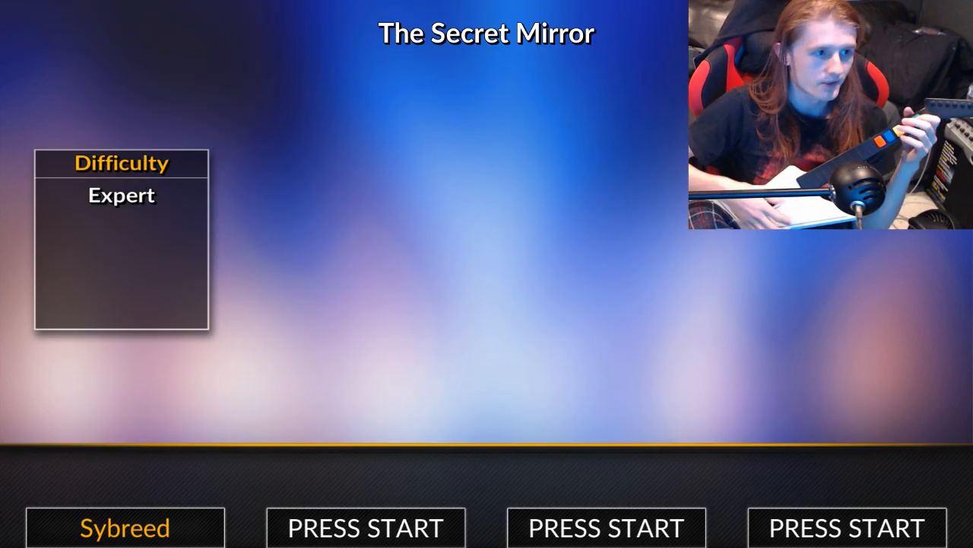
pyautogui.press('Return')
pyautogui.press('Return')
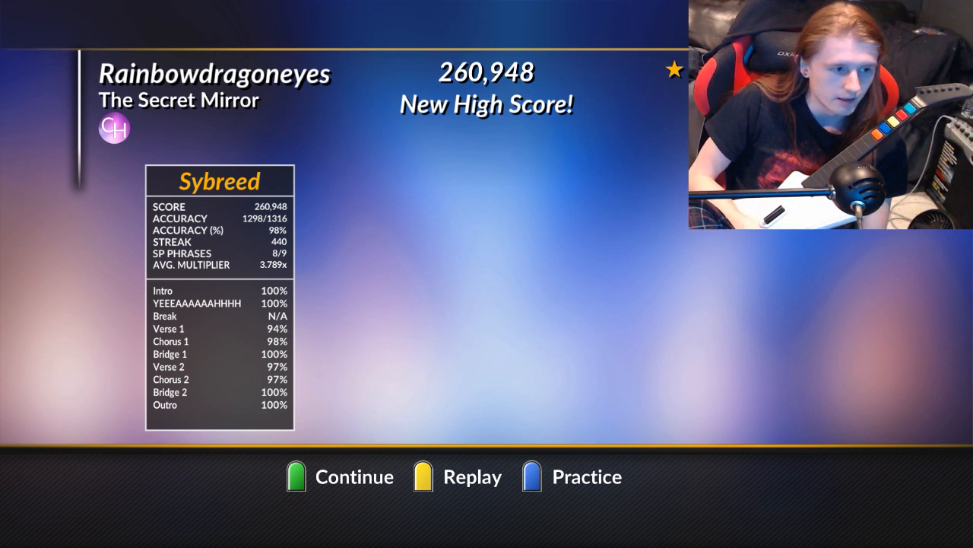
# Step: Enter practice mode for the song and play only the Verse 1 section at 100% speed
pyautogui.press('k')
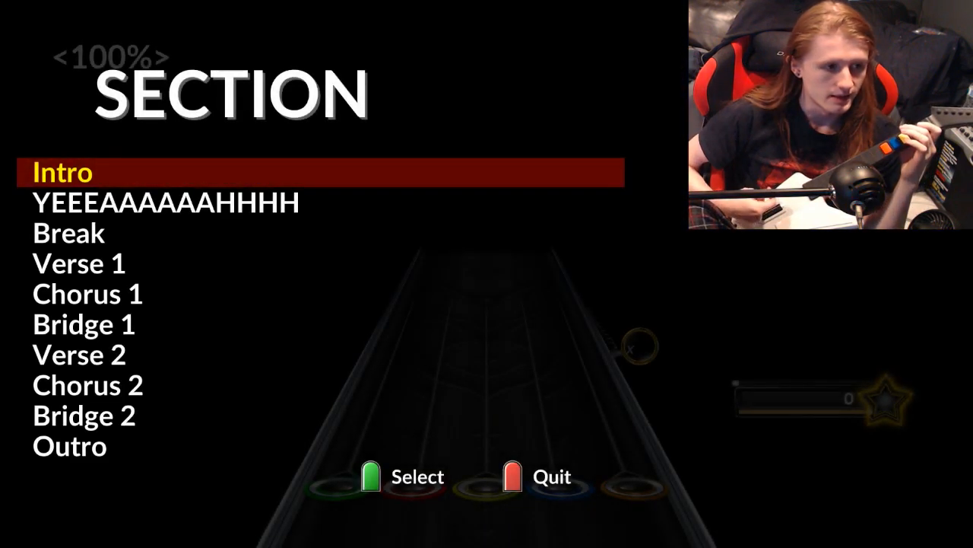
pyautogui.press('Down')
pyautogui.press('Down')
pyautogui.press('Down')
pyautogui.press('Return')
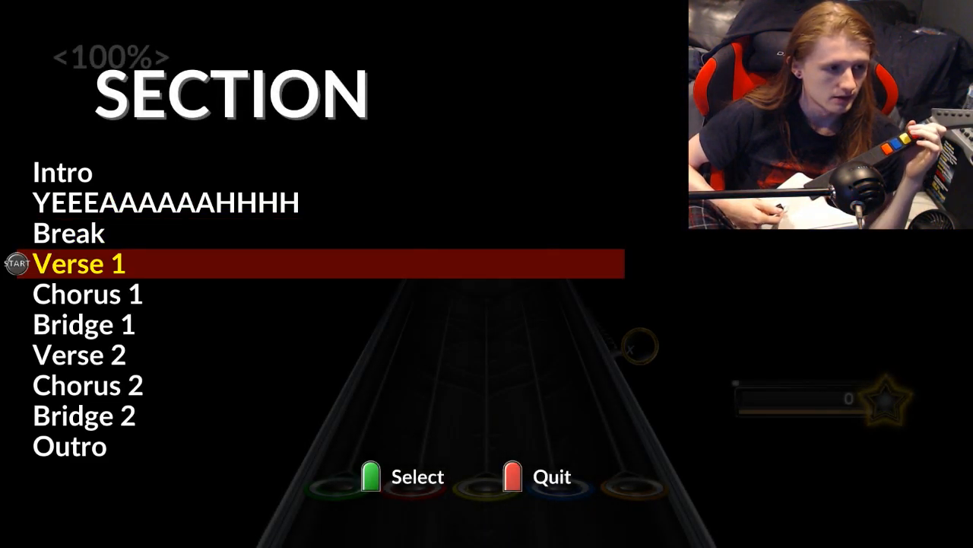
pyautogui.press('Return')
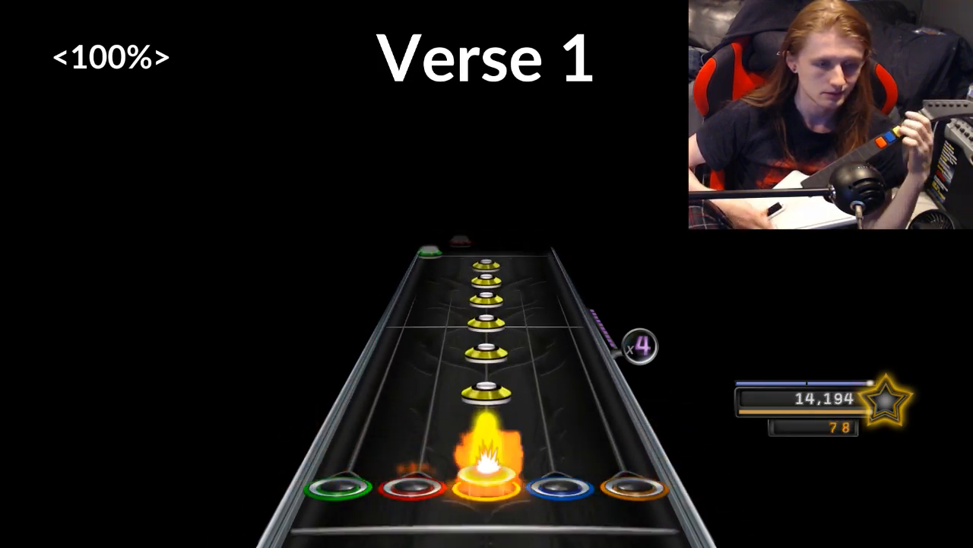
# Step: Quit the Verse 1 practice session and exit Clone Hero to the desktop
pyautogui.press('Escape')
pyautogui.press('Up')
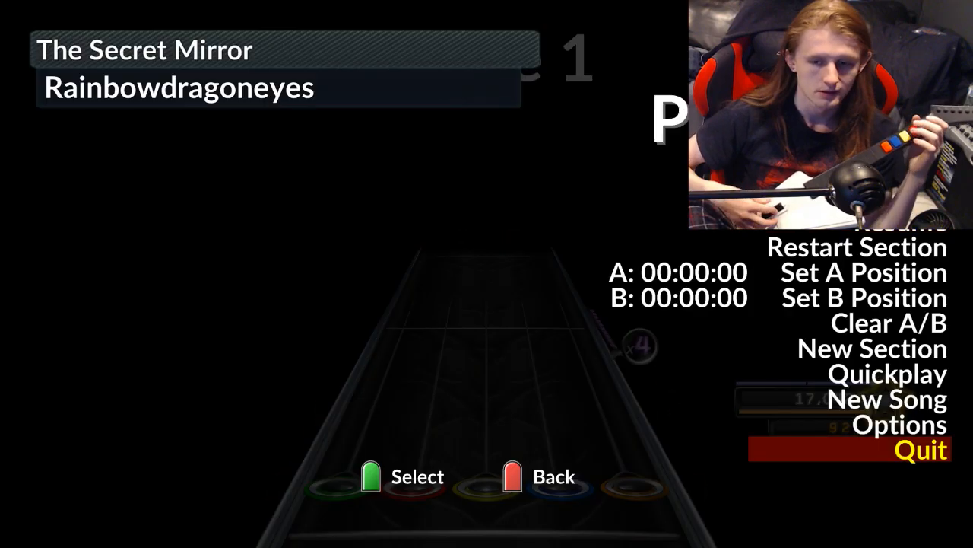
pyautogui.press('Return')
pyautogui.press('Up')
pyautogui.press('Return')
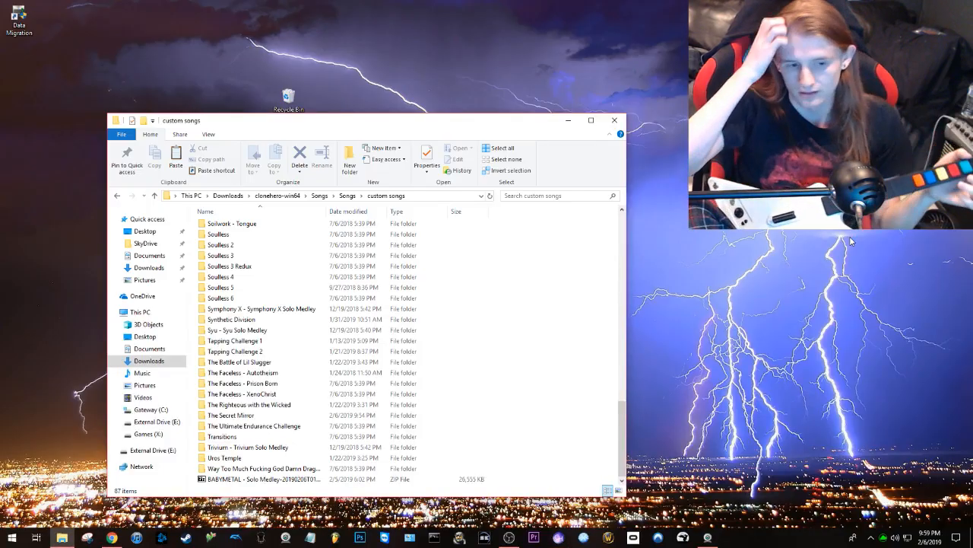
# Step: Launch Moonscraper Chart Editor and load the notes chart from Downloads > Clone Hero Charting > The Secret Mirror
pyautogui.click(925, 250)
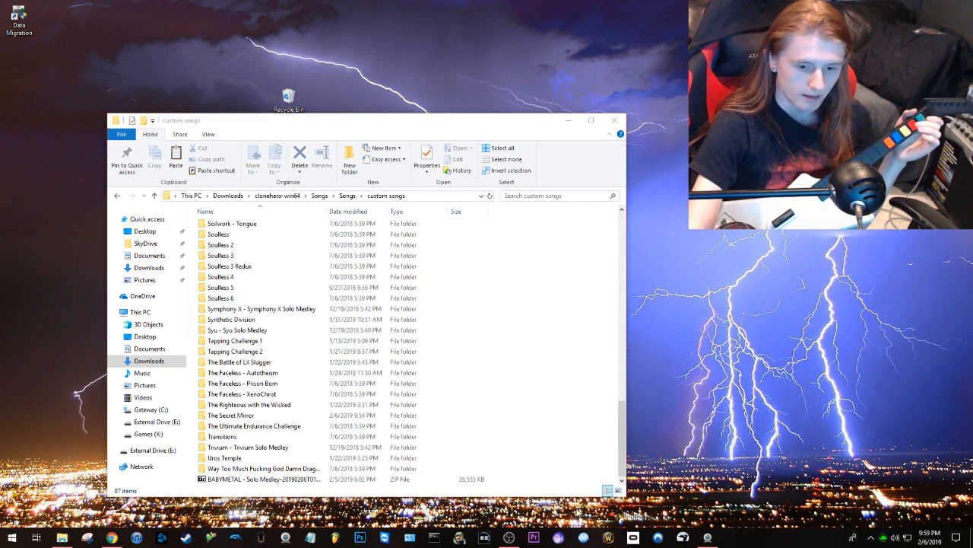
pyautogui.click(683, 539)
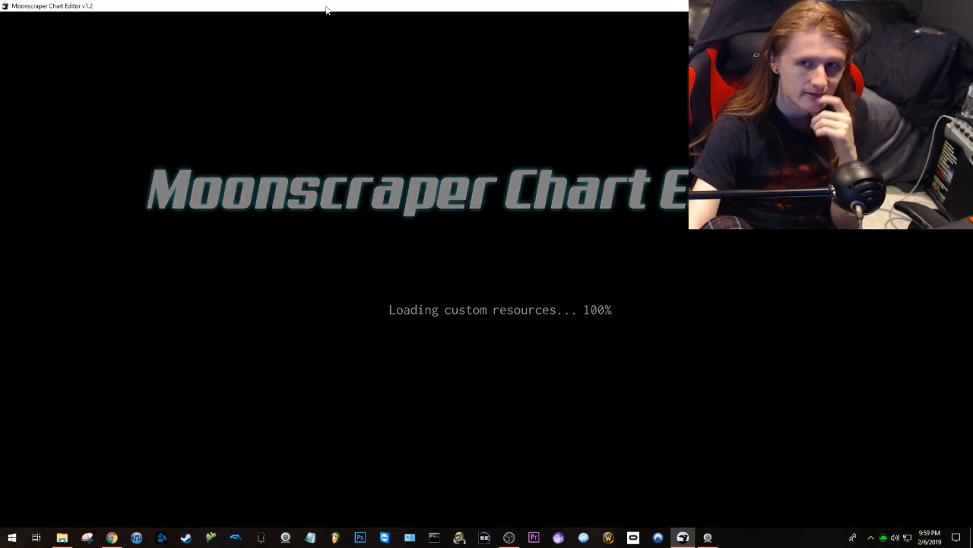
pyautogui.click(11, 20)
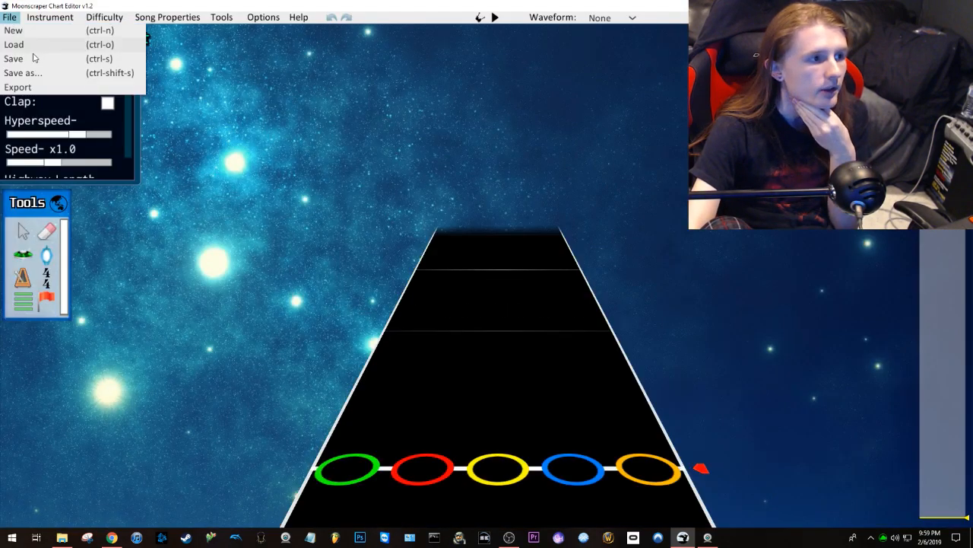
pyautogui.click(33, 44)
pyautogui.doubleClick(332, 164)
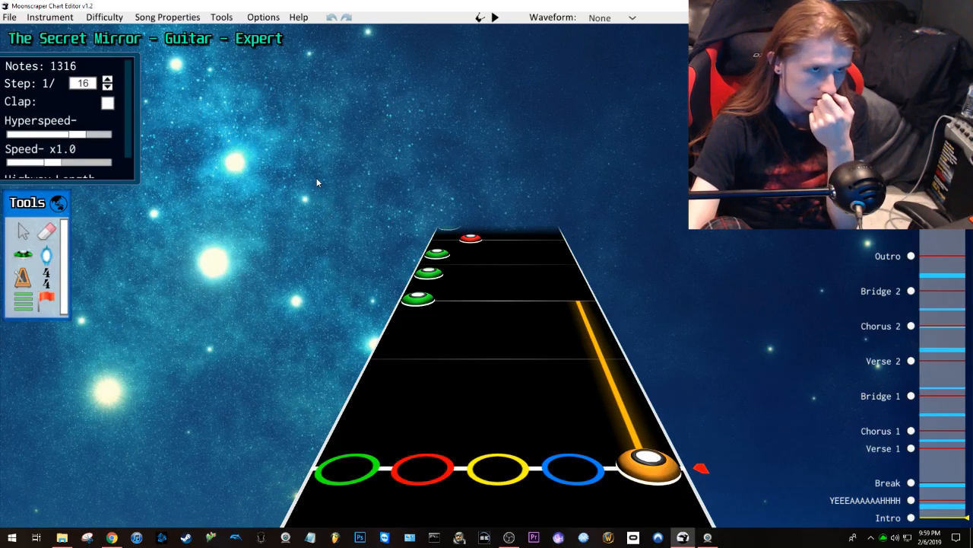
# Step: Load the chart from The Secret Mirror folder in Downloads > clonehero-win64 > Songs > Songs > custom songs instead
pyautogui.click(10, 17)
pyautogui.click(32, 44)
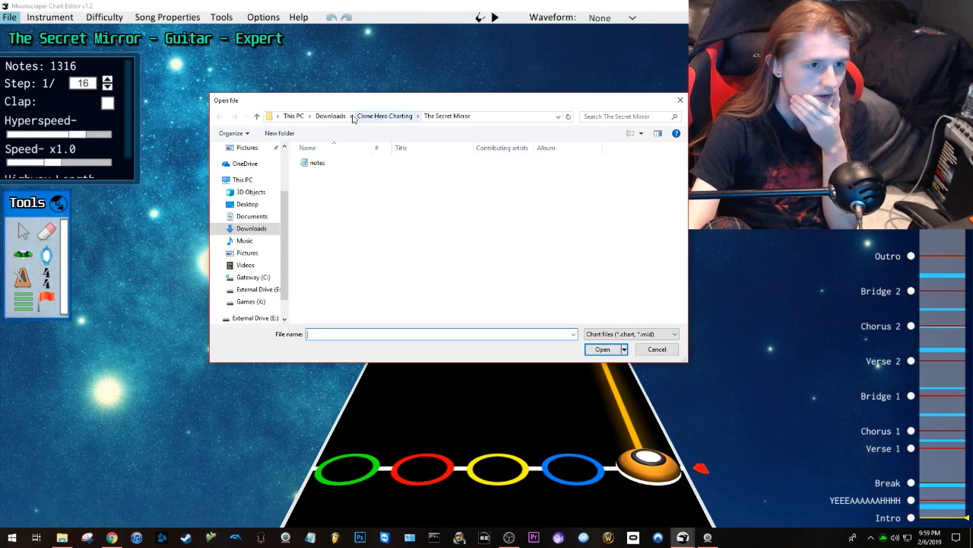
pyautogui.click(378, 119)
pyautogui.click(343, 120)
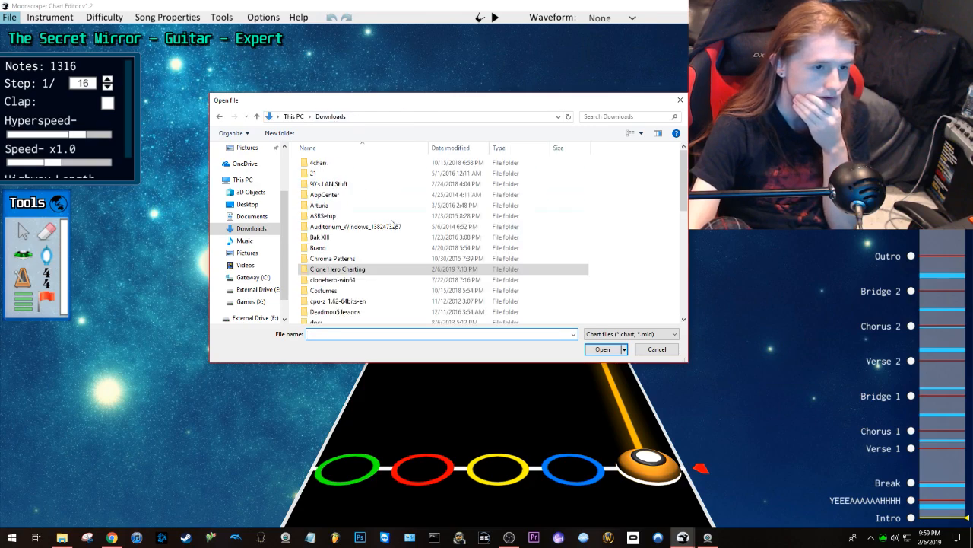
pyautogui.doubleClick(367, 279)
pyautogui.doubleClick(332, 205)
pyautogui.doubleClick(332, 173)
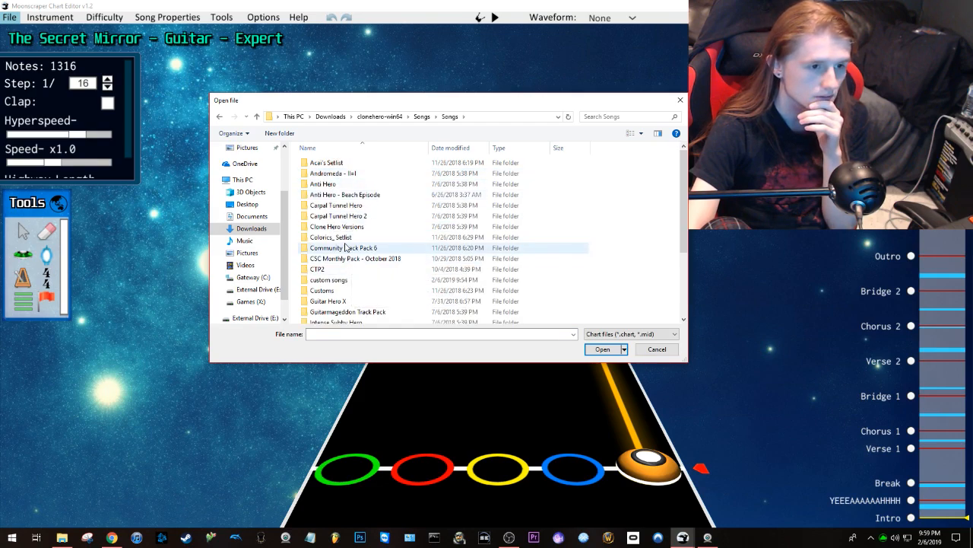
pyautogui.scroll(-2, 343, 248)
pyautogui.doubleClick(359, 227)
pyautogui.scroll(-9, 359, 226)
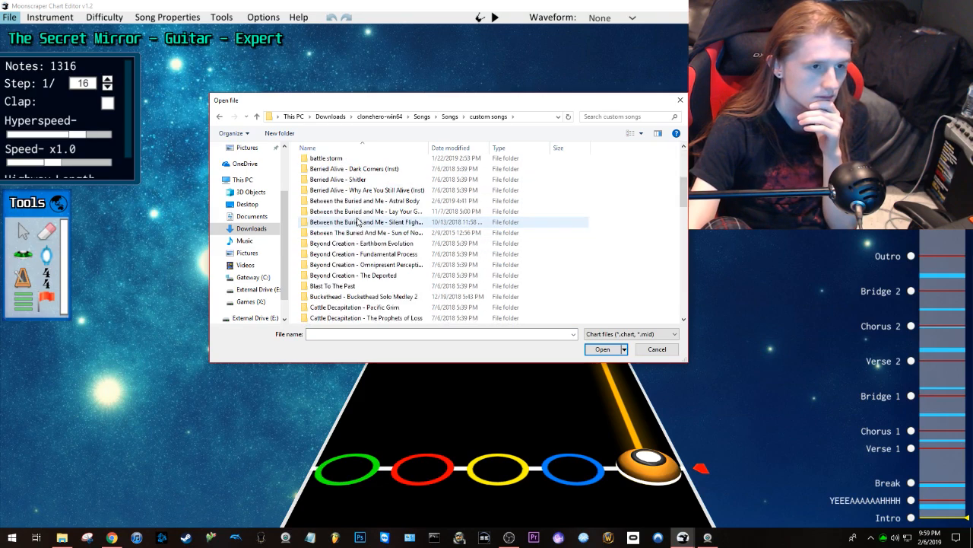
pyautogui.scroll(-3, 365, 185)
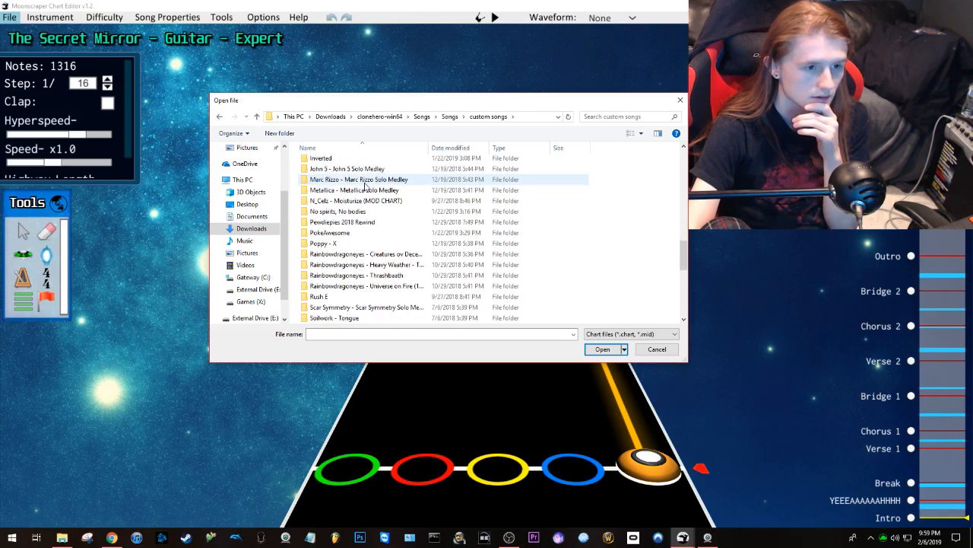
pyautogui.scroll(-3, 368, 235)
pyautogui.scroll(-4, 367, 235)
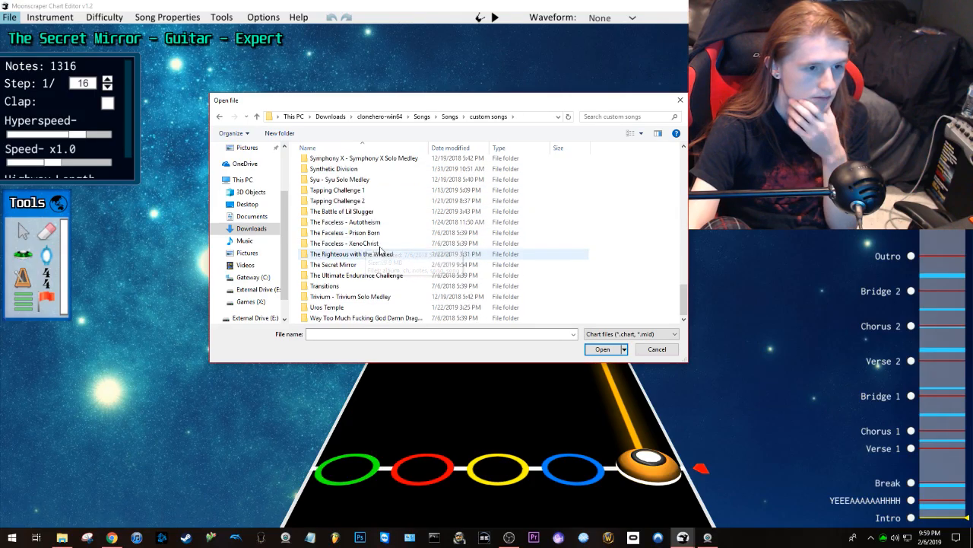
pyautogui.doubleClick(366, 259)
pyautogui.doubleClick(344, 163)
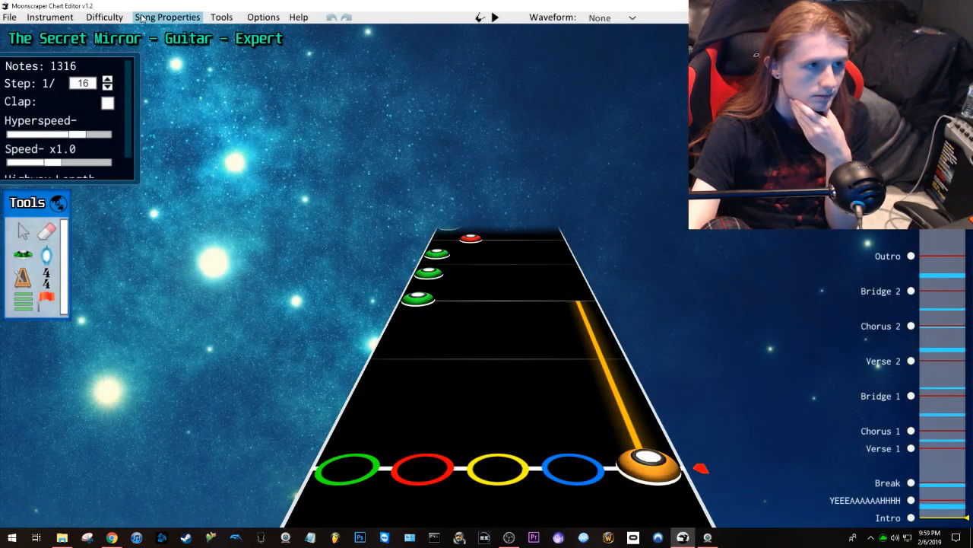
# Step: Load the song file from The Secret Mirror folder as the chart's song audio and close the song properties
pyautogui.click(168, 17)
pyautogui.click(676, 452)
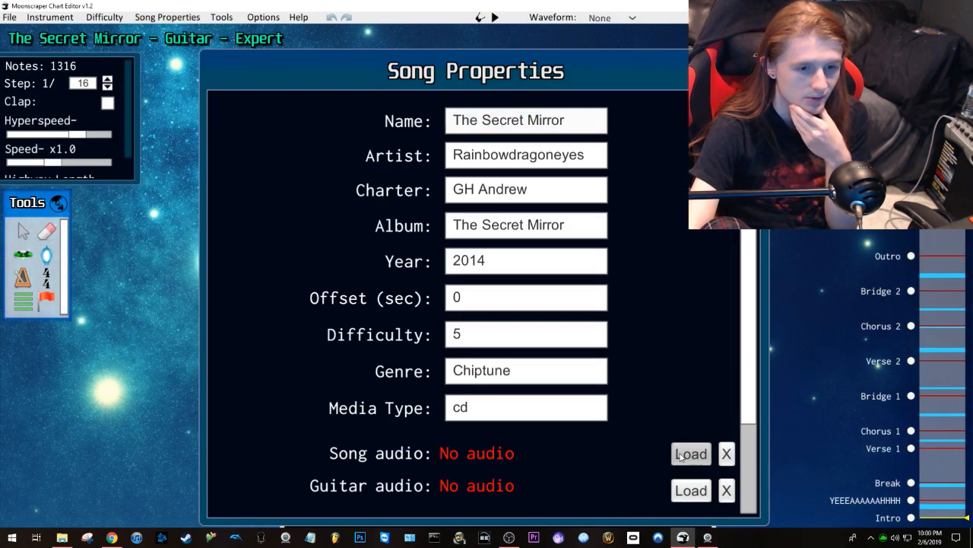
pyautogui.doubleClick(330, 166)
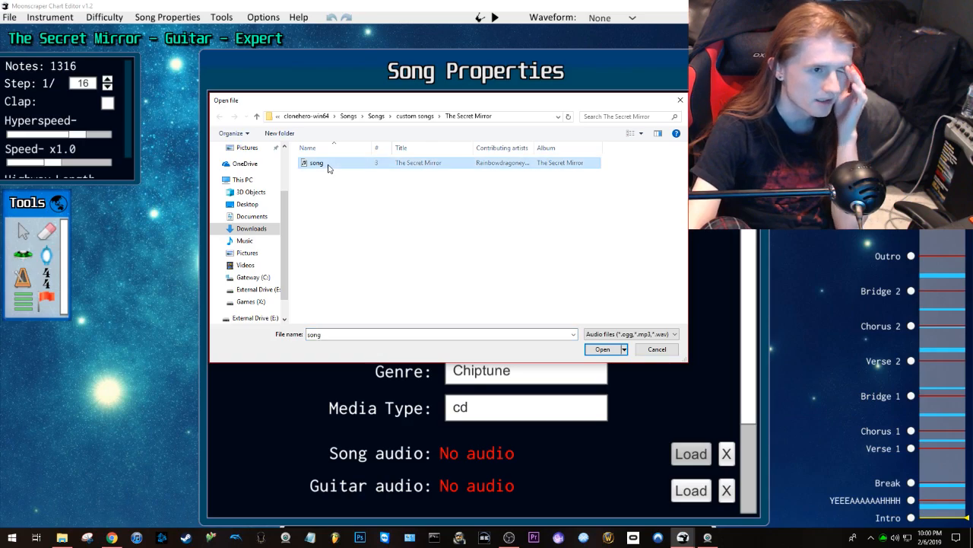
pyautogui.press('Escape')
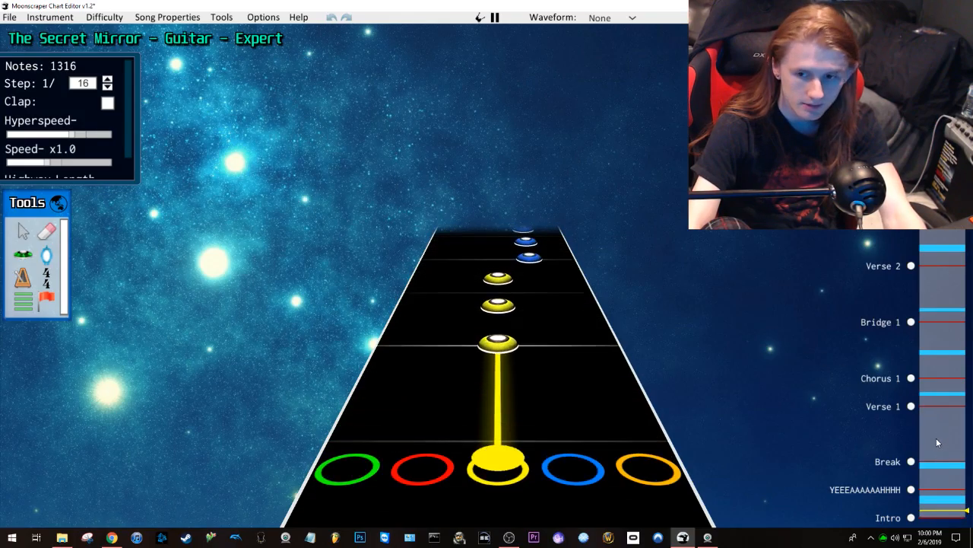
# Step: Go to the start of Verse 1, play it back and toggle the forced flag of the blue note at position 25152
pyautogui.click(933, 404)
pyautogui.scroll(5, 593, 335)
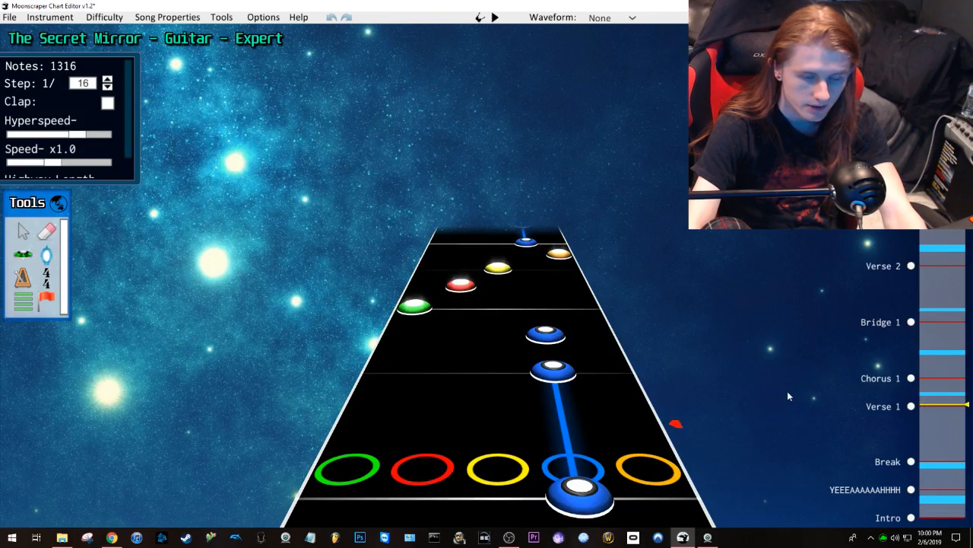
pyautogui.press('space')
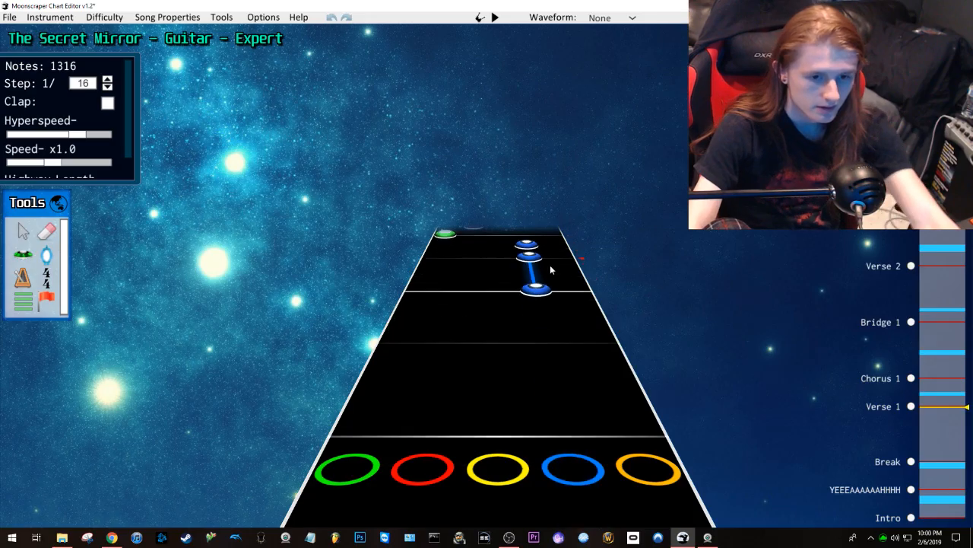
pyautogui.press('space')
pyautogui.scroll(-1, 559, 334)
pyautogui.click(555, 335)
pyautogui.press('space')
pyautogui.press('space')
pyautogui.scroll(-4, 565, 372)
pyautogui.click(555, 353)
pyautogui.press('f')
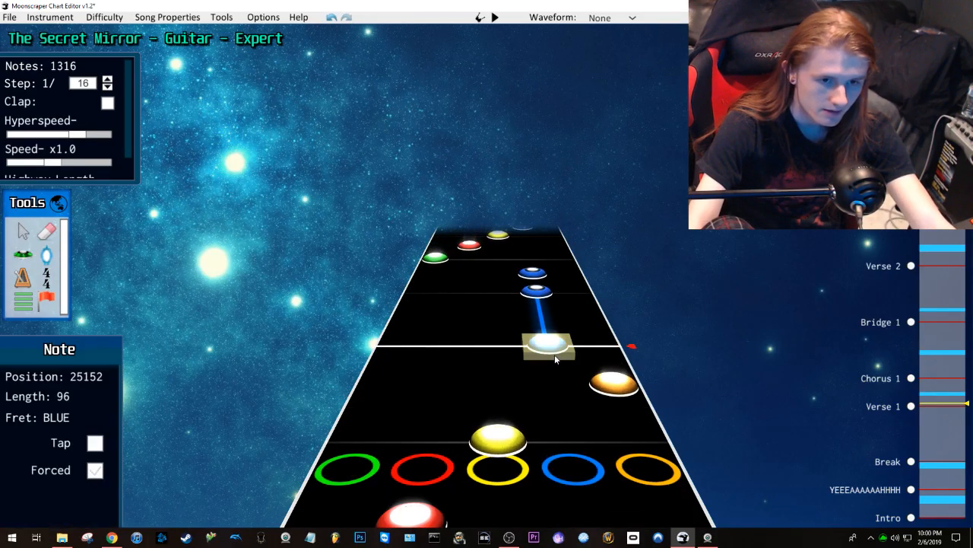
# Step: Toggle the forced flag of the orange note opening the next Verse 1 phrase and select the red note opening the following phrase
pyautogui.press('space')
pyautogui.press('space')
pyautogui.click(608, 372)
pyautogui.press('f')
pyautogui.press('space')
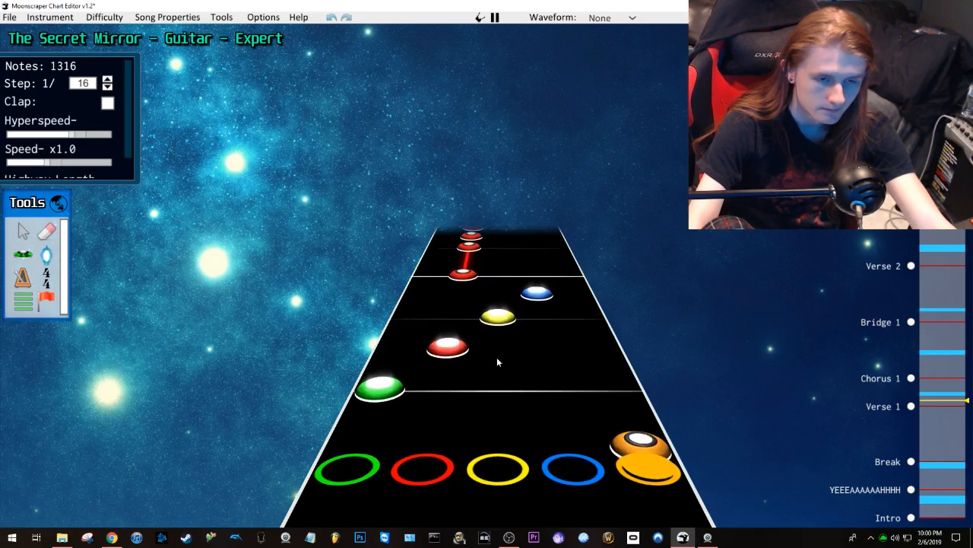
pyautogui.press('space')
pyautogui.click(456, 384)
pyautogui.press('space')
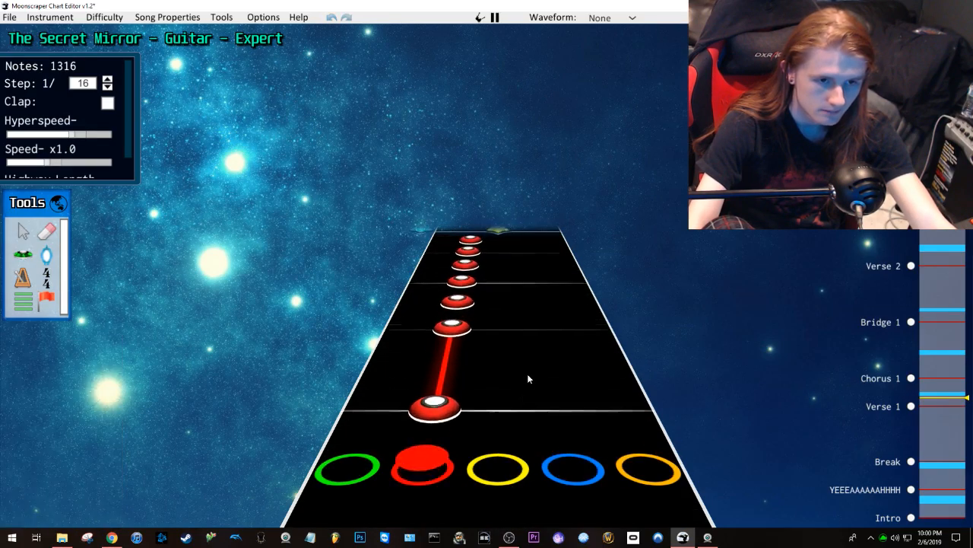
# Step: Toggle the forced flag of the yellow note at position 26688 and play on into the green star power notes
pyautogui.press('space')
pyautogui.click(532, 380)
pyautogui.press('f')
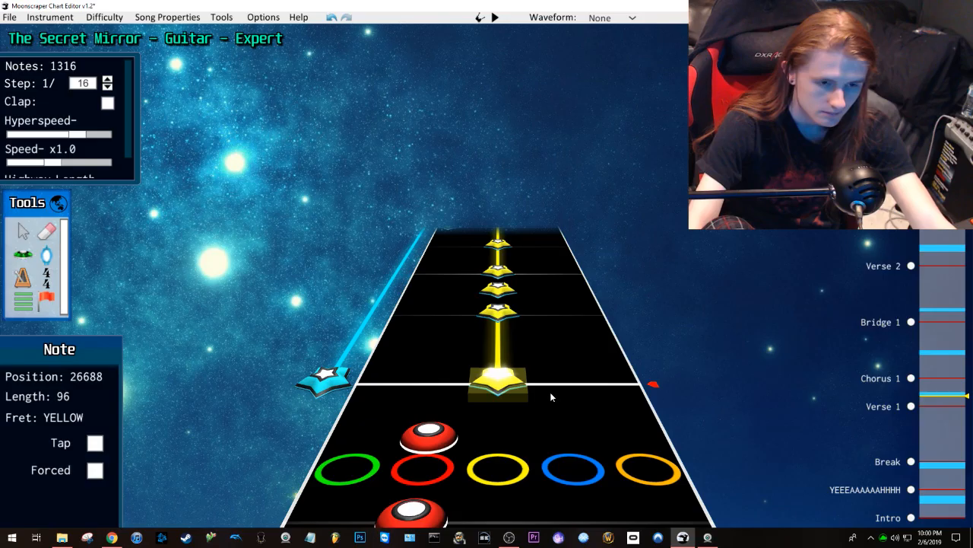
pyautogui.press('space')
pyautogui.press('space')
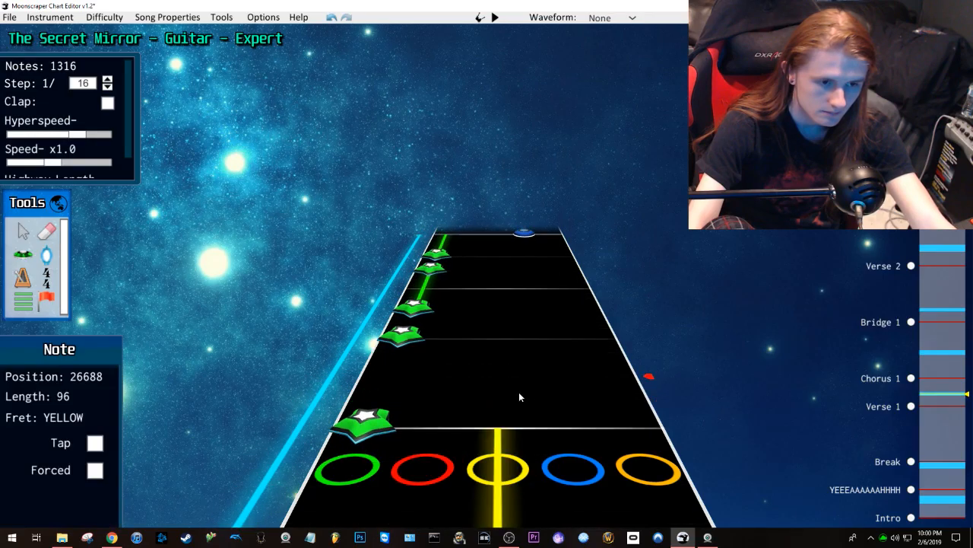
# Step: Toggle the forced flag of the green note at position 27072 and play back through the star power phrase to the following blue phrase
pyautogui.click(409, 378)
pyautogui.press('f')
pyautogui.press('space')
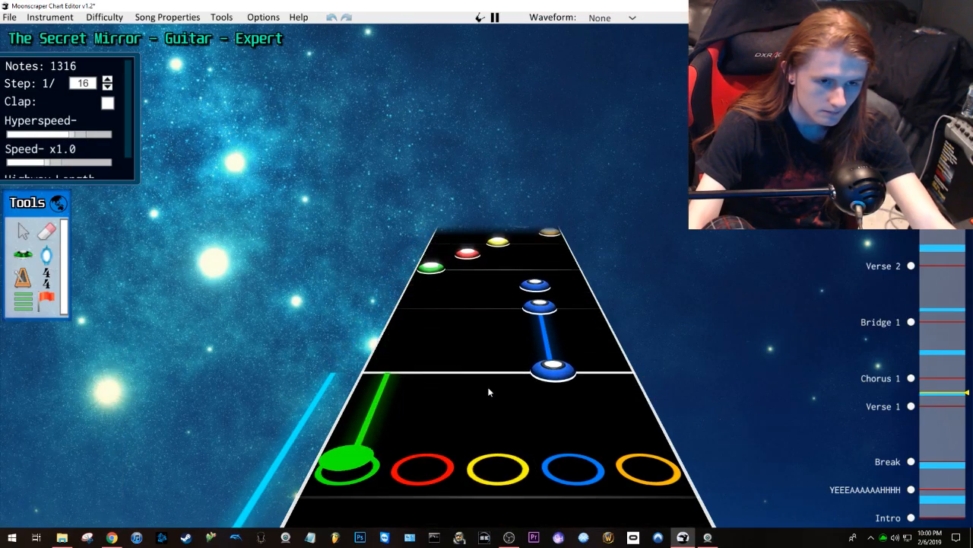
pyautogui.press('space')
pyautogui.press('space')
pyautogui.press('space')
pyautogui.press('space')
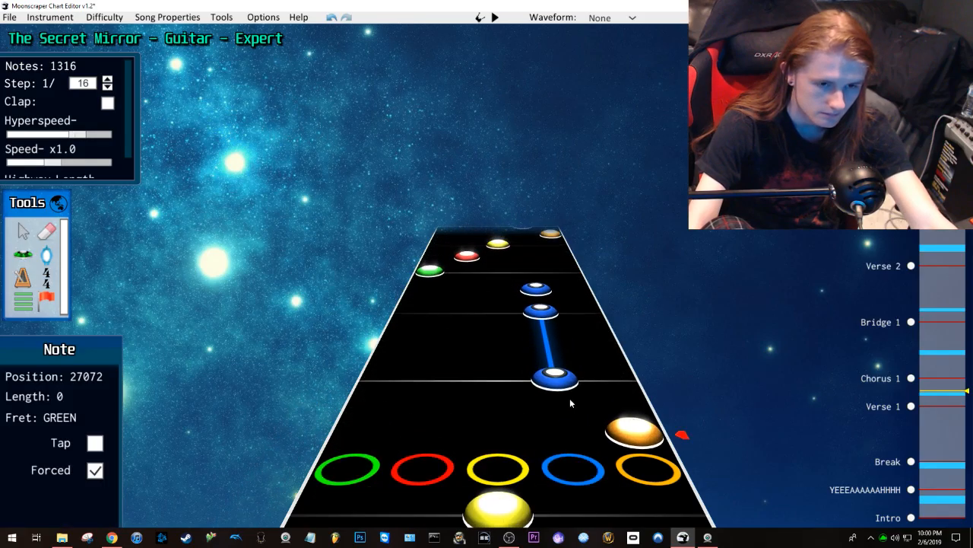
# Step: Toggle the forced flag of the sustained blue note opening the phrase after the green star power notes and resume playback
pyautogui.press('space')
pyautogui.click(554, 359)
pyautogui.press('f')
pyautogui.press('space')
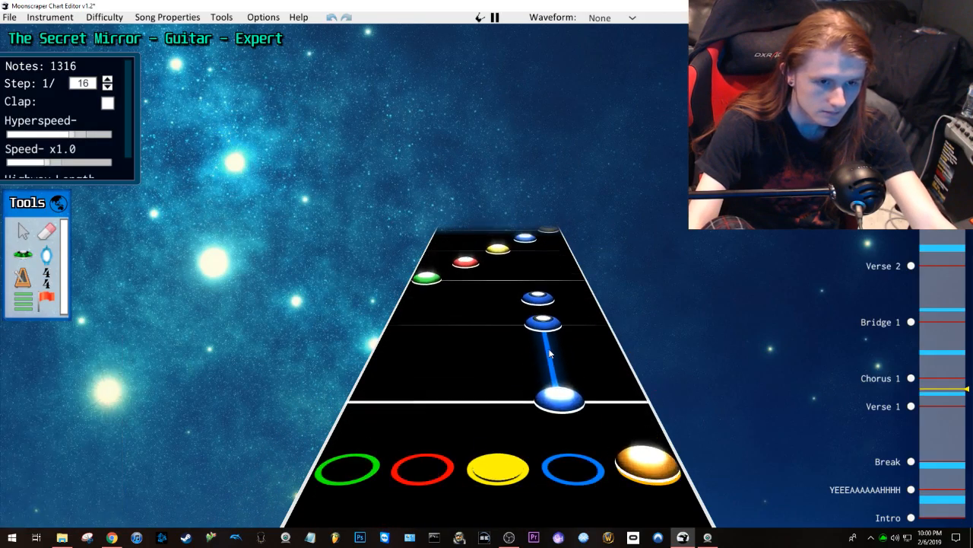
# Step: Toggle the forced flag of the orange note at position 28608, play past it and return to that phrase
pyautogui.press('space')
pyautogui.click(605, 357)
pyautogui.press('space')
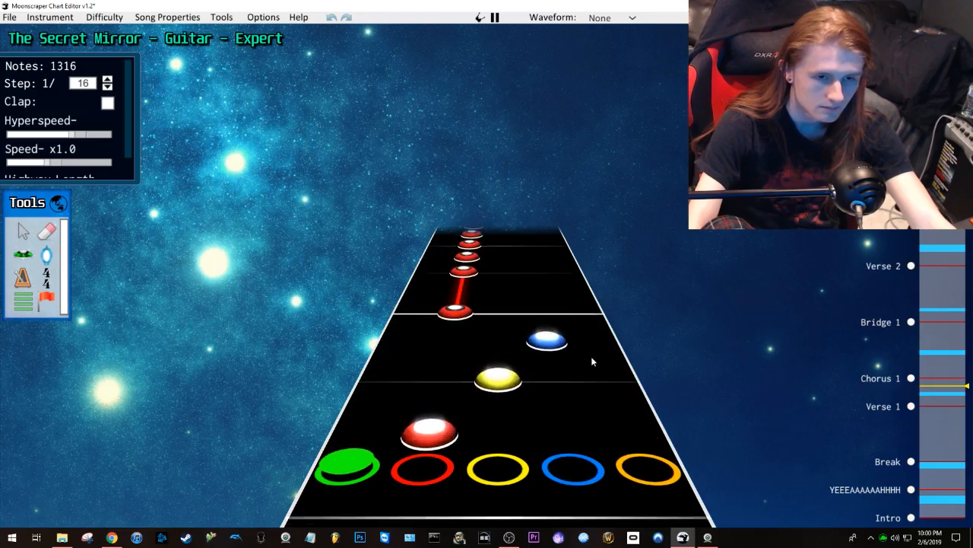
pyautogui.press('space')
pyautogui.scroll(-2, 456, 400)
pyautogui.scroll(-6, 459, 399)
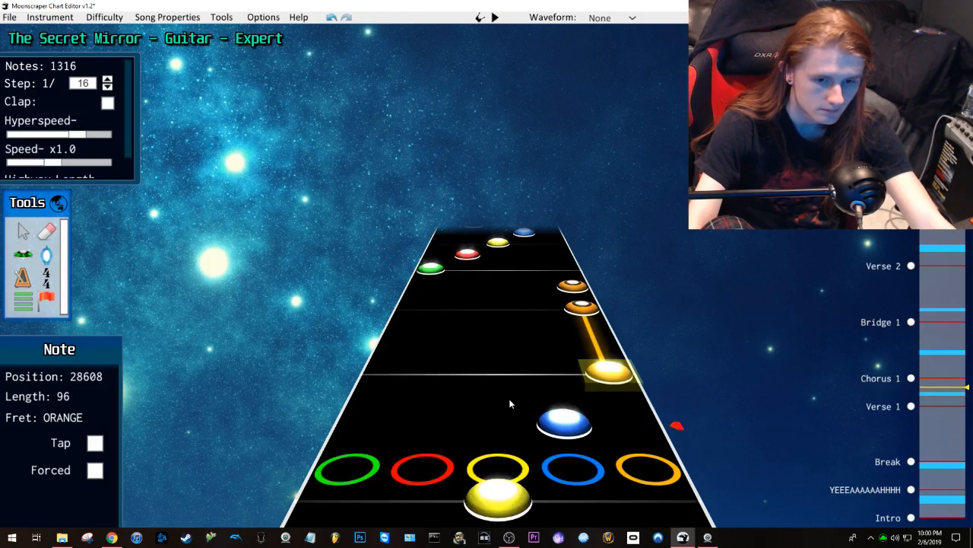
# Step: Toggle the forced flag of the red note opening the next phrase, check the yellow note at position 29760 and play on into Chorus 1
pyautogui.press('space')
pyautogui.press('space')
pyautogui.press('space')
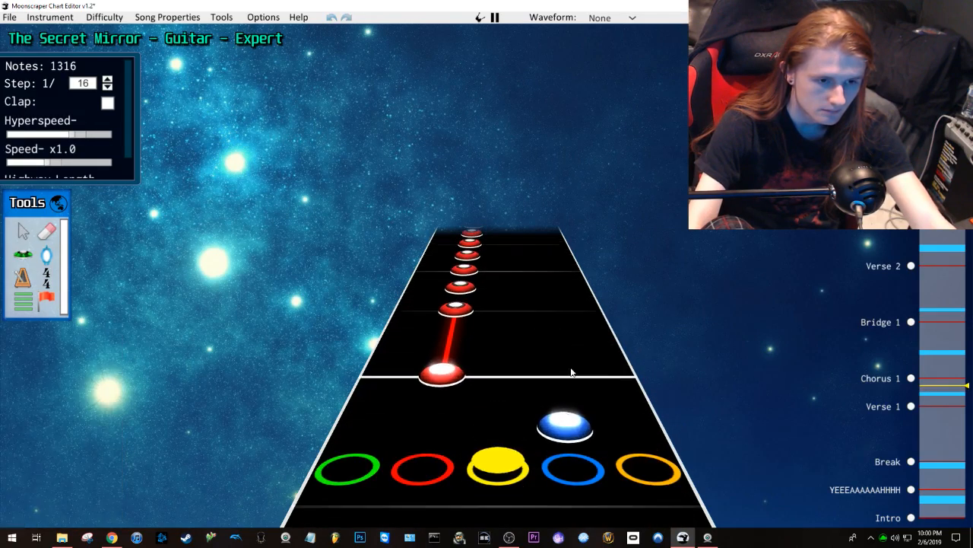
pyautogui.press('space')
pyautogui.press('space')
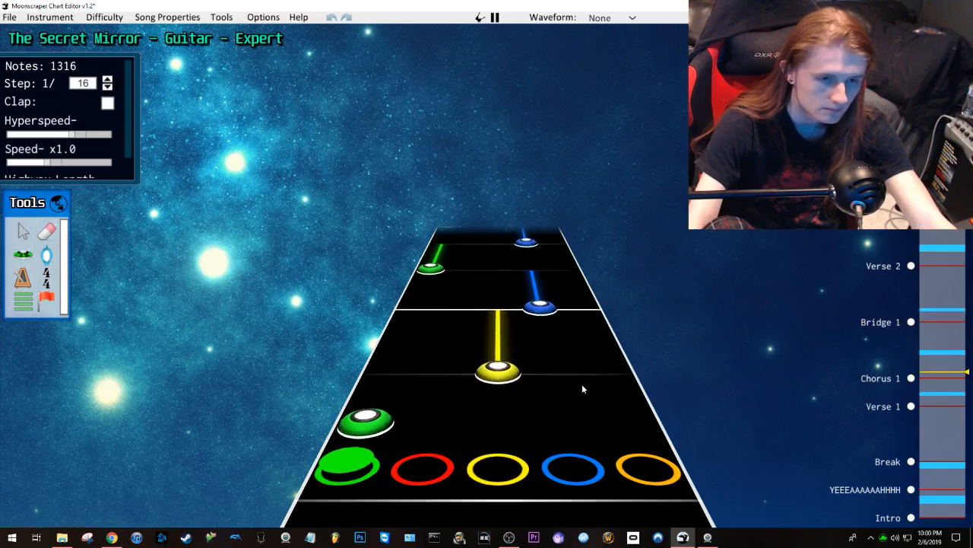
pyautogui.press('space')
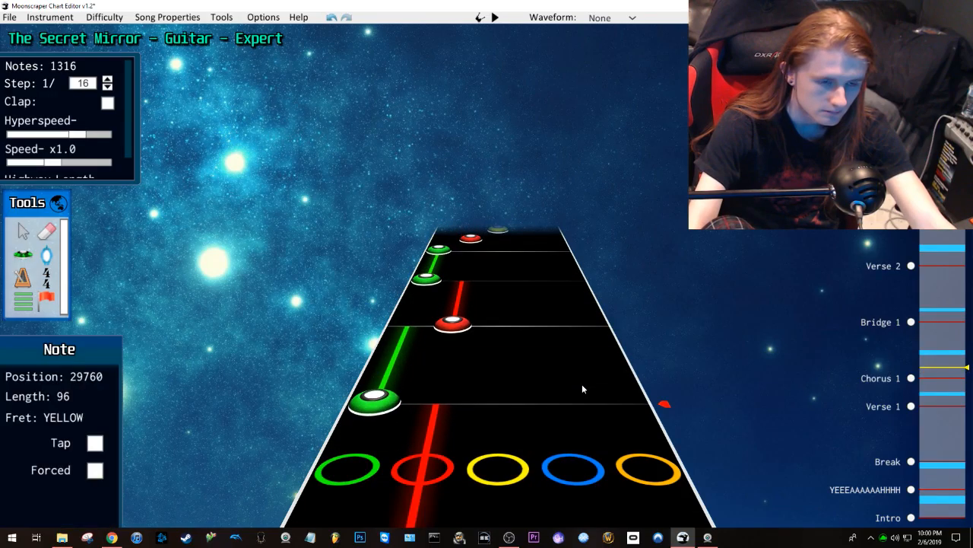
# Step: Go back slightly in Chorus 1, toggle the forced flags of two notes there and play the passage
pyautogui.scroll(-2, 581, 385)
pyautogui.click(582, 385)
pyautogui.press('f')
pyautogui.click(505, 337)
pyautogui.press('f')
pyautogui.scroll(-1, 581, 323)
pyautogui.press('space')
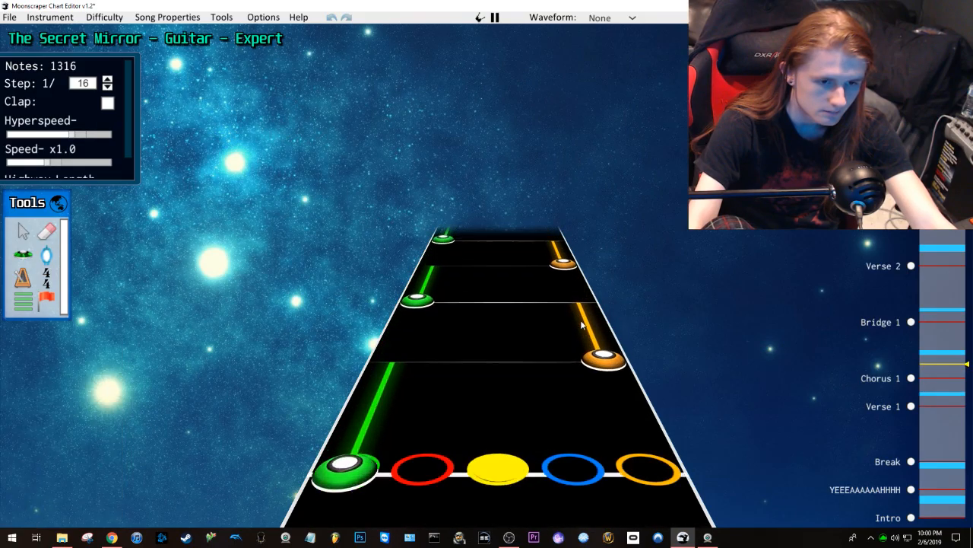
# Step: Stop playback in Chorus 1 and save the corrected chart
pyautogui.press('space')
pyautogui.click(9, 16)
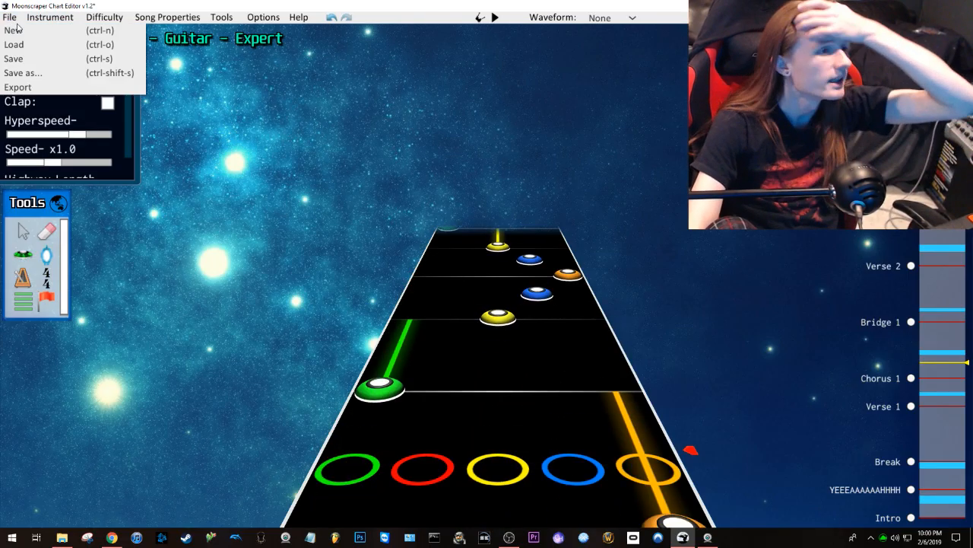
pyautogui.click(45, 59)
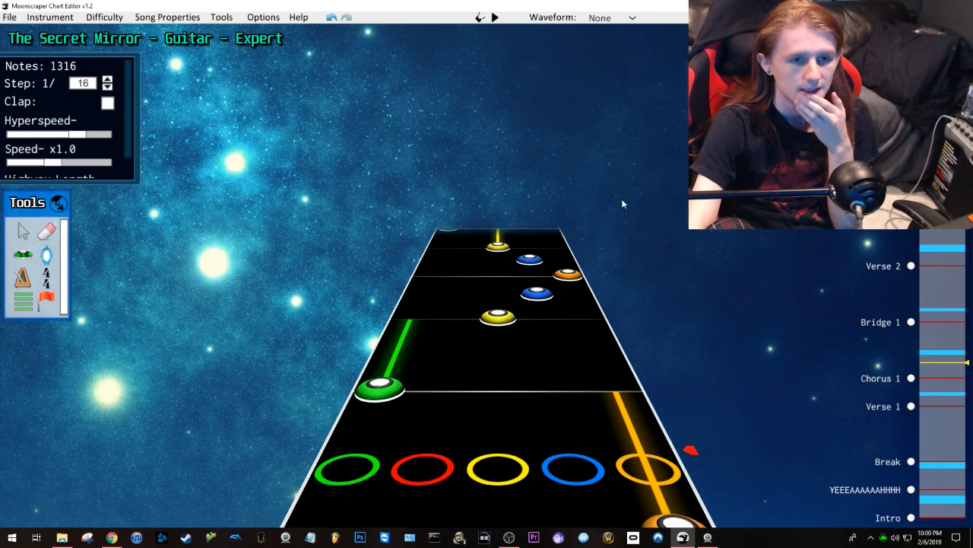
# Step: Switch to File Explorer and compress The Secret Mirror folder in custom songs into a zip file named The Secret Mirror
pyautogui.hotkey('alt', 'Tab')
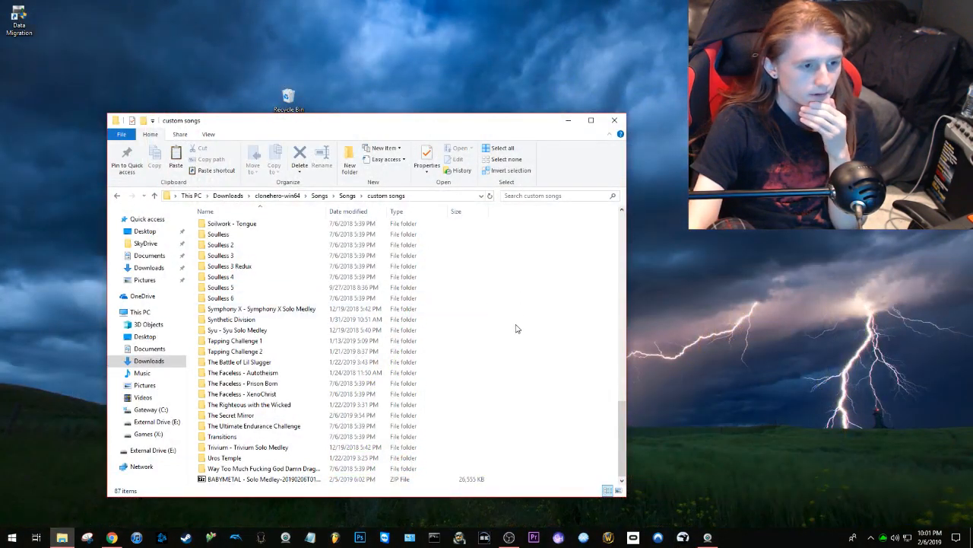
pyautogui.rightClick(243, 417)
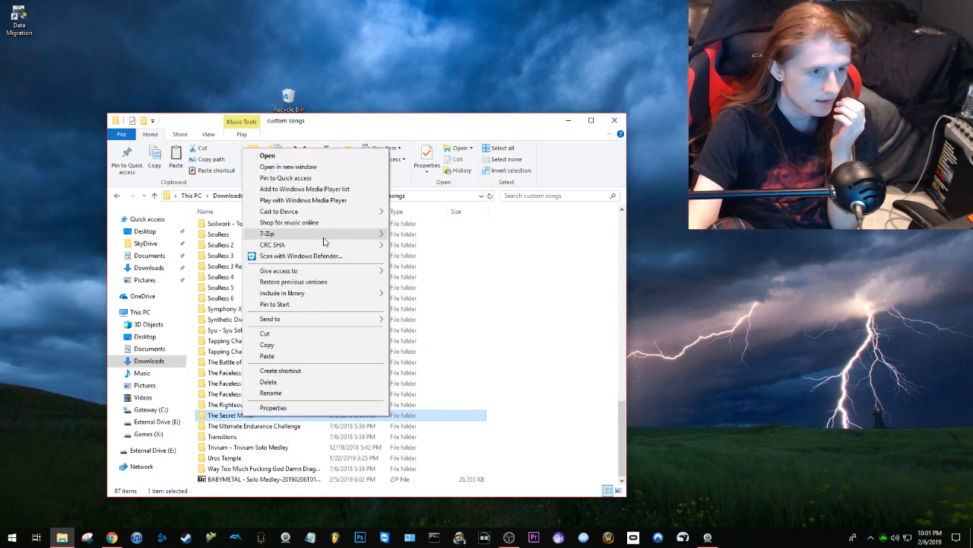
pyautogui.moveTo(327, 320)
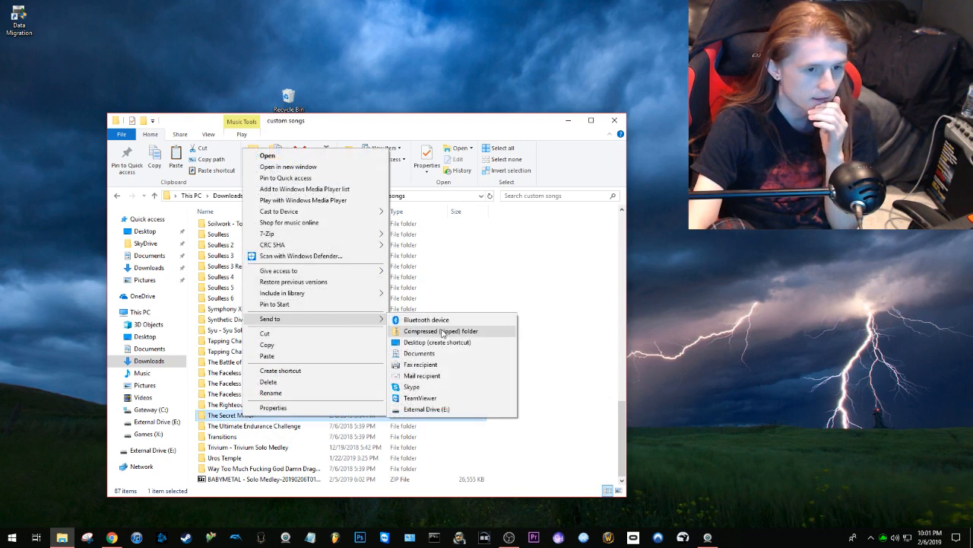
pyautogui.click(445, 332)
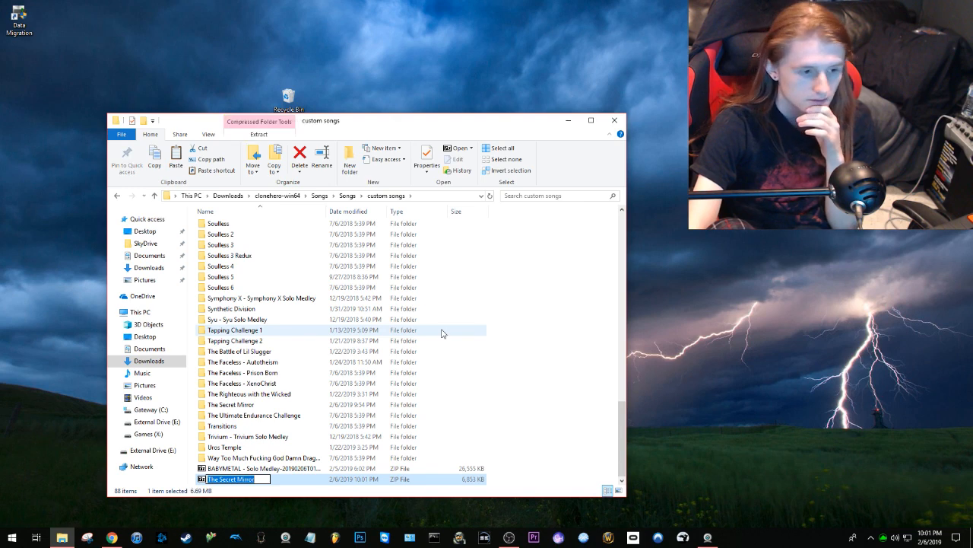
pyautogui.press('Return')
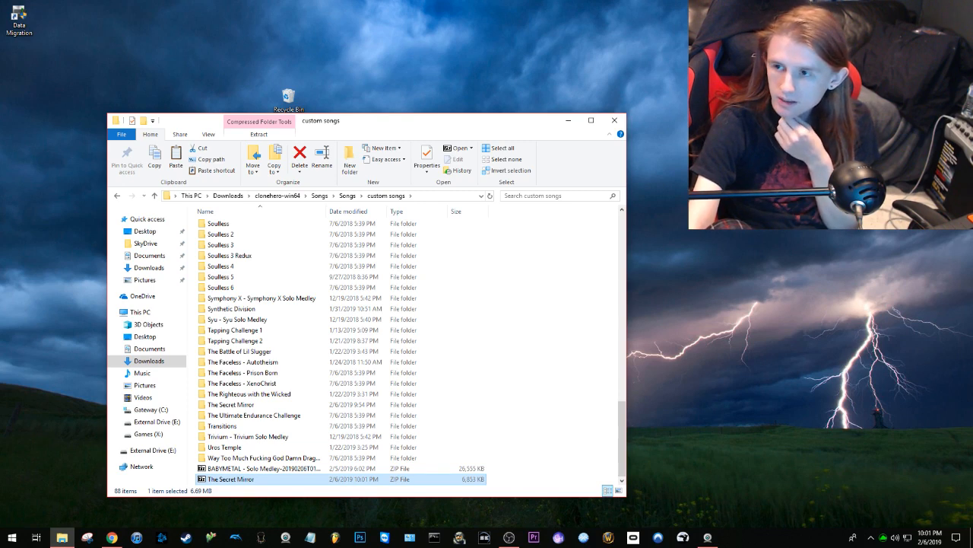
# Step: Close the custom songs folder window to return to the desktop
pyautogui.hotkey('alt', 'Tab')
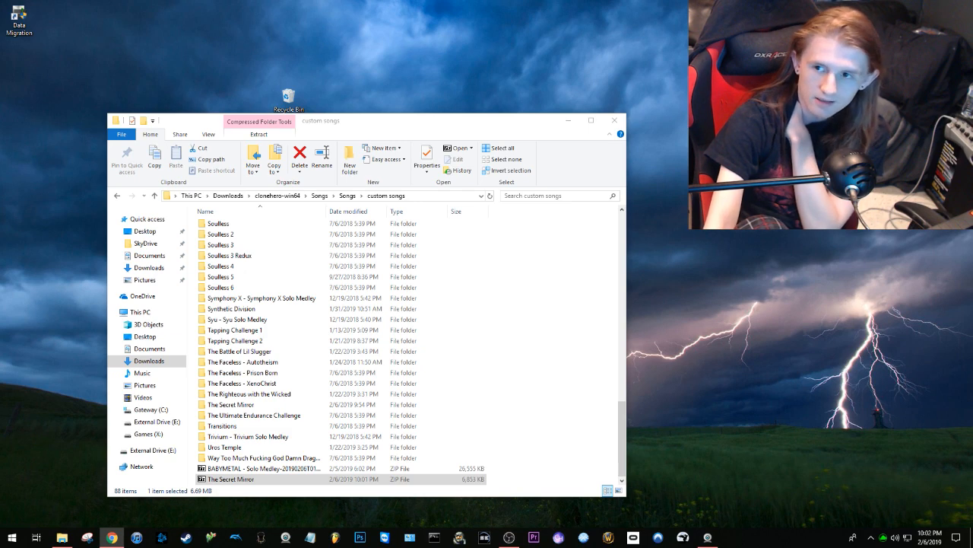
pyautogui.click(613, 121)
pyautogui.click(560, 242)
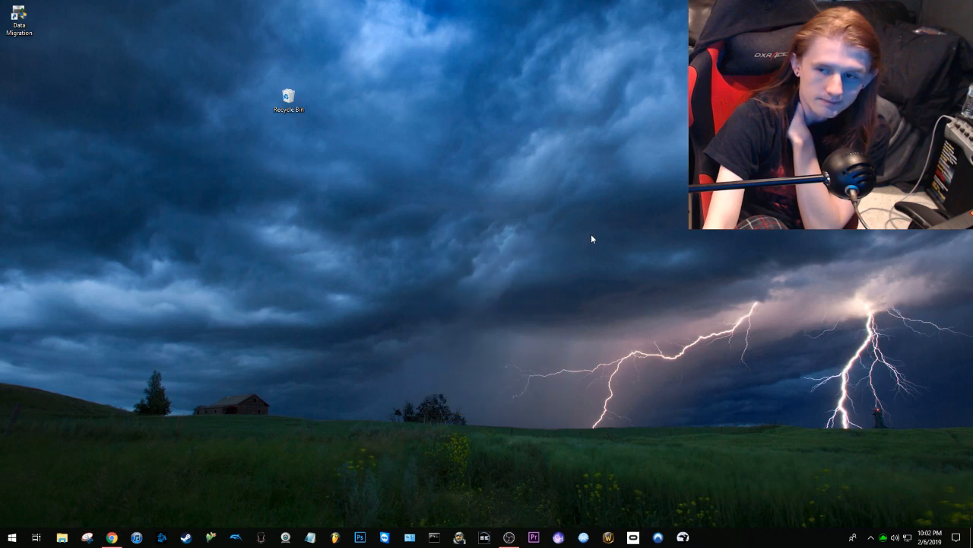